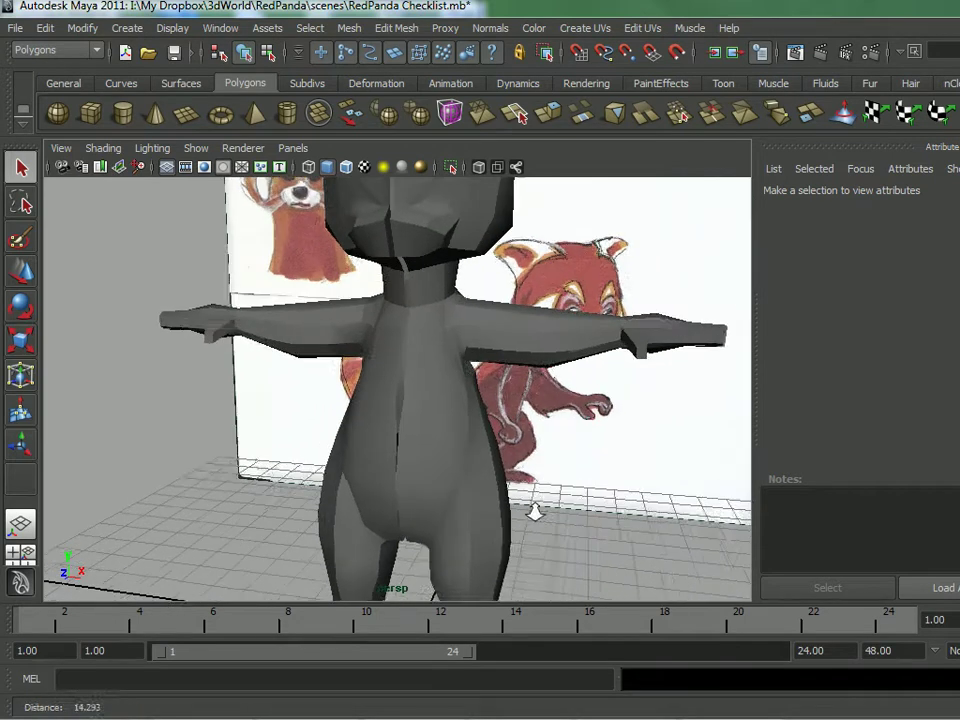
# - Select the left half of the red panda mesh and examine the whole body from the front and side
pyautogui.keyDown('alt'); pyautogui.moveTo(501, 448); pyautogui.dragTo(342, 298); pyautogui.keyUp('alt')
pyautogui.click(531, 369)
pyautogui.keyDown('alt'); pyautogui.moveTo(372, 345); pyautogui.dragTo(380, 472); pyautogui.keyUp('alt')
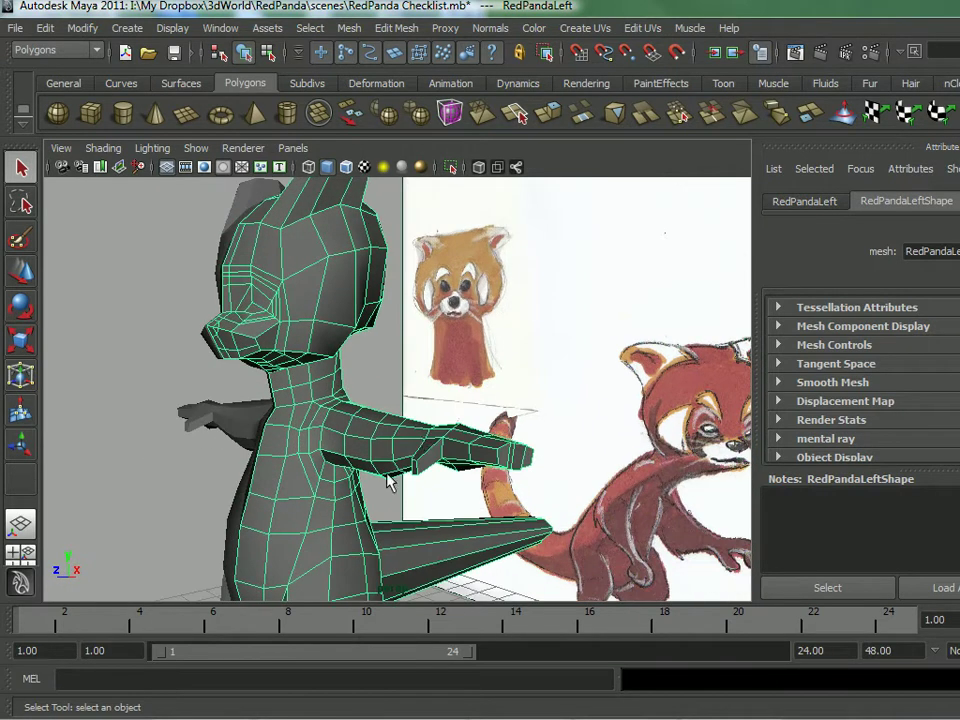
pyautogui.keyDown('alt'); pyautogui.moveTo(446, 466); pyautogui.dragTo(486, 428); pyautogui.keyUp('alt')
pyautogui.keyDown('alt'); pyautogui.moveTo(461, 450); pyautogui.dragTo(450, 345, button='middle'); pyautogui.keyUp('alt')
pyautogui.keyDown('alt'); pyautogui.moveTo(450, 345); pyautogui.dragTo(378, 376, button='right'); pyautogui.keyUp('alt')
pyautogui.keyDown('alt'); pyautogui.moveTo(378, 376); pyautogui.dragTo(240, 384); pyautogui.keyUp('alt')
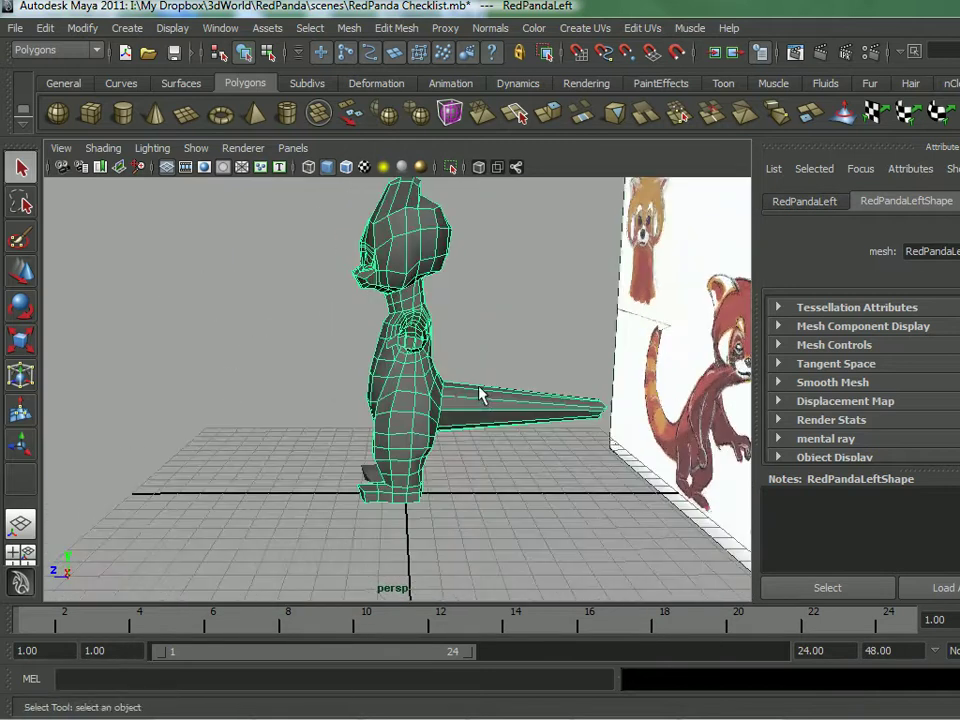
pyautogui.keyDown('alt'); pyautogui.moveTo(468, 406); pyautogui.dragTo(449, 431, button='middle'); pyautogui.keyUp('alt')
pyautogui.keyDown('alt'); pyautogui.moveTo(450, 394); pyautogui.dragTo(454, 388); pyautogui.keyUp('alt')
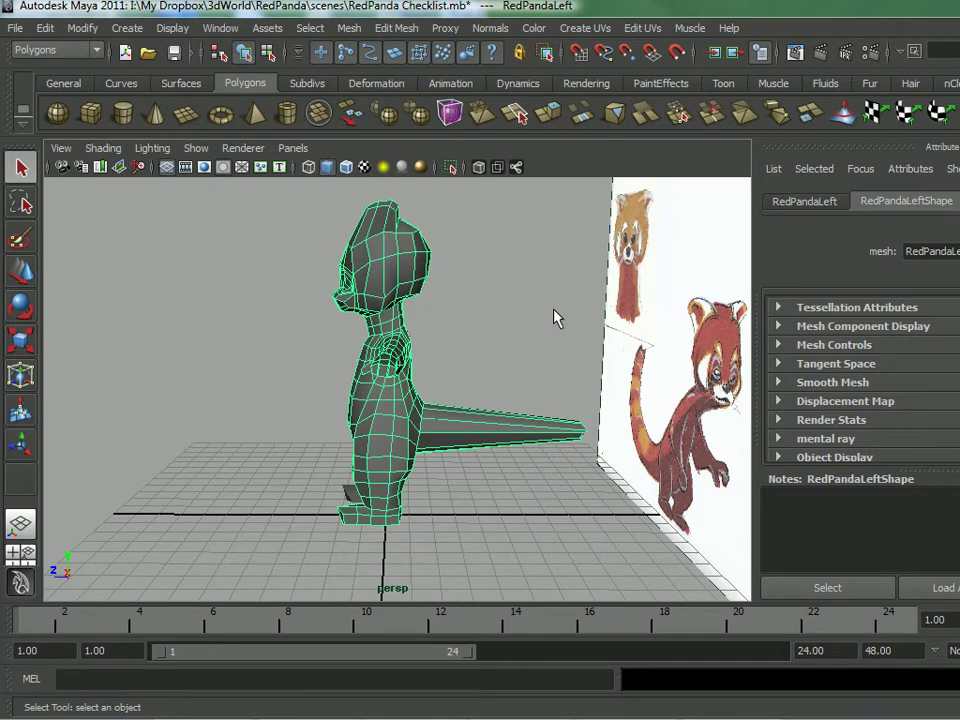
# - Examine the selected half's hand, fingers and thumb from several angles and compare them with the reference drawing
pyautogui.keyDown('alt'); pyautogui.moveTo(435, 341); pyautogui.dragTo(450, 360); pyautogui.keyUp('alt')
pyautogui.keyDown('alt'); pyautogui.moveTo(450, 361); pyautogui.dragTo(471, 368, button='right'); pyautogui.keyUp('alt')
pyautogui.keyDown('alt'); pyautogui.moveTo(471, 368); pyautogui.dragTo(435, 375); pyautogui.keyUp('alt')
pyautogui.keyDown('alt'); pyautogui.moveTo(435, 375); pyautogui.dragTo(457, 391, button='right'); pyautogui.keyUp('alt')
pyautogui.keyDown('alt'); pyautogui.moveTo(457, 391); pyautogui.dragTo(471, 332); pyautogui.keyUp('alt')
pyautogui.keyDown('alt'); pyautogui.moveTo(471, 332); pyautogui.dragTo(454, 463, button='right'); pyautogui.keyUp('alt')
pyautogui.keyDown('alt'); pyautogui.moveTo(454, 463); pyautogui.dragTo(343, 444); pyautogui.keyUp('alt')
pyautogui.scroll(3, 343, 444)
pyautogui.keyDown('alt'); pyautogui.moveTo(343, 444); pyautogui.dragTo(349, 435, button='middle'); pyautogui.keyUp('alt')
pyautogui.keyDown('alt'); pyautogui.moveTo(349, 435); pyautogui.dragTo(328, 486); pyautogui.keyUp('alt')
pyautogui.scroll(3, 333, 470)
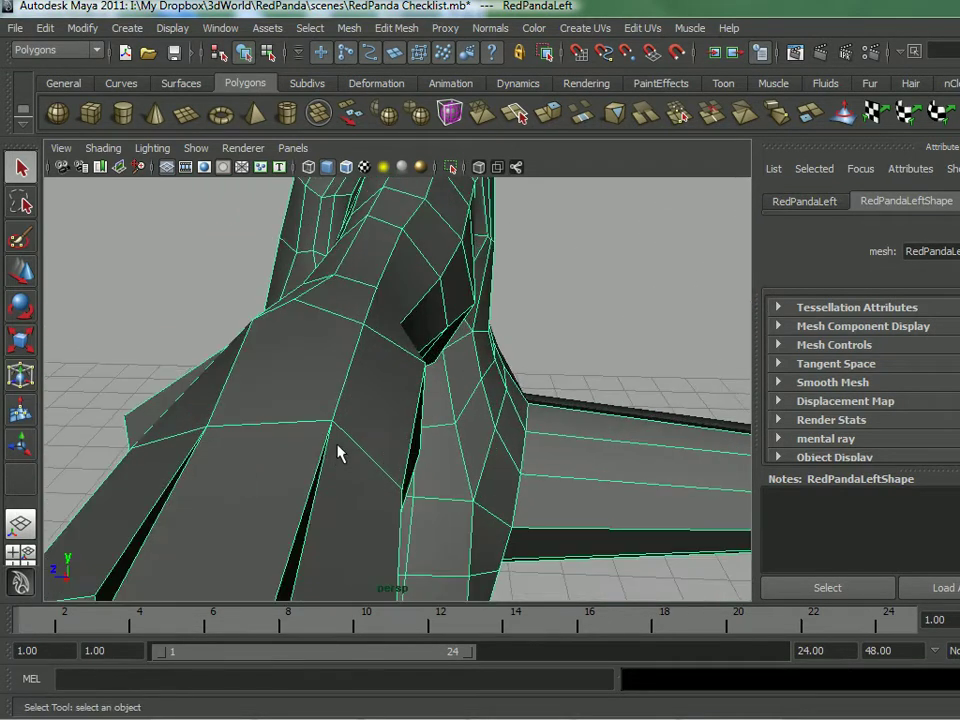
pyautogui.keyDown('alt'); pyautogui.moveTo(228, 434); pyautogui.dragTo(500, 287); pyautogui.keyUp('alt')
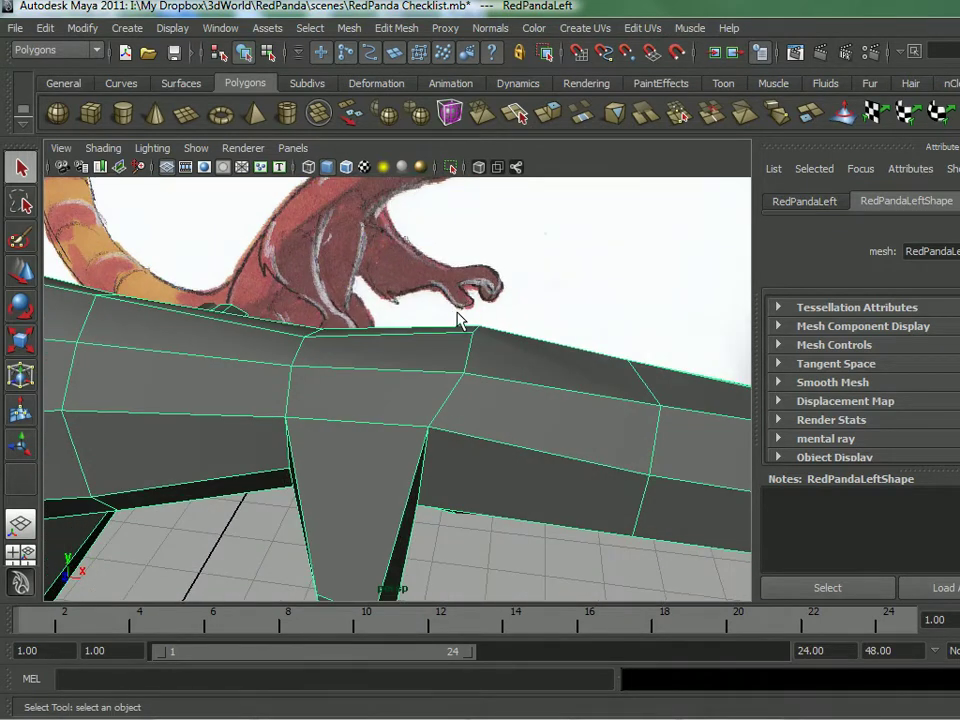
pyautogui.keyDown('alt'); pyautogui.moveTo(457, 319); pyautogui.dragTo(468, 307); pyautogui.keyUp('alt')
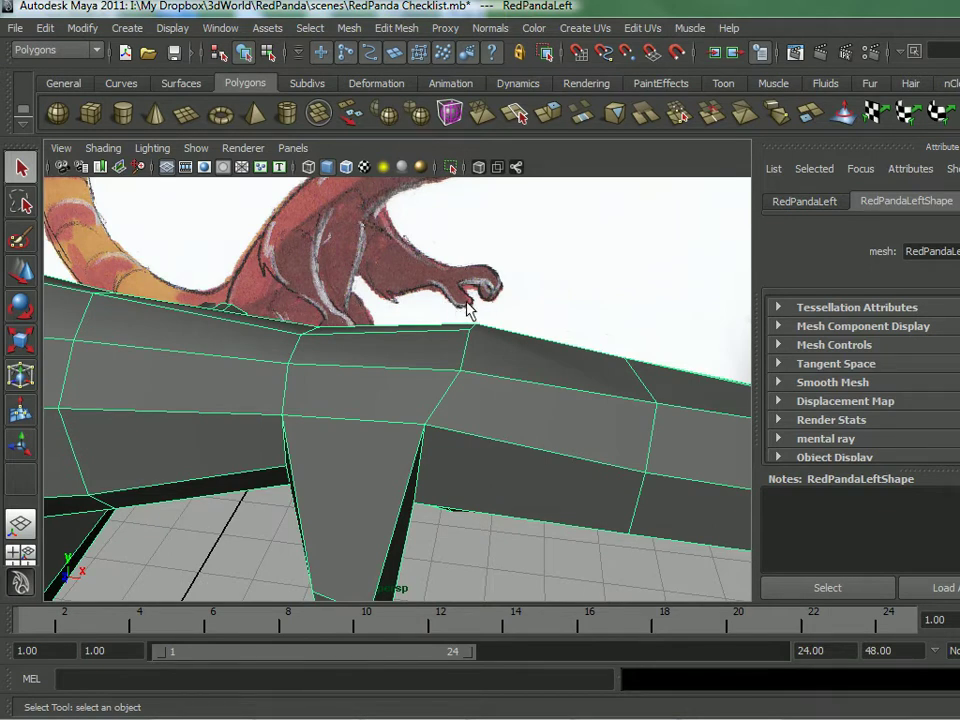
pyautogui.keyDown('alt'); pyautogui.moveTo(467, 295); pyautogui.dragTo(392, 380); pyautogui.keyUp('alt')
# - Switch the mesh to multi-component selection and move the thumb tip's side edge outward to widen the thumb
pyautogui.moveTo(390, 365); pyautogui.dragTo(440, 386, button='right')
pyautogui.keyDown('alt'); pyautogui.moveTo(440, 386); pyautogui.dragTo(392, 405); pyautogui.keyUp('alt')
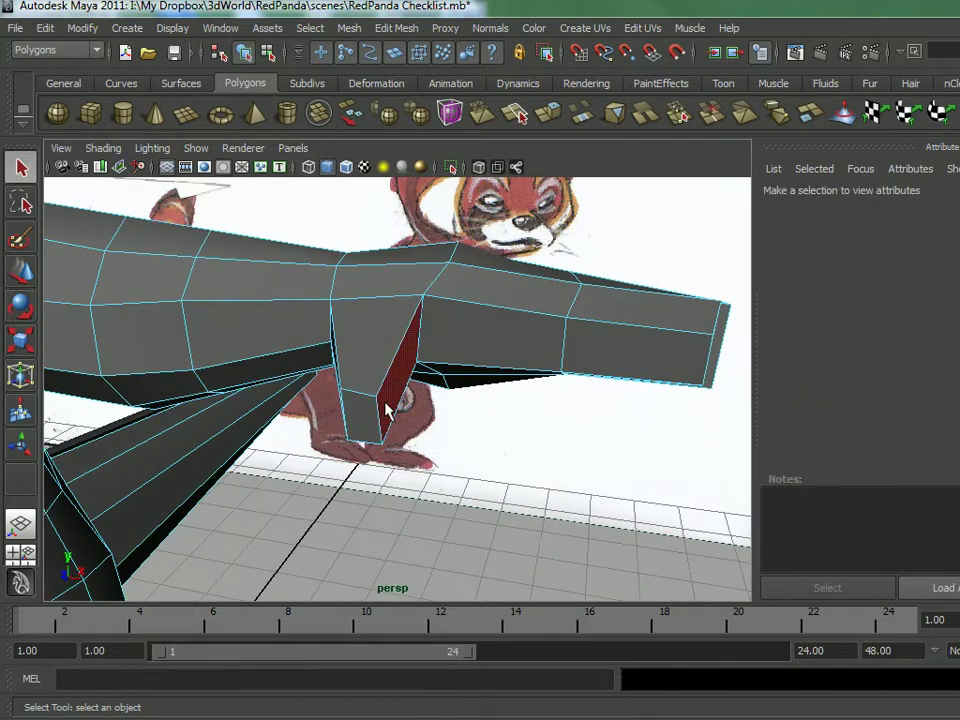
pyautogui.click(380, 418)
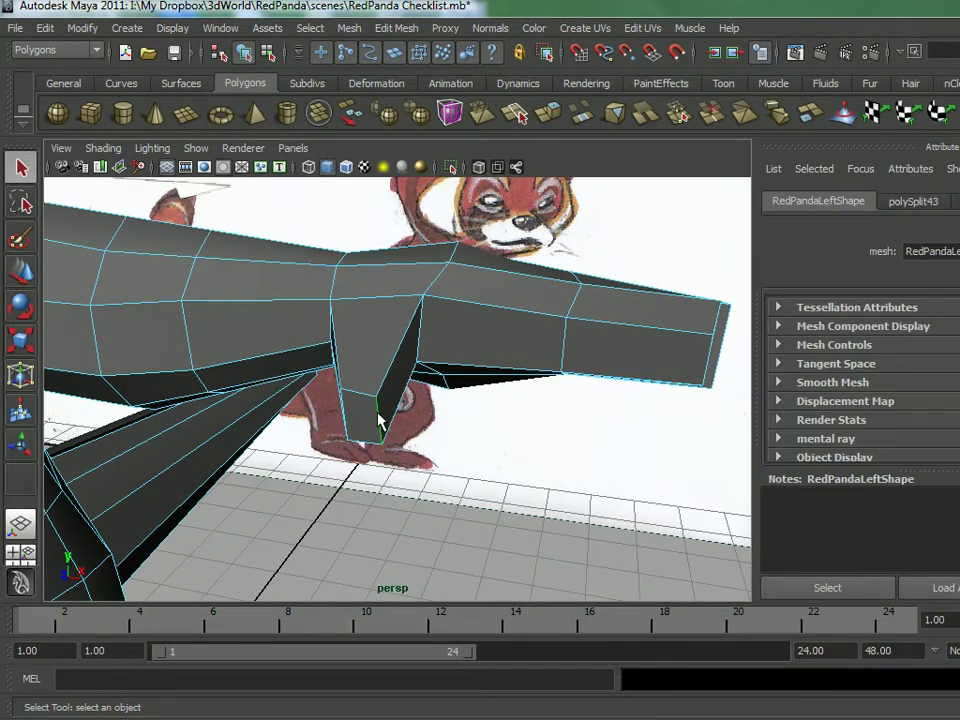
pyautogui.press('w')
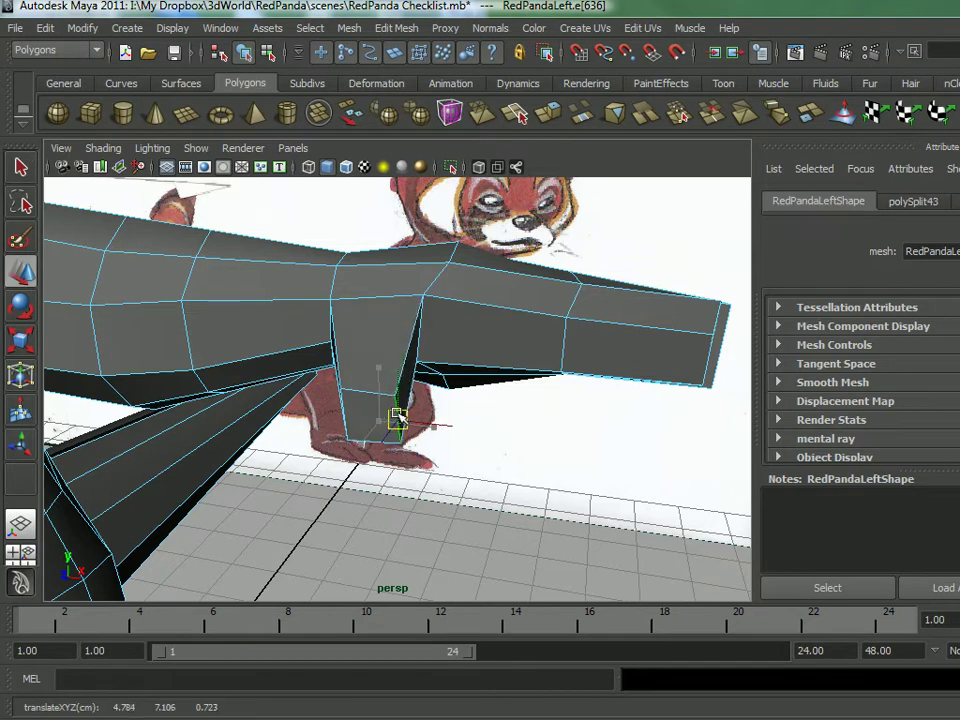
pyautogui.keyDown('alt'); pyautogui.moveTo(424, 416); pyautogui.dragTo(459, 414); pyautogui.keyUp('alt')
# - Select the thumb's end face and rotate it slightly to adjust the angle of the tip
pyautogui.click(452, 446)
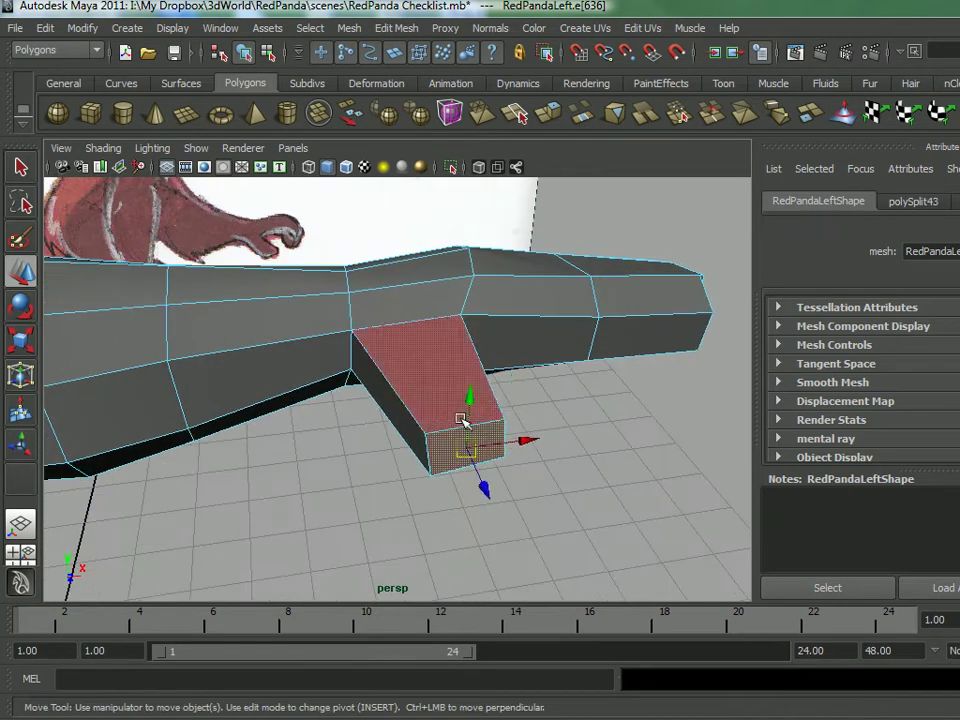
pyautogui.press('e')
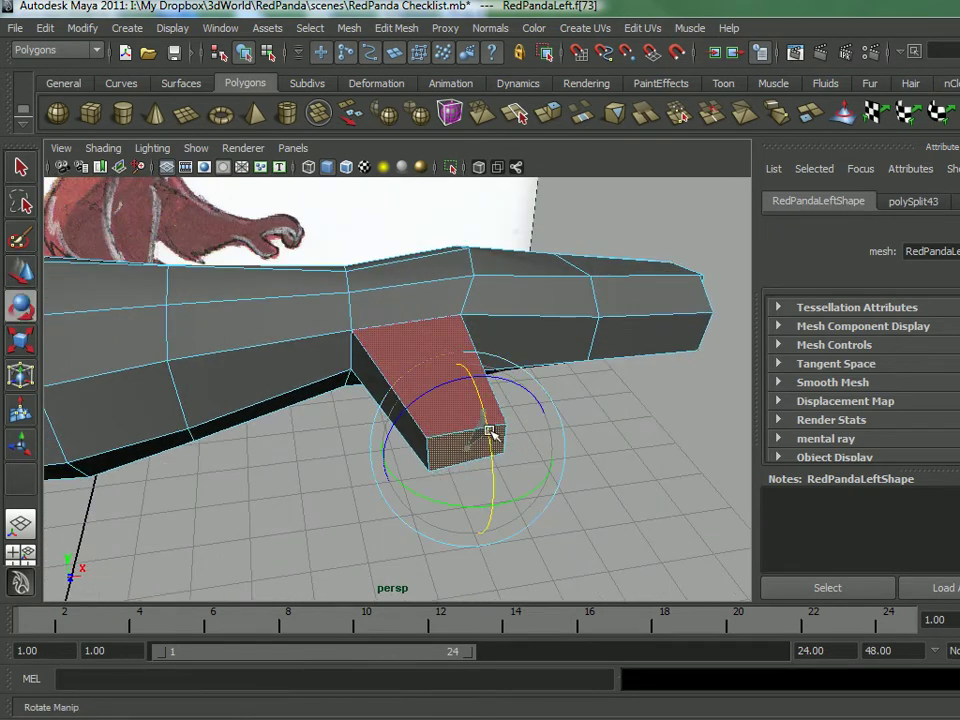
pyautogui.press('w')
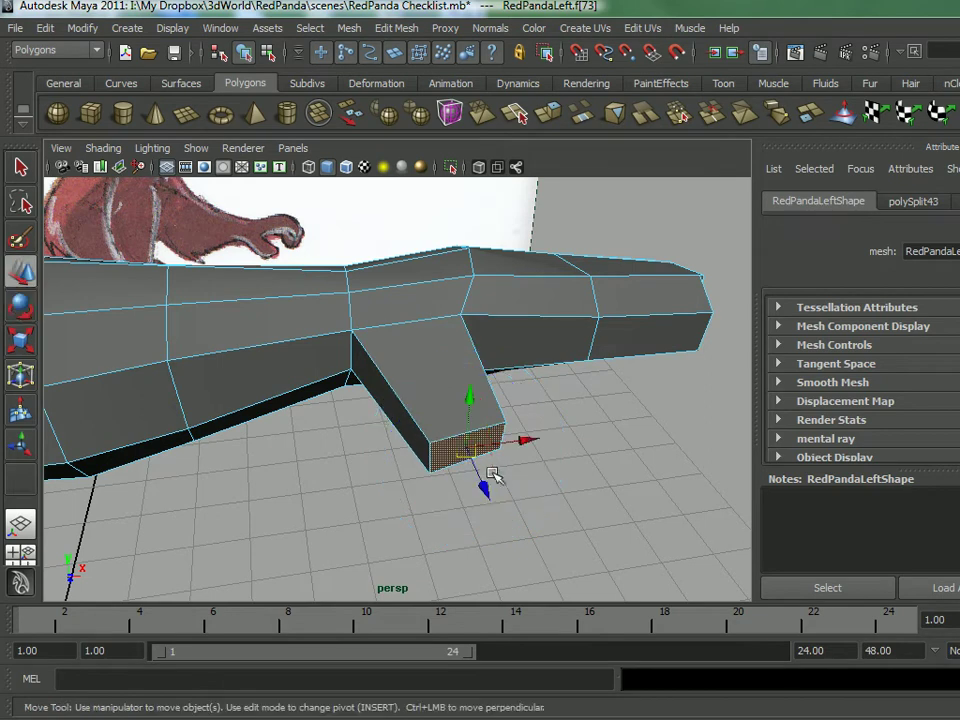
pyautogui.moveTo(463, 451); pyautogui.dragTo(312, 472)
# - Move the thumb's base edge and the neighbouring palm edge toward the front of the hand to even out the palm
pyautogui.click(292, 461)
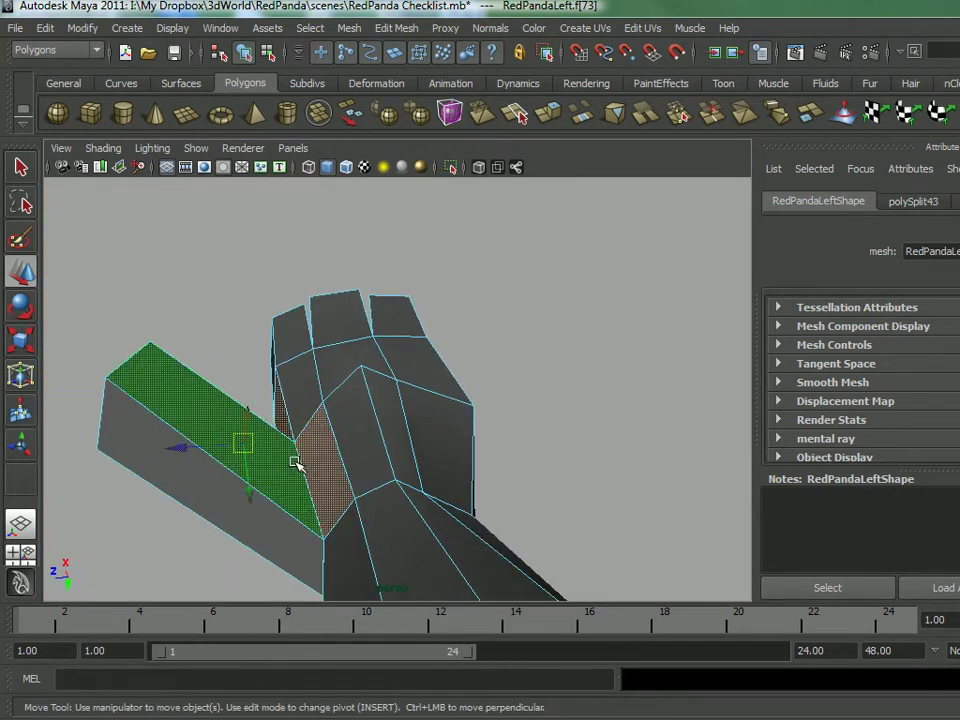
pyautogui.click(298, 466)
pyautogui.click(303, 467)
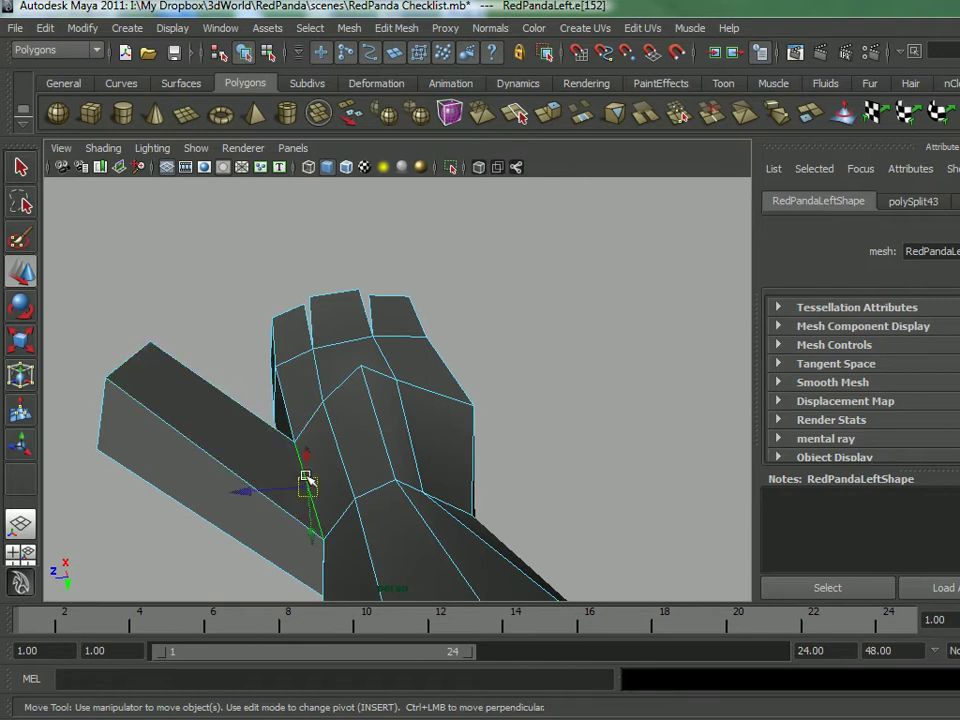
pyautogui.moveTo(308, 486); pyautogui.dragTo(284, 461)
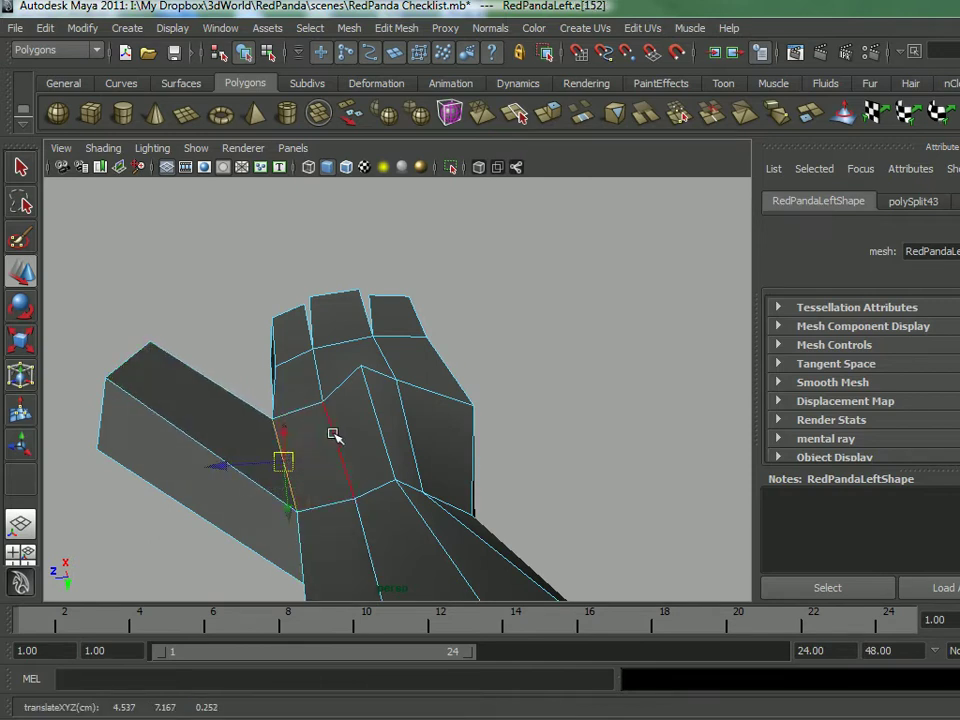
pyautogui.keyDown('alt'); pyautogui.moveTo(331, 435); pyautogui.dragTo(327, 399); pyautogui.keyUp('alt')
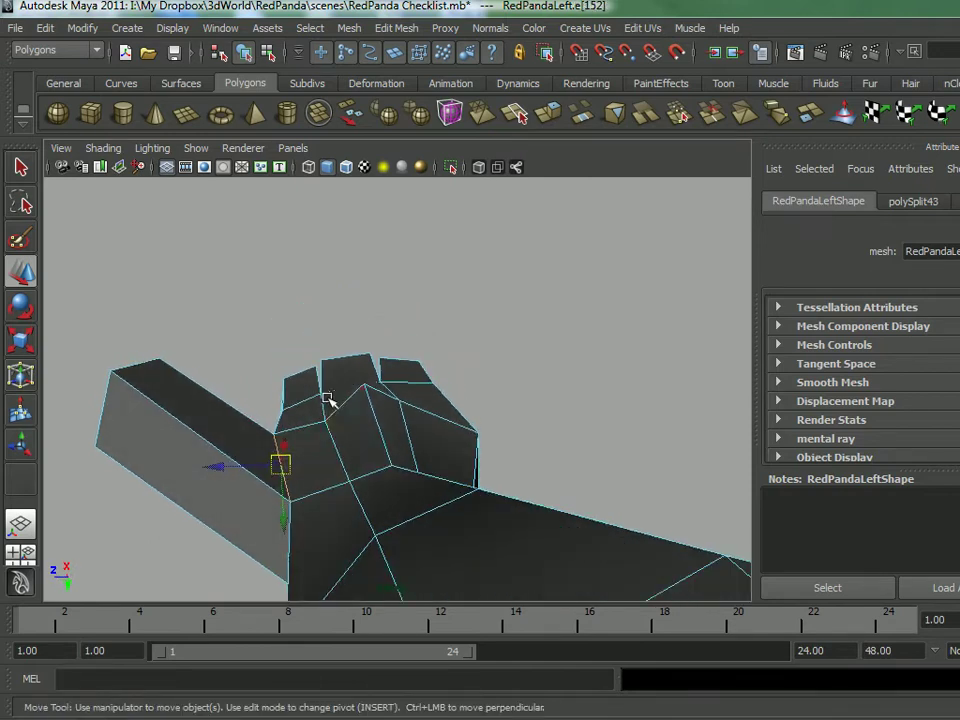
pyautogui.click(340, 451)
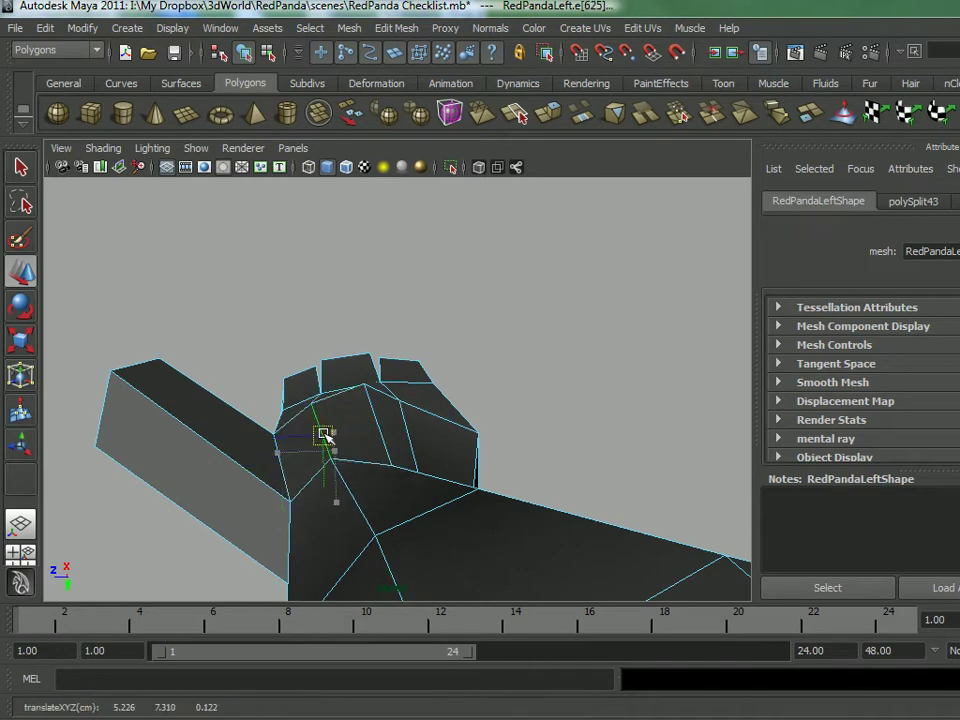
pyautogui.click(408, 436)
# - Reposition the edge where the thumb joins the upper side of the hand
pyautogui.keyDown('alt'); pyautogui.moveTo(426, 426); pyautogui.dragTo(413, 468); pyautogui.keyUp('alt')
pyautogui.rightClick(412, 463)
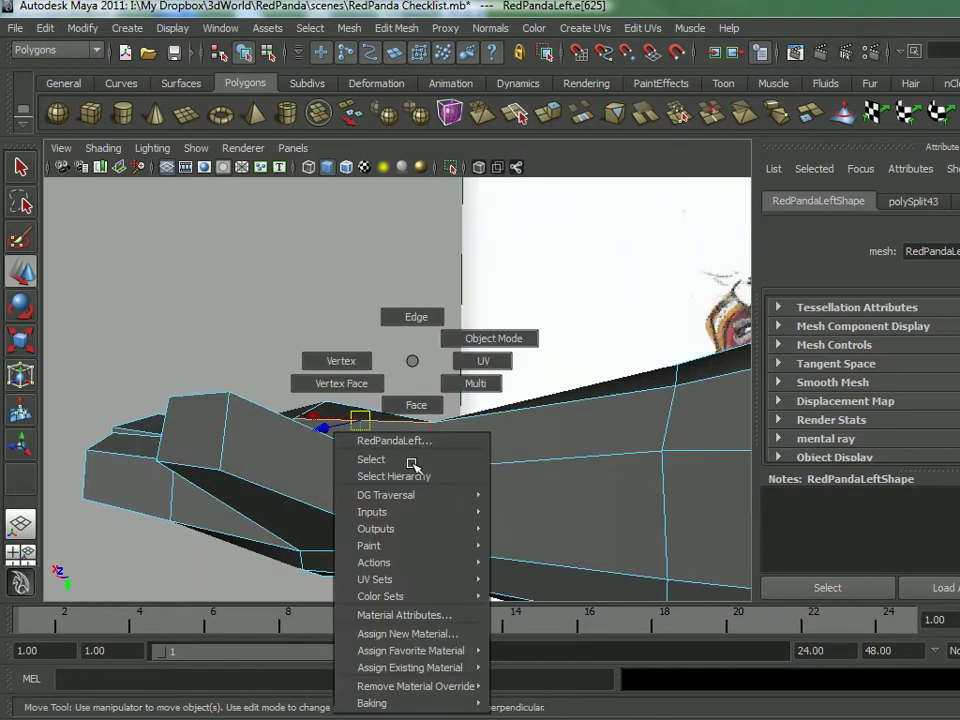
pyautogui.moveTo(416, 360); pyautogui.dragTo(416, 405, button='right')
pyautogui.moveTo(405, 442)
pyautogui.keyDown('alt'); pyautogui.mouseDown()
pyautogui.moveTo(418, 411)
pyautogui.moveTo(429, 426)
pyautogui.moveTo(418, 439)
pyautogui.mouseUp(); pyautogui.keyUp('alt')
pyautogui.keyDown('alt'); pyautogui.moveTo(281, 452); pyautogui.dragTo(572, 386); pyautogui.keyUp('alt')
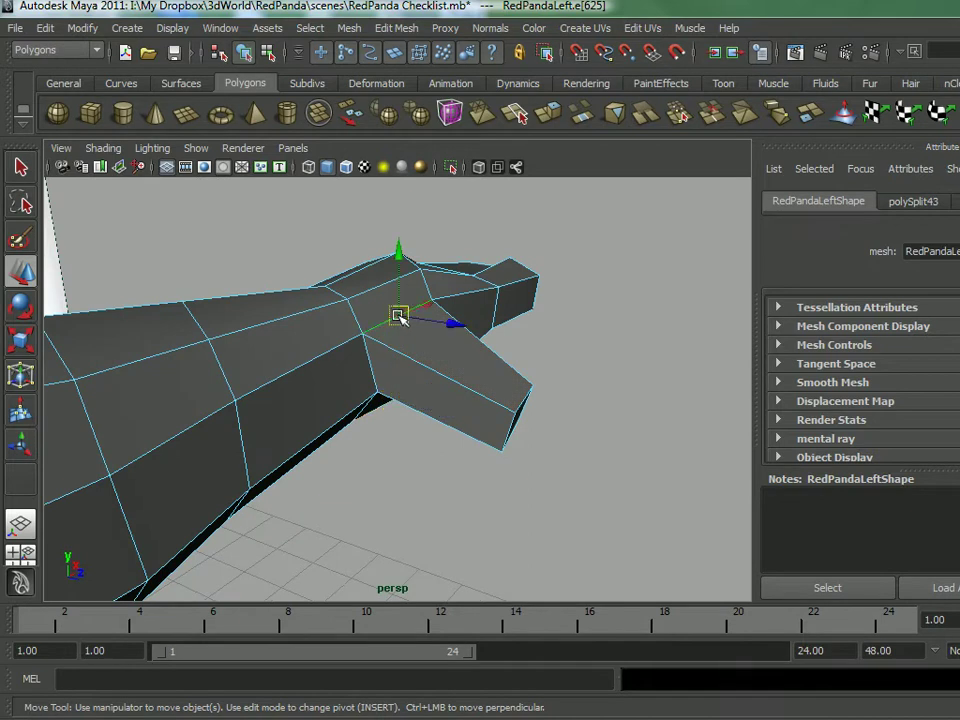
pyautogui.moveTo(402, 316); pyautogui.dragTo(416, 320)
pyautogui.keyDown('alt'); pyautogui.moveTo(407, 372); pyautogui.dragTo(346, 334); pyautogui.keyUp('alt')
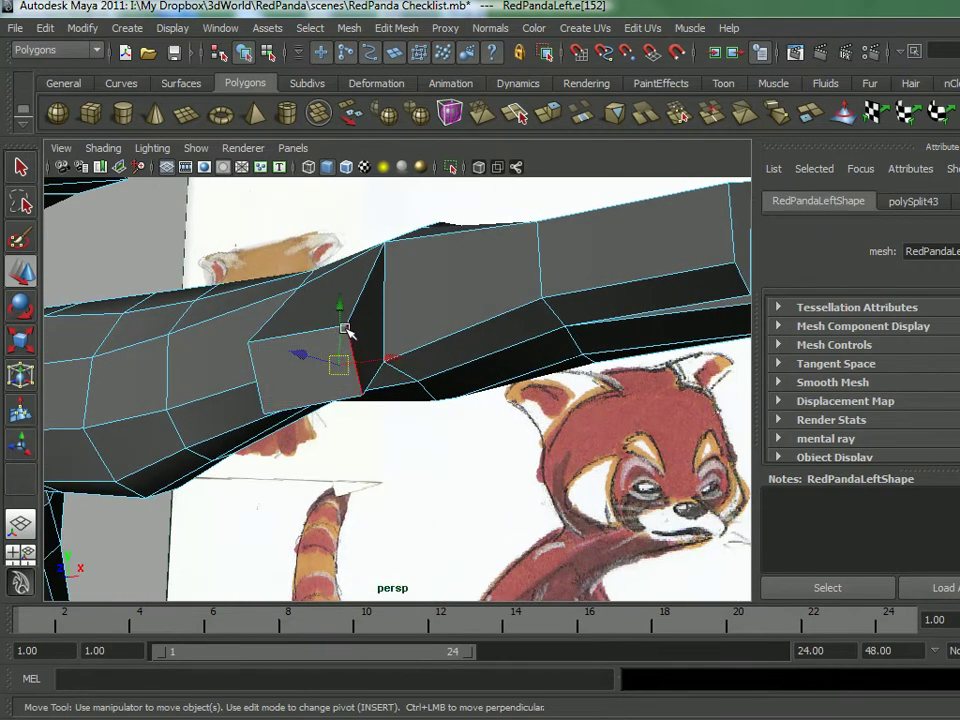
# - Adjust the thumb tip's edge and raise the middle vertex on the back of the hand slightly
pyautogui.moveTo(353, 345); pyautogui.dragTo(397, 388)
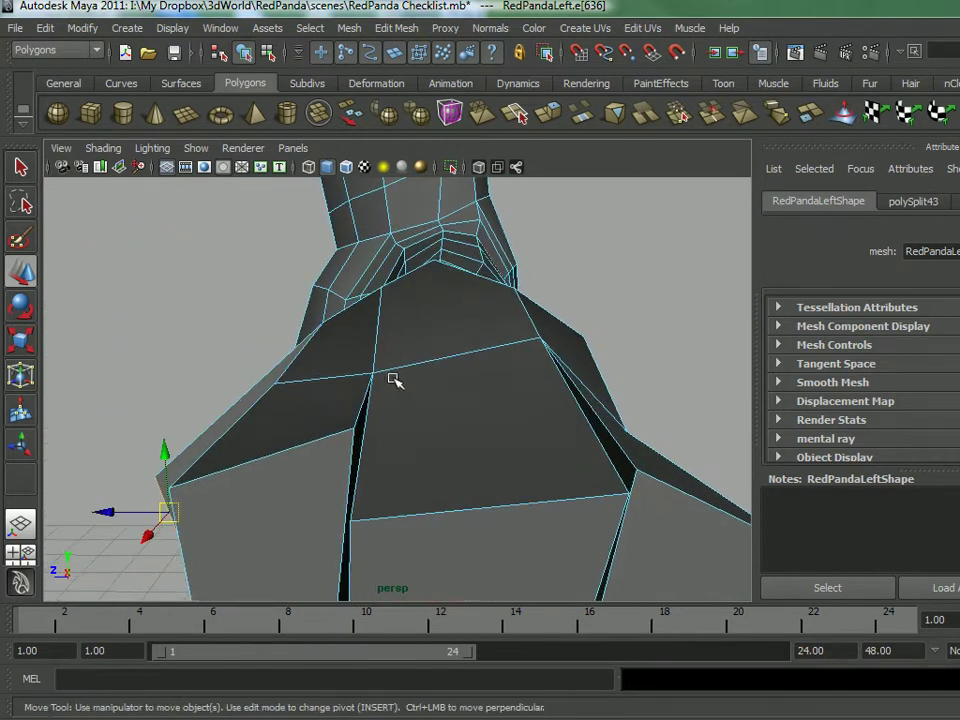
pyautogui.keyDown('alt'); pyautogui.moveTo(363, 333); pyautogui.dragTo(443, 404); pyautogui.keyUp('alt')
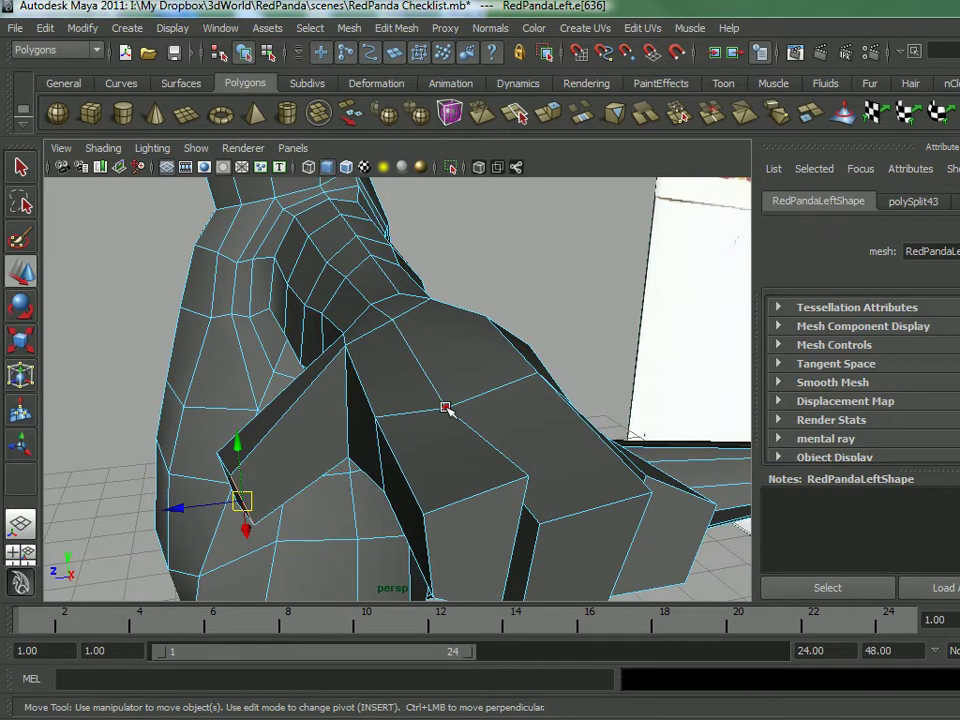
pyautogui.moveTo(446, 361); pyautogui.dragTo(447, 348)
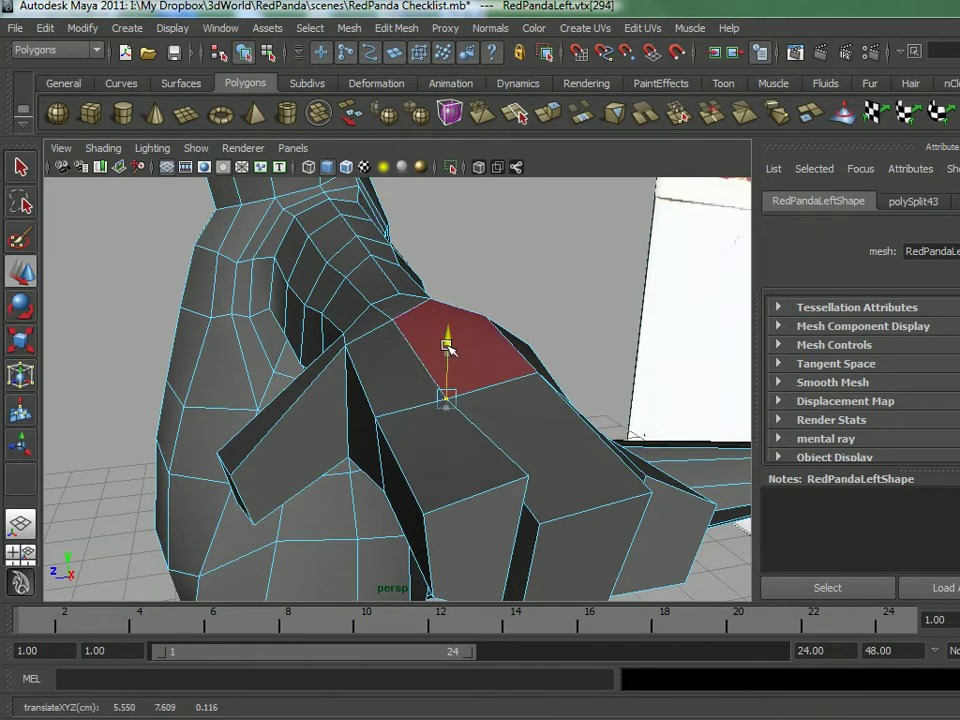
# - Turn on Tweak mode for the Move tool and reposition individual vertices around the thumb base and hand
pyautogui.doubleClick(22, 272)
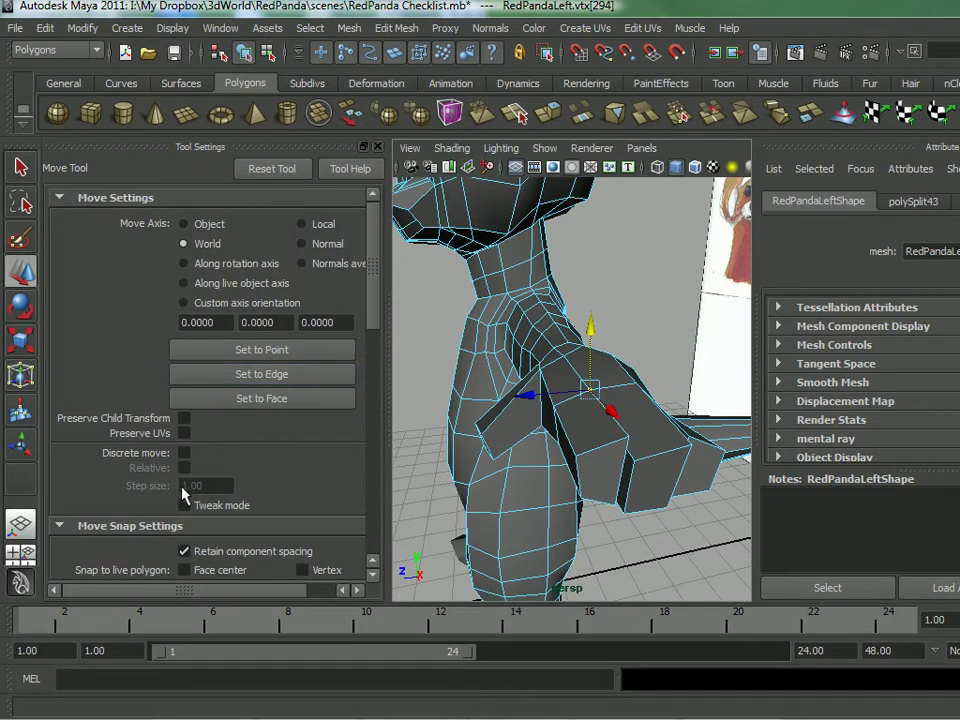
pyautogui.moveTo(379, 276)
pyautogui.mouseDown()
pyautogui.moveTo(386, 346)
pyautogui.moveTo(371, 275)
pyautogui.mouseUp()
pyautogui.click(379, 147)
pyautogui.keyDown('alt'); pyautogui.moveTo(433, 407); pyautogui.dragTo(399, 367); pyautogui.keyUp('alt')
pyautogui.keyDown('alt'); pyautogui.moveTo(312, 388); pyautogui.dragTo(319, 317); pyautogui.keyUp('alt')
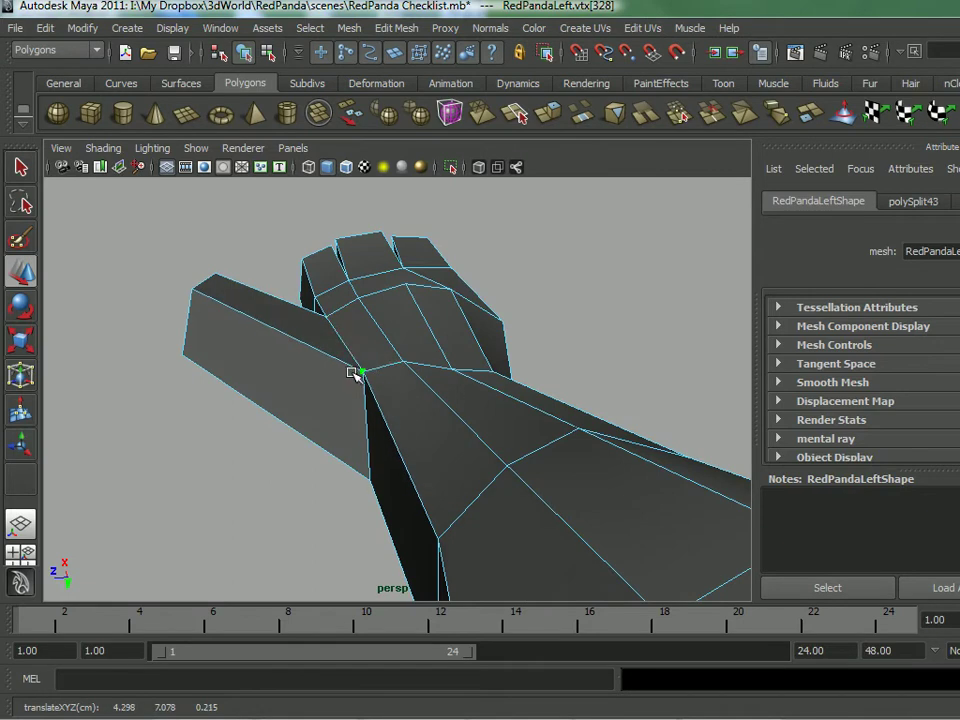
pyautogui.keyDown('alt'); pyautogui.moveTo(466, 362); pyautogui.dragTo(410, 336); pyautogui.keyUp('alt')
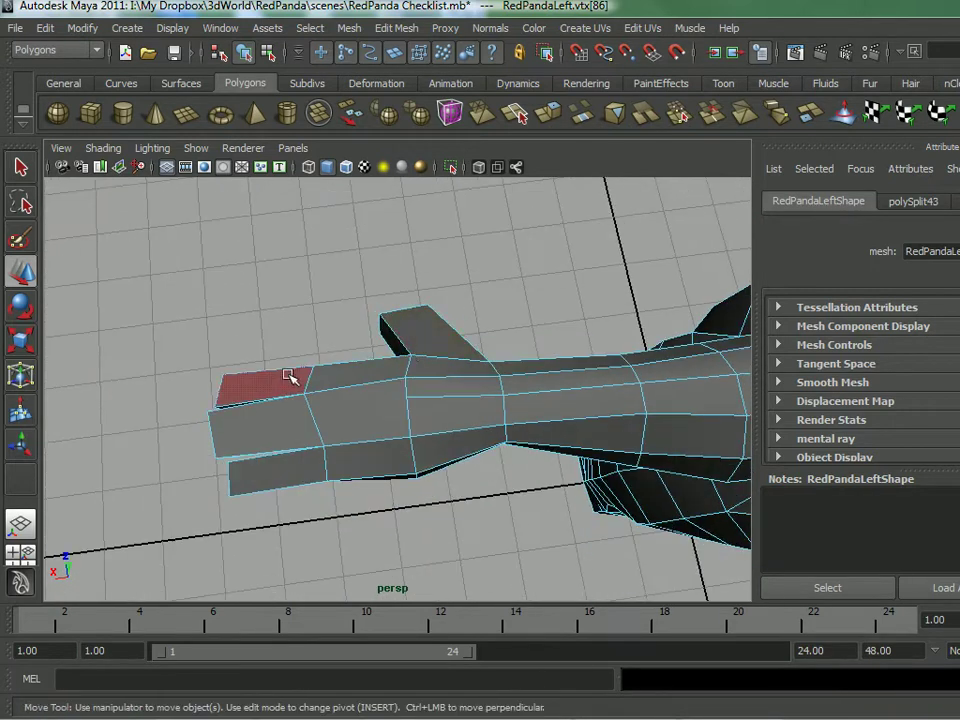
pyautogui.keyDown('alt'); pyautogui.moveTo(300, 380); pyautogui.dragTo(389, 347); pyautogui.keyUp('alt')
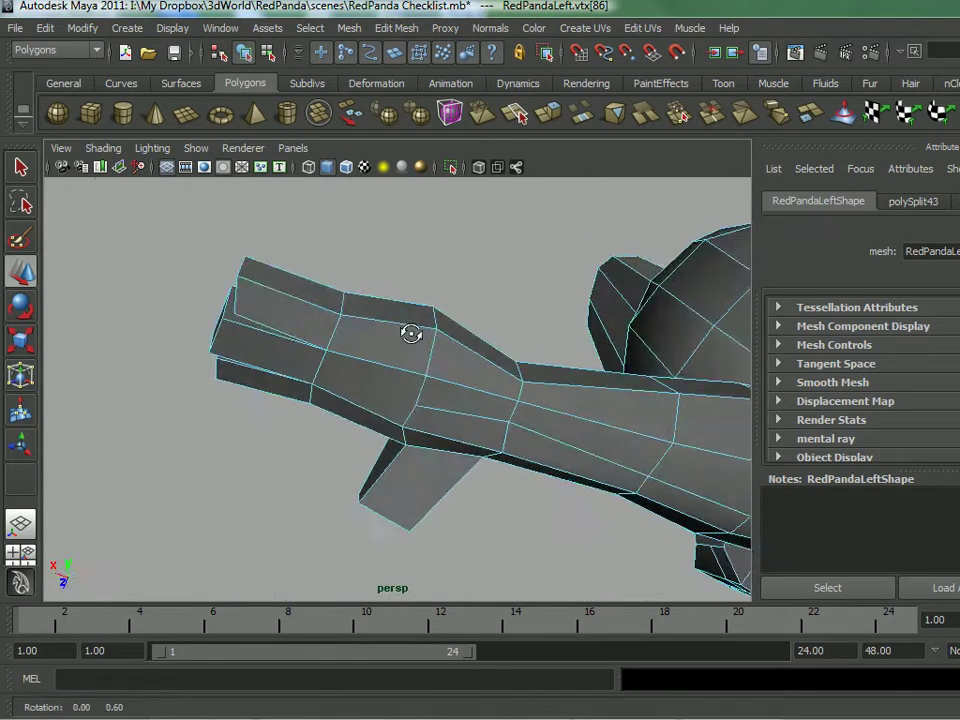
# - Switch the mesh to vertex selection and select the vertices around the thumb, palm and wrist
pyautogui.moveTo(430, 362); pyautogui.dragTo(378, 357, button='right')
pyautogui.keyDown('alt'); pyautogui.moveTo(400, 392); pyautogui.dragTo(409, 413); pyautogui.keyUp('alt')
pyautogui.keyDown('alt'); pyautogui.moveTo(218, 381); pyautogui.dragTo(303, 366); pyautogui.keyUp('alt')
pyautogui.keyDown('alt'); pyautogui.moveTo(258, 416); pyautogui.dragTo(284, 405); pyautogui.keyUp('alt')
pyautogui.keyDown('alt'); pyautogui.moveTo(444, 450); pyautogui.dragTo(413, 413); pyautogui.keyUp('alt')
pyautogui.scroll(3, 332, 510)
pyautogui.scroll(2, 413, 413)
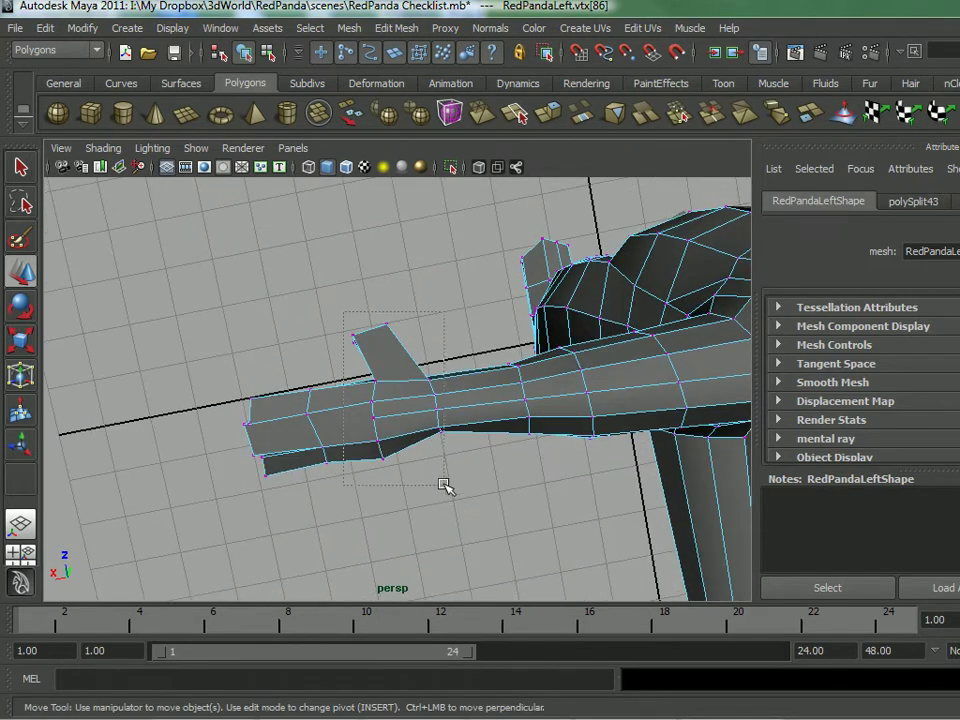
pyautogui.keyDown('alt'); pyautogui.moveTo(451, 446); pyautogui.dragTo(566, 398); pyautogui.keyUp('alt')
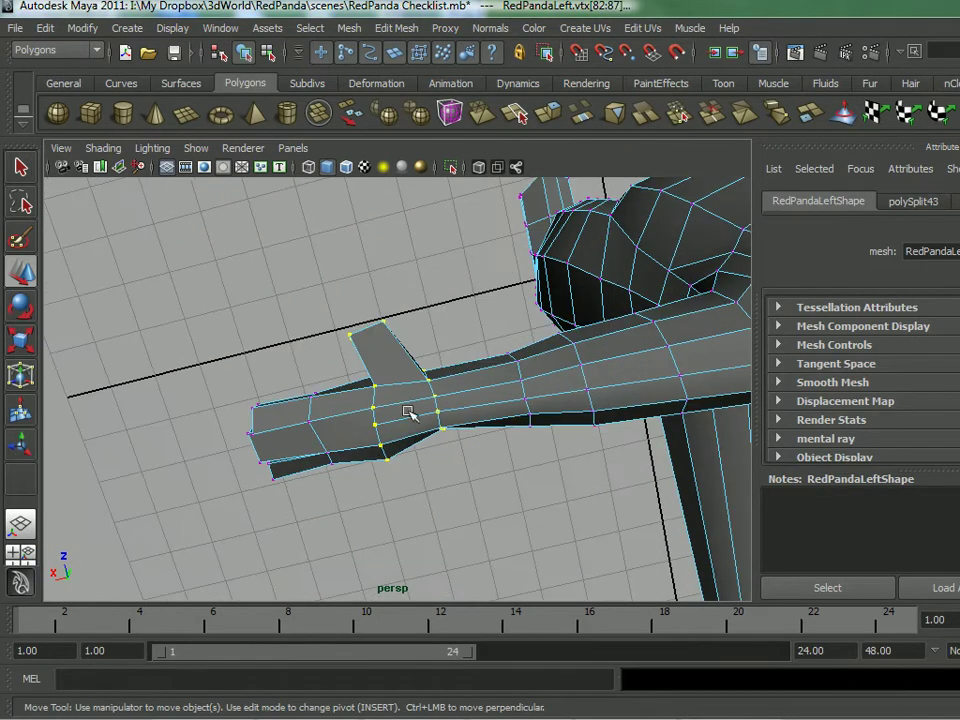
pyautogui.moveTo(373, 426)
pyautogui.mouseDown()
pyautogui.moveTo(360, 420)
pyautogui.moveTo(373, 411)
pyautogui.mouseUp()
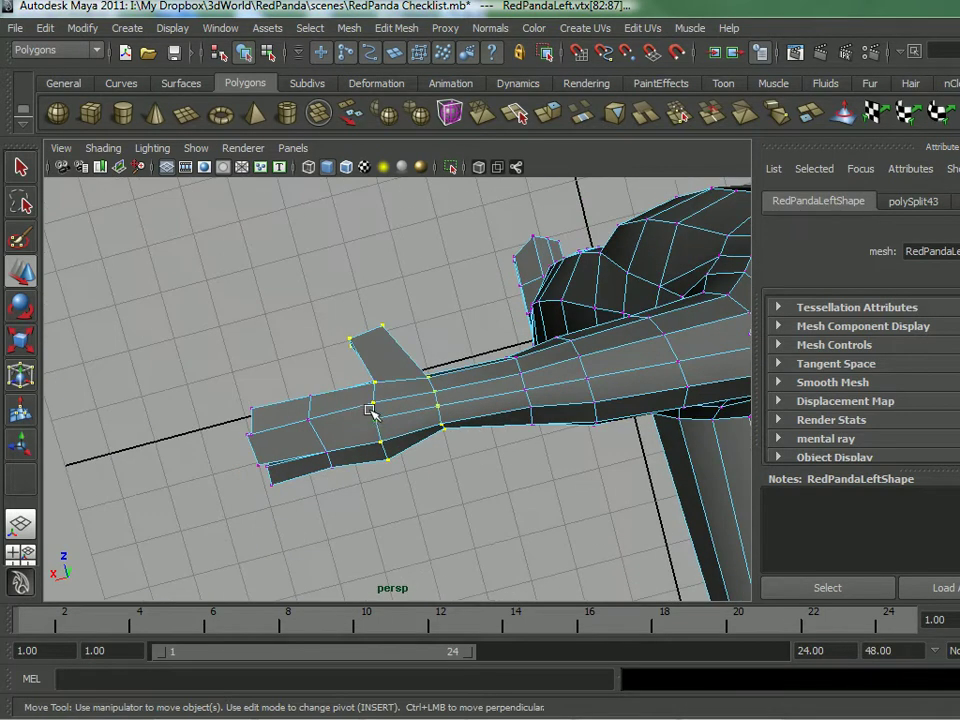
# - Turn Tweak mode off to check the Move manipulator on the selected hand vertices, and turn Tweak mode back on
pyautogui.hotkey('ctrl', 'space')
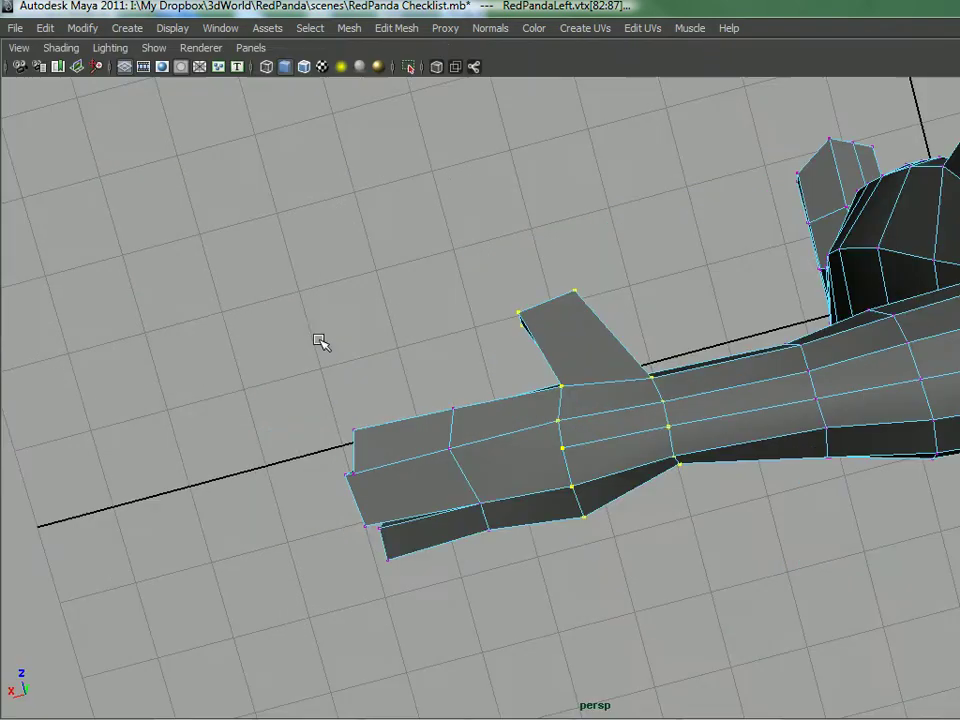
pyautogui.hotkey('ctrl', 'space')
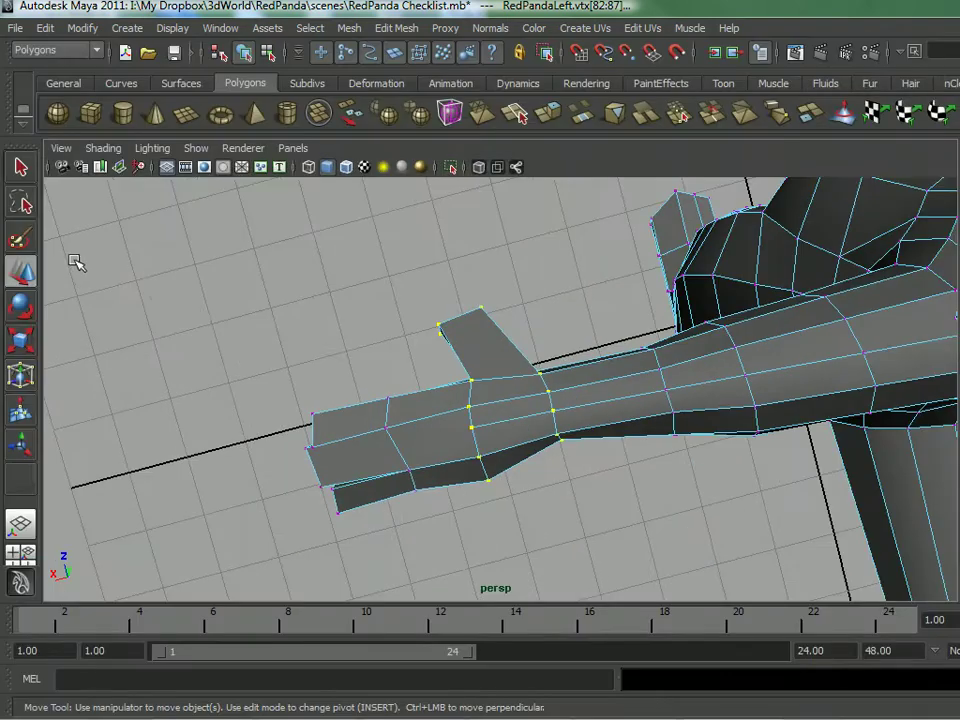
pyautogui.doubleClick(24, 276)
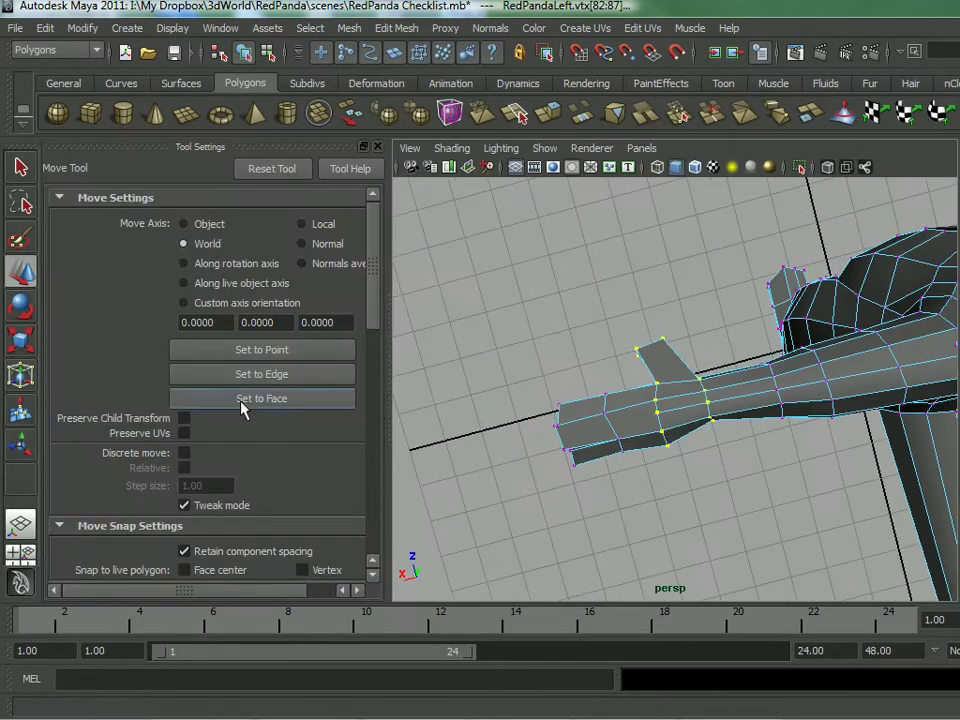
pyautogui.keyDown('alt'); pyautogui.moveTo(681, 390); pyautogui.dragTo(822, 388); pyautogui.keyUp('alt')
pyautogui.keyDown('alt'); pyautogui.moveTo(703, 393); pyautogui.dragTo(683, 450); pyautogui.keyUp('alt')
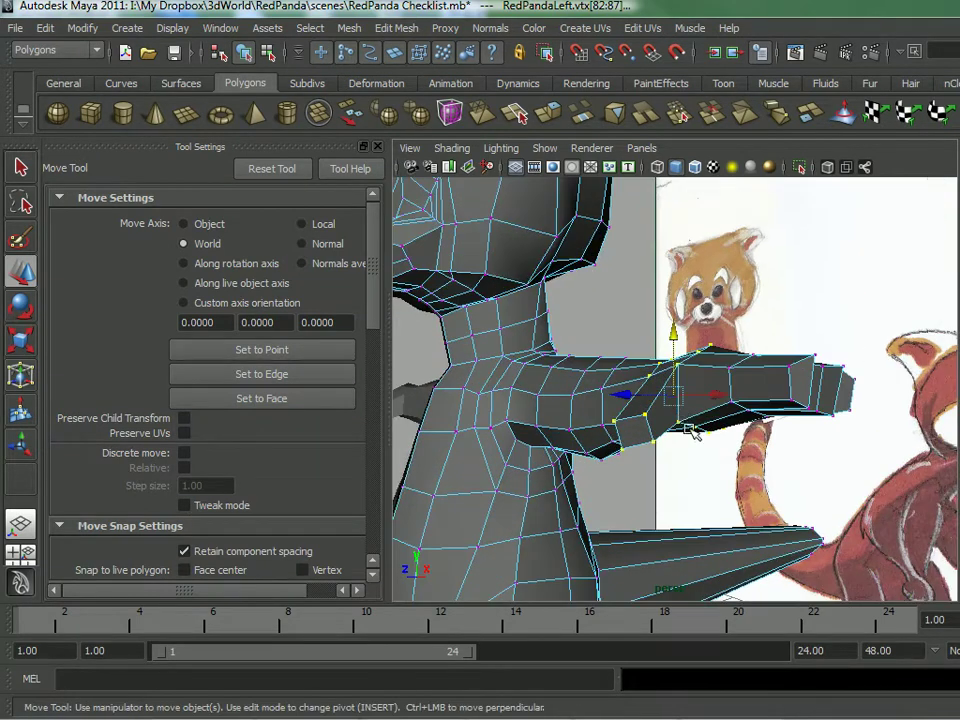
pyautogui.keyDown('alt'); pyautogui.moveTo(676, 400); pyautogui.dragTo(634, 414); pyautogui.keyUp('alt')
pyautogui.click(184, 505)
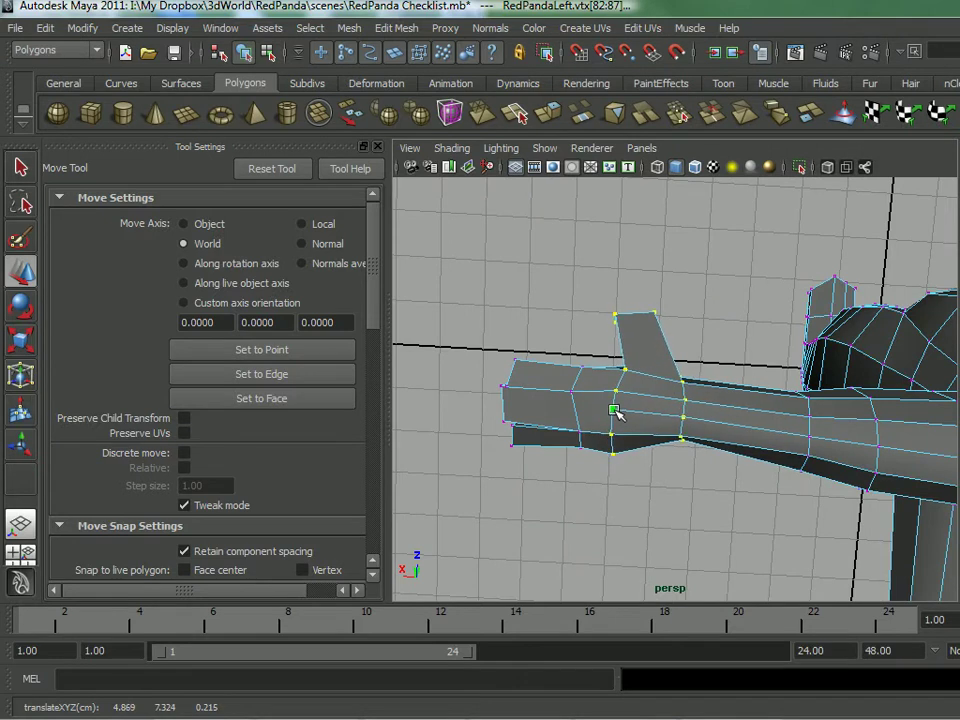
# - Undo the last vertex edit on the hand and hide the surrounding interface so the perspective view fills the workspace
pyautogui.keyDown('alt'); pyautogui.moveTo(614, 410); pyautogui.dragTo(605, 445); pyautogui.keyUp('alt')
pyautogui.scroll(-5, 680, 392)
pyautogui.hotkey('ctrl', 'z')
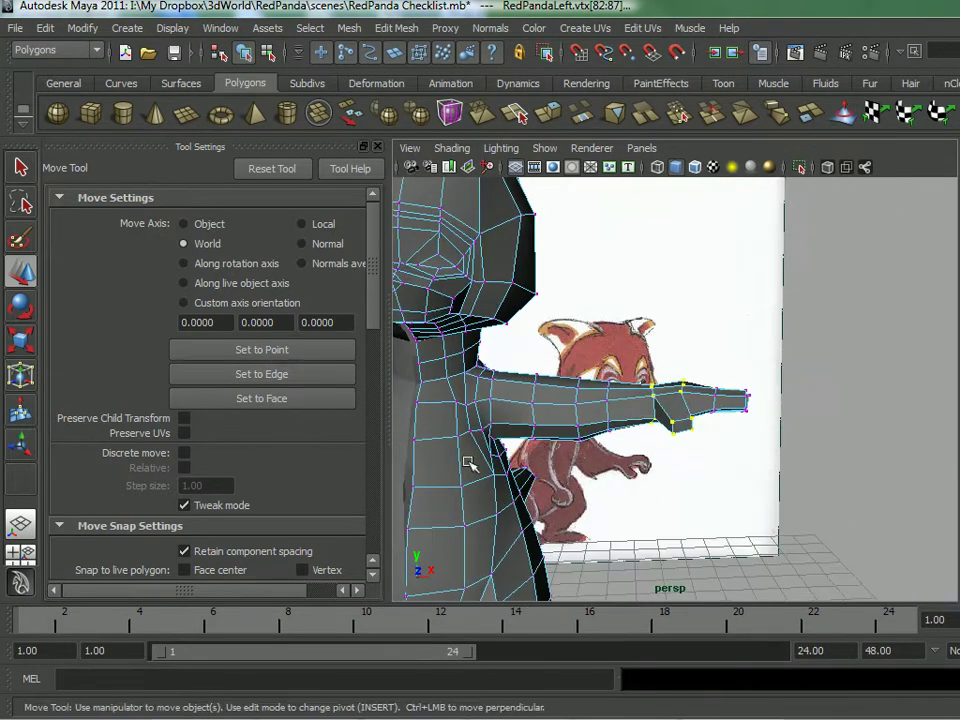
pyautogui.moveTo(740, 412); pyautogui.dragTo(752, 404, button='middle')
pyautogui.keyDown('alt'); pyautogui.moveTo(747, 401); pyautogui.dragTo(731, 420); pyautogui.keyUp('alt')
pyautogui.scroll(3, 732, 425)
pyautogui.click(184, 506)
pyautogui.keyDown('alt'); pyautogui.moveTo(523, 368); pyautogui.dragTo(492, 358, button='middle'); pyautogui.keyUp('alt')
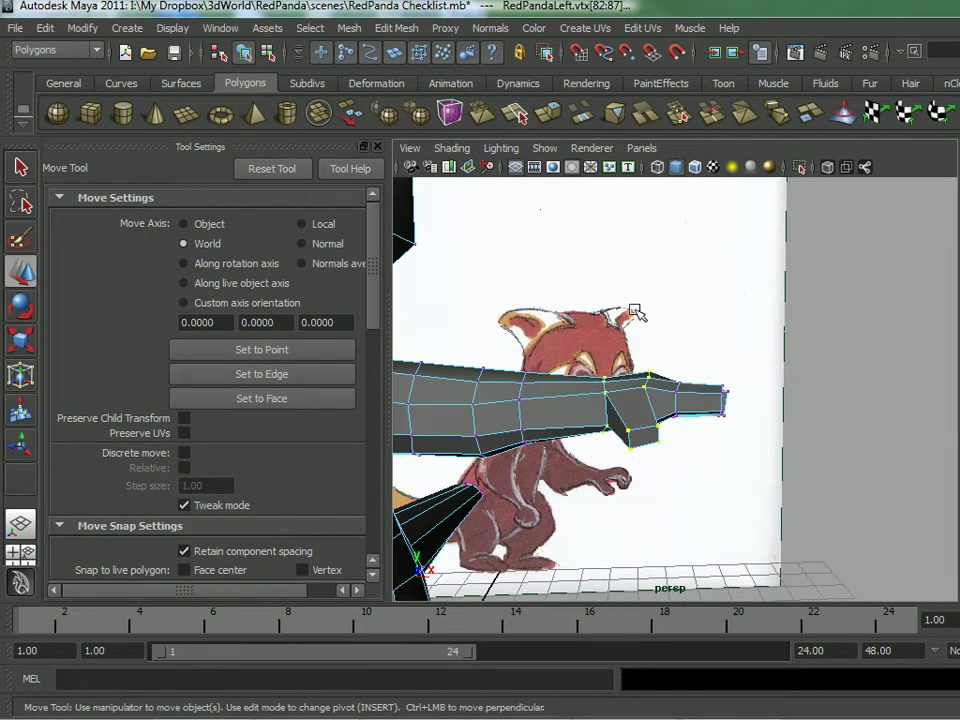
pyautogui.hotkey('ctrl', 'space')
# - Raise the vertex on the back of the hand slightly and adjust the neighbouring knuckle and middle fingertip vertices
pyautogui.keyDown('alt'); pyautogui.moveTo(574, 356); pyautogui.dragTo(603, 366); pyautogui.keyUp('alt')
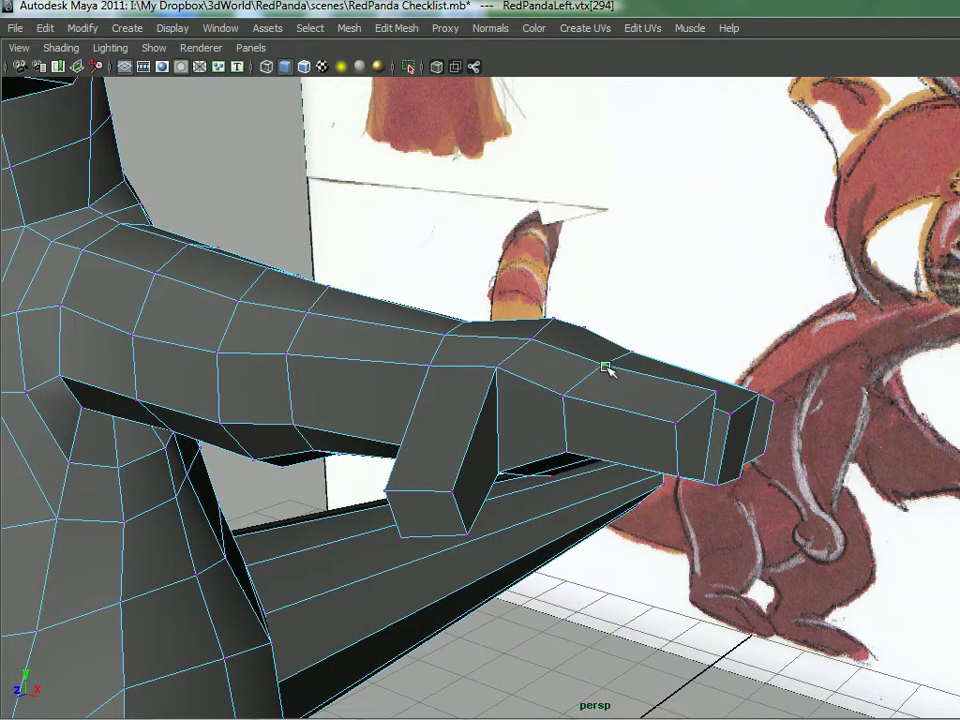
pyautogui.moveTo(608, 370); pyautogui.dragTo(609, 362)
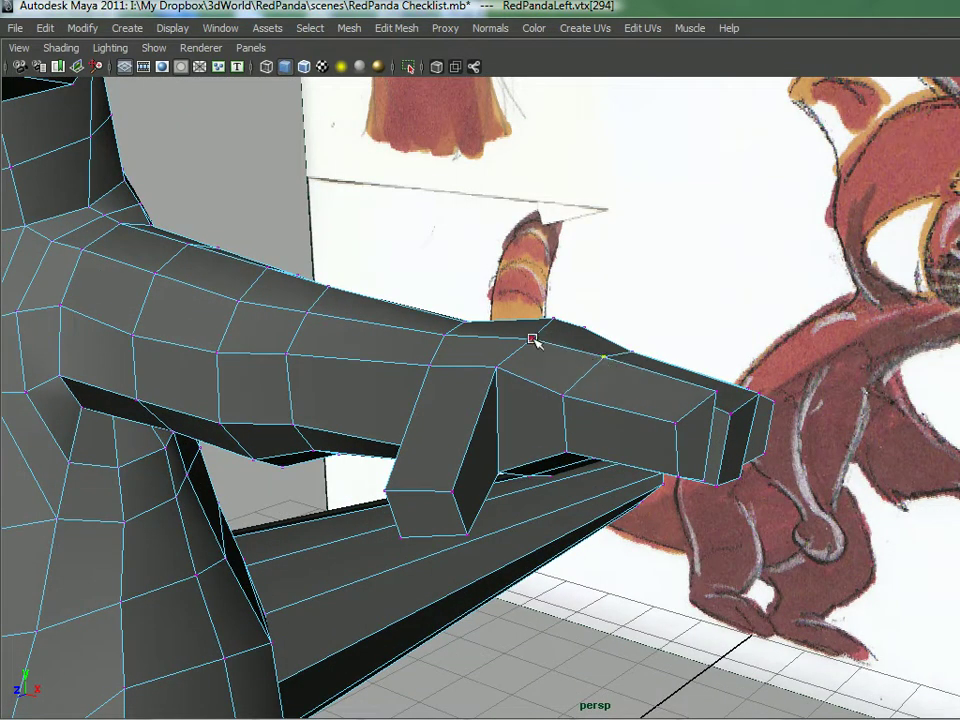
pyautogui.keyDown('alt'); pyautogui.moveTo(535, 336); pyautogui.dragTo(688, 364); pyautogui.keyUp('alt')
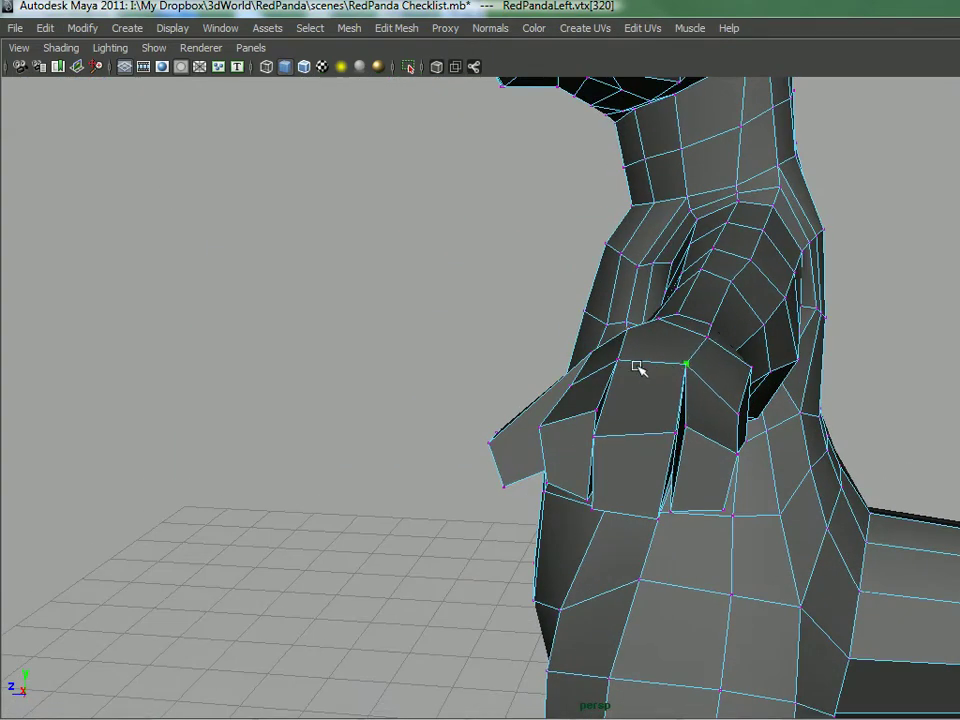
pyautogui.keyDown('alt'); pyautogui.moveTo(607, 396); pyautogui.dragTo(711, 368); pyautogui.keyUp('alt')
pyautogui.keyDown('alt'); pyautogui.moveTo(642, 383); pyautogui.dragTo(661, 377); pyautogui.keyUp('alt')
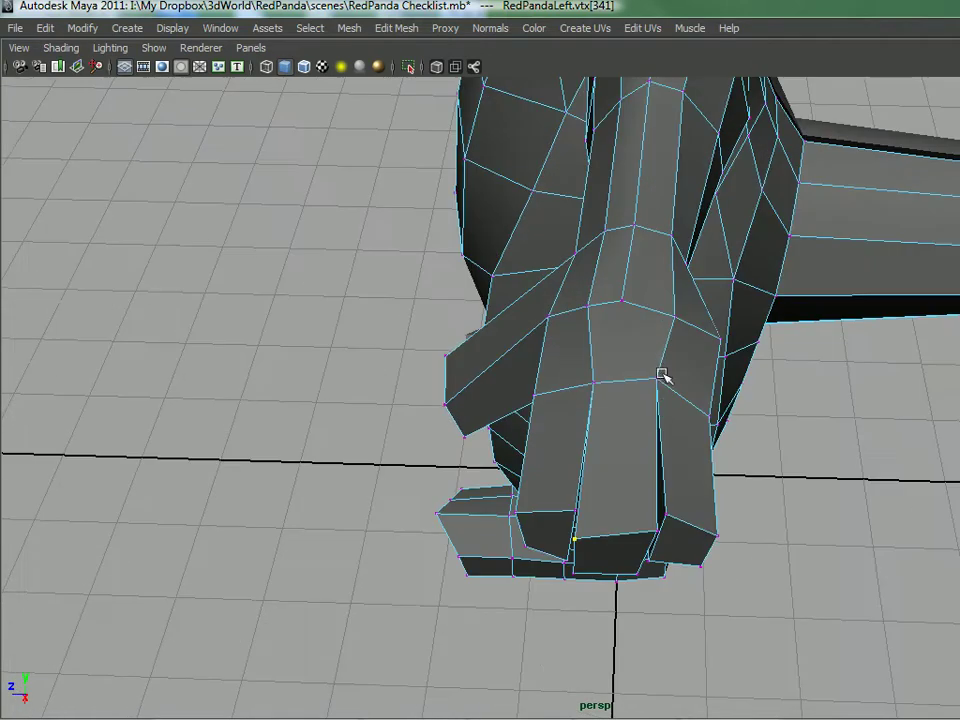
pyautogui.keyDown('alt'); pyautogui.moveTo(628, 341); pyautogui.dragTo(582, 393); pyautogui.keyUp('alt')
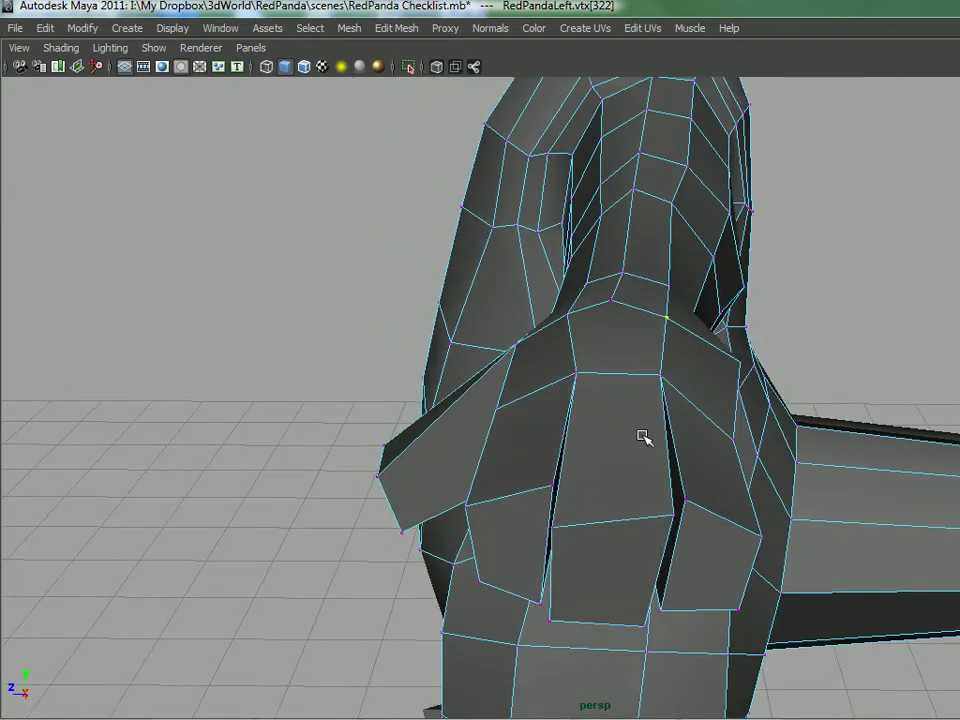
# - Split the back of the hand and the top of the middle finger with new edges running along both sides of the finger
pyautogui.rightClick(628, 358)
pyautogui.click(703, 339)
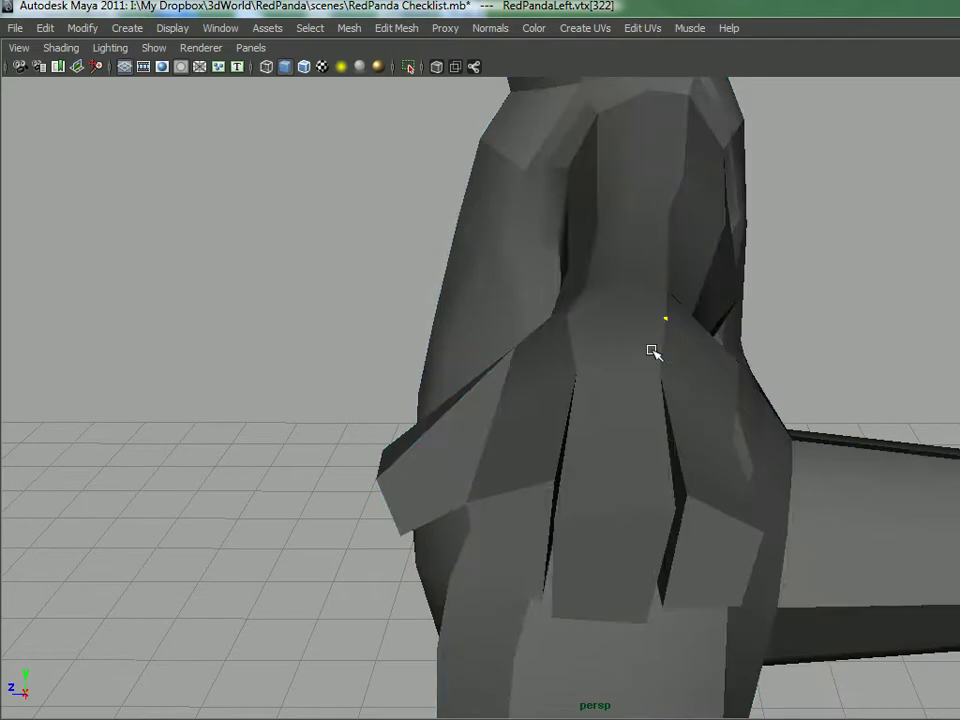
pyautogui.click(650, 350)
pyautogui.keyDown('shift'); pyautogui.moveTo(619, 349); pyautogui.dragTo(510, 345, button='right'); pyautogui.keyUp('shift')
pyautogui.click(552, 523)
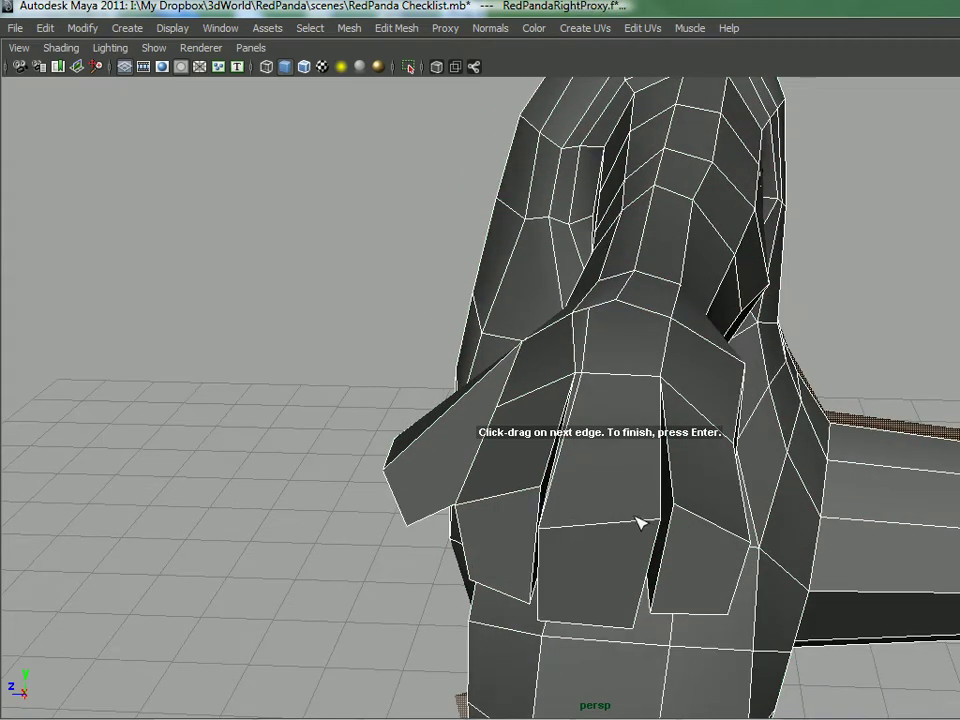
pyautogui.click(658, 521)
pyautogui.click(655, 384)
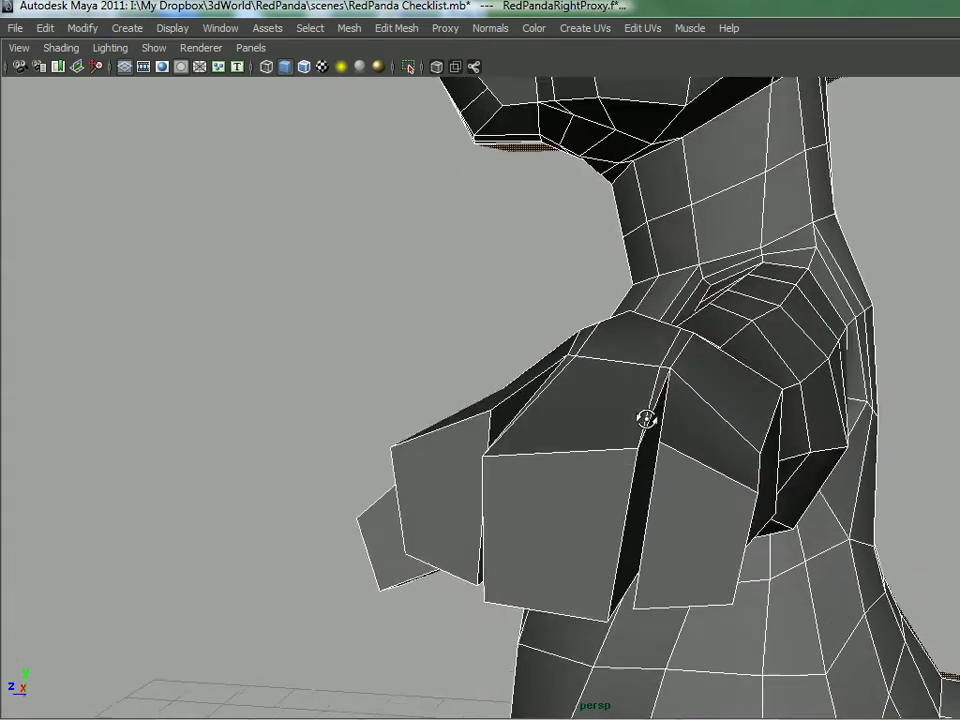
# - Merge the new split vertices into the upper corners of the middle fingertip
pyautogui.moveTo(641, 360); pyautogui.dragTo(600, 368, button='right')
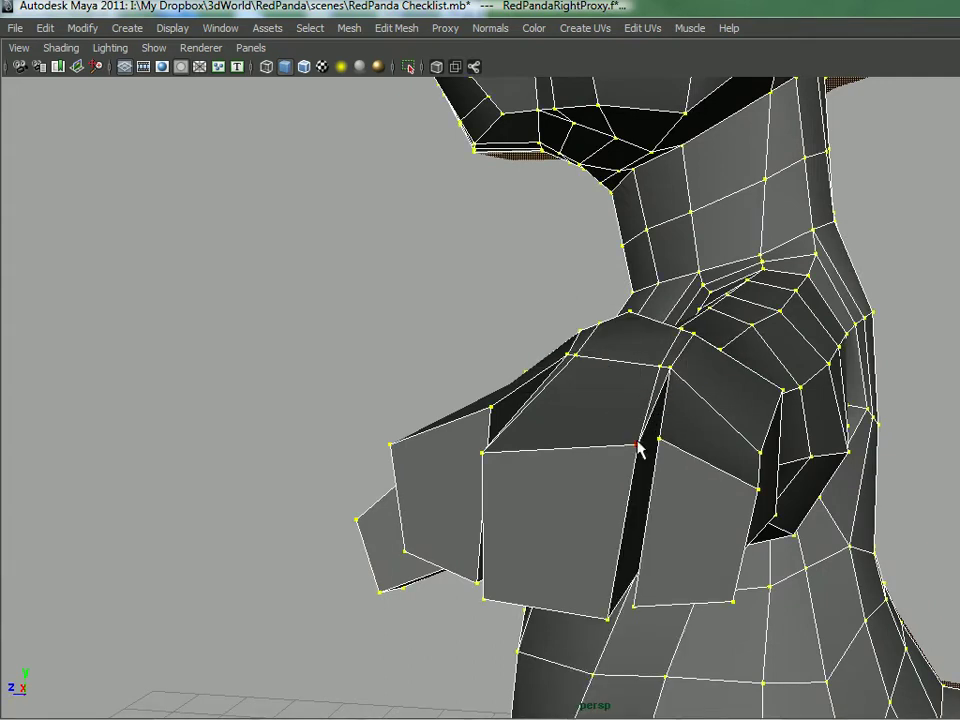
pyautogui.click(638, 443)
pyautogui.moveTo(640, 447); pyautogui.dragTo(580, 508)
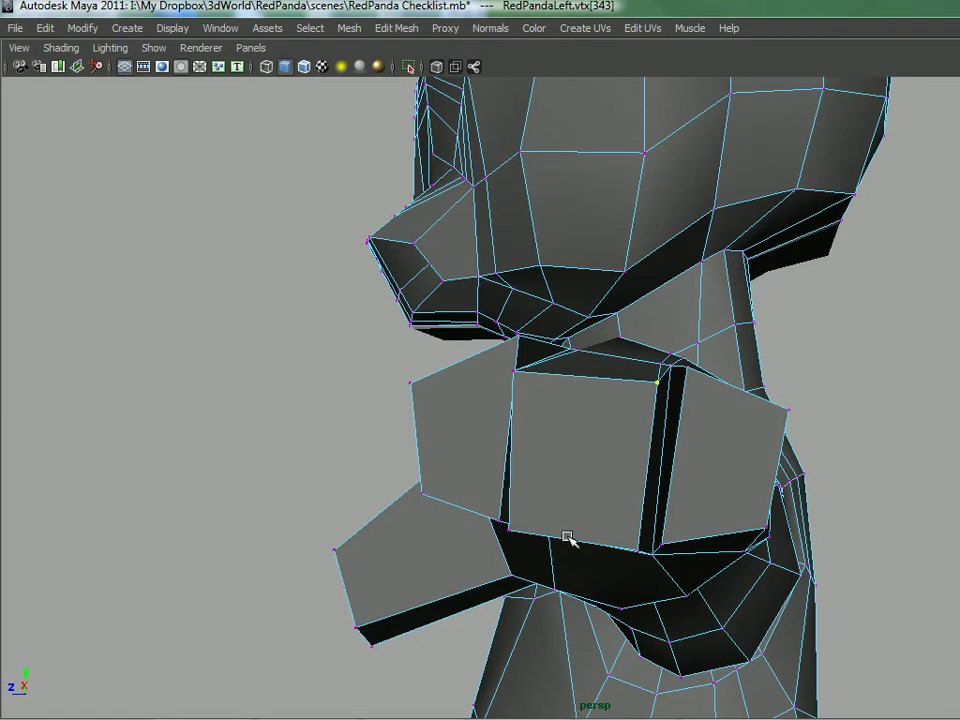
# - Switch the mesh to multi-component selection and reshape the middle fingertip's end face by moving its edges
pyautogui.press('F8')
pyautogui.press('F8')
pyautogui.moveTo(565, 540); pyautogui.dragTo(616, 400, button='right')
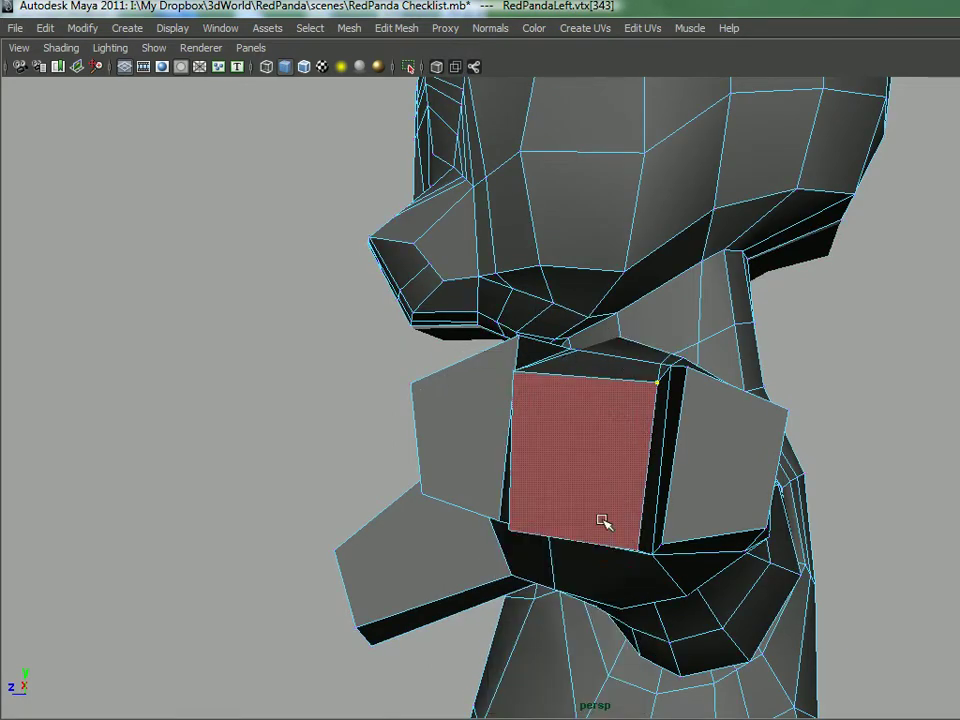
pyautogui.moveTo(580, 541); pyautogui.dragTo(860, 425)
pyautogui.keyDown('alt'); pyautogui.moveTo(332, 551); pyautogui.dragTo(478, 355, button='middle'); pyautogui.keyUp('alt')
pyautogui.keyDown('alt'); pyautogui.moveTo(478, 355); pyautogui.dragTo(439, 489, button='right'); pyautogui.keyUp('alt')
pyautogui.keyDown('alt'); pyautogui.moveTo(439, 600); pyautogui.dragTo(544, 439, button='middle'); pyautogui.keyUp('alt')
pyautogui.keyDown('alt'); pyautogui.moveTo(544, 439); pyautogui.dragTo(586, 632, button='right'); pyautogui.keyUp('alt')
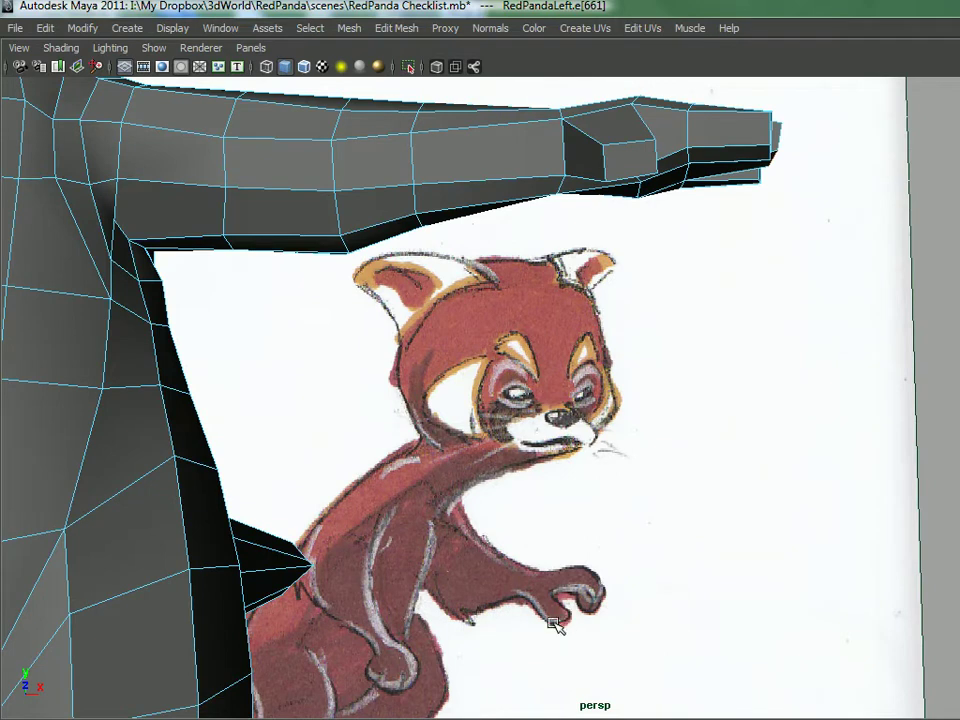
# - Flatten the index fingertip by lowering its upper inner corner and raising its lower inner corner
pyautogui.moveTo(562, 614)
pyautogui.keyDown('alt'); pyautogui.mouseDown()
pyautogui.moveTo(570, 590)
pyautogui.moveTo(538, 315)
pyautogui.moveTo(493, 339)
pyautogui.moveTo(545, 303)
pyautogui.moveTo(443, 319)
pyautogui.mouseUp(); pyautogui.keyUp('alt')
pyautogui.keyDown('alt'); pyautogui.moveTo(443, 319); pyautogui.dragTo(542, 400, button='right'); pyautogui.keyUp('alt')
pyautogui.keyDown('alt'); pyautogui.moveTo(541, 370); pyautogui.dragTo(583, 394, button='middle'); pyautogui.keyUp('alt')
pyautogui.keyDown('alt'); pyautogui.moveTo(583, 394); pyautogui.dragTo(496, 361); pyautogui.keyUp('alt')
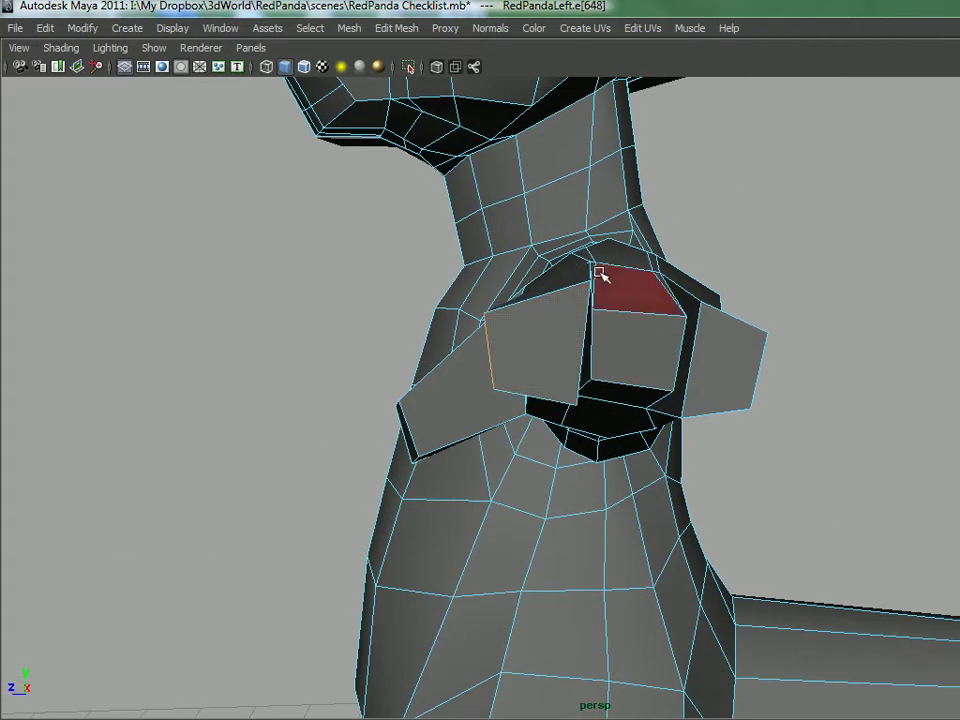
pyautogui.click(584, 317)
pyautogui.moveTo(577, 405); pyautogui.dragTo(580, 384)
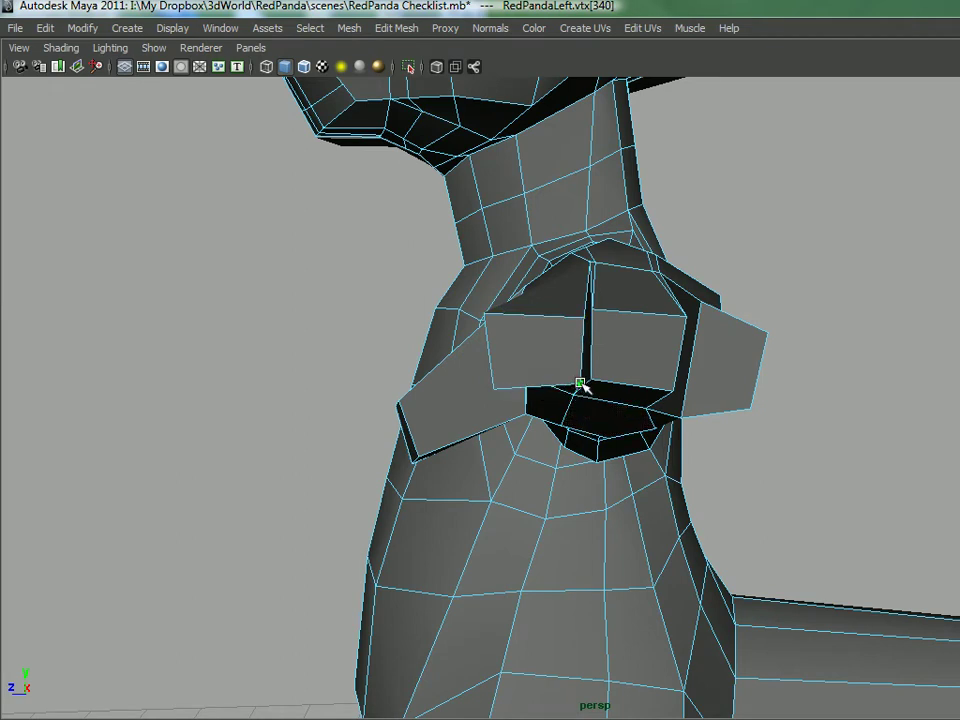
# - Split the underside of the middle finger from fingertip corners to finger base along both sides
pyautogui.keyDown('alt'); pyautogui.moveTo(520, 373); pyautogui.dragTo(560, 307); pyautogui.keyUp('alt')
pyautogui.keyDown('alt'); pyautogui.moveTo(560, 307); pyautogui.dragTo(595, 333); pyautogui.keyUp('alt')
pyautogui.scroll(4, 593, 345)
pyautogui.moveTo(595, 333); pyautogui.dragTo(585, 279, button='right')
pyautogui.keyDown('alt'); pyautogui.moveTo(630, 347); pyautogui.dragTo(587, 283); pyautogui.keyUp('alt')
pyautogui.moveTo(587, 283); pyautogui.dragTo(533, 272, button='right')
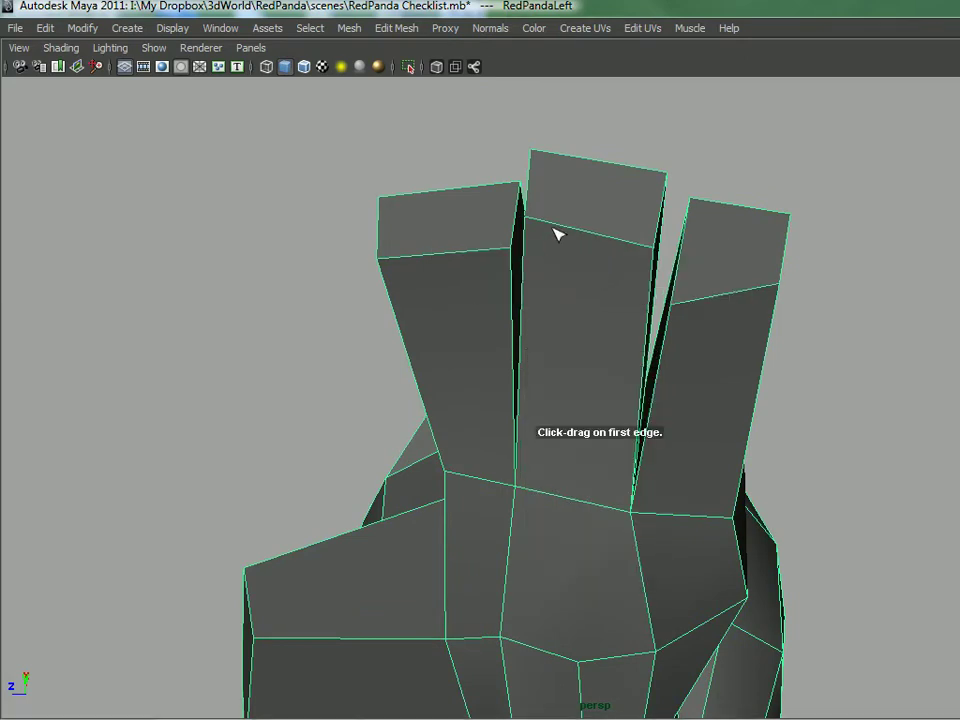
pyautogui.click(522, 222)
pyautogui.keyDown('alt'); pyautogui.moveTo(532, 300); pyautogui.dragTo(540, 360); pyautogui.keyUp('alt')
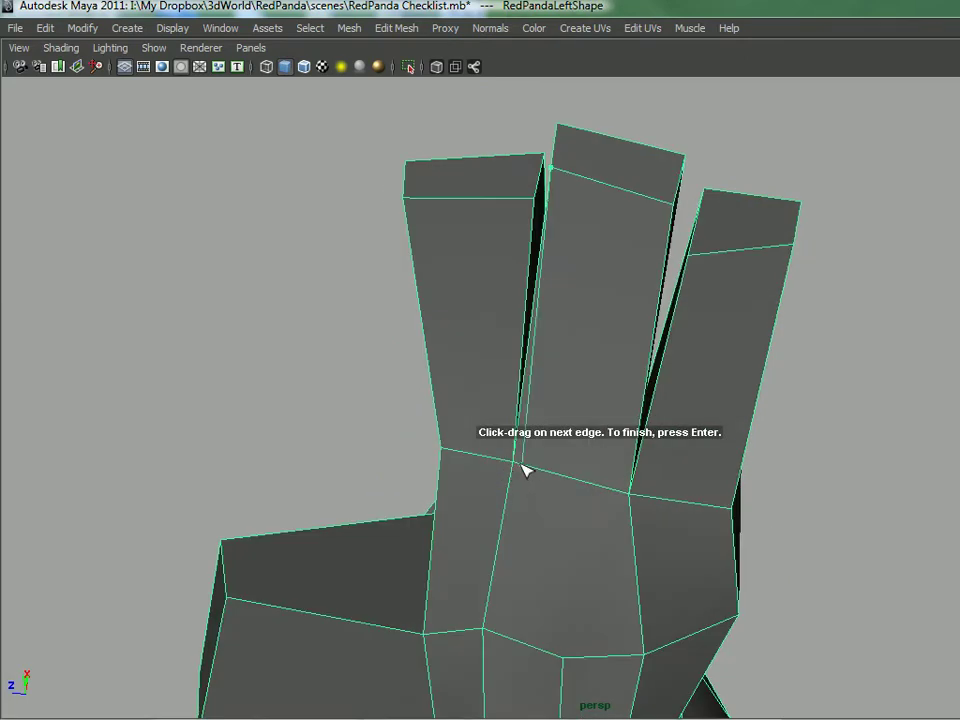
pyautogui.press('Return')
pyautogui.click(670, 209)
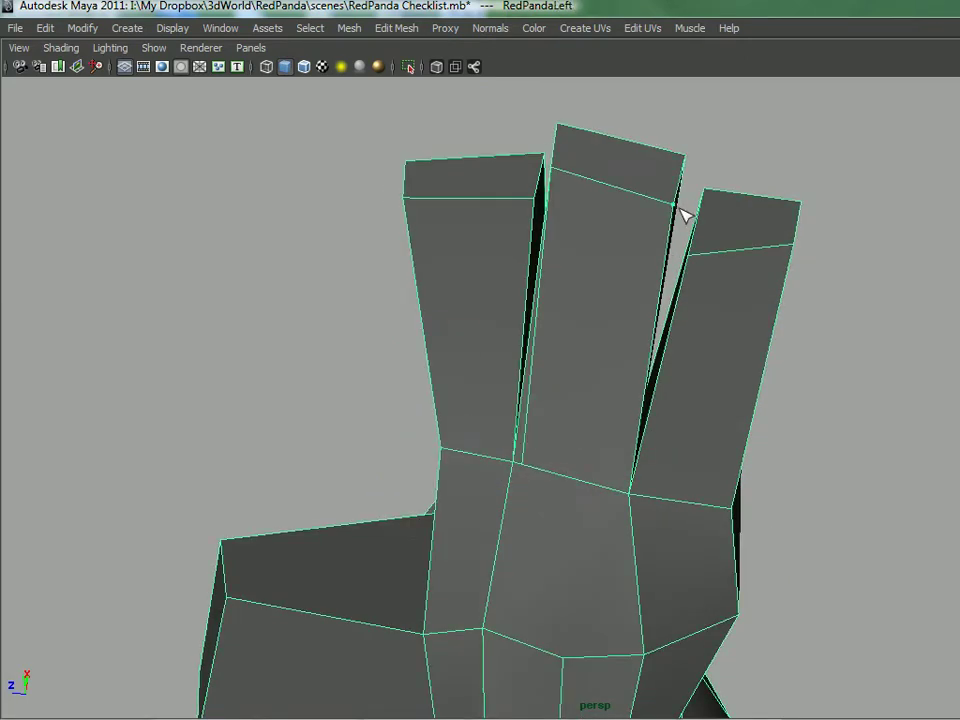
pyautogui.press('Return')
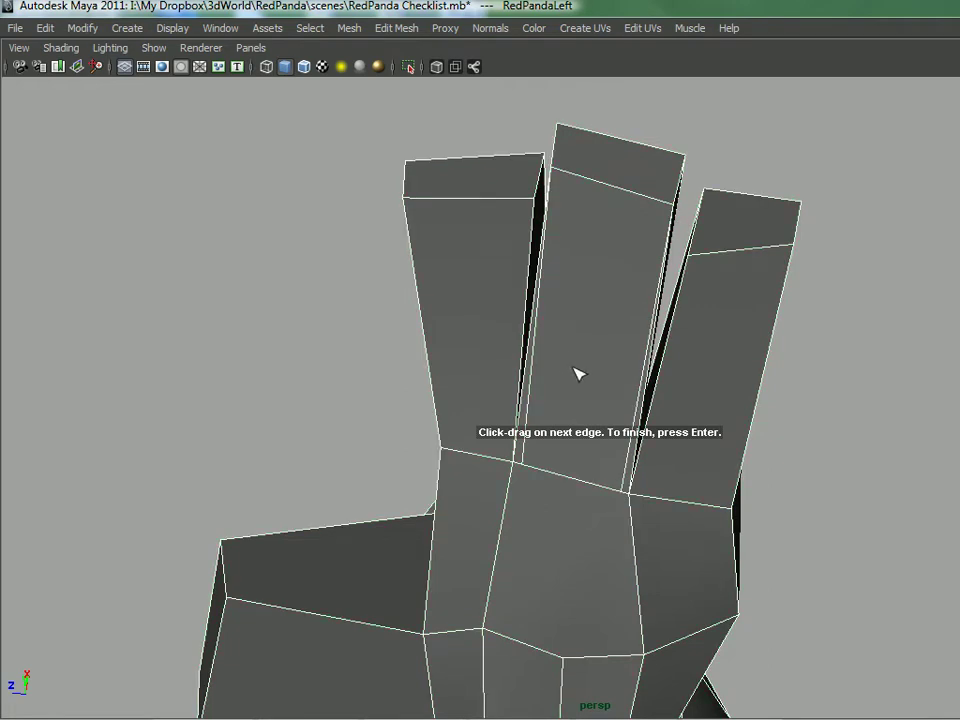
# - Remove the redundant original edges beside the new cuts between the middle finger and its neighbours
pyautogui.keyDown('alt'); pyautogui.moveTo(566, 360); pyautogui.dragTo(524, 384); pyautogui.keyUp('alt')
pyautogui.moveTo(551, 361); pyautogui.dragTo(556, 281, button='right')
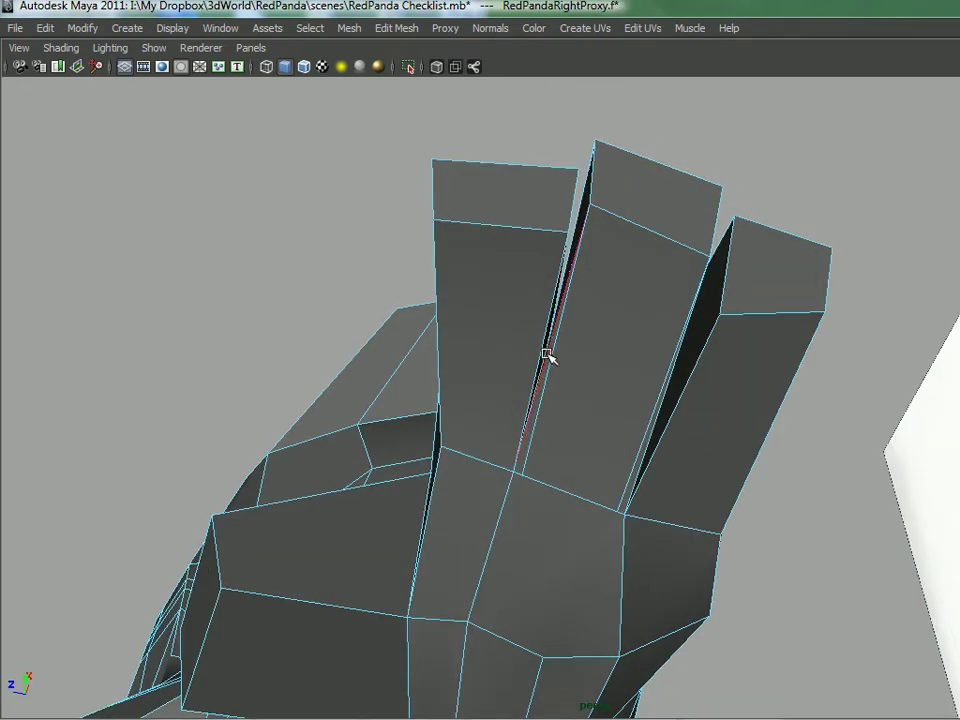
pyautogui.click(561, 360)
pyautogui.keyDown('alt'); pyautogui.moveTo(563, 361); pyautogui.dragTo(594, 402); pyautogui.keyUp('alt')
pyautogui.keyDown('alt'); pyautogui.moveTo(593, 273); pyautogui.dragTo(549, 390); pyautogui.keyUp('alt')
pyautogui.keyDown('shift'); pyautogui.click(549, 389); pyautogui.keyUp('shift')
pyautogui.keyDown('shift'); pyautogui.moveTo(550, 389); pyautogui.dragTo(514, 412, button='right'); pyautogui.keyUp('shift')
pyautogui.keyDown('alt'); pyautogui.moveTo(577, 389); pyautogui.dragTo(546, 387); pyautogui.keyUp('alt')
pyautogui.click(541, 384)
pyautogui.moveTo(545, 400)
pyautogui.mouseDown(button='middle')
pyautogui.moveTo(555, 388)
pyautogui.moveTo(521, 396)
pyautogui.moveTo(538, 388)
pyautogui.mouseUp(button='middle')
pyautogui.keyDown('alt'); pyautogui.moveTo(522, 333); pyautogui.dragTo(528, 322); pyautogui.keyUp('alt')
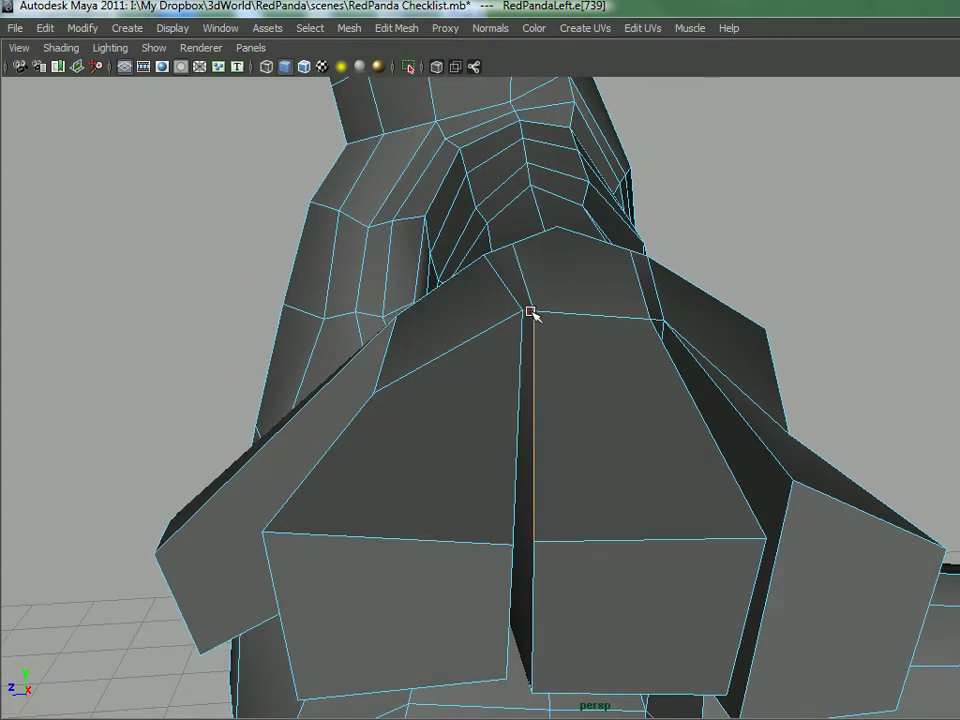
# - Split both side faces at the middle finger's base, connecting the top corner to the palm-side corner on each side
pyautogui.keyDown('alt'); pyautogui.moveTo(530, 313); pyautogui.dragTo(638, 333); pyautogui.keyUp('alt')
pyautogui.moveTo(638, 333); pyautogui.dragTo(558, 306, button='right')
pyautogui.click(600, 463)
pyautogui.keyDown('alt'); pyautogui.moveTo(600, 463); pyautogui.dragTo(651, 347); pyautogui.keyUp('alt')
pyautogui.click(610, 292)
pyautogui.press('Return')
pyautogui.keyDown('alt'); pyautogui.moveTo(612, 294); pyautogui.dragTo(640, 325); pyautogui.keyUp('alt')
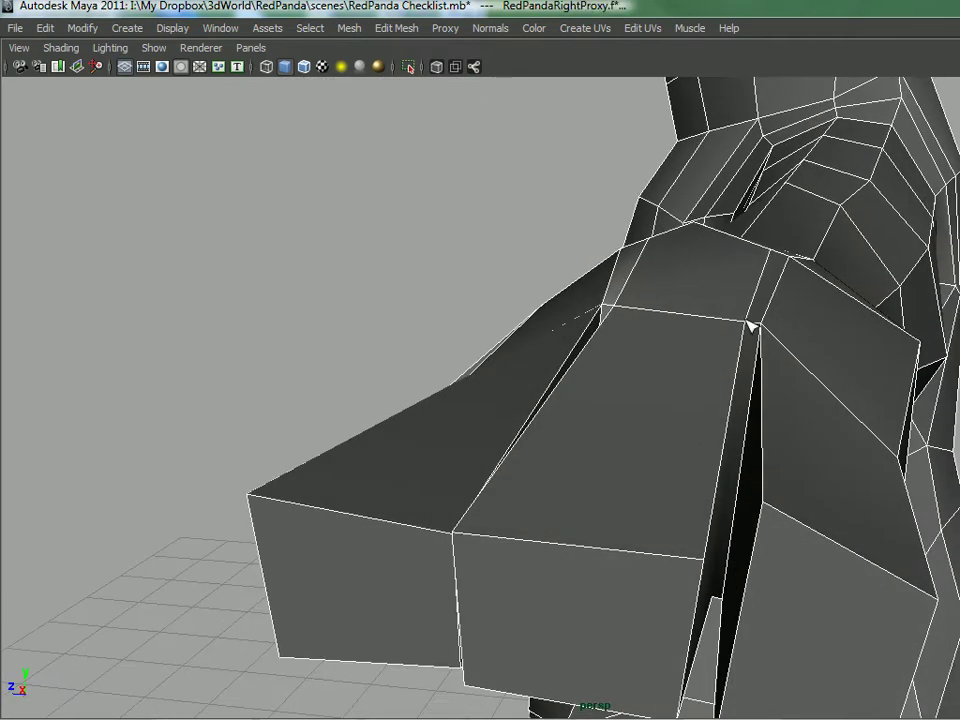
pyautogui.press('g')
pyautogui.click(744, 329)
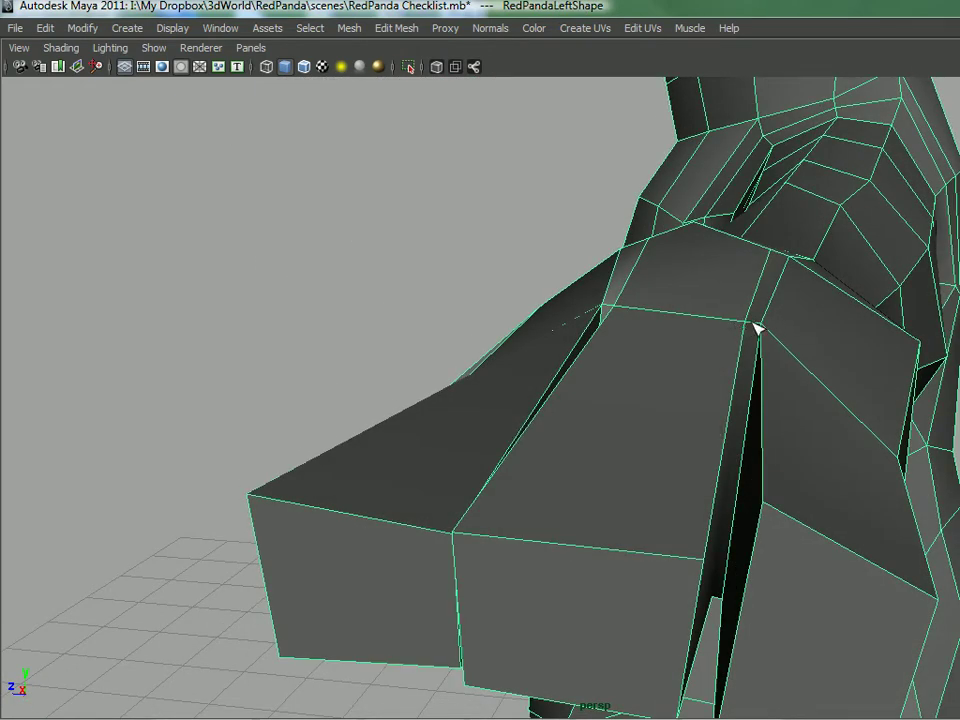
pyautogui.keyDown('alt'); pyautogui.moveTo(735, 347); pyautogui.dragTo(684, 616); pyautogui.keyUp('alt')
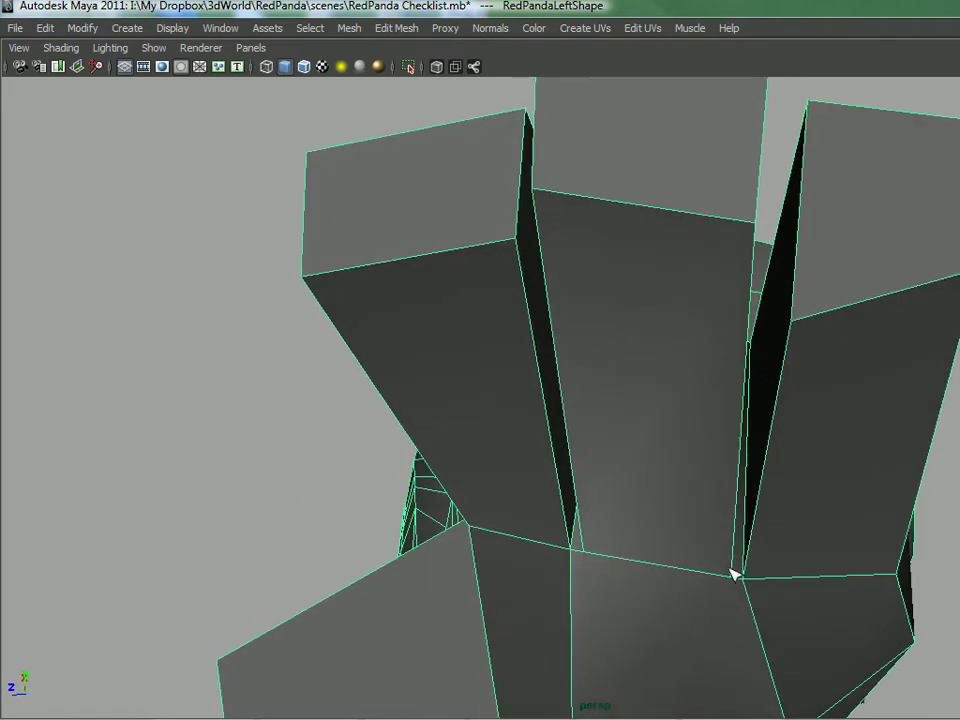
pyautogui.click(731, 574)
pyautogui.press('Return')
pyautogui.keyDown('alt'); pyautogui.moveTo(689, 500); pyautogui.dragTo(665, 387, button='right'); pyautogui.keyUp('alt')
pyautogui.keyDown('alt'); pyautogui.moveTo(665, 387); pyautogui.dragTo(658, 505); pyautogui.keyUp('alt')
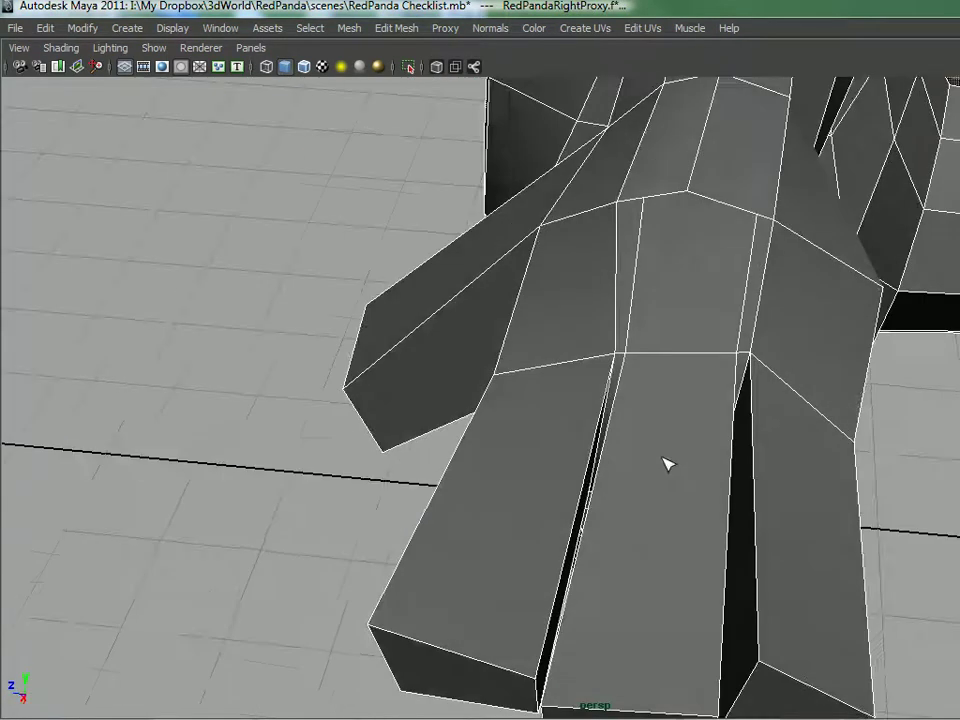
# - Return to multi-component selection and reposition the vertices at the finger bases and the outer finger's knuckle
pyautogui.keyDown('alt'); pyautogui.moveTo(688, 450); pyautogui.dragTo(513, 480); pyautogui.keyUp('alt')
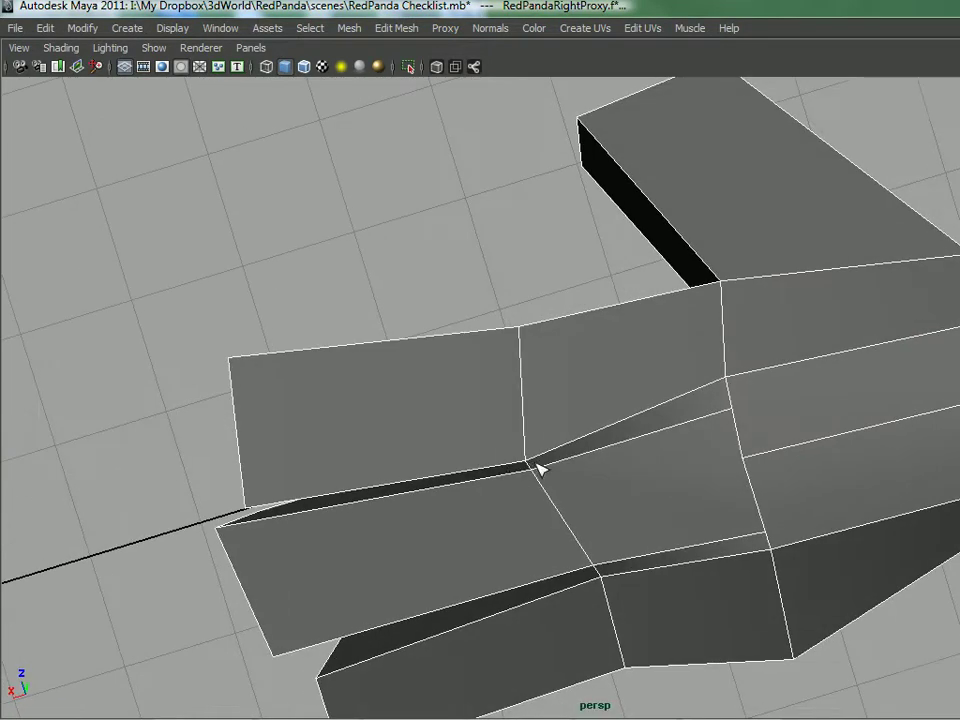
pyautogui.keyDown('alt'); pyautogui.moveTo(573, 448); pyautogui.dragTo(668, 266); pyautogui.keyUp('alt')
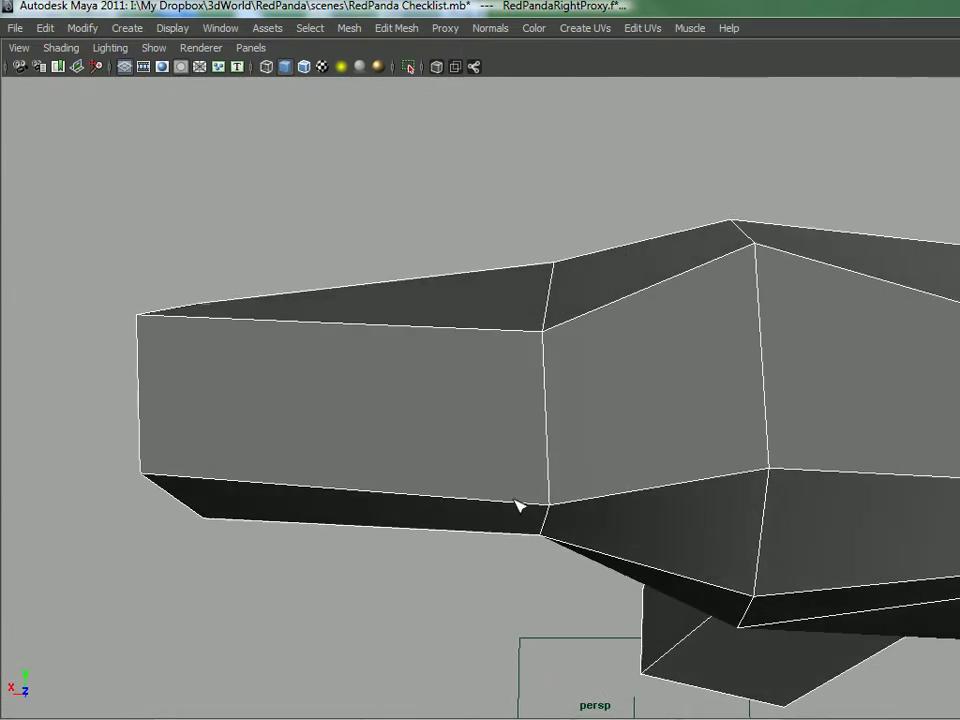
pyautogui.keyDown('alt'); pyautogui.moveTo(508, 540); pyautogui.dragTo(562, 303); pyautogui.keyUp('alt')
pyautogui.keyDown('alt'); pyautogui.moveTo(512, 413); pyautogui.dragTo(544, 508); pyautogui.keyUp('alt')
pyautogui.moveTo(550, 360); pyautogui.dragTo(630, 387, button='right')
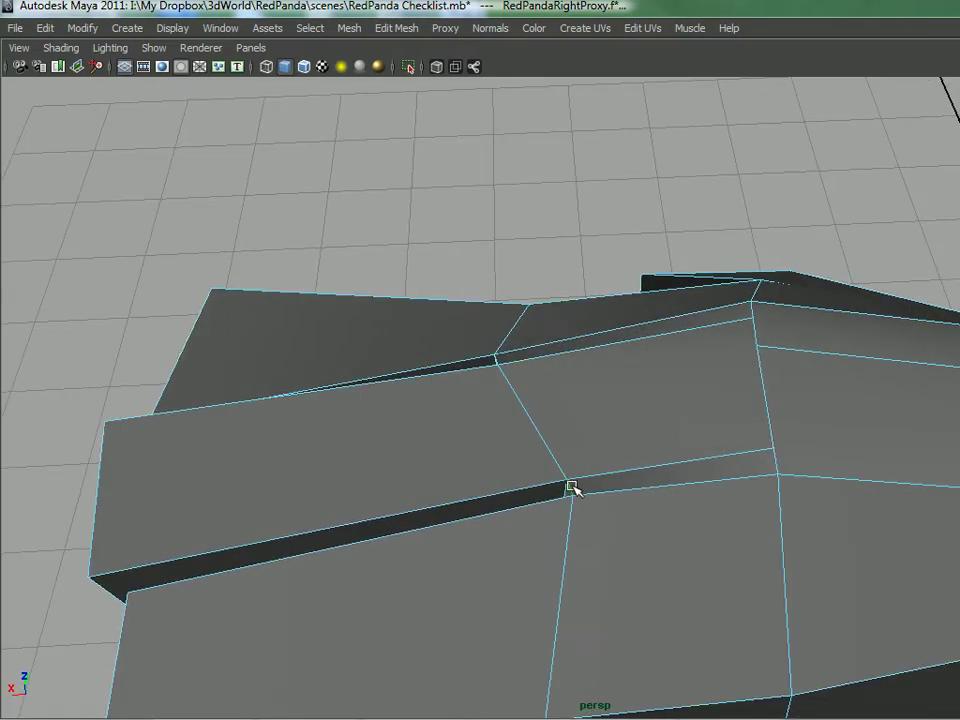
pyautogui.keyDown('alt'); pyautogui.moveTo(572, 487); pyautogui.dragTo(514, 392); pyautogui.keyUp('alt')
pyautogui.moveTo(498, 395); pyautogui.dragTo(634, 384)
pyautogui.click(667, 372)
pyautogui.click(663, 371)
pyautogui.keyDown('alt'); pyautogui.moveTo(671, 358); pyautogui.dragTo(530, 428); pyautogui.keyUp('alt')
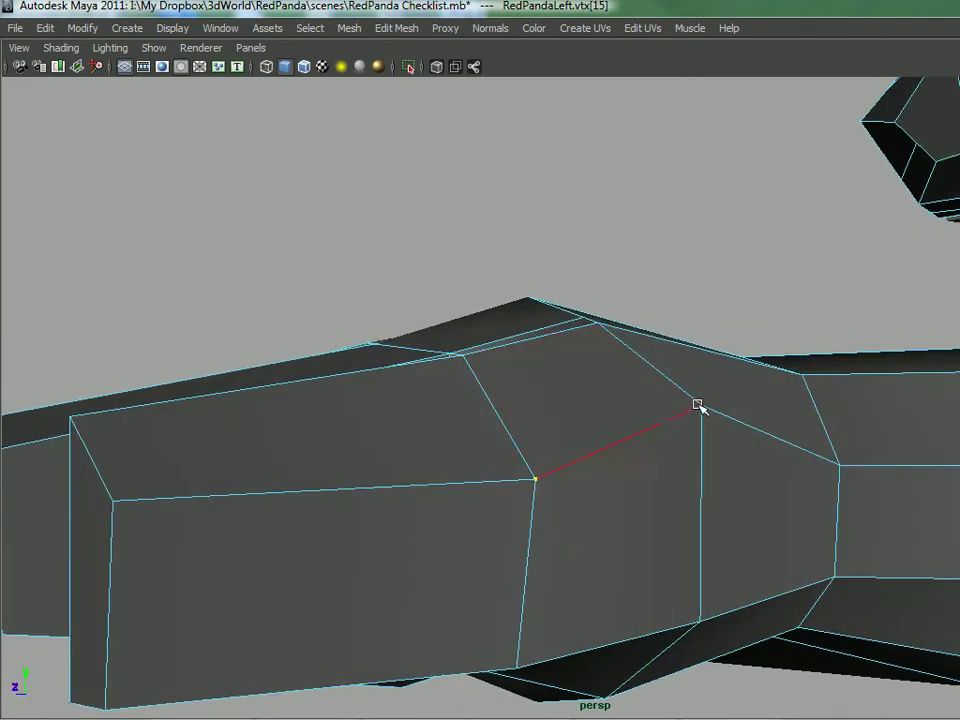
pyautogui.click(710, 447)
# - Slim the fingertips by moving their end edges and lower corners
pyautogui.keyDown('alt'); pyautogui.moveTo(365, 387); pyautogui.dragTo(532, 536); pyautogui.keyUp('alt')
pyautogui.click(569, 575)
pyautogui.keyDown('alt'); pyautogui.moveTo(569, 570); pyautogui.dragTo(583, 426); pyautogui.keyUp('alt')
pyautogui.moveTo(480, 314); pyautogui.dragTo(558, 455)
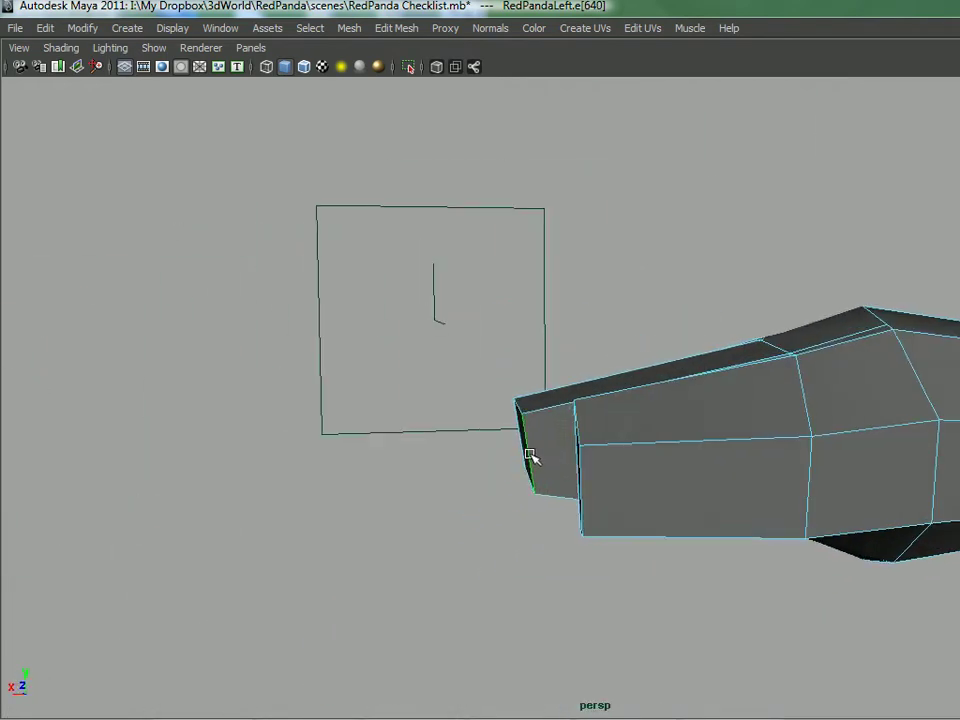
pyautogui.moveTo(497, 438)
pyautogui.keyDown('alt'); pyautogui.mouseDown()
pyautogui.moveTo(664, 396)
pyautogui.moveTo(658, 332)
pyautogui.moveTo(686, 369)
pyautogui.moveTo(585, 326)
pyautogui.moveTo(594, 306)
pyautogui.moveTo(617, 332)
pyautogui.moveTo(606, 342)
pyautogui.moveTo(452, 403)
pyautogui.moveTo(703, 452)
pyautogui.moveTo(687, 391)
pyautogui.moveTo(659, 397)
pyautogui.moveTo(718, 450)
pyautogui.moveTo(704, 423)
pyautogui.moveTo(684, 416)
pyautogui.moveTo(648, 540)
pyautogui.moveTo(645, 512)
pyautogui.moveTo(669, 466)
pyautogui.moveTo(616, 463)
pyautogui.mouseUp(); pyautogui.keyUp('alt')
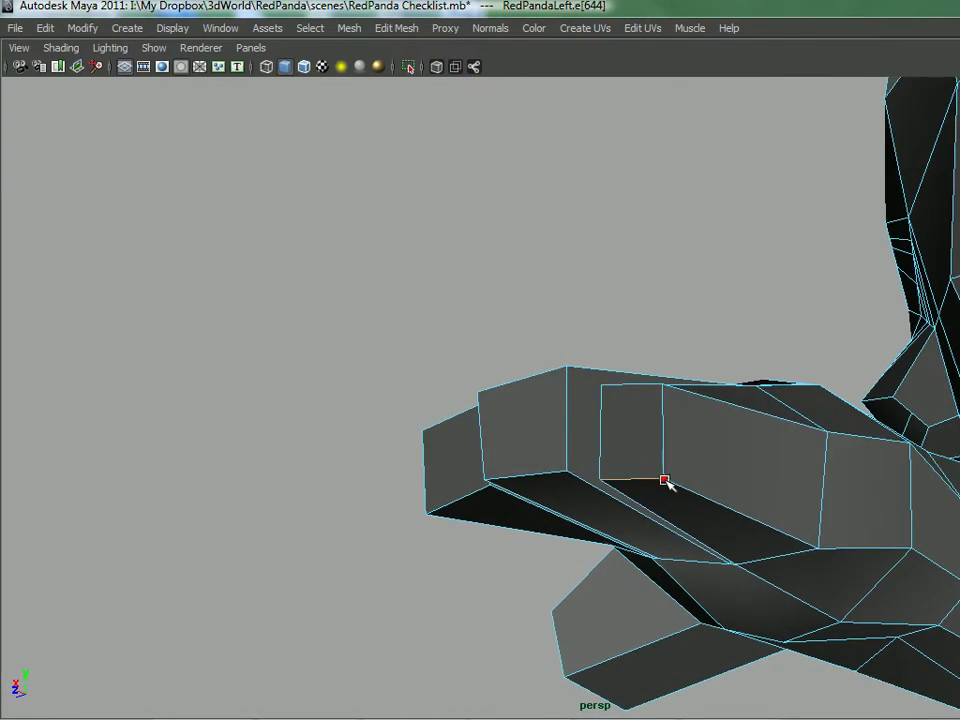
# - Adjust the index fingertip's corner vertices and pull in the outer fingertip to refine the finger lengths
pyautogui.keyDown('alt'); pyautogui.moveTo(665, 470); pyautogui.dragTo(466, 540); pyautogui.keyUp('alt')
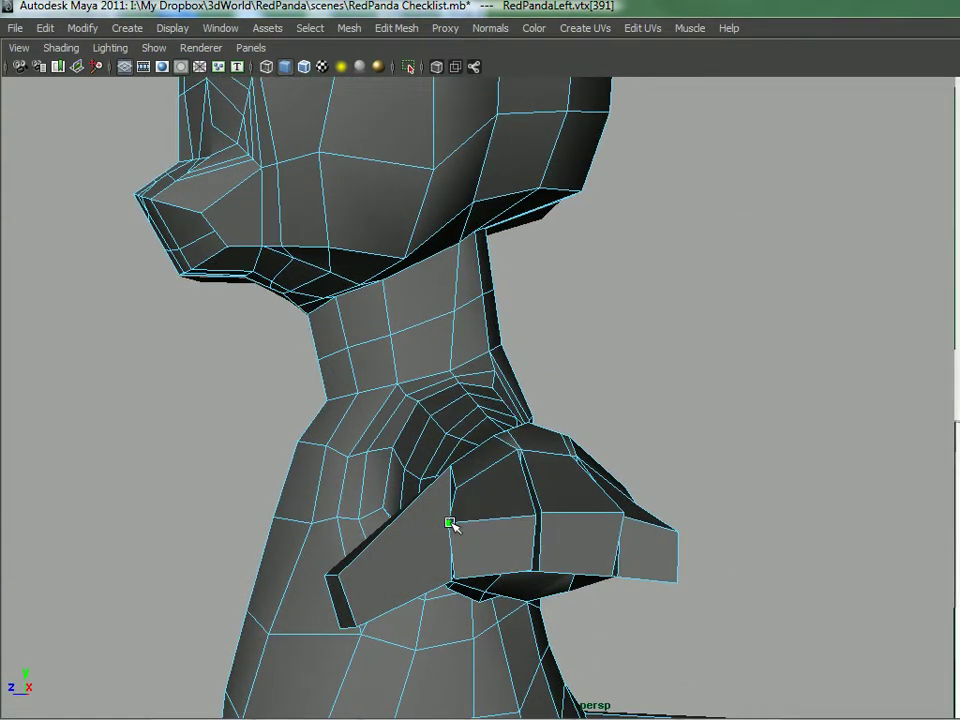
pyautogui.keyDown('alt'); pyautogui.moveTo(455, 511); pyautogui.dragTo(566, 527); pyautogui.keyUp('alt')
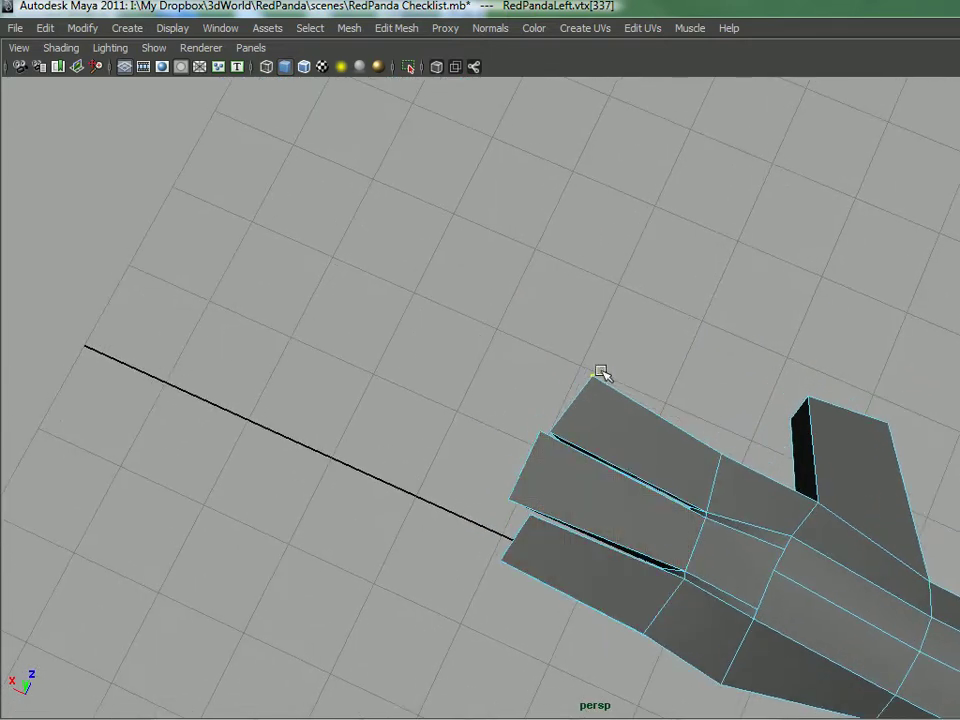
pyautogui.keyDown('alt'); pyautogui.moveTo(562, 418); pyautogui.dragTo(612, 621); pyautogui.keyUp('alt')
pyautogui.keyDown('alt'); pyautogui.moveTo(623, 557); pyautogui.dragTo(585, 439); pyautogui.keyUp('alt')
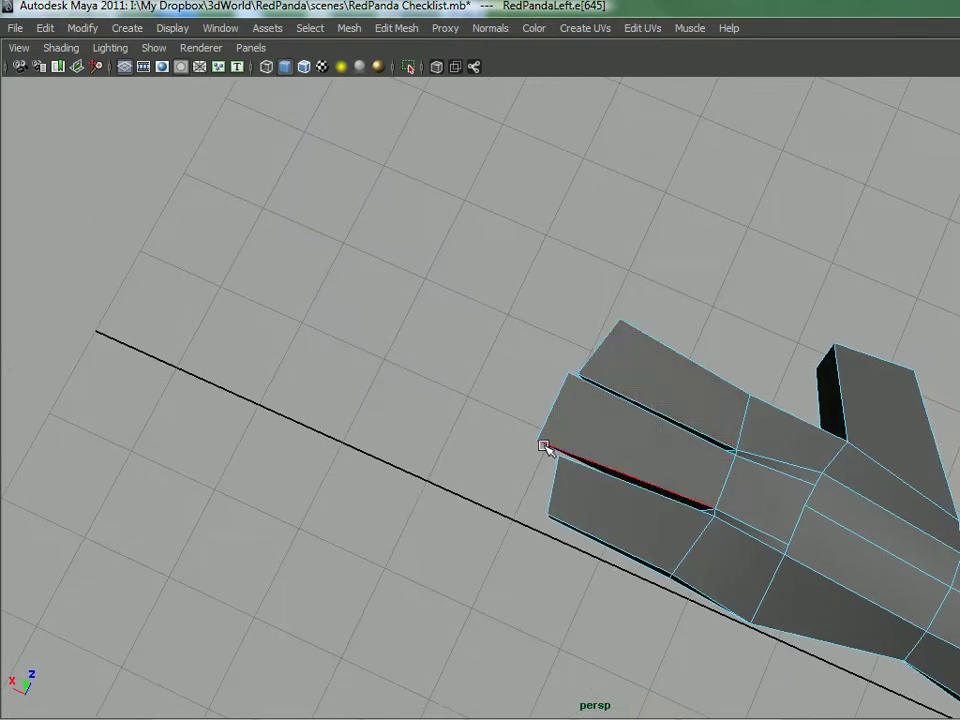
# - Reposition the vertices across the middle of the hand and at the wrist to even out the surface behind the fingers
pyautogui.keyDown('alt'); pyautogui.moveTo(615, 360); pyautogui.dragTo(636, 281); pyautogui.keyUp('alt')
pyautogui.keyDown('alt'); pyautogui.moveTo(598, 360); pyautogui.dragTo(632, 388); pyautogui.keyUp('alt')
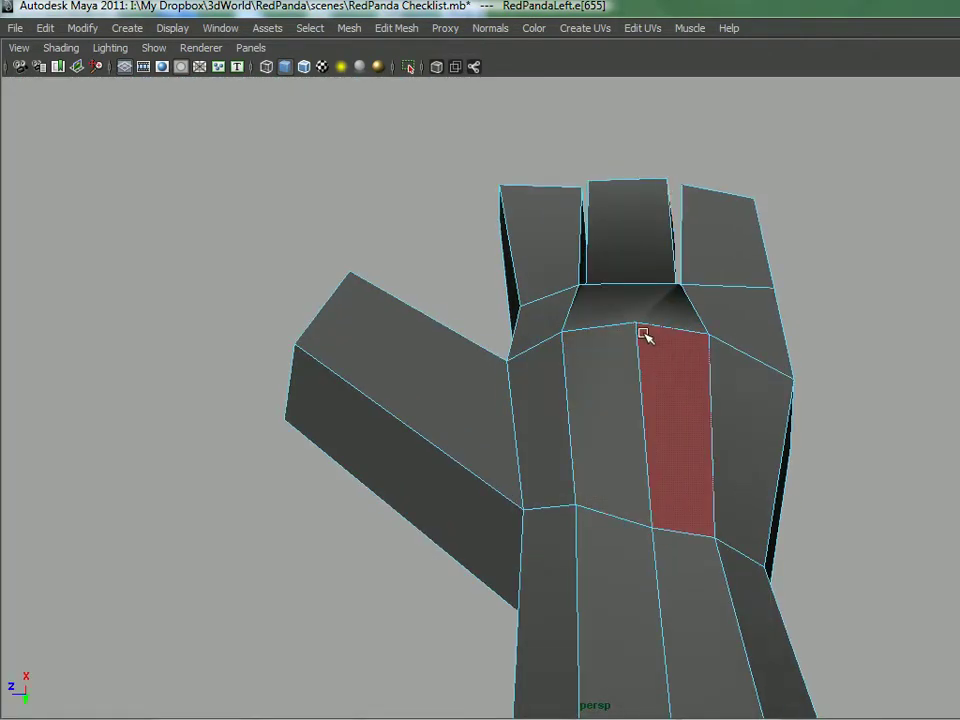
pyautogui.click(641, 370)
pyautogui.keyDown('alt'); pyautogui.moveTo(641, 371); pyautogui.dragTo(538, 393); pyautogui.keyUp('alt')
pyautogui.click(647, 471)
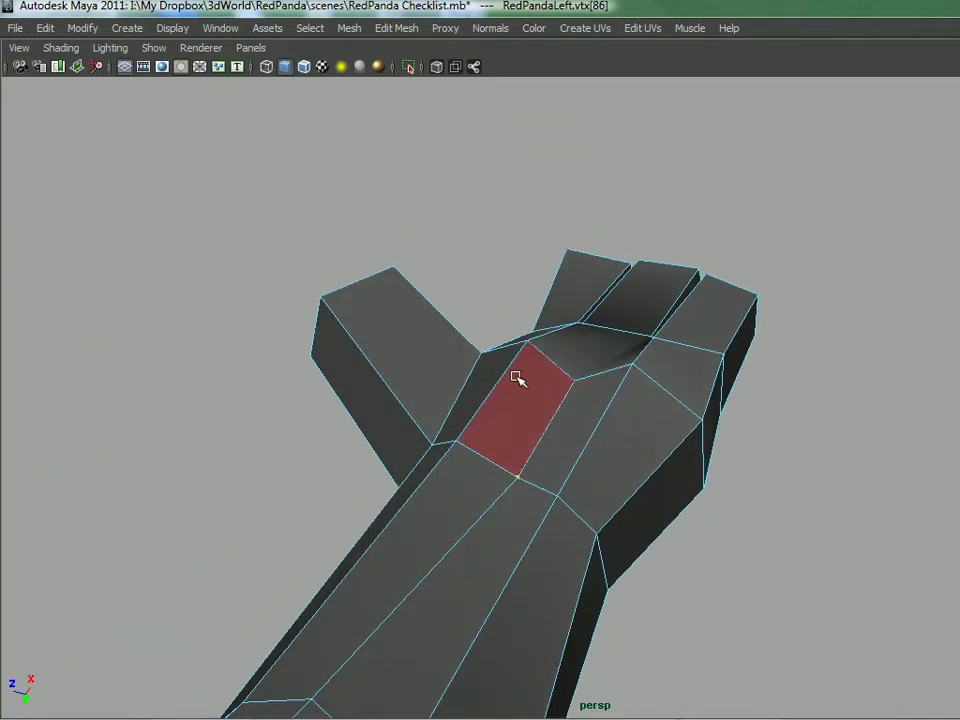
pyautogui.keyDown('alt'); pyautogui.moveTo(606, 429); pyautogui.dragTo(654, 390); pyautogui.keyUp('alt')
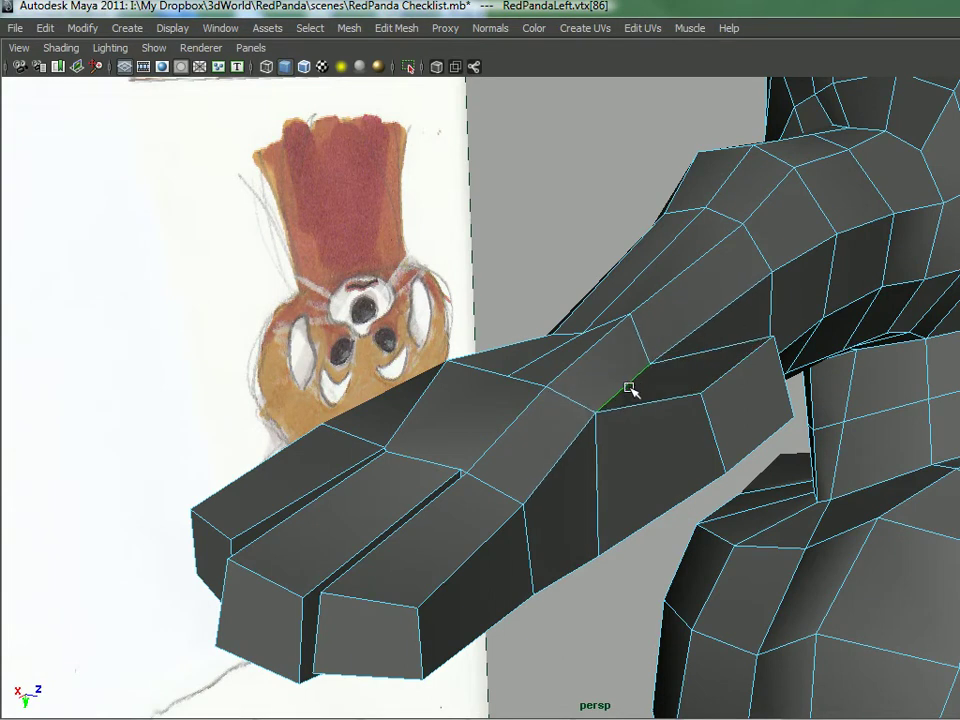
pyautogui.keyDown('alt'); pyautogui.moveTo(556, 377); pyautogui.dragTo(545, 386); pyautogui.keyUp('alt')
pyautogui.keyDown('alt'); pyautogui.moveTo(482, 387); pyautogui.dragTo(624, 402); pyautogui.keyUp('alt')
# - Split a surrounding edge loop into the hand's faces around the base of the thumb
pyautogui.moveTo(624, 360); pyautogui.dragTo(702, 339, button='right')
pyautogui.click(658, 402)
pyautogui.keyDown('shift'); pyautogui.moveTo(657, 395); pyautogui.dragTo(570, 400, button='right'); pyautogui.keyUp('shift')
pyautogui.keyDown('alt'); pyautogui.moveTo(569, 402); pyautogui.dragTo(562, 445); pyautogui.keyUp('alt')
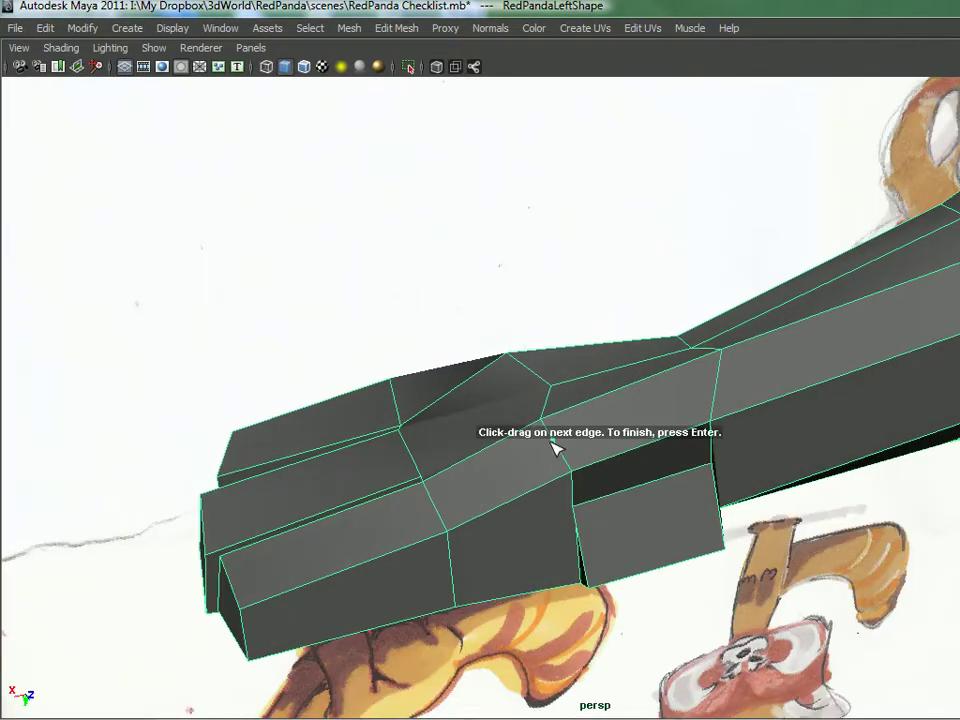
pyautogui.keyDown('alt'); pyautogui.moveTo(531, 549); pyautogui.dragTo(546, 541); pyautogui.keyUp('alt')
pyautogui.keyDown('alt'); pyautogui.moveTo(540, 596); pyautogui.dragTo(735, 456); pyautogui.keyUp('alt')
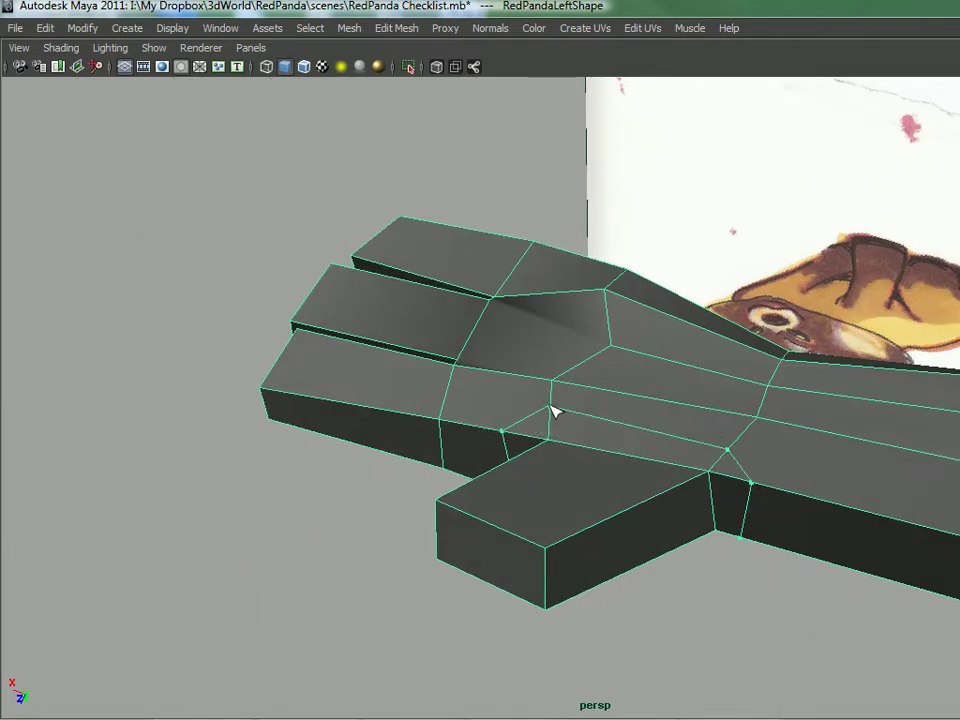
pyautogui.press('Return')
# - Split the thumb lengthwise near its finger-side edge, starting from the new loop at the base and running over the tip
pyautogui.keyDown('alt'); pyautogui.moveTo(553, 410); pyautogui.dragTo(575, 430); pyautogui.keyUp('alt')
pyautogui.click(533, 450)
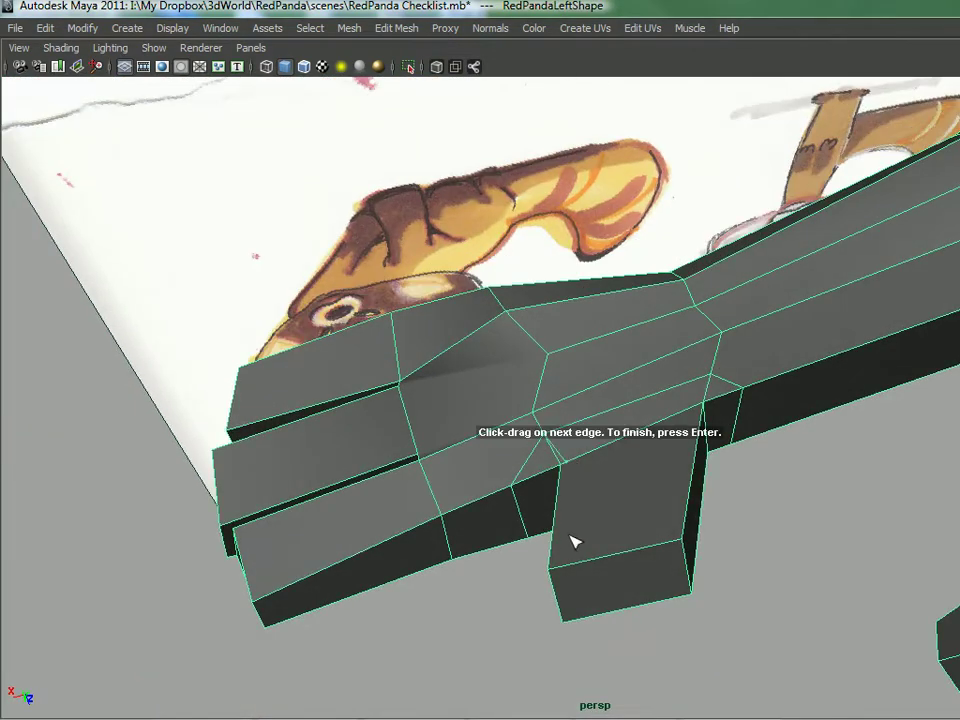
pyautogui.press('g')
pyautogui.keyDown('alt'); pyautogui.moveTo(574, 514); pyautogui.dragTo(563, 456); pyautogui.keyUp('alt')
pyautogui.moveTo(567, 500)
pyautogui.mouseDown()
pyautogui.moveTo(658, 377)
pyautogui.moveTo(643, 487)
pyautogui.moveTo(615, 459)
pyautogui.moveTo(628, 494)
pyautogui.moveTo(598, 439)
pyautogui.moveTo(542, 606)
pyautogui.moveTo(643, 467)
pyautogui.moveTo(715, 443)
pyautogui.mouseUp()
pyautogui.press('Return')
# - Split the thumb lengthwise near its wrist-side edge, from the loop corner over the tip and back to the base
pyautogui.click(726, 429)
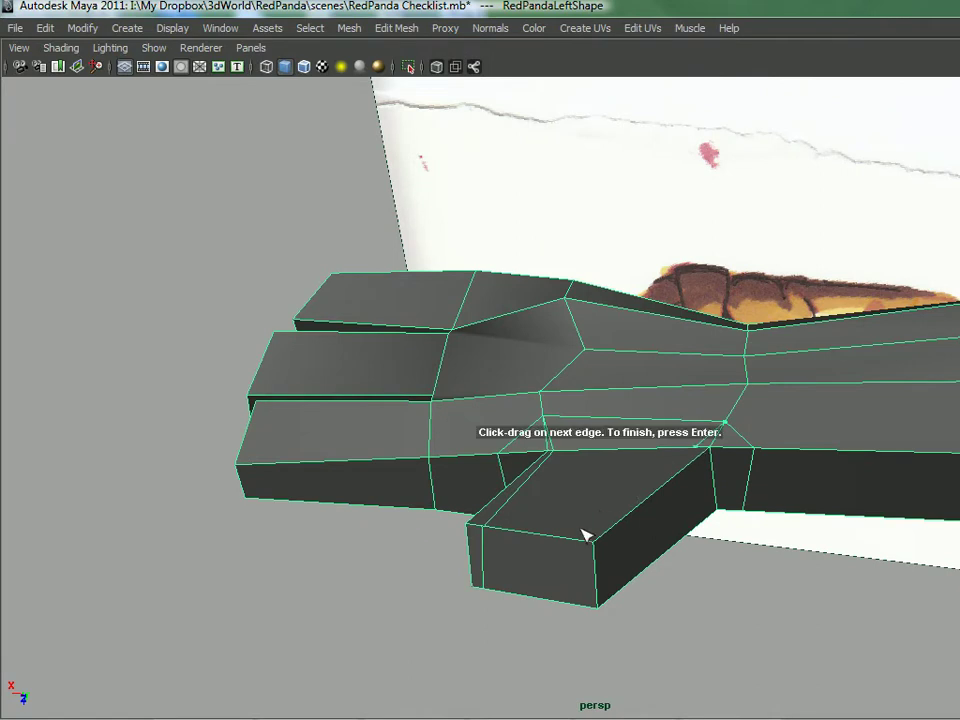
pyautogui.keyDown('alt'); pyautogui.moveTo(590, 527); pyautogui.dragTo(672, 522); pyautogui.keyUp('alt')
pyautogui.keyDown('alt'); pyautogui.moveTo(692, 575); pyautogui.dragTo(713, 550); pyautogui.keyUp('alt')
pyautogui.click(711, 548)
pyautogui.click(736, 581)
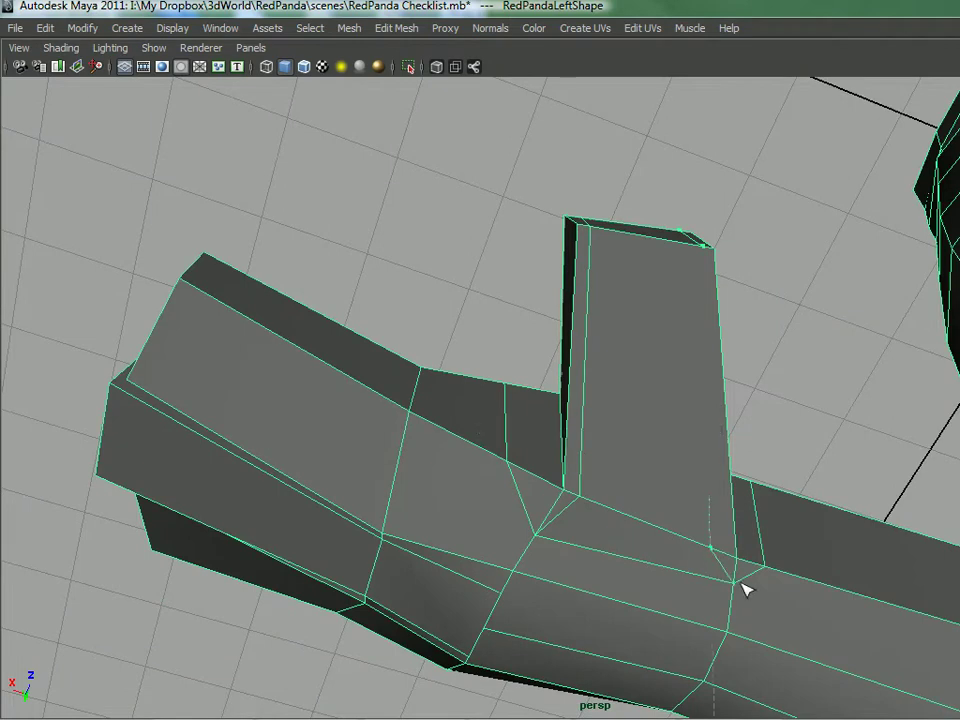
pyautogui.press('Return')
# - Delete the leftover short edges running from the loop corners to the thumb's original base corners
pyautogui.moveTo(729, 360); pyautogui.dragTo(748, 304, button='right')
pyautogui.click(734, 568)
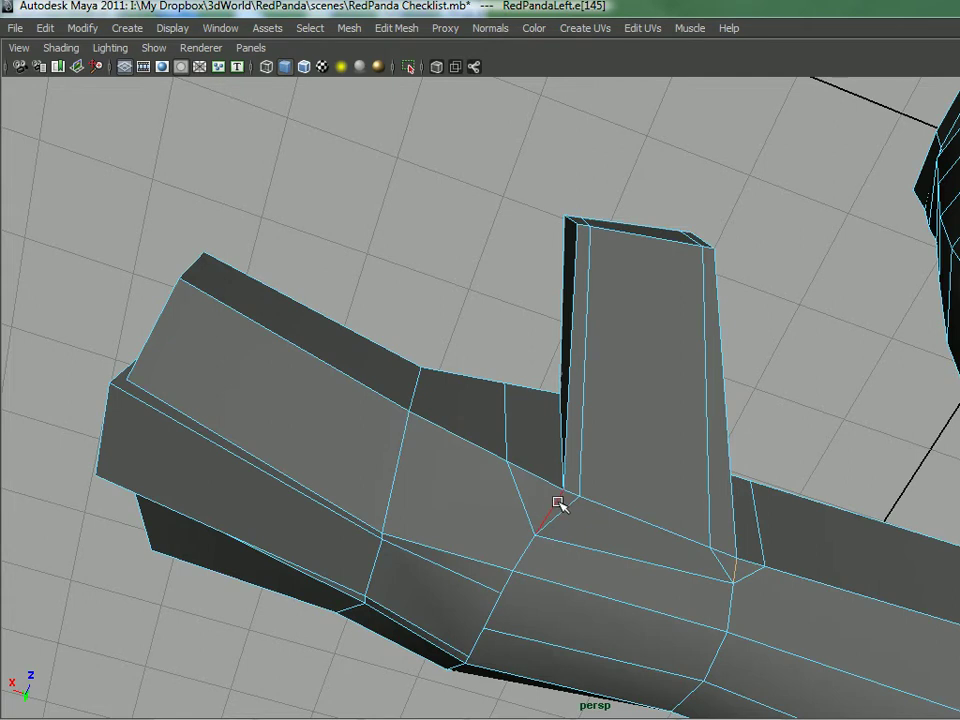
pyautogui.keyDown('alt'); pyautogui.moveTo(620, 456); pyautogui.dragTo(561, 465); pyautogui.keyUp('alt')
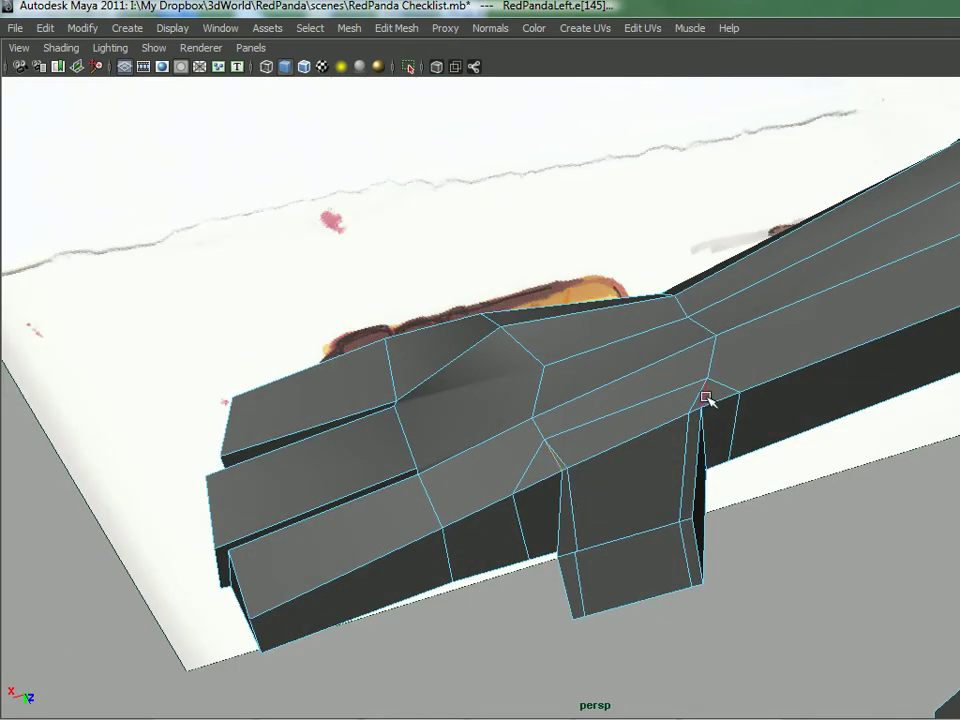
pyautogui.keyDown('shift'); pyautogui.moveTo(705, 398); pyautogui.dragTo(645, 424, button='right'); pyautogui.keyUp('shift')
# - Reposition the corner vertices around the thumb's base on the finger and wrist sides to round its junction with the hand
pyautogui.keyDown('alt'); pyautogui.moveTo(645, 424); pyautogui.dragTo(570, 499); pyautogui.keyUp('alt')
pyautogui.moveTo(570, 499); pyautogui.dragTo(634, 384, button='right')
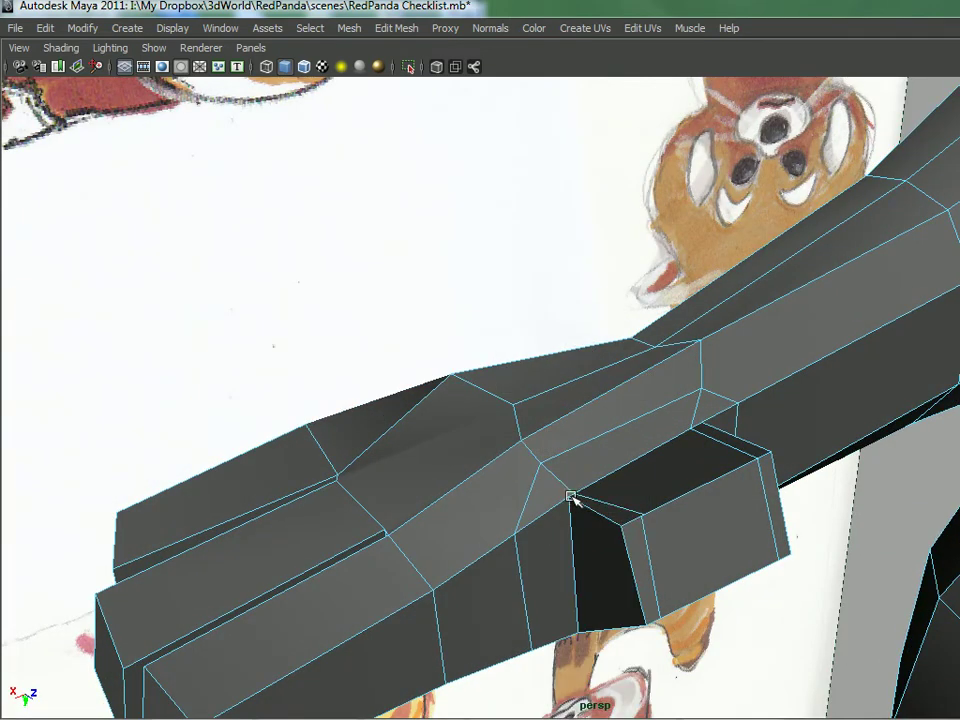
pyautogui.keyDown('alt'); pyautogui.moveTo(567, 487); pyautogui.dragTo(576, 466); pyautogui.keyUp('alt')
pyautogui.click(569, 512)
pyautogui.scroll(2, 564, 552)
pyautogui.moveTo(562, 538); pyautogui.dragTo(562, 556)
pyautogui.keyDown('alt'); pyautogui.moveTo(637, 508); pyautogui.dragTo(697, 493); pyautogui.keyUp('alt')
pyautogui.click(703, 473)
pyautogui.keyDown('alt'); pyautogui.moveTo(618, 547); pyautogui.dragTo(643, 521); pyautogui.keyUp('alt')
pyautogui.click(617, 503)
pyautogui.click(703, 568)
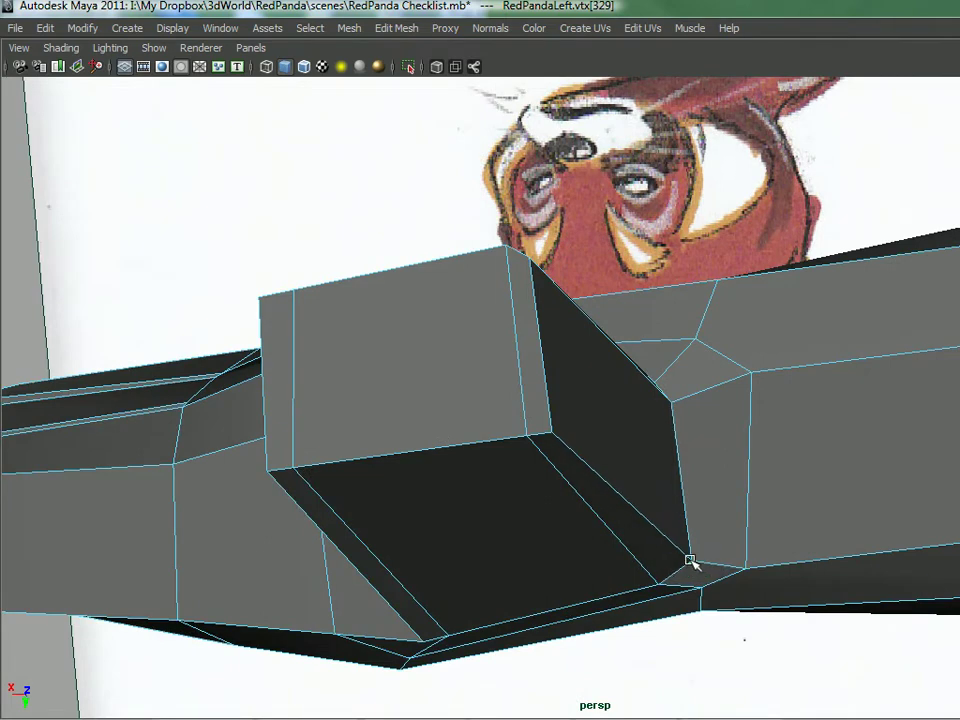
# - Move the thumb tip's corner vertices and the matching lower base corners to chamfer the thumb's long edges
pyautogui.keyDown('alt'); pyautogui.moveTo(681, 557); pyautogui.dragTo(611, 552); pyautogui.keyUp('alt')
pyautogui.click(611, 552)
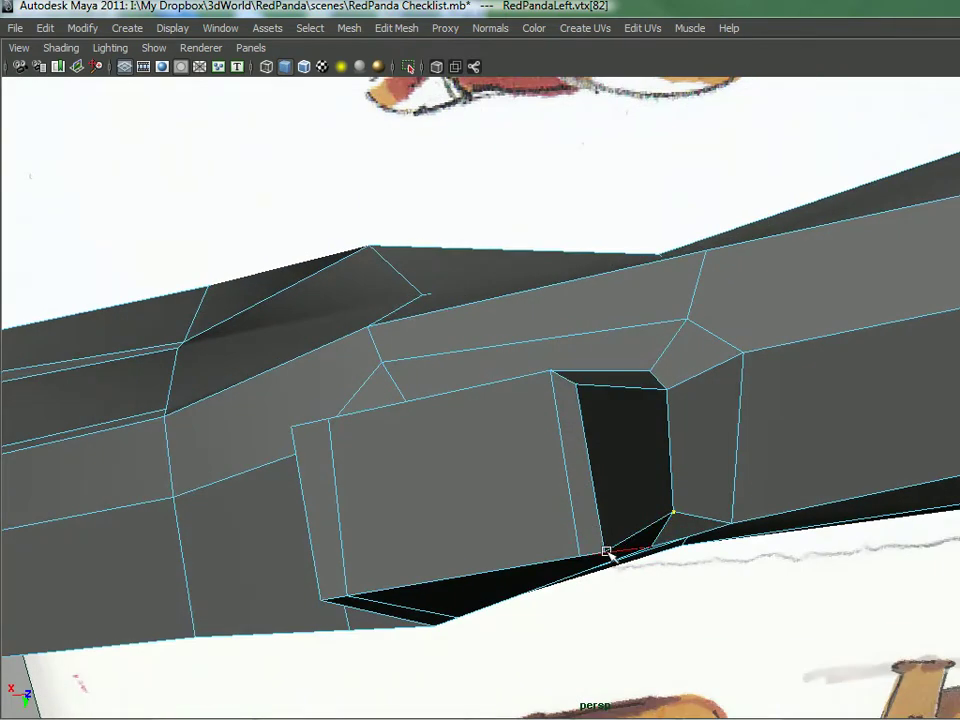
pyautogui.keyDown('alt'); pyautogui.moveTo(530, 530); pyautogui.dragTo(535, 505); pyautogui.keyUp('alt')
pyautogui.click(535, 505)
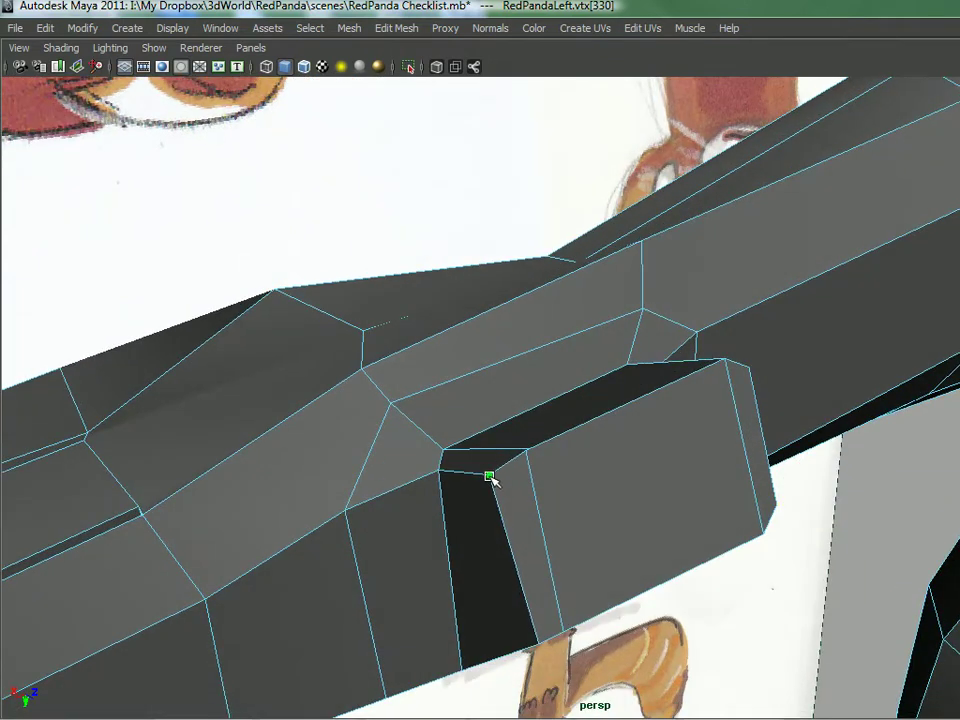
pyautogui.keyDown('alt'); pyautogui.moveTo(490, 461); pyautogui.dragTo(505, 527); pyautogui.keyUp('alt')
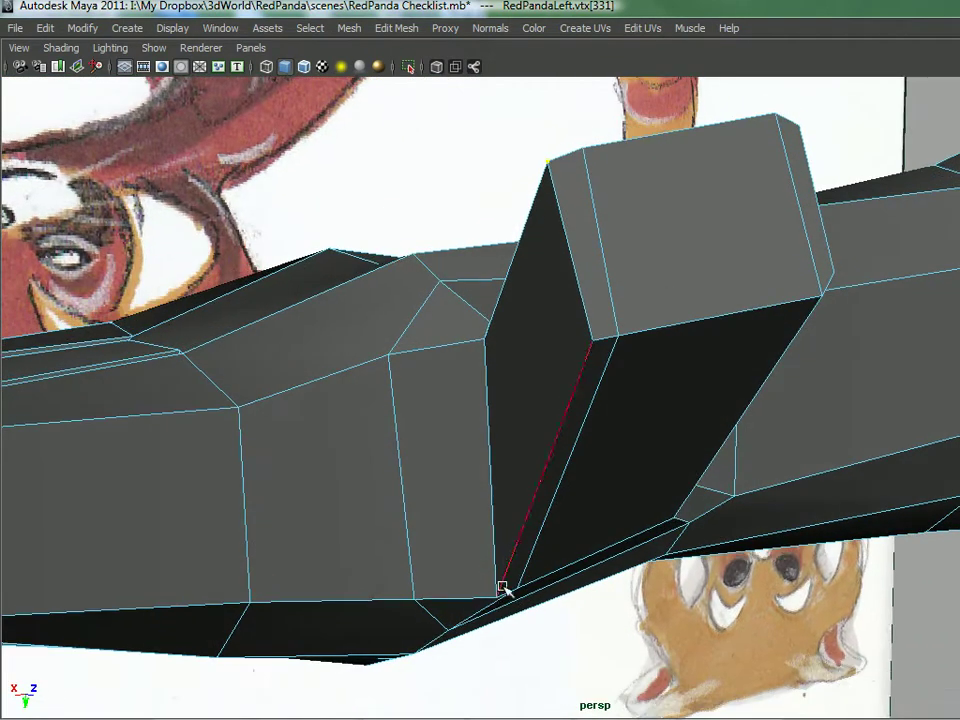
pyautogui.keyDown('alt'); pyautogui.moveTo(497, 598); pyautogui.dragTo(455, 408); pyautogui.keyUp('alt')
pyautogui.click(496, 561)
pyautogui.keyDown('alt'); pyautogui.moveTo(693, 418); pyautogui.dragTo(497, 392); pyautogui.keyUp('alt')
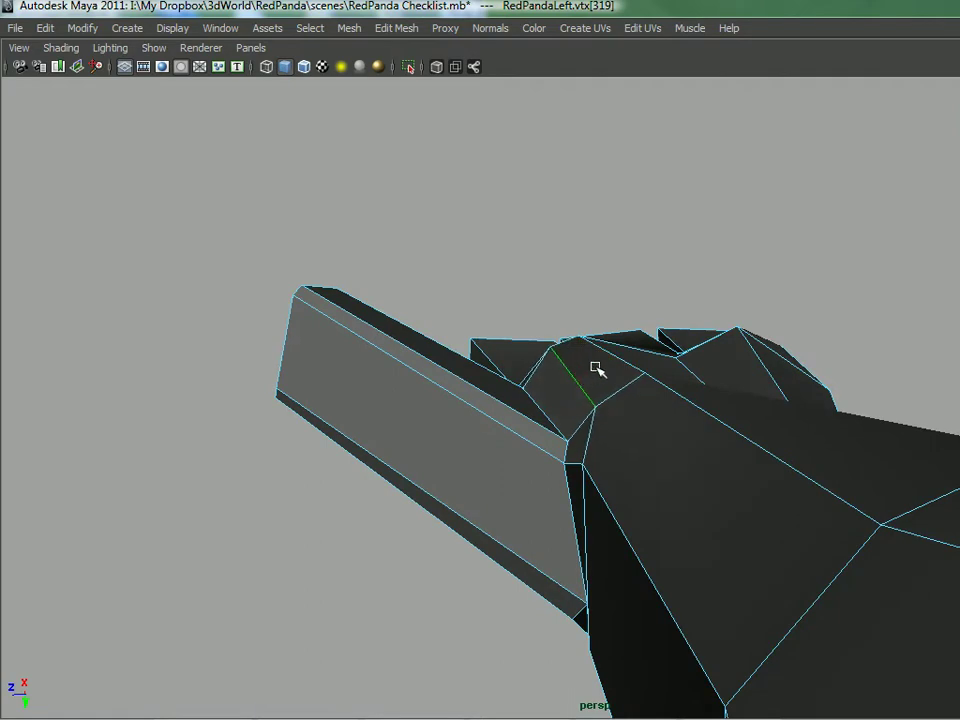
# - Adjust the lengthwise edges of the hand beside the thumb's base to smooth the transition into the thumb
pyautogui.click(590, 372)
pyautogui.keyDown('alt'); pyautogui.moveTo(590, 372); pyautogui.dragTo(605, 362); pyautogui.keyUp('alt')
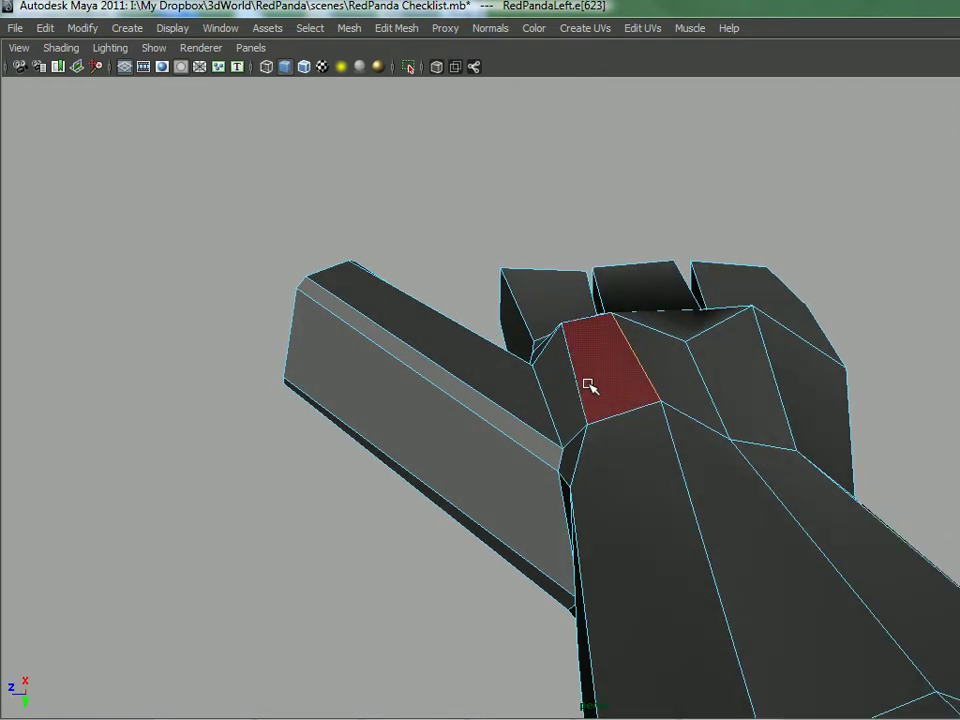
pyautogui.click(579, 388)
pyautogui.keyDown('alt'); pyautogui.moveTo(579, 388); pyautogui.dragTo(603, 418); pyautogui.keyUp('alt')
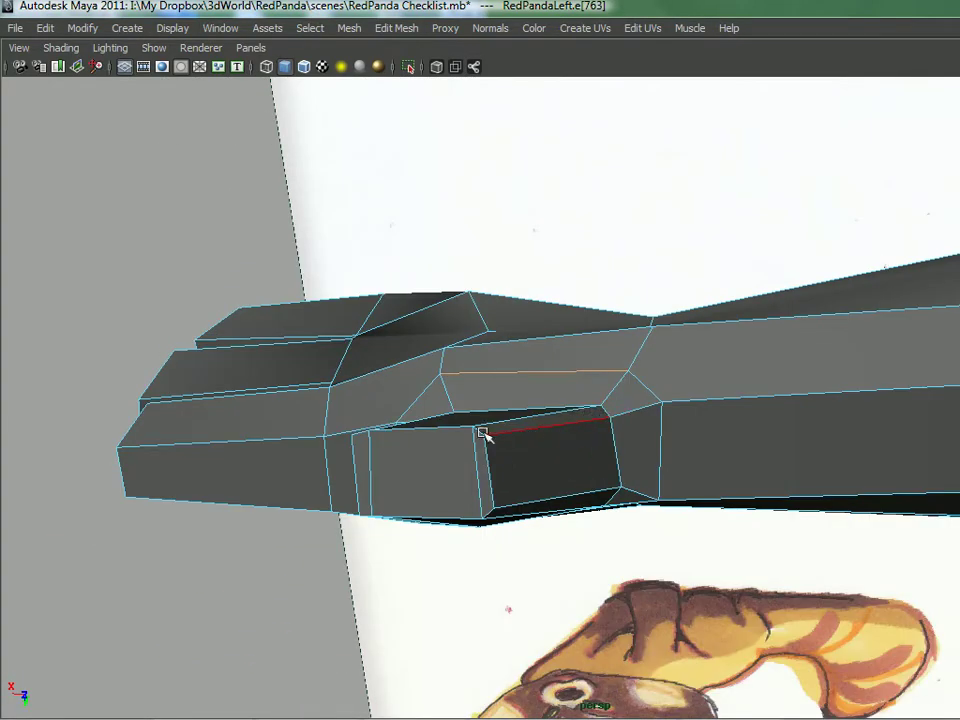
pyautogui.keyDown('alt'); pyautogui.moveTo(503, 515); pyautogui.dragTo(395, 463); pyautogui.keyUp('alt')
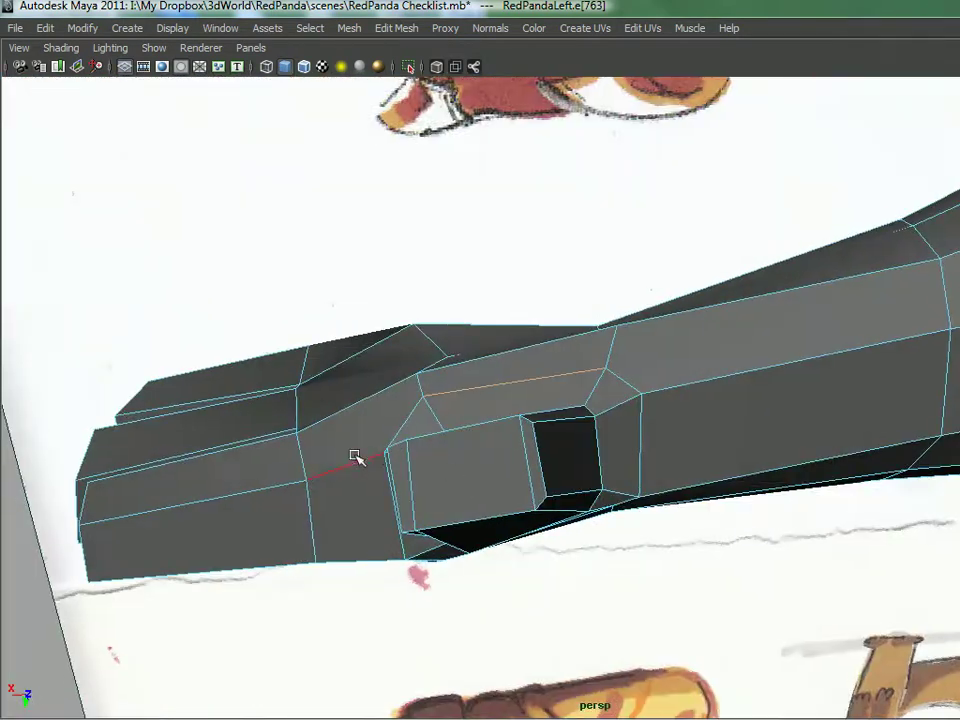
pyautogui.keyDown('alt'); pyautogui.moveTo(512, 437); pyautogui.dragTo(504, 446); pyautogui.keyUp('alt')
# - Return to object mode and split the thumb's end face and adjoining sides along the upper and lower edges of the tip
pyautogui.moveTo(506, 360); pyautogui.dragTo(574, 356, button='right')
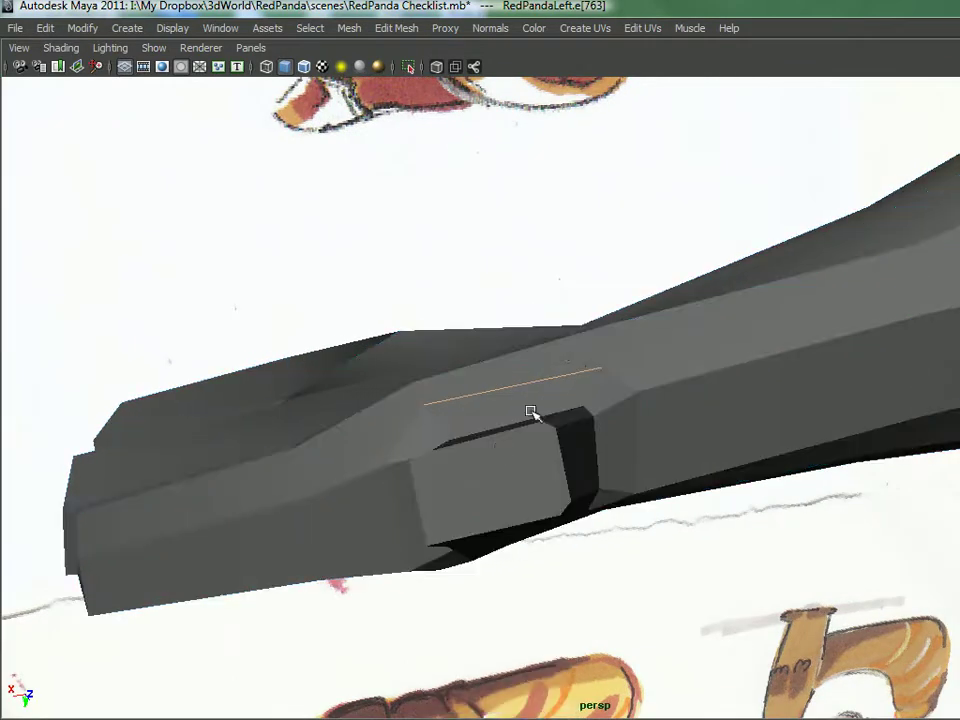
pyautogui.keyDown('alt'); pyautogui.moveTo(489, 461); pyautogui.dragTo(499, 484); pyautogui.keyUp('alt')
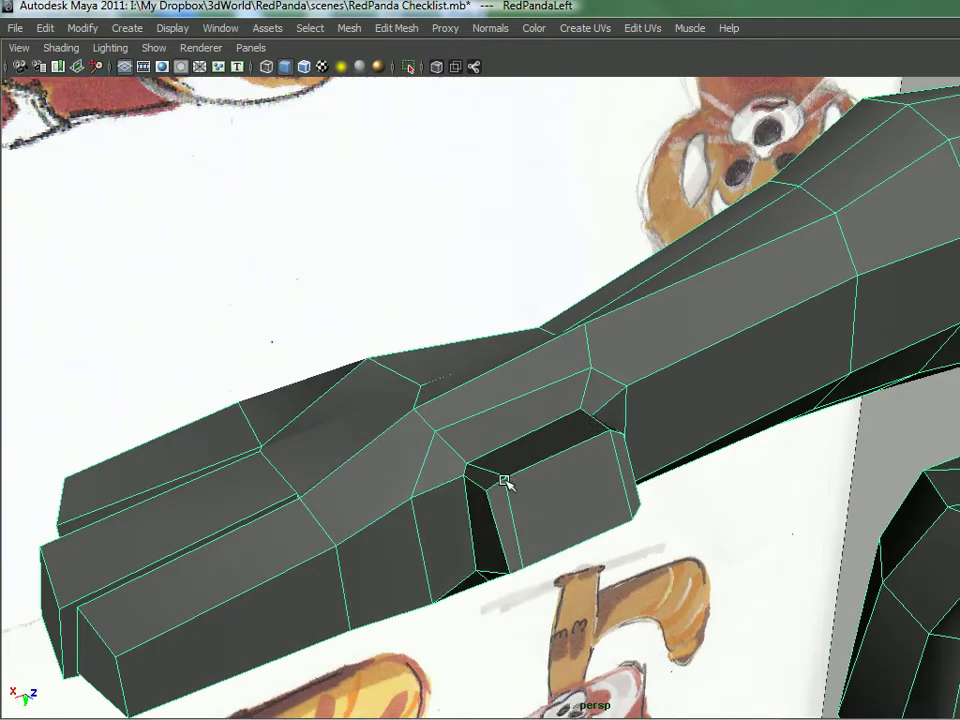
pyautogui.keyDown('shift'); pyautogui.moveTo(506, 394); pyautogui.dragTo(507, 480, button='right'); pyautogui.keyUp('shift')
pyautogui.keyDown('shift'); pyautogui.moveTo(438, 408); pyautogui.dragTo(438, 410, button='right'); pyautogui.keyUp('shift')
pyautogui.keyDown('alt'); pyautogui.moveTo(465, 446); pyautogui.dragTo(547, 532); pyautogui.keyUp('alt')
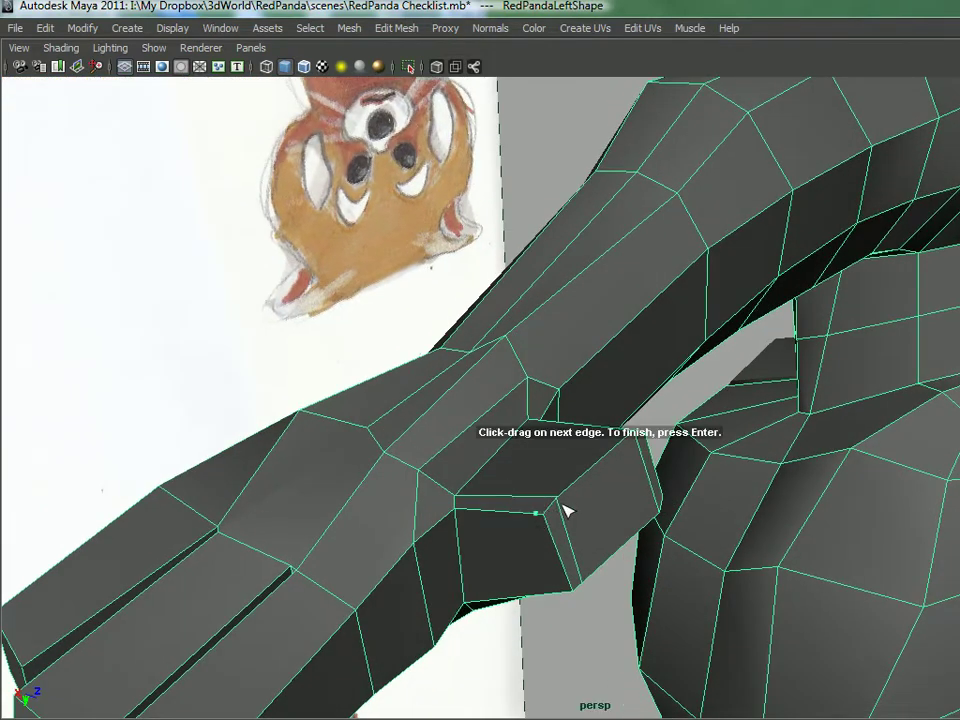
pyautogui.press('\\')
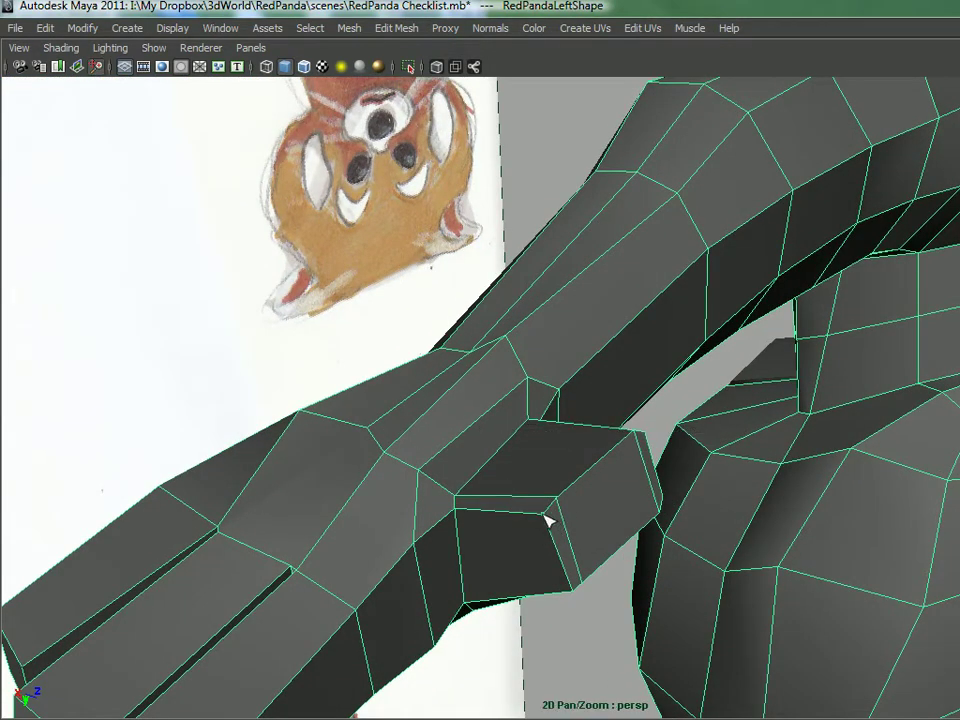
pyautogui.click(549, 519)
pyautogui.keyDown('alt'); pyautogui.moveTo(574, 506); pyautogui.dragTo(432, 535); pyautogui.keyUp('alt')
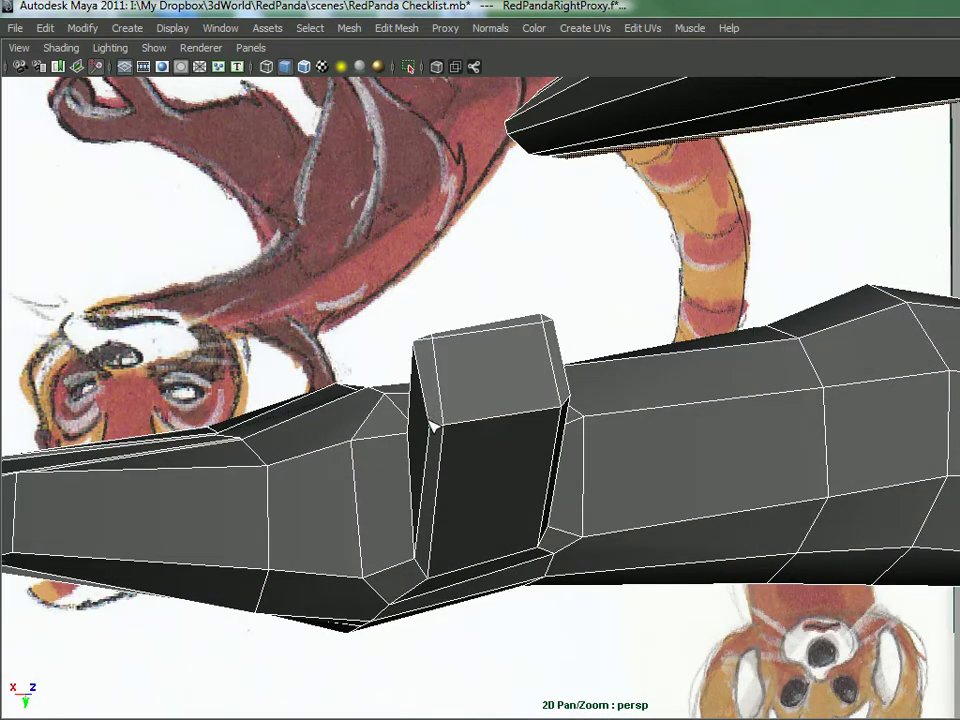
pyautogui.click(431, 425)
pyautogui.keyDown('alt'); pyautogui.moveTo(486, 417); pyautogui.dragTo(503, 410); pyautogui.keyUp('alt')
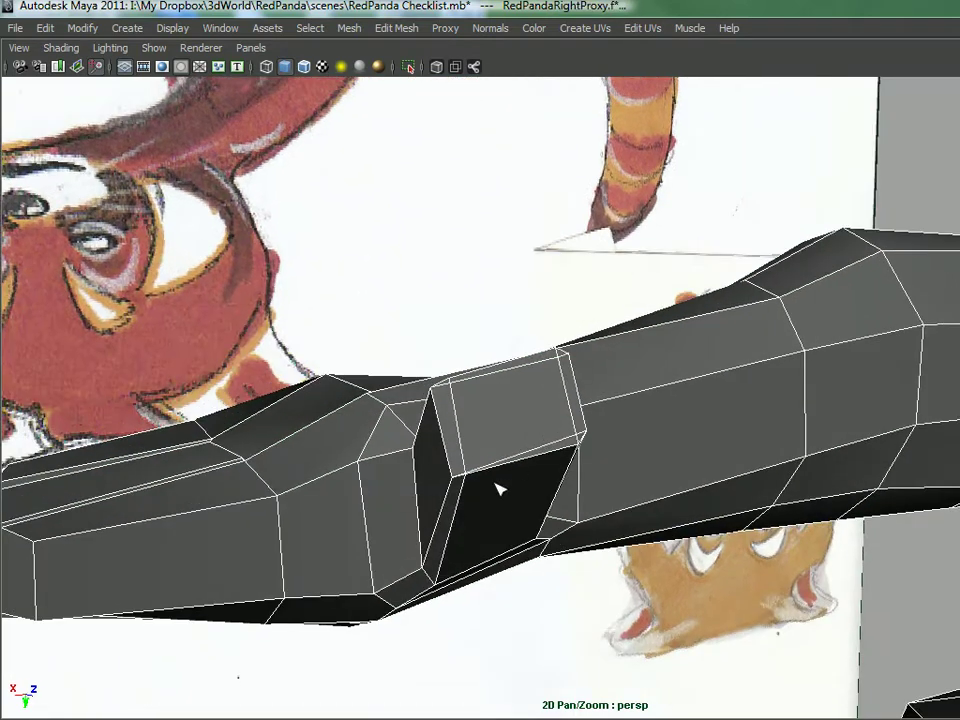
pyautogui.scroll(4, 480, 490)
pyautogui.moveTo(416, 508)
pyautogui.keyDown('alt'); pyautogui.mouseDown()
pyautogui.moveTo(391, 520)
pyautogui.moveTo(402, 525)
pyautogui.mouseUp(); pyautogui.keyUp('alt')
# - Switch to component selection and reshape the thumb's end by adjusting its tip faces and outer edges
pyautogui.rightClick(460, 464)
pyautogui.click(465, 385)
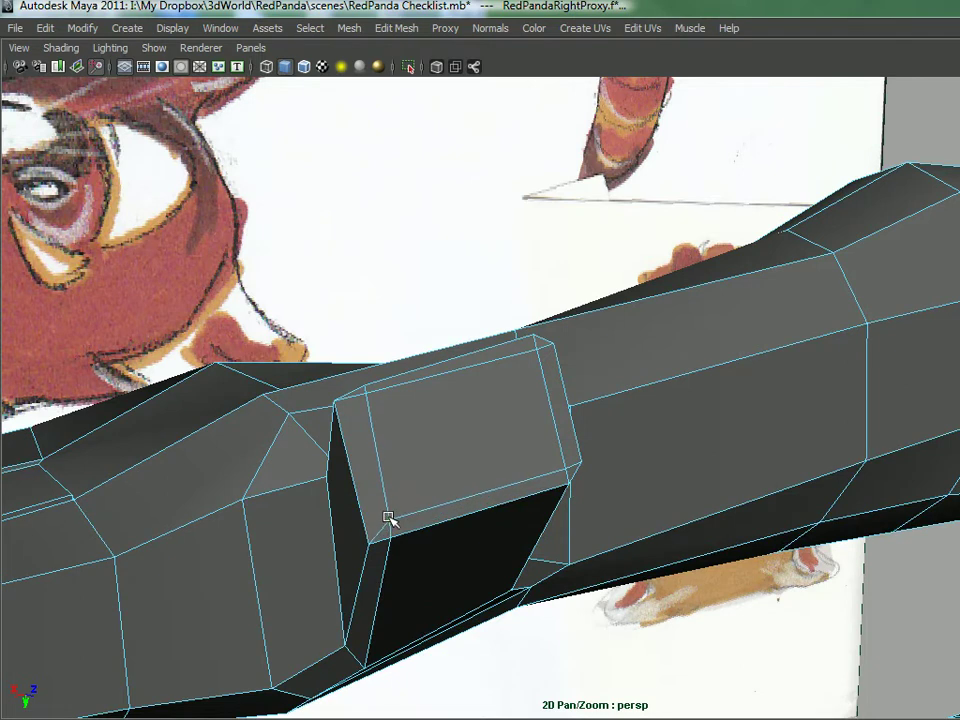
pyautogui.keyDown('alt'); pyautogui.moveTo(388, 515); pyautogui.dragTo(466, 312); pyautogui.keyUp('alt')
pyautogui.click(403, 477)
pyautogui.click(529, 316)
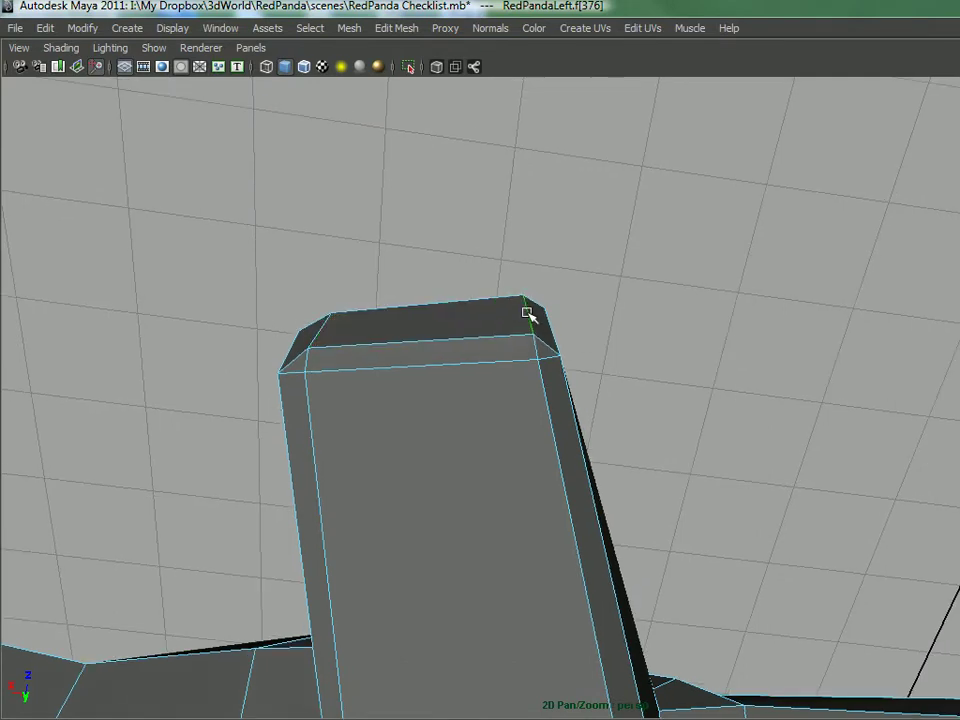
pyautogui.scroll(-5, 454, 369)
pyautogui.keyDown('alt'); pyautogui.moveTo(456, 398); pyautogui.dragTo(597, 245); pyautogui.keyUp('alt')
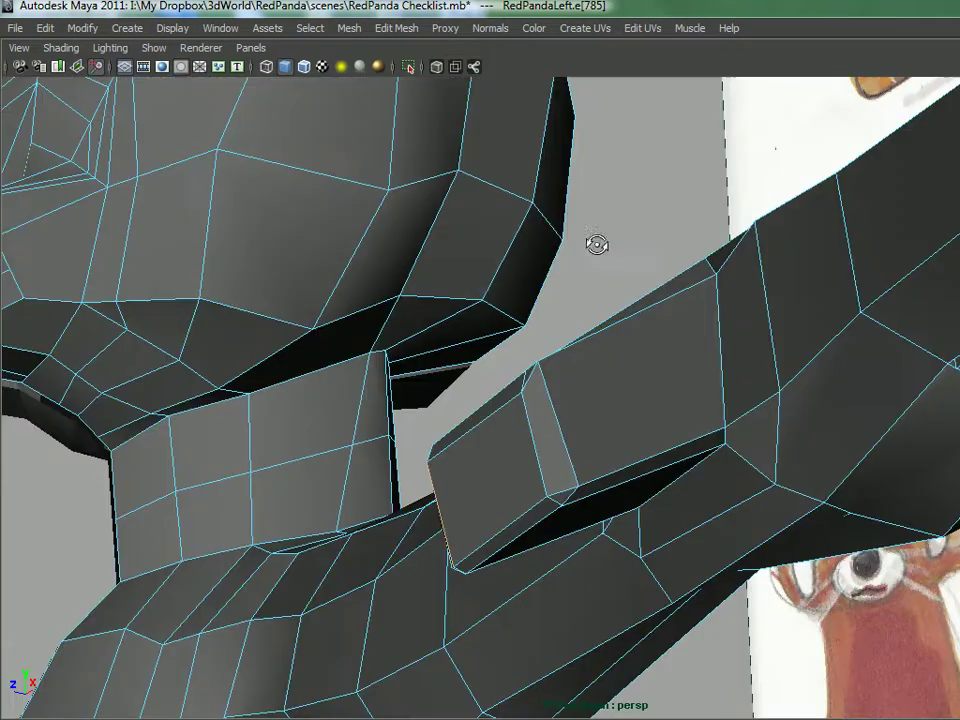
# - Reposition the vertices at the thumb's tip, at its base and on the side of the hand beside it
pyautogui.click(541, 373)
pyautogui.keyDown('alt'); pyautogui.moveTo(541, 373); pyautogui.dragTo(583, 470); pyautogui.keyUp('alt')
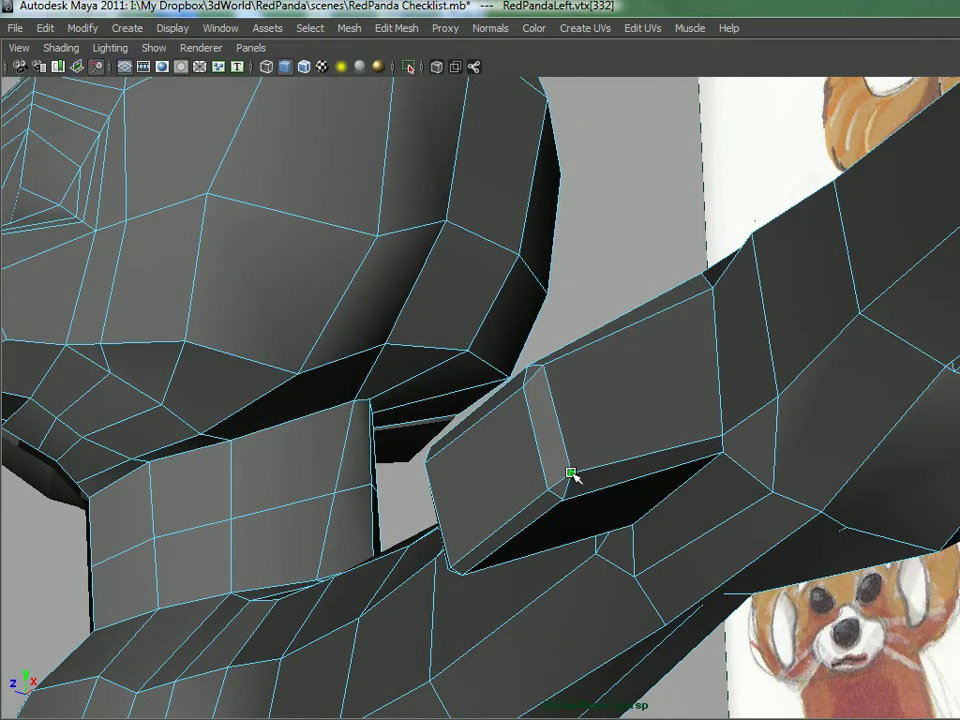
pyautogui.keyDown('alt'); pyautogui.moveTo(651, 429); pyautogui.dragTo(661, 432); pyautogui.keyUp('alt')
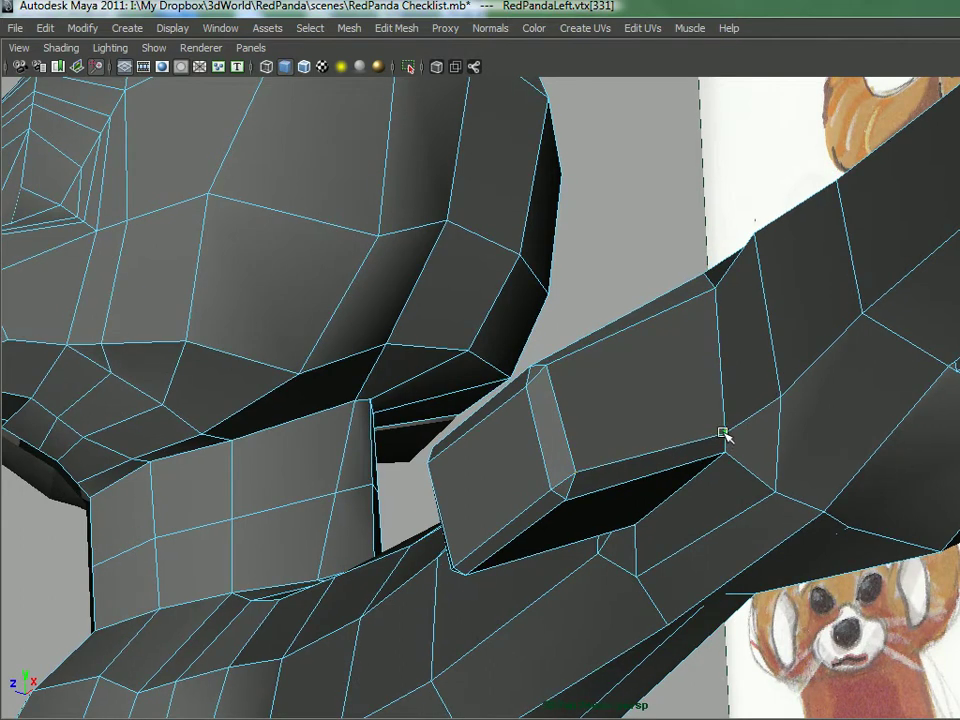
pyautogui.click(708, 430)
pyautogui.keyDown('alt'); pyautogui.moveTo(708, 430); pyautogui.dragTo(474, 514, button='middle'); pyautogui.keyUp('alt')
pyautogui.keyDown('alt'); pyautogui.moveTo(474, 514); pyautogui.dragTo(588, 381); pyautogui.keyUp('alt')
pyautogui.click(505, 328)
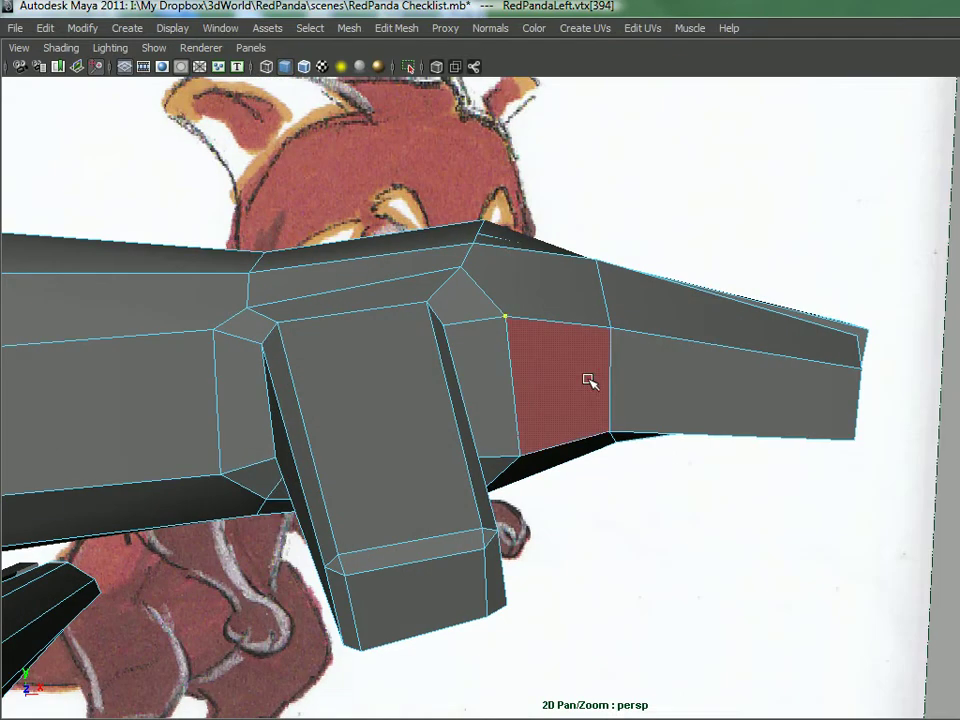
# - Preview the hand smoothed and examine the shape of the thumb and fingers from the side and from above
pyautogui.press('3')
pyautogui.scroll(-3, 456, 362)
pyautogui.keyDown('alt'); pyautogui.moveTo(456, 362); pyautogui.dragTo(486, 380); pyautogui.keyUp('alt')
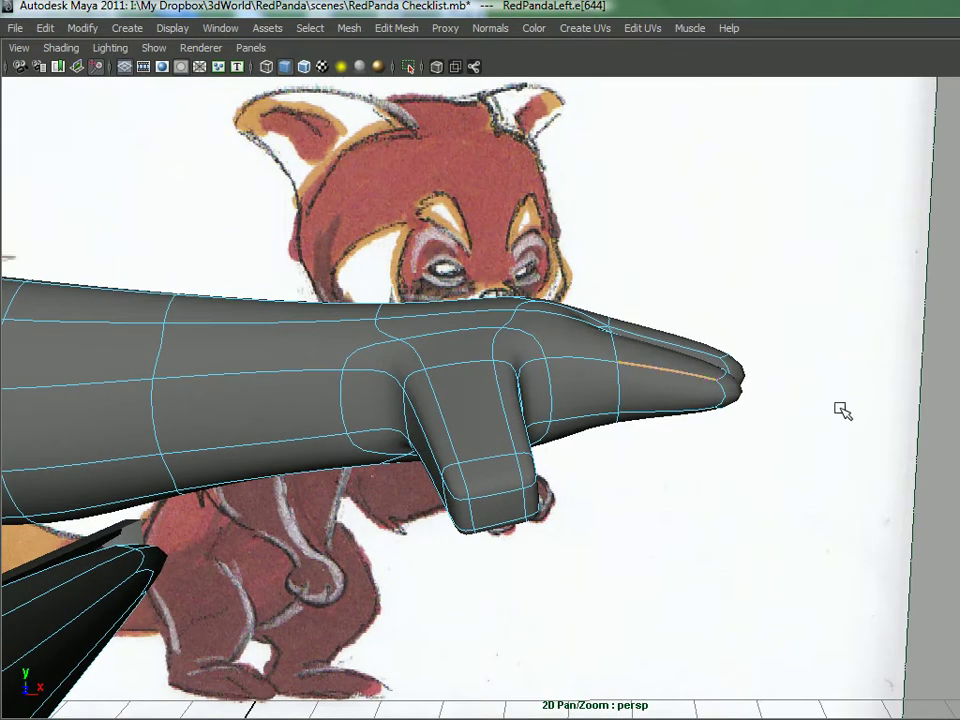
pyautogui.click(819, 452)
pyautogui.keyDown('alt'); pyautogui.moveTo(819, 452); pyautogui.dragTo(590, 365); pyautogui.keyUp('alt')
pyautogui.moveTo(600, 362); pyautogui.dragTo(672, 336, button='right')
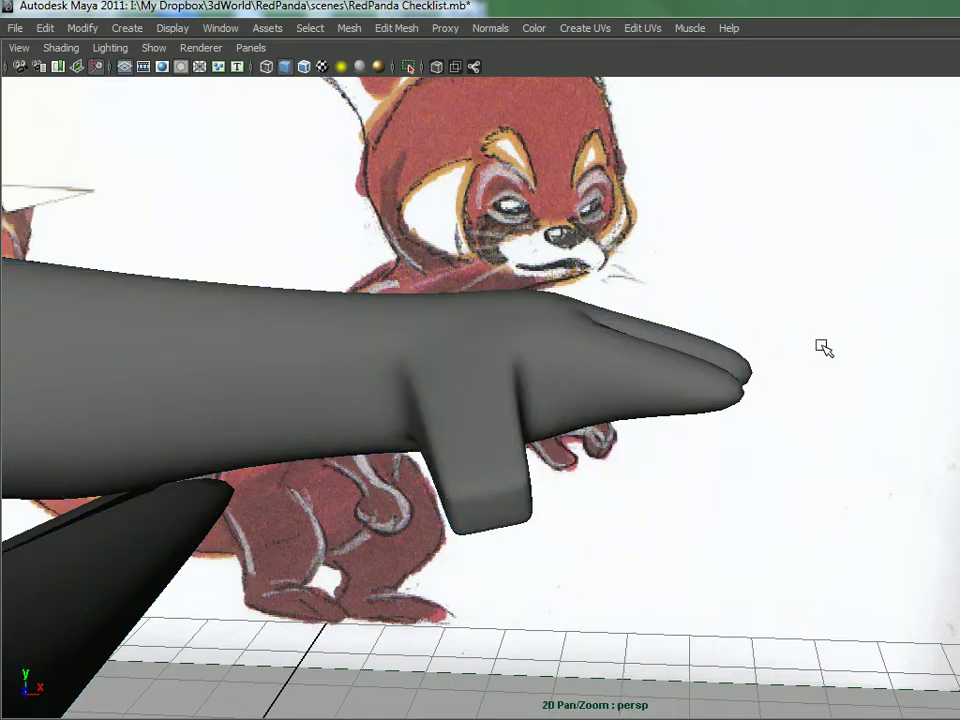
pyautogui.keyDown('alt'); pyautogui.moveTo(767, 378); pyautogui.dragTo(594, 354); pyautogui.keyUp('alt')
pyautogui.click(520, 358)
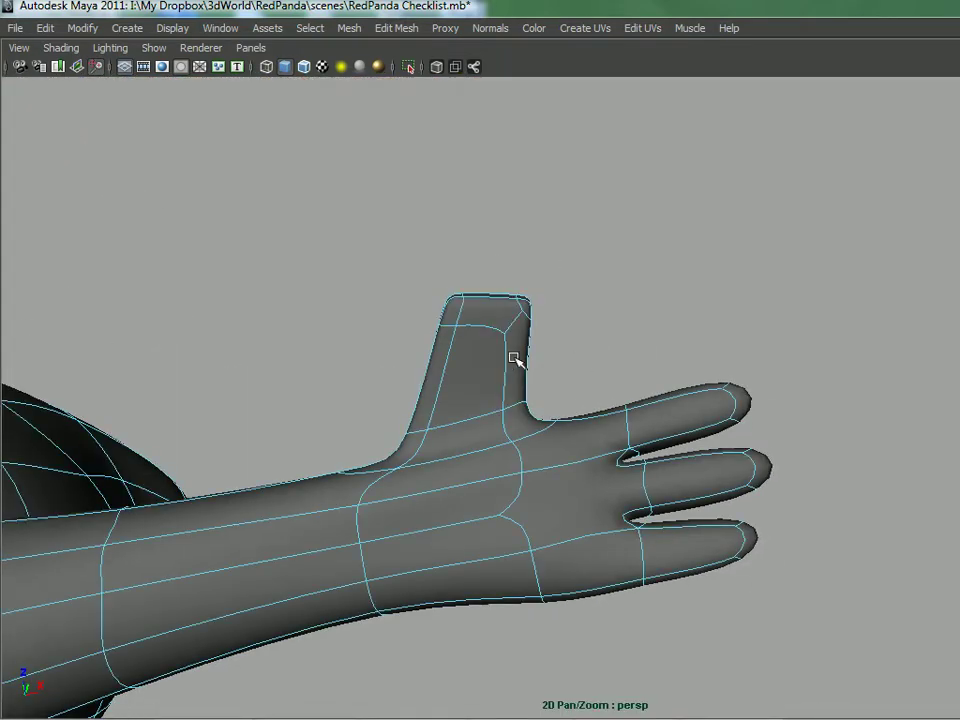
# - Return the hand to the unsmoothed display and adjust the long edges running along the thumb's sides
pyautogui.press('1')
pyautogui.moveTo(499, 364)
pyautogui.keyDown('alt'); pyautogui.mouseDown()
pyautogui.moveTo(508, 381)
pyautogui.moveTo(574, 422)
pyautogui.moveTo(553, 477)
pyautogui.moveTo(551, 519)
pyautogui.moveTo(484, 486)
pyautogui.moveTo(557, 487)
pyautogui.moveTo(583, 459)
pyautogui.moveTo(573, 483)
pyautogui.mouseUp(); pyautogui.keyUp('alt')
pyautogui.moveTo(535, 505); pyautogui.dragTo(604, 396, button='right')
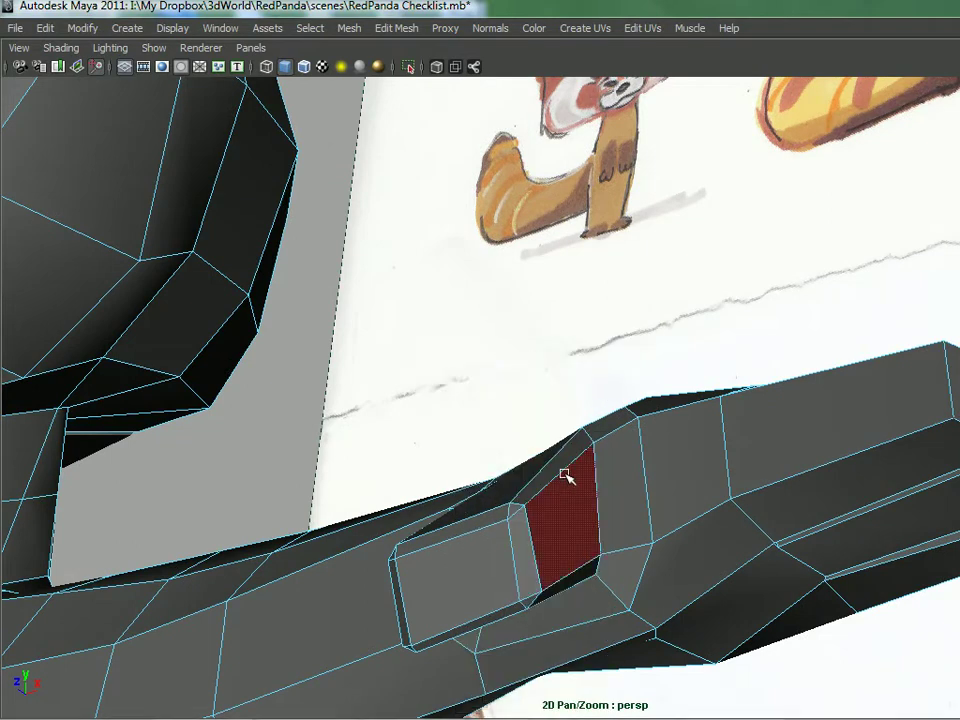
pyautogui.click(581, 567)
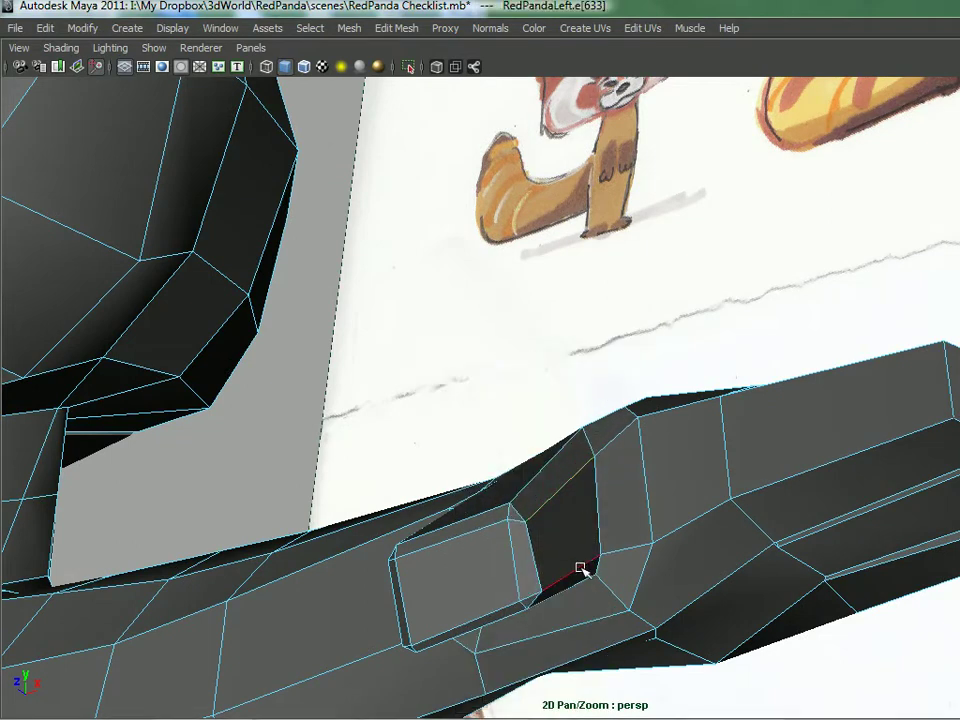
pyautogui.click(524, 563)
pyautogui.keyDown('alt'); pyautogui.moveTo(524, 563); pyautogui.dragTo(652, 550); pyautogui.keyUp('alt')
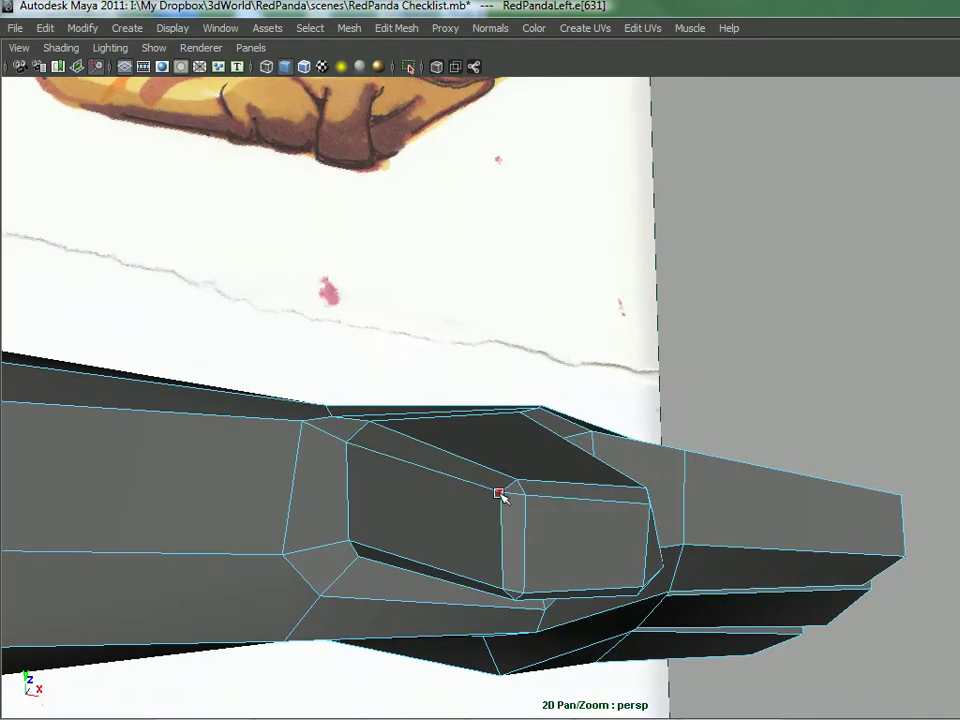
pyautogui.click(439, 478)
pyautogui.keyDown('alt'); pyautogui.moveTo(439, 478); pyautogui.dragTo(408, 513); pyautogui.keyUp('alt')
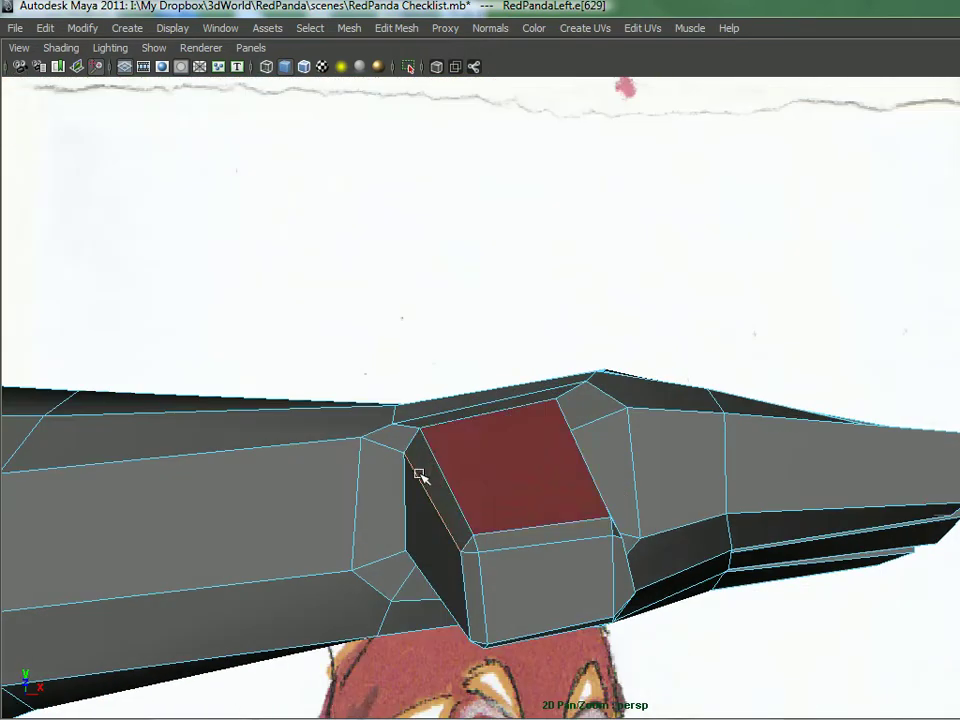
pyautogui.click(443, 461)
# - Reposition the vertices at the upper base of the thumb and at the corners of its tip
pyautogui.keyDown('alt'); pyautogui.moveTo(443, 461); pyautogui.dragTo(585, 371); pyautogui.keyUp('alt')
pyautogui.click(419, 387)
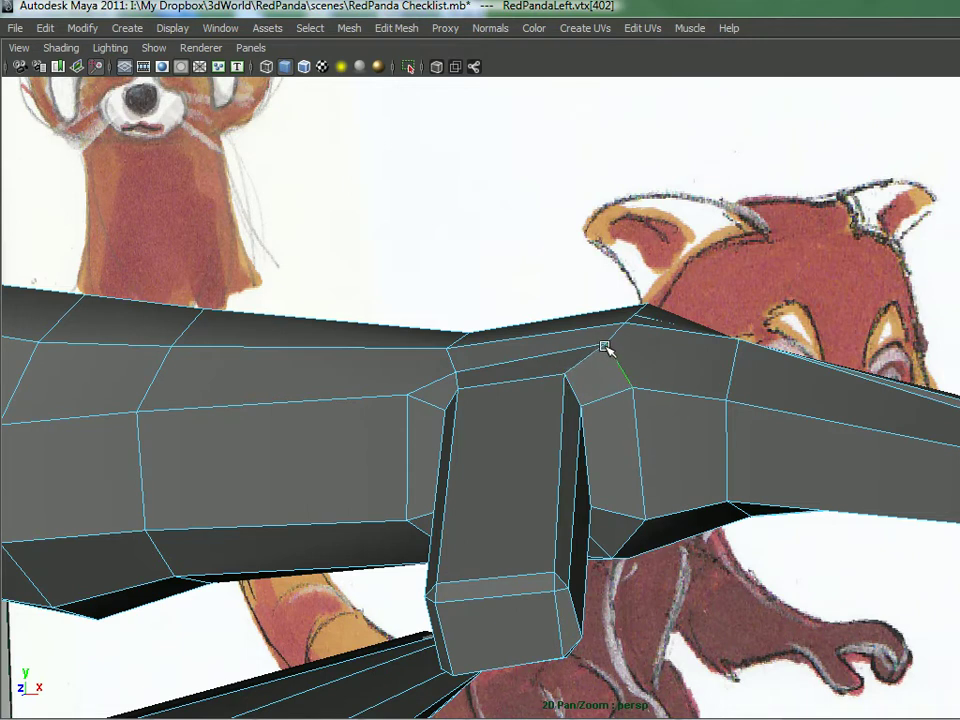
pyautogui.keyDown('alt'); pyautogui.moveTo(589, 381); pyautogui.dragTo(553, 441); pyautogui.keyUp('alt')
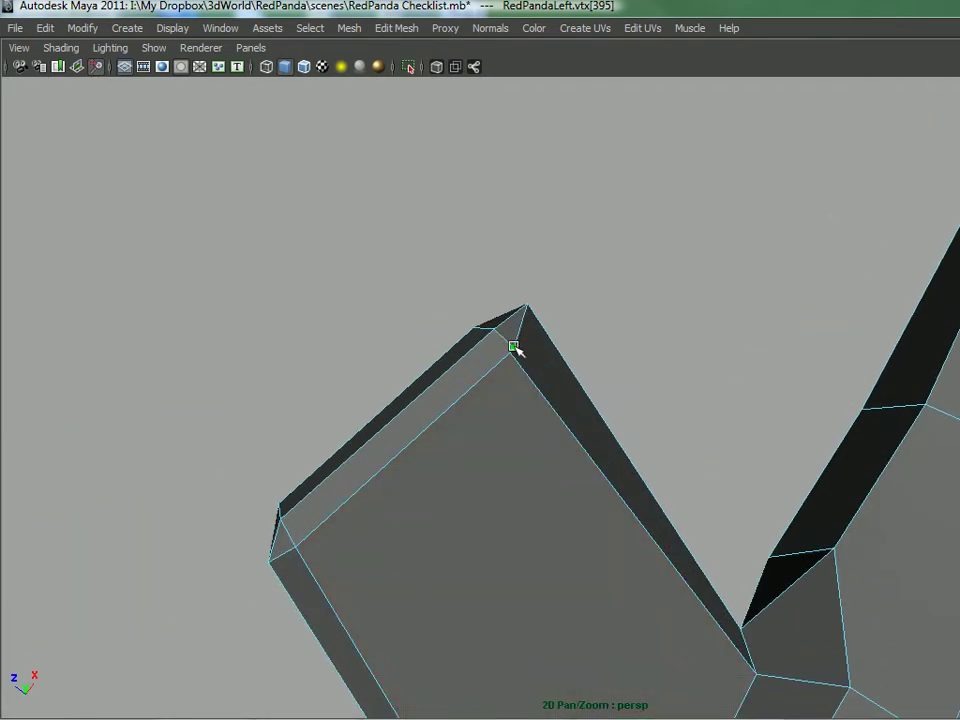
pyautogui.keyDown('alt'); pyautogui.moveTo(537, 351); pyautogui.dragTo(470, 535); pyautogui.keyUp('alt')
pyautogui.click(406, 610)
pyautogui.keyDown('alt'); pyautogui.moveTo(553, 438); pyautogui.dragTo(510, 516); pyautogui.keyUp('alt')
# - Collapse the short edge at the corner of the thumb's tip
pyautogui.moveTo(521, 360); pyautogui.dragTo(532, 314, button='right')
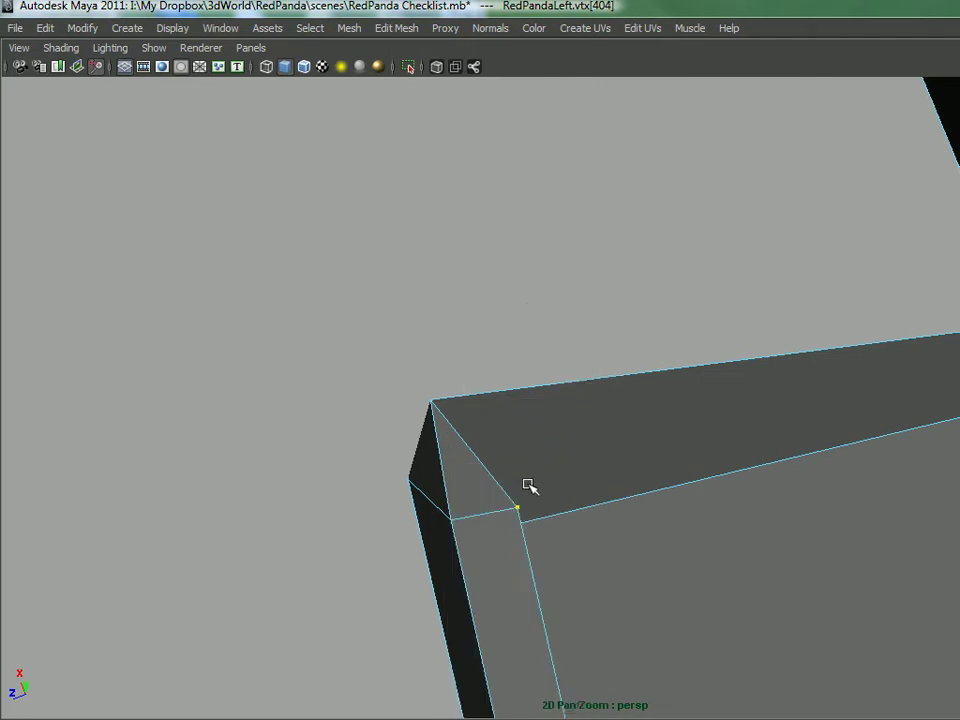
pyautogui.keyDown('shift'); pyautogui.moveTo(523, 486); pyautogui.dragTo(524, 487, button='right'); pyautogui.keyUp('shift')
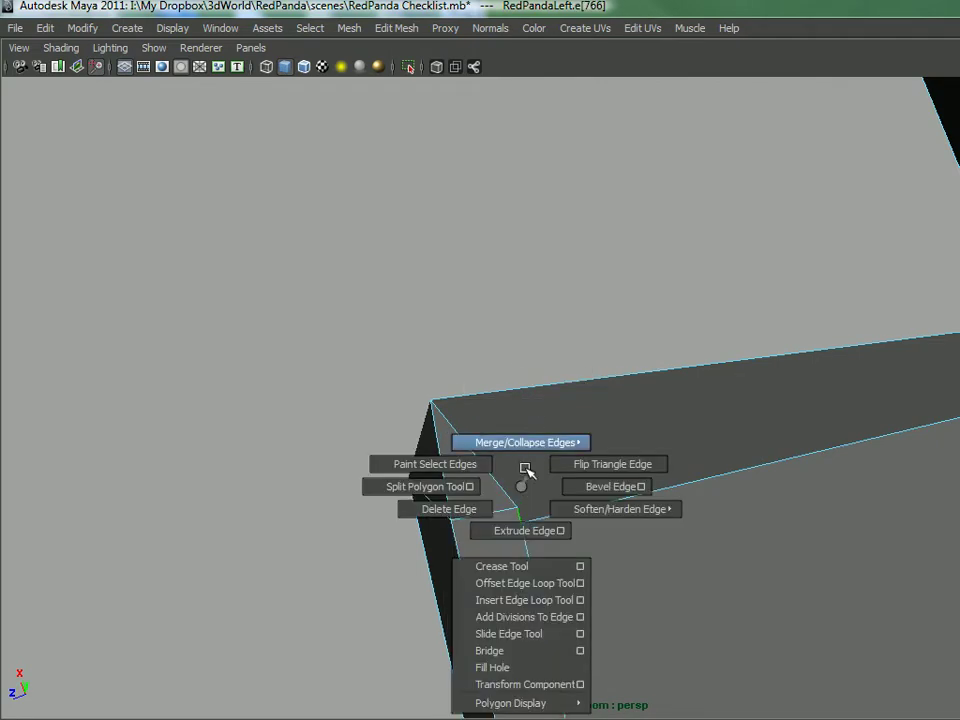
pyautogui.keyDown('shift'); pyautogui.moveTo(530, 435); pyautogui.dragTo(567, 434, button='right'); pyautogui.keyUp('shift')
pyautogui.keyDown('alt'); pyautogui.moveTo(553, 448); pyautogui.dragTo(537, 417); pyautogui.keyUp('alt')
# - Adjust the vertices at the thumb tip's corner and the edge at the thumb's base facing the fingers
pyautogui.moveTo(571, 361); pyautogui.dragTo(610, 390, button='right')
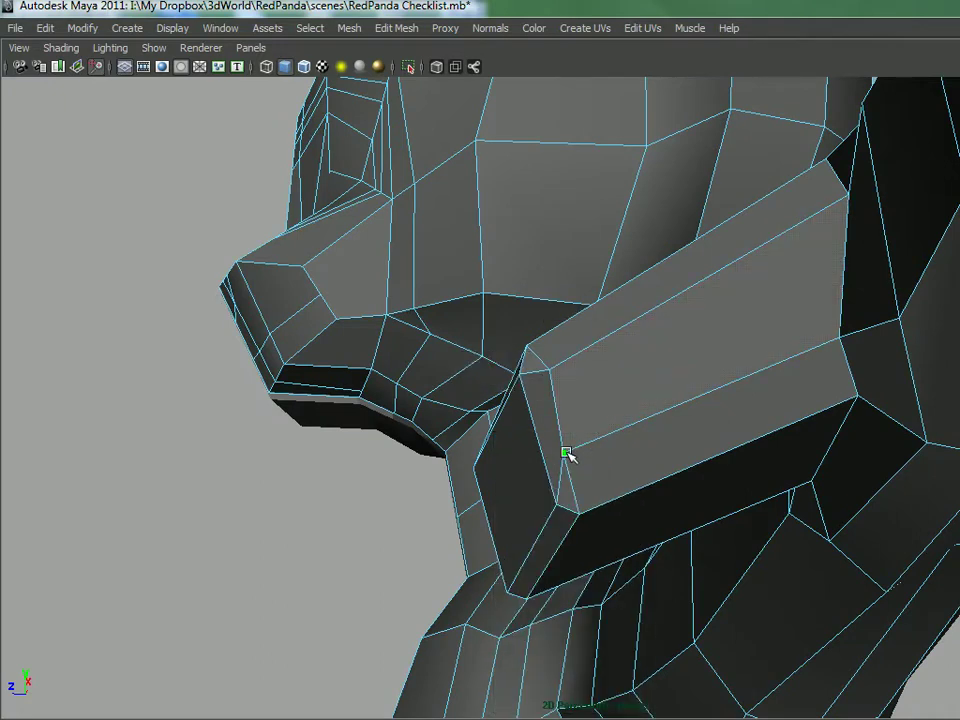
pyautogui.click(587, 472)
pyautogui.keyDown('alt'); pyautogui.moveTo(587, 472); pyautogui.dragTo(582, 361); pyautogui.keyUp('alt')
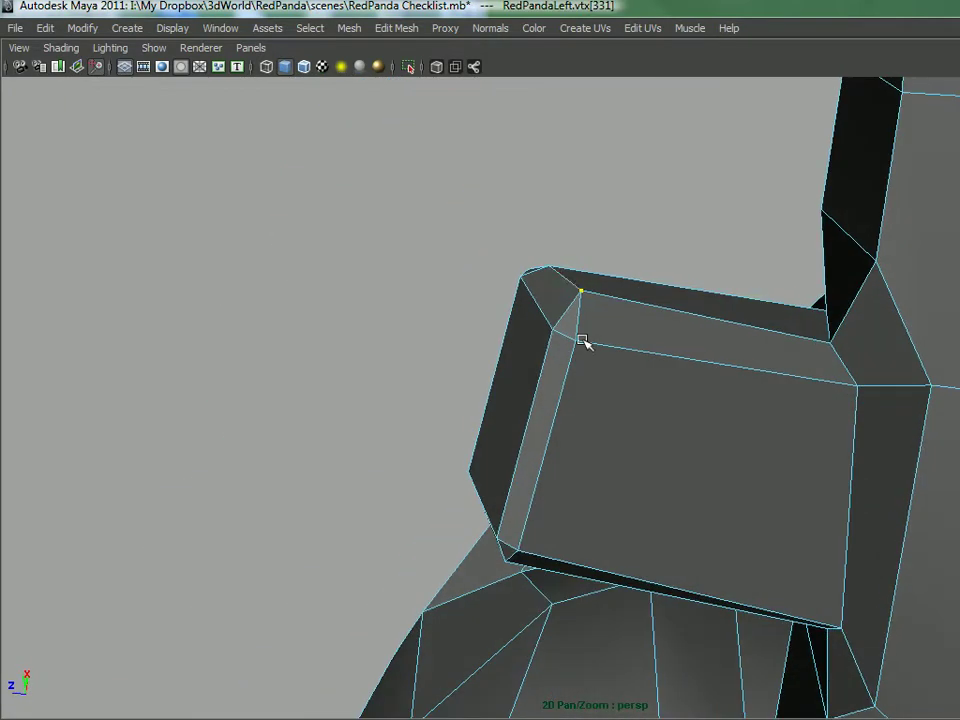
pyautogui.keyDown('alt'); pyautogui.moveTo(582, 290); pyautogui.dragTo(731, 428); pyautogui.keyUp('alt')
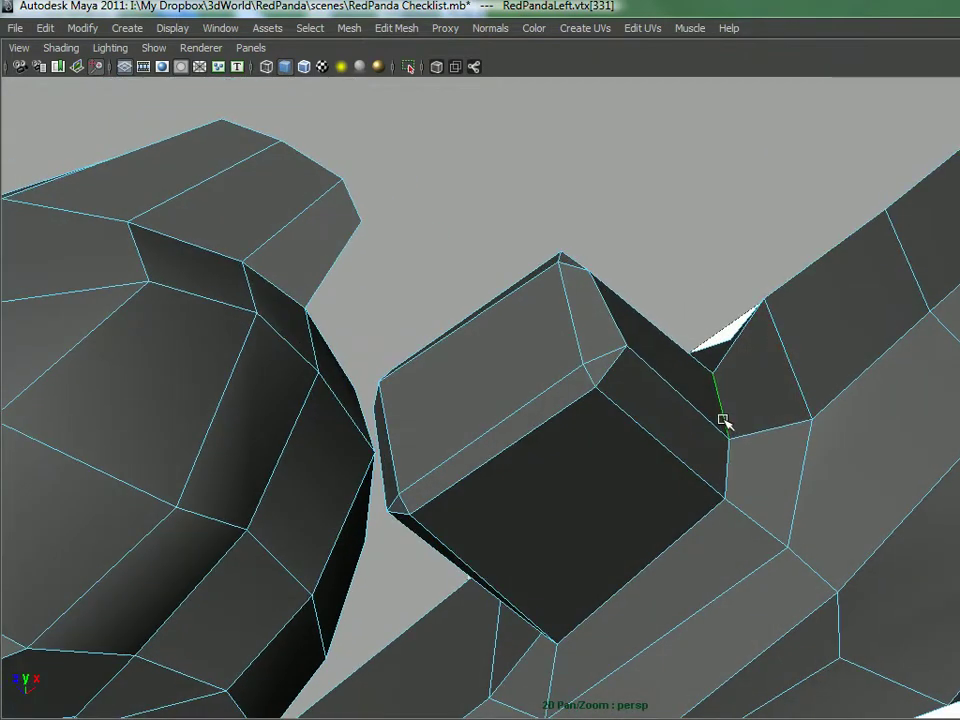
pyautogui.click(721, 420)
pyautogui.keyDown('alt'); pyautogui.moveTo(721, 420); pyautogui.dragTo(598, 300); pyautogui.keyUp('alt')
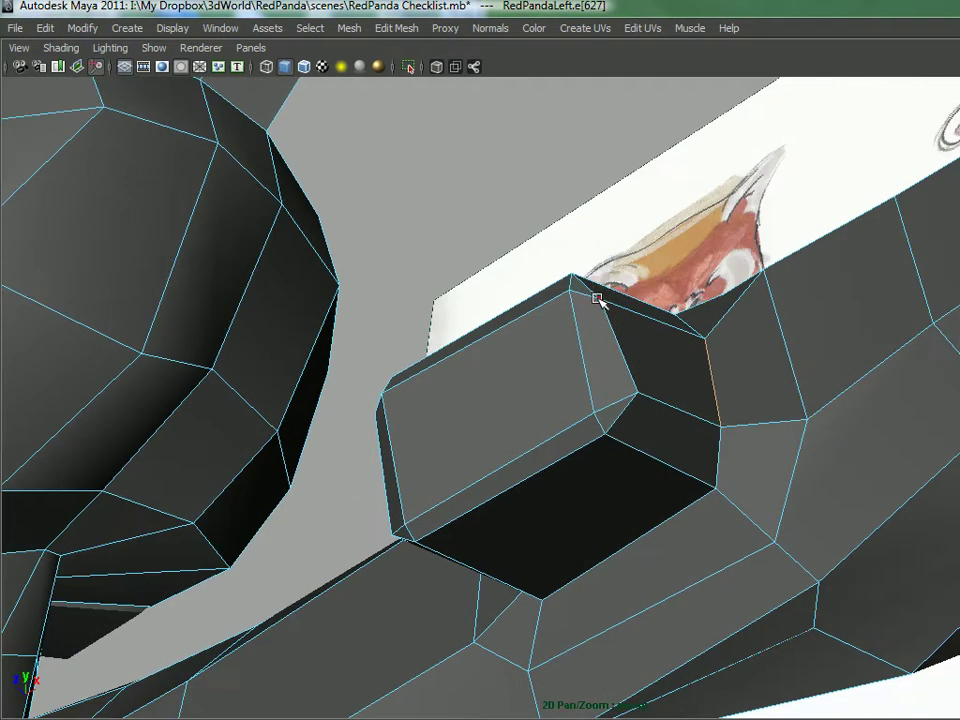
pyautogui.click(636, 392)
pyautogui.keyDown('alt'); pyautogui.moveTo(636, 392); pyautogui.dragTo(534, 388); pyautogui.keyUp('alt')
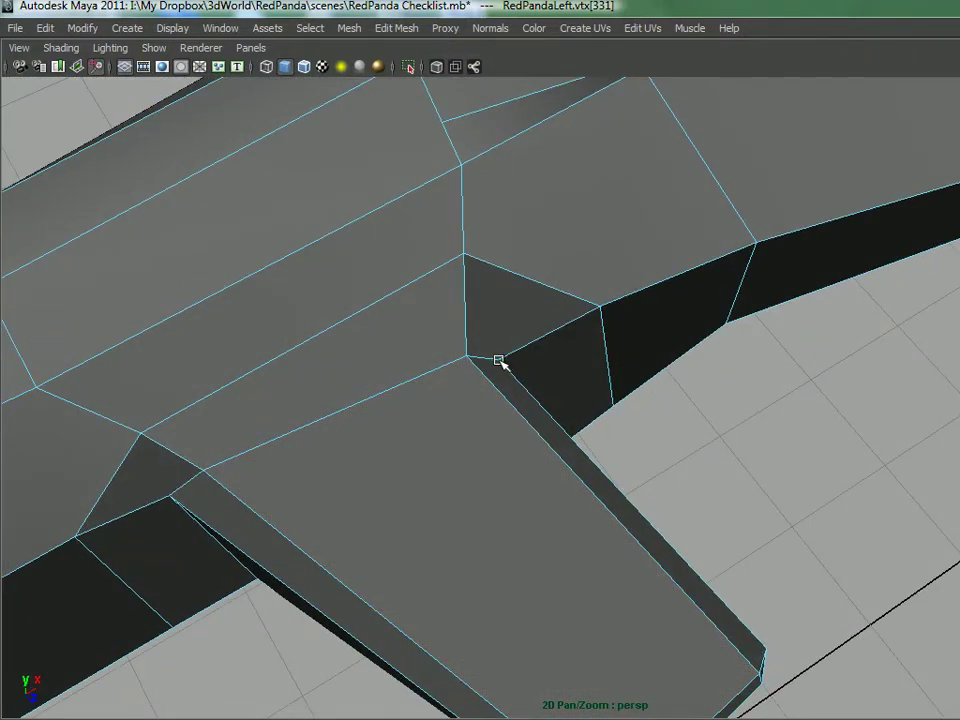
# - Reposition the vertices where the upper side of the thumb meets the hand
pyautogui.click(522, 358)
pyautogui.keyDown('alt'); pyautogui.moveTo(522, 358); pyautogui.dragTo(478, 347); pyautogui.keyUp('alt')
pyautogui.click(640, 347)
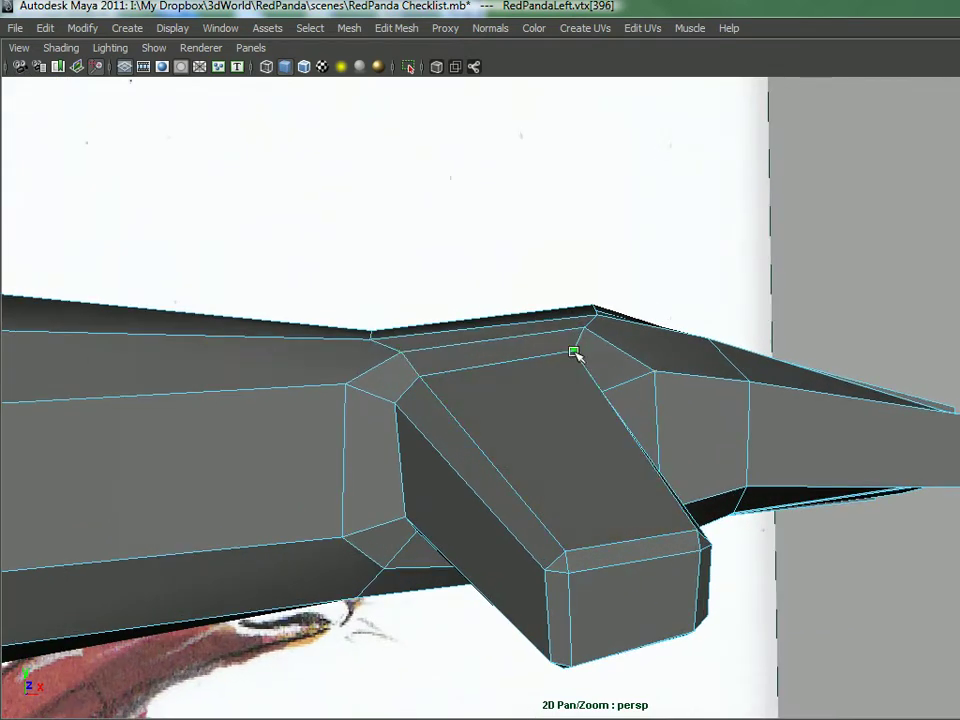
pyautogui.keyDown('alt'); pyautogui.moveTo(456, 376); pyautogui.dragTo(588, 268); pyautogui.keyUp('alt')
pyautogui.click(426, 366)
pyautogui.keyDown('alt'); pyautogui.moveTo(510, 298); pyautogui.dragTo(473, 355, button='middle'); pyautogui.keyUp('alt')
pyautogui.keyDown('alt'); pyautogui.moveTo(473, 355); pyautogui.dragTo(568, 320); pyautogui.keyUp('alt')
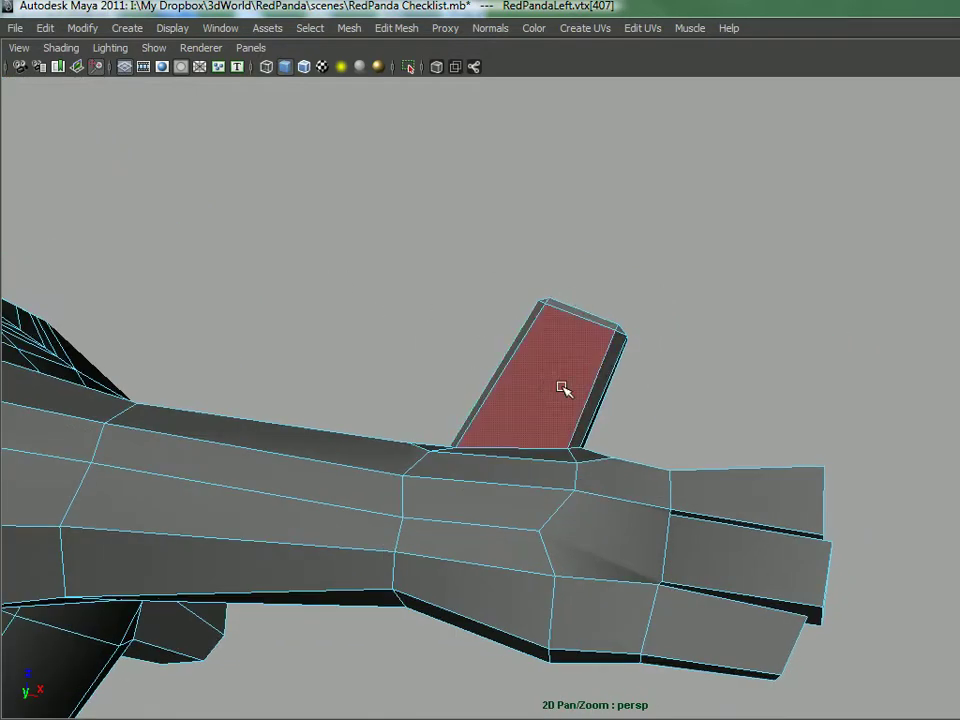
# - Select all of the thumb's faces and adjust the thumb's placement on the hand
pyautogui.keyDown('alt'); pyautogui.moveTo(550, 387); pyautogui.dragTo(553, 382); pyautogui.keyUp('alt')
pyautogui.moveTo(575, 305); pyautogui.dragTo(579, 347, button='right')
pyautogui.moveTo(641, 296); pyautogui.dragTo(469, 377)
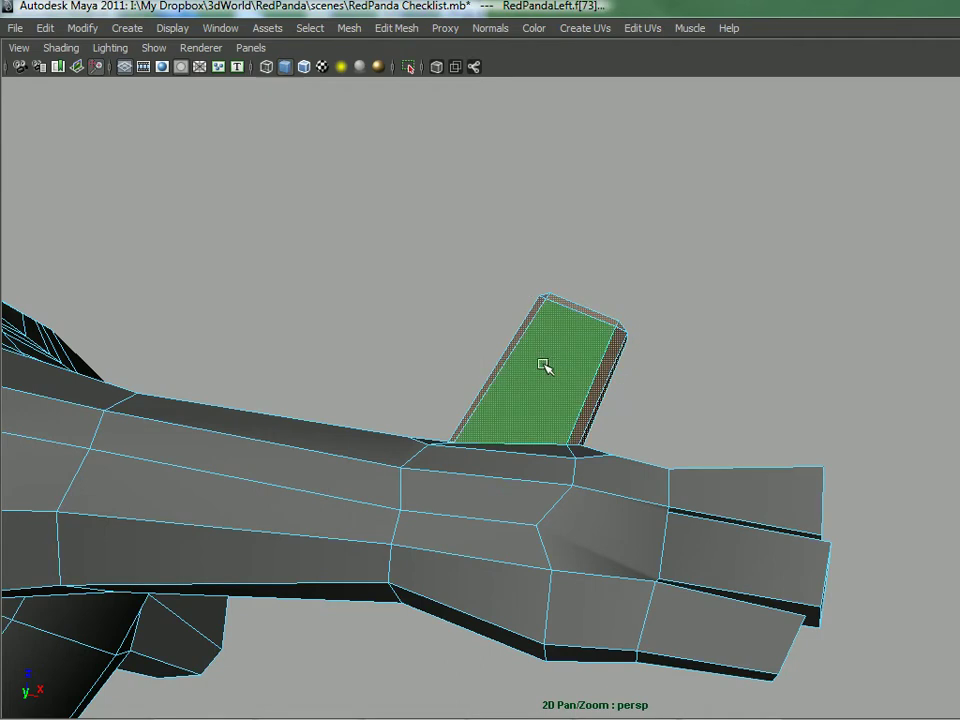
pyautogui.moveTo(551, 360); pyautogui.dragTo(627, 360)
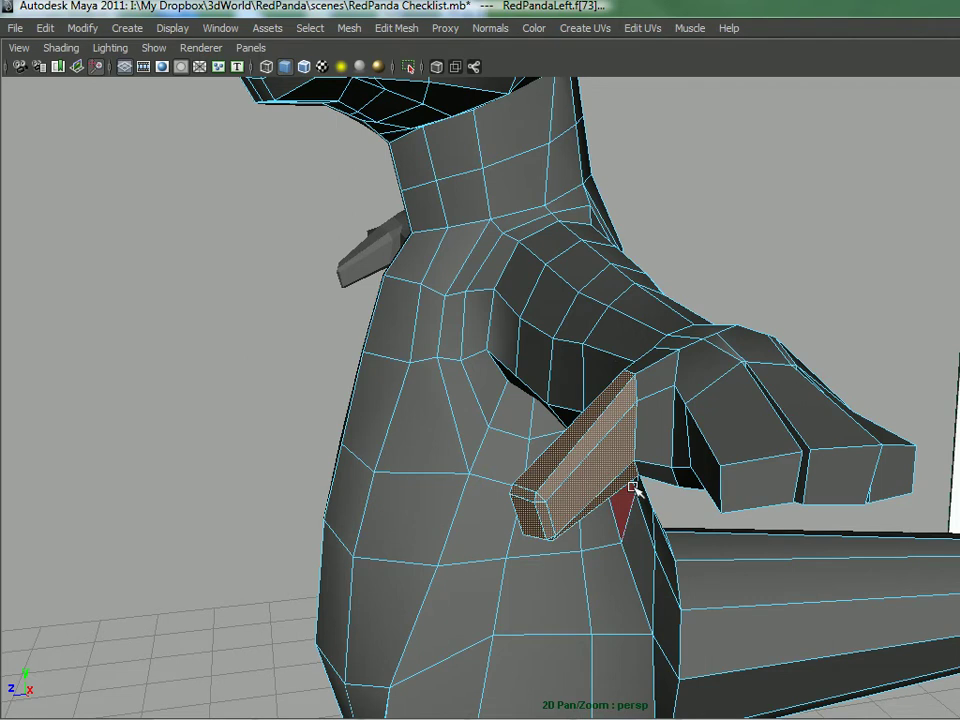
pyautogui.moveTo(650, 445)
pyautogui.keyDown('alt'); pyautogui.mouseDown()
pyautogui.moveTo(660, 399)
pyautogui.moveTo(701, 377)
pyautogui.moveTo(750, 376)
pyautogui.moveTo(686, 486)
pyautogui.moveTo(664, 479)
pyautogui.moveTo(667, 449)
pyautogui.mouseUp(); pyautogui.keyUp('alt')
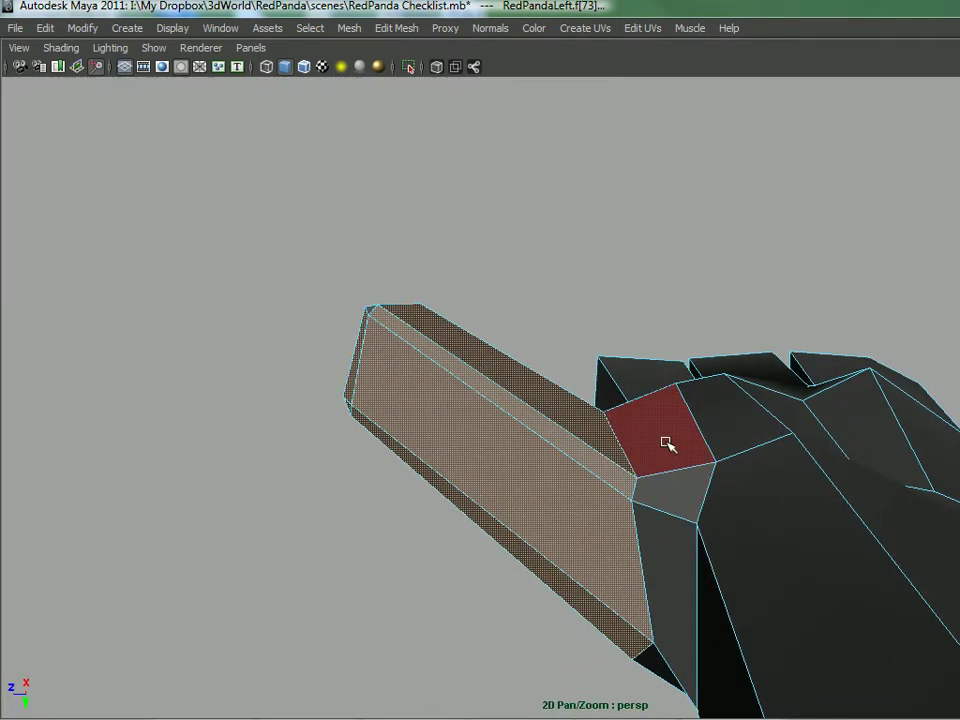
# - Adjust a palm face, its bordering edge and the vertices beside the base of the thumb
pyautogui.moveTo(691, 416); pyautogui.dragTo(698, 400, button='right')
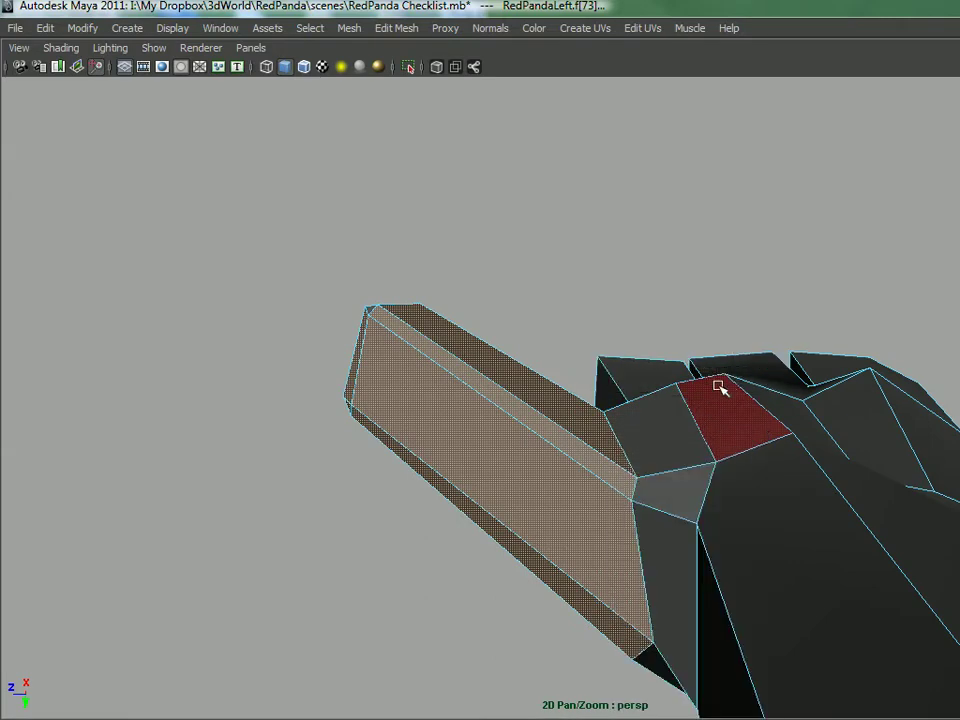
pyautogui.click(696, 405)
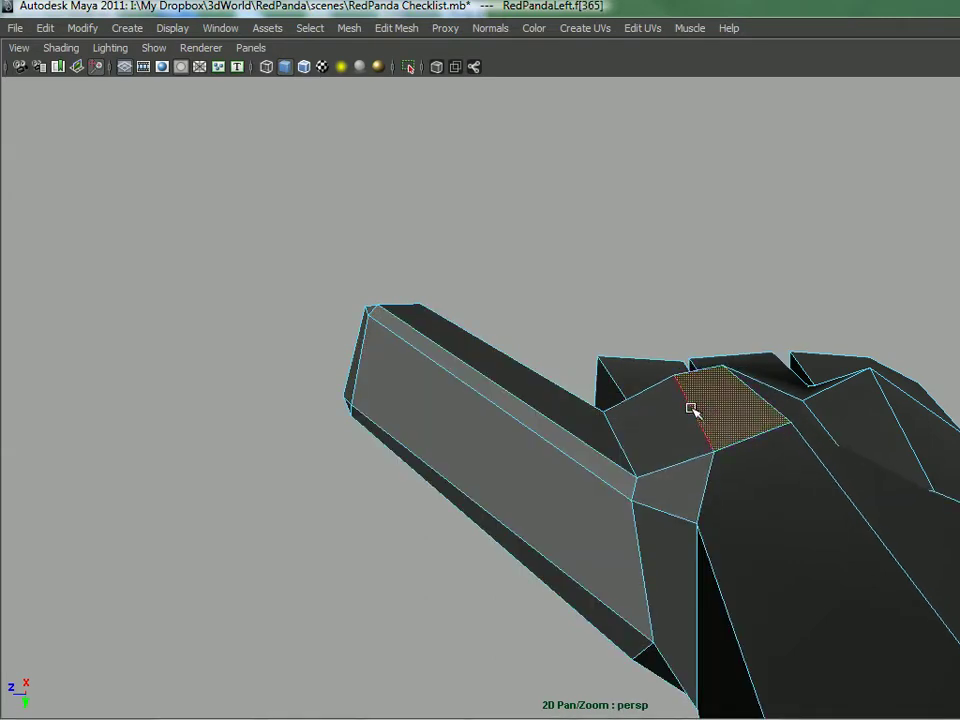
pyautogui.click(684, 412)
pyautogui.moveTo(684, 412)
pyautogui.keyDown('alt'); pyautogui.mouseDown()
pyautogui.moveTo(656, 553)
pyautogui.moveTo(696, 591)
pyautogui.moveTo(846, 459)
pyautogui.moveTo(713, 492)
pyautogui.moveTo(634, 439)
pyautogui.moveTo(662, 424)
pyautogui.moveTo(667, 407)
pyautogui.mouseUp(); pyautogui.keyUp('alt')
pyautogui.click(679, 409)
pyautogui.keyDown('alt'); pyautogui.moveTo(705, 481); pyautogui.dragTo(626, 453); pyautogui.keyUp('alt')
pyautogui.keyDown('alt'); pyautogui.moveTo(582, 514); pyautogui.dragTo(580, 521); pyautogui.keyUp('alt')
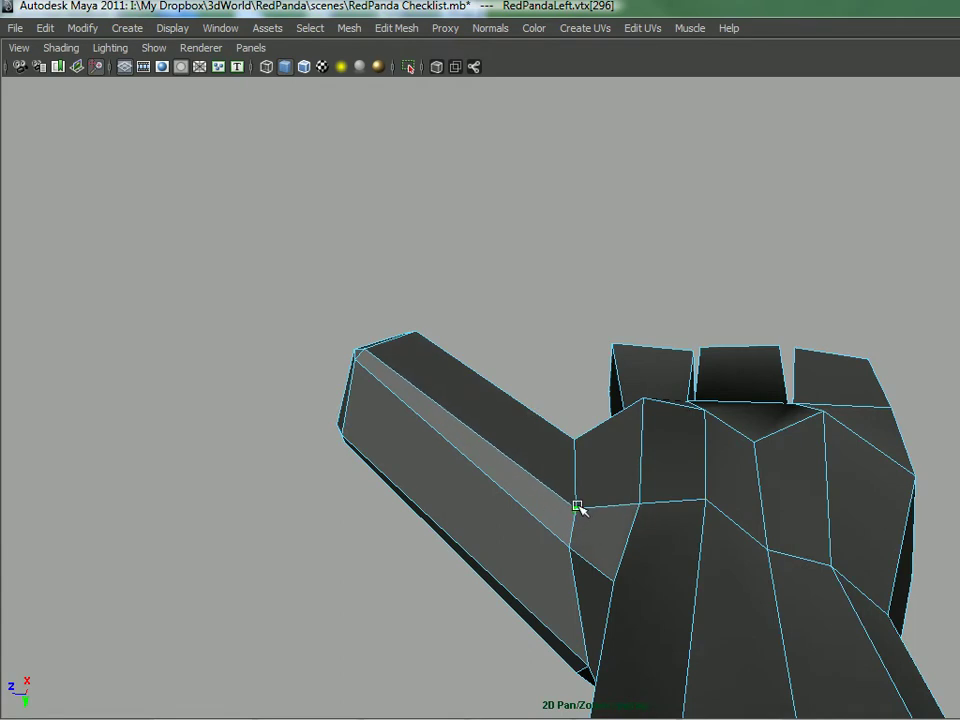
pyautogui.keyDown('alt'); pyautogui.moveTo(567, 517); pyautogui.dragTo(494, 455); pyautogui.keyUp('alt')
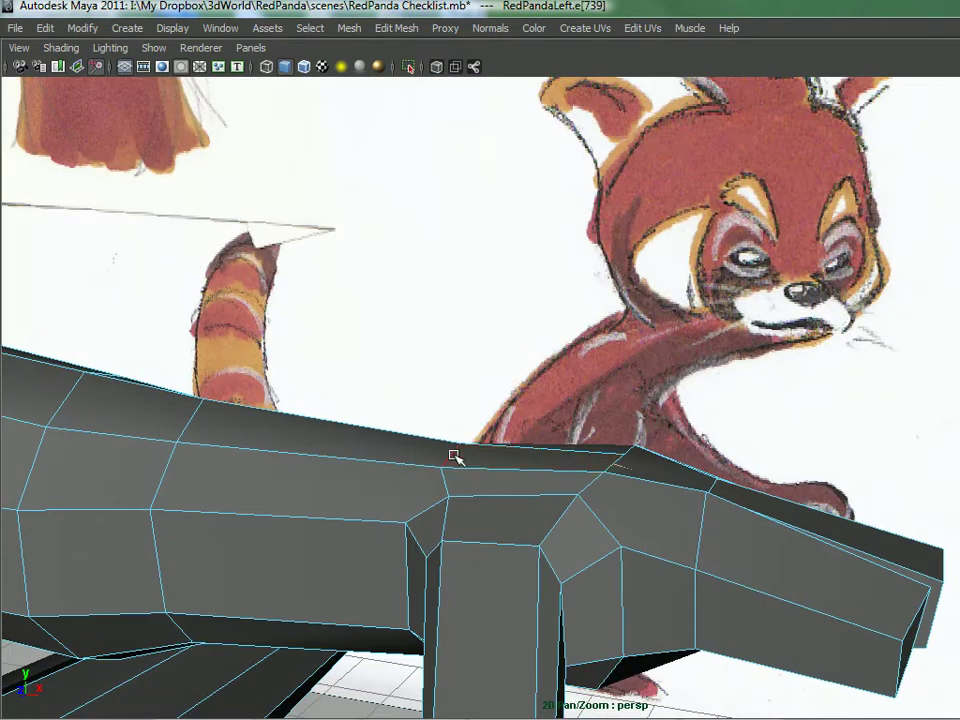
# - Split the thumb-side face of the forearm with a new edge just behind the wrist
pyautogui.keyDown('alt'); pyautogui.moveTo(598, 478); pyautogui.dragTo(640, 434); pyautogui.keyUp('alt')
pyautogui.moveTo(617, 361); pyautogui.dragTo(638, 413, button='right')
pyautogui.moveTo(678, 325); pyautogui.dragTo(680, 328, button='right')
pyautogui.click(610, 435)
pyautogui.keyDown('shift'); pyautogui.moveTo(611, 394); pyautogui.dragTo(518, 418, button='right'); pyautogui.keyUp('shift')
pyautogui.moveTo(533, 485); pyautogui.dragTo(541, 486)
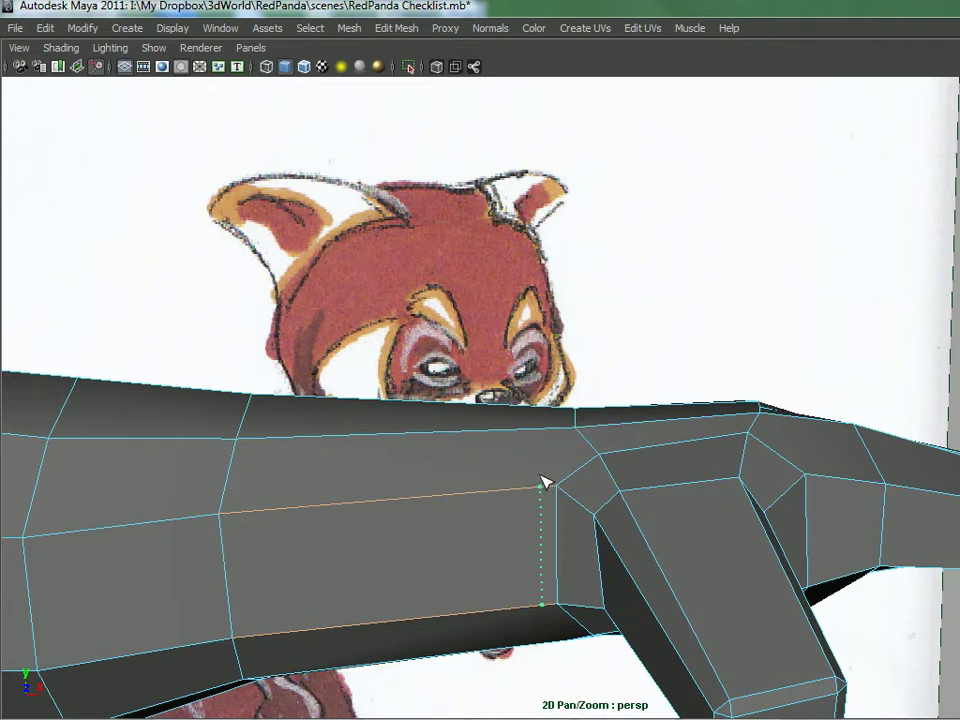
pyautogui.keyDown('alt'); pyautogui.moveTo(535, 434); pyautogui.dragTo(541, 437); pyautogui.keyUp('alt')
pyautogui.keyDown('alt'); pyautogui.moveTo(541, 437); pyautogui.dragTo(568, 444); pyautogui.keyUp('alt')
# - Continue the new wrist edge around the remaining forearm faces with the Split Polygon Tool
pyautogui.moveTo(564, 360); pyautogui.dragTo(621, 343, button='right')
pyautogui.click(603, 418)
pyautogui.keyDown('shift'); pyautogui.moveTo(601, 395); pyautogui.dragTo(603, 425, button='right'); pyautogui.keyUp('shift')
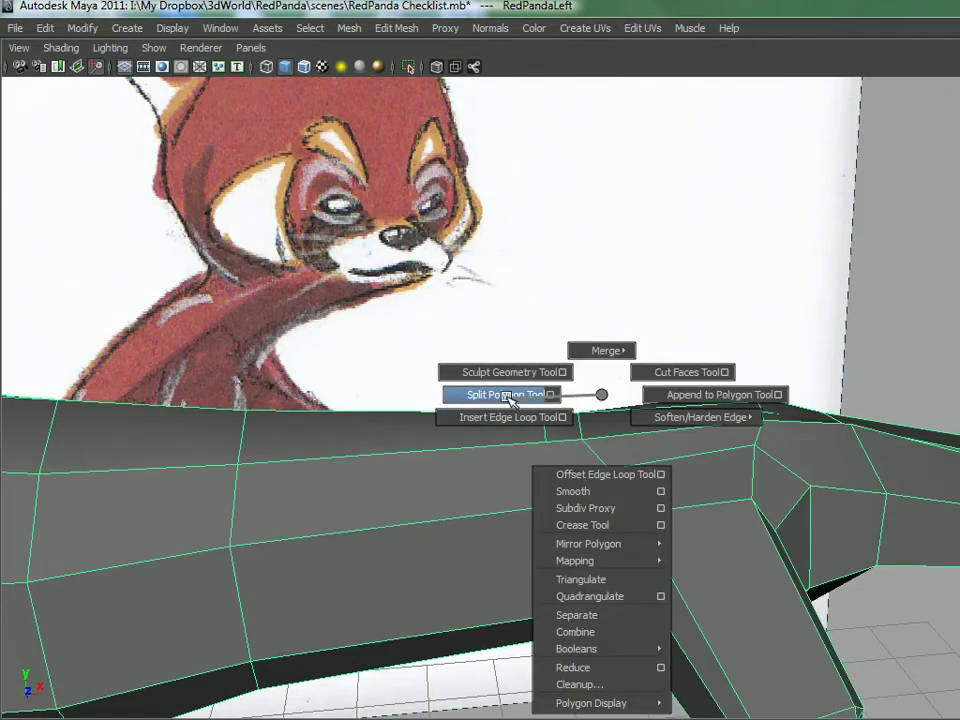
pyautogui.keyDown('shift'); pyautogui.moveTo(511, 399); pyautogui.dragTo(511, 399, button='right'); pyautogui.keyUp('shift')
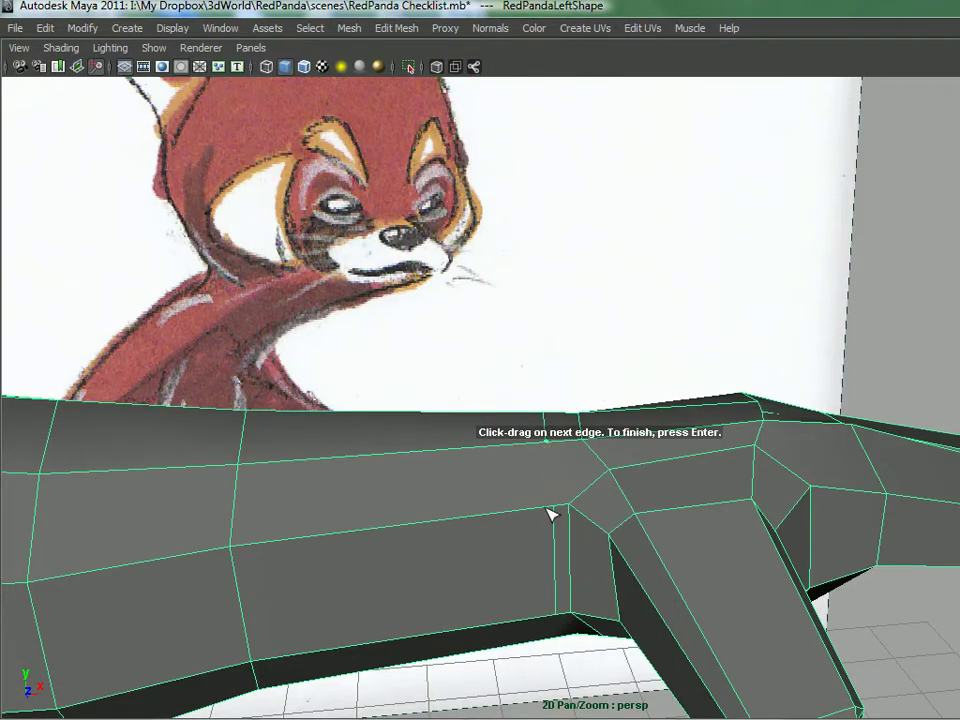
pyautogui.press('Return')
pyautogui.keyDown('alt'); pyautogui.moveTo(568, 505); pyautogui.dragTo(547, 366); pyautogui.keyUp('alt')
pyautogui.click(540, 379)
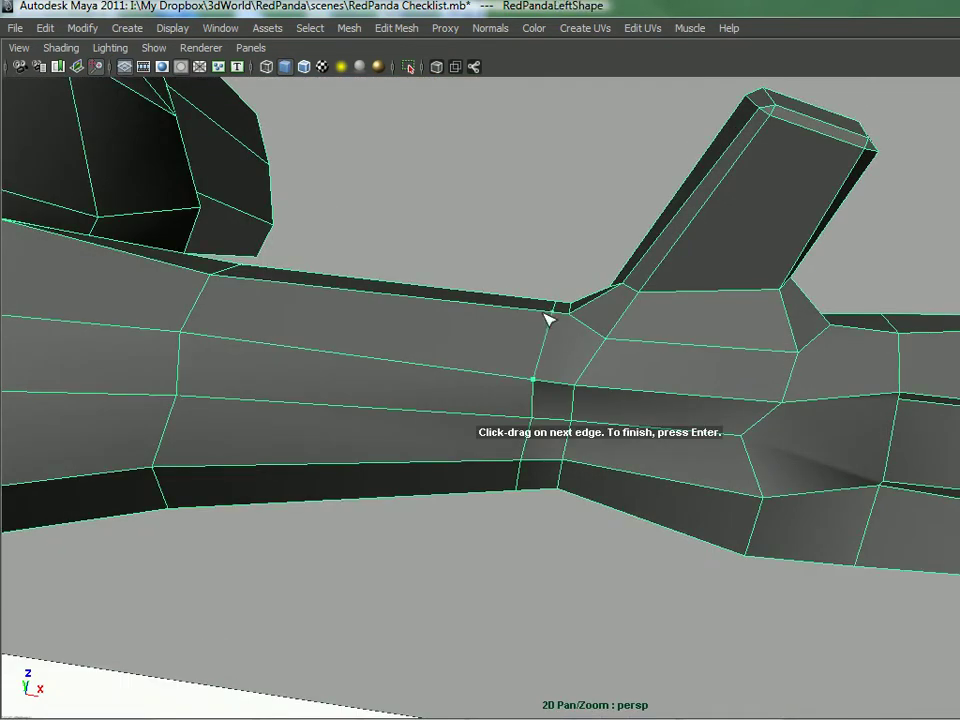
pyautogui.keyDown('alt'); pyautogui.moveTo(544, 321); pyautogui.dragTo(662, 450); pyautogui.keyUp('alt')
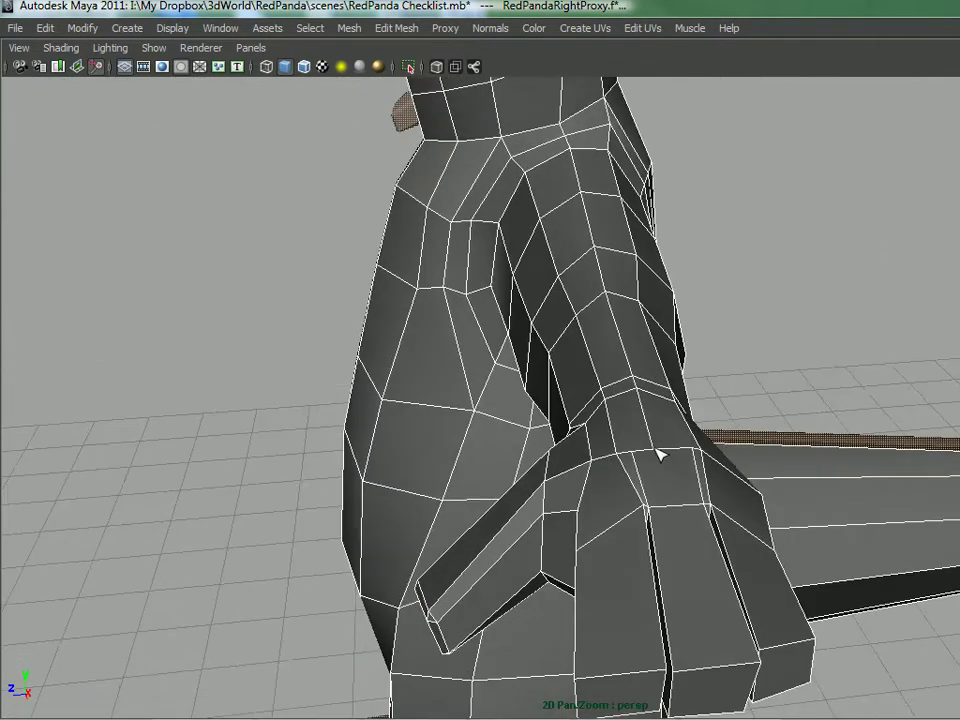
# - Split the back of the hand and the palm lengthwise up to the middle of the central finger's base
pyautogui.click(654, 455)
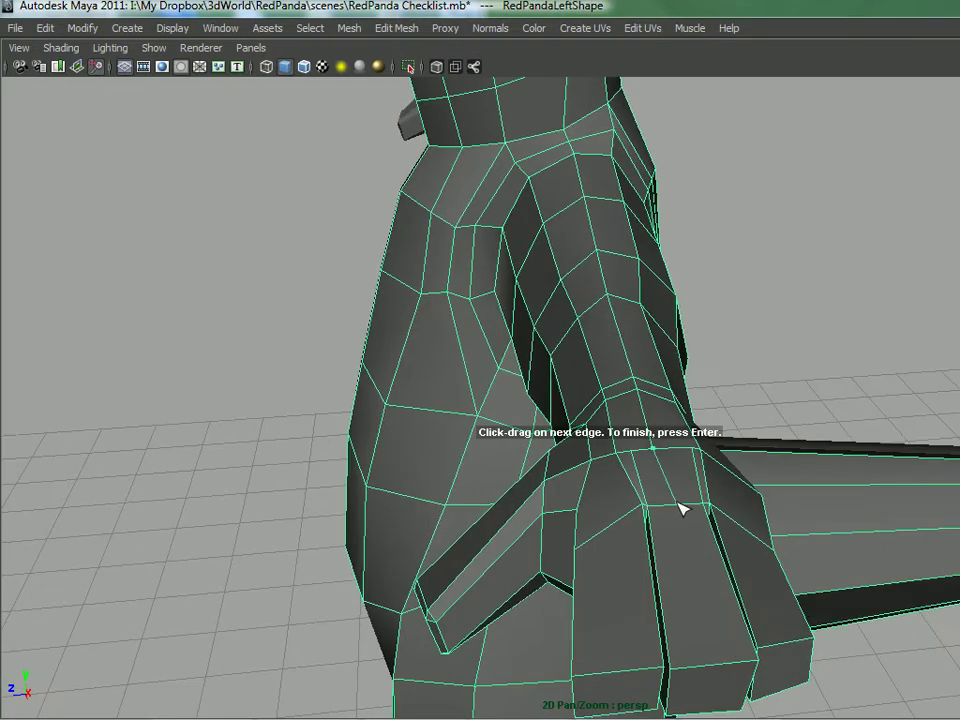
pyautogui.press('Return')
pyautogui.keyDown('alt'); pyautogui.moveTo(674, 530); pyautogui.dragTo(652, 442); pyautogui.keyUp('alt')
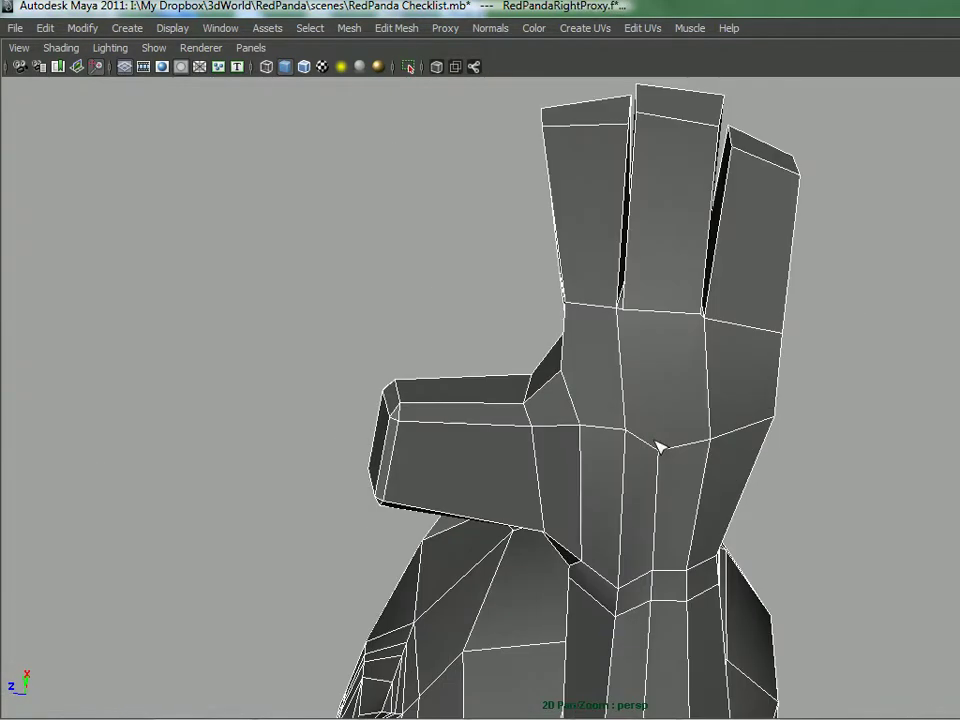
pyautogui.click(671, 456)
pyautogui.click(658, 312)
pyautogui.press('Return')
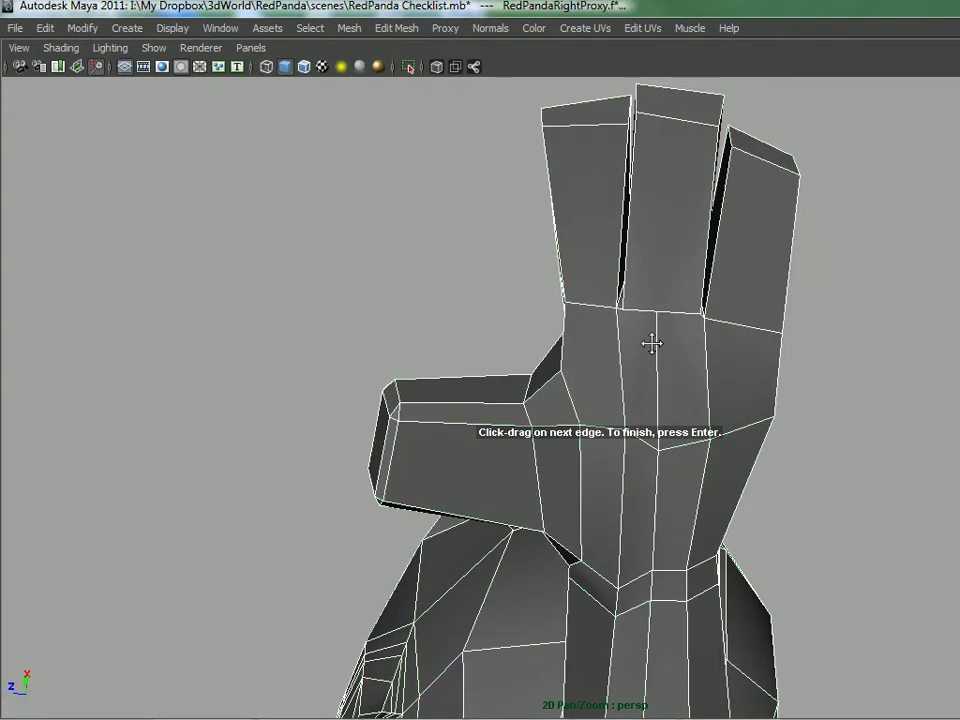
pyautogui.keyDown('alt'); pyautogui.moveTo(714, 279); pyautogui.dragTo(717, 300, button='middle'); pyautogui.keyUp('alt')
pyautogui.keyDown('alt'); pyautogui.moveTo(730, 308); pyautogui.dragTo(589, 306); pyautogui.keyUp('alt')
pyautogui.moveTo(585, 302); pyautogui.dragTo(628, 276, button='right')
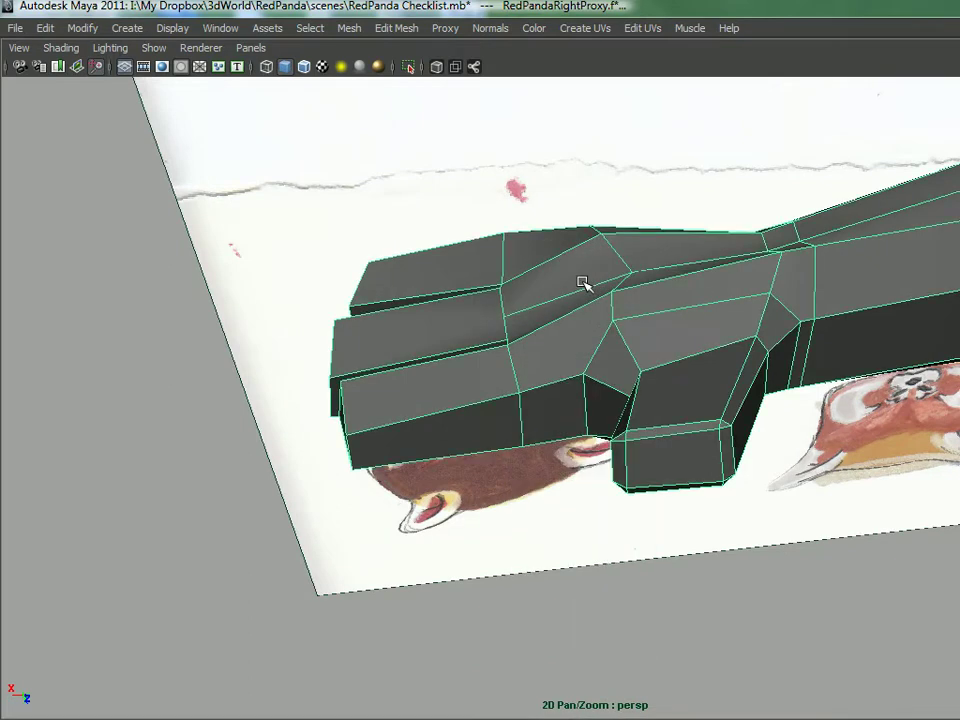
pyautogui.keyDown('shift'); pyautogui.rightClick(581, 281); pyautogui.keyUp('shift')
pyautogui.click(452, 292)
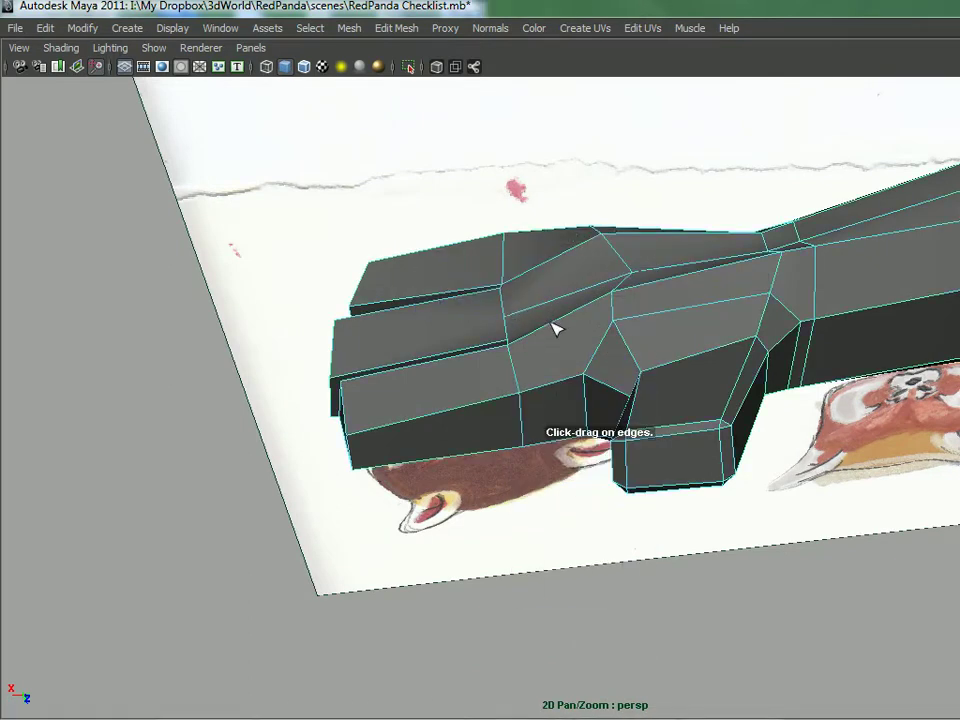
pyautogui.keyDown('alt'); pyautogui.moveTo(567, 325); pyautogui.dragTo(558, 325); pyautogui.keyUp('alt')
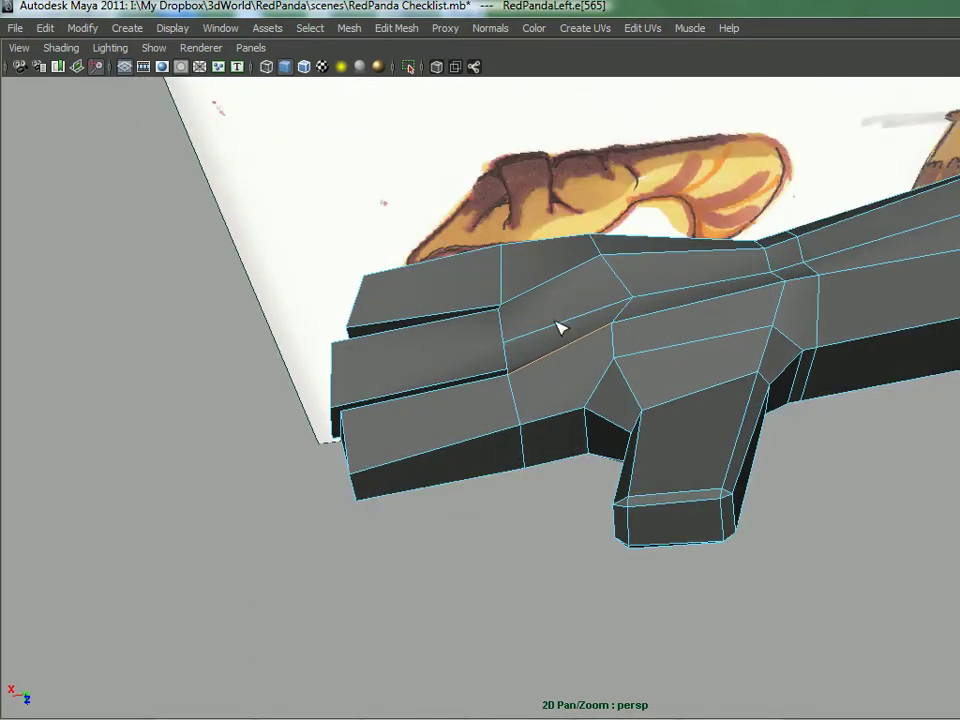
pyautogui.press('q')
# - Split a new row of edges across the palm between the finger bases and the thumb
pyautogui.moveTo(565, 300); pyautogui.dragTo(640, 277, button='right')
pyautogui.click(574, 296)
pyautogui.keyDown('shift'); pyautogui.moveTo(575, 297); pyautogui.dragTo(484, 297, button='right'); pyautogui.keyUp('shift')
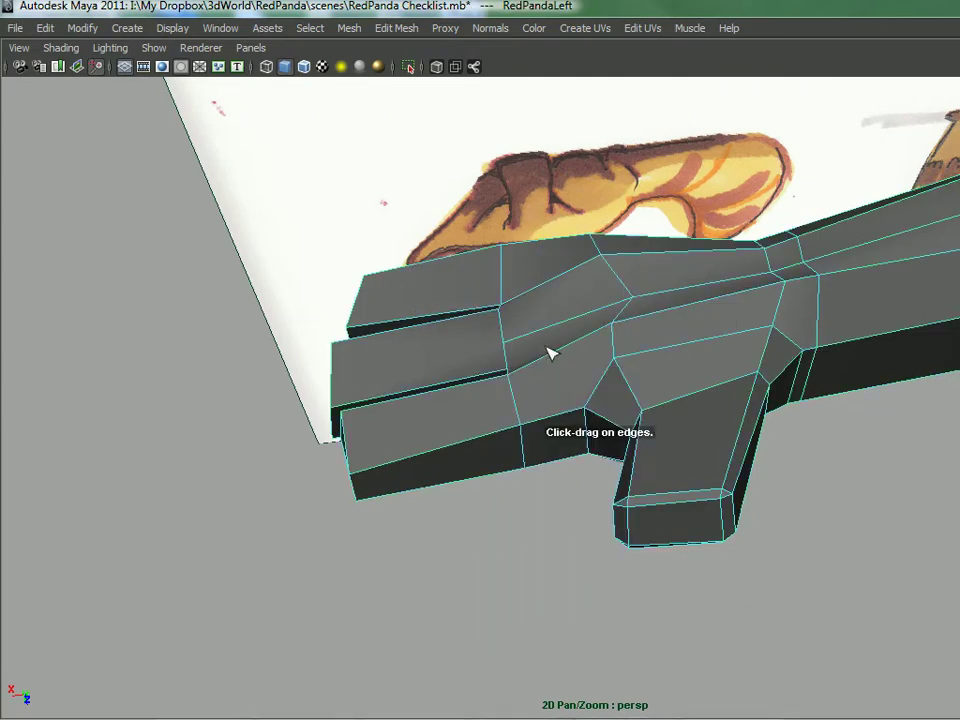
pyautogui.moveTo(558, 349); pyautogui.dragTo(588, 340)
pyautogui.moveTo(620, 316); pyautogui.dragTo(516, 318, button='right')
pyautogui.click(615, 320)
pyautogui.click(578, 413)
pyautogui.keyDown('alt'); pyautogui.moveTo(578, 413); pyautogui.dragTo(545, 310); pyautogui.keyUp('alt')
pyautogui.keyDown('alt'); pyautogui.moveTo(547, 262); pyautogui.dragTo(591, 394); pyautogui.keyUp('alt')
pyautogui.moveTo(586, 360); pyautogui.dragTo(645, 383, button='right')
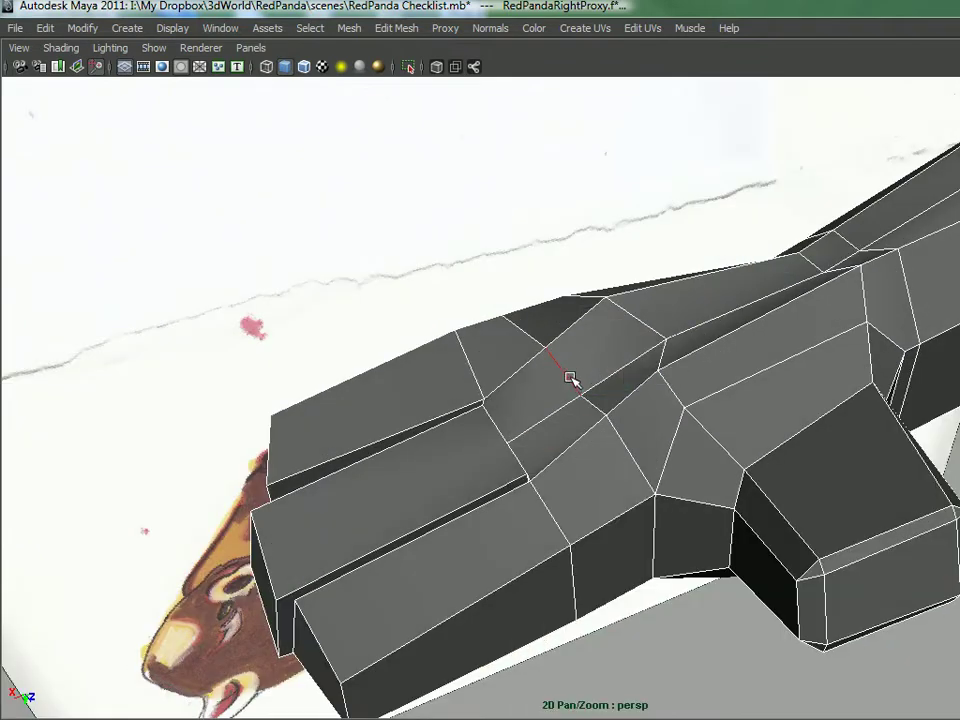
# - Adjust the palm edges and the corner vertex where the palm meets the thumb's base
pyautogui.click(568, 381)
pyautogui.keyDown('alt'); pyautogui.moveTo(568, 373); pyautogui.dragTo(689, 411); pyautogui.keyUp('alt')
pyautogui.click(592, 455)
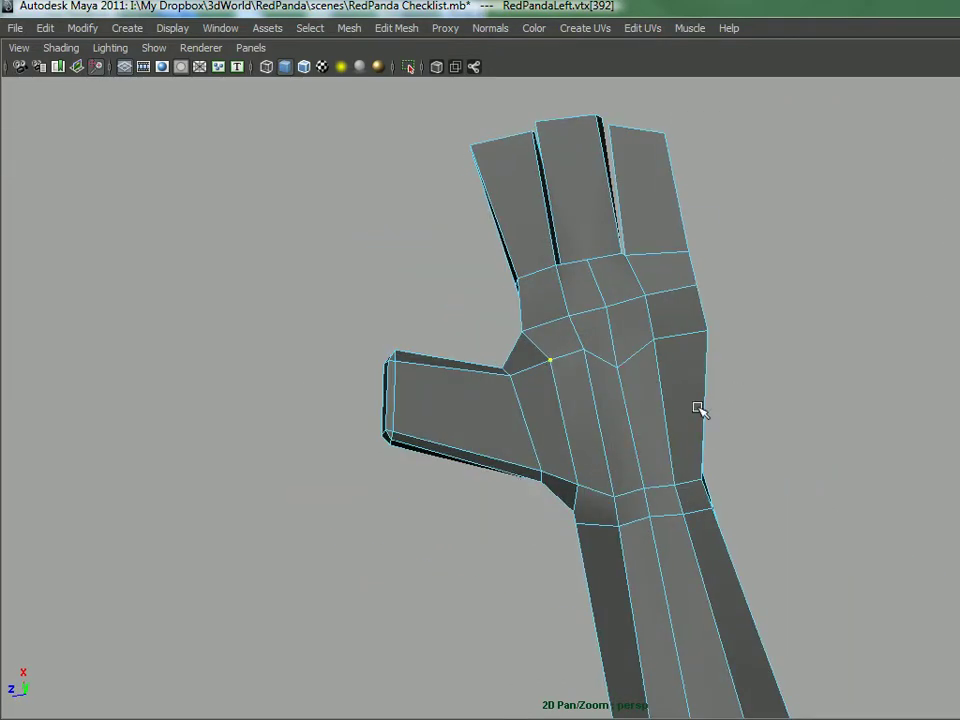
pyautogui.keyDown('alt'); pyautogui.moveTo(351, 383); pyautogui.dragTo(648, 514); pyautogui.keyUp('alt')
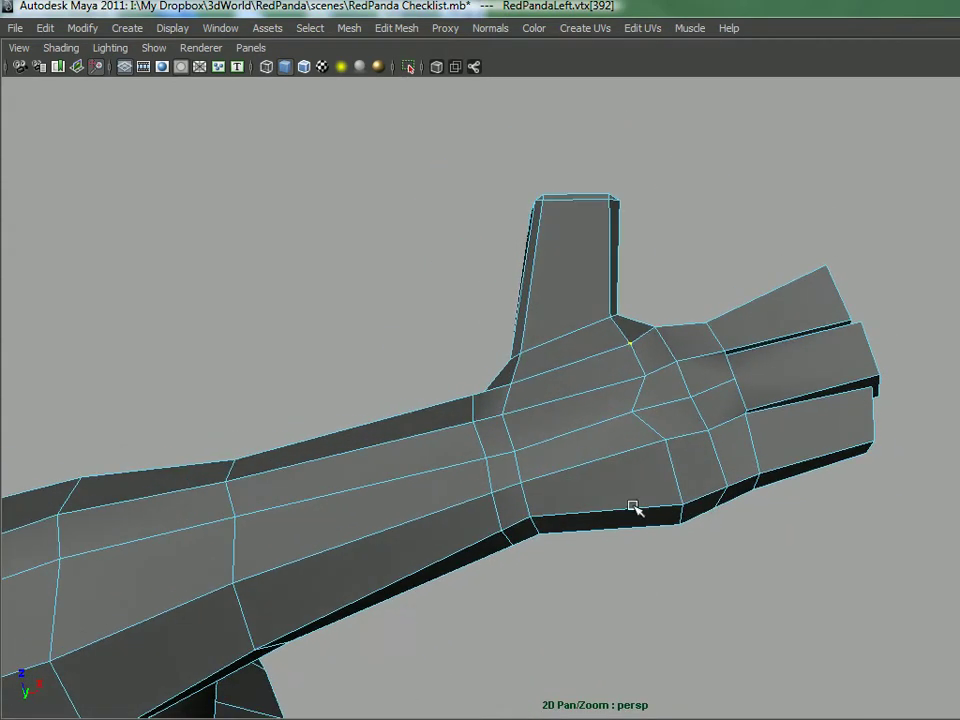
# - Insert an edge loop running lengthwise through the thumb and across the palm to the hand's outer side
pyautogui.moveTo(611, 360); pyautogui.dragTo(684, 338, button='right')
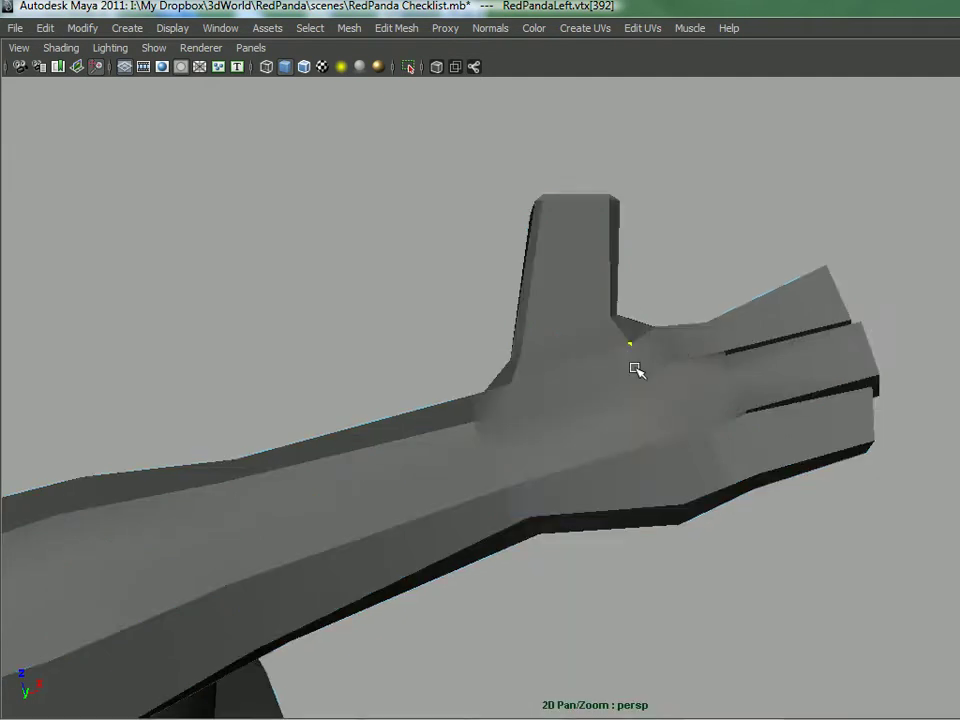
pyautogui.keyDown('shift'); pyautogui.moveTo(633, 370); pyautogui.dragTo(546, 379, button='right'); pyautogui.keyUp('shift')
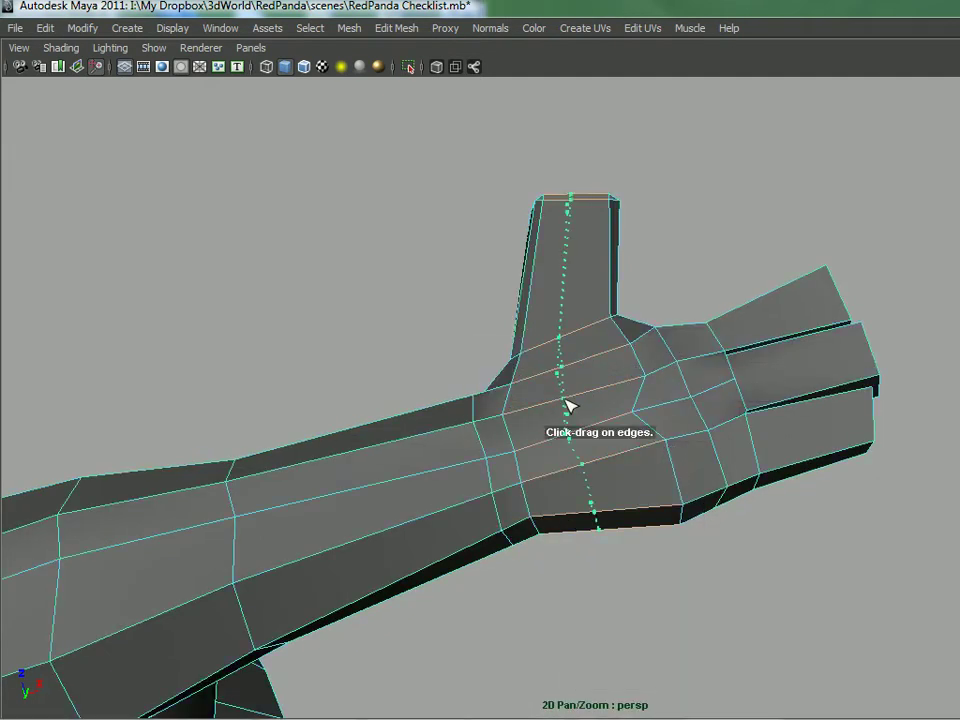
pyautogui.press('Return')
pyautogui.keyDown('alt'); pyautogui.moveTo(600, 490); pyautogui.dragTo(626, 450); pyautogui.keyUp('alt')
pyautogui.keyDown('alt'); pyautogui.moveTo(626, 450); pyautogui.dragTo(729, 492, button='right'); pyautogui.keyUp('alt')
pyautogui.scroll(-6, 729, 492)
pyautogui.keyDown('alt'); pyautogui.moveTo(720, 506); pyautogui.dragTo(658, 495); pyautogui.keyUp('alt')
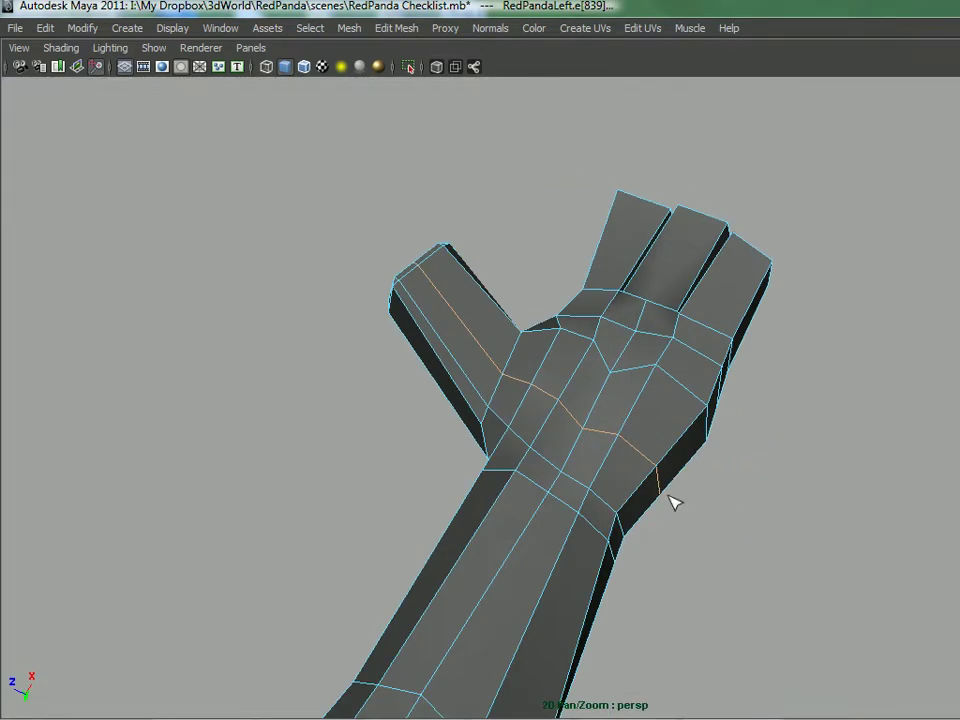
# - Pull the new loop's edge on the outer side of the hand outward to round the palm's contour
pyautogui.moveTo(664, 361); pyautogui.dragTo(670, 476, button='right')
pyautogui.moveTo(690, 410); pyautogui.dragTo(697, 440, button='right')
pyautogui.click(657, 481)
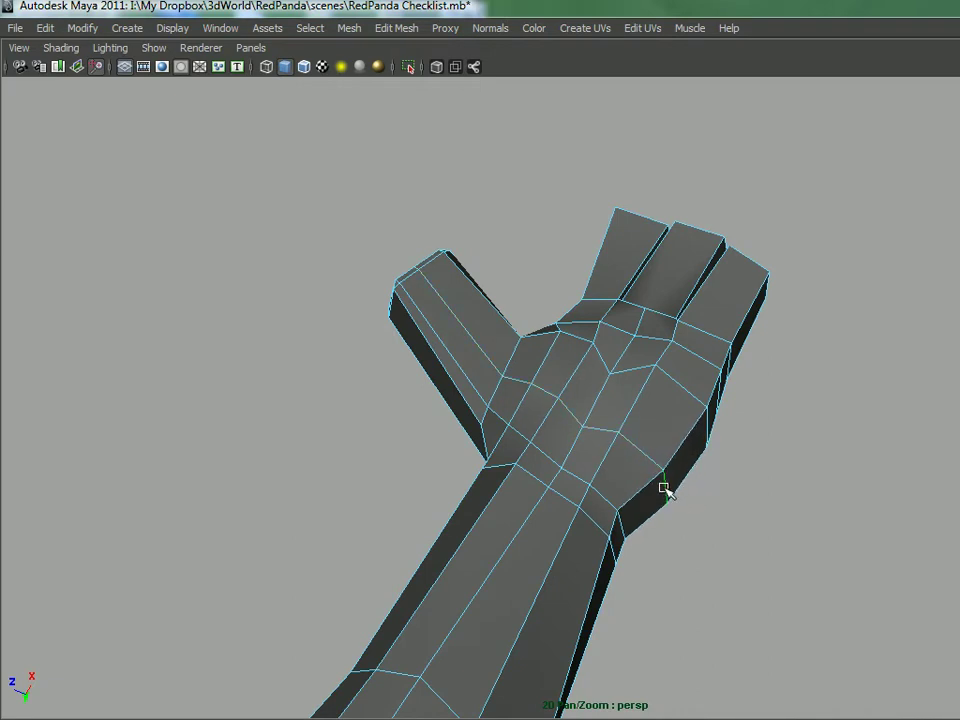
pyautogui.click(667, 490)
# - Lower the wrist vertices between the forearm and the hand to smooth the side profile
pyautogui.press('f')
pyautogui.scroll(-8, 637, 424)
pyautogui.keyDown('alt'); pyautogui.moveTo(637, 424); pyautogui.dragTo(497, 431); pyautogui.keyUp('alt')
pyautogui.scroll(1, 637, 465)
pyautogui.click(650, 423)
pyautogui.scroll(2, 552, 414)
pyautogui.scroll(-3, 540, 420)
pyautogui.scroll(2, 497, 431)
pyautogui.keyDown('alt'); pyautogui.moveTo(472, 384); pyautogui.dragTo(544, 426, button='middle'); pyautogui.keyUp('alt')
pyautogui.keyDown('alt'); pyautogui.moveTo(544, 426); pyautogui.dragTo(549, 396); pyautogui.keyUp('alt')
pyautogui.keyDown('alt'); pyautogui.moveTo(549, 396); pyautogui.dragTo(549, 428, button='middle'); pyautogui.keyUp('alt')
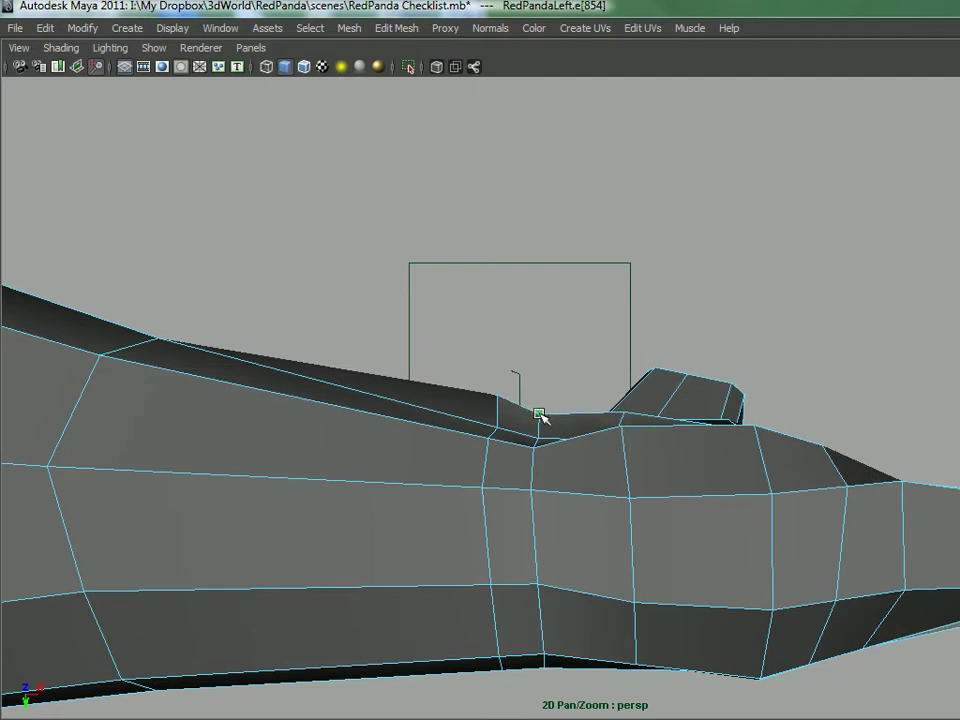
pyautogui.click(538, 418)
pyautogui.keyDown('alt'); pyautogui.moveTo(538, 418); pyautogui.dragTo(498, 397); pyautogui.keyUp('alt')
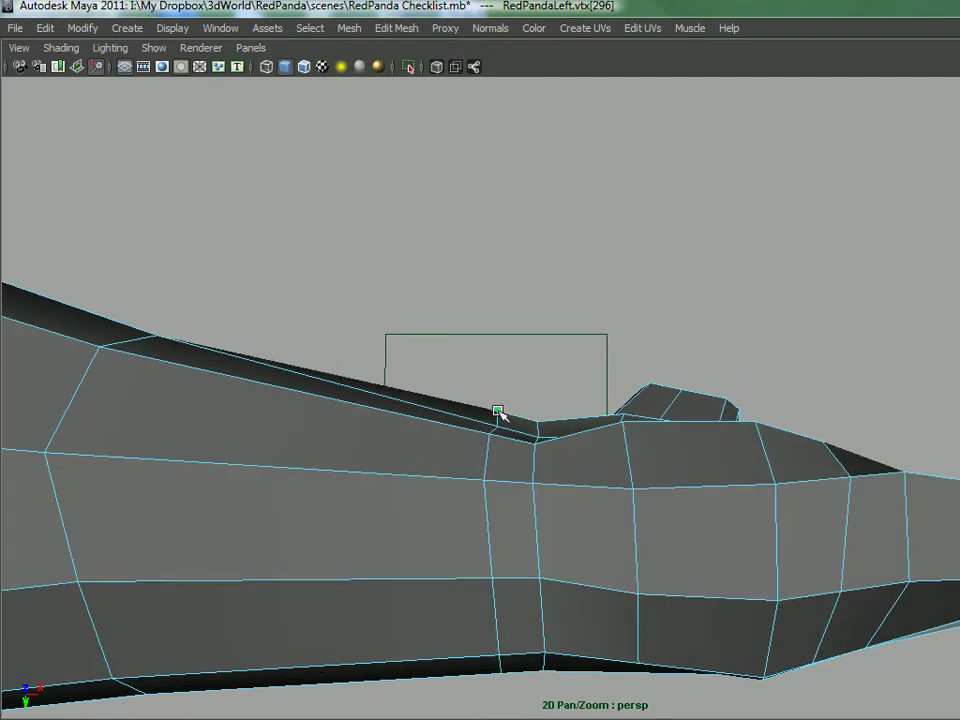
pyautogui.click(533, 450)
# - Reposition the neighbouring vertices around the wrist to even out its cross-section
pyautogui.keyDown('alt'); pyautogui.moveTo(533, 450); pyautogui.dragTo(553, 231); pyautogui.keyUp('alt')
pyautogui.keyDown('alt'); pyautogui.moveTo(572, 258); pyautogui.dragTo(575, 326, button='middle'); pyautogui.keyUp('alt')
pyautogui.keyDown('alt'); pyautogui.moveTo(575, 326); pyautogui.dragTo(493, 408); pyautogui.keyUp('alt')
pyautogui.click(538, 430)
pyautogui.click(660, 403)
pyautogui.click(567, 508)
pyautogui.scroll(-3, 567, 508)
pyautogui.keyDown('alt'); pyautogui.moveTo(567, 508); pyautogui.dragTo(597, 479); pyautogui.keyUp('alt')
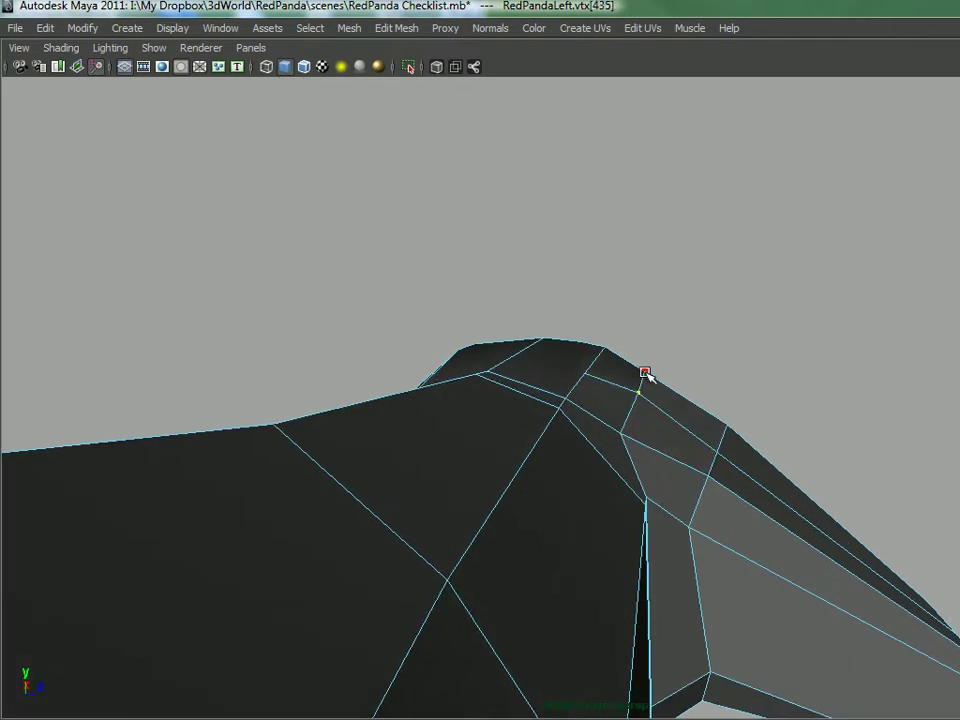
# - Refine the remaining vertices at the heel of the hand and check the shape in smooth preview
pyautogui.click(655, 375)
pyautogui.keyDown('alt'); pyautogui.moveTo(655, 375); pyautogui.dragTo(617, 390); pyautogui.keyUp('alt')
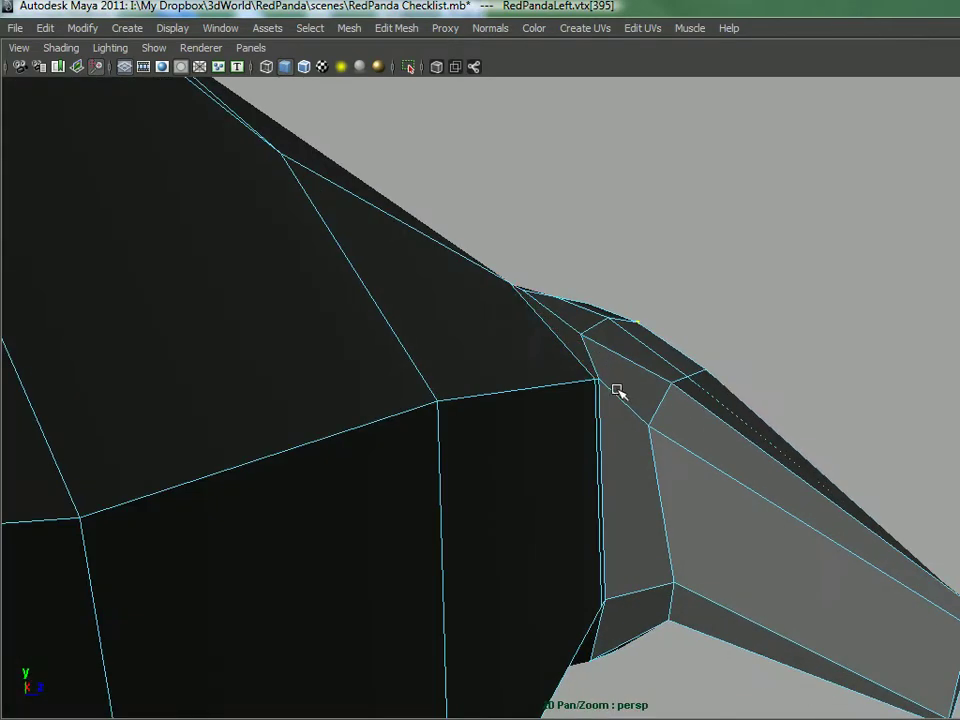
pyautogui.click(588, 328)
pyautogui.keyDown('alt'); pyautogui.moveTo(588, 328); pyautogui.dragTo(400, 473); pyautogui.keyUp('alt')
pyautogui.click(478, 436)
pyautogui.press('3')
pyautogui.keyDown('alt'); pyautogui.moveTo(473, 333); pyautogui.dragTo(578, 470); pyautogui.keyUp('alt')
pyautogui.press('1')
# - Insert one edge loop around the thumb's base and another across the thumb's length
pyautogui.moveTo(616, 358); pyautogui.dragTo(657, 339, button='right')
pyautogui.click(594, 445)
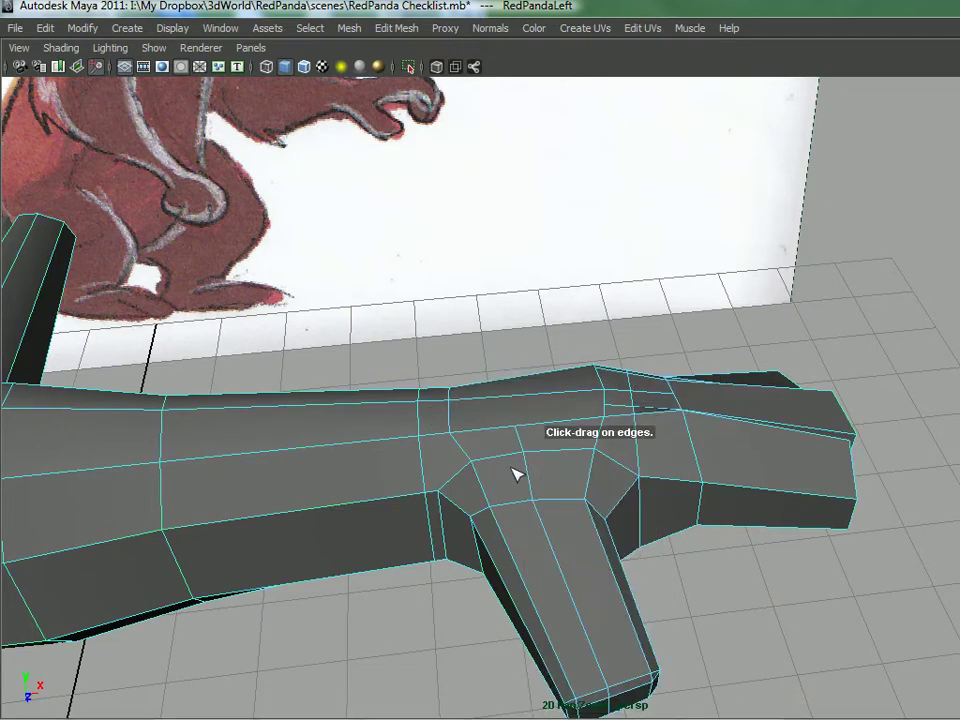
pyautogui.click(501, 481)
pyautogui.keyDown('alt'); pyautogui.moveTo(501, 481); pyautogui.dragTo(520, 330); pyautogui.keyUp('alt')
pyautogui.click(600, 545)
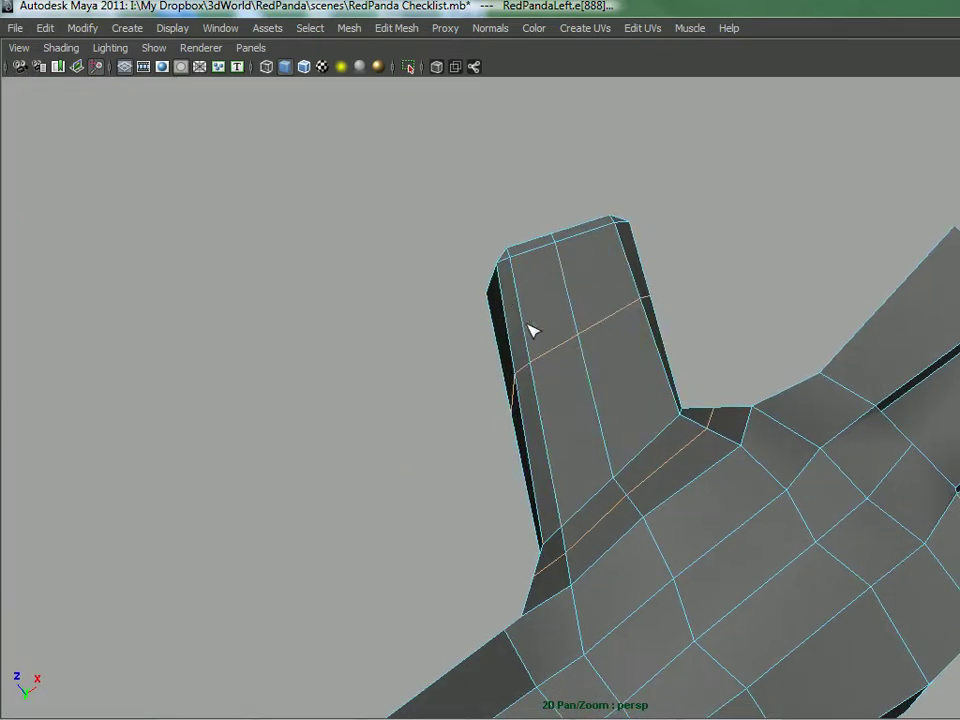
pyautogui.click(583, 352)
pyautogui.moveTo(583, 352)
pyautogui.keyDown('alt'); pyautogui.mouseDown()
pyautogui.moveTo(495, 424)
pyautogui.moveTo(491, 523)
pyautogui.moveTo(349, 585)
pyautogui.moveTo(583, 530)
pyautogui.moveTo(611, 328)
pyautogui.moveTo(600, 324)
pyautogui.moveTo(470, 433)
pyautogui.moveTo(536, 484)
pyautogui.moveTo(531, 544)
pyautogui.moveTo(527, 446)
pyautogui.moveTo(500, 487)
pyautogui.mouseUp(); pyautogui.keyUp('alt')
pyautogui.click(583, 513)
pyautogui.keyDown('alt'); pyautogui.moveTo(500, 487); pyautogui.dragTo(628, 471, button='right'); pyautogui.keyUp('alt')
# - Reposition the thumb-base loop's vertices on the palm side and towards the wrist to round the thumb's root
pyautogui.moveTo(663, 361); pyautogui.dragTo(668, 430, button='right')
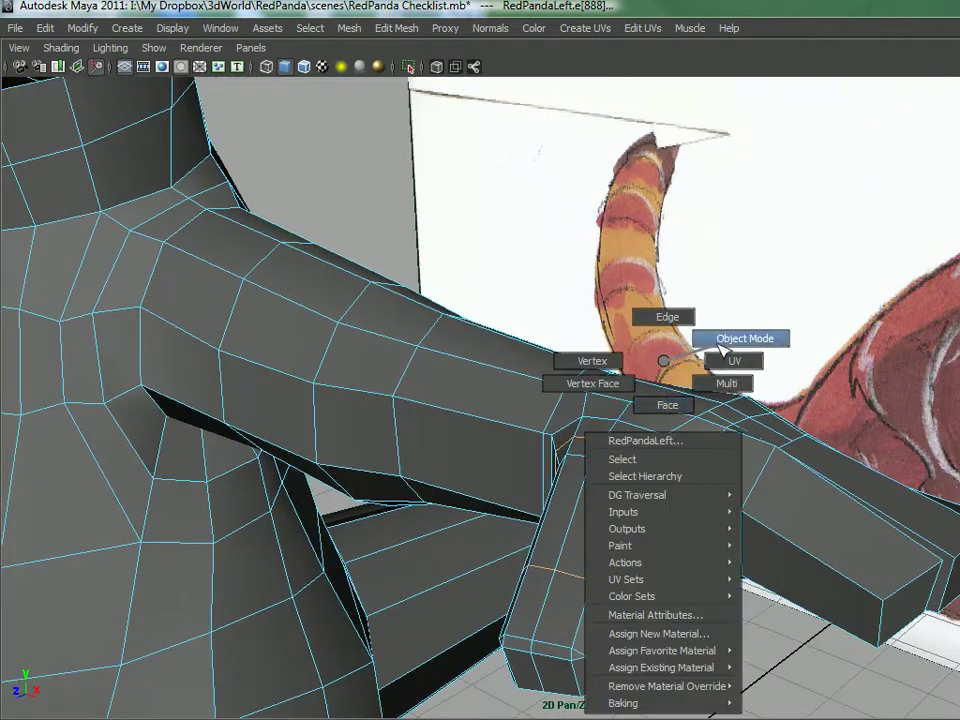
pyautogui.moveTo(722, 348); pyautogui.dragTo(722, 350, button='right')
pyautogui.moveTo(686, 444)
pyautogui.keyDown('alt'); pyautogui.mouseDown()
pyautogui.moveTo(651, 456)
pyautogui.moveTo(611, 444)
pyautogui.moveTo(599, 501)
pyautogui.moveTo(570, 474)
pyautogui.moveTo(595, 386)
pyautogui.moveTo(591, 420)
pyautogui.moveTo(619, 428)
pyautogui.moveTo(746, 375)
pyautogui.moveTo(705, 340)
pyautogui.moveTo(568, 311)
pyautogui.moveTo(519, 407)
pyautogui.moveTo(546, 482)
pyautogui.moveTo(640, 428)
pyautogui.moveTo(515, 465)
pyautogui.mouseUp(); pyautogui.keyUp('alt')
pyautogui.keyDown('alt'); pyautogui.moveTo(422, 298); pyautogui.dragTo(571, 377); pyautogui.keyUp('alt')
pyautogui.moveTo(572, 381); pyautogui.dragTo(570, 315, button='right')
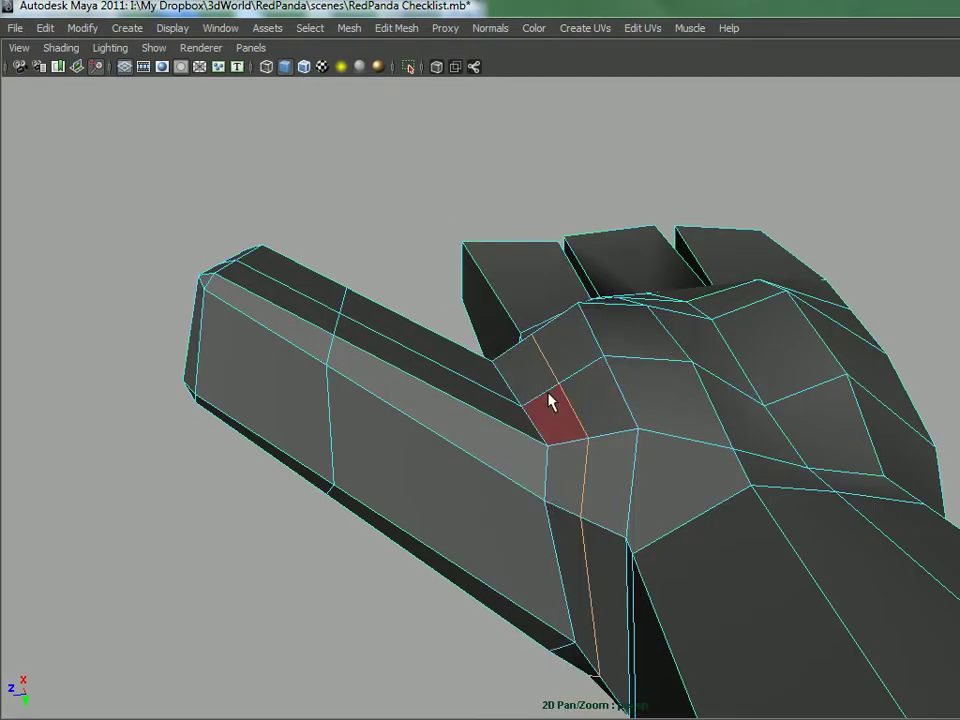
pyautogui.click(558, 385)
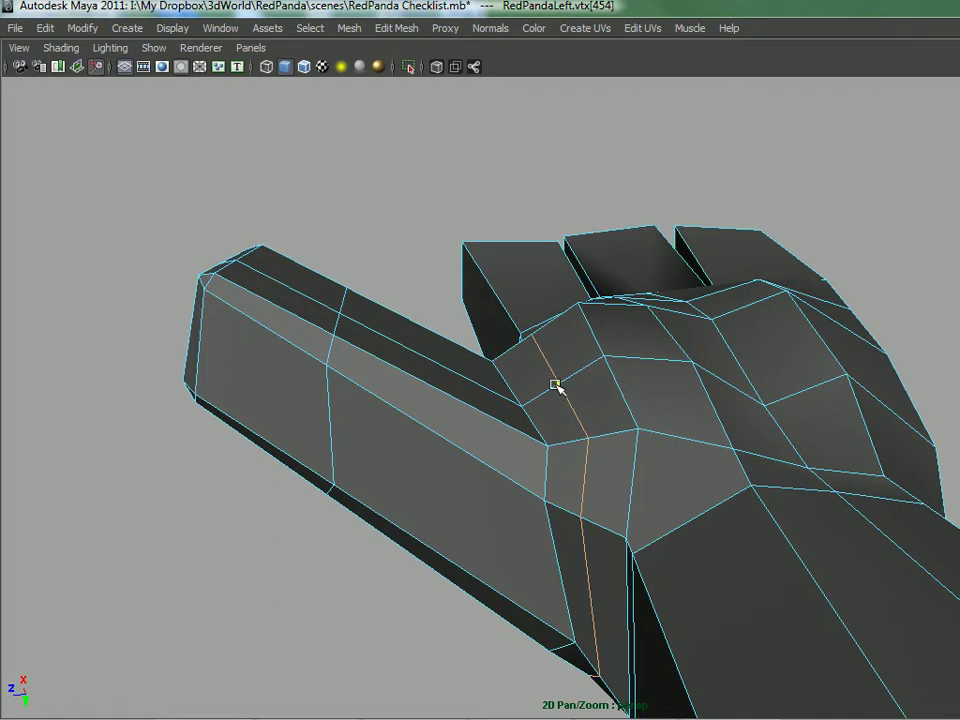
pyautogui.keyDown('alt'); pyautogui.moveTo(556, 368); pyautogui.dragTo(552, 358); pyautogui.keyUp('alt')
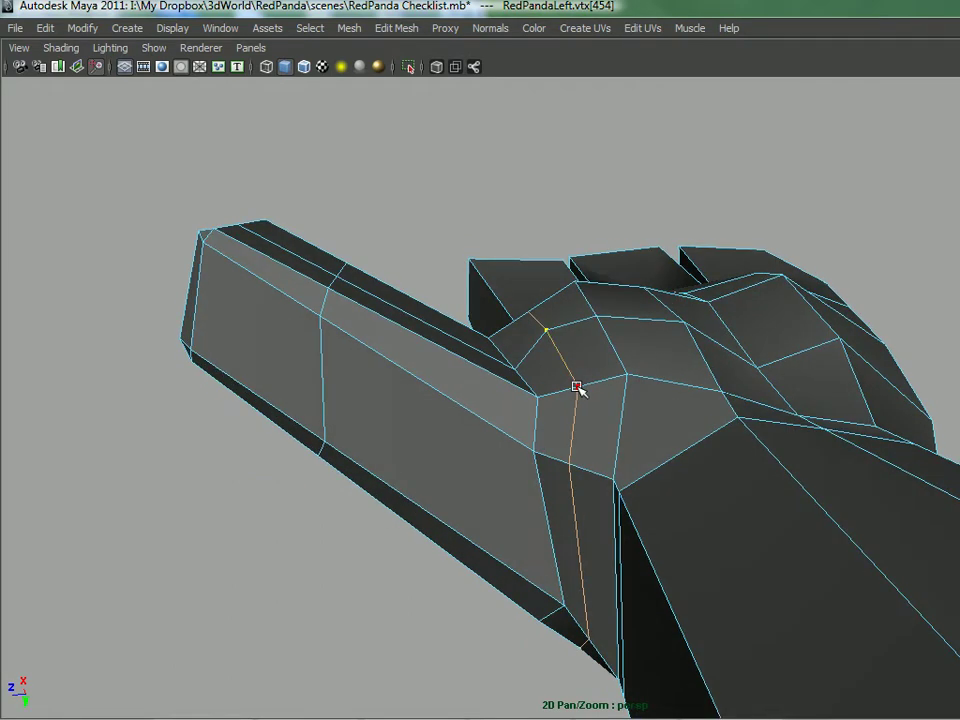
pyautogui.moveTo(544, 407)
pyautogui.keyDown('alt'); pyautogui.mouseDown()
pyautogui.moveTo(681, 429)
pyautogui.moveTo(504, 452)
pyautogui.moveTo(558, 410)
pyautogui.mouseUp(); pyautogui.keyUp('alt')
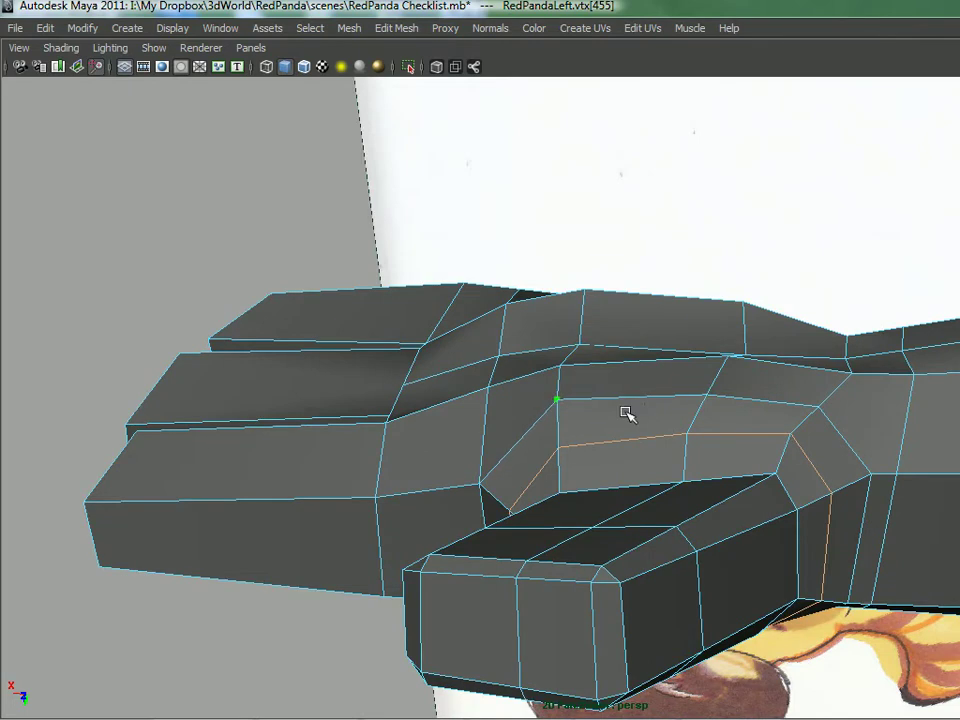
pyautogui.keyDown('alt'); pyautogui.moveTo(640, 408); pyautogui.dragTo(541, 415); pyautogui.keyUp('alt')
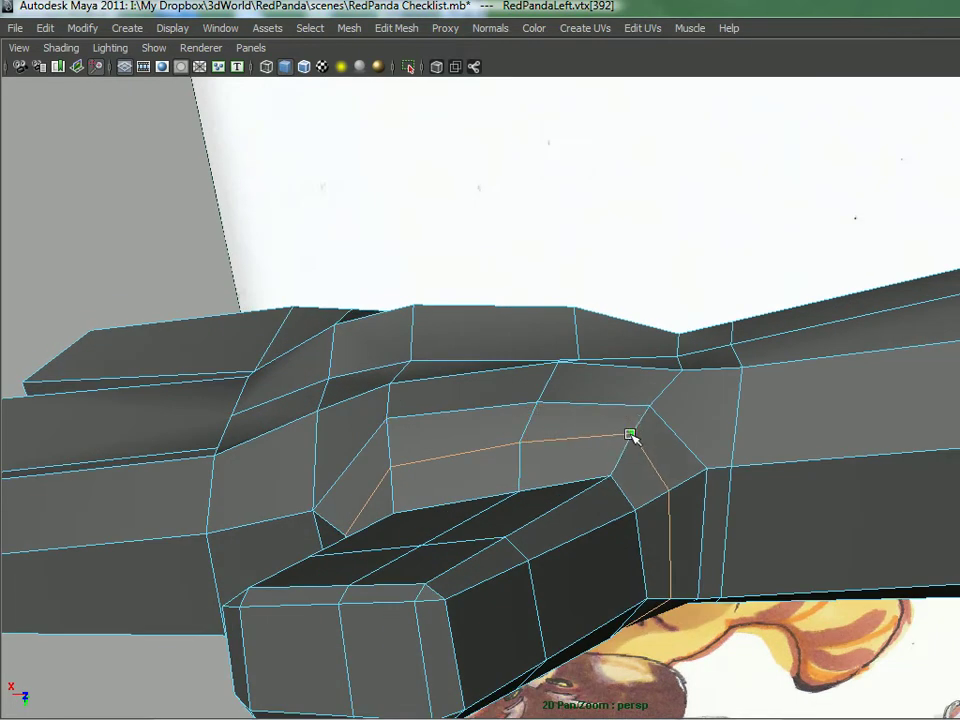
pyautogui.keyDown('alt'); pyautogui.moveTo(540, 402); pyautogui.dragTo(650, 492); pyautogui.keyUp('alt')
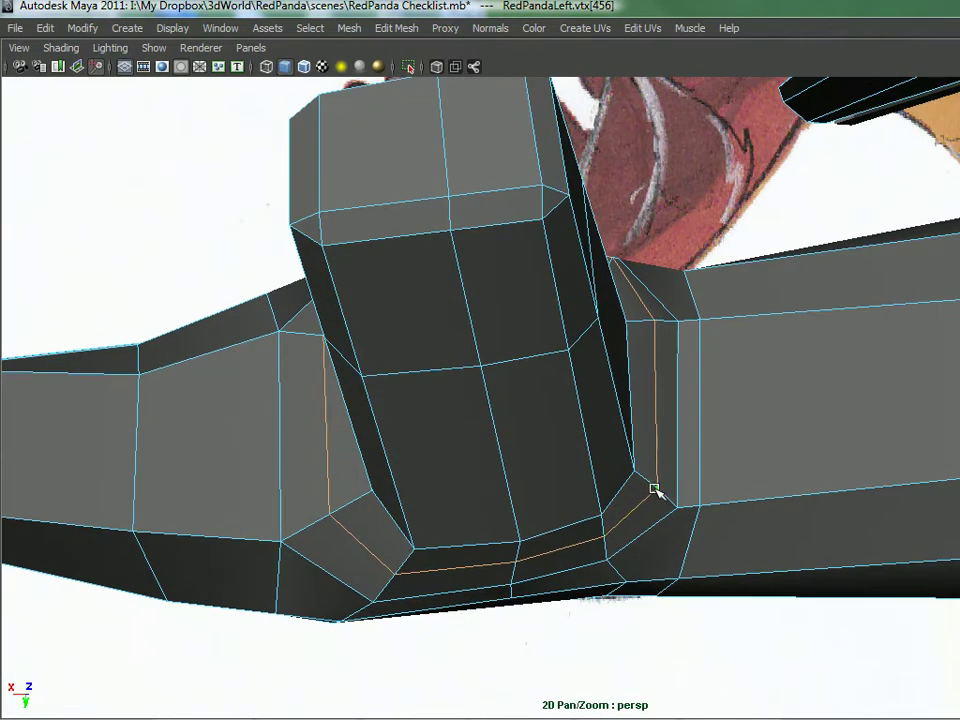
# - Adjust the thumb-base loop's vertices on the side facing the fingers
pyautogui.keyDown('alt'); pyautogui.moveTo(484, 478); pyautogui.dragTo(516, 625); pyautogui.keyUp('alt')
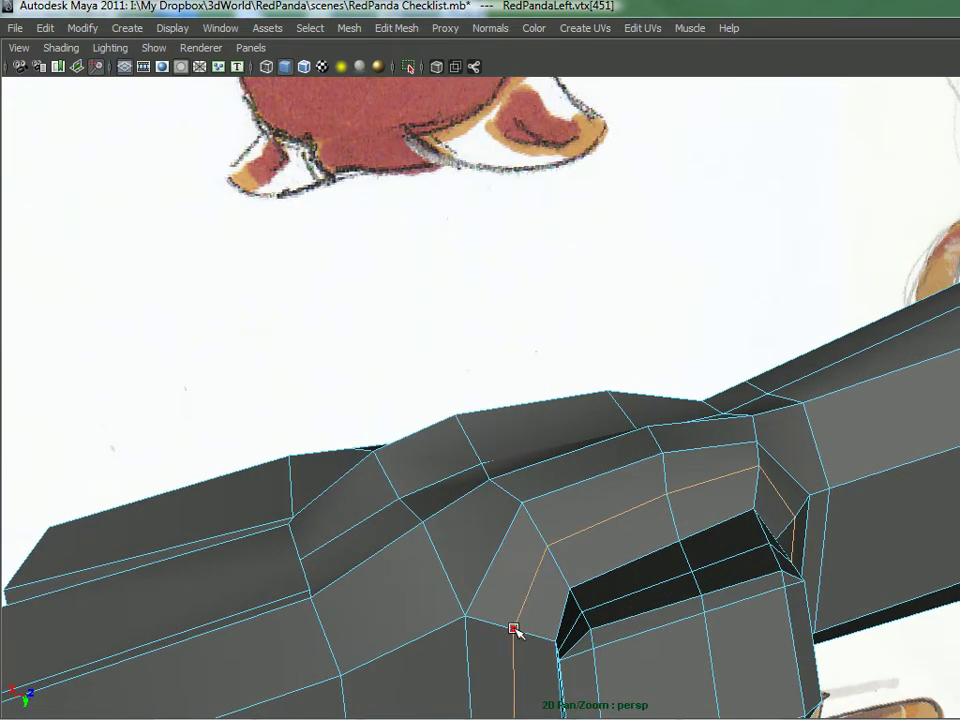
pyautogui.click(502, 634)
pyautogui.keyDown('alt'); pyautogui.moveTo(461, 643); pyautogui.dragTo(503, 533); pyautogui.keyUp('alt')
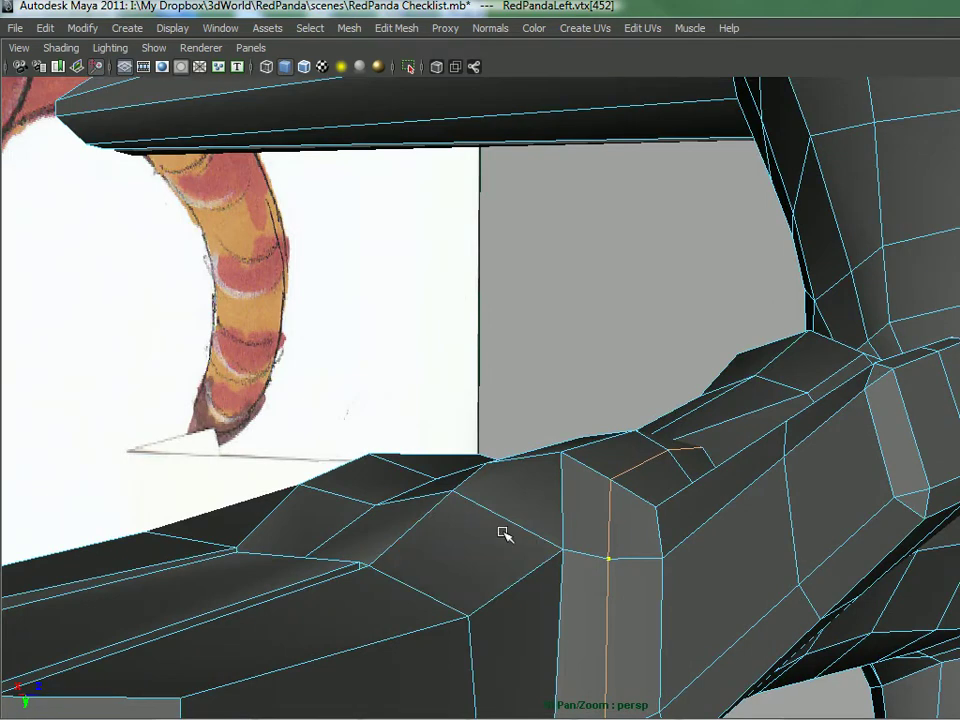
pyautogui.click(616, 478)
pyautogui.scroll(-3, 600, 488)
# - Adjust the middle vertex of the thumb-base loop on the palm to shape the thumb's muscle
pyautogui.keyDown('alt'); pyautogui.moveTo(602, 489); pyautogui.dragTo(477, 580); pyautogui.keyUp('alt')
pyautogui.scroll(3, 477, 578)
pyautogui.keyDown('alt'); pyautogui.moveTo(463, 518); pyautogui.dragTo(450, 522); pyautogui.keyUp('alt')
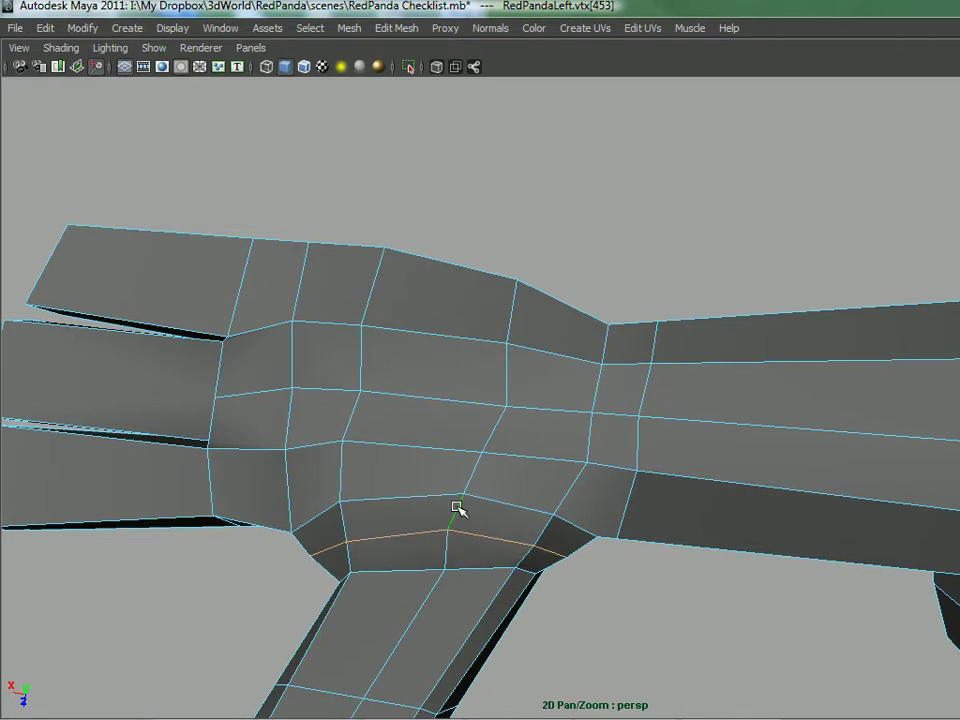
pyautogui.keyDown('shift'); pyautogui.click(347, 521); pyautogui.keyUp('shift')
pyautogui.keyDown('alt'); pyautogui.moveTo(347, 521); pyautogui.dragTo(268, 440); pyautogui.keyUp('alt')
pyautogui.keyDown('alt'); pyautogui.moveTo(351, 422); pyautogui.dragTo(298, 437); pyautogui.keyUp('alt')
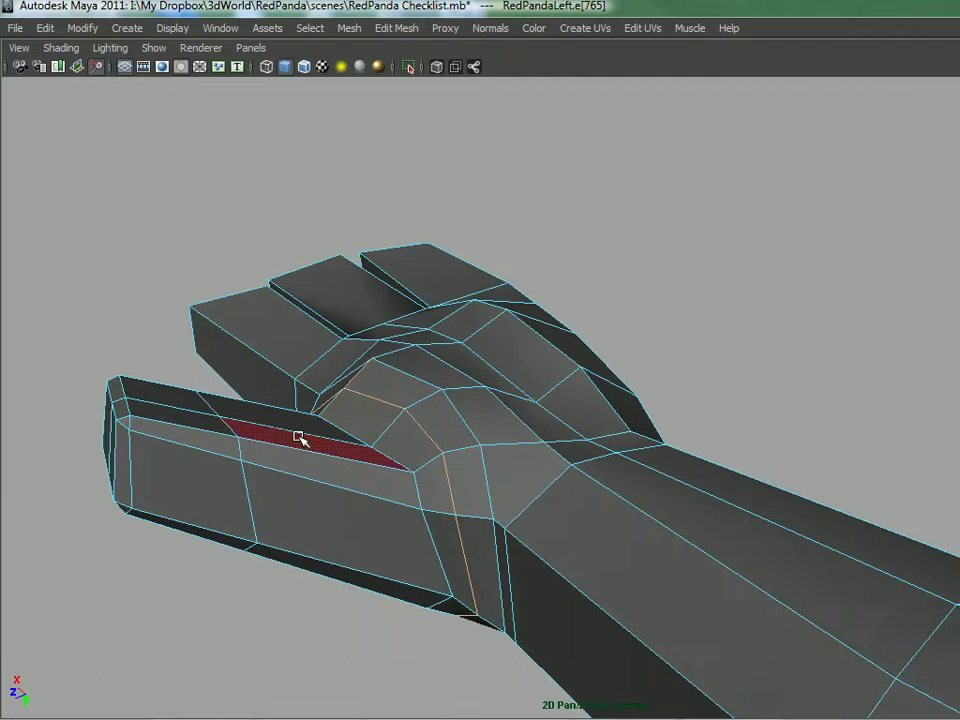
pyautogui.keyDown('shift'); pyautogui.click(335, 385); pyautogui.keyUp('shift')
pyautogui.keyDown('alt'); pyautogui.moveTo(335, 385); pyautogui.dragTo(344, 379); pyautogui.keyUp('alt')
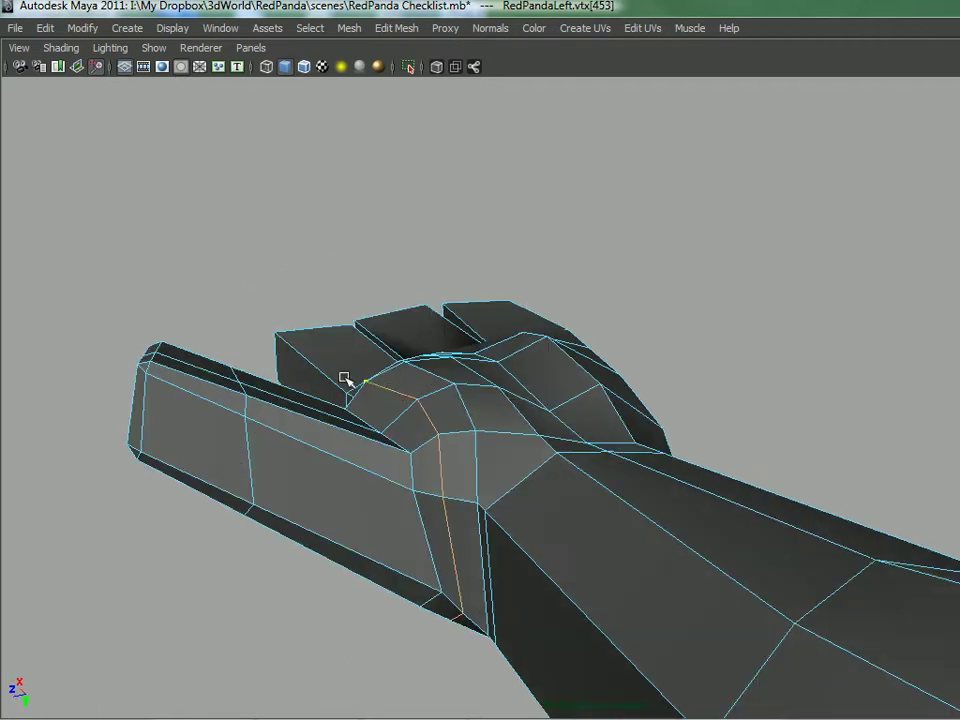
# - Adjust the loop vertex nearest the wrist and the adjoining corner vertex where the thumb side meets the forearm
pyautogui.keyDown('shift'); pyautogui.click(403, 396); pyautogui.keyUp('shift')
pyautogui.keyDown('alt'); pyautogui.moveTo(403, 396); pyautogui.dragTo(577, 467); pyautogui.keyUp('alt')
pyautogui.keyDown('shift'); pyautogui.click(410, 436); pyautogui.keyUp('shift')
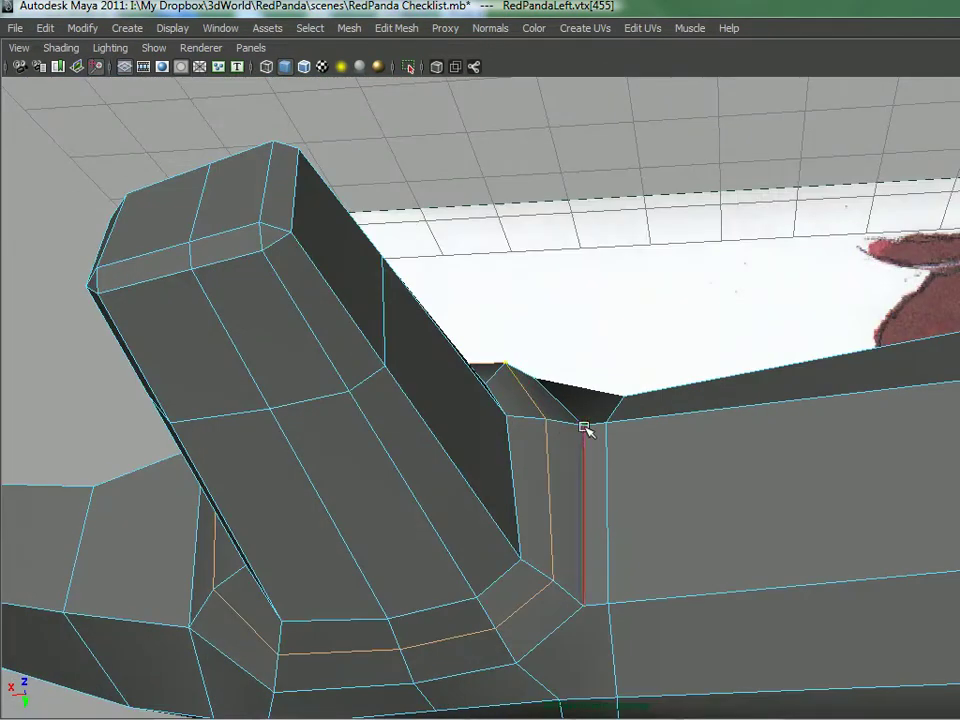
pyautogui.keyDown('shift'); pyautogui.click(585, 427); pyautogui.keyUp('shift')
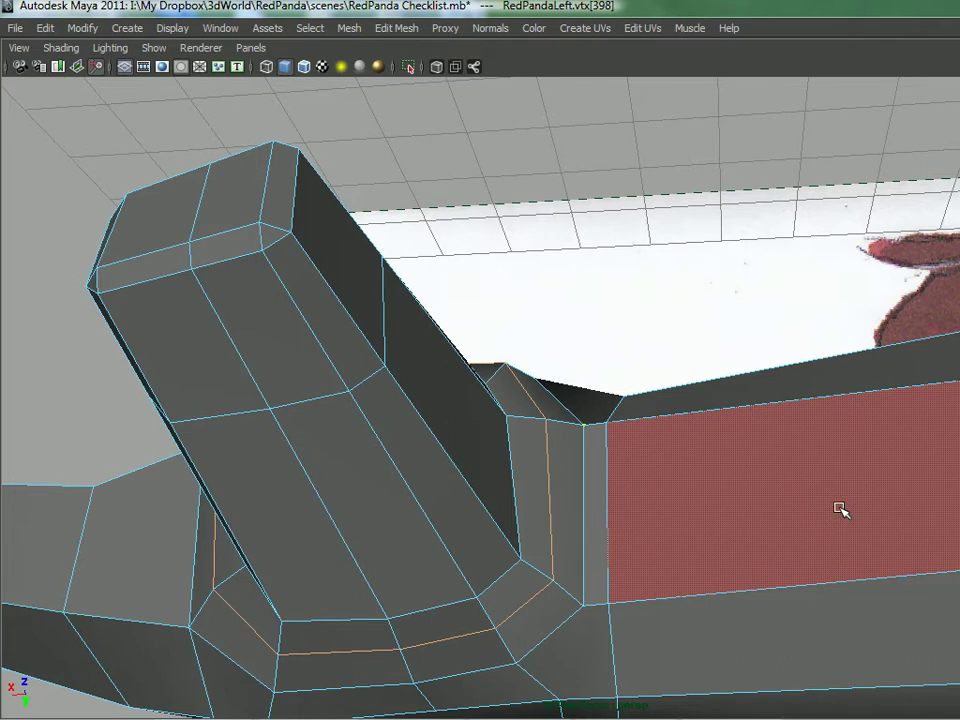
pyautogui.keyDown('alt'); pyautogui.moveTo(572, 199); pyautogui.dragTo(547, 384); pyautogui.keyUp('alt')
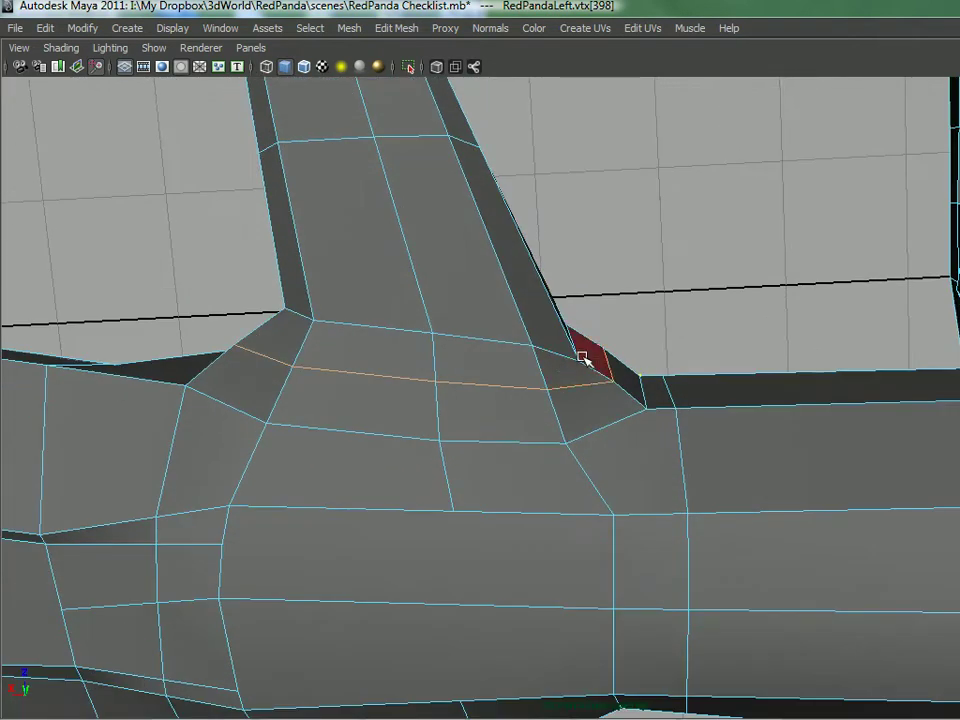
# - Reposition the vertices at the crease where the thumb meets the palm to round its base
pyautogui.keyDown('alt'); pyautogui.moveTo(530, 343); pyautogui.dragTo(664, 419); pyautogui.keyUp('alt')
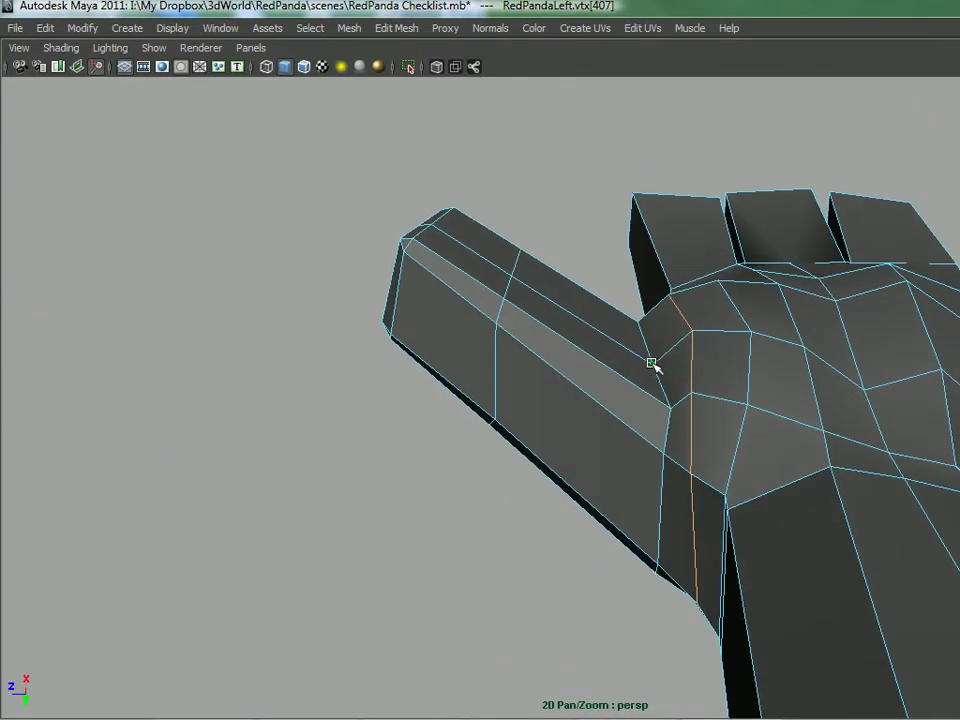
pyautogui.keyDown('alt'); pyautogui.moveTo(651, 391); pyautogui.dragTo(611, 435); pyautogui.keyUp('alt')
pyautogui.keyDown('shift'); pyautogui.click(640, 414); pyautogui.keyUp('shift')
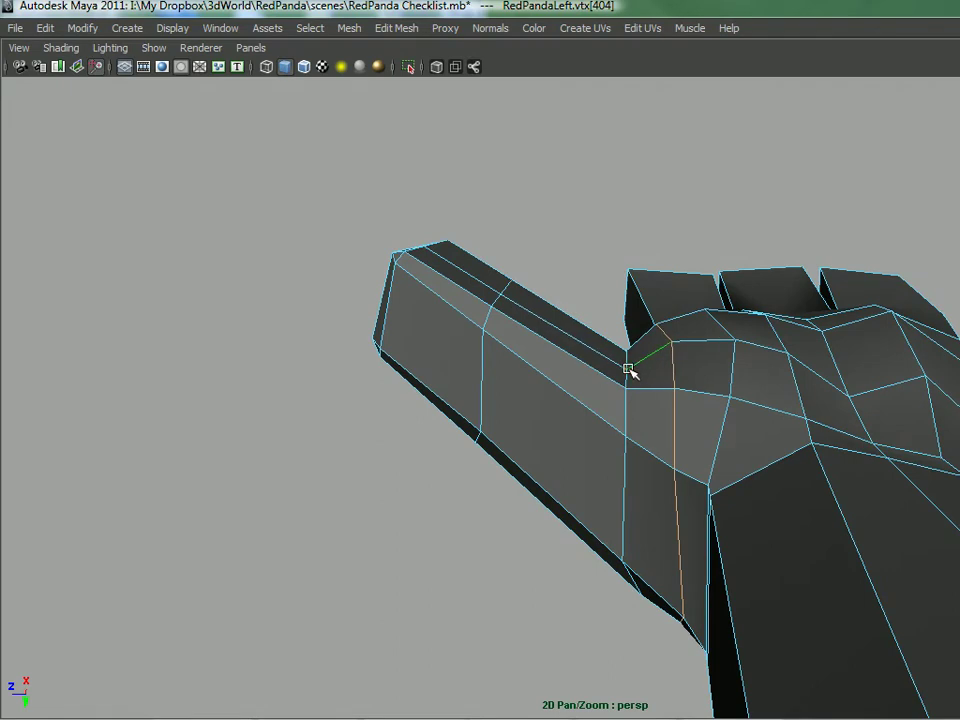
pyautogui.keyDown('alt'); pyautogui.moveTo(624, 369); pyautogui.dragTo(604, 411); pyautogui.keyUp('alt')
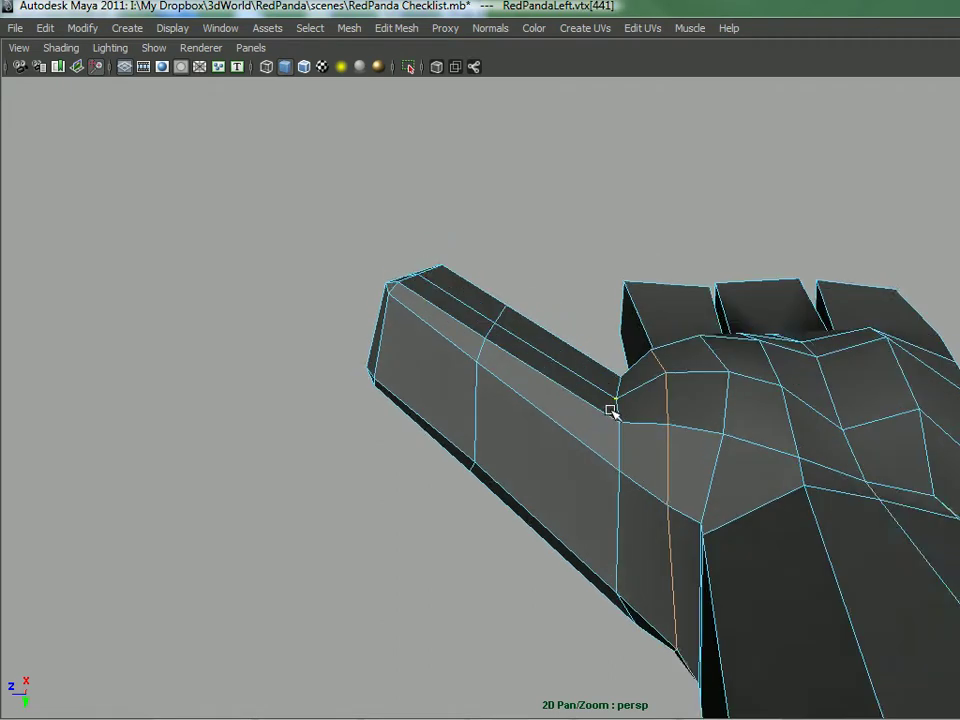
pyautogui.keyDown('alt'); pyautogui.moveTo(667, 459); pyautogui.dragTo(686, 358); pyautogui.keyUp('alt')
# - Split the polygons around the wrist to add an edge ring between the hand and the existing forearm loop
pyautogui.moveTo(763, 288); pyautogui.dragTo(765, 293, button='right')
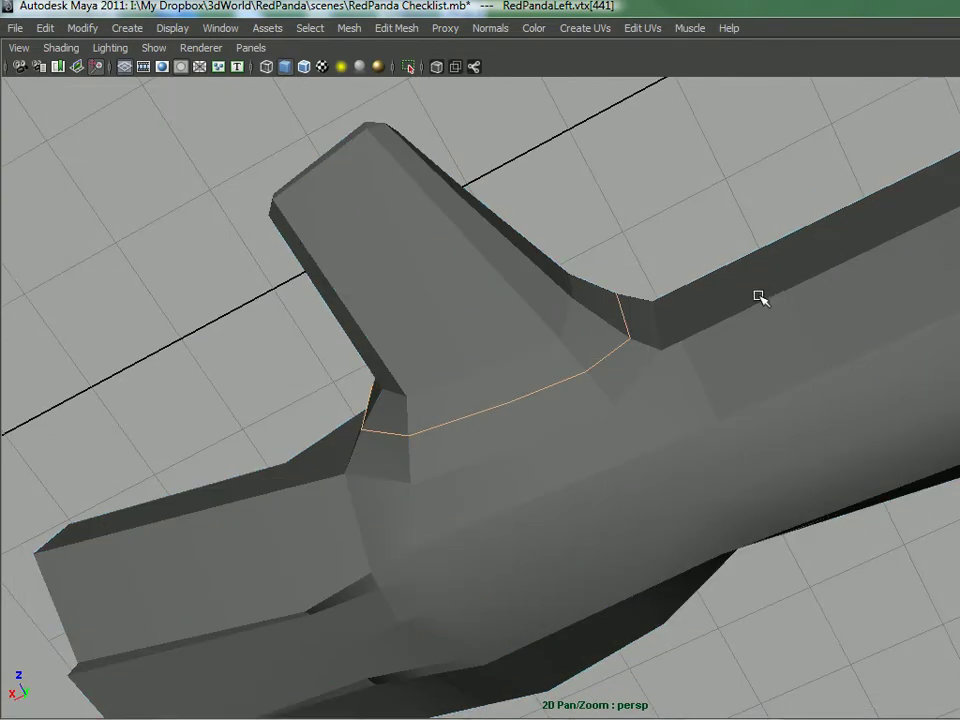
pyautogui.keyDown('shift'); pyautogui.rightClick(727, 305); pyautogui.keyUp('shift')
pyautogui.click(640, 306)
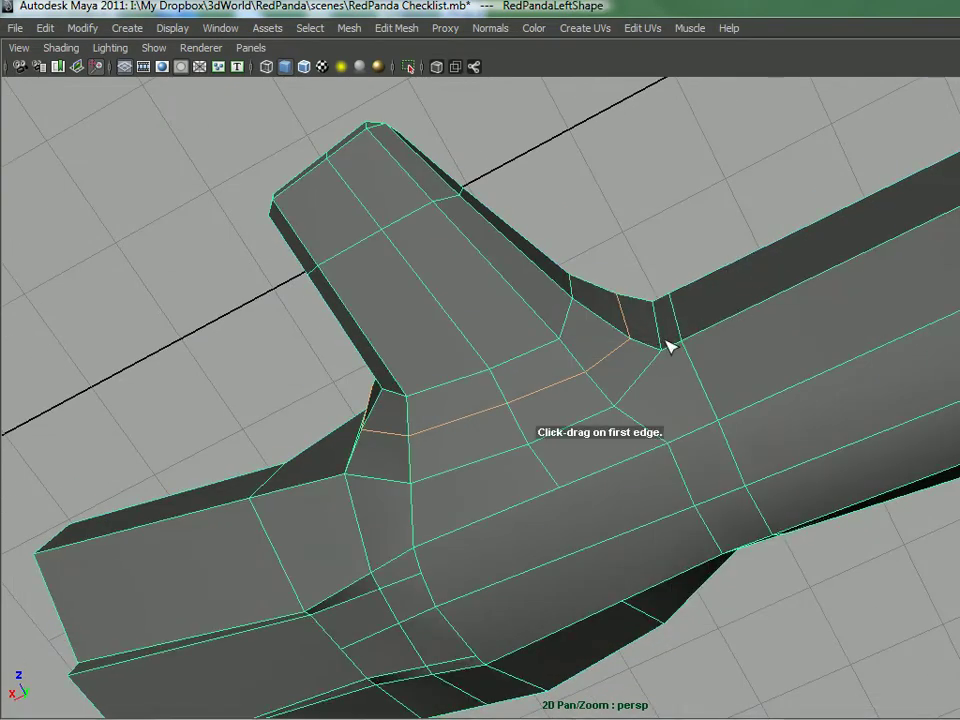
pyautogui.click(662, 358)
pyautogui.keyDown('alt'); pyautogui.moveTo(662, 358); pyautogui.dragTo(698, 387); pyautogui.keyUp('alt')
pyautogui.keyDown('alt'); pyautogui.moveTo(735, 432); pyautogui.dragTo(706, 270); pyautogui.keyUp('alt')
pyautogui.keyDown('alt'); pyautogui.moveTo(716, 318); pyautogui.dragTo(657, 487); pyautogui.keyUp('alt')
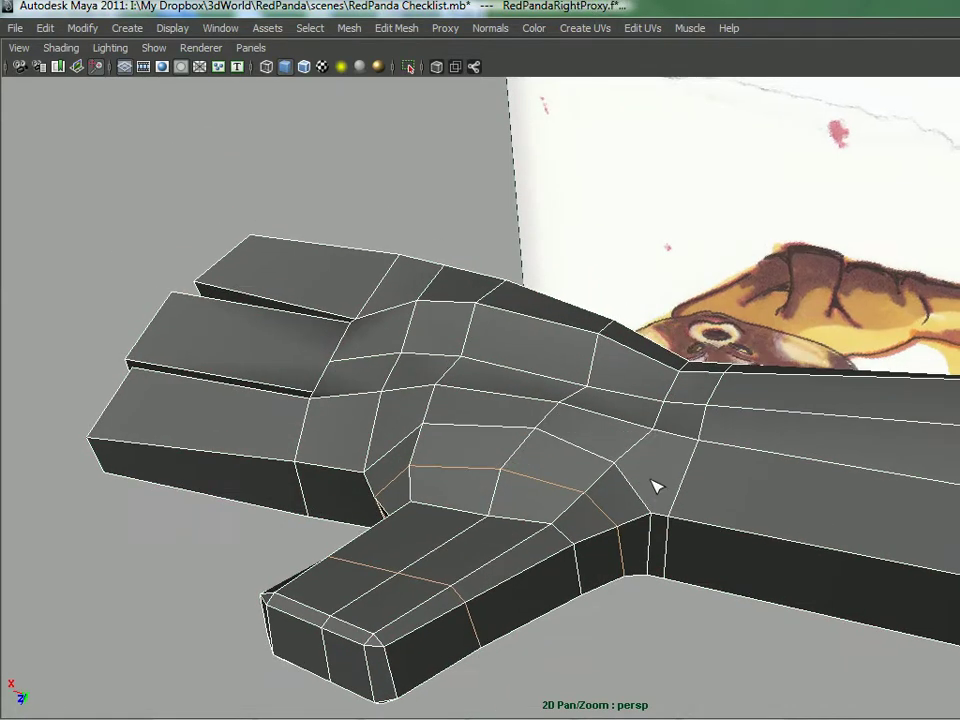
pyautogui.moveTo(701, 380)
pyautogui.keyDown('alt'); pyautogui.mouseDown()
pyautogui.moveTo(699, 396)
pyautogui.moveTo(716, 318)
pyautogui.moveTo(703, 334)
pyautogui.moveTo(729, 306)
pyautogui.moveTo(664, 377)
pyautogui.moveTo(703, 385)
pyautogui.mouseUp(); pyautogui.keyUp('alt')
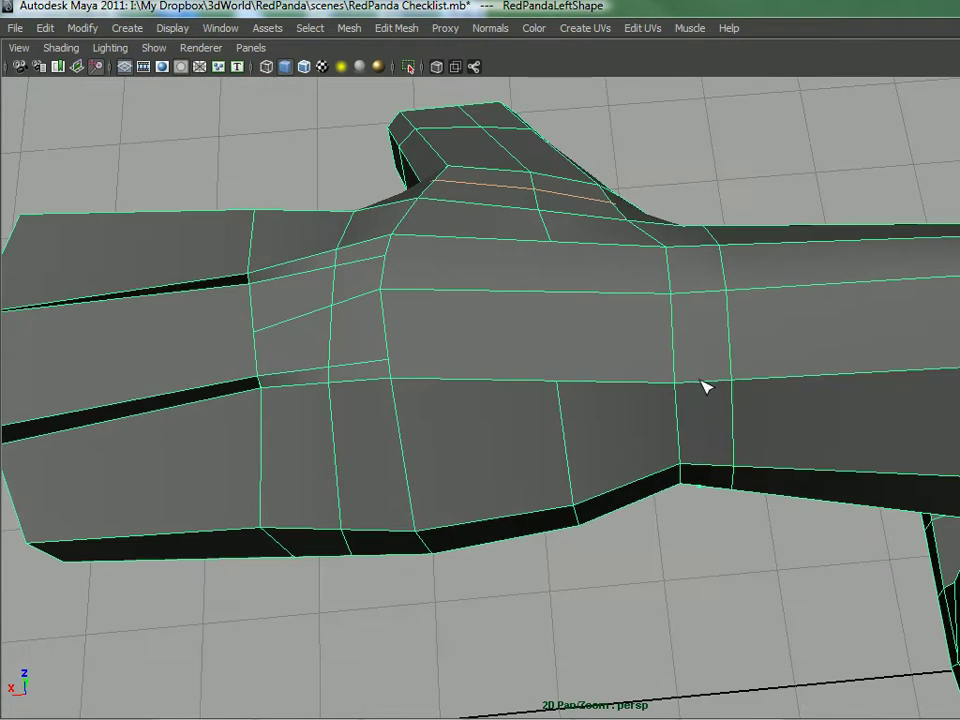
pyautogui.keyDown('alt'); pyautogui.moveTo(700, 298); pyautogui.dragTo(686, 302); pyautogui.keyUp('alt')
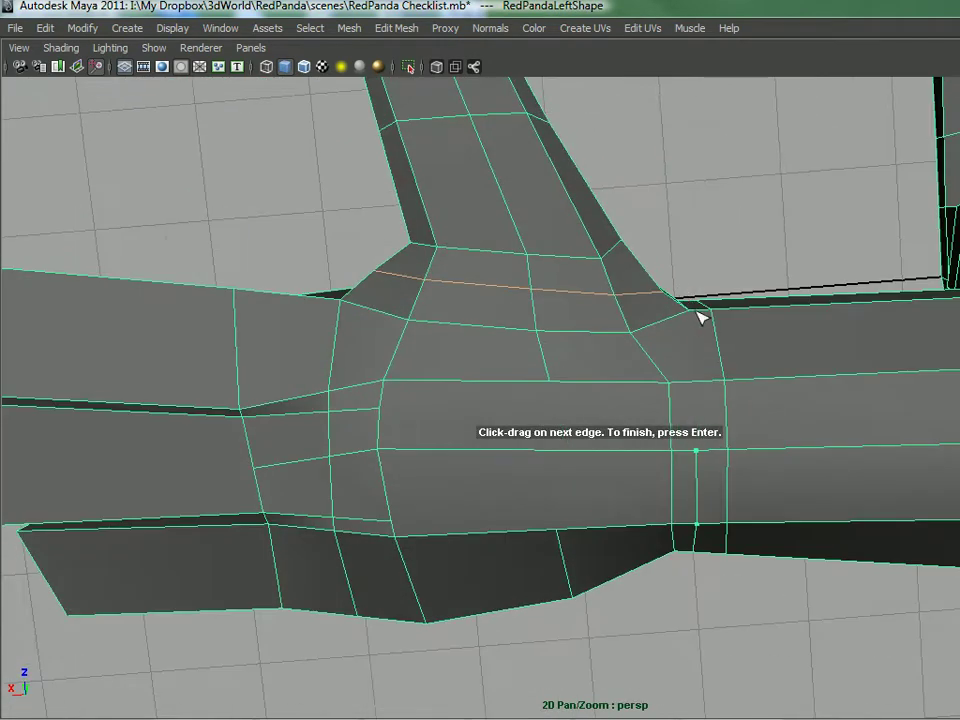
pyautogui.press('Return')
pyautogui.keyDown('alt'); pyautogui.moveTo(667, 353); pyautogui.dragTo(637, 430); pyautogui.keyUp('alt')
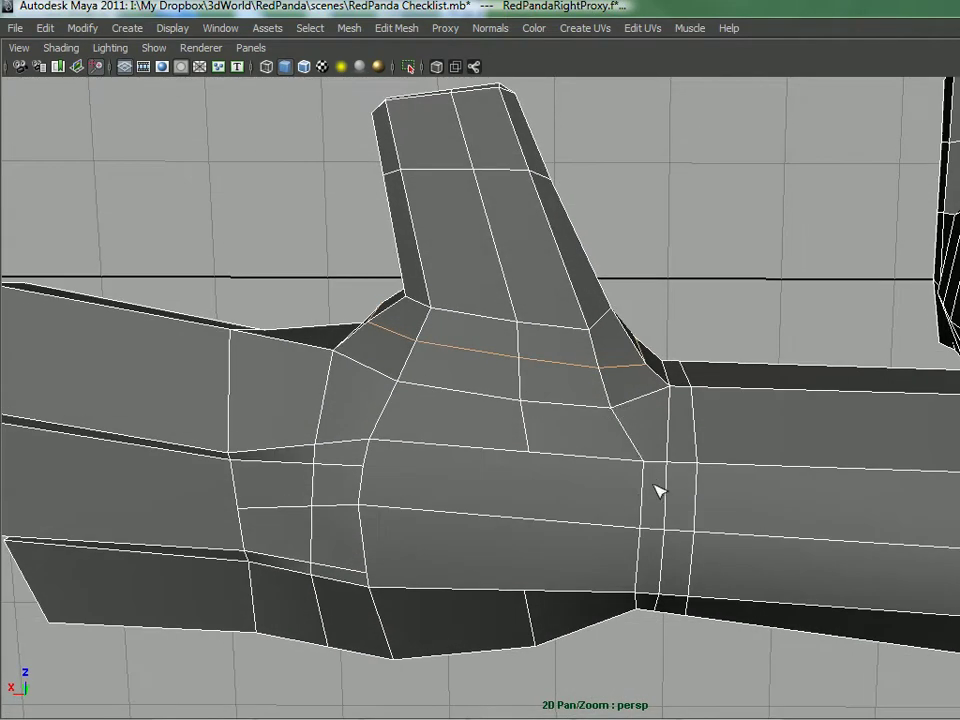
# - Examine the edge flow around the wrist from the palm, side and back of the hand
pyautogui.moveTo(657, 360); pyautogui.dragTo(662, 470, button='right')
pyautogui.moveTo(716, 385); pyautogui.dragTo(718, 386, button='right')
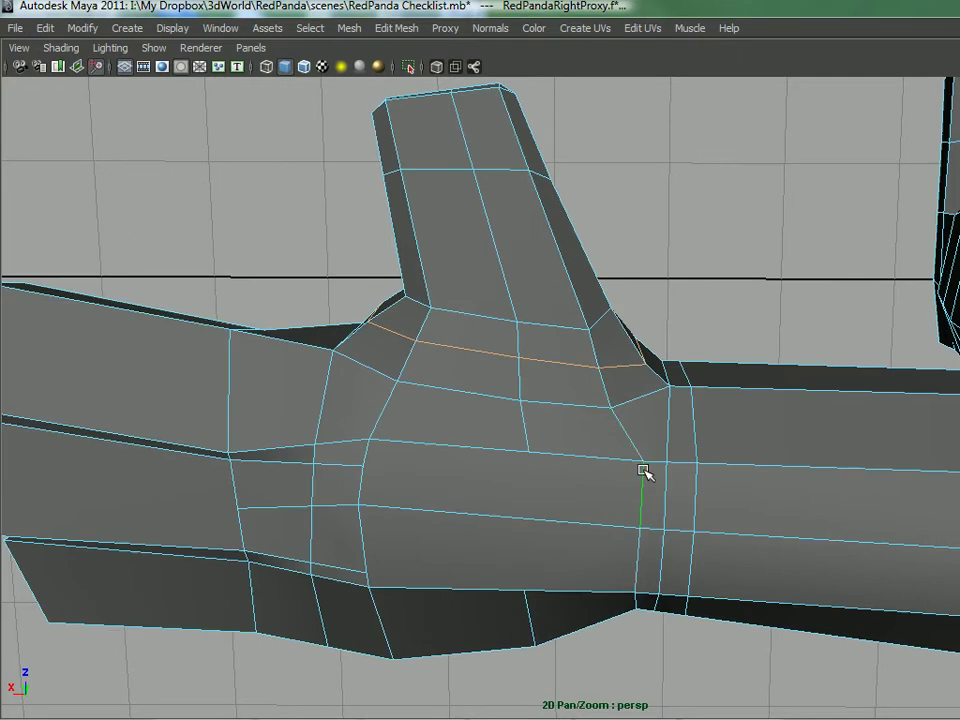
pyautogui.click(627, 468)
pyautogui.keyDown('alt'); pyautogui.moveTo(627, 468); pyautogui.dragTo(640, 373); pyautogui.keyUp('alt')
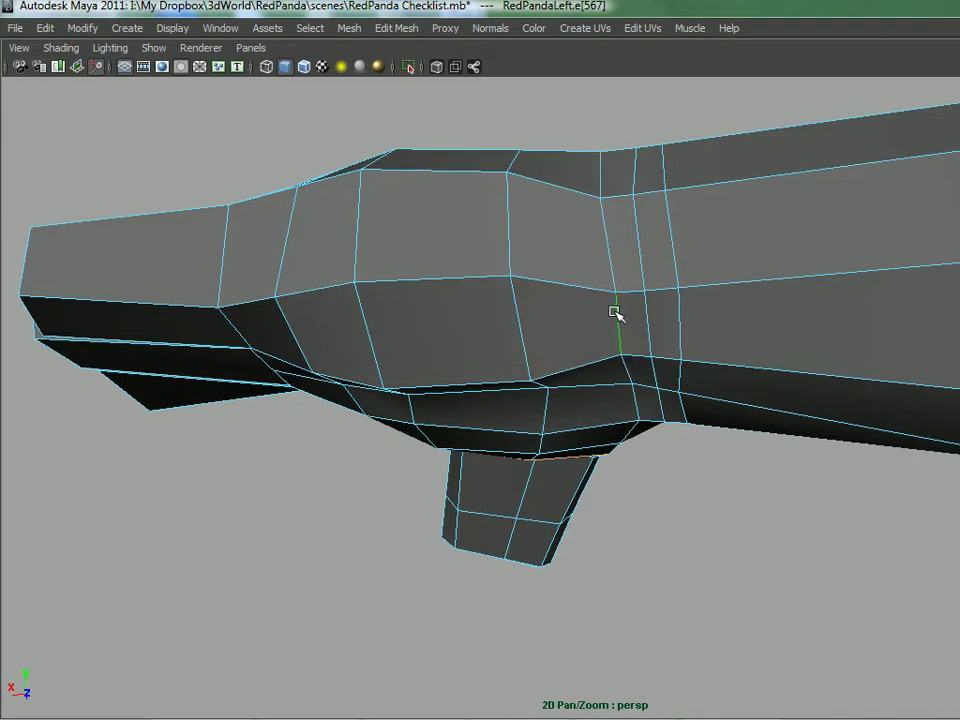
pyautogui.click(614, 312)
pyautogui.keyDown('alt'); pyautogui.moveTo(614, 312); pyautogui.dragTo(621, 208); pyautogui.keyUp('alt')
pyautogui.keyDown('alt'); pyautogui.moveTo(621, 208); pyautogui.dragTo(615, 276, button='middle'); pyautogui.keyUp('alt')
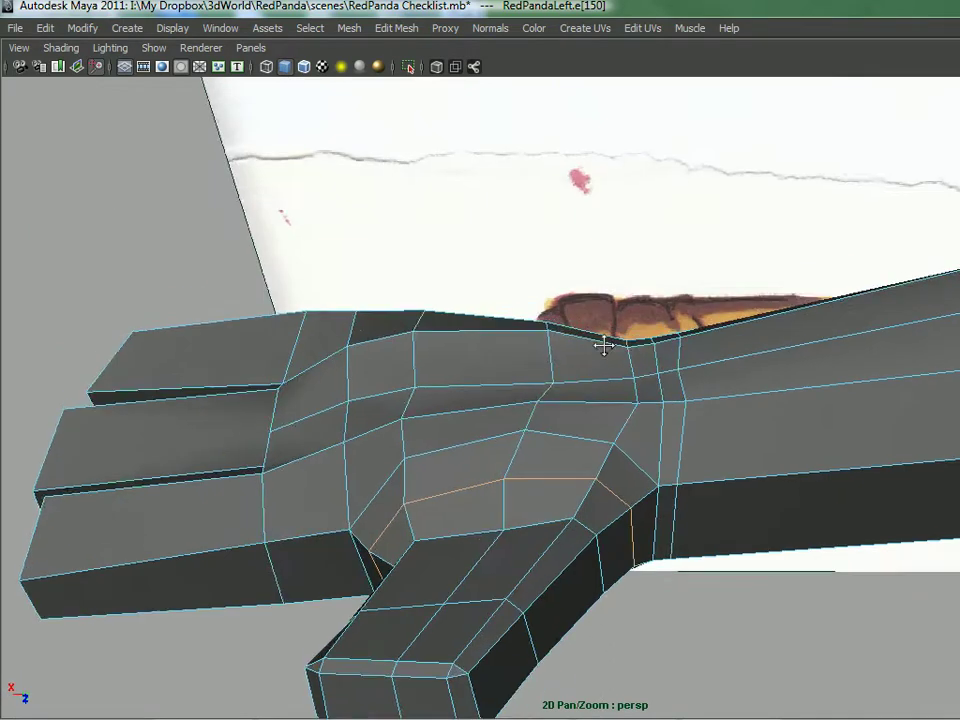
pyautogui.keyDown('alt'); pyautogui.moveTo(604, 346); pyautogui.dragTo(680, 396, button='middle'); pyautogui.keyUp('alt')
pyautogui.keyDown('alt'); pyautogui.moveTo(680, 396); pyautogui.dragTo(699, 465, button='right'); pyautogui.keyUp('alt')
pyautogui.keyDown('alt'); pyautogui.moveTo(699, 465); pyautogui.dragTo(487, 471); pyautogui.keyUp('alt')
pyautogui.keyDown('alt'); pyautogui.moveTo(648, 338); pyautogui.dragTo(604, 414); pyautogui.keyUp('alt')
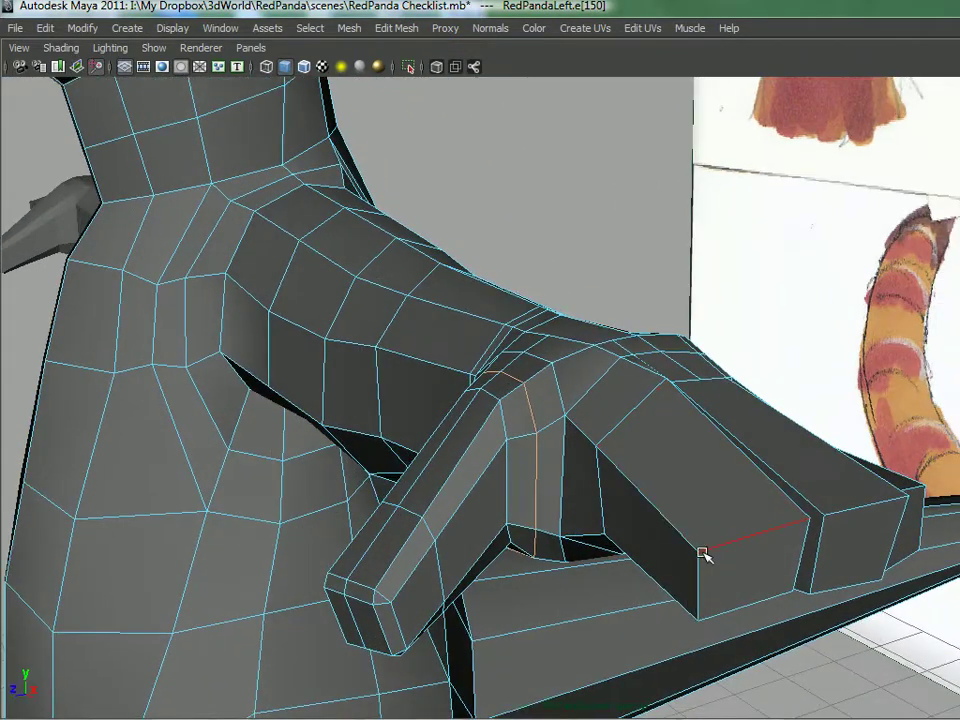
# - Examine the finger ends and the edge loop around the thumb's base
pyautogui.keyDown('alt'); pyautogui.moveTo(634, 398); pyautogui.dragTo(611, 444); pyautogui.keyUp('alt')
pyautogui.keyDown('alt'); pyautogui.moveTo(583, 483); pyautogui.dragTo(638, 341); pyautogui.keyUp('alt')
pyautogui.click(596, 364)
pyautogui.click(627, 340)
pyautogui.keyDown('alt'); pyautogui.moveTo(625, 342); pyautogui.dragTo(598, 382, button='right'); pyautogui.keyUp('alt')
pyautogui.keyDown('alt'); pyautogui.moveTo(598, 382); pyautogui.dragTo(645, 454); pyautogui.keyUp('alt')
pyautogui.keyDown('alt'); pyautogui.moveTo(505, 455); pyautogui.dragTo(628, 493); pyautogui.keyUp('alt')
pyautogui.keyDown('alt'); pyautogui.moveTo(568, 476); pyautogui.dragTo(577, 437); pyautogui.keyUp('alt')
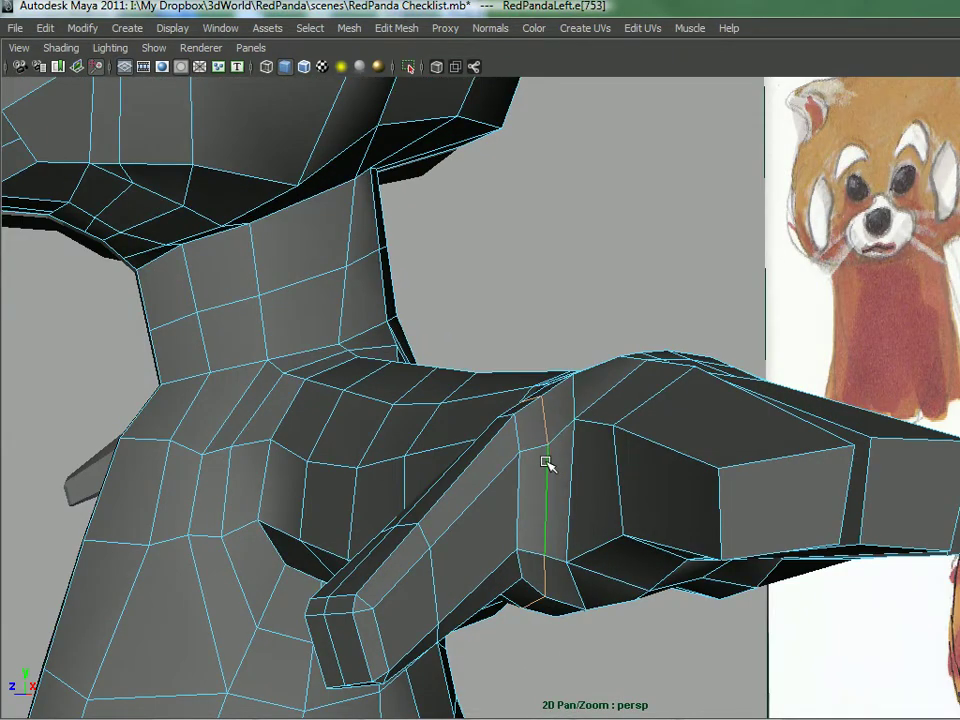
# - Select the two faces at the thumb's tip and grow the selection to cover the whole thumb up to its base loop
pyautogui.scroll(-2, 547, 459)
pyautogui.keyDown('alt'); pyautogui.moveTo(550, 459); pyautogui.dragTo(570, 369); pyautogui.keyUp('alt')
pyautogui.rightClick(591, 378)
pyautogui.click(593, 404)
pyautogui.click(606, 392)
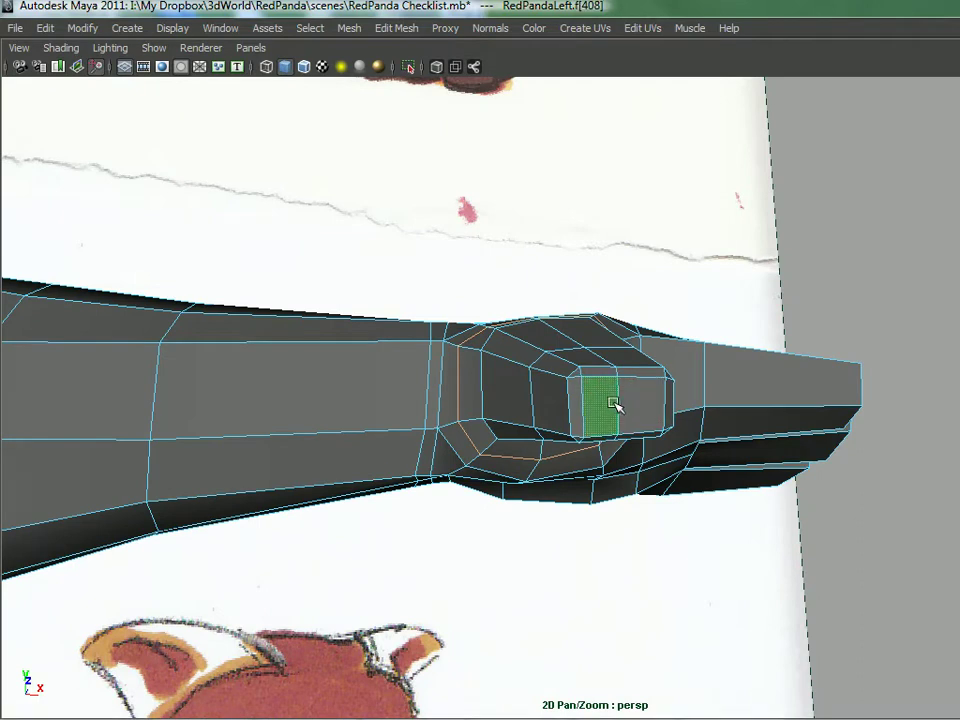
pyautogui.click(650, 398)
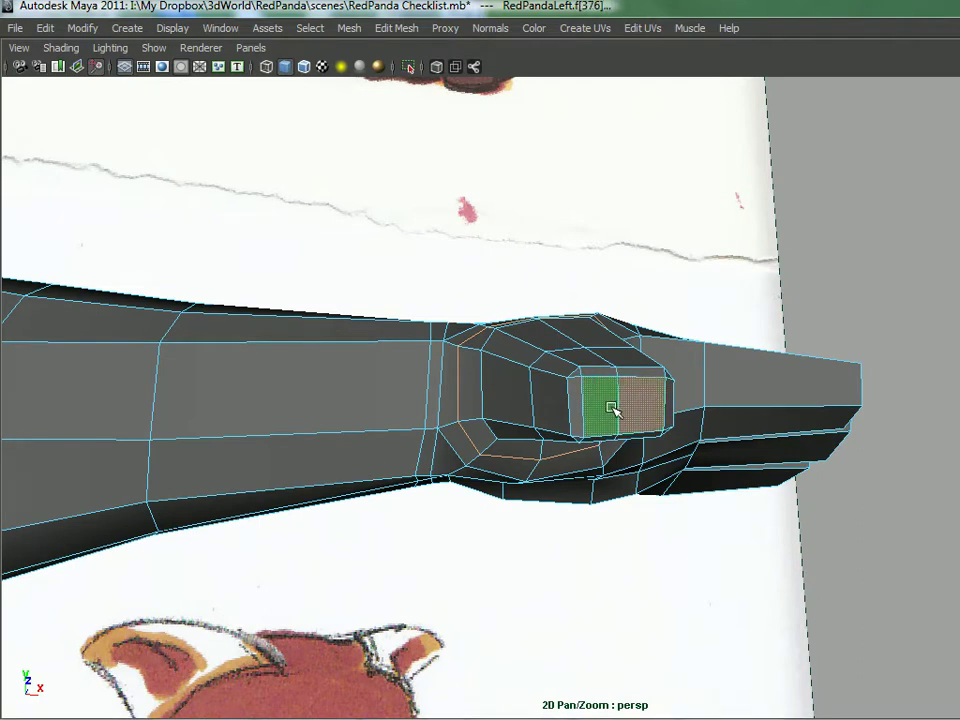
pyautogui.hotkey('shift', '.')
pyautogui.hotkey('shift', '.')
pyautogui.hotkey('shift', '.')
pyautogui.hotkey('shift', '.')
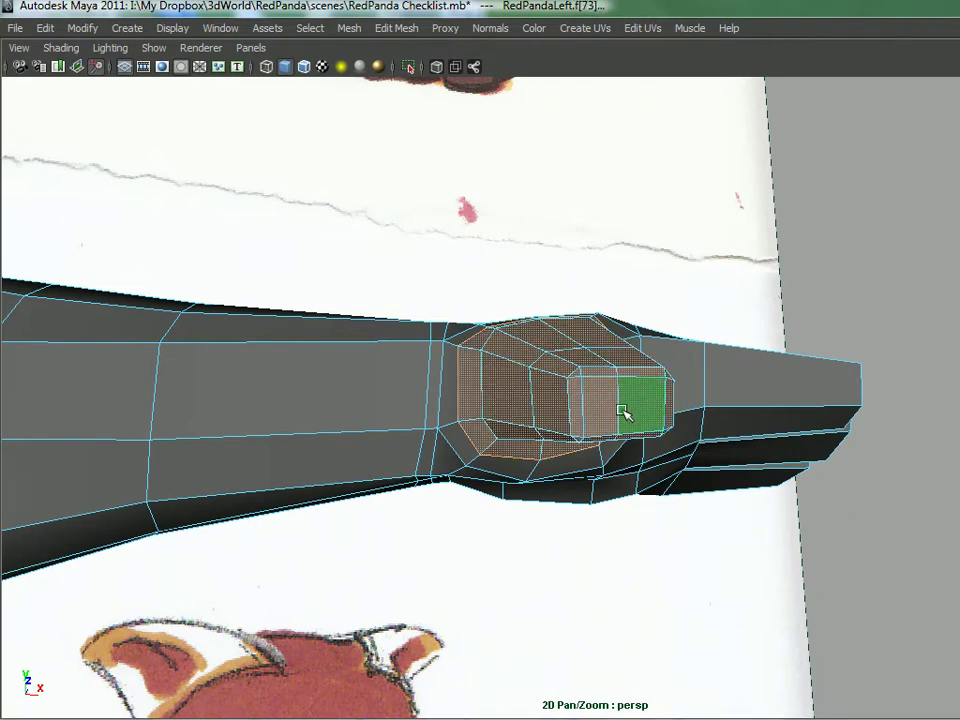
# - Extract the selected thumb faces from the hand as a separate piece
pyautogui.moveTo(631, 401)
pyautogui.keyDown('alt'); pyautogui.mouseDown()
pyautogui.moveTo(568, 306)
pyautogui.moveTo(525, 428)
pyautogui.moveTo(531, 407)
pyautogui.mouseUp(); pyautogui.keyUp('alt')
pyautogui.click(398, 29)
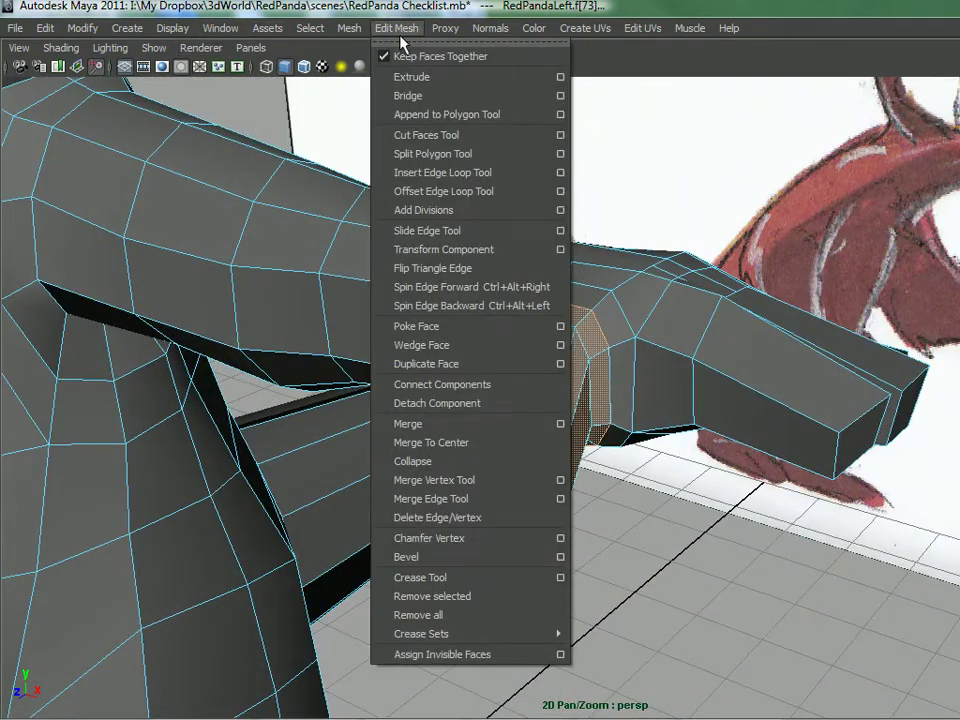
pyautogui.moveTo(349, 28)
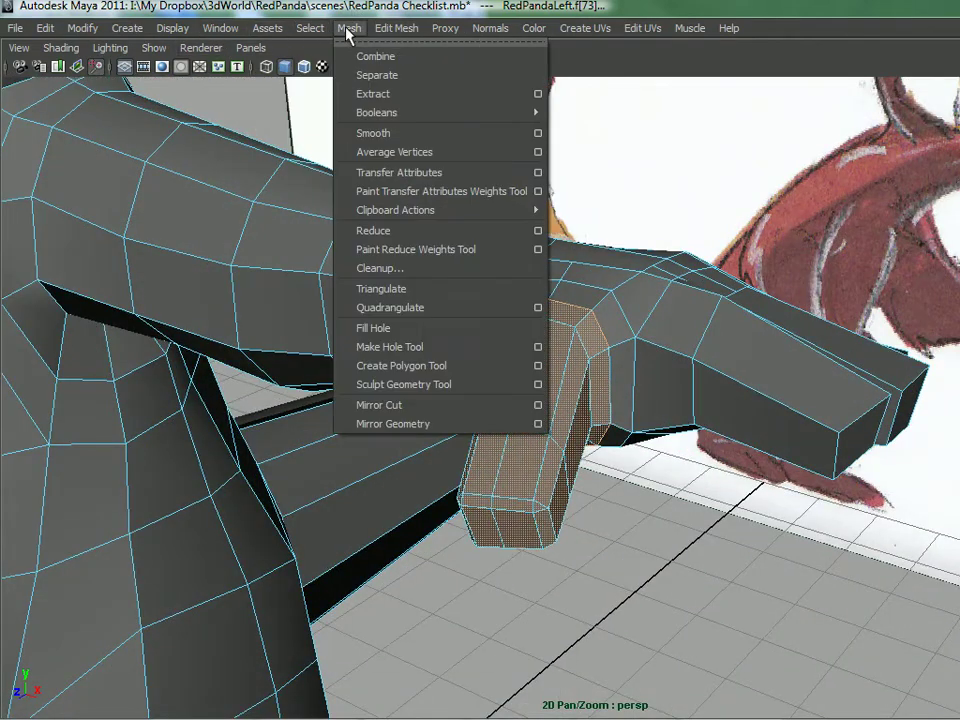
pyautogui.click(398, 94)
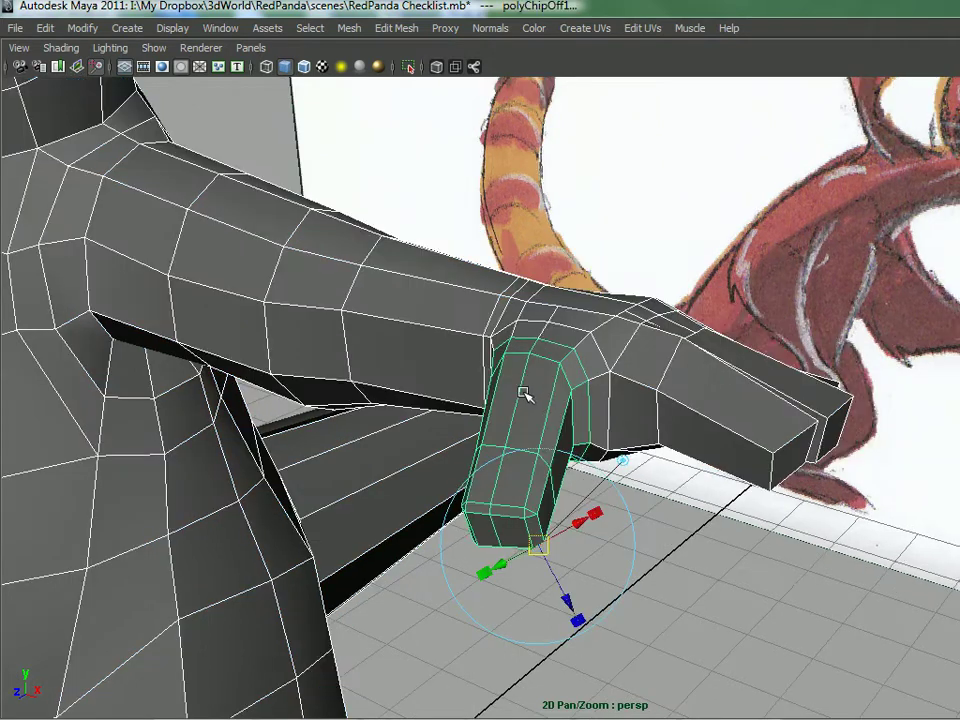
pyautogui.keyDown('alt'); pyautogui.moveTo(500, 388); pyautogui.dragTo(625, 562); pyautogui.keyUp('alt')
pyautogui.press('q')
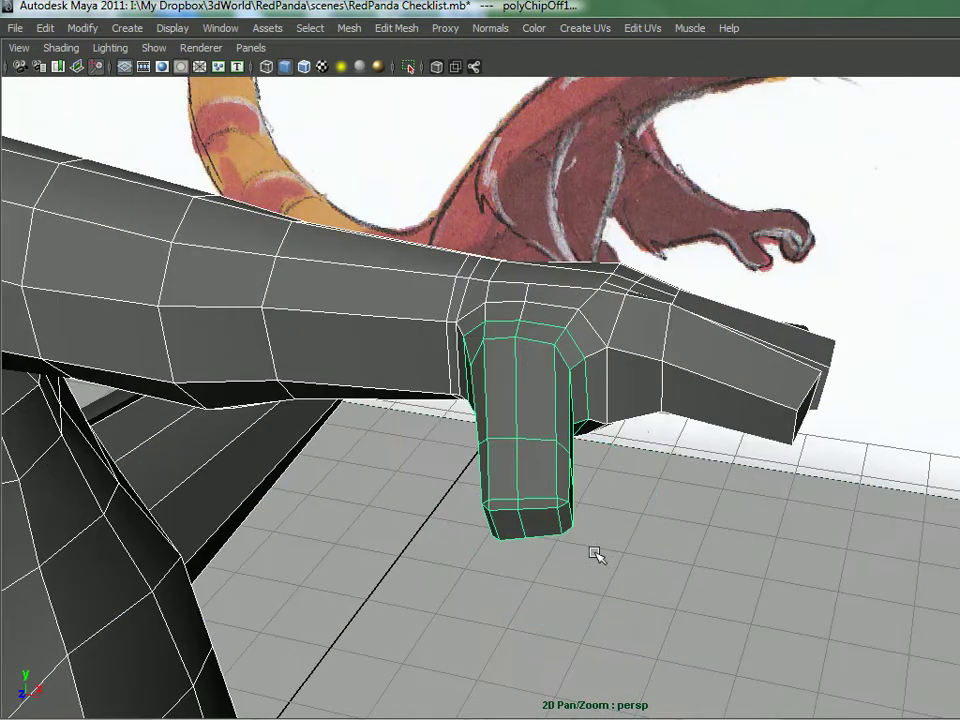
# - Reset the Move tool's settings, select the extracted thumb as an object and set the move axis to Object
pyautogui.moveTo(572, 415); pyautogui.dragTo(573, 419)
pyautogui.press('F8')
pyautogui.press('F8')
pyautogui.hotkey('ctrl', 'space')
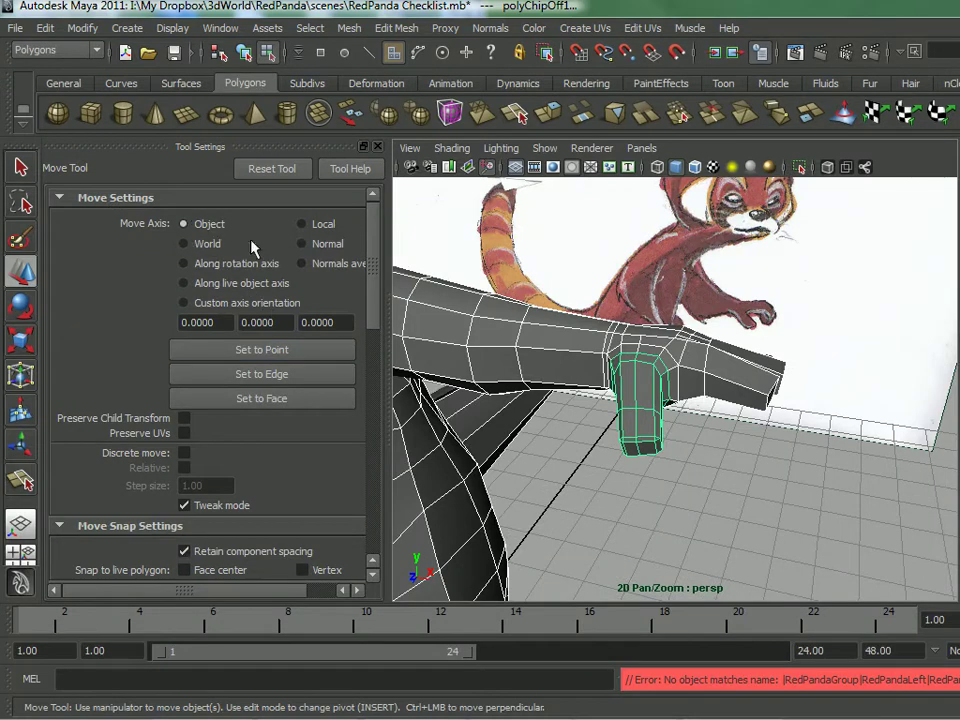
pyautogui.click(278, 171)
pyautogui.keyDown('alt'); pyautogui.moveTo(726, 363); pyautogui.dragTo(704, 394); pyautogui.keyUp('alt')
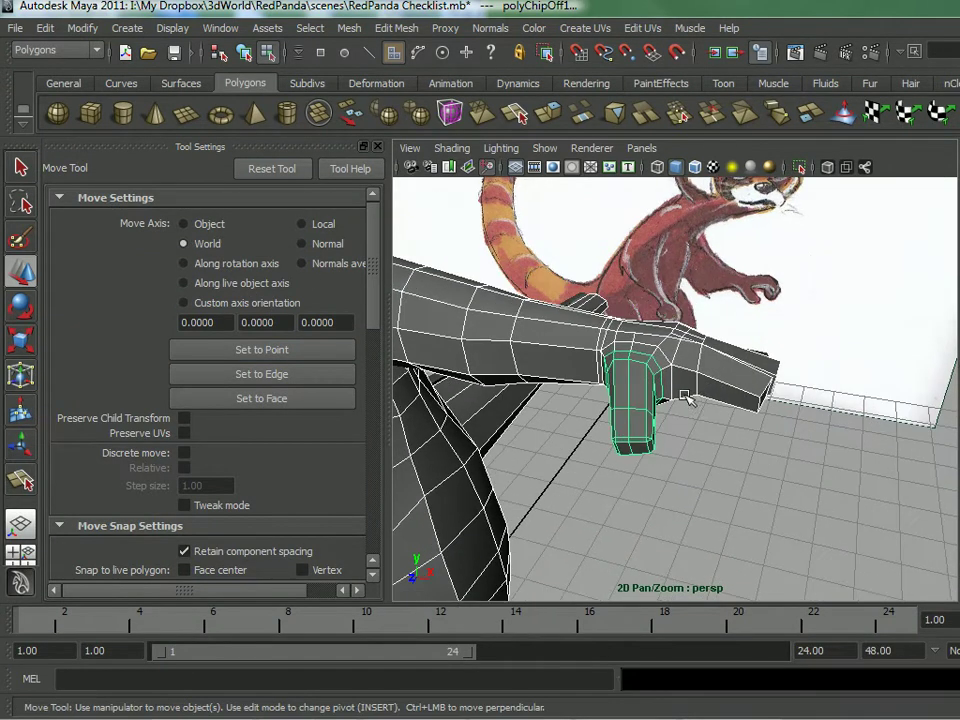
pyautogui.press('F10')
pyautogui.moveTo(647, 417); pyautogui.dragTo(728, 340, button='right')
pyautogui.click(626, 421)
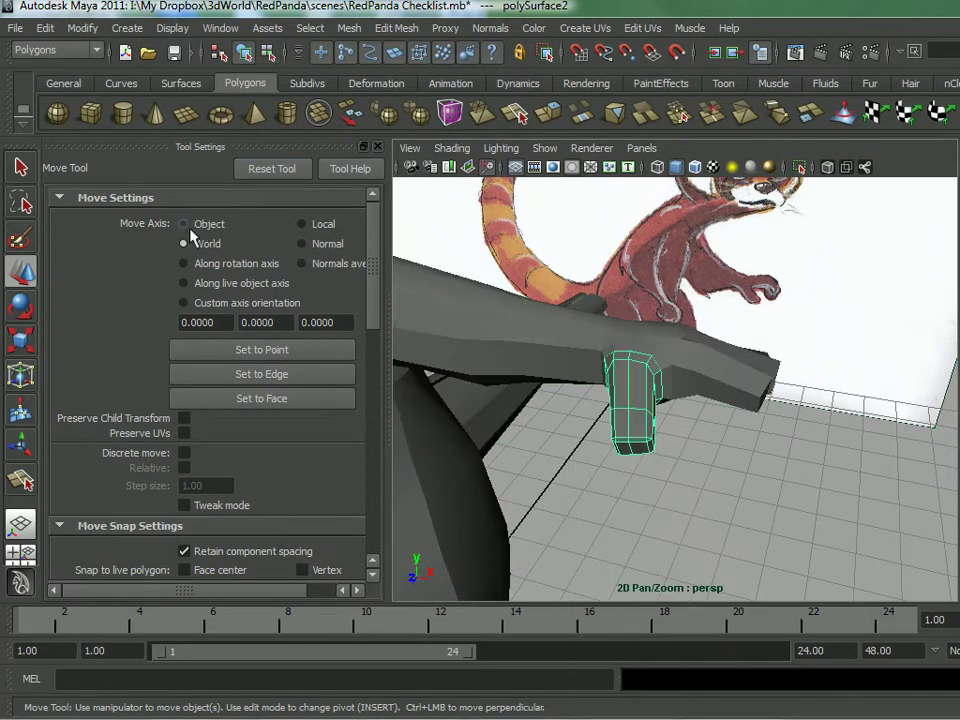
pyautogui.keyDown('alt'); pyautogui.moveTo(487, 269); pyautogui.dragTo(633, 412); pyautogui.keyUp('alt')
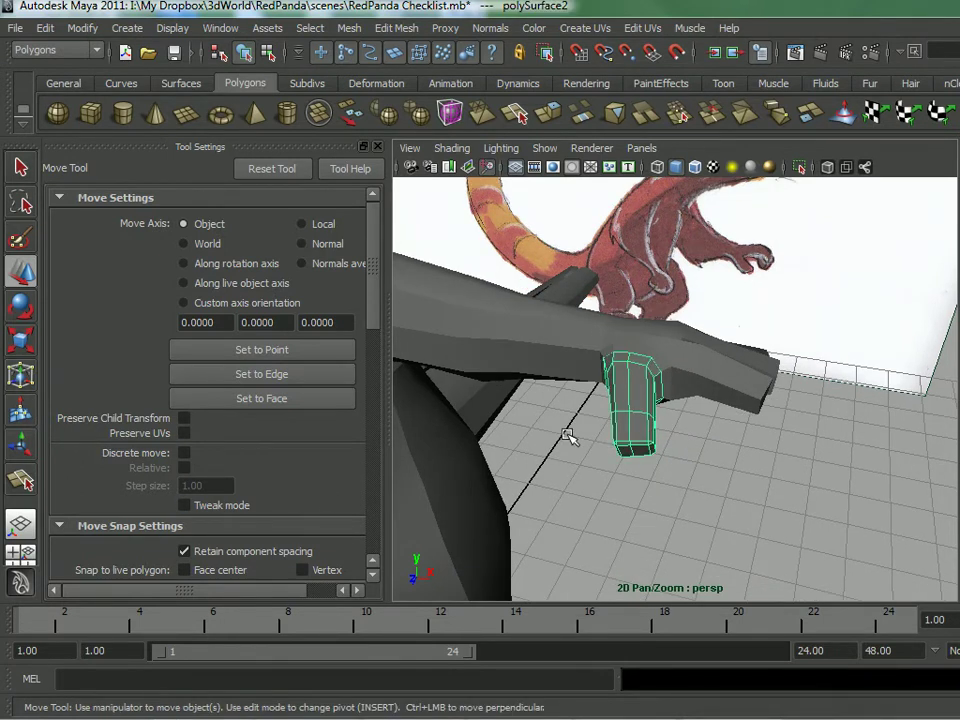
# - Center the pivot of the extracted thumb piece
pyautogui.keyDown('alt'); pyautogui.moveTo(509, 457); pyautogui.dragTo(690, 387, button='middle'); pyautogui.keyUp('alt')
pyautogui.scroll(-7, 690, 387)
pyautogui.scroll(4, 690, 387)
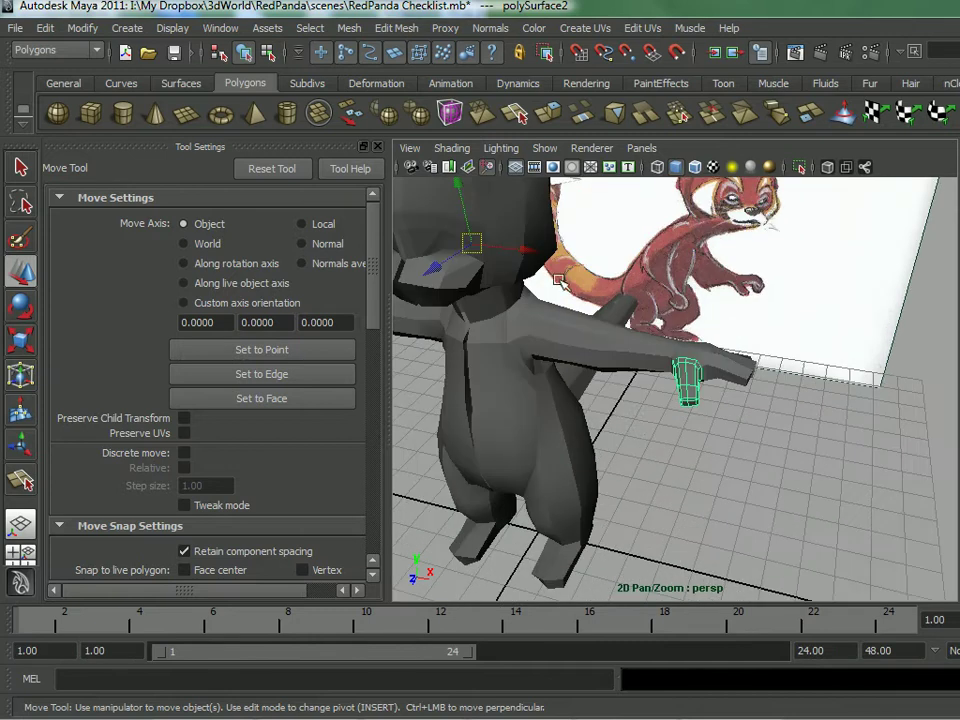
pyautogui.click(80, 28)
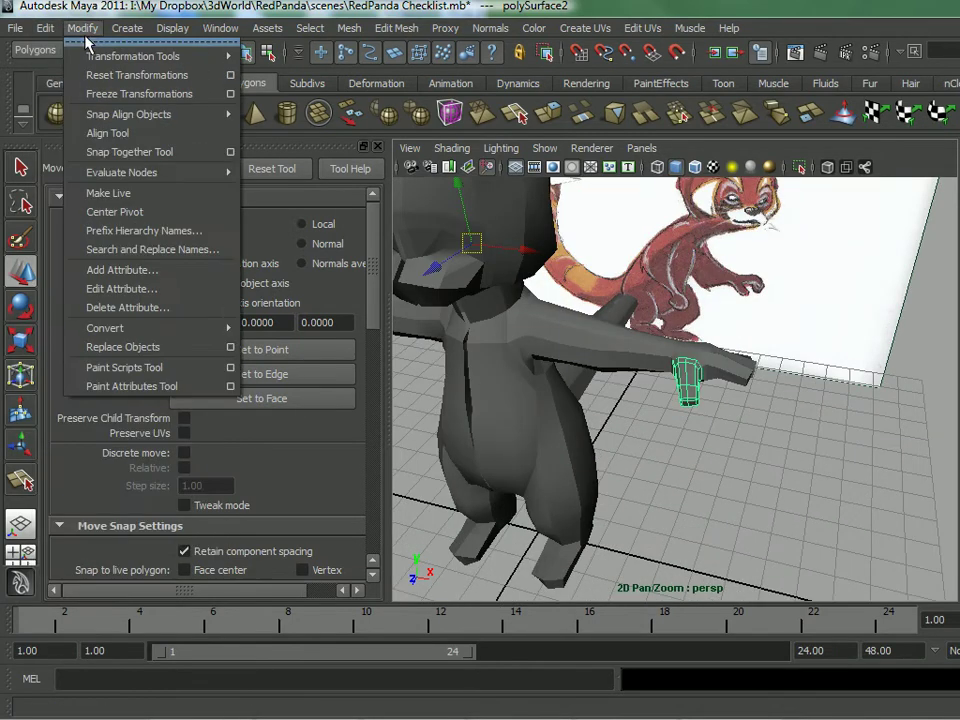
pyautogui.click(112, 211)
pyautogui.keyDown('alt'); pyautogui.moveTo(589, 299); pyautogui.dragTo(630, 262); pyautogui.keyUp('alt')
pyautogui.keyDown('alt'); pyautogui.moveTo(630, 262); pyautogui.dragTo(833, 415, button='right'); pyautogui.keyUp('alt')
# - Duplicate the extracted thumb and place the copy beside the first finger
pyautogui.moveTo(775, 375); pyautogui.dragTo(838, 456)
pyautogui.hotkey('ctrl', 'z')
pyautogui.hotkey('ctrl', 'd')
pyautogui.keyDown('alt'); pyautogui.moveTo(817, 408); pyautogui.dragTo(711, 394, button='middle'); pyautogui.keyUp('alt')
pyautogui.keyDown('alt'); pyautogui.moveTo(711, 394); pyautogui.dragTo(662, 466); pyautogui.keyUp('alt')
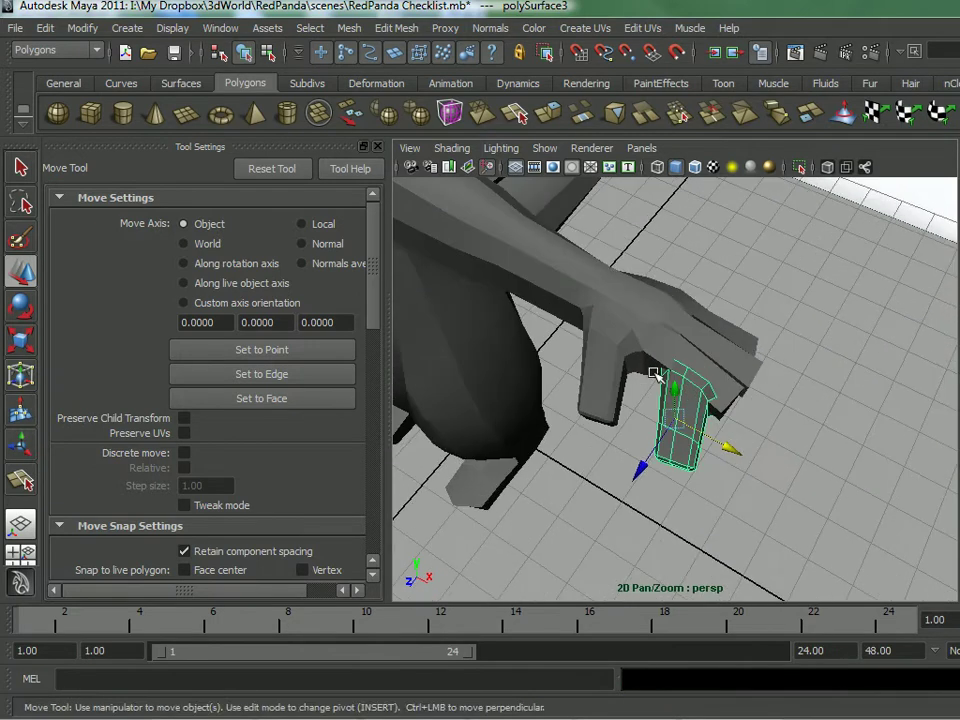
# - Rotate the duplicated thumb so that it points outward along the fingers
pyautogui.scroll(6, 659, 380)
pyautogui.keyDown('alt'); pyautogui.moveTo(657, 391); pyautogui.dragTo(682, 340); pyautogui.keyUp('alt')
pyautogui.press('e')
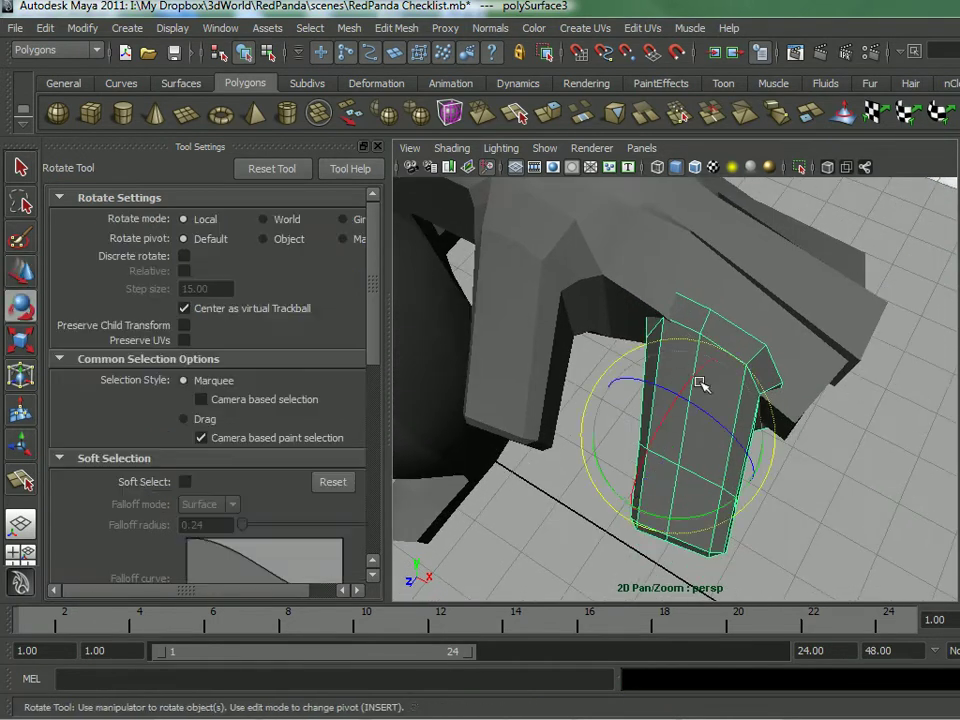
pyautogui.moveTo(688, 517); pyautogui.dragTo(699, 285)
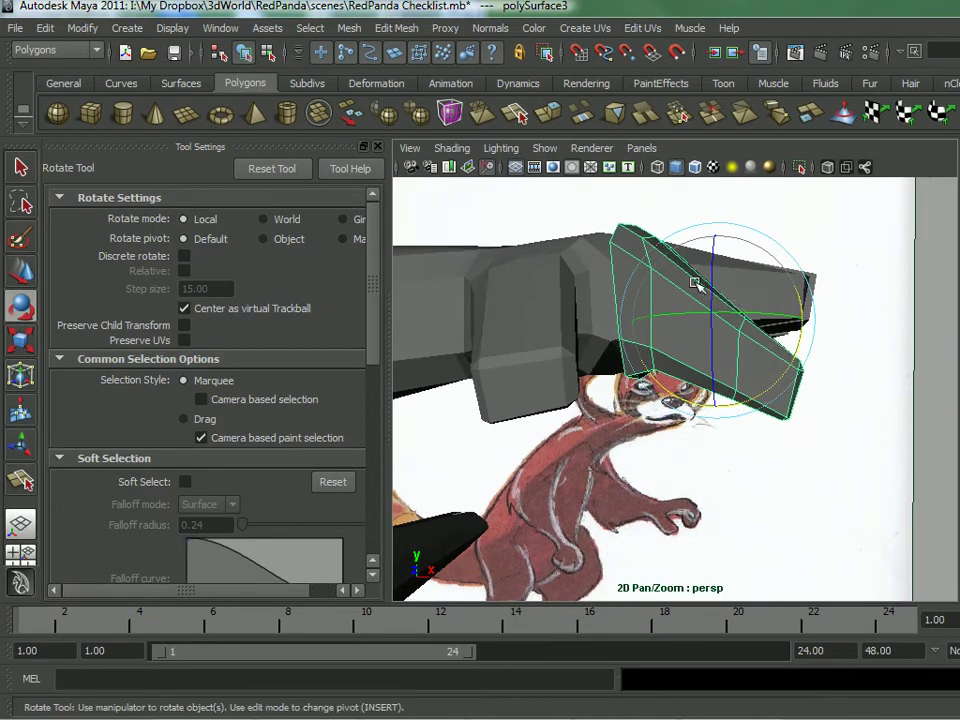
# - Select the vertices at the base of the duplicated finger and lower them
pyautogui.rightClick(690, 281)
pyautogui.moveTo(614, 271); pyautogui.dragTo(614, 273, button='right')
pyautogui.moveTo(551, 181); pyautogui.dragTo(673, 396)
pyautogui.press('w')
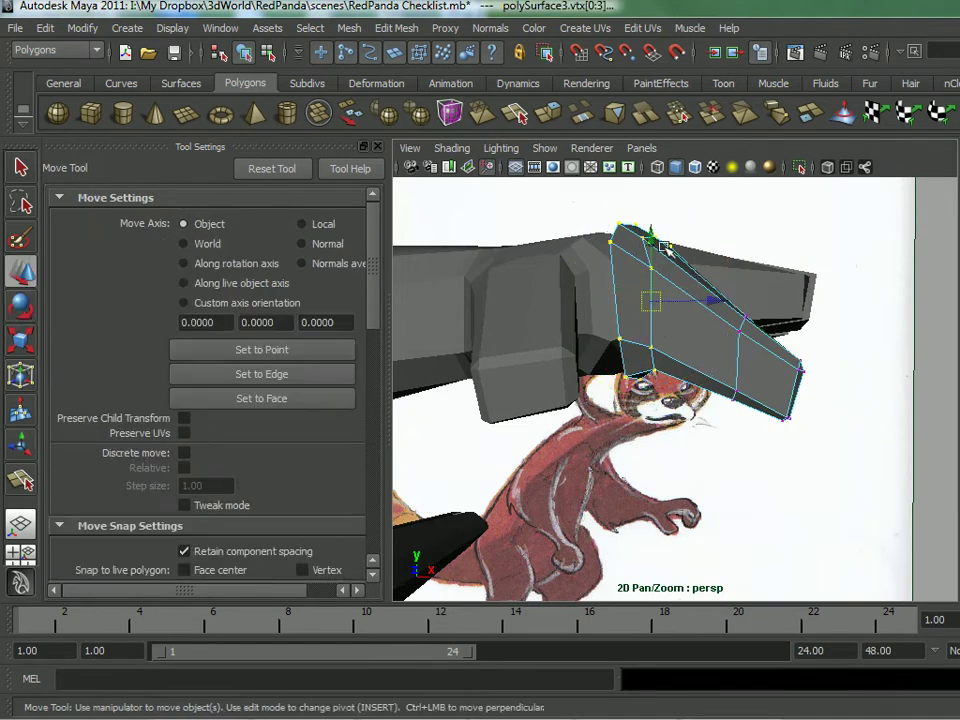
pyautogui.moveTo(648, 236); pyautogui.dragTo(651, 263, button='middle')
pyautogui.moveTo(652, 300)
pyautogui.keyDown('alt'); pyautogui.mouseDown()
pyautogui.moveTo(624, 294)
pyautogui.moveTo(647, 296)
pyautogui.mouseUp(); pyautogui.keyUp('alt')
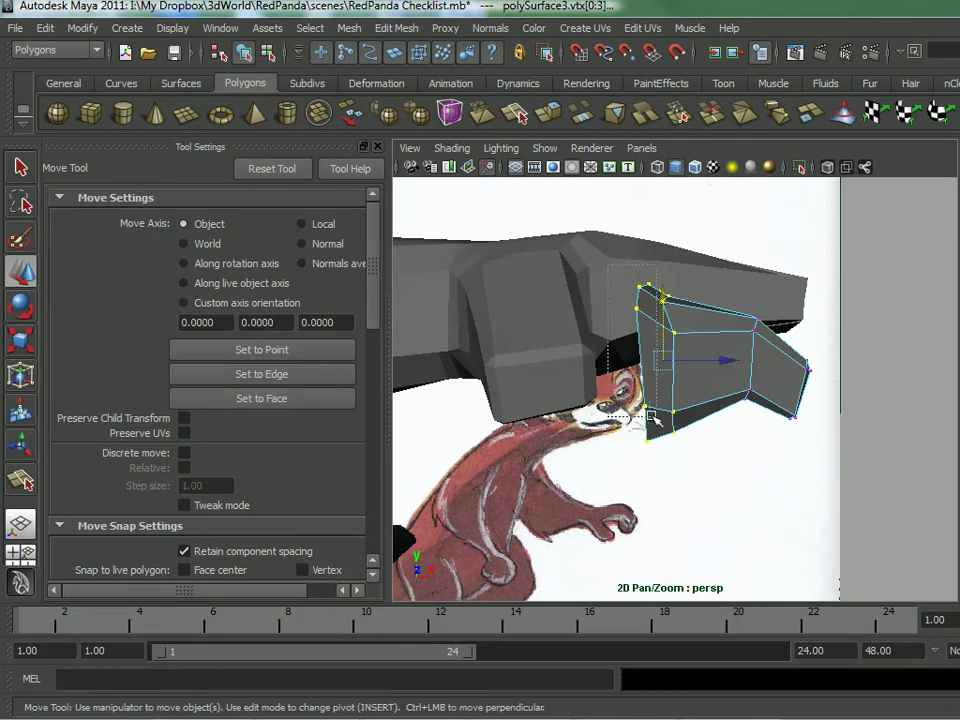
pyautogui.click(608, 270)
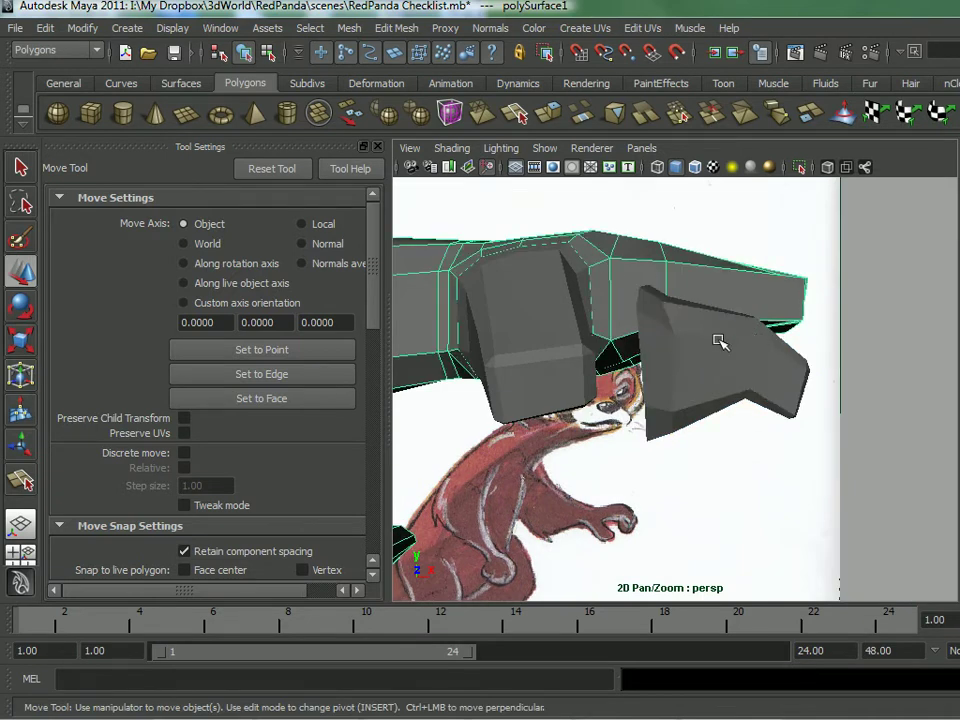
pyautogui.hotkey('ctrl', 'z')
# - Select the duplicated finger's tip vertices and raise them to straighten the finger alongside the blocky one
pyautogui.keyDown('alt'); pyautogui.moveTo(739, 347); pyautogui.dragTo(518, 451); pyautogui.keyUp('alt')
pyautogui.moveTo(640, 324); pyautogui.dragTo(762, 325)
pyautogui.moveTo(687, 421); pyautogui.dragTo(686, 423)
pyautogui.keyDown('alt'); pyautogui.moveTo(693, 418); pyautogui.dragTo(727, 402); pyautogui.keyUp('alt')
pyautogui.moveTo(713, 330); pyautogui.dragTo(711, 310)
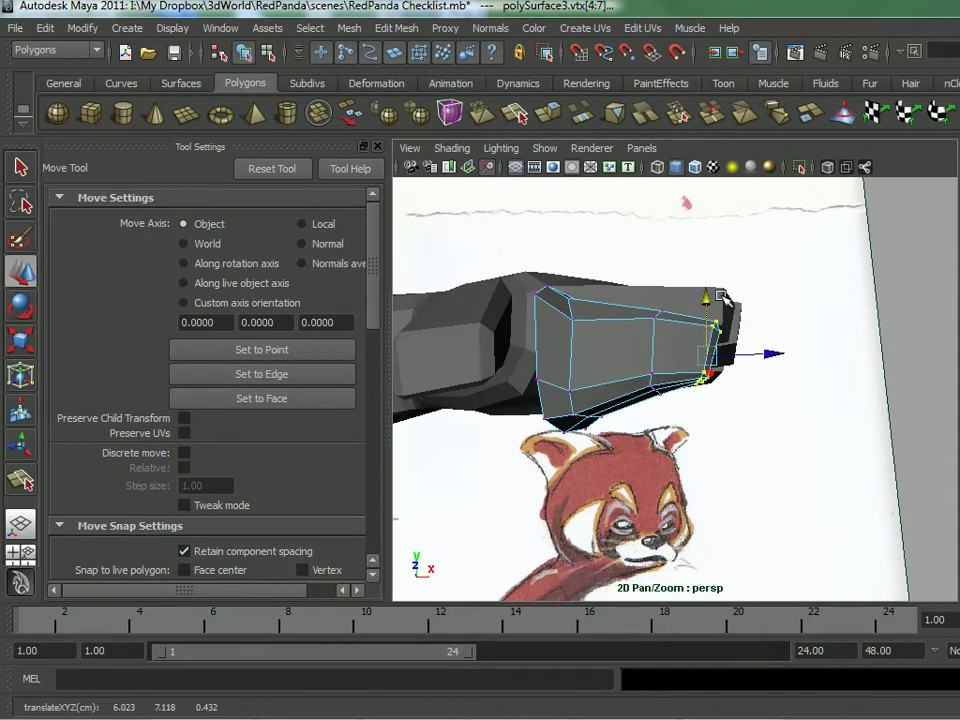
# - Shift the duplicated finger's tip vertices sideways, away from the neighbouring blocky finger
pyautogui.press('e')
pyautogui.keyDown('alt'); pyautogui.moveTo(784, 313); pyautogui.dragTo(636, 394); pyautogui.keyUp('alt')
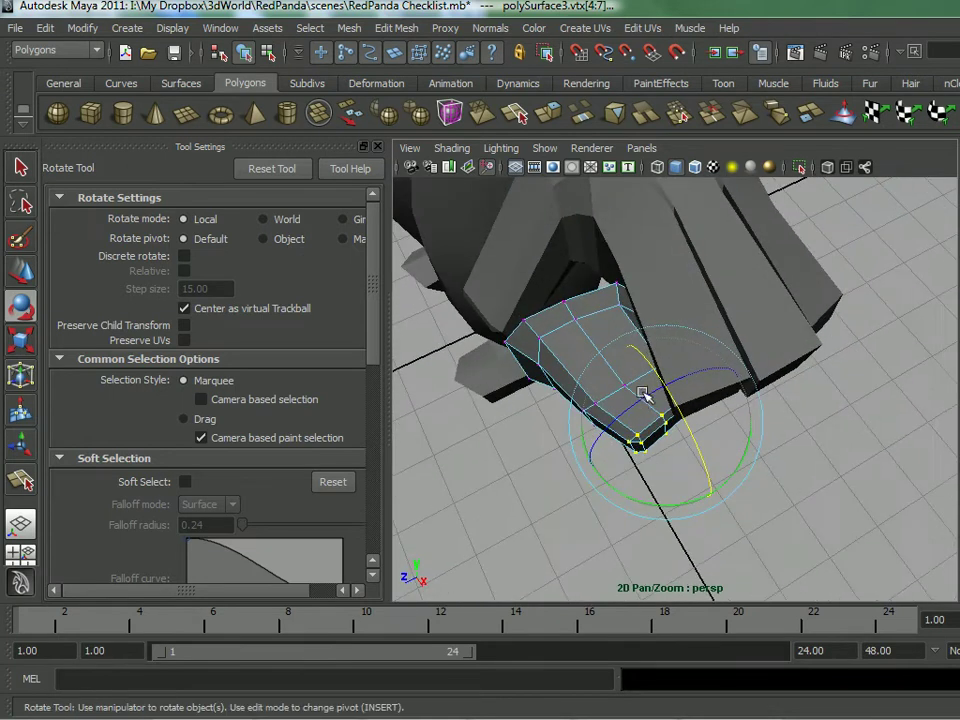
pyautogui.press('w')
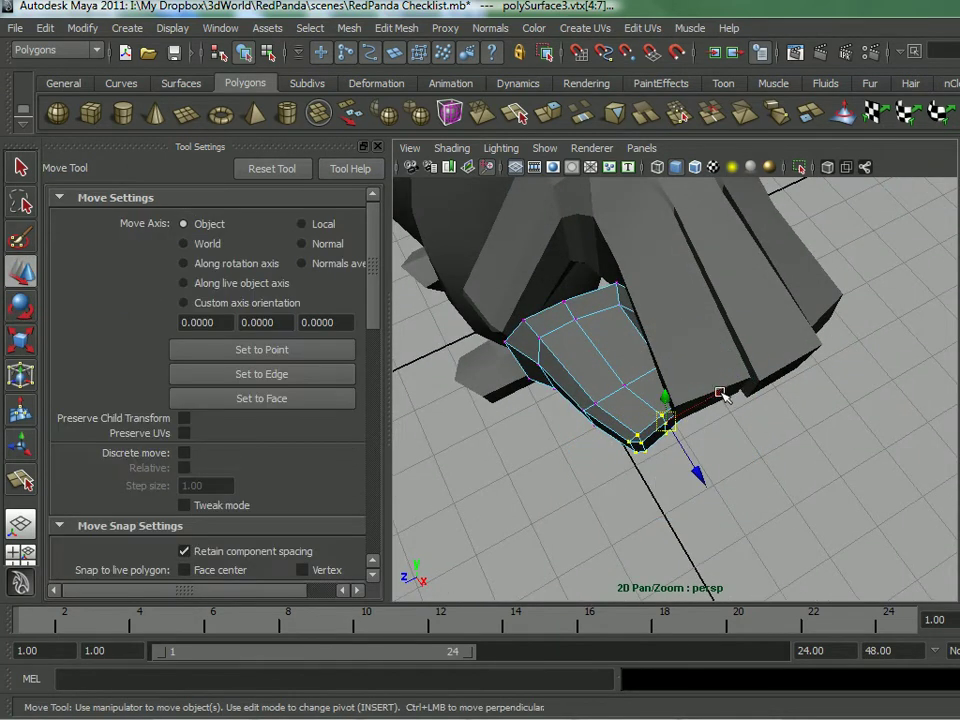
pyautogui.moveTo(720, 395); pyautogui.dragTo(723, 398, button='middle')
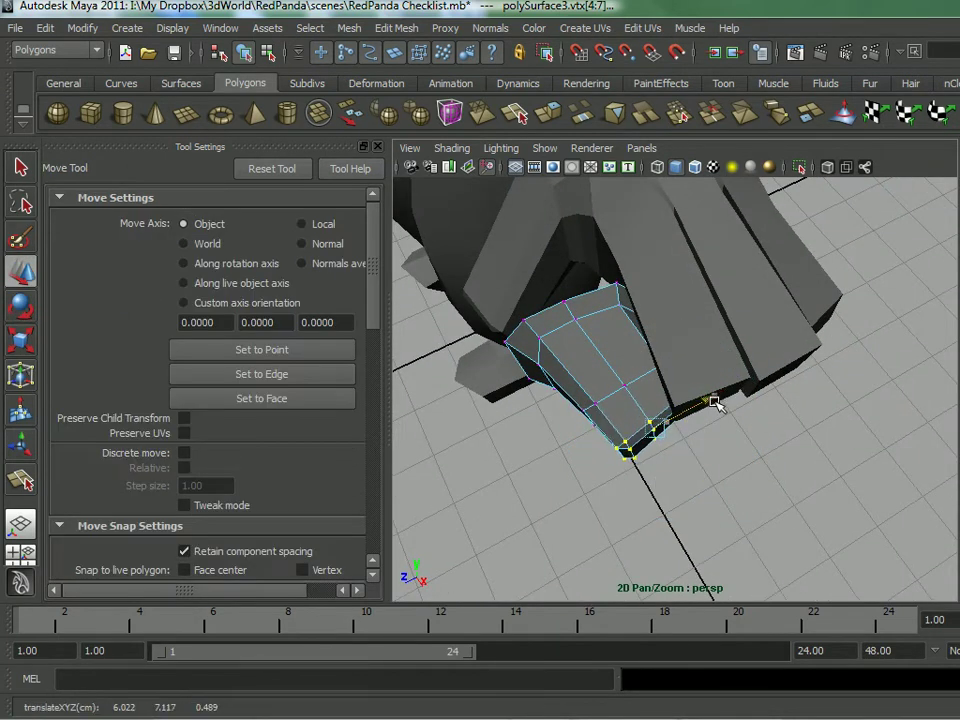
pyautogui.keyDown('alt'); pyautogui.moveTo(691, 383); pyautogui.dragTo(658, 376); pyautogui.keyUp('alt')
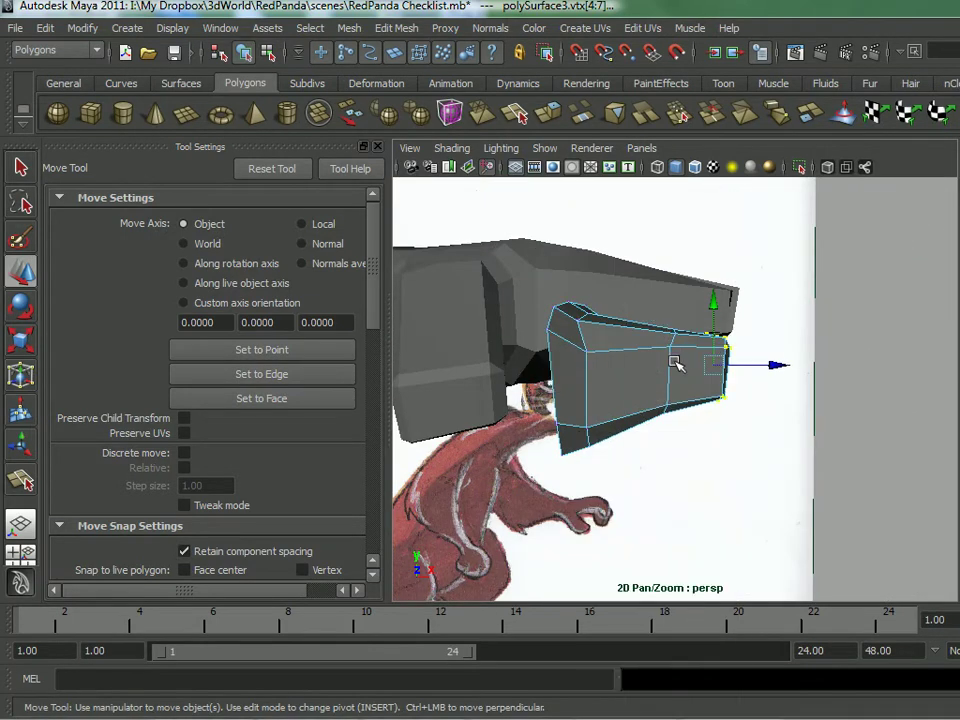
# - Reselect the duplicated finger's vertices and rotate them to bring the finger in line with the neighbouring blocky finger
pyautogui.click(672, 361)
pyautogui.keyDown('shift'); pyautogui.moveTo(672, 361); pyautogui.dragTo(631, 380, button='right'); pyautogui.keyUp('shift')
pyautogui.keyDown('alt'); pyautogui.moveTo(631, 382); pyautogui.dragTo(679, 366); pyautogui.keyUp('alt')
pyautogui.moveTo(697, 351); pyautogui.dragTo(683, 343, button='right')
pyautogui.moveTo(703, 342)
pyautogui.keyDown('alt'); pyautogui.mouseDown()
pyautogui.moveTo(606, 336)
pyautogui.moveTo(702, 338)
pyautogui.mouseUp(); pyautogui.keyUp('alt')
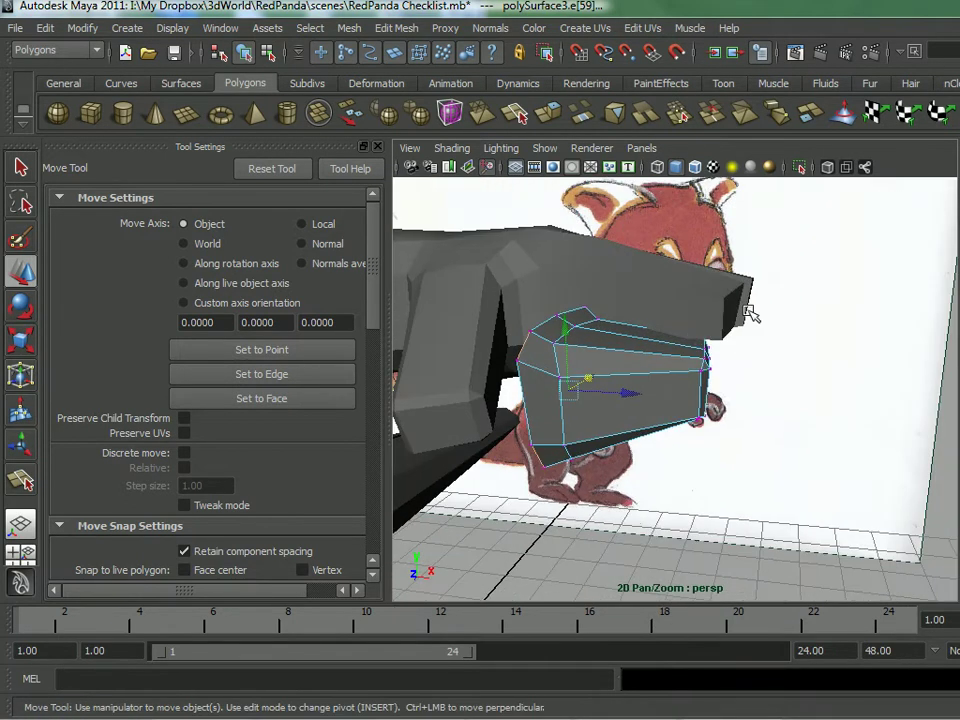
pyautogui.keyDown('alt'); pyautogui.moveTo(686, 440); pyautogui.dragTo(565, 442); pyautogui.keyUp('alt')
pyautogui.click(692, 386)
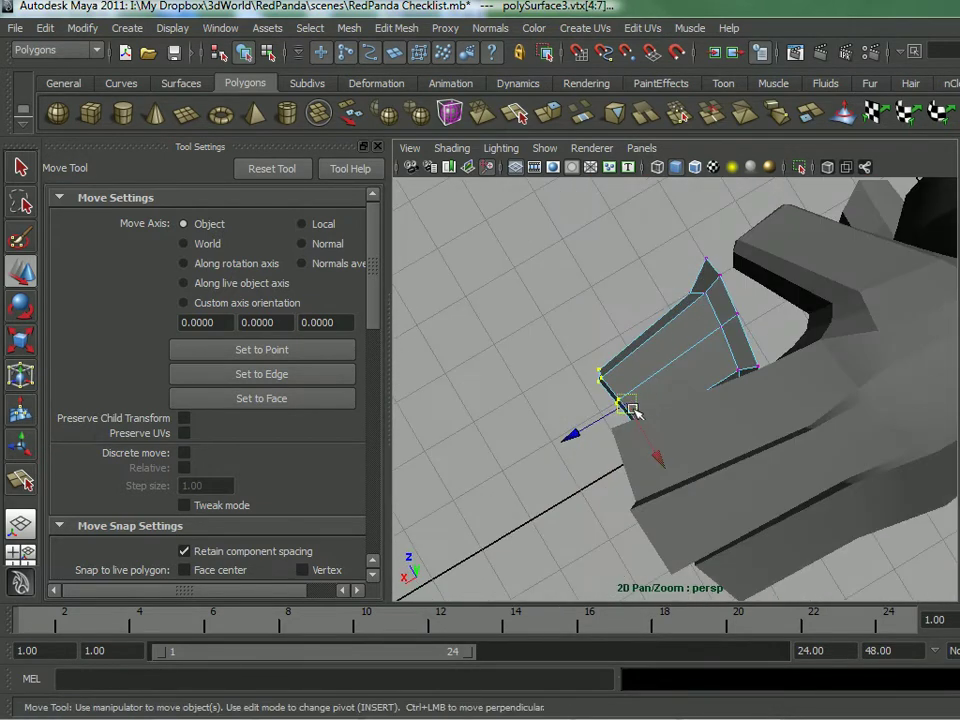
pyautogui.press('e')
pyautogui.moveTo(659, 330); pyautogui.dragTo(601, 329)
pyautogui.press('w')
pyautogui.keyDown('alt'); pyautogui.moveTo(755, 430); pyautogui.dragTo(688, 401); pyautogui.keyUp('alt')
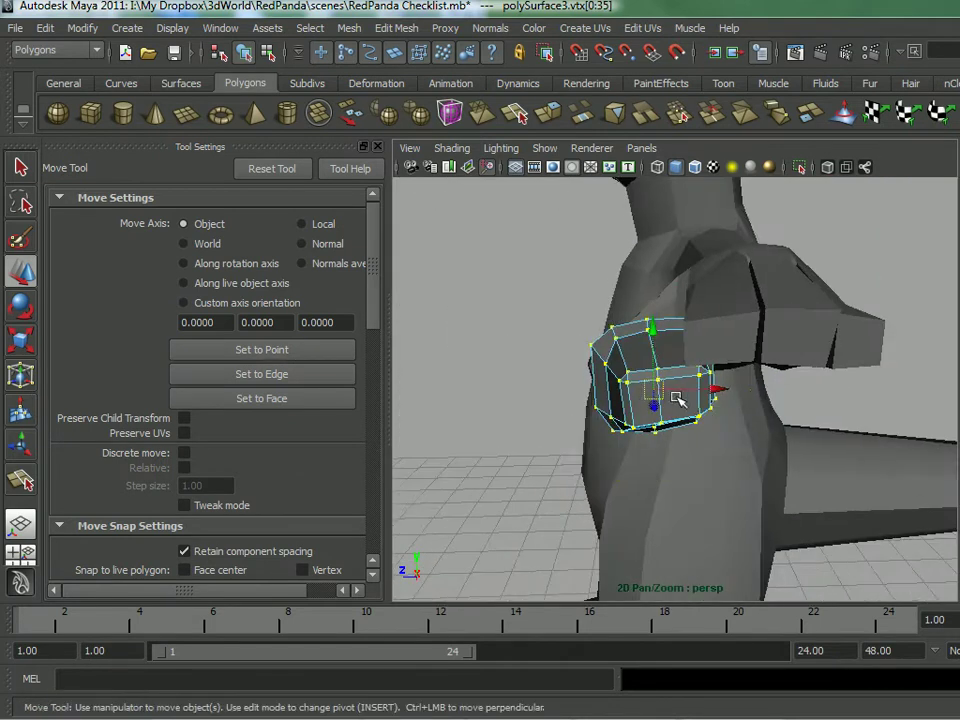
# - Tilt the whole duplicated finger and move it sideways over the blocky finger next to the thumb
pyautogui.press('e')
pyautogui.moveTo(658, 328)
pyautogui.keyDown('alt'); pyautogui.mouseDown()
pyautogui.moveTo(628, 356)
pyautogui.moveTo(625, 425)
pyautogui.moveTo(692, 323)
pyautogui.moveTo(662, 339)
pyautogui.moveTo(649, 321)
pyautogui.mouseUp(); pyautogui.keyUp('alt')
pyautogui.press('w')
pyautogui.keyDown('alt'); pyautogui.moveTo(680, 250); pyautogui.dragTo(594, 365); pyautogui.keyUp('alt')
pyautogui.press('e')
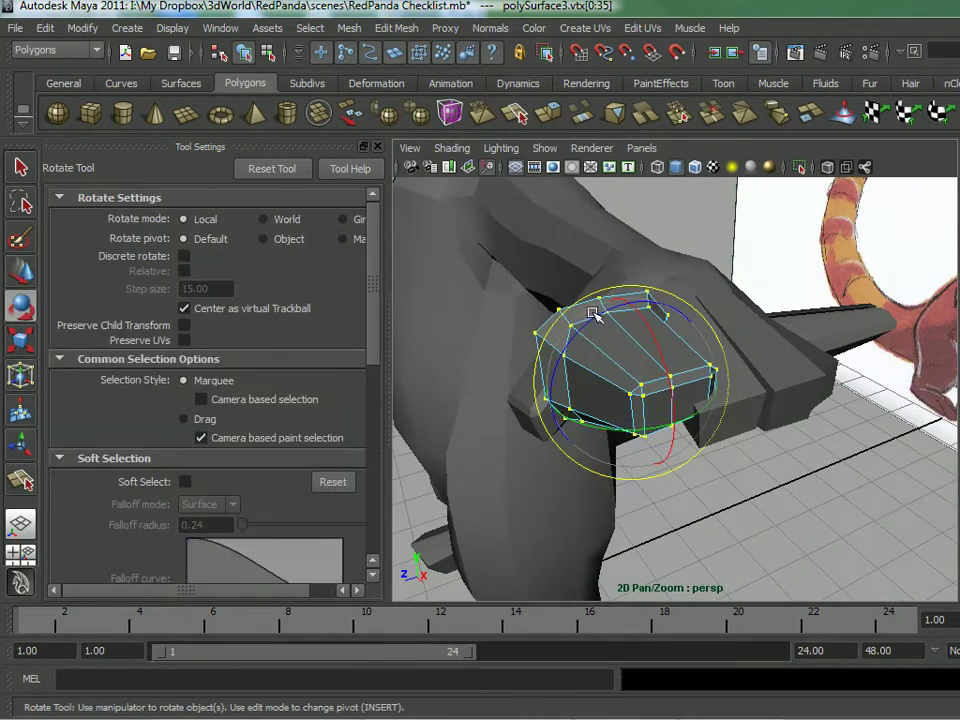
pyautogui.keyDown('alt'); pyautogui.moveTo(607, 320); pyautogui.dragTo(816, 399); pyautogui.keyUp('alt')
pyautogui.press('w')
pyautogui.moveTo(648, 386); pyautogui.dragTo(606, 390)
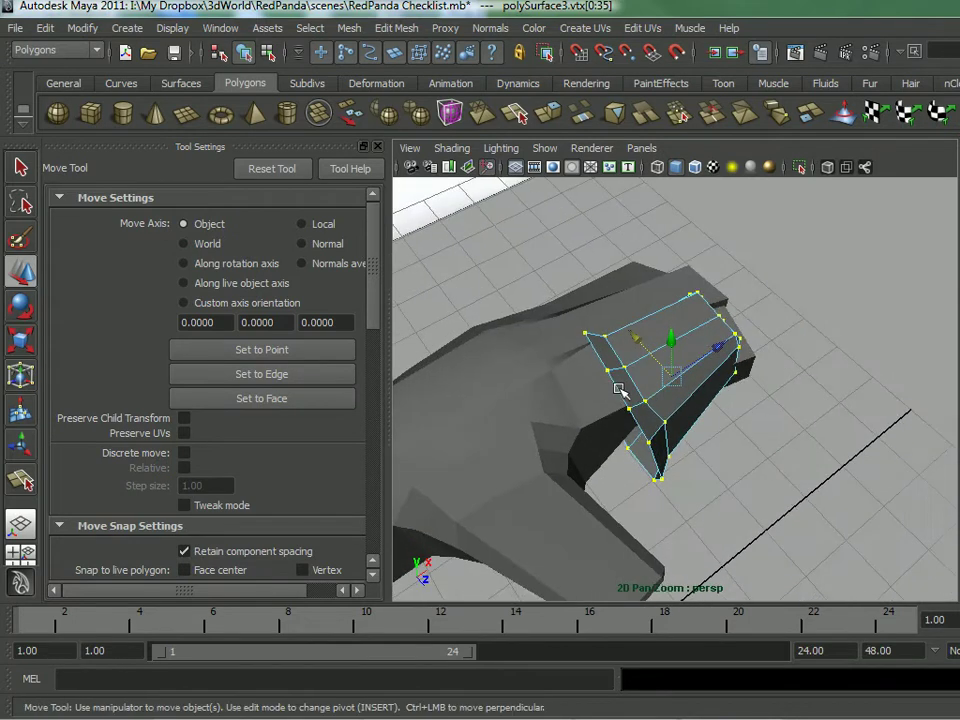
# - Resize the whole duplicated finger, turn it parallel to the blocky finger, and narrow it across its width
pyautogui.press('r')
pyautogui.moveTo(672, 378); pyautogui.dragTo(695, 395)
pyautogui.press('w')
pyautogui.press('e')
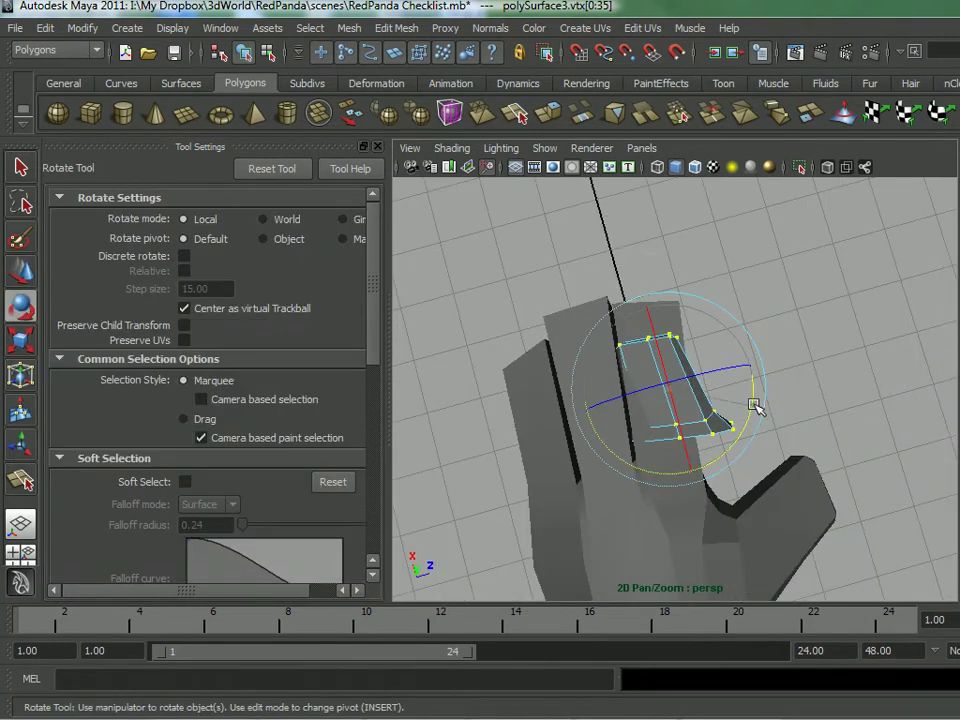
pyautogui.moveTo(754, 405); pyautogui.dragTo(748, 420)
pyautogui.press('r')
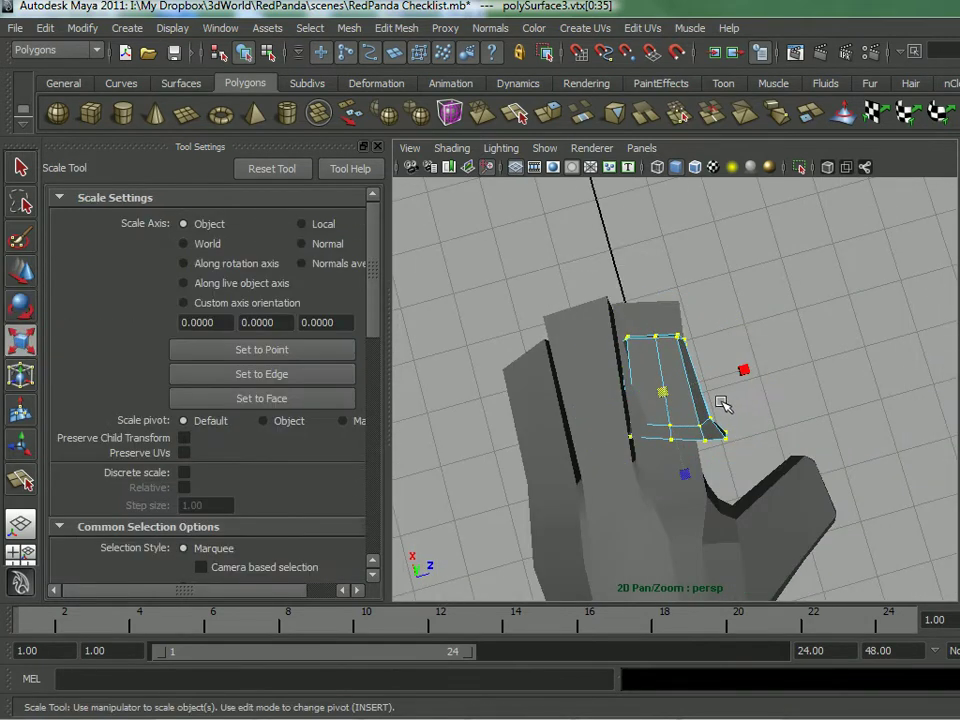
pyautogui.moveTo(744, 372); pyautogui.dragTo(731, 366)
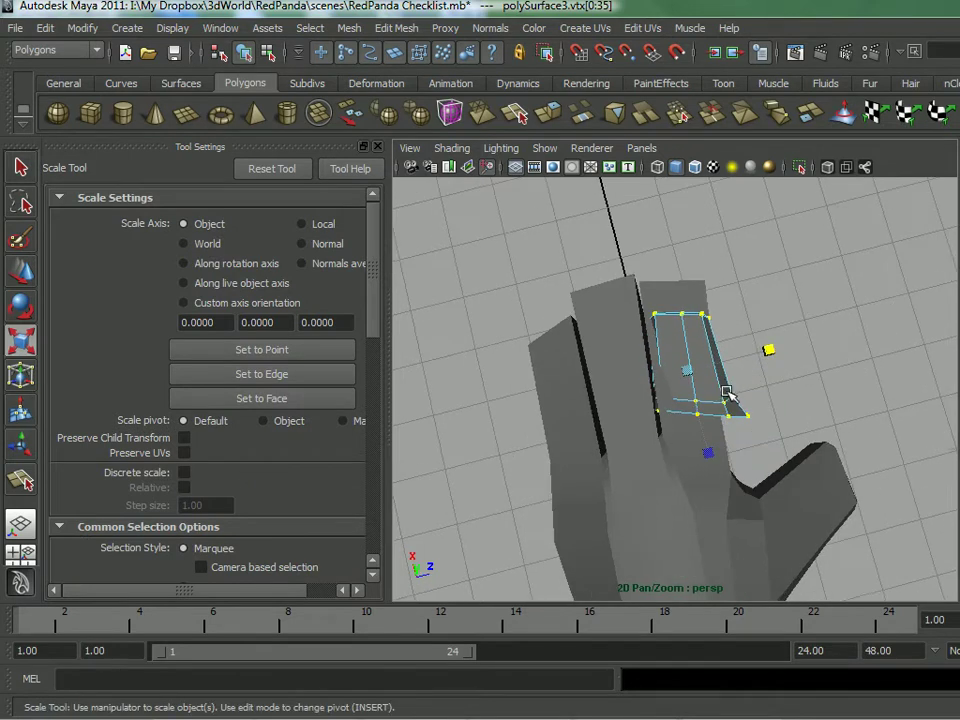
# - Select the duplicated finger's base vertices and rotate them to square the base with the knuckle
pyautogui.press('w')
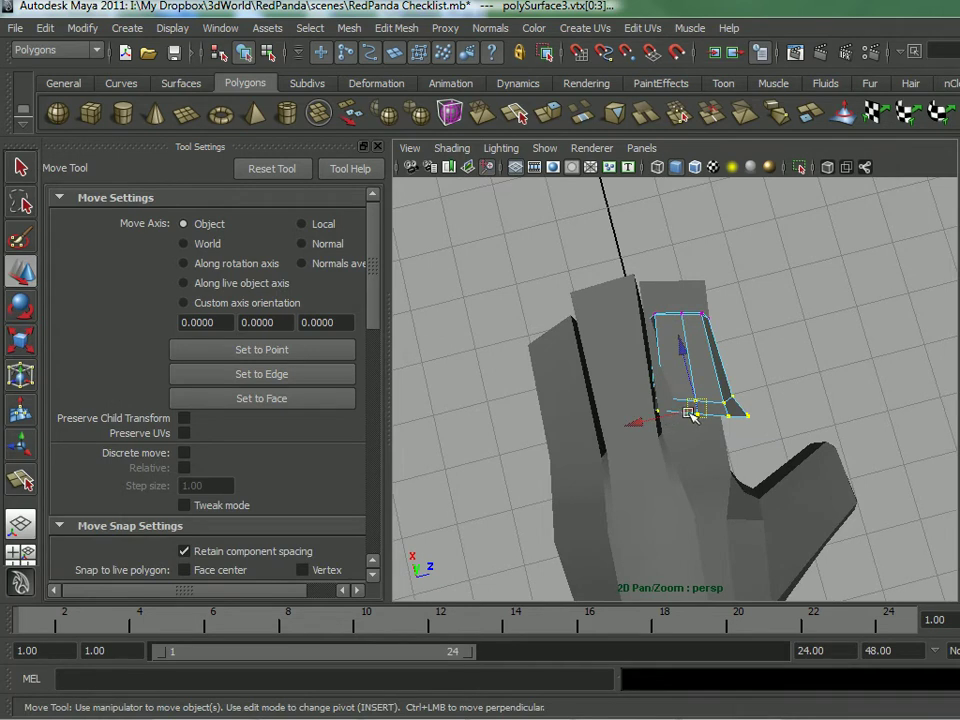
pyautogui.press('e')
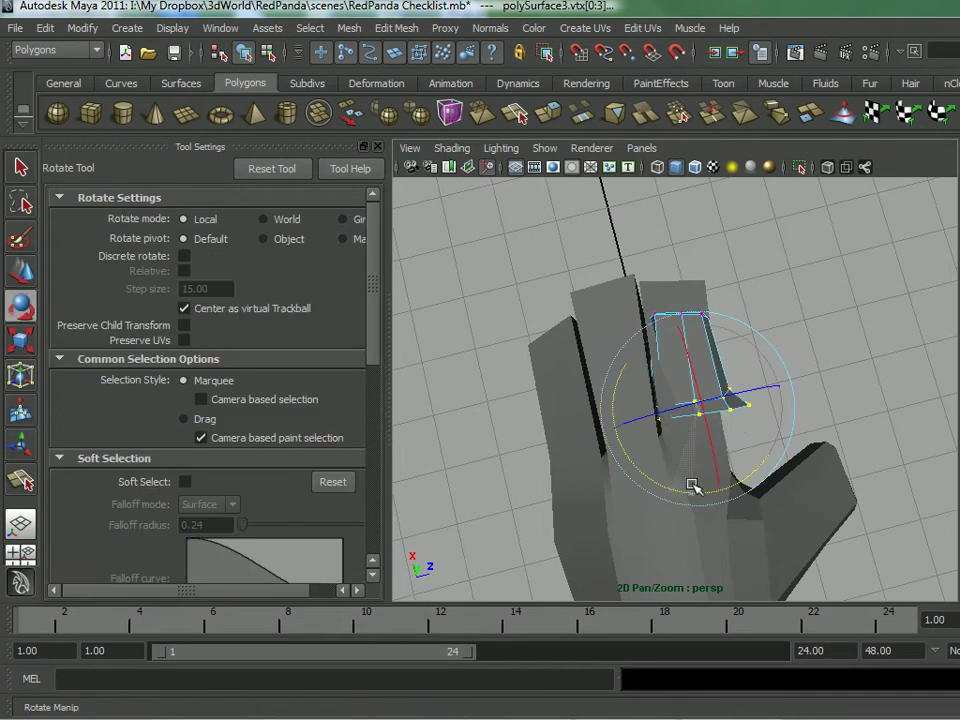
pyautogui.keyDown('alt'); pyautogui.moveTo(695, 486); pyautogui.dragTo(626, 408); pyautogui.keyUp('alt')
# - Move the duplicated finger's tip vertices to match the height and length of the blocky fingertip
pyautogui.press('w')
pyautogui.moveTo(721, 404); pyautogui.dragTo(661, 397)
pyautogui.keyDown('alt'); pyautogui.moveTo(590, 340); pyautogui.dragTo(772, 346); pyautogui.keyUp('alt')
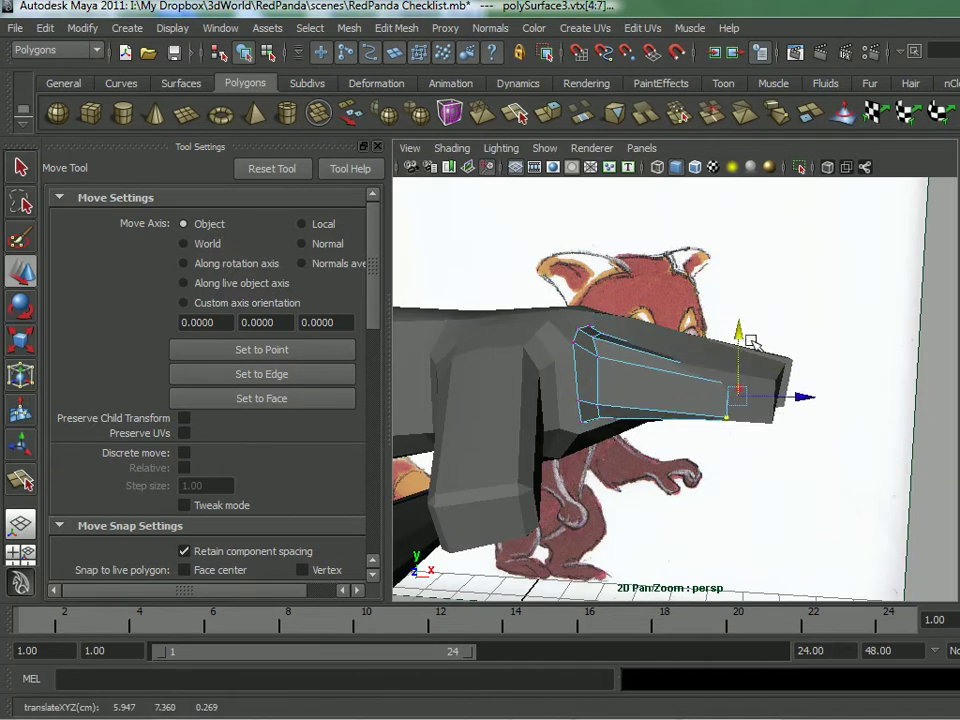
pyautogui.moveTo(828, 403)
pyautogui.keyDown('alt'); pyautogui.mouseDown()
pyautogui.moveTo(624, 388)
pyautogui.moveTo(684, 371)
pyautogui.moveTo(673, 375)
pyautogui.moveTo(680, 400)
pyautogui.moveTo(615, 458)
pyautogui.moveTo(632, 459)
pyautogui.moveTo(639, 480)
pyautogui.moveTo(676, 457)
pyautogui.moveTo(639, 452)
pyautogui.moveTo(671, 392)
pyautogui.moveTo(616, 398)
pyautogui.moveTo(549, 342)
pyautogui.mouseUp(); pyautogui.keyUp('alt')
# - Switch to wireframe display, then scale the duplicated finger's base vertices and move them to fit against the palm
pyautogui.press('4')
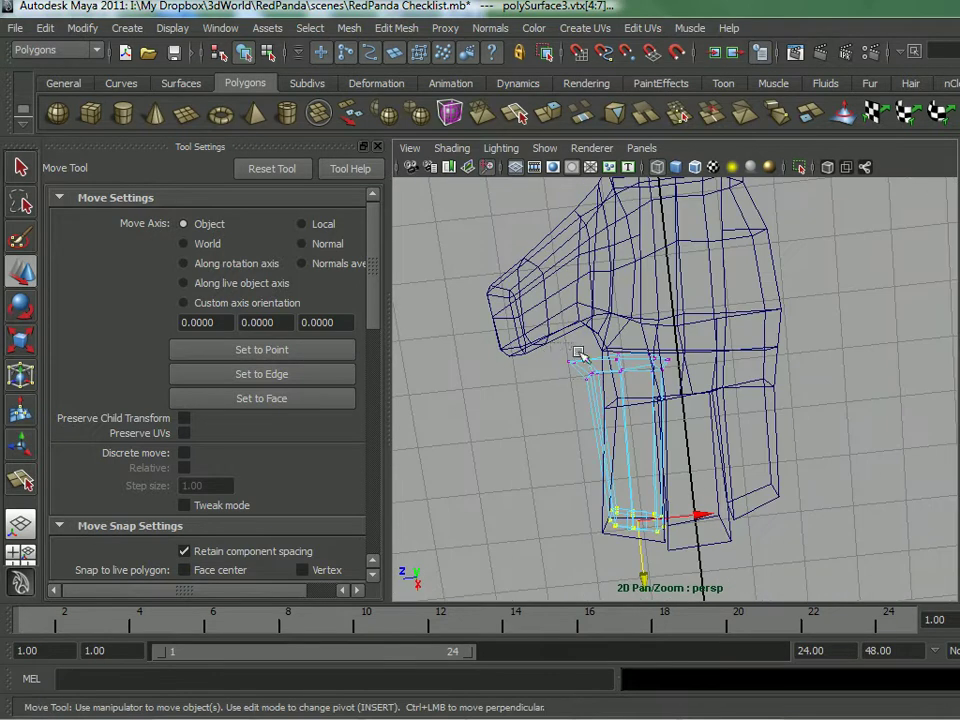
pyautogui.keyDown('alt'); pyautogui.moveTo(677, 392); pyautogui.dragTo(628, 367); pyautogui.keyUp('alt')
pyautogui.press('r')
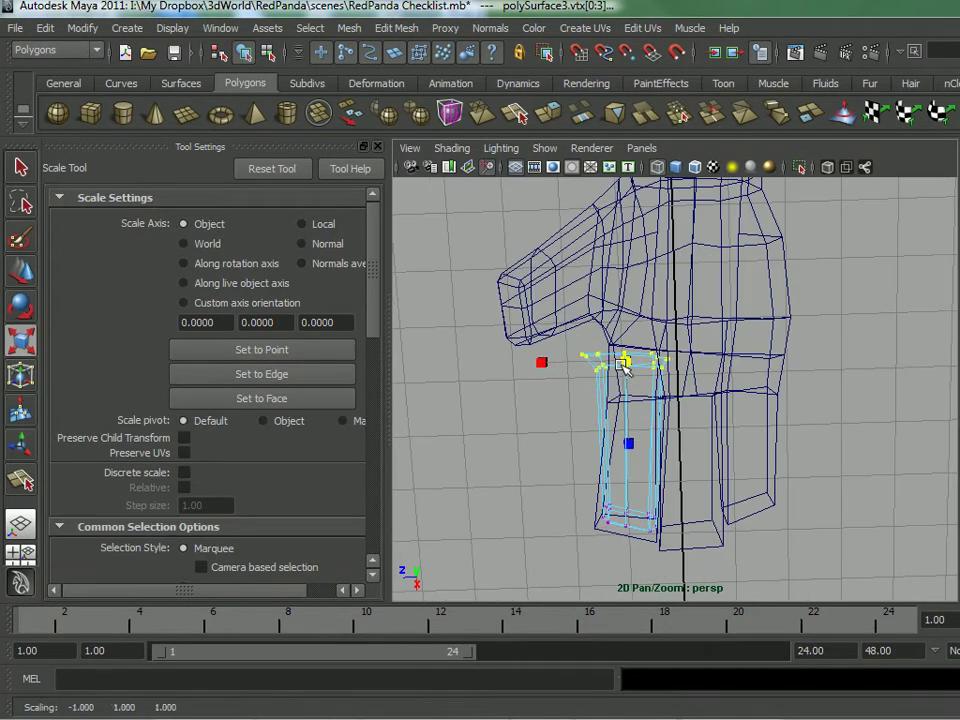
pyautogui.press('w')
pyautogui.moveTo(693, 355)
pyautogui.keyDown('alt'); pyautogui.mouseDown()
pyautogui.moveTo(643, 354)
pyautogui.moveTo(643, 375)
pyautogui.moveTo(546, 300)
pyautogui.moveTo(643, 446)
pyautogui.moveTo(697, 332)
pyautogui.moveTo(658, 347)
pyautogui.moveTo(689, 371)
pyautogui.mouseUp(); pyautogui.keyUp('alt')
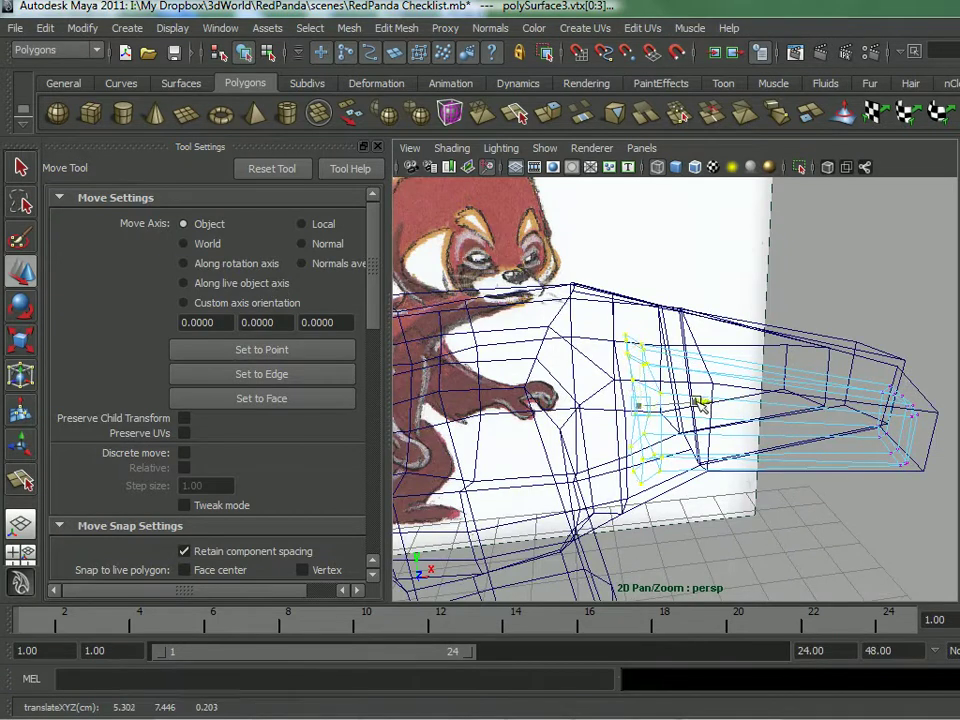
pyautogui.keyDown('alt'); pyautogui.moveTo(757, 403); pyautogui.dragTo(733, 480); pyautogui.keyUp('alt')
# - Select all of the duplicated finger's vertices, scale them to the blocky finger's size, and shift the finger sideways toward the thumb
pyautogui.keyDown('alt'); pyautogui.moveTo(690, 540); pyautogui.dragTo(622, 346); pyautogui.keyUp('alt')
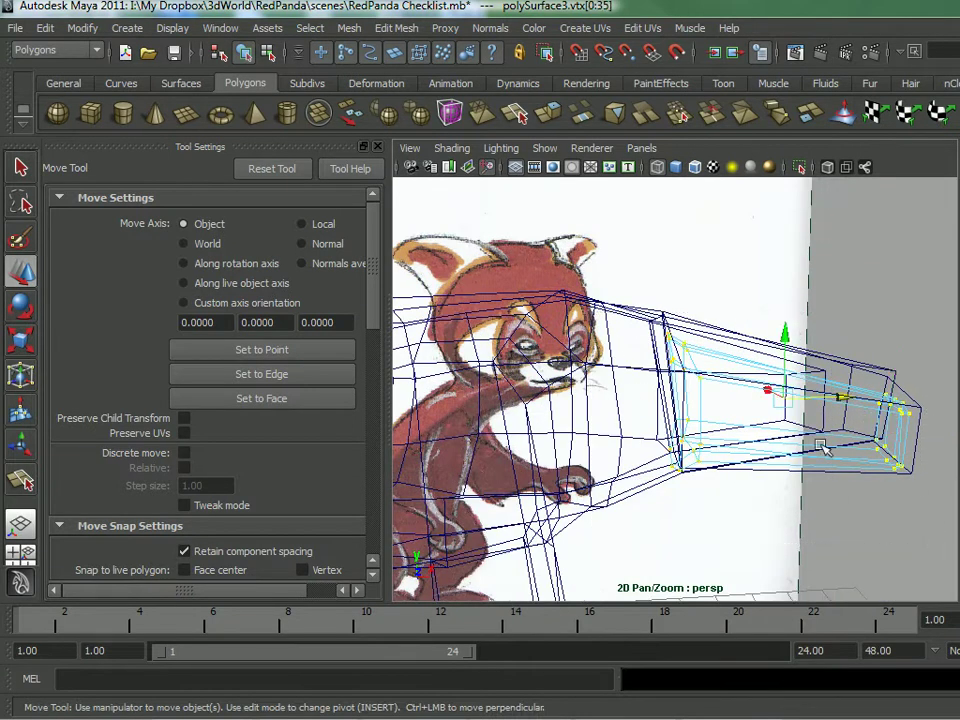
pyautogui.press('r')
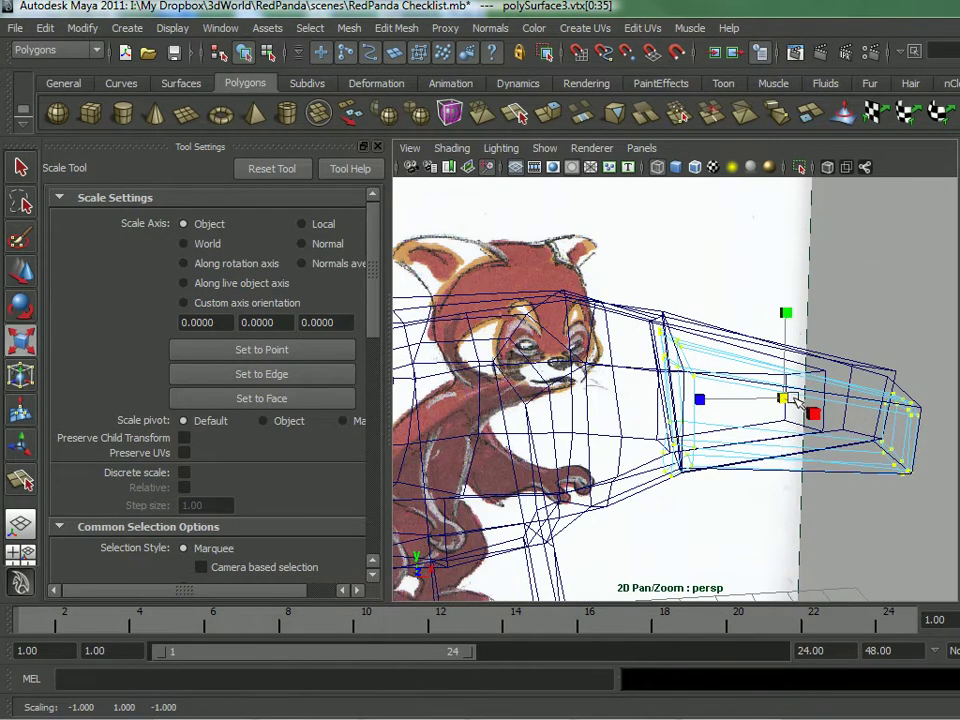
pyautogui.moveTo(795, 400); pyautogui.dragTo(617, 405)
pyautogui.press('w')
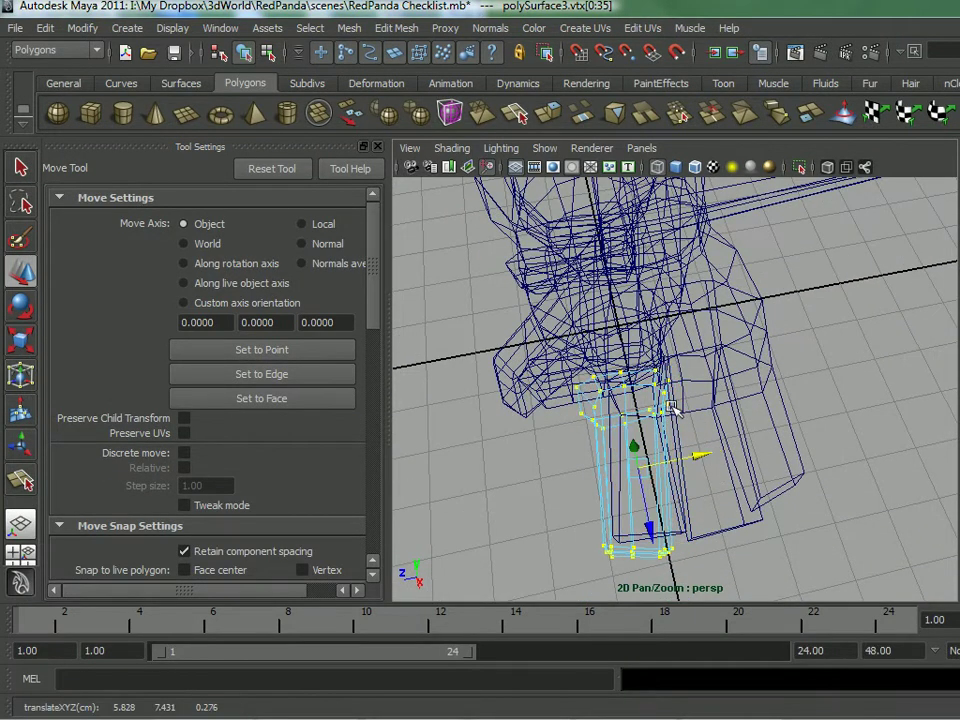
pyautogui.keyDown('alt'); pyautogui.moveTo(735, 372); pyautogui.dragTo(683, 381); pyautogui.keyUp('alt')
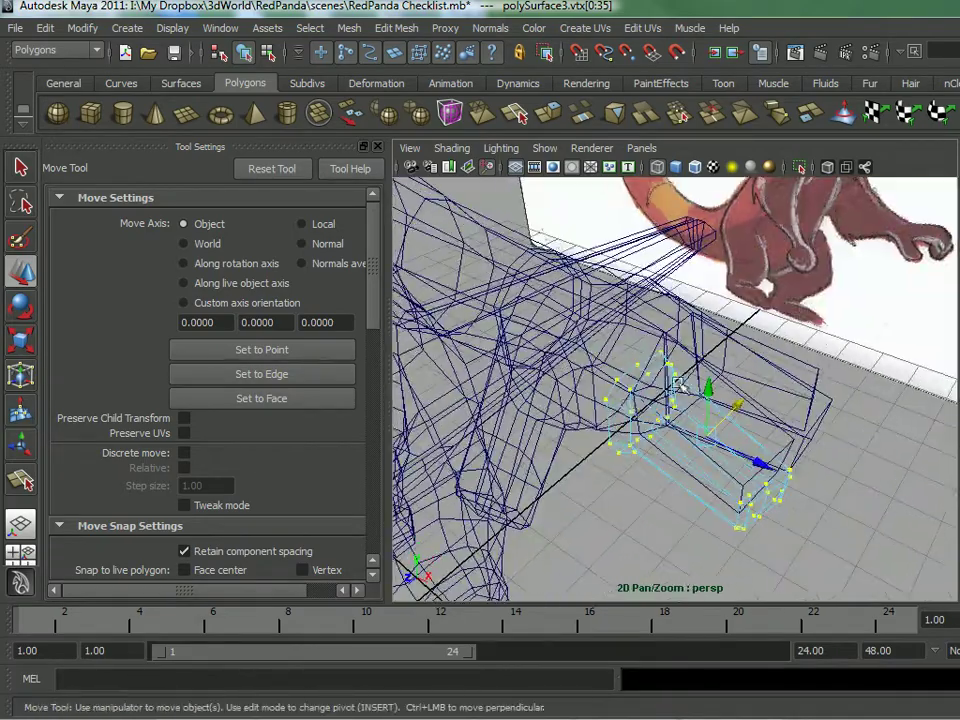
pyautogui.keyDown('alt'); pyautogui.moveTo(597, 387); pyautogui.dragTo(701, 236); pyautogui.keyUp('alt')
pyautogui.keyDown('alt'); pyautogui.moveTo(686, 287); pyautogui.dragTo(610, 373); pyautogui.keyUp('alt')
# - Delete the bevelled ring of faces at the duplicated finger's base and return to object mode in shaded display
pyautogui.moveTo(613, 361); pyautogui.dragTo(596, 391, button='right')
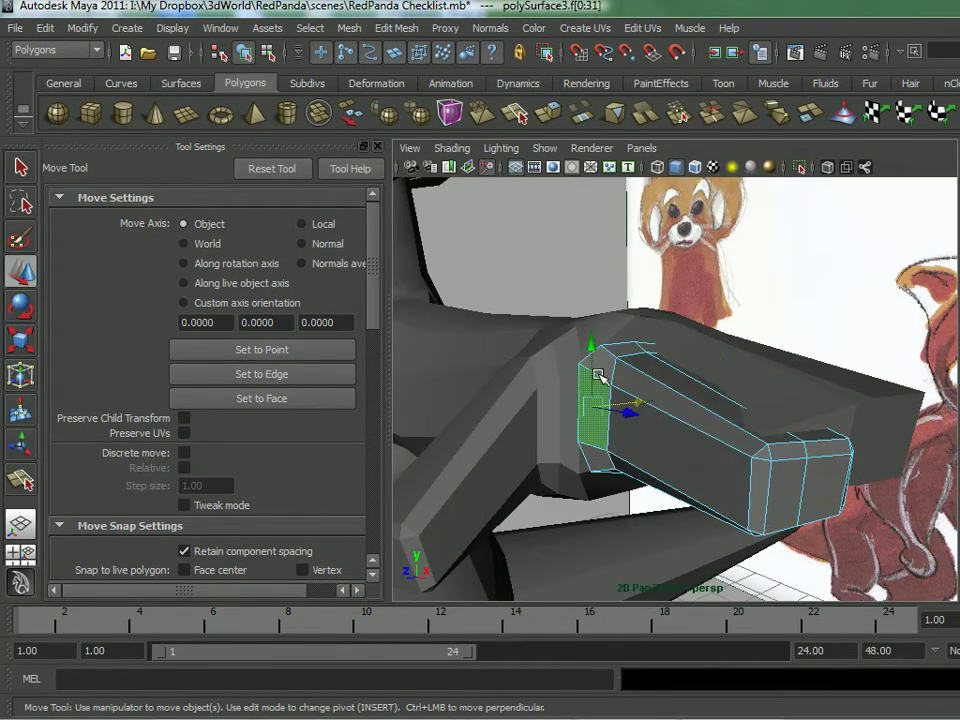
pyautogui.keyDown('alt'); pyautogui.moveTo(604, 366); pyautogui.dragTo(647, 369); pyautogui.keyUp('alt')
pyautogui.moveTo(645, 356); pyautogui.dragTo(715, 336, button='right')
pyautogui.moveTo(621, 381)
pyautogui.keyDown('alt'); pyautogui.mouseDown()
pyautogui.moveTo(649, 376)
pyautogui.moveTo(688, 399)
pyautogui.moveTo(700, 420)
pyautogui.moveTo(546, 377)
pyautogui.moveTo(572, 384)
pyautogui.moveTo(581, 399)
pyautogui.moveTo(587, 486)
pyautogui.moveTo(669, 347)
pyautogui.moveTo(720, 310)
pyautogui.moveTo(674, 298)
pyautogui.moveTo(687, 337)
pyautogui.moveTo(704, 338)
pyautogui.mouseUp(); pyautogui.keyUp('alt')
pyautogui.press('5')
# - Select and delete the body mesh faces that form the blocky finger behind the duplicated one
pyautogui.click(714, 318)
pyautogui.rightClick(715, 316)
pyautogui.moveTo(715, 316); pyautogui.dragTo(716, 358, button='right')
pyautogui.keyDown('alt'); pyautogui.moveTo(709, 377); pyautogui.dragTo(735, 445); pyautogui.keyUp('alt')
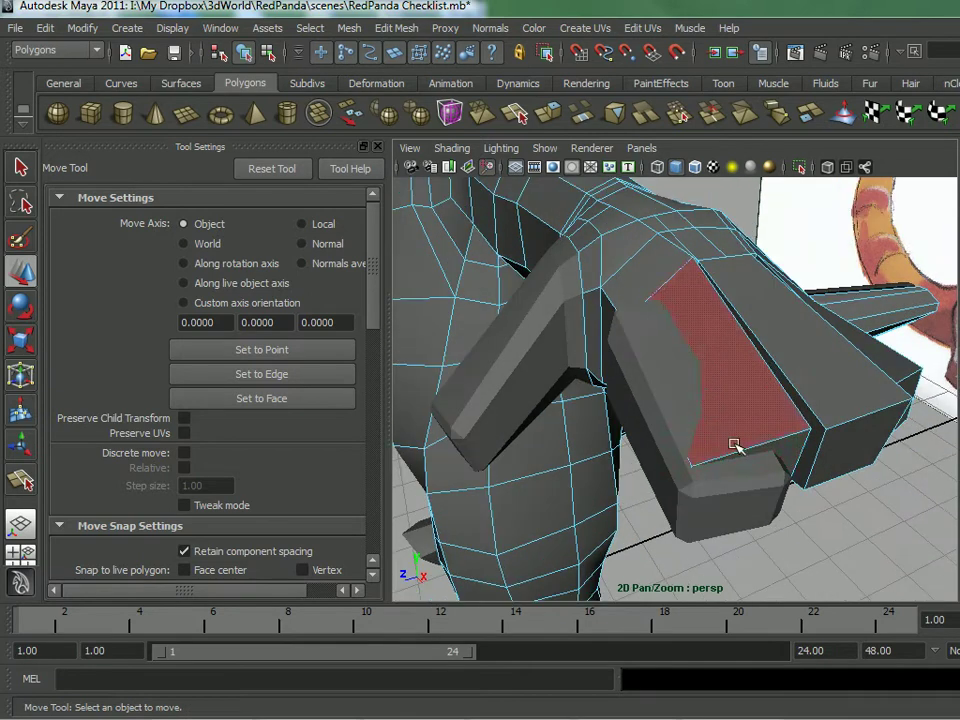
pyautogui.click(745, 460)
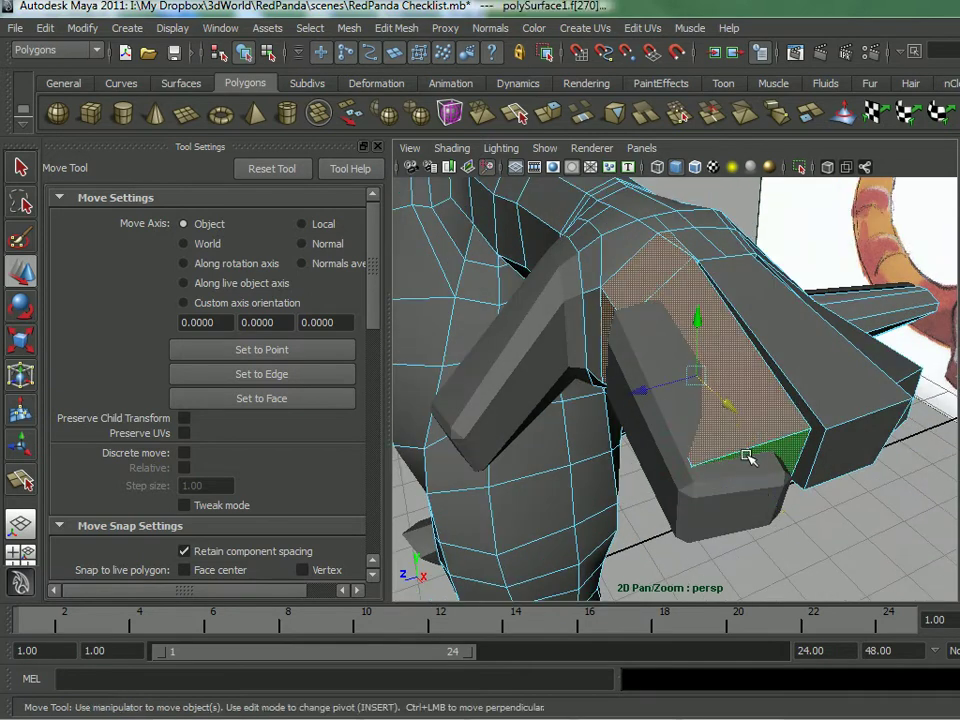
pyautogui.click(748, 435)
pyautogui.keyDown('alt'); pyautogui.moveTo(726, 372); pyautogui.dragTo(782, 302); pyautogui.keyUp('alt')
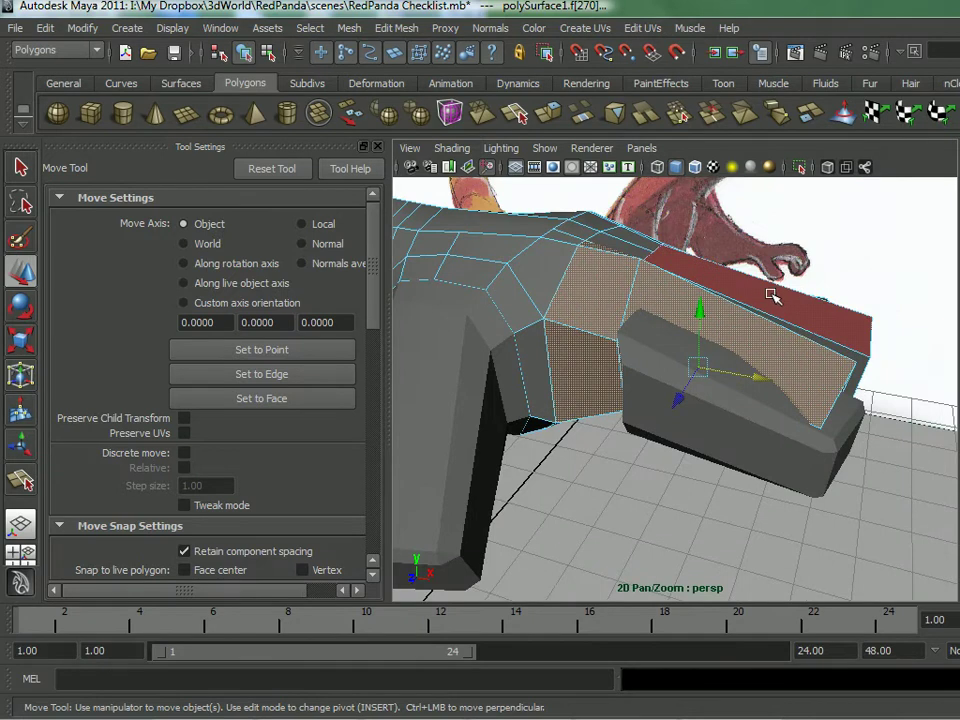
pyautogui.click(772, 289)
pyautogui.keyDown('alt'); pyautogui.moveTo(674, 373); pyautogui.dragTo(635, 340); pyautogui.keyUp('alt')
pyautogui.click(738, 392)
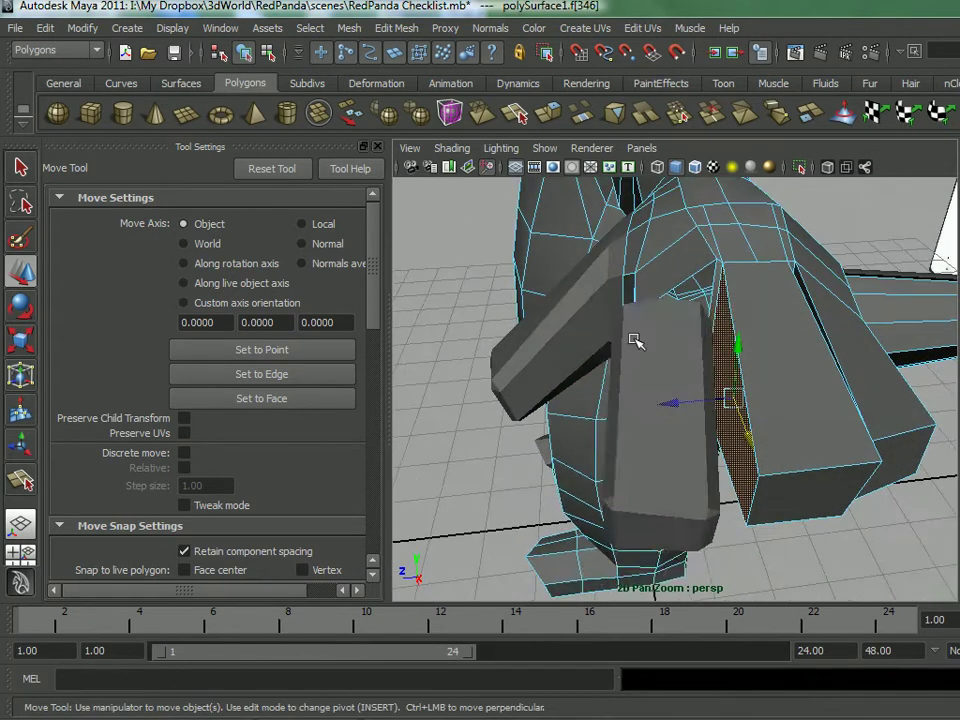
# - Select the duplicated finger and center its pivot
pyautogui.click(665, 333)
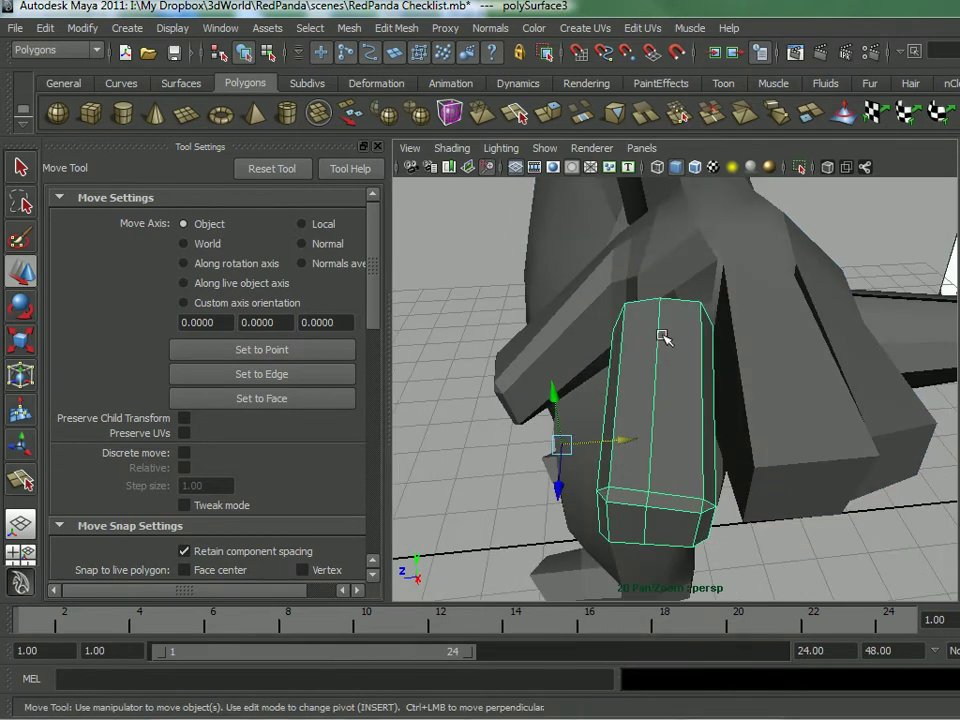
pyautogui.press('r')
pyautogui.press('e')
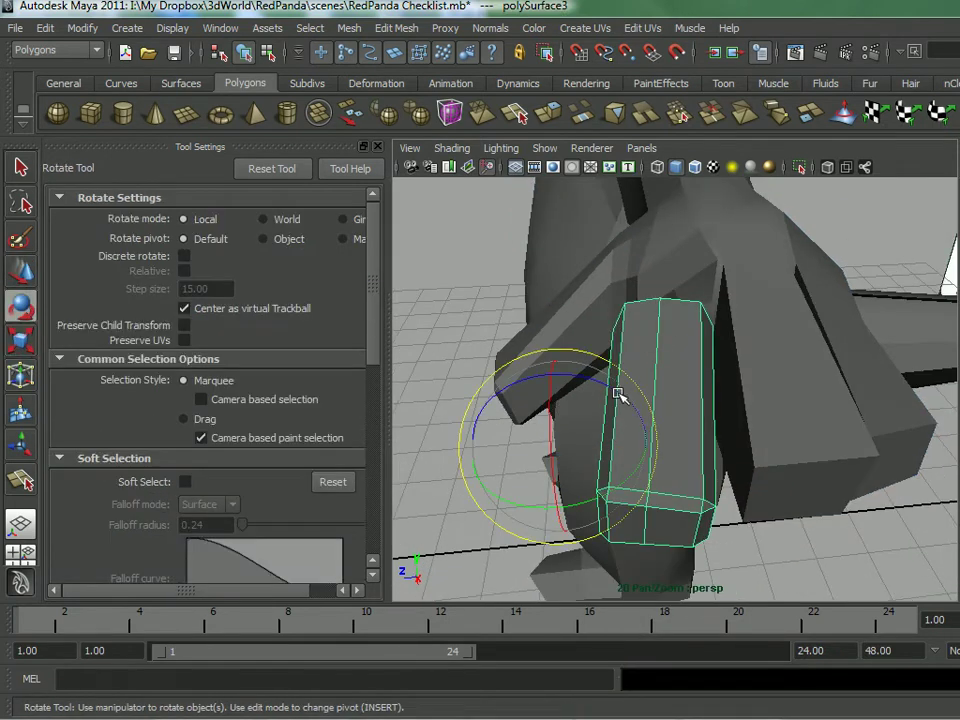
pyautogui.click(118, 31)
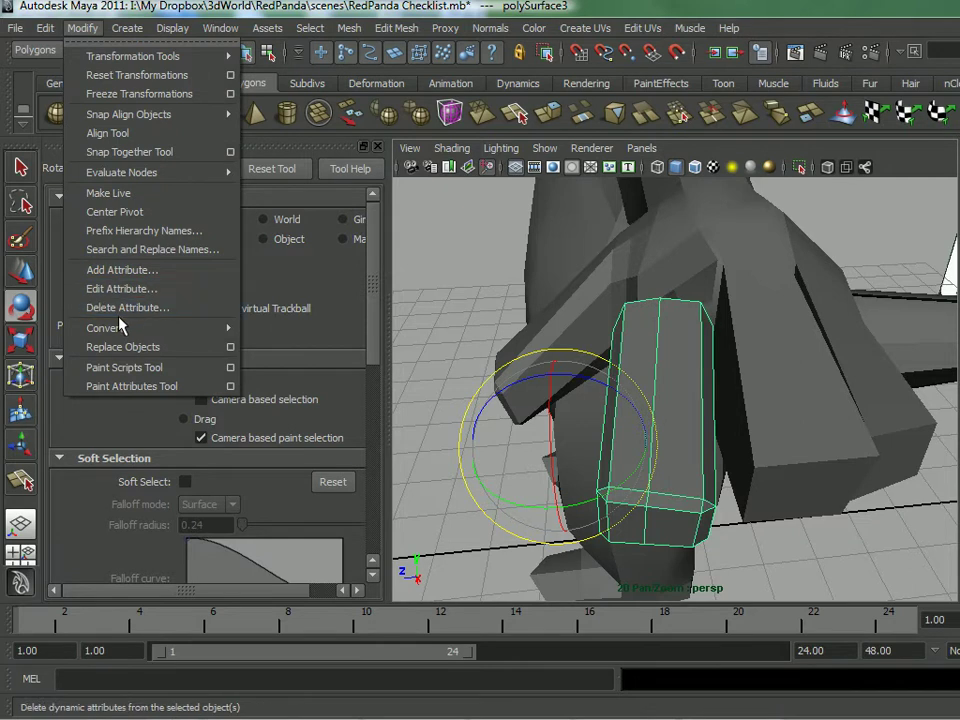
pyautogui.click(130, 212)
pyautogui.keyDown('alt'); pyautogui.moveTo(637, 345); pyautogui.dragTo(634, 355); pyautogui.keyUp('alt')
pyautogui.hotkey('ctrl', 'z')
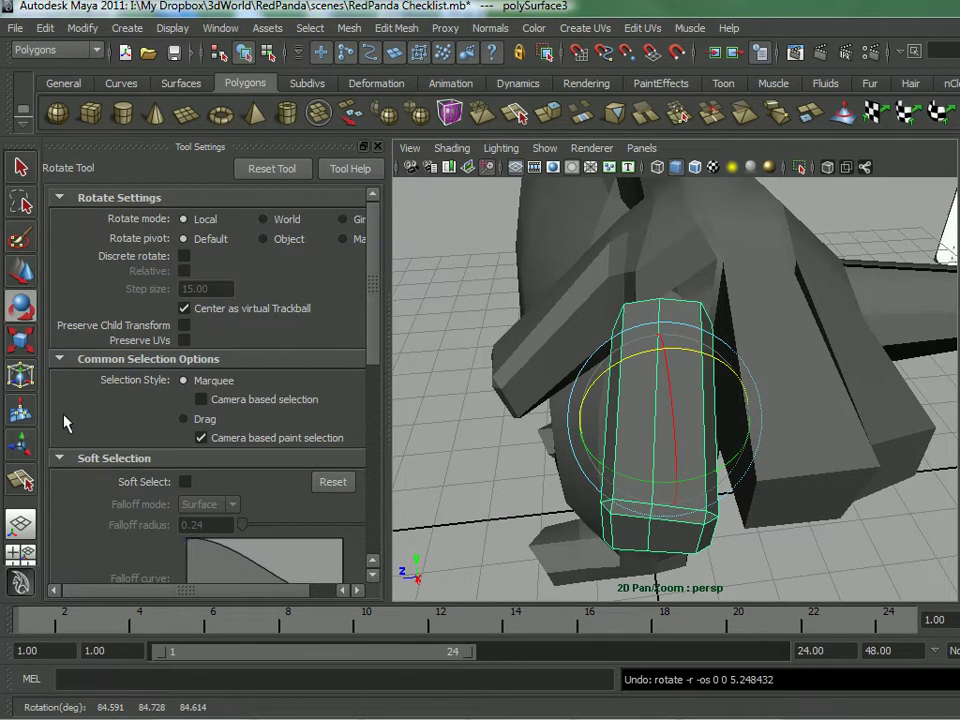
pyautogui.moveTo(371, 280); pyautogui.dragTo(375, 168)
pyautogui.keyDown('alt'); pyautogui.moveTo(520, 240); pyautogui.dragTo(639, 514); pyautogui.keyUp('alt')
pyautogui.click(82, 28)
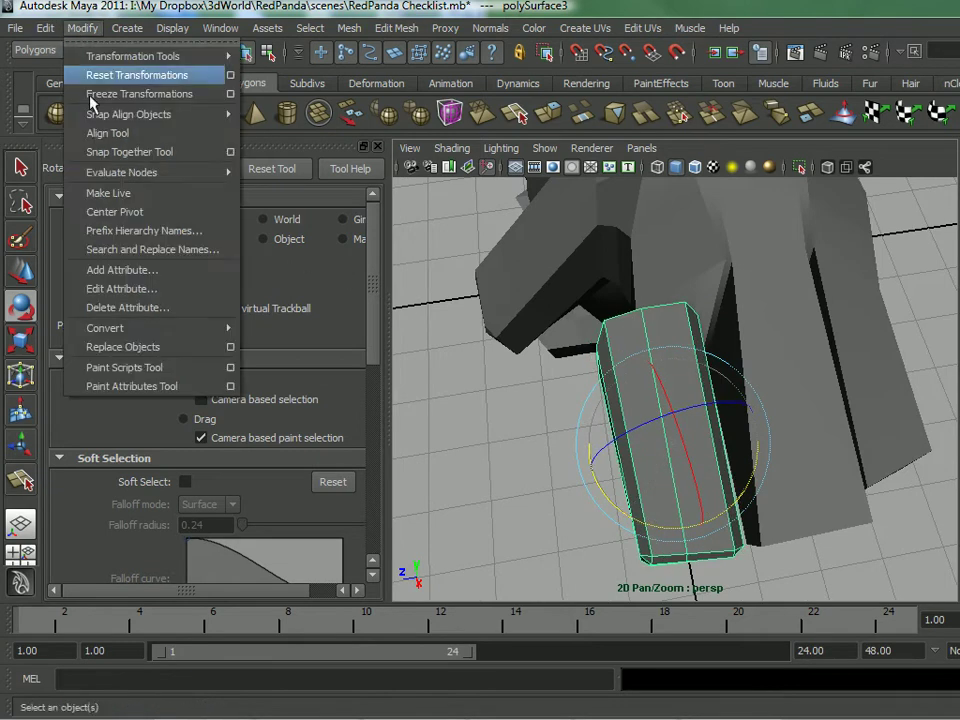
pyautogui.click(130, 216)
pyautogui.hotkey('ctrl', 'z')
# - Move the duplicated finger against the palm, into the gap left by the removed blocky finger
pyautogui.keyDown('alt'); pyautogui.moveTo(650, 376); pyautogui.dragTo(648, 442); pyautogui.keyUp('alt')
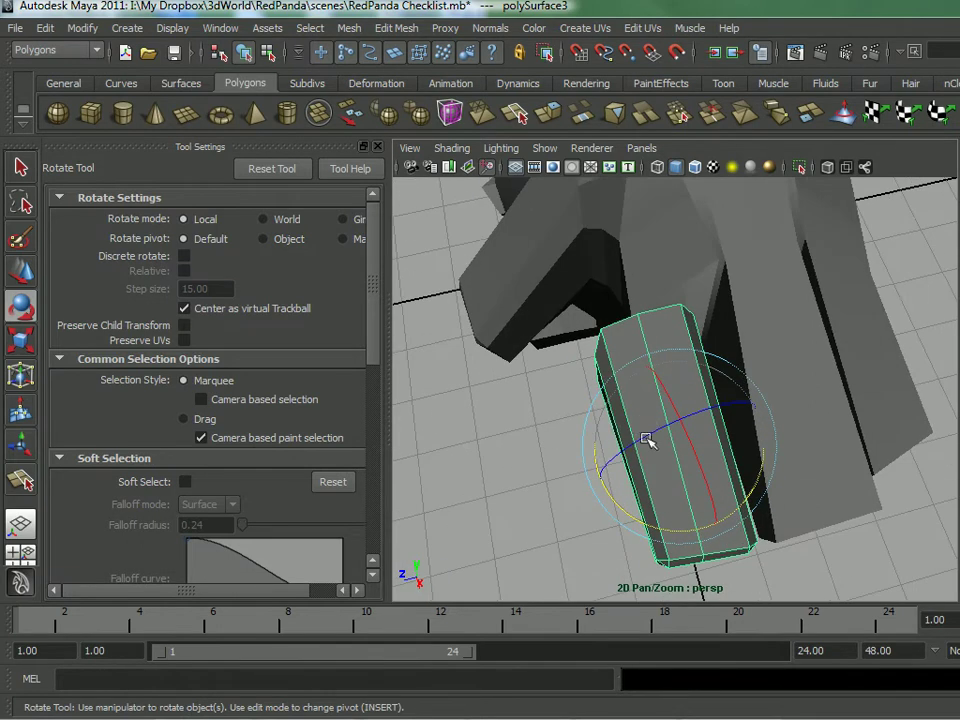
pyautogui.press('Insert')
pyautogui.keyDown('alt'); pyautogui.moveTo(700, 483); pyautogui.dragTo(762, 474); pyautogui.keyUp('alt')
pyautogui.press('w')
pyautogui.moveTo(732, 432); pyautogui.dragTo(640, 370)
# - Select and delete the body mesh faces that form the middle blocky finger
pyautogui.click(697, 321)
pyautogui.rightClick(713, 296)
pyautogui.moveTo(722, 328); pyautogui.dragTo(722, 334, button='right')
pyautogui.keyDown('alt'); pyautogui.moveTo(717, 525); pyautogui.dragTo(709, 446); pyautogui.keyUp('alt')
pyautogui.click(713, 464)
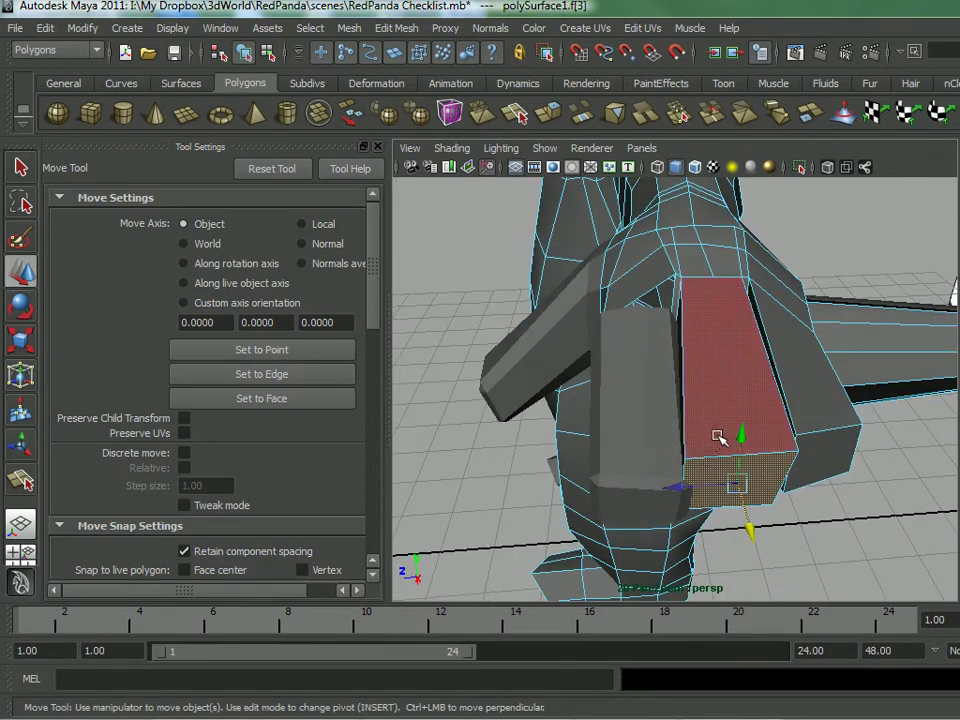
pyautogui.press('Delete')
pyautogui.keyDown('alt'); pyautogui.moveTo(707, 343); pyautogui.dragTo(626, 422); pyautogui.keyUp('alt')
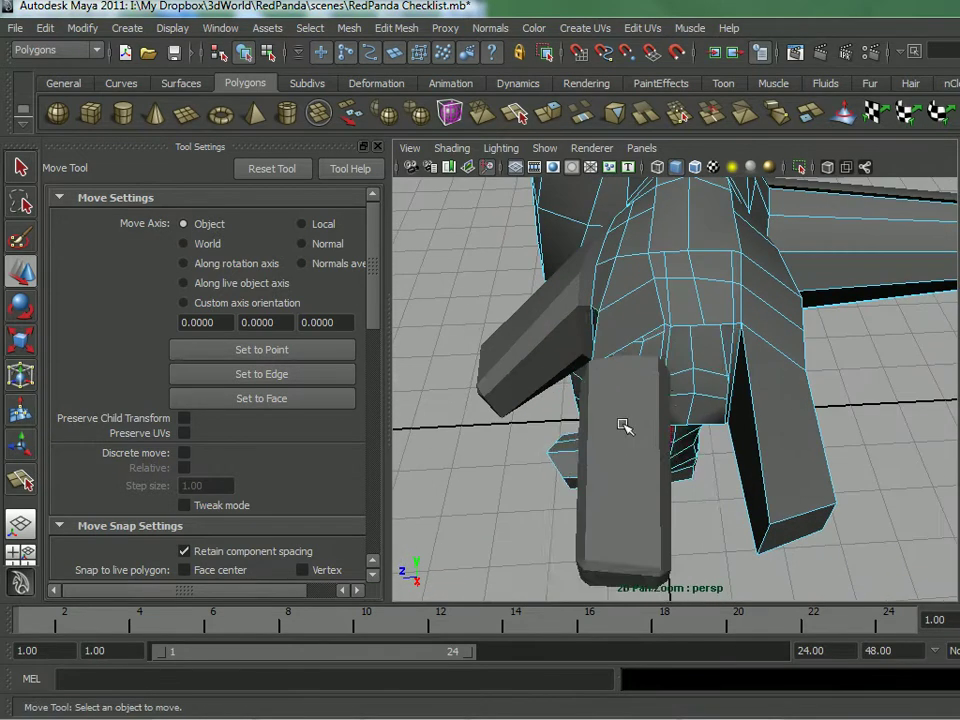
# - Duplicate the new finger, place the copy in the middle finger's gap, and move its pivot to its base
pyautogui.moveTo(623, 361); pyautogui.dragTo(672, 386, button='right')
pyautogui.moveTo(688, 344); pyautogui.dragTo(690, 340, button='right')
pyautogui.click(647, 386)
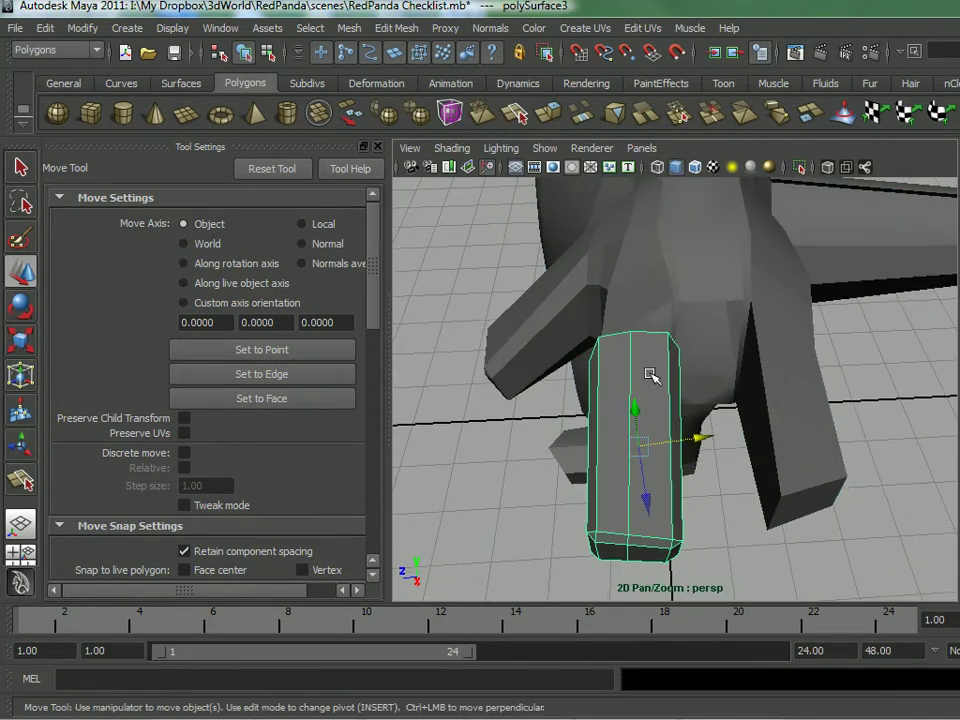
pyautogui.moveTo(691, 436); pyautogui.dragTo(752, 370)
pyautogui.press('Insert')
pyautogui.keyDown('alt'); pyautogui.moveTo(665, 434); pyautogui.dragTo(738, 392); pyautogui.keyUp('alt')
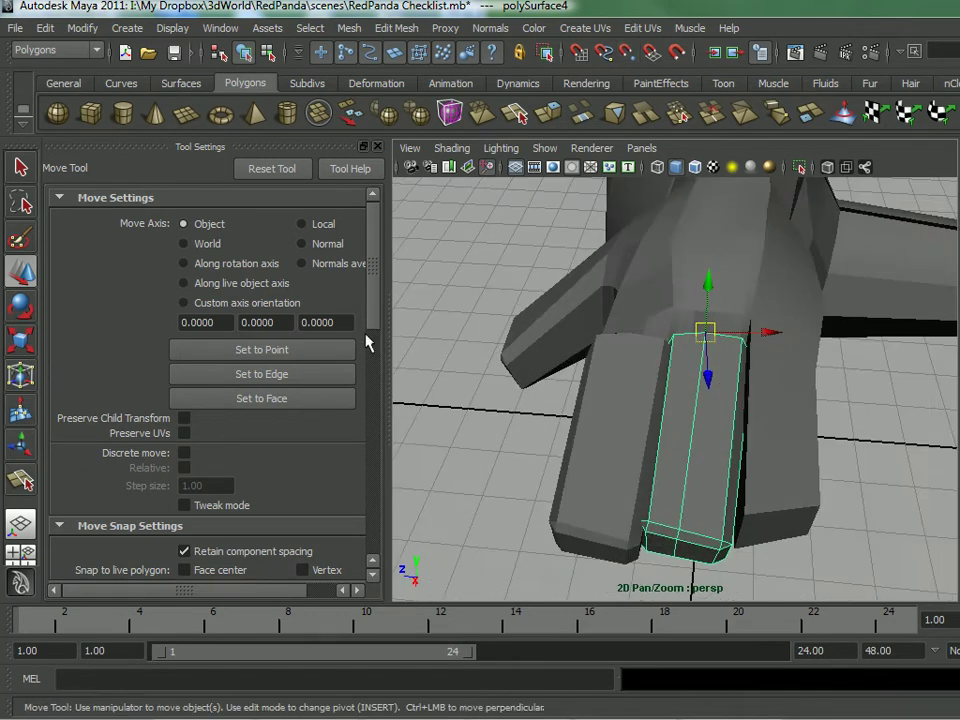
# - Align the Move tool's custom axis orientation with the lengthwise center edge on top of the new middle finger
pyautogui.click(262, 374)
pyautogui.click(697, 401)
pyautogui.rightClick(698, 399)
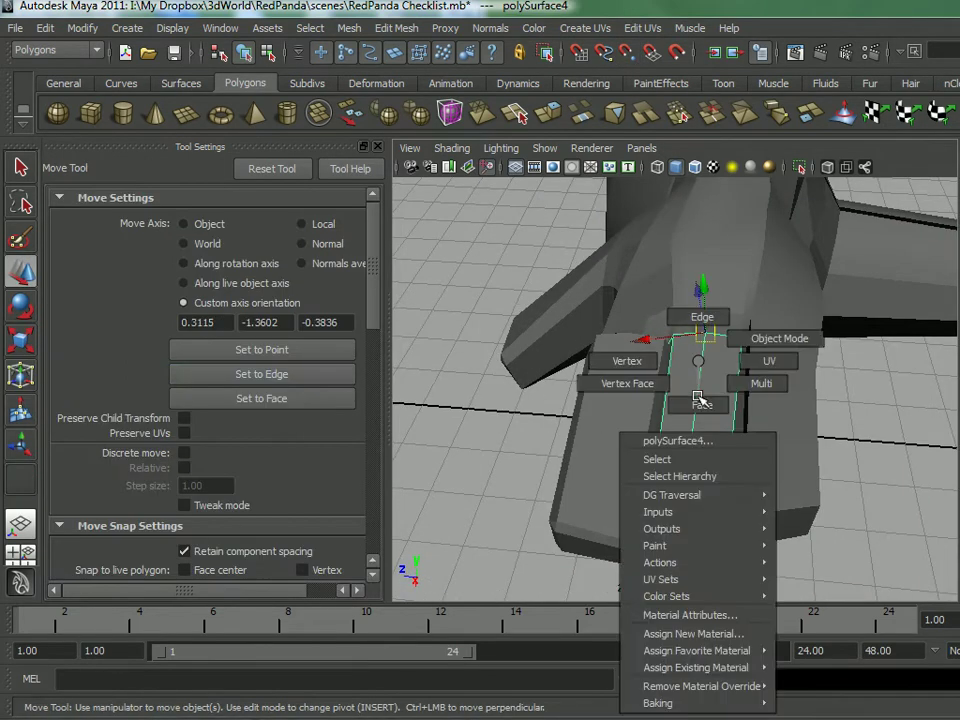
pyautogui.moveTo(733, 377); pyautogui.dragTo(745, 382, button='right')
pyautogui.click(696, 388)
pyautogui.keyDown('alt'); pyautogui.moveTo(692, 398); pyautogui.dragTo(650, 414); pyautogui.keyUp('alt')
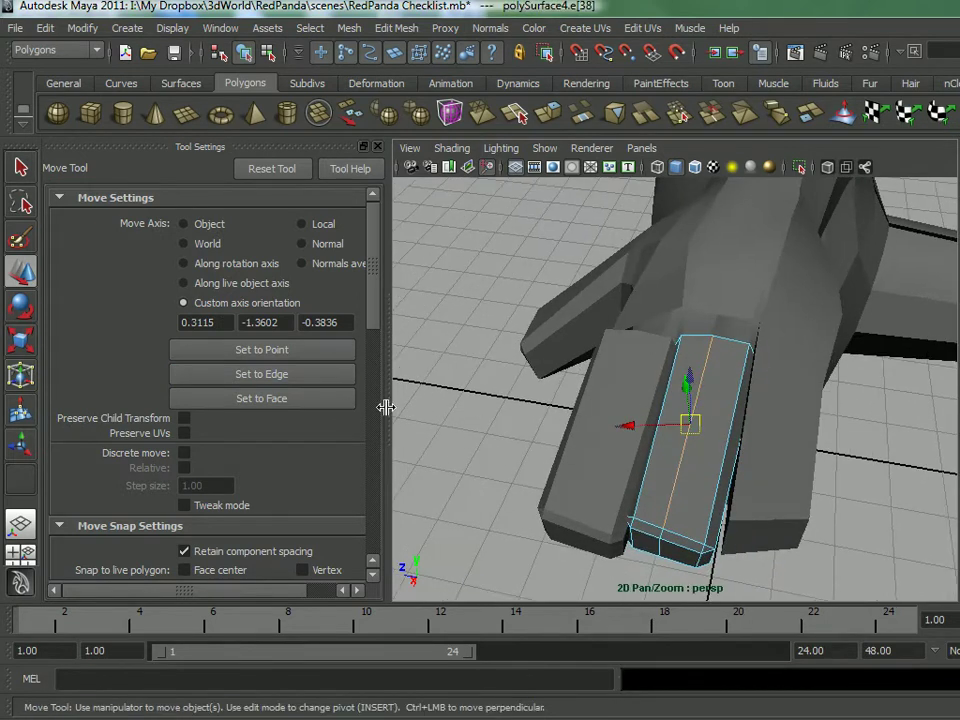
pyautogui.click(300, 376)
pyautogui.click(703, 390)
pyautogui.keyDown('alt'); pyautogui.moveTo(703, 390); pyautogui.dragTo(664, 406); pyautogui.keyUp('alt')
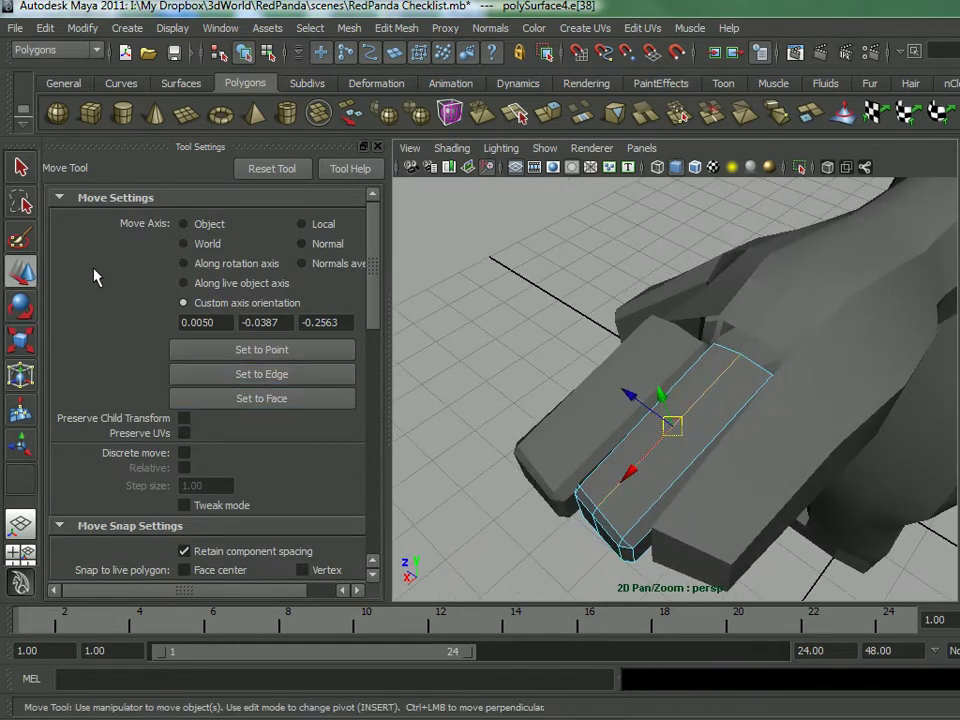
# - Align the Scale tool's custom axis orientation with the same lengthwise center edge of the middle finger
pyautogui.click(20, 340)
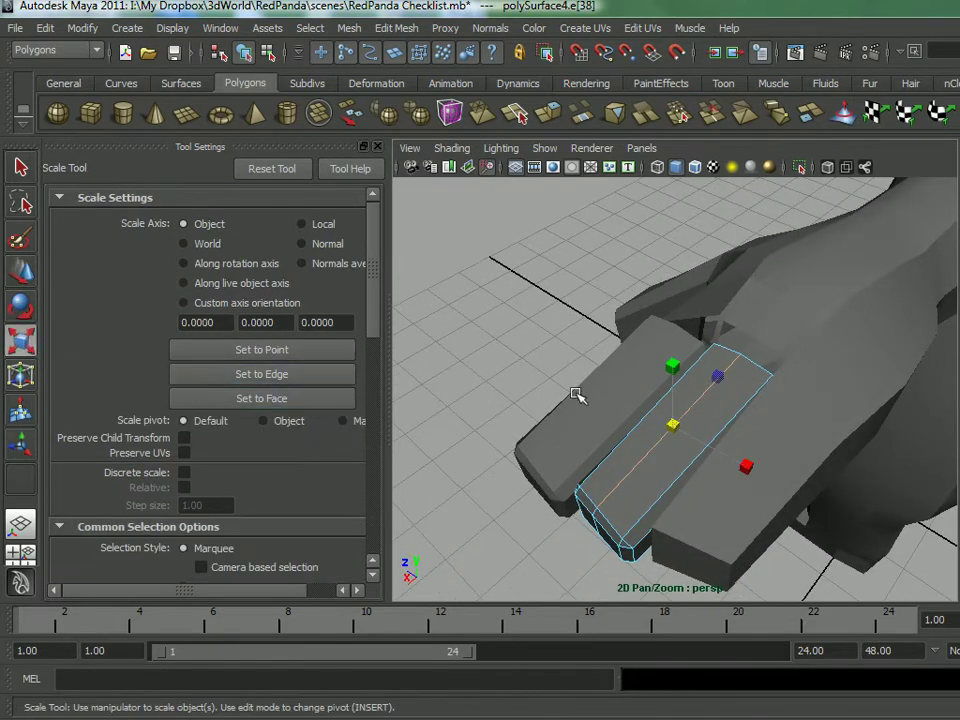
pyautogui.moveTo(722, 375); pyautogui.dragTo(740, 386, button='right')
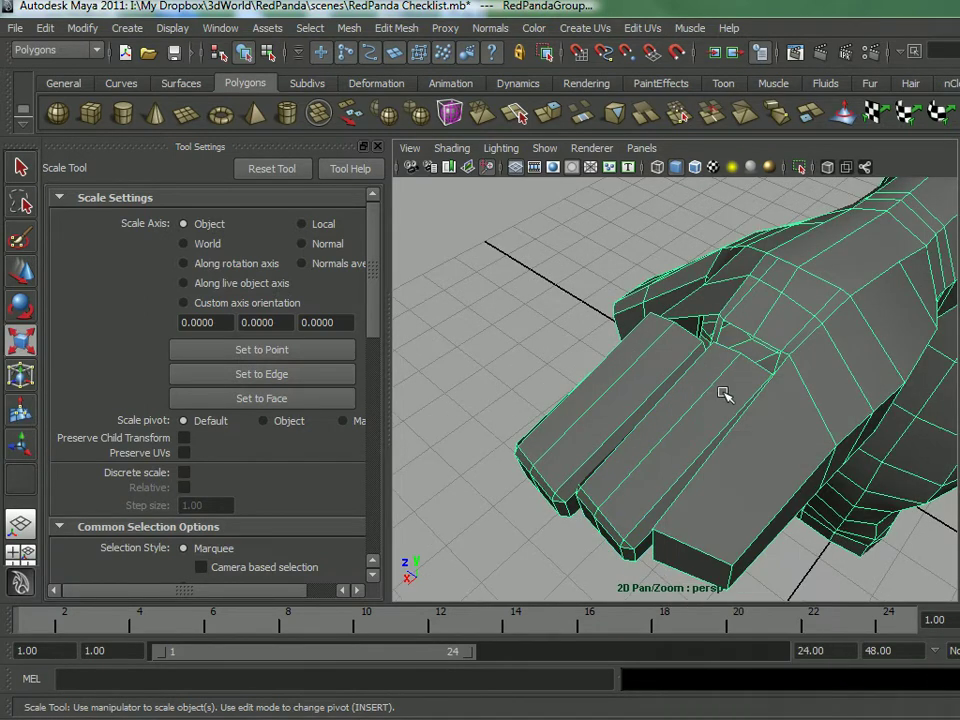
pyautogui.click(723, 393)
pyautogui.keyDown('alt'); pyautogui.moveTo(690, 360); pyautogui.dragTo(700, 330); pyautogui.keyUp('alt')
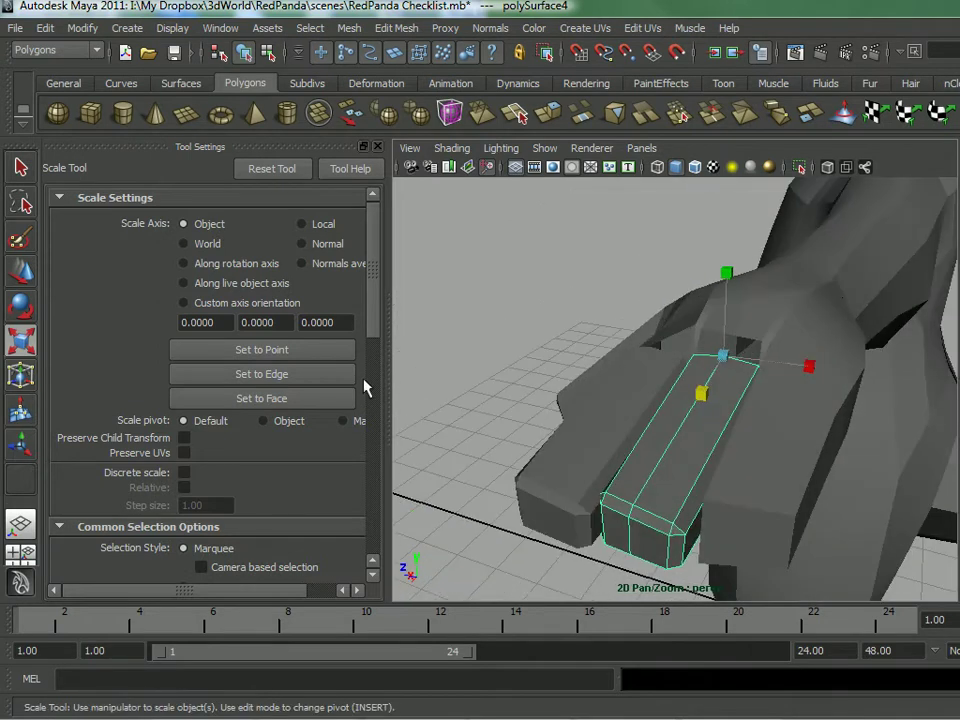
pyautogui.click(250, 378)
pyautogui.click(675, 444)
pyautogui.moveTo(680, 364); pyautogui.dragTo(684, 321, button='right')
pyautogui.click(690, 412)
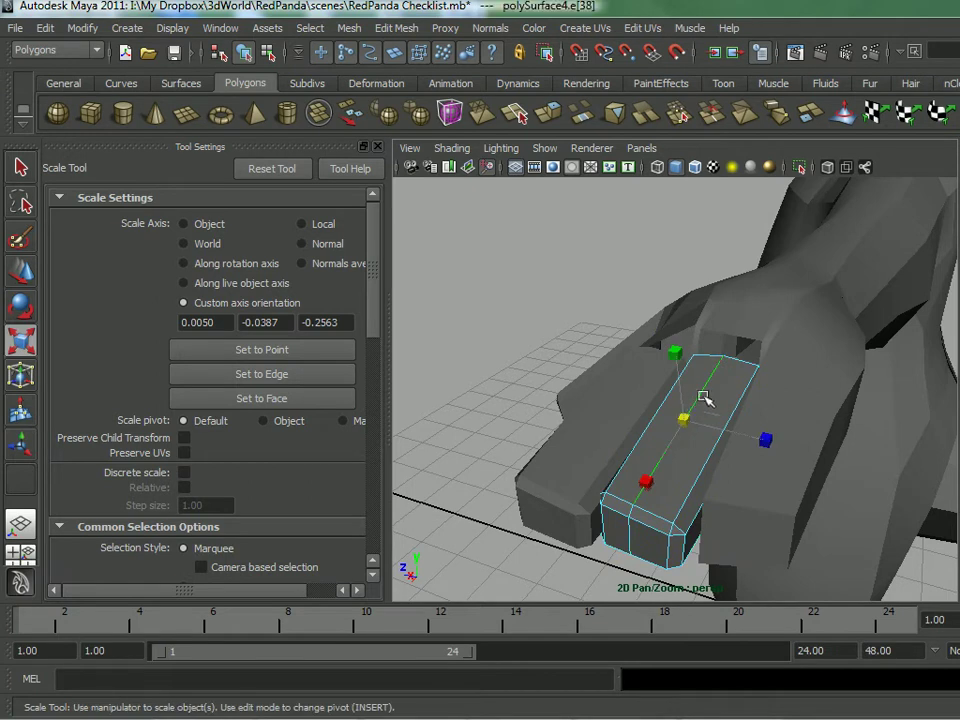
pyautogui.moveTo(742, 360); pyautogui.dragTo(788, 340, button='right')
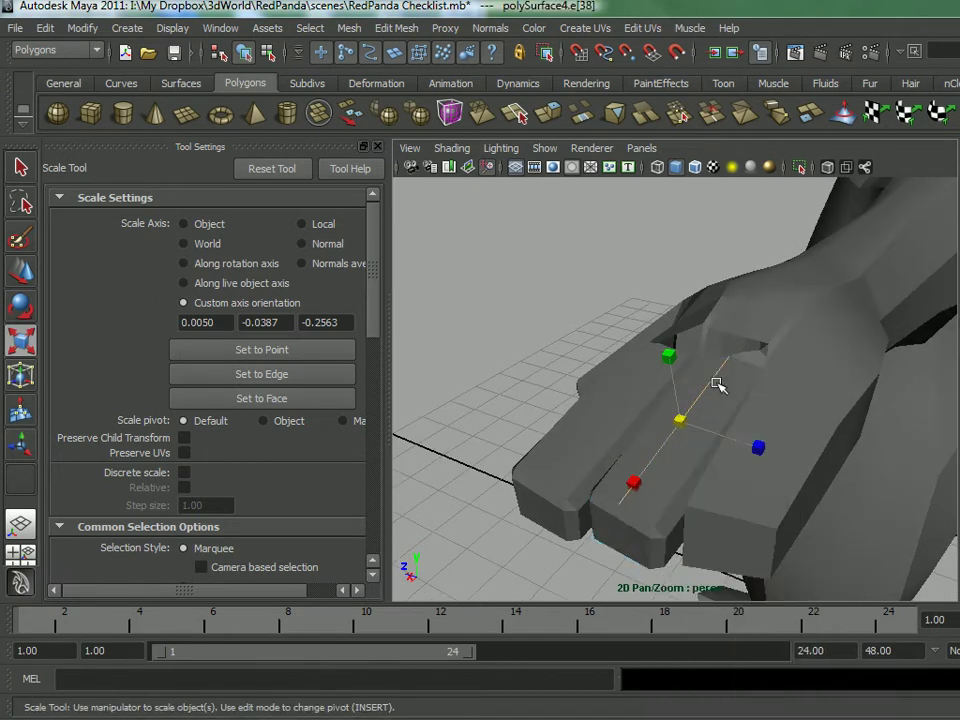
# - Select the middle finger's tip vertices and rotate them to square up the end of the finger
pyautogui.keyDown('alt'); pyautogui.moveTo(711, 394); pyautogui.dragTo(765, 386); pyautogui.keyUp('alt')
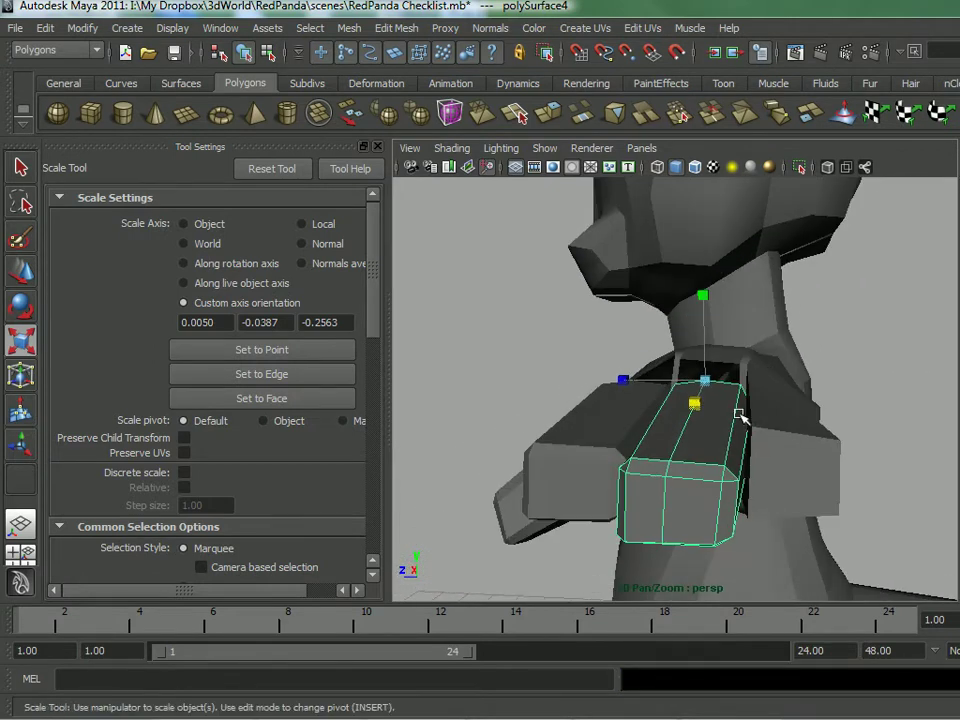
pyautogui.keyDown('alt'); pyautogui.moveTo(768, 415); pyautogui.dragTo(768, 372); pyautogui.keyUp('alt')
pyautogui.moveTo(704, 297); pyautogui.dragTo(630, 277, button='right')
pyautogui.moveTo(614, 237); pyautogui.dragTo(706, 314)
pyautogui.press('e')
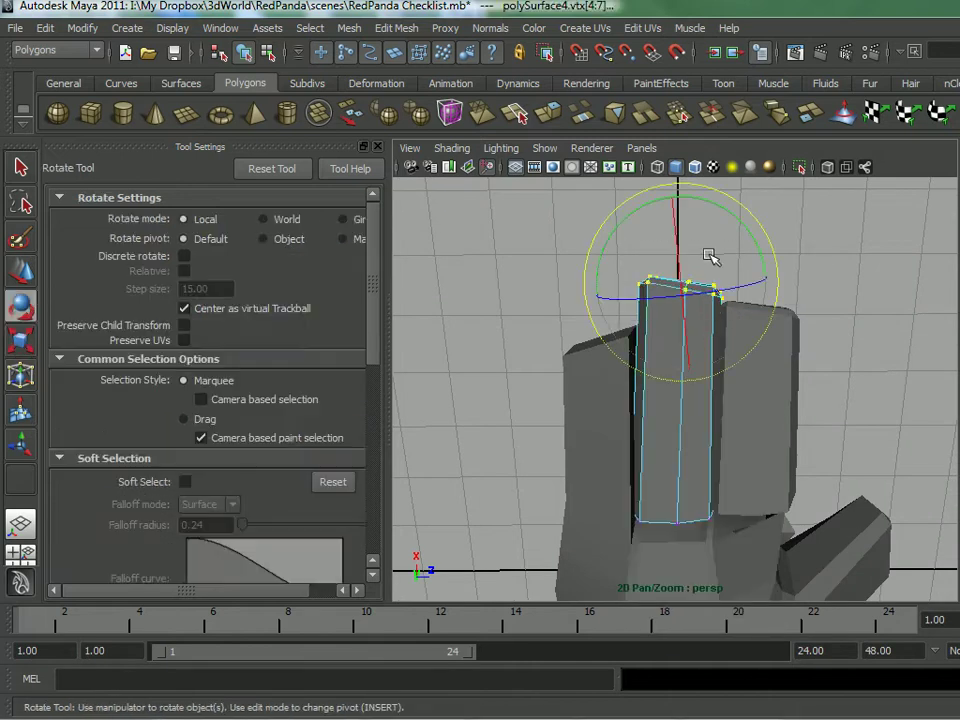
pyautogui.moveTo(716, 211); pyautogui.dragTo(716, 204)
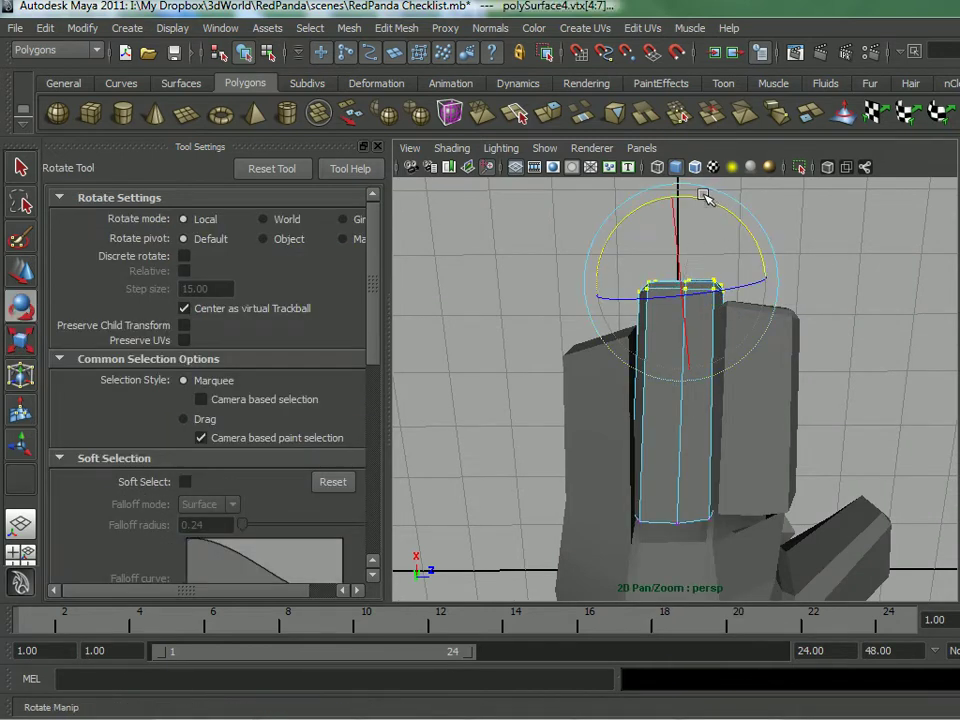
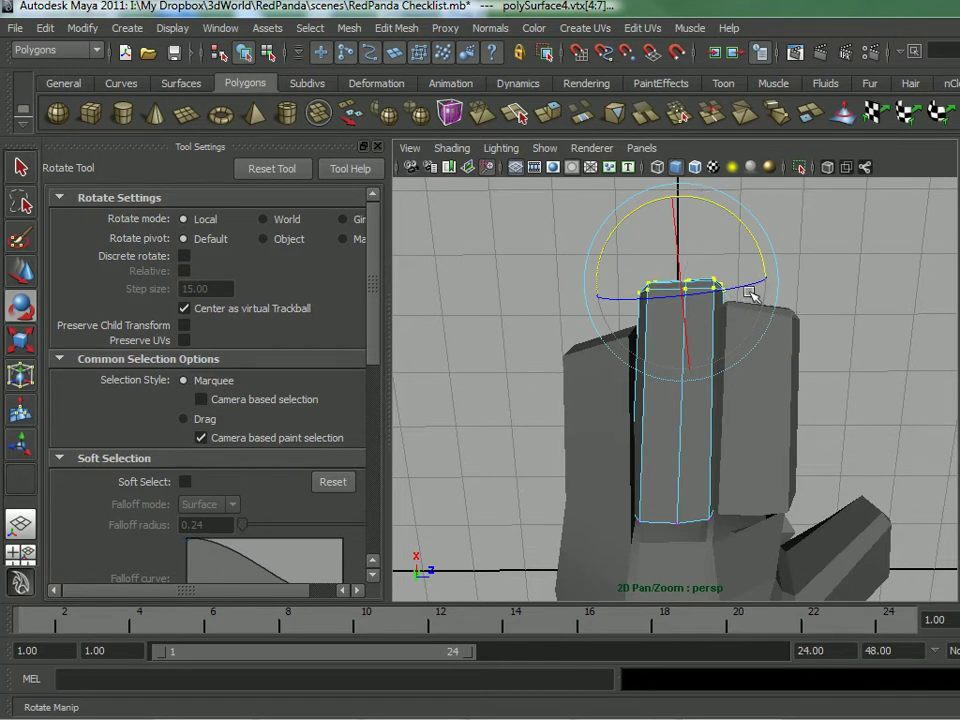
pyautogui.keyDown('alt'); pyautogui.moveTo(622, 330); pyautogui.dragTo(810, 268); pyautogui.keyUp('alt')
pyautogui.keyDown('alt'); pyautogui.moveTo(810, 268); pyautogui.dragTo(697, 367, button='middle'); pyautogui.keyUp('alt')
pyautogui.keyDown('alt'); pyautogui.moveTo(698, 366); pyautogui.dragTo(850, 412); pyautogui.keyUp('alt')
pyautogui.keyDown('alt'); pyautogui.moveTo(739, 394); pyautogui.dragTo(733, 449); pyautogui.keyUp('alt')
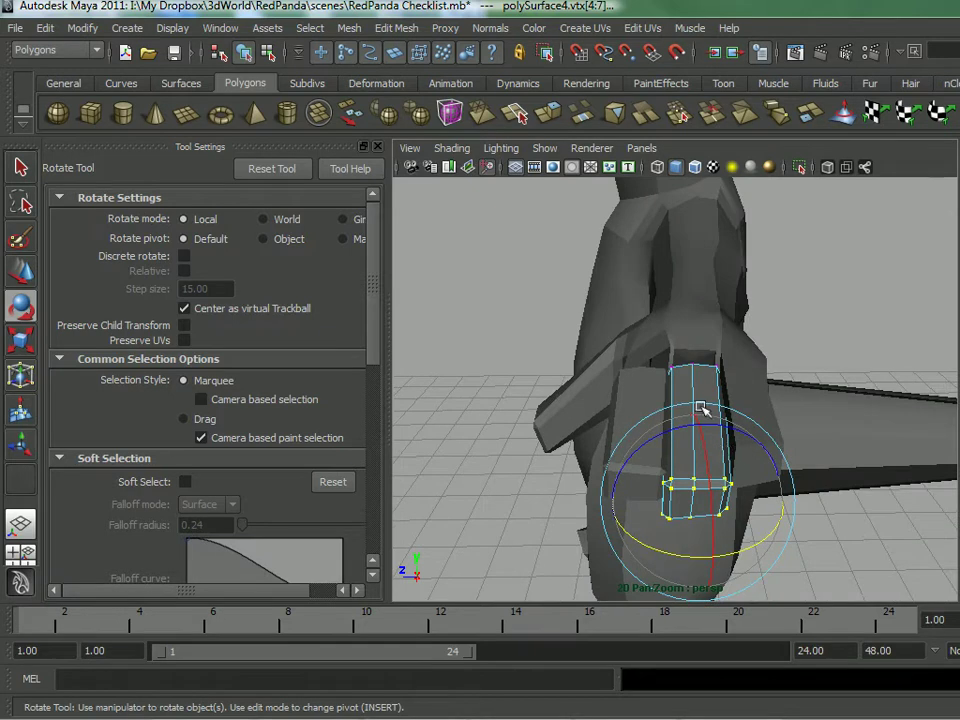
# - Select and delete the body mesh faces that form the outermost blocky finger
pyautogui.moveTo(694, 391)
pyautogui.keyDown('alt'); pyautogui.mouseDown()
pyautogui.moveTo(649, 420)
pyautogui.moveTo(699, 399)
pyautogui.moveTo(600, 462)
pyautogui.moveTo(643, 418)
pyautogui.moveTo(621, 424)
pyautogui.moveTo(718, 456)
pyautogui.moveTo(749, 393)
pyautogui.moveTo(692, 407)
pyautogui.mouseUp(); pyautogui.keyUp('alt')
pyautogui.moveTo(752, 358); pyautogui.dragTo(752, 402, button='right')
pyautogui.click(650, 511)
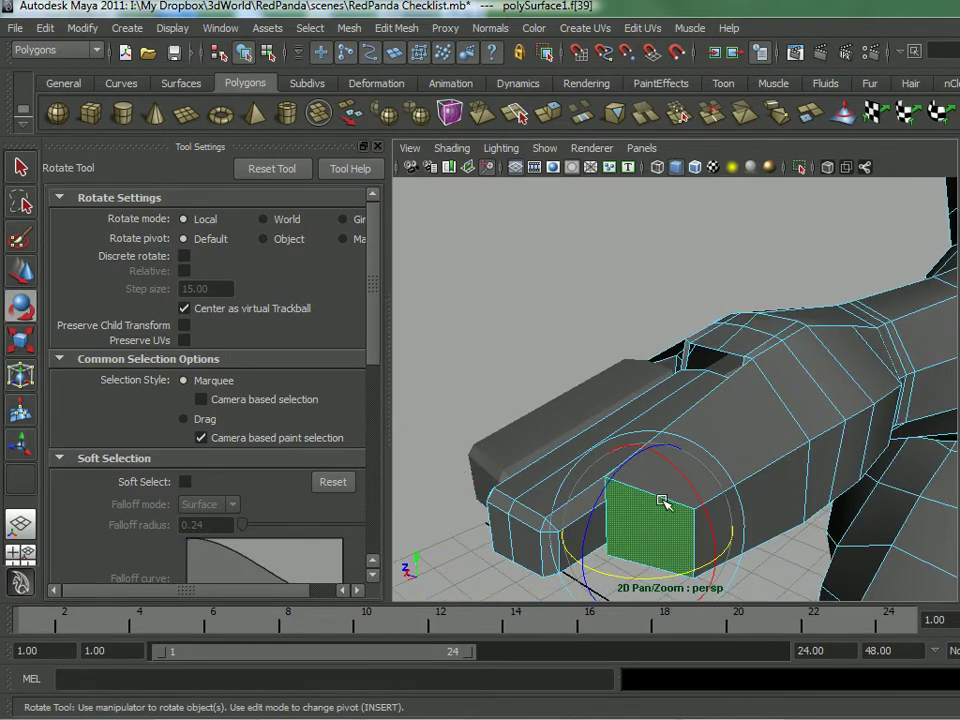
pyautogui.hotkey('shift', '.')
pyautogui.press('Delete')
# - Return to object mode and duplicate the replacement finger nearest the thumb
pyautogui.keyDown('alt'); pyautogui.moveTo(662, 484); pyautogui.dragTo(621, 454); pyautogui.keyUp('alt')
pyautogui.moveTo(628, 360); pyautogui.dragTo(705, 360, button='right')
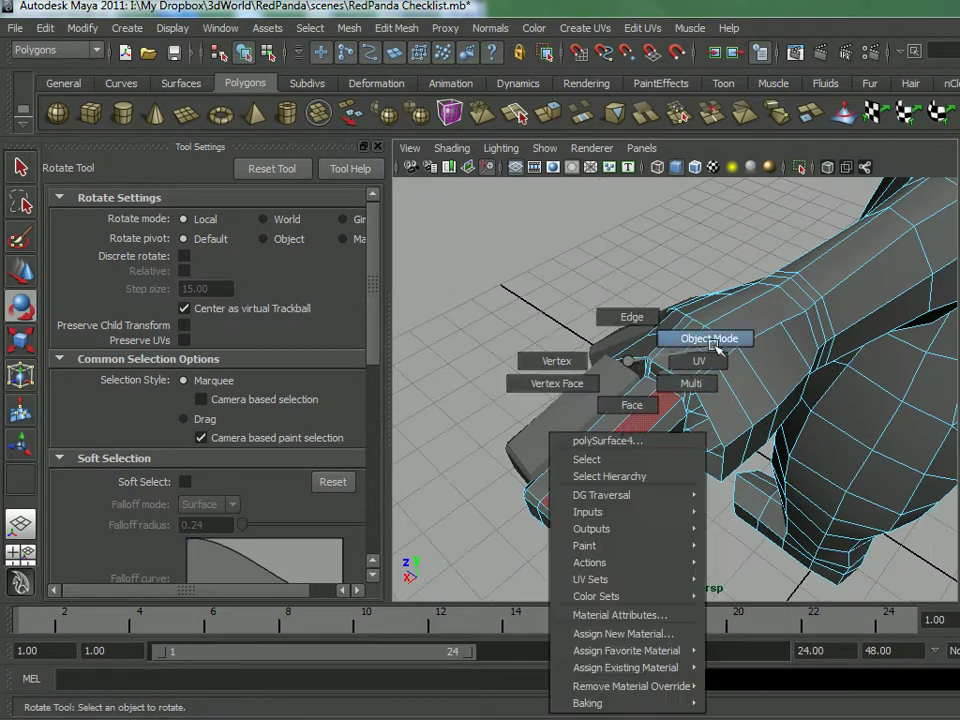
pyautogui.click(656, 411)
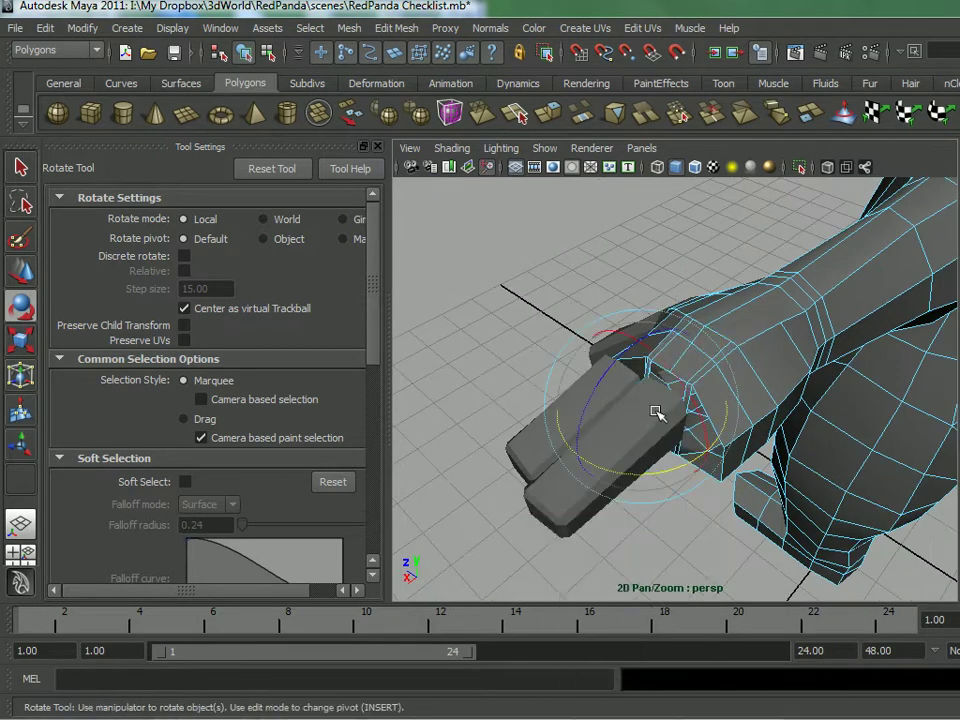
pyautogui.click(571, 498)
pyautogui.keyDown('alt'); pyautogui.moveTo(571, 494); pyautogui.dragTo(619, 370); pyautogui.keyUp('alt')
pyautogui.press('w')
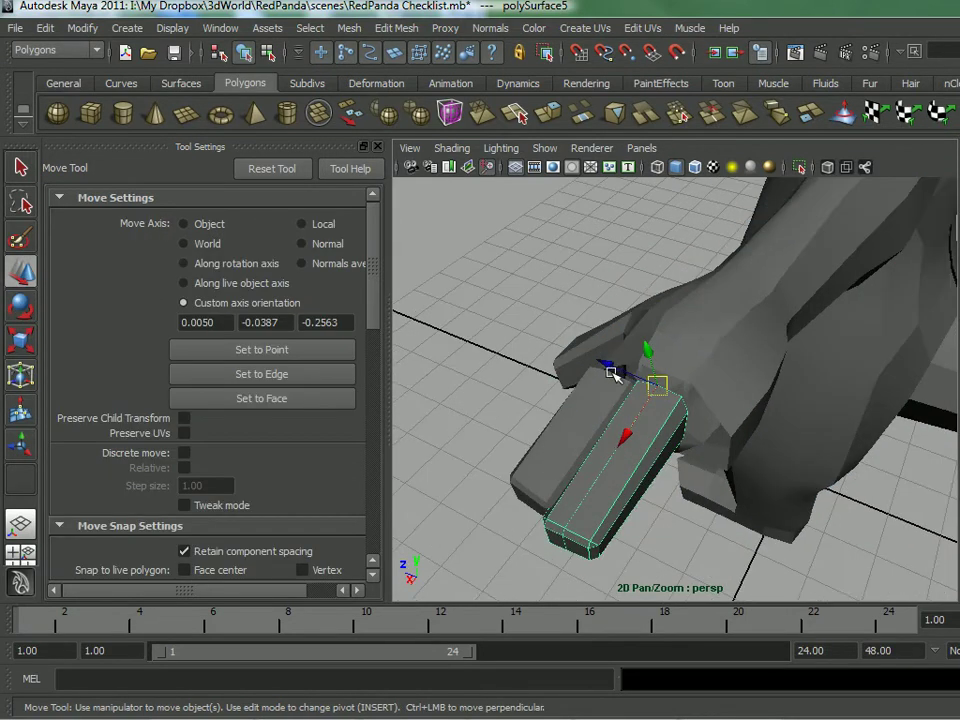
pyautogui.click(589, 398)
pyautogui.click(580, 403)
pyautogui.keyDown('alt'); pyautogui.moveTo(580, 403); pyautogui.dragTo(592, 437); pyautogui.keyUp('alt')
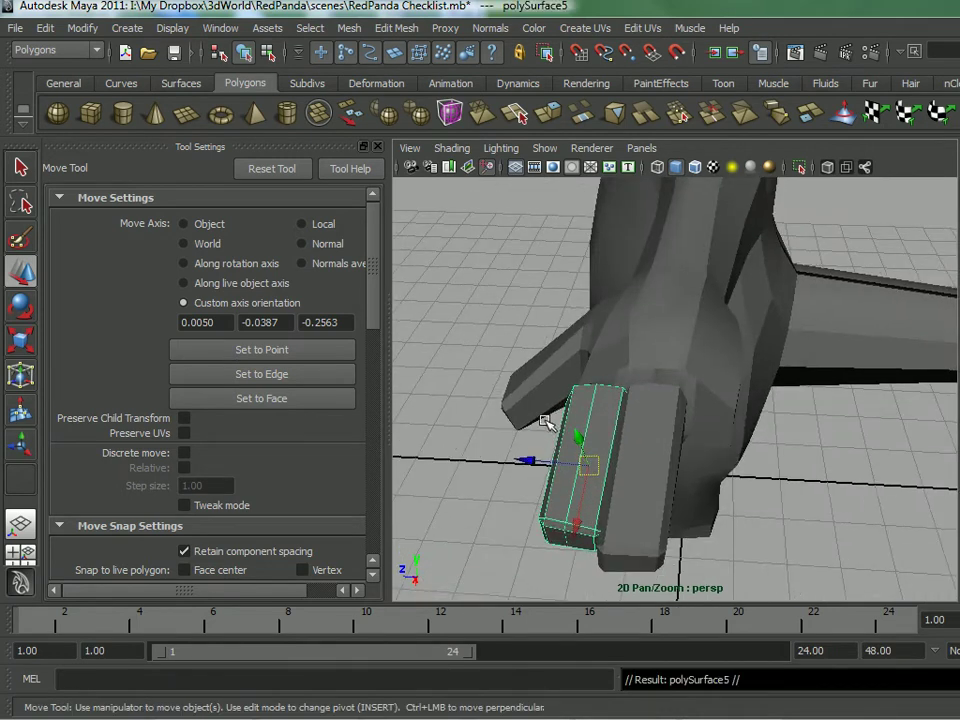
# - Maximize the program window, close the tool settings, and display the Channel Box for the duplicated finger
pyautogui.hotkey('ctrl', 'a')
pyautogui.hotkey('ctrl', 'a')
pyautogui.hotkey('ctrl', 'a')
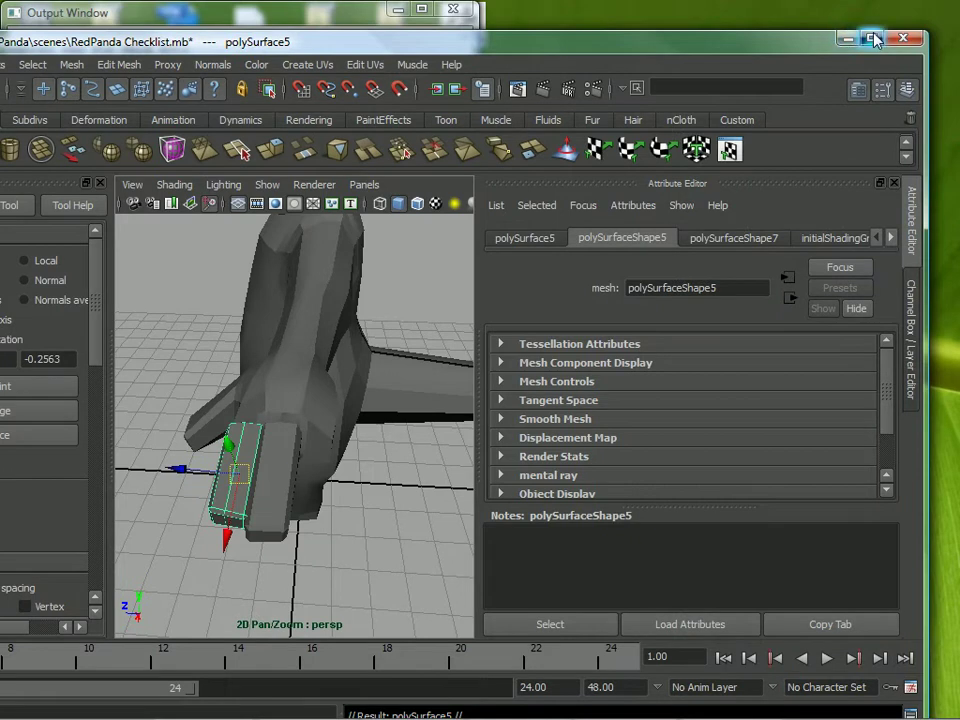
pyautogui.click(873, 38)
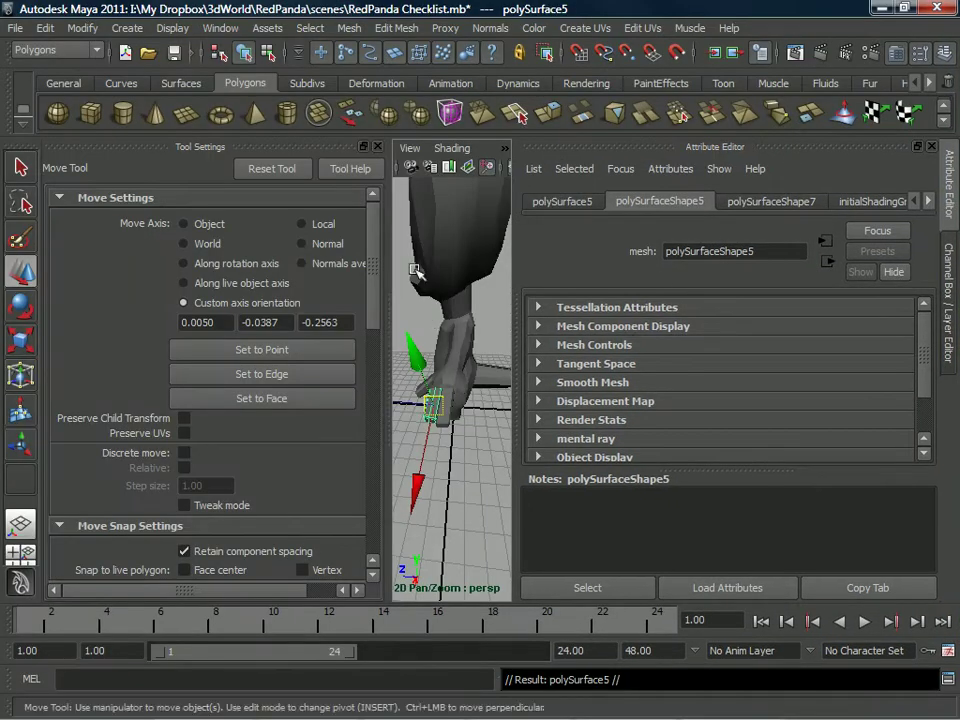
pyautogui.click(378, 147)
pyautogui.keyDown('alt'); pyautogui.moveTo(363, 428); pyautogui.dragTo(436, 400, button='middle'); pyautogui.keyUp('alt')
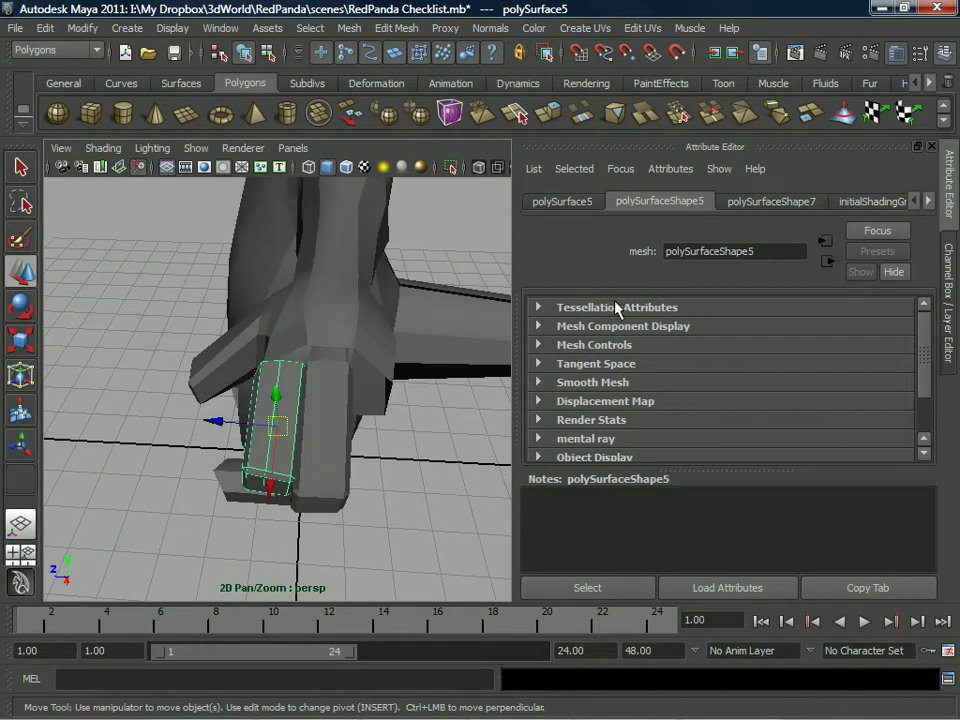
pyautogui.hotkey('ctrl', 'a')
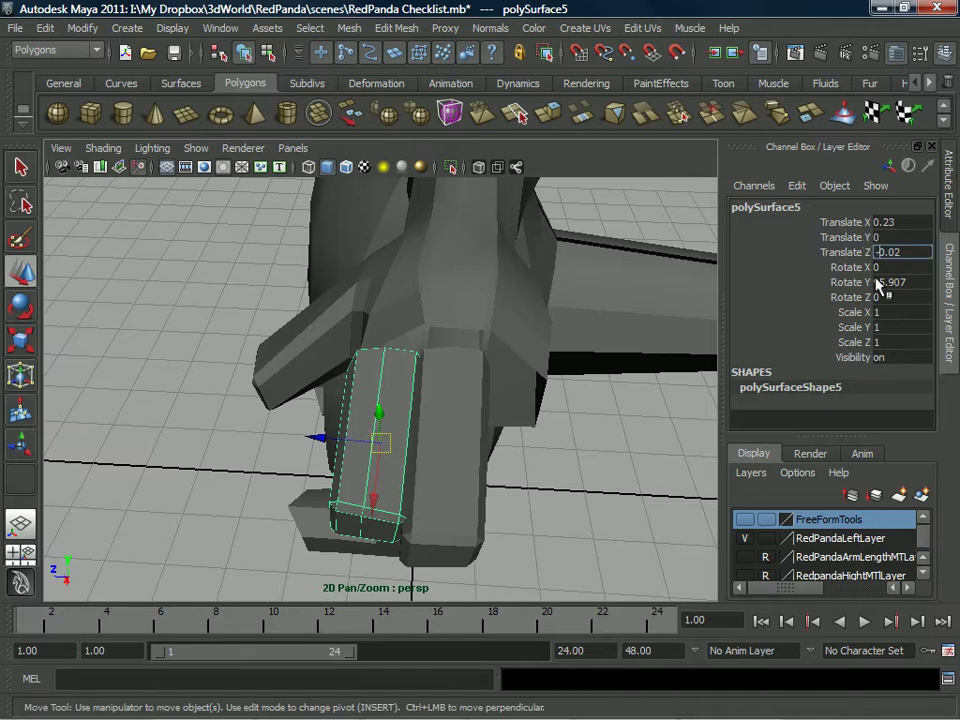
# - Set the duplicated finger's Translate Z to 0.02, and move it across the hand into the outermost finger's gap
pyautogui.press('Return')
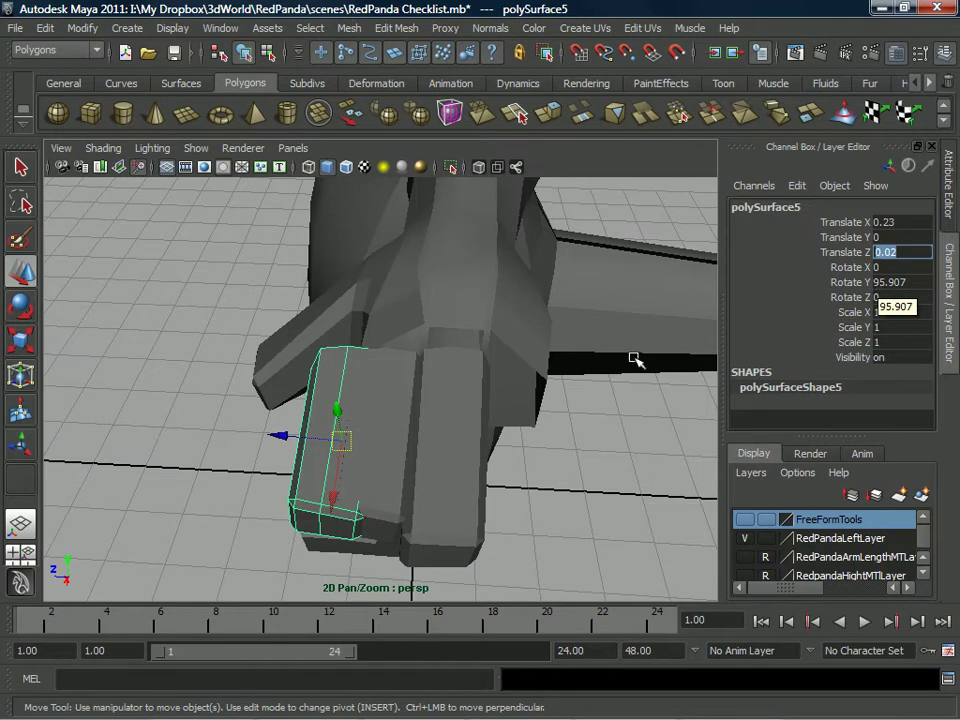
pyautogui.moveTo(284, 430); pyautogui.dragTo(466, 454)
pyautogui.keyDown('alt'); pyautogui.moveTo(396, 452); pyautogui.dragTo(184, 516); pyautogui.keyUp('alt')
pyautogui.keyDown('alt'); pyautogui.moveTo(249, 495); pyautogui.dragTo(349, 438, button='middle'); pyautogui.keyUp('alt')
pyautogui.keyDown('alt'); pyautogui.moveTo(347, 438); pyautogui.dragTo(352, 472); pyautogui.keyUp('alt')
# - Select the outer finger's tip vertices and rotate them to adjust the angle of the fingertip
pyautogui.moveTo(363, 458); pyautogui.dragTo(298, 362, button='right')
pyautogui.press('e')
pyautogui.moveTo(374, 551); pyautogui.dragTo(385, 551)
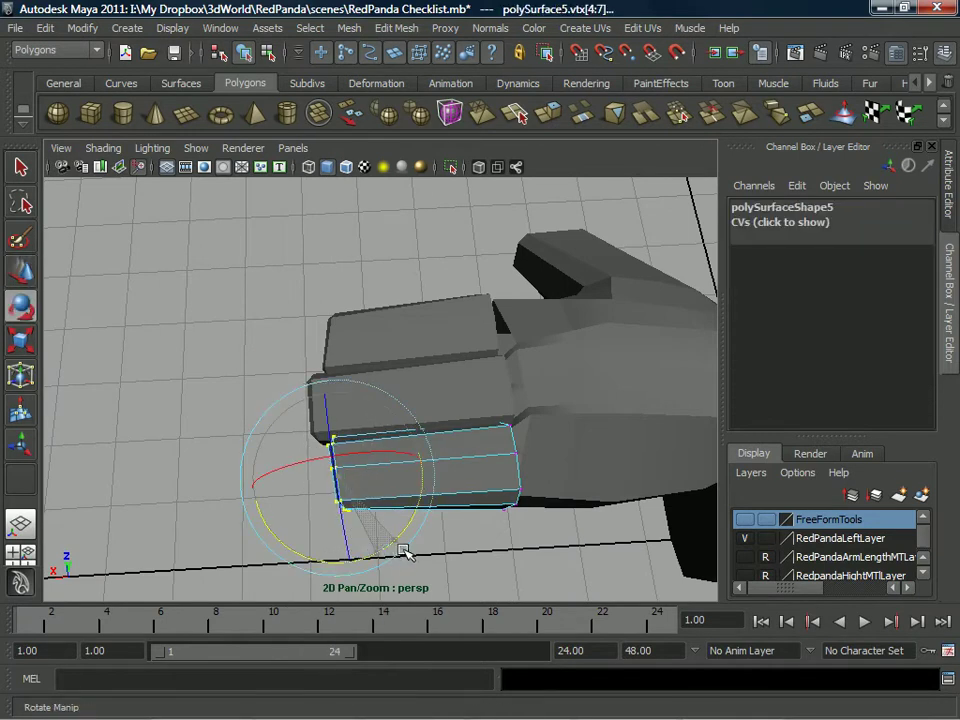
pyautogui.keyDown('alt'); pyautogui.moveTo(407, 551); pyautogui.dragTo(305, 368); pyautogui.keyUp('alt')
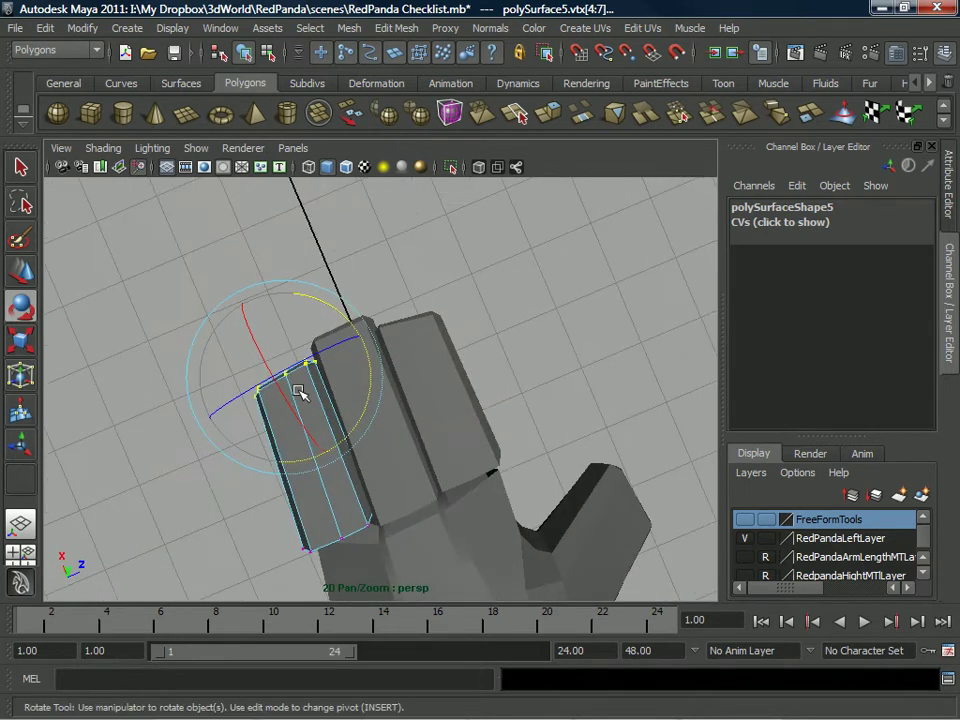
# - Select all vertices of the outer finger and try rotating the whole finger slightly
pyautogui.press('w')
pyautogui.moveTo(263, 316); pyautogui.dragTo(605, 332)
pyautogui.moveTo(398, 486); pyautogui.dragTo(399, 487)
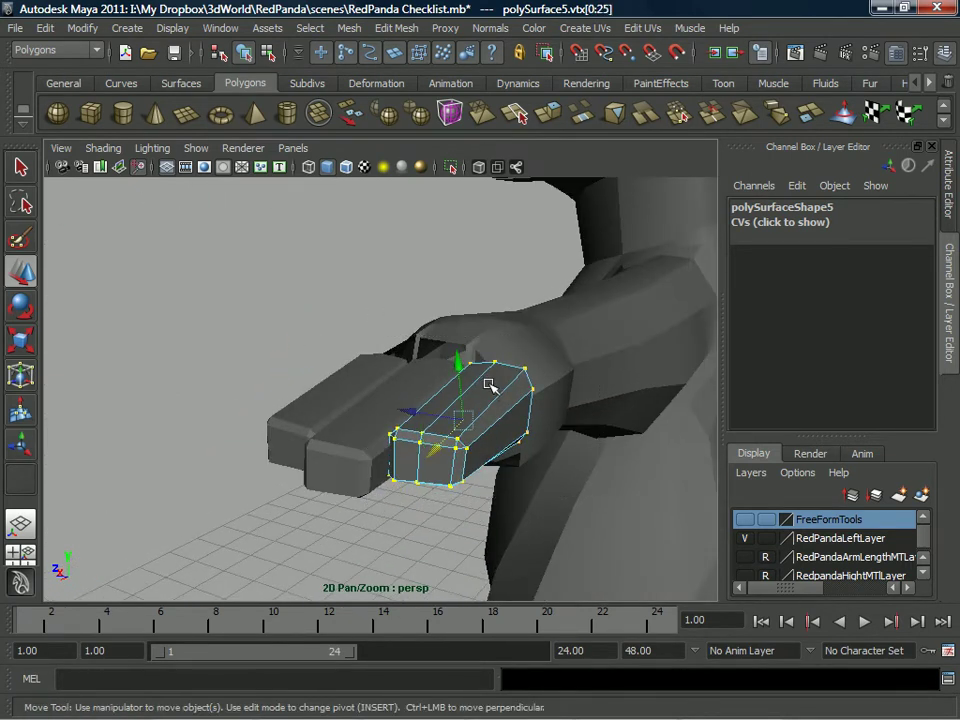
pyautogui.press('e')
pyautogui.moveTo(500, 350); pyautogui.dragTo(475, 360)
pyautogui.keyDown('alt'); pyautogui.moveTo(392, 401); pyautogui.dragTo(457, 363); pyautogui.keyUp('alt')
pyautogui.press('w')
pyautogui.keyDown('alt'); pyautogui.moveTo(388, 366); pyautogui.dragTo(492, 377); pyautogui.keyUp('alt')
# - Try rotating the finger nearest the thumb to follow the curve of the hand
pyautogui.click(309, 420)
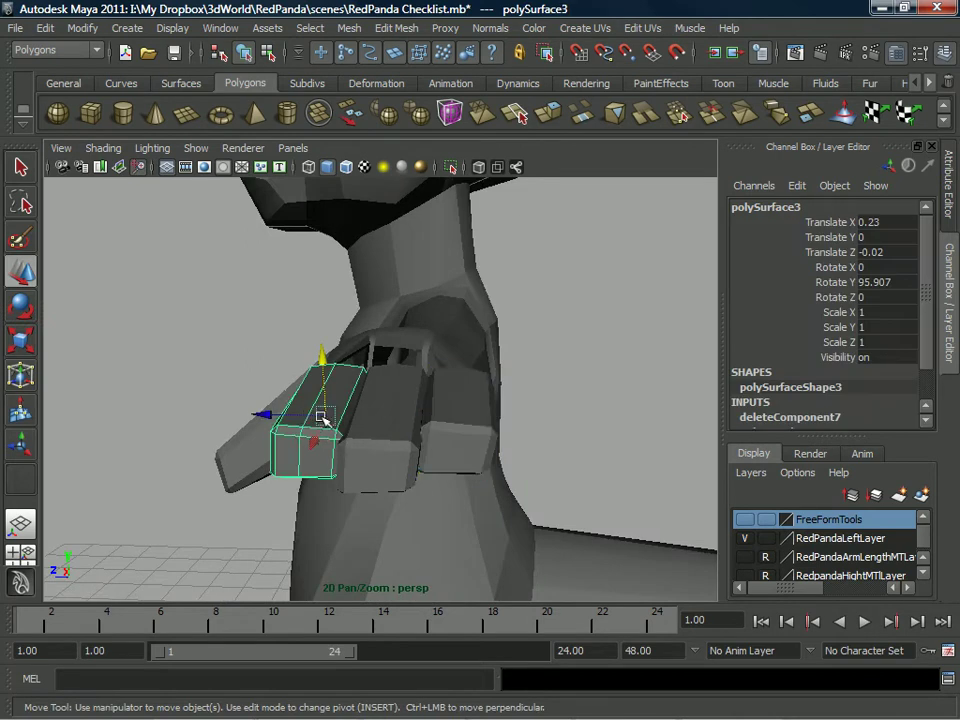
pyautogui.keyDown('alt'); pyautogui.moveTo(309, 420); pyautogui.dragTo(328, 408); pyautogui.keyUp('alt')
pyautogui.press('e')
pyautogui.moveTo(369, 358); pyautogui.dragTo(366, 338)
pyautogui.keyDown('alt'); pyautogui.moveTo(326, 364); pyautogui.dragTo(371, 330); pyautogui.keyUp('alt')
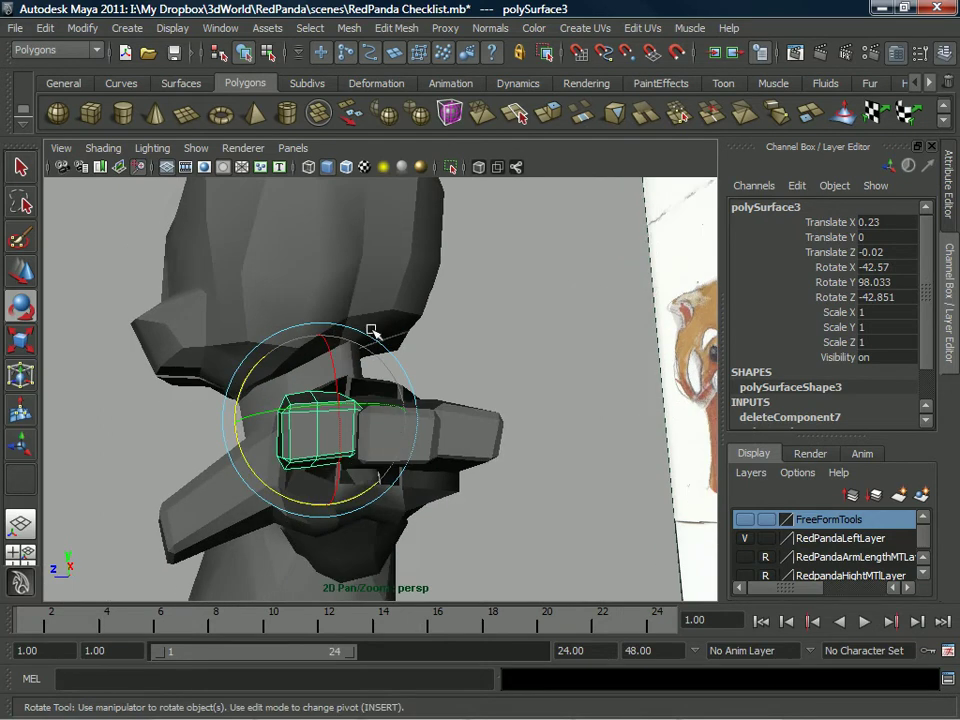
# - Try raising the middle finger slightly above its neighbors
pyautogui.press('q')
pyautogui.click(387, 432)
pyautogui.press('w')
pyautogui.moveTo(380, 352); pyautogui.dragTo(313, 437)
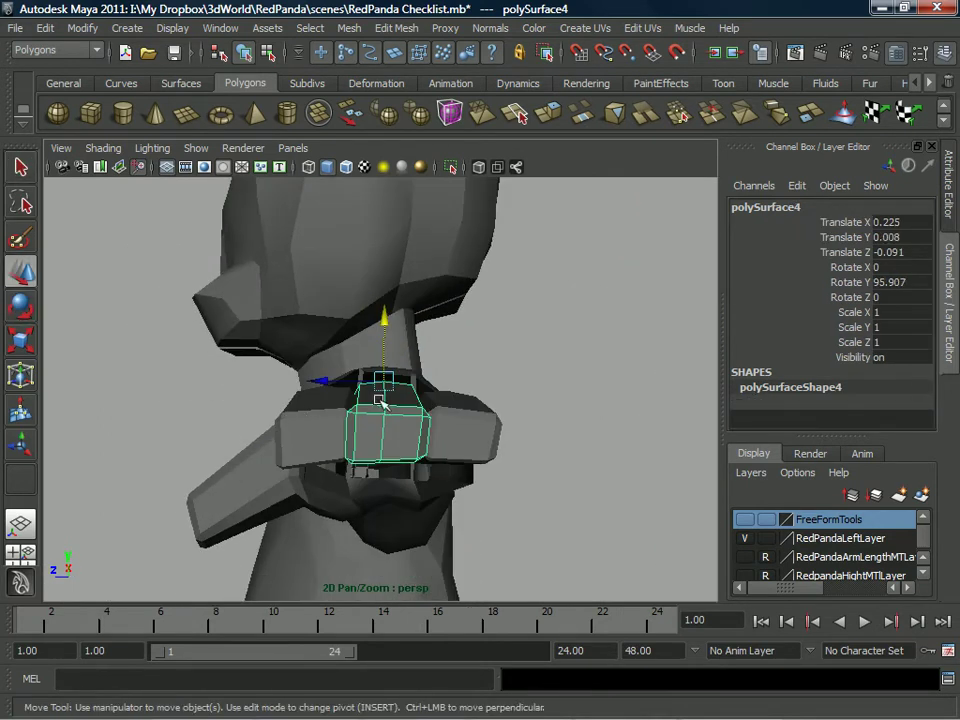
# - Try refining the placement of the thumb-side and middle fingers, checking the hand from several sides
pyautogui.click(326, 405)
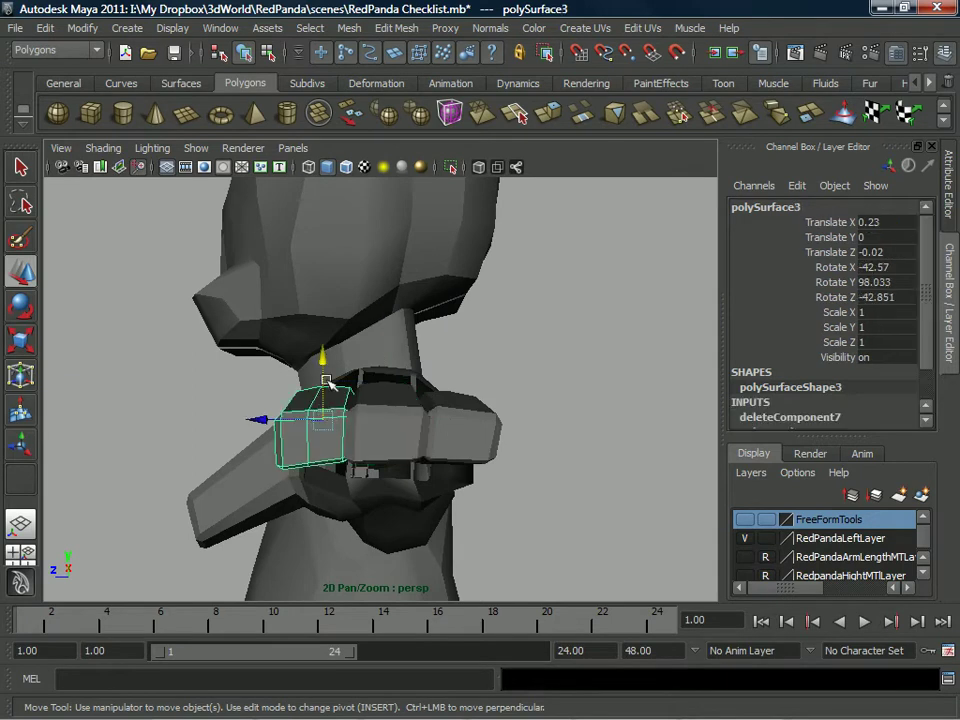
pyautogui.press('e')
pyautogui.press('w')
pyautogui.press('e')
pyautogui.moveTo(327, 349)
pyautogui.keyDown('alt'); pyautogui.mouseDown()
pyautogui.moveTo(360, 371)
pyautogui.moveTo(333, 371)
pyautogui.moveTo(297, 344)
pyautogui.moveTo(332, 328)
pyautogui.mouseUp(); pyautogui.keyUp('alt')
pyautogui.keyDown('alt'); pyautogui.moveTo(495, 392); pyautogui.dragTo(503, 345); pyautogui.keyUp('alt')
pyautogui.click(467, 391)
pyautogui.press('q')
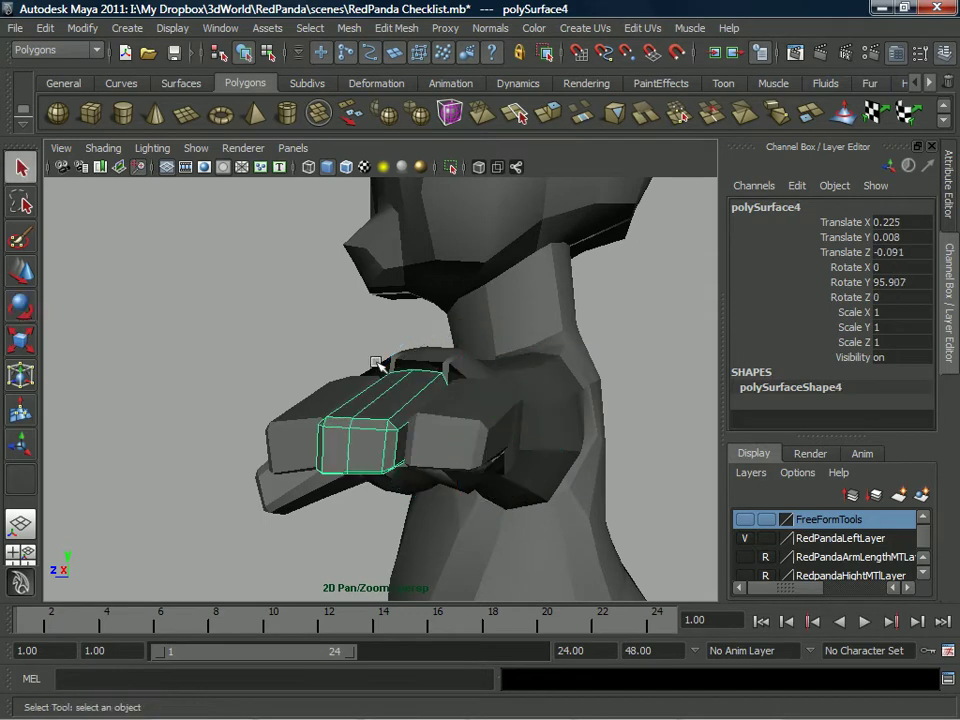
pyautogui.press('w')
pyautogui.moveTo(411, 306); pyautogui.dragTo(405, 397)
pyautogui.click(270, 388)
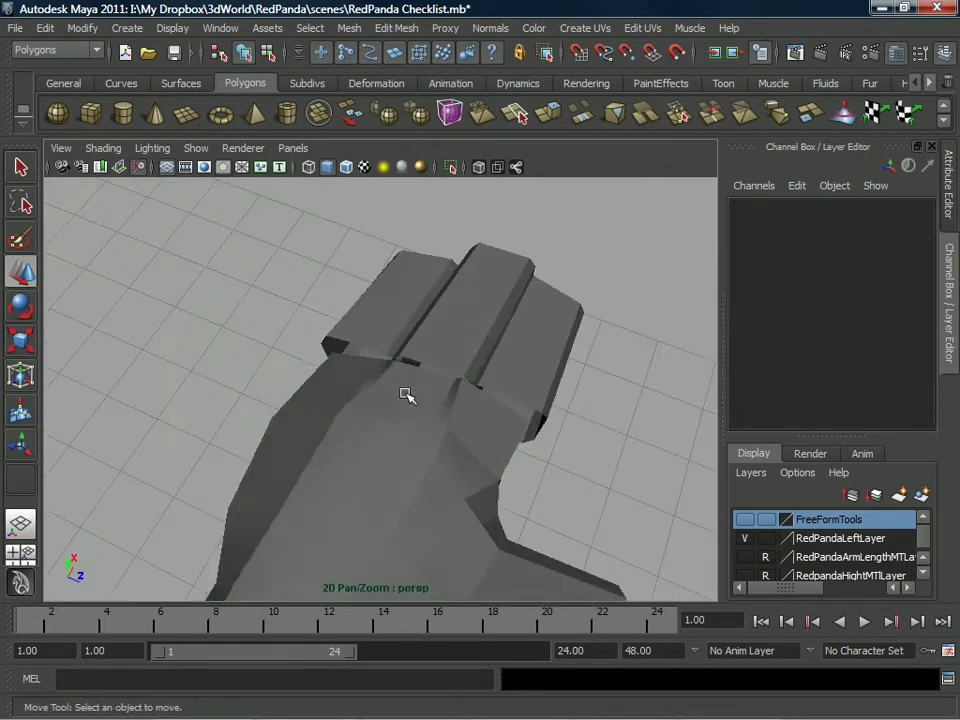
pyautogui.click(405, 397)
pyautogui.keyDown('alt'); pyautogui.moveTo(289, 407); pyautogui.dragTo(303, 475); pyautogui.keyUp('alt')
pyautogui.keyDown('alt'); pyautogui.moveTo(313, 398); pyautogui.dragTo(377, 349); pyautogui.keyUp('alt')
# - Undo the recent finger rotations and moves, keeping the outer finger's fingertip adjustment
pyautogui.press('z')
pyautogui.press('z')
pyautogui.press('z')
pyautogui.press('z')
pyautogui.press('z')
pyautogui.press('z')
pyautogui.press('z')
pyautogui.press('z')
pyautogui.press('z')
pyautogui.press('z')
pyautogui.press('z')
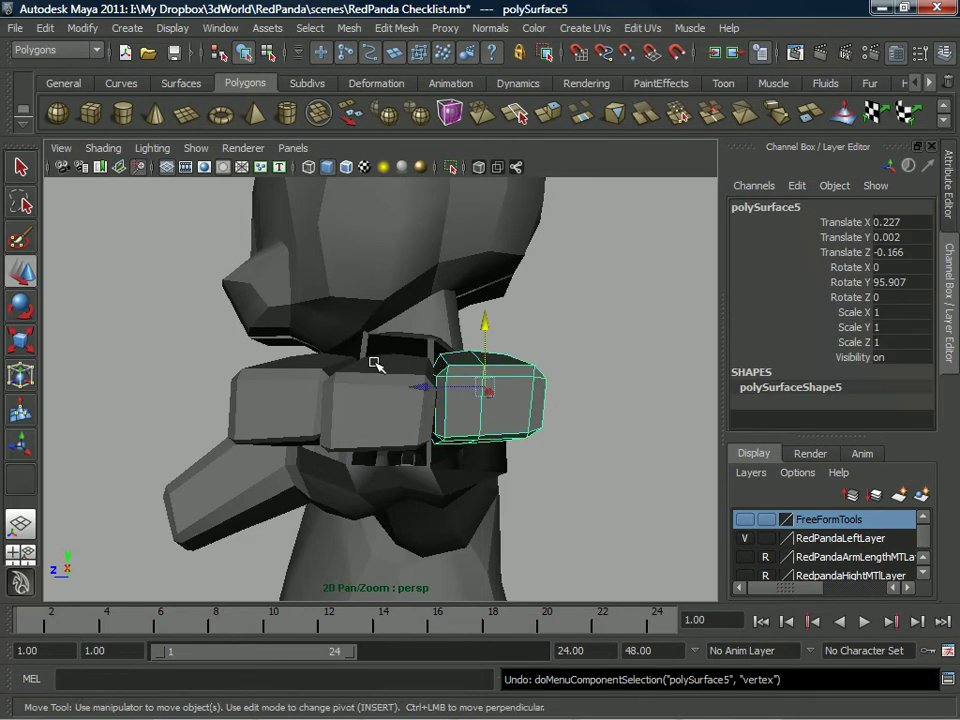
pyautogui.hotkey('shift', 'z')
pyautogui.hotkey('shift', 'z')
pyautogui.hotkey('shift', 'z')
pyautogui.hotkey('shift', 'z')
pyautogui.hotkey('shift', 'z')
pyautogui.hotkey('shift', 'z')
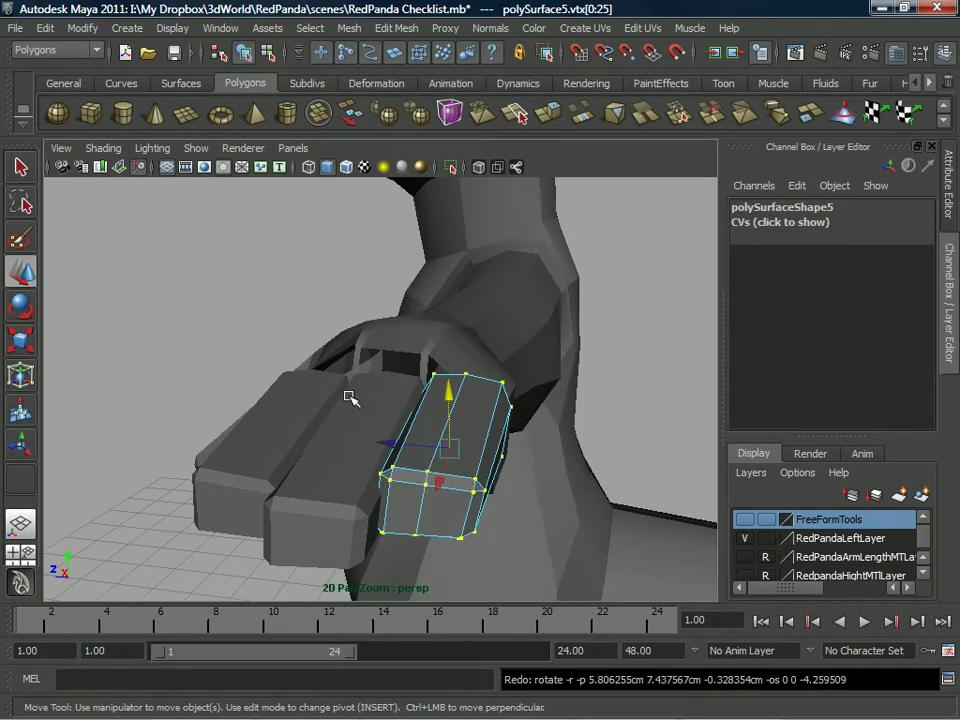
pyautogui.press('z')
# - Try rotating the middle finger about its base, and undo the rotation
pyautogui.keyDown('alt'); pyautogui.moveTo(385, 395); pyautogui.dragTo(318, 435); pyautogui.keyUp('alt')
pyautogui.keyDown('alt'); pyautogui.moveTo(318, 435); pyautogui.dragTo(375, 441, button='middle'); pyautogui.keyUp('alt')
pyautogui.keyDown('alt'); pyautogui.moveTo(344, 414); pyautogui.dragTo(453, 374); pyautogui.keyUp('alt')
pyautogui.click(442, 401)
pyautogui.press('e')
pyautogui.keyDown('alt'); pyautogui.moveTo(482, 328); pyautogui.dragTo(476, 281); pyautogui.keyUp('alt')
pyautogui.hotkey('ctrl', 'z')
pyautogui.keyDown('alt'); pyautogui.moveTo(463, 326); pyautogui.dragTo(306, 333); pyautogui.keyUp('alt')
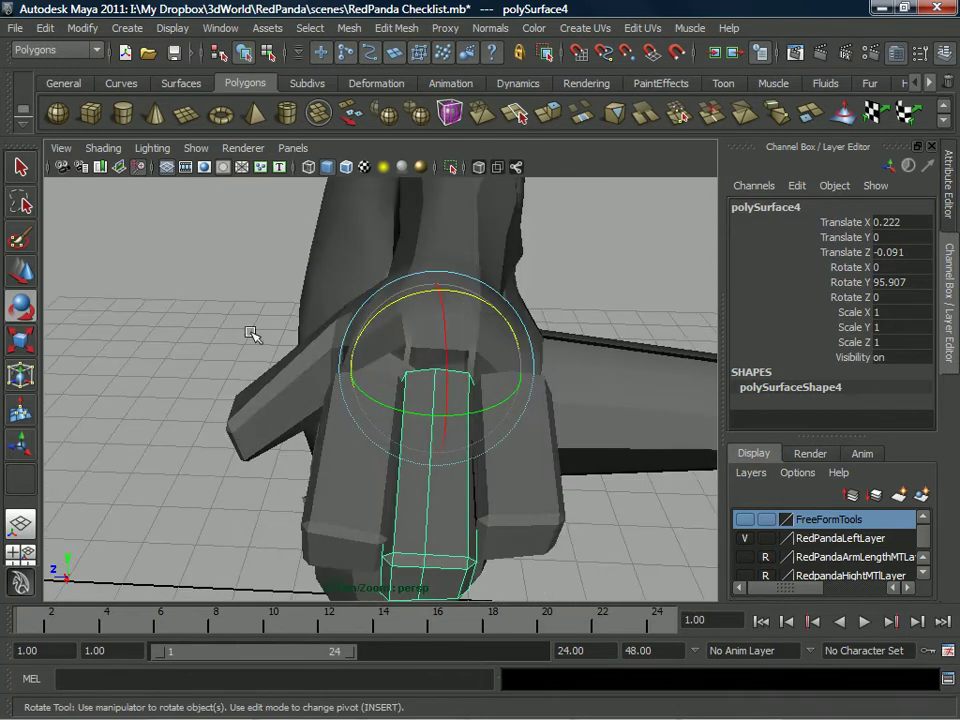
# - Combine the separate thumb mesh with the palm and arm mesh into a single object
pyautogui.keyDown('alt'); pyautogui.moveTo(203, 330); pyautogui.dragTo(411, 344); pyautogui.keyUp('alt')
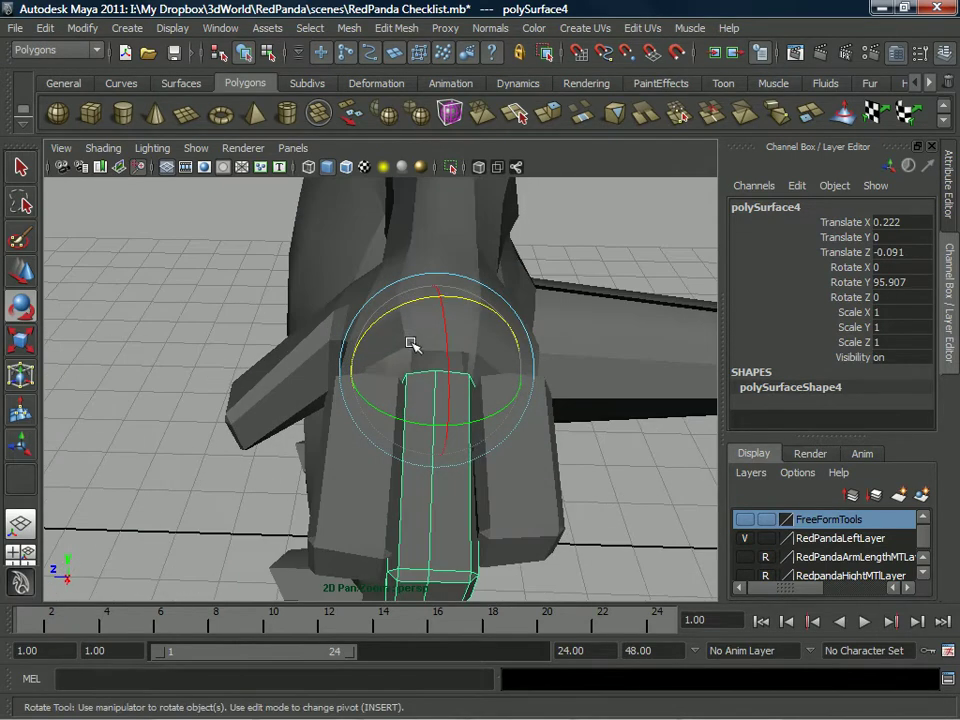
pyautogui.click(413, 422)
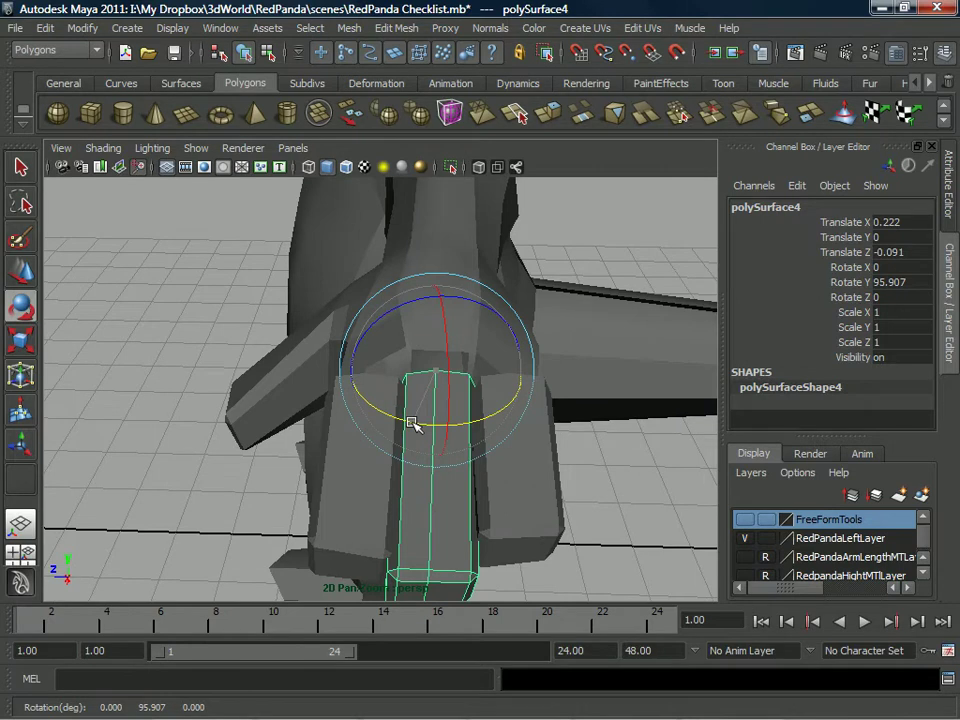
pyautogui.keyDown('alt'); pyautogui.moveTo(413, 422); pyautogui.dragTo(411, 384); pyautogui.keyUp('alt')
pyautogui.keyDown('alt'); pyautogui.moveTo(360, 439); pyautogui.dragTo(355, 360); pyautogui.keyUp('alt')
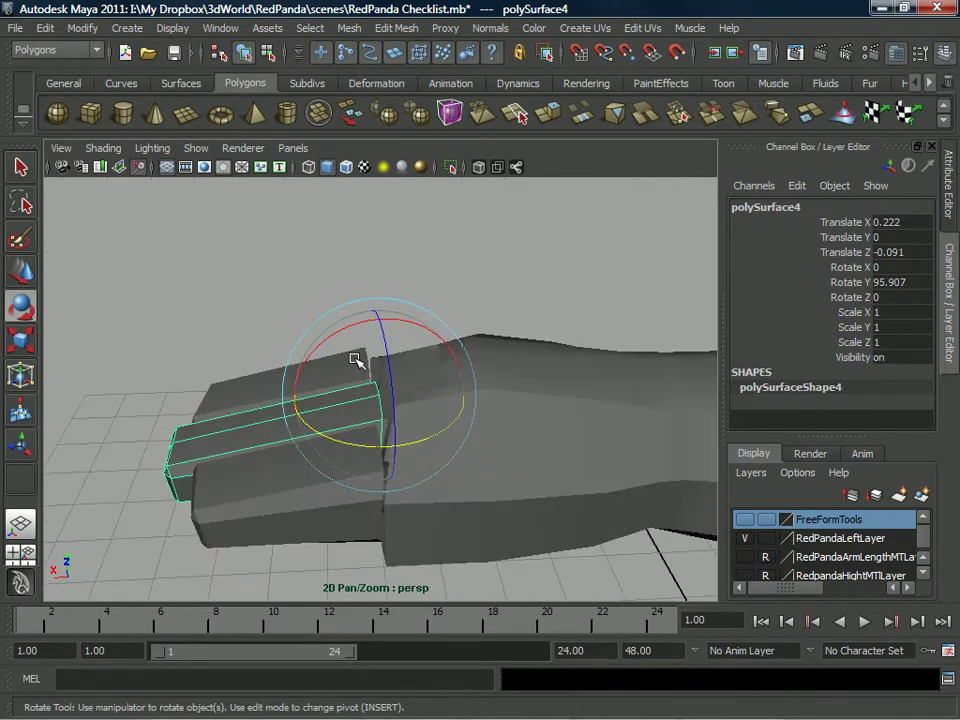
pyautogui.keyDown('alt'); pyautogui.moveTo(450, 332); pyautogui.dragTo(283, 369); pyautogui.keyUp('alt')
pyautogui.keyDown('alt'); pyautogui.moveTo(325, 522); pyautogui.dragTo(474, 381); pyautogui.keyUp('alt')
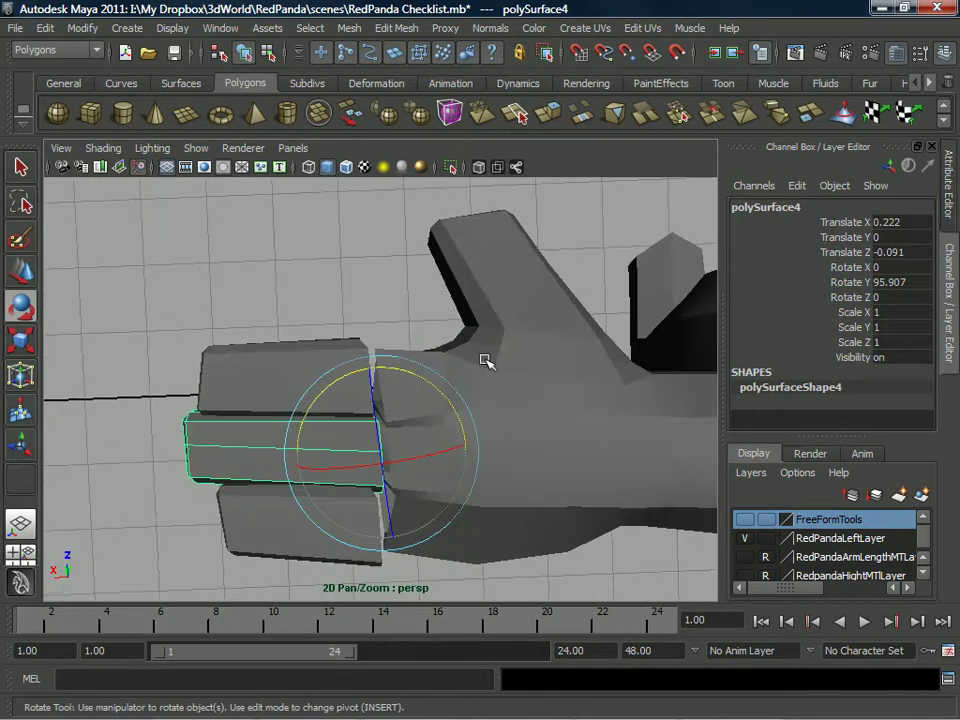
pyautogui.click(519, 354)
pyautogui.keyDown('alt'); pyautogui.moveTo(519, 354); pyautogui.dragTo(354, 337); pyautogui.keyUp('alt')
pyautogui.click(497, 387)
pyautogui.keyDown('shift'); pyautogui.click(452, 462); pyautogui.keyUp('shift')
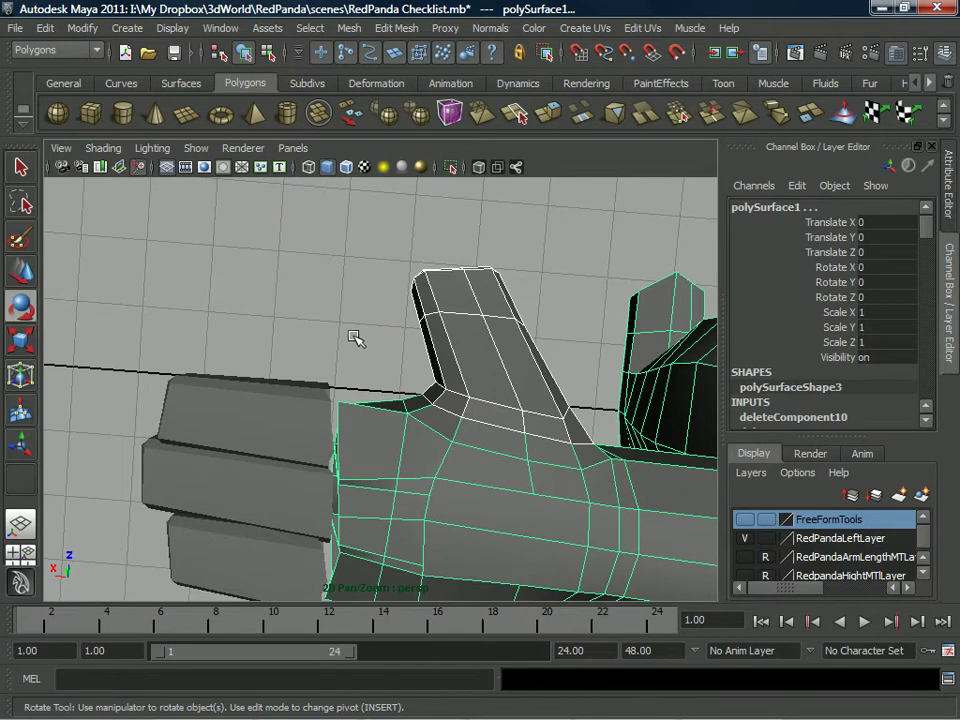
pyautogui.click(349, 28)
pyautogui.click(375, 58)
# - Select all vertices of the combined mesh and merge the coincident ones along the thumb seam
pyautogui.keyDown('alt'); pyautogui.moveTo(375, 200); pyautogui.dragTo(439, 347); pyautogui.keyUp('alt')
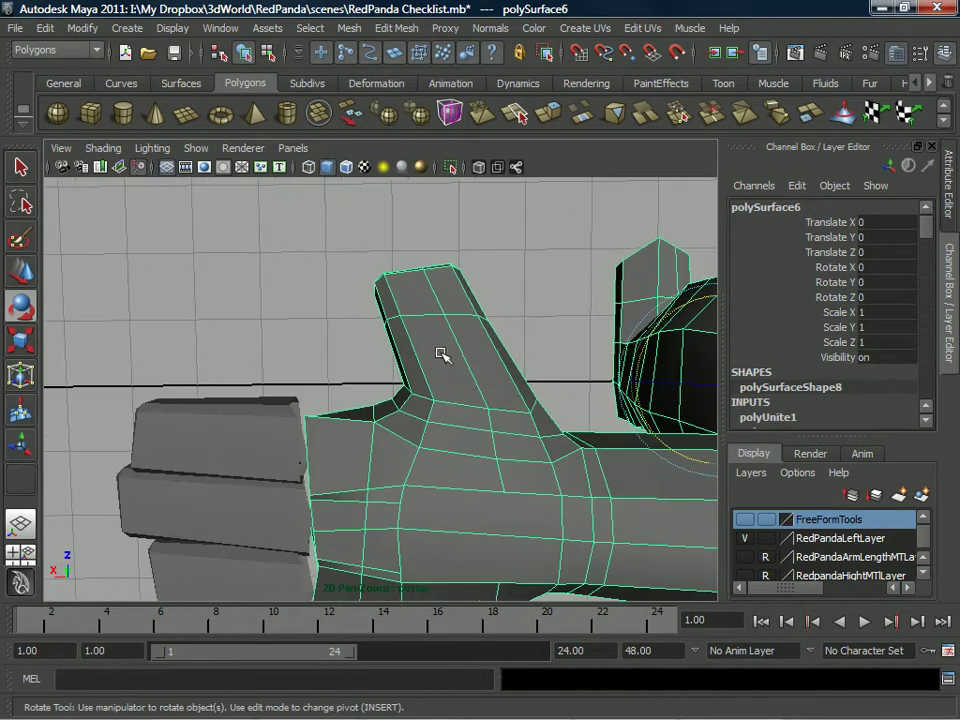
pyautogui.moveTo(467, 366); pyautogui.dragTo(380, 362, button='right')
pyautogui.moveTo(585, 486); pyautogui.dragTo(586, 487)
pyautogui.keyDown('alt'); pyautogui.moveTo(586, 487); pyautogui.dragTo(547, 471); pyautogui.keyUp('alt')
pyautogui.keyDown('shift'); pyautogui.moveTo(499, 437); pyautogui.dragTo(600, 338, button='right'); pyautogui.keyUp('shift')
pyautogui.click(469, 407)
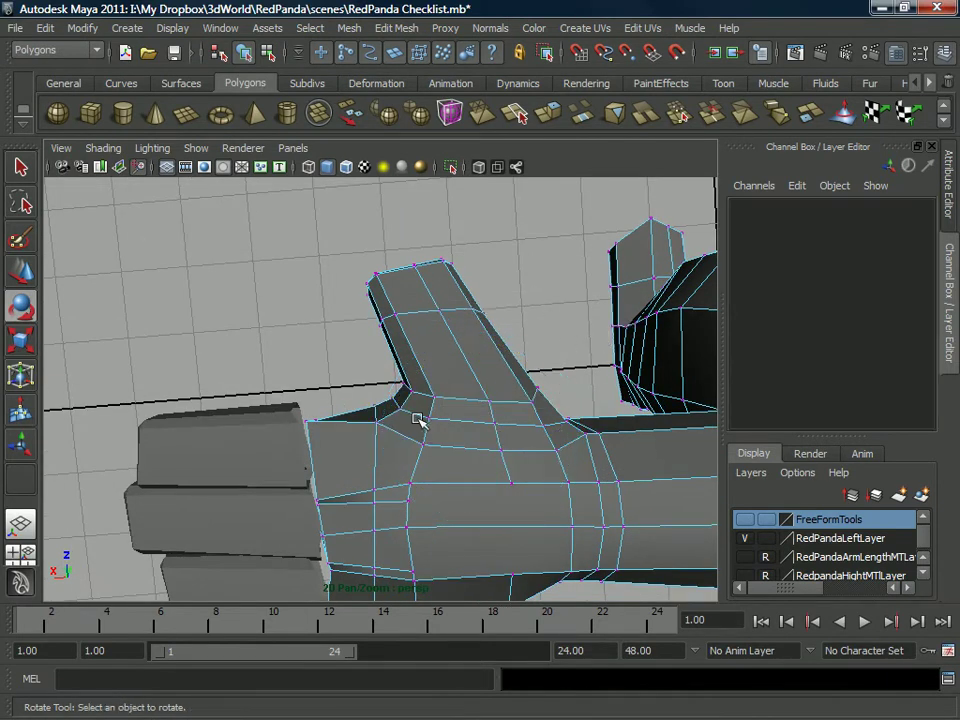
# - Try moving a vertex at the base of the thumb, and undo the move
pyautogui.moveTo(400, 408); pyautogui.dragTo(454, 379, button='right')
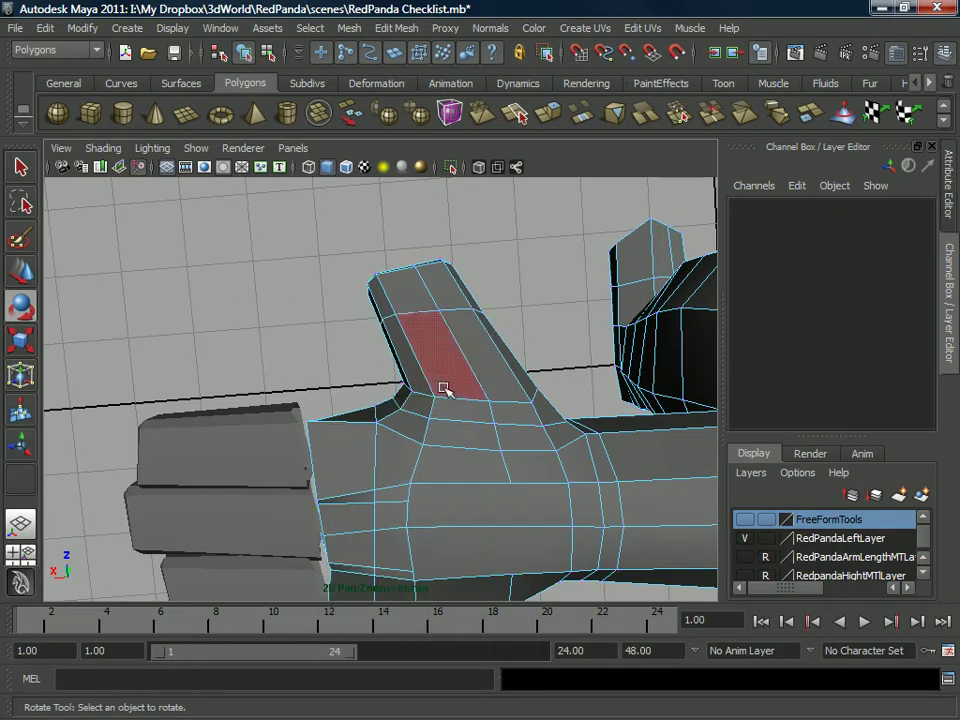
pyautogui.press('w')
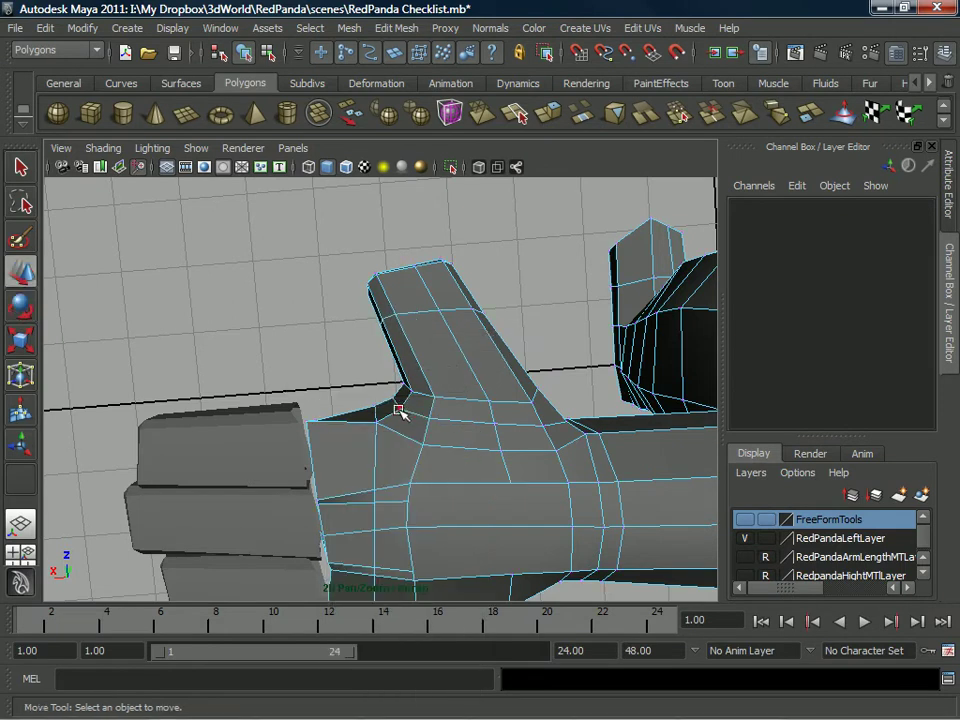
pyautogui.click(404, 399)
pyautogui.click(388, 394)
pyautogui.click(388, 395)
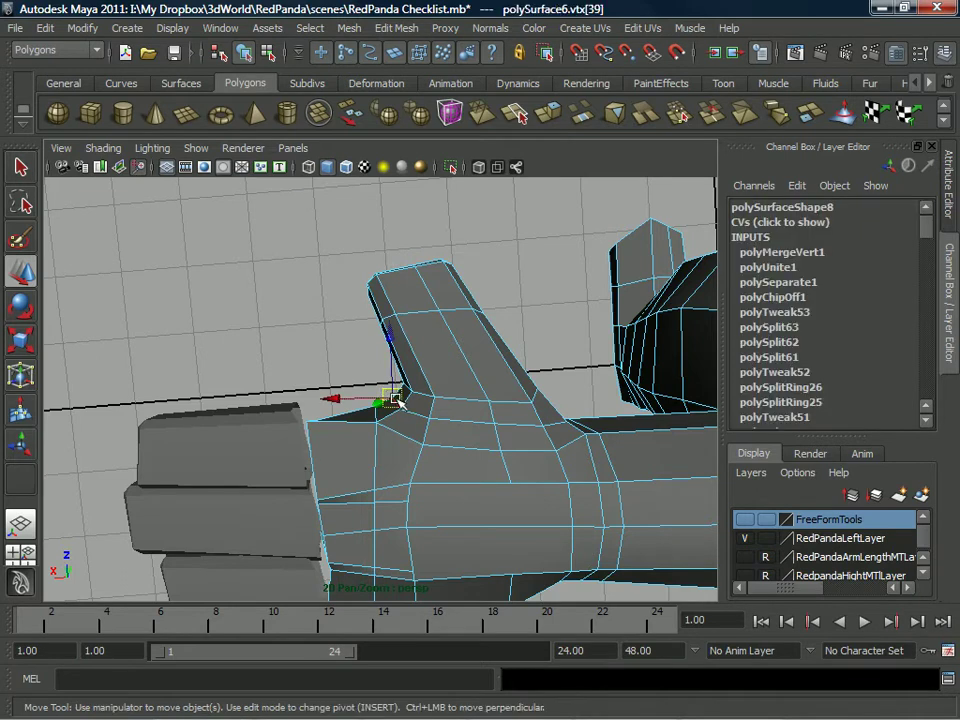
pyautogui.click(379, 390)
pyautogui.click(405, 400)
pyautogui.moveTo(405, 400); pyautogui.dragTo(420, 334)
pyautogui.hotkey('ctrl', 'z')
# - Select the thumb's geometry and move it slightly away from the palm with soft selection enabled
pyautogui.scroll(-2, 428, 382)
pyautogui.moveTo(434, 310); pyautogui.dragTo(493, 284, button='right')
pyautogui.moveTo(374, 330); pyautogui.dragTo(376, 331)
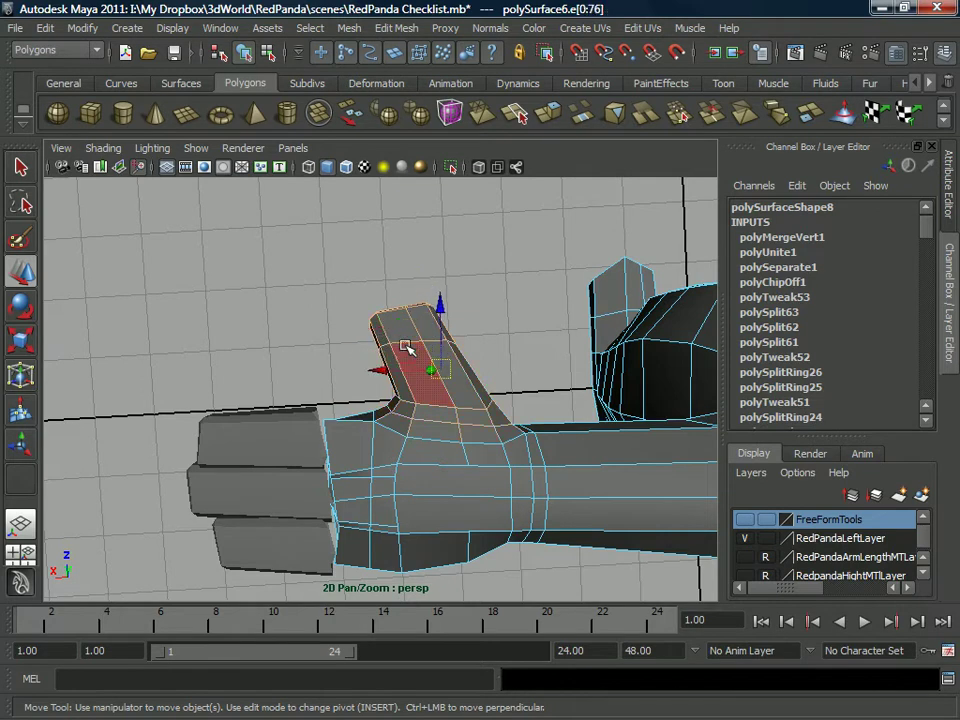
pyautogui.press('b')
pyautogui.moveTo(441, 308)
pyautogui.mouseDown()
pyautogui.moveTo(441, 266)
pyautogui.moveTo(443, 288)
pyautogui.mouseUp()
pyautogui.keyDown('alt'); pyautogui.moveTo(369, 364); pyautogui.dragTo(420, 334, button='middle'); pyautogui.keyUp('alt')
pyautogui.scroll(2, 381, 409)
pyautogui.keyDown('alt'); pyautogui.moveTo(381, 411); pyautogui.dragTo(403, 402, button='middle'); pyautogui.keyUp('alt')
# - Adjust the palm's side vertices near the finger bases on both the thumb side and the outer side with soft selection
pyautogui.moveTo(407, 398); pyautogui.dragTo(375, 364, button='right')
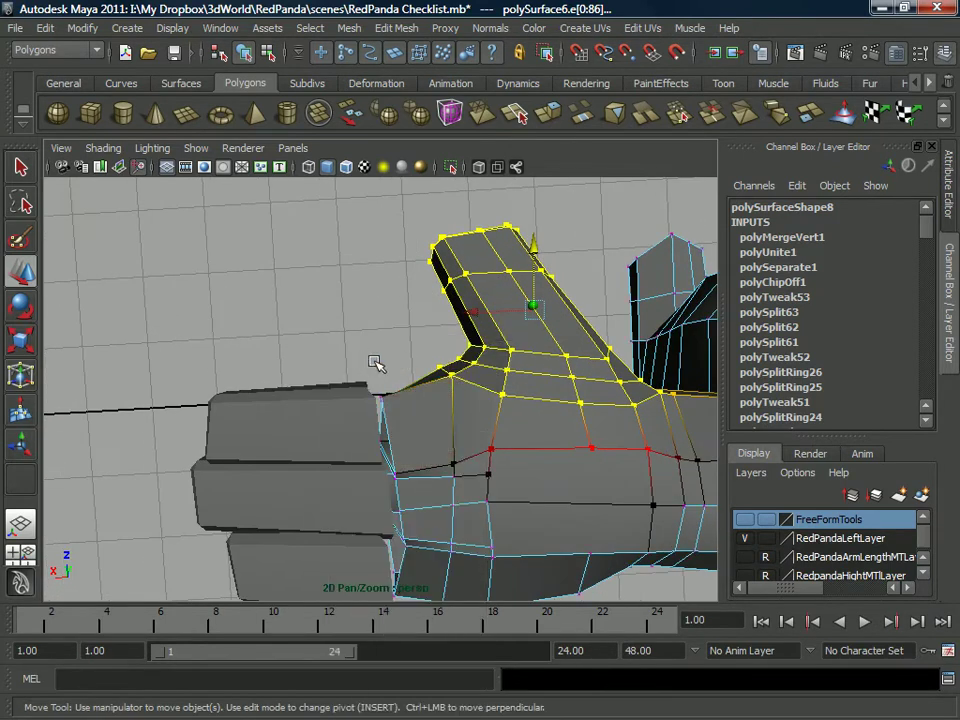
pyautogui.click(379, 396)
pyautogui.moveTo(384, 344); pyautogui.dragTo(391, 313)
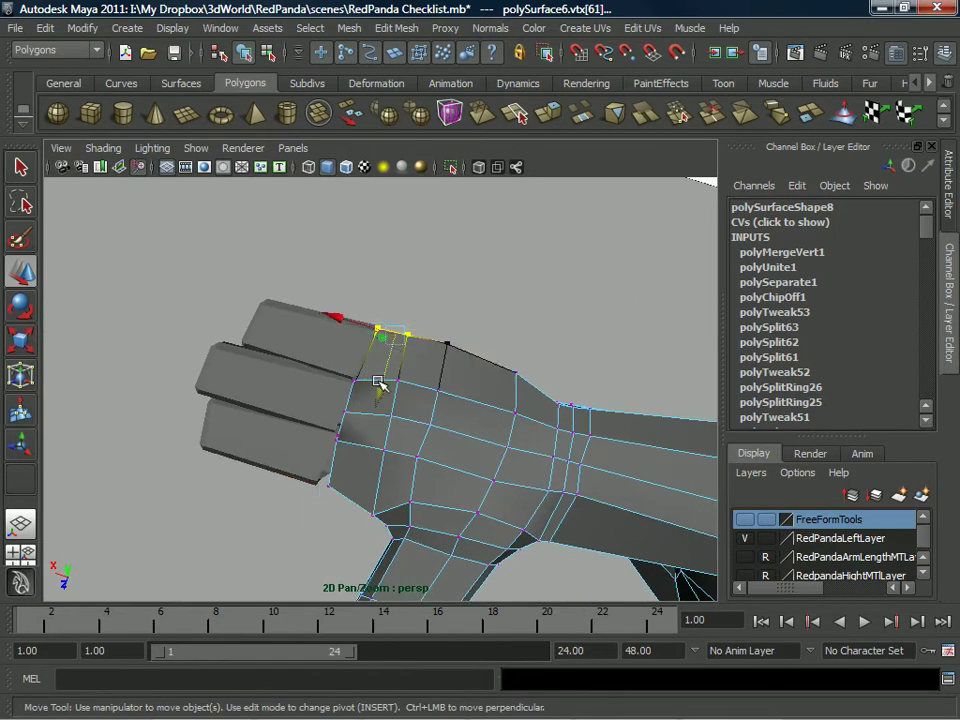
pyautogui.moveTo(378, 381); pyautogui.dragTo(381, 381)
pyautogui.moveTo(474, 330)
pyautogui.mouseDown()
pyautogui.moveTo(436, 363)
pyautogui.moveTo(437, 381)
pyautogui.moveTo(459, 341)
pyautogui.mouseUp()
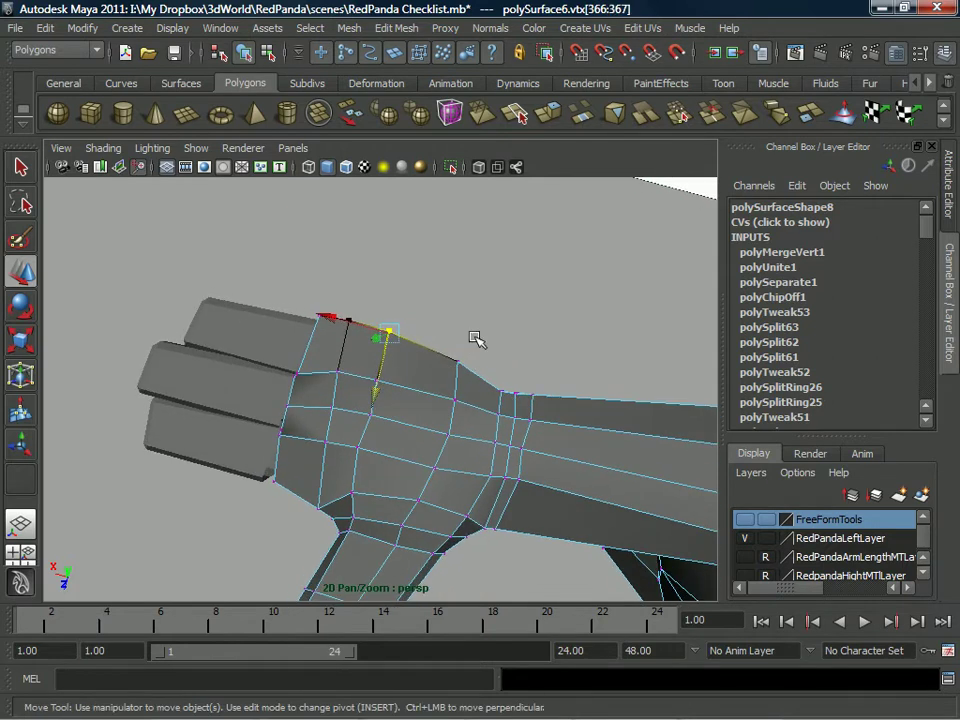
# - Try repositioning the outer finger along the custom move axis, and undo the move
pyautogui.keyDown('alt'); pyautogui.moveTo(436, 381); pyautogui.dragTo(313, 332); pyautogui.keyUp('alt')
pyautogui.click(411, 431)
pyautogui.click(362, 436)
pyautogui.press('w')
pyautogui.moveTo(313, 332); pyautogui.dragTo(323, 348, button='middle')
pyautogui.keyDown('alt'); pyautogui.moveTo(365, 352); pyautogui.dragTo(119, 339); pyautogui.keyUp('alt')
pyautogui.hotkey('ctrl', 'z')
# - Set the Move tool's axis to World and adjust the height of the outer and middle fingers
pyautogui.doubleClick(22, 275)
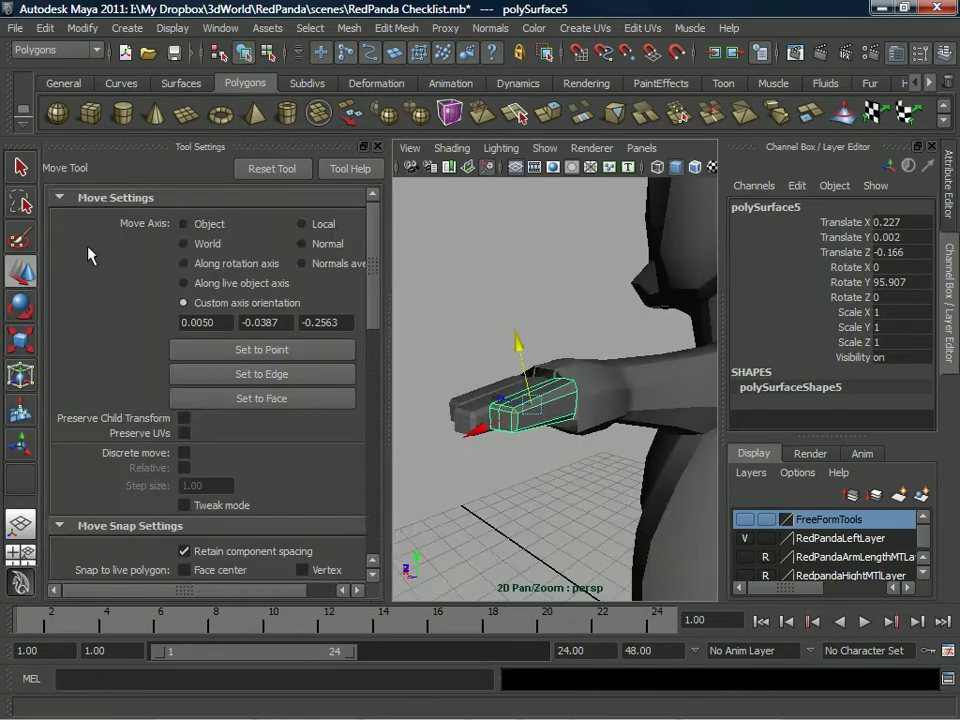
pyautogui.click(183, 243)
pyautogui.moveTo(534, 342); pyautogui.dragTo(519, 403)
pyautogui.click(499, 390)
pyautogui.moveTo(509, 322); pyautogui.dragTo(548, 385)
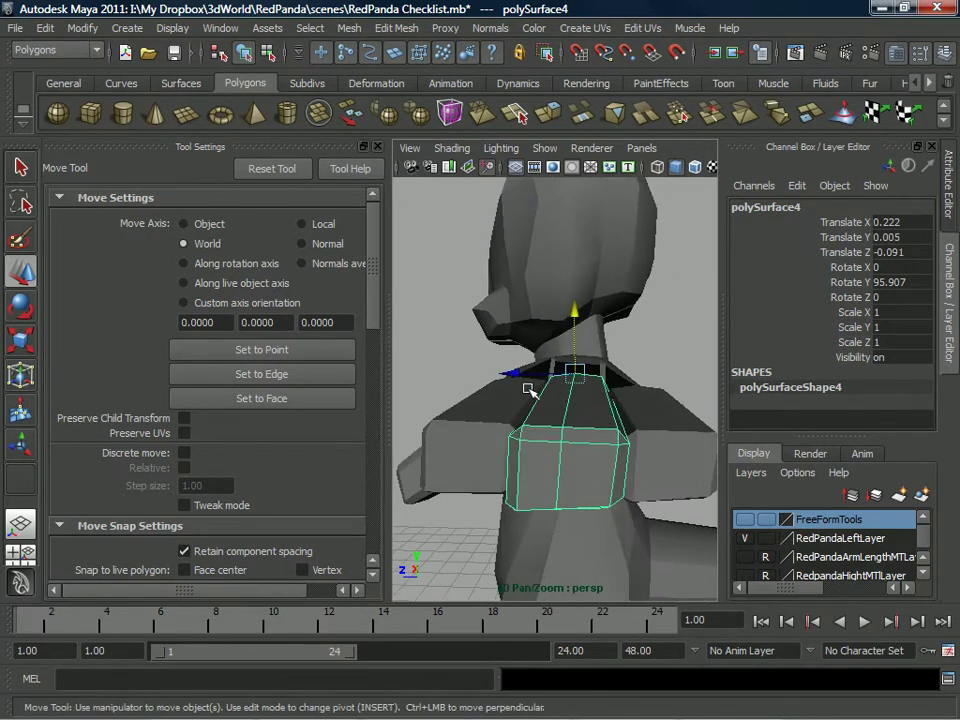
# - Rotate the finger nearest the thumb slightly about its base
pyautogui.click(512, 382)
pyautogui.press('e')
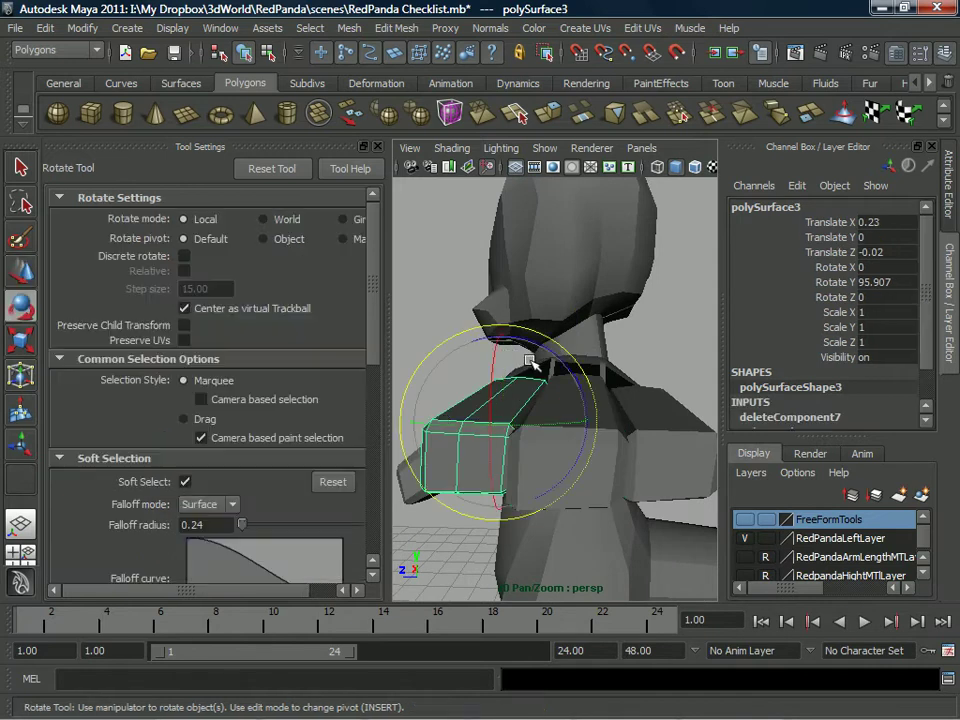
pyautogui.moveTo(549, 352); pyautogui.dragTo(511, 360)
pyautogui.press('w')
# - Hide the interface panels so the perspective view of the hand fills the window
pyautogui.scroll(-5, 602, 396)
pyautogui.keyDown('alt'); pyautogui.moveTo(602, 396); pyautogui.dragTo(516, 399); pyautogui.keyUp('alt')
pyautogui.press('space')
pyautogui.press('space')
pyautogui.hotkey('ctrl', 'space')
pyautogui.scroll(3, 508, 469)
# - Turn off soft selection and move the two upper palm vertices between the thumb-side and middle fingers onto the finger corners
pyautogui.click(512, 429)
pyautogui.moveTo(513, 360); pyautogui.dragTo(523, 407, button='right')
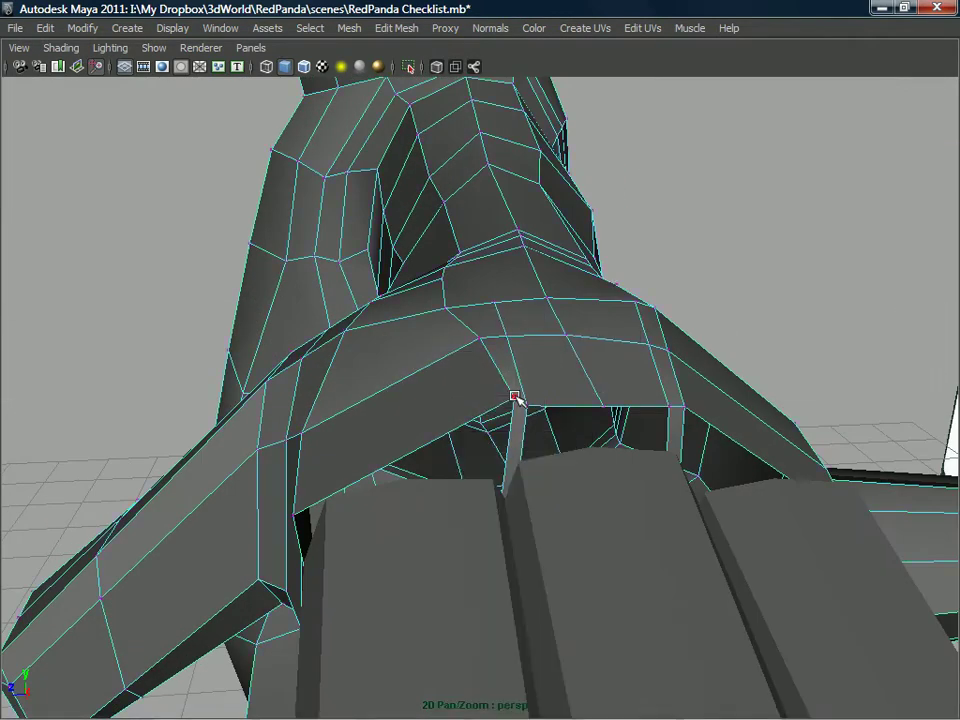
pyautogui.click(516, 405)
pyautogui.keyDown('alt'); pyautogui.moveTo(520, 410); pyautogui.dragTo(515, 425); pyautogui.keyUp('alt')
pyautogui.press('b')
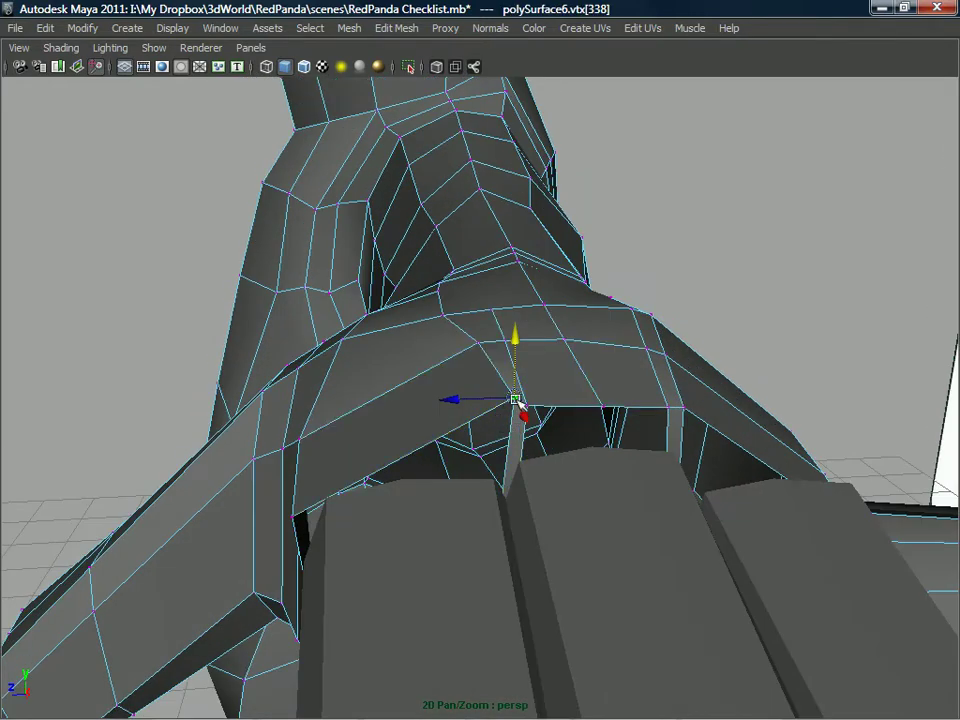
pyautogui.moveTo(516, 400); pyautogui.dragTo(501, 486)
pyautogui.click(528, 410)
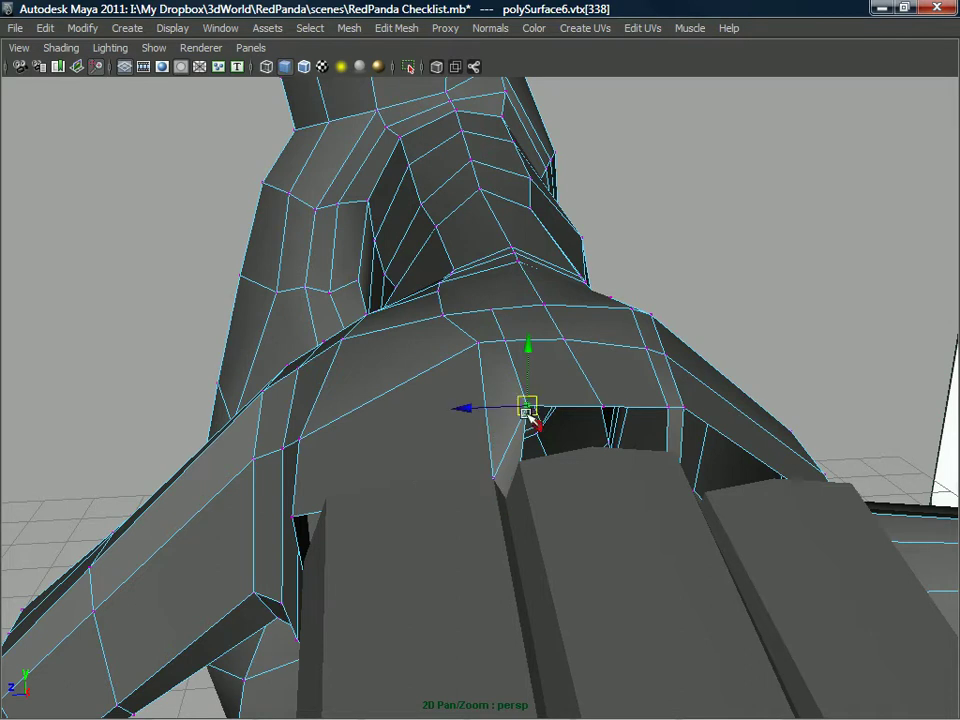
pyautogui.moveTo(527, 408); pyautogui.dragTo(520, 463)
# - Fit the palm's upper edge vertices to the middle finger's top edge and its outer corner
pyautogui.keyDown('alt'); pyautogui.moveTo(646, 441); pyautogui.dragTo(610, 440); pyautogui.keyUp('alt')
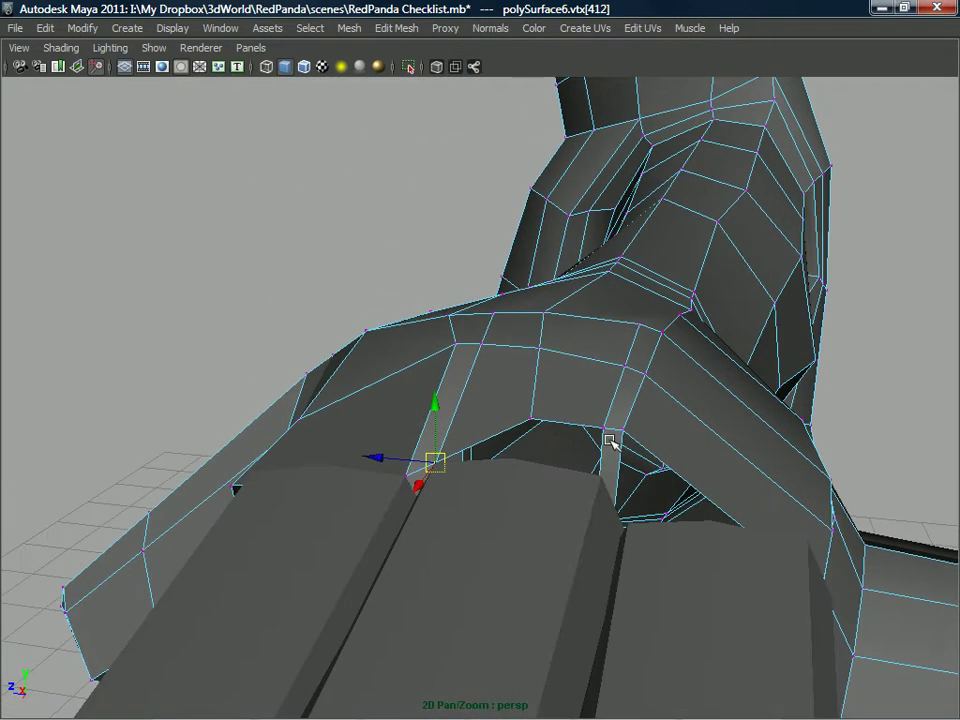
pyautogui.click(538, 423)
pyautogui.hotkey('ctrl', 'z')
pyautogui.click(531, 418)
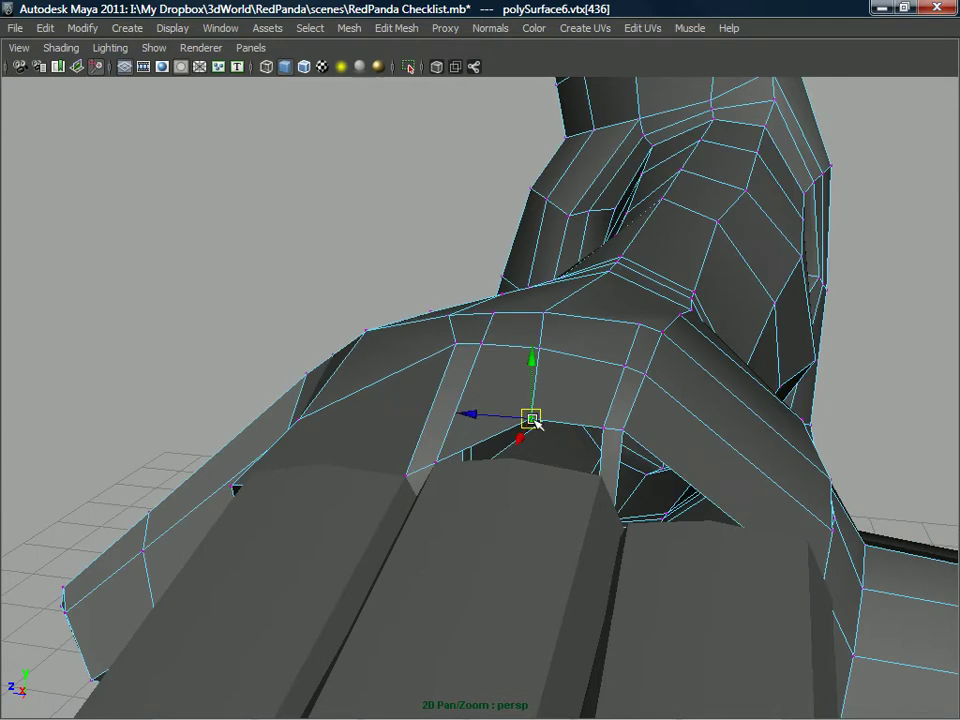
pyautogui.moveTo(532, 420); pyautogui.dragTo(512, 456)
pyautogui.click(603, 426)
pyautogui.moveTo(603, 427); pyautogui.dragTo(585, 439)
pyautogui.click(625, 432)
# - Move the palm's upper outer corner vertex onto the matching corner of the outer finger
pyautogui.scroll(-4, 617, 481)
pyautogui.click(543, 465)
pyautogui.click(540, 461)
pyautogui.moveTo(546, 360); pyautogui.dragTo(626, 338, button='right')
pyautogui.click(557, 418)
pyautogui.moveTo(498, 400); pyautogui.dragTo(660, 452)
pyautogui.click(624, 450)
pyautogui.moveTo(654, 362); pyautogui.dragTo(604, 388, button='right')
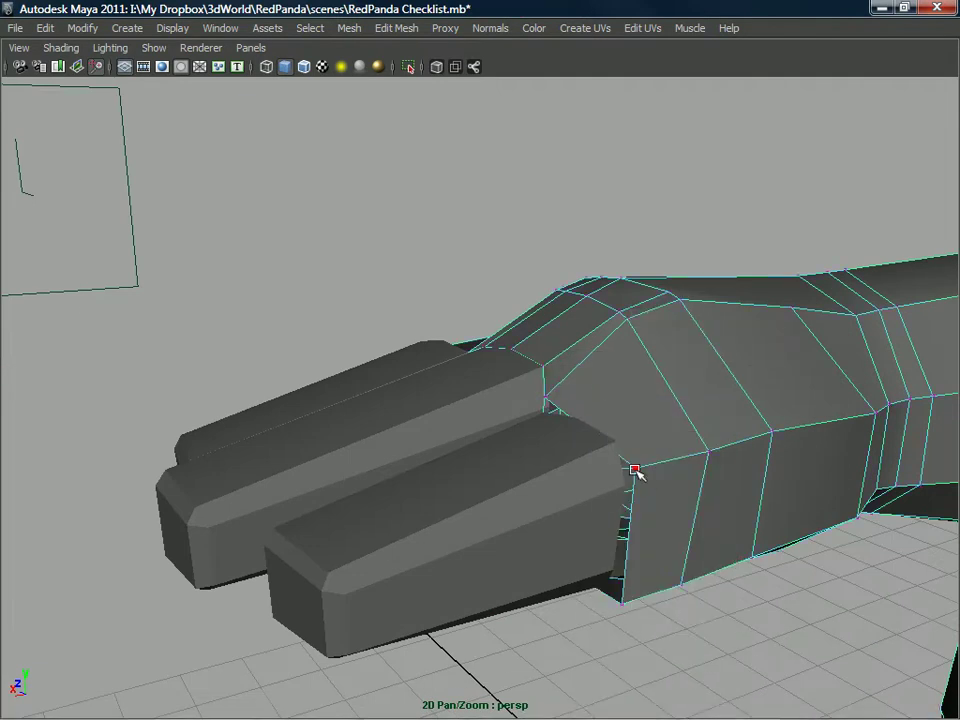
pyautogui.moveTo(640, 468); pyautogui.dragTo(623, 444)
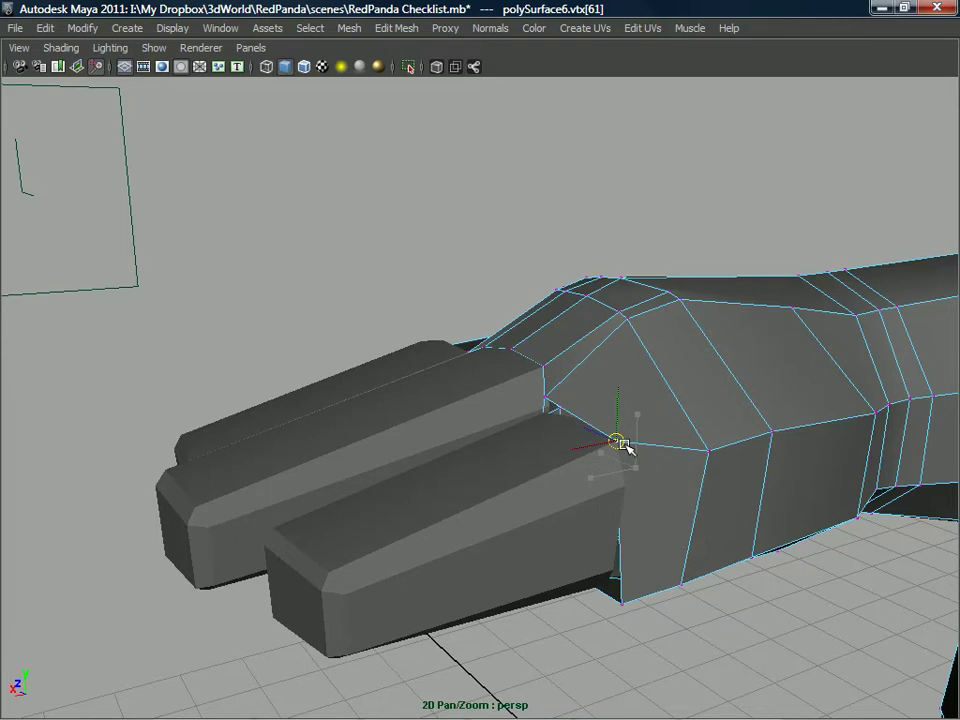
# - On the hand's underside, fit the palm vertices between the middle and outer fingers to the finger corners
pyautogui.keyDown('alt'); pyautogui.moveTo(656, 514); pyautogui.dragTo(698, 465); pyautogui.keyUp('alt')
pyautogui.click(670, 488)
pyautogui.keyDown('alt'); pyautogui.moveTo(549, 486); pyautogui.dragTo(525, 486); pyautogui.keyUp('alt')
pyautogui.click(521, 492)
pyautogui.click(517, 484)
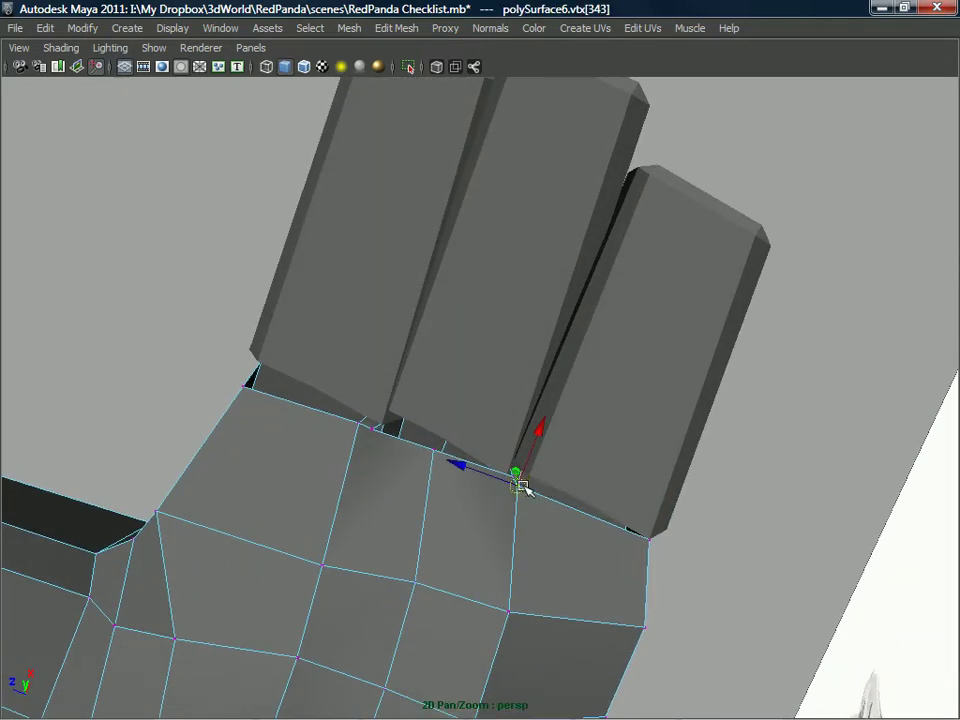
pyautogui.click(515, 478)
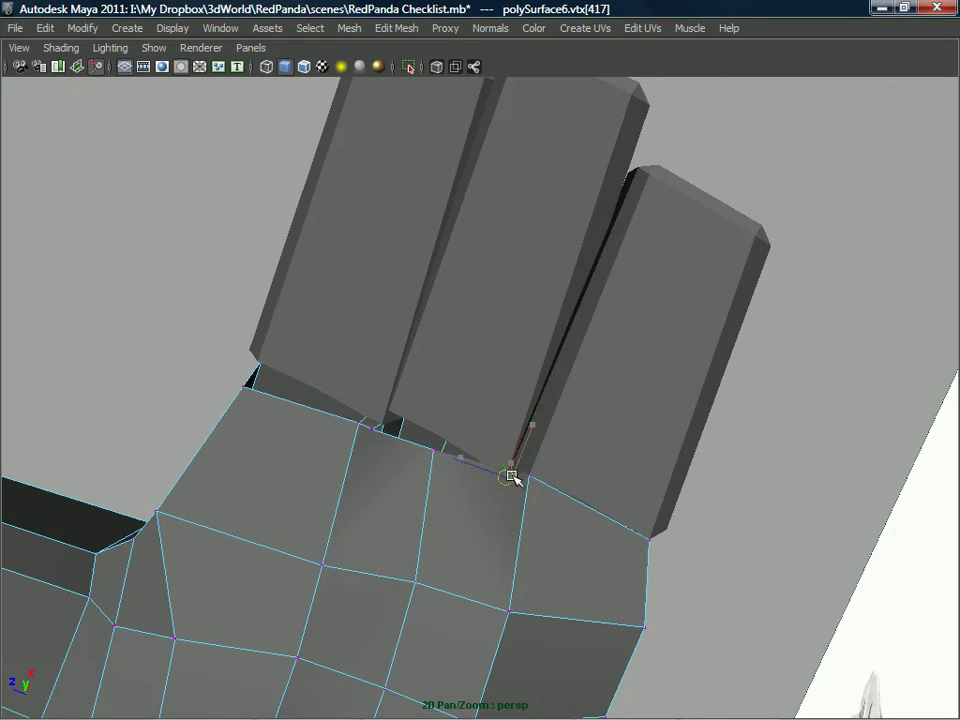
pyautogui.keyDown('alt'); pyautogui.moveTo(425, 458); pyautogui.dragTo(435, 437); pyautogui.keyUp('alt')
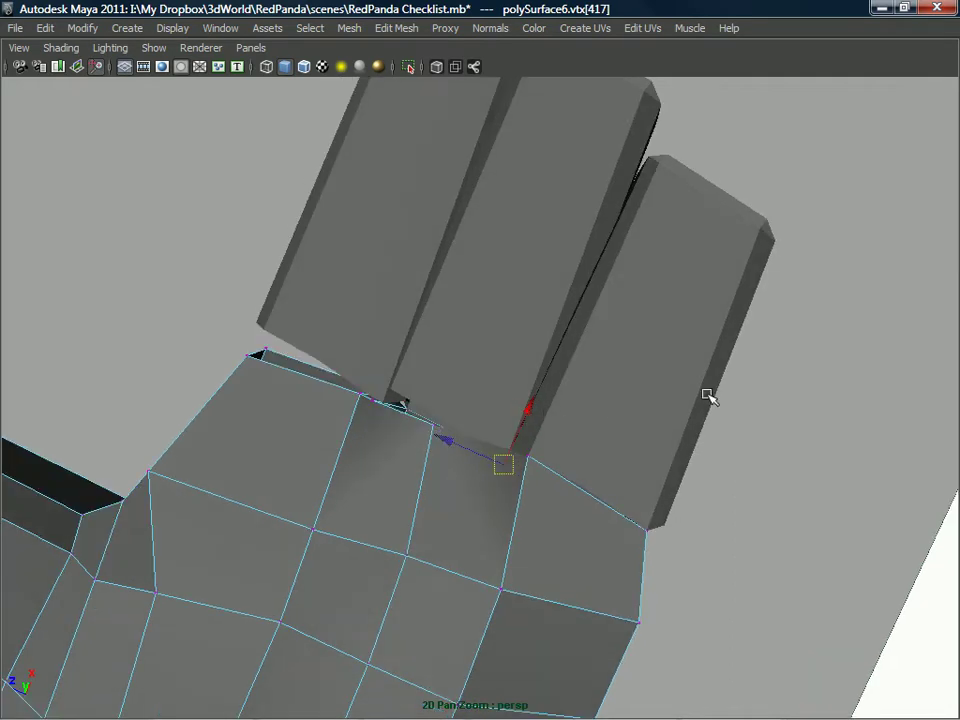
pyautogui.click(619, 479)
# - Fit the remaining underside palm vertices and the thumb-side corner to the bases of the middle and thumb-side fingers
pyautogui.click(434, 425)
pyautogui.keyDown('alt'); pyautogui.moveTo(435, 428); pyautogui.dragTo(353, 476); pyautogui.keyUp('alt')
pyautogui.click(375, 443)
pyautogui.moveTo(360, 422)
pyautogui.mouseDown()
pyautogui.moveTo(382, 404)
pyautogui.moveTo(369, 417)
pyautogui.mouseUp()
pyautogui.click(348, 415)
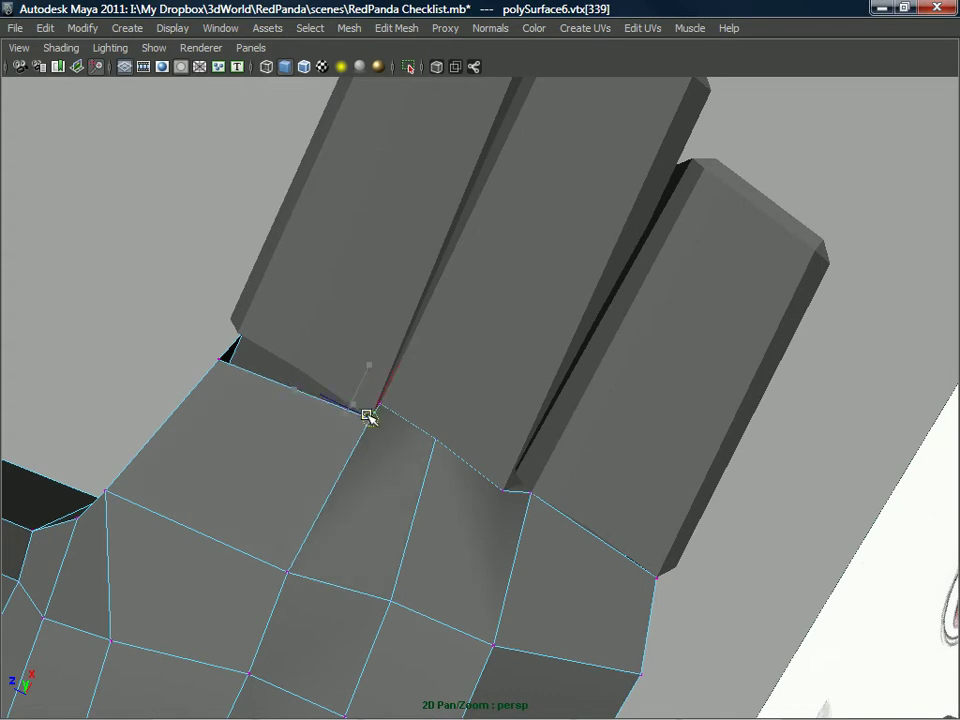
pyautogui.click(224, 364)
pyautogui.keyDown('alt'); pyautogui.moveTo(224, 364); pyautogui.dragTo(373, 388); pyautogui.keyUp('alt')
pyautogui.keyDown('alt'); pyautogui.moveTo(390, 245); pyautogui.dragTo(502, 584); pyautogui.keyUp('alt')
pyautogui.click(436, 546)
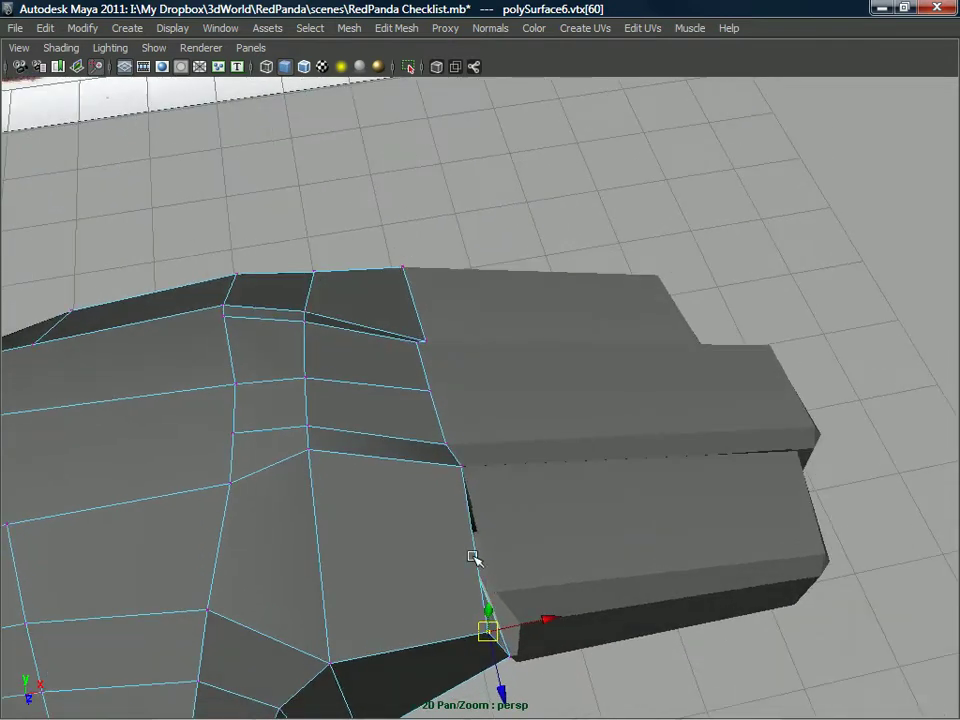
# - Move the row of knuckle vertices on the back of the hand toward the fingers and adjust its height
pyautogui.keyDown('alt'); pyautogui.moveTo(516, 574); pyautogui.dragTo(390, 300); pyautogui.keyUp('alt')
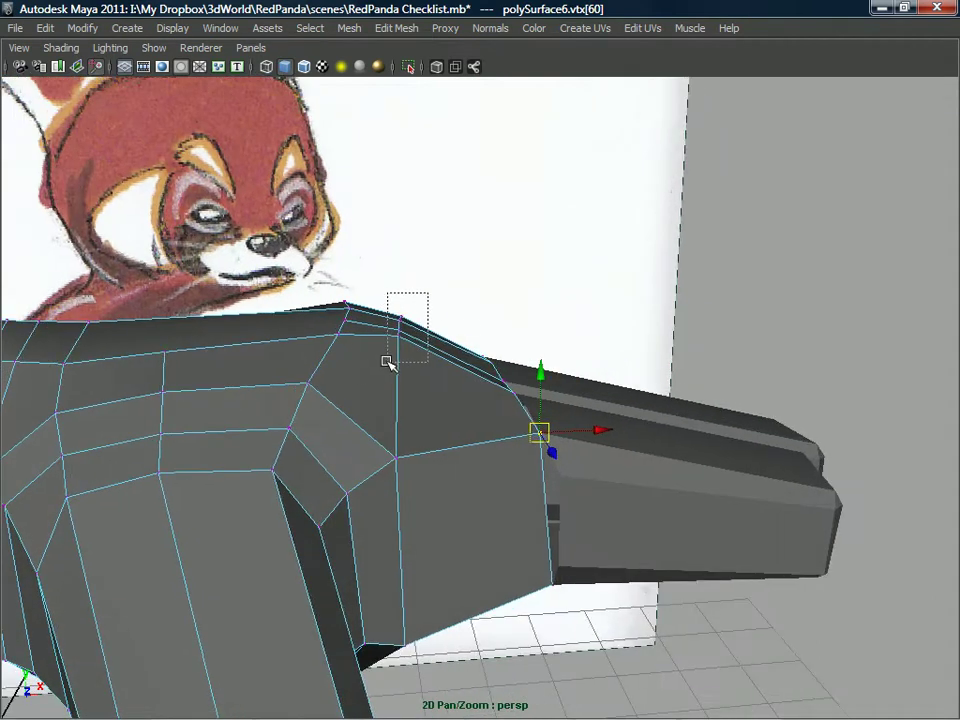
pyautogui.moveTo(388, 364); pyautogui.dragTo(390, 366)
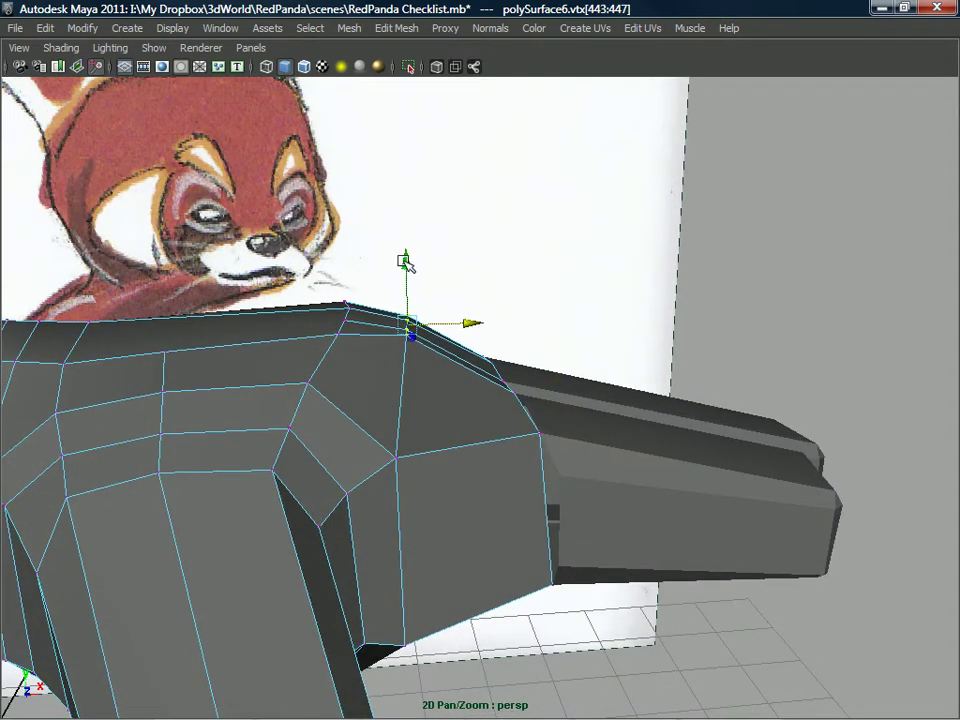
pyautogui.moveTo(405, 262); pyautogui.dragTo(404, 263)
pyautogui.keyDown('alt'); pyautogui.moveTo(230, 363); pyautogui.dragTo(410, 384); pyautogui.keyUp('alt')
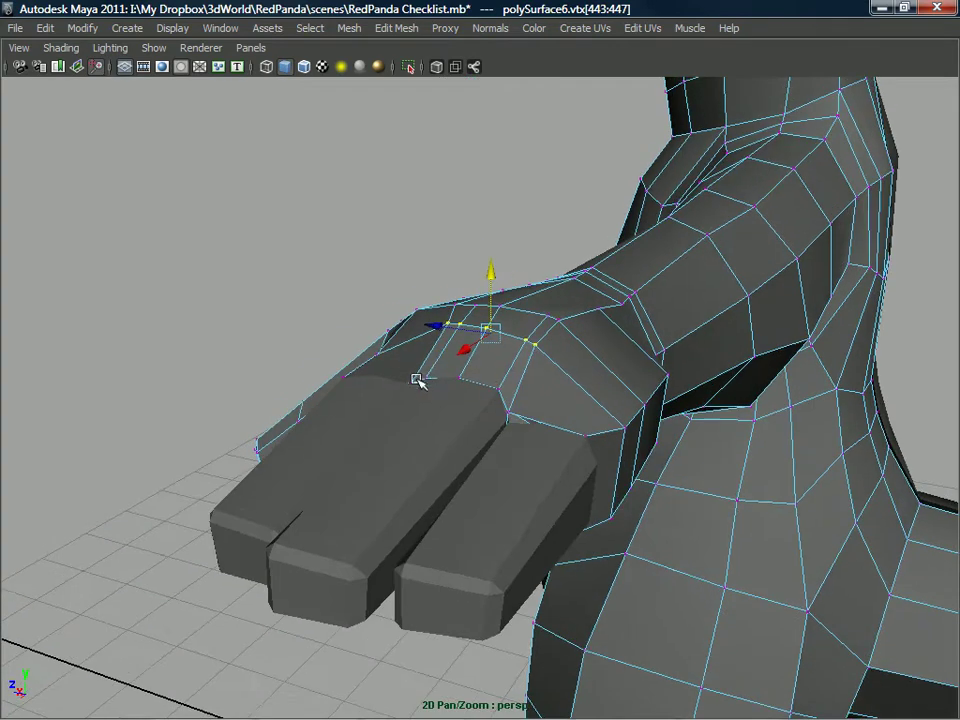
# - Move the upper palm vertex between the middle and outer fingers onto the outer finger's corner
pyautogui.keyDown('alt'); pyautogui.moveTo(484, 443); pyautogui.dragTo(571, 408, button='right'); pyautogui.keyUp('alt')
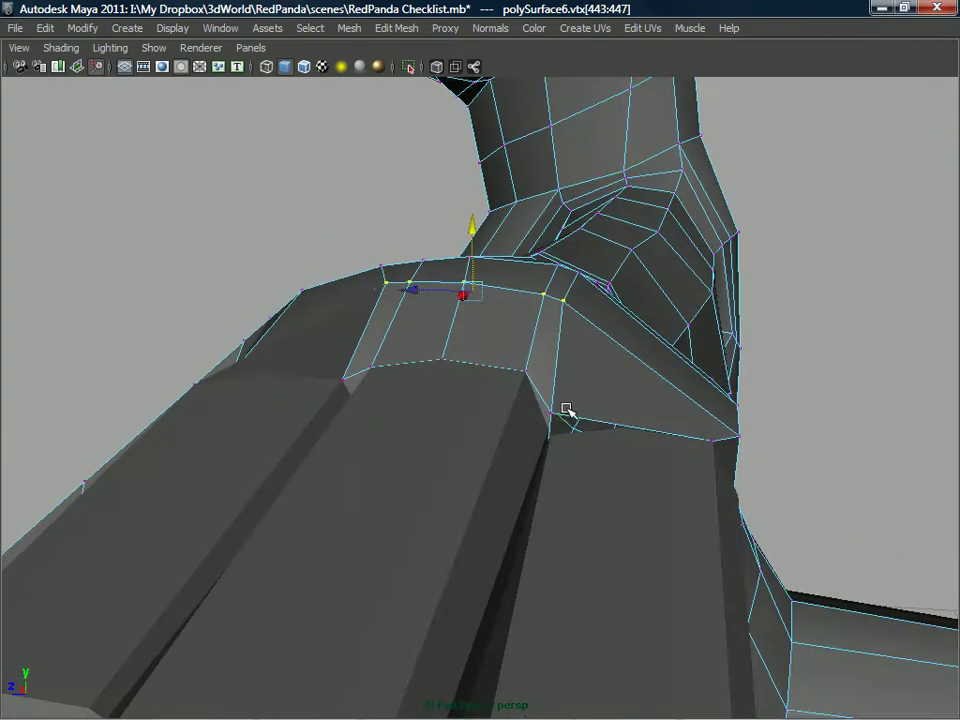
pyautogui.click(553, 411)
pyautogui.keyDown('alt'); pyautogui.moveTo(553, 411); pyautogui.dragTo(602, 379); pyautogui.keyUp('alt')
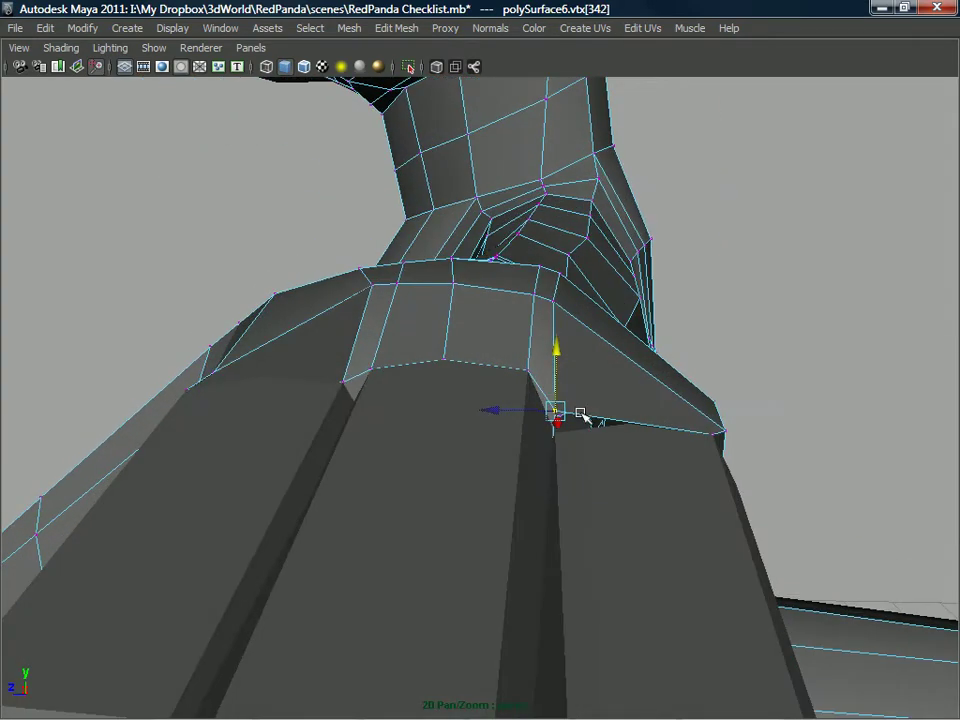
pyautogui.moveTo(559, 415); pyautogui.dragTo(505, 420)
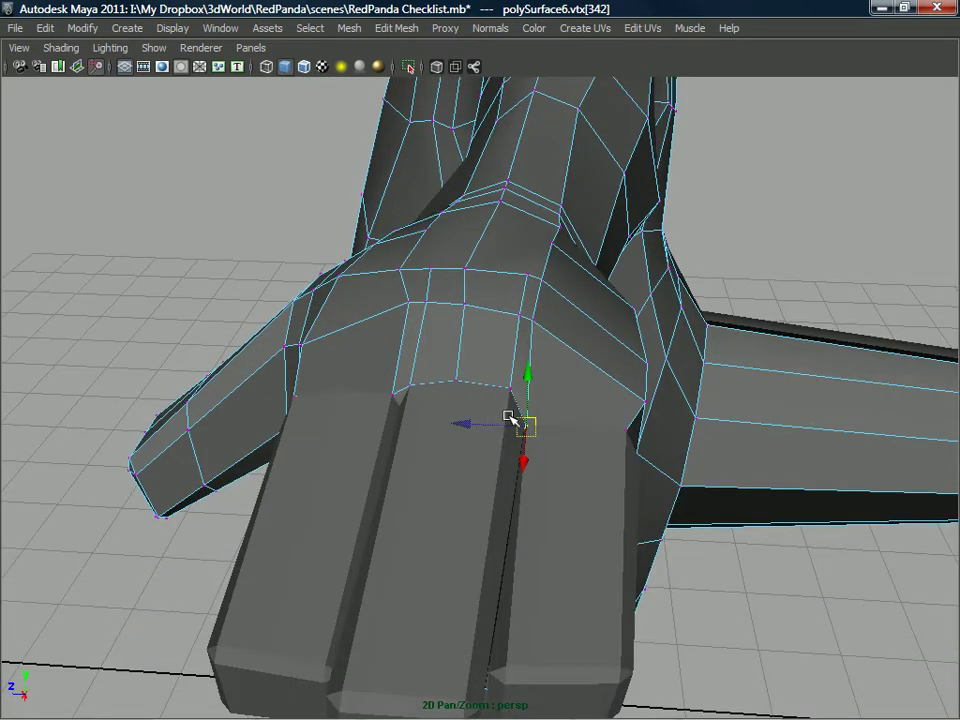
# - Examine how the palm's edge fits the three fingers from the back, the underside and the side of the hand
pyautogui.keyDown('alt'); pyautogui.moveTo(458, 368); pyautogui.dragTo(427, 390); pyautogui.keyUp('alt')
pyautogui.scroll(5, 522, 416)
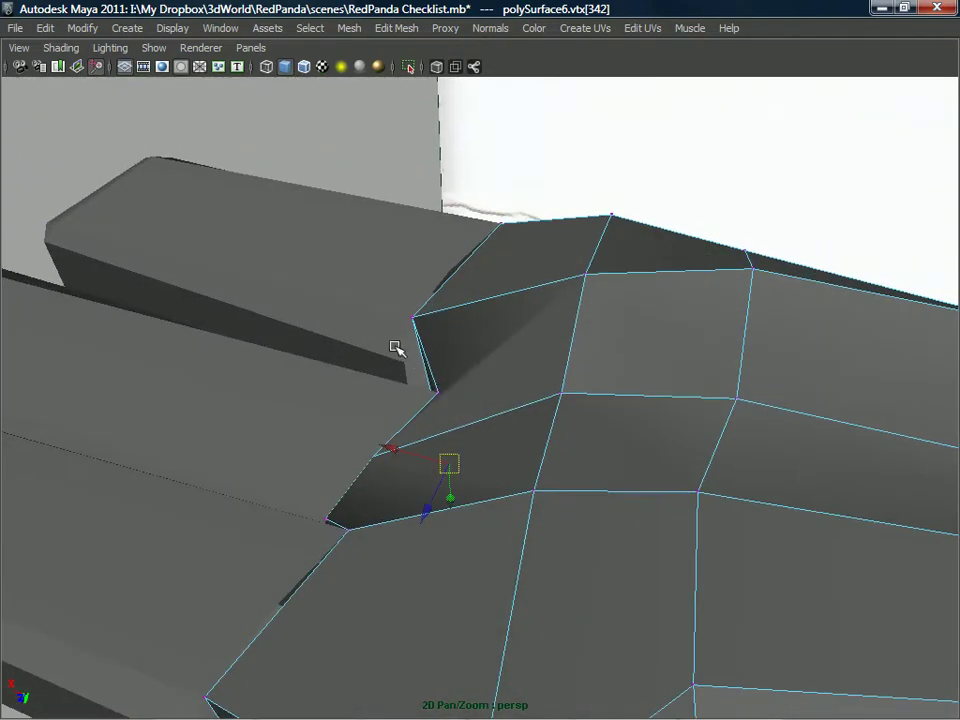
pyautogui.keyDown('alt'); pyautogui.moveTo(411, 344); pyautogui.dragTo(549, 384); pyautogui.keyUp('alt')
pyautogui.scroll(-3, 471, 356)
pyautogui.scroll(-4, 550, 355)
pyautogui.keyDown('alt'); pyautogui.moveTo(549, 384); pyautogui.dragTo(530, 410, button='middle'); pyautogui.keyUp('alt')
pyautogui.scroll(-4, 530, 410)
pyautogui.keyDown('alt'); pyautogui.moveTo(530, 410); pyautogui.dragTo(475, 425); pyautogui.keyUp('alt')
pyautogui.keyDown('alt'); pyautogui.moveTo(475, 425); pyautogui.dragTo(505, 480, button='middle'); pyautogui.keyUp('alt')
pyautogui.scroll(3, 505, 480)
pyautogui.moveTo(505, 480)
pyautogui.keyDown('alt'); pyautogui.mouseDown()
pyautogui.moveTo(471, 456)
pyautogui.moveTo(574, 435)
pyautogui.moveTo(648, 435)
pyautogui.moveTo(630, 334)
pyautogui.moveTo(654, 289)
pyautogui.moveTo(566, 308)
pyautogui.moveTo(602, 317)
pyautogui.moveTo(601, 283)
pyautogui.mouseUp(); pyautogui.keyUp('alt')
# - Combine the red panda's body mesh and the separate finger meshes into one object
pyautogui.moveTo(601, 282); pyautogui.dragTo(632, 258, button='right')
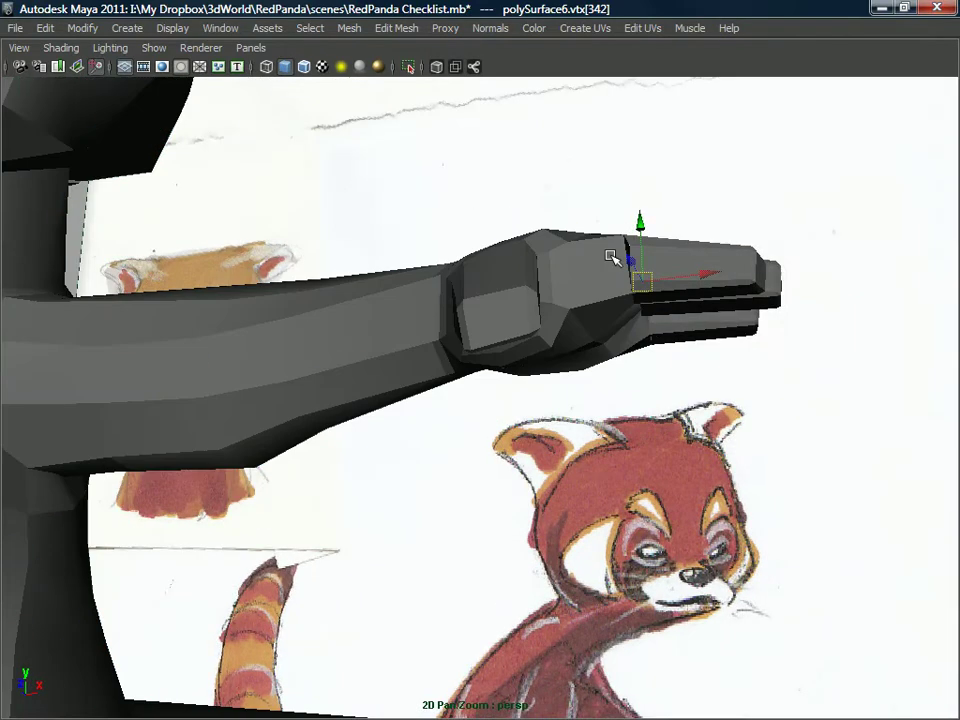
pyautogui.click(613, 257)
pyautogui.click(680, 261)
pyautogui.moveTo(680, 261)
pyautogui.keyDown('alt'); pyautogui.mouseDown()
pyautogui.moveTo(627, 410)
pyautogui.moveTo(608, 413)
pyautogui.moveTo(557, 379)
pyautogui.moveTo(430, 254)
pyautogui.mouseUp(); pyautogui.keyUp('alt')
pyautogui.hotkey('ctrl', 'd')
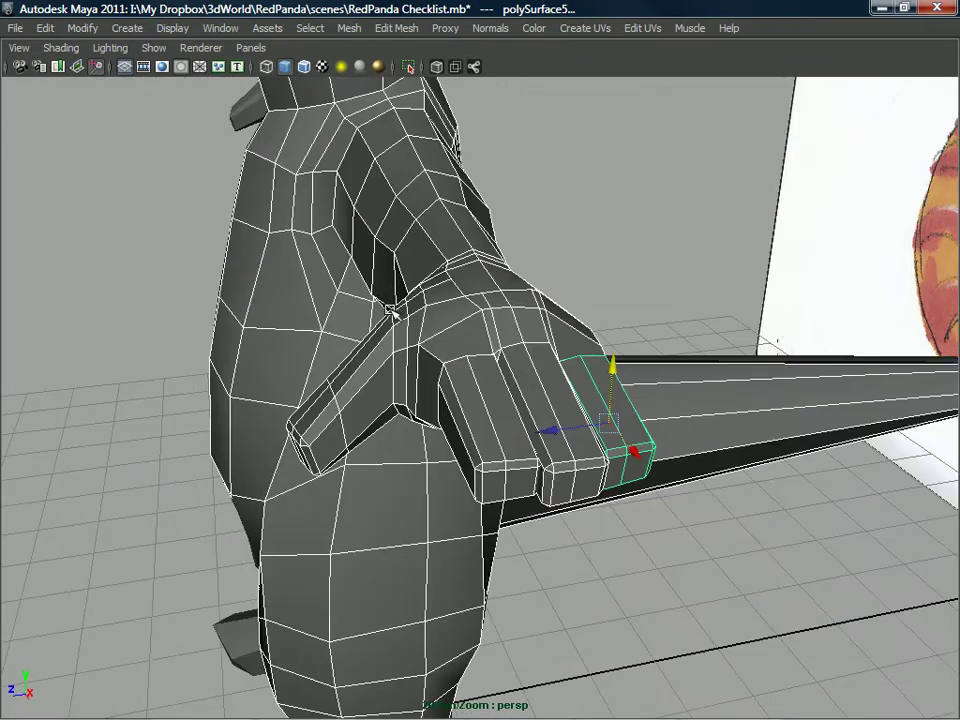
pyautogui.keyDown('alt'); pyautogui.moveTo(392, 303); pyautogui.dragTo(381, 226); pyautogui.keyUp('alt')
pyautogui.click(349, 28)
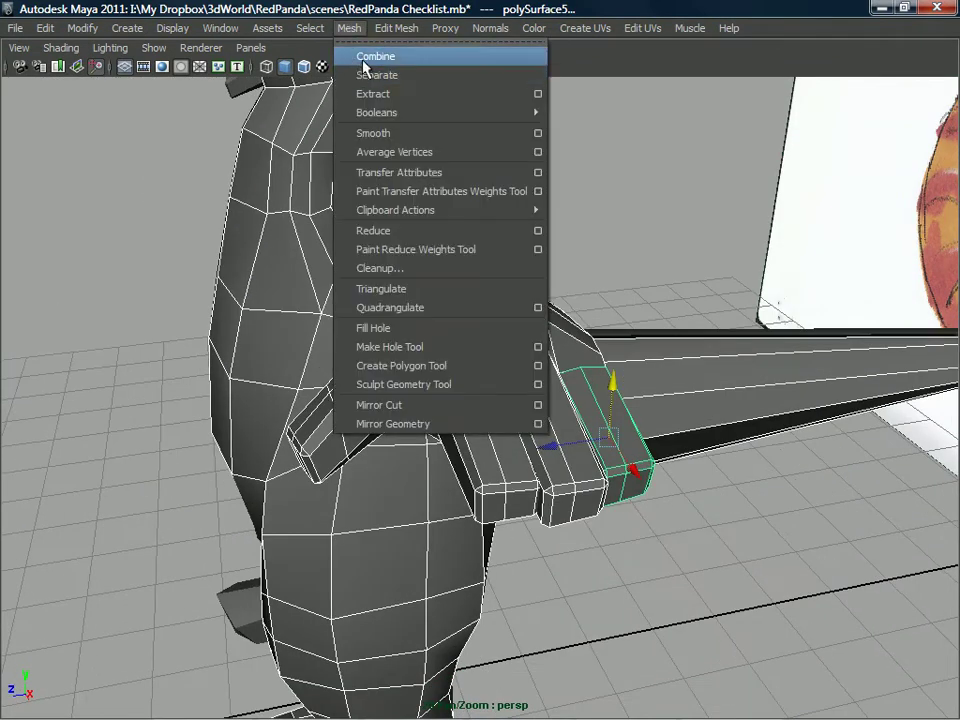
pyautogui.click(352, 57)
# - Split the faces on the back of the palm toward the wrist, continuing the outer finger's middle edge
pyautogui.keyDown('alt'); pyautogui.moveTo(518, 395); pyautogui.dragTo(438, 430); pyautogui.keyUp('alt')
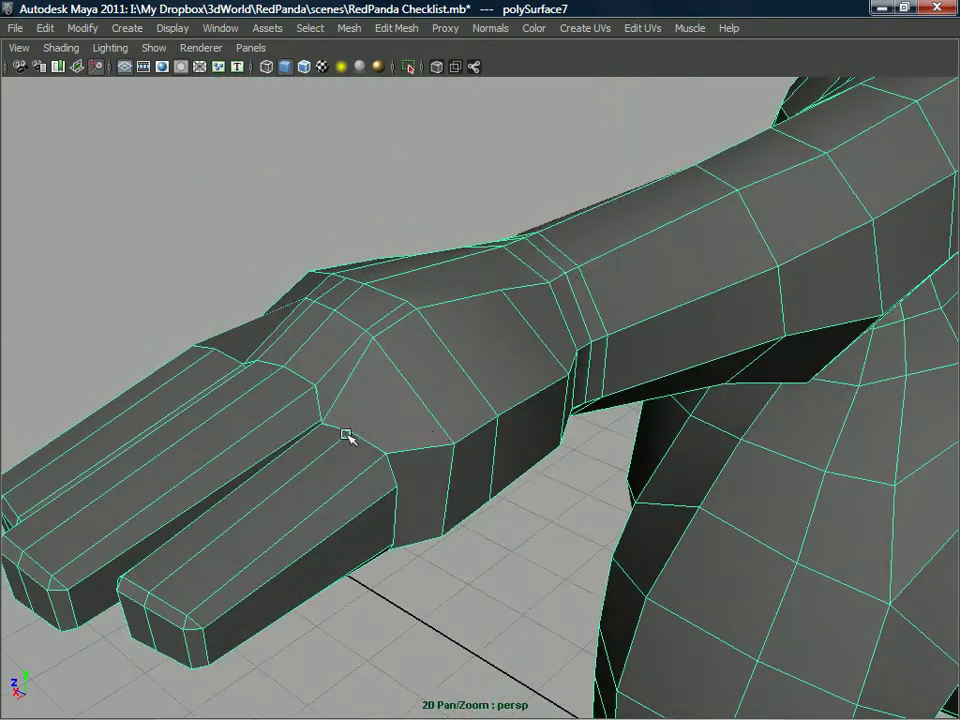
pyautogui.keyDown('alt'); pyautogui.moveTo(470, 382); pyautogui.dragTo(499, 569); pyautogui.keyUp('alt')
pyautogui.moveTo(527, 361); pyautogui.dragTo(527, 395, button='right')
pyautogui.moveTo(586, 340); pyautogui.dragTo(520, 350, button='right')
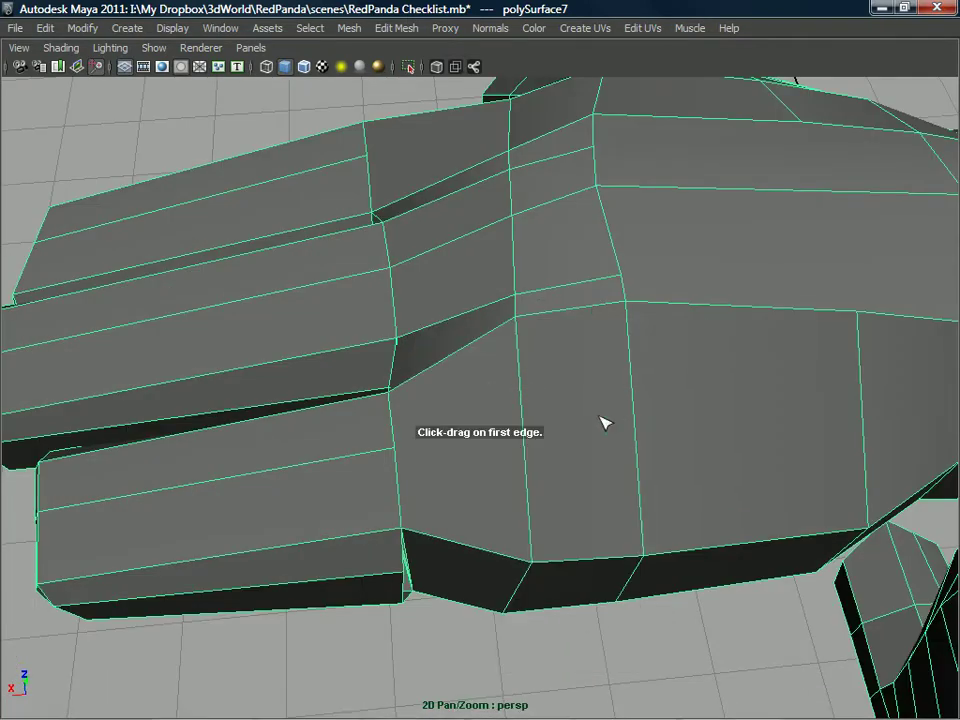
pyautogui.click(864, 416)
pyautogui.keyDown('alt'); pyautogui.moveTo(817, 417); pyautogui.dragTo(530, 335); pyautogui.keyUp('alt')
pyautogui.keyDown('alt'); pyautogui.moveTo(380, 462); pyautogui.dragTo(600, 430); pyautogui.keyUp('alt')
pyautogui.keyDown('alt'); pyautogui.moveTo(738, 386); pyautogui.dragTo(571, 567); pyautogui.keyUp('alt')
pyautogui.keyDown('alt'); pyautogui.moveTo(617, 497); pyautogui.dragTo(675, 511); pyautogui.keyUp('alt')
# - Snap the new palm vertex on the back of the hand to the middle vertex at the outer finger's base
pyautogui.moveTo(675, 511); pyautogui.dragTo(591, 360, button='right')
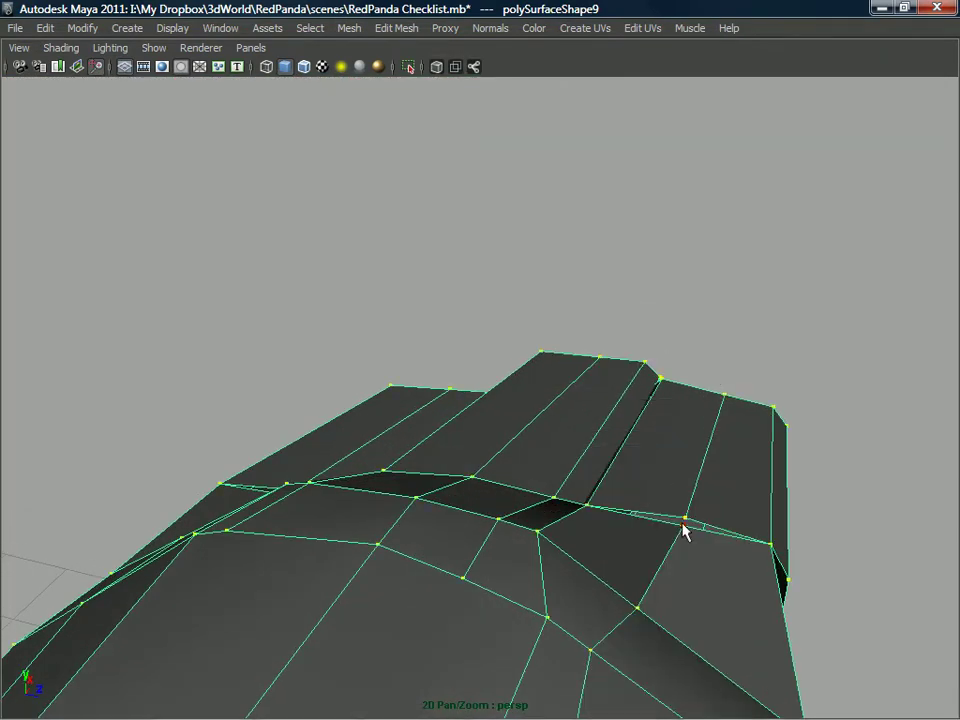
pyautogui.moveTo(676, 361); pyautogui.dragTo(749, 384, button='right')
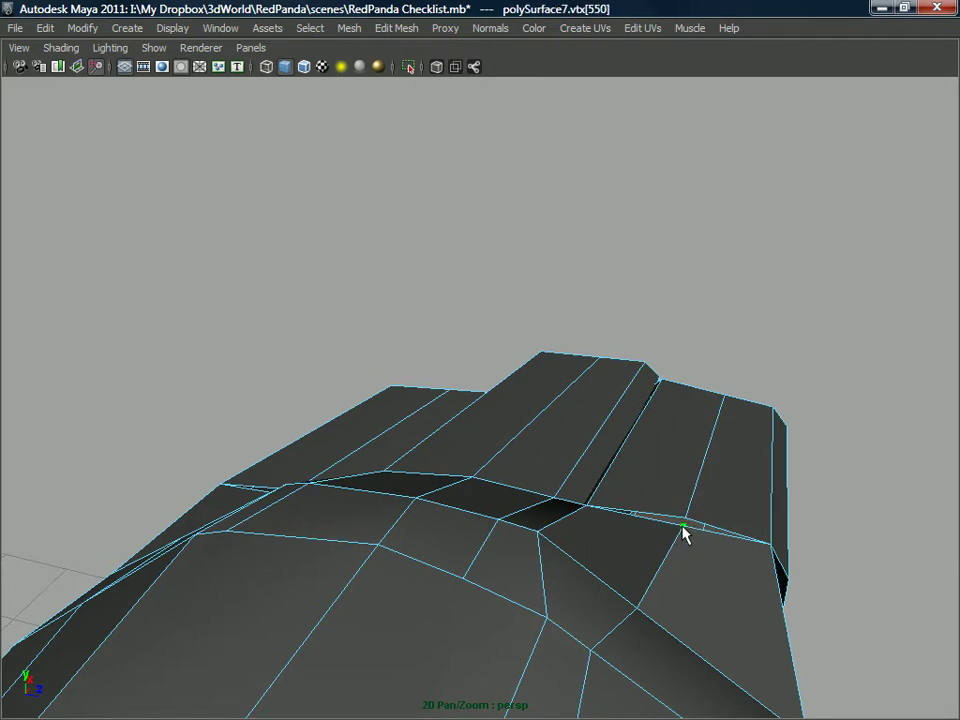
pyautogui.keyDown('alt'); pyautogui.moveTo(687, 522); pyautogui.dragTo(426, 517); pyautogui.keyUp('alt')
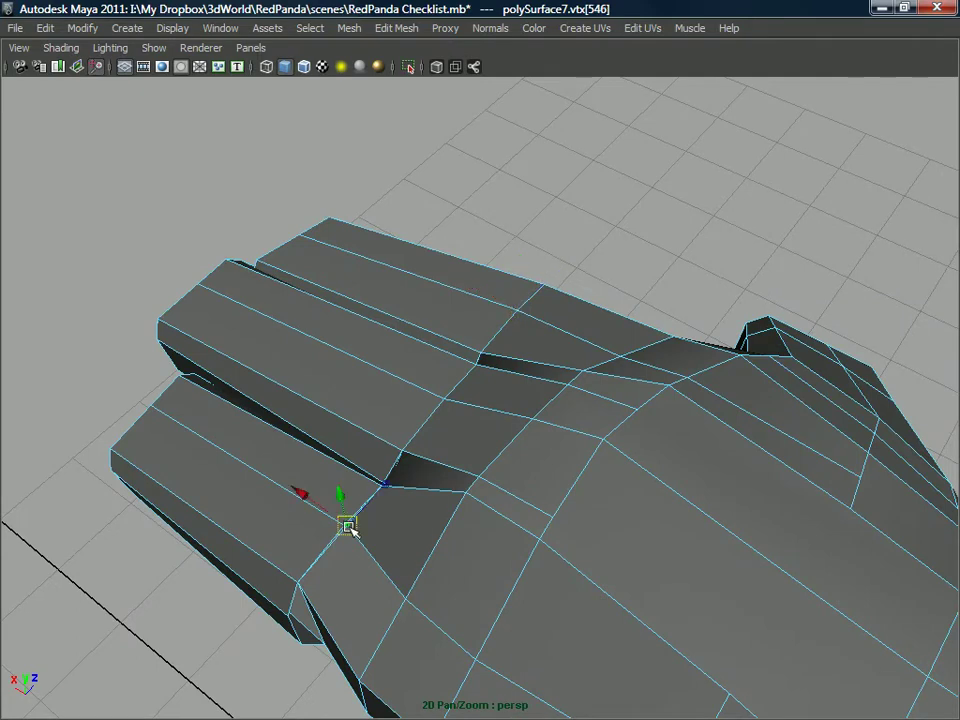
# - Split the underside palm faces in line with the thumb-side finger's middle edge
pyautogui.scroll(-1, 366, 574)
pyautogui.keyDown('alt'); pyautogui.moveTo(366, 574); pyautogui.dragTo(376, 288); pyautogui.keyUp('alt')
pyautogui.scroll(-5, 460, 320)
pyautogui.keyDown('alt'); pyautogui.moveTo(461, 343); pyautogui.dragTo(454, 339); pyautogui.keyUp('alt')
pyautogui.scroll(3, 438, 418)
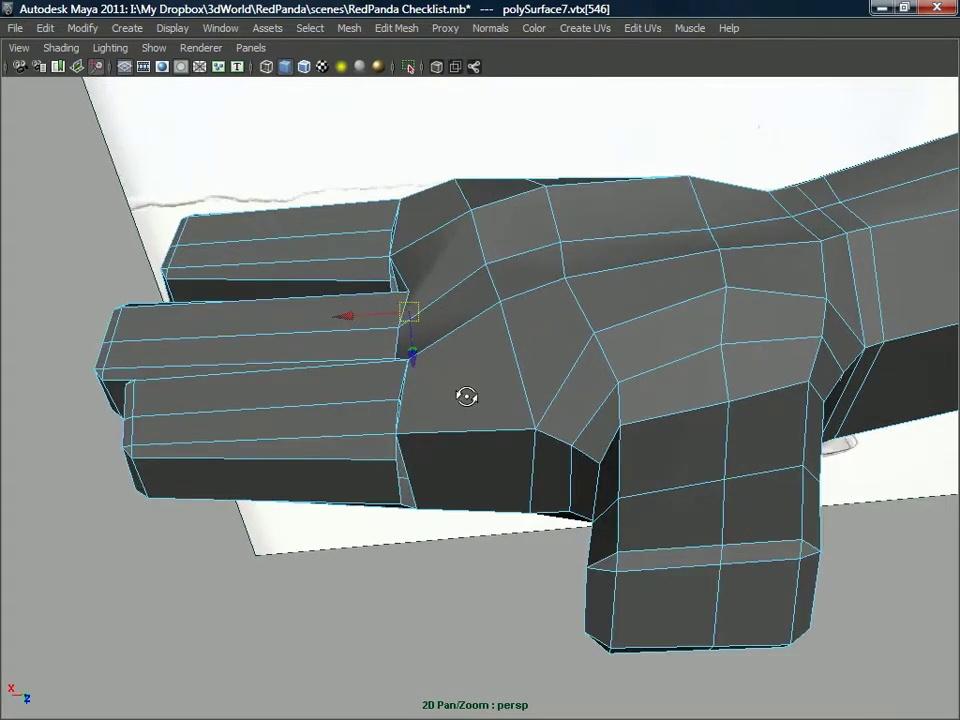
pyautogui.keyDown('alt'); pyautogui.moveTo(435, 422); pyautogui.dragTo(487, 432); pyautogui.keyUp('alt')
pyautogui.keyDown('alt'); pyautogui.moveTo(487, 432); pyautogui.dragTo(495, 446, button='middle'); pyautogui.keyUp('alt')
pyautogui.keyDown('alt'); pyautogui.moveTo(494, 446); pyautogui.dragTo(476, 390); pyautogui.keyUp('alt')
pyautogui.moveTo(489, 345); pyautogui.dragTo(437, 328, button='right')
pyautogui.click(517, 321)
pyautogui.keyDown('alt'); pyautogui.moveTo(455, 320); pyautogui.dragTo(560, 341); pyautogui.keyUp('alt')
pyautogui.keyDown('alt'); pyautogui.moveTo(455, 478); pyautogui.dragTo(352, 507); pyautogui.keyUp('alt')
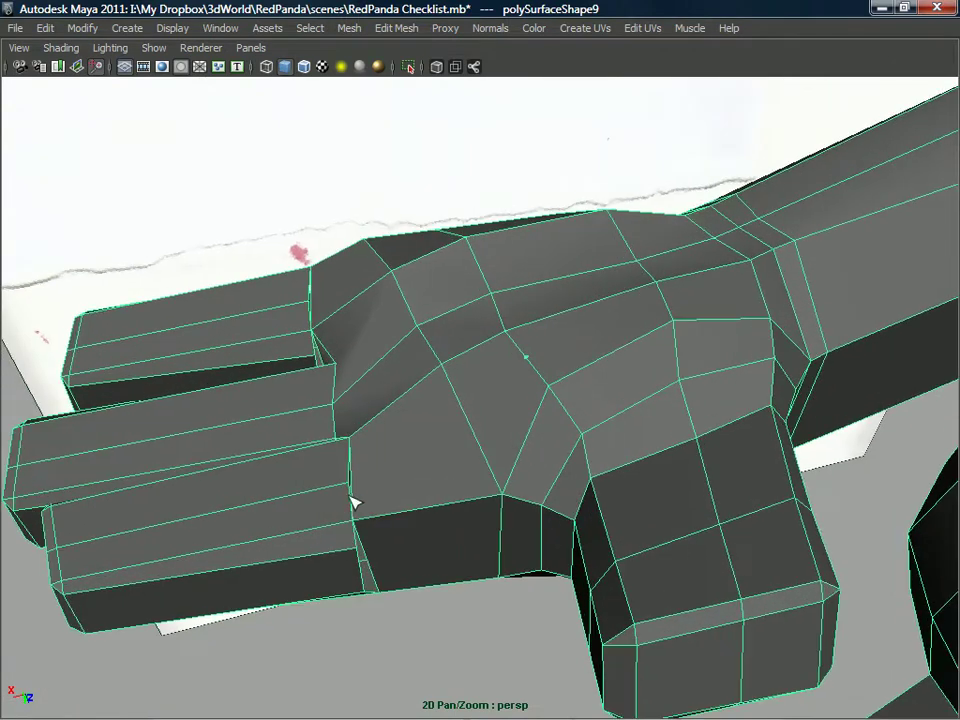
# - Split the underside palm faces in line with the outer finger's middle edge and snap the new vertex to the finger's base
pyautogui.keyDown('alt'); pyautogui.moveTo(431, 450); pyautogui.dragTo(556, 408); pyautogui.keyUp('alt')
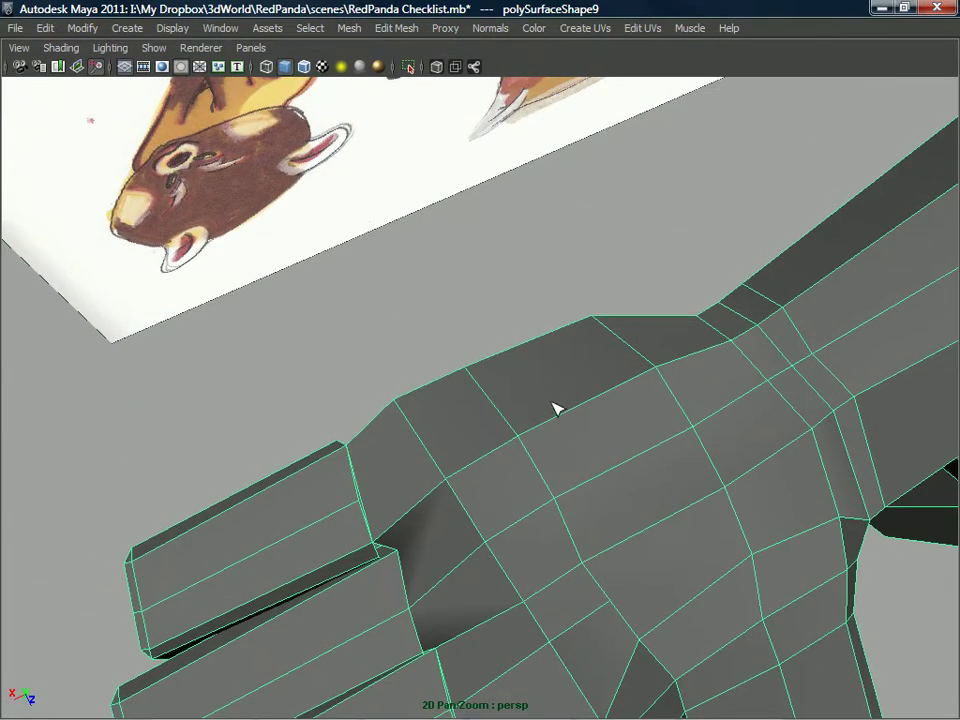
pyautogui.click(487, 405)
pyautogui.keyDown('alt'); pyautogui.moveTo(365, 503); pyautogui.dragTo(557, 476); pyautogui.keyUp('alt')
pyautogui.moveTo(550, 360); pyautogui.dragTo(491, 367, button='right')
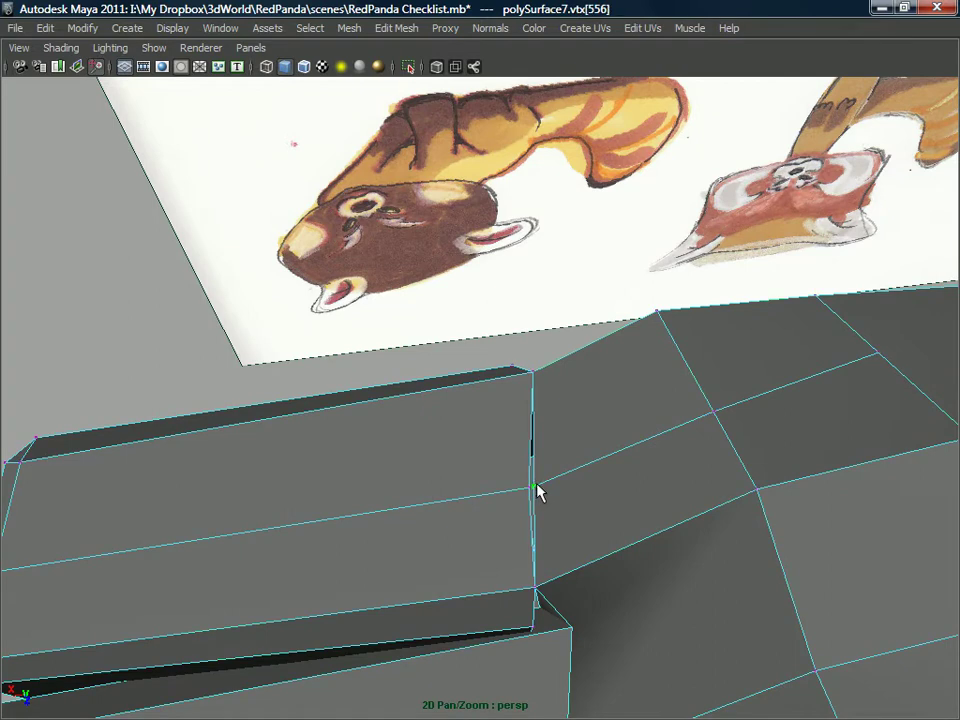
# - Select the row of knuckle vertices on the back of the hand and adjust its height
pyautogui.keyDown('alt'); pyautogui.moveTo(529, 489); pyautogui.dragTo(418, 430); pyautogui.keyUp('alt')
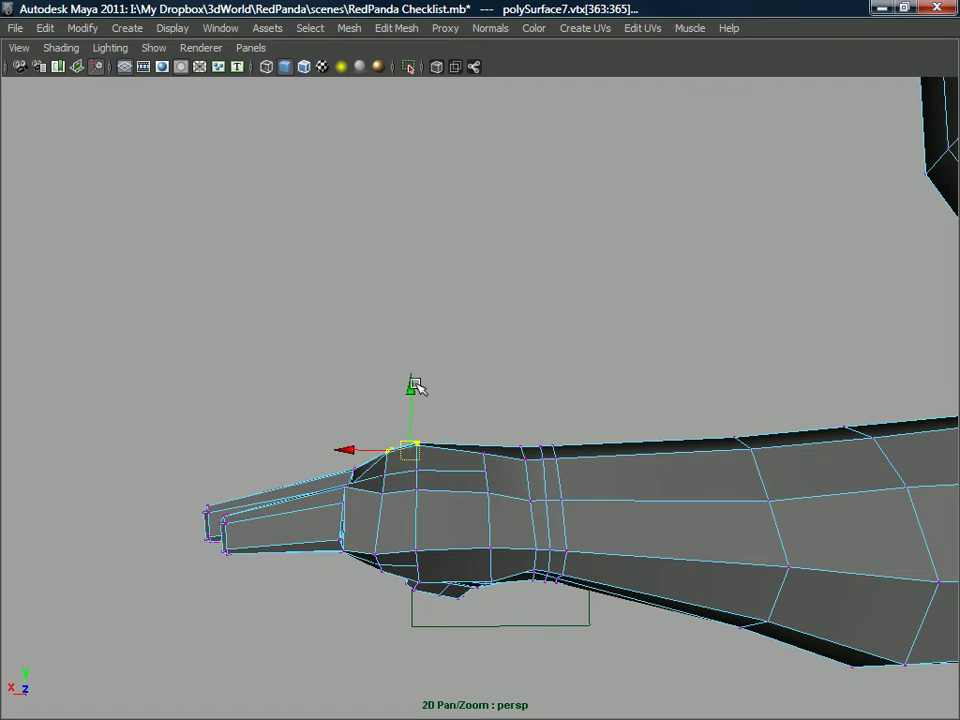
pyautogui.keyDown('alt'); pyautogui.moveTo(419, 436); pyautogui.dragTo(579, 442); pyautogui.keyUp('alt')
pyautogui.keyDown('alt'); pyautogui.moveTo(423, 447); pyautogui.dragTo(670, 446); pyautogui.keyUp('alt')
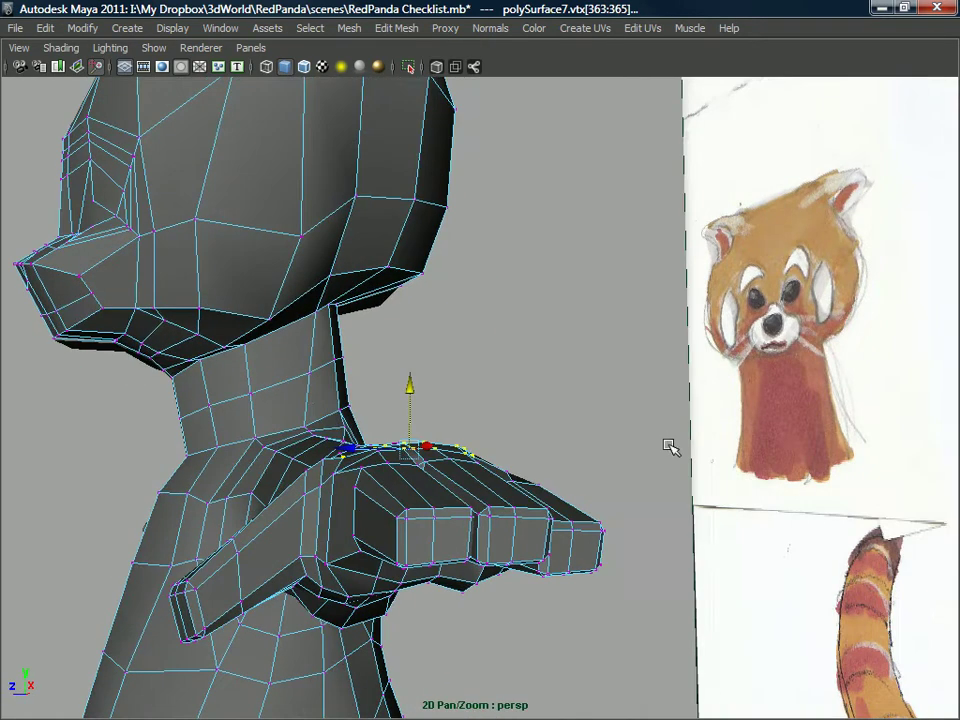
# - Split the palm's thumb-side faces with two edges running from the thumb to the side corners of the nearest finger
pyautogui.keyDown('alt'); pyautogui.moveTo(510, 541); pyautogui.dragTo(420, 512); pyautogui.keyUp('alt')
pyautogui.keyDown('alt'); pyautogui.moveTo(526, 567); pyautogui.dragTo(566, 422); pyautogui.keyUp('alt')
pyautogui.moveTo(566, 362); pyautogui.dragTo(603, 402, button='right')
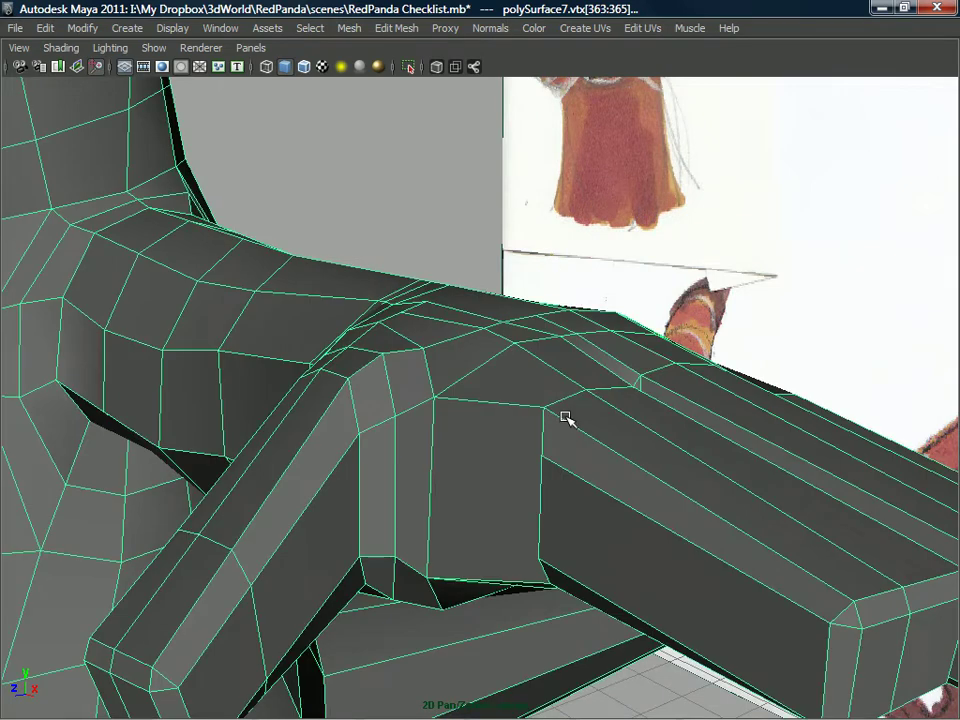
pyautogui.keyDown('alt'); pyautogui.moveTo(552, 425); pyautogui.dragTo(503, 465); pyautogui.keyUp('alt')
pyautogui.keyDown('shift'); pyautogui.moveTo(503, 465); pyautogui.dragTo(446, 400, button='right'); pyautogui.keyUp('shift')
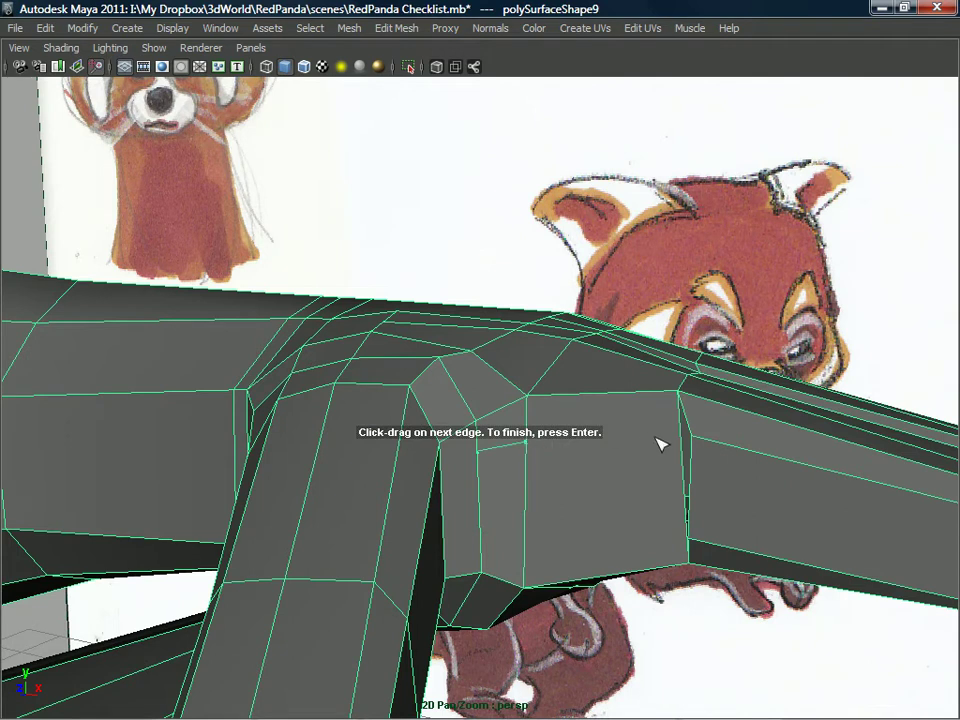
pyautogui.keyDown('alt'); pyautogui.moveTo(683, 442); pyautogui.dragTo(433, 441); pyautogui.keyUp('alt')
pyautogui.keyDown('alt'); pyautogui.moveTo(540, 421); pyautogui.dragTo(648, 418); pyautogui.keyUp('alt')
pyautogui.keyDown('alt'); pyautogui.moveTo(724, 403); pyautogui.dragTo(677, 474); pyautogui.keyUp('alt')
# - Snap the new vertices on the palm's thumb side to the upper and lower side corners of the finger's base
pyautogui.moveTo(683, 360); pyautogui.dragTo(610, 364, button='right')
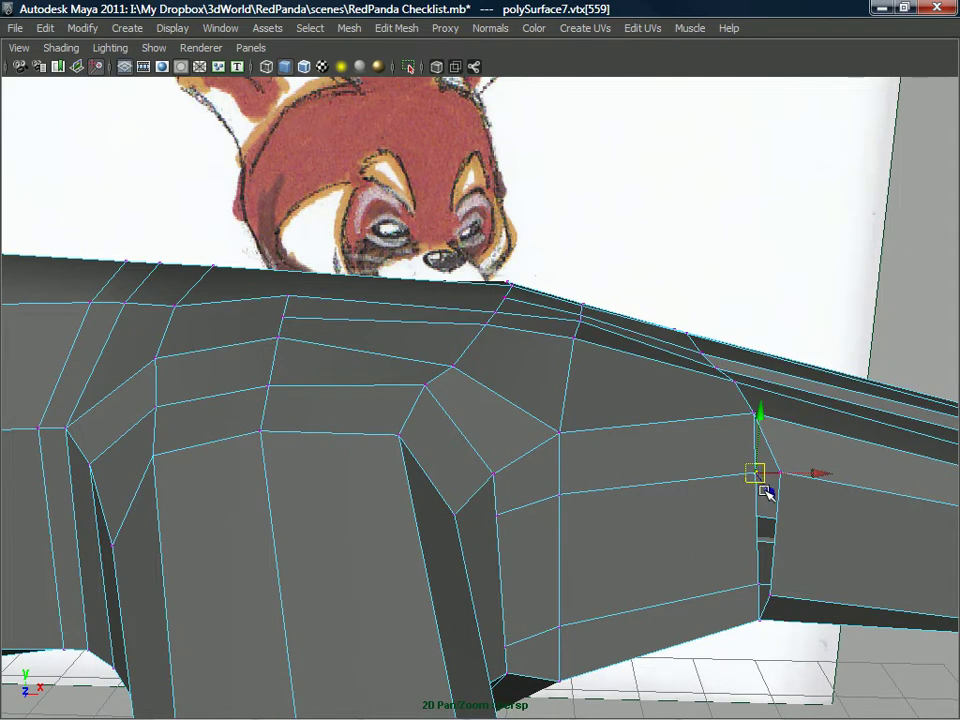
pyautogui.moveTo(757, 478); pyautogui.dragTo(770, 476)
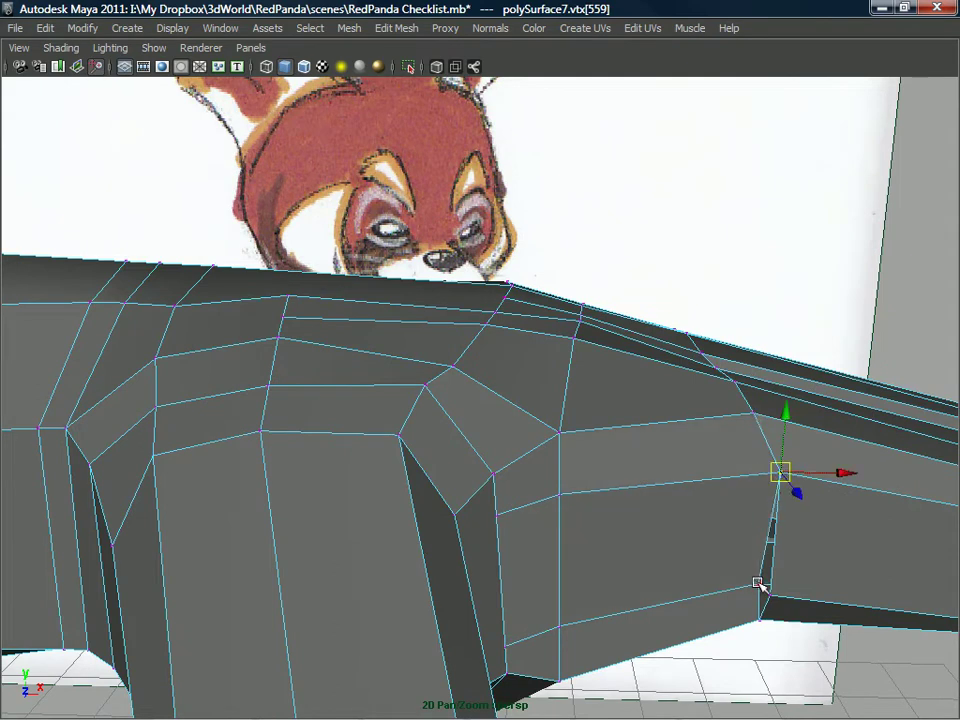
pyautogui.keyDown('alt'); pyautogui.moveTo(767, 589); pyautogui.dragTo(403, 437); pyautogui.keyUp('alt')
pyautogui.keyDown('alt'); pyautogui.moveTo(468, 432); pyautogui.dragTo(440, 405); pyautogui.keyUp('alt')
# - Select all faces of the thumb-side finger
pyautogui.moveTo(385, 361); pyautogui.dragTo(390, 455, button='right')
pyautogui.moveTo(396, 397); pyautogui.dragTo(396, 398, button='right')
pyautogui.click(392, 540)
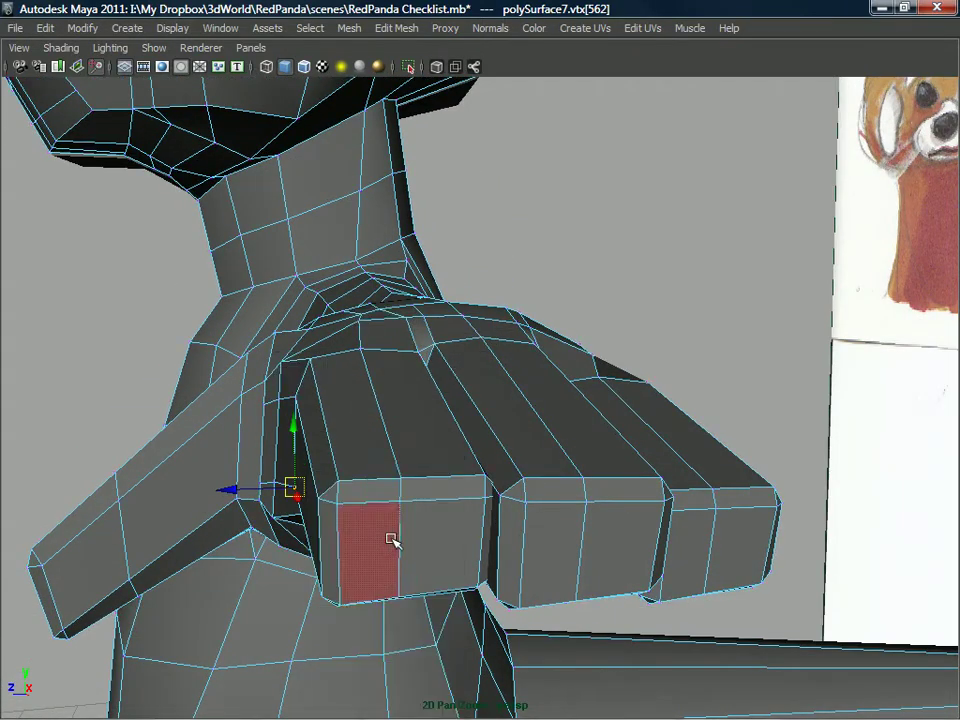
pyautogui.keyDown('alt'); pyautogui.moveTo(444, 541); pyautogui.dragTo(425, 536); pyautogui.keyUp('alt')
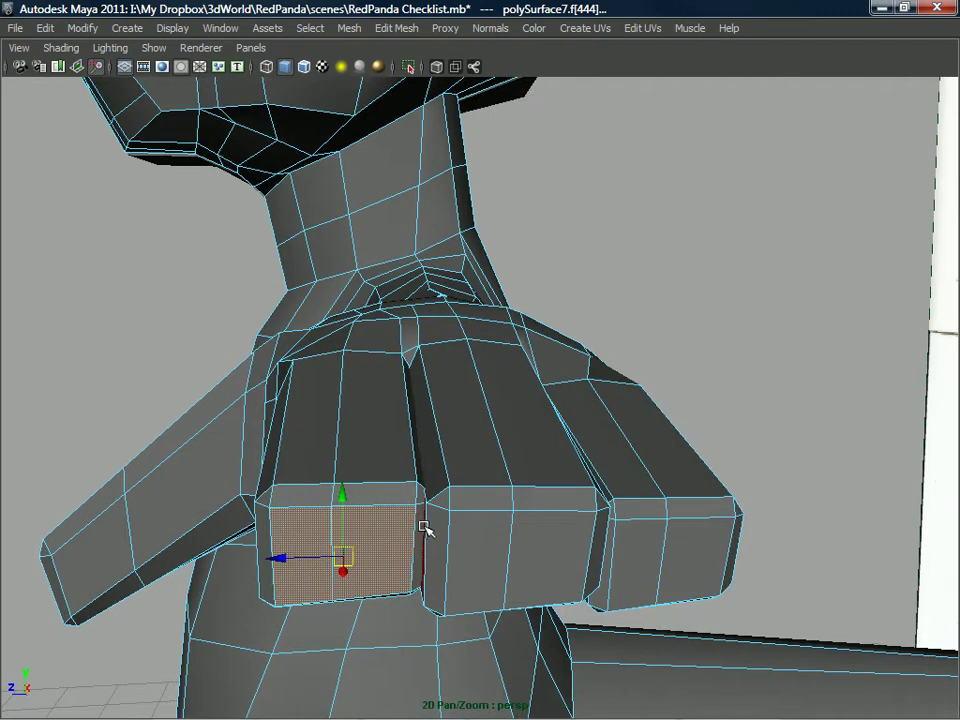
pyautogui.keyDown('alt'); pyautogui.moveTo(390, 494); pyautogui.dragTo(410, 420); pyautogui.keyUp('alt')
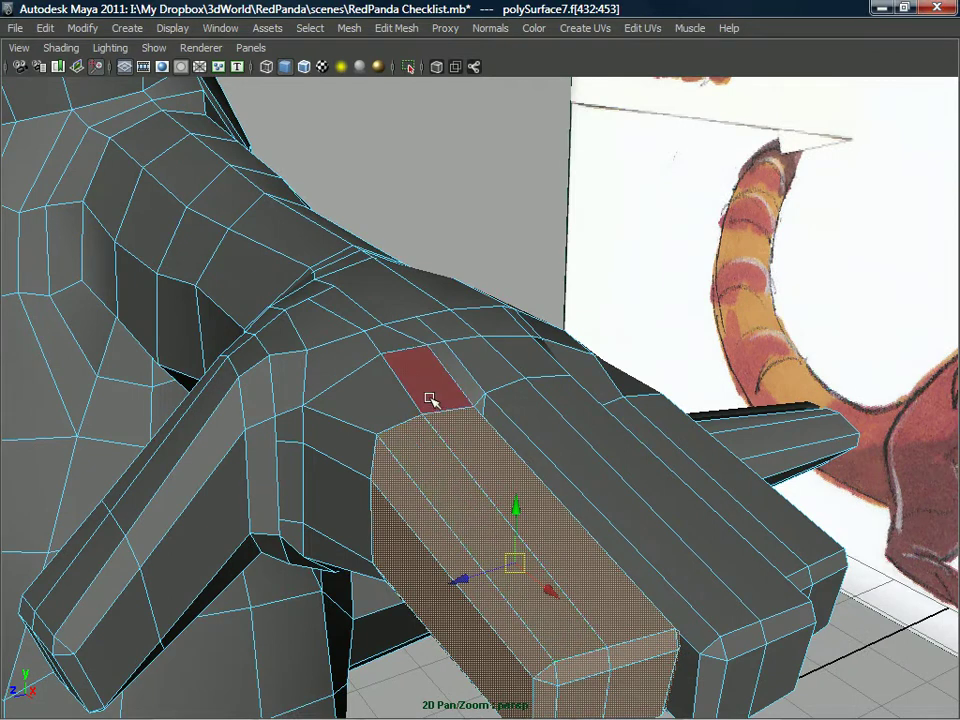
# - Add the palm faces around the thumb-side finger's base, on the back, side, underside and finger gap, to the selection
pyautogui.keyDown('shift'); pyautogui.click(335, 444); pyautogui.keyUp('shift')
pyautogui.keyDown('alt'); pyautogui.moveTo(350, 508); pyautogui.dragTo(388, 372); pyautogui.keyUp('alt')
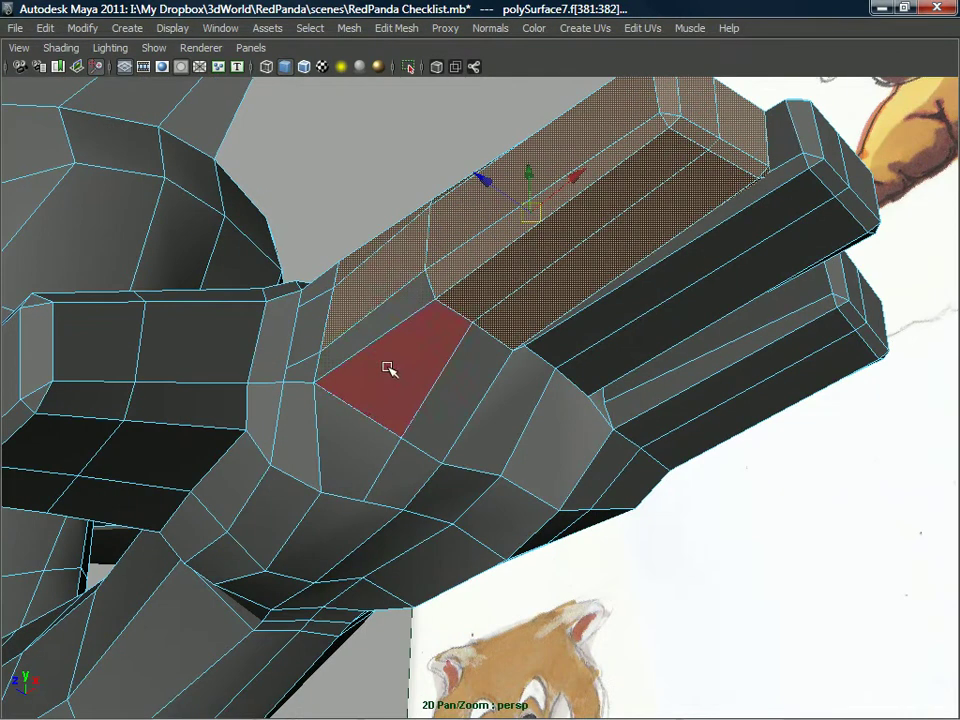
pyautogui.keyDown('shift'); pyautogui.click(384, 325); pyautogui.keyUp('shift')
pyautogui.keyDown('shift'); pyautogui.click(411, 369); pyautogui.keyUp('shift')
pyautogui.keyDown('shift'); pyautogui.click(463, 358); pyautogui.keyUp('shift')
pyautogui.keyDown('alt'); pyautogui.moveTo(463, 358); pyautogui.dragTo(332, 319); pyautogui.keyUp('alt')
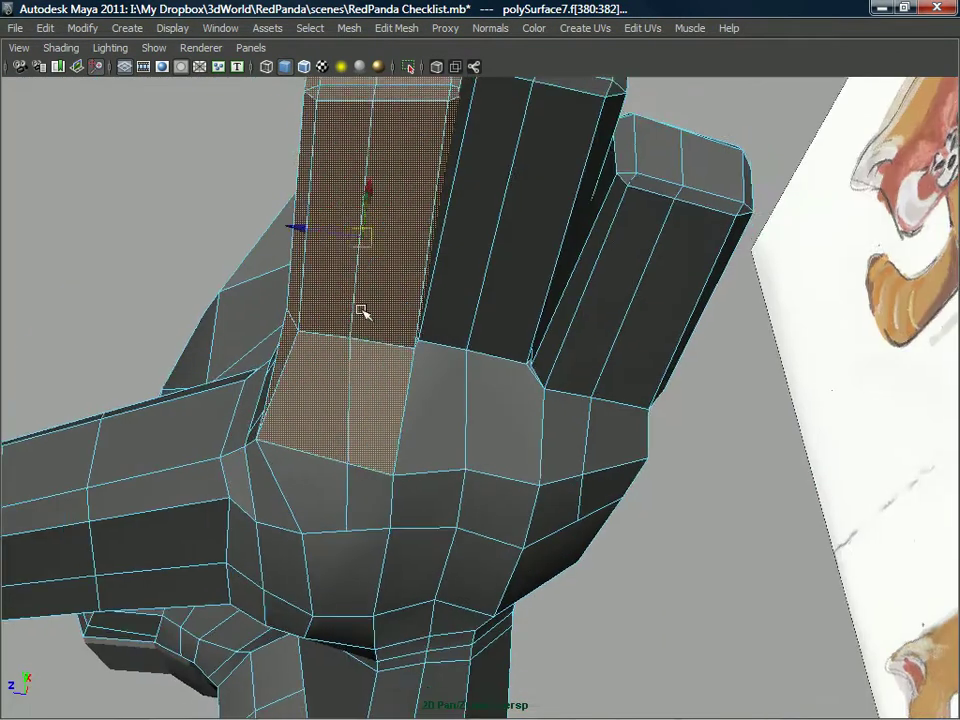
pyautogui.keyDown('alt'); pyautogui.moveTo(332, 319); pyautogui.dragTo(412, 392, button='right'); pyautogui.keyUp('alt')
pyautogui.keyDown('alt'); pyautogui.moveTo(412, 392); pyautogui.dragTo(429, 456); pyautogui.keyUp('alt')
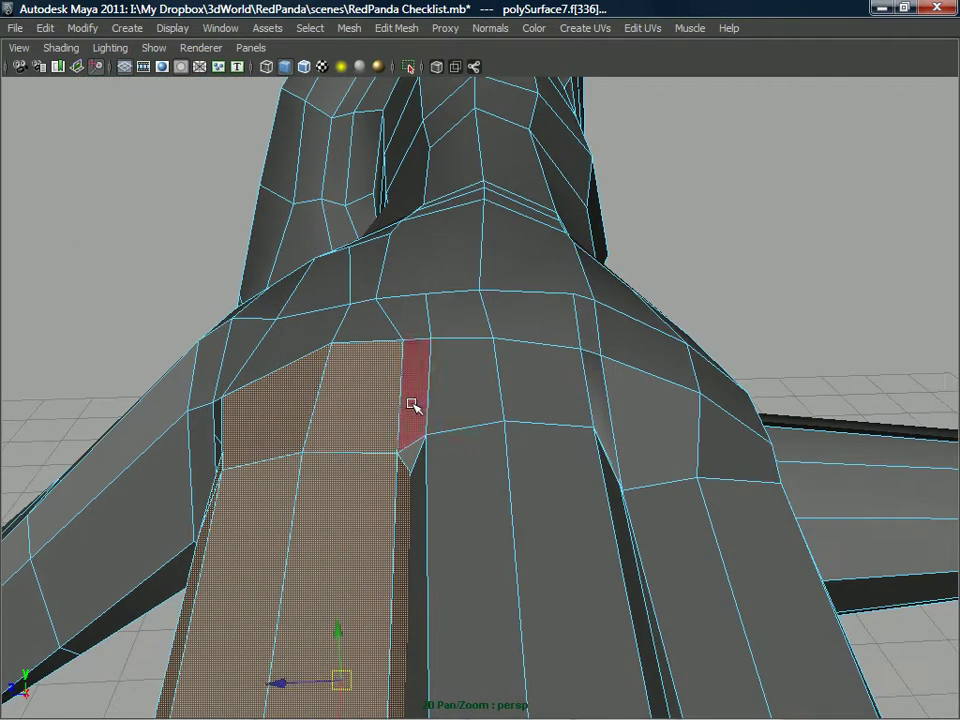
pyautogui.keyDown('shift'); pyautogui.click(411, 404); pyautogui.keyUp('shift')
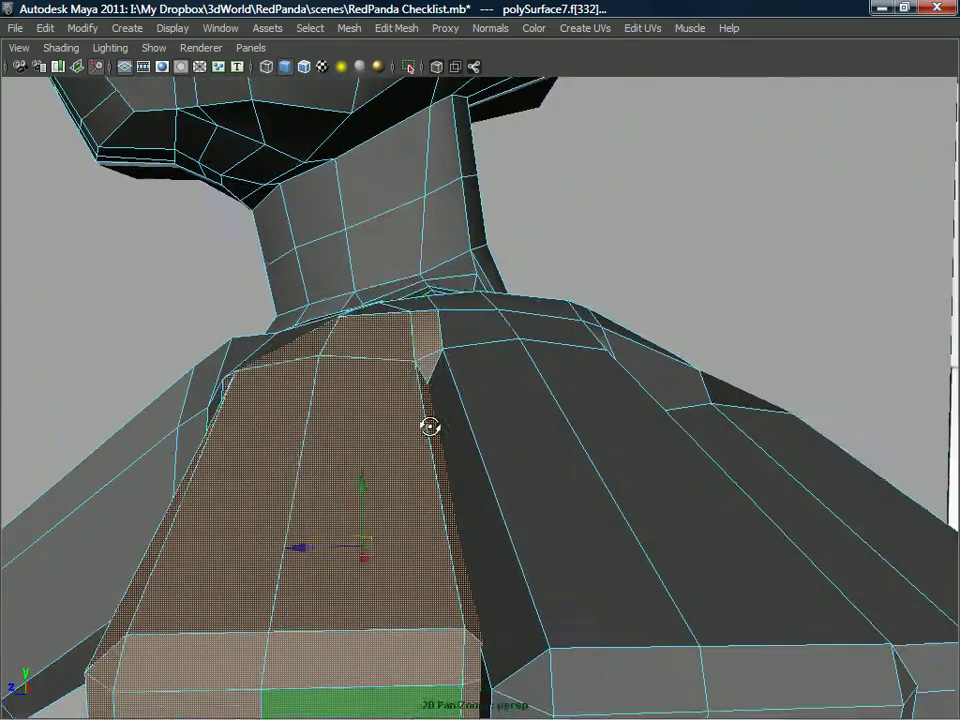
pyautogui.keyDown('shift'); pyautogui.click(418, 325); pyautogui.keyUp('shift')
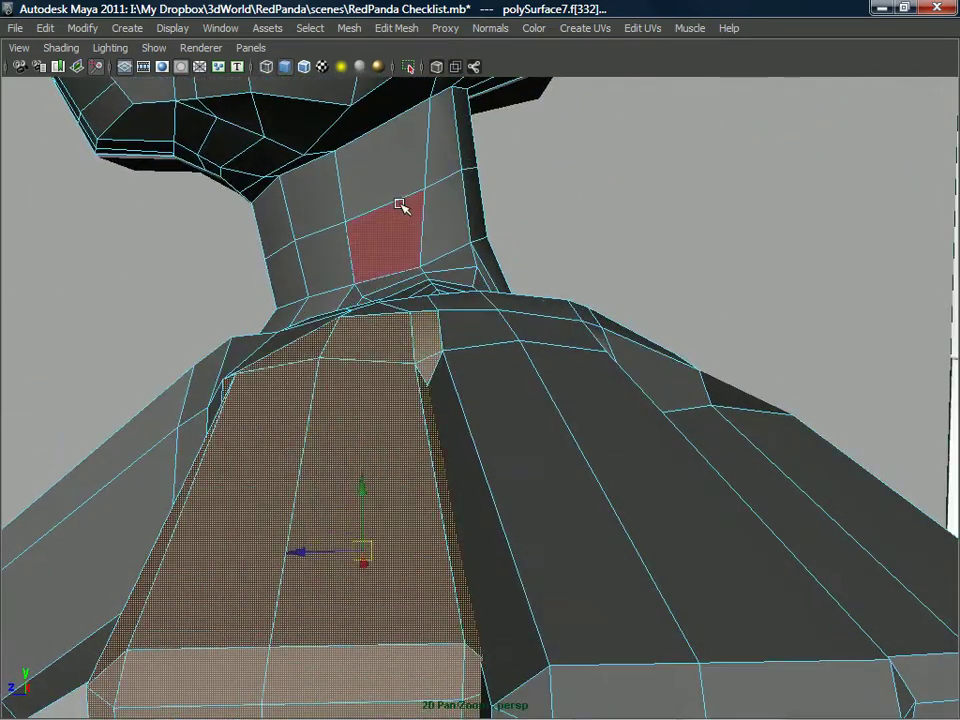
# - Isolate the selected finger and palm faces in the viewport
pyautogui.click(145, 50)
pyautogui.moveTo(200, 78)
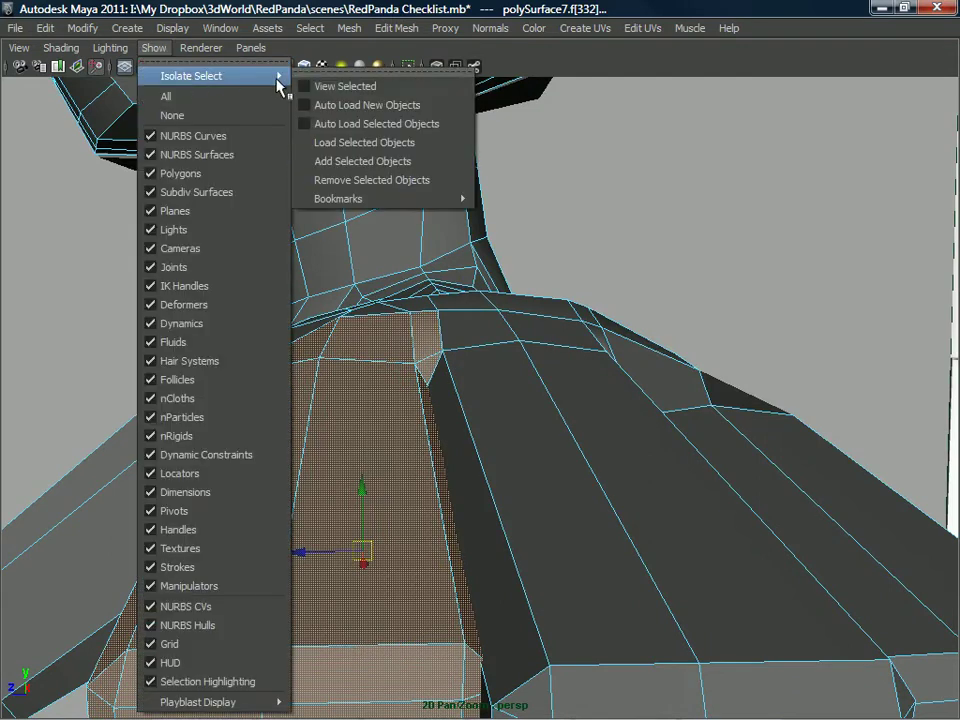
pyautogui.click(306, 87)
# - Adjust the palm vertices in the gap beside the isolated finger so they line up with its base
pyautogui.keyDown('alt'); pyautogui.moveTo(336, 301); pyautogui.dragTo(612, 316); pyautogui.keyUp('alt')
pyautogui.scroll(4, 592, 355)
pyautogui.moveTo(509, 461); pyautogui.dragTo(455, 415, button='right')
pyautogui.moveTo(452, 352); pyautogui.dragTo(445, 355, button='right')
pyautogui.keyDown('alt'); pyautogui.moveTo(445, 358); pyautogui.dragTo(480, 444); pyautogui.keyUp('alt')
pyautogui.click(459, 393)
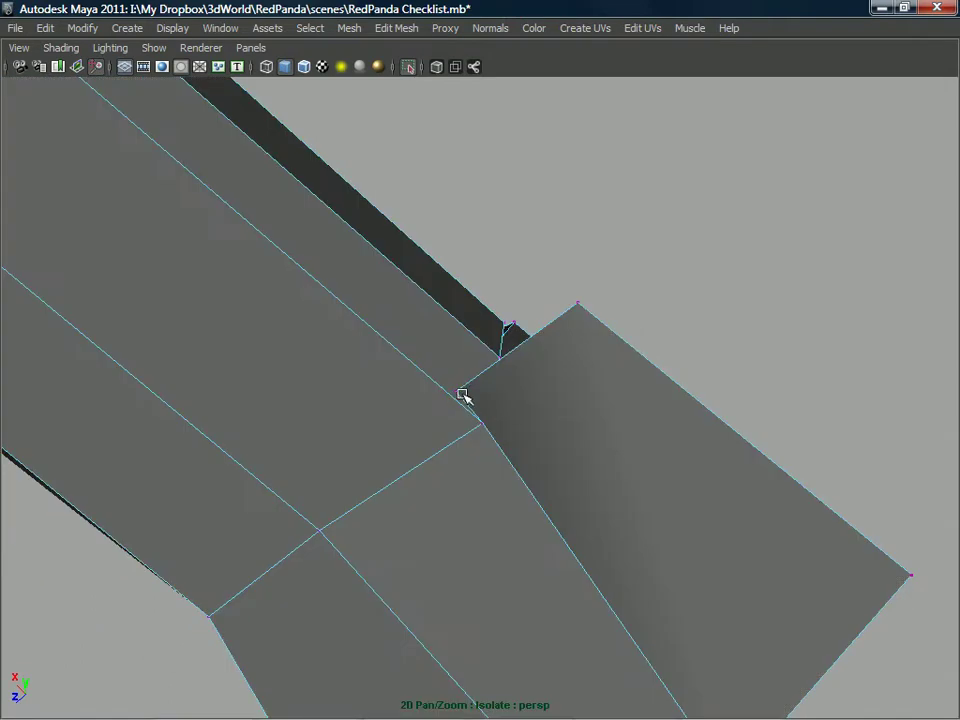
pyautogui.keyDown('alt'); pyautogui.moveTo(517, 397); pyautogui.dragTo(555, 518); pyautogui.keyUp('alt')
pyautogui.click(532, 406)
pyautogui.keyDown('alt'); pyautogui.moveTo(532, 406); pyautogui.dragTo(444, 452); pyautogui.keyUp('alt')
pyautogui.keyDown('alt'); pyautogui.moveTo(422, 594); pyautogui.dragTo(476, 438); pyautogui.keyUp('alt')
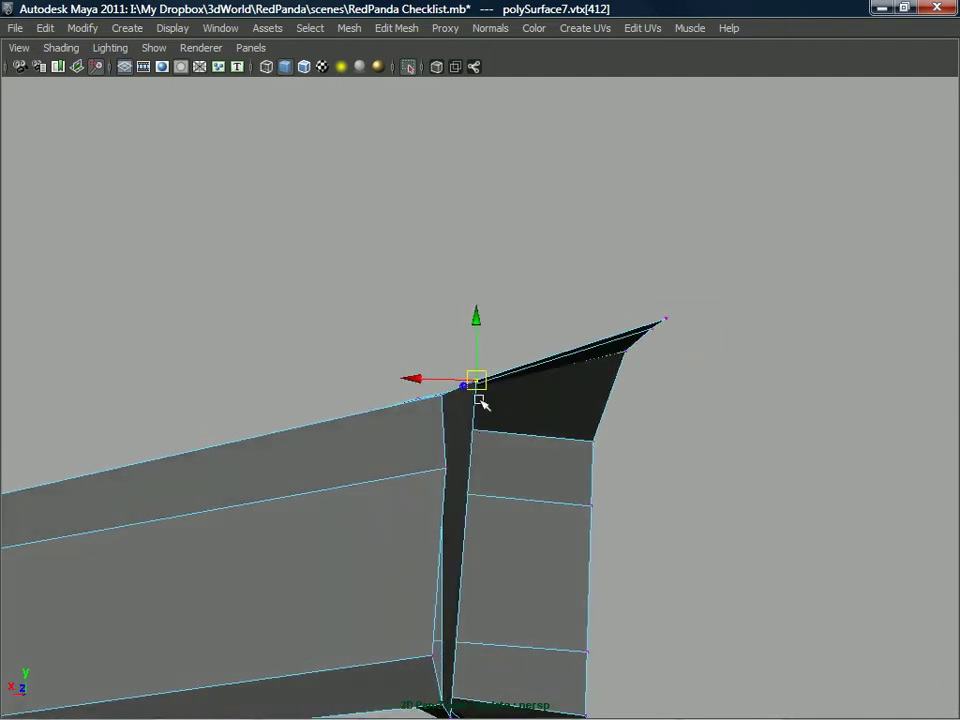
# - Insert edges across the narrow palm strip between the fingers, matching the finger's inner side corners
pyautogui.moveTo(510, 372); pyautogui.dragTo(476, 371, button='right')
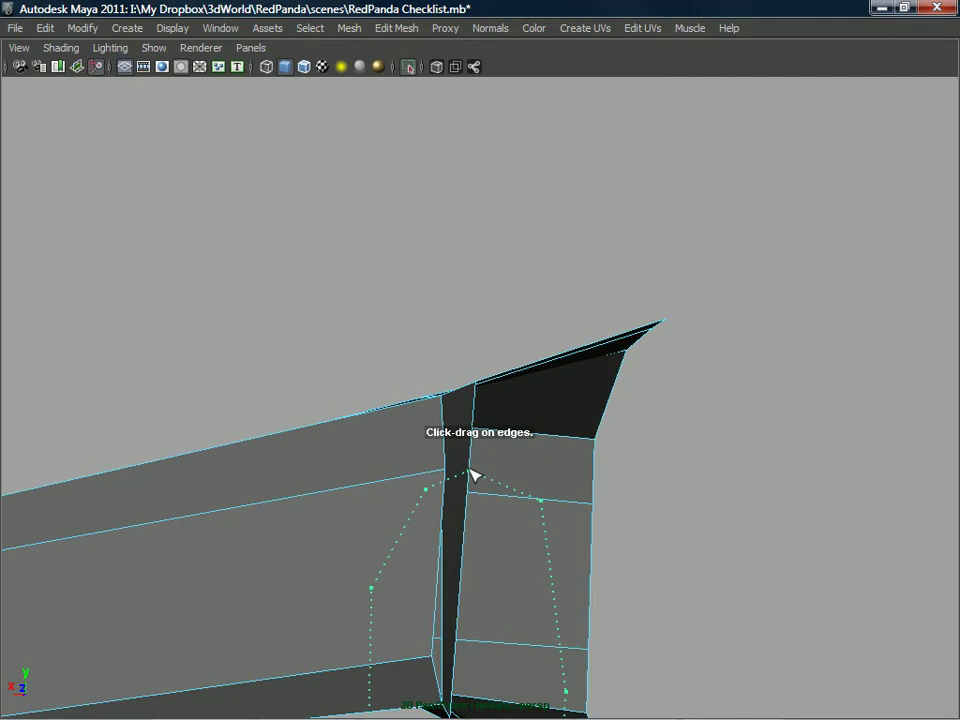
pyautogui.keyDown('alt'); pyautogui.moveTo(474, 475); pyautogui.dragTo(514, 493); pyautogui.keyUp('alt')
pyautogui.keyDown('alt'); pyautogui.moveTo(490, 538); pyautogui.dragTo(390, 460); pyautogui.keyUp('alt')
# - Snap the strip's new upper and lower vertices to the inner side corners of the finger's base
pyautogui.moveTo(467, 430); pyautogui.dragTo(390, 362, button='right')
pyautogui.moveTo(491, 444)
pyautogui.keyDown('alt'); pyautogui.mouseDown()
pyautogui.moveTo(459, 422)
pyautogui.moveTo(480, 445)
pyautogui.moveTo(481, 436)
pyautogui.moveTo(479, 446)
pyautogui.mouseUp(); pyautogui.keyUp('alt')
pyautogui.keyDown('alt'); pyautogui.moveTo(464, 609); pyautogui.dragTo(534, 380); pyautogui.keyUp('alt')
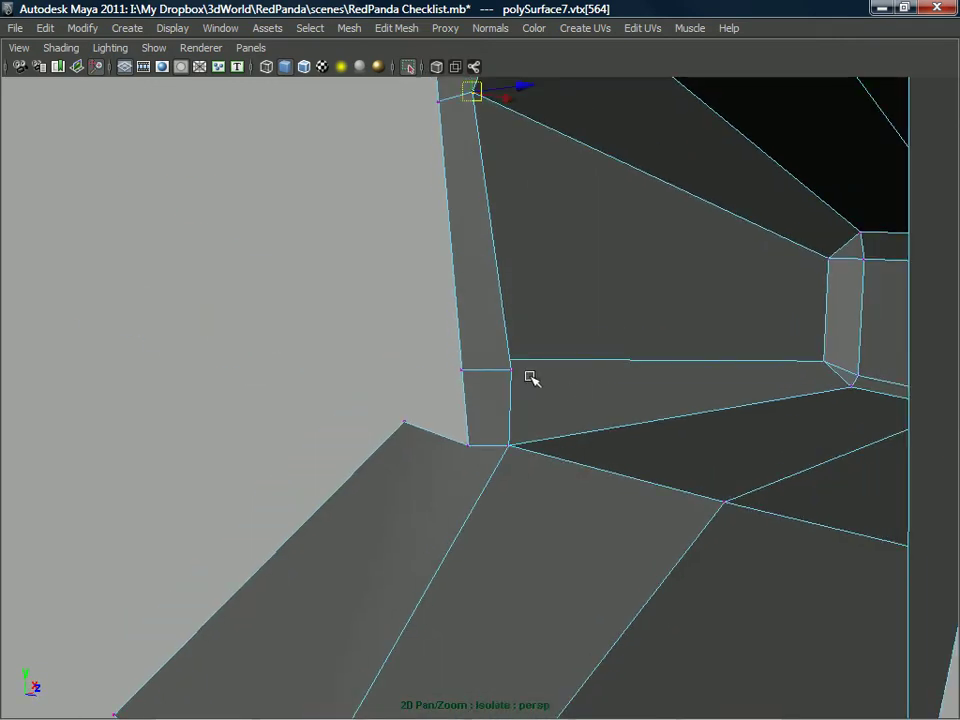
pyautogui.scroll(-6, 510, 378)
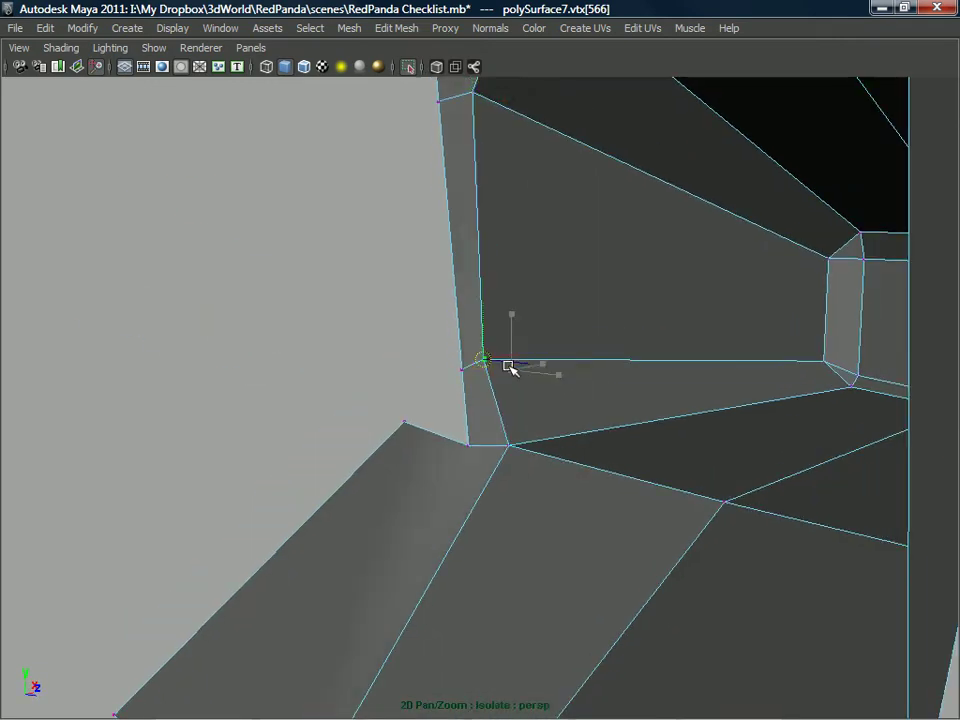
pyautogui.keyDown('alt'); pyautogui.moveTo(510, 343); pyautogui.dragTo(567, 351); pyautogui.keyUp('alt')
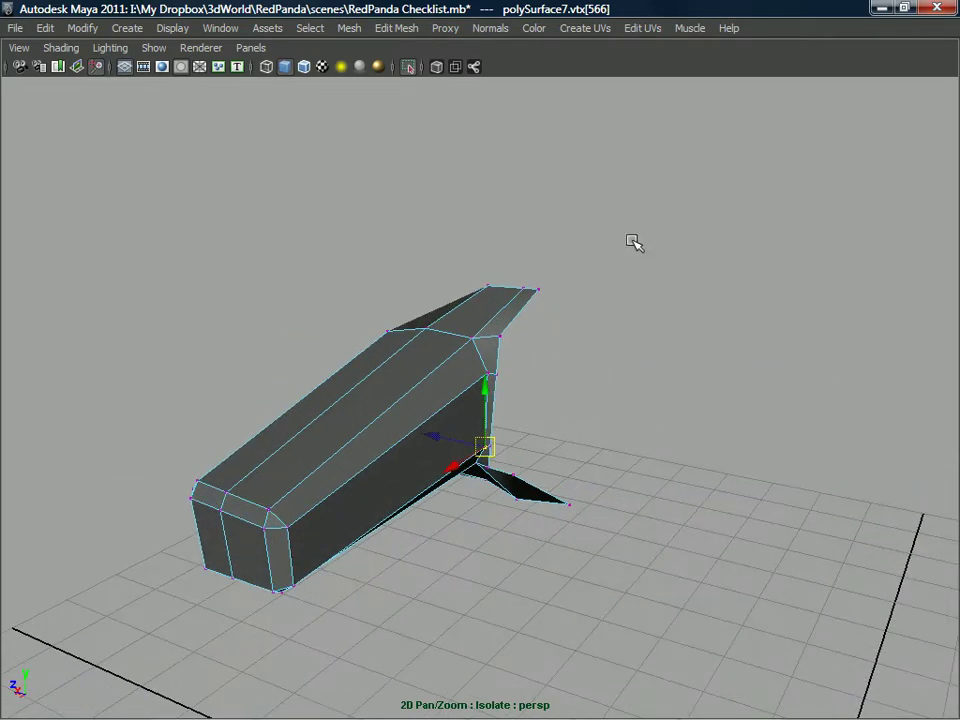
# - Select the vertices around the finger's base and merge them with the matching palm vertices
pyautogui.keyDown('alt'); pyautogui.moveTo(375, 422); pyautogui.dragTo(448, 385); pyautogui.keyUp('alt')
pyautogui.keyDown('alt'); pyautogui.moveTo(448, 385); pyautogui.dragTo(446, 380, button='middle'); pyautogui.keyUp('alt')
pyautogui.keyDown('alt'); pyautogui.moveTo(457, 341); pyautogui.dragTo(484, 327); pyautogui.keyUp('alt')
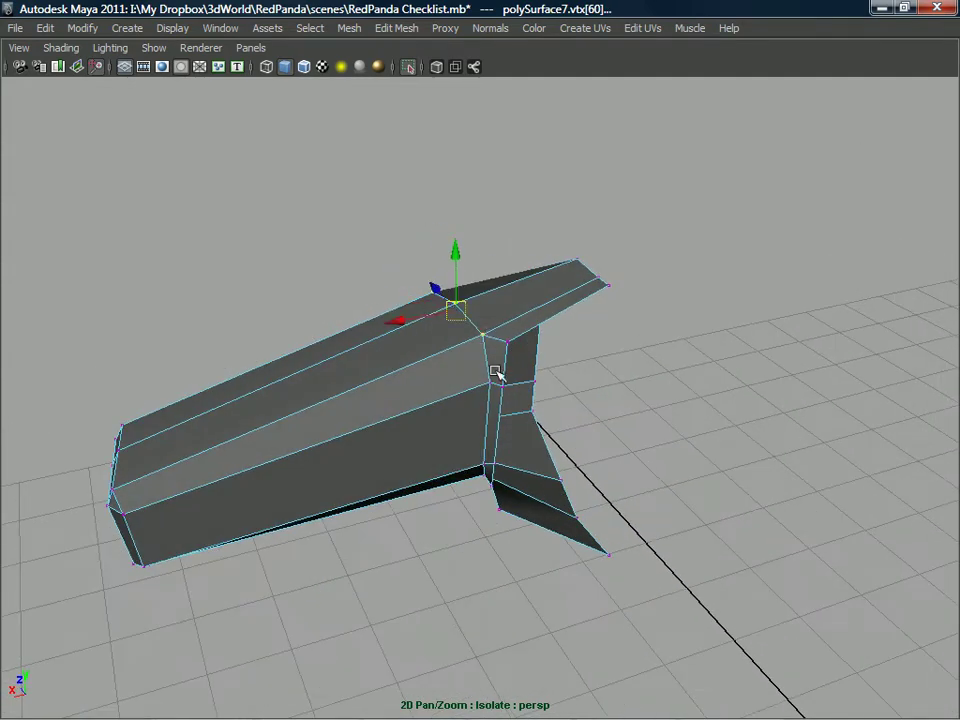
pyautogui.keyDown('alt'); pyautogui.moveTo(484, 392); pyautogui.dragTo(472, 513); pyautogui.keyUp('alt')
pyautogui.keyDown('alt'); pyautogui.moveTo(377, 537); pyautogui.dragTo(343, 373); pyautogui.keyUp('alt')
pyautogui.keyDown('shift'); pyautogui.moveTo(349, 339); pyautogui.dragTo(403, 319, button='right'); pyautogui.keyUp('shift')
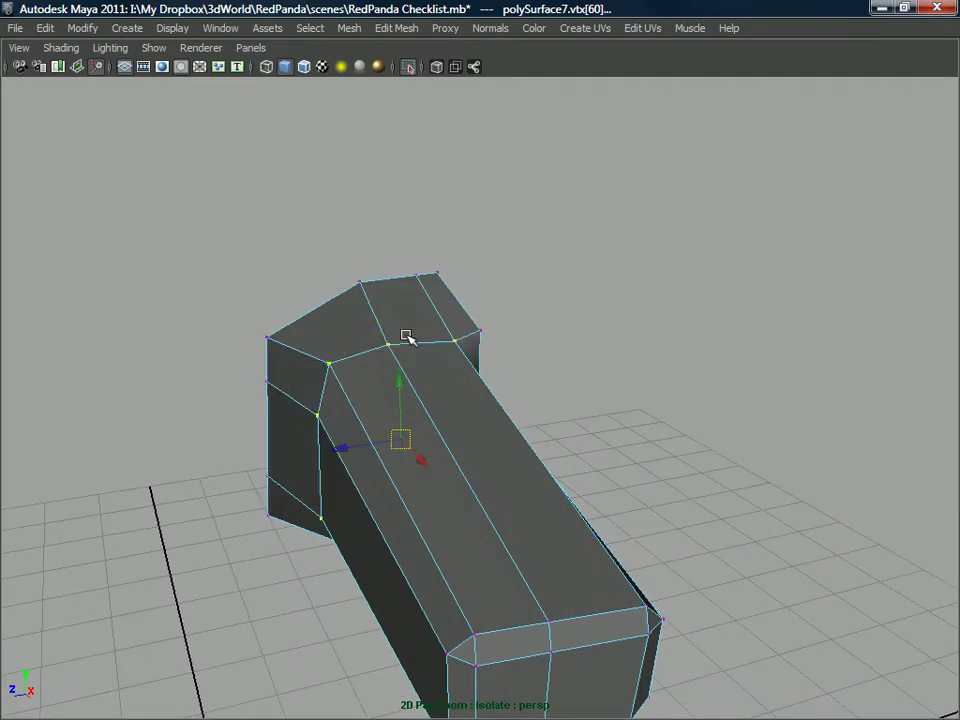
pyautogui.keyDown('alt'); pyautogui.moveTo(403, 319); pyautogui.dragTo(420, 372); pyautogui.keyUp('alt')
# - Examine the merged finger joint in smooth preview from several angles, and return to the unsmoothed display
pyautogui.moveTo(362, 318); pyautogui.dragTo(388, 342, button='right')
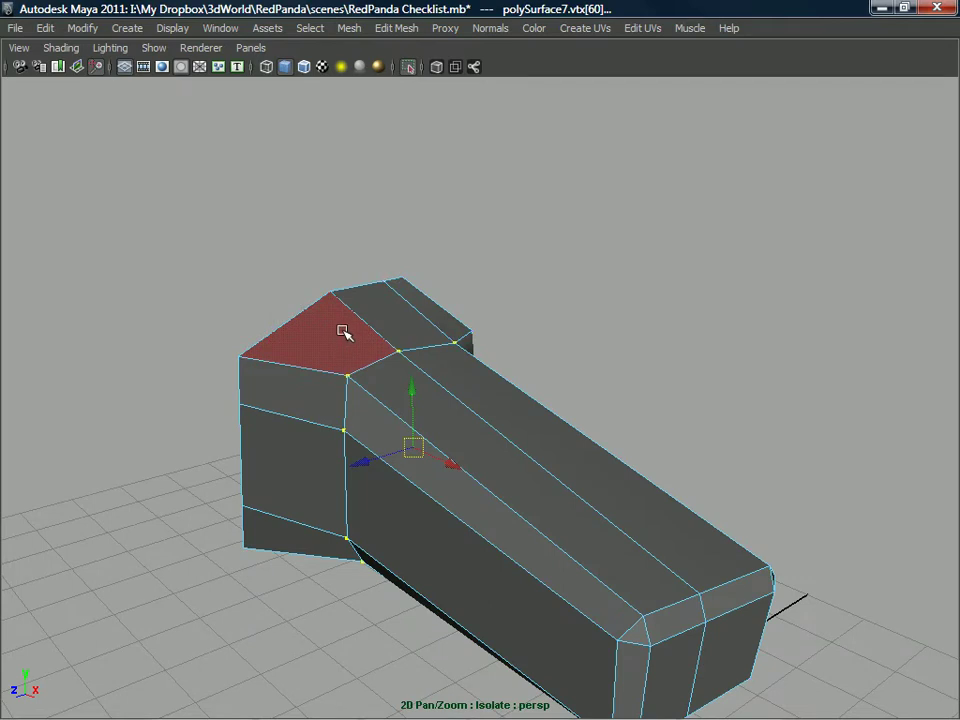
pyautogui.click(343, 332)
pyautogui.scroll(-2, 828, 410)
pyautogui.keyDown('alt'); pyautogui.moveTo(828, 410); pyautogui.dragTo(452, 339); pyautogui.keyUp('alt')
pyautogui.moveTo(459, 349); pyautogui.dragTo(487, 320, button='right')
pyautogui.keyDown('alt'); pyautogui.moveTo(462, 349); pyautogui.dragTo(597, 375); pyautogui.keyUp('alt')
pyautogui.press('3')
pyautogui.moveTo(450, 362); pyautogui.dragTo(560, 332, button='right')
pyautogui.keyDown('alt'); pyautogui.moveTo(574, 332); pyautogui.dragTo(483, 372); pyautogui.keyUp('alt')
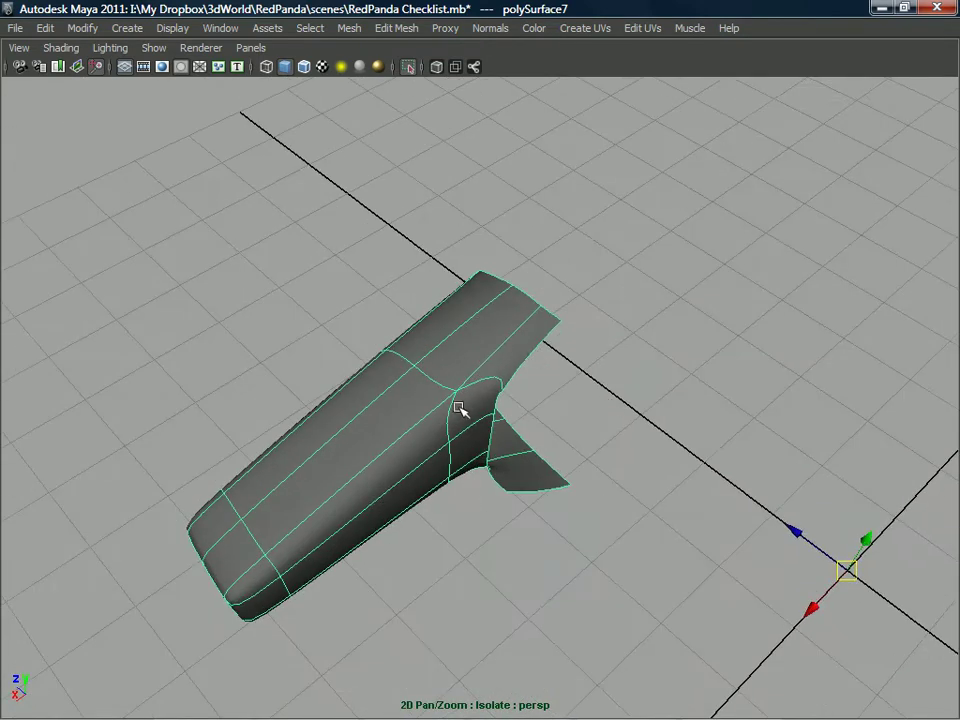
pyautogui.moveTo(422, 359); pyautogui.dragTo(189, 315, button='right')
pyautogui.click(189, 318)
pyautogui.keyDown('alt'); pyautogui.moveTo(326, 371); pyautogui.dragTo(399, 394); pyautogui.keyUp('alt')
pyautogui.click(375, 424)
pyautogui.press('1')
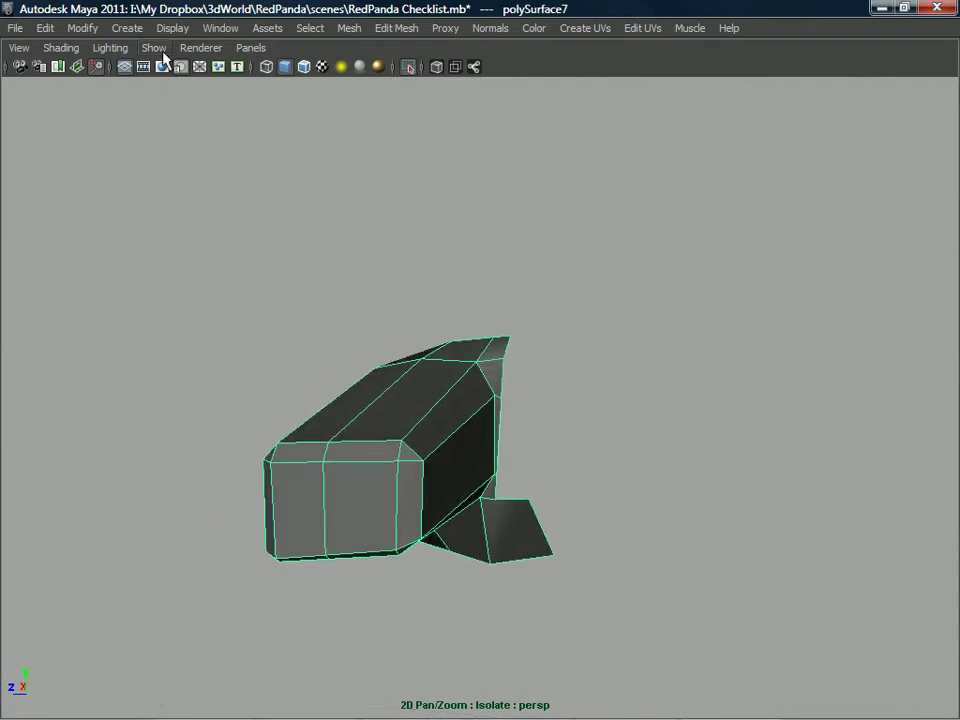
# - Turn off the viewport isolation to show the whole red panda and frame the hand
pyautogui.click(155, 48)
pyautogui.moveTo(200, 76)
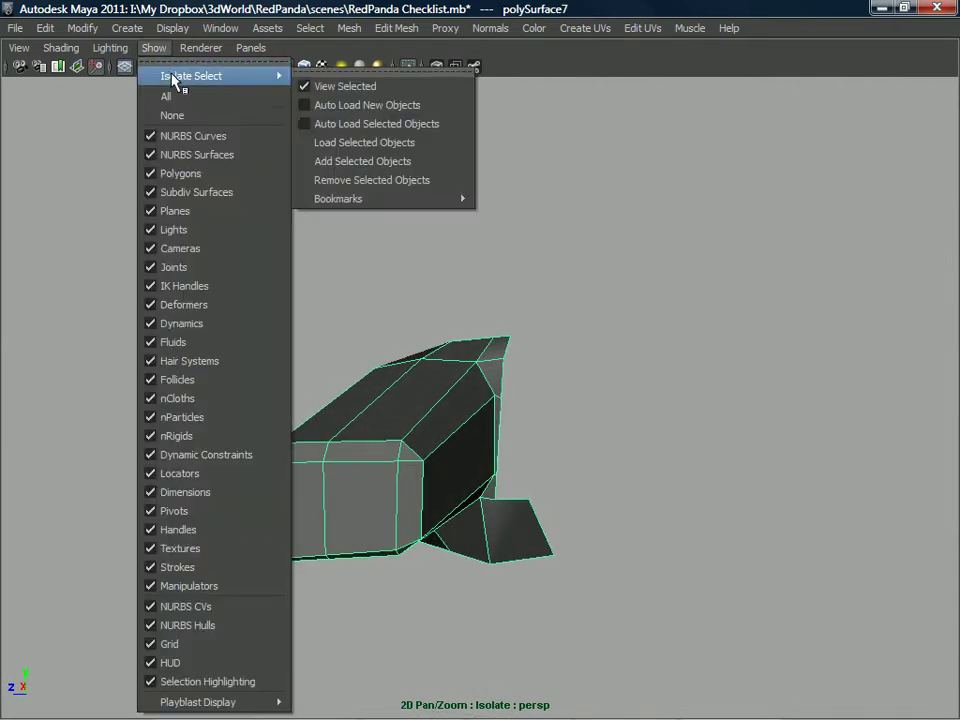
pyautogui.click(340, 88)
pyautogui.keyDown('alt'); pyautogui.moveTo(220, 121); pyautogui.dragTo(413, 397); pyautogui.keyUp('alt')
pyautogui.keyDown('alt'); pyautogui.moveTo(503, 396); pyautogui.dragTo(523, 422); pyautogui.keyUp('alt')
# - Select all faces of the middle finger by growing the selection from its tip
pyautogui.rightClick(515, 442)
pyautogui.click(525, 404)
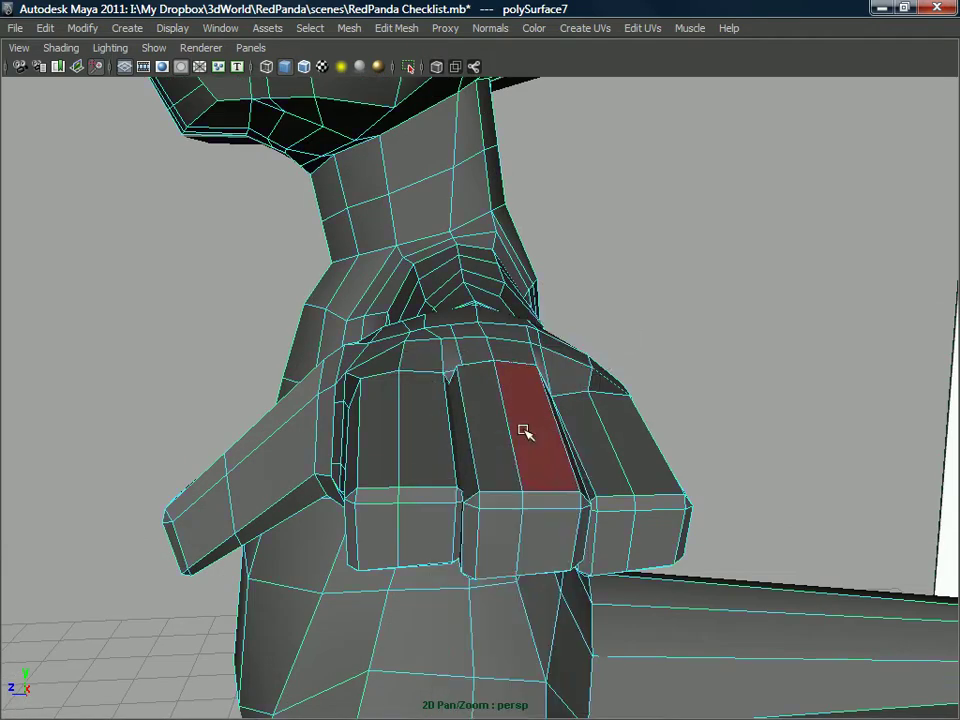
pyautogui.keyDown('shift'); pyautogui.click(538, 538); pyautogui.keyUp('shift')
pyautogui.keyDown('alt'); pyautogui.moveTo(538, 538); pyautogui.dragTo(527, 515); pyautogui.keyUp('alt')
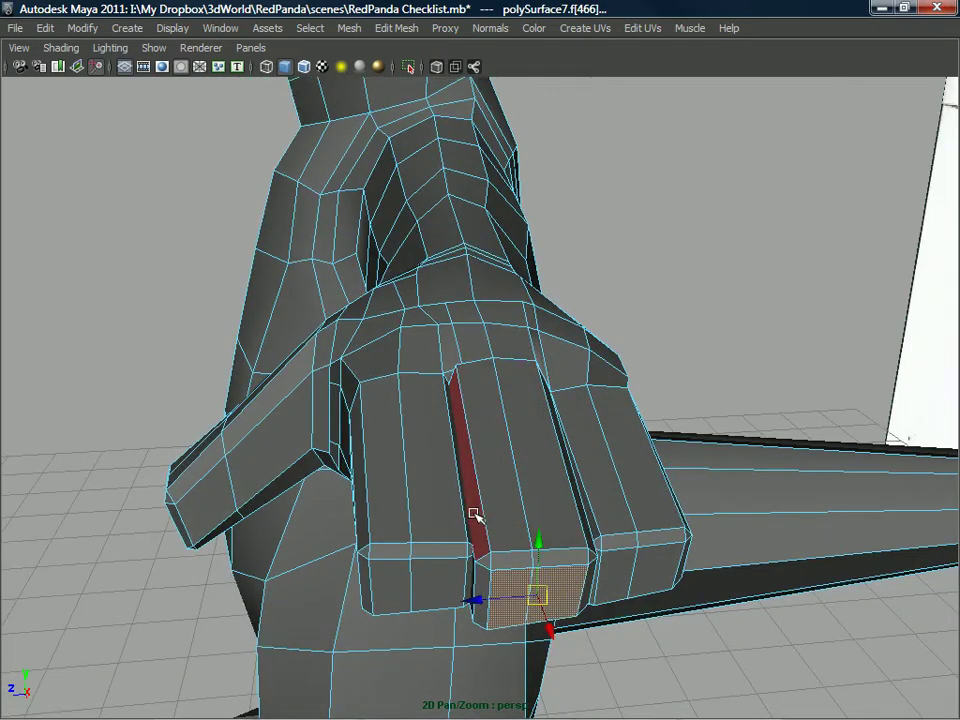
pyautogui.hotkey('shift', '.')
pyautogui.hotkey('shift', '.')
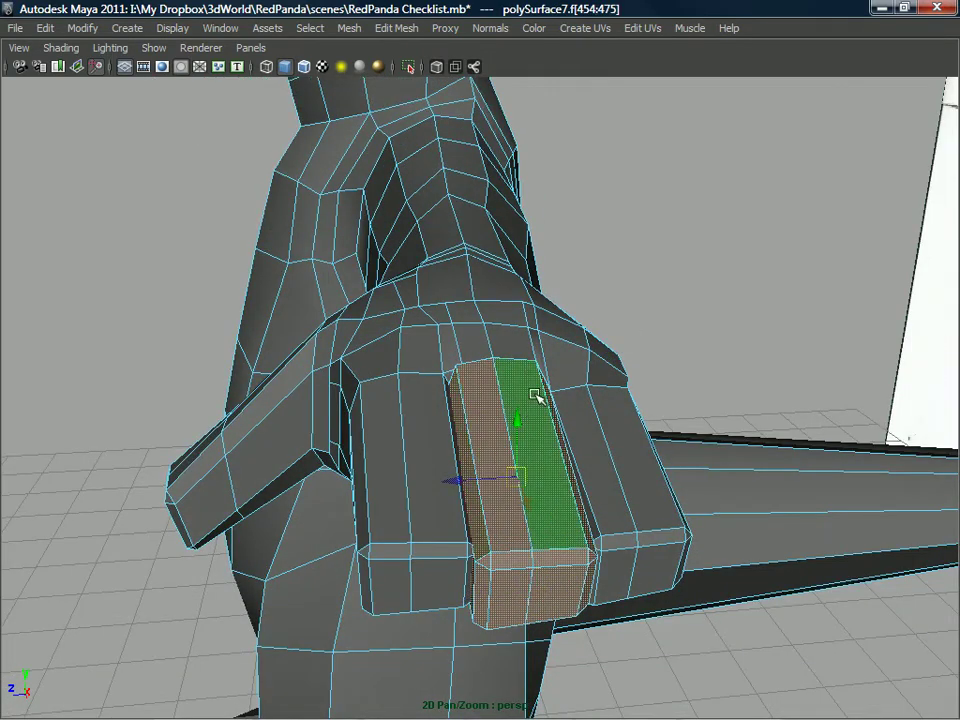
pyautogui.keyDown('alt'); pyautogui.moveTo(525, 403); pyautogui.dragTo(476, 392); pyautogui.keyUp('alt')
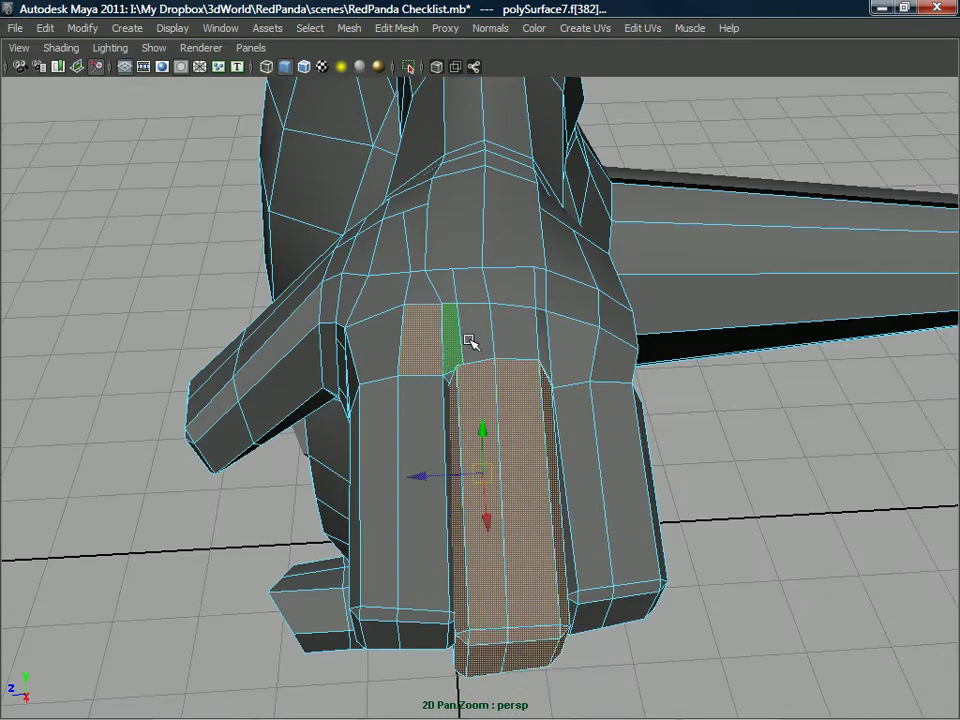
# - Add the palm faces around the middle finger's base, on both sides of the hand, to the selection
pyautogui.keyDown('alt'); pyautogui.moveTo(525, 358); pyautogui.dragTo(556, 517); pyautogui.keyUp('alt')
pyautogui.keyDown('shift'); pyautogui.click(425, 480); pyautogui.keyUp('shift')
pyautogui.keyDown('alt'); pyautogui.moveTo(429, 463); pyautogui.dragTo(409, 400); pyautogui.keyUp('alt')
pyautogui.keyDown('alt'); pyautogui.moveTo(409, 400); pyautogui.dragTo(411, 651, button='right'); pyautogui.keyUp('alt')
pyautogui.moveTo(414, 545)
pyautogui.keyDown('alt'); pyautogui.mouseDown()
pyautogui.moveTo(424, 447)
pyautogui.moveTo(454, 459)
pyautogui.moveTo(458, 501)
pyautogui.moveTo(476, 516)
pyautogui.moveTo(446, 546)
pyautogui.moveTo(439, 542)
pyautogui.moveTo(460, 538)
pyautogui.moveTo(424, 521)
pyautogui.moveTo(401, 414)
pyautogui.moveTo(413, 354)
pyautogui.moveTo(399, 369)
pyautogui.moveTo(390, 351)
pyautogui.moveTo(409, 328)
pyautogui.moveTo(435, 370)
pyautogui.moveTo(439, 407)
pyautogui.moveTo(418, 441)
pyautogui.moveTo(493, 471)
pyautogui.moveTo(456, 465)
pyautogui.moveTo(396, 480)
pyautogui.moveTo(444, 471)
pyautogui.moveTo(413, 494)
pyautogui.moveTo(420, 510)
pyautogui.moveTo(474, 477)
pyautogui.mouseUp(); pyautogui.keyUp('alt')
pyautogui.press('4')
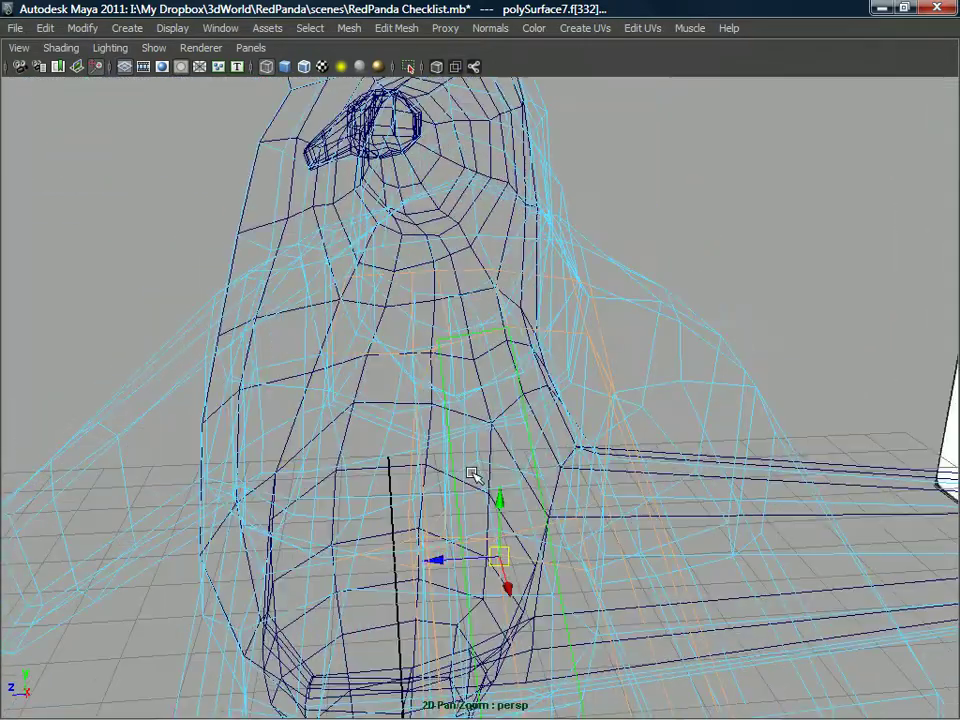
pyautogui.press('5')
pyautogui.moveTo(493, 390)
pyautogui.keyDown('alt'); pyautogui.mouseDown()
pyautogui.moveTo(527, 446)
pyautogui.moveTo(441, 372)
pyautogui.moveTo(429, 407)
pyautogui.moveTo(403, 332)
pyautogui.moveTo(396, 259)
pyautogui.moveTo(437, 411)
pyautogui.moveTo(455, 418)
pyautogui.moveTo(469, 394)
pyautogui.moveTo(456, 360)
pyautogui.moveTo(444, 384)
pyautogui.moveTo(457, 318)
pyautogui.moveTo(380, 171)
pyautogui.mouseUp(); pyautogui.keyUp('alt')
# - Isolate the selected middle finger and palm faces in the viewport
pyautogui.click(153, 48)
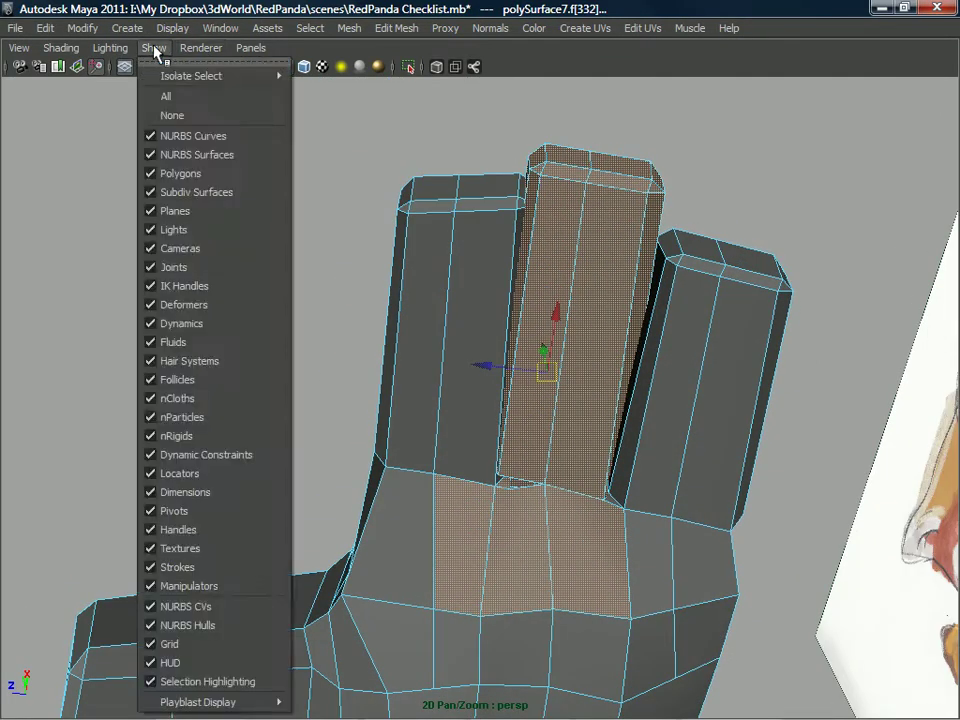
pyautogui.moveTo(193, 78)
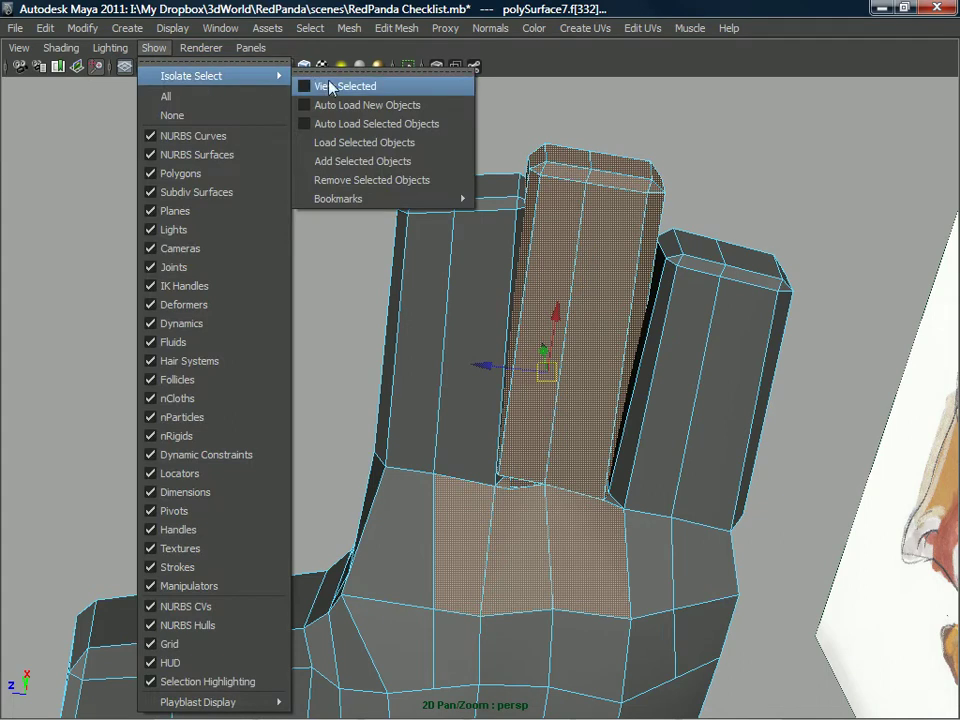
pyautogui.click(326, 86)
pyautogui.keyDown('alt'); pyautogui.moveTo(420, 309); pyautogui.dragTo(592, 392); pyautogui.keyUp('alt')
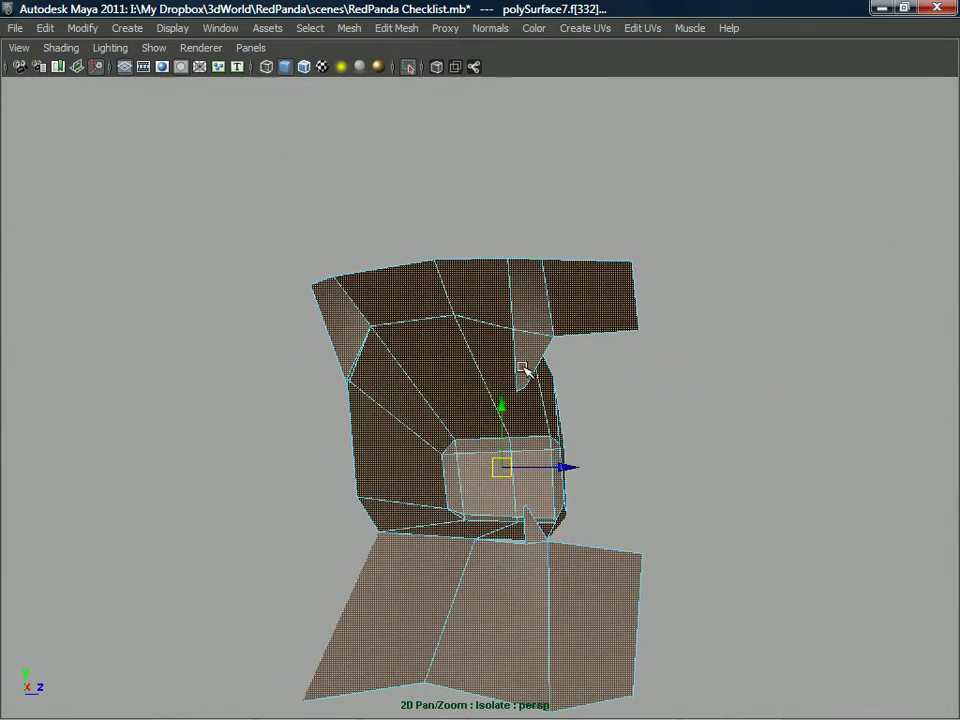
# - Examine from inside the hand how the middle finger's open base meets the palm edges
pyautogui.moveTo(533, 347); pyautogui.dragTo(560, 332, button='right')
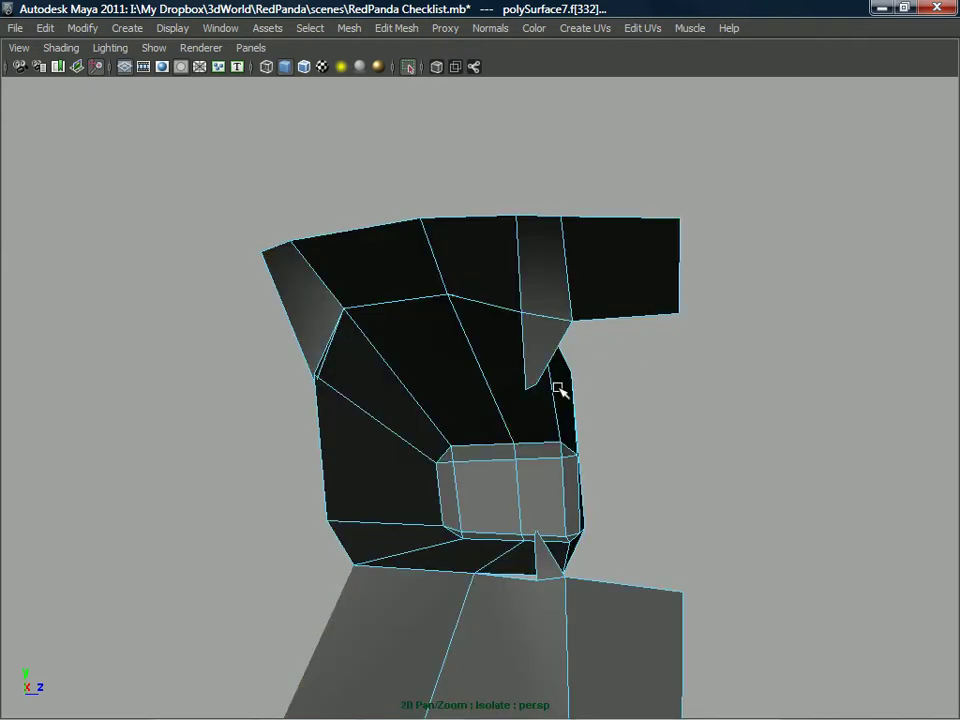
pyautogui.keyDown('alt'); pyautogui.moveTo(530, 388); pyautogui.dragTo(534, 409); pyautogui.keyUp('alt')
pyautogui.scroll(2, 553, 388)
pyautogui.scroll(-5, 535, 389)
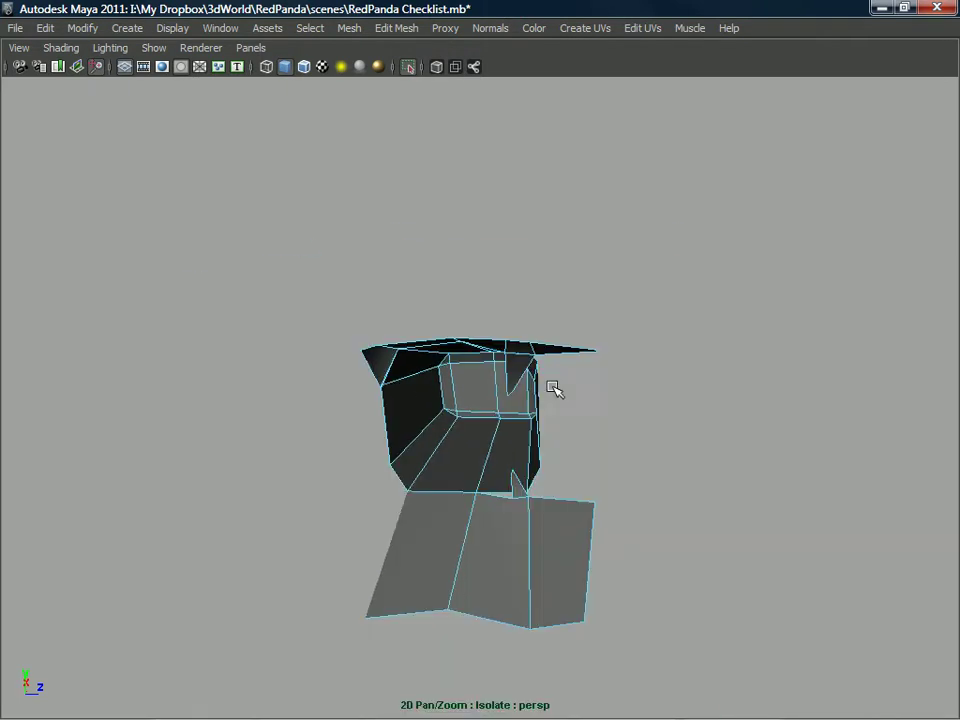
pyautogui.scroll(3, 527, 397)
pyautogui.scroll(2, 545, 400)
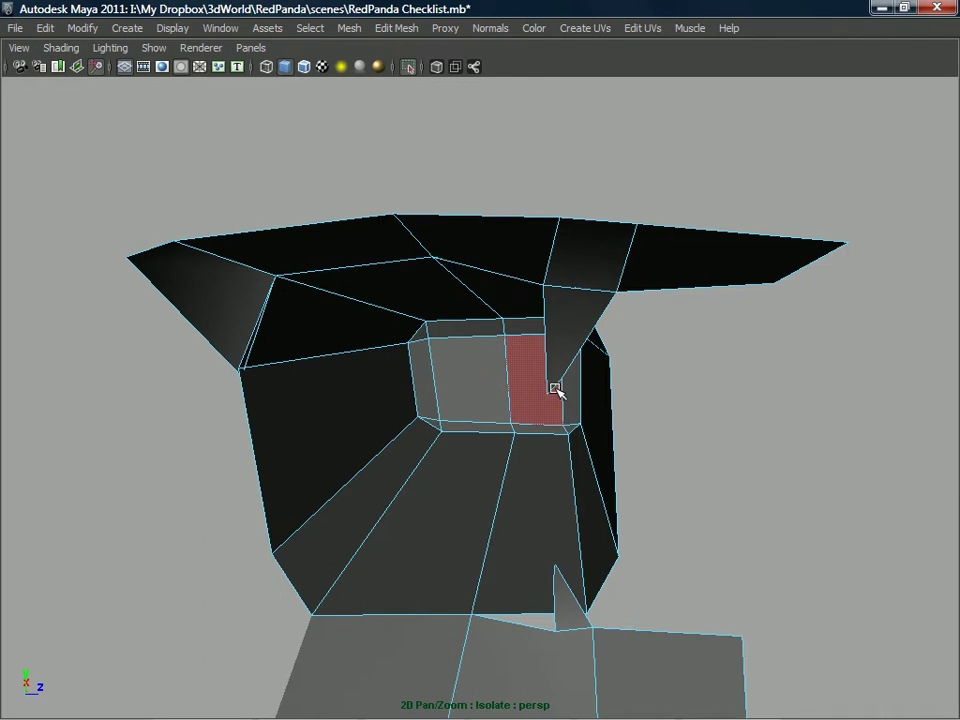
pyautogui.scroll(-1, 565, 405)
pyautogui.scroll(4, 585, 415)
pyautogui.scroll(-4, 585, 405)
pyautogui.keyDown('alt'); pyautogui.moveTo(579, 399); pyautogui.dragTo(528, 387); pyautogui.keyUp('alt')
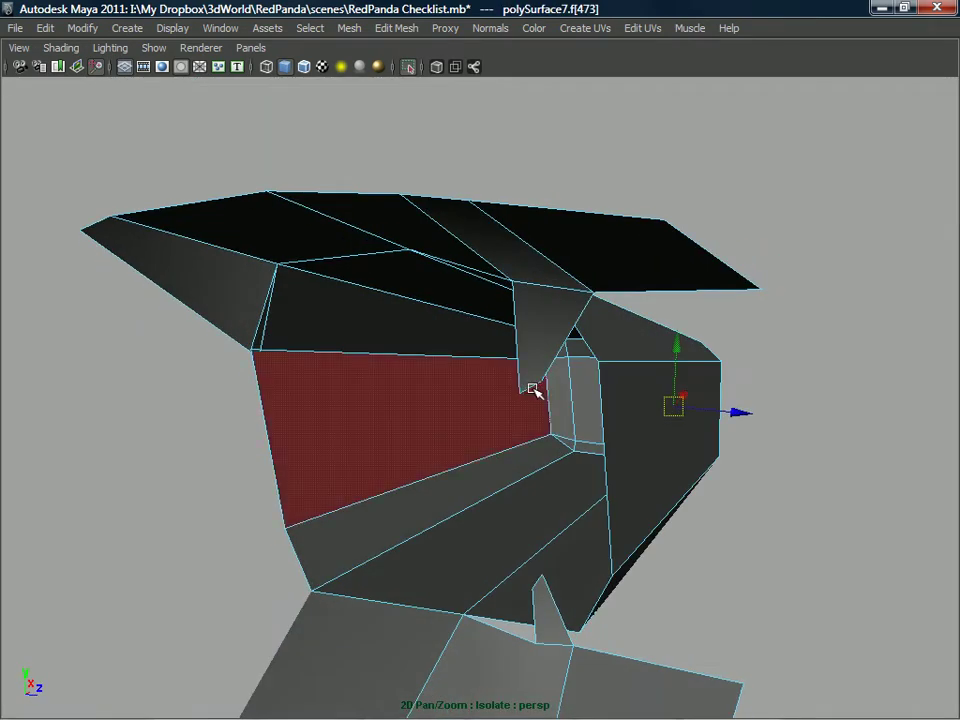
# - Leave the isolated view of the middle finger and bring the full hand back into view
pyautogui.doubleClick(563, 384)
pyautogui.hotkey('shift', 'i')
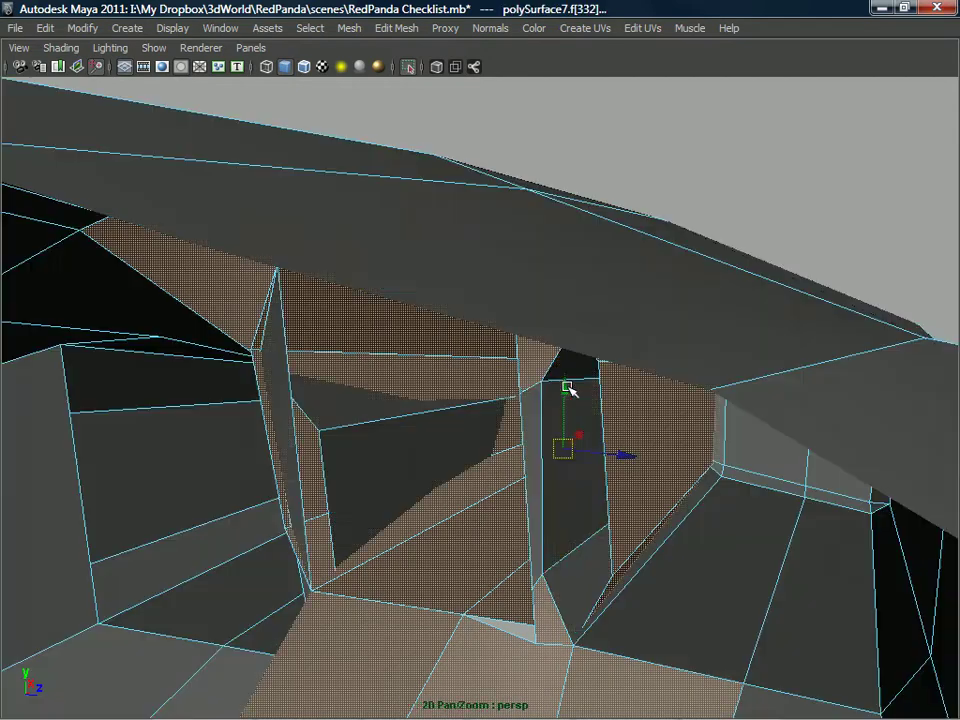
pyautogui.keyDown('alt'); pyautogui.moveTo(551, 393); pyautogui.dragTo(568, 364); pyautogui.keyUp('alt')
pyautogui.keyDown('alt'); pyautogui.moveTo(568, 364); pyautogui.dragTo(545, 358, button='middle'); pyautogui.keyUp('alt')
pyautogui.scroll(-2, 578, 356)
pyautogui.scroll(-5, 578, 356)
pyautogui.keyDown('alt'); pyautogui.moveTo(446, 414); pyautogui.dragTo(386, 422); pyautogui.keyUp('alt')
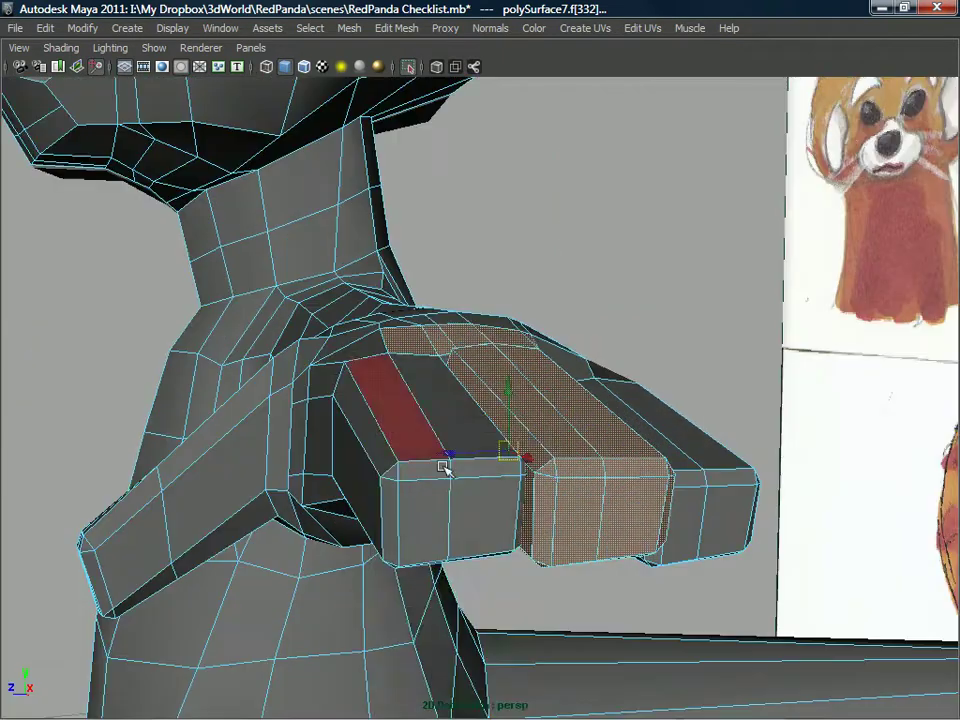
# - Select the whole finger nearest the thumb and nudge it slightly sideways along the palm
pyautogui.moveTo(453, 360); pyautogui.dragTo(456, 476, button='right')
pyautogui.moveTo(441, 410); pyautogui.dragTo(441, 408, button='right')
pyautogui.click(429, 504)
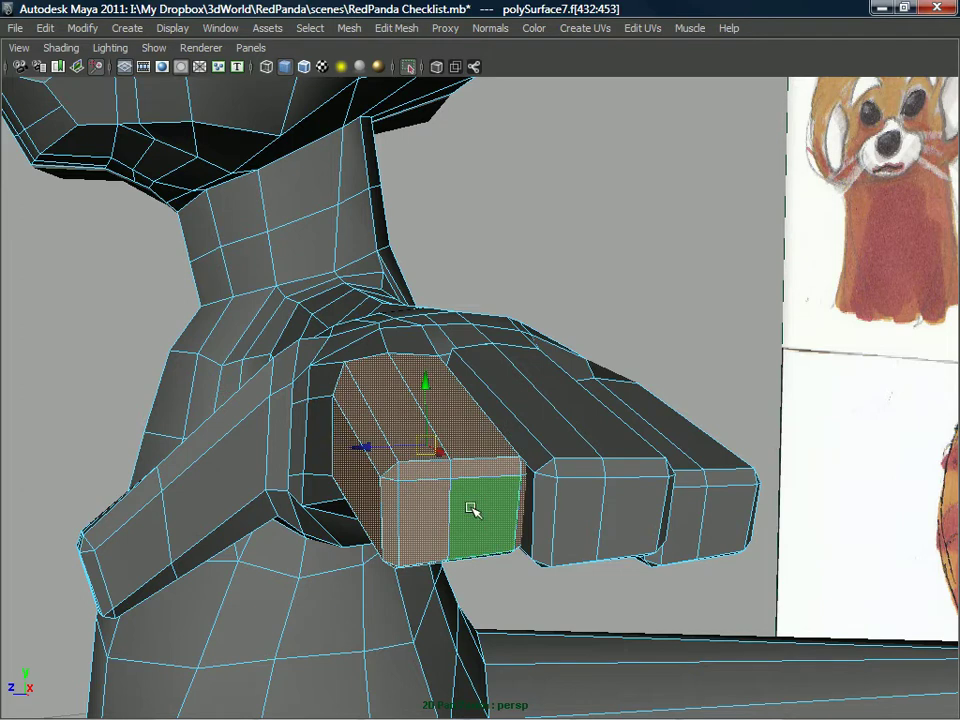
pyautogui.keyDown('alt'); pyautogui.moveTo(414, 508); pyautogui.dragTo(397, 489); pyautogui.keyUp('alt')
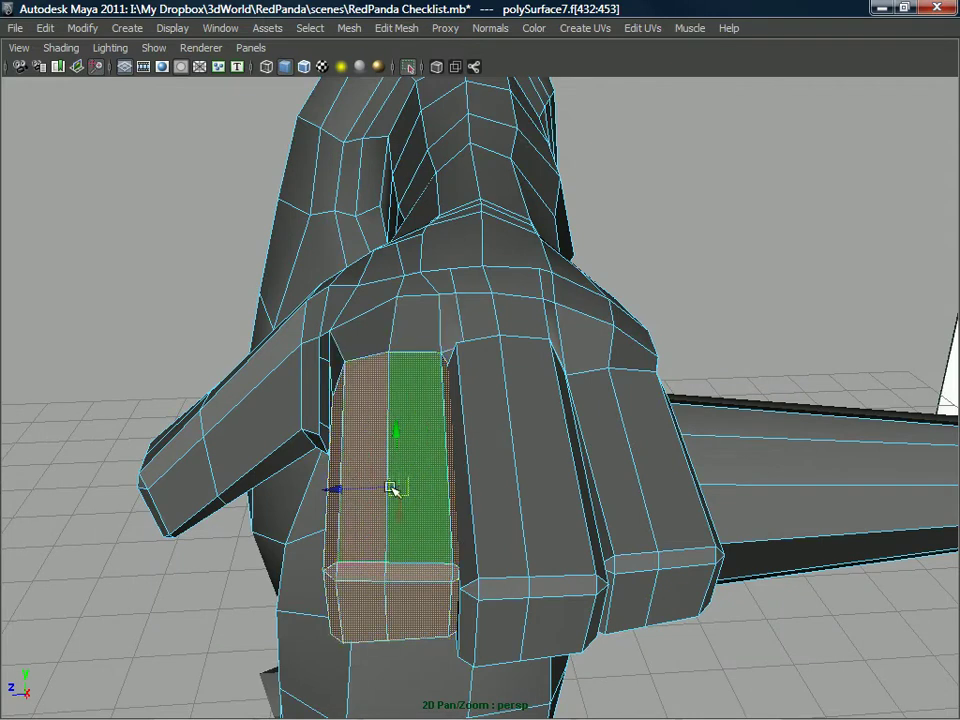
pyautogui.moveTo(330, 490)
pyautogui.mouseDown()
pyautogui.moveTo(318, 490)
pyautogui.moveTo(321, 435)
pyautogui.moveTo(390, 429)
pyautogui.moveTo(408, 413)
pyautogui.moveTo(501, 426)
pyautogui.moveTo(576, 455)
pyautogui.moveTo(630, 450)
pyautogui.moveTo(676, 550)
pyautogui.moveTo(594, 501)
pyautogui.moveTo(585, 454)
pyautogui.moveTo(521, 476)
pyautogui.moveTo(395, 470)
pyautogui.moveTo(362, 508)
pyautogui.moveTo(338, 474)
pyautogui.mouseUp()
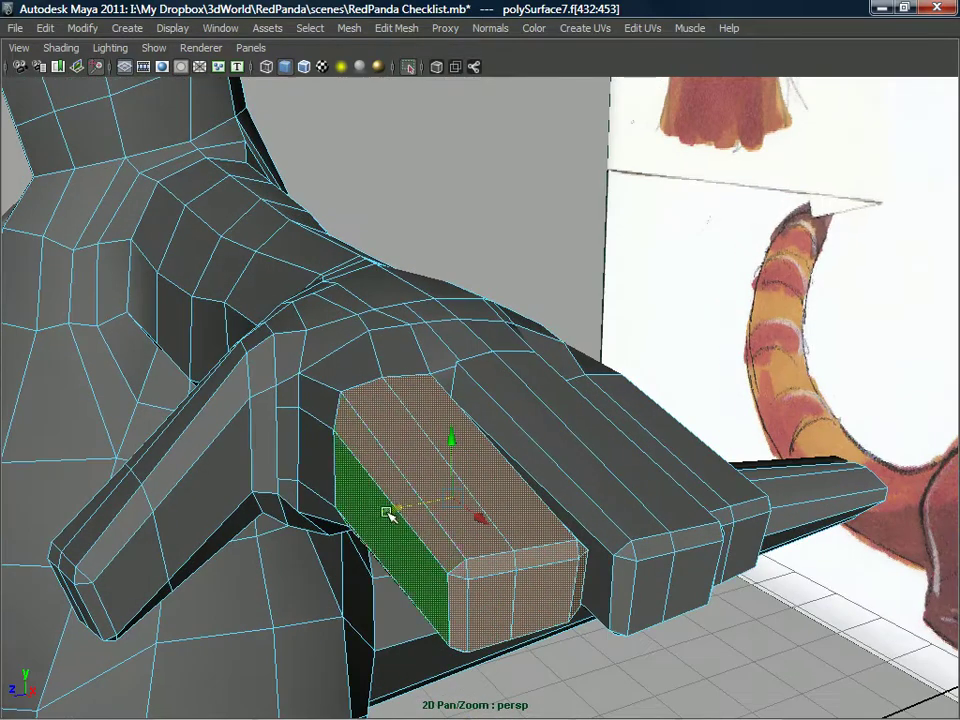
# - Reposition the vertices on the back of the hand to even out the edge lines leading into the finger beside the thumb
pyautogui.keyDown('alt'); pyautogui.moveTo(383, 514); pyautogui.dragTo(430, 453); pyautogui.keyUp('alt')
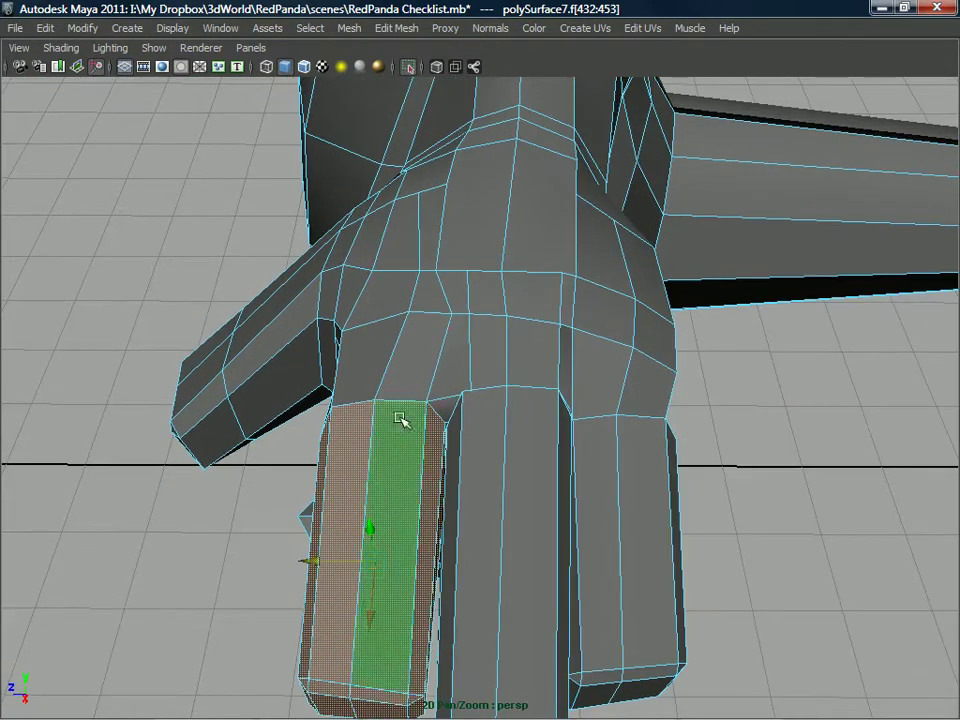
pyautogui.keyDown('alt'); pyautogui.moveTo(409, 425); pyautogui.dragTo(420, 442, button='middle'); pyautogui.keyUp('alt')
pyautogui.scroll(2, 420, 442)
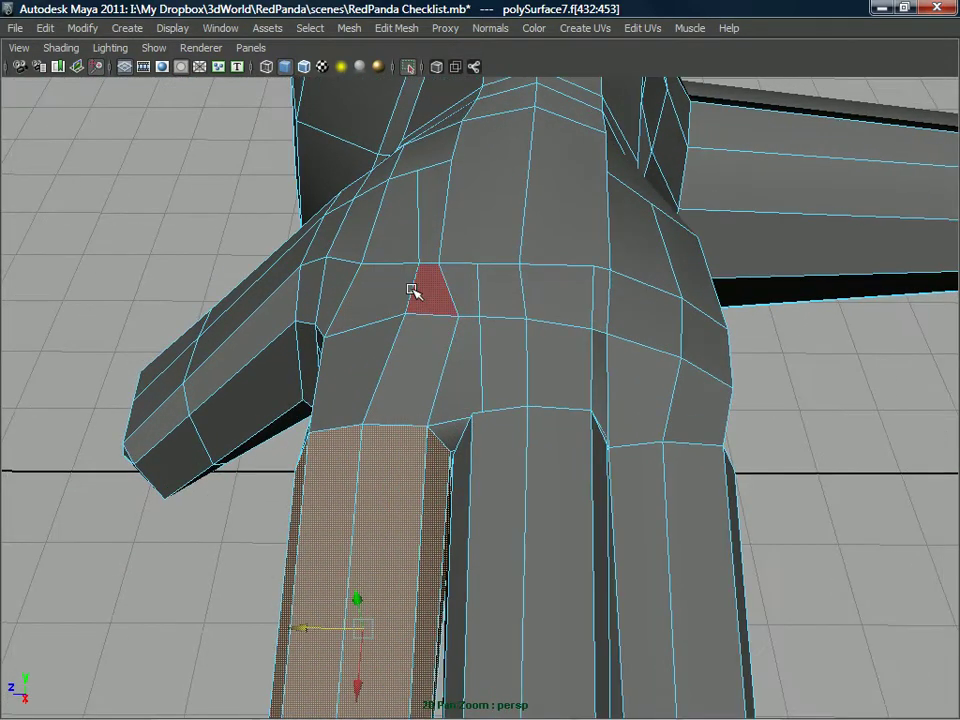
pyautogui.rightClick(412, 289)
pyautogui.click(452, 312)
pyautogui.click(418, 264)
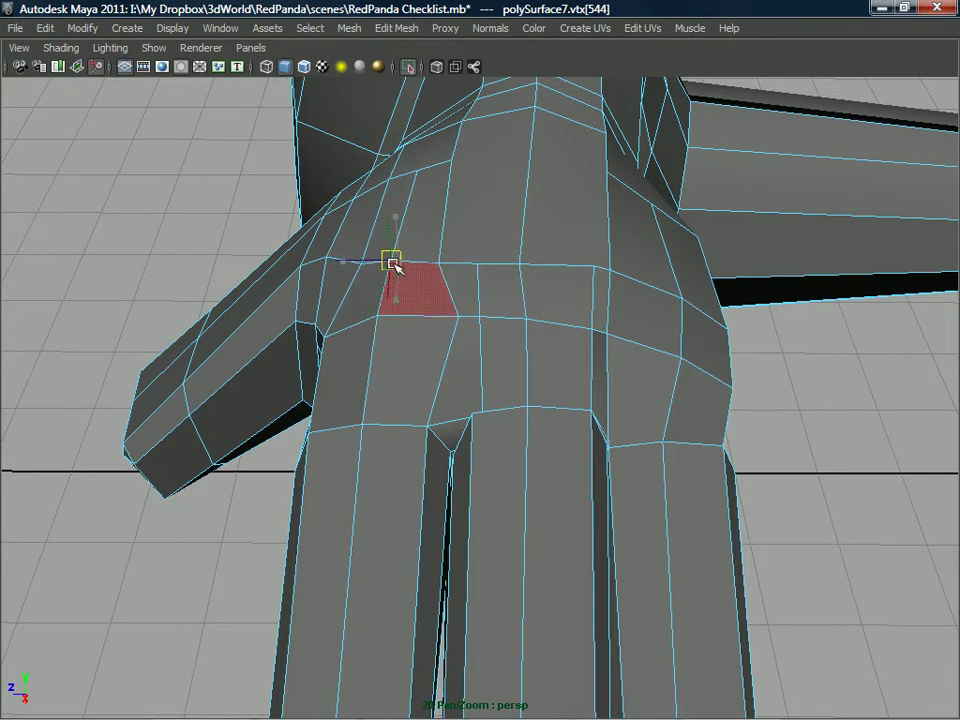
pyautogui.click(417, 172)
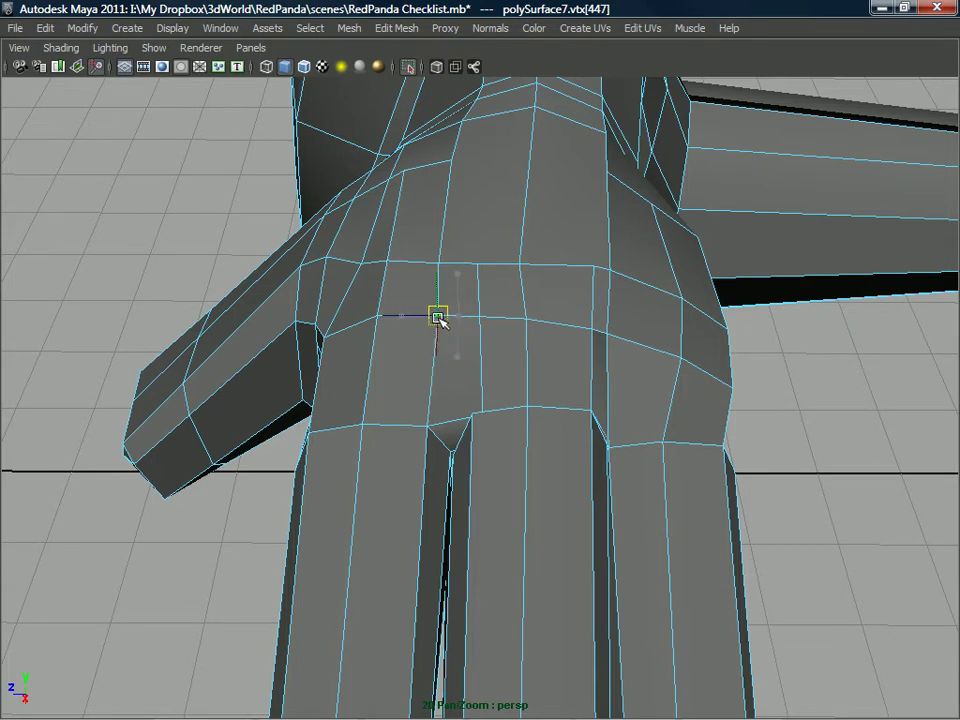
# - Select all faces of the finger beside the thumb, from its tip to its base, for repositioning
pyautogui.keyDown('alt'); pyautogui.moveTo(450, 316); pyautogui.dragTo(446, 251); pyautogui.keyUp('alt')
pyautogui.scroll(2, 461, 330)
pyautogui.keyDown('alt'); pyautogui.moveTo(461, 330); pyautogui.dragTo(465, 461); pyautogui.keyUp('alt')
pyautogui.scroll(-8, 465, 386)
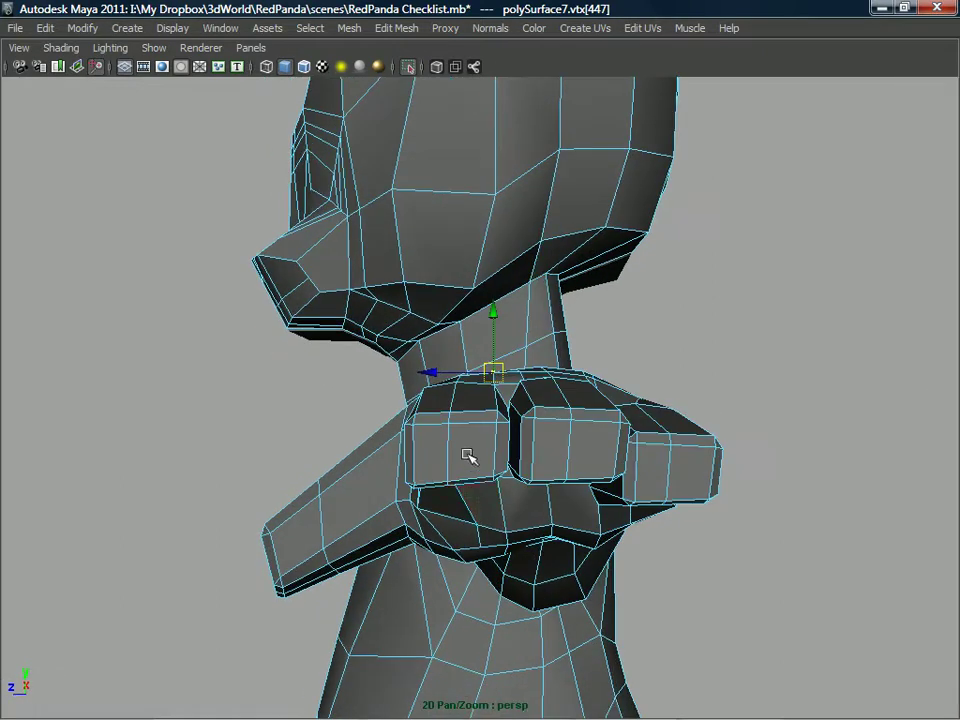
pyautogui.moveTo(462, 440); pyautogui.dragTo(470, 455, button='right')
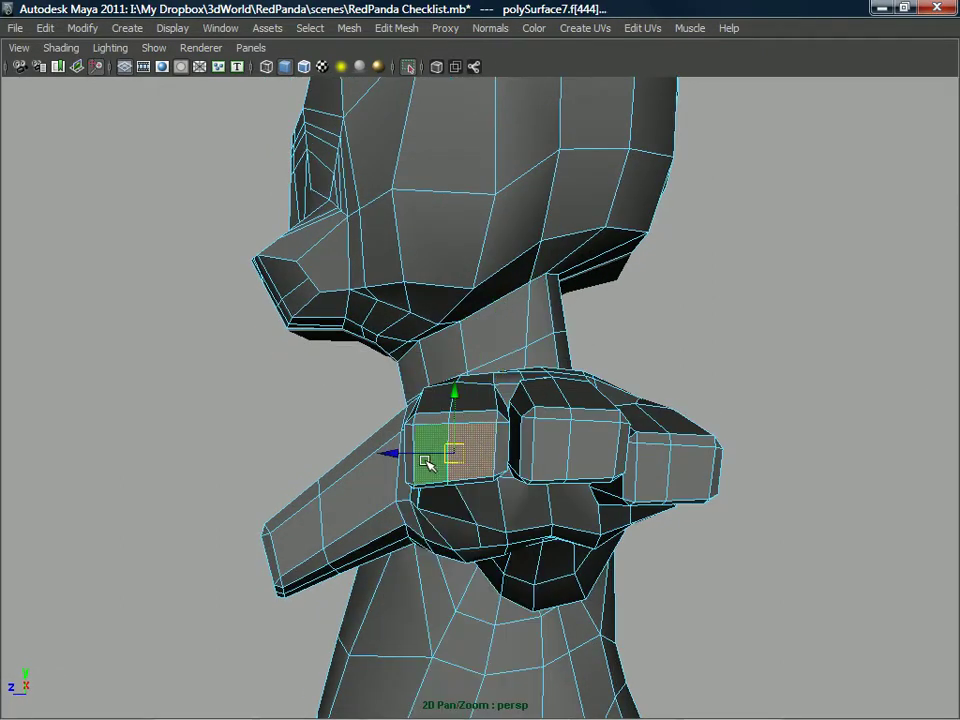
pyautogui.keyDown('alt'); pyautogui.moveTo(474, 424); pyautogui.dragTo(395, 368); pyautogui.keyUp('alt')
pyautogui.moveTo(395, 368); pyautogui.dragTo(381, 388, button='right')
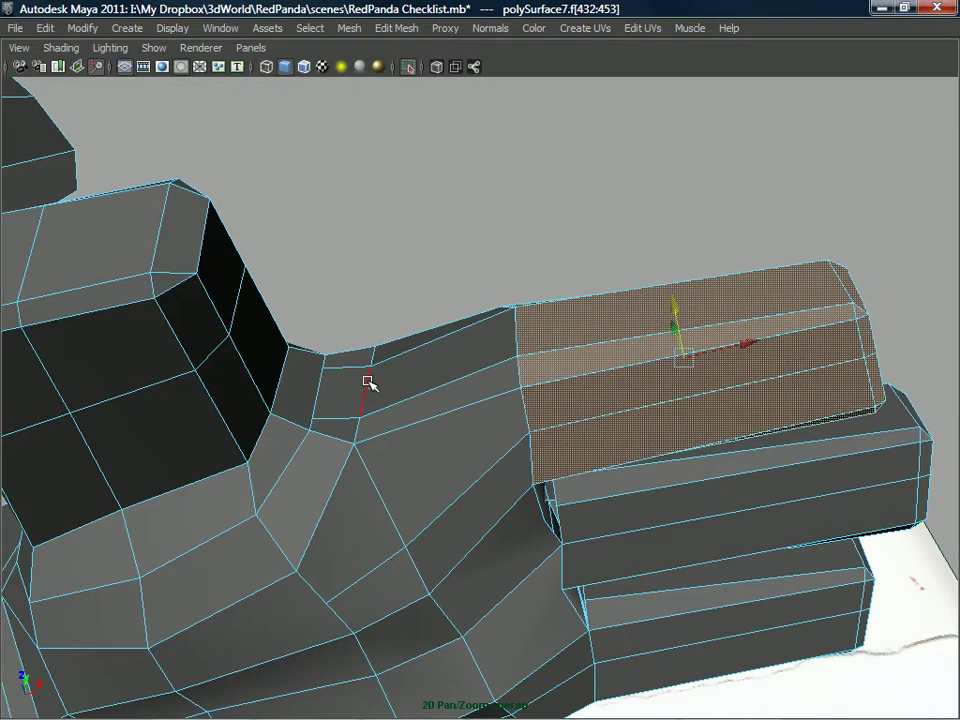
# - Adjust the faces and vertices in the web between the thumb and the first finger to smooth the transition
pyautogui.click(367, 383)
pyautogui.moveTo(368, 386)
pyautogui.keyDown('alt'); pyautogui.mouseDown()
pyautogui.moveTo(381, 357)
pyautogui.moveTo(368, 388)
pyautogui.mouseUp(); pyautogui.keyUp('alt')
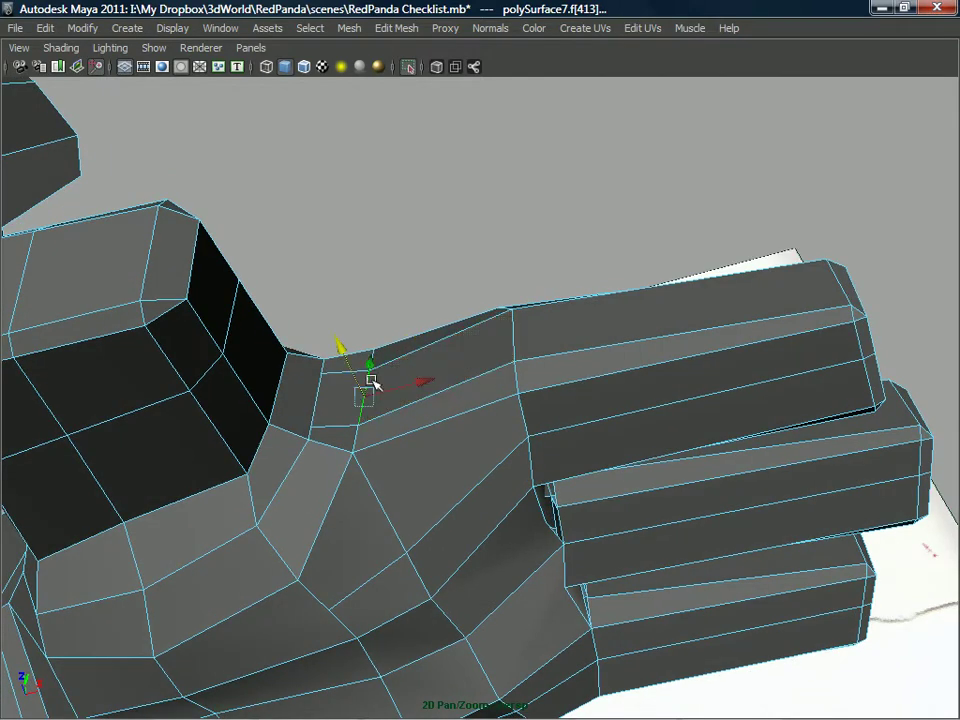
pyautogui.keyDown('alt'); pyautogui.moveTo(340, 337); pyautogui.dragTo(379, 364); pyautogui.keyUp('alt')
pyautogui.click(381, 359)
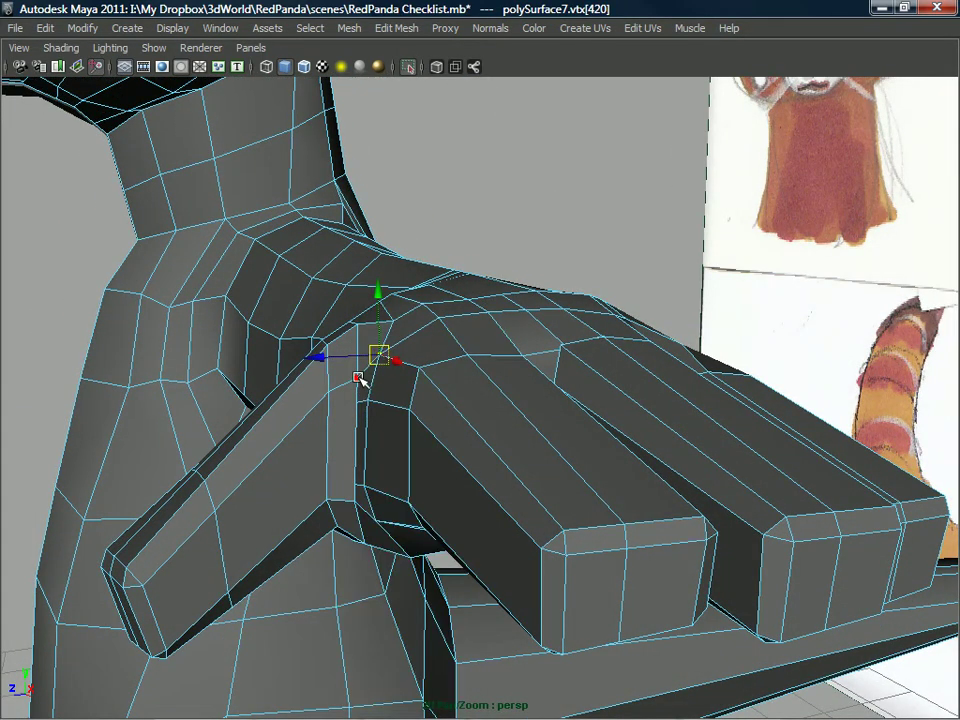
pyautogui.keyDown('alt'); pyautogui.moveTo(359, 372); pyautogui.dragTo(357, 415); pyautogui.keyUp('alt')
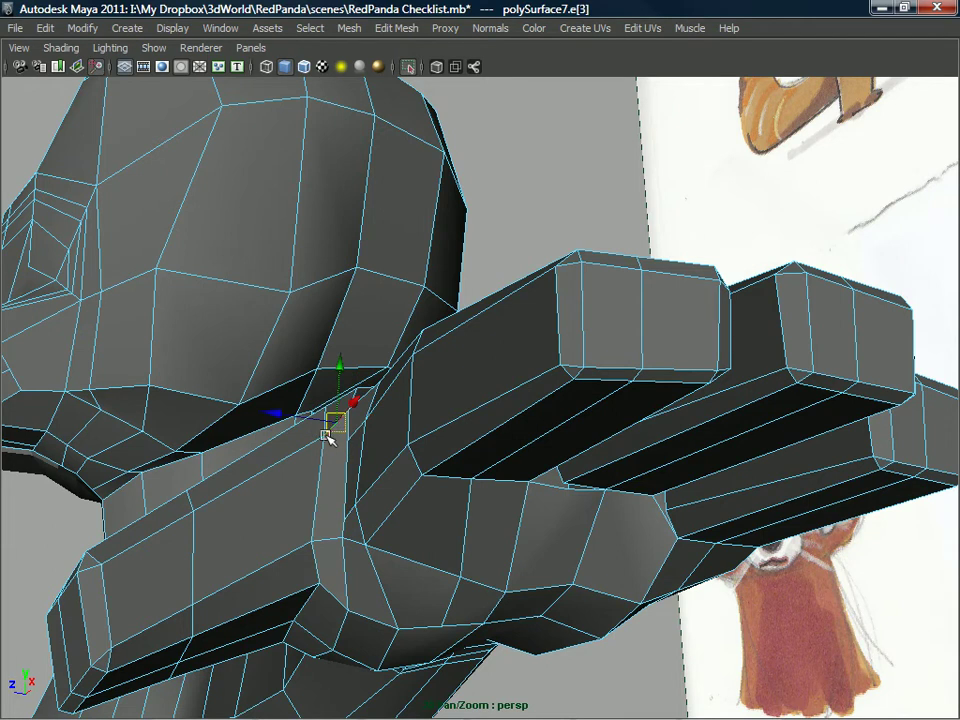
pyautogui.click(326, 436)
pyautogui.keyDown('alt'); pyautogui.moveTo(327, 437); pyautogui.dragTo(430, 426); pyautogui.keyUp('alt')
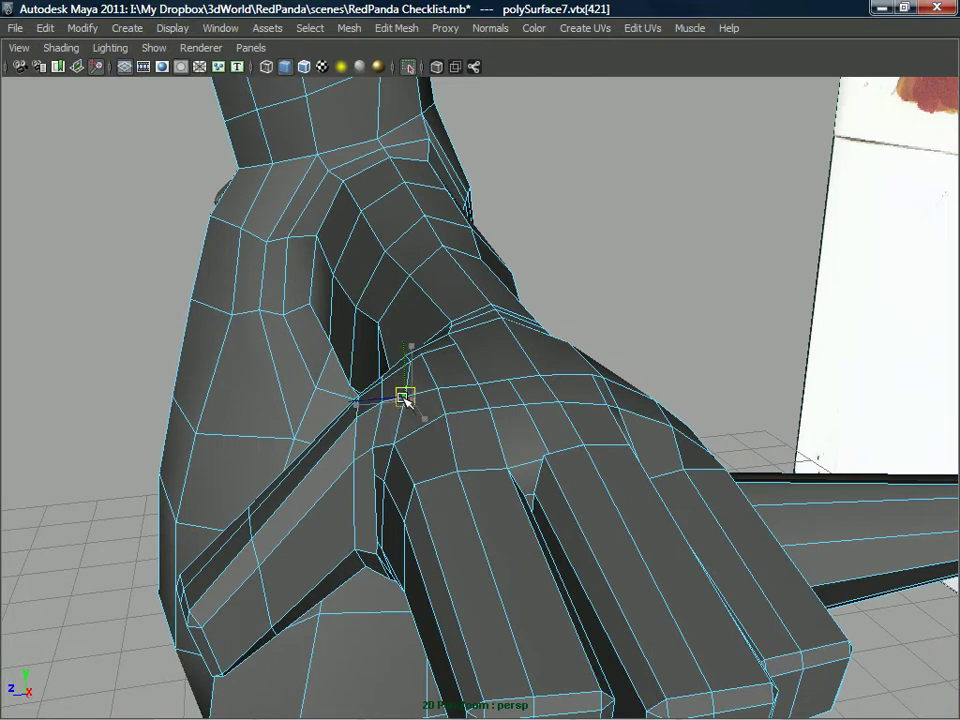
# - Adjust a knuckle-row vertex on the back of the hand above the gap between the first and middle fingers
pyautogui.keyDown('alt'); pyautogui.moveTo(400, 410); pyautogui.dragTo(550, 418); pyautogui.keyUp('alt')
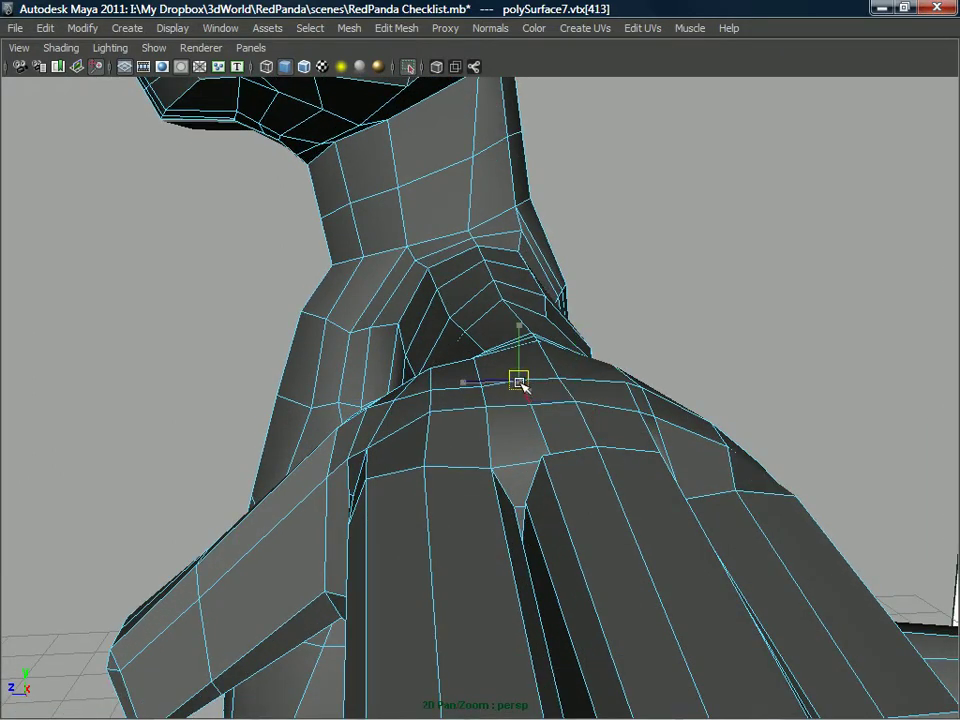
pyautogui.keyDown('alt'); pyautogui.moveTo(533, 406); pyautogui.dragTo(602, 478); pyautogui.keyUp('alt')
pyautogui.click(588, 424)
# - Working inside the hand mesh, move the upper first-finger-side vertex of the web between the first and middle fingers to narrow it
pyautogui.scroll(3, 602, 478)
pyautogui.keyDown('alt'); pyautogui.moveTo(517, 390); pyautogui.dragTo(450, 438, button='middle'); pyautogui.keyUp('alt')
pyautogui.keyDown('alt'); pyautogui.moveTo(450, 438); pyautogui.dragTo(587, 482); pyautogui.keyUp('alt')
pyautogui.keyDown('alt'); pyautogui.moveTo(510, 438); pyautogui.dragTo(482, 285); pyautogui.keyUp('alt')
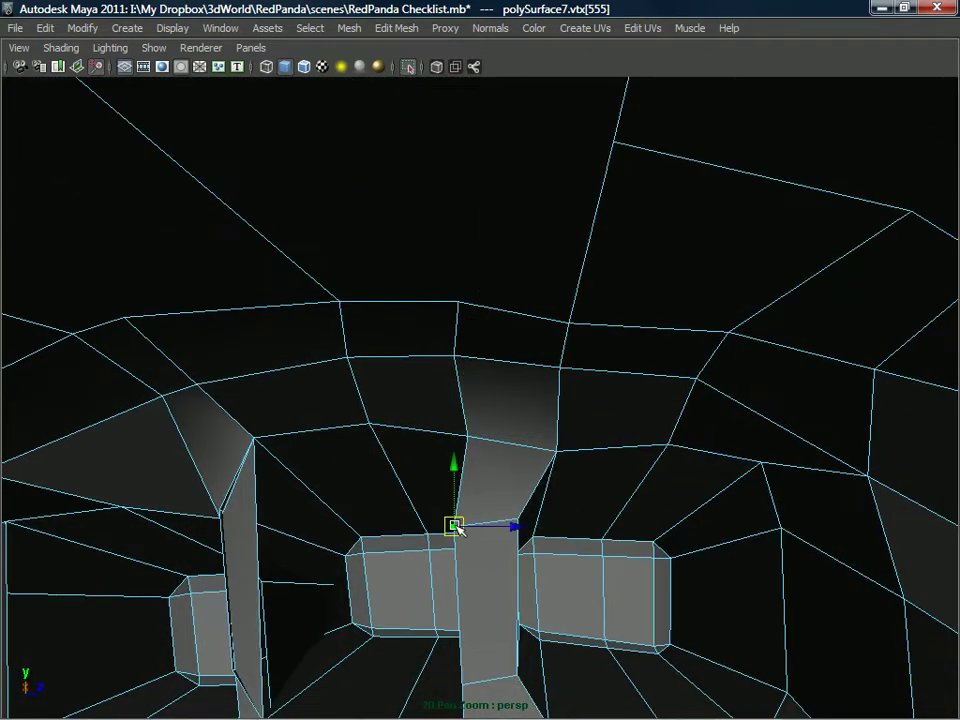
pyautogui.moveTo(488, 525); pyautogui.dragTo(524, 523)
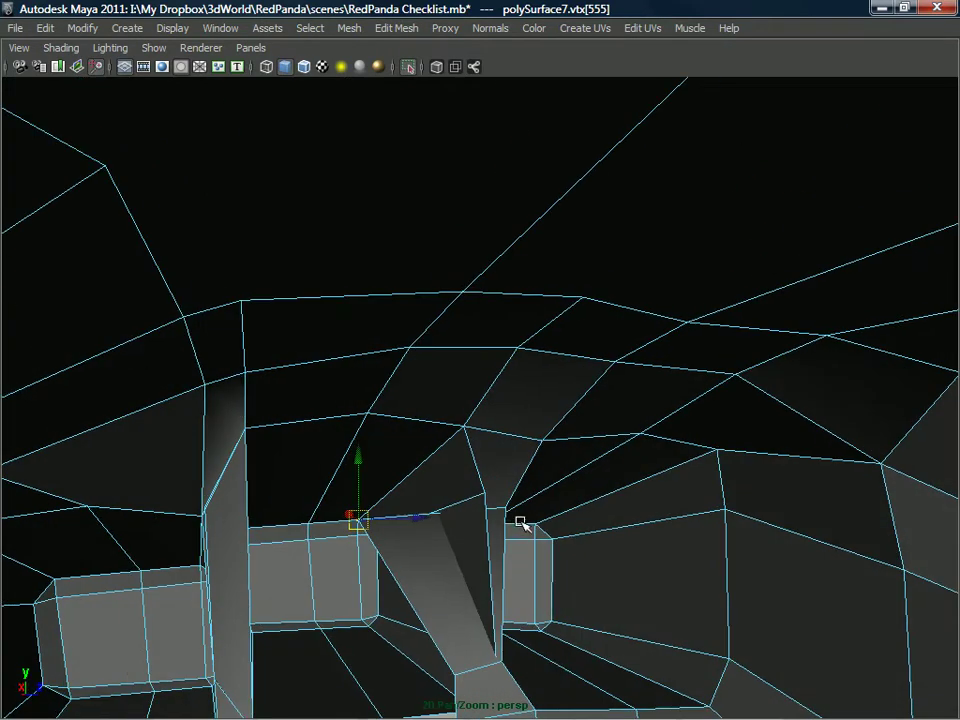
pyautogui.moveTo(430, 521); pyautogui.dragTo(483, 493)
# - Reposition the palm-side vertex at the first finger's base, below the web, from inside the mesh
pyautogui.keyDown('alt'); pyautogui.moveTo(477, 551); pyautogui.dragTo(452, 545); pyautogui.keyUp('alt')
pyautogui.click(427, 569)
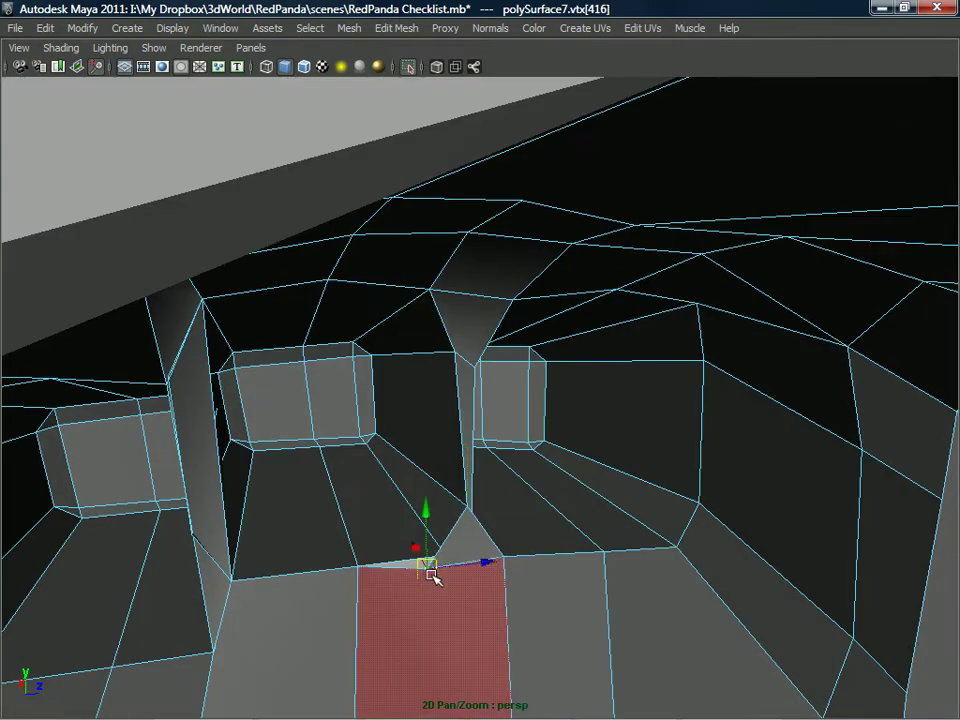
pyautogui.keyDown('alt'); pyautogui.moveTo(435, 562); pyautogui.dragTo(534, 365); pyautogui.keyUp('alt')
pyautogui.scroll(4, 493, 469)
pyautogui.keyDown('alt'); pyautogui.moveTo(493, 469); pyautogui.dragTo(510, 426); pyautogui.keyUp('alt')
pyautogui.scroll(-3, 490, 448)
# - Select the vertices running along the first finger's side of the web, from the palm up to the knuckle row
pyautogui.moveTo(486, 431); pyautogui.dragTo(446, 381, button='right')
pyautogui.keyDown('shift'); pyautogui.moveTo(485, 472); pyautogui.dragTo(441, 513); pyautogui.keyUp('shift')
pyautogui.click(469, 205)
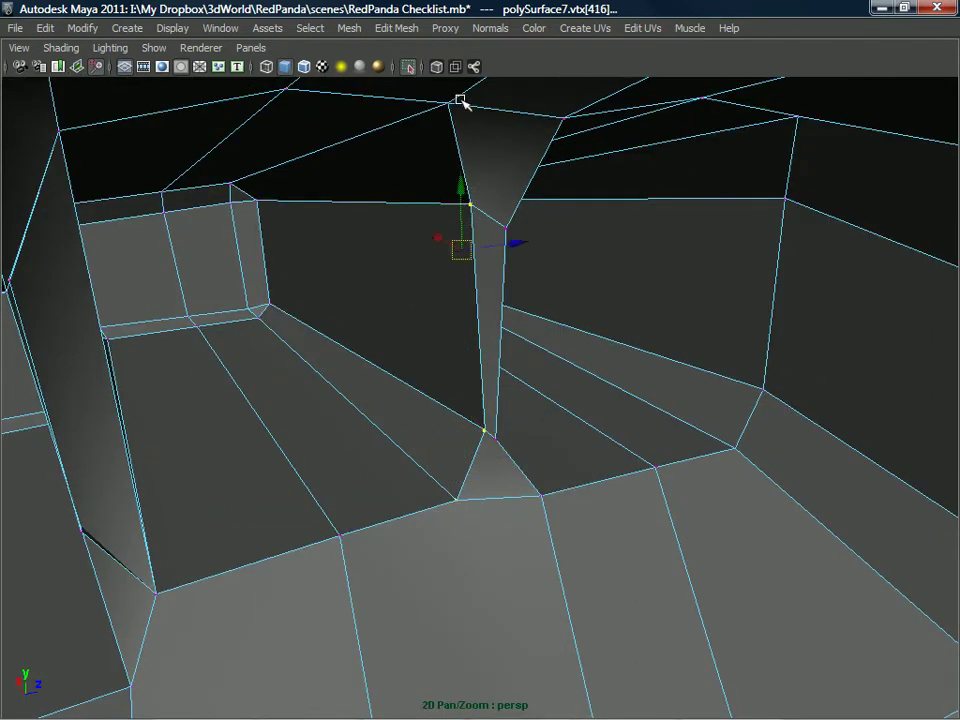
pyautogui.keyDown('alt'); pyautogui.moveTo(364, 150); pyautogui.dragTo(378, 210); pyautogui.keyUp('alt')
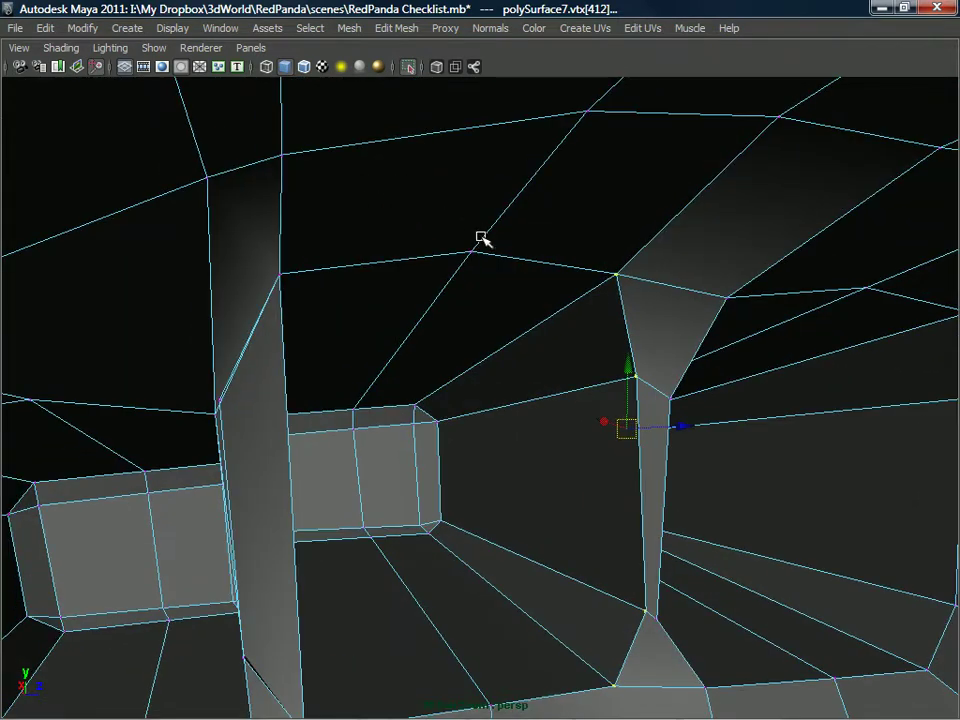
pyautogui.keyDown('alt'); pyautogui.moveTo(441, 266); pyautogui.dragTo(320, 268); pyautogui.keyUp('alt')
pyautogui.keyDown('alt'); pyautogui.moveTo(230, 290); pyautogui.dragTo(345, 215); pyautogui.keyUp('alt')
pyautogui.keyDown('alt'); pyautogui.moveTo(360, 121); pyautogui.dragTo(377, 227); pyautogui.keyUp('alt')
pyautogui.keyDown('shift'); pyautogui.moveTo(332, 145); pyautogui.dragTo(391, 86, button='right'); pyautogui.keyUp('shift')
# - Move the lower web vertex on the middle finger's side to refine the narrow strip between the fingers
pyautogui.keyDown('alt'); pyautogui.moveTo(426, 161); pyautogui.dragTo(404, 313); pyautogui.keyUp('alt')
pyautogui.click(430, 306)
pyautogui.moveTo(484, 323); pyautogui.dragTo(440, 340)
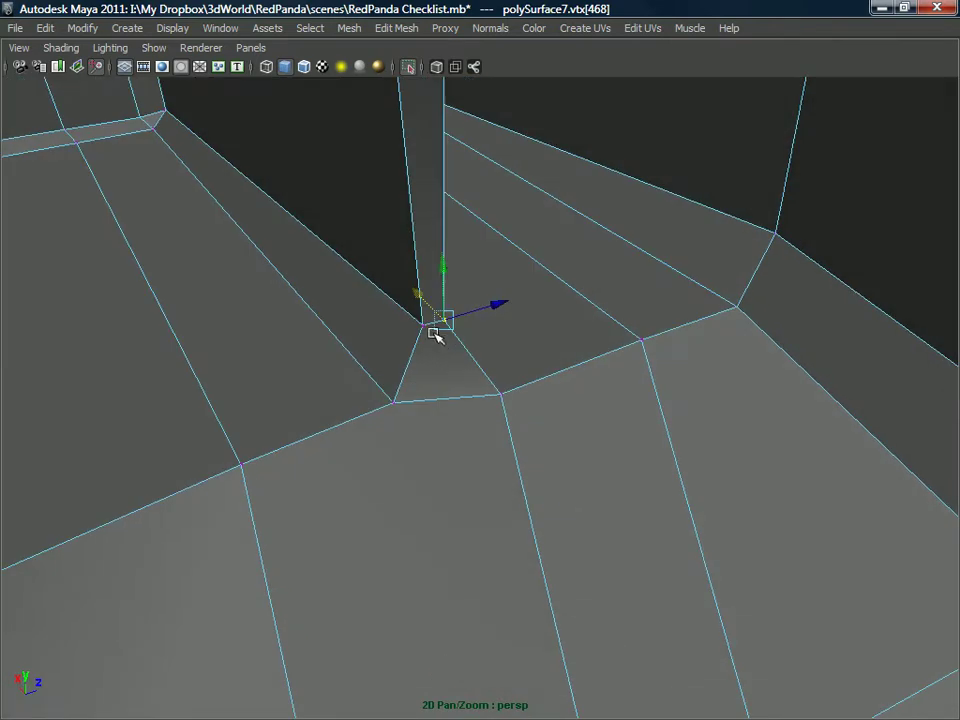
# - Reposition the corner vertex where the lower web triangle meets the palm on the first finger's side
pyautogui.keyDown('alt'); pyautogui.moveTo(495, 384); pyautogui.dragTo(530, 380); pyautogui.keyUp('alt')
pyautogui.keyDown('alt'); pyautogui.moveTo(522, 396); pyautogui.dragTo(508, 677, button='right'); pyautogui.keyUp('alt')
pyautogui.keyDown('alt'); pyautogui.moveTo(504, 575); pyautogui.dragTo(549, 536, button='middle'); pyautogui.keyUp('alt')
pyautogui.keyDown('alt'); pyautogui.moveTo(549, 536); pyautogui.dragTo(530, 560); pyautogui.keyUp('alt')
pyautogui.keyDown('alt'); pyautogui.moveTo(500, 572); pyautogui.dragTo(499, 594, button='right'); pyautogui.keyUp('alt')
pyautogui.keyDown('alt'); pyautogui.moveTo(499, 594); pyautogui.dragTo(572, 572); pyautogui.keyUp('alt')
pyautogui.click(495, 543)
pyautogui.keyDown('alt'); pyautogui.moveTo(499, 538); pyautogui.dragTo(452, 500); pyautogui.keyUp('alt')
# - Reposition the upper web vertex on the first finger's side to align it with the narrow strip
pyautogui.keyDown('alt'); pyautogui.moveTo(488, 277); pyautogui.dragTo(505, 286); pyautogui.keyUp('alt')
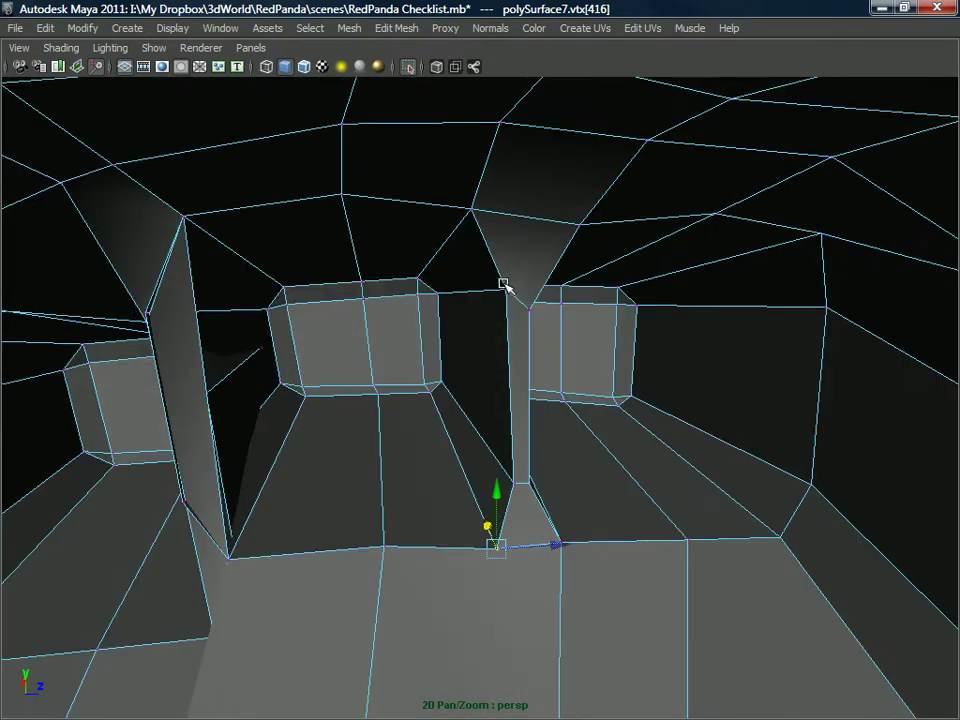
pyautogui.click(505, 288)
pyautogui.moveTo(508, 230); pyautogui.dragTo(476, 257)
pyautogui.keyDown('alt'); pyautogui.moveTo(502, 312); pyautogui.dragTo(534, 228); pyautogui.keyUp('alt')
pyautogui.moveTo(487, 340); pyautogui.dragTo(497, 330, button='middle')
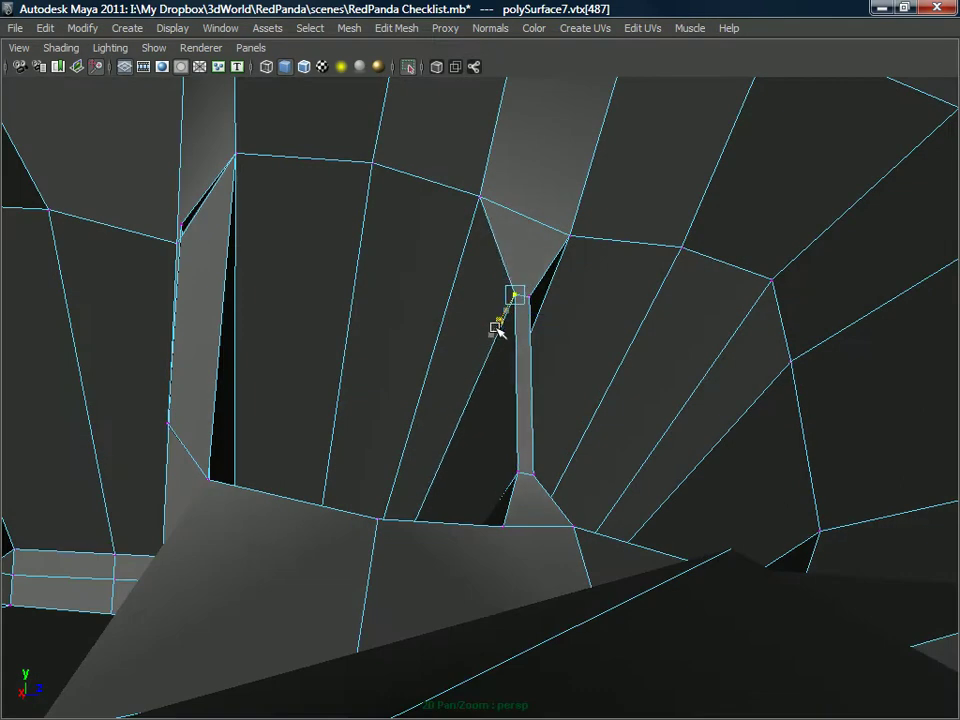
pyautogui.keyDown('alt'); pyautogui.moveTo(497, 330); pyautogui.dragTo(458, 277); pyautogui.keyUp('alt')
# - Adjust the edges where the upper and lower ends of the finger web meet the hand
pyautogui.rightClick(375, 268)
pyautogui.click(377, 311)
pyautogui.click(378, 274)
pyautogui.keyDown('alt'); pyautogui.moveTo(375, 272); pyautogui.dragTo(407, 333); pyautogui.keyUp('alt')
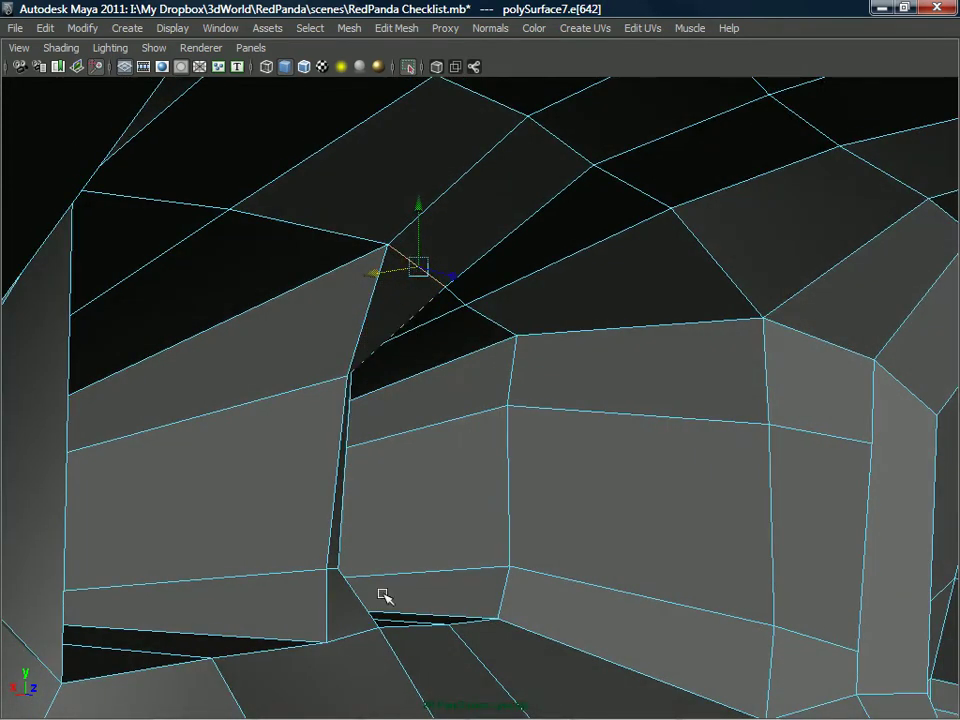
pyautogui.click(347, 636)
pyautogui.moveTo(313, 629); pyautogui.dragTo(296, 627)
# - Rotate the narrow web face between the first and middle fingers to improve its angle
pyautogui.keyDown('alt'); pyautogui.moveTo(300, 533); pyautogui.dragTo(306, 523); pyautogui.keyUp('alt')
pyautogui.keyDown('alt'); pyautogui.moveTo(306, 523); pyautogui.dragTo(306, 637, button='right'); pyautogui.keyUp('alt')
pyautogui.keyDown('alt'); pyautogui.moveTo(306, 637); pyautogui.dragTo(322, 577, button='middle'); pyautogui.keyUp('alt')
pyautogui.keyDown('alt'); pyautogui.moveTo(322, 577); pyautogui.dragTo(321, 517, button='right'); pyautogui.keyUp('alt')
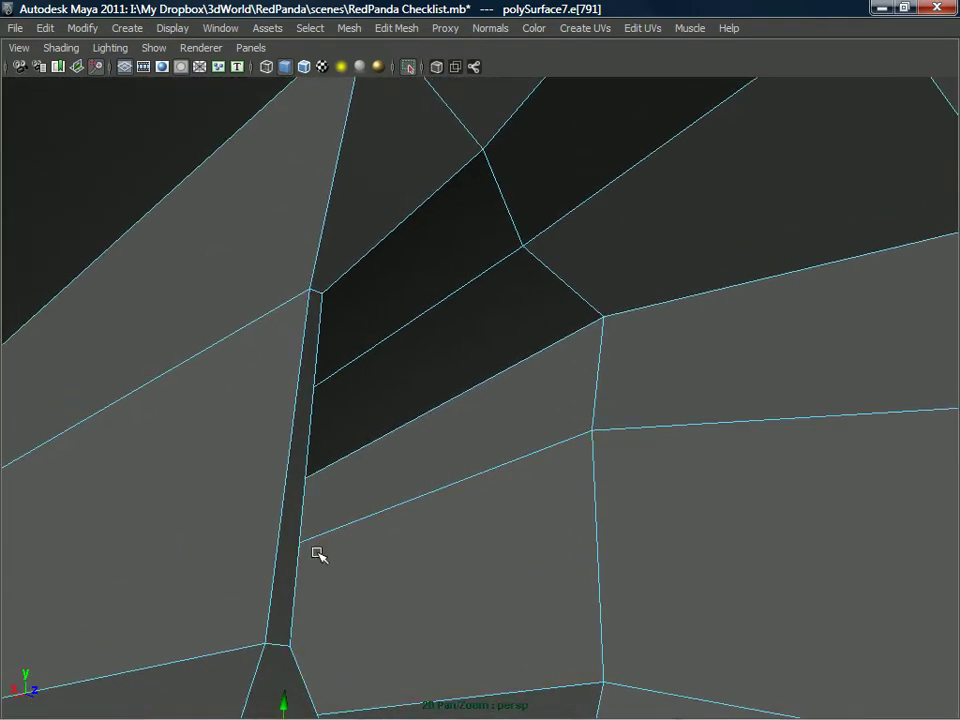
pyautogui.click(288, 600)
pyautogui.keyDown('alt'); pyautogui.moveTo(289, 602); pyautogui.dragTo(261, 471); pyautogui.keyUp('alt')
pyautogui.press('e')
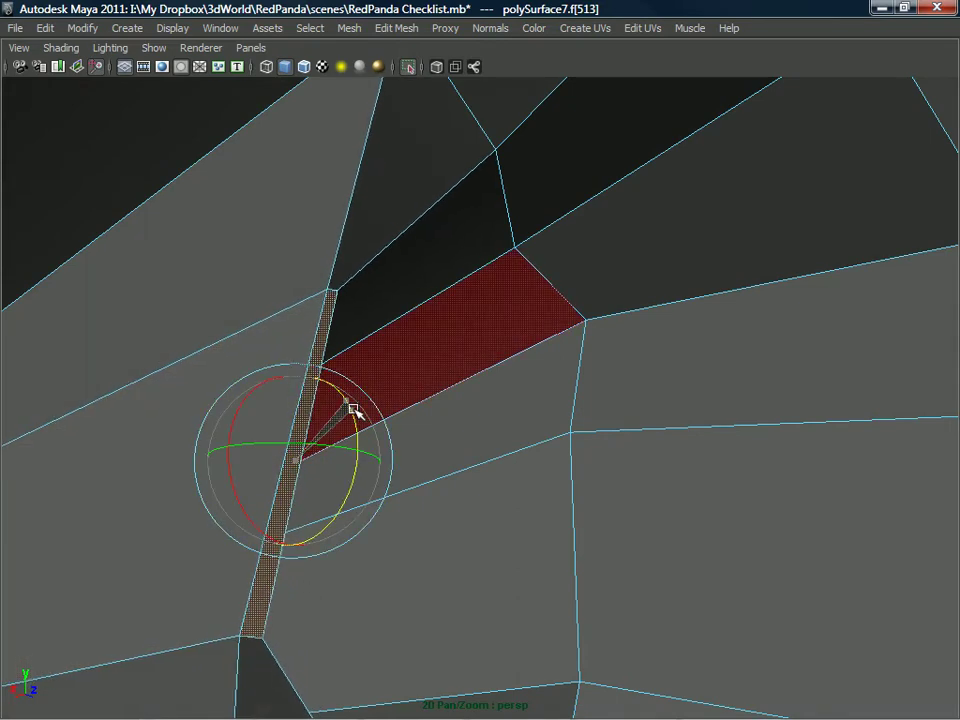
pyautogui.keyDown('alt'); pyautogui.moveTo(349, 407); pyautogui.dragTo(473, 365); pyautogui.keyUp('alt')
# - Move the top-centre vertex at the base of the first finger along the X axis
pyautogui.moveTo(485, 407); pyautogui.dragTo(491, 410, button='right')
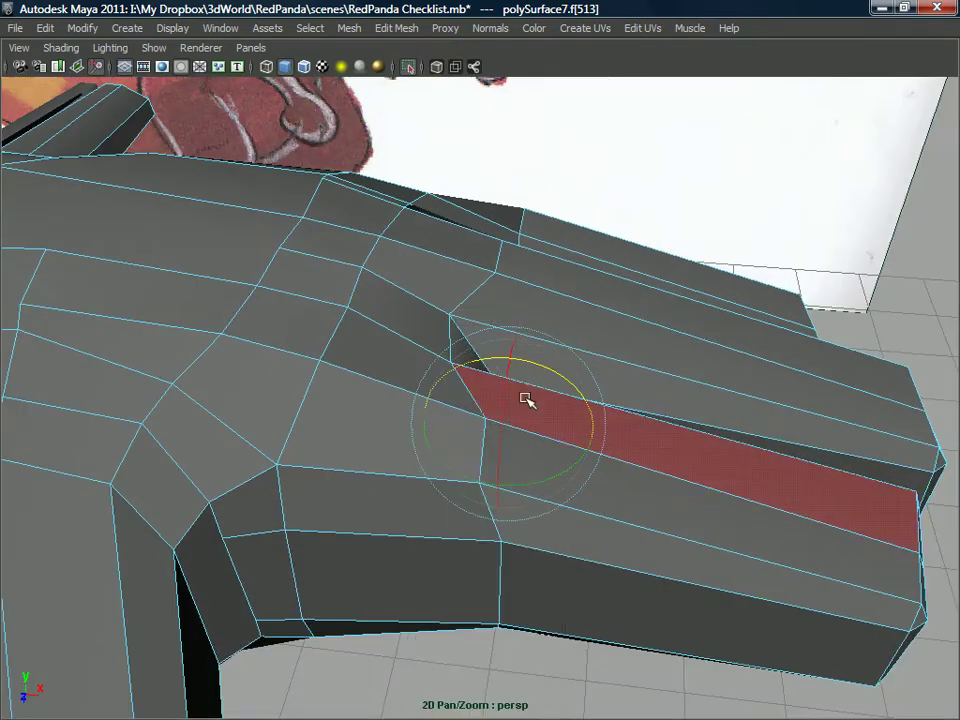
pyautogui.click(649, 429)
pyautogui.click(487, 420)
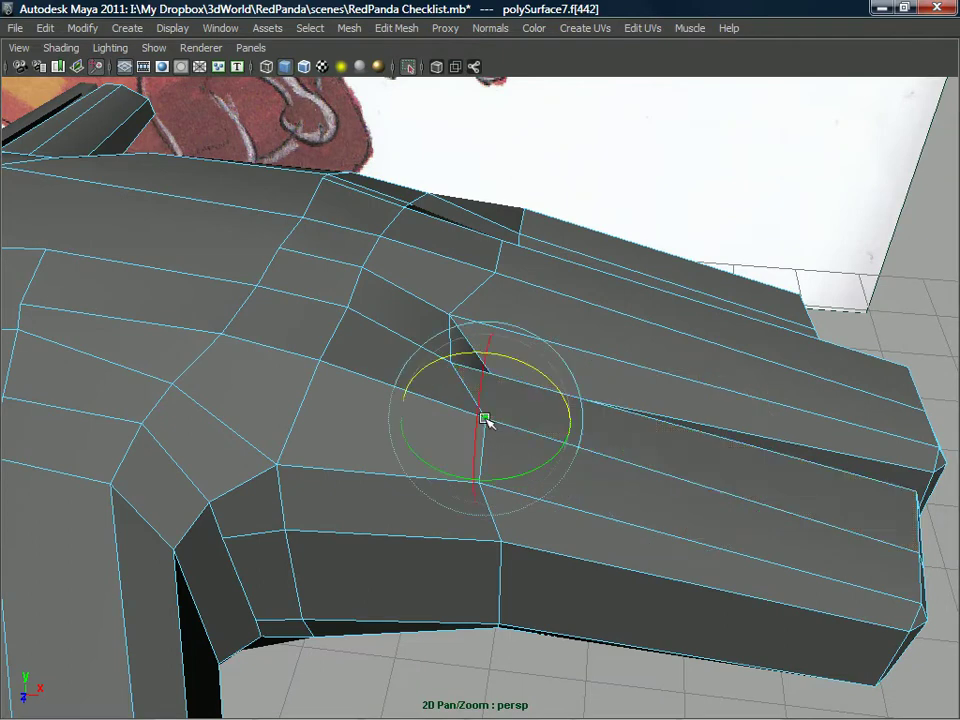
pyautogui.click(486, 418)
pyautogui.keyDown('alt'); pyautogui.moveTo(486, 418); pyautogui.dragTo(481, 407); pyautogui.keyUp('alt')
pyautogui.press('w')
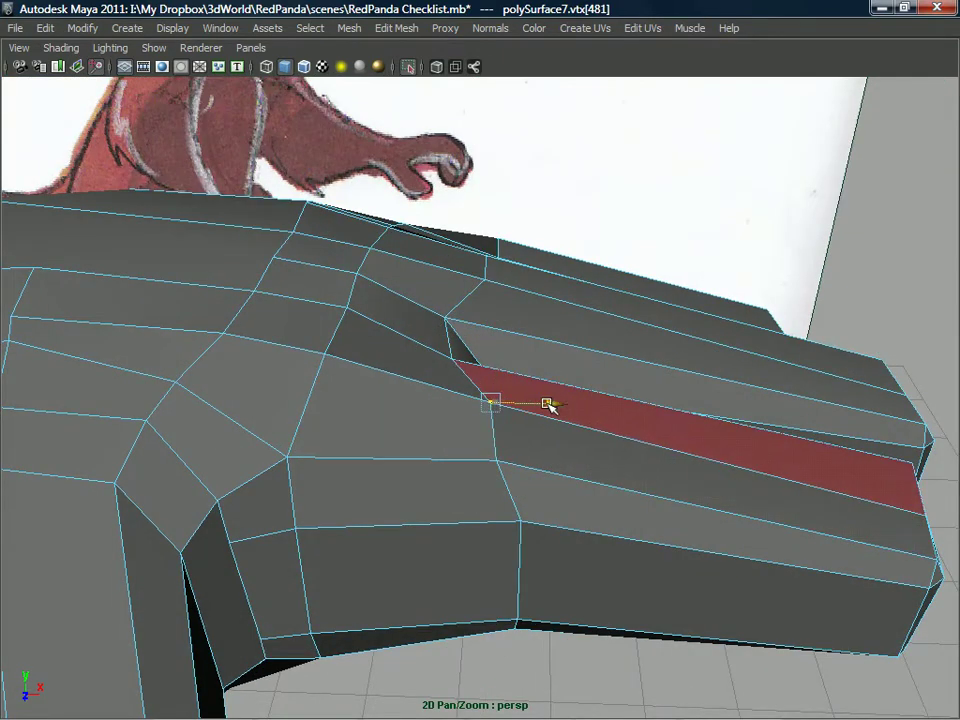
pyautogui.keyDown('alt'); pyautogui.moveTo(528, 401); pyautogui.dragTo(523, 373); pyautogui.keyUp('alt')
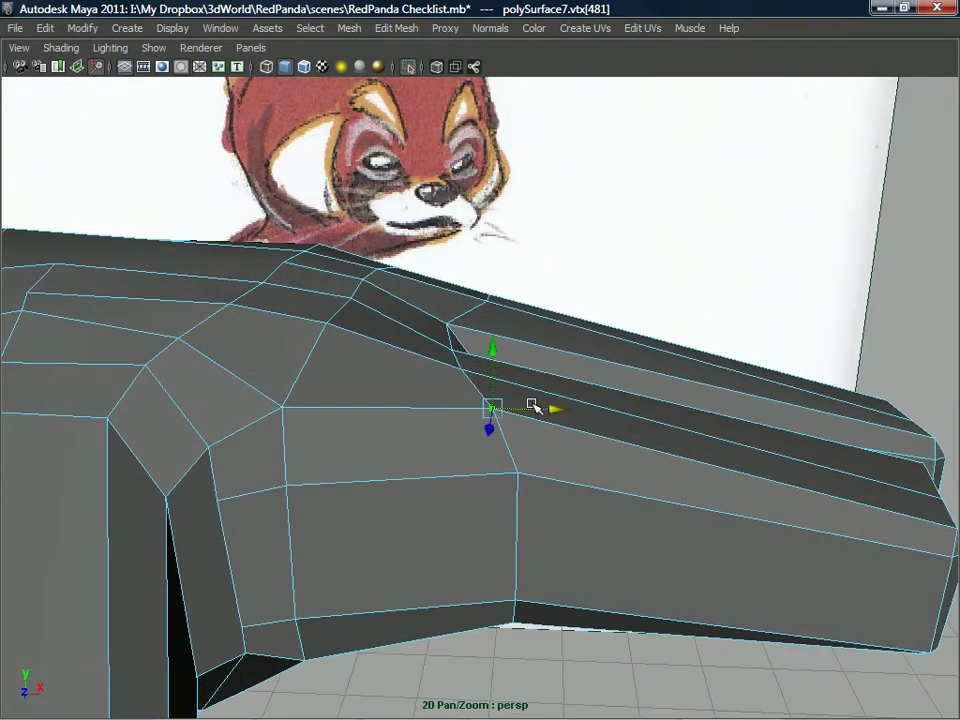
# - Adjust the thumb-side corner vertex at the first finger's base to even out the knuckle line
pyautogui.click(519, 472)
pyautogui.moveTo(574, 467); pyautogui.dragTo(281, 469)
pyautogui.keyDown('alt'); pyautogui.moveTo(240, 460); pyautogui.dragTo(402, 376); pyautogui.keyUp('alt')
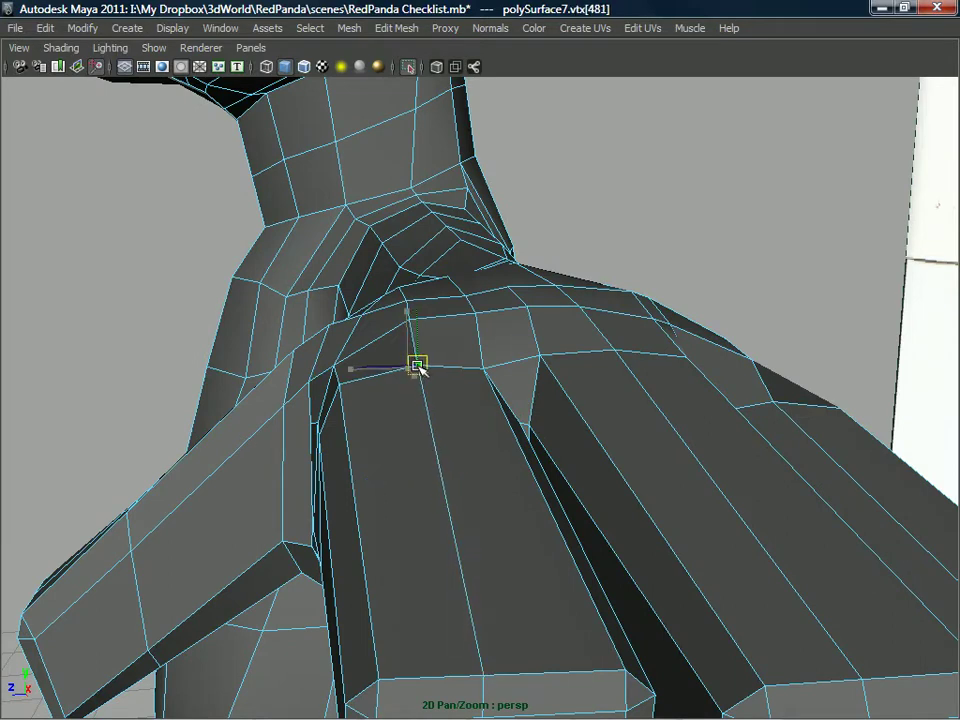
# - Select all faces of the outermost finger and shift it sideways to adjust its spacing from the middle finger
pyautogui.keyDown('alt'); pyautogui.moveTo(339, 381); pyautogui.dragTo(489, 401); pyautogui.keyUp('alt')
pyautogui.keyDown('alt'); pyautogui.moveTo(489, 401); pyautogui.dragTo(575, 481, button='right'); pyautogui.keyUp('alt')
pyautogui.keyDown('alt'); pyautogui.moveTo(575, 481); pyautogui.dragTo(624, 436); pyautogui.keyUp('alt')
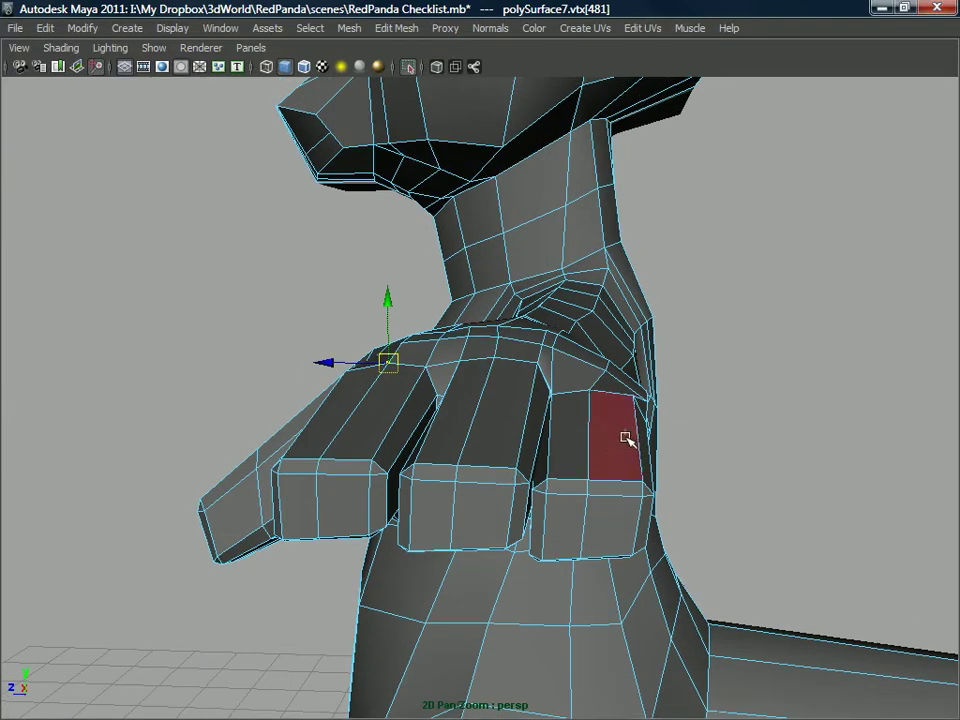
pyautogui.click(628, 424)
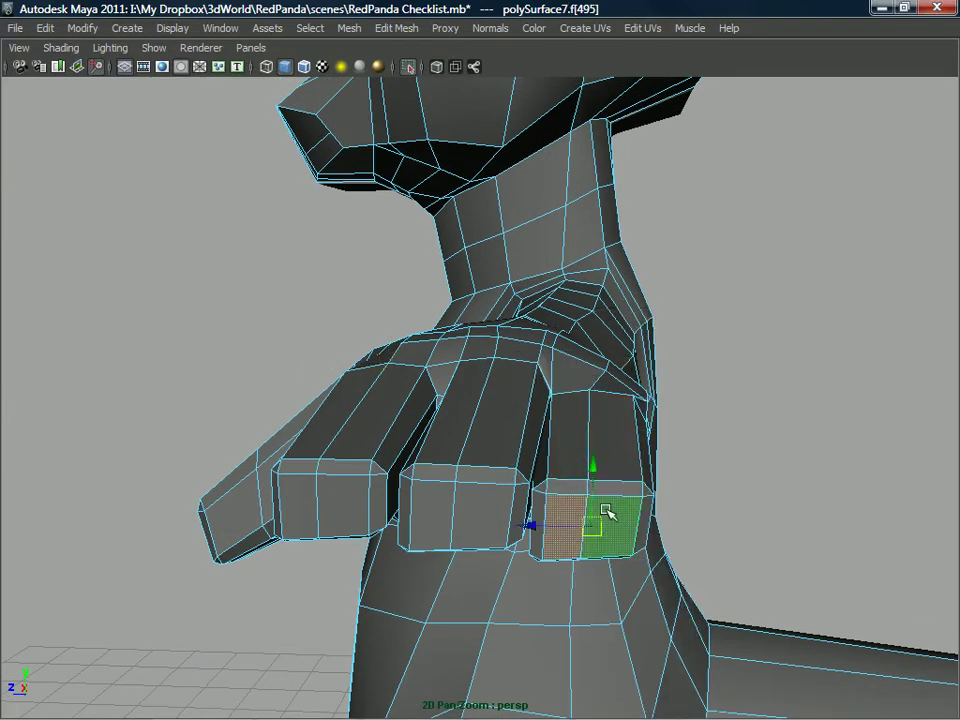
pyautogui.keyDown('alt'); pyautogui.moveTo(607, 512); pyautogui.dragTo(518, 452); pyautogui.keyUp('alt')
pyautogui.keyDown('alt'); pyautogui.moveTo(400, 420); pyautogui.dragTo(482, 457); pyautogui.keyUp('alt')
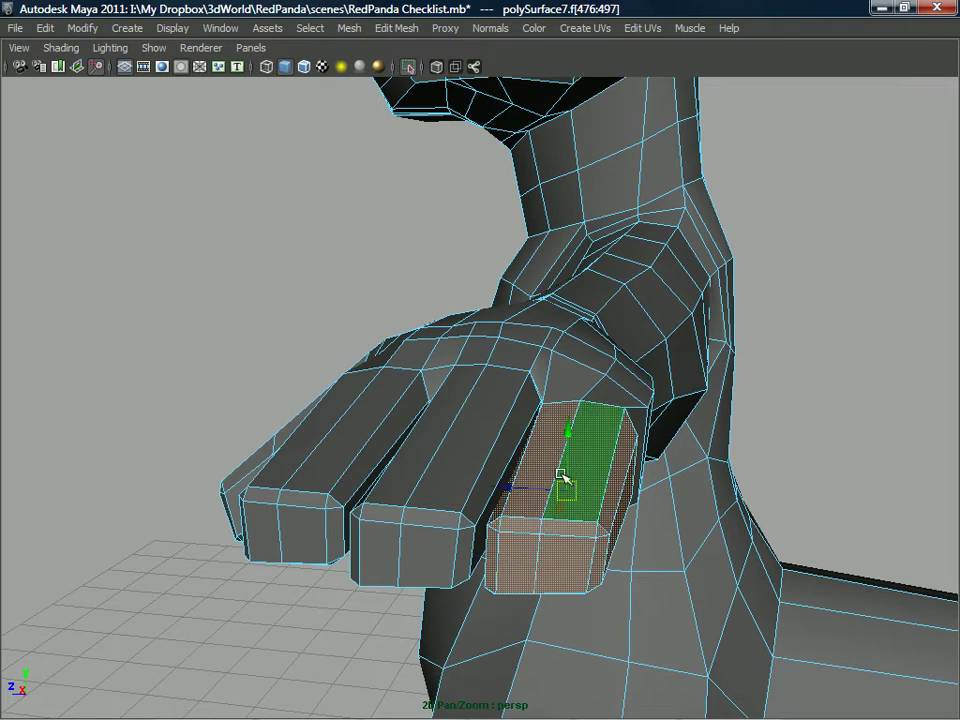
pyautogui.keyDown('alt'); pyautogui.moveTo(503, 515); pyautogui.dragTo(511, 511); pyautogui.keyUp('alt')
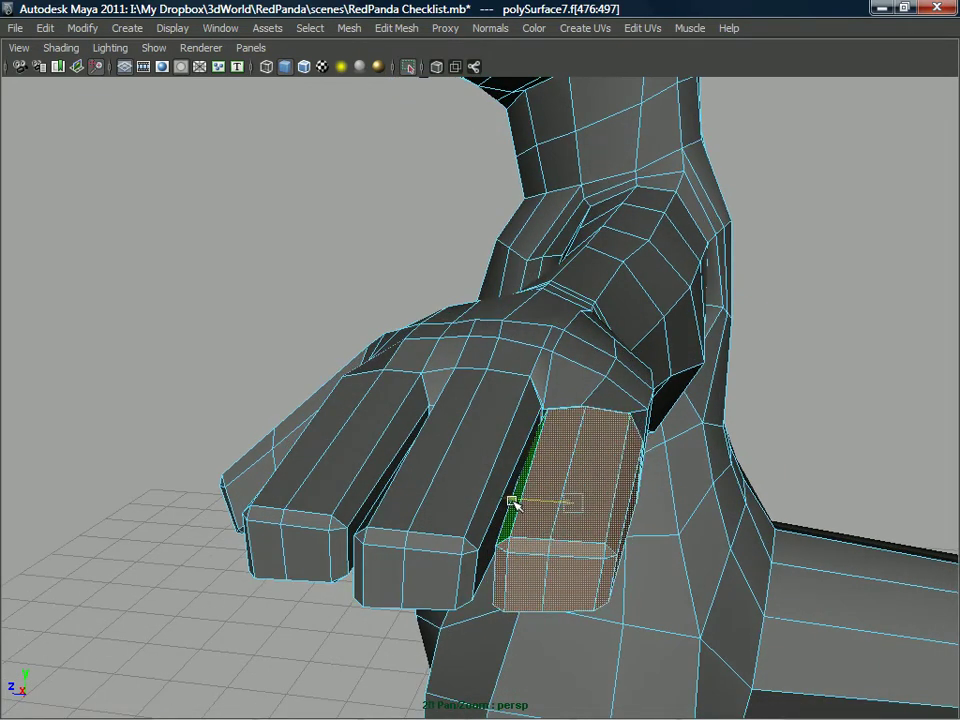
pyautogui.keyDown('alt'); pyautogui.moveTo(530, 457); pyautogui.dragTo(506, 533); pyautogui.keyUp('alt')
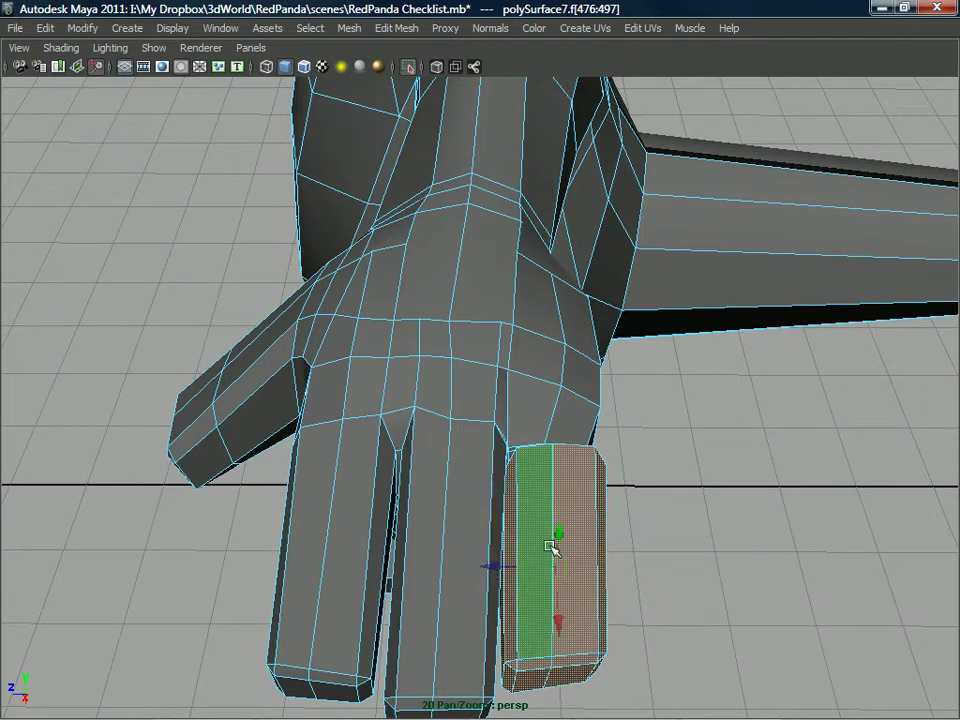
# - Select the faces along the outer side of the palm and shift them sideways along the Z axis
pyautogui.moveTo(628, 616); pyautogui.dragTo(539, 314)
pyautogui.keyDown('alt'); pyautogui.moveTo(539, 313); pyautogui.dragTo(546, 337, button='middle'); pyautogui.keyUp('alt')
pyautogui.moveTo(496, 360); pyautogui.dragTo(503, 382, button='right')
pyautogui.keyDown('alt'); pyautogui.moveTo(527, 358); pyautogui.dragTo(495, 434); pyautogui.keyUp('alt')
pyautogui.click(538, 402)
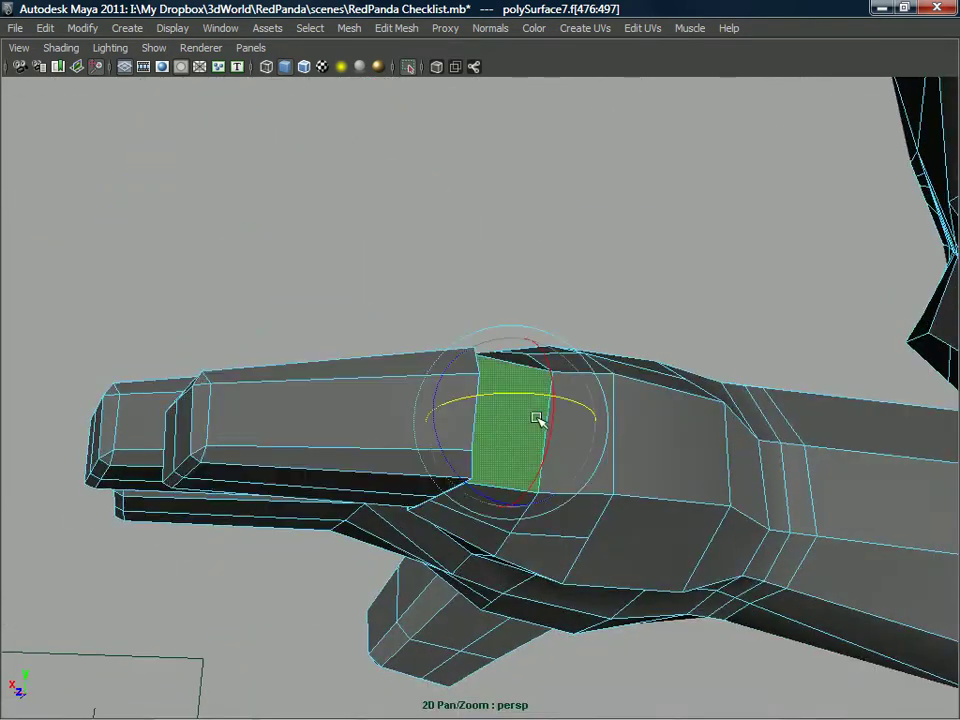
pyautogui.keyDown('alt'); pyautogui.moveTo(542, 399); pyautogui.dragTo(562, 434); pyautogui.keyUp('alt')
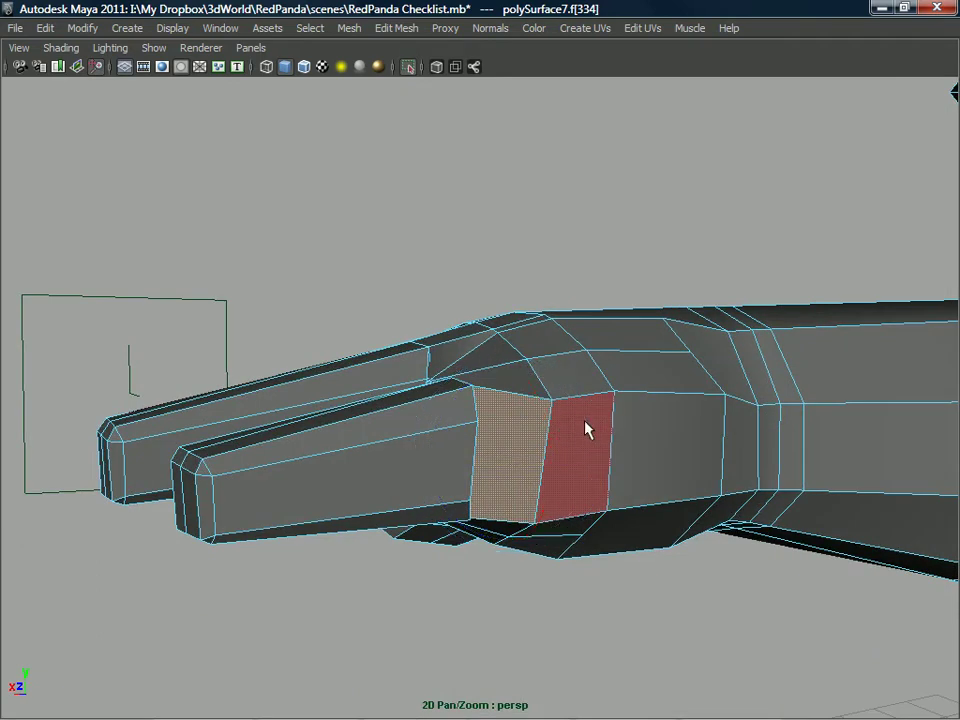
pyautogui.keyDown('shift'); pyautogui.click(586, 428); pyautogui.keyUp('shift')
pyautogui.keyDown('shift'); pyautogui.click(666, 426); pyautogui.keyUp('shift')
pyautogui.keyDown('alt'); pyautogui.moveTo(666, 426); pyautogui.dragTo(566, 418); pyautogui.keyUp('alt')
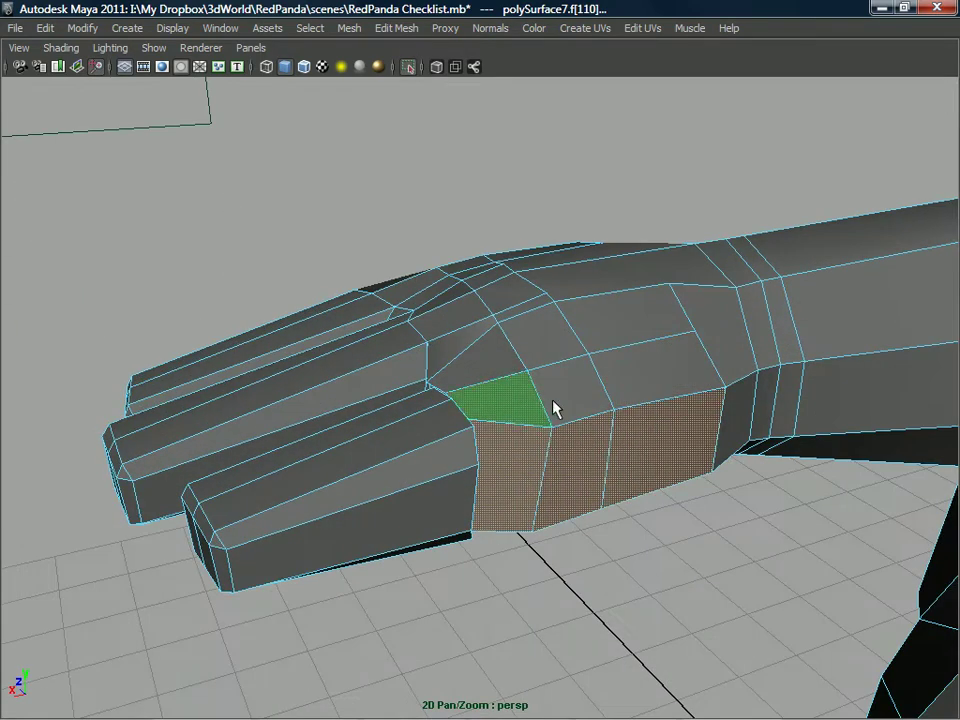
pyautogui.keyDown('alt'); pyautogui.moveTo(640, 380); pyautogui.dragTo(481, 432); pyautogui.keyUp('alt')
pyautogui.keyDown('shift'); pyautogui.click(512, 435); pyautogui.keyUp('shift')
pyautogui.keyDown('shift'); pyautogui.click(562, 425); pyautogui.keyUp('shift')
# - Align the underside palm vertex between the middle and outer fingers with the corner of the outer finger's base
pyautogui.scroll(2, 482, 428)
pyautogui.keyDown('alt'); pyautogui.moveTo(484, 419); pyautogui.dragTo(505, 378, button='middle'); pyautogui.keyUp('alt')
pyautogui.keyDown('alt'); pyautogui.moveTo(505, 378); pyautogui.dragTo(480, 520); pyautogui.keyUp('alt')
pyautogui.scroll(2, 488, 510)
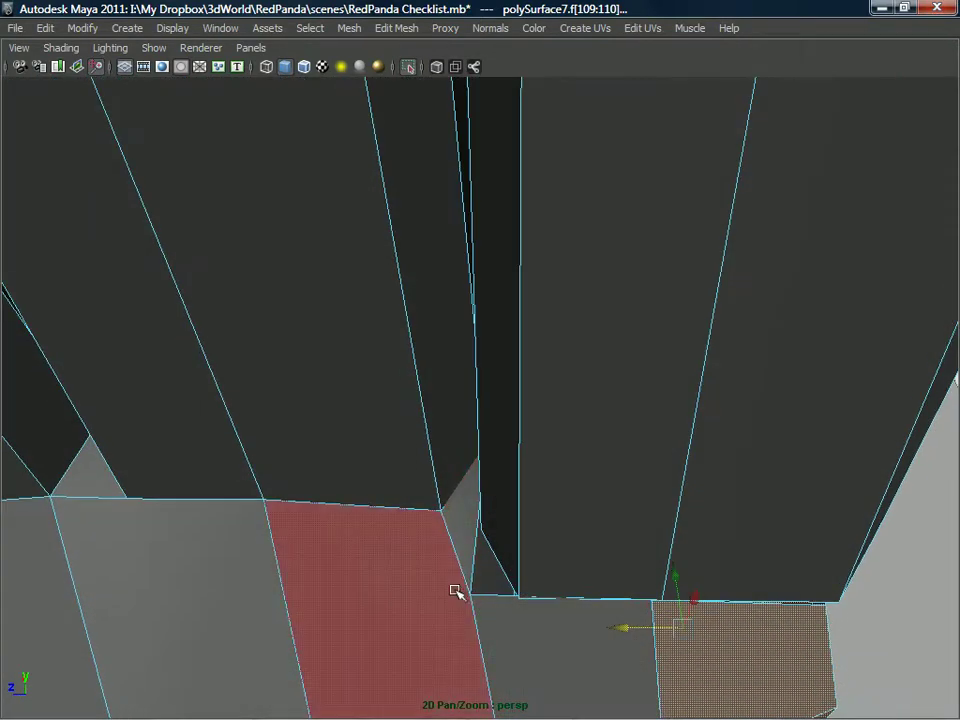
pyautogui.rightClick(500, 588)
pyautogui.click(474, 410)
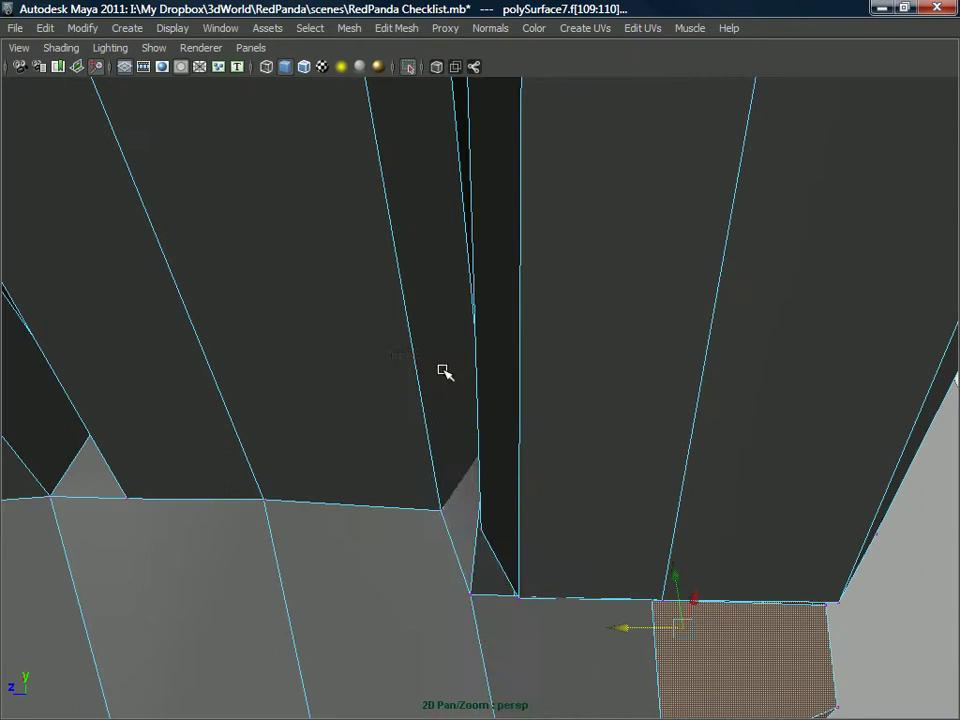
pyautogui.click(471, 591)
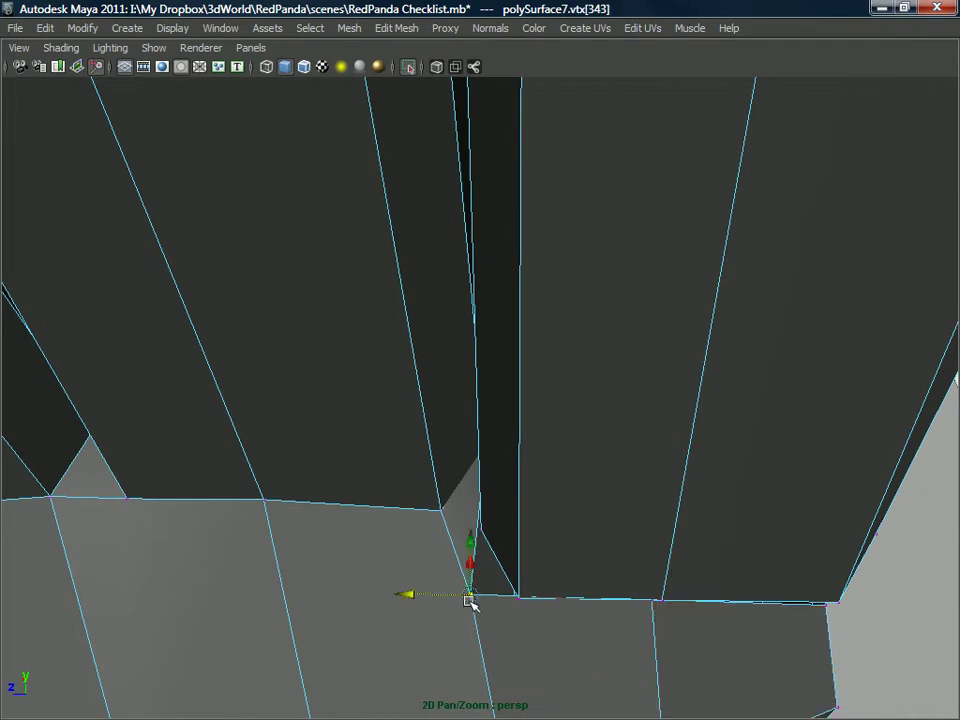
pyautogui.moveTo(514, 592)
pyautogui.keyDown('alt'); pyautogui.mouseDown()
pyautogui.moveTo(546, 549)
pyautogui.moveTo(553, 572)
pyautogui.moveTo(521, 602)
pyautogui.mouseUp(); pyautogui.keyUp('alt')
pyautogui.click(498, 602)
# - Match the outer finger's top base vertices with the knuckle vertices on the back of the hand
pyautogui.keyDown('alt'); pyautogui.moveTo(495, 525); pyautogui.dragTo(477, 414); pyautogui.keyUp('alt')
pyautogui.click(486, 417)
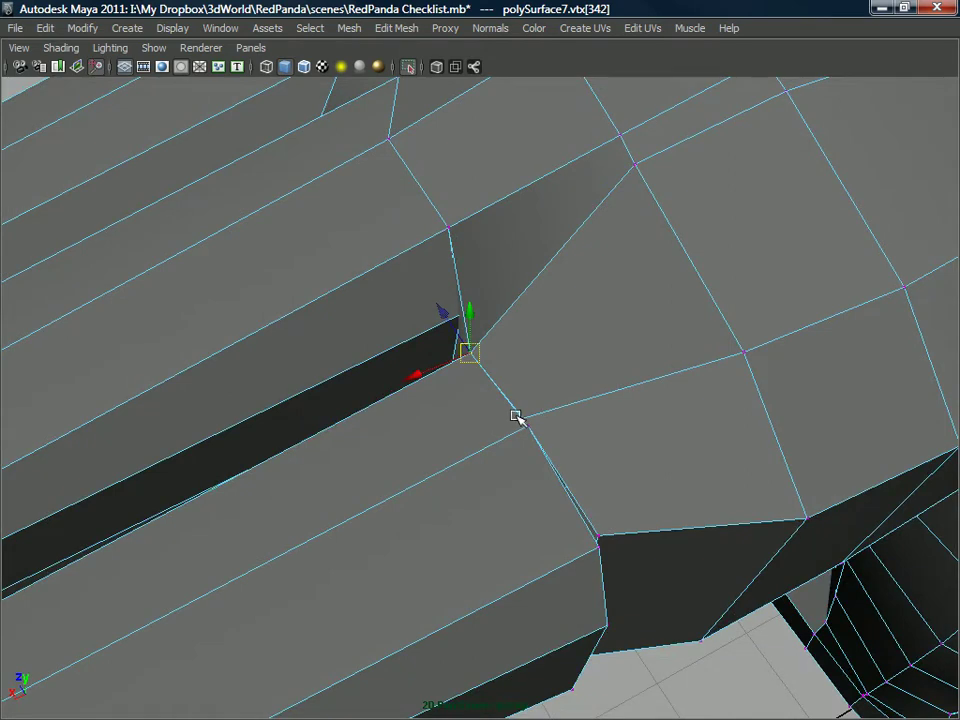
pyautogui.keyDown('alt'); pyautogui.moveTo(526, 422); pyautogui.dragTo(500, 427); pyautogui.keyUp('alt')
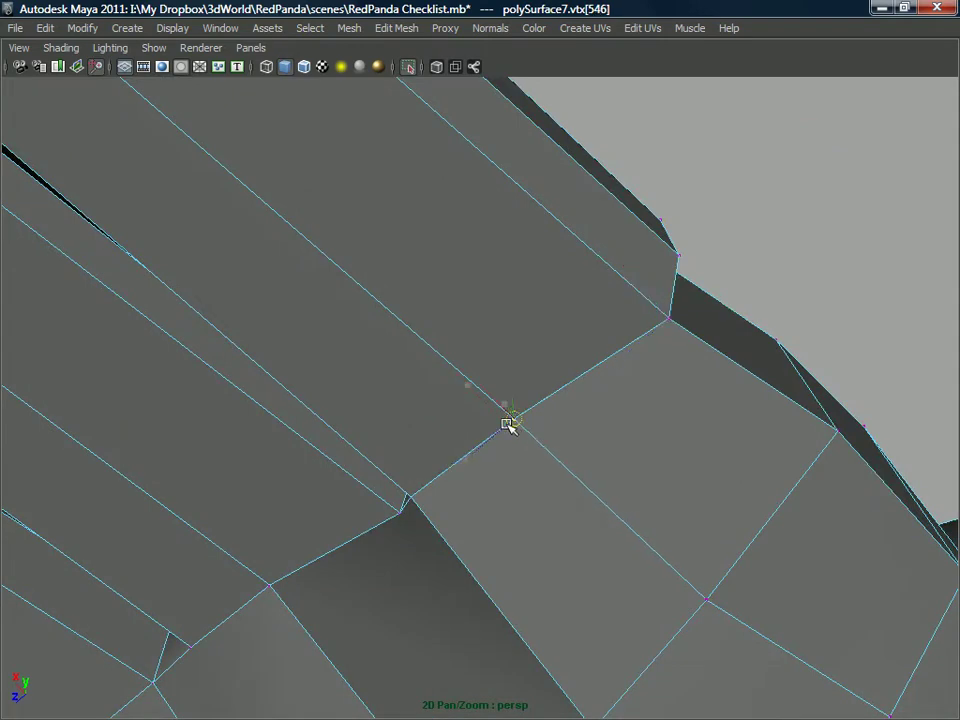
# - Split the web face between the outer and middle fingers with two cross edges, working from inside the hand
pyautogui.scroll(-6, 510, 422)
pyautogui.keyDown('alt'); pyautogui.moveTo(544, 378); pyautogui.dragTo(566, 407); pyautogui.keyUp('alt')
pyautogui.keyDown('alt'); pyautogui.moveTo(566, 407); pyautogui.dragTo(556, 441, button='middle'); pyautogui.keyUp('alt')
pyautogui.keyDown('alt'); pyautogui.moveTo(556, 441); pyautogui.dragTo(565, 379); pyautogui.keyUp('alt')
pyautogui.moveTo(574, 316); pyautogui.dragTo(497, 332, button='right')
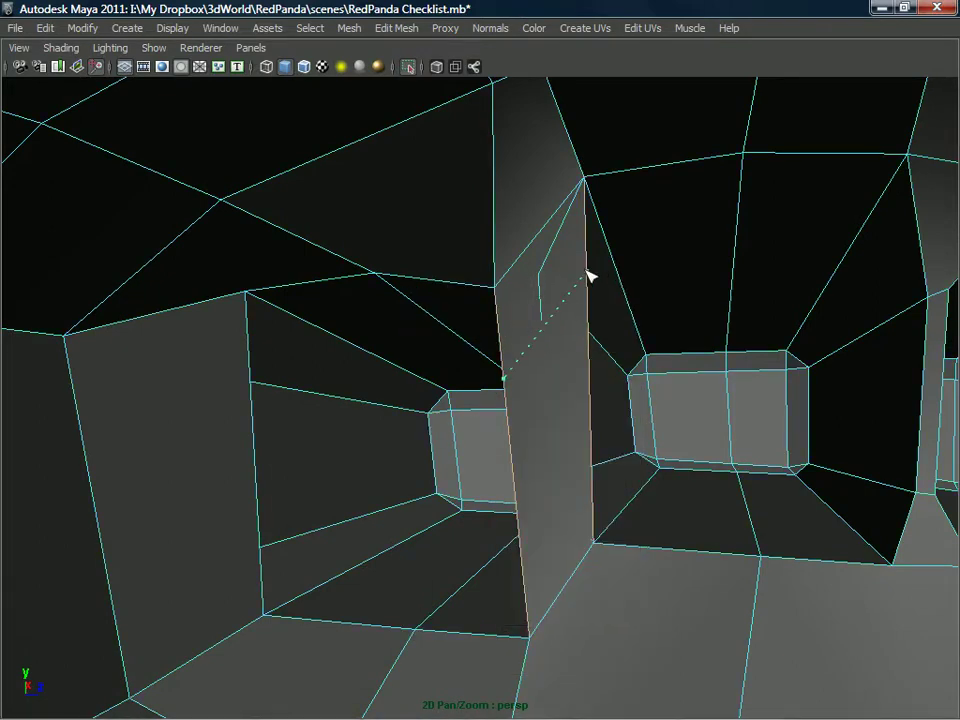
pyautogui.moveTo(587, 271); pyautogui.dragTo(587, 272)
pyautogui.moveTo(556, 421)
pyautogui.keyDown('alt'); pyautogui.mouseDown()
pyautogui.moveTo(546, 424)
pyautogui.moveTo(557, 428)
pyautogui.mouseUp(); pyautogui.keyUp('alt')
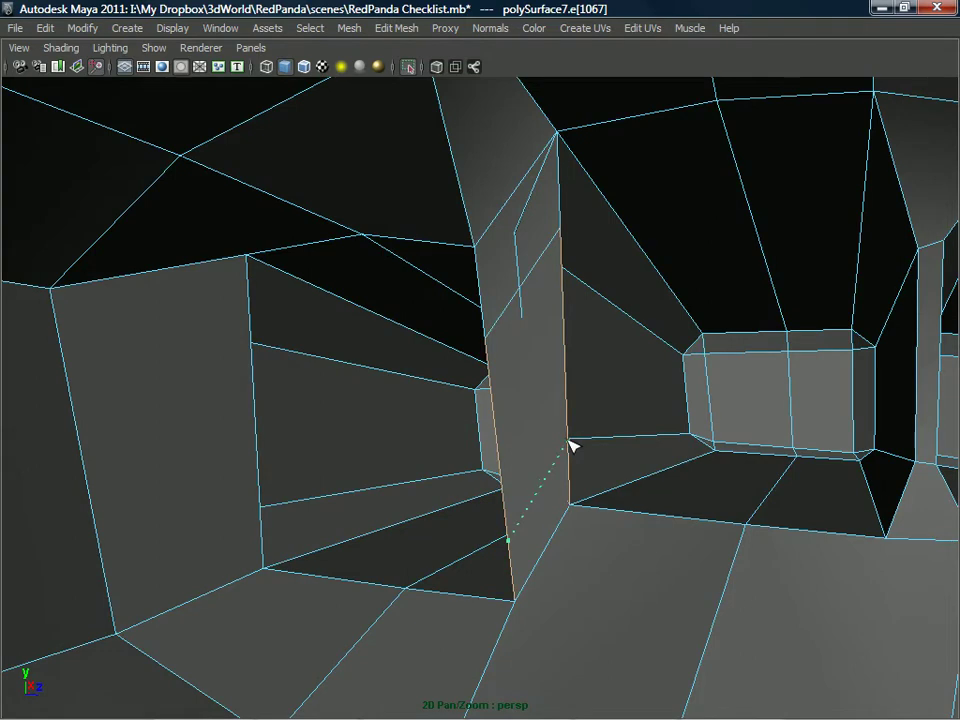
# - Snap the new upper and lower vertices of the web strip onto the matching base vertices of the adjoining fingers
pyautogui.moveTo(568, 361); pyautogui.dragTo(523, 367, button='right')
pyautogui.keyDown('alt'); pyautogui.moveTo(565, 452); pyautogui.dragTo(580, 452); pyautogui.keyUp('alt')
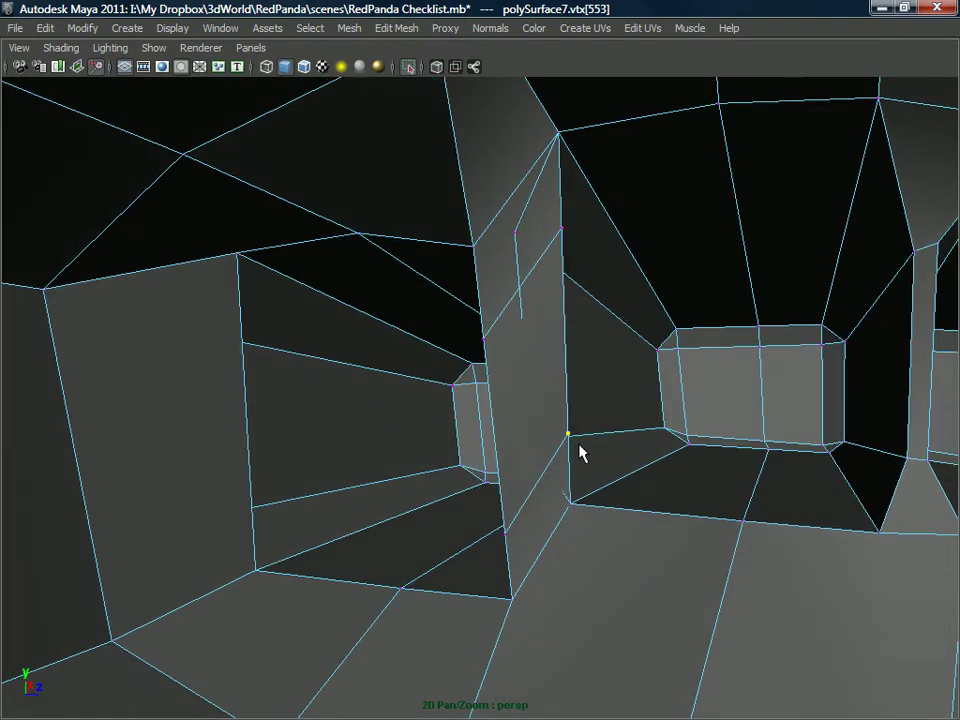
pyautogui.press('w')
pyautogui.moveTo(574, 438); pyautogui.dragTo(485, 530)
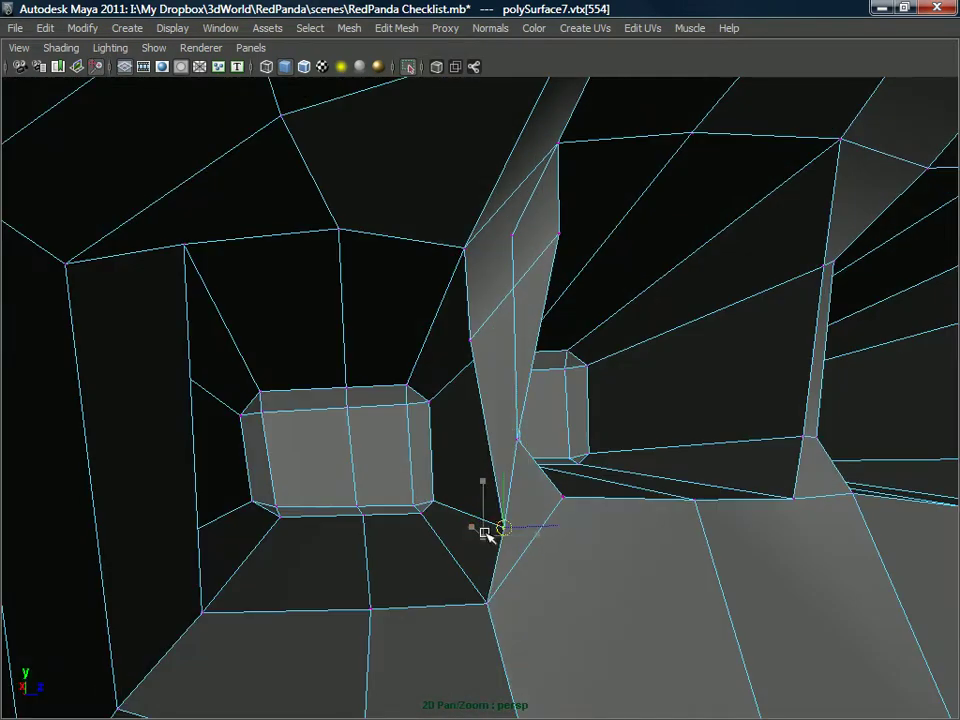
pyautogui.keyDown('alt'); pyautogui.moveTo(466, 445); pyautogui.dragTo(508, 407); pyautogui.keyUp('alt')
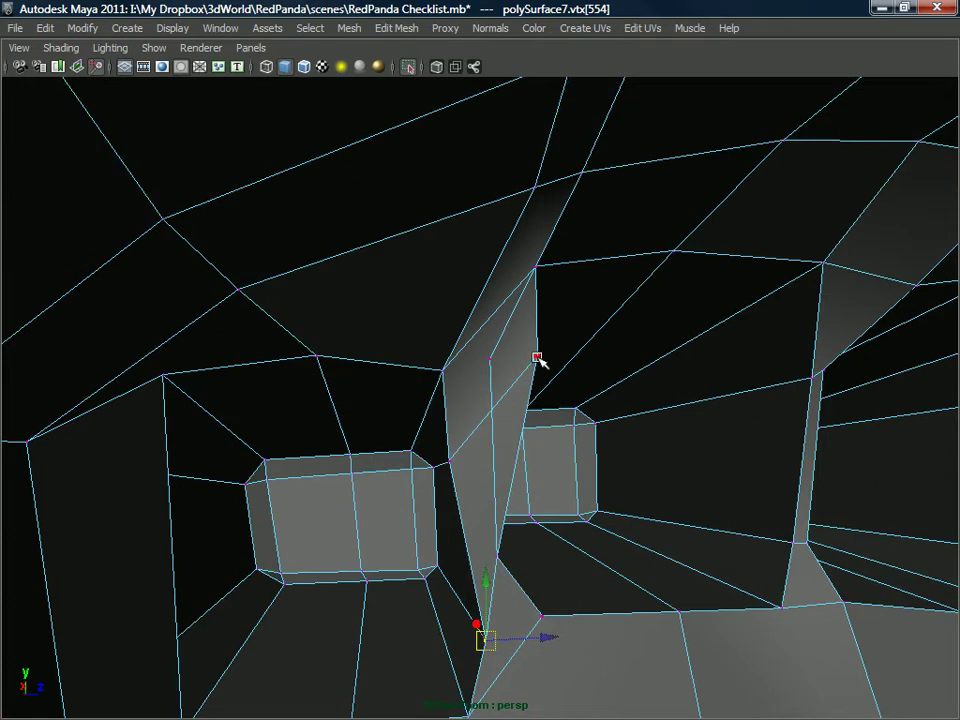
pyautogui.moveTo(538, 357); pyautogui.dragTo(518, 452)
pyautogui.click(490, 360)
# - Adjust the web strip's vertices vertically and sideways to even out the narrow face between the two fingers
pyautogui.click(484, 455)
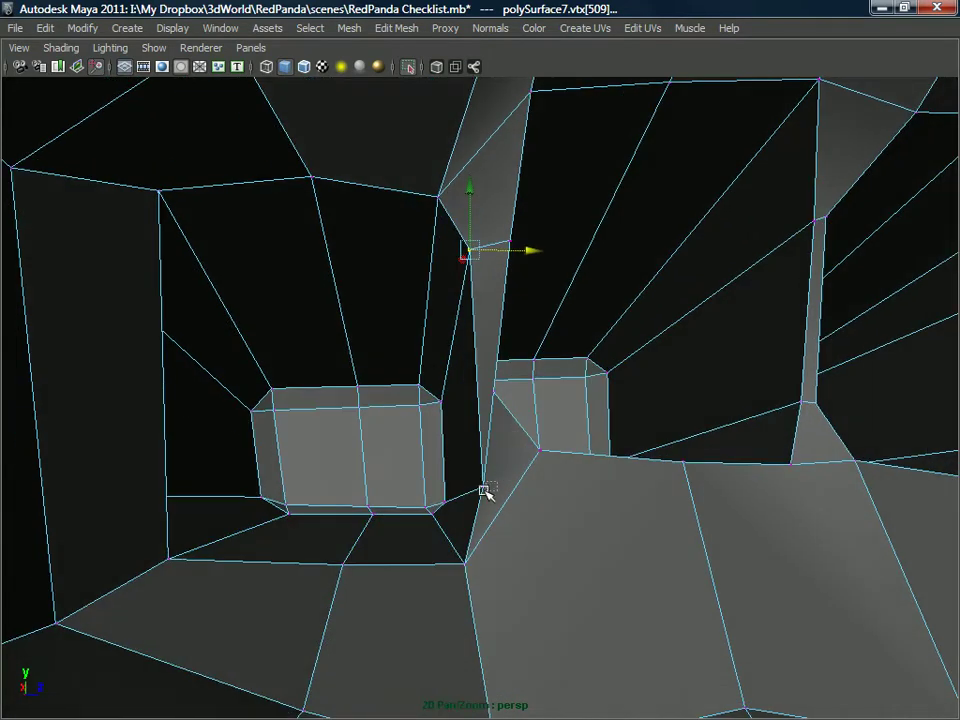
pyautogui.keyDown('alt'); pyautogui.moveTo(477, 505); pyautogui.dragTo(467, 533); pyautogui.keyUp('alt')
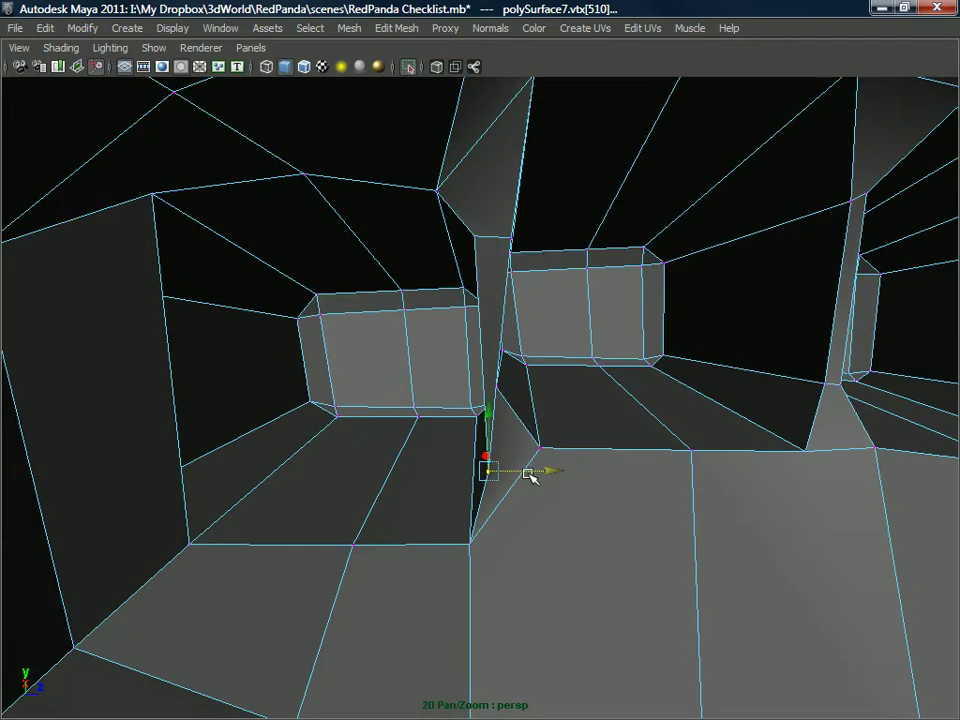
pyautogui.click(492, 397)
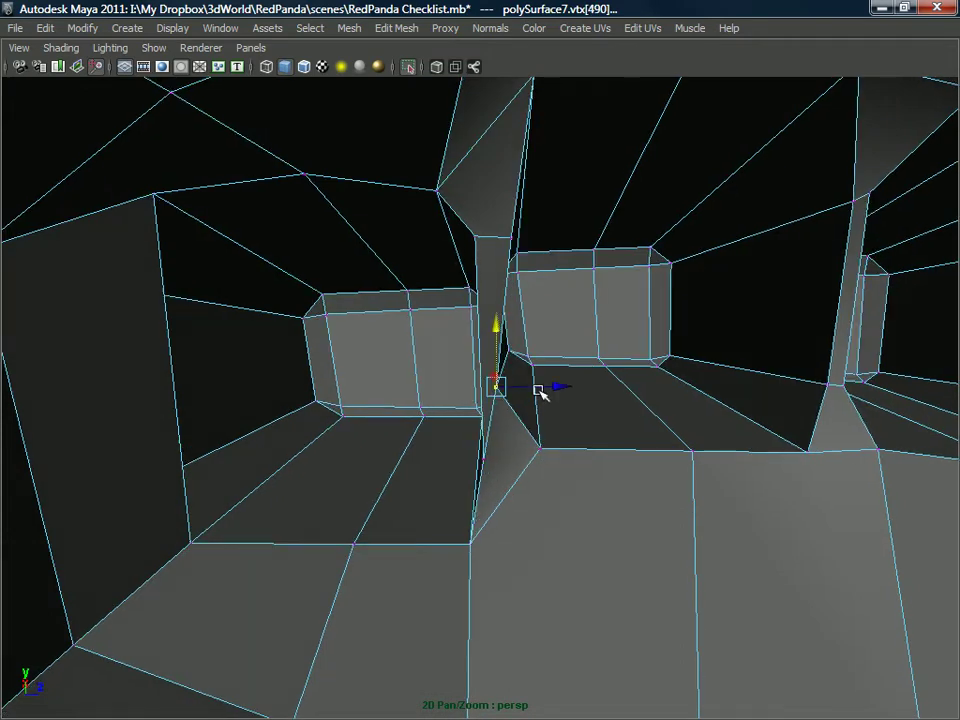
pyautogui.keyDown('alt'); pyautogui.moveTo(560, 392); pyautogui.dragTo(514, 418); pyautogui.keyUp('alt')
pyautogui.click(480, 462)
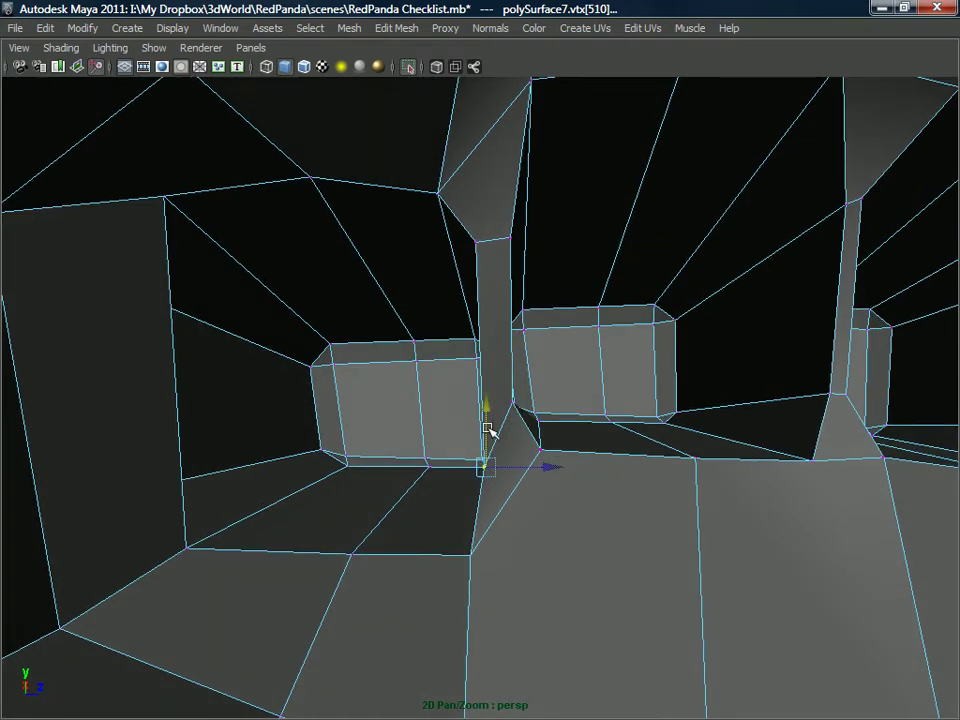
# - Select all vertices around the outer finger's base and web and merge the overlapping ones
pyautogui.keyDown('alt'); pyautogui.moveTo(500, 405); pyautogui.dragTo(455, 349); pyautogui.keyUp('alt')
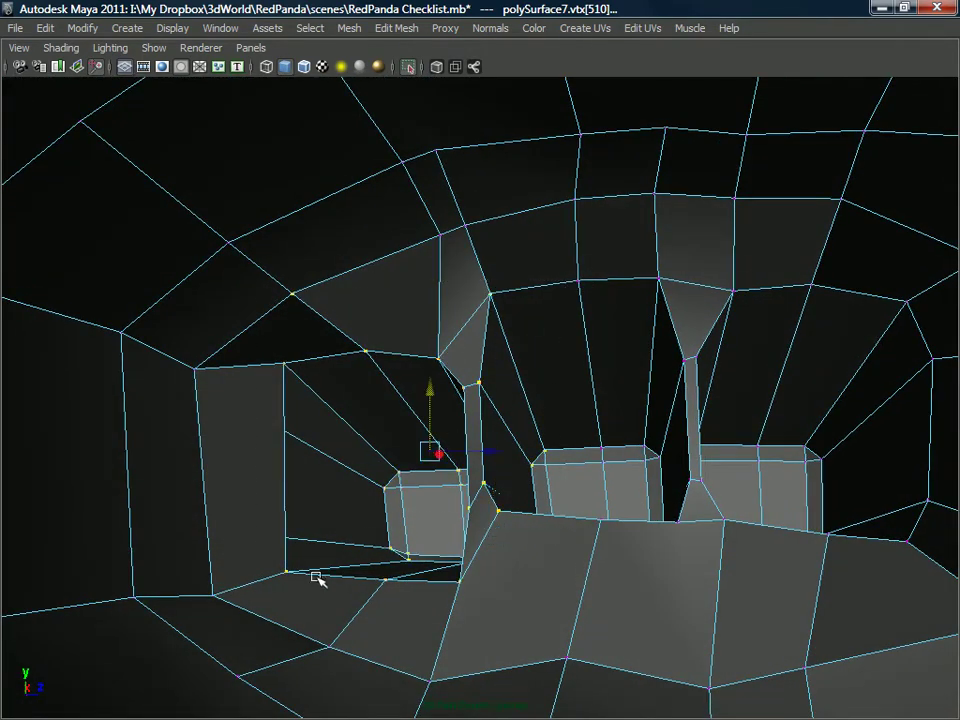
pyautogui.moveTo(271, 599); pyautogui.dragTo(270, 600)
pyautogui.keyDown('alt'); pyautogui.moveTo(270, 600); pyautogui.dragTo(245, 608); pyautogui.keyUp('alt')
pyautogui.keyDown('shift'); pyautogui.moveTo(549, 371); pyautogui.dragTo(543, 304, button='right'); pyautogui.keyUp('shift')
pyautogui.moveTo(600, 287)
pyautogui.keyDown('shift'); pyautogui.mouseDown(button='right')
pyautogui.moveTo(561, 266)
pyautogui.moveTo(615, 284)
pyautogui.mouseUp(button='right'); pyautogui.keyUp('shift')
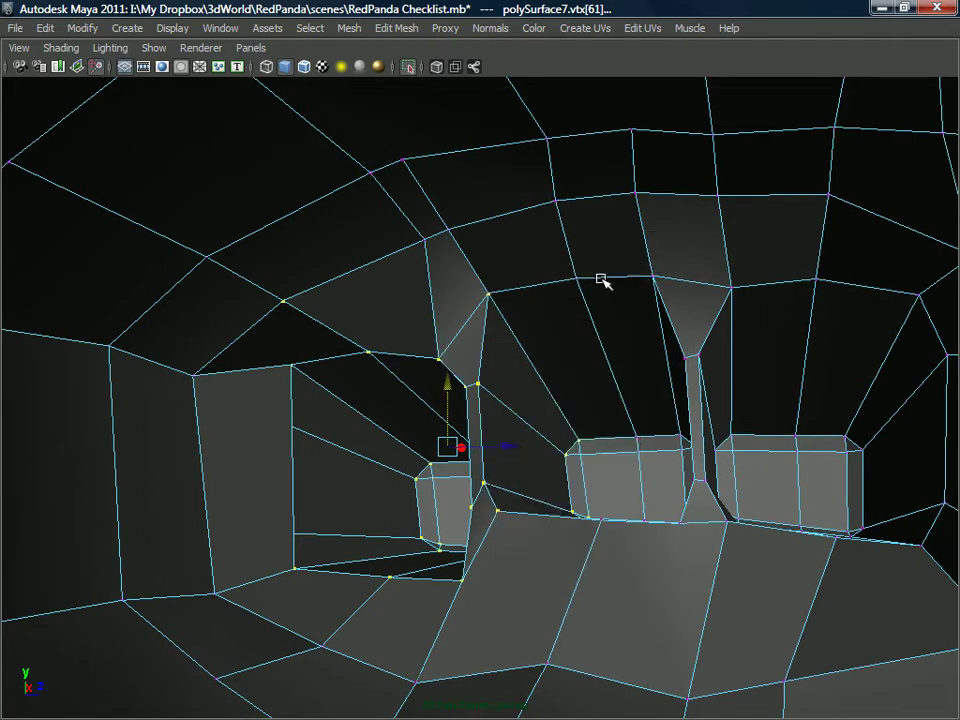
# - Try moving the back-of-hand face above the outer finger to test the merge, and undo the move
pyautogui.click(536, 277)
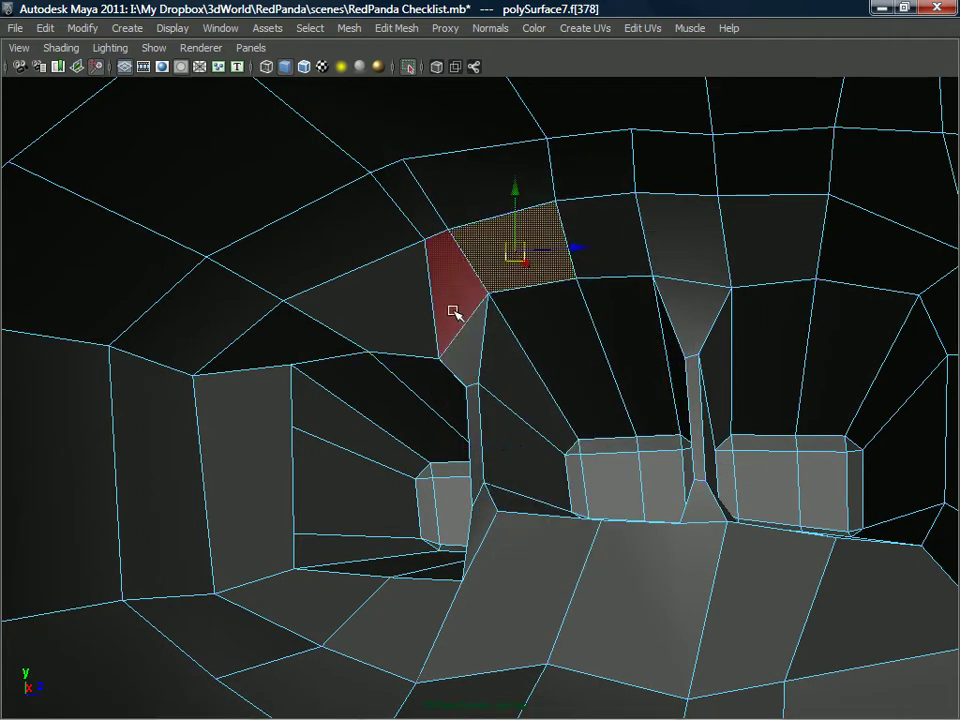
pyautogui.click(412, 326)
pyautogui.moveTo(380, 314); pyautogui.dragTo(366, 302)
pyautogui.press('z')
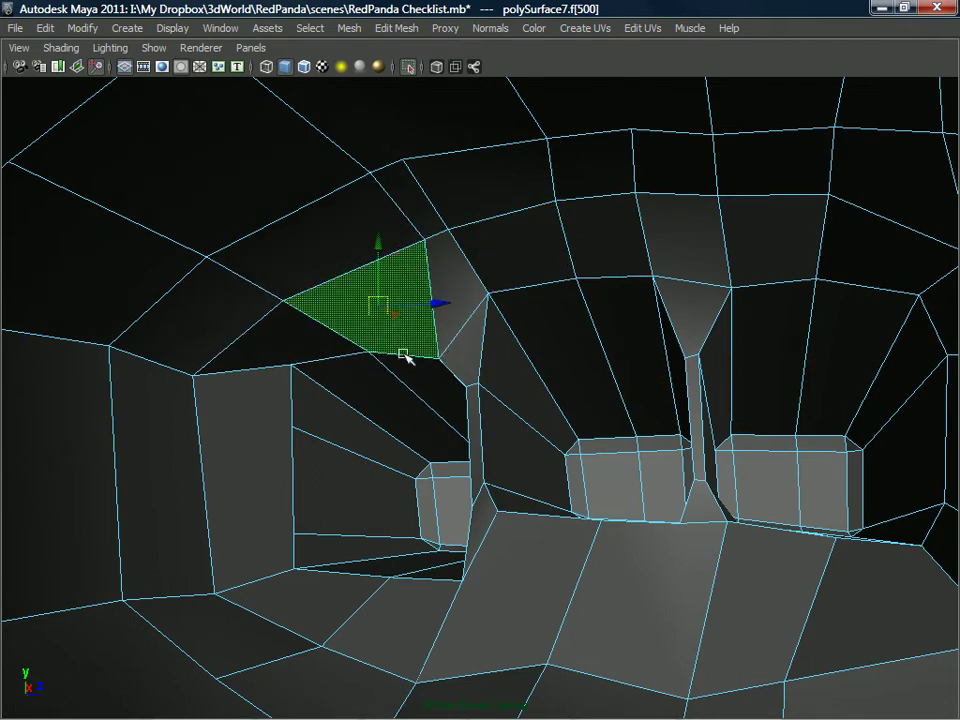
# - Try repositioning the back-of-hand vertex behind the gap between the middle and outer fingers, and undo the changes
pyautogui.keyDown('alt'); pyautogui.moveTo(433, 348); pyautogui.dragTo(456, 339); pyautogui.keyUp('alt')
pyautogui.click(305, 603)
pyautogui.keyDown('alt'); pyautogui.moveTo(306, 613); pyautogui.dragTo(514, 347); pyautogui.keyUp('alt')
pyautogui.click(492, 402)
pyautogui.rightClick(484, 342)
pyautogui.click(484, 342)
pyautogui.click(512, 414)
pyautogui.keyDown('alt'); pyautogui.moveTo(512, 414); pyautogui.dragTo(605, 410); pyautogui.keyUp('alt')
pyautogui.click(603, 417)
pyautogui.keyDown('alt'); pyautogui.moveTo(582, 402); pyautogui.dragTo(538, 382); pyautogui.keyUp('alt')
pyautogui.hotkey('ctrl', 'z')
pyautogui.hotkey('ctrl', 'z')
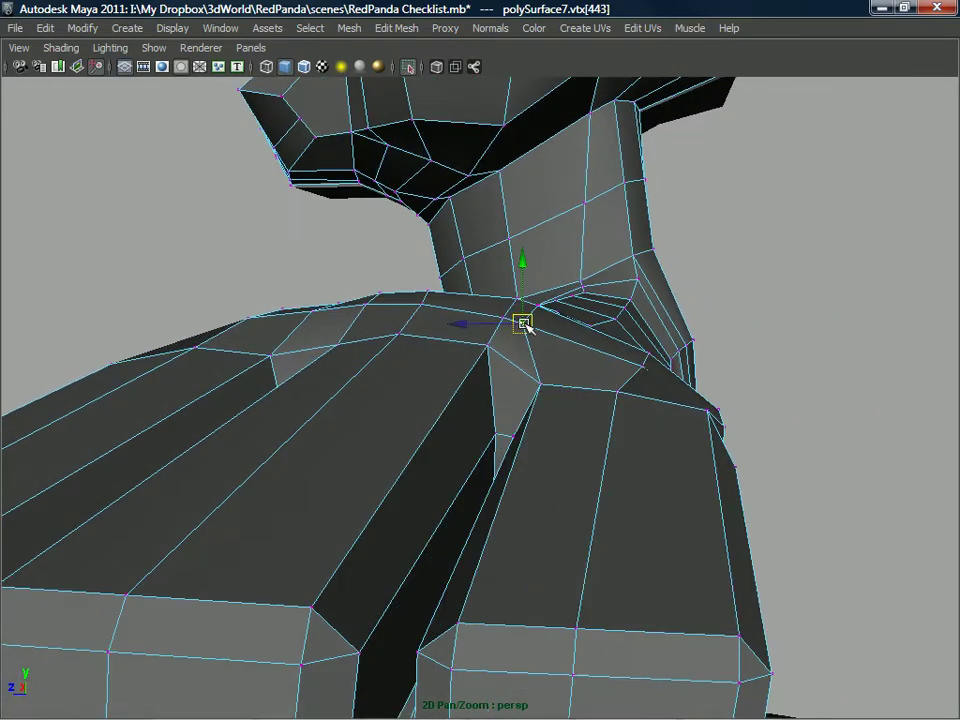
pyautogui.hotkey('ctrl', 'z')
pyautogui.hotkey('ctrl', 'z')
pyautogui.hotkey('ctrl', 'z')
pyautogui.hotkey('ctrl', 'z')
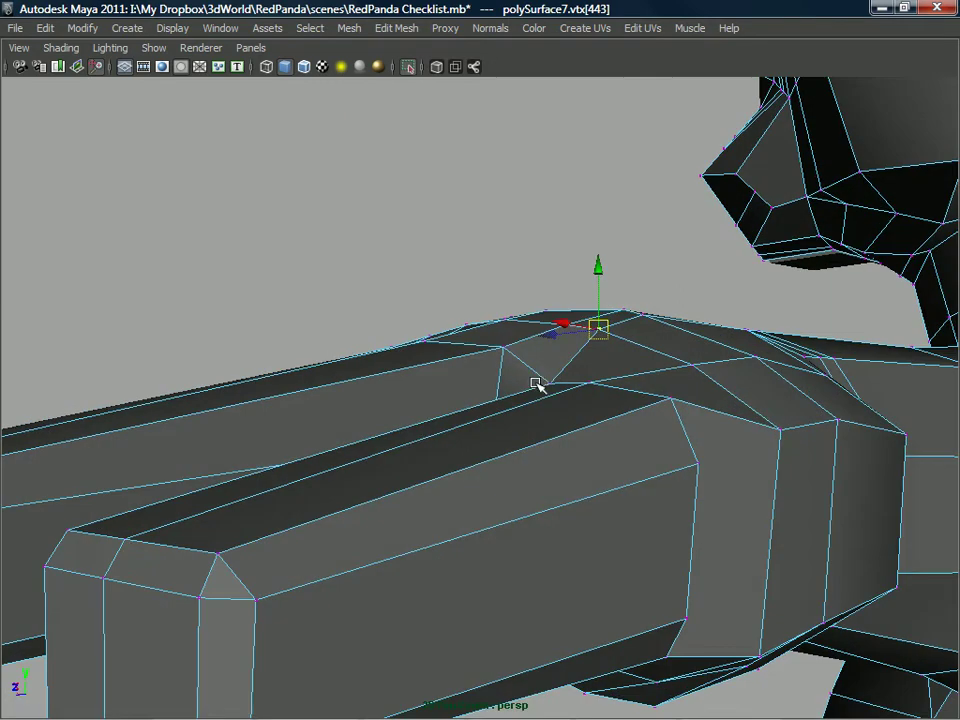
pyautogui.hotkey('ctrl', 'z')
pyautogui.hotkey('ctrl', 'z')
# - Split the outer side of the hand with two lengthwise edge rows starting at the outer finger's base
pyautogui.keyDown('alt'); pyautogui.moveTo(499, 402); pyautogui.dragTo(540, 403); pyautogui.keyUp('alt')
pyautogui.moveTo(540, 360); pyautogui.dragTo(596, 371, button='right')
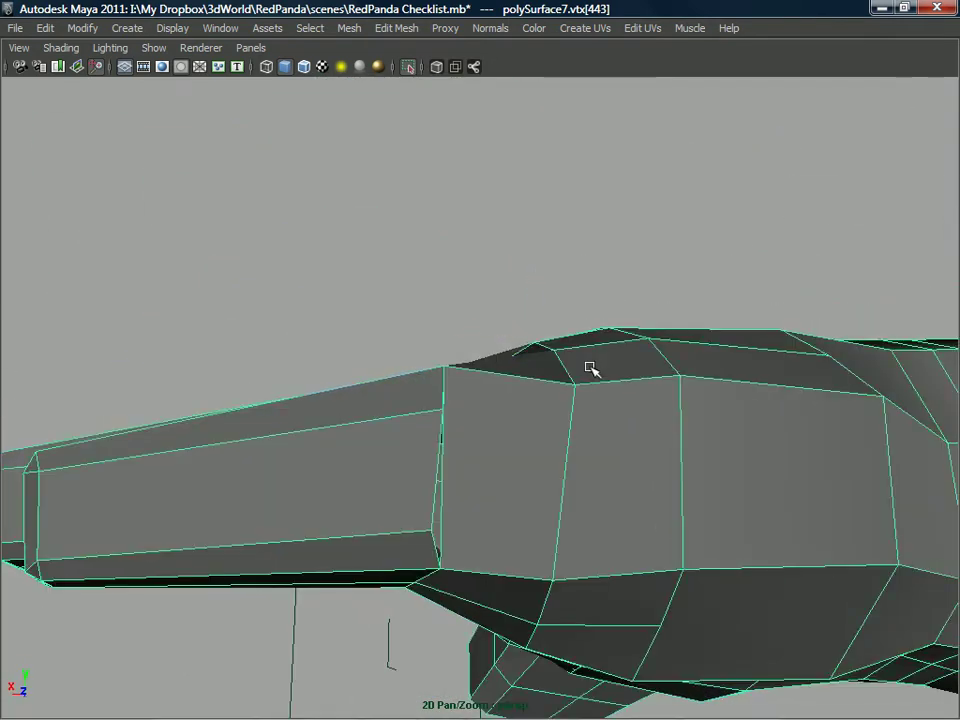
pyautogui.keyDown('shift'); pyautogui.rightClick(583, 367); pyautogui.keyUp('shift')
pyautogui.click(503, 370)
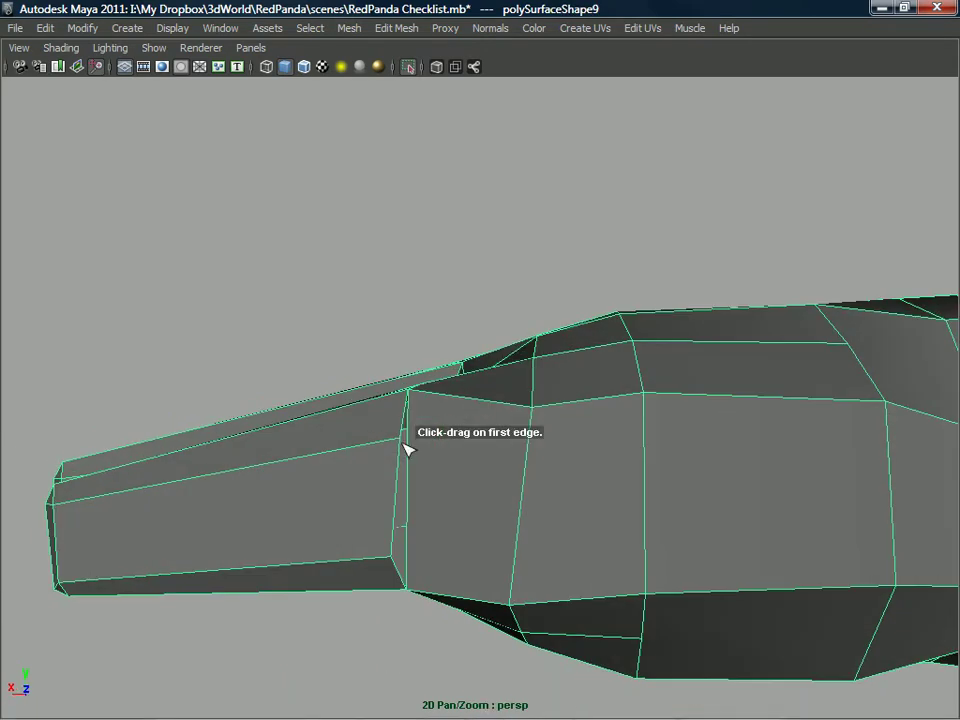
pyautogui.click(407, 443)
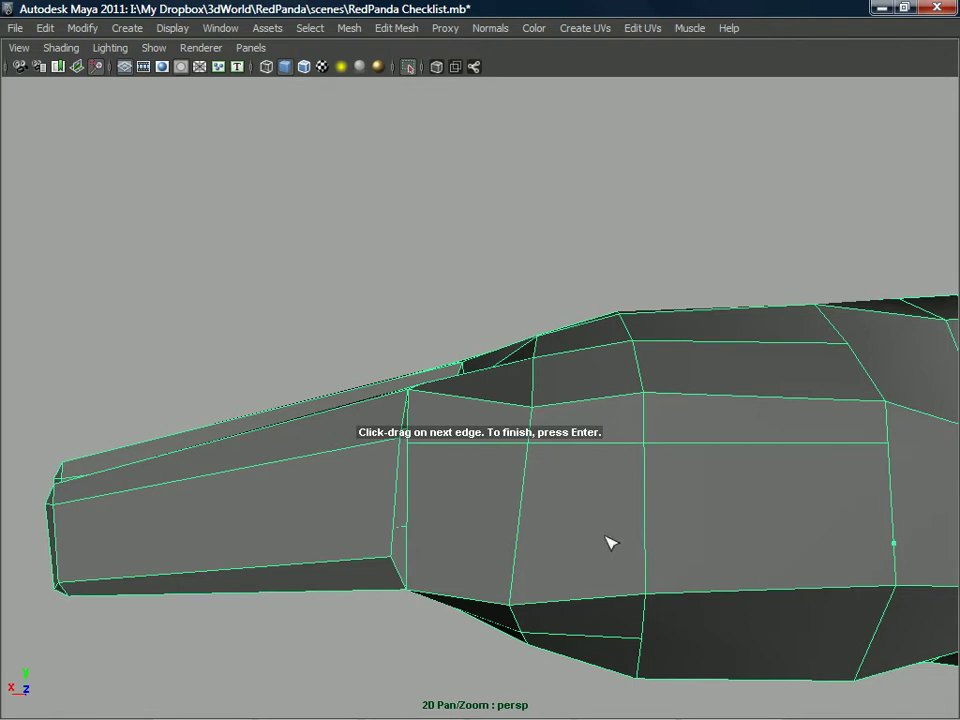
pyautogui.keyDown('alt'); pyautogui.moveTo(852, 546); pyautogui.dragTo(822, 556); pyautogui.keyUp('alt')
# - Snap the finger-side ends of the new edge rows onto the matching vertices of the outer finger's base
pyautogui.moveTo(411, 360); pyautogui.dragTo(368, 393, button='right')
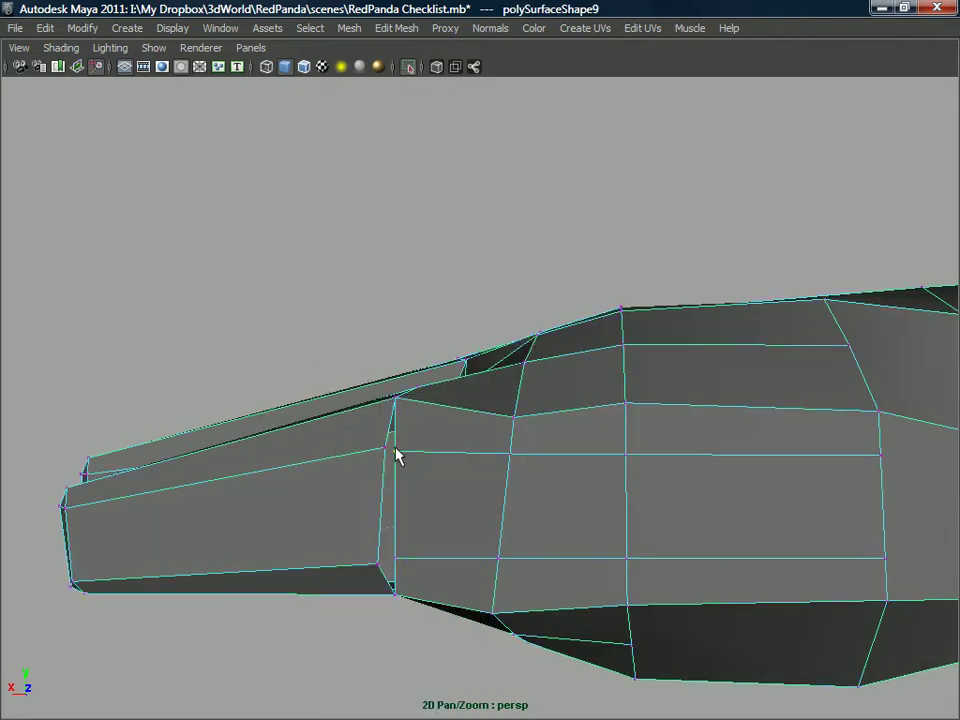
pyautogui.press('w')
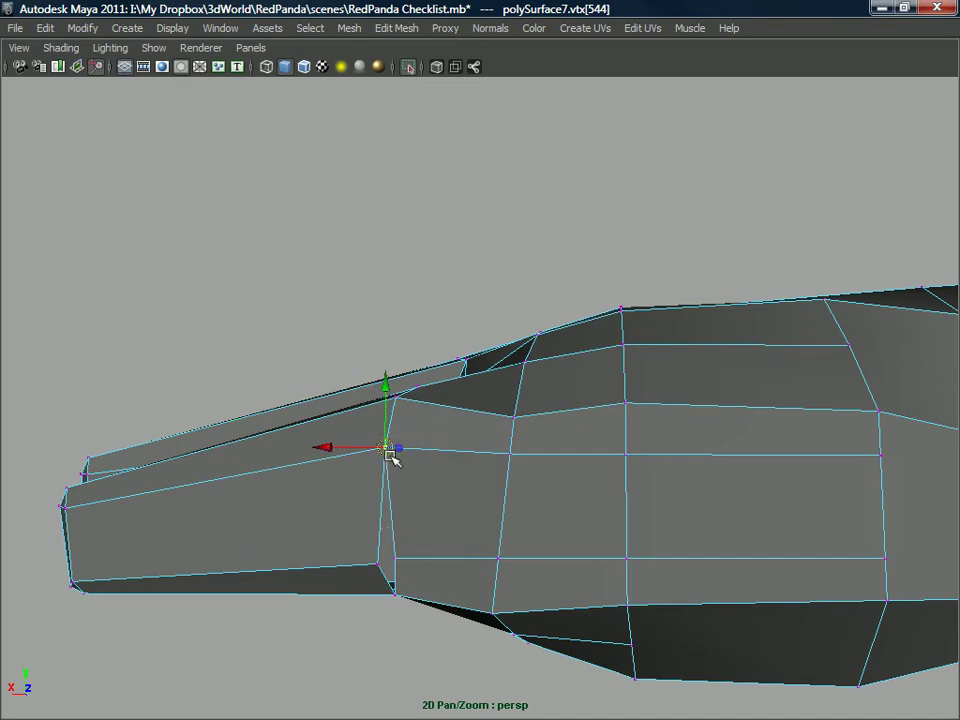
pyautogui.keyDown('alt'); pyautogui.moveTo(380, 541); pyautogui.dragTo(383, 481); pyautogui.keyUp('alt')
# - Reposition the vertices along the hand's outer edge behind the outer finger to smooth the outline
pyautogui.click(406, 445)
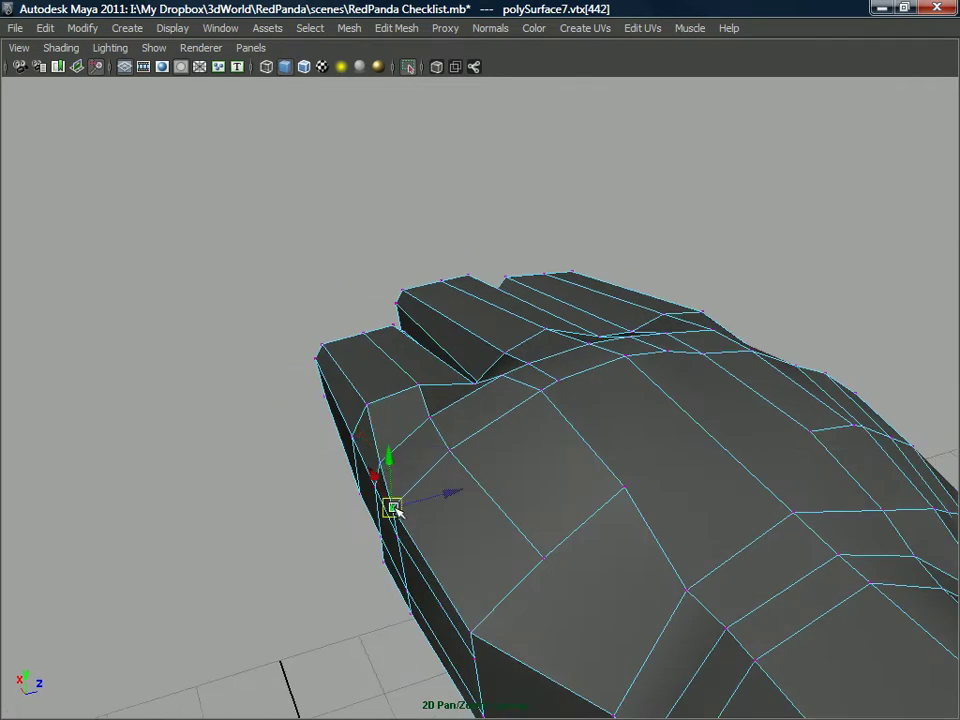
pyautogui.moveTo(372, 470)
pyautogui.keyDown('alt'); pyautogui.mouseDown()
pyautogui.moveTo(369, 454)
pyautogui.moveTo(378, 461)
pyautogui.mouseUp(); pyautogui.keyUp('alt')
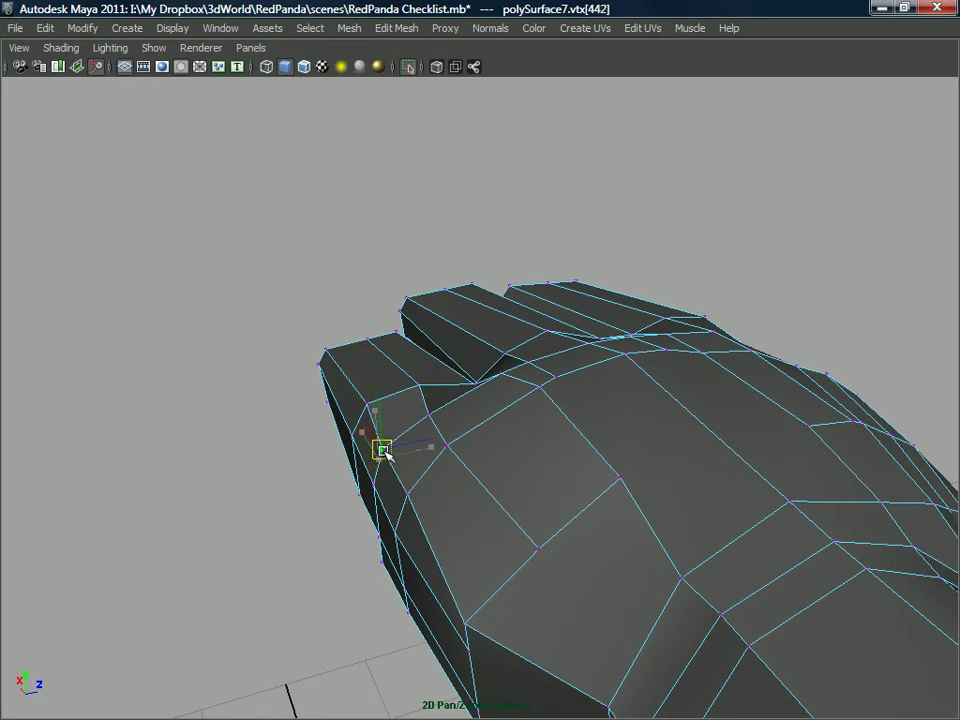
pyautogui.keyDown('alt'); pyautogui.moveTo(393, 484); pyautogui.dragTo(629, 458); pyautogui.keyUp('alt')
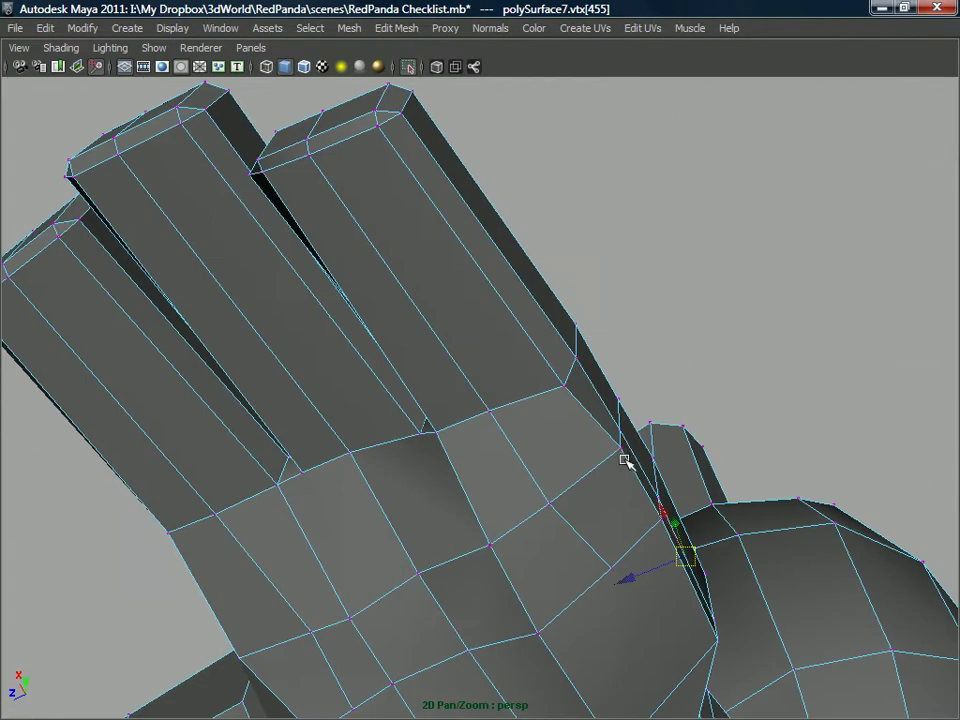
# - Adjust individual edges and vertices on the palm side of the hand to round out its contour
pyautogui.moveTo(628, 460); pyautogui.dragTo(636, 405, button='right')
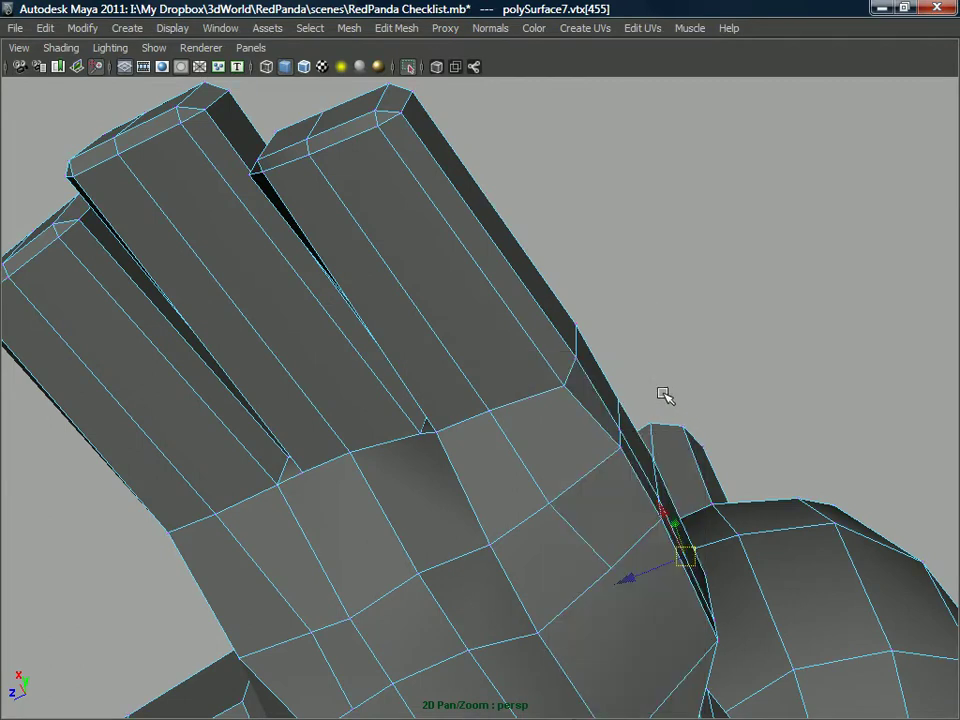
pyautogui.click(633, 489)
pyautogui.moveTo(629, 509)
pyautogui.keyDown('alt'); pyautogui.mouseDown()
pyautogui.moveTo(508, 390)
pyautogui.moveTo(484, 334)
pyautogui.moveTo(531, 347)
pyautogui.moveTo(536, 330)
pyautogui.moveTo(545, 340)
pyautogui.moveTo(574, 435)
pyautogui.moveTo(634, 360)
pyautogui.moveTo(621, 398)
pyautogui.moveTo(602, 369)
pyautogui.moveTo(671, 317)
pyautogui.moveTo(671, 332)
pyautogui.mouseUp(); pyautogui.keyUp('alt')
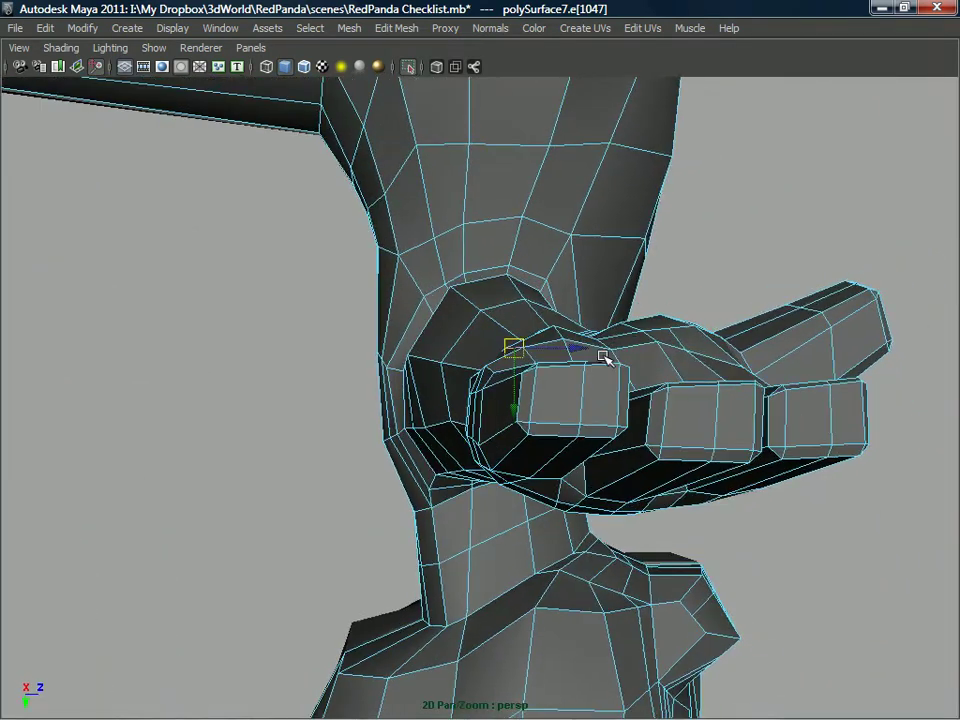
pyautogui.keyDown('alt'); pyautogui.moveTo(614, 390); pyautogui.dragTo(489, 437); pyautogui.keyUp('alt')
pyautogui.moveTo(589, 361)
pyautogui.mouseDown(button='right')
pyautogui.moveTo(623, 368)
pyautogui.moveTo(593, 380)
pyautogui.mouseUp(button='right')
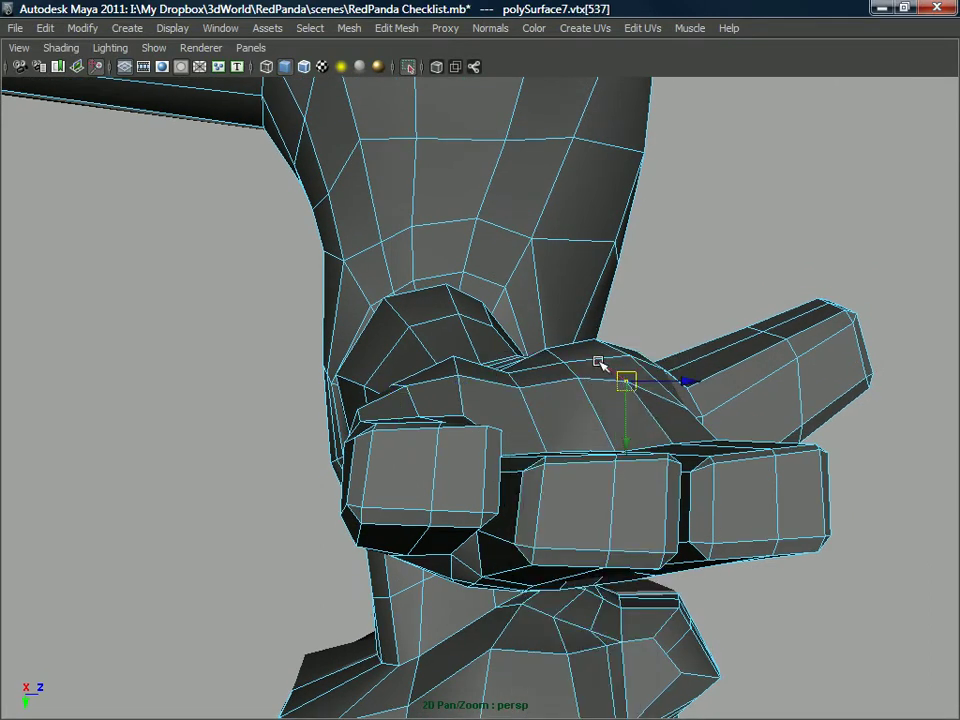
pyautogui.moveTo(604, 364)
pyautogui.keyDown('alt'); pyautogui.mouseDown()
pyautogui.moveTo(514, 465)
pyautogui.moveTo(510, 579)
pyautogui.moveTo(570, 371)
pyautogui.moveTo(594, 344)
pyautogui.mouseUp(); pyautogui.keyUp('alt')
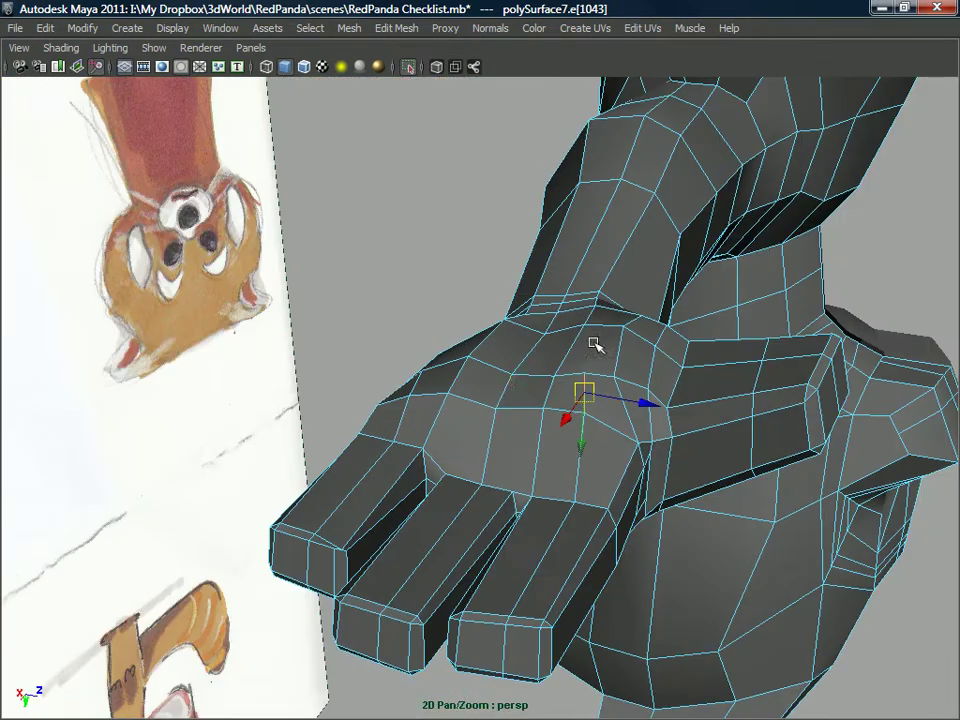
# - Split the broad faces on the back of the hand with a crosswise edge that continues the existing partial row
pyautogui.moveTo(505, 396)
pyautogui.keyDown('alt'); pyautogui.mouseDown()
pyautogui.moveTo(516, 386)
pyautogui.moveTo(510, 426)
pyautogui.moveTo(467, 386)
pyautogui.moveTo(466, 400)
pyautogui.moveTo(437, 291)
pyautogui.moveTo(439, 174)
pyautogui.moveTo(469, 346)
pyautogui.mouseUp(); pyautogui.keyUp('alt')
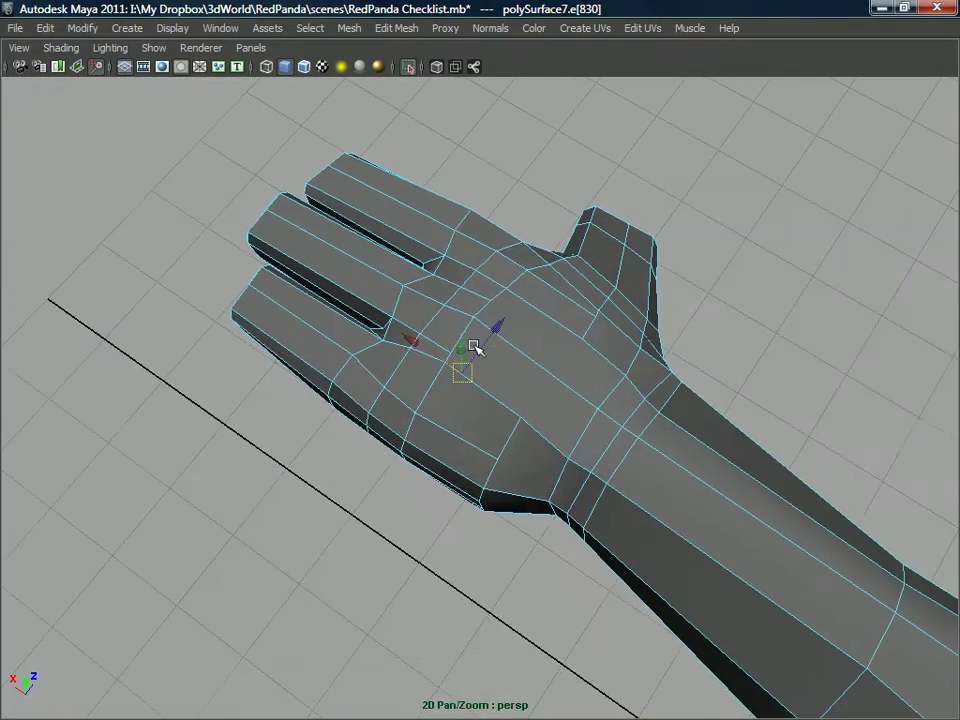
pyautogui.moveTo(540, 349); pyautogui.dragTo(490, 337, button='right')
pyautogui.click(517, 437)
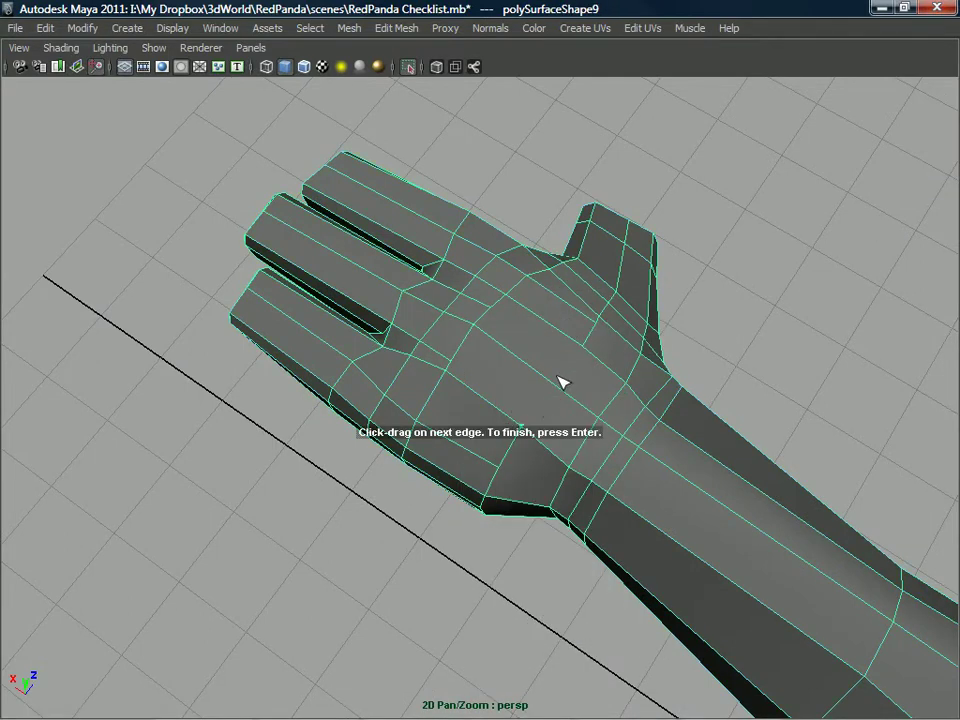
pyautogui.keyDown('alt'); pyautogui.moveTo(574, 354); pyautogui.dragTo(489, 369); pyautogui.keyUp('alt')
# - Inspect the hand in smooth mesh preview and return to the unsmoothed polygon display
pyautogui.moveTo(491, 347); pyautogui.dragTo(544, 321, button='right')
pyautogui.click(544, 322)
pyautogui.click(494, 373)
pyautogui.press('3')
pyautogui.scroll(-3, 489, 433)
pyautogui.keyDown('alt'); pyautogui.moveTo(489, 440); pyautogui.dragTo(443, 362); pyautogui.keyUp('alt')
pyautogui.click(475, 342)
pyautogui.press('1')
pyautogui.moveTo(443, 362); pyautogui.dragTo(380, 358, button='right')
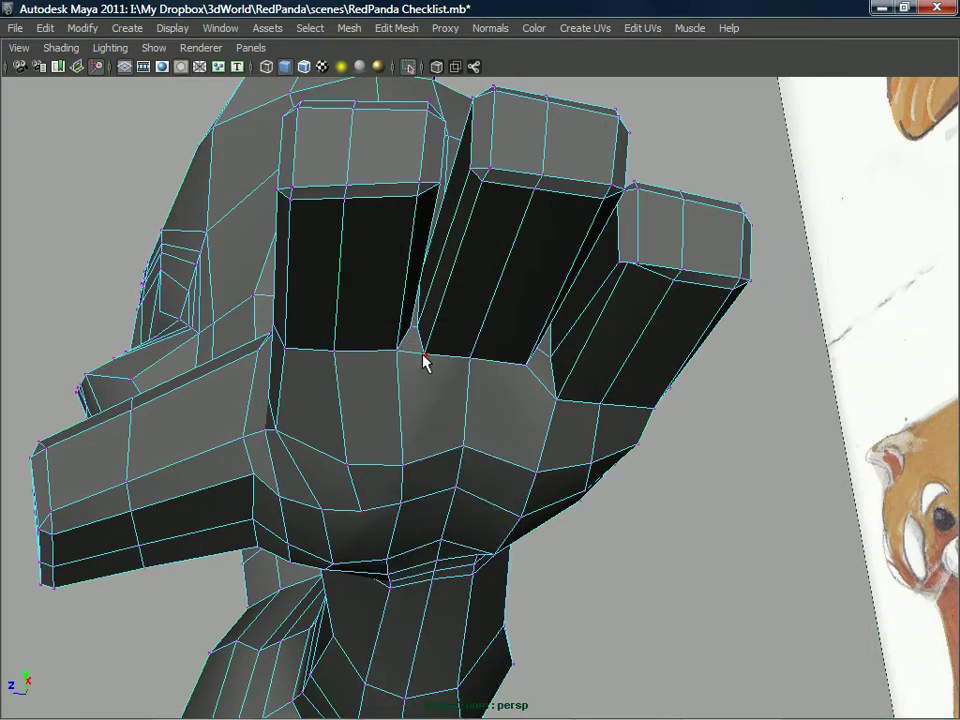
pyautogui.moveTo(425, 359); pyautogui.dragTo(450, 343)
pyautogui.hotkey('ctrl', 'z')
# - Split a lengthwise edge from the inner base corner of the middle finger to the first crosswise row behind it
pyautogui.moveTo(454, 306); pyautogui.dragTo(398, 318, button='right')
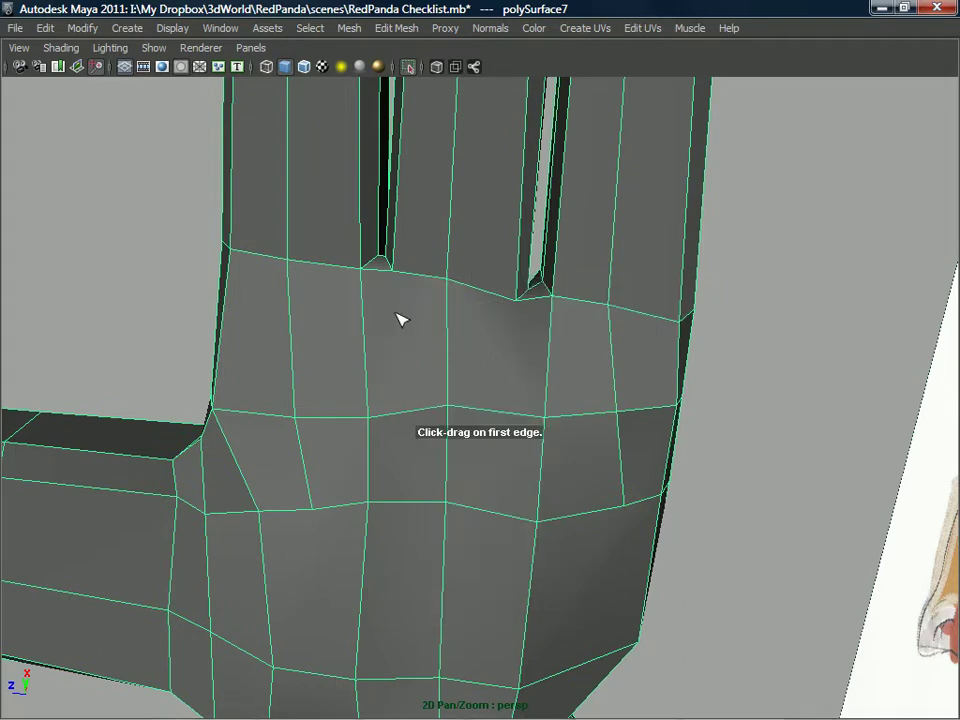
pyautogui.click(389, 275)
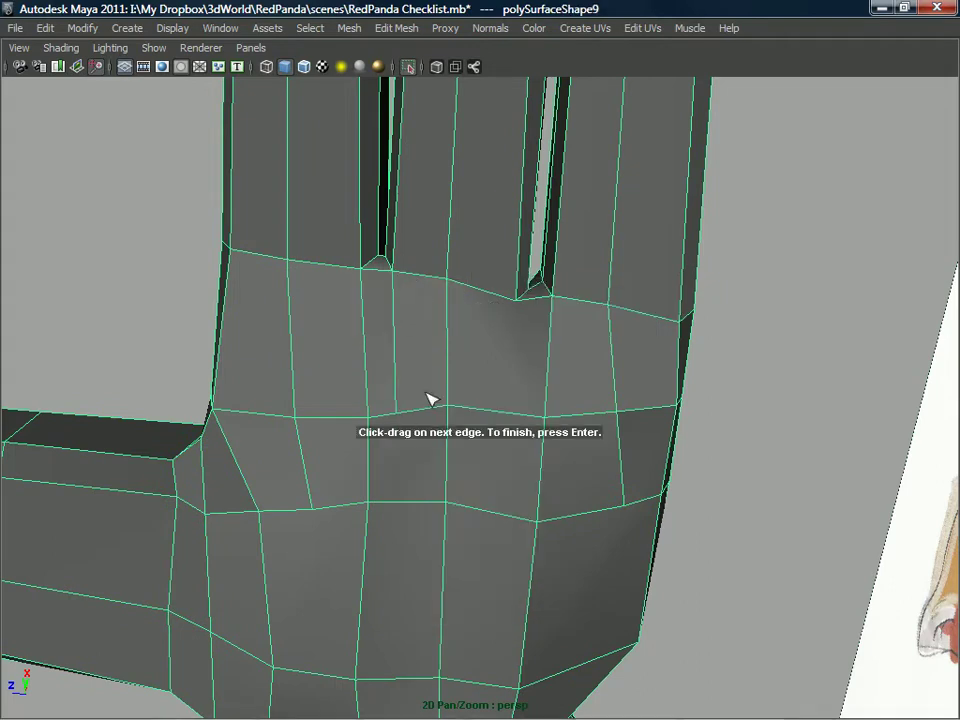
pyautogui.keyDown('alt'); pyautogui.moveTo(398, 418); pyautogui.dragTo(508, 324); pyautogui.keyUp('alt')
# - Reposition the vertex just behind the base of the finger nearest the thumb to even out the surrounding faces
pyautogui.keyDown('alt'); pyautogui.moveTo(500, 425); pyautogui.dragTo(394, 347); pyautogui.keyUp('alt')
pyautogui.moveTo(389, 342); pyautogui.dragTo(411, 344, button='right')
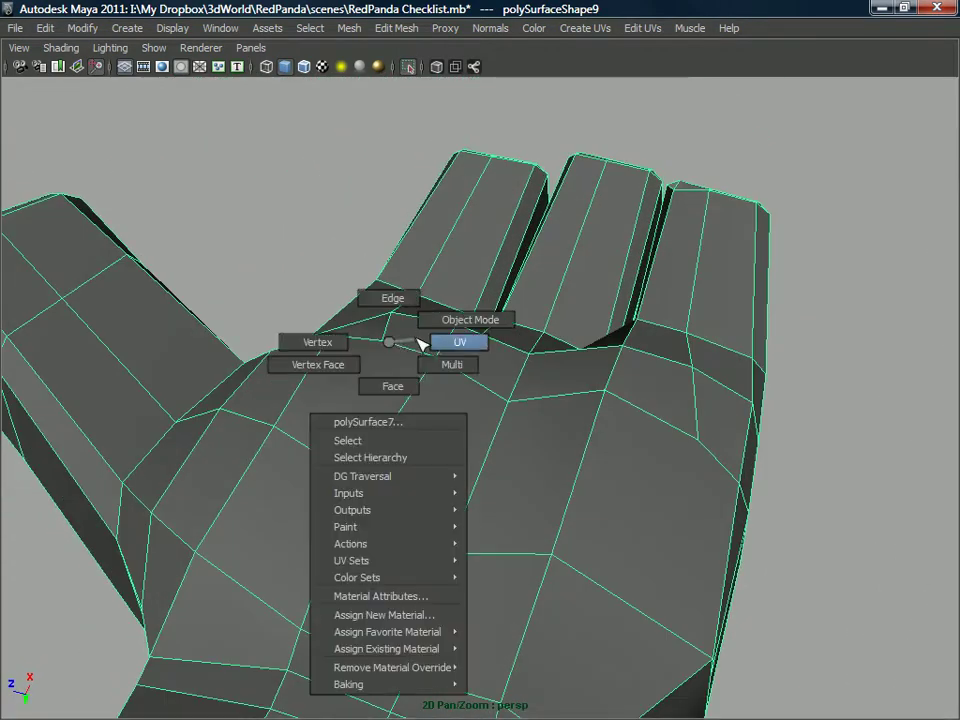
pyautogui.moveTo(343, 346); pyautogui.dragTo(343, 346, button='right')
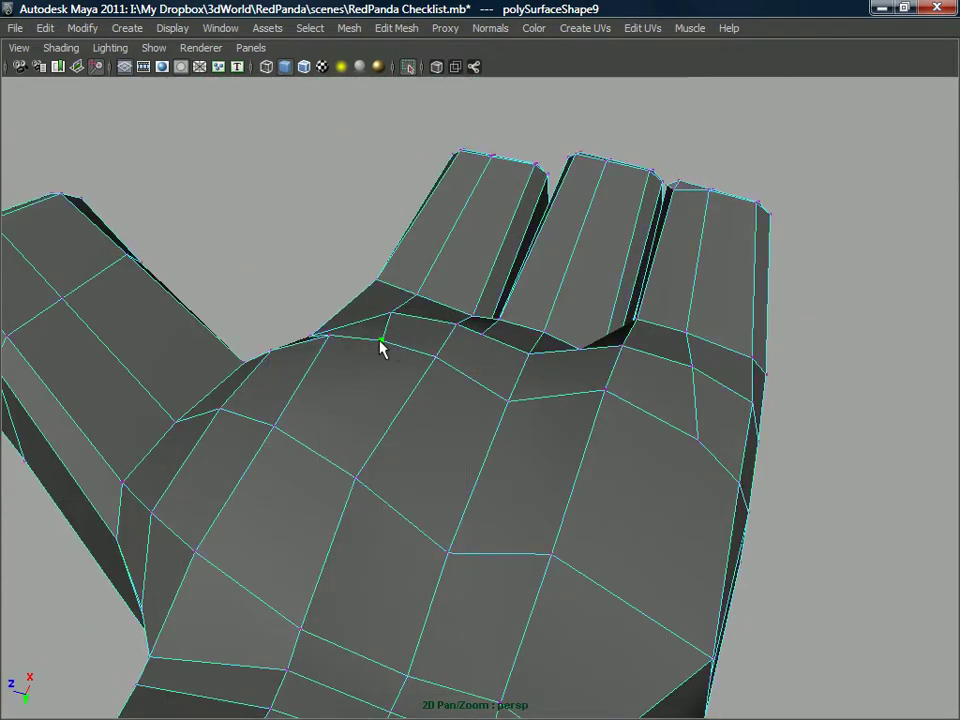
pyautogui.keyDown('alt'); pyautogui.moveTo(381, 335); pyautogui.dragTo(404, 386); pyautogui.keyUp('alt')
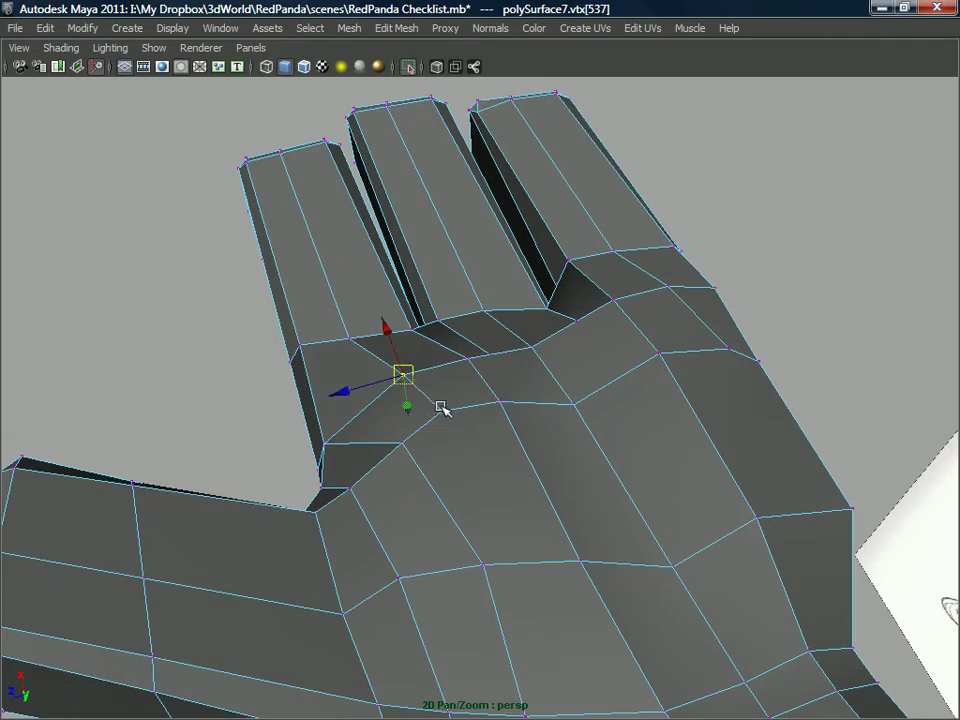
pyautogui.keyDown('alt'); pyautogui.moveTo(455, 408); pyautogui.dragTo(429, 386); pyautogui.keyUp('alt')
# - Split a lengthwise edge row from the dead-end vertex behind the finger nearest the thumb down across the hand to the wrist
pyautogui.moveTo(458, 358); pyautogui.dragTo(398, 360, button='right')
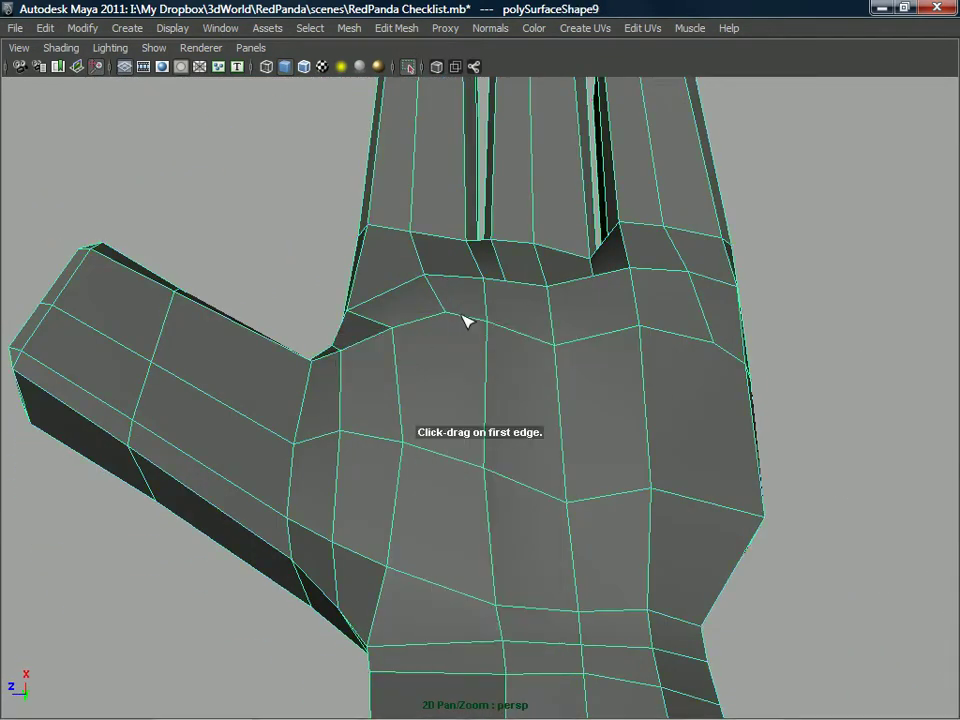
pyautogui.keyDown('alt'); pyautogui.moveTo(426, 373); pyautogui.dragTo(430, 412); pyautogui.keyUp('alt')
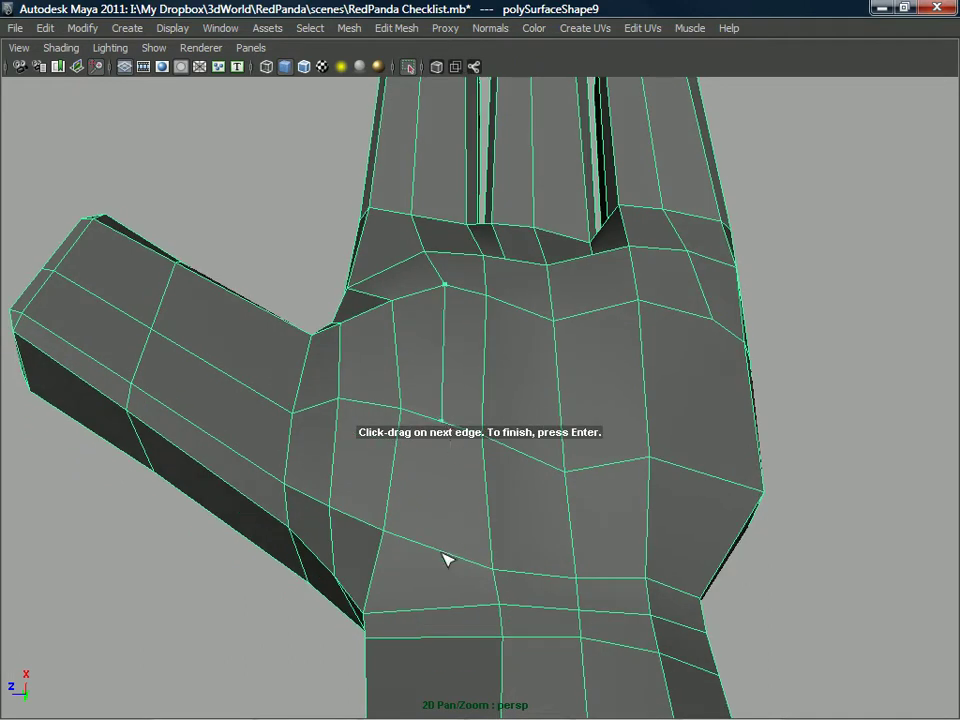
pyautogui.keyDown('alt'); pyautogui.moveTo(440, 572); pyautogui.dragTo(416, 379); pyautogui.keyUp('alt')
pyautogui.click(583, 558)
# - Reposition the vertices along and beside the new lengthwise row to round out the hand's surface
pyautogui.rightClick(402, 321)
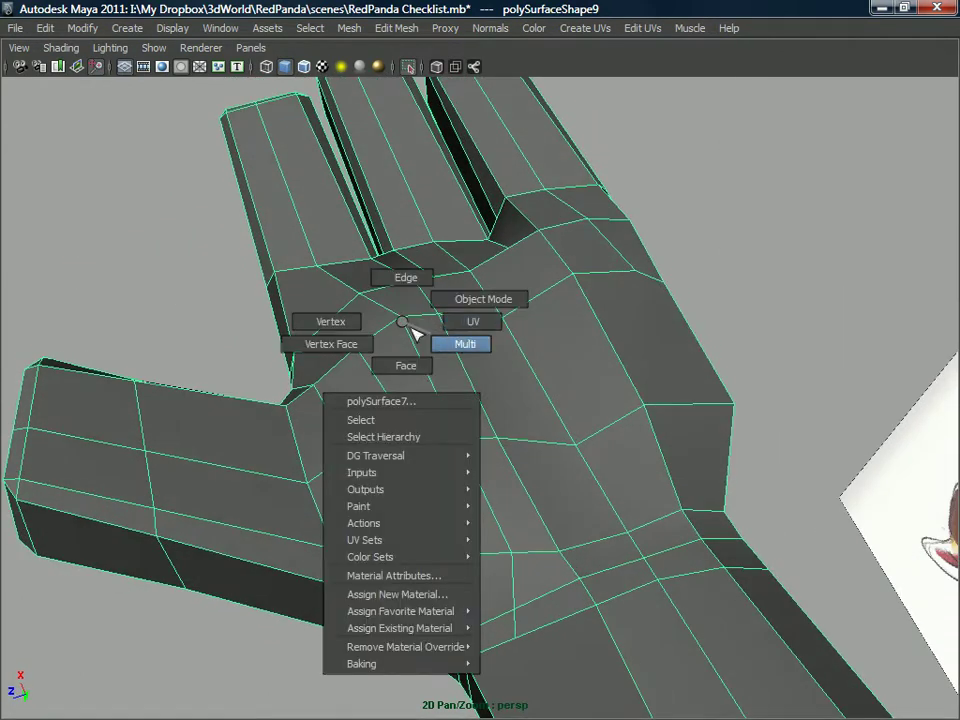
pyautogui.moveTo(444, 338); pyautogui.dragTo(350, 321, button='right')
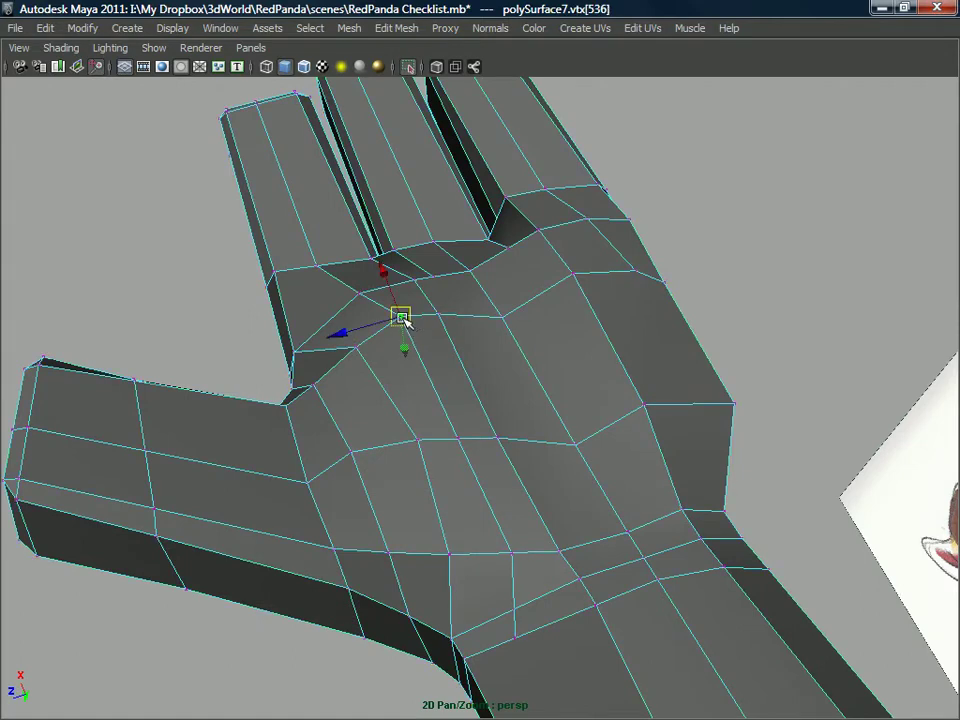
pyautogui.keyDown('alt'); pyautogui.moveTo(450, 401); pyautogui.dragTo(453, 384); pyautogui.keyUp('alt')
pyautogui.click(450, 402)
pyautogui.moveTo(453, 384); pyautogui.dragTo(495, 385)
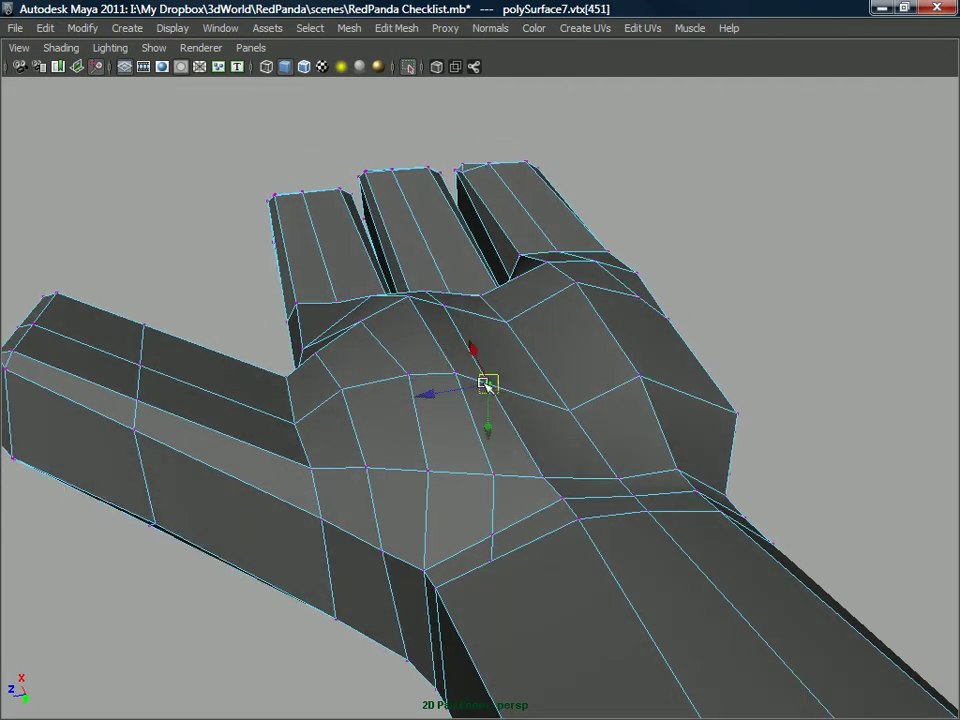
pyautogui.keyDown('alt'); pyautogui.moveTo(432, 321); pyautogui.dragTo(441, 318); pyautogui.keyUp('alt')
pyautogui.click(441, 313)
pyautogui.keyDown('alt'); pyautogui.moveTo(386, 421); pyautogui.dragTo(410, 366); pyautogui.keyUp('alt')
pyautogui.moveTo(422, 290)
pyautogui.keyDown('alt'); pyautogui.mouseDown()
pyautogui.moveTo(474, 386)
pyautogui.moveTo(433, 290)
pyautogui.mouseUp(); pyautogui.keyUp('alt')
# - Extend the unfinished lengthwise edge beside the thumb's base across the hand to the wrist rows
pyautogui.keyDown('alt'); pyautogui.moveTo(455, 527); pyautogui.dragTo(555, 365); pyautogui.keyUp('alt')
pyautogui.moveTo(556, 366); pyautogui.dragTo(530, 348, button='right')
pyautogui.click(590, 344)
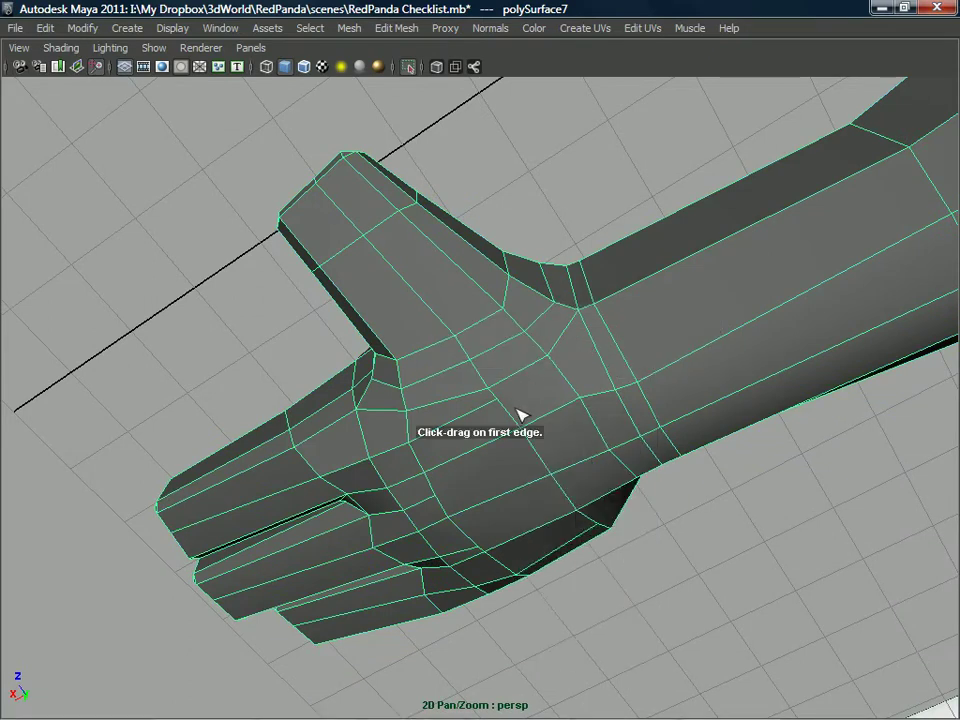
pyautogui.click(499, 400)
pyautogui.keyDown('alt'); pyautogui.moveTo(592, 338); pyautogui.dragTo(612, 350); pyautogui.keyUp('alt')
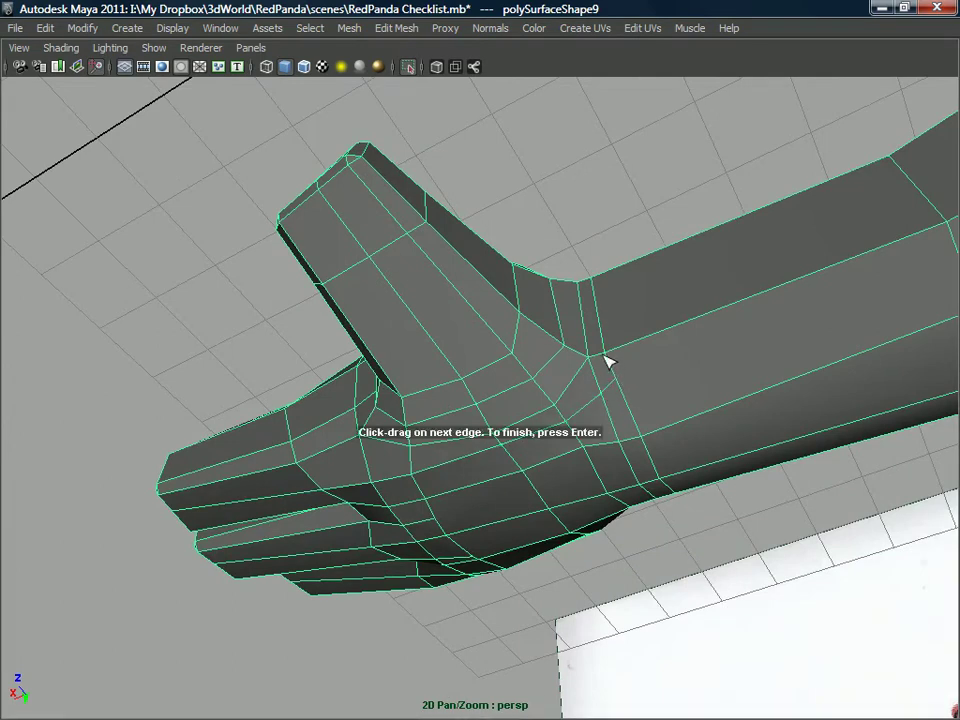
# - Collapse the short edges on the wrist row below the thumb so the new rows end on its corner vertices
pyautogui.moveTo(605, 290); pyautogui.dragTo(613, 381, button='right')
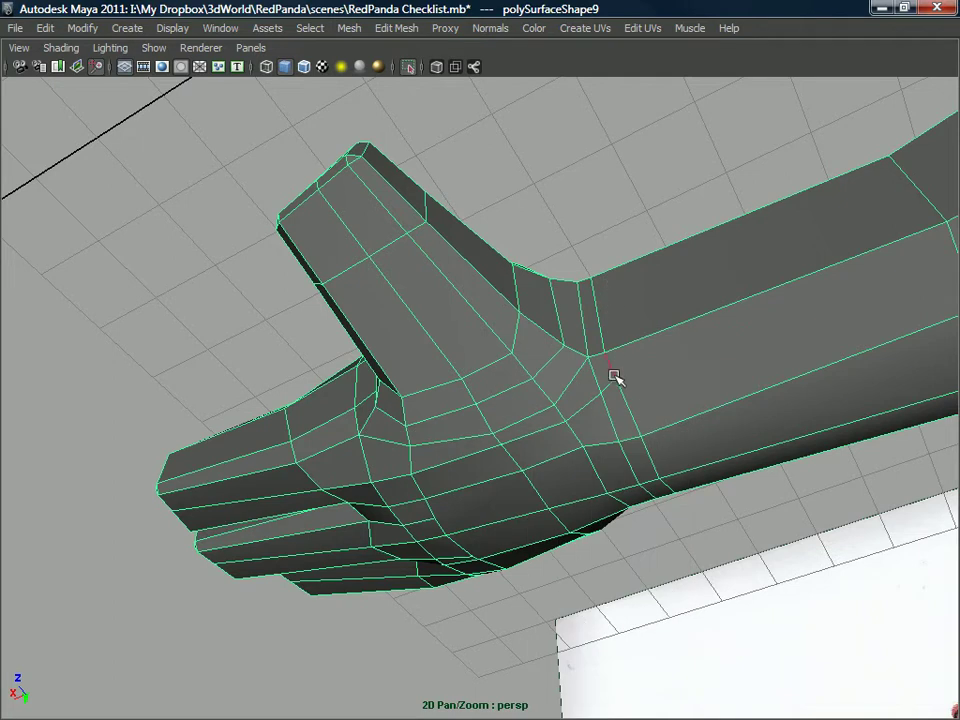
pyautogui.click(612, 368)
pyautogui.keyDown('alt'); pyautogui.moveTo(612, 368); pyautogui.dragTo(581, 424); pyautogui.keyUp('alt')
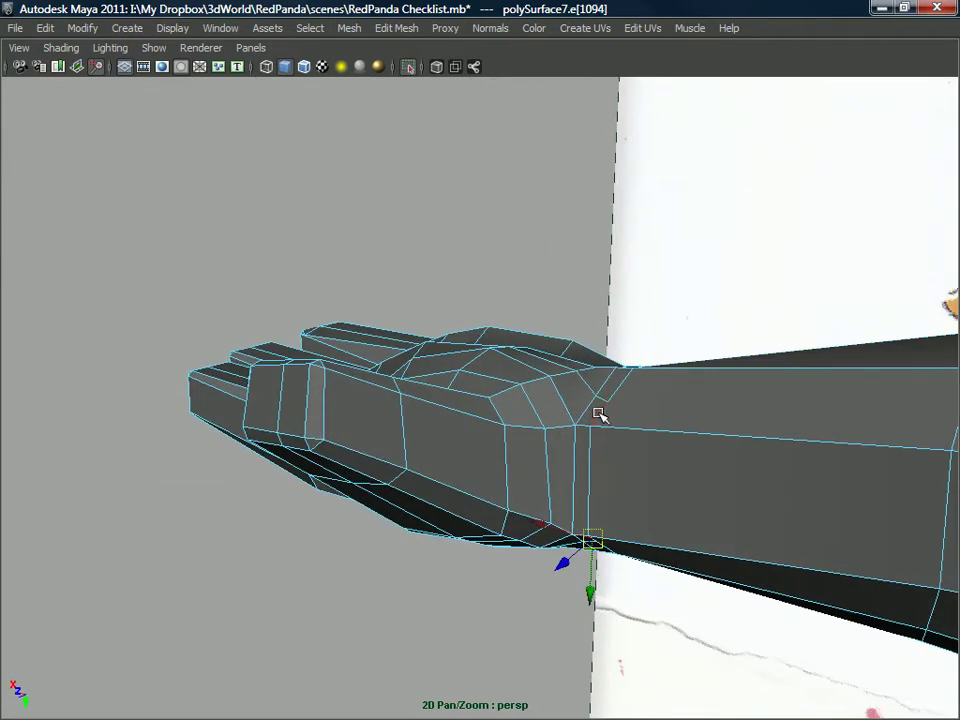
pyautogui.keyDown('shift'); pyautogui.click(598, 413); pyautogui.keyUp('shift')
pyautogui.keyDown('shift'); pyautogui.rightClick(598, 413); pyautogui.keyUp('shift')
pyautogui.keyDown('shift'); pyautogui.moveTo(603, 371); pyautogui.dragTo(640, 371, button='right'); pyautogui.keyUp('shift')
# - Cut a lengthwise edge row from the side of the hand through the thumb web and along the thumb's inner face
pyautogui.keyDown('alt'); pyautogui.moveTo(583, 446); pyautogui.dragTo(598, 318); pyautogui.keyUp('alt')
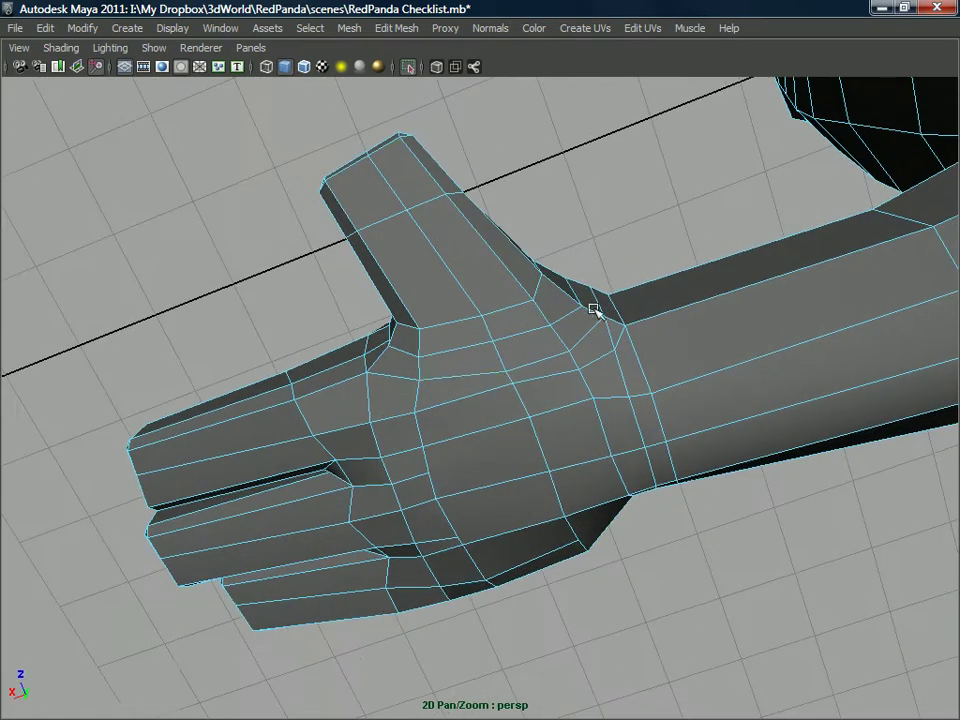
pyautogui.moveTo(395, 399)
pyautogui.keyDown('alt'); pyautogui.mouseDown()
pyautogui.moveTo(613, 360)
pyautogui.moveTo(594, 399)
pyautogui.moveTo(600, 279)
pyautogui.moveTo(588, 457)
pyautogui.moveTo(716, 414)
pyautogui.moveTo(665, 423)
pyautogui.moveTo(656, 437)
pyautogui.moveTo(587, 405)
pyautogui.mouseUp(); pyautogui.keyUp('alt')
pyautogui.moveTo(591, 360); pyautogui.dragTo(514, 386, button='right')
pyautogui.click(641, 352)
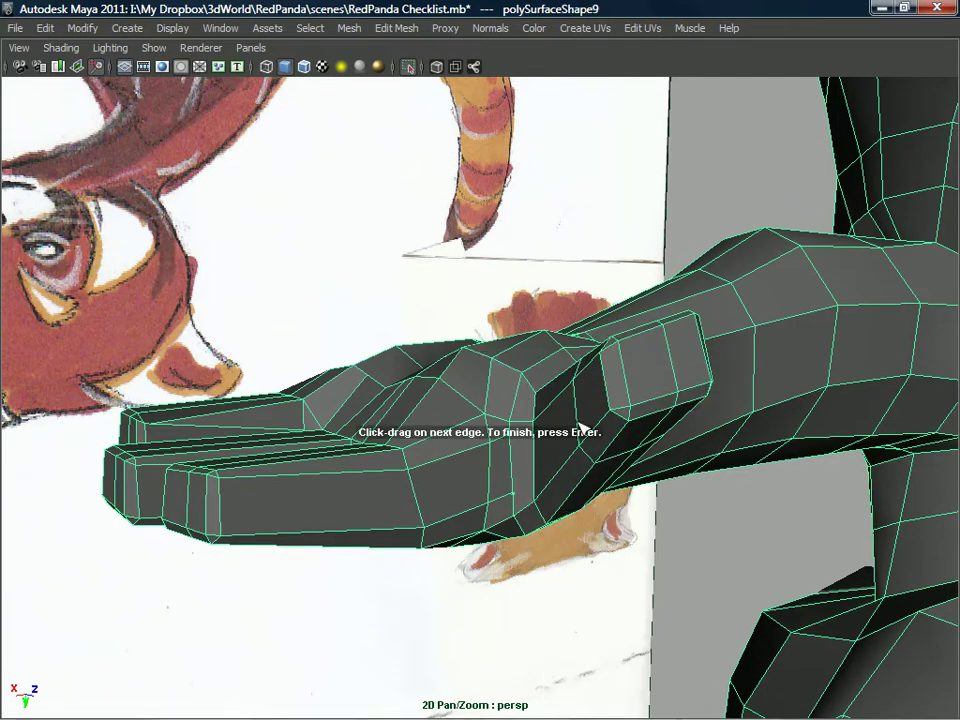
pyautogui.keyDown('alt'); pyautogui.moveTo(601, 400); pyautogui.dragTo(583, 339); pyautogui.keyUp('alt')
pyautogui.keyDown('alt'); pyautogui.moveTo(563, 347); pyautogui.dragTo(590, 400); pyautogui.keyUp('alt')
pyautogui.click(651, 360)
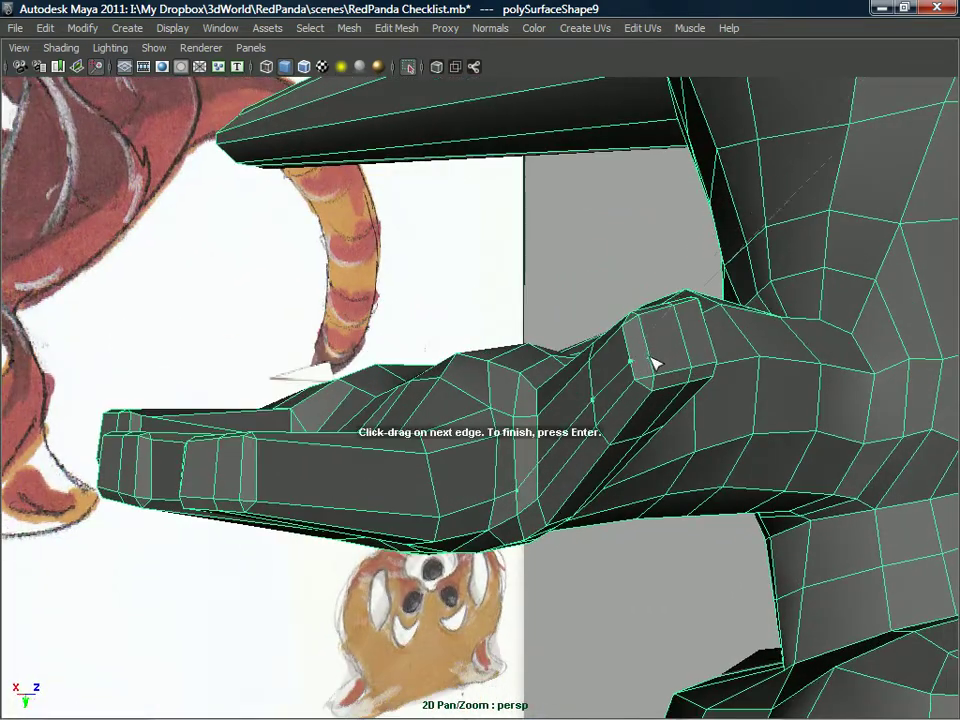
# - Continue the edge cut over the thumb's tip and along its outer side back to the wrist
pyautogui.keyDown('alt'); pyautogui.moveTo(652, 359); pyautogui.dragTo(582, 355); pyautogui.keyUp('alt')
pyautogui.keyDown('alt'); pyautogui.moveTo(456, 366); pyautogui.dragTo(407, 379); pyautogui.keyUp('alt')
pyautogui.keyDown('alt'); pyautogui.moveTo(481, 409); pyautogui.dragTo(470, 430); pyautogui.keyUp('alt')
pyautogui.click(496, 450)
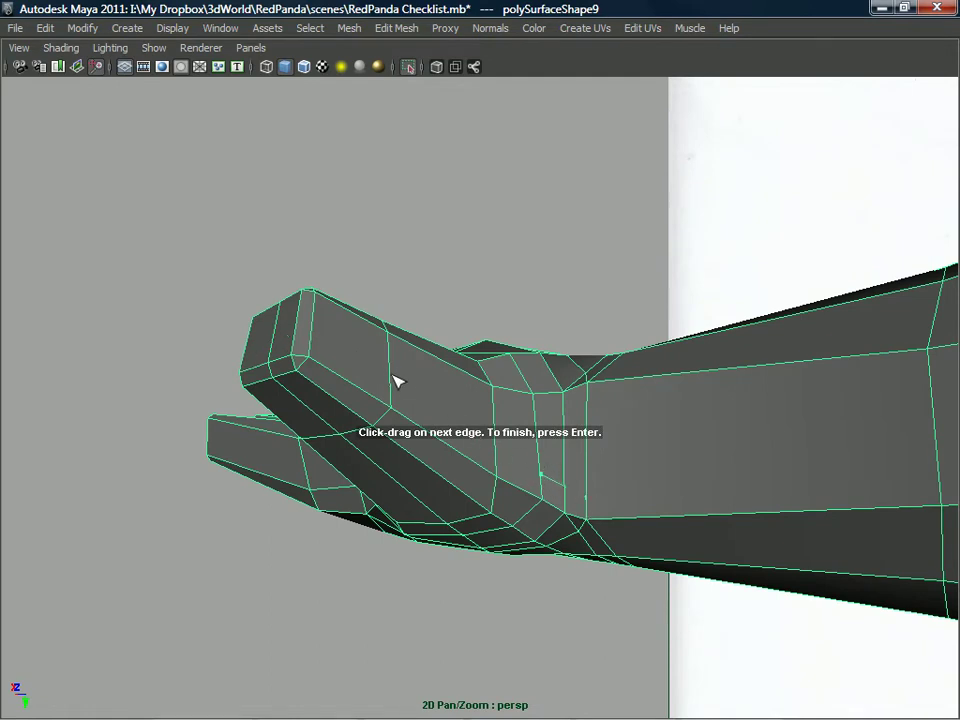
pyautogui.keyDown('alt'); pyautogui.moveTo(391, 387); pyautogui.dragTo(557, 389); pyautogui.keyUp('alt')
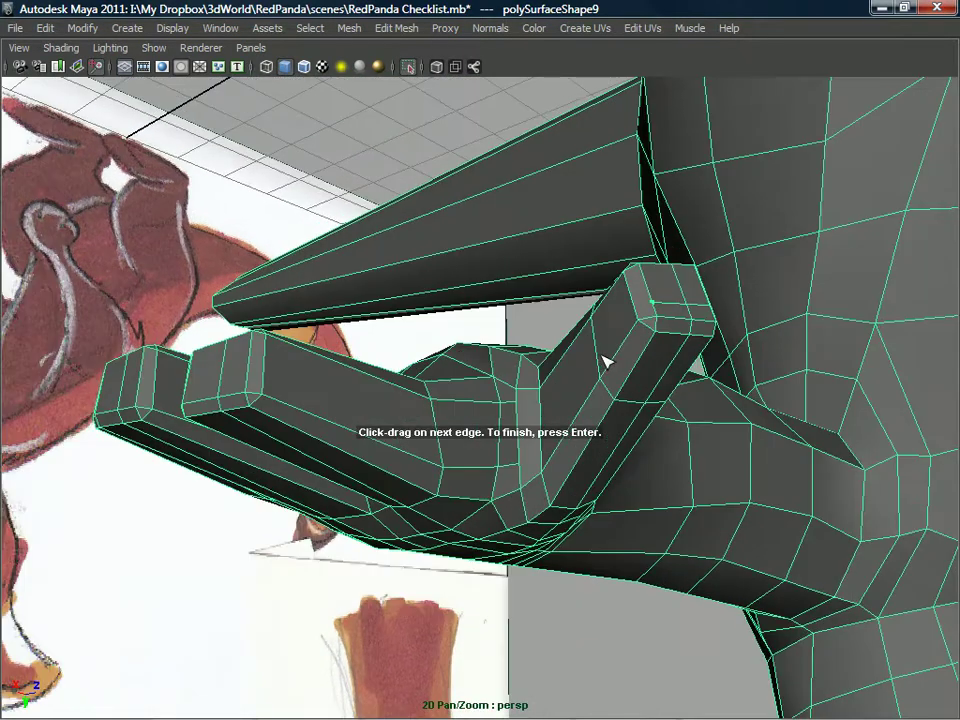
pyautogui.keyDown('alt'); pyautogui.moveTo(525, 484); pyautogui.dragTo(535, 456); pyautogui.keyUp('alt')
# - Adjust the new row's vertex at the corner of the thumb's tip
pyautogui.moveTo(639, 364); pyautogui.dragTo(561, 360, button='right')
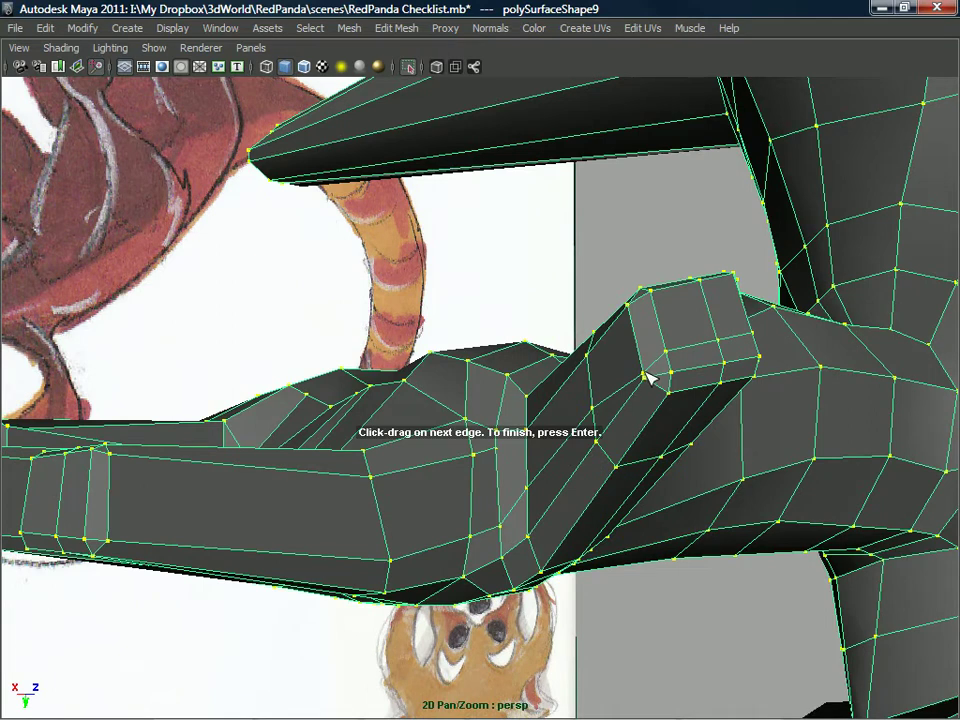
pyautogui.click(642, 374)
pyautogui.click(642, 374)
pyautogui.moveTo(636, 367)
pyautogui.keyDown('alt'); pyautogui.mouseDown()
pyautogui.moveTo(662, 362)
pyautogui.moveTo(627, 370)
pyautogui.mouseUp(); pyautogui.keyUp('alt')
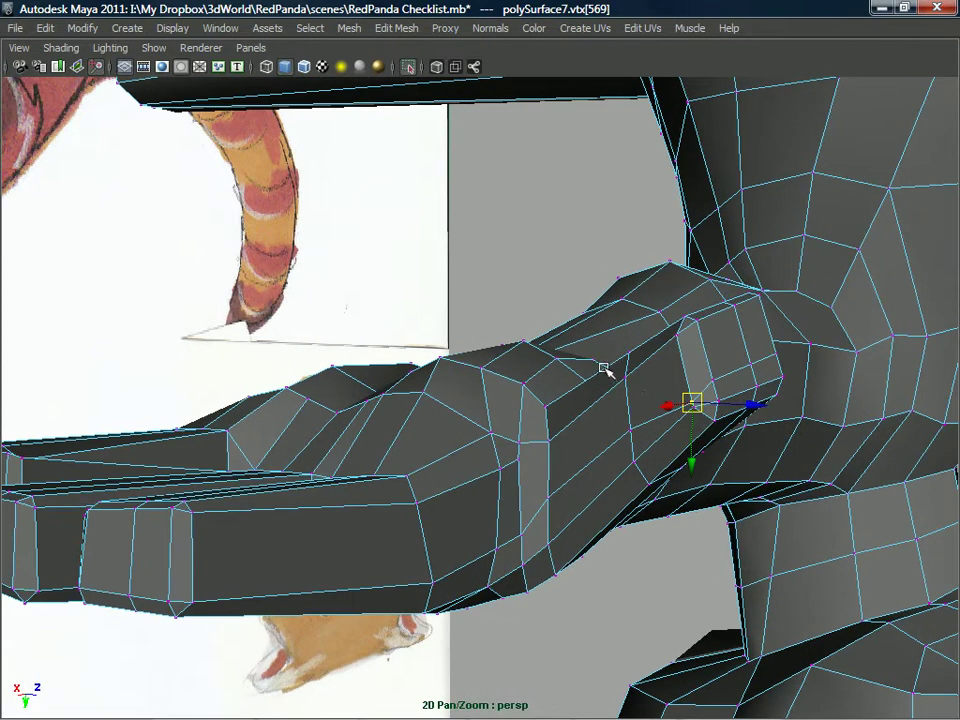
pyautogui.keyDown('shift'); pyautogui.rightClick(693, 401); pyautogui.keyUp('shift')
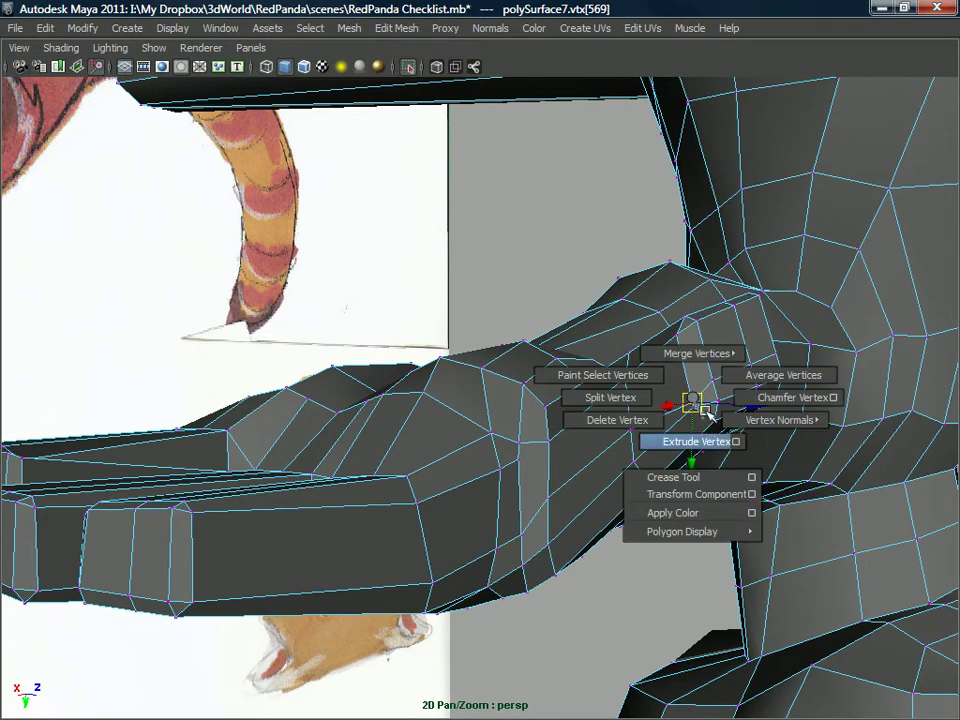
pyautogui.keyDown('alt'); pyautogui.moveTo(697, 400); pyautogui.dragTo(703, 426); pyautogui.keyUp('alt')
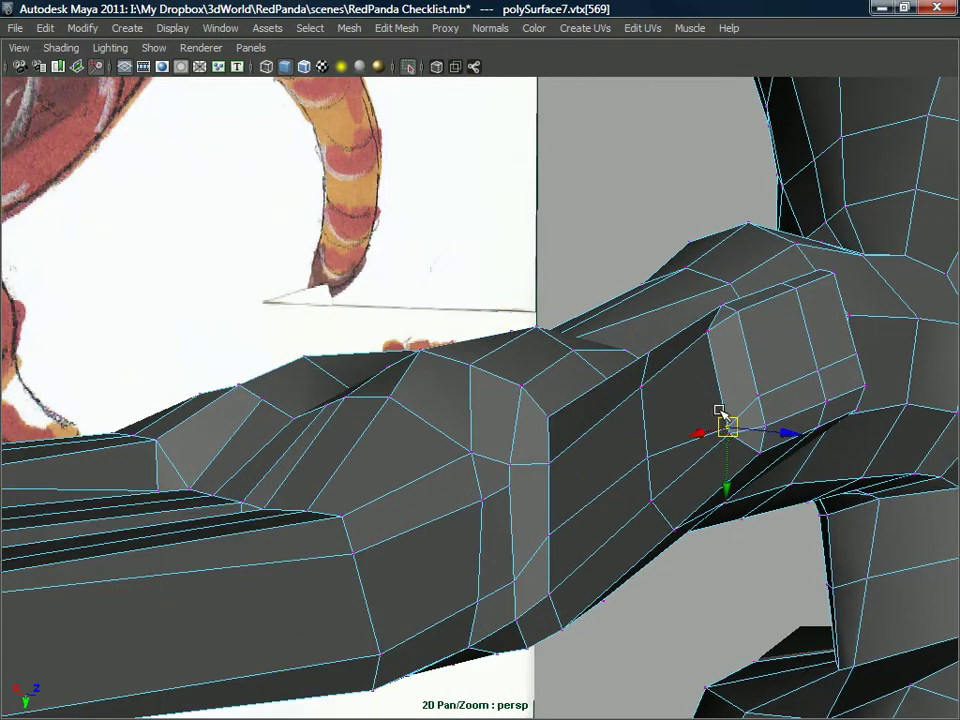
pyautogui.moveTo(727, 430); pyautogui.dragTo(637, 404)
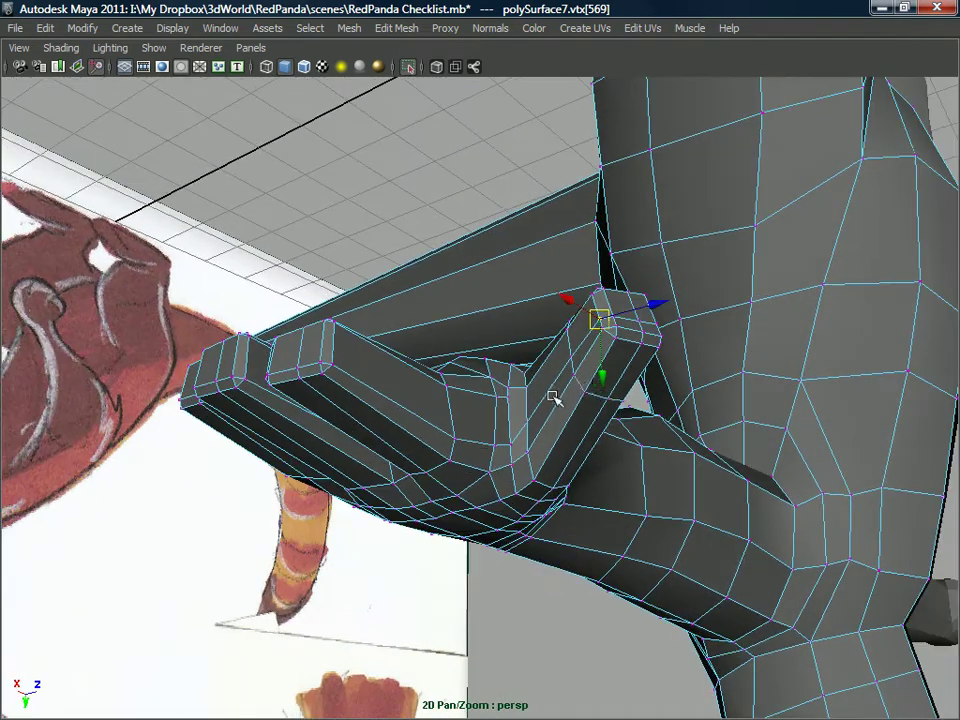
# - Examine the thumb and hand from several sides in smooth mesh preview and restore the polygon display
pyautogui.keyDown('alt'); pyautogui.moveTo(553, 397); pyautogui.dragTo(574, 384); pyautogui.keyUp('alt')
pyautogui.moveTo(579, 360); pyautogui.dragTo(630, 336, button='right')
pyautogui.click(609, 372)
pyautogui.keyDown('alt'); pyautogui.moveTo(609, 372); pyautogui.dragTo(568, 397); pyautogui.keyUp('alt')
pyautogui.press('3')
pyautogui.click(744, 574)
pyautogui.keyDown('alt'); pyautogui.moveTo(744, 574); pyautogui.dragTo(493, 429); pyautogui.keyUp('alt')
pyautogui.click(493, 345)
pyautogui.press('1')
# - Cut a second lengthwise edge row from the thumb web over the thumb's tip and back to the wrist
pyautogui.moveTo(526, 360); pyautogui.dragTo(514, 411, button='right')
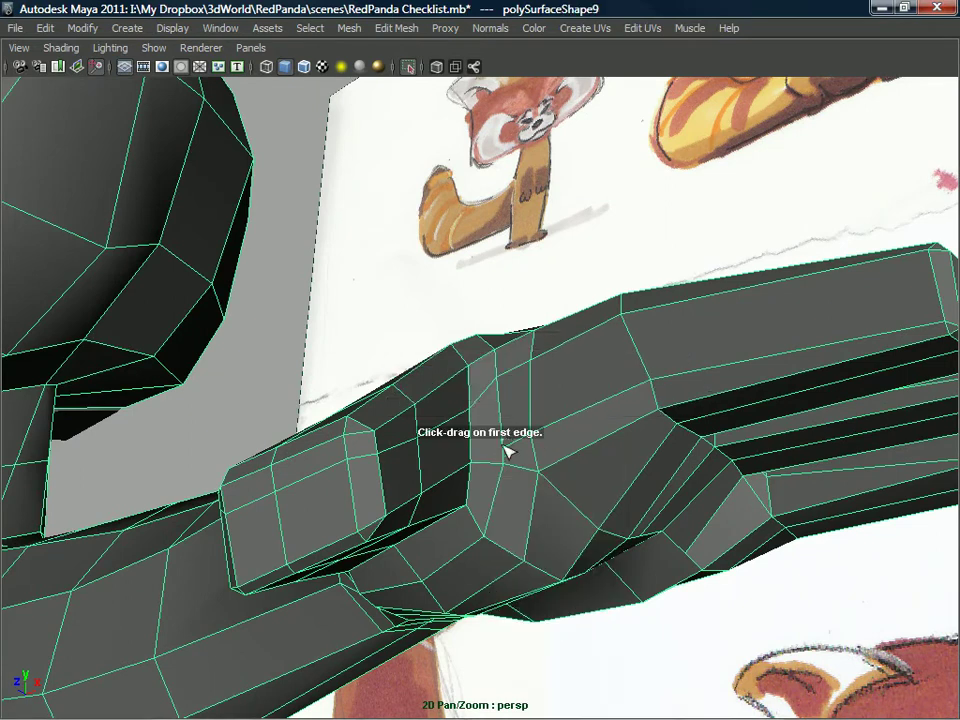
pyautogui.click(496, 455)
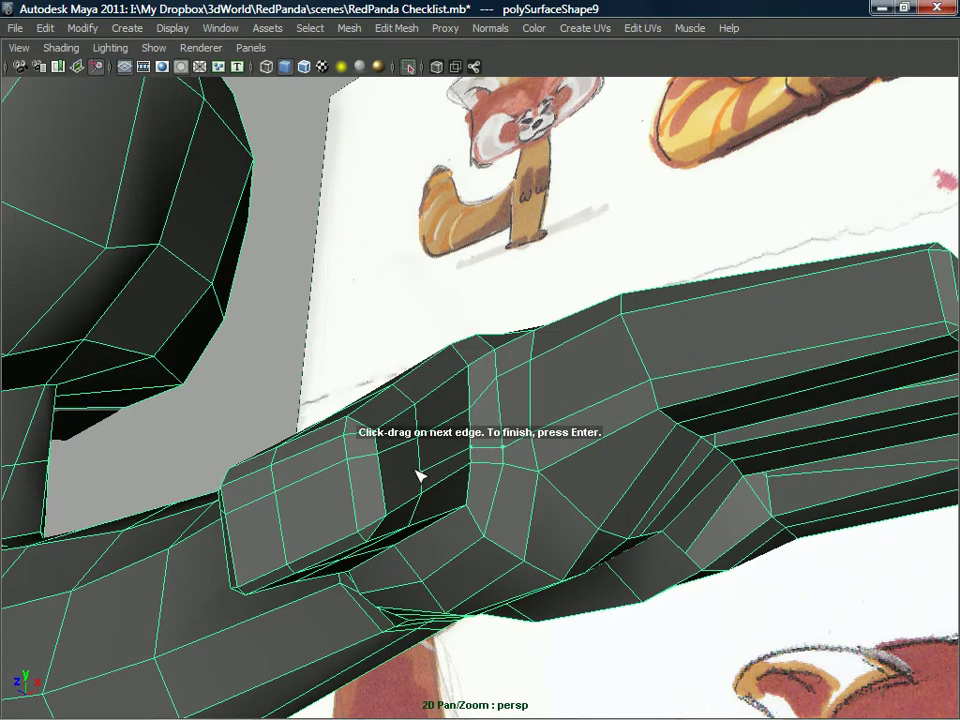
pyautogui.keyDown('alt'); pyautogui.moveTo(305, 516); pyautogui.dragTo(500, 457); pyautogui.keyUp('alt')
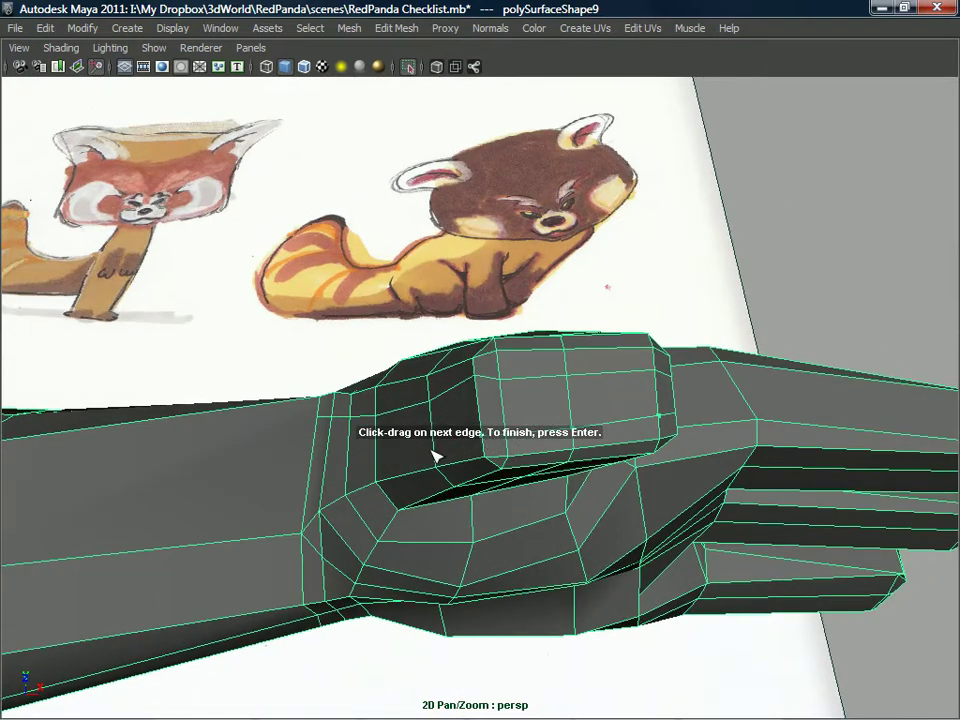
pyautogui.click(309, 496)
pyautogui.press('Return')
# - Collapse the short edge at the wrist corner behind the thumb and delete the leftover edge beside it
pyautogui.keyDown('alt'); pyautogui.moveTo(336, 492); pyautogui.dragTo(372, 472, button='middle'); pyautogui.keyUp('alt')
pyautogui.moveTo(343, 361); pyautogui.dragTo(338, 316, button='right')
pyautogui.keyDown('shift'); pyautogui.moveTo(345, 500); pyautogui.dragTo(392, 446, button='right'); pyautogui.keyUp('shift')
pyautogui.keyDown('alt'); pyautogui.moveTo(388, 463); pyautogui.dragTo(411, 444); pyautogui.keyUp('alt')
pyautogui.click(428, 455)
pyautogui.click(413, 443)
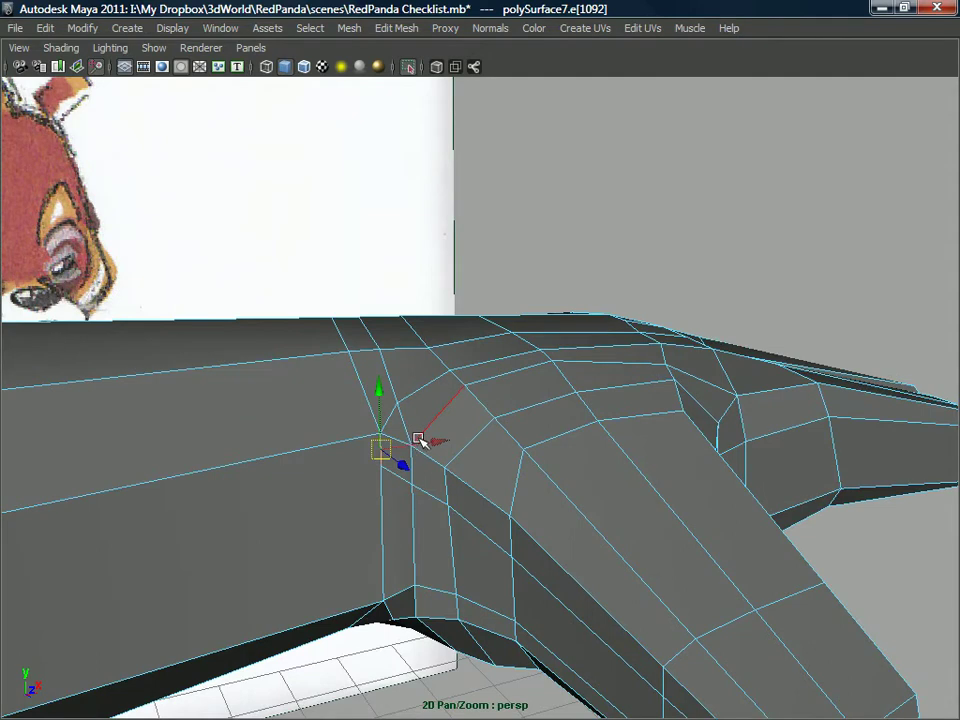
pyautogui.click(399, 451)
pyautogui.click(401, 450)
pyautogui.keyDown('shift'); pyautogui.moveTo(405, 447); pyautogui.dragTo(364, 469, button='right'); pyautogui.keyUp('shift')
# - Reposition the vertex at the wrist corner behind the thumb's base and select the neighbouring five-sided face
pyautogui.keyDown('alt'); pyautogui.moveTo(420, 458); pyautogui.dragTo(435, 437); pyautogui.keyUp('alt')
pyautogui.moveTo(435, 437); pyautogui.dragTo(437, 403, button='right')
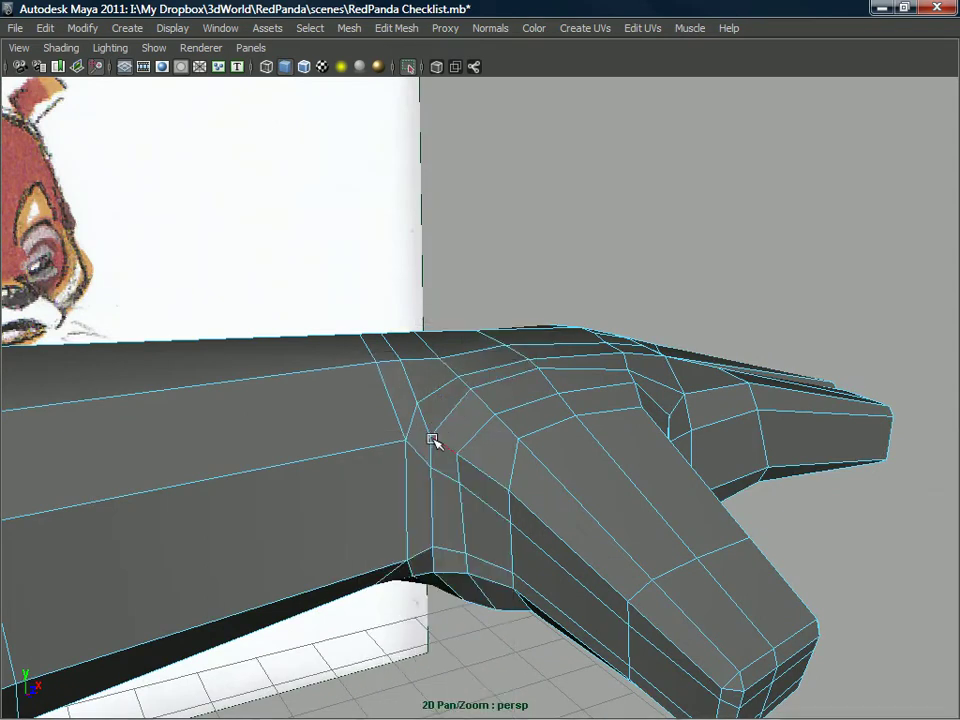
pyautogui.click(430, 437)
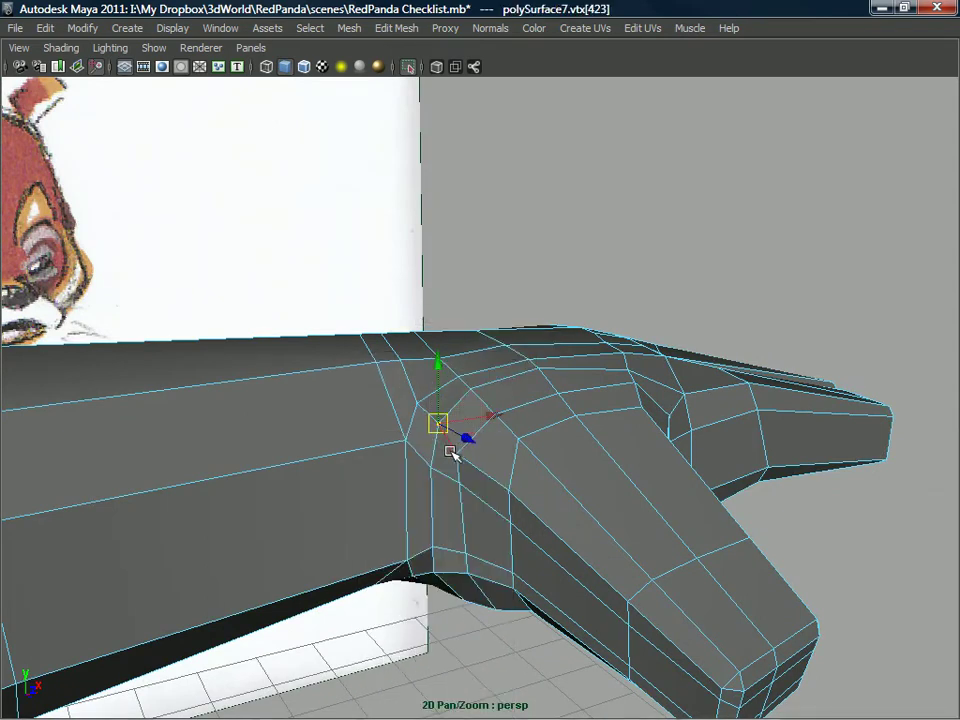
pyautogui.click(449, 452)
pyautogui.keyDown('alt'); pyautogui.moveTo(461, 444); pyautogui.dragTo(438, 458); pyautogui.keyUp('alt')
pyautogui.click(438, 458)
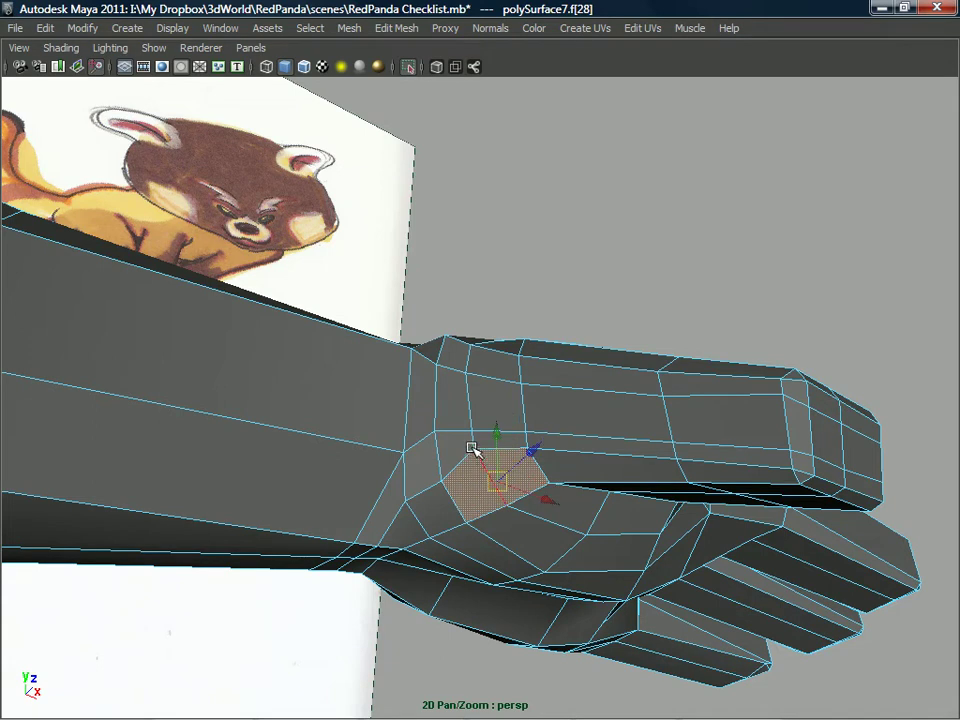
# - Select the row of edges crossing the palm just behind the finger bases and reposition it
pyautogui.moveTo(480, 465)
pyautogui.keyDown('alt'); pyautogui.mouseDown()
pyautogui.moveTo(484, 444)
pyautogui.moveTo(429, 454)
pyautogui.moveTo(467, 439)
pyautogui.moveTo(461, 386)
pyautogui.moveTo(489, 394)
pyautogui.moveTo(521, 386)
pyautogui.moveTo(321, 484)
pyautogui.moveTo(423, 386)
pyautogui.moveTo(414, 405)
pyautogui.moveTo(450, 385)
pyautogui.moveTo(476, 343)
pyautogui.moveTo(481, 289)
pyautogui.moveTo(553, 281)
pyautogui.moveTo(602, 259)
pyautogui.moveTo(557, 361)
pyautogui.moveTo(501, 356)
pyautogui.moveTo(478, 416)
pyautogui.moveTo(506, 373)
pyautogui.moveTo(437, 480)
pyautogui.moveTo(476, 381)
pyautogui.moveTo(403, 332)
pyautogui.moveTo(273, 316)
pyautogui.moveTo(420, 410)
pyautogui.moveTo(463, 452)
pyautogui.moveTo(537, 394)
pyautogui.mouseUp(); pyautogui.keyUp('alt')
pyautogui.keyDown('alt'); pyautogui.moveTo(478, 307); pyautogui.dragTo(484, 334); pyautogui.keyUp('alt')
pyautogui.rightClick(524, 316)
pyautogui.moveTo(524, 316); pyautogui.dragTo(492, 343, button='right')
pyautogui.keyDown('alt'); pyautogui.moveTo(492, 343); pyautogui.dragTo(564, 366); pyautogui.keyUp('alt')
pyautogui.press('q')
pyautogui.moveTo(577, 361); pyautogui.dragTo(581, 320, button='right')
pyautogui.click(588, 382)
pyautogui.keyDown('alt'); pyautogui.moveTo(574, 377); pyautogui.dragTo(466, 386); pyautogui.keyUp('alt')
pyautogui.click(455, 335)
pyautogui.press('w')
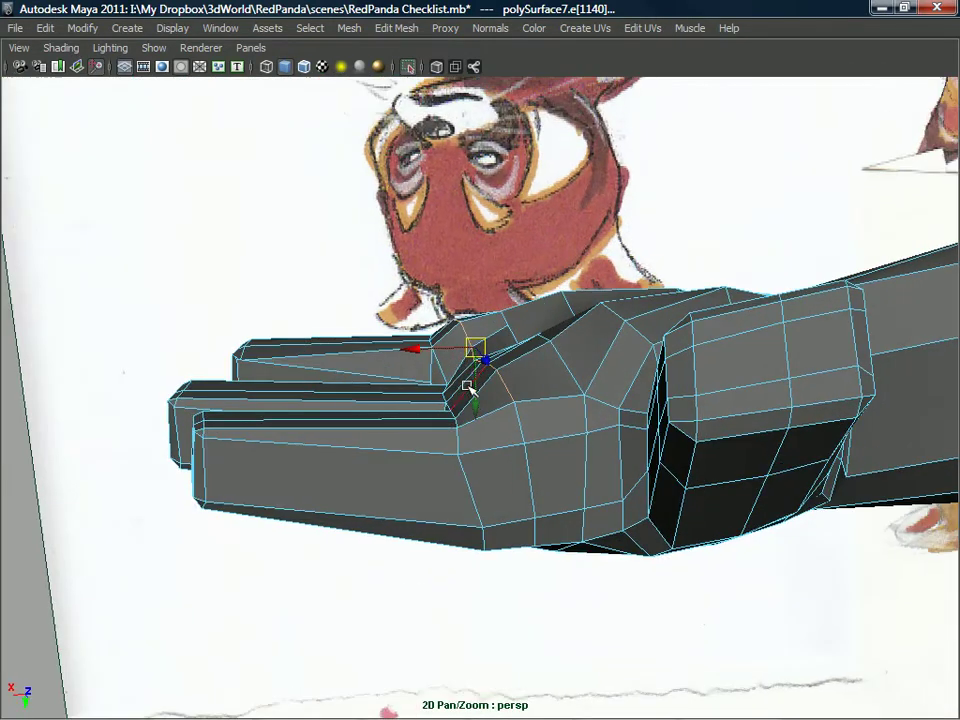
# - Insert an edge loop across the palm and around the hand, directly behind the finger bases
pyautogui.keyDown('alt'); pyautogui.moveTo(438, 336); pyautogui.dragTo(511, 516); pyautogui.keyUp('alt')
pyautogui.keyDown('alt'); pyautogui.moveTo(515, 469); pyautogui.dragTo(568, 336); pyautogui.keyUp('alt')
pyautogui.keyDown('alt'); pyautogui.moveTo(459, 400); pyautogui.dragTo(514, 435); pyautogui.keyUp('alt')
pyautogui.click(472, 395)
pyautogui.moveTo(511, 360); pyautogui.dragTo(548, 405, button='right')
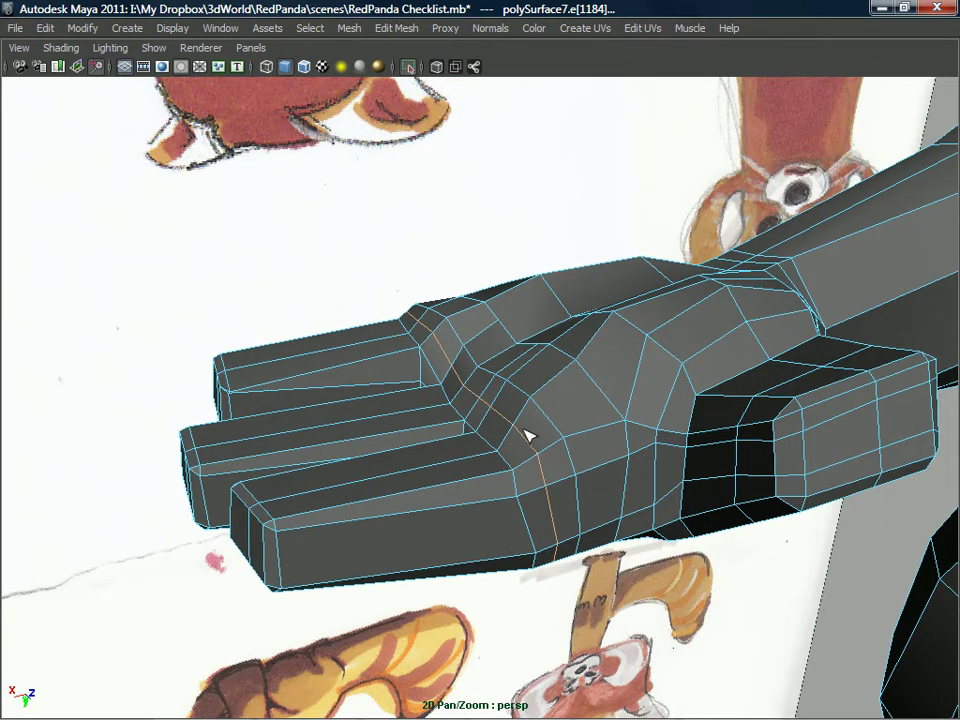
pyautogui.click(522, 437)
pyautogui.keyDown('alt'); pyautogui.moveTo(522, 437); pyautogui.dragTo(389, 316); pyautogui.keyUp('alt')
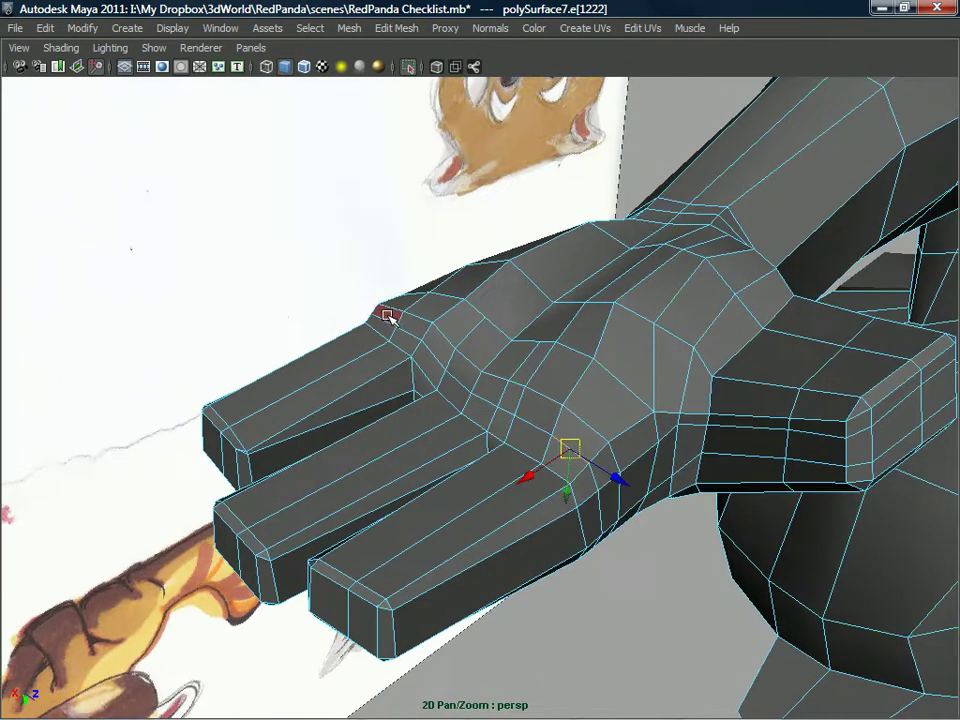
# - Reposition the palm vertices behind the web between the outer and middle fingers
pyautogui.moveTo(462, 347)
pyautogui.keyDown('alt'); pyautogui.mouseDown()
pyautogui.moveTo(429, 339)
pyautogui.moveTo(432, 325)
pyautogui.moveTo(457, 362)
pyautogui.moveTo(392, 405)
pyautogui.moveTo(574, 360)
pyautogui.moveTo(724, 358)
pyautogui.moveTo(587, 364)
pyautogui.moveTo(525, 401)
pyautogui.moveTo(420, 403)
pyautogui.moveTo(464, 341)
pyautogui.mouseUp(); pyautogui.keyUp('alt')
pyautogui.moveTo(462, 318); pyautogui.dragTo(514, 332, button='right')
pyautogui.click(451, 309)
pyautogui.keyDown('alt'); pyautogui.moveTo(454, 308); pyautogui.dragTo(387, 293); pyautogui.keyUp('alt')
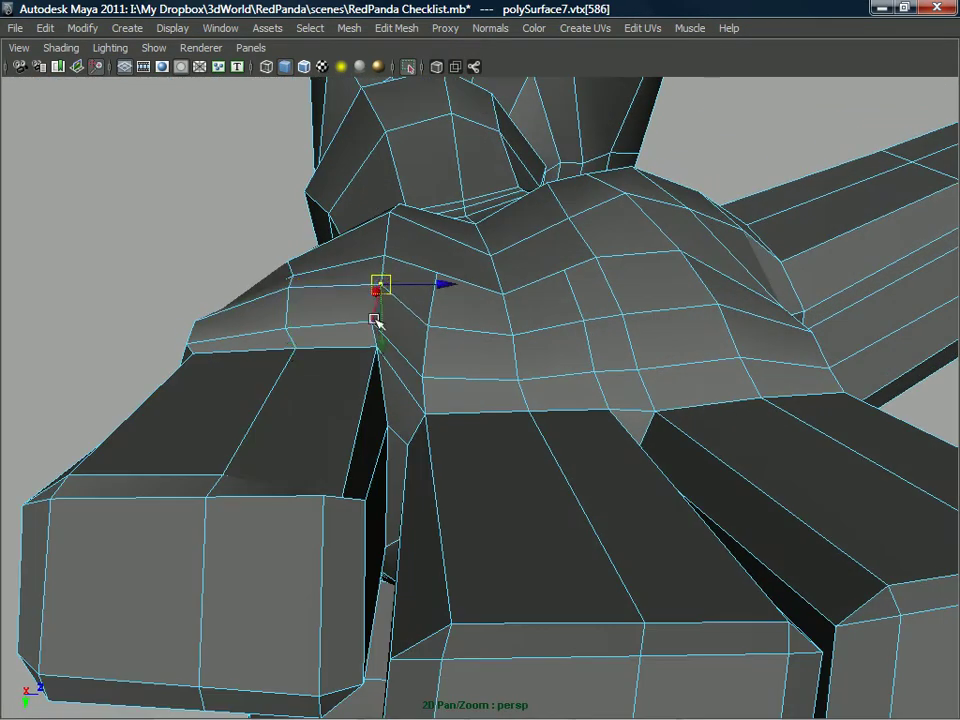
pyautogui.keyDown('alt'); pyautogui.moveTo(403, 330); pyautogui.dragTo(529, 317); pyautogui.keyUp('alt')
pyautogui.click(512, 333)
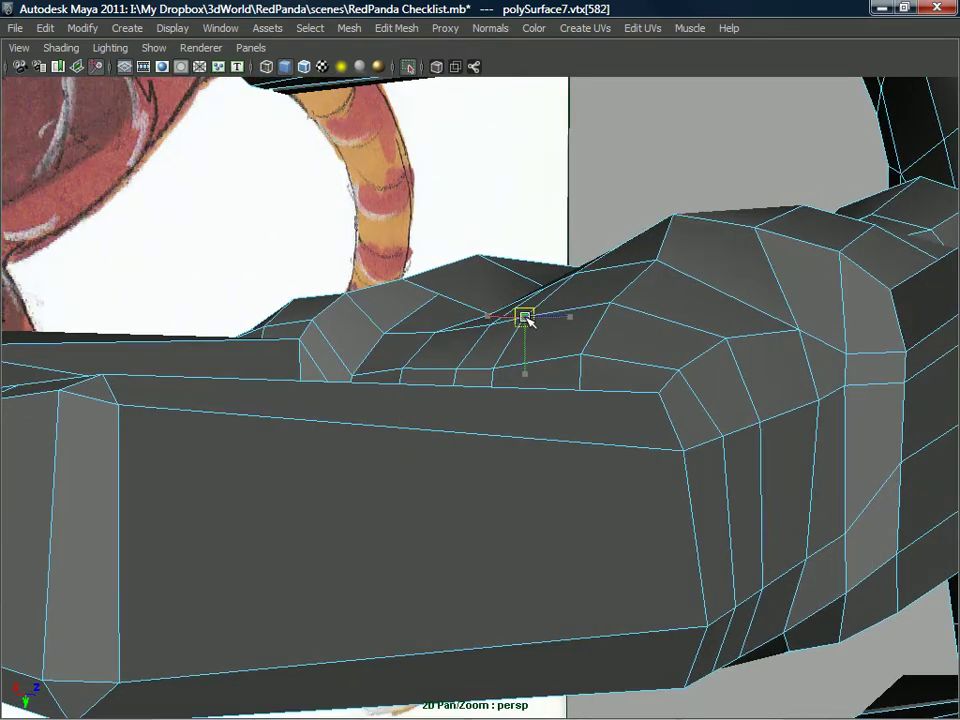
# - Reposition the vertices in the middle of the palm, behind the middle and thumb-side fingers and toward the thumb
pyautogui.keyDown('alt'); pyautogui.moveTo(491, 367); pyautogui.dragTo(524, 366); pyautogui.keyUp('alt')
pyautogui.keyDown('alt'); pyautogui.moveTo(502, 364); pyautogui.dragTo(449, 368); pyautogui.keyUp('alt')
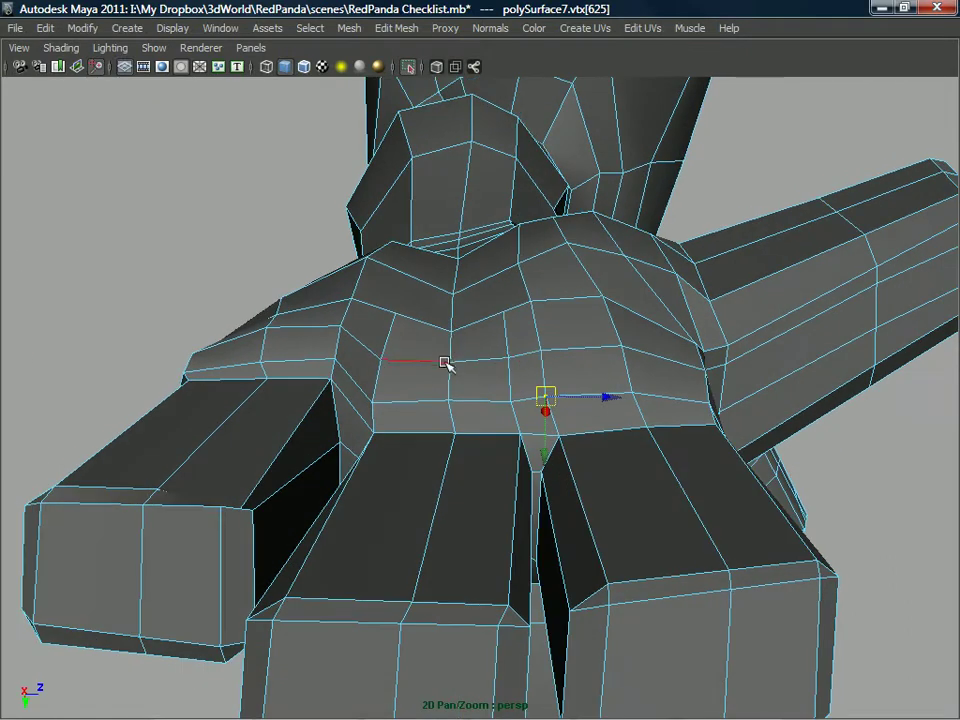
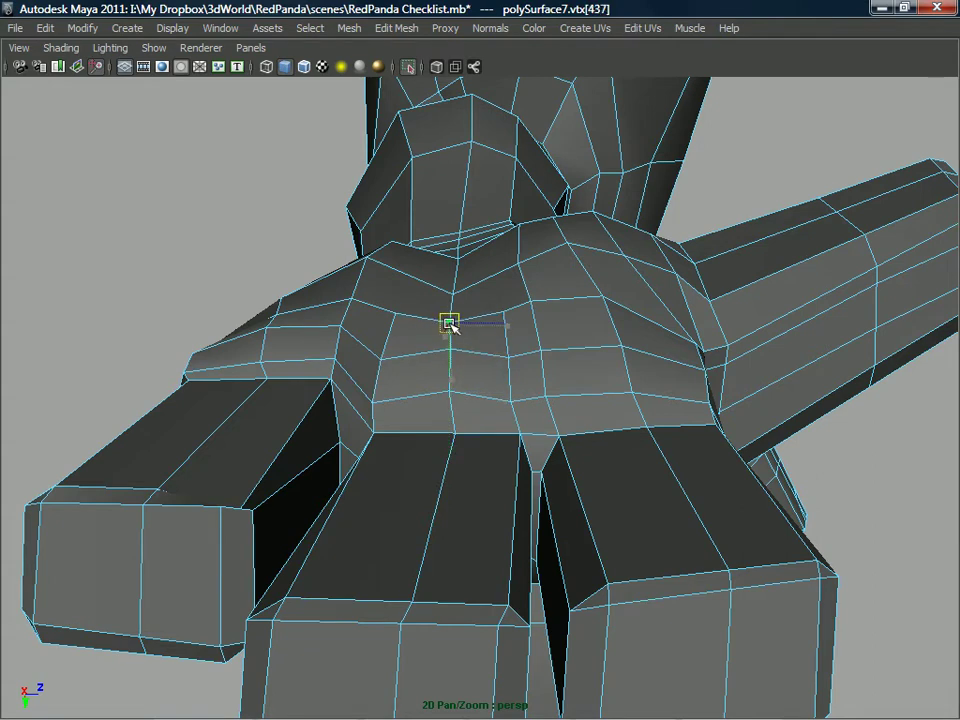
pyautogui.keyDown('alt'); pyautogui.moveTo(451, 324); pyautogui.dragTo(428, 424); pyautogui.keyUp('alt')
pyautogui.click(551, 381)
pyautogui.click(510, 368)
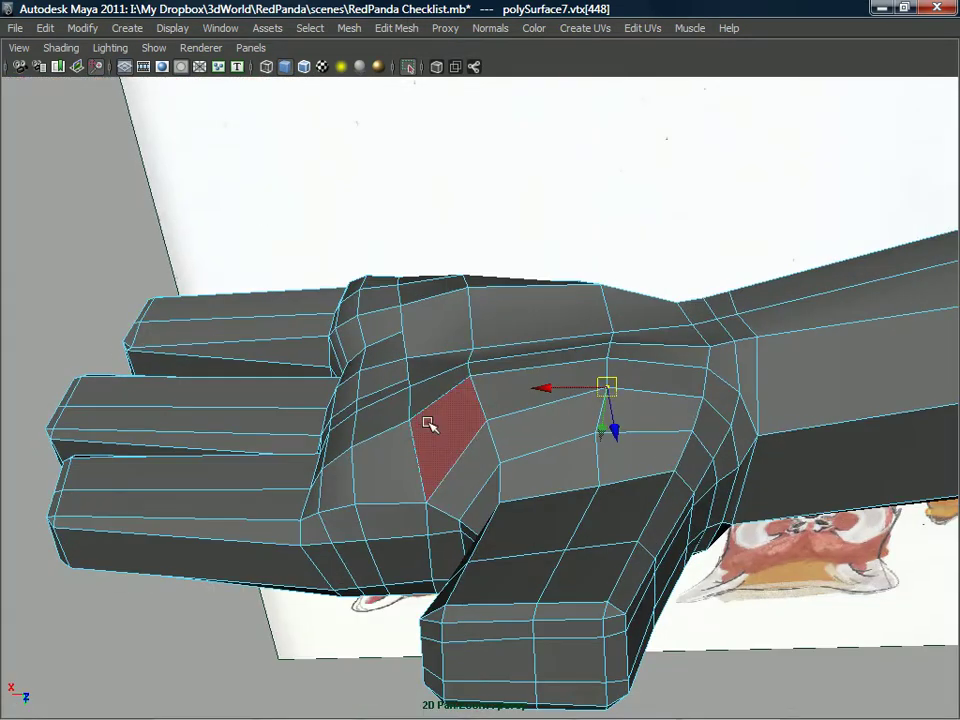
# - Examine the edges and faces on the outer side of the hand in wireframe from several angles and return to shaded display
pyautogui.keyDown('alt'); pyautogui.moveTo(568, 373); pyautogui.dragTo(655, 320); pyautogui.keyUp('alt')
pyautogui.scroll(4, 535, 420)
pyautogui.click(509, 307)
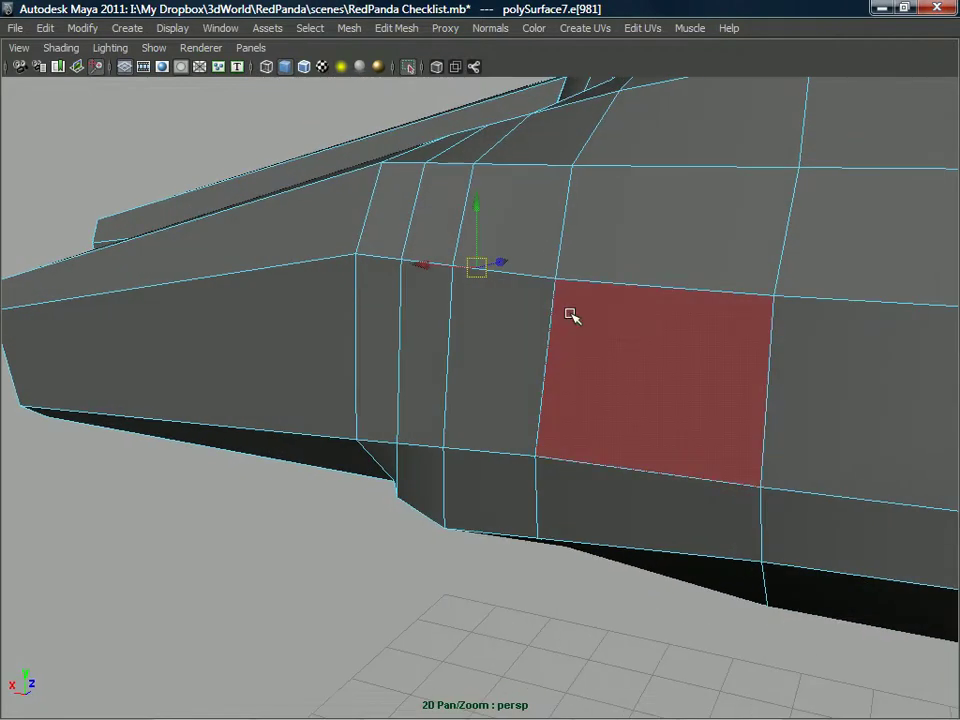
pyautogui.press('4')
pyautogui.moveTo(557, 321)
pyautogui.keyDown('alt'); pyautogui.mouseDown()
pyautogui.moveTo(574, 321)
pyautogui.moveTo(519, 336)
pyautogui.moveTo(425, 287)
pyautogui.moveTo(386, 291)
pyautogui.moveTo(392, 278)
pyautogui.moveTo(510, 294)
pyautogui.moveTo(467, 274)
pyautogui.moveTo(426, 279)
pyautogui.moveTo(499, 281)
pyautogui.moveTo(527, 262)
pyautogui.moveTo(529, 279)
pyautogui.moveTo(473, 268)
pyautogui.moveTo(514, 272)
pyautogui.moveTo(480, 262)
pyautogui.moveTo(499, 279)
pyautogui.mouseUp(); pyautogui.keyUp('alt')
pyautogui.press('e')
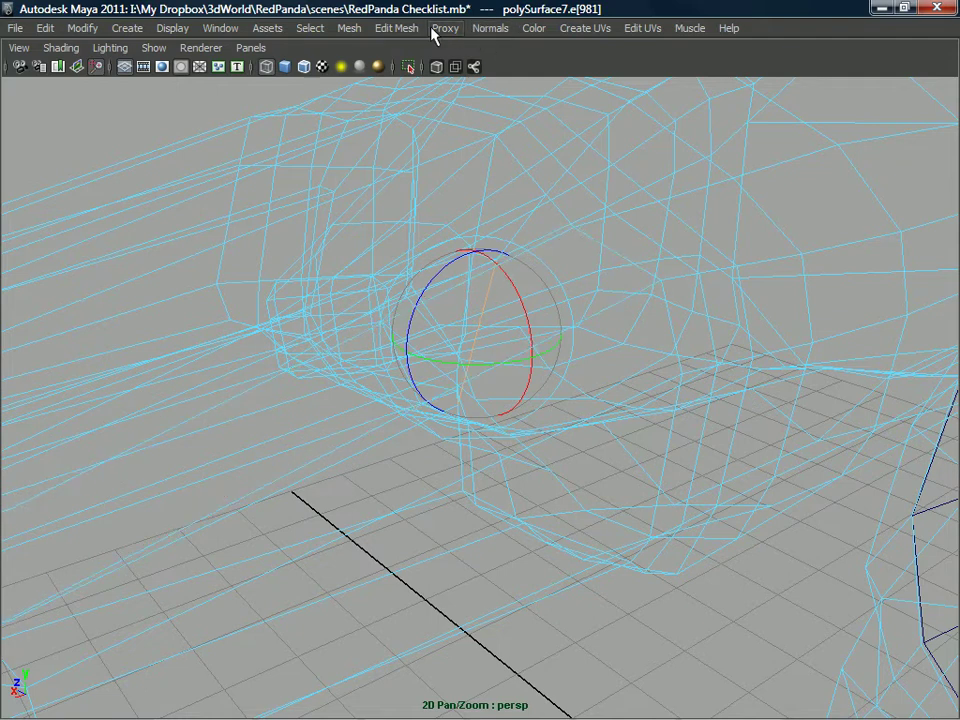
pyautogui.moveTo(495, 286)
pyautogui.keyDown('alt'); pyautogui.mouseDown()
pyautogui.moveTo(461, 274)
pyautogui.moveTo(467, 297)
pyautogui.moveTo(503, 284)
pyautogui.moveTo(504, 297)
pyautogui.mouseUp(); pyautogui.keyUp('alt')
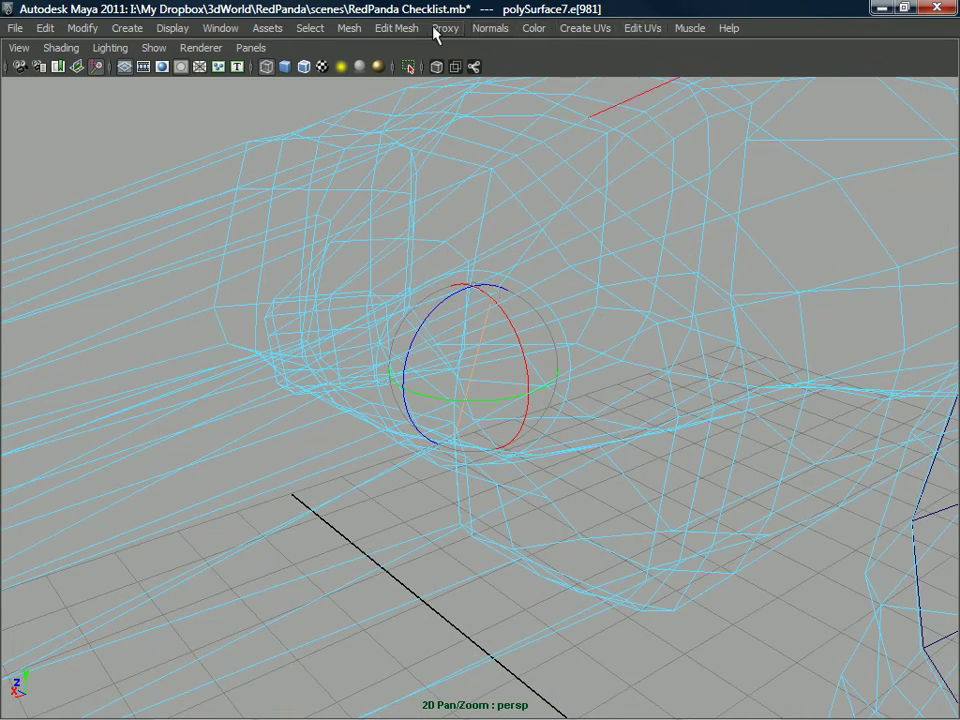
pyautogui.keyDown('alt'); pyautogui.moveTo(300, 200); pyautogui.dragTo(455, 64); pyautogui.keyUp('alt')
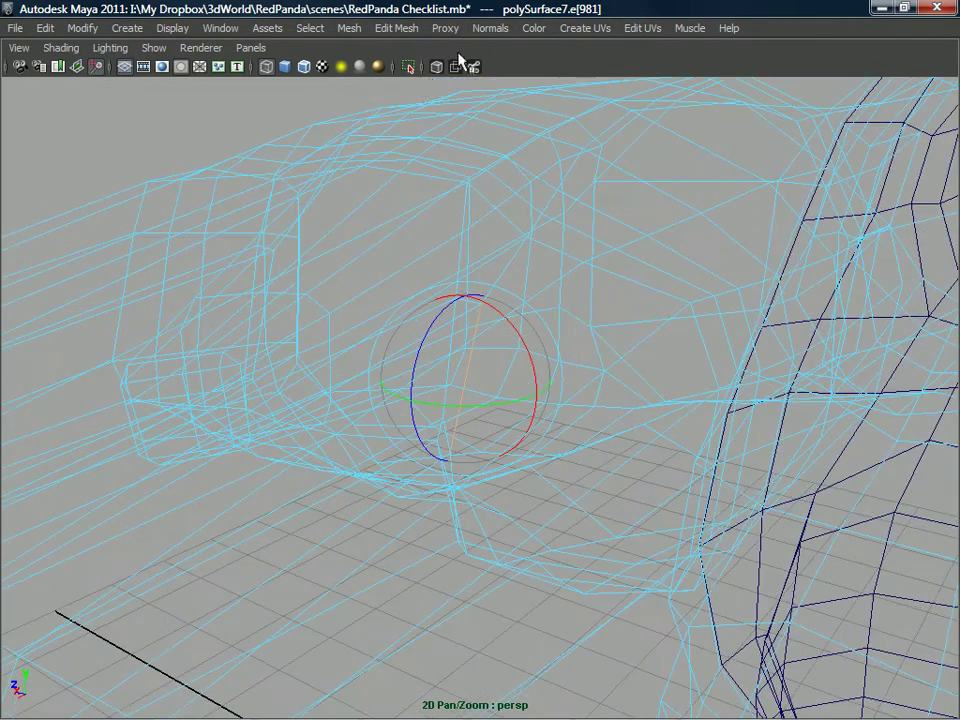
pyautogui.keyDown('alt'); pyautogui.moveTo(440, 300); pyautogui.dragTo(461, 381); pyautogui.keyUp('alt')
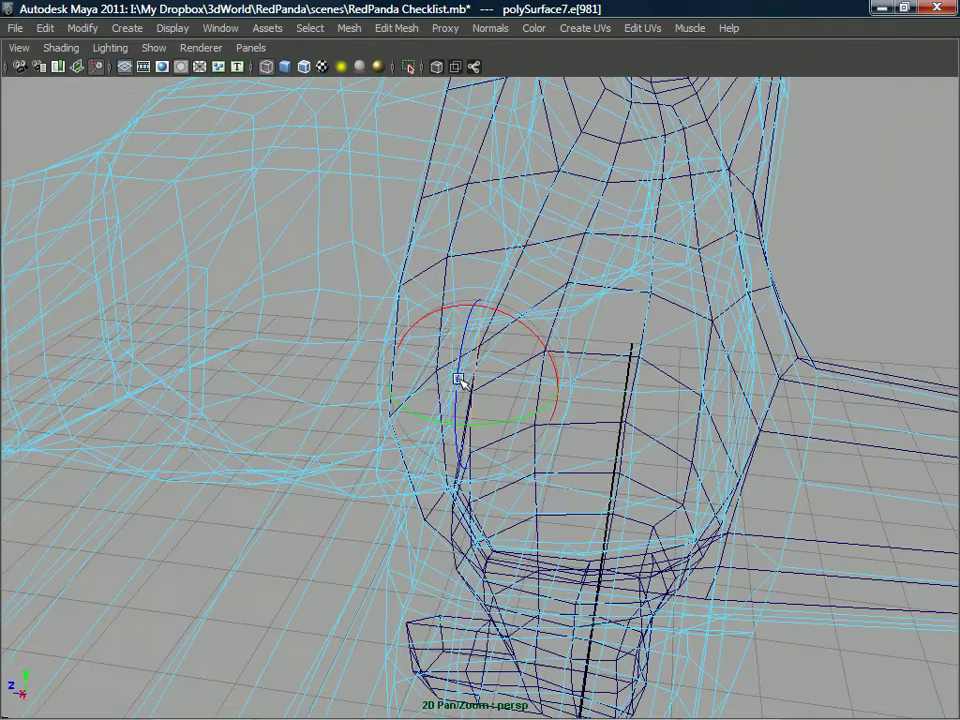
pyautogui.keyDown('alt'); pyautogui.moveTo(455, 330); pyautogui.dragTo(538, 334); pyautogui.keyUp('alt')
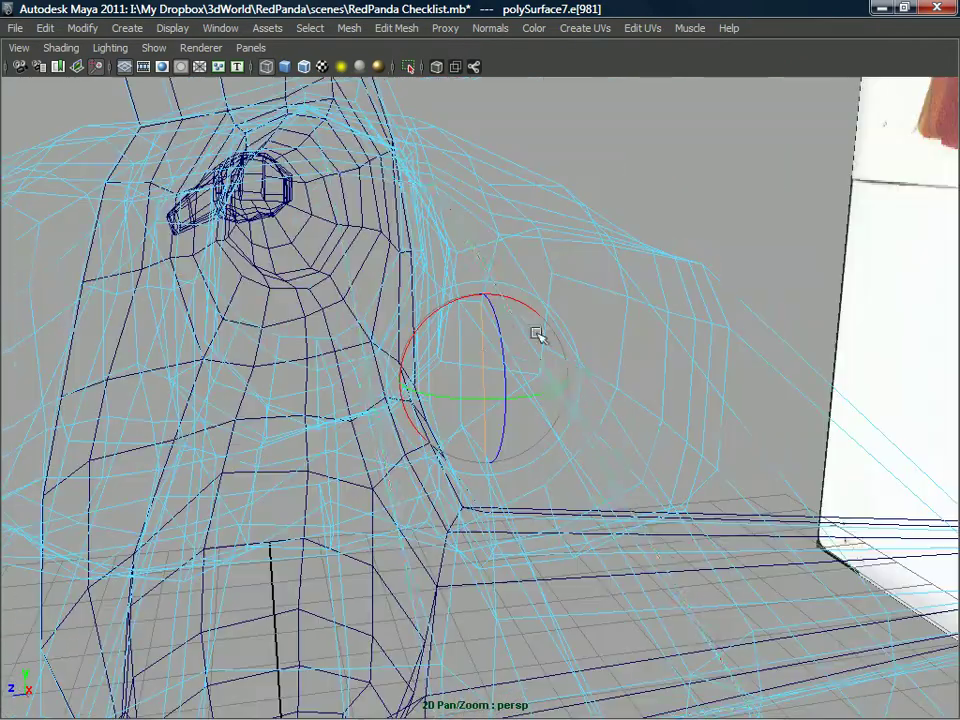
pyautogui.press('F11')
pyautogui.click(461, 348)
pyautogui.moveTo(461, 350)
pyautogui.keyDown('alt'); pyautogui.mouseDown()
pyautogui.moveTo(471, 349)
pyautogui.moveTo(459, 330)
pyautogui.moveTo(399, 336)
pyautogui.moveTo(462, 333)
pyautogui.moveTo(424, 328)
pyautogui.moveTo(401, 298)
pyautogui.moveTo(414, 306)
pyautogui.moveTo(414, 242)
pyautogui.moveTo(431, 298)
pyautogui.moveTo(444, 281)
pyautogui.moveTo(443, 310)
pyautogui.moveTo(486, 414)
pyautogui.moveTo(587, 433)
pyautogui.moveTo(478, 343)
pyautogui.mouseUp(); pyautogui.keyUp('alt')
pyautogui.click(455, 340)
pyautogui.press('e')
pyautogui.press('5')
# - Reposition the vertices behind the web between the outer and middle fingers on the back of the hand
pyautogui.keyDown('alt'); pyautogui.moveTo(480, 344); pyautogui.dragTo(458, 438, button='middle'); pyautogui.keyUp('alt')
pyautogui.moveTo(458, 438)
pyautogui.keyDown('alt'); pyautogui.mouseDown()
pyautogui.moveTo(430, 435)
pyautogui.moveTo(420, 446)
pyautogui.moveTo(496, 452)
pyautogui.moveTo(281, 452)
pyautogui.moveTo(437, 439)
pyautogui.moveTo(482, 457)
pyautogui.moveTo(452, 419)
pyautogui.moveTo(472, 453)
pyautogui.mouseUp(); pyautogui.keyUp('alt')
pyautogui.scroll(-5, 448, 439)
pyautogui.scroll(3, 482, 455)
pyautogui.press('F8')
pyautogui.rightClick(472, 453)
pyautogui.moveTo(389, 379); pyautogui.dragTo(392, 362, button='right')
pyautogui.keyDown('alt'); pyautogui.moveTo(475, 458); pyautogui.dragTo(489, 468); pyautogui.keyUp('alt')
pyautogui.click(487, 461)
pyautogui.press('w')
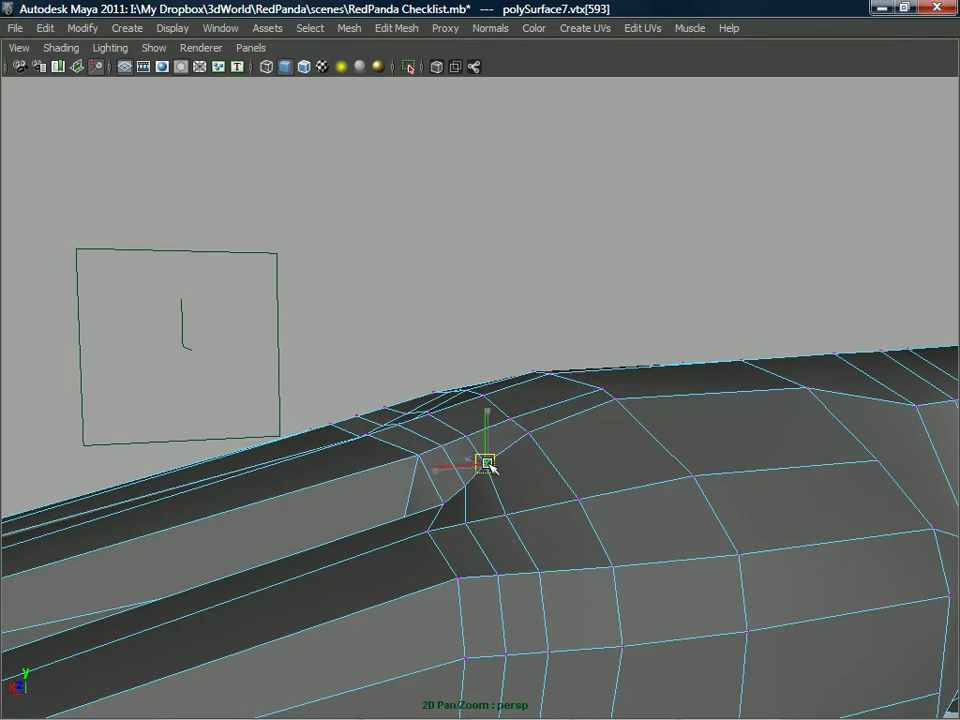
pyautogui.click(440, 502)
pyautogui.keyDown('alt'); pyautogui.moveTo(449, 503); pyautogui.dragTo(395, 365); pyautogui.keyUp('alt')
pyautogui.scroll(-5, 446, 500)
pyautogui.scroll(-3, 540, 494)
pyautogui.keyDown('alt'); pyautogui.moveTo(482, 394); pyautogui.dragTo(455, 478); pyautogui.keyUp('alt')
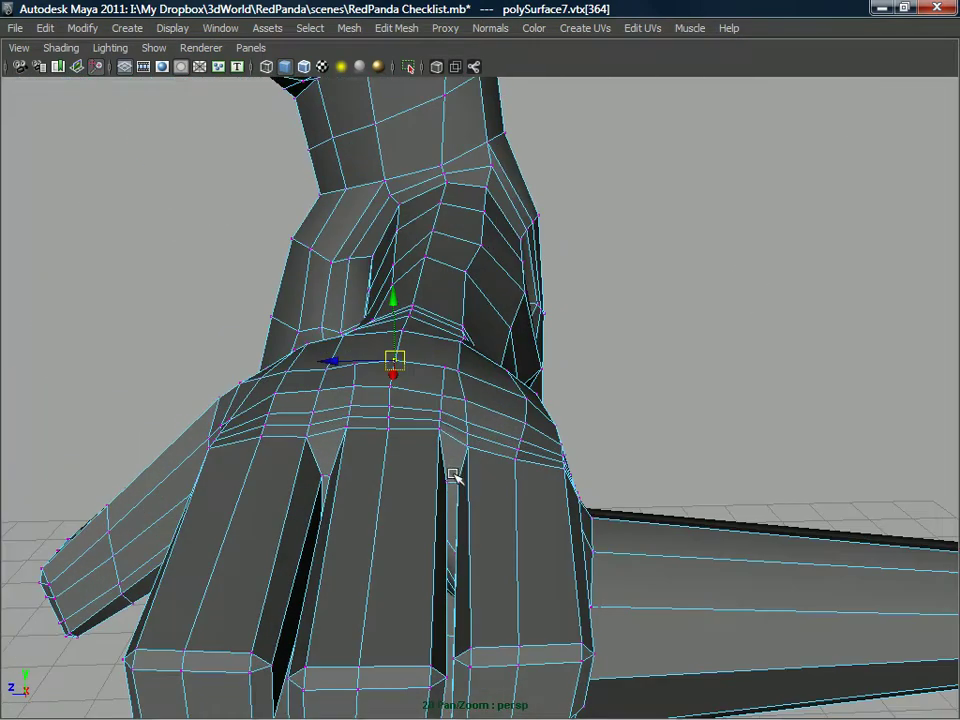
# - Insert lengthwise edge loops through the two webs between the fingers, running from the back of the hand into the palm
pyautogui.moveTo(470, 362); pyautogui.dragTo(553, 336, button='right')
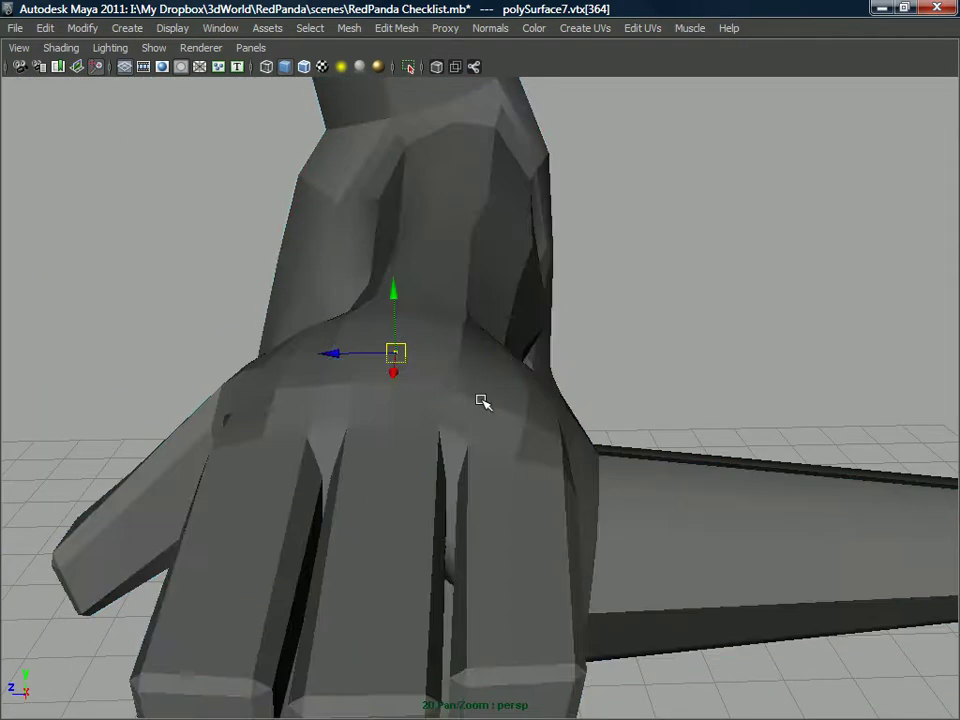
pyautogui.keyDown('shift'); pyautogui.rightClick(444, 392); pyautogui.keyUp('shift')
pyautogui.click(352, 415)
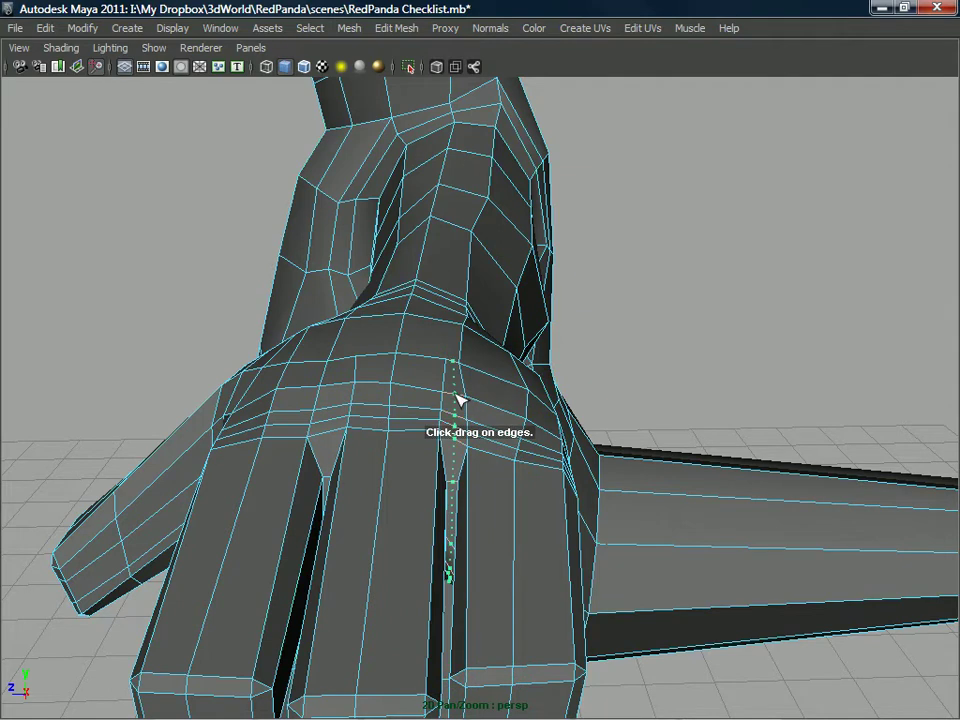
# - Reposition the palm vertices around the new edge rows behind the outer finger and its web
pyautogui.keyDown('alt'); pyautogui.moveTo(325, 402); pyautogui.dragTo(476, 269); pyautogui.keyUp('alt')
pyautogui.scroll(2, 474, 272)
pyautogui.keyDown('alt'); pyautogui.moveTo(465, 300); pyautogui.dragTo(452, 375, button='middle'); pyautogui.keyUp('alt')
pyautogui.scroll(3, 452, 375)
pyautogui.keyDown('alt'); pyautogui.moveTo(453, 340); pyautogui.dragTo(405, 341); pyautogui.keyUp('alt')
pyautogui.moveTo(418, 328); pyautogui.dragTo(452, 356, button='right')
pyautogui.click(421, 325)
pyautogui.press('w')
pyautogui.keyDown('alt'); pyautogui.moveTo(413, 322); pyautogui.dragTo(405, 338); pyautogui.keyUp('alt')
pyautogui.click(448, 344)
pyautogui.click(402, 354)
pyautogui.keyDown('alt'); pyautogui.moveTo(390, 350); pyautogui.dragTo(440, 376); pyautogui.keyUp('alt')
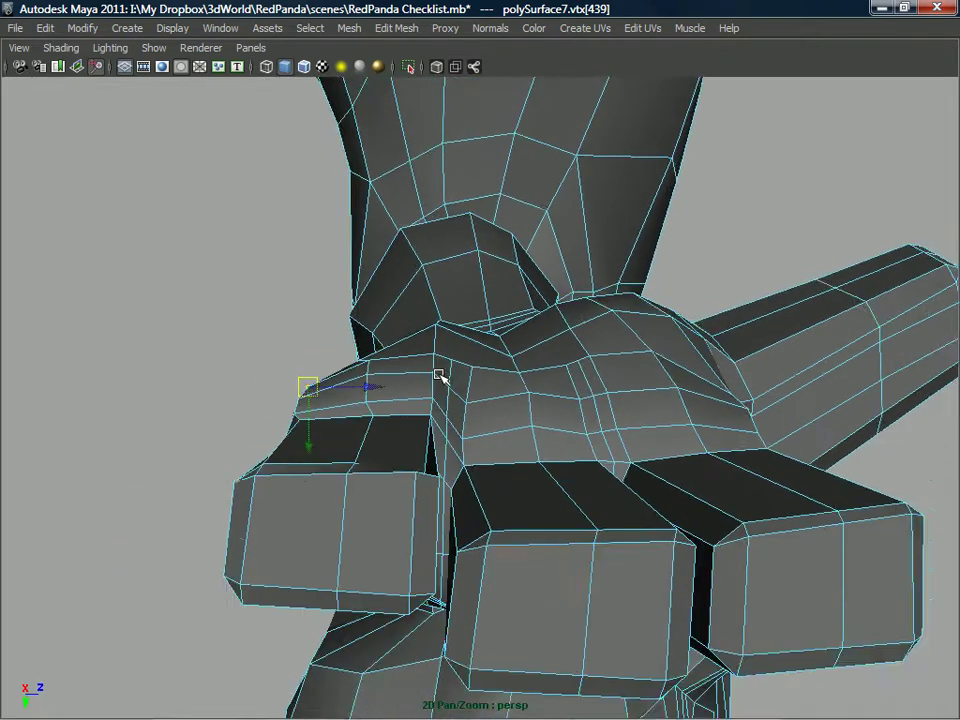
# - Adjust the short edges where the new edge row ends on the palm behind the outer finger's web
pyautogui.scroll(-3, 435, 373)
pyautogui.scroll(5, 428, 388)
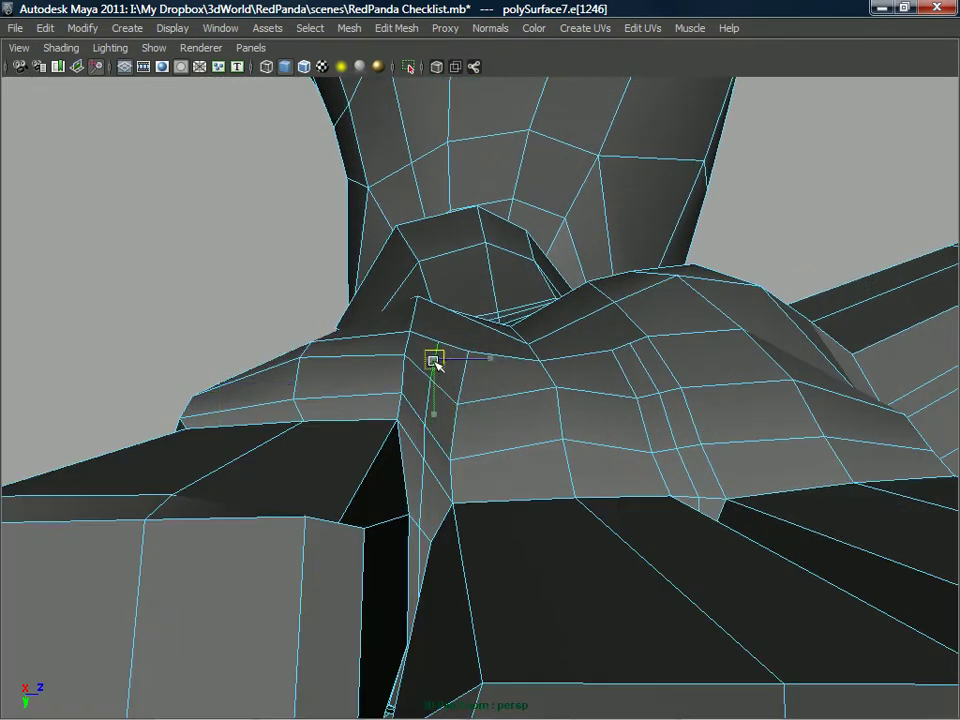
pyautogui.keyDown('alt'); pyautogui.moveTo(436, 366); pyautogui.dragTo(409, 346); pyautogui.keyUp('alt')
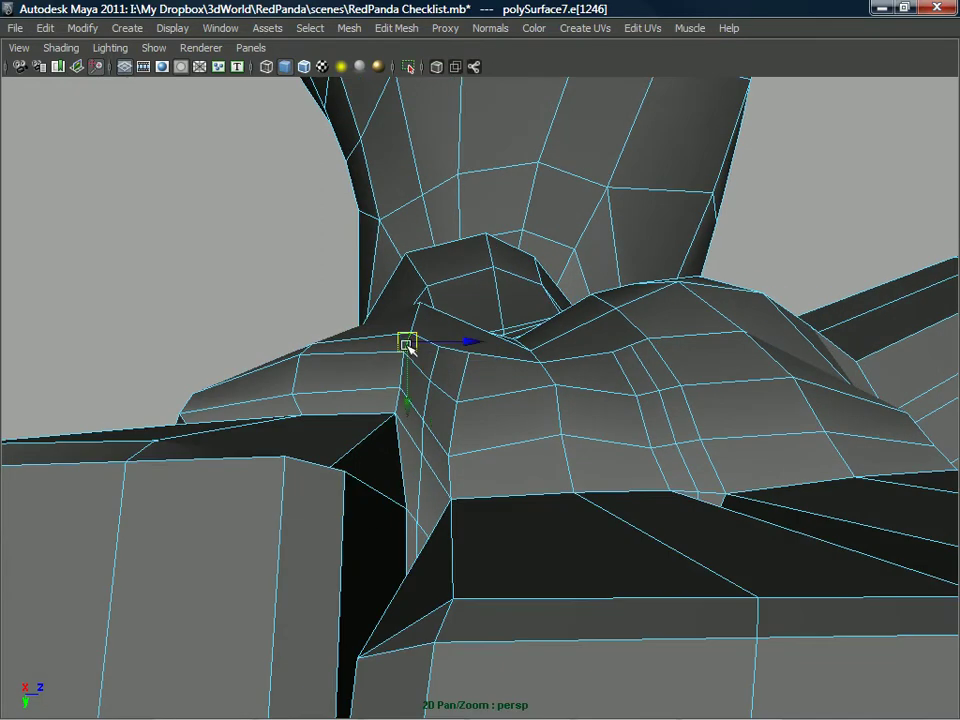
pyautogui.doubleClick(413, 343)
pyautogui.click(409, 344)
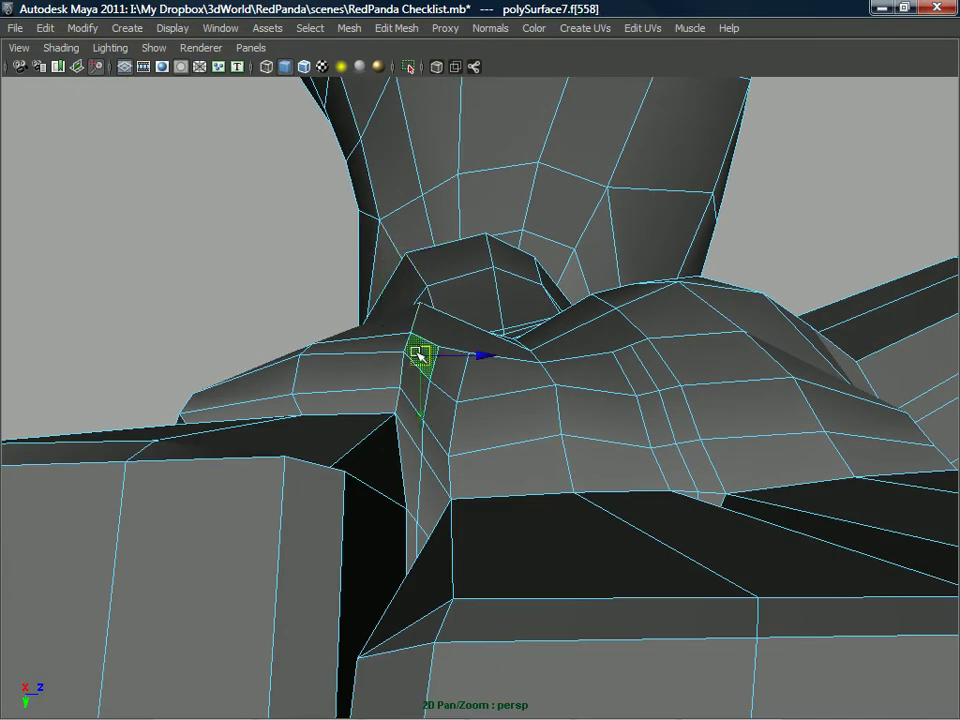
# - Adjust the edges and faces on the palm around the web between the middle and thumb-side fingers
pyautogui.keyDown('alt'); pyautogui.moveTo(649, 376); pyautogui.dragTo(619, 386); pyautogui.keyUp('alt')
pyautogui.click(621, 366)
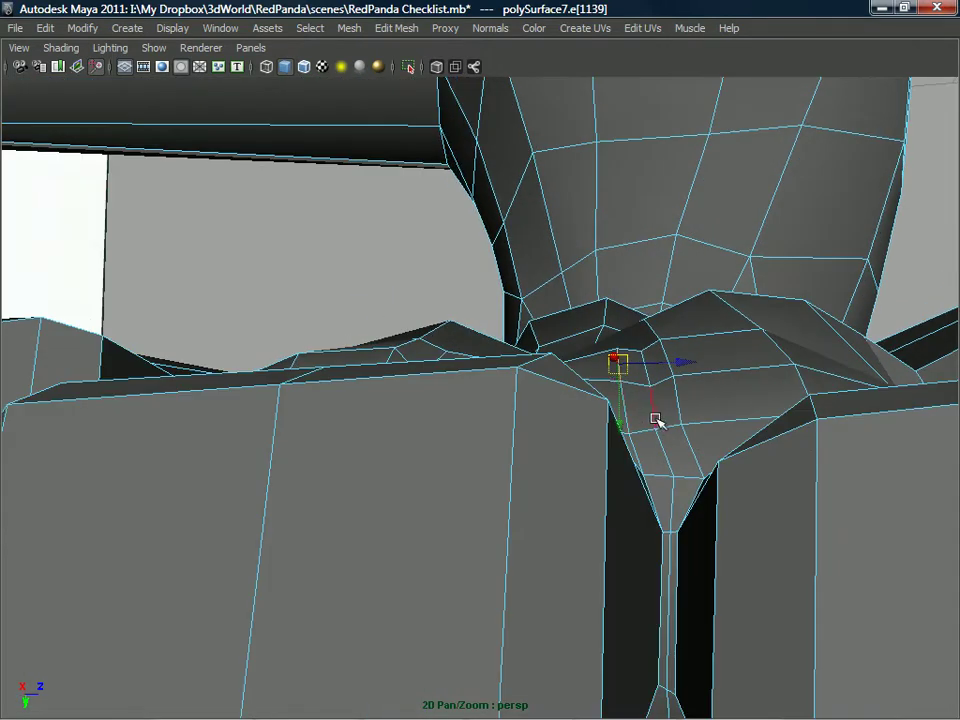
pyautogui.keyDown('alt'); pyautogui.moveTo(677, 370); pyautogui.dragTo(656, 437); pyautogui.keyUp('alt')
pyautogui.click(682, 444)
pyautogui.click(680, 434)
pyautogui.click(672, 453)
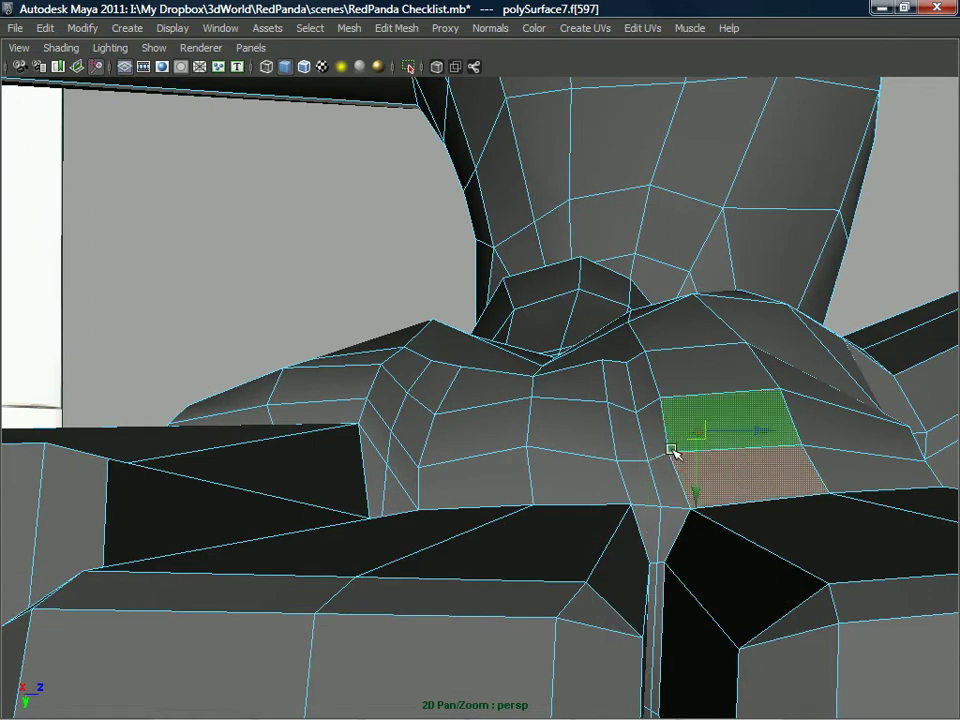
pyautogui.click(671, 455)
# - Reposition the vertices along the outer heel of the palm and in the palm's centre to round the surface
pyautogui.moveTo(671, 455)
pyautogui.keyDown('alt'); pyautogui.mouseDown()
pyautogui.moveTo(639, 422)
pyautogui.moveTo(651, 439)
pyautogui.moveTo(768, 428)
pyautogui.moveTo(702, 418)
pyautogui.moveTo(568, 433)
pyautogui.moveTo(553, 426)
pyautogui.moveTo(401, 611)
pyautogui.moveTo(328, 582)
pyautogui.moveTo(366, 557)
pyautogui.mouseUp(); pyautogui.keyUp('alt')
pyautogui.keyDown('alt'); pyautogui.moveTo(441, 521); pyautogui.dragTo(433, 429, button='right'); pyautogui.keyUp('alt')
pyautogui.keyDown('alt'); pyautogui.moveTo(433, 429); pyautogui.dragTo(569, 443); pyautogui.keyUp('alt')
pyautogui.click(569, 443)
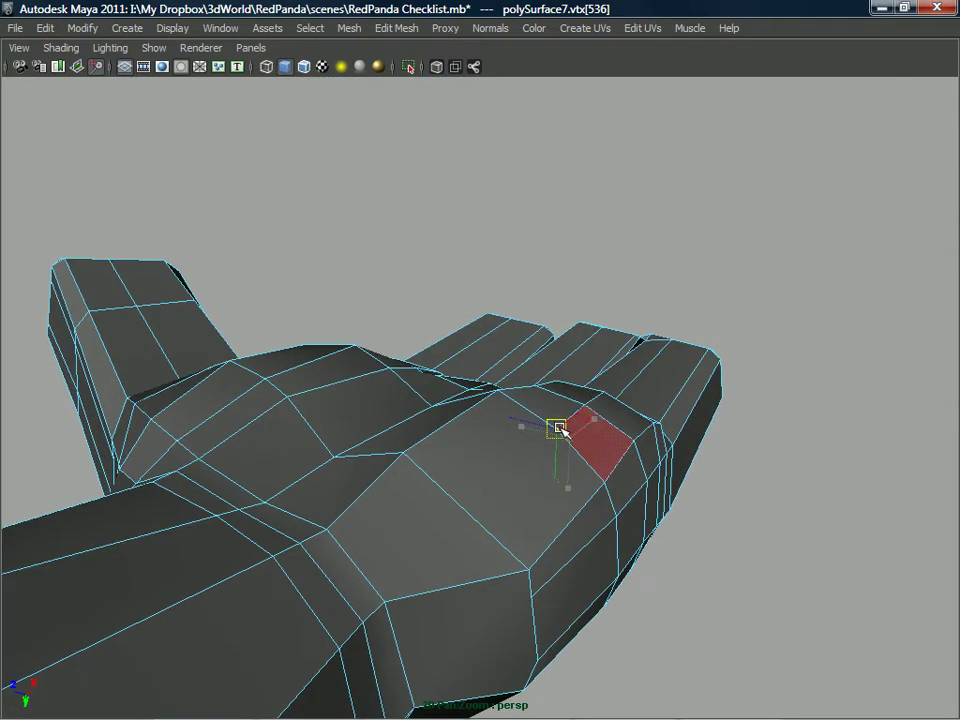
pyautogui.keyDown('alt'); pyautogui.moveTo(530, 522); pyautogui.dragTo(587, 472); pyautogui.keyUp('alt')
pyautogui.click(574, 477)
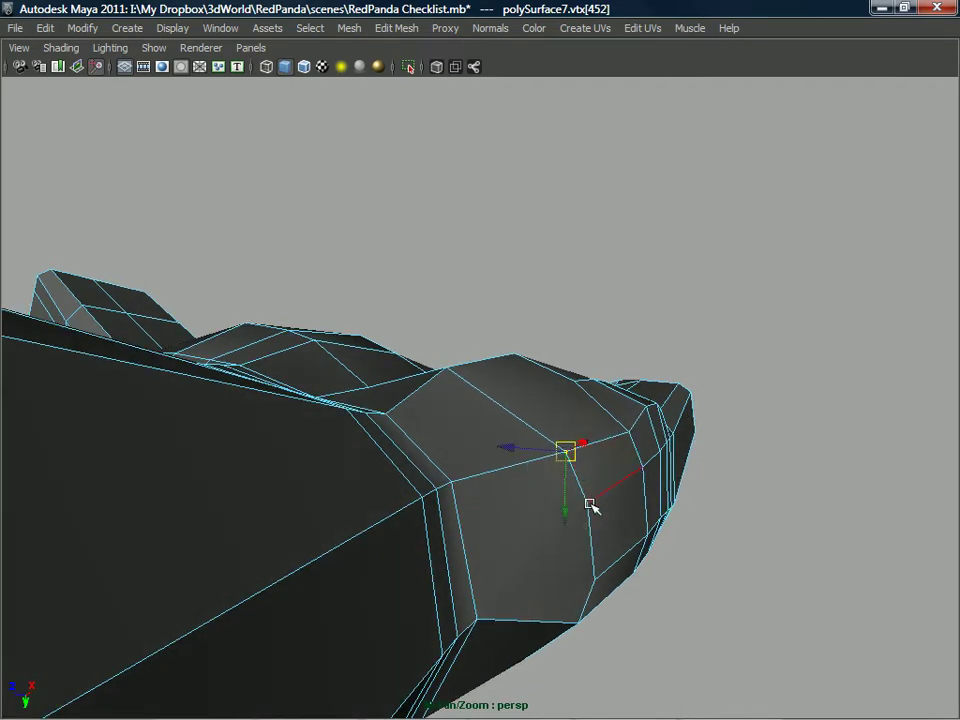
pyautogui.keyDown('alt'); pyautogui.moveTo(590, 505); pyautogui.dragTo(459, 428); pyautogui.keyUp('alt')
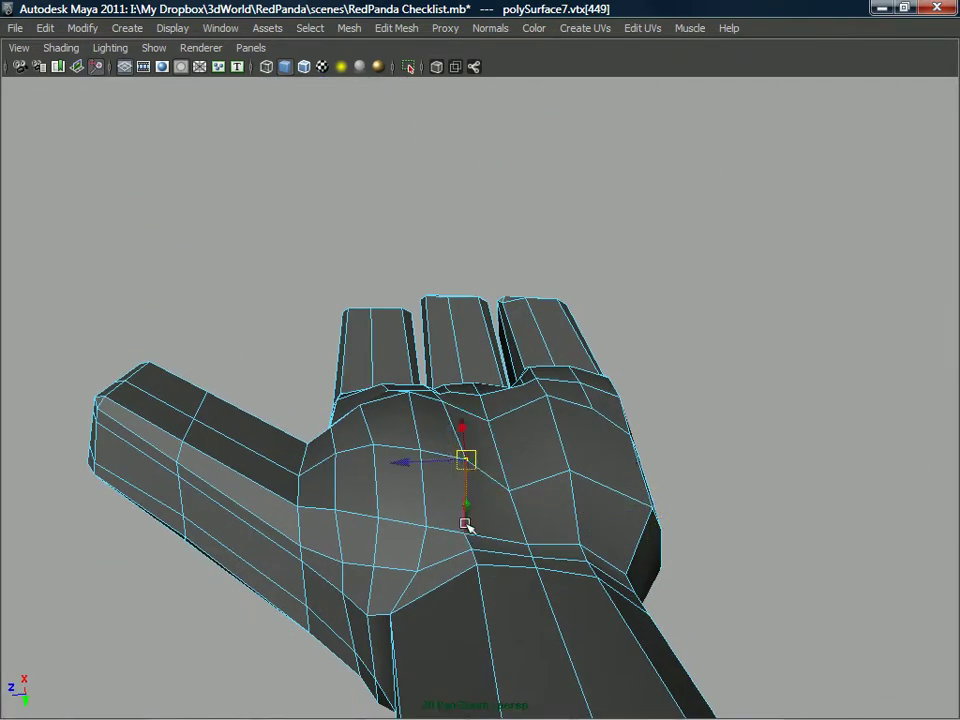
# - Adjust the faces and edges behind the outer finger's knuckle on the back of the hand
pyautogui.keyDown('alt'); pyautogui.moveTo(474, 537); pyautogui.dragTo(747, 627); pyautogui.keyUp('alt')
pyautogui.keyDown('alt'); pyautogui.moveTo(587, 413); pyautogui.dragTo(365, 135); pyautogui.keyUp('alt')
pyautogui.keyDown('alt'); pyautogui.moveTo(455, 435); pyautogui.dragTo(509, 423); pyautogui.keyUp('alt')
pyautogui.keyDown('alt'); pyautogui.moveTo(388, 351); pyautogui.dragTo(570, 406); pyautogui.keyUp('alt')
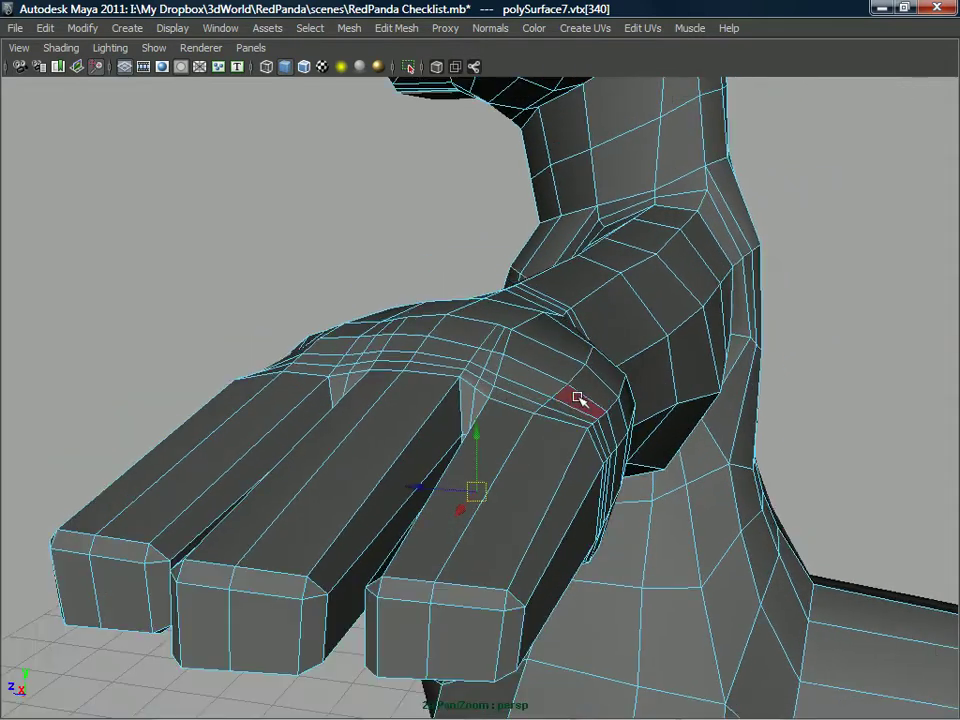
pyautogui.scroll(3, 563, 404)
pyautogui.moveTo(594, 362); pyautogui.dragTo(600, 403, button='right')
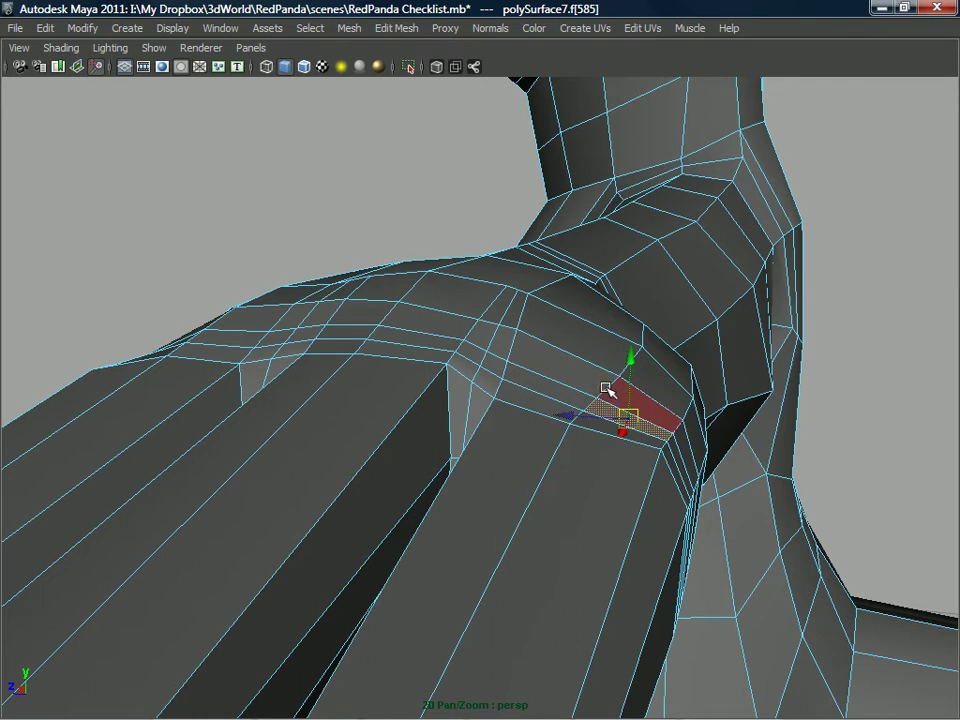
pyautogui.moveTo(607, 388); pyautogui.dragTo(630, 386, button='right')
pyautogui.click(591, 407)
pyautogui.keyDown('alt'); pyautogui.moveTo(605, 391); pyautogui.dragTo(386, 392); pyautogui.keyUp('alt')
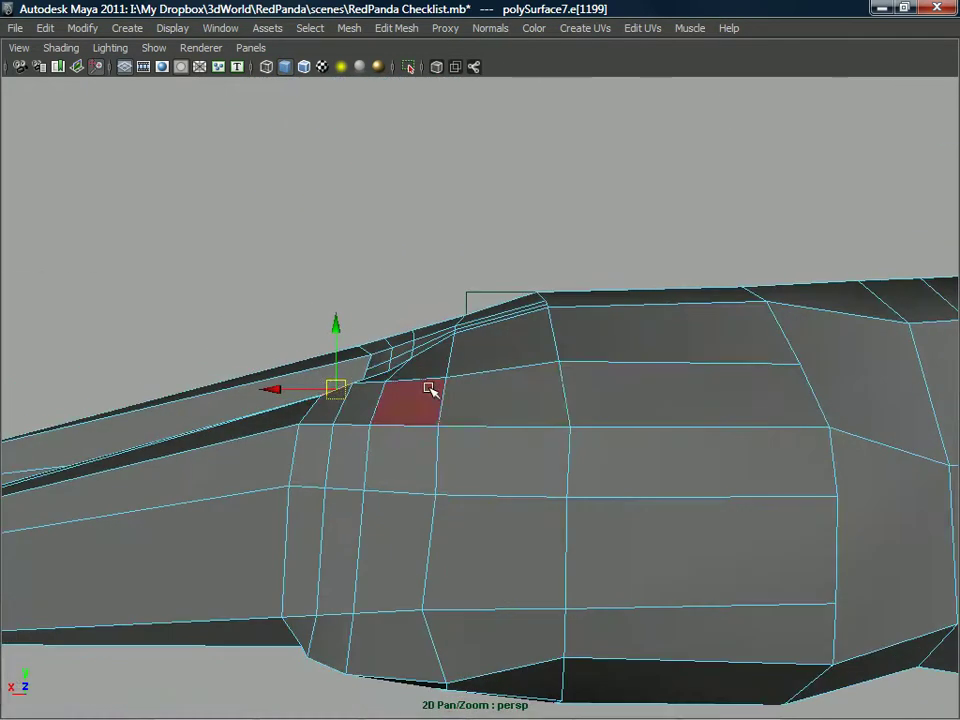
# - Reposition the upper lengthwise edges on the hand's outer side and a vertex on the palm's outer border
pyautogui.click(414, 379)
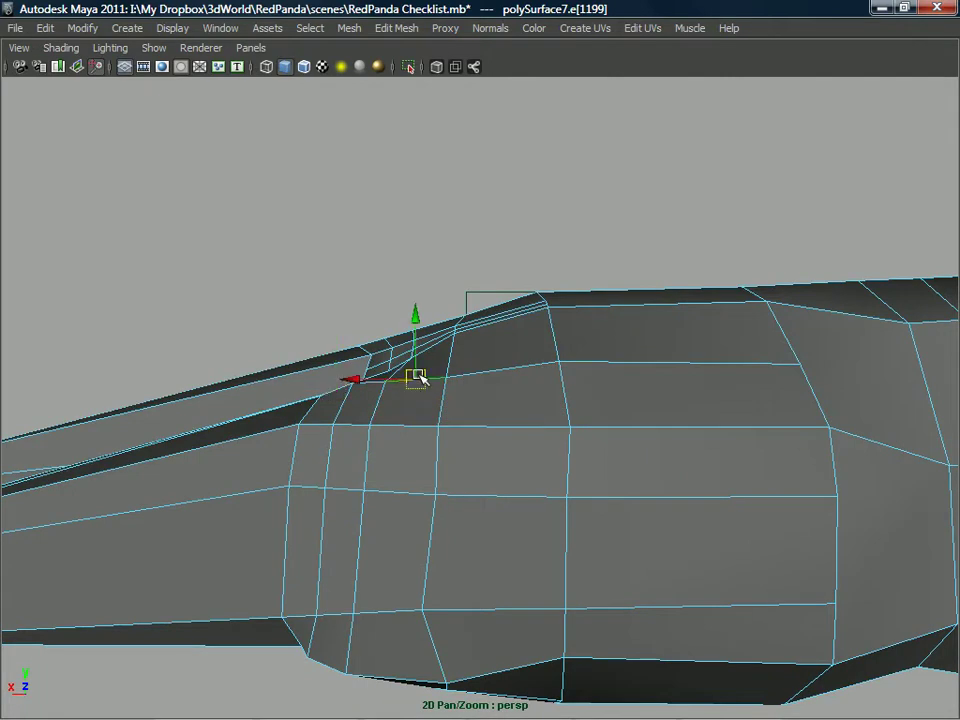
pyautogui.keyDown('alt'); pyautogui.moveTo(417, 373); pyautogui.dragTo(499, 362); pyautogui.keyUp('alt')
pyautogui.moveTo(484, 364); pyautogui.dragTo(503, 370, button='right')
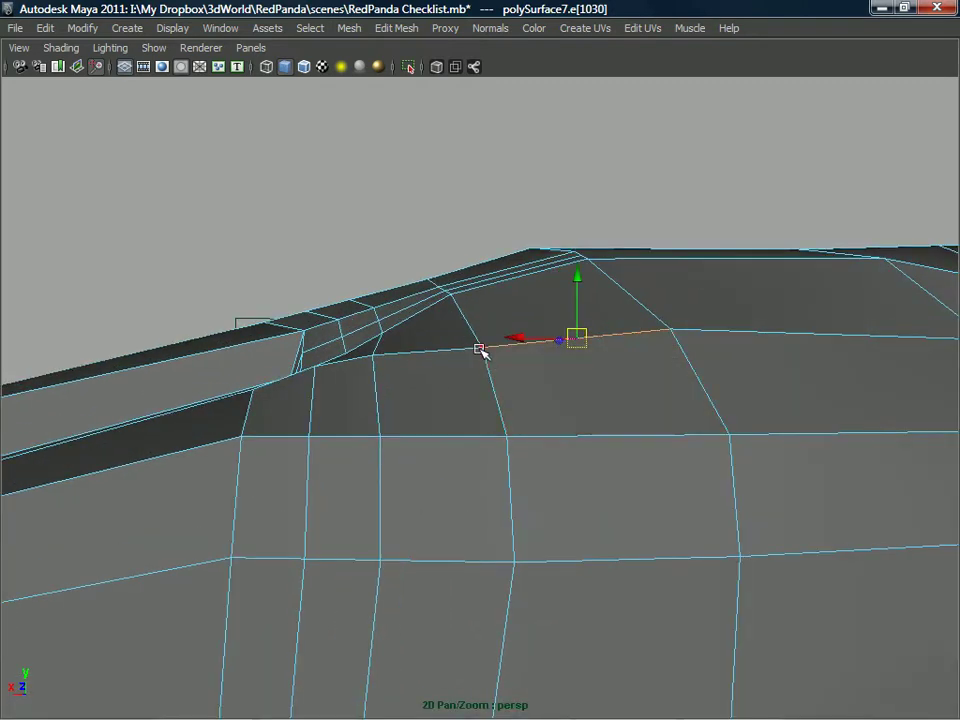
pyautogui.keyDown('alt'); pyautogui.moveTo(478, 341); pyautogui.dragTo(525, 488); pyautogui.keyUp('alt')
pyautogui.click(517, 508)
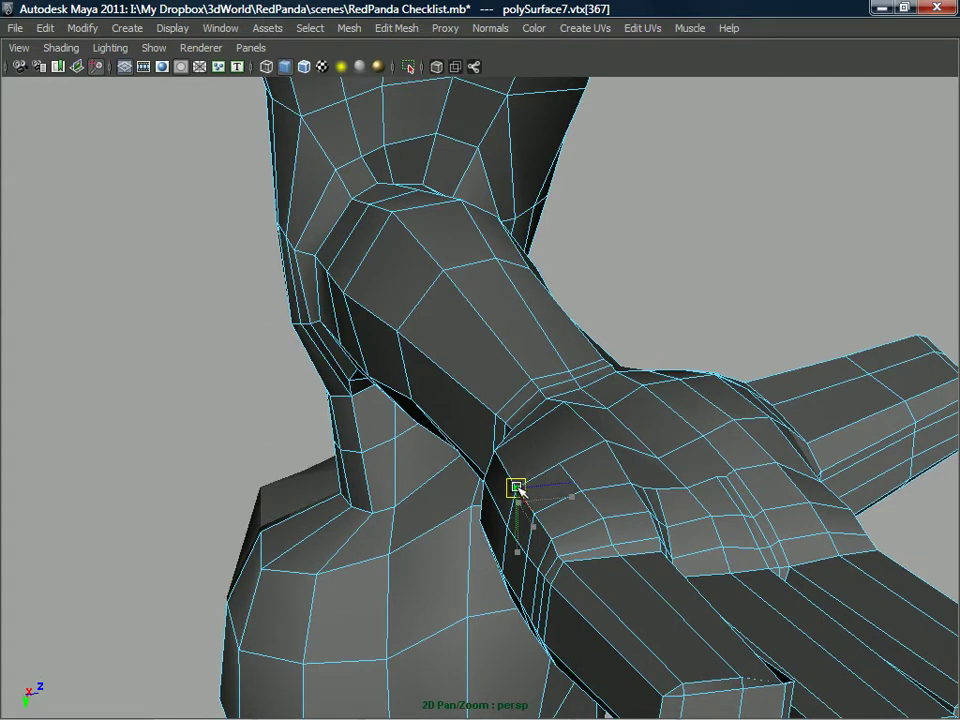
# - Split the faces at the palm's outer heel beside the wrist with a new edge
pyautogui.moveTo(564, 360); pyautogui.dragTo(639, 336, button='right')
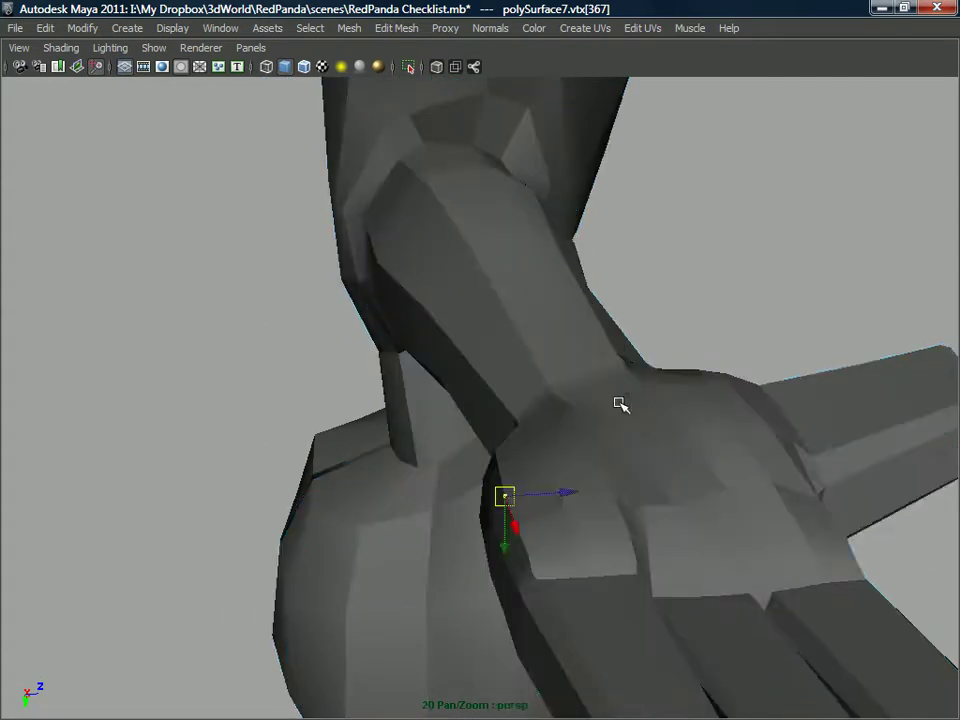
pyautogui.keyDown('shift'); pyautogui.moveTo(596, 395); pyautogui.dragTo(597, 410, button='right'); pyautogui.keyUp('shift')
pyautogui.keyDown('shift'); pyautogui.moveTo(502, 405); pyautogui.dragTo(500, 398, button='right'); pyautogui.keyUp('shift')
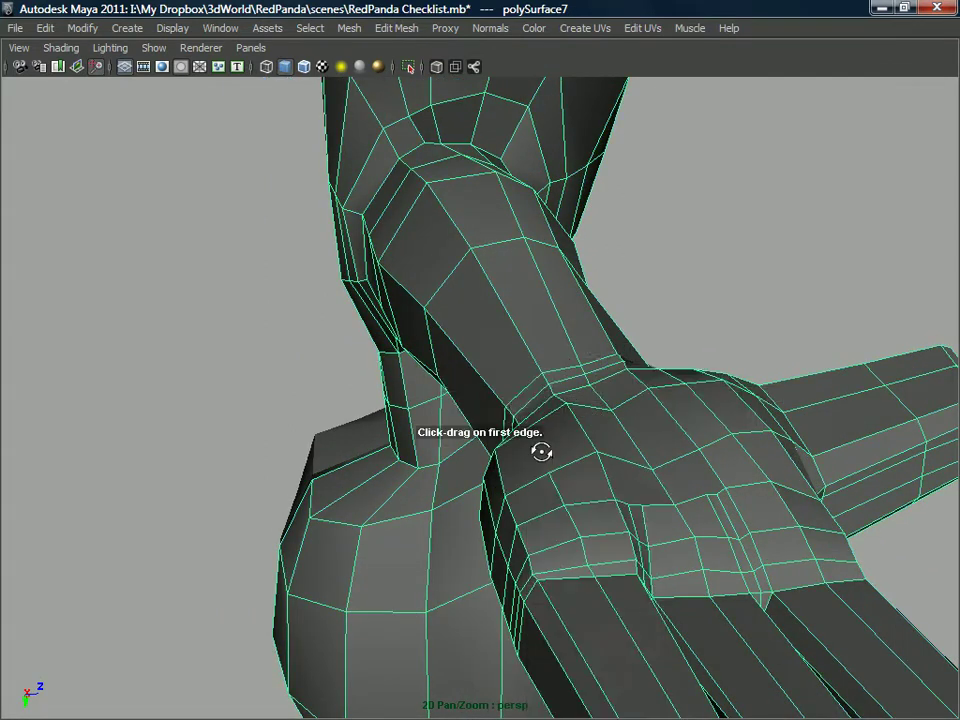
pyautogui.keyDown('alt'); pyautogui.moveTo(544, 440); pyautogui.dragTo(566, 487); pyautogui.keyUp('alt')
pyautogui.click(551, 493)
pyautogui.keyDown('alt'); pyautogui.moveTo(497, 461); pyautogui.dragTo(409, 471); pyautogui.keyUp('alt')
pyautogui.click(386, 437)
pyautogui.press('Return')
# - Adjust the new edge and the neighbouring vertices on the palm's outer heel to round the surface
pyautogui.moveTo(418, 360); pyautogui.dragTo(480, 383, button='right')
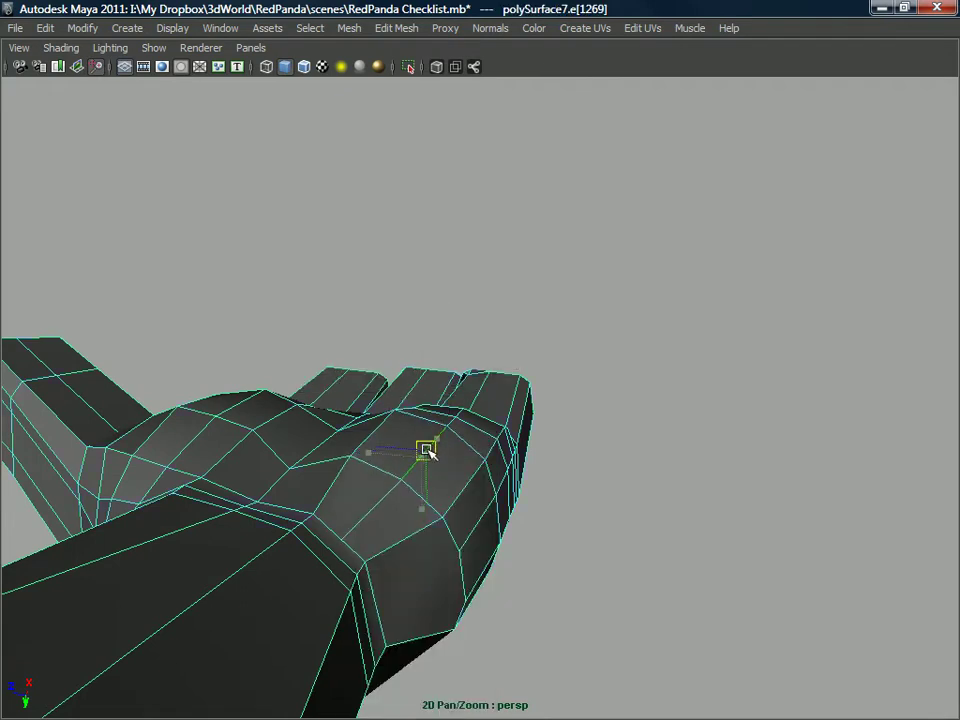
pyautogui.keyDown('alt'); pyautogui.moveTo(394, 467); pyautogui.dragTo(378, 540); pyautogui.keyUp('alt')
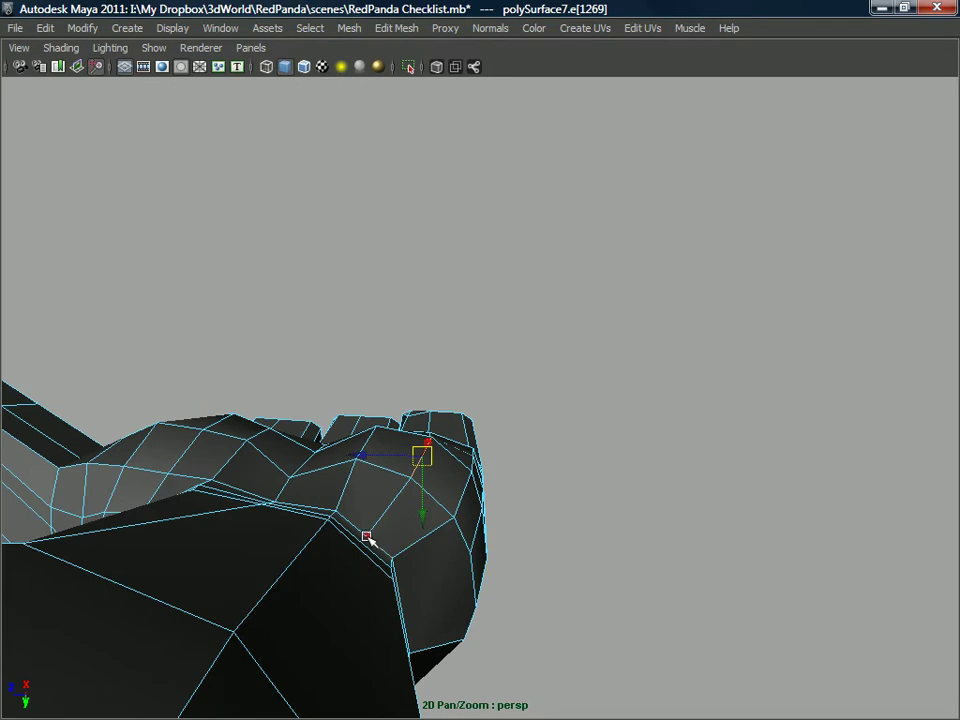
pyautogui.keyDown('alt'); pyautogui.moveTo(406, 529); pyautogui.dragTo(223, 536); pyautogui.keyUp('alt')
pyautogui.keyDown('alt'); pyautogui.moveTo(469, 488); pyautogui.dragTo(285, 478); pyautogui.keyUp('alt')
pyautogui.keyDown('alt'); pyautogui.moveTo(546, 483); pyautogui.dragTo(588, 476); pyautogui.keyUp('alt')
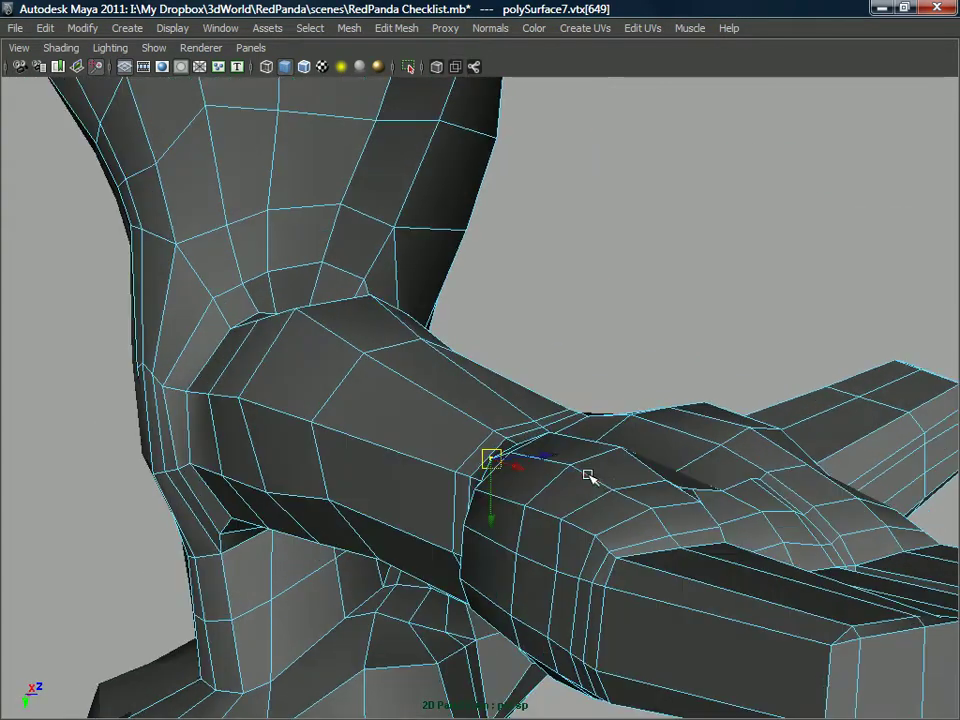
pyautogui.click(611, 490)
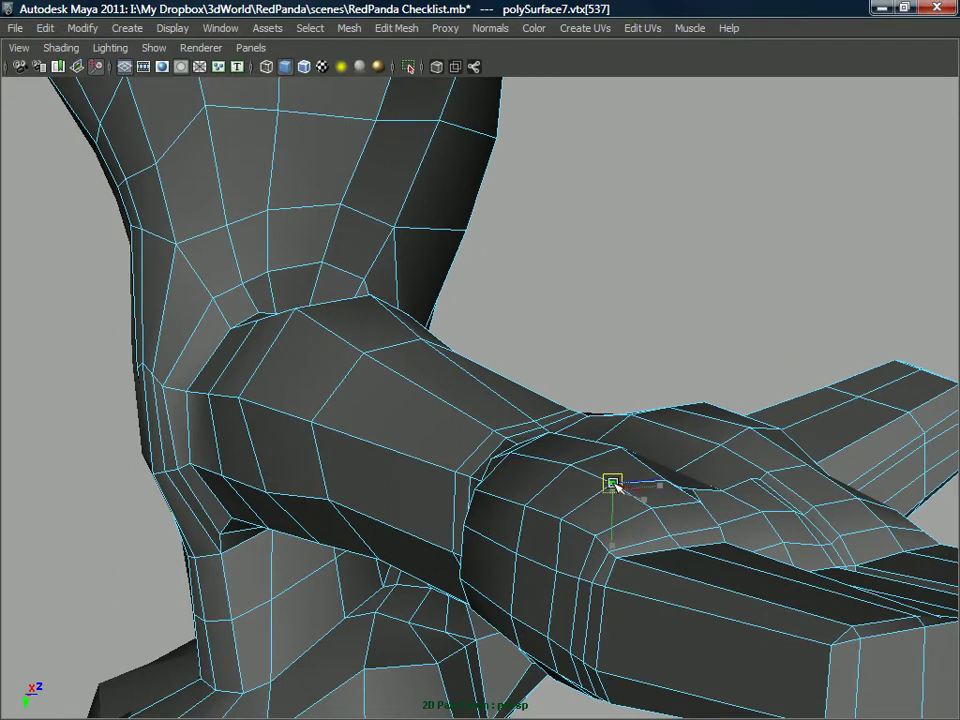
# - Reposition the middle vertices on the hand's outer side between the wrist and the outer finger
pyautogui.keyDown('alt'); pyautogui.moveTo(604, 491); pyautogui.dragTo(661, 565); pyautogui.keyUp('alt')
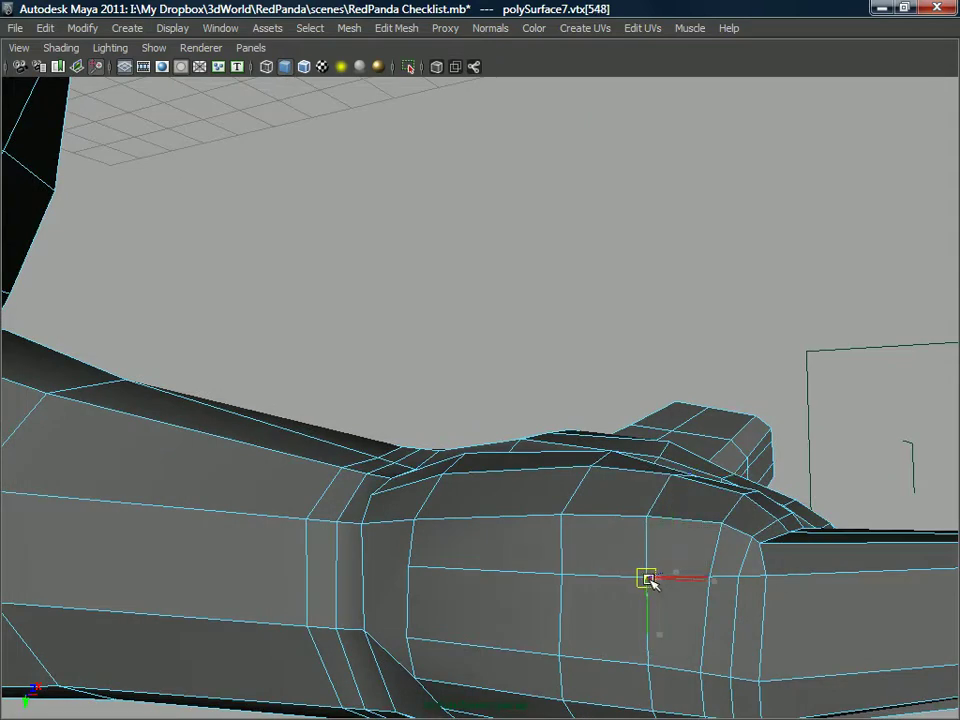
pyautogui.keyDown('alt'); pyautogui.moveTo(610, 588); pyautogui.dragTo(514, 403); pyautogui.keyUp('alt')
pyautogui.click(574, 510)
pyautogui.scroll(2, 518, 401)
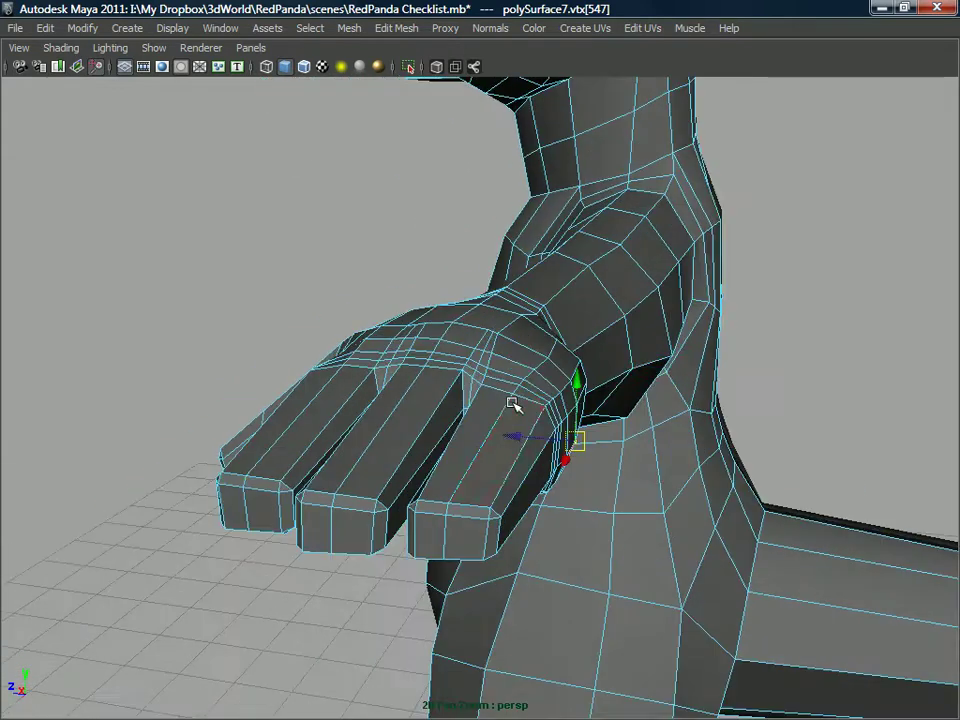
# - Adjust the edges and vertices behind the outer finger's knuckle on the back of the hand
pyautogui.scroll(2, 545, 390)
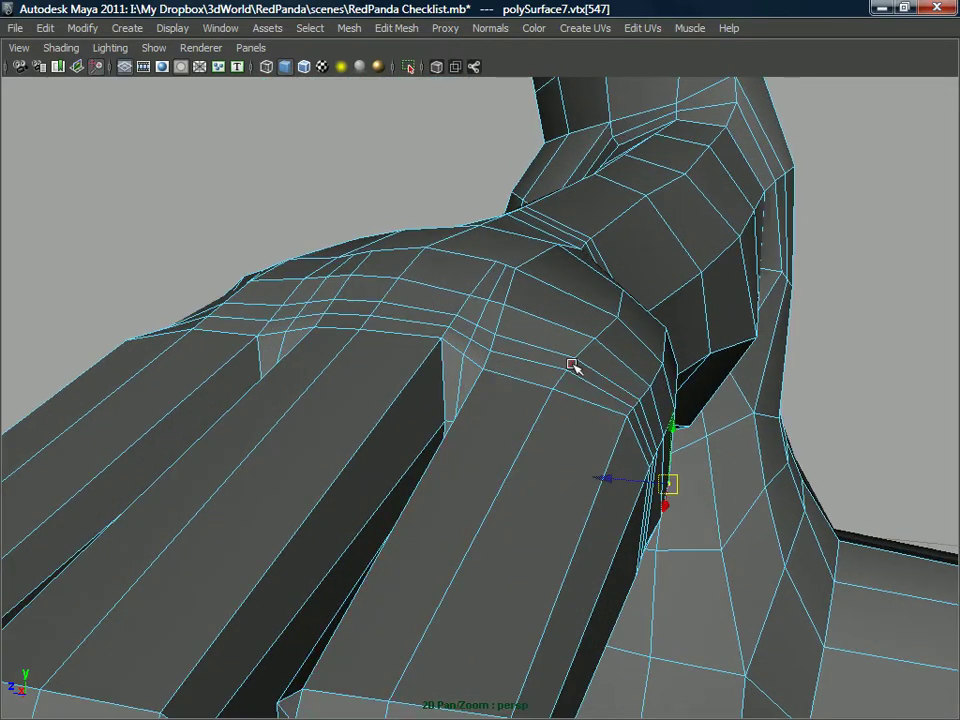
pyautogui.keyDown('shift'); pyautogui.click(556, 381); pyautogui.keyUp('shift')
pyautogui.keyDown('alt'); pyautogui.moveTo(556, 381); pyautogui.dragTo(576, 357); pyautogui.keyUp('alt')
pyautogui.press('w')
pyautogui.press('r')
pyautogui.rightClick(597, 333)
pyautogui.click(631, 344)
pyautogui.keyDown('alt'); pyautogui.moveTo(597, 336); pyautogui.dragTo(603, 395); pyautogui.keyUp('alt')
pyautogui.click(607, 355)
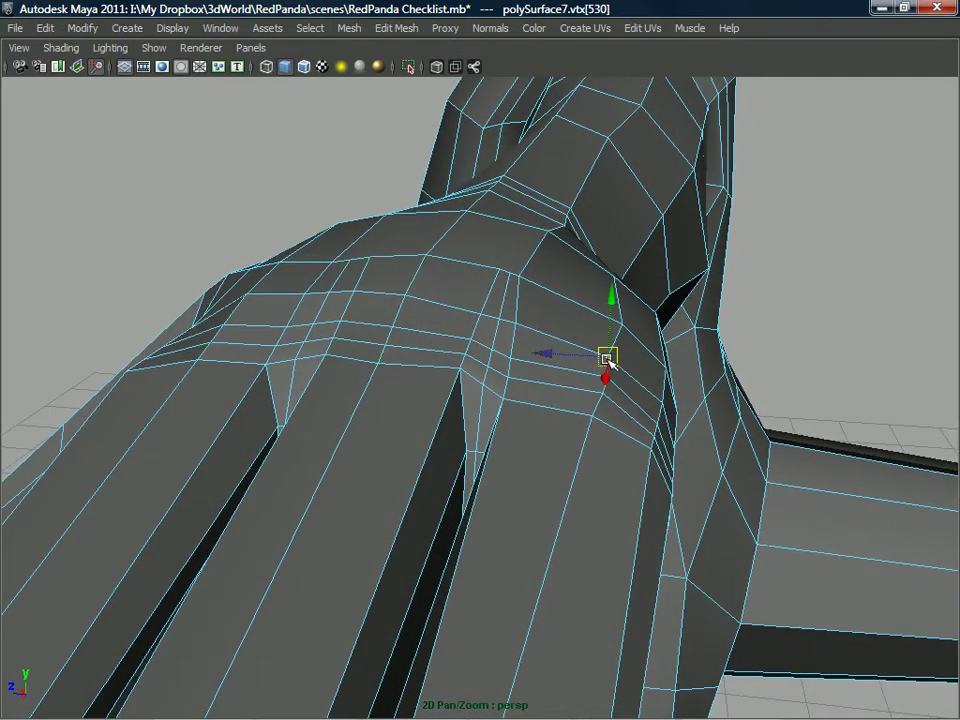
# - Adjust the knuckle edge row where it passes the web between the outer and middle fingers
pyautogui.keyDown('alt'); pyautogui.moveTo(612, 366); pyautogui.dragTo(517, 393); pyautogui.keyUp('alt')
pyautogui.scroll(3, 561, 468)
pyautogui.scroll(3, 521, 463)
pyautogui.click(517, 399)
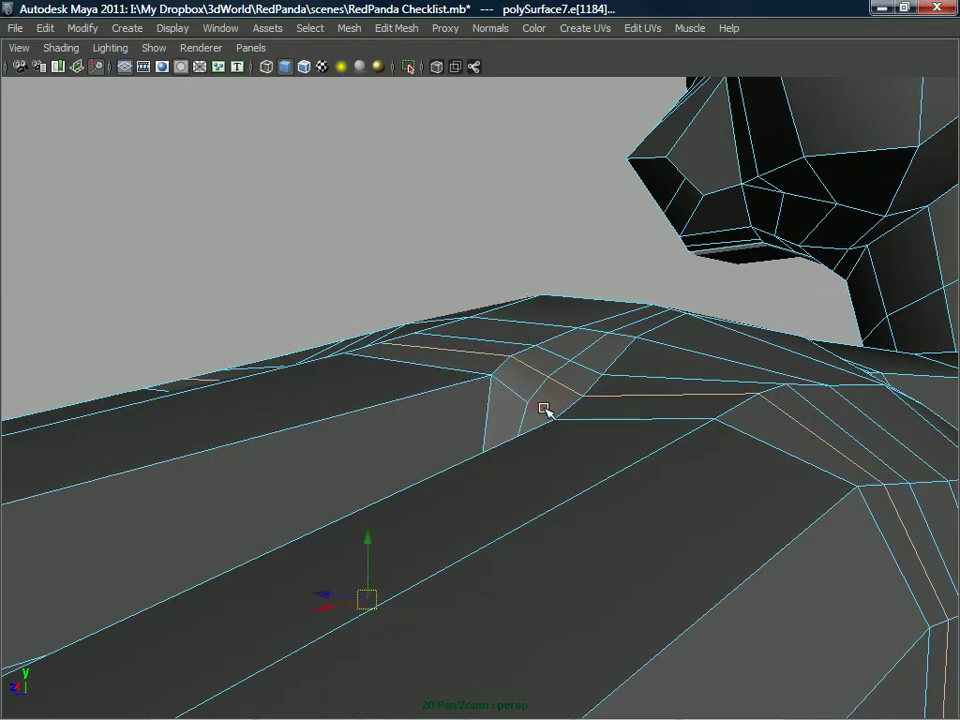
pyautogui.click(553, 405)
pyautogui.keyDown('alt'); pyautogui.moveTo(553, 405); pyautogui.dragTo(480, 545); pyautogui.keyUp('alt')
pyautogui.keyDown('alt'); pyautogui.moveTo(429, 463); pyautogui.dragTo(535, 452); pyautogui.keyUp('alt')
# - Reposition the vertices at the middle finger's knuckle and in the palm below it
pyautogui.click(467, 410)
pyautogui.scroll(2, 465, 426)
pyautogui.click(416, 427)
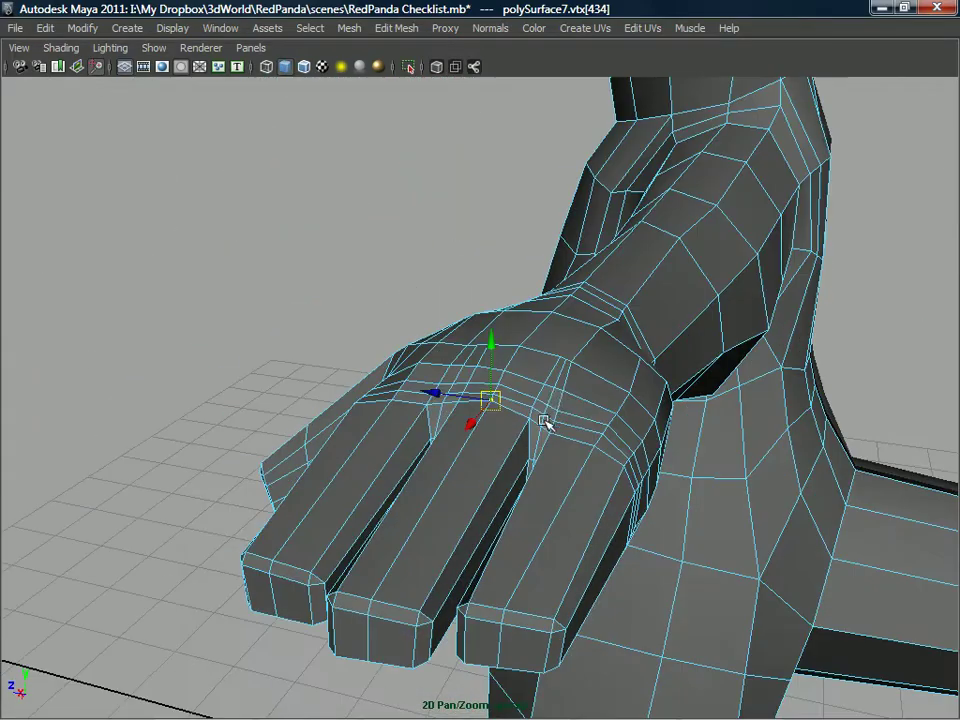
pyautogui.keyDown('alt'); pyautogui.moveTo(545, 404); pyautogui.dragTo(491, 431); pyautogui.keyUp('alt')
pyautogui.scroll(3, 492, 445)
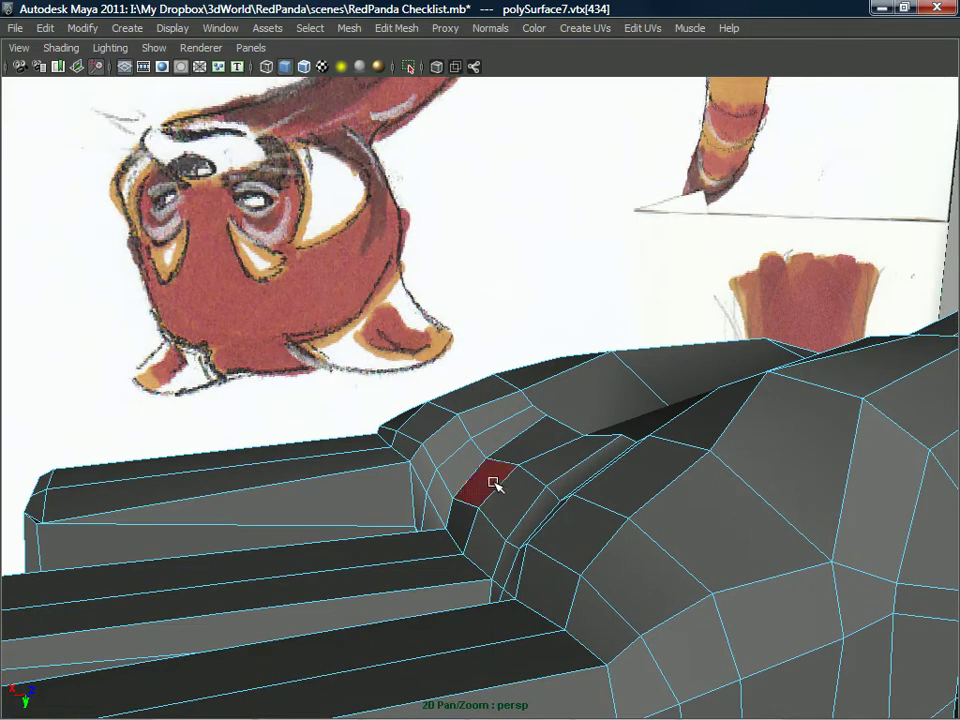
pyautogui.keyDown('alt'); pyautogui.moveTo(497, 471); pyautogui.dragTo(557, 452); pyautogui.keyUp('alt')
pyautogui.click(667, 476)
# - Split the palm with a new edge row from the web between the outer and middle fingers to the wrist
pyautogui.moveTo(561, 360); pyautogui.dragTo(645, 336, button='right')
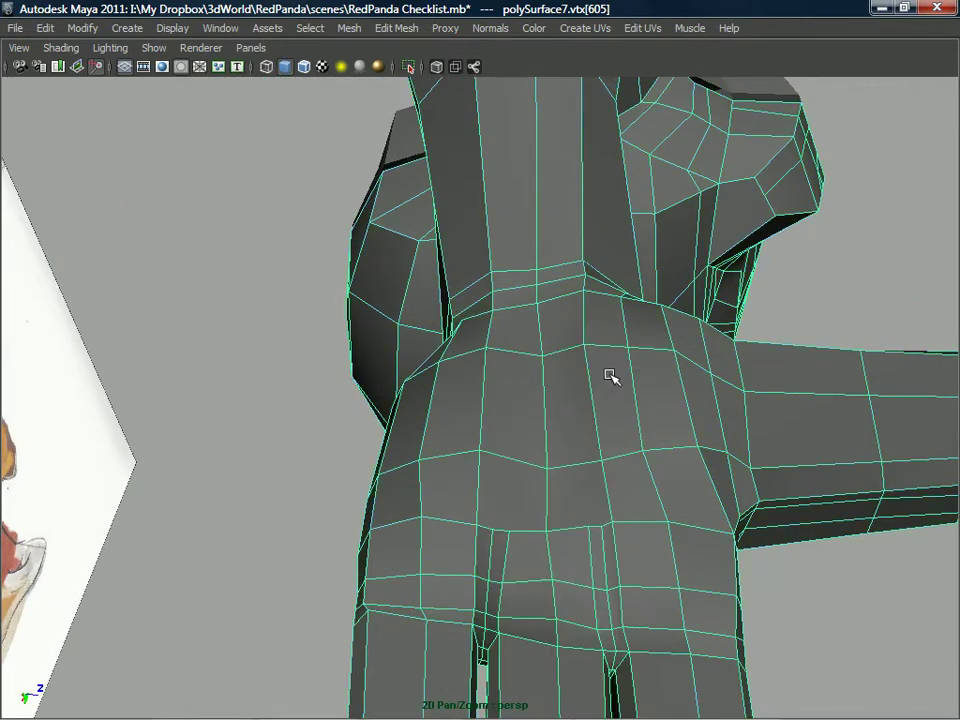
pyautogui.keyDown('shift'); pyautogui.moveTo(611, 373); pyautogui.dragTo(586, 376, button='right'); pyautogui.keyUp('shift')
pyautogui.keyDown('shift'); pyautogui.moveTo(586, 376); pyautogui.dragTo(520, 381, button='right'); pyautogui.keyUp('shift')
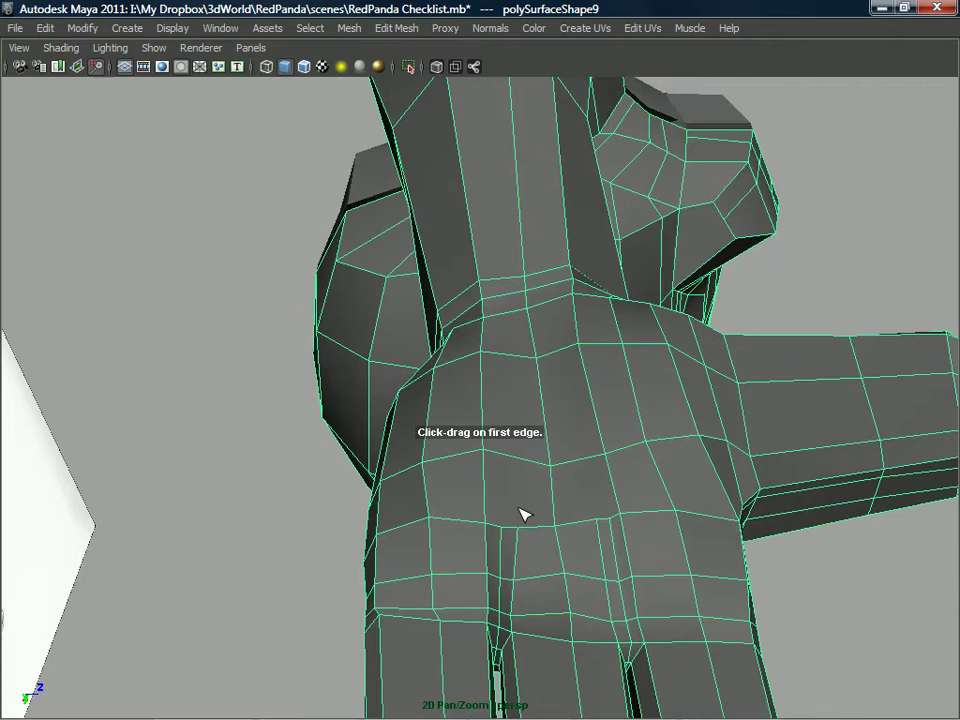
pyautogui.click(514, 530)
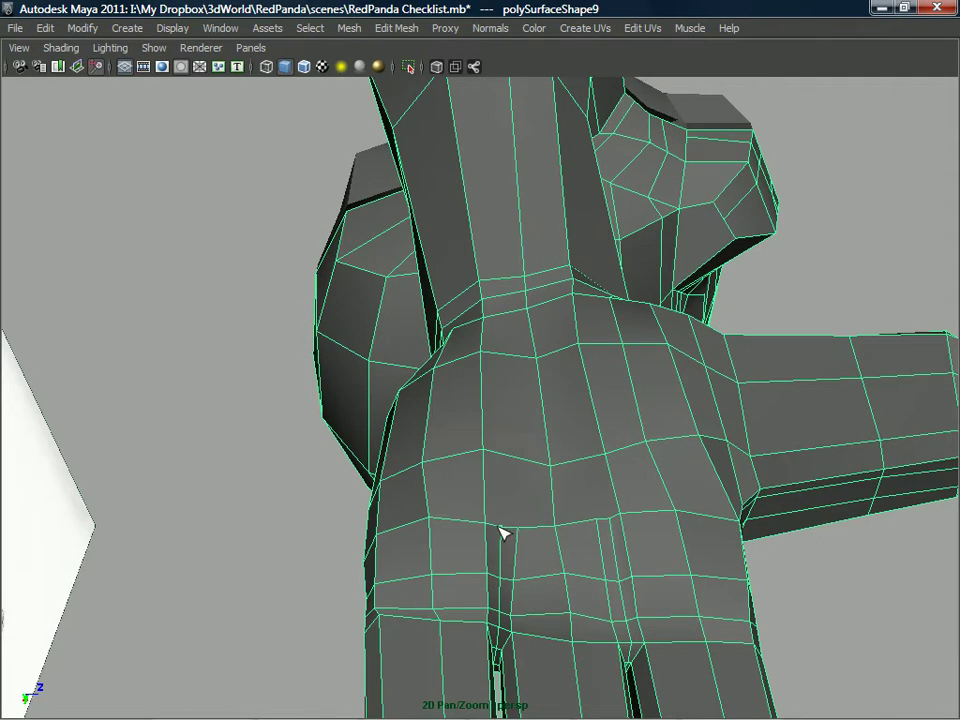
pyautogui.click(539, 463)
pyautogui.click(527, 358)
pyautogui.keyDown('alt'); pyautogui.moveTo(527, 358); pyautogui.dragTo(479, 341); pyautogui.keyUp('alt')
pyautogui.moveTo(523, 299); pyautogui.dragTo(481, 295)
pyautogui.press('Return')
# - Adjust a palm face near the wrist and the vertex where the new edge row leaves the finger web
pyautogui.keyDown('alt'); pyautogui.moveTo(480, 389); pyautogui.dragTo(508, 462); pyautogui.keyUp('alt')
pyautogui.moveTo(502, 365); pyautogui.dragTo(548, 421, button='right')
pyautogui.keyDown('alt'); pyautogui.moveTo(507, 502); pyautogui.dragTo(525, 519); pyautogui.keyUp('alt')
pyautogui.click(615, 435)
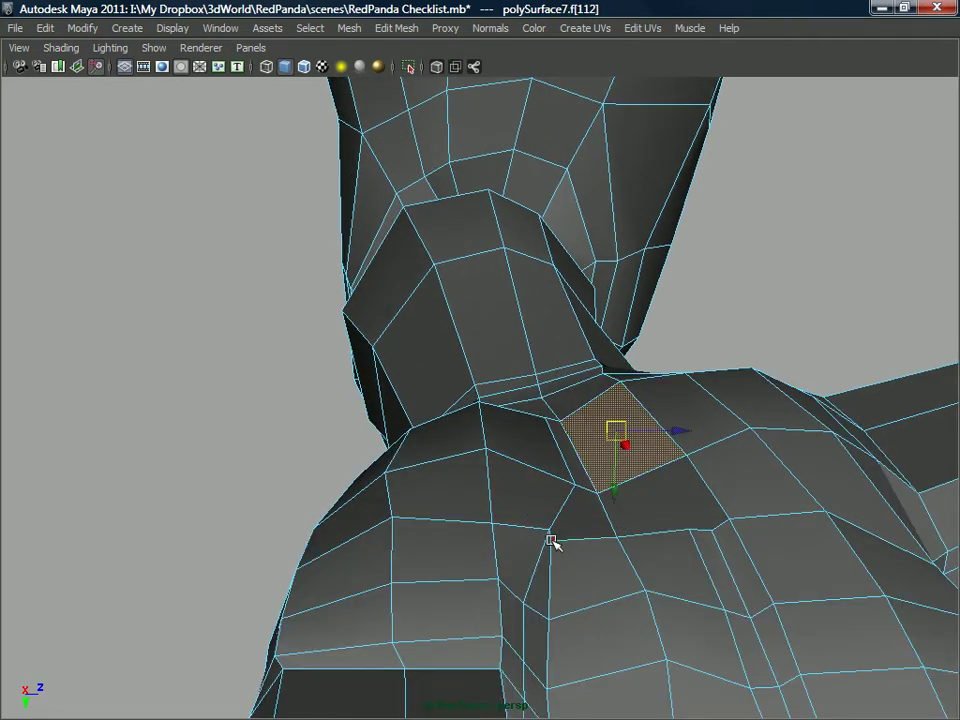
pyautogui.click(551, 540)
# - Split a second edge row beside the first one, from the finger web through the palm to the wrist
pyautogui.moveTo(556, 542); pyautogui.dragTo(585, 328)
pyautogui.press('g')
pyautogui.click(582, 302)
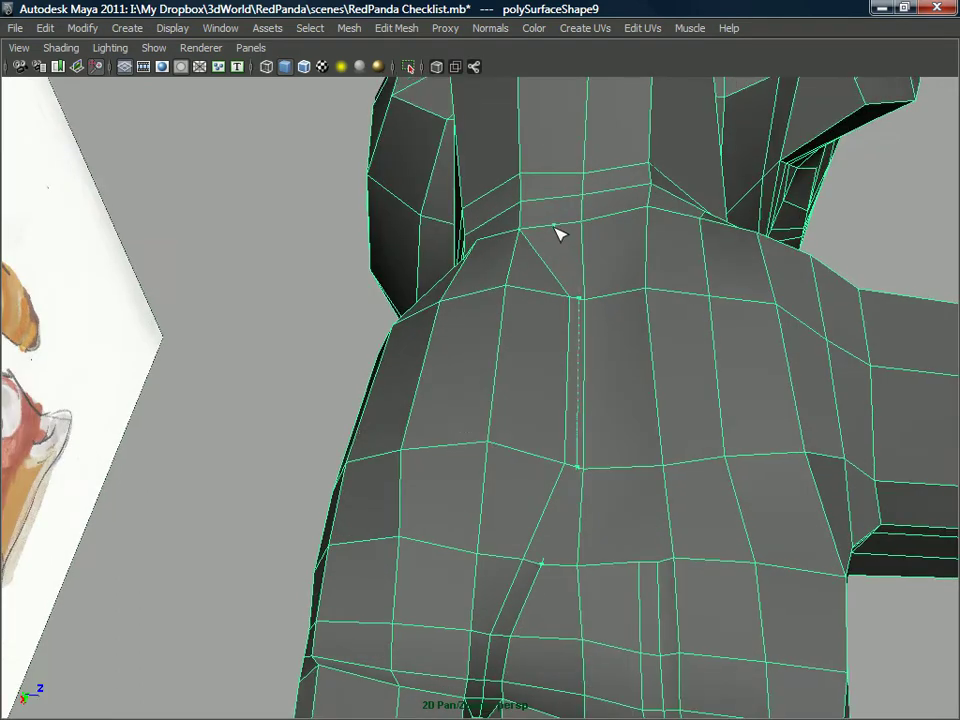
pyautogui.keyDown('alt'); pyautogui.moveTo(536, 426); pyautogui.dragTo(573, 431); pyautogui.keyUp('alt')
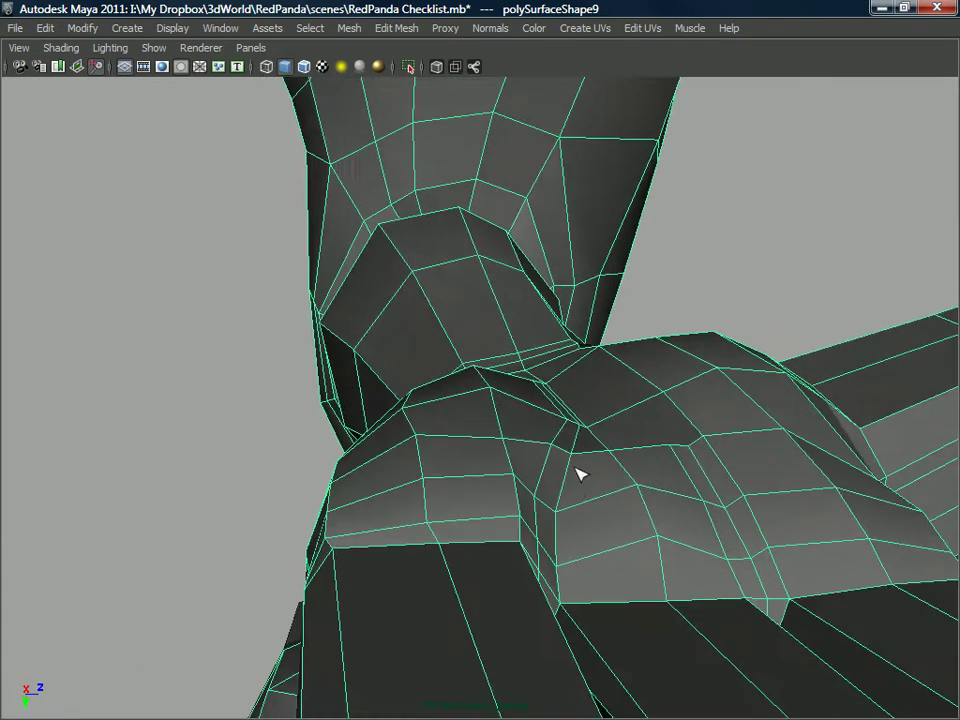
# - Reposition the vertices at the finger end of the two new palm edge rows to form a crease
pyautogui.moveTo(576, 458); pyautogui.dragTo(627, 384, button='right')
pyautogui.click(573, 452)
pyautogui.keyDown('alt'); pyautogui.moveTo(573, 453); pyautogui.dragTo(563, 441); pyautogui.keyUp('alt')
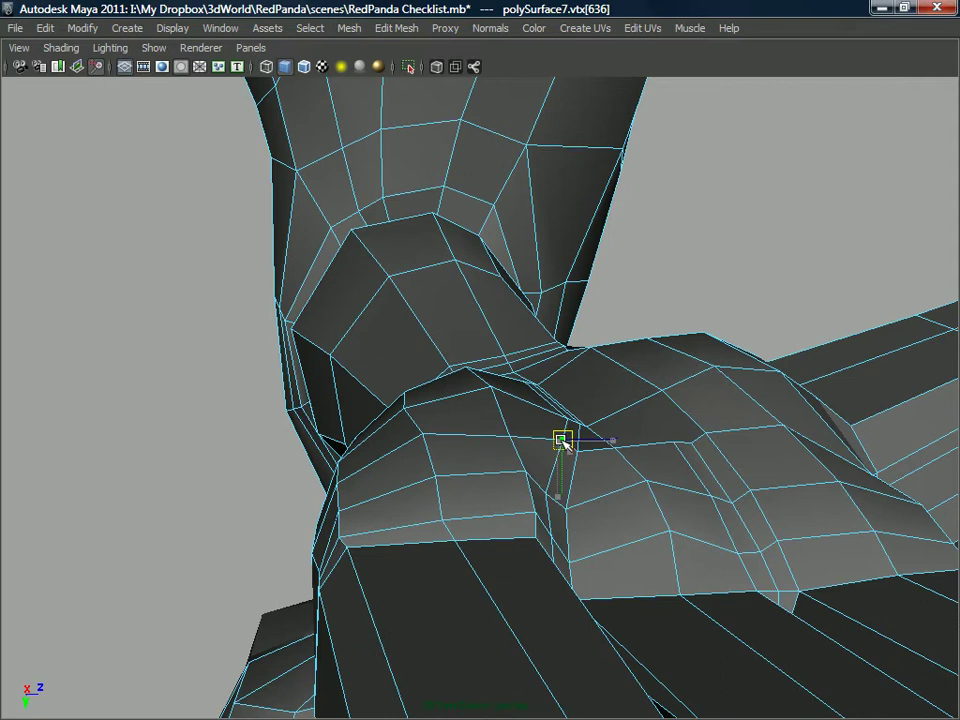
pyautogui.click(551, 491)
pyautogui.keyDown('alt'); pyautogui.moveTo(553, 489); pyautogui.dragTo(542, 467); pyautogui.keyUp('alt')
pyautogui.click(514, 517)
pyautogui.click(526, 476)
pyautogui.click(558, 479)
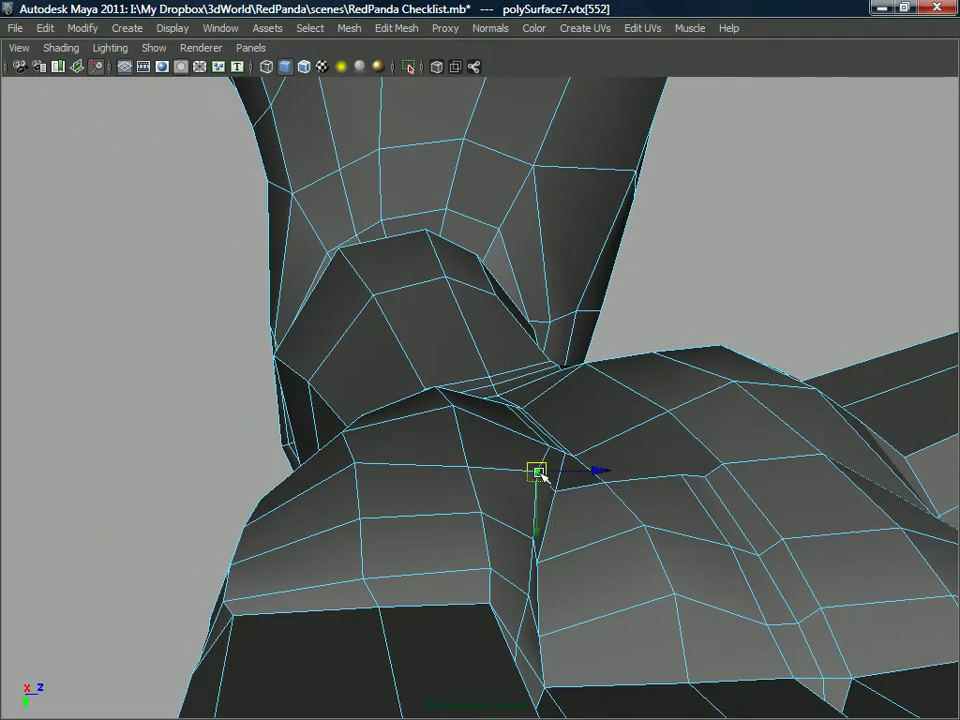
# - Reposition the vertices in the web between the outer and middle fingers on the palm side
pyautogui.keyDown('alt'); pyautogui.moveTo(441, 483); pyautogui.dragTo(510, 475); pyautogui.keyUp('alt')
pyautogui.click(502, 479)
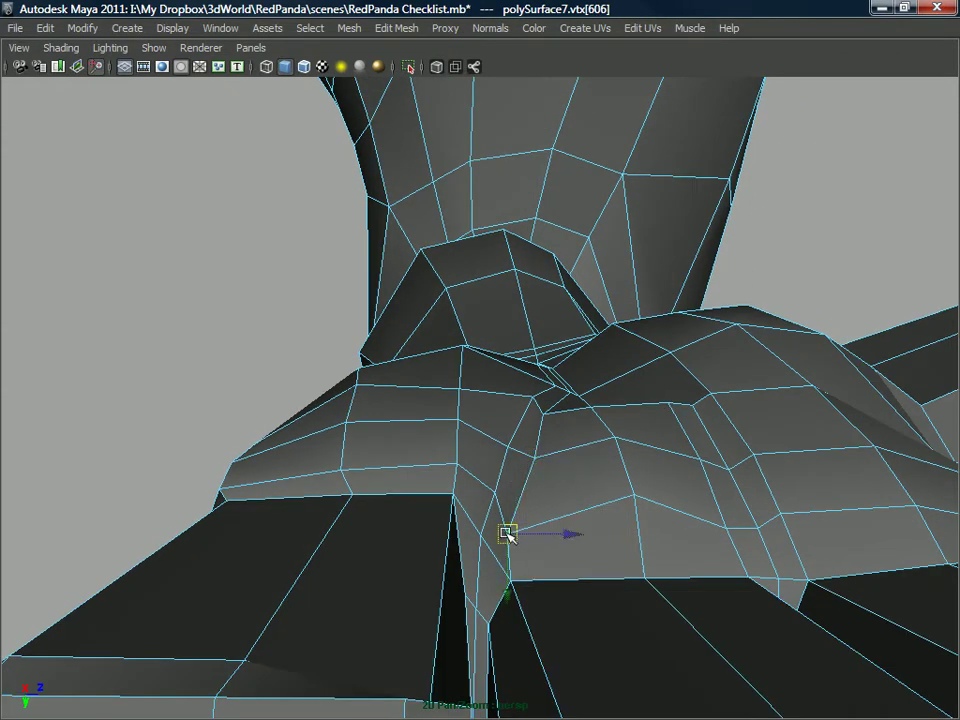
pyautogui.keyDown('alt'); pyautogui.moveTo(535, 524); pyautogui.dragTo(521, 449); pyautogui.keyUp('alt')
pyautogui.click(519, 455)
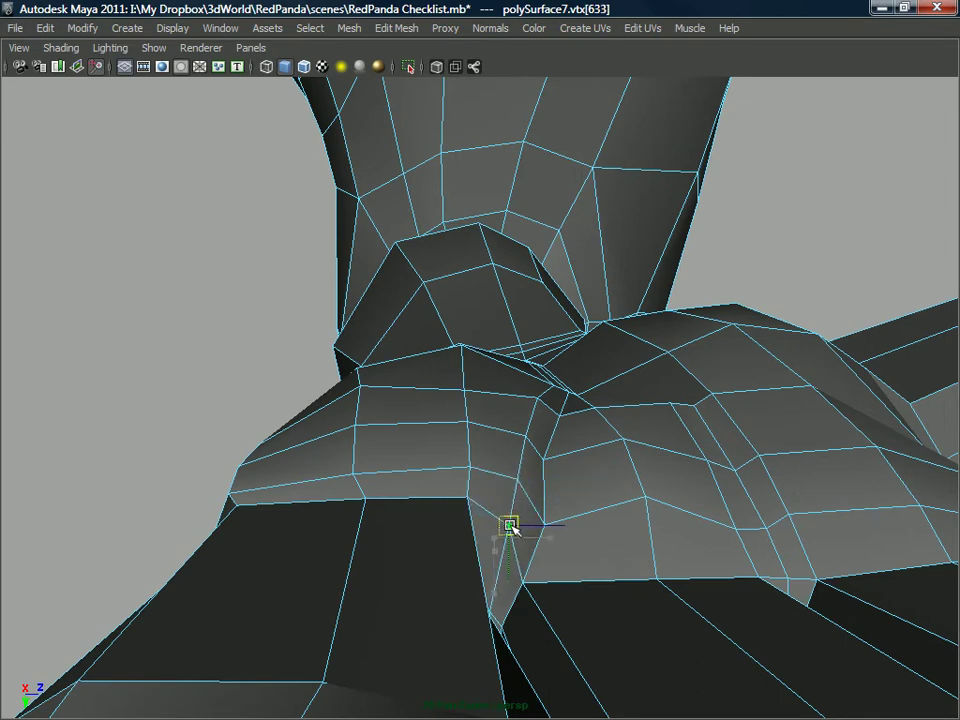
pyautogui.keyDown('alt'); pyautogui.moveTo(534, 508); pyautogui.dragTo(510, 462); pyautogui.keyUp('alt')
# - Shift the narrow crease face in the palm towards the outer finger's side
pyautogui.keyDown('alt'); pyautogui.moveTo(193, 538); pyautogui.dragTo(444, 375); pyautogui.keyUp('alt')
pyautogui.scroll(1, 444, 375)
pyautogui.keyDown('alt'); pyautogui.moveTo(444, 375); pyautogui.dragTo(442, 409, button='middle'); pyautogui.keyUp('alt')
pyautogui.scroll(2, 403, 427)
pyautogui.scroll(1, 403, 427)
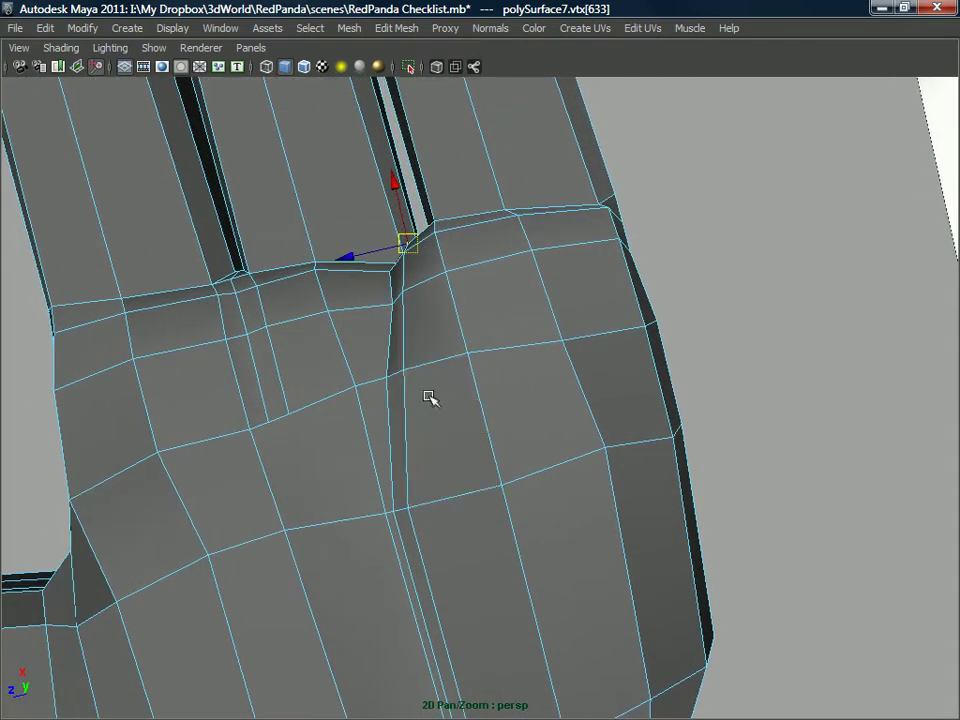
pyautogui.moveTo(403, 369); pyautogui.dragTo(401, 398, button='right')
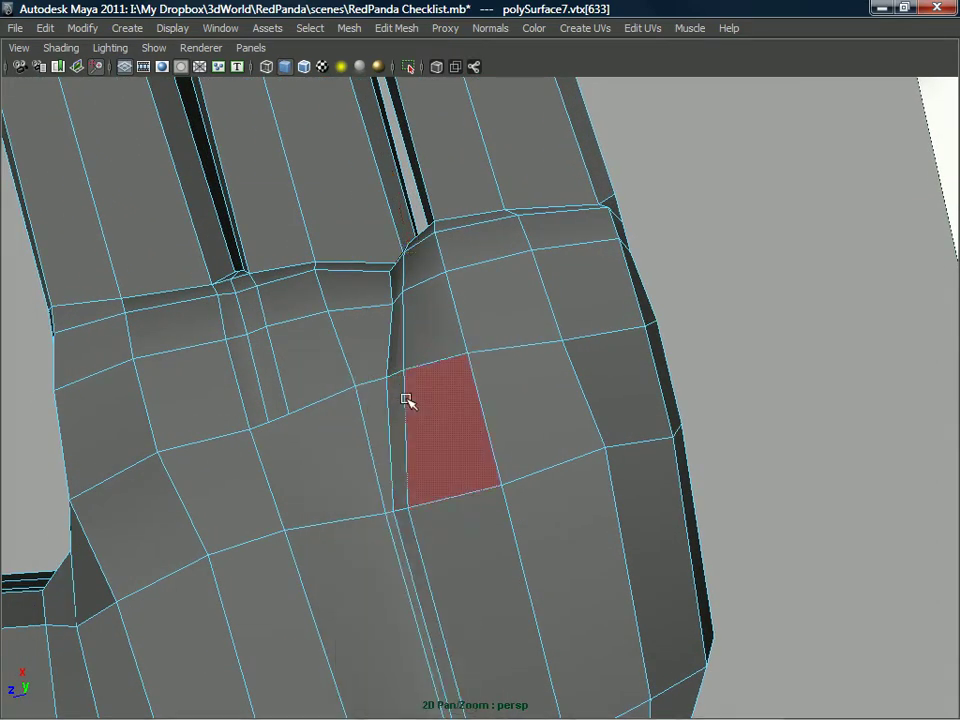
pyautogui.click(407, 435)
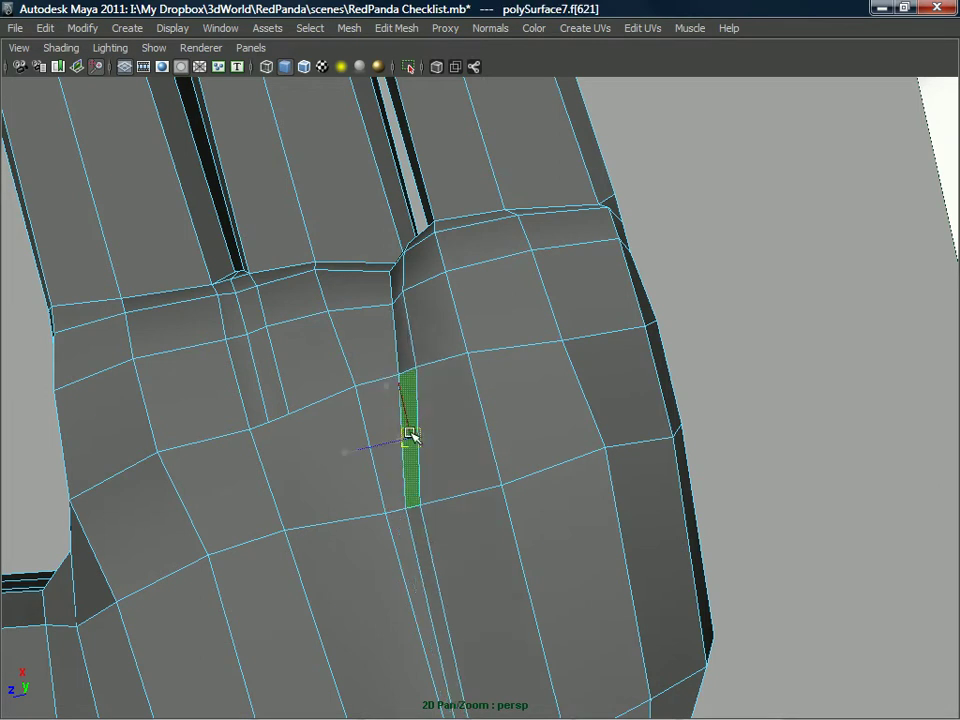
# - Adjust the narrow face and the vertices where the palm crease enters the finger web
pyautogui.keyDown('alt'); pyautogui.moveTo(419, 315); pyautogui.dragTo(443, 448, button='middle'); pyautogui.keyUp('alt')
pyautogui.scroll(3, 420, 467)
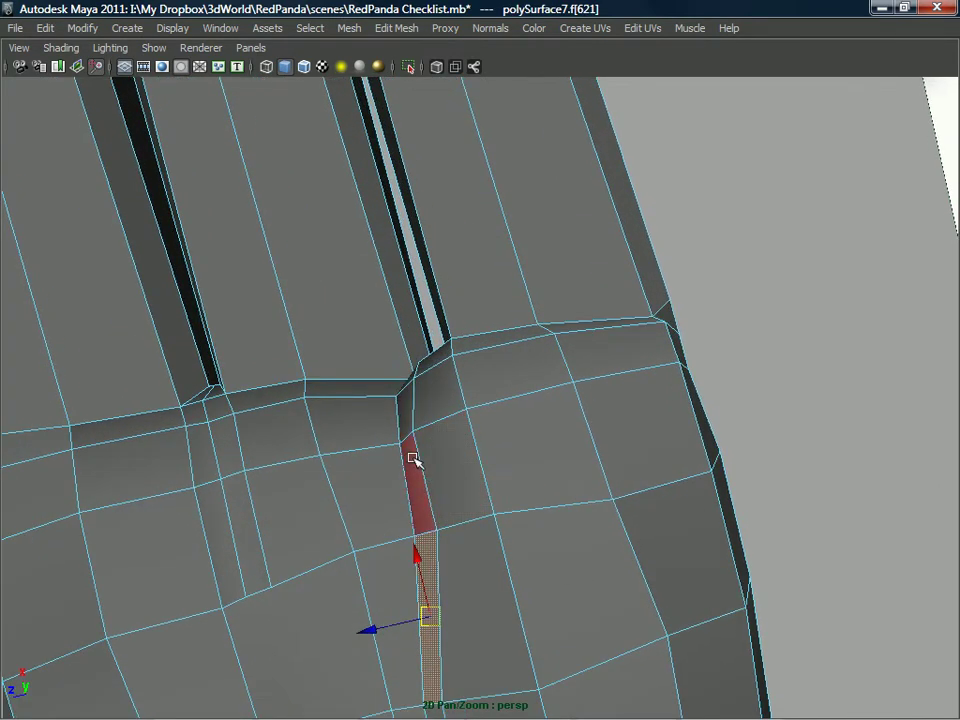
pyautogui.click(407, 414)
pyautogui.keyDown('alt'); pyautogui.moveTo(420, 408); pyautogui.dragTo(445, 360); pyautogui.keyUp('alt')
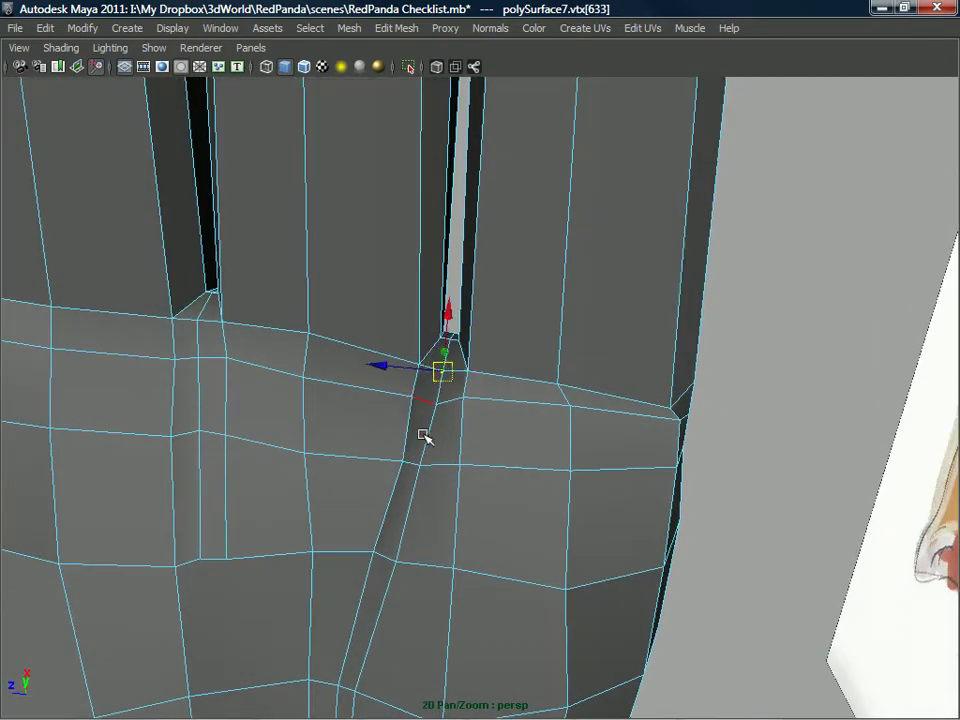
pyautogui.scroll(-5, 424, 427)
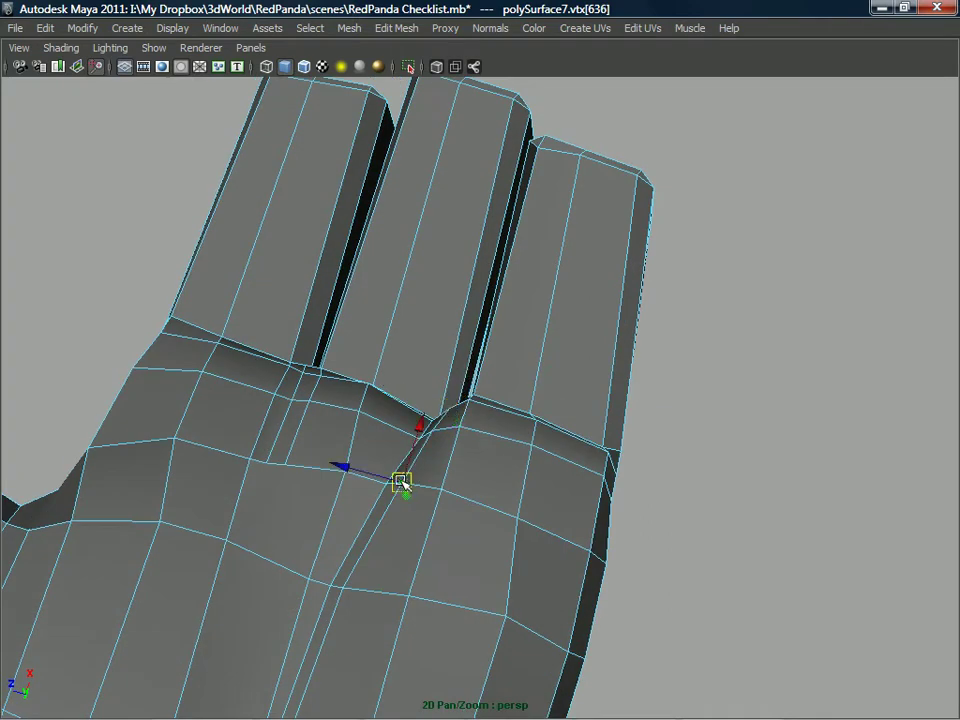
pyautogui.scroll(-2, 400, 495)
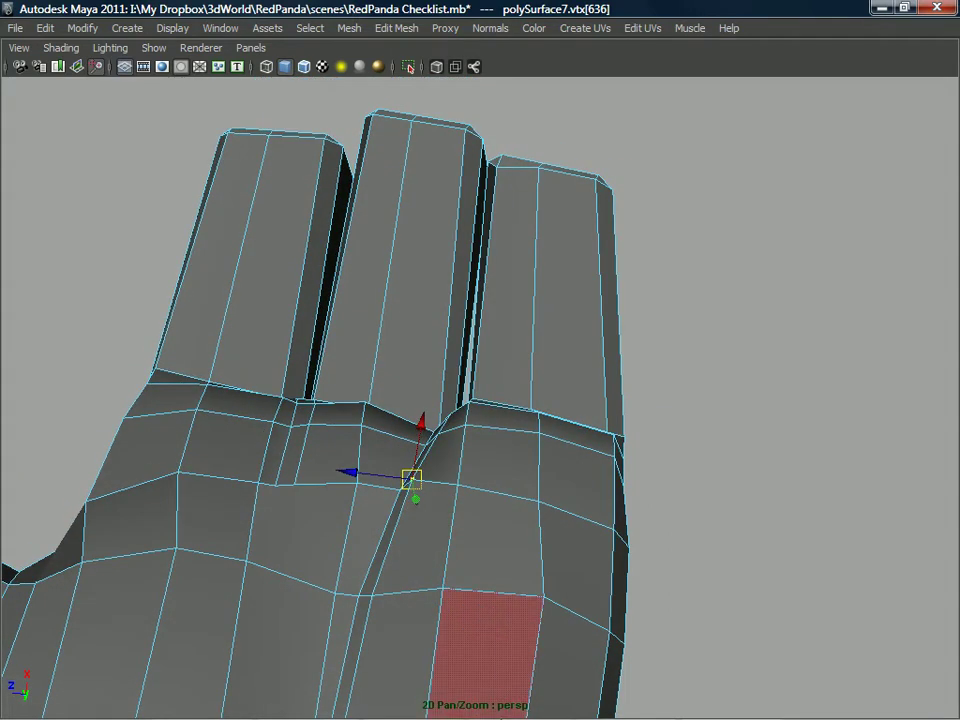
# - Reposition the vertices at the wrist end of the palm crease
pyautogui.keyDown('alt'); pyautogui.moveTo(424, 455); pyautogui.dragTo(521, 455); pyautogui.keyUp('alt')
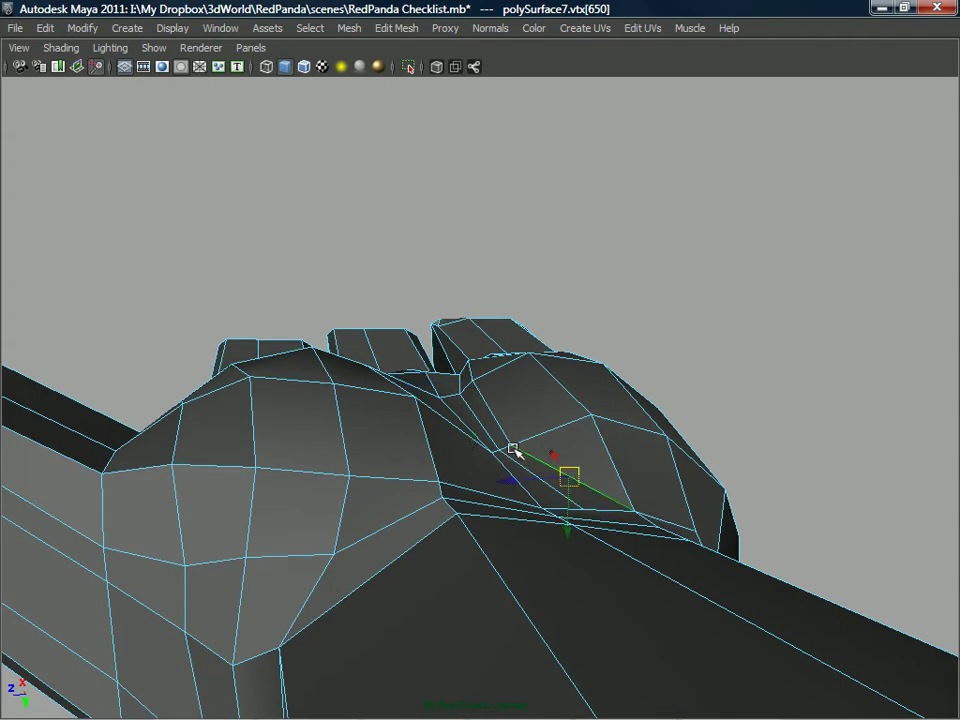
pyautogui.keyDown('alt'); pyautogui.moveTo(505, 420); pyautogui.dragTo(463, 323); pyautogui.keyUp('alt')
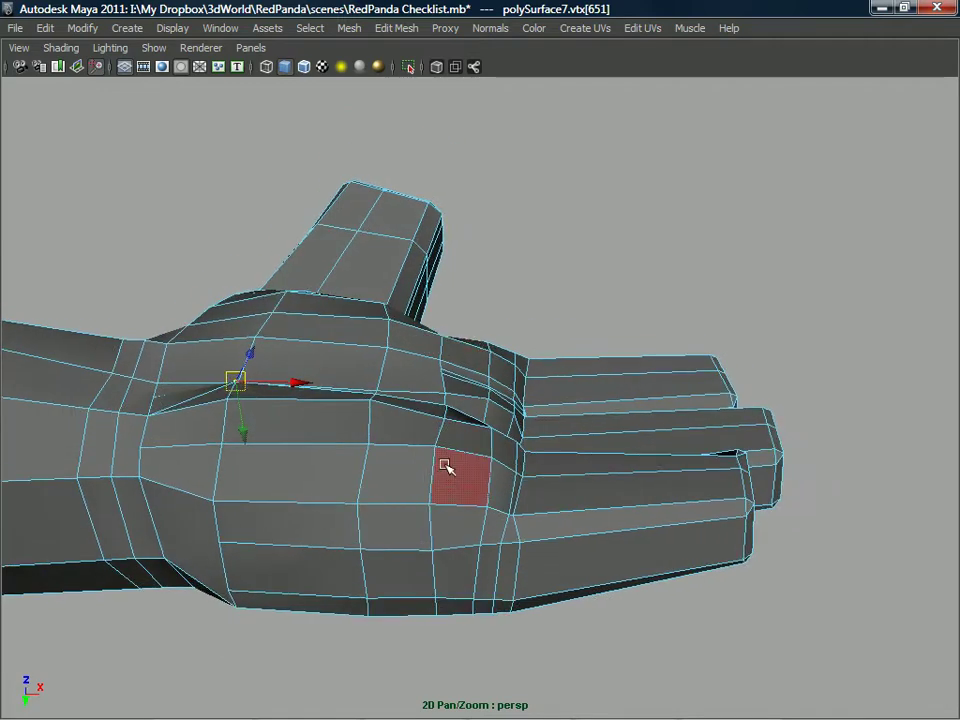
pyautogui.keyDown('alt'); pyautogui.moveTo(440, 479); pyautogui.dragTo(455, 365); pyautogui.keyUp('alt')
pyautogui.moveTo(396, 343)
pyautogui.keyDown('alt'); pyautogui.mouseDown()
pyautogui.moveTo(426, 407)
pyautogui.moveTo(424, 339)
pyautogui.moveTo(392, 296)
pyautogui.moveTo(411, 334)
pyautogui.moveTo(389, 337)
pyautogui.mouseUp(); pyautogui.keyUp('alt')
pyautogui.keyDown('alt'); pyautogui.moveTo(398, 427); pyautogui.dragTo(420, 386); pyautogui.keyUp('alt')
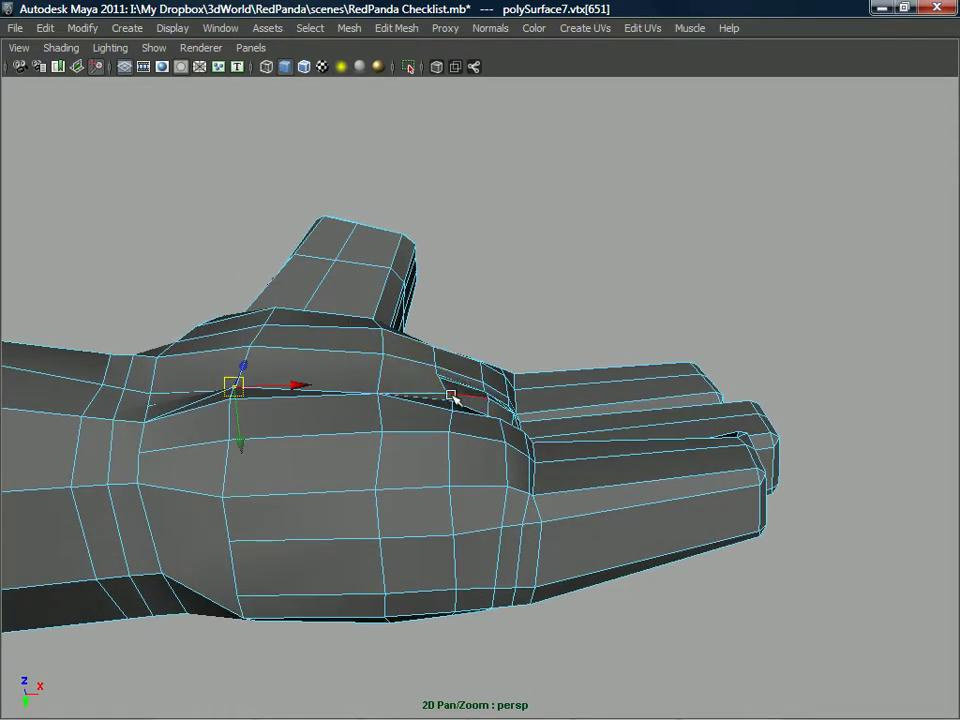
# - Insert an edge loop around the hand across the palm just below the finger bases
pyautogui.moveTo(447, 365); pyautogui.dragTo(489, 334, button='right')
pyautogui.keyDown('shift'); pyautogui.moveTo(424, 358); pyautogui.dragTo(390, 386, button='right'); pyautogui.keyUp('shift')
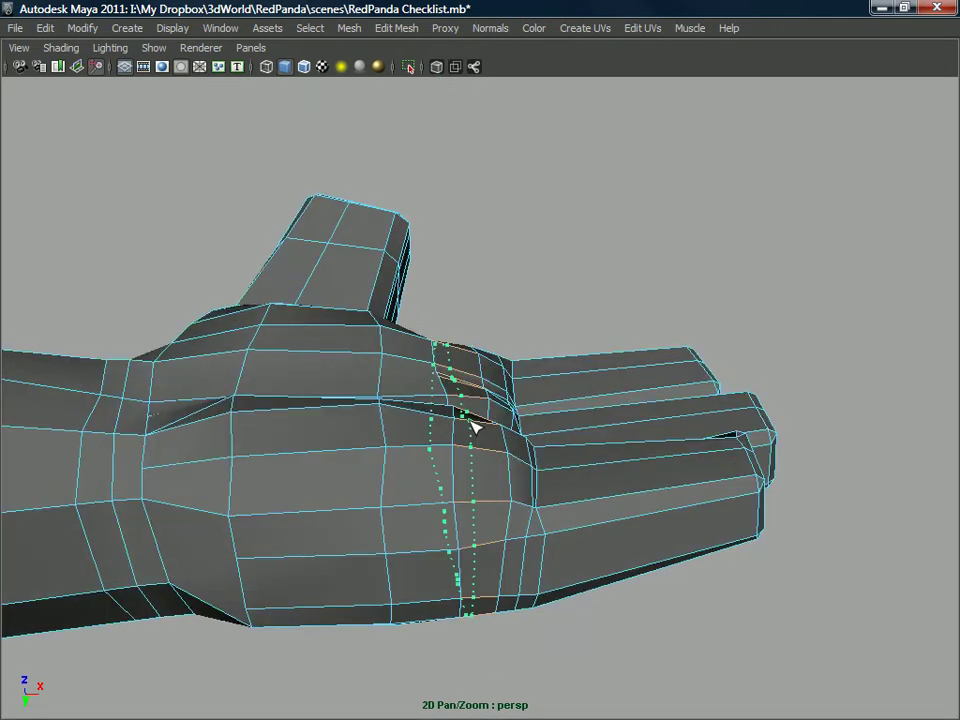
pyautogui.moveTo(477, 427); pyautogui.dragTo(432, 295)
# - Slide the new edge loop across the palm towards the wrist
pyautogui.moveTo(432, 295); pyautogui.dragTo(455, 326, button='right')
pyautogui.press('w')
pyautogui.click(423, 276)
pyautogui.keyDown('alt'); pyautogui.moveTo(455, 326); pyautogui.dragTo(450, 310); pyautogui.keyUp('alt')
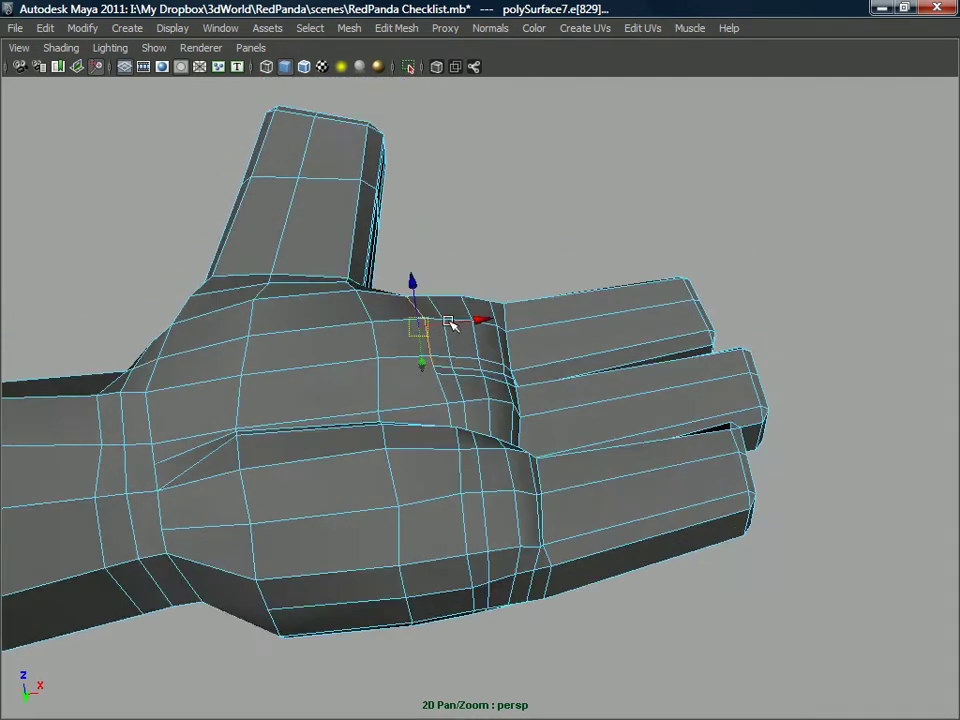
pyautogui.keyDown('alt'); pyautogui.moveTo(441, 373); pyautogui.dragTo(466, 415); pyautogui.keyUp('alt')
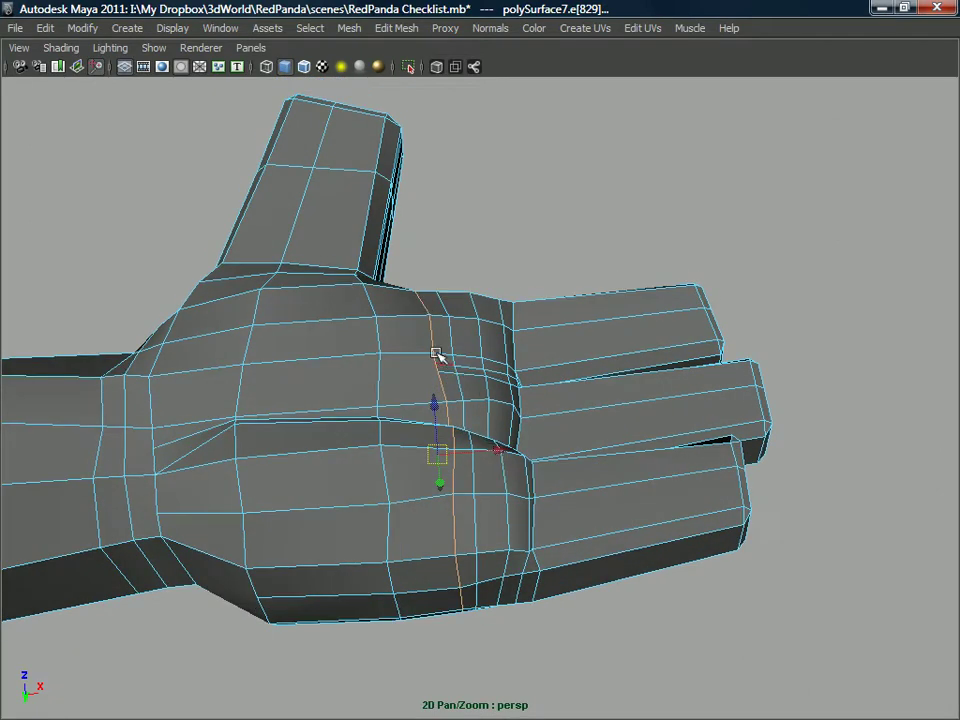
pyautogui.keyDown('shift'); pyautogui.moveTo(437, 353); pyautogui.dragTo(439, 494, button='right'); pyautogui.keyUp('shift')
pyautogui.moveTo(450, 377); pyautogui.dragTo(438, 378, button='middle')
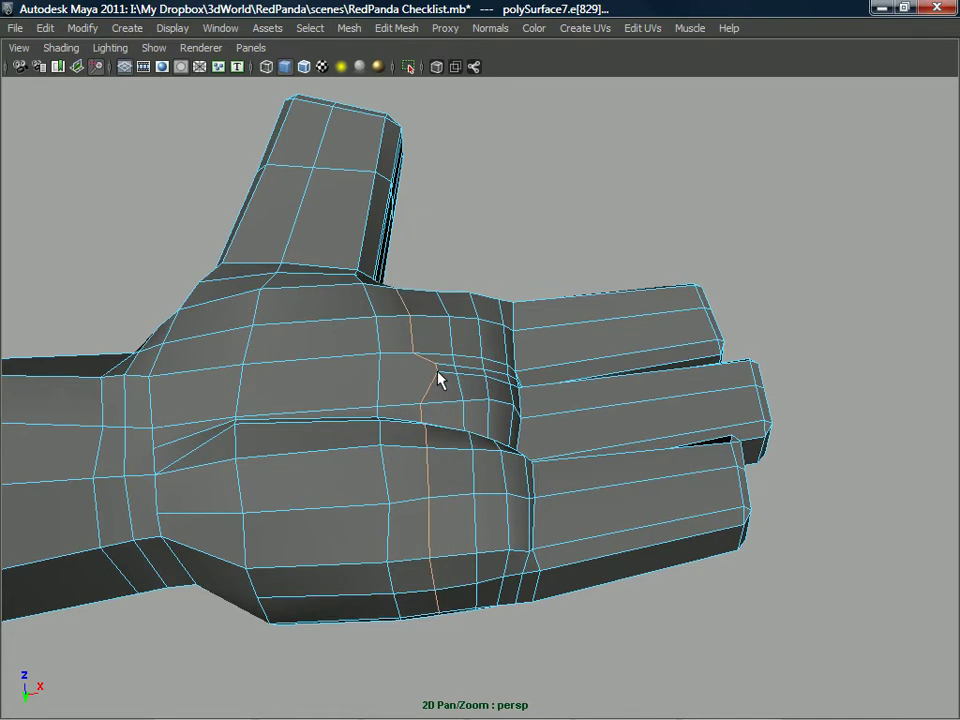
# - Move the short kinked edge between the fingers' rows into line with the rest of the slid loop
pyautogui.keyDown('alt'); pyautogui.moveTo(435, 378); pyautogui.dragTo(450, 428); pyautogui.keyUp('alt')
pyautogui.scroll(2, 440, 425)
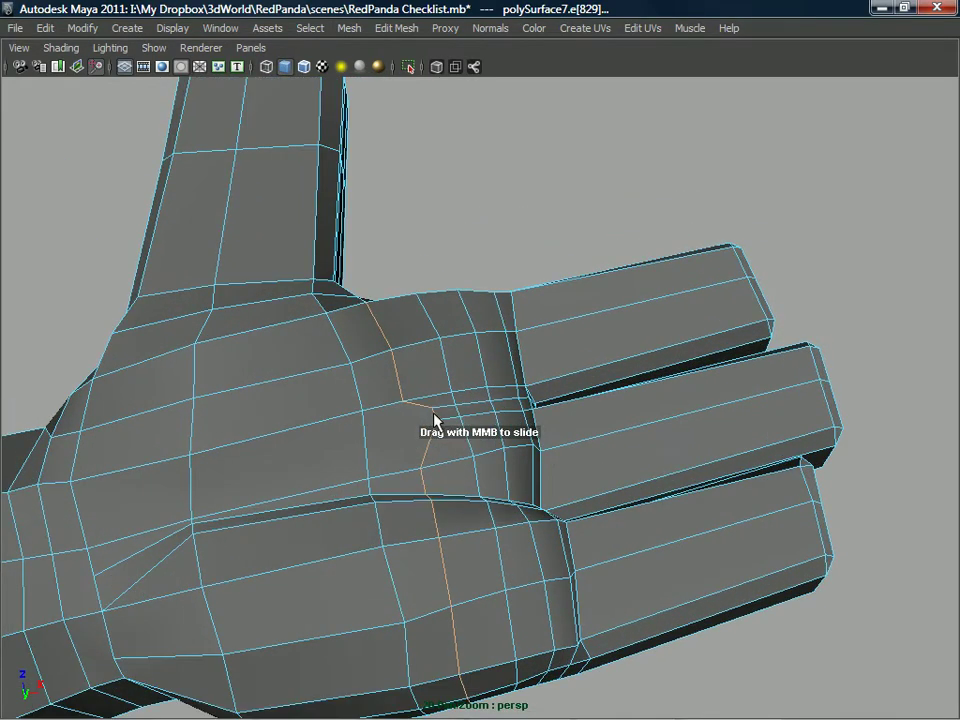
pyautogui.press('w')
pyautogui.click(436, 415)
pyautogui.moveTo(478, 406); pyautogui.dragTo(516, 376)
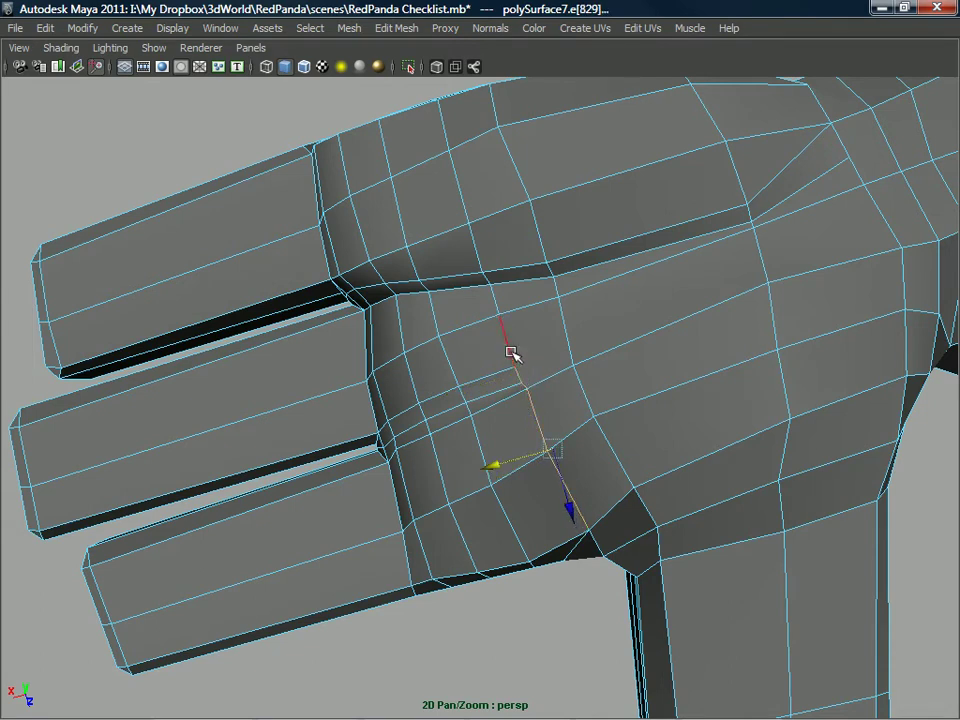
# - Set the Scale tool's axis to Object and adjust the selected edge row across the palm with the Move tool in world space
pyautogui.keyDown('alt'); pyautogui.moveTo(506, 349); pyautogui.dragTo(510, 392, button='right'); pyautogui.keyUp('alt')
pyautogui.keyDown('alt'); pyautogui.moveTo(510, 392); pyautogui.dragTo(557, 450); pyautogui.keyUp('alt')
pyautogui.press('e')
pyautogui.press('r')
pyautogui.keyDown('alt'); pyautogui.moveTo(438, 454); pyautogui.dragTo(437, 415); pyautogui.keyUp('alt')
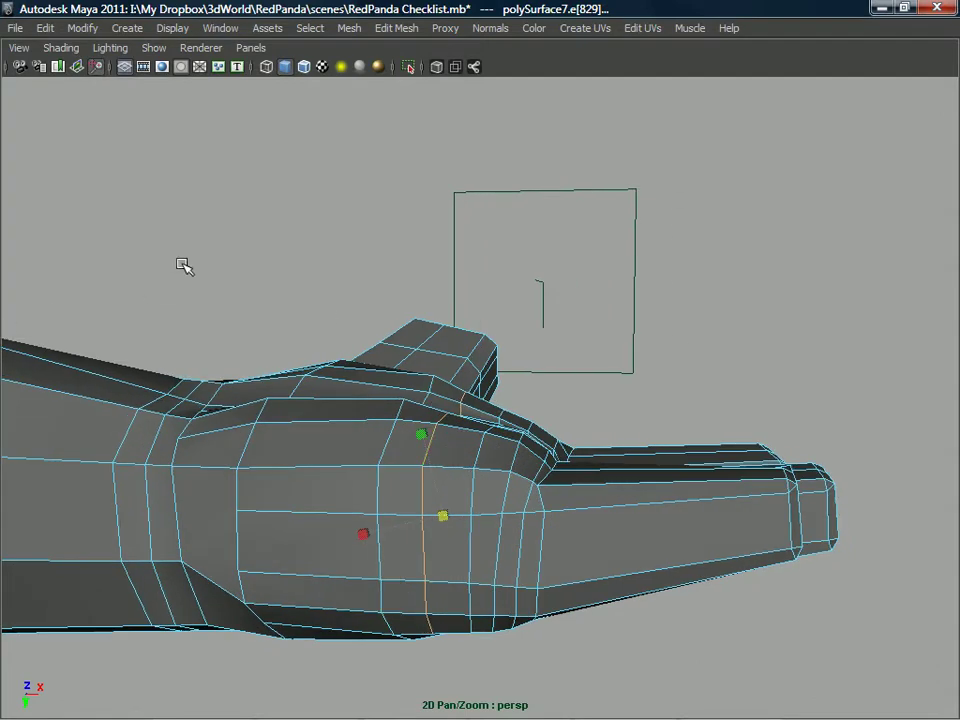
pyautogui.hotkey('ctrl', 'space')
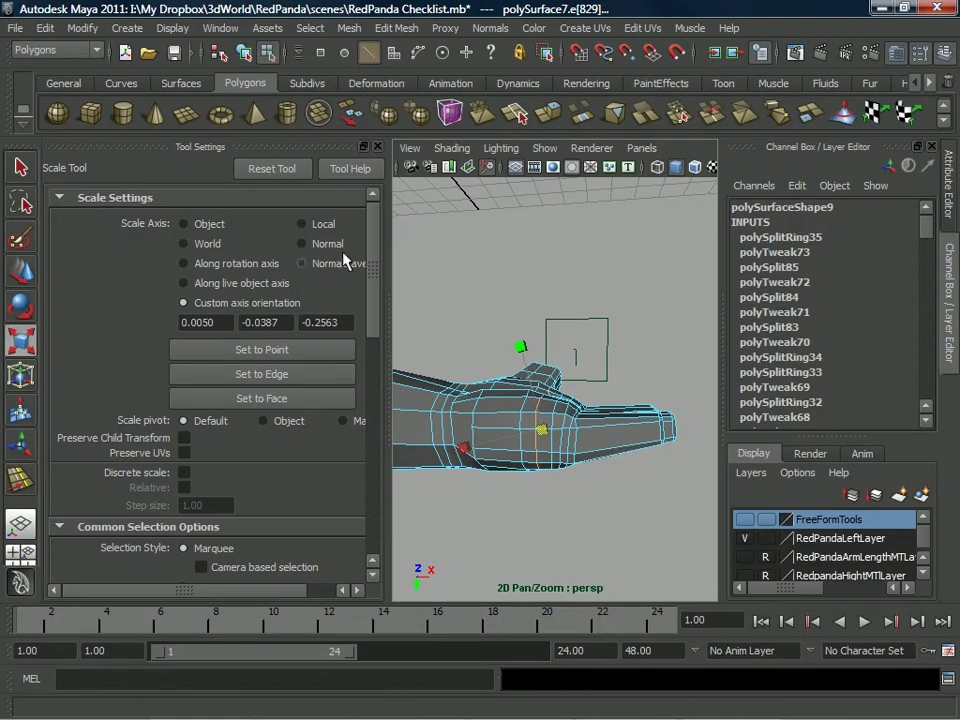
pyautogui.click(187, 224)
pyautogui.keyDown('alt'); pyautogui.moveTo(463, 326); pyautogui.dragTo(548, 342); pyautogui.keyUp('alt')
pyautogui.press('w')
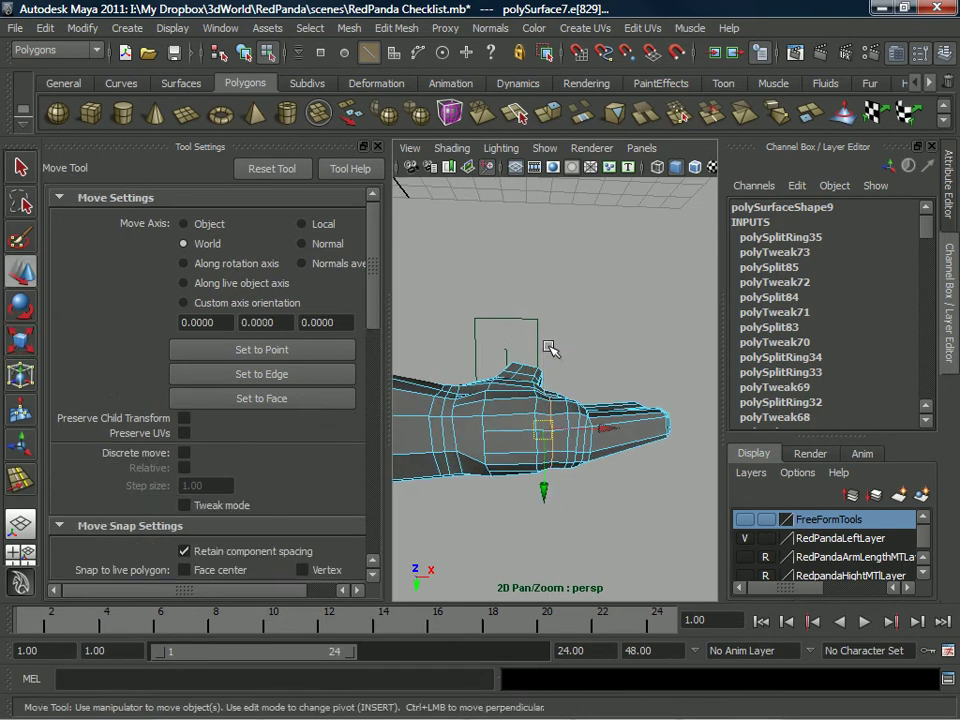
pyautogui.moveTo(543, 507); pyautogui.dragTo(567, 312)
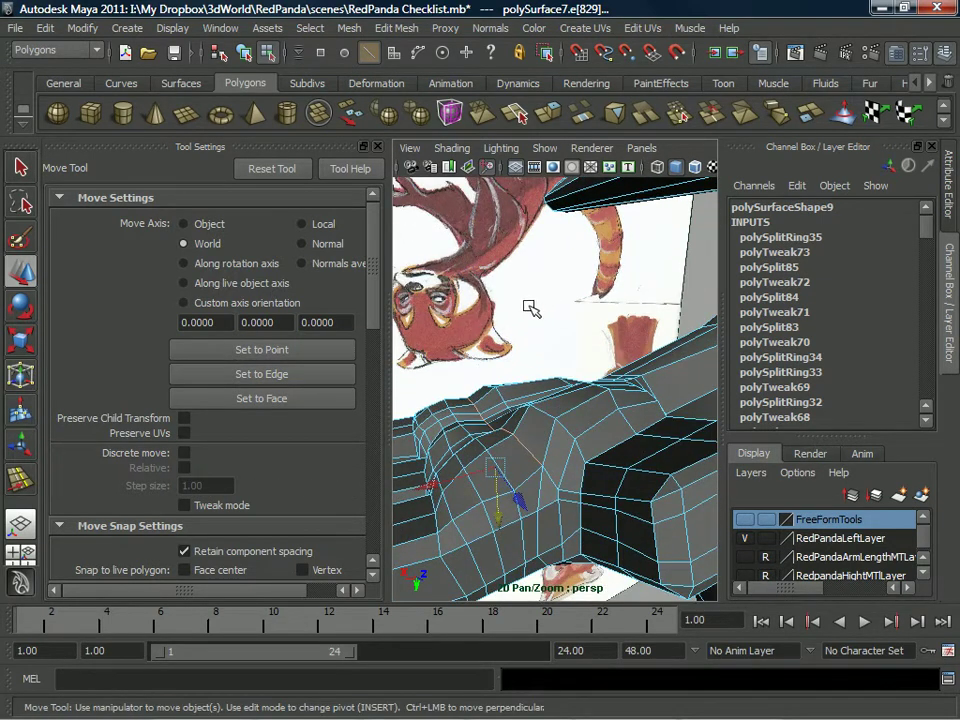
pyautogui.hotkey('ctrl', 'space')
pyautogui.keyDown('alt'); pyautogui.moveTo(476, 422); pyautogui.dragTo(462, 436); pyautogui.keyUp('alt')
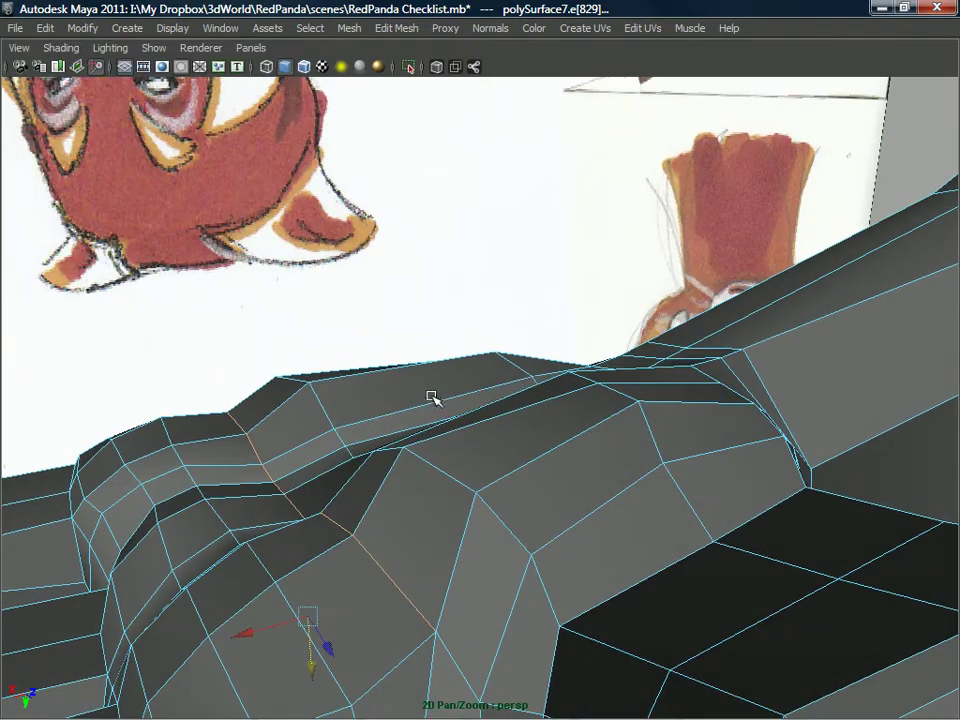
# - Adjust the row's short edge between the thumb base and the nearest finger
pyautogui.click(424, 462)
pyautogui.keyDown('alt'); pyautogui.moveTo(404, 464); pyautogui.dragTo(452, 466); pyautogui.keyUp('alt')
pyautogui.moveTo(417, 468); pyautogui.dragTo(453, 466)
pyautogui.keyDown('alt'); pyautogui.moveTo(453, 466); pyautogui.dragTo(581, 463); pyautogui.keyUp('alt')
# - Reposition individual vertices around the thumb base and along the palm's edge row
pyautogui.rightClick(580, 458)
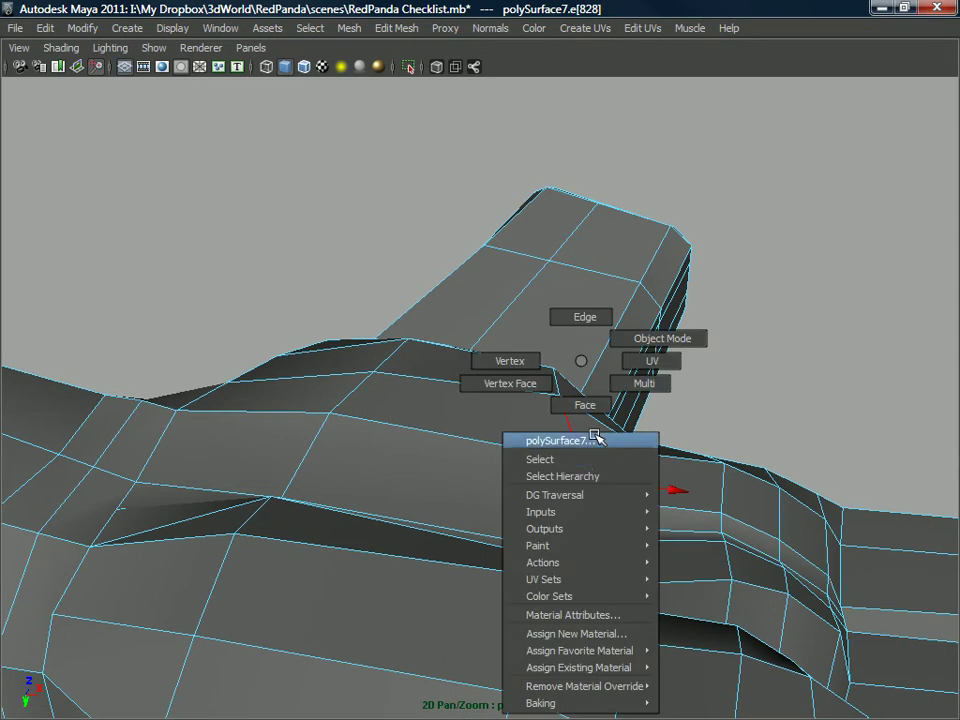
pyautogui.moveTo(619, 394); pyautogui.dragTo(624, 396, button='right')
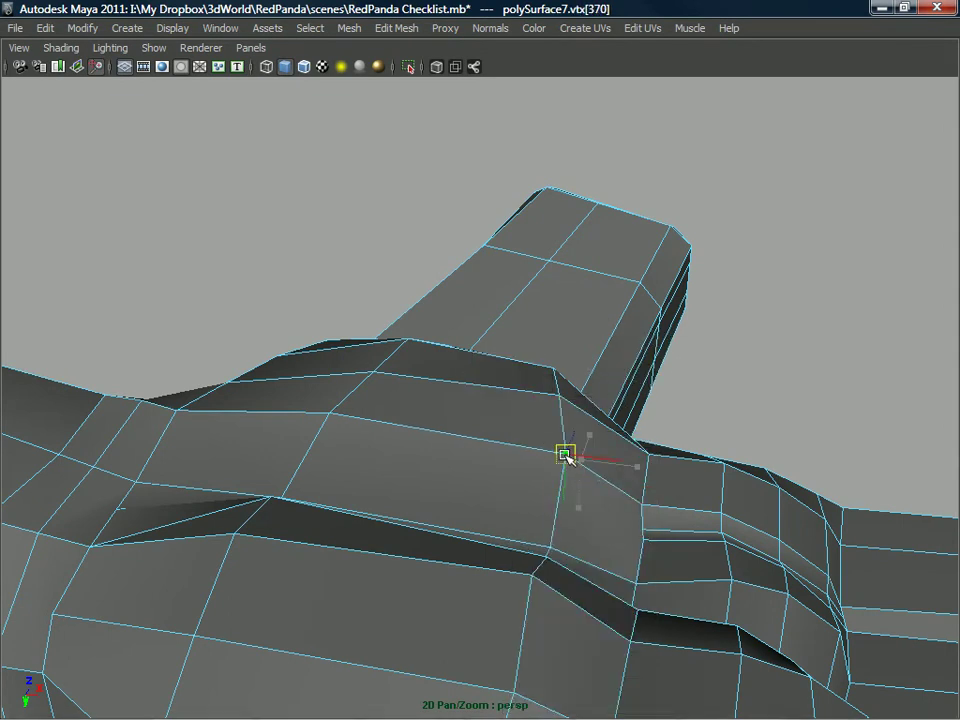
pyautogui.keyDown('alt'); pyautogui.moveTo(541, 536); pyautogui.dragTo(610, 502); pyautogui.keyUp('alt')
pyautogui.keyDown('alt'); pyautogui.moveTo(490, 538); pyautogui.dragTo(465, 467); pyautogui.keyUp('alt')
pyautogui.click(555, 465)
pyautogui.click(442, 554)
pyautogui.keyDown('alt'); pyautogui.moveTo(470, 521); pyautogui.dragTo(484, 486); pyautogui.keyUp('alt')
# - Cut a diagonal edge with Split Polygon across the quad between the palm crease's finger-side end and the thumb-side row
pyautogui.moveTo(491, 369); pyautogui.dragTo(561, 339, button='right')
pyautogui.keyDown('alt'); pyautogui.moveTo(561, 339); pyautogui.dragTo(531, 381); pyautogui.keyUp('alt')
pyautogui.keyDown('shift'); pyautogui.moveTo(531, 381); pyautogui.dragTo(469, 381, button='right'); pyautogui.keyUp('shift')
pyautogui.click(465, 506)
pyautogui.keyDown('alt'); pyautogui.moveTo(465, 506); pyautogui.dragTo(476, 536); pyautogui.keyUp('alt')
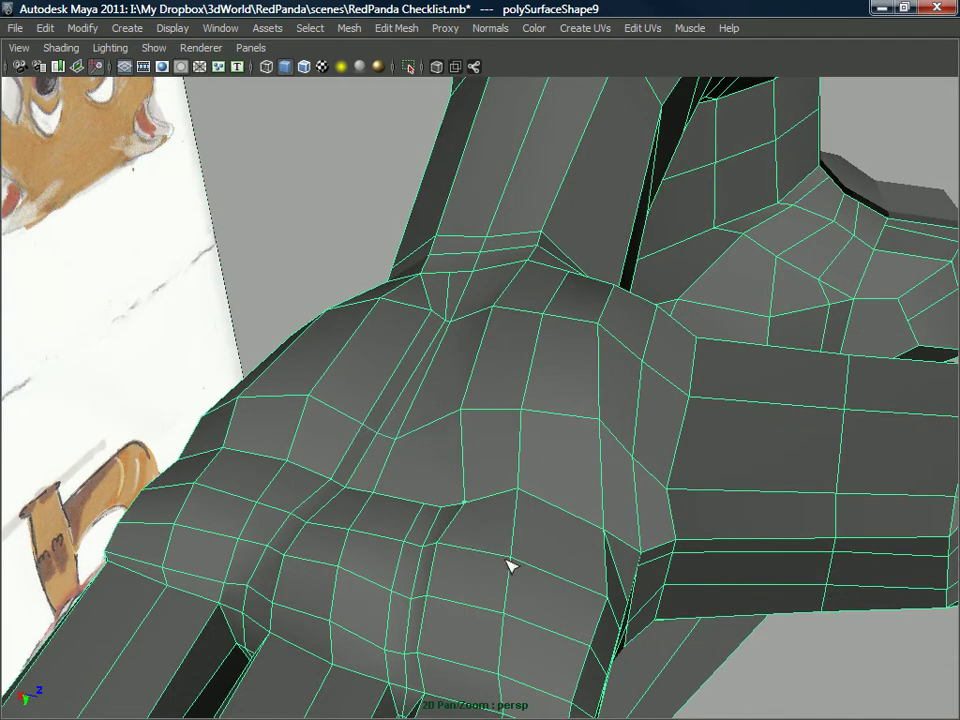
pyautogui.click(511, 557)
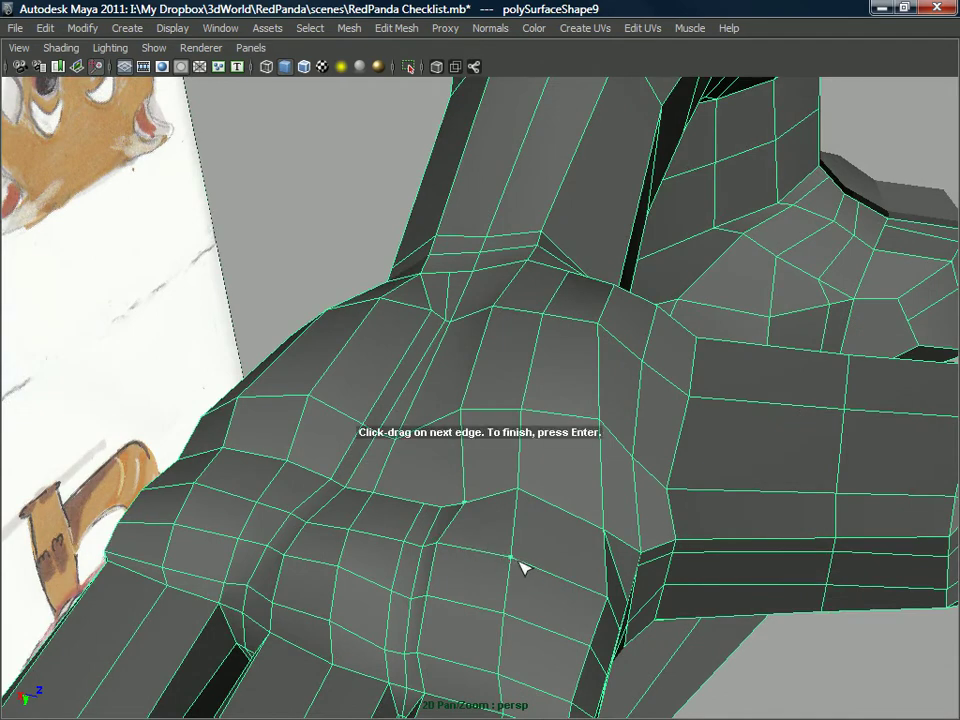
pyautogui.press('Return')
pyautogui.keyDown('alt'); pyautogui.moveTo(507, 556); pyautogui.dragTo(485, 513); pyautogui.keyUp('alt')
pyautogui.click(470, 508)
pyautogui.click(527, 553)
pyautogui.press('Return')
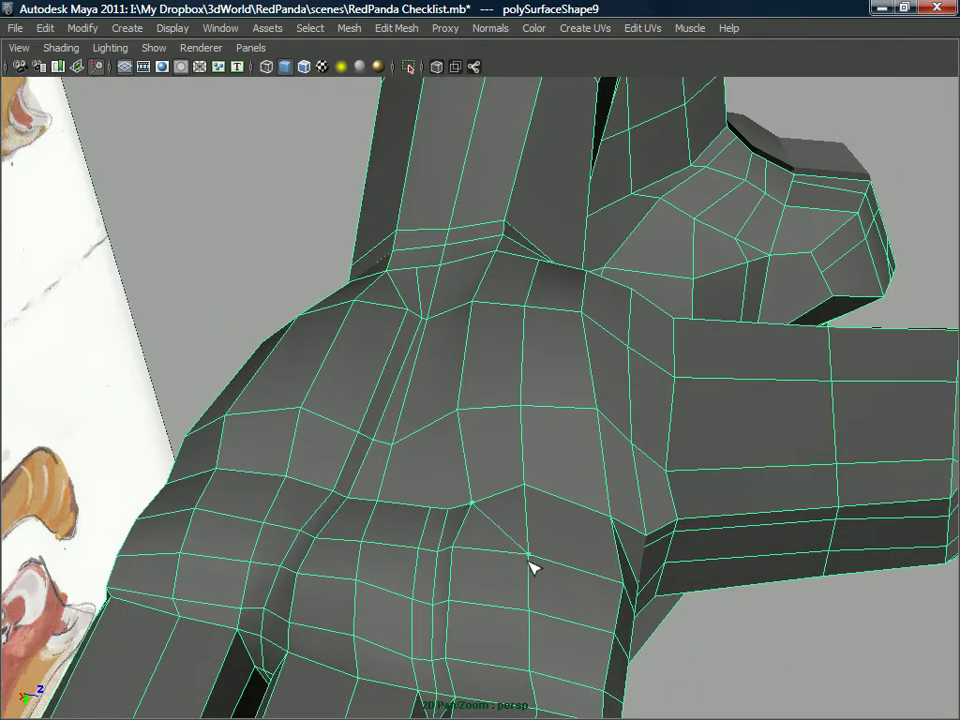
pyautogui.press('Return')
# - Cut an edge row along the palm crease from the row below the finger bases to the wrist end
pyautogui.keyDown('alt'); pyautogui.moveTo(467, 553); pyautogui.dragTo(483, 544); pyautogui.keyUp('alt')
pyautogui.keyDown('alt'); pyautogui.moveTo(481, 545); pyautogui.dragTo(475, 553); pyautogui.keyUp('alt')
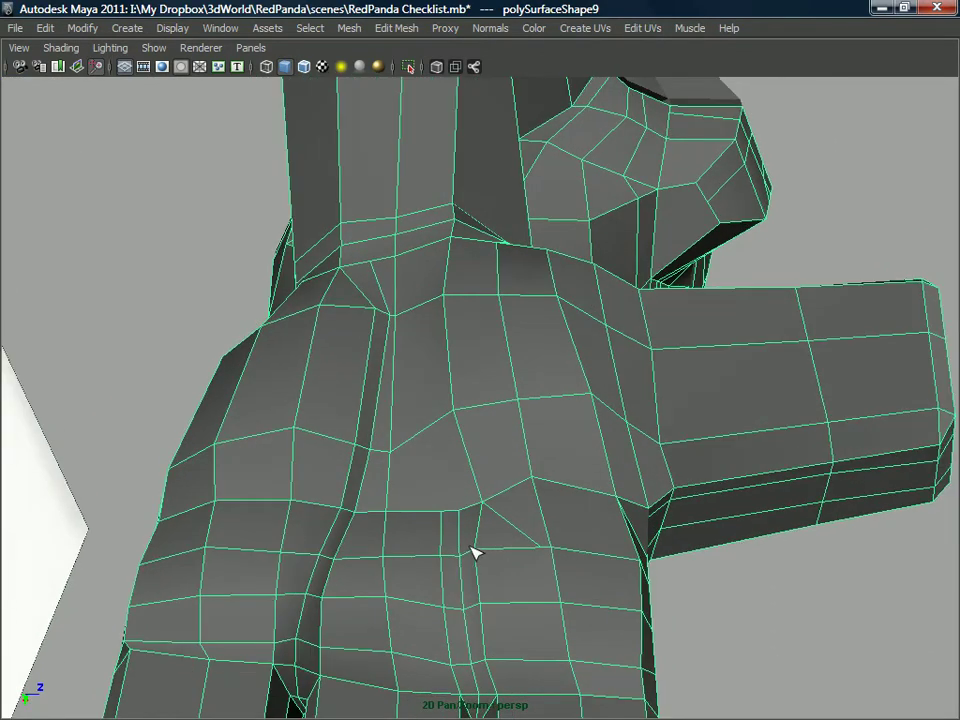
pyautogui.click(474, 550)
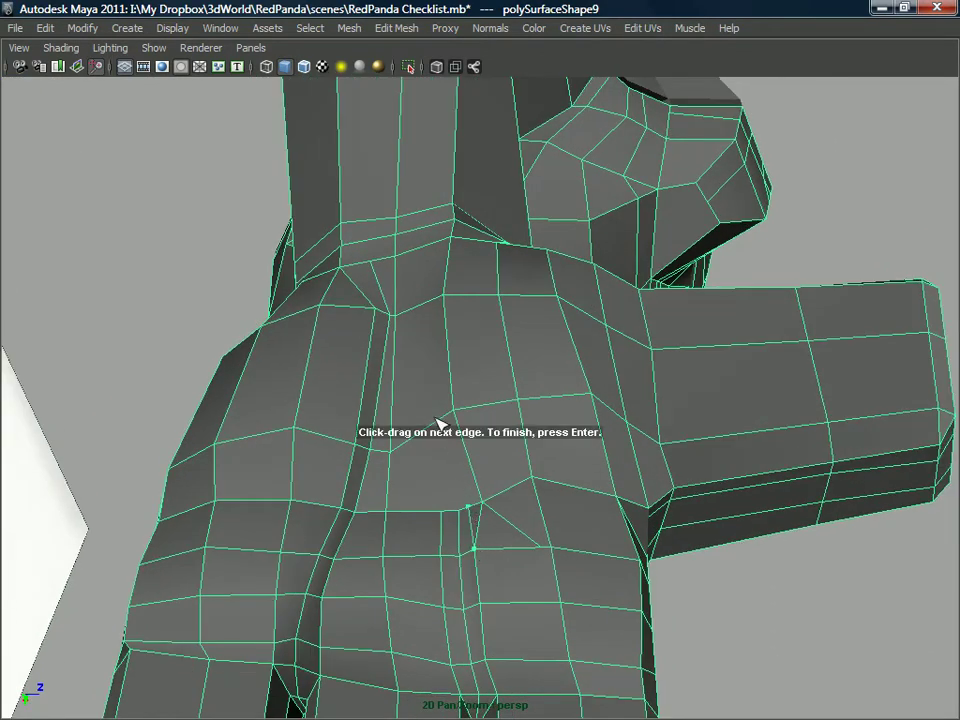
pyautogui.keyDown('alt'); pyautogui.moveTo(414, 311); pyautogui.dragTo(483, 466); pyautogui.keyUp('alt')
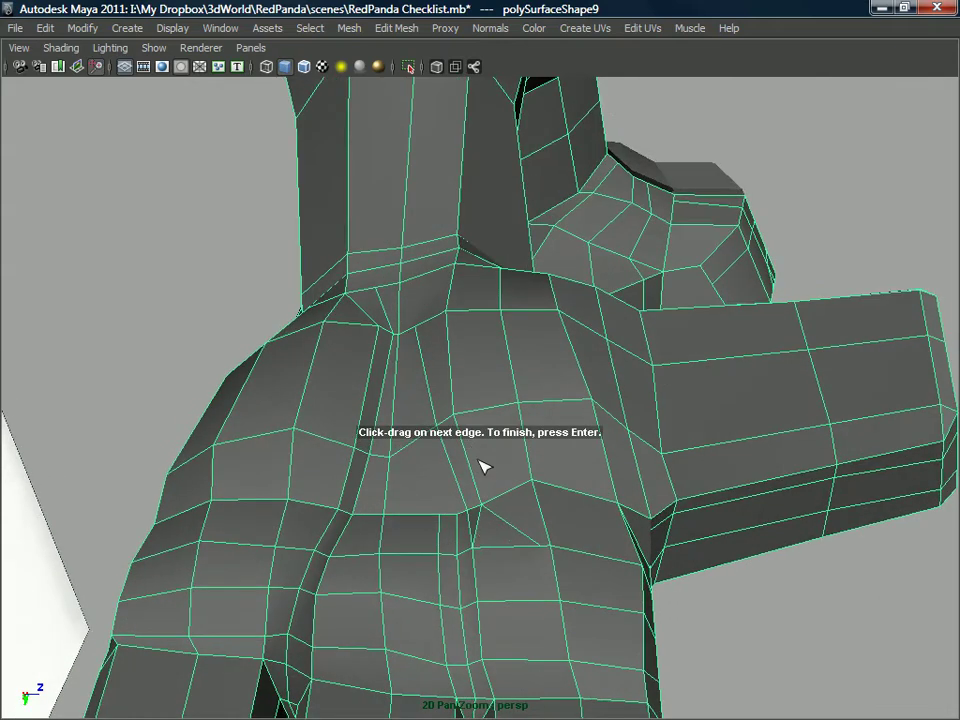
pyautogui.keyDown('alt'); pyautogui.moveTo(478, 541); pyautogui.dragTo(500, 522); pyautogui.keyUp('alt')
# - Delete the short edge beside the new cut and shift the neighbouring vertices to even out the crease's finger-side end
pyautogui.moveTo(510, 509); pyautogui.dragTo(500, 316, button='right')
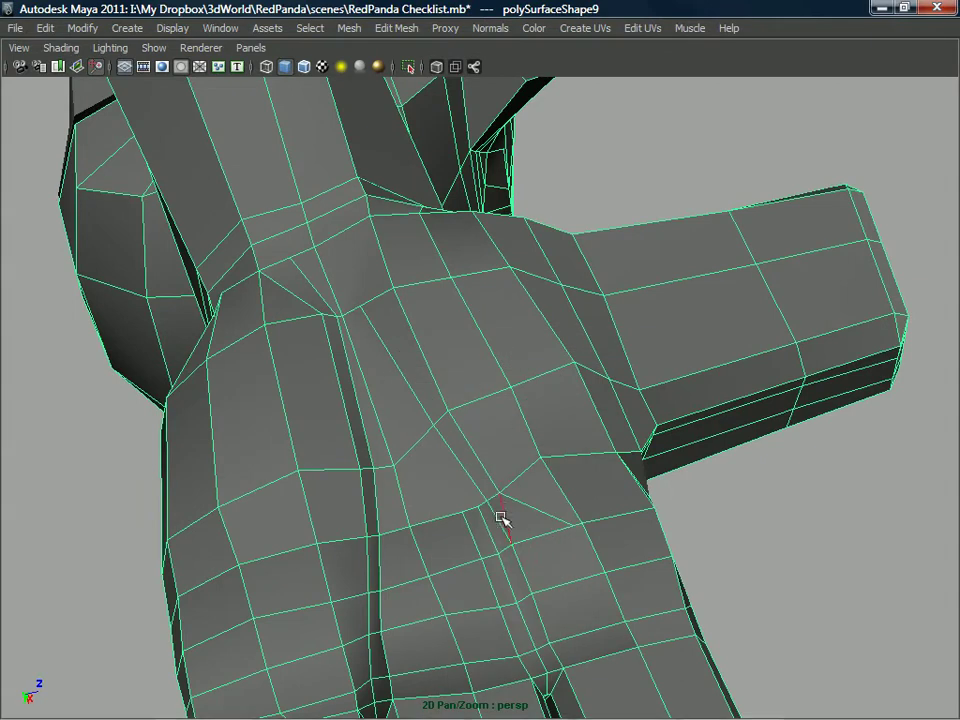
pyautogui.click(503, 510)
pyautogui.keyDown('shift'); pyautogui.moveTo(506, 488); pyautogui.dragTo(439, 510, button='right'); pyautogui.keyUp('shift')
pyautogui.keyDown('alt'); pyautogui.moveTo(524, 510); pyautogui.dragTo(497, 542); pyautogui.keyUp('alt')
pyautogui.moveTo(497, 361); pyautogui.dragTo(557, 380, button='right')
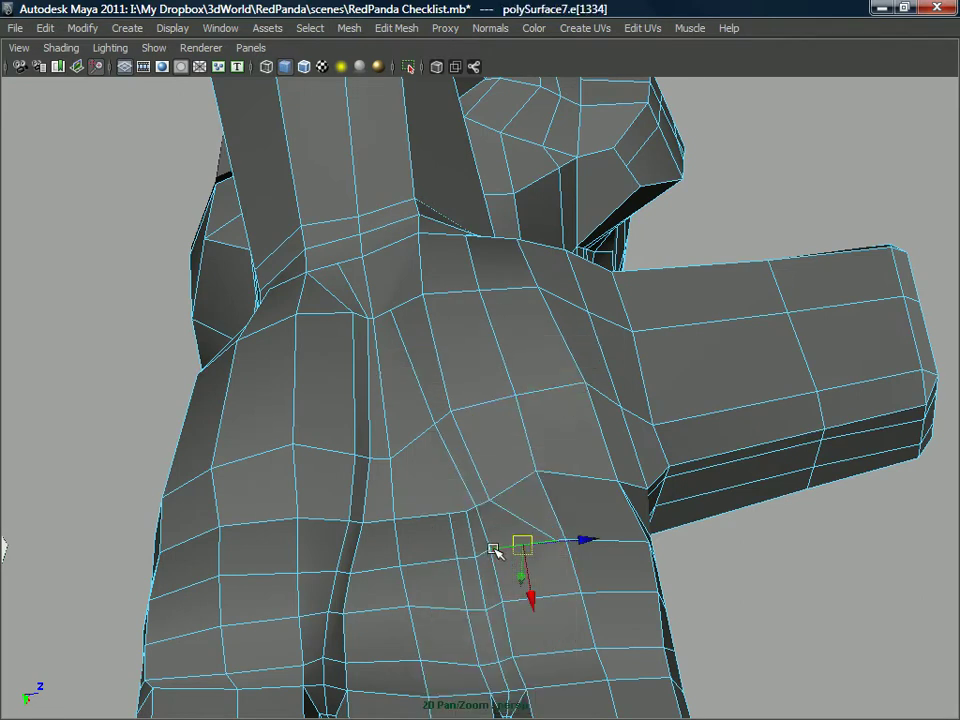
pyautogui.keyDown('alt'); pyautogui.moveTo(518, 548); pyautogui.dragTo(487, 553); pyautogui.keyUp('alt')
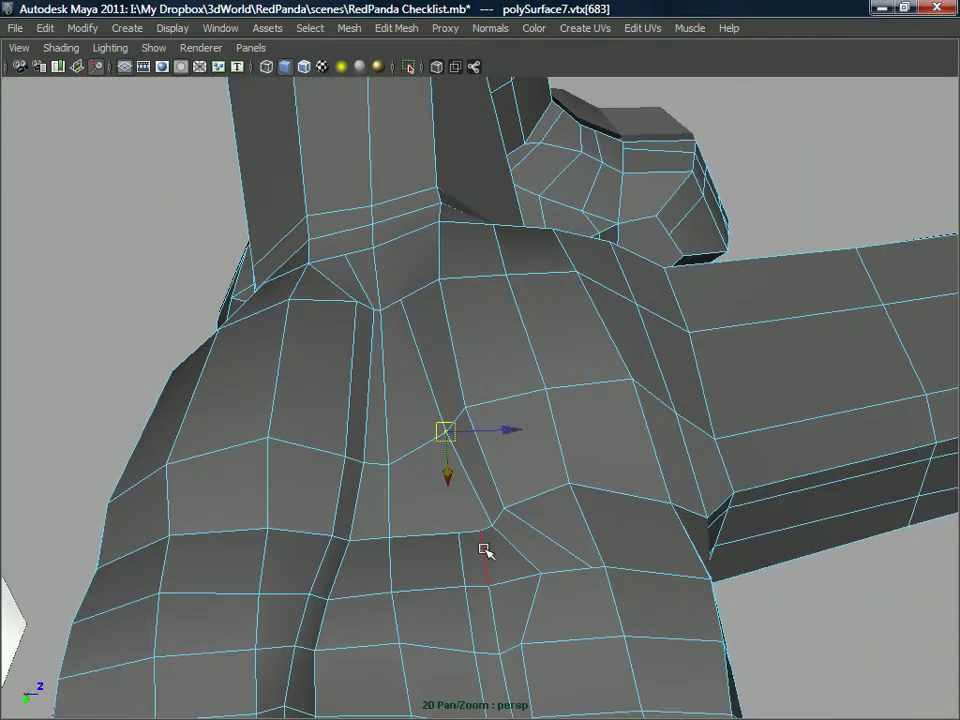
# - Cut further parallel edge rows along the palm crease up to its wrist end
pyautogui.keyDown('alt'); pyautogui.moveTo(443, 450); pyautogui.dragTo(476, 386); pyautogui.keyUp('alt')
pyautogui.moveTo(467, 360); pyautogui.dragTo(433, 383, button='right')
pyautogui.keyDown('shift'); pyautogui.rightClick(508, 377); pyautogui.keyUp('shift')
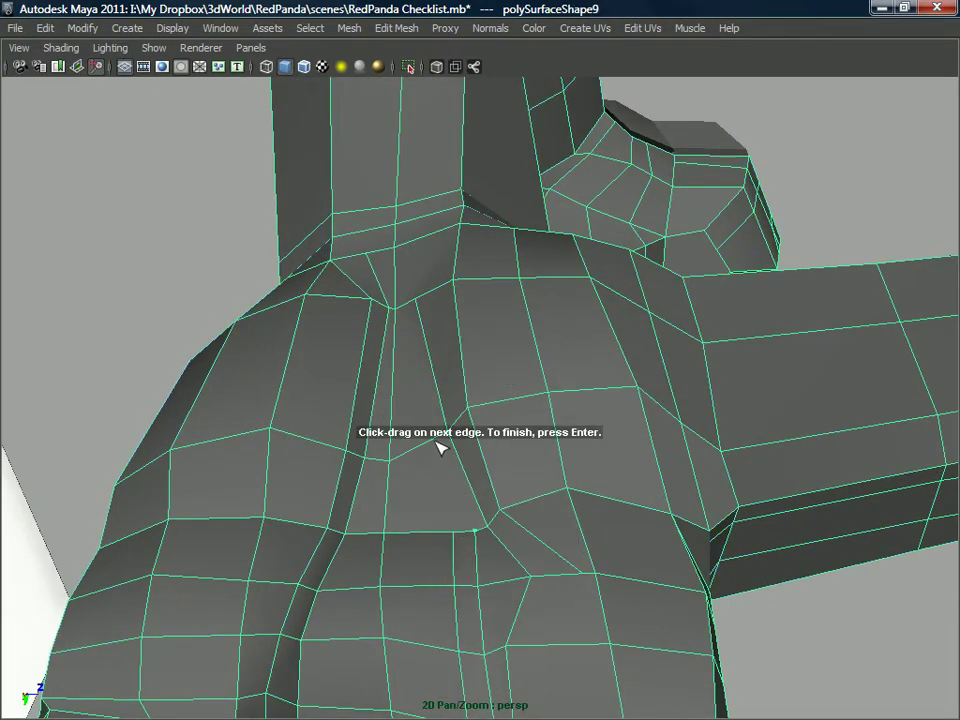
pyautogui.keyDown('alt'); pyautogui.moveTo(438, 536); pyautogui.dragTo(454, 535); pyautogui.keyUp('alt')
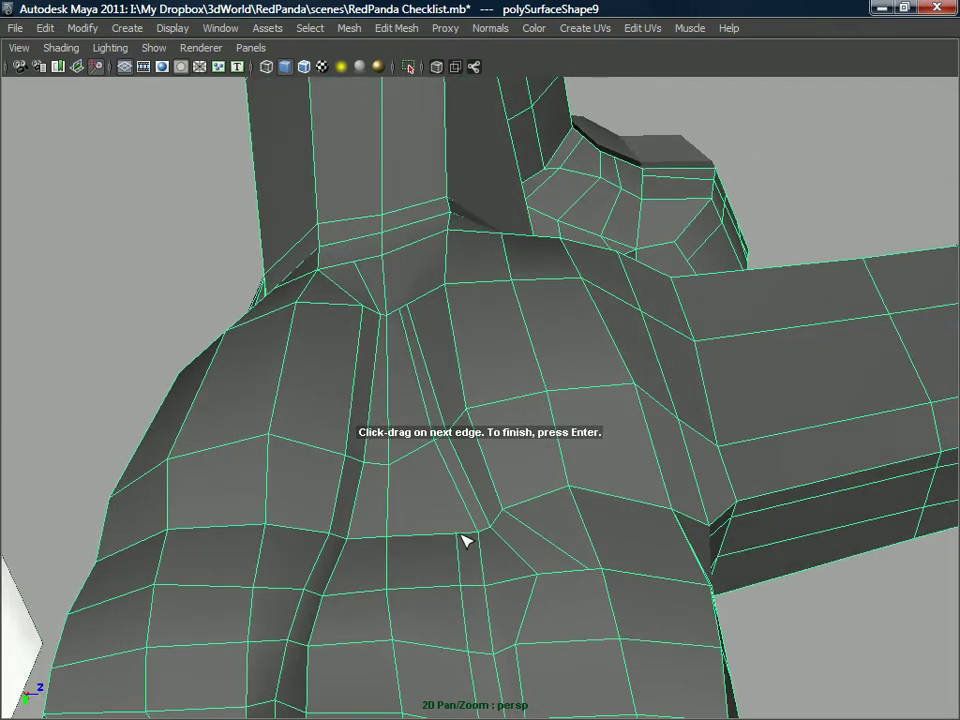
pyautogui.keyDown('alt'); pyautogui.moveTo(395, 337); pyautogui.dragTo(570, 580); pyautogui.keyUp('alt')
pyautogui.click(404, 319)
# - Cut a second diagonal edge one row closer to the fingers and move the first diagonal's end vertex towards the crease
pyautogui.click(530, 500)
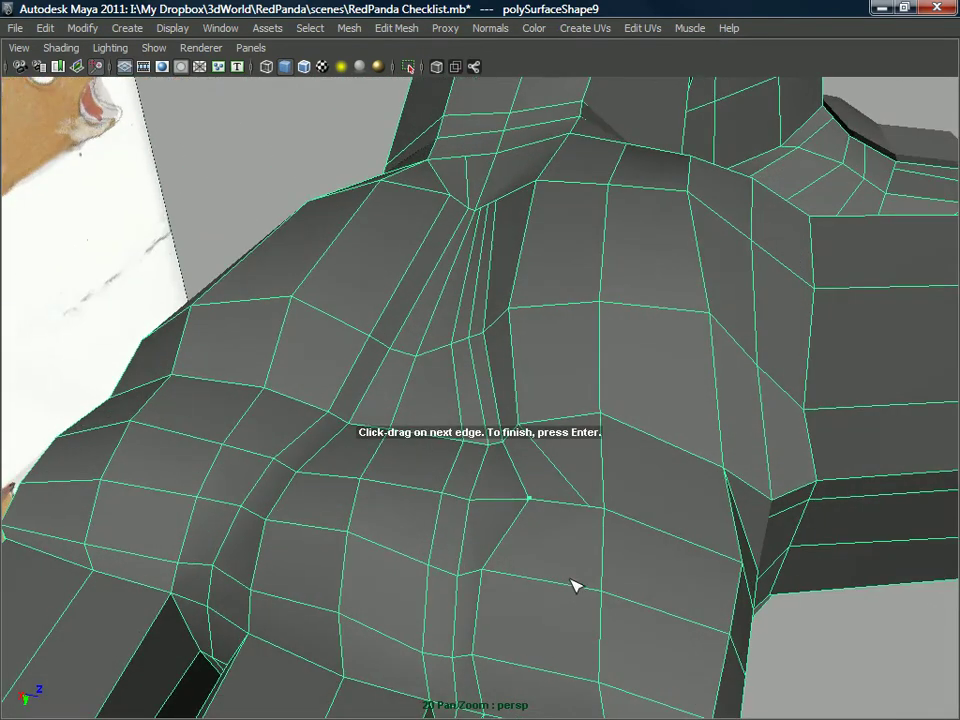
pyautogui.keyDown('alt'); pyautogui.moveTo(628, 587); pyautogui.dragTo(487, 323); pyautogui.keyUp('alt')
pyautogui.keyDown('alt'); pyautogui.moveTo(533, 437); pyautogui.dragTo(593, 523); pyautogui.keyUp('alt')
pyautogui.moveTo(587, 513); pyautogui.dragTo(528, 364, button='right')
pyautogui.click(583, 514)
pyautogui.moveTo(585, 522); pyautogui.dragTo(649, 379, button='right')
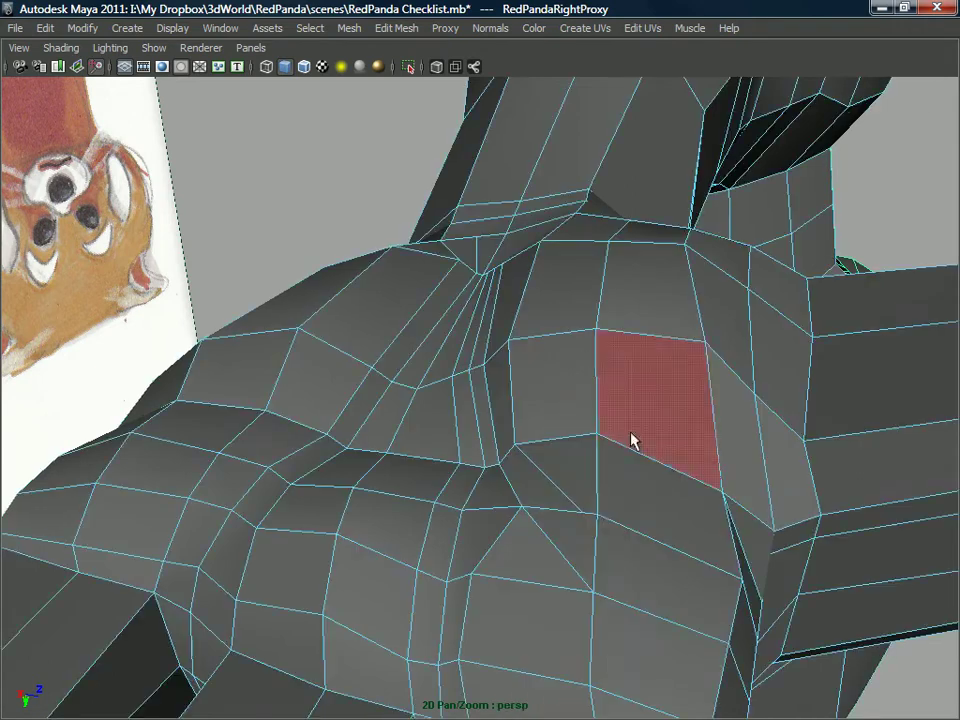
pyautogui.click(586, 516)
pyautogui.keyDown('alt'); pyautogui.moveTo(583, 515); pyautogui.dragTo(510, 495); pyautogui.keyUp('alt')
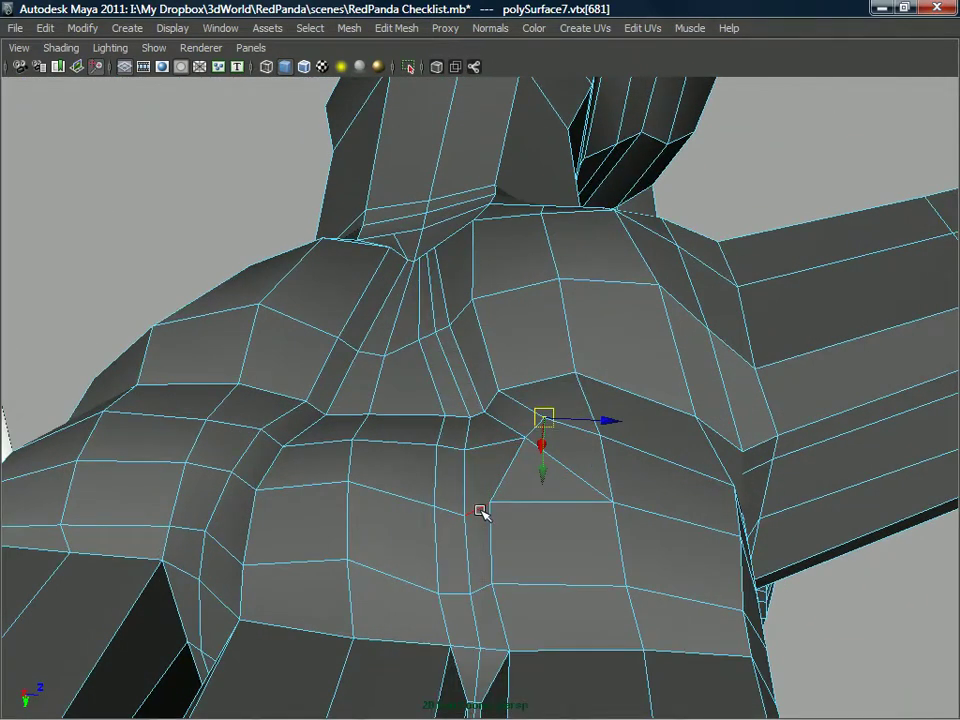
# - Try to collapse the short edge between the narrow row and the diagonal's finger-side vertex
pyautogui.keyDown('shift'); pyautogui.rightClick(479, 511); pyautogui.keyUp('shift')
pyautogui.moveTo(510, 441)
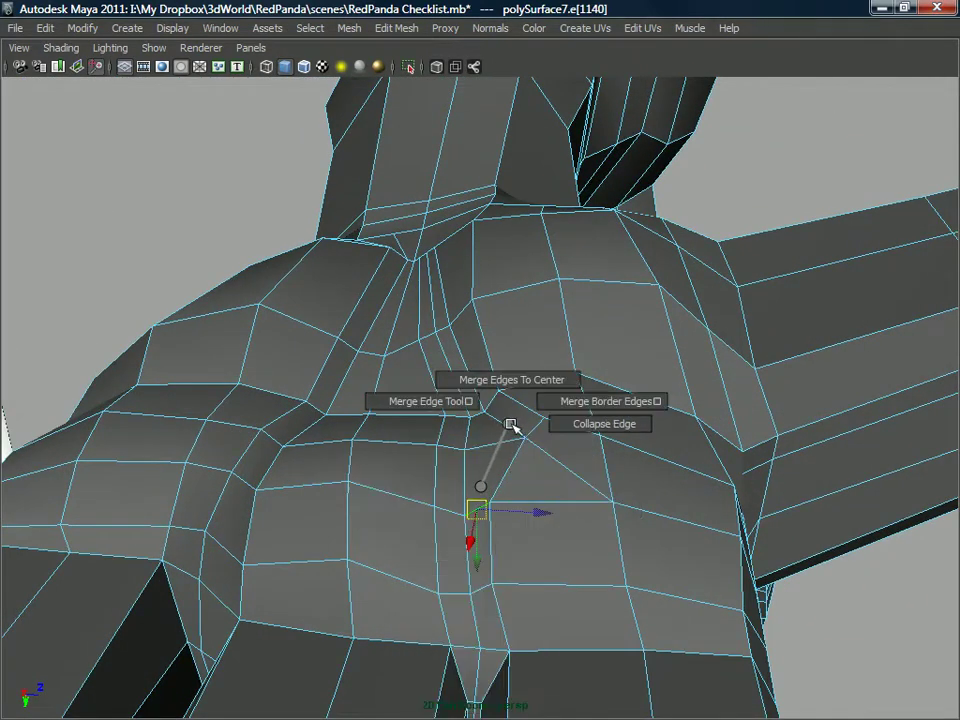
pyautogui.click(606, 422)
pyautogui.keyDown('shift'); pyautogui.moveTo(505, 482); pyautogui.dragTo(445, 503, button='right'); pyautogui.keyUp('shift')
pyautogui.keyDown('alt'); pyautogui.moveTo(455, 512); pyautogui.dragTo(548, 488); pyautogui.keyUp('alt')
pyautogui.scroll(-3, 484, 540)
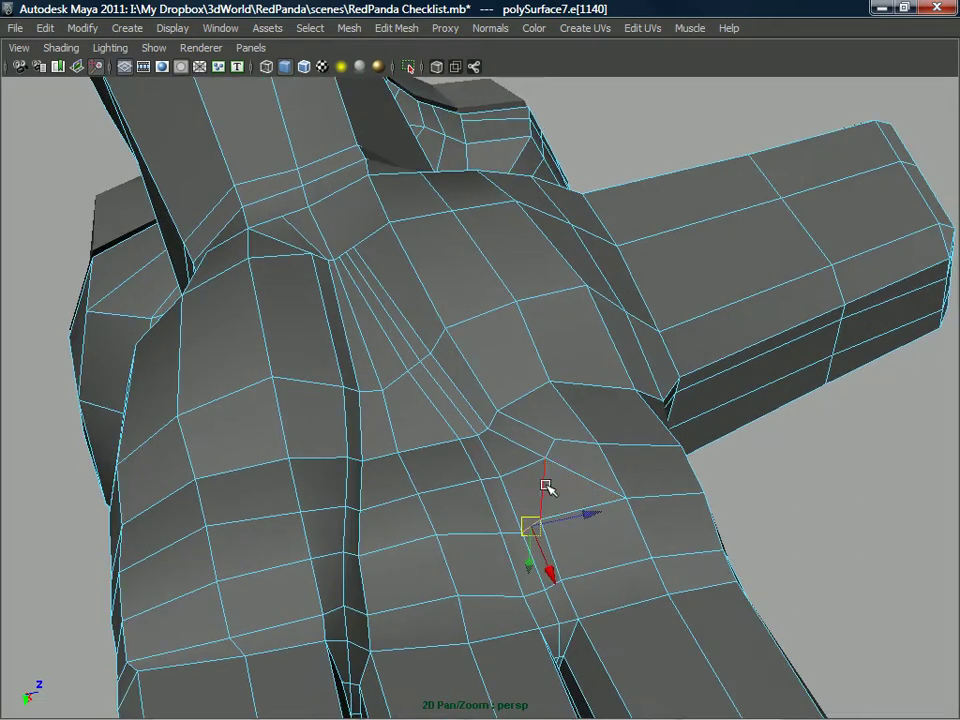
# - Delete the edge linking the diagonals to the narrow finger-web row and cut a new diagonal from the crease towards the finger base
pyautogui.keyDown('shift'); pyautogui.moveTo(544, 486); pyautogui.dragTo(484, 506, button='right'); pyautogui.keyUp('shift')
pyautogui.keyDown('alt'); pyautogui.moveTo(526, 504); pyautogui.dragTo(538, 463); pyautogui.keyUp('alt')
pyautogui.moveTo(538, 361); pyautogui.dragTo(578, 364, button='right')
pyautogui.keyDown('alt'); pyautogui.moveTo(470, 468); pyautogui.dragTo(492, 485); pyautogui.keyUp('alt')
pyautogui.keyDown('alt'); pyautogui.moveTo(525, 527); pyautogui.dragTo(449, 474); pyautogui.keyUp('alt')
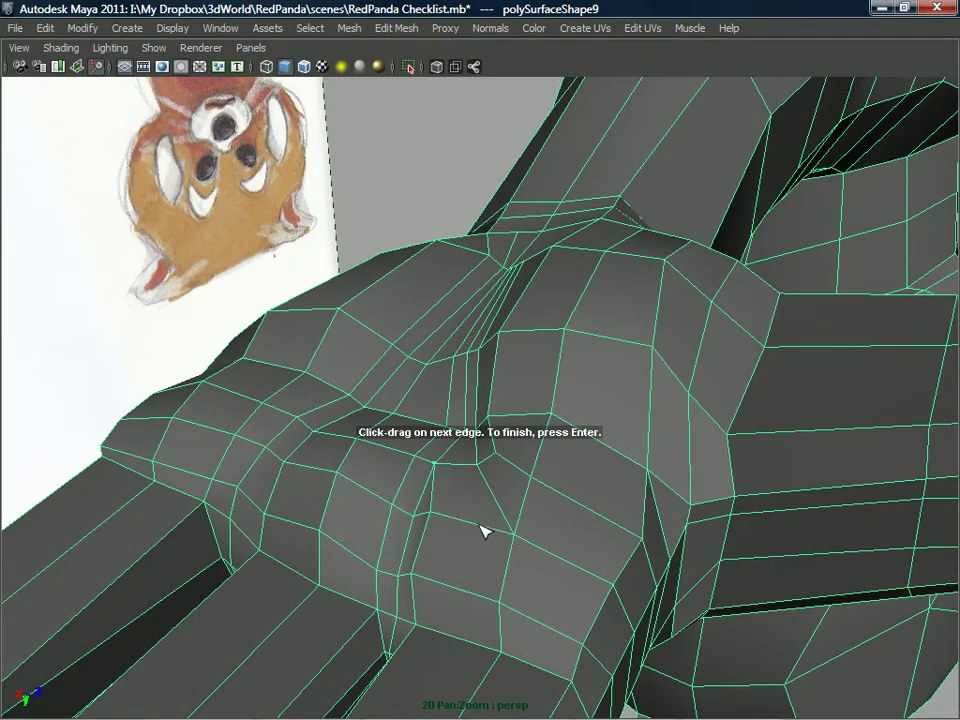
pyautogui.keyDown('alt'); pyautogui.moveTo(508, 579); pyautogui.dragTo(486, 537); pyautogui.keyUp('alt')
pyautogui.moveTo(470, 360); pyautogui.dragTo(473, 318, button='right')
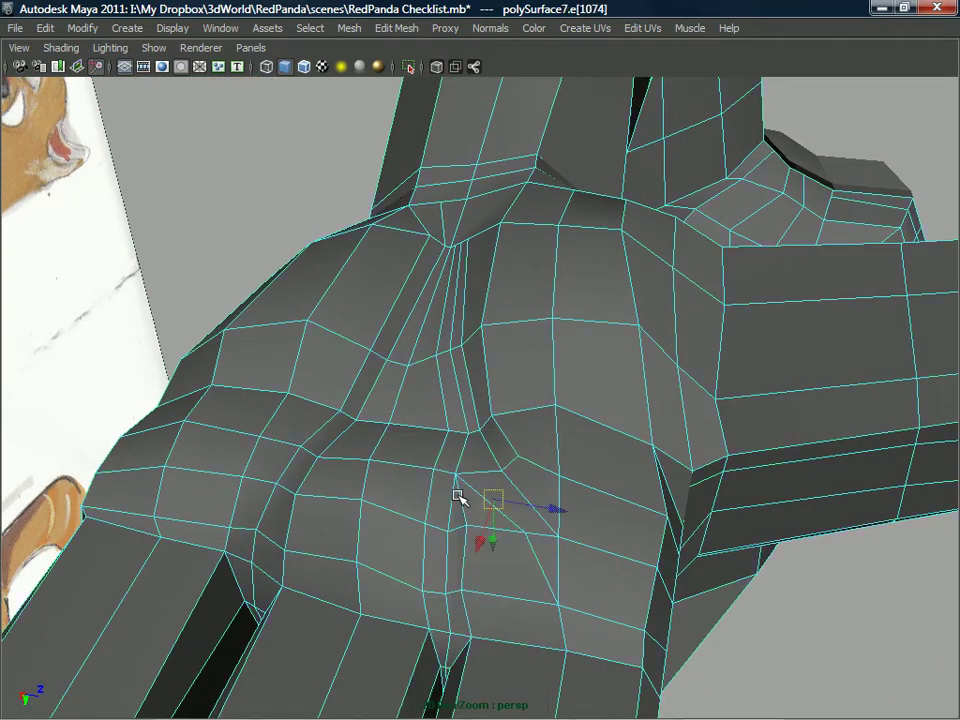
# - Delete the leftover edge beside the new diagonal and move its crease-side vertex towards the thumb
pyautogui.keyDown('shift'); pyautogui.moveTo(461, 494); pyautogui.dragTo(420, 506, button='right'); pyautogui.keyUp('shift')
pyautogui.keyDown('alt'); pyautogui.moveTo(450, 510); pyautogui.dragTo(483, 470); pyautogui.keyUp('alt')
pyautogui.moveTo(476, 362); pyautogui.dragTo(400, 362, button='right')
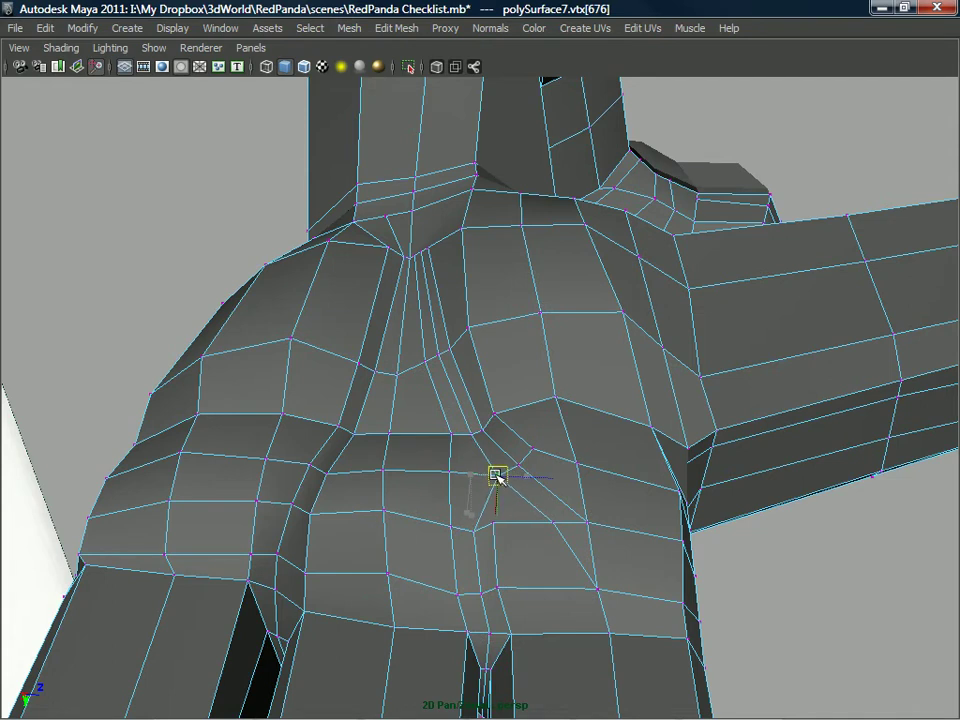
pyautogui.keyDown('alt'); pyautogui.moveTo(464, 427); pyautogui.dragTo(467, 317); pyautogui.keyUp('alt')
# - Delete the surplus edge near the diagonals and reposition the vertex where they meet the finger's centre row
pyautogui.moveTo(413, 316); pyautogui.dragTo(418, 253, button='right')
pyautogui.click(397, 303)
pyautogui.keyDown('shift'); pyautogui.moveTo(396, 308); pyautogui.dragTo(366, 326, button='right'); pyautogui.keyUp('shift')
pyautogui.keyDown('alt'); pyautogui.moveTo(407, 336); pyautogui.dragTo(436, 360); pyautogui.keyUp('alt')
pyautogui.moveTo(436, 360); pyautogui.dragTo(404, 364, button='right')
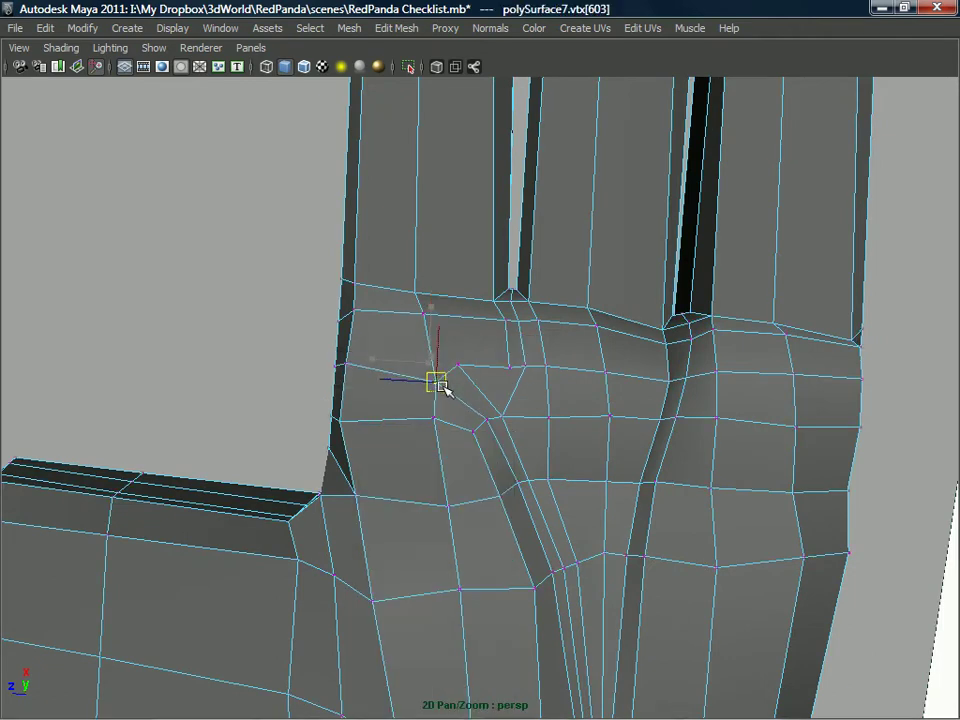
# - Collapse the short edges across the narrow crease strips and their continuation to the diagonals' finger-side vertex
pyautogui.scroll(-4, 560, 454)
pyautogui.keyDown('alt'); pyautogui.moveTo(566, 440); pyautogui.dragTo(524, 535); pyautogui.keyUp('alt')
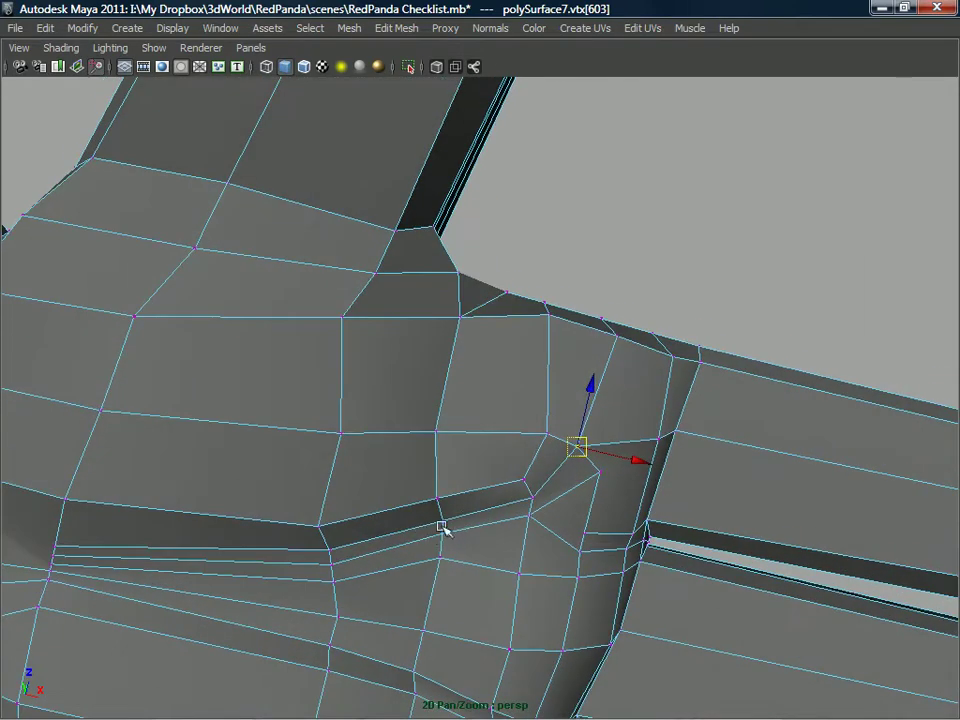
pyautogui.keyDown('alt'); pyautogui.moveTo(424, 532); pyautogui.dragTo(549, 447); pyautogui.keyUp('alt')
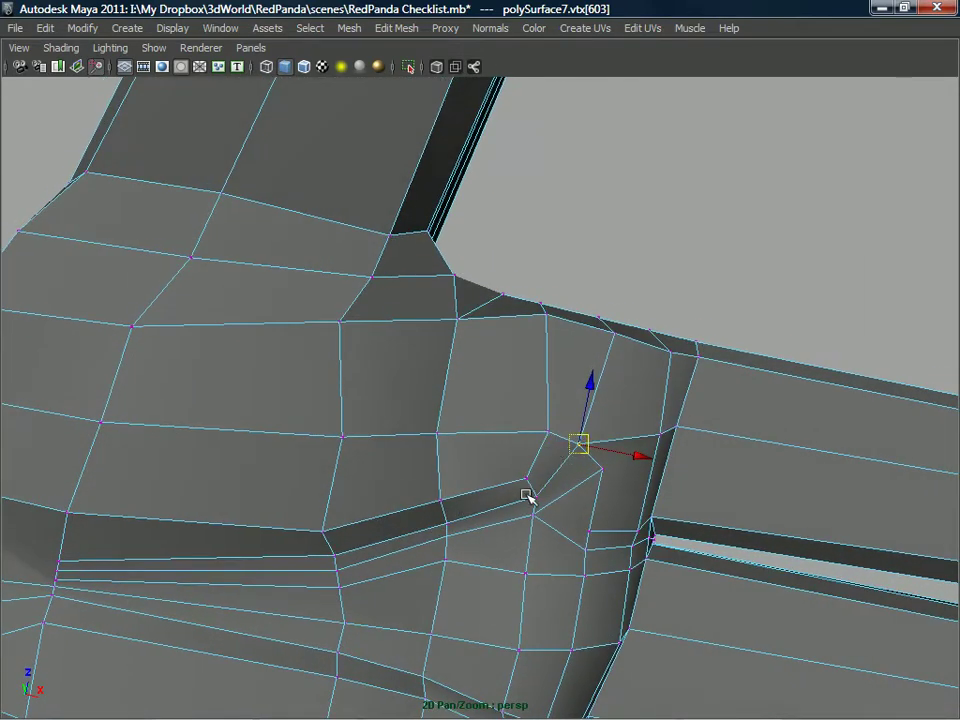
pyautogui.keyDown('alt'); pyautogui.moveTo(478, 486); pyautogui.dragTo(501, 379); pyautogui.keyUp('alt')
pyautogui.scroll(1, 478, 373)
pyautogui.scroll(1, 440, 416)
pyautogui.moveTo(456, 466); pyautogui.dragTo(518, 338, button='right')
pyautogui.click(438, 475)
pyautogui.click(456, 450)
pyautogui.moveTo(457, 382); pyautogui.dragTo(456, 422, button='right')
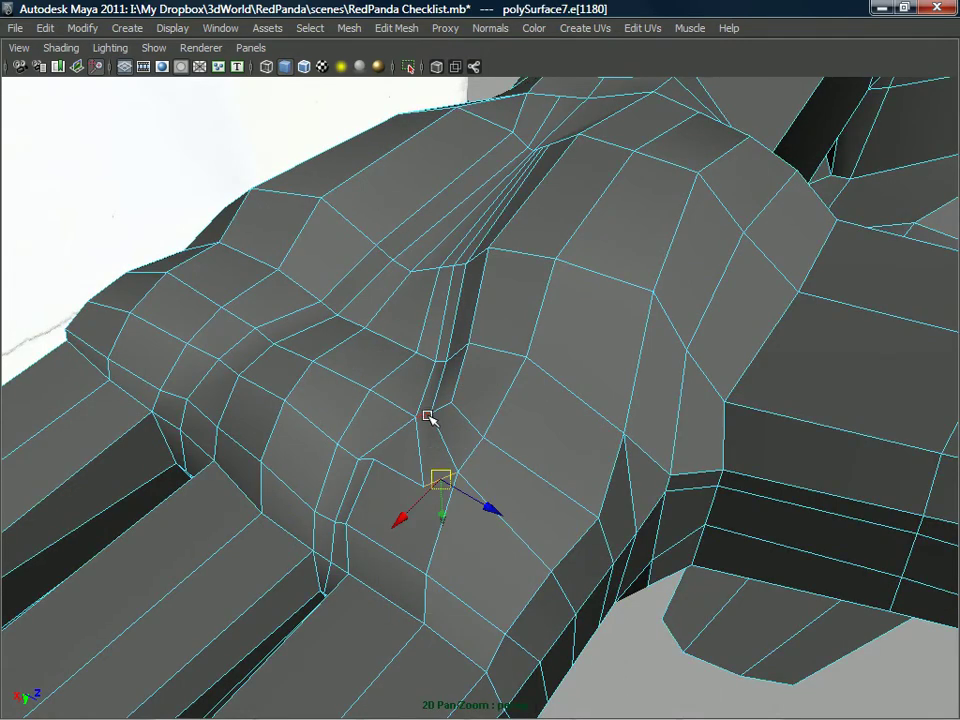
pyautogui.keyDown('alt'); pyautogui.moveTo(428, 403); pyautogui.dragTo(463, 416); pyautogui.keyUp('alt')
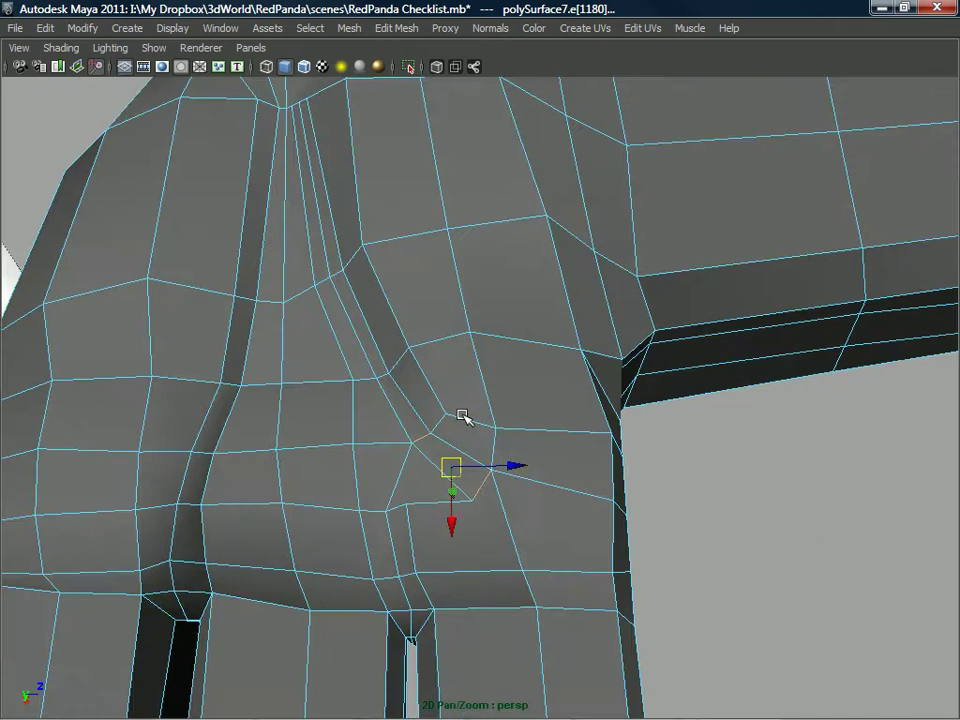
pyautogui.keyDown('shift'); pyautogui.click(383, 380); pyautogui.keyUp('shift')
pyautogui.keyDown('alt'); pyautogui.moveTo(382, 376); pyautogui.dragTo(442, 370); pyautogui.keyUp('alt')
pyautogui.keyDown('shift'); pyautogui.click(363, 431); pyautogui.keyUp('shift')
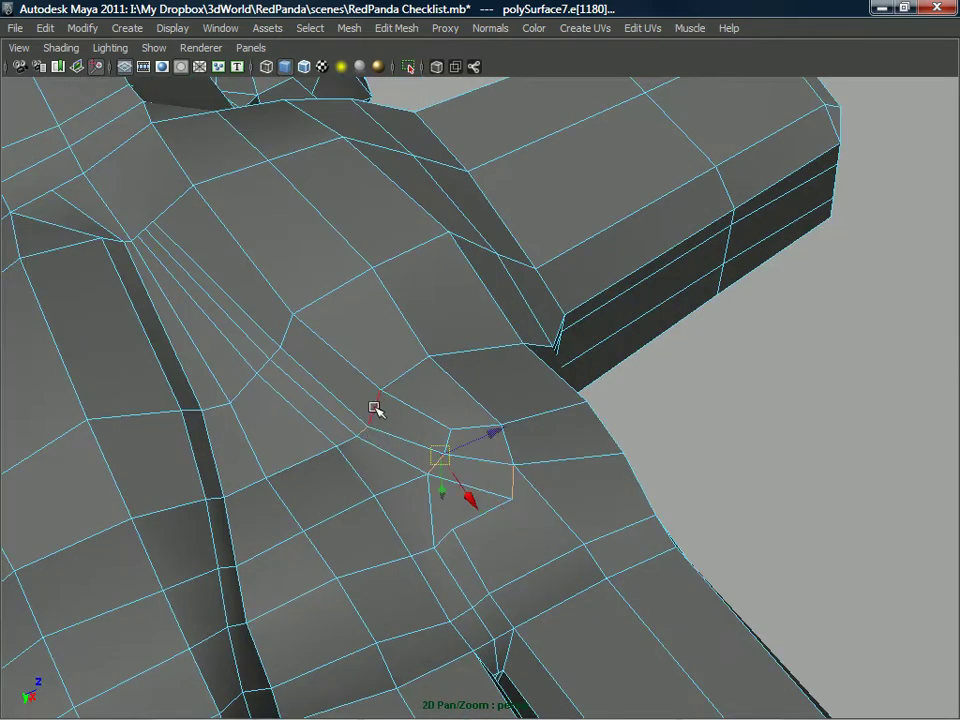
pyautogui.keyDown('alt'); pyautogui.moveTo(443, 418); pyautogui.dragTo(505, 437); pyautogui.keyUp('alt')
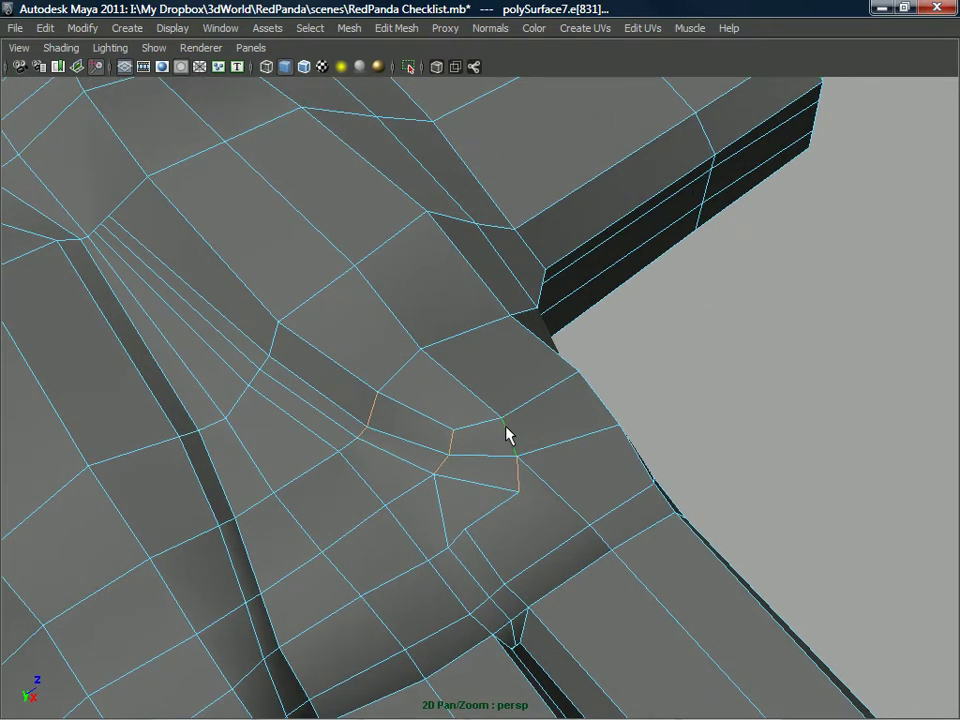
pyautogui.keyDown('shift'); pyautogui.moveTo(505, 384); pyautogui.dragTo(560, 388, button='right'); pyautogui.keyUp('shift')
# - Delete the two edges meeting below the index finger and cut a straighter edge from the finger-web row's end across to the hand's thumb side
pyautogui.keyDown('alt'); pyautogui.moveTo(506, 431); pyautogui.dragTo(454, 489); pyautogui.keyUp('alt')
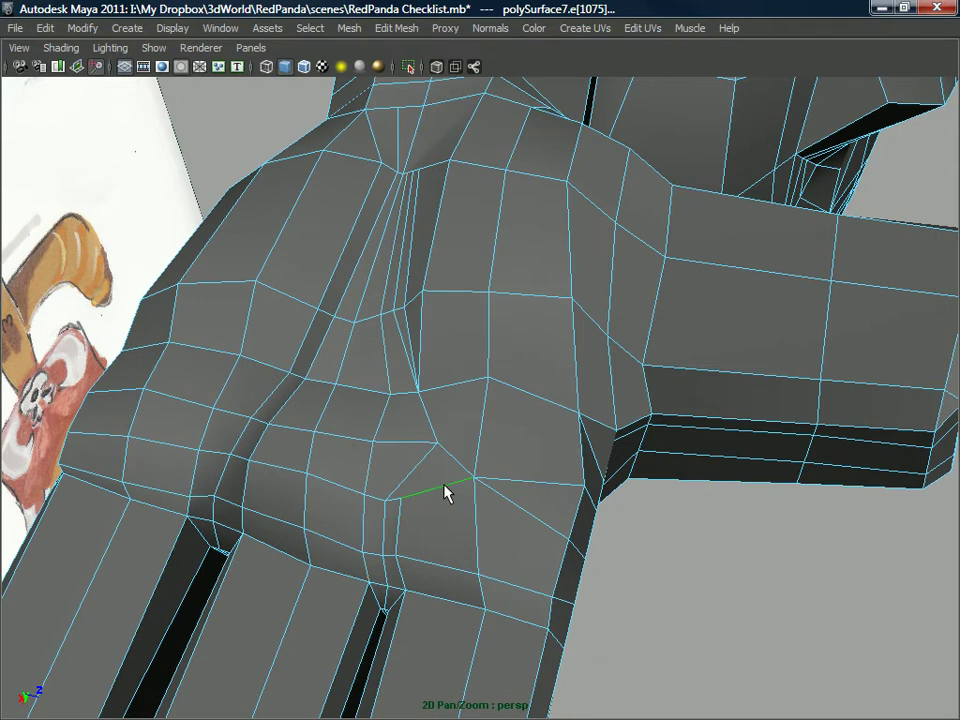
pyautogui.press('Delete')
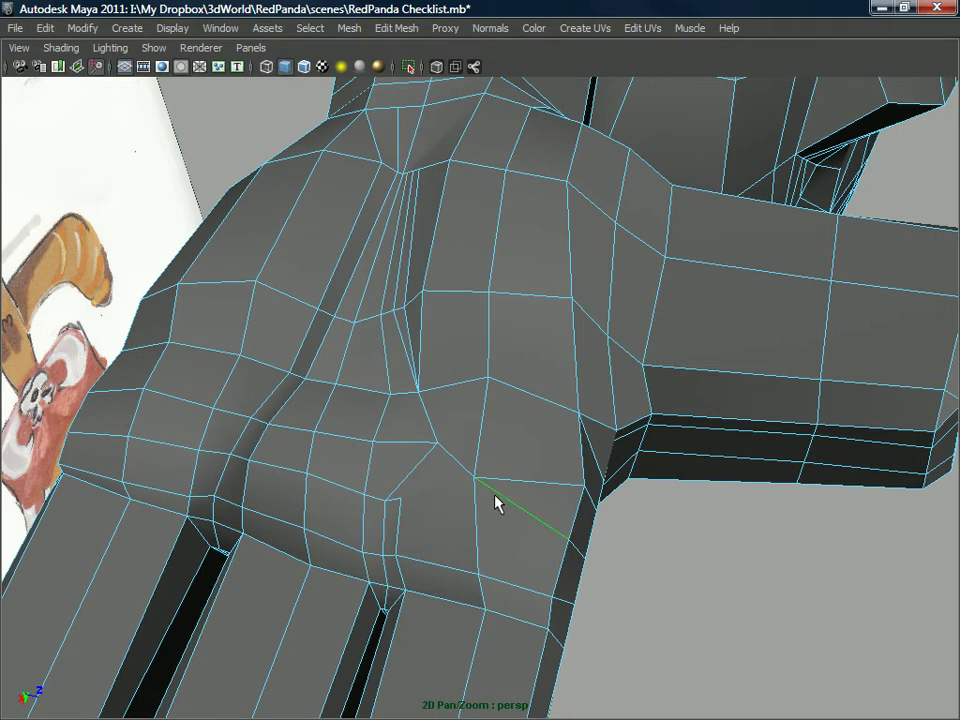
pyautogui.moveTo(482, 360); pyautogui.dragTo(450, 347, button='right')
pyautogui.click(551, 354)
pyautogui.click(400, 497)
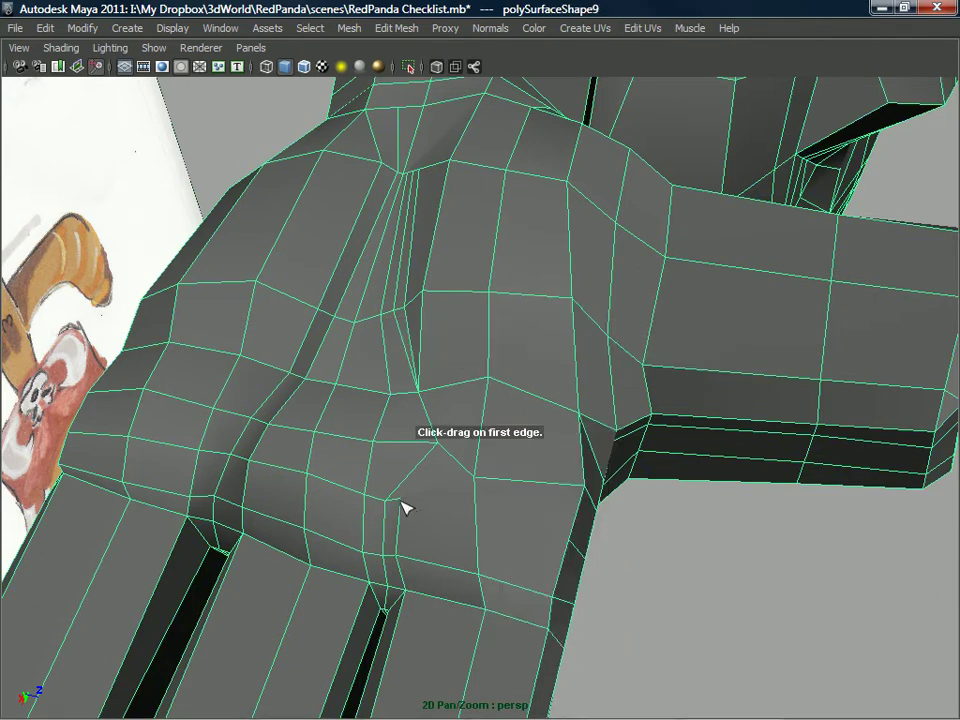
pyautogui.click(570, 537)
pyautogui.keyDown('alt'); pyautogui.moveTo(536, 543); pyautogui.dragTo(495, 476); pyautogui.keyUp('alt')
pyautogui.moveTo(495, 474); pyautogui.dragTo(420, 361, button='right')
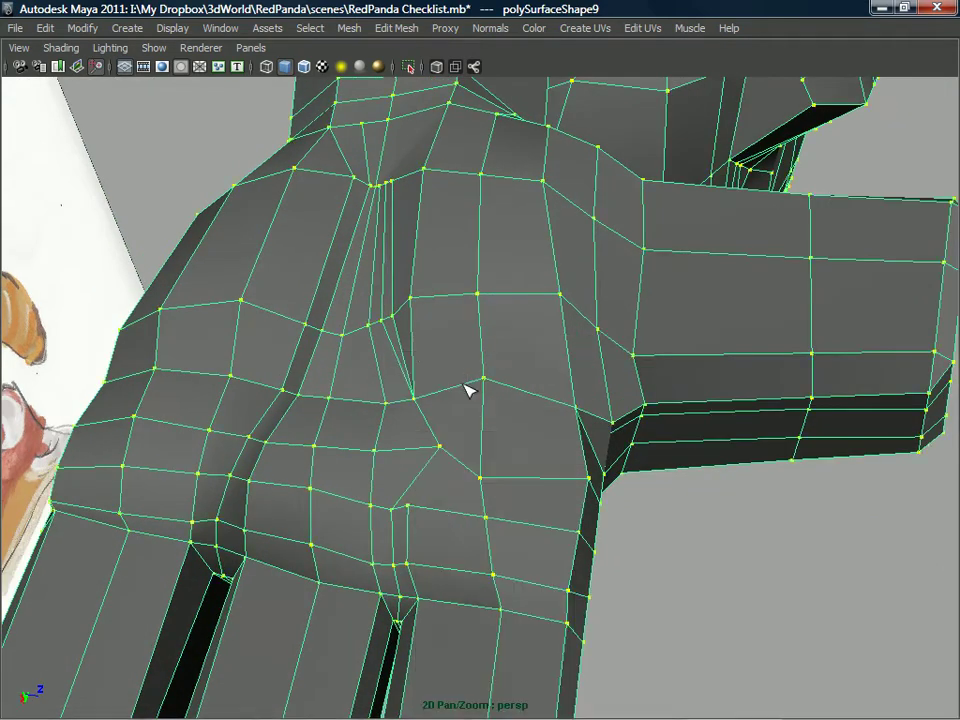
# - Delete the diagonal edge from the crease junction to the finger-web row and move the neighbouring thumb-side vertex towards the palm
pyautogui.keyDown('alt'); pyautogui.moveTo(400, 465); pyautogui.dragTo(467, 456); pyautogui.keyUp('alt')
pyautogui.moveTo(467, 456); pyautogui.dragTo(463, 330, button='right')
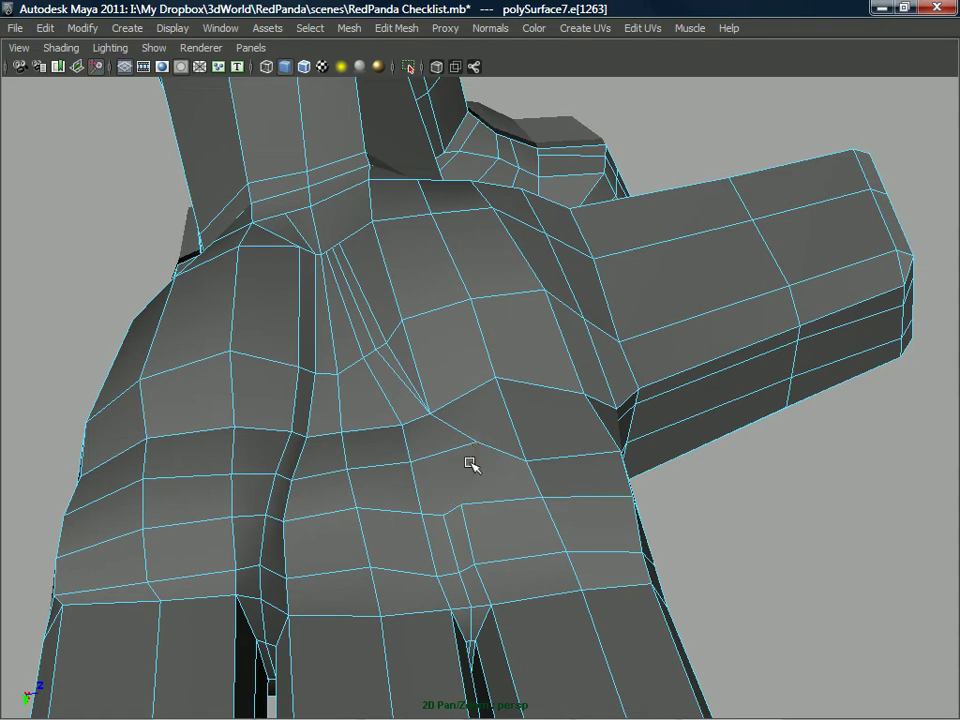
pyautogui.keyDown('alt'); pyautogui.moveTo(467, 443); pyautogui.dragTo(464, 313); pyautogui.keyUp('alt')
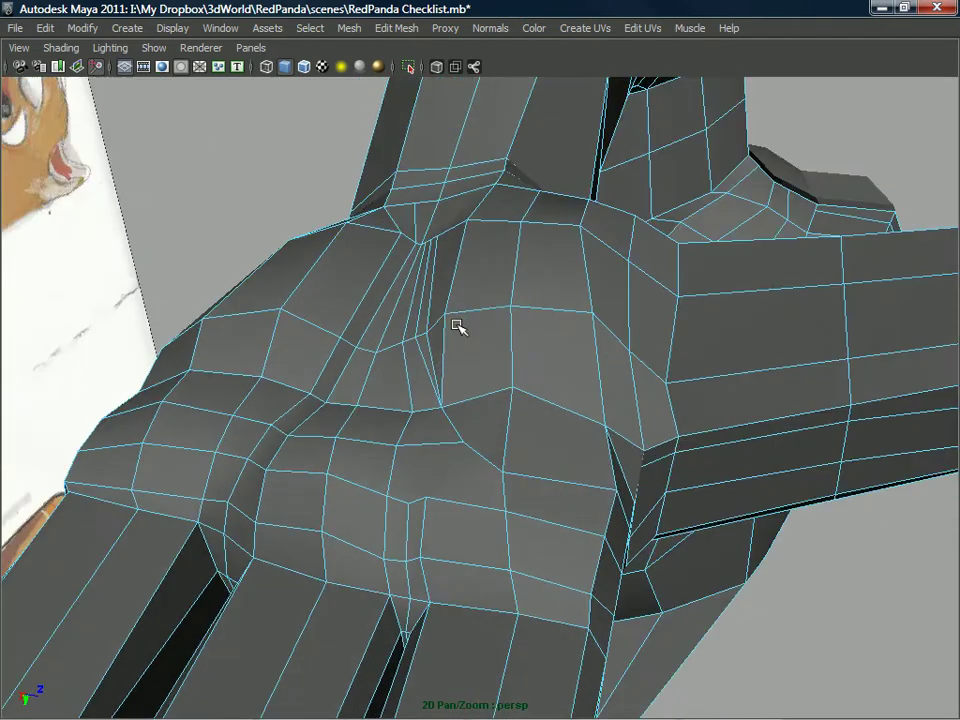
pyautogui.keyDown('alt'); pyautogui.moveTo(567, 482); pyautogui.dragTo(428, 489); pyautogui.keyUp('alt')
pyautogui.moveTo(437, 362); pyautogui.dragTo(373, 369, button='right')
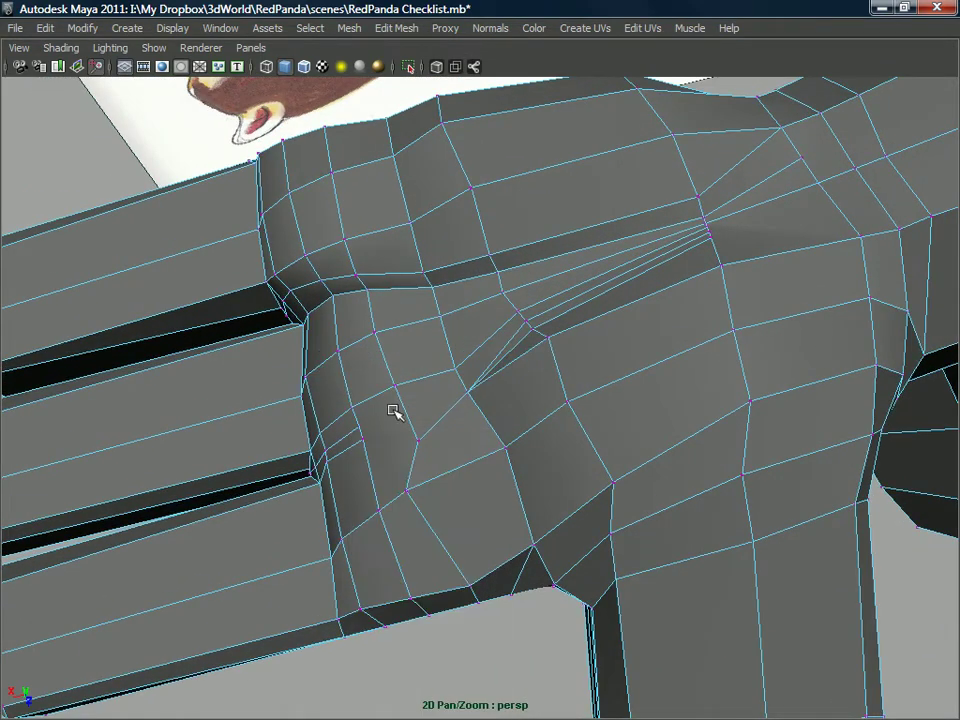
pyautogui.moveTo(410, 495); pyautogui.dragTo(454, 467)
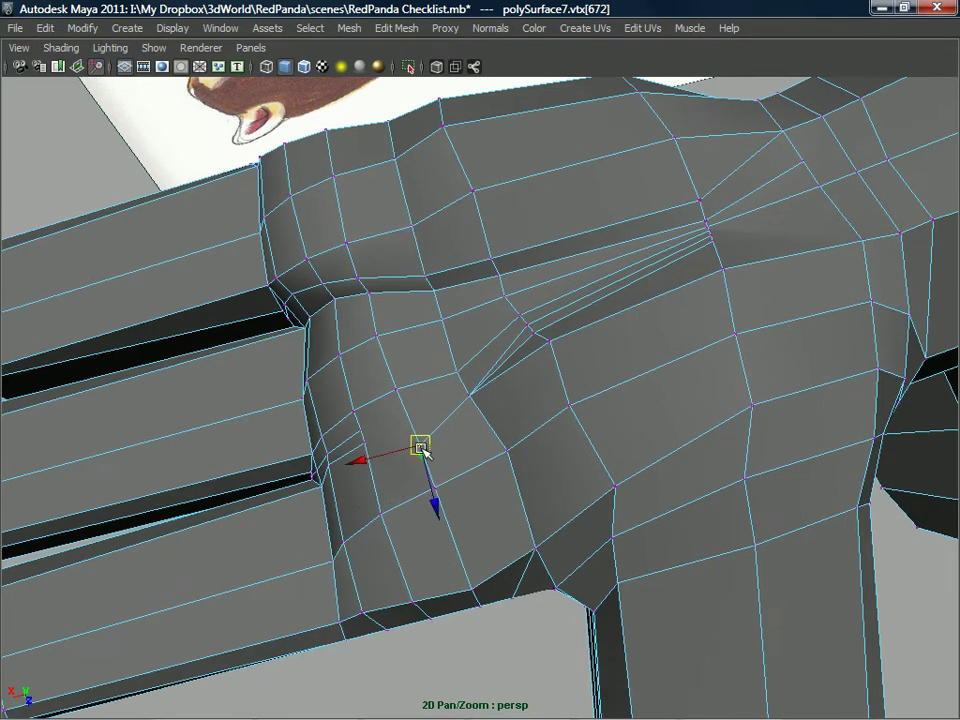
pyautogui.keyDown('alt'); pyautogui.moveTo(437, 458); pyautogui.dragTo(508, 361); pyautogui.keyUp('alt')
# - Replace the converging edges at the crease's finger end with an edge cut from the narrow strip through the palm to the thumb-side border
pyautogui.moveTo(504, 298); pyautogui.dragTo(484, 350, button='right')
pyautogui.click(482, 331)
pyautogui.keyDown('alt'); pyautogui.moveTo(499, 346); pyautogui.dragTo(514, 338); pyautogui.keyUp('alt')
pyautogui.moveTo(521, 321); pyautogui.dragTo(478, 310, button='right')
pyautogui.click(545, 309)
pyautogui.click(483, 324)
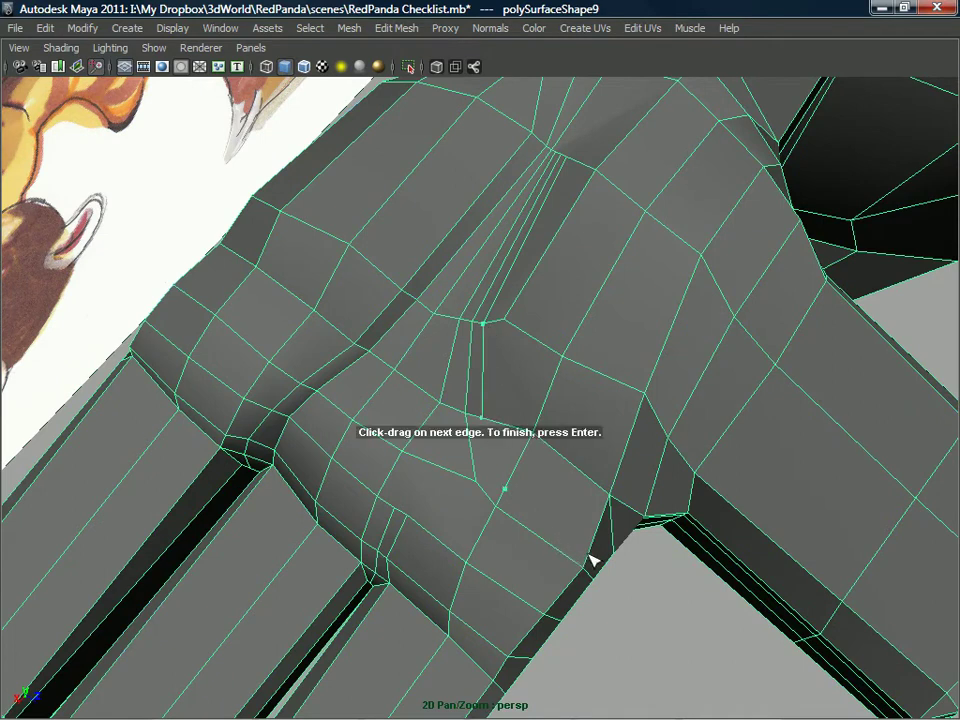
pyautogui.keyDown('alt'); pyautogui.moveTo(497, 378); pyautogui.dragTo(512, 334); pyautogui.keyUp('alt')
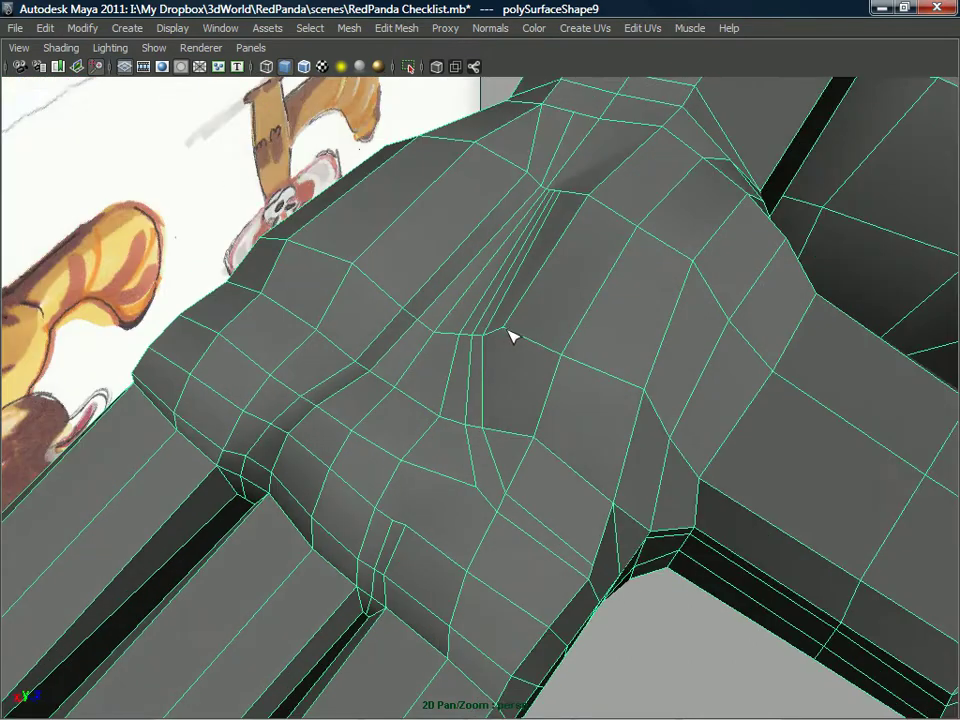
# - Cut a parallel edge from the crease's thumb-side corner to the next palm row and adjust the row's border vertex near the thumb
pyautogui.keyDown('alt'); pyautogui.moveTo(521, 476); pyautogui.dragTo(491, 431); pyautogui.keyUp('alt')
pyautogui.moveTo(486, 361); pyautogui.dragTo(470, 407, button='right')
pyautogui.moveTo(517, 381); pyautogui.dragTo(517, 382, button='right')
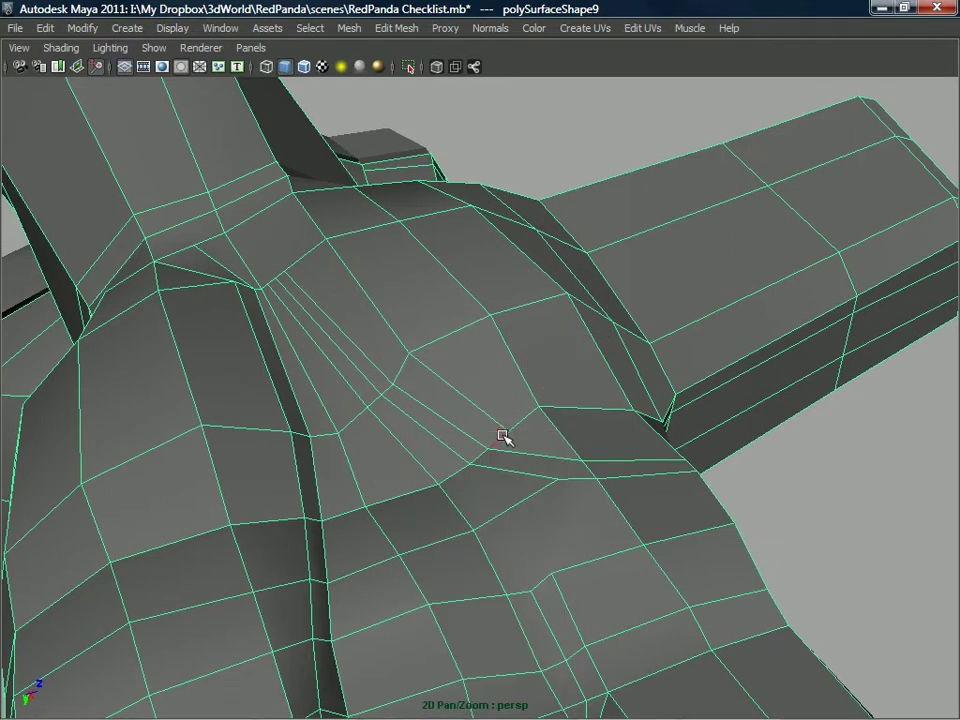
pyautogui.keyDown('alt'); pyautogui.moveTo(499, 418); pyautogui.dragTo(574, 396); pyautogui.keyUp('alt')
pyautogui.click(574, 396)
pyautogui.click(511, 376)
pyautogui.keyDown('alt'); pyautogui.moveTo(511, 376); pyautogui.dragTo(435, 435); pyautogui.keyUp('alt')
pyautogui.keyDown('alt'); pyautogui.moveTo(487, 459); pyautogui.dragTo(514, 528); pyautogui.keyUp('alt')
pyautogui.click(549, 495)
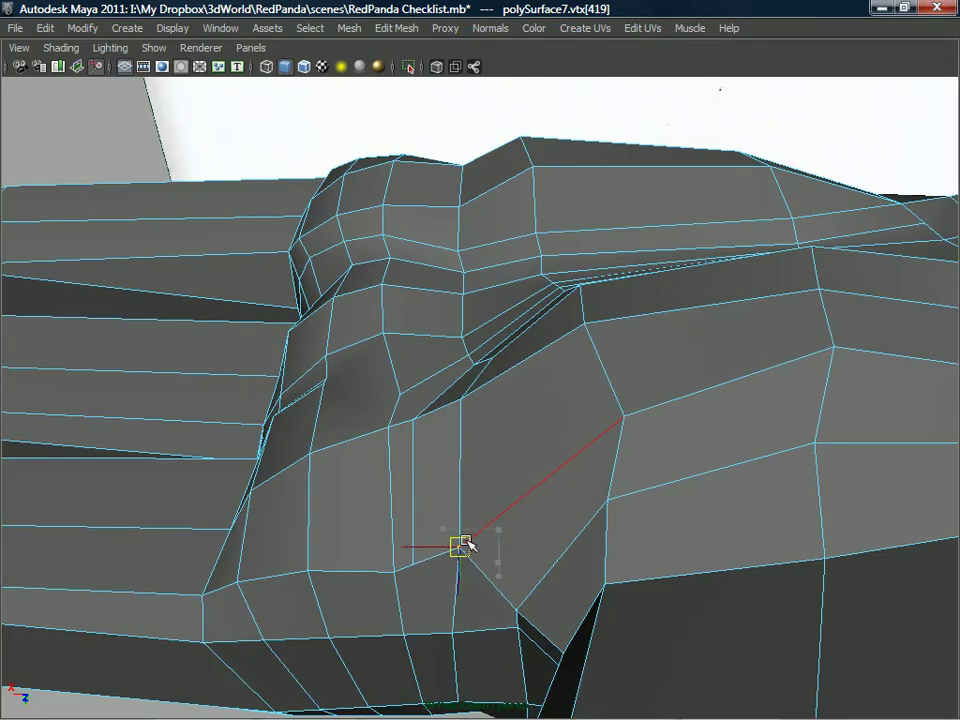
# - Even out the palm surface beside the crease's finger end by adjusting the edges and vertices of the new rows
pyautogui.keyDown('alt'); pyautogui.moveTo(462, 550); pyautogui.dragTo(454, 435); pyautogui.keyUp('alt')
pyautogui.keyDown('alt'); pyautogui.moveTo(454, 435); pyautogui.dragTo(504, 446, button='right'); pyautogui.keyUp('alt')
pyautogui.keyDown('alt'); pyautogui.moveTo(504, 446); pyautogui.dragTo(515, 511); pyautogui.keyUp('alt')
pyautogui.click(511, 499)
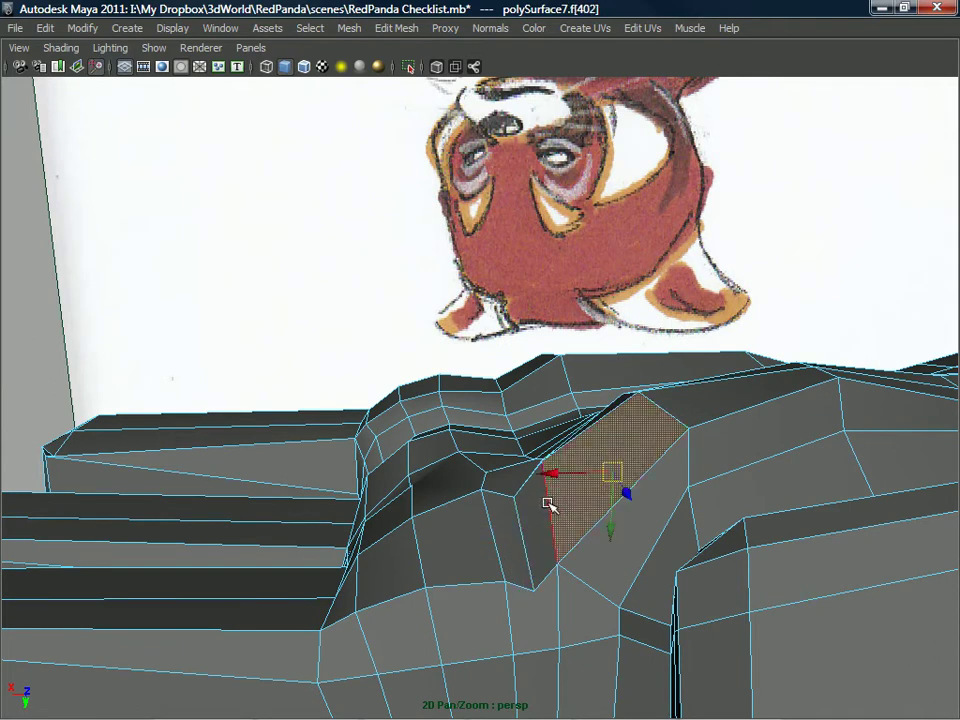
pyautogui.keyDown('alt'); pyautogui.moveTo(552, 535); pyautogui.dragTo(489, 546); pyautogui.keyUp('alt')
pyautogui.keyDown('alt'); pyautogui.moveTo(489, 546); pyautogui.dragTo(513, 512, button='middle'); pyautogui.keyUp('alt')
pyautogui.moveTo(513, 512)
pyautogui.keyDown('alt'); pyautogui.mouseDown()
pyautogui.moveTo(611, 422)
pyautogui.moveTo(491, 514)
pyautogui.moveTo(492, 479)
pyautogui.moveTo(510, 499)
pyautogui.moveTo(497, 519)
pyautogui.moveTo(506, 508)
pyautogui.moveTo(498, 505)
pyautogui.mouseUp(); pyautogui.keyUp('alt')
pyautogui.moveTo(497, 505); pyautogui.dragTo(559, 440, button='right')
pyautogui.click(503, 507)
pyautogui.keyDown('alt'); pyautogui.moveTo(554, 458); pyautogui.dragTo(519, 503); pyautogui.keyUp('alt')
pyautogui.moveTo(519, 502); pyautogui.dragTo(560, 477, button='right')
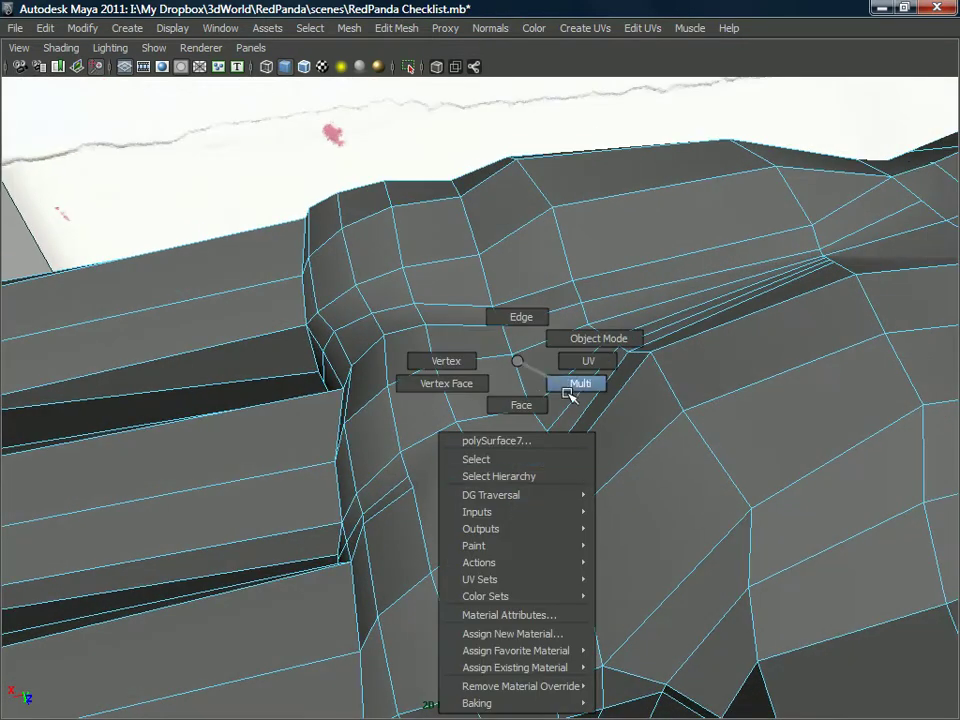
pyautogui.moveTo(576, 385); pyautogui.dragTo(577, 386, button='right')
pyautogui.keyDown('alt'); pyautogui.moveTo(517, 515); pyautogui.dragTo(520, 510); pyautogui.keyUp('alt')
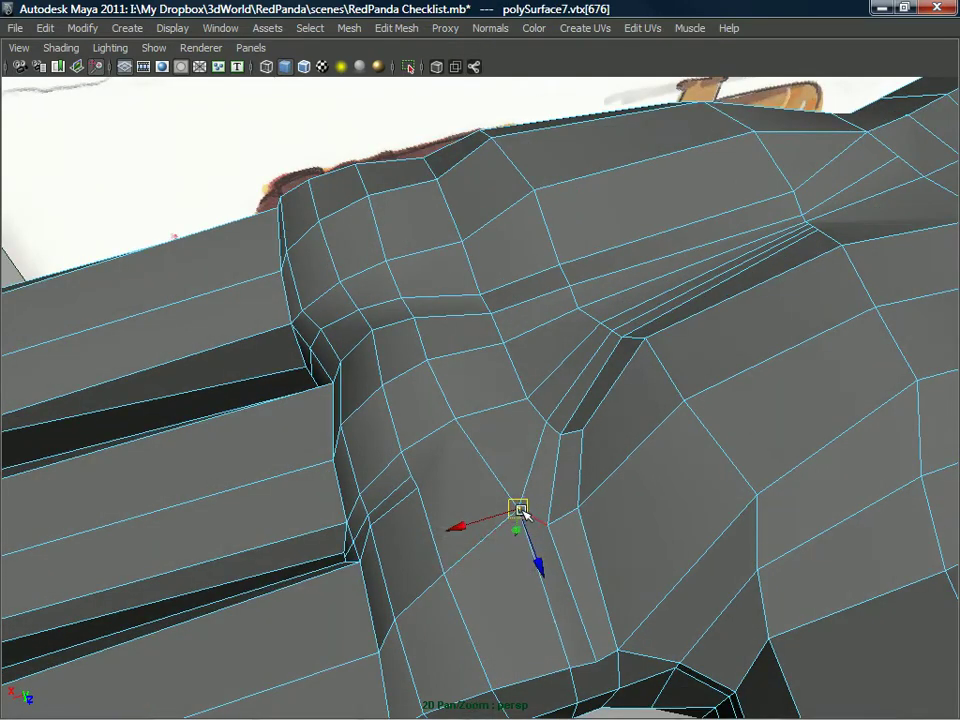
# - Adjust the neighbouring edges where the narrow strips drop out of the crease's finger end
pyautogui.keyDown('alt'); pyautogui.moveTo(533, 449); pyautogui.dragTo(527, 510); pyautogui.keyUp('alt')
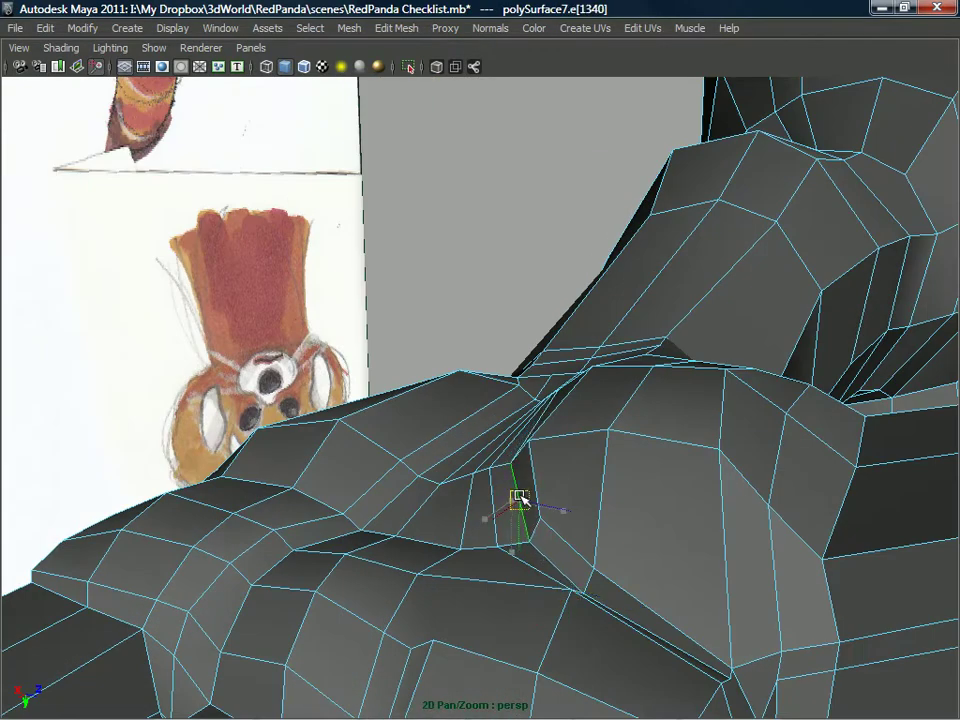
pyautogui.click(493, 486)
pyautogui.keyDown('alt'); pyautogui.moveTo(512, 516); pyautogui.dragTo(504, 500); pyautogui.keyUp('alt')
pyautogui.moveTo(489, 512); pyautogui.dragTo(508, 440)
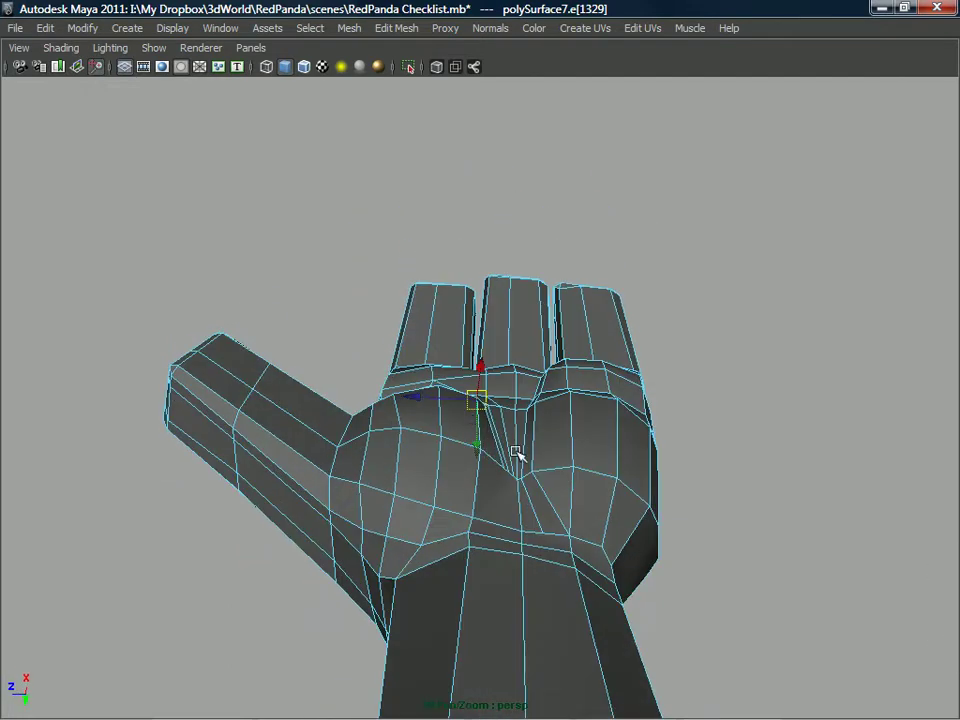
# - Cut a new edge from the crease's wrist end down through the palm-base rows to the thumb-side vertex on the wrist row
pyautogui.keyDown('alt'); pyautogui.moveTo(461, 541); pyautogui.dragTo(505, 427); pyautogui.keyUp('alt')
pyautogui.moveTo(505, 427); pyautogui.dragTo(575, 343, button='right')
pyautogui.keyDown('alt'); pyautogui.moveTo(555, 364); pyautogui.dragTo(478, 491); pyautogui.keyUp('alt')
pyautogui.keyDown('shift'); pyautogui.moveTo(497, 394); pyautogui.dragTo(366, 418, button='right'); pyautogui.keyUp('shift')
pyautogui.keyDown('alt'); pyautogui.moveTo(420, 456); pyautogui.dragTo(548, 491); pyautogui.keyUp('alt')
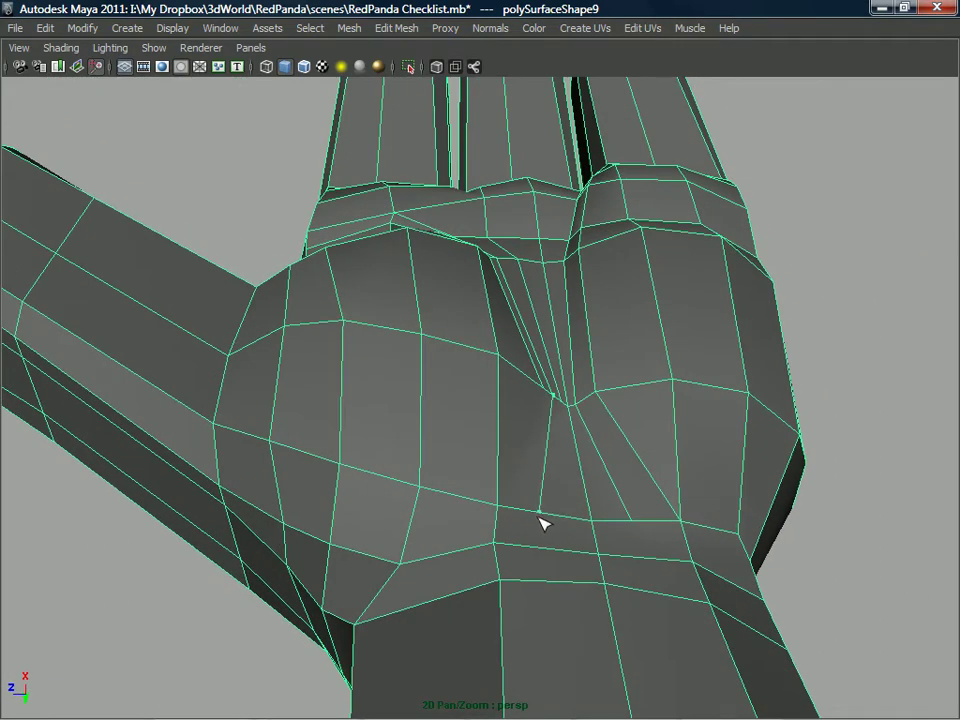
pyautogui.click(539, 516)
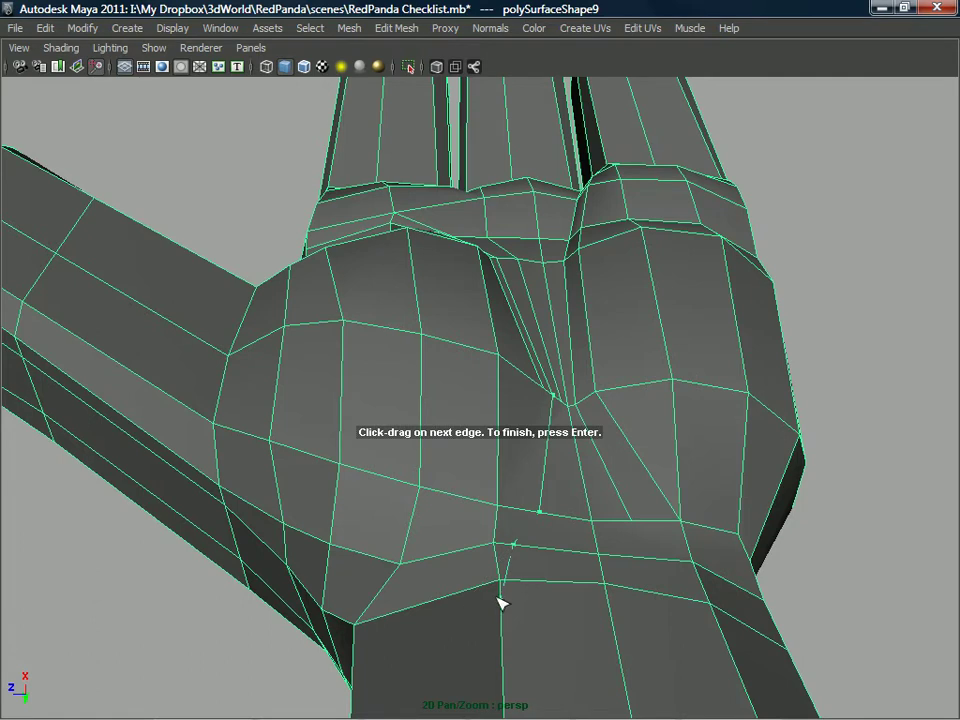
pyautogui.click(503, 590)
pyautogui.press('Return')
pyautogui.keyDown('alt'); pyautogui.moveTo(520, 487); pyautogui.dragTo(517, 556); pyautogui.keyUp('alt')
# - Reposition the new cut's vertex near the wrist and the crease's thumb-side end vertex
pyautogui.moveTo(523, 557); pyautogui.dragTo(456, 361, button='right')
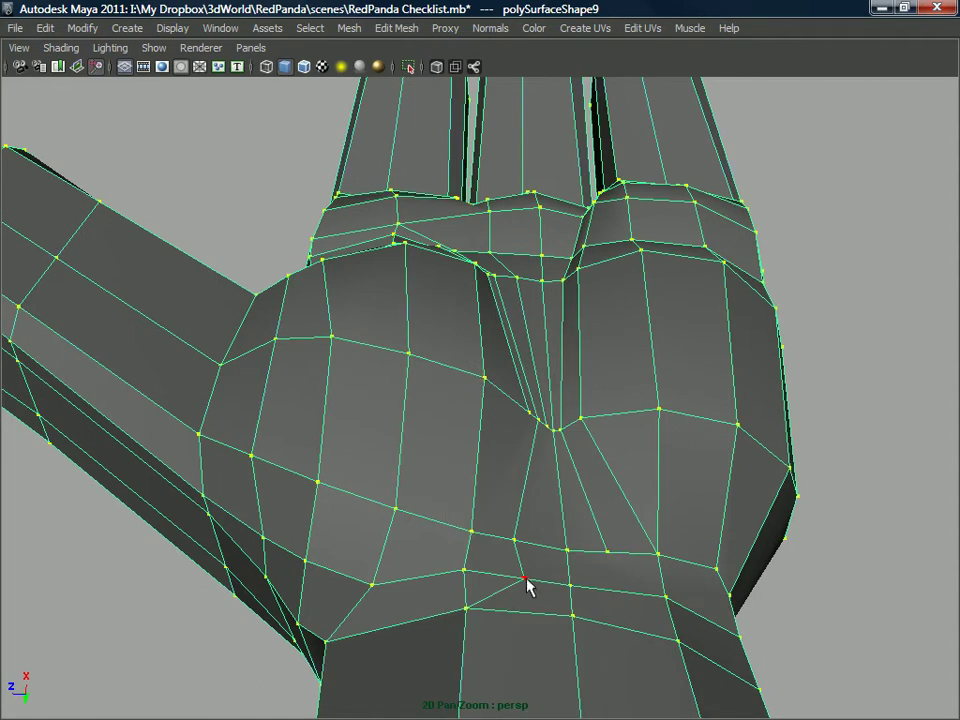
pyautogui.keyDown('alt'); pyautogui.moveTo(503, 577); pyautogui.dragTo(471, 515); pyautogui.keyUp('alt')
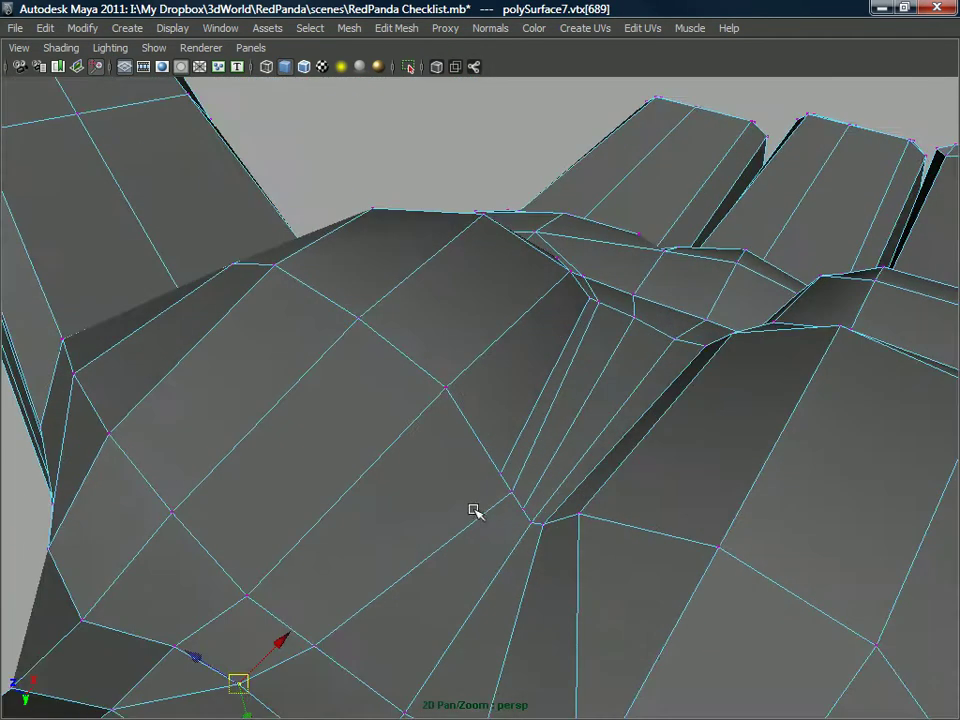
pyautogui.click(491, 468)
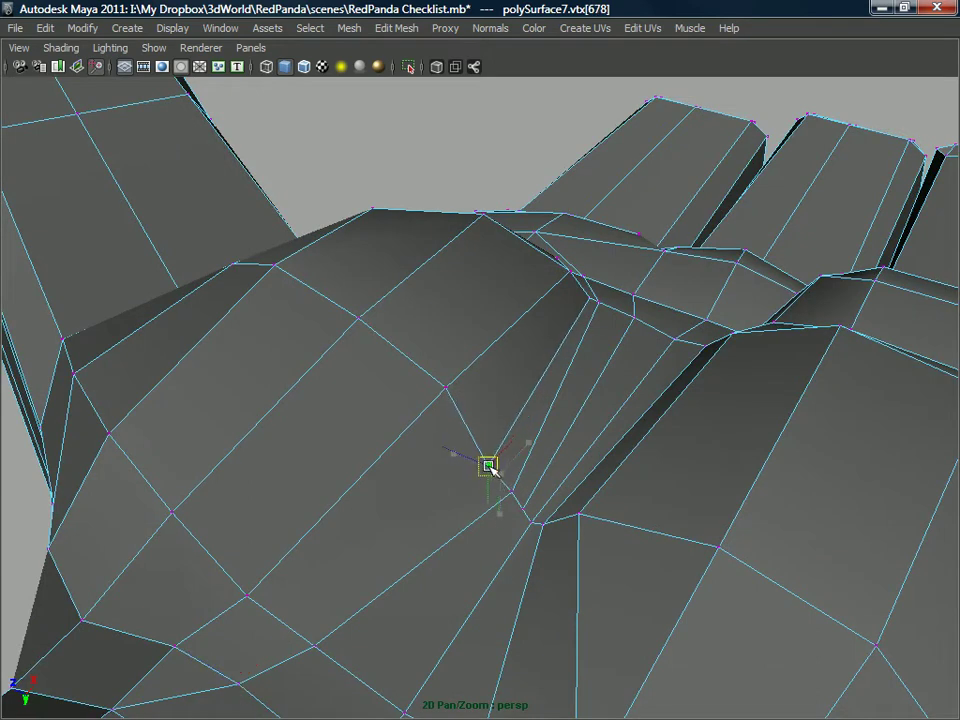
# - Cut a second edge beside it from the crease's thumb-side end vertex through the palm-base rows
pyautogui.moveTo(512, 362)
pyautogui.mouseDown(button='right')
pyautogui.moveTo(570, 349)
pyautogui.moveTo(522, 355)
pyautogui.mouseUp(button='right')
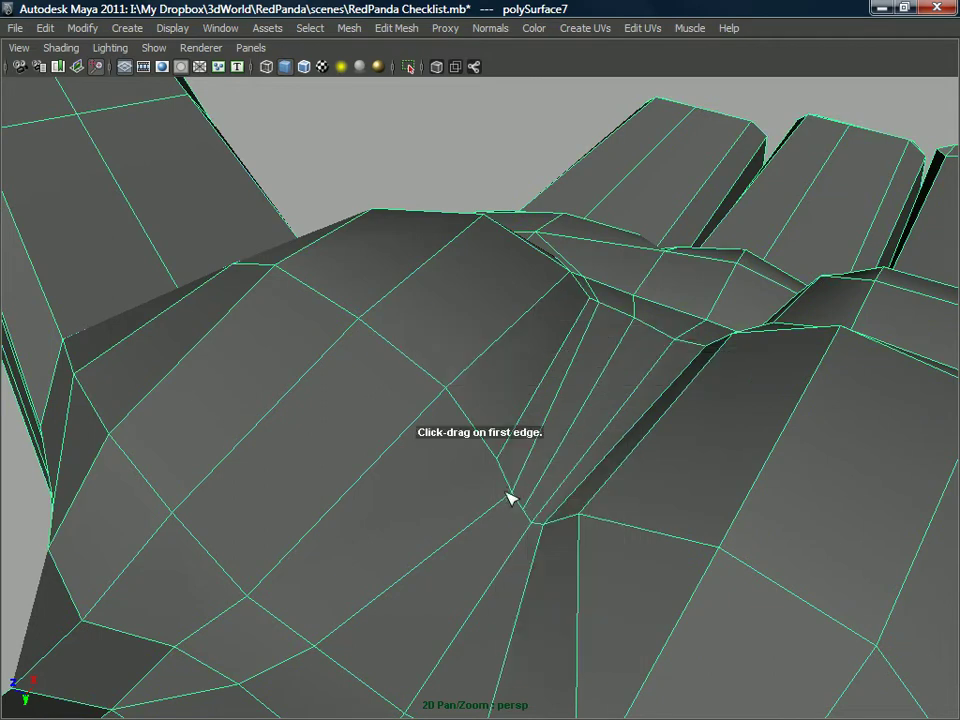
pyautogui.click(500, 460)
pyautogui.keyDown('alt'); pyautogui.moveTo(506, 480); pyautogui.dragTo(561, 487); pyautogui.keyUp('alt')
pyautogui.click(597, 454)
# - Move the vertices of the two new edges near the wrist to round the base of the thumb pad
pyautogui.moveTo(549, 362); pyautogui.dragTo(478, 362, button='right')
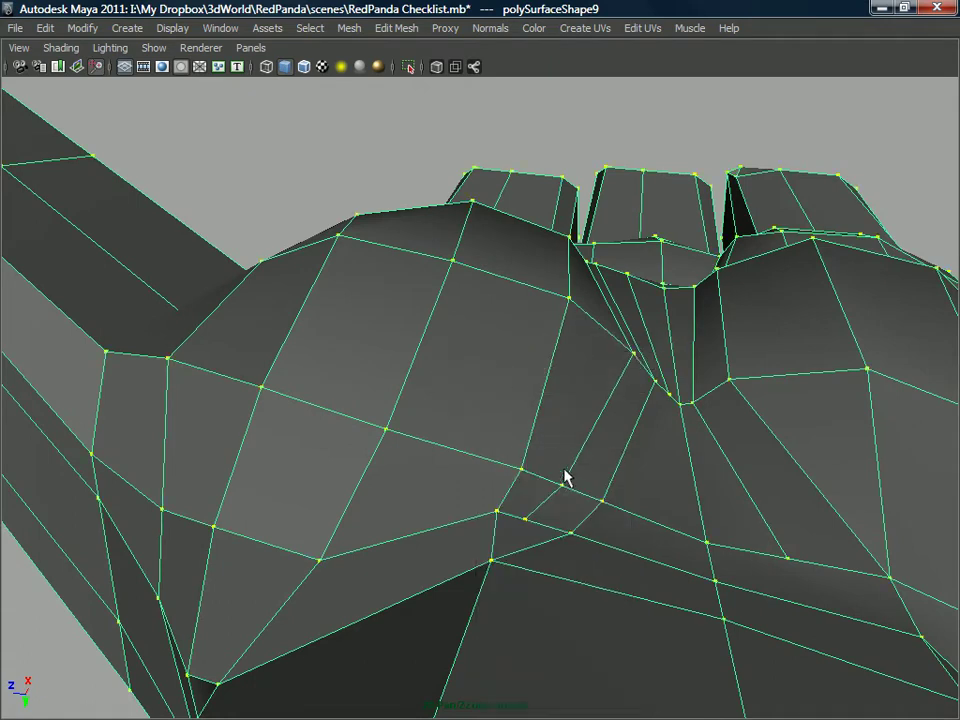
pyautogui.keyDown('alt'); pyautogui.moveTo(540, 532); pyautogui.dragTo(481, 649); pyautogui.keyUp('alt')
pyautogui.click(490, 587)
pyautogui.keyDown('alt'); pyautogui.moveTo(490, 588); pyautogui.dragTo(505, 610); pyautogui.keyUp('alt')
pyautogui.click(485, 634)
pyautogui.keyDown('alt'); pyautogui.moveTo(512, 603); pyautogui.dragTo(484, 486, button='right'); pyautogui.keyUp('alt')
pyautogui.moveTo(484, 486)
pyautogui.keyDown('alt'); pyautogui.mouseDown()
pyautogui.moveTo(403, 512)
pyautogui.moveTo(448, 525)
pyautogui.moveTo(478, 500)
pyautogui.mouseUp(); pyautogui.keyUp('alt')
pyautogui.keyDown('alt'); pyautogui.moveTo(478, 500); pyautogui.dragTo(463, 371, button='right'); pyautogui.keyUp('alt')
pyautogui.moveTo(463, 371)
pyautogui.keyDown('alt'); pyautogui.mouseDown()
pyautogui.moveTo(583, 484)
pyautogui.moveTo(568, 364)
pyautogui.moveTo(450, 365)
pyautogui.mouseUp(); pyautogui.keyUp('alt')
# - Cut another edge from the crease's wrist end through the palm-base rows, and extend the neighbouring open edge to the wrist row
pyautogui.moveTo(485, 438); pyautogui.dragTo(488, 352, button='right')
pyautogui.keyDown('alt'); pyautogui.moveTo(488, 352); pyautogui.dragTo(510, 570); pyautogui.keyUp('alt')
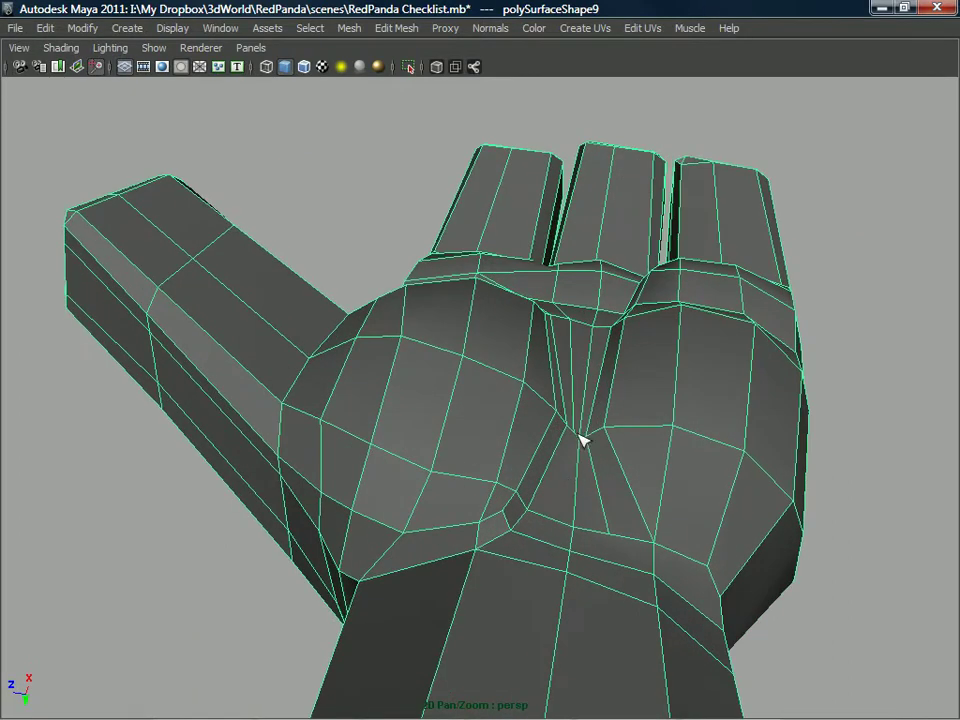
pyautogui.moveTo(571, 438); pyautogui.dragTo(581, 452)
pyautogui.click(577, 437)
pyautogui.scroll(2, 594, 445)
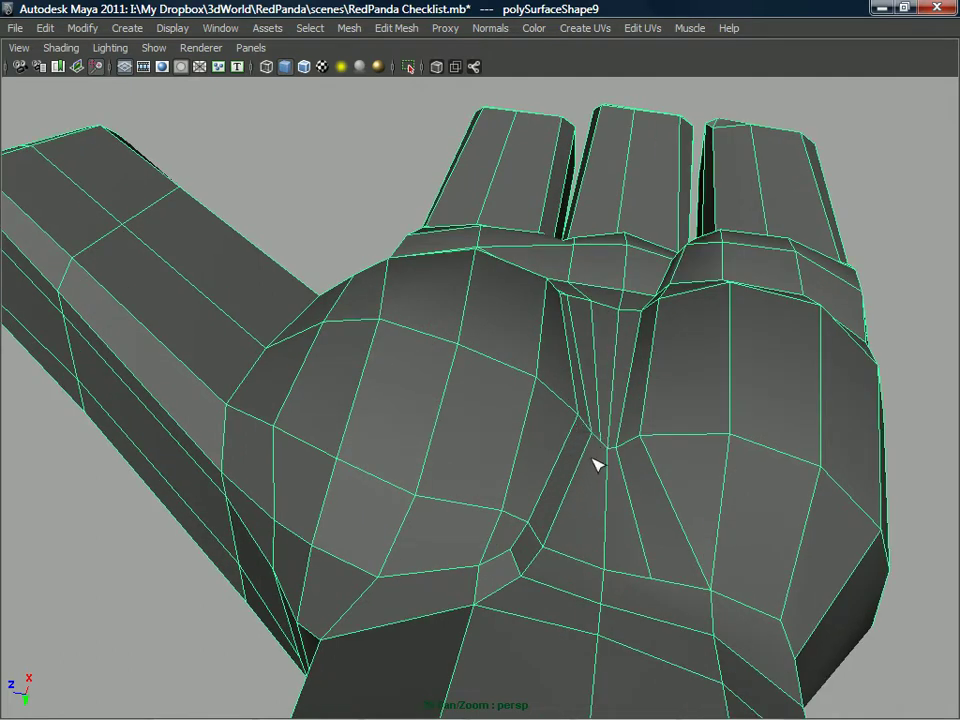
pyautogui.scroll(2, 594, 463)
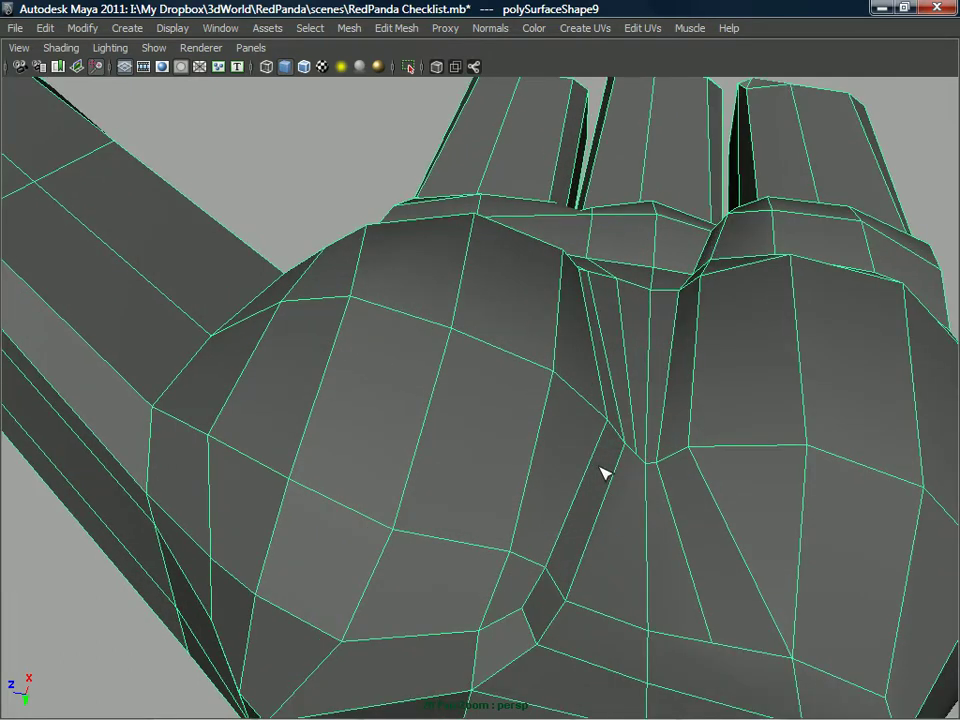
pyautogui.click(613, 623)
pyautogui.scroll(-3, 613, 589)
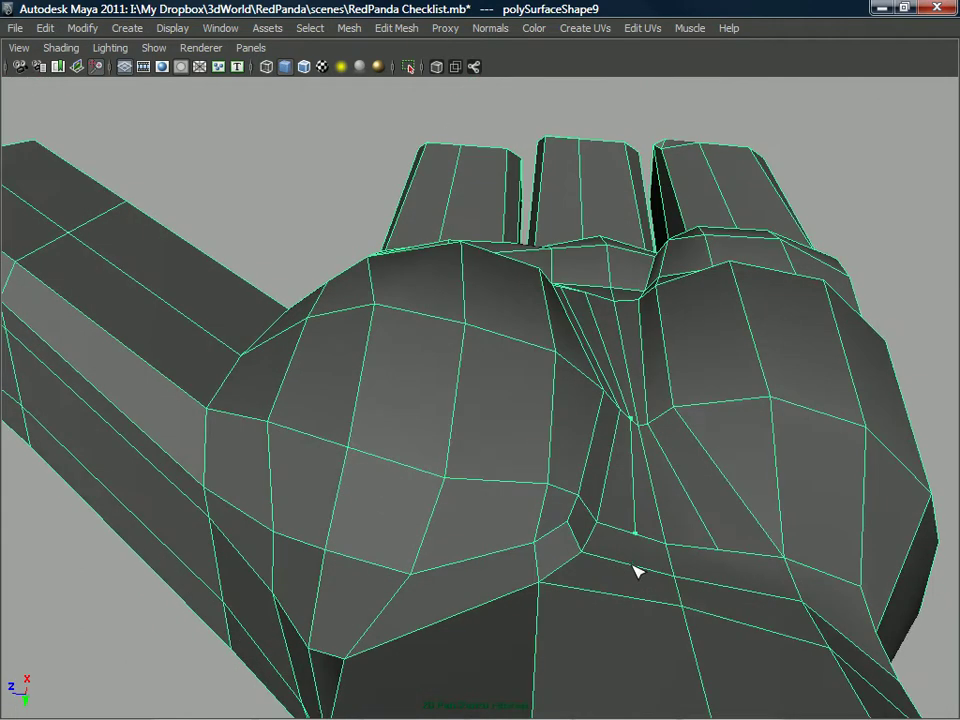
pyautogui.press('Return')
pyautogui.keyDown('alt'); pyautogui.moveTo(647, 568); pyautogui.dragTo(586, 577); pyautogui.keyUp('alt')
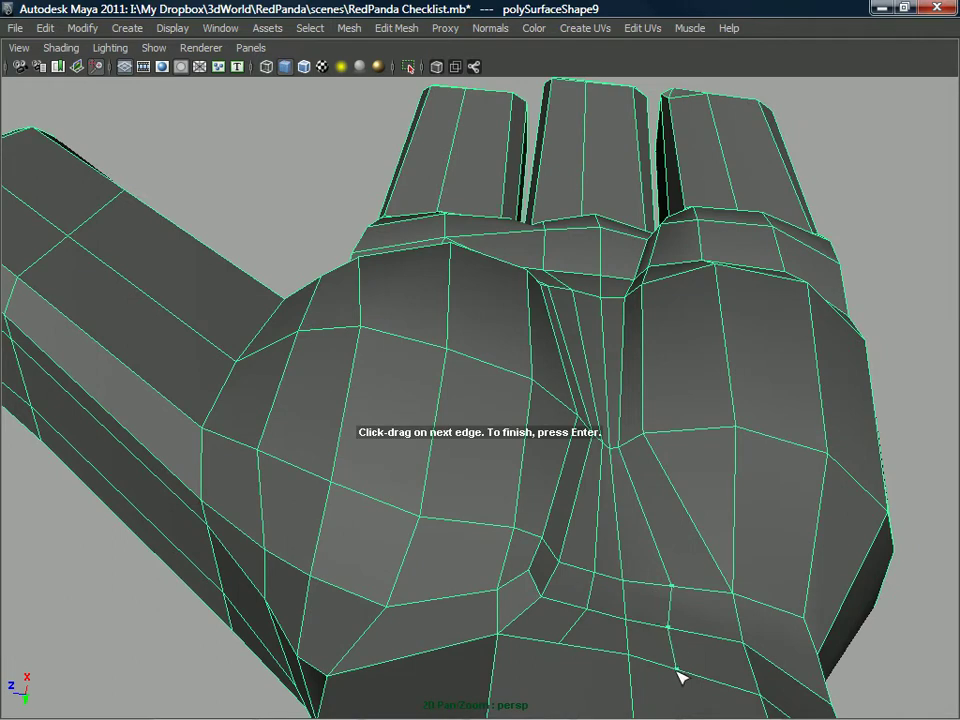
pyautogui.scroll(-5, 643, 676)
# - Extend the edges from the finger gap nearest the thumb through the upper palm rows to the central crease
pyautogui.keyDown('alt'); pyautogui.moveTo(602, 619); pyautogui.dragTo(512, 482); pyautogui.keyUp('alt')
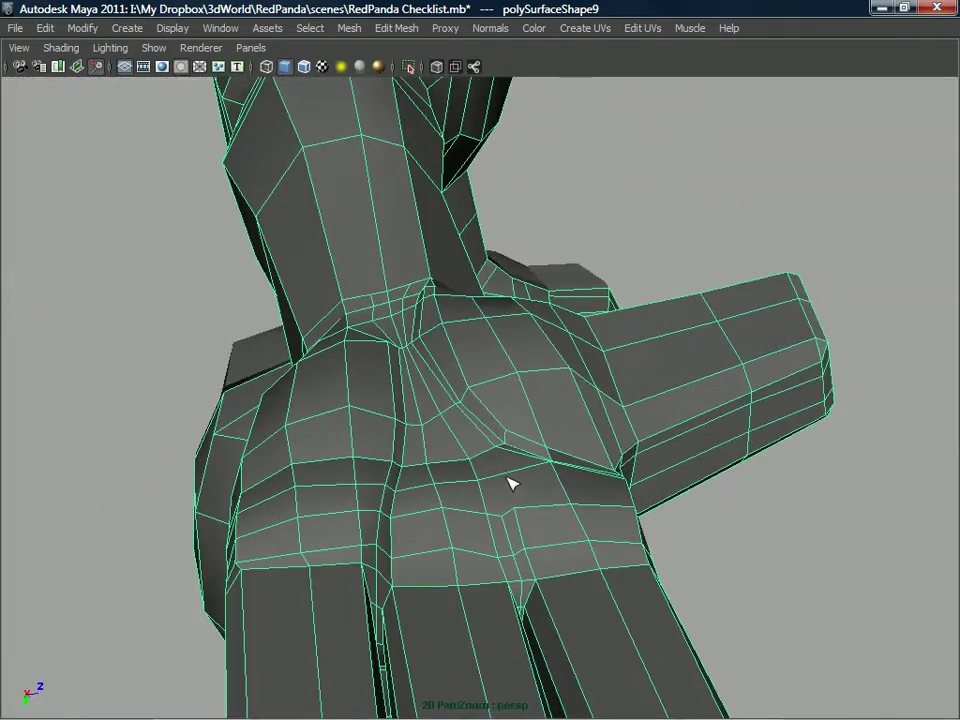
pyautogui.keyDown('alt'); pyautogui.moveTo(505, 570); pyautogui.dragTo(471, 545); pyautogui.keyUp('alt')
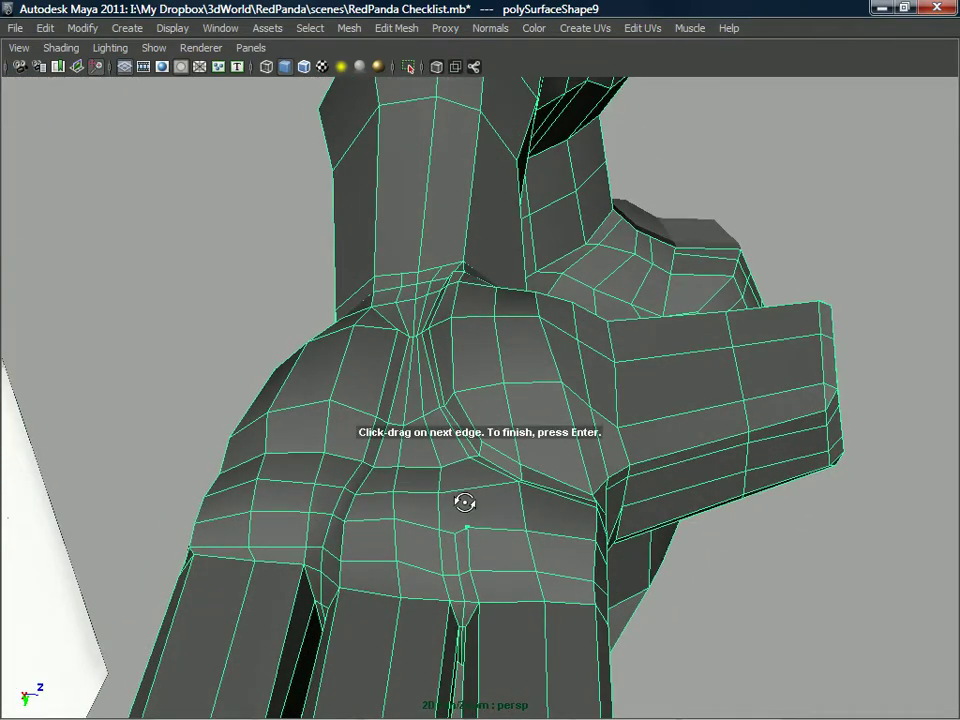
pyautogui.keyDown('alt'); pyautogui.moveTo(467, 493); pyautogui.dragTo(452, 535); pyautogui.keyUp('alt')
pyautogui.keyDown('alt'); pyautogui.moveTo(417, 443); pyautogui.dragTo(472, 598); pyautogui.keyUp('alt')
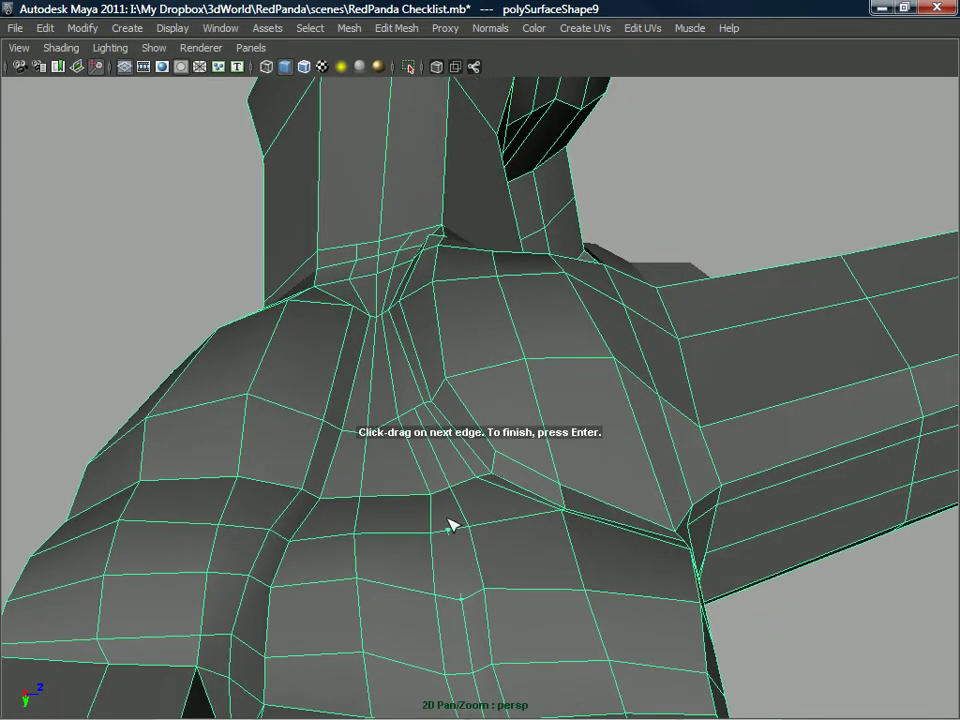
pyautogui.keyDown('alt'); pyautogui.moveTo(441, 497); pyautogui.dragTo(510, 402); pyautogui.keyUp('alt')
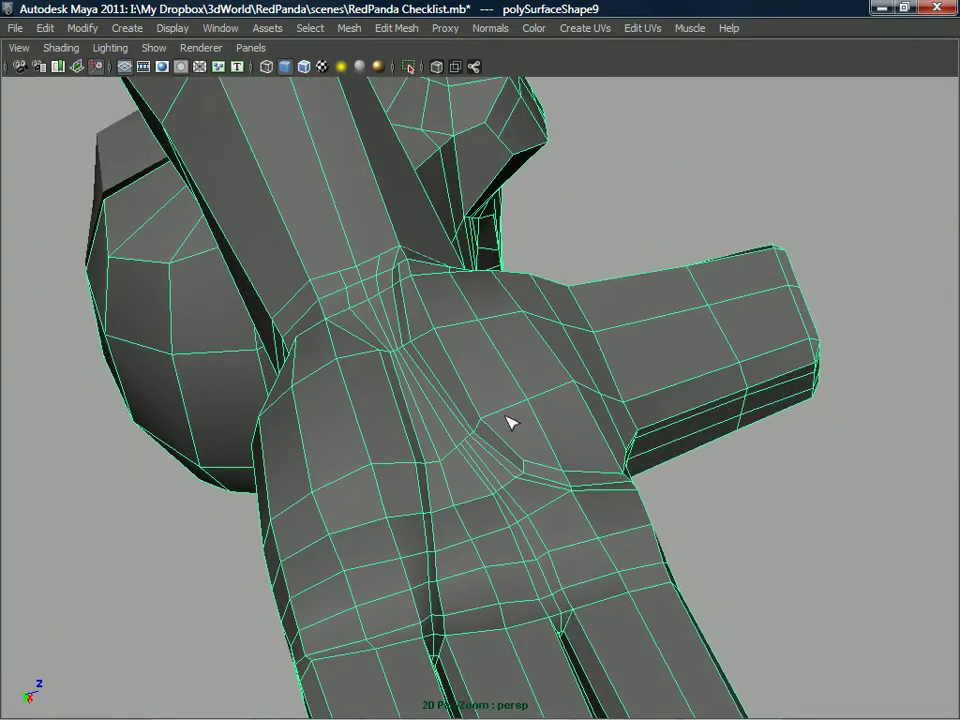
# - Insert one edge loop across the thumb and its pad, and another across the outer palm pad
pyautogui.keyDown('alt'); pyautogui.moveTo(519, 537); pyautogui.dragTo(491, 395); pyautogui.keyUp('alt')
pyautogui.moveTo(490, 360); pyautogui.dragTo(432, 370, button='right')
pyautogui.moveTo(481, 388); pyautogui.dragTo(483, 396)
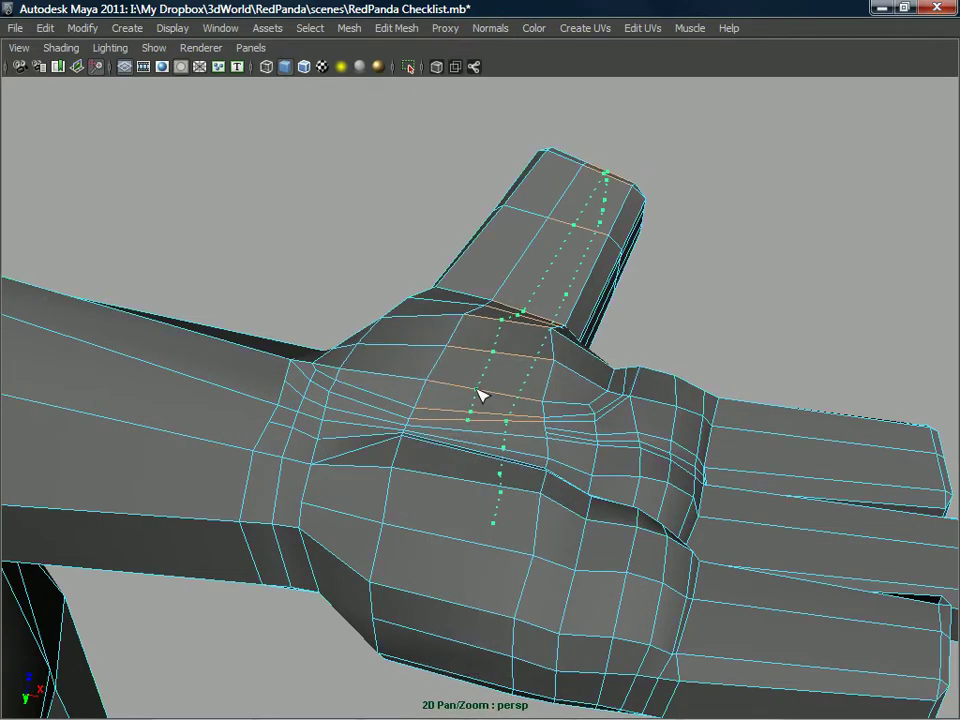
pyautogui.keyDown('alt'); pyautogui.moveTo(481, 465); pyautogui.dragTo(463, 492); pyautogui.keyUp('alt')
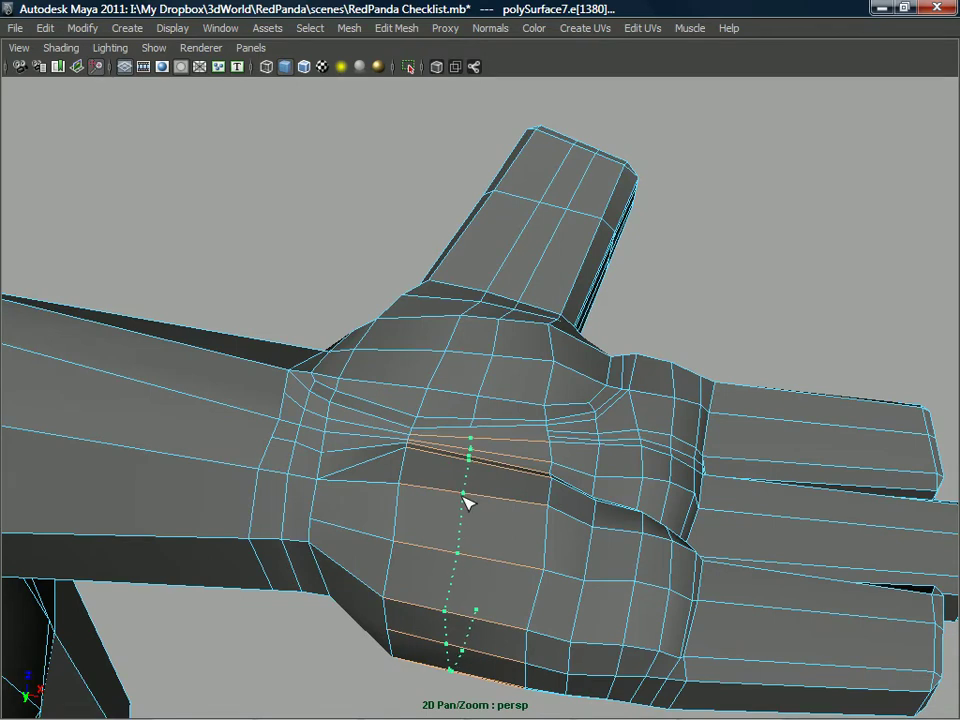
pyautogui.keyDown('alt'); pyautogui.moveTo(440, 490); pyautogui.dragTo(420, 466); pyautogui.keyUp('alt')
pyautogui.scroll(5, 420, 466)
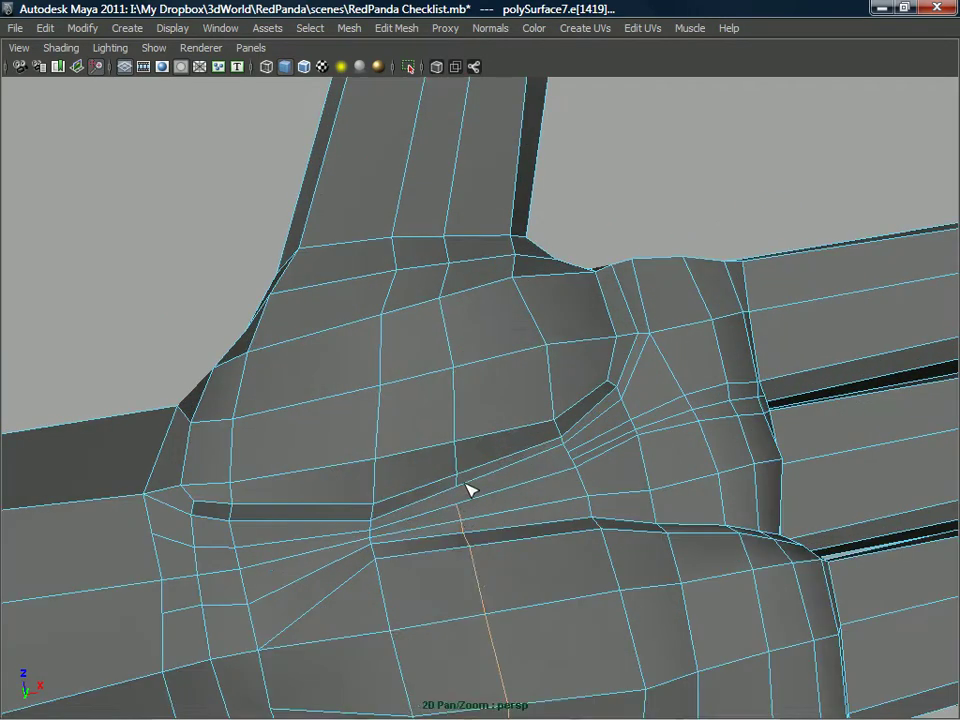
# - Split the polygons across the palm crease to connect the new thumb-pad loop with the outer-pad loop
pyautogui.rightClick(472, 360)
pyautogui.click(540, 343)
pyautogui.click(484, 379)
pyautogui.keyDown('shift'); pyautogui.rightClick(484, 379); pyautogui.keyUp('shift')
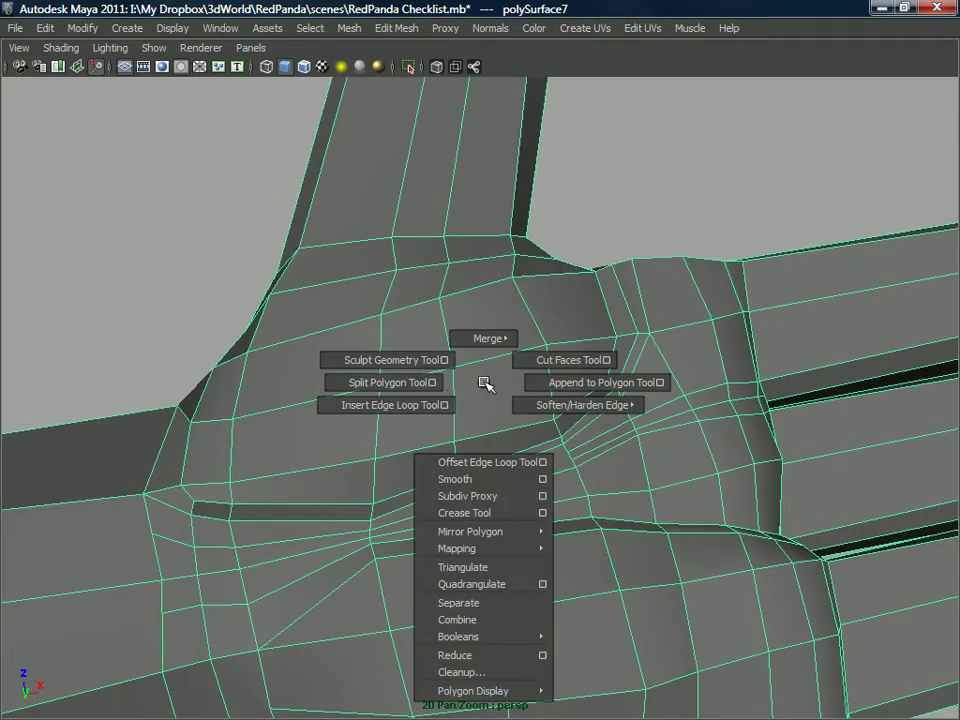
pyautogui.click(401, 384)
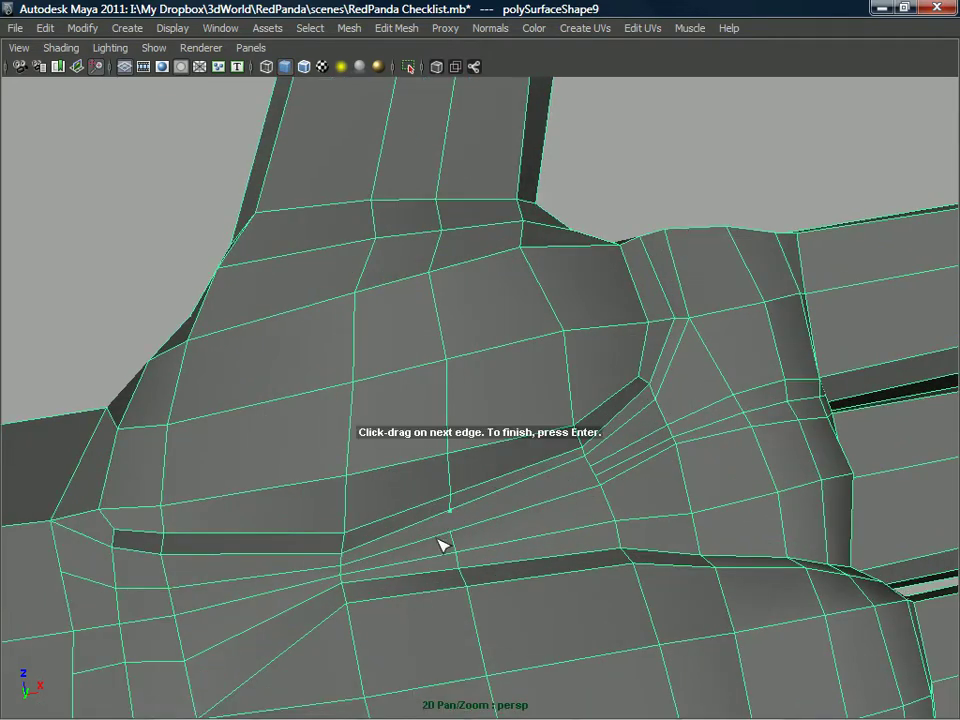
pyautogui.keyDown('alt'); pyautogui.moveTo(484, 530); pyautogui.dragTo(474, 544, button='middle'); pyautogui.keyUp('alt')
pyautogui.keyDown('alt'); pyautogui.moveTo(474, 544); pyautogui.dragTo(478, 459, button='right'); pyautogui.keyUp('alt')
pyautogui.keyDown('alt'); pyautogui.moveTo(478, 459); pyautogui.dragTo(529, 495); pyautogui.keyUp('alt')
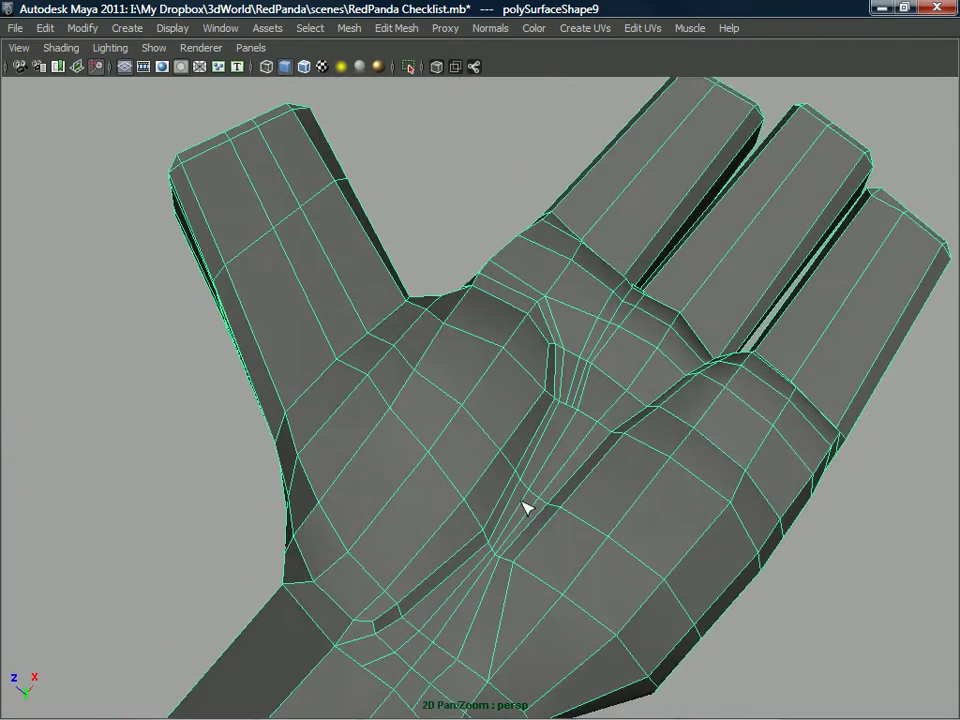
# - Inspect the palm topology and compare the smoothed hand with the red panda reference drawing
pyautogui.keyDown('alt'); pyautogui.moveTo(529, 495); pyautogui.dragTo(500, 495, button='right'); pyautogui.keyUp('alt')
pyautogui.keyDown('alt'); pyautogui.moveTo(500, 495); pyautogui.dragTo(490, 493, button='middle'); pyautogui.keyUp('alt')
pyautogui.keyDown('alt'); pyautogui.moveTo(490, 495); pyautogui.dragTo(435, 450, button='right'); pyautogui.keyUp('alt')
pyautogui.keyDown('alt'); pyautogui.moveTo(435, 450); pyautogui.dragTo(265, 695); pyautogui.keyUp('alt')
pyautogui.keyDown('alt'); pyautogui.moveTo(366, 555); pyautogui.dragTo(430, 405, button='right'); pyautogui.keyUp('alt')
pyautogui.keyDown('alt'); pyautogui.moveTo(430, 405); pyautogui.dragTo(451, 410); pyautogui.keyUp('alt')
pyautogui.moveTo(452, 409); pyautogui.dragTo(500, 350, button='right')
pyautogui.click(442, 305)
pyautogui.click(432, 388)
pyautogui.moveTo(431, 379)
pyautogui.keyDown('alt'); pyautogui.mouseDown()
pyautogui.moveTo(422, 471)
pyautogui.moveTo(456, 472)
pyautogui.moveTo(555, 392)
pyautogui.moveTo(516, 403)
pyautogui.moveTo(431, 306)
pyautogui.moveTo(445, 258)
pyautogui.moveTo(506, 261)
pyautogui.moveTo(495, 336)
pyautogui.moveTo(485, 344)
pyautogui.moveTo(598, 520)
pyautogui.mouseUp(); pyautogui.keyUp('alt')
pyautogui.press('3')
pyautogui.click(444, 283)
pyautogui.moveTo(724, 603)
pyautogui.keyDown('alt'); pyautogui.mouseDown()
pyautogui.moveTo(696, 621)
pyautogui.moveTo(720, 610)
pyautogui.mouseUp(); pyautogui.keyUp('alt')
pyautogui.keyDown('alt'); pyautogui.moveTo(812, 497); pyautogui.dragTo(792, 527); pyautogui.keyUp('alt')
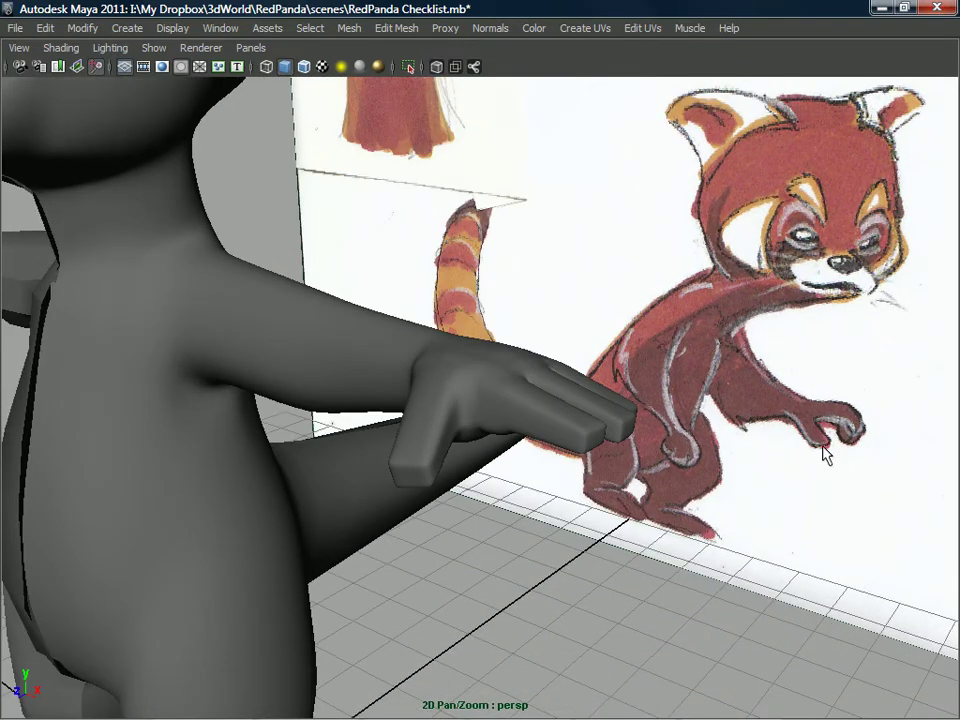
pyautogui.click(548, 430)
pyautogui.scroll(3, 498, 400)
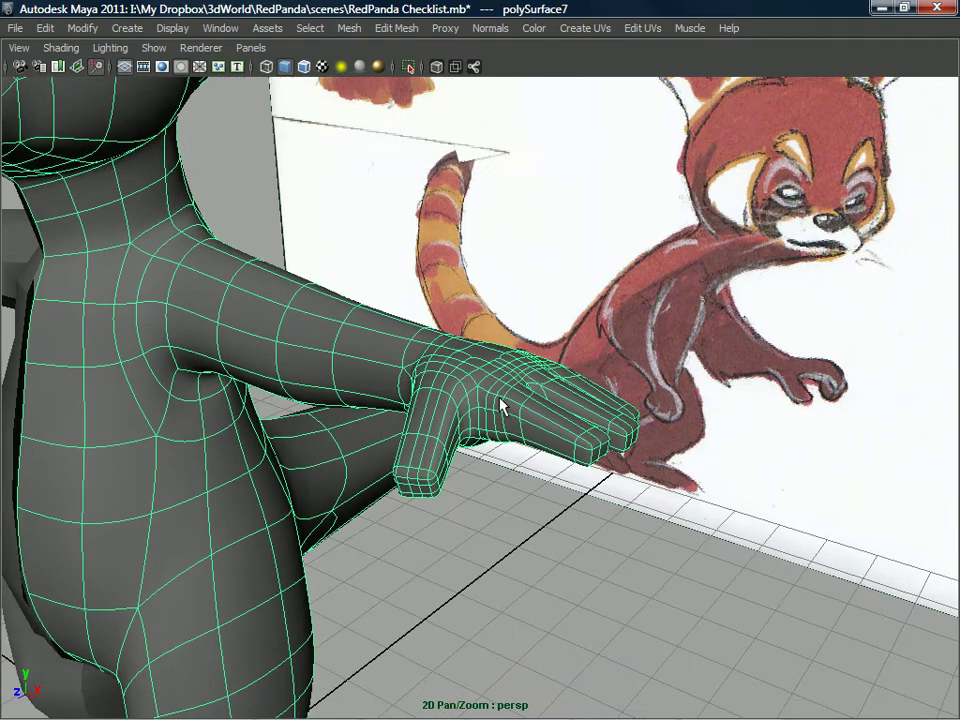
pyautogui.press('1')
# - Slide the thumb's wrist-side lengthwise edge loop toward the thumb's wrist-side border with the Slide Edge tool
pyautogui.keyDown('alt'); pyautogui.moveTo(480, 420); pyautogui.dragTo(448, 405); pyautogui.keyUp('alt')
pyautogui.keyDown('alt'); pyautogui.moveTo(437, 478); pyautogui.dragTo(439, 407); pyautogui.keyUp('alt')
pyautogui.moveTo(444, 366); pyautogui.dragTo(514, 384, button='right')
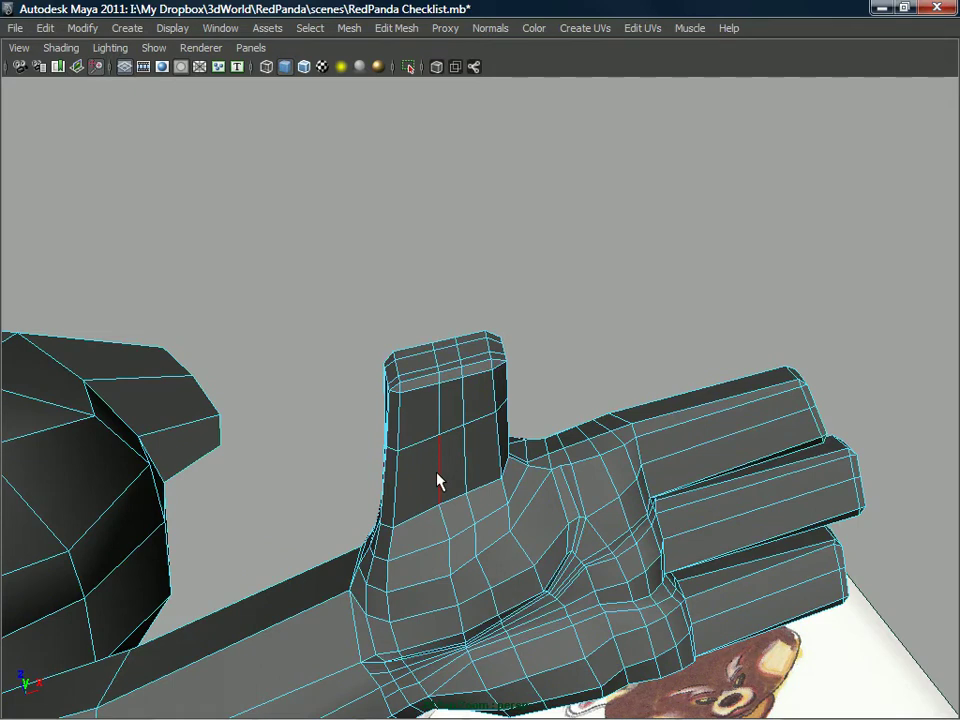
pyautogui.click(437, 481)
pyautogui.keyDown('alt'); pyautogui.moveTo(450, 518); pyautogui.dragTo(433, 343); pyautogui.keyUp('alt')
pyautogui.doubleClick(434, 327)
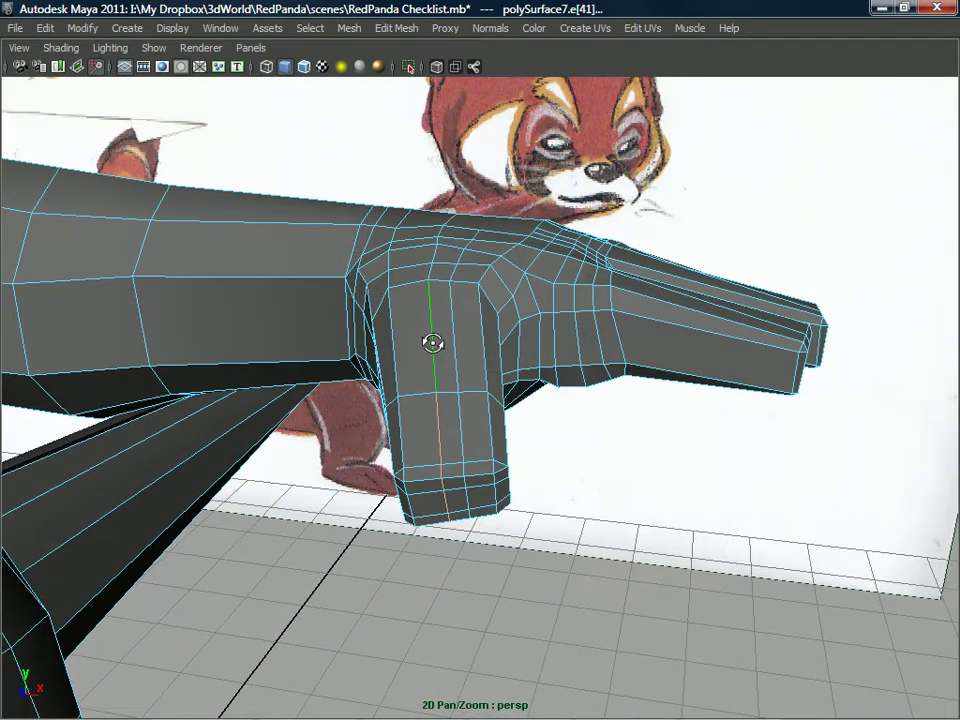
pyautogui.keyDown('shift'); pyautogui.moveTo(428, 316); pyautogui.dragTo(423, 461, button='right'); pyautogui.keyUp('shift')
pyautogui.keyDown('alt'); pyautogui.moveTo(450, 318); pyautogui.dragTo(447, 348); pyautogui.keyUp('alt')
pyautogui.moveTo(428, 362); pyautogui.dragTo(410, 372, button='middle')
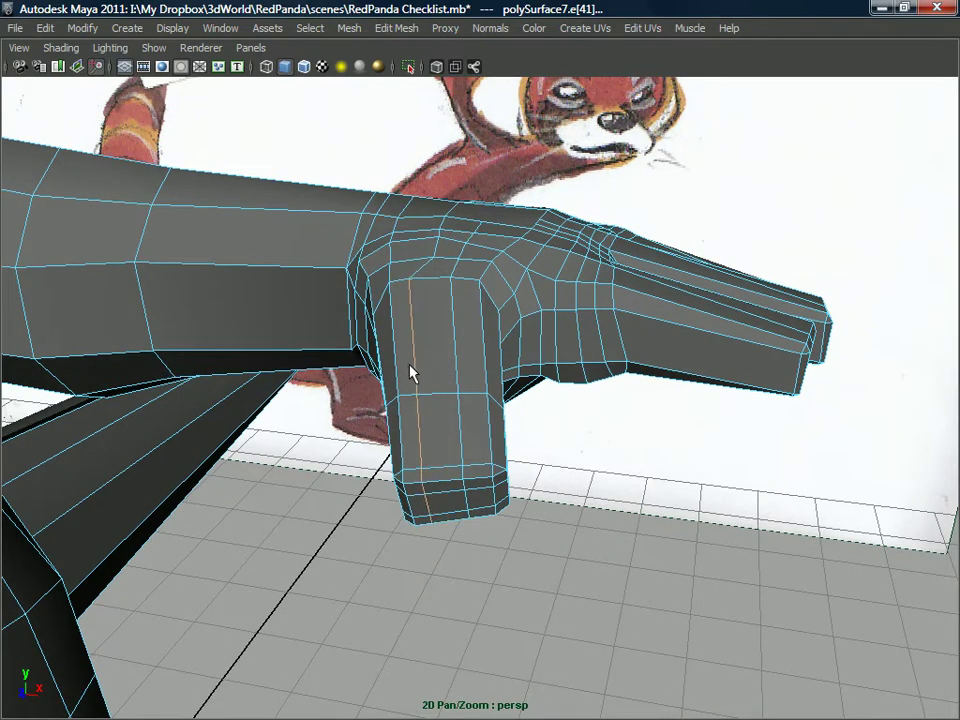
# - Slide the thumb's finger-side lengthwise edge loop toward the border facing the fingers
pyautogui.click(454, 329)
pyautogui.keyDown('alt'); pyautogui.moveTo(454, 329); pyautogui.dragTo(447, 421); pyautogui.keyUp('alt')
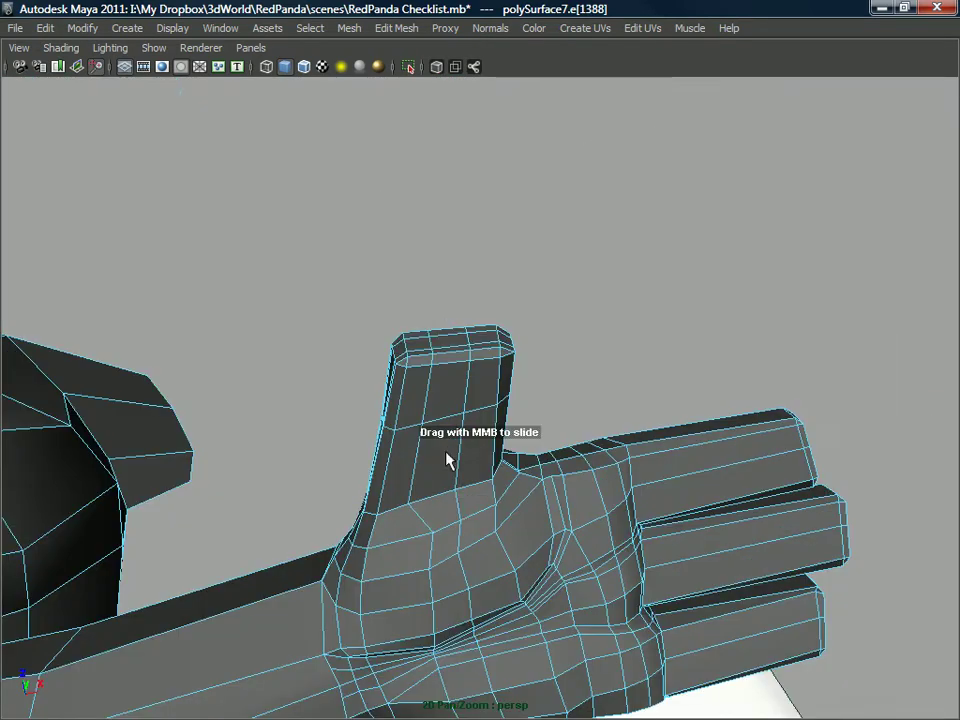
pyautogui.click(456, 484)
pyautogui.keyDown('alt'); pyautogui.moveTo(465, 387); pyautogui.dragTo(455, 527); pyautogui.keyUp('alt')
pyautogui.click(461, 438)
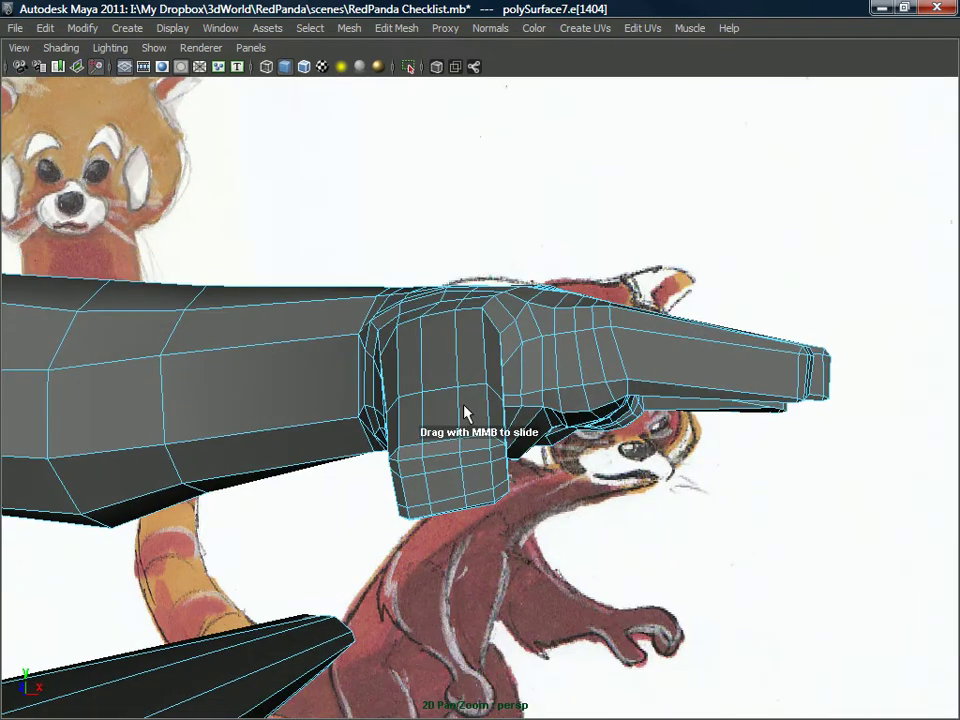
pyautogui.moveTo(467, 407); pyautogui.dragTo(505, 385, button='right')
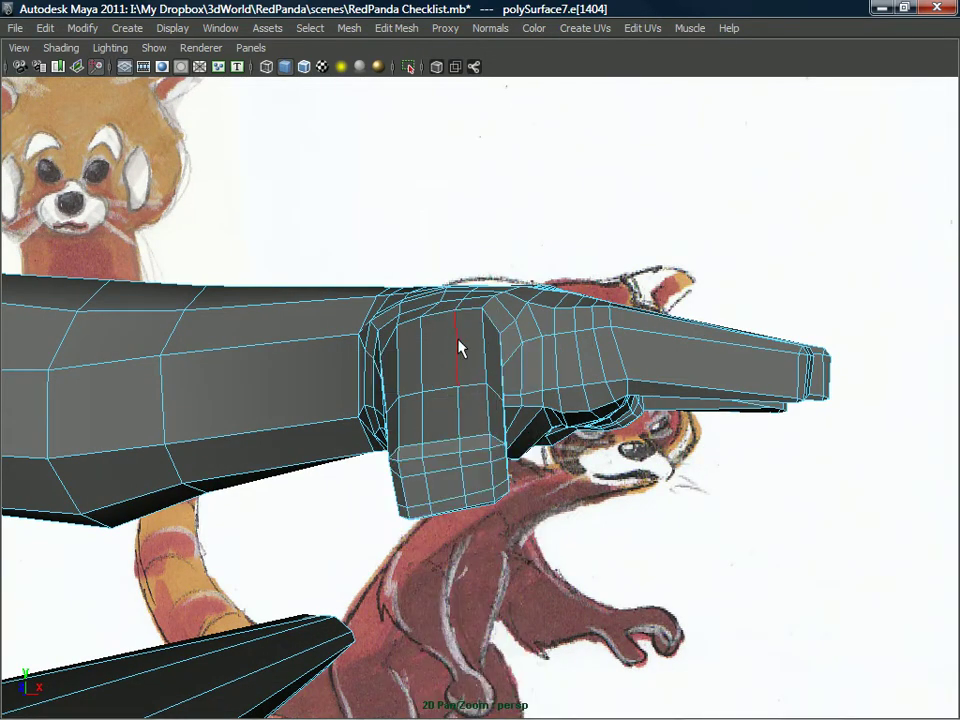
pyautogui.click(454, 347)
pyautogui.keyDown('alt'); pyautogui.moveTo(454, 347); pyautogui.dragTo(420, 448); pyautogui.keyUp('alt')
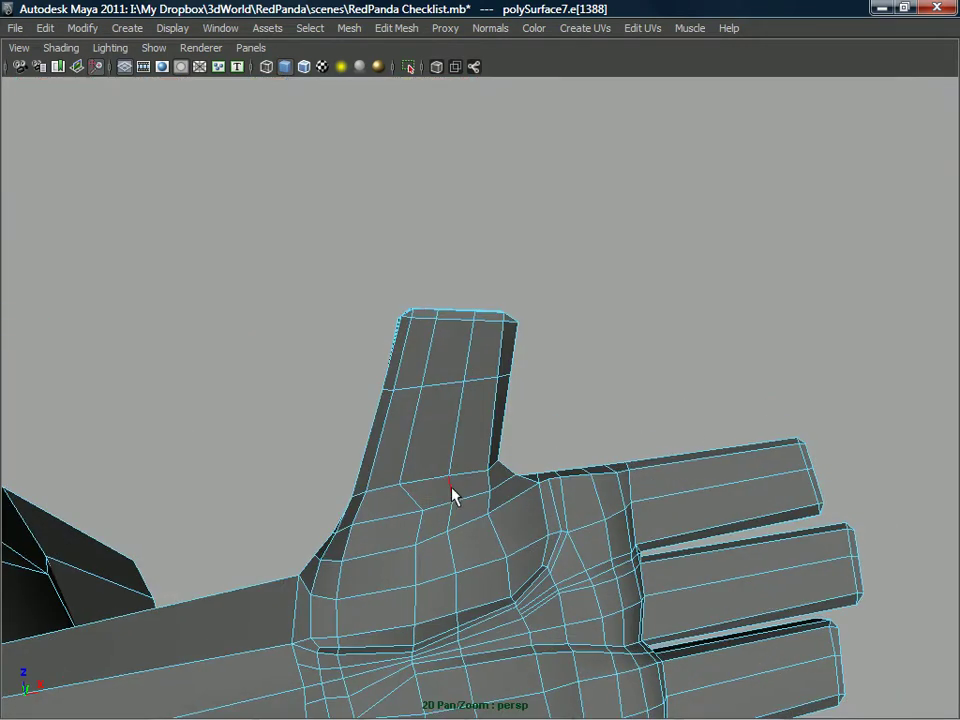
pyautogui.keyDown('alt'); pyautogui.moveTo(452, 489); pyautogui.dragTo(457, 340); pyautogui.keyUp('alt')
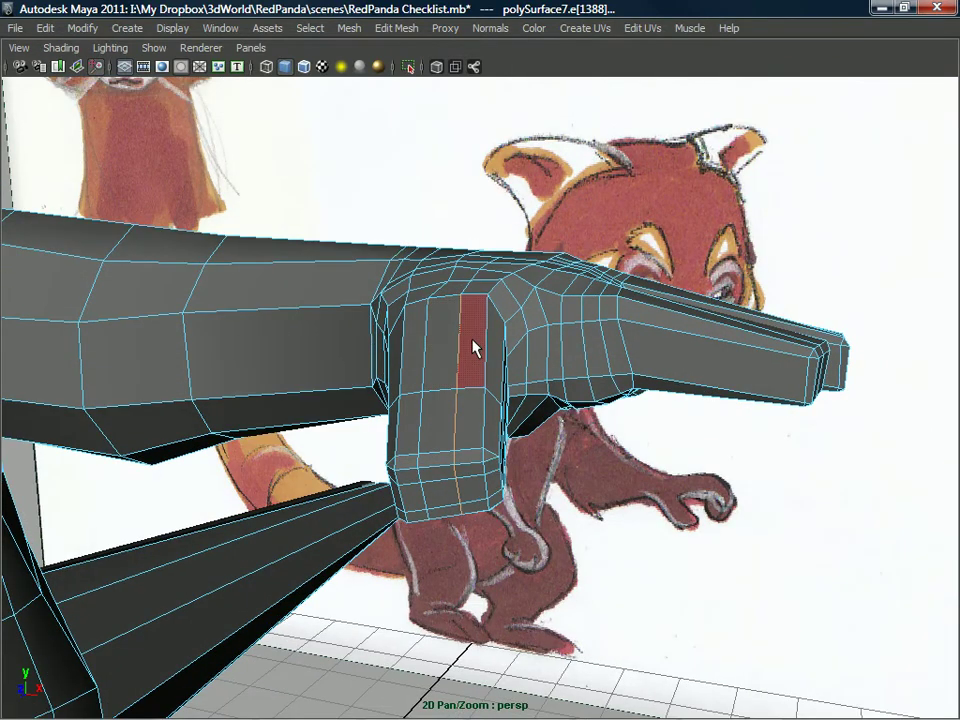
pyautogui.keyDown('shift'); pyautogui.moveTo(473, 346); pyautogui.dragTo(478, 488, button='right'); pyautogui.keyUp('shift')
# - Align the Move tool's custom axis to the centre face of the thumb tip and push that face slightly outward
pyautogui.keyDown('alt'); pyautogui.moveTo(477, 317); pyautogui.dragTo(515, 437); pyautogui.keyUp('alt')
pyautogui.moveTo(506, 361); pyautogui.dragTo(489, 448, button='right')
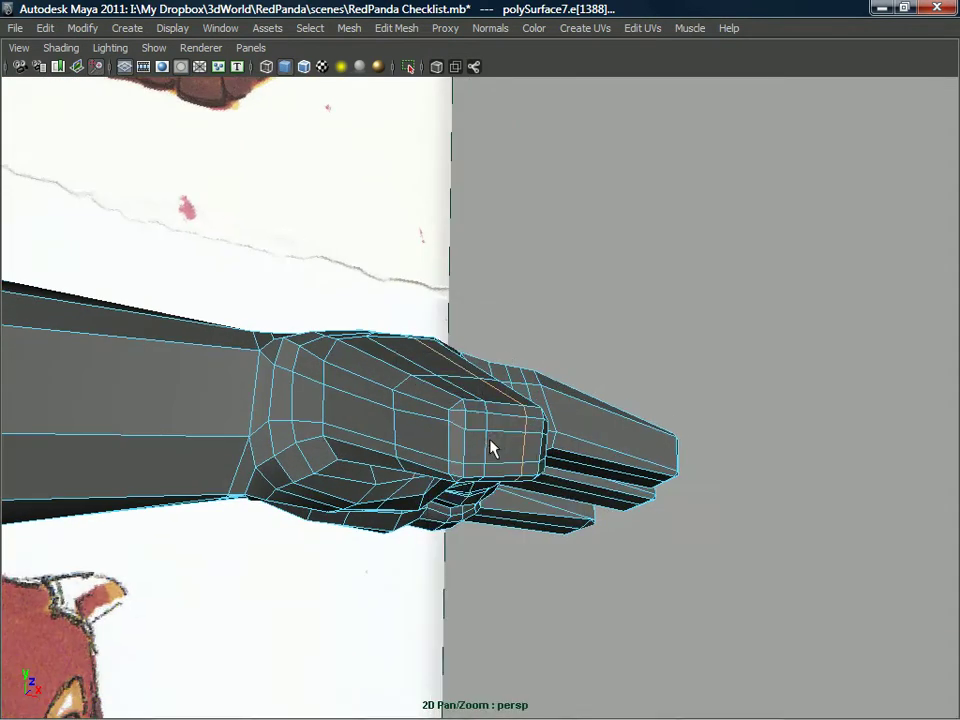
pyautogui.click(494, 447)
pyautogui.keyDown('alt'); pyautogui.moveTo(494, 447); pyautogui.dragTo(572, 474); pyautogui.keyUp('alt')
pyautogui.press('w')
pyautogui.keyDown('shift'); pyautogui.rightClick(420, 356); pyautogui.keyUp('shift')
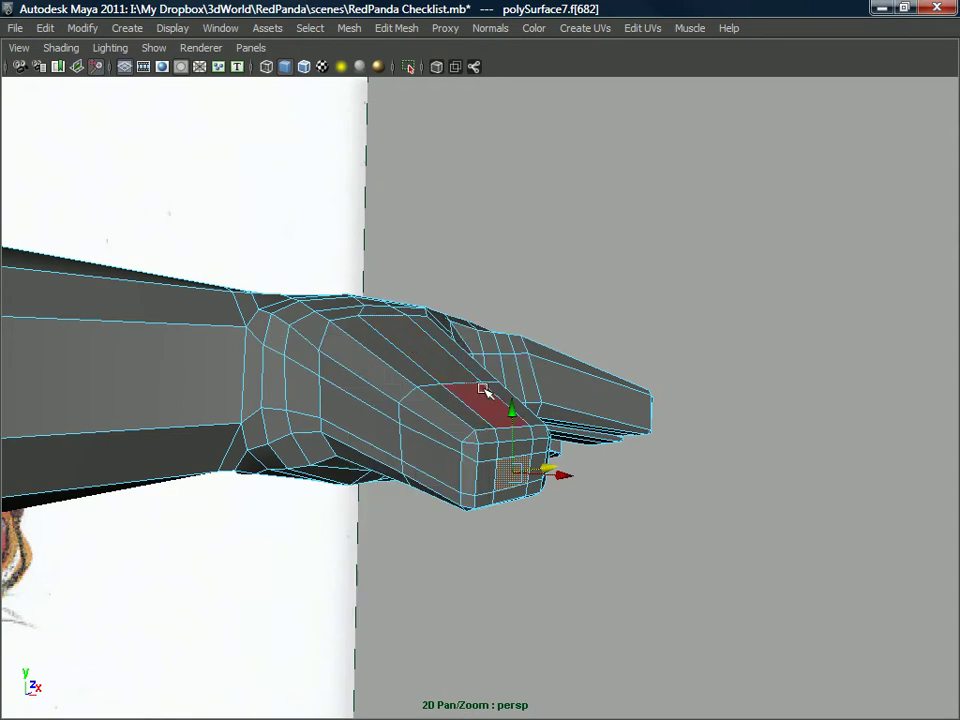
pyautogui.hotkey('ctrl', 'space')
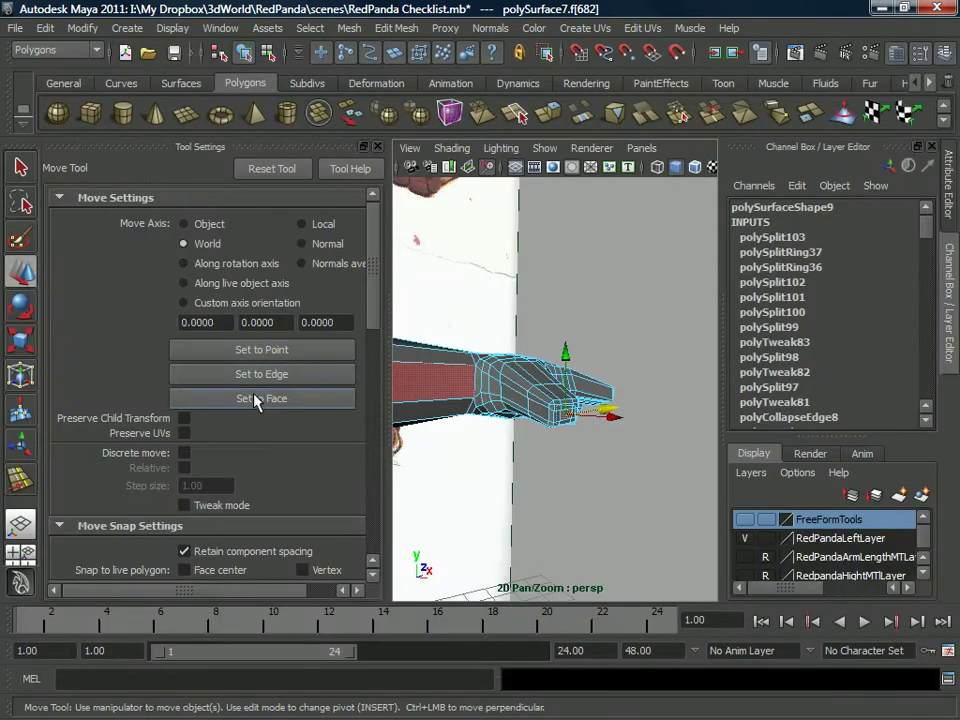
pyautogui.click(257, 398)
pyautogui.keyDown('alt'); pyautogui.moveTo(376, 368); pyautogui.dragTo(469, 347); pyautogui.keyUp('alt')
pyautogui.click(551, 412)
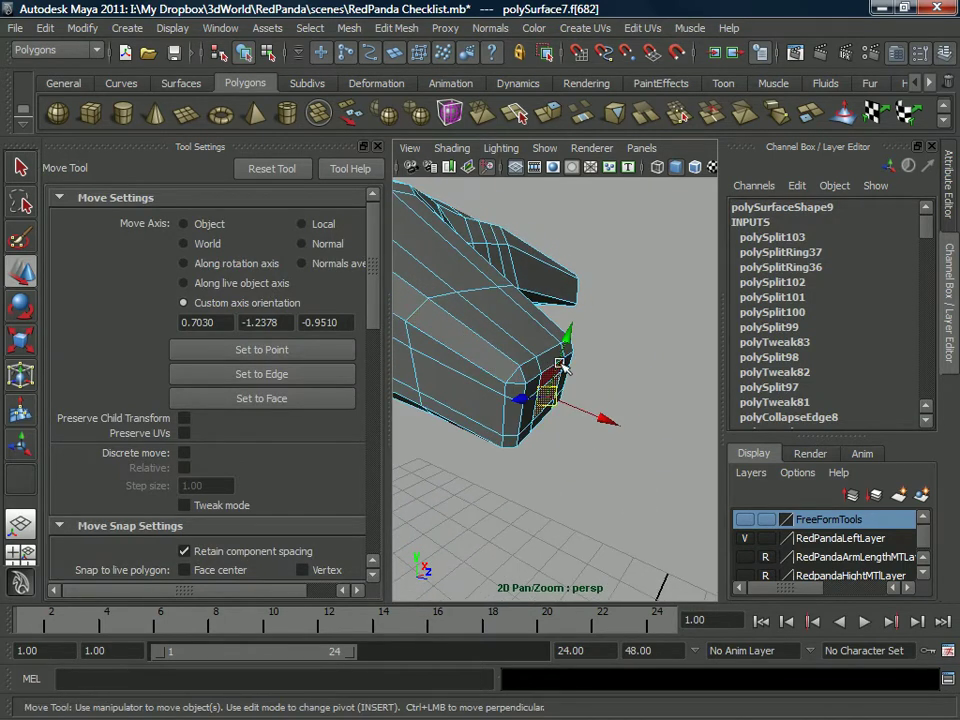
pyautogui.hotkey('ctrl', 'space')
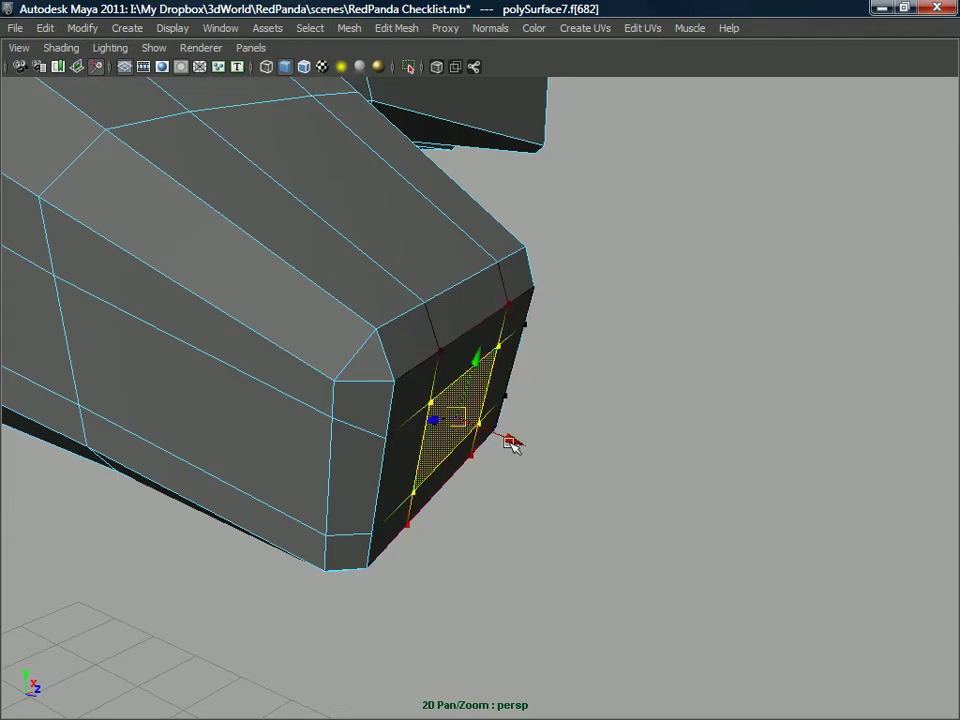
pyautogui.moveTo(522, 449); pyautogui.dragTo(525, 451)
# - Examine the reshaped thumb from several sides and in smooth preview
pyautogui.keyDown('alt'); pyautogui.moveTo(525, 451); pyautogui.dragTo(495, 436, button='right'); pyautogui.keyUp('alt')
pyautogui.keyDown('alt'); pyautogui.moveTo(495, 436); pyautogui.dragTo(204, 386); pyautogui.keyUp('alt')
pyautogui.keyDown('alt'); pyautogui.moveTo(204, 386); pyautogui.dragTo(419, 411, button='middle'); pyautogui.keyUp('alt')
pyautogui.keyDown('alt'); pyautogui.moveTo(419, 411); pyautogui.dragTo(321, 234); pyautogui.keyUp('alt')
pyautogui.keyDown('alt'); pyautogui.moveTo(321, 234); pyautogui.dragTo(413, 425, button='right'); pyautogui.keyUp('alt')
pyautogui.keyDown('alt'); pyautogui.moveTo(413, 425); pyautogui.dragTo(471, 407); pyautogui.keyUp('alt')
pyautogui.moveTo(454, 360); pyautogui.dragTo(525, 313, button='right')
pyautogui.click(512, 315)
pyautogui.keyDown('alt'); pyautogui.moveTo(512, 315); pyautogui.dragTo(435, 450); pyautogui.keyUp('alt')
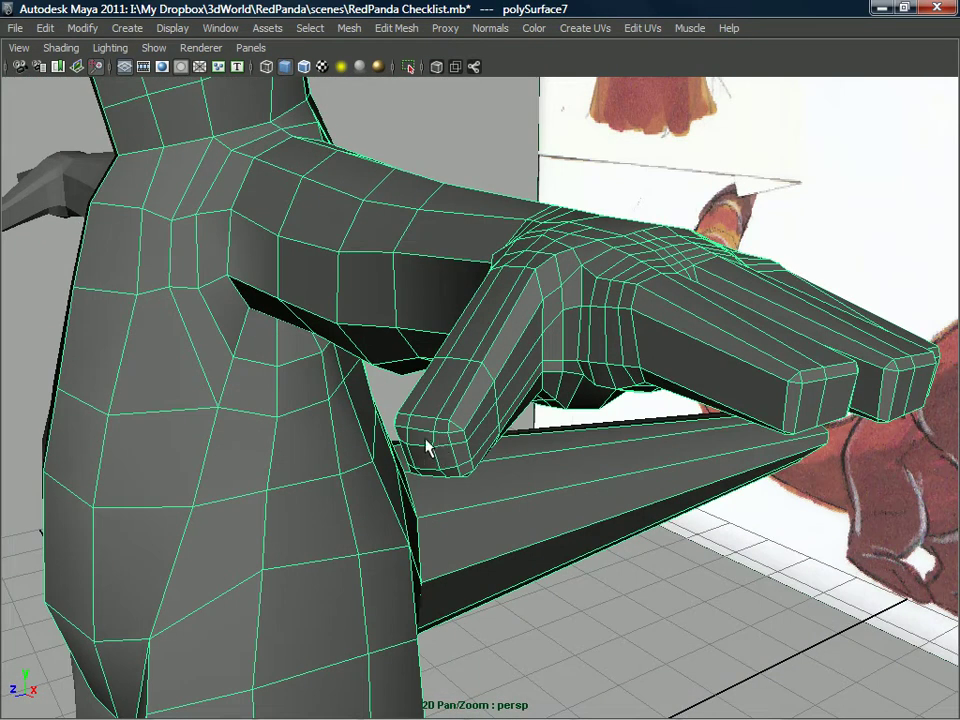
pyautogui.press('3')
pyautogui.click(648, 665)
pyautogui.keyDown('alt'); pyautogui.moveTo(420, 515); pyautogui.dragTo(365, 541); pyautogui.keyUp('alt')
# - Select the crosswise edge halfway along the thumb and align the Move tool's custom axis to the adjoining thumb face
pyautogui.click(541, 403)
pyautogui.keyDown('alt'); pyautogui.moveTo(541, 403); pyautogui.dragTo(561, 383); pyautogui.keyUp('alt')
pyautogui.moveTo(561, 361); pyautogui.dragTo(579, 386, button='right')
pyautogui.click(563, 403)
pyautogui.keyDown('alt'); pyautogui.moveTo(563, 403); pyautogui.dragTo(551, 352); pyautogui.keyUp('alt')
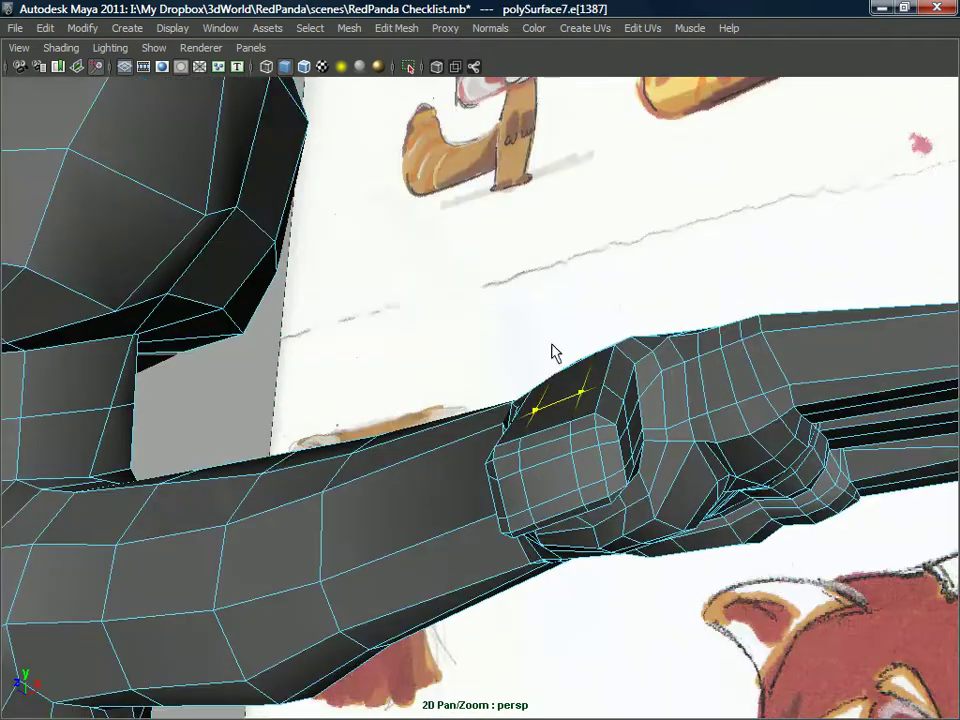
pyautogui.press('w')
pyautogui.keyDown('alt'); pyautogui.moveTo(560, 403); pyautogui.dragTo(432, 356); pyautogui.keyUp('alt')
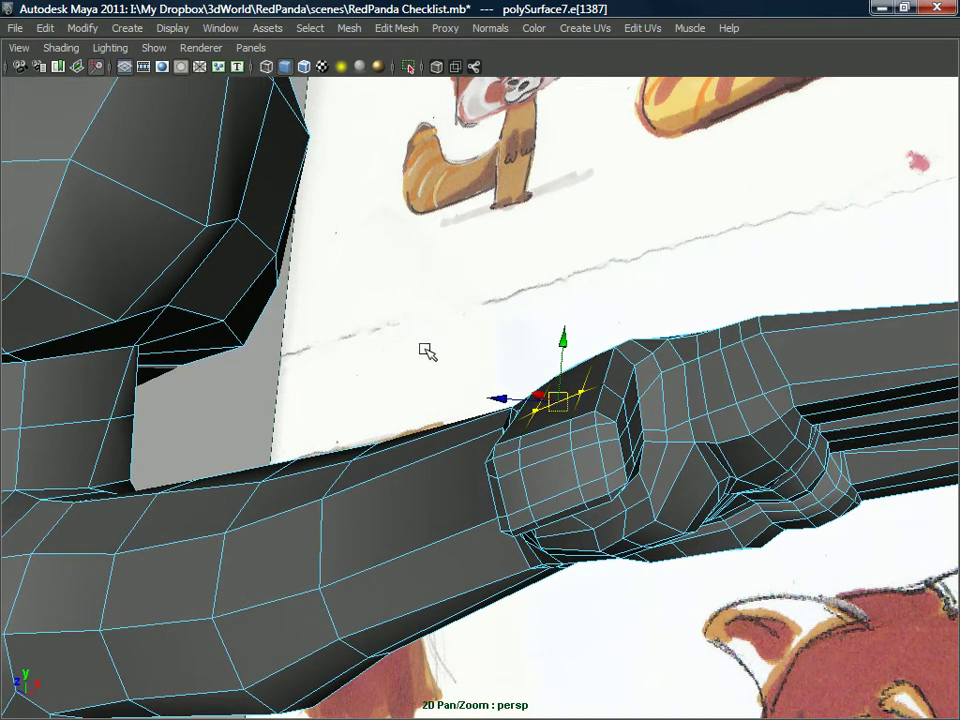
pyautogui.hotkey('ctrl', 'space')
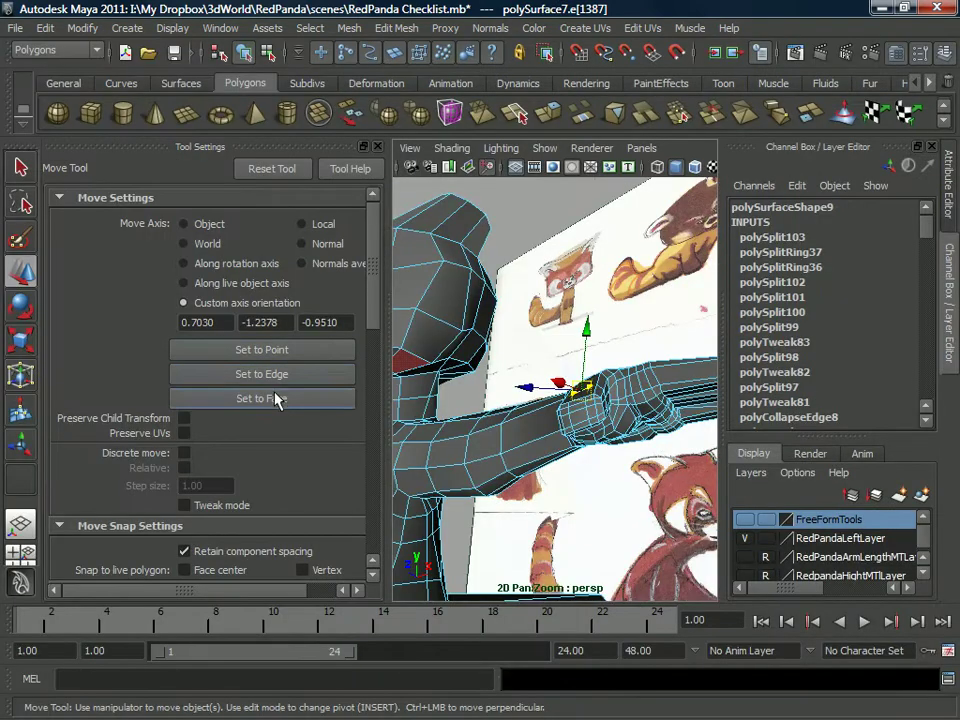
pyautogui.click(278, 398)
pyautogui.keyDown('alt'); pyautogui.moveTo(560, 420); pyautogui.dragTo(638, 420); pyautogui.keyUp('alt')
pyautogui.click(639, 421)
# - Push the thumb's mid-length and near-tip crosswise edges slightly outward along the custom axis
pyautogui.keyDown('alt'); pyautogui.moveTo(620, 368); pyautogui.dragTo(605, 334); pyautogui.keyUp('alt')
pyautogui.keyDown('alt'); pyautogui.moveTo(604, 392); pyautogui.dragTo(589, 410); pyautogui.keyUp('alt')
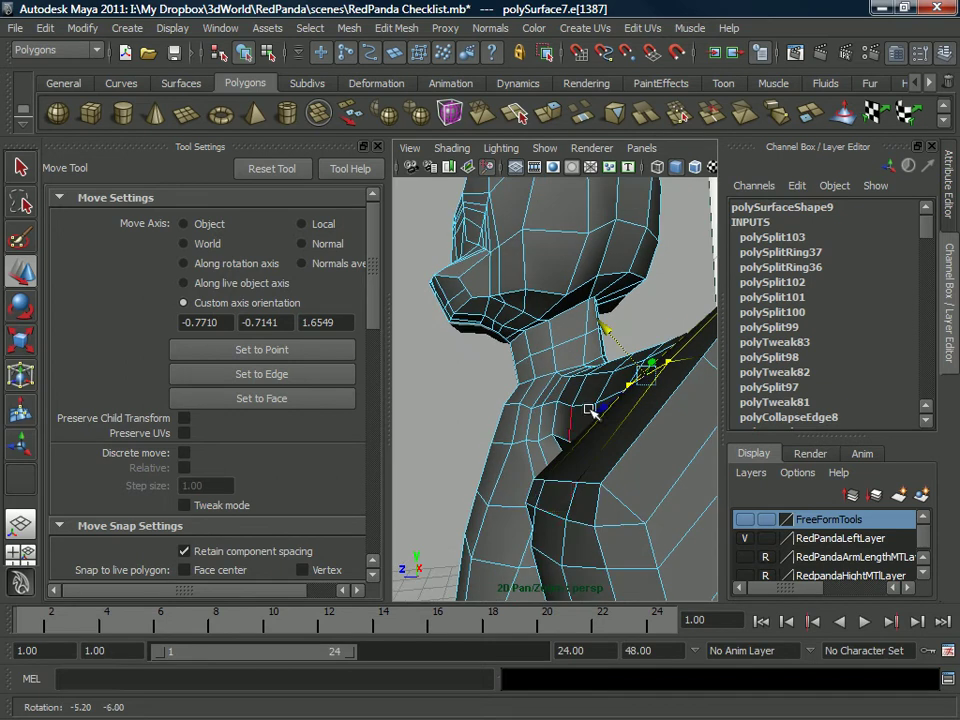
pyautogui.click(558, 483)
pyautogui.moveTo(529, 434); pyautogui.dragTo(522, 429)
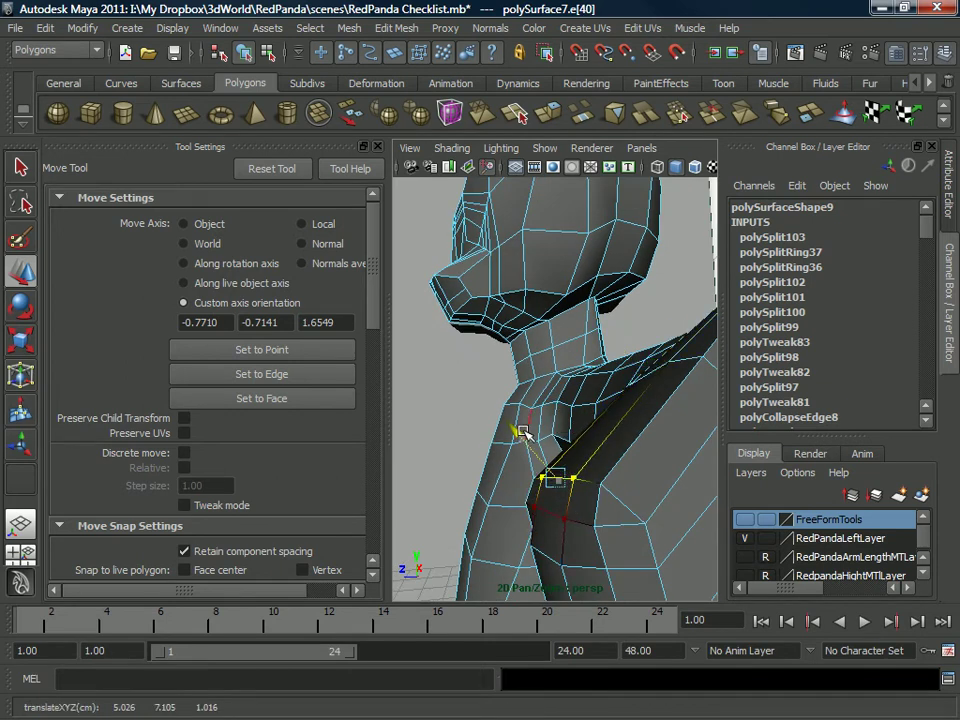
# - Push the two crosswise edges where the thumb meets the back of the hand slightly outward to round the base
pyautogui.scroll(-10, 582, 419)
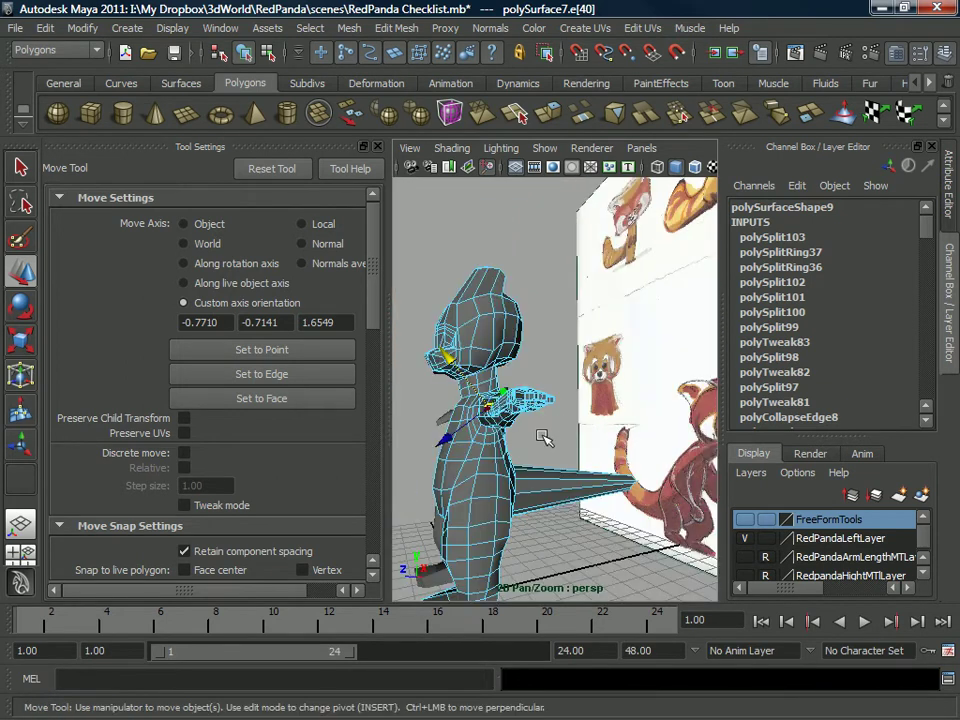
pyautogui.scroll(8, 546, 437)
pyautogui.scroll(-12, 545, 418)
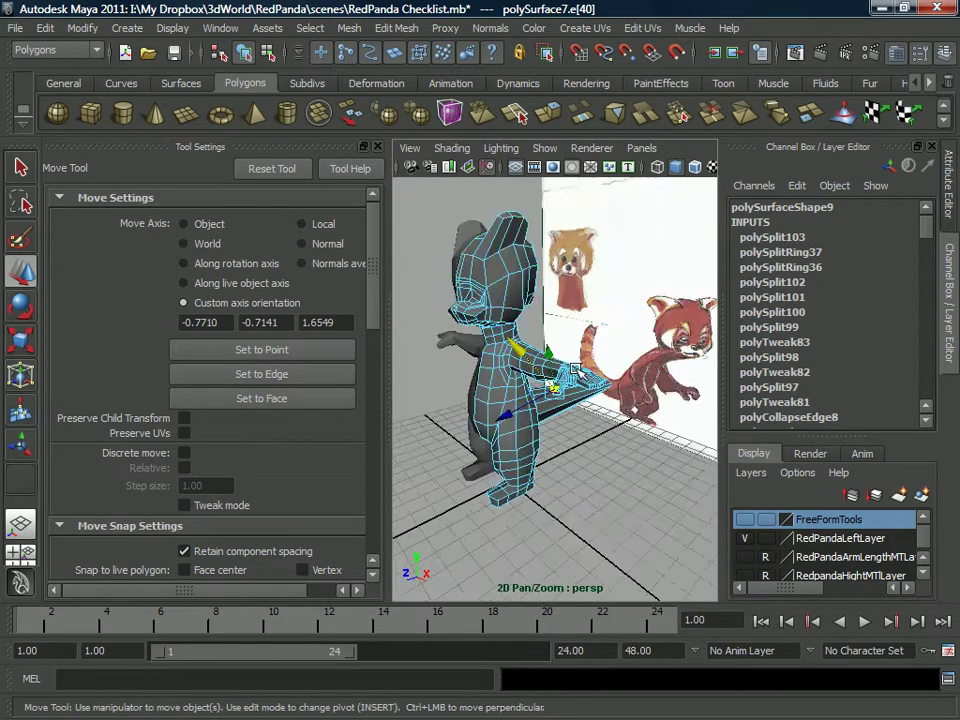
pyautogui.scroll(10, 575, 380)
pyautogui.keyDown('alt'); pyautogui.moveTo(552, 394); pyautogui.dragTo(535, 390); pyautogui.keyUp('alt')
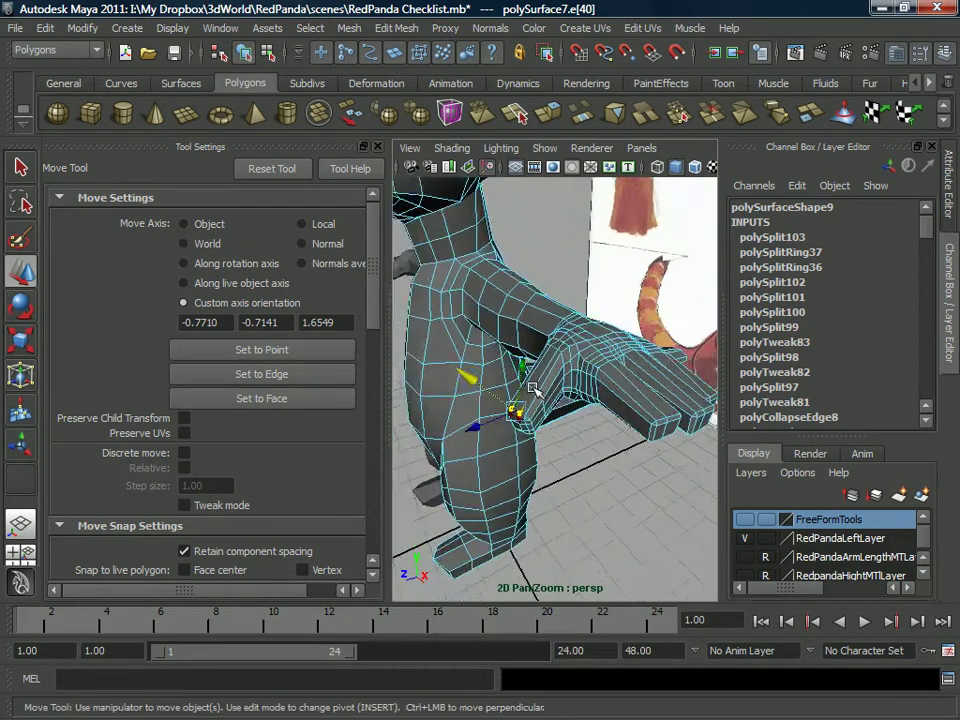
pyautogui.scroll(5, 551, 388)
pyautogui.moveTo(564, 350)
pyautogui.keyDown('alt'); pyautogui.mouseDown(button='middle')
pyautogui.moveTo(544, 386)
pyautogui.moveTo(575, 358)
pyautogui.mouseUp(button='middle'); pyautogui.keyUp('alt')
pyautogui.scroll(4, 544, 386)
pyautogui.scroll(-5, 546, 386)
pyautogui.keyDown('alt'); pyautogui.moveTo(575, 358); pyautogui.dragTo(575, 338); pyautogui.keyUp('alt')
pyautogui.click(573, 336)
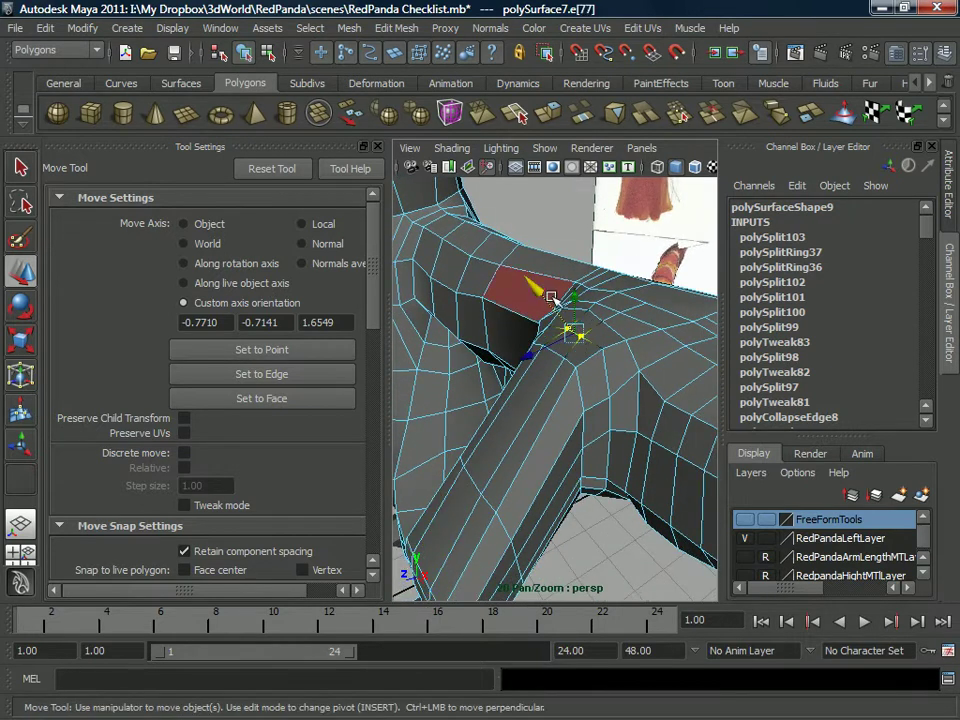
pyautogui.moveTo(538, 288); pyautogui.dragTo(540, 283)
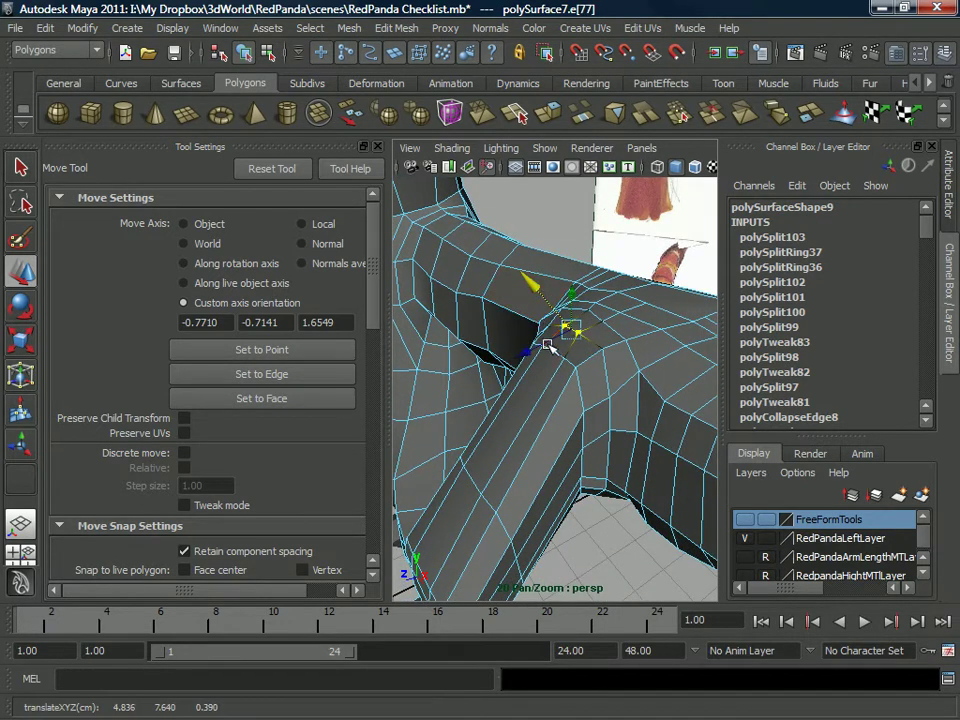
pyautogui.moveTo(556, 352); pyautogui.dragTo(556, 350)
pyautogui.moveTo(517, 311); pyautogui.dragTo(511, 309)
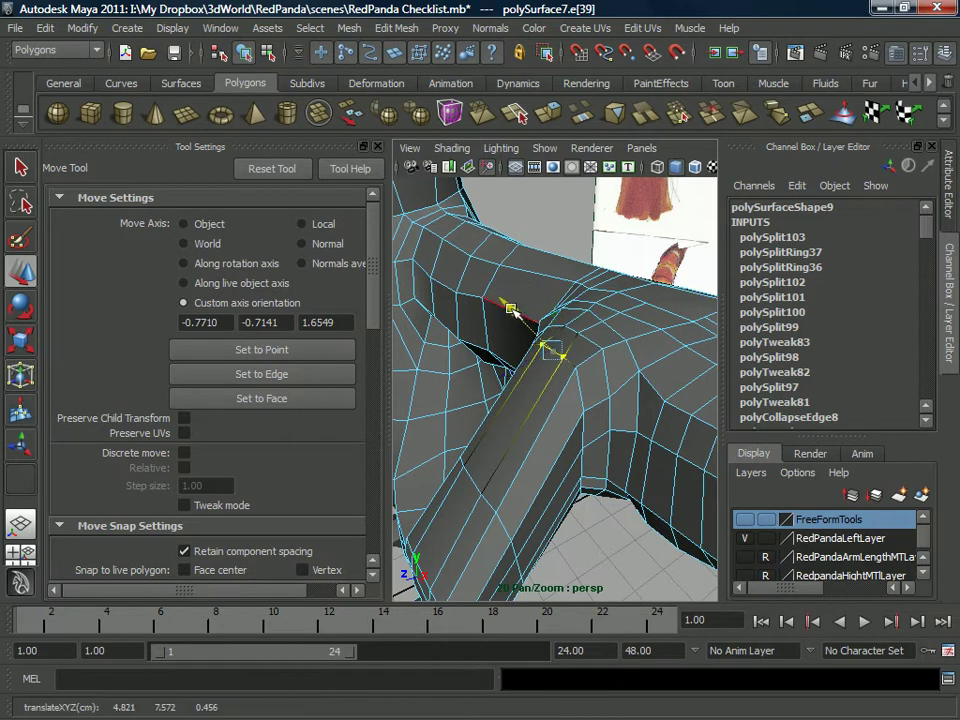
# - Even out the vertices in the edge row just above the thumb's base
pyautogui.keyDown('alt'); pyautogui.moveTo(608, 312); pyautogui.dragTo(536, 338); pyautogui.keyUp('alt')
pyautogui.press('f')
pyautogui.hotkey('ctrl', 'space')
pyautogui.scroll(-10, 440, 420)
pyautogui.keyDown('alt'); pyautogui.moveTo(512, 390); pyautogui.dragTo(550, 381, button='right'); pyautogui.keyUp('alt')
pyautogui.moveTo(550, 381)
pyautogui.keyDown('alt'); pyautogui.mouseDown()
pyautogui.moveTo(510, 504)
pyautogui.moveTo(576, 388)
pyautogui.moveTo(538, 371)
pyautogui.mouseUp(); pyautogui.keyUp('alt')
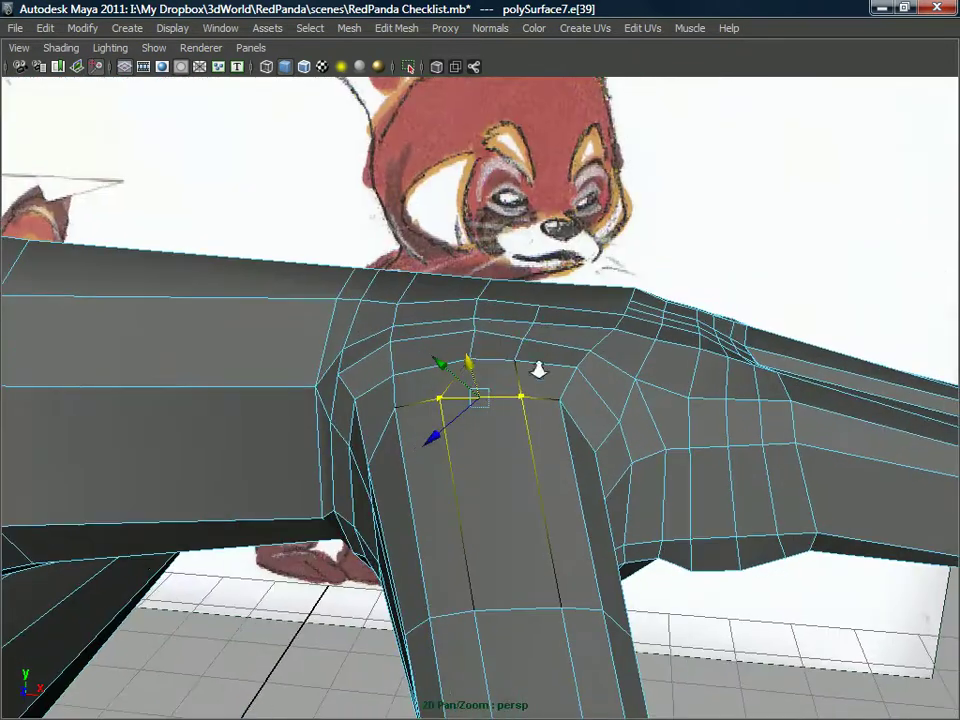
pyautogui.click(476, 328)
pyautogui.keyDown('alt'); pyautogui.moveTo(476, 328); pyautogui.dragTo(483, 316); pyautogui.keyUp('alt')
pyautogui.press('F9')
pyautogui.click(469, 356)
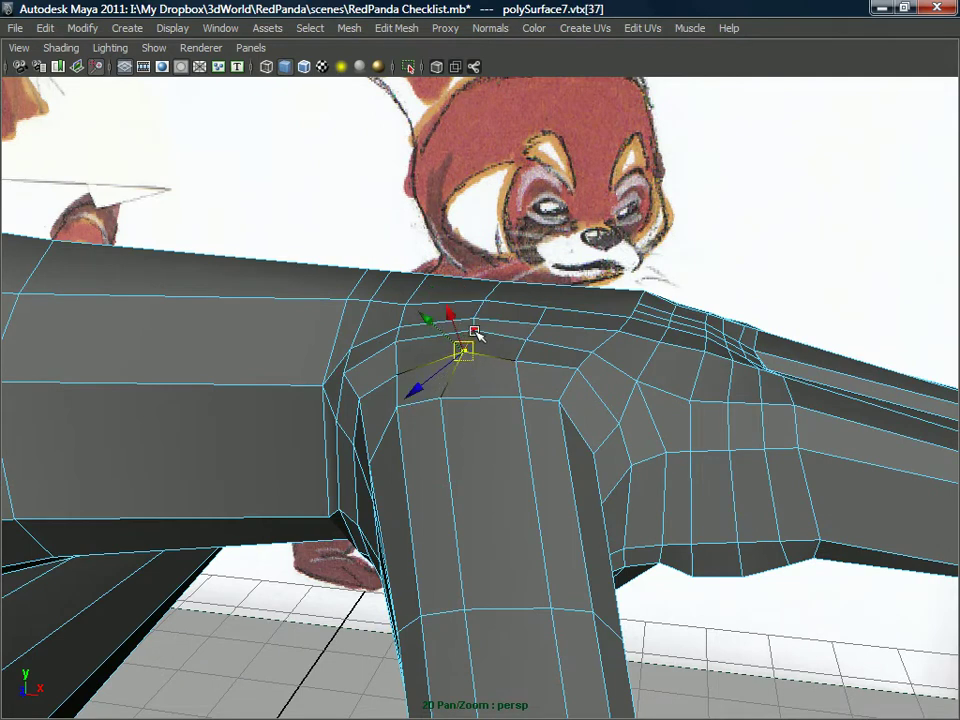
pyautogui.click(476, 331)
pyautogui.keyDown('alt'); pyautogui.moveTo(475, 333); pyautogui.dragTo(528, 325); pyautogui.keyUp('alt')
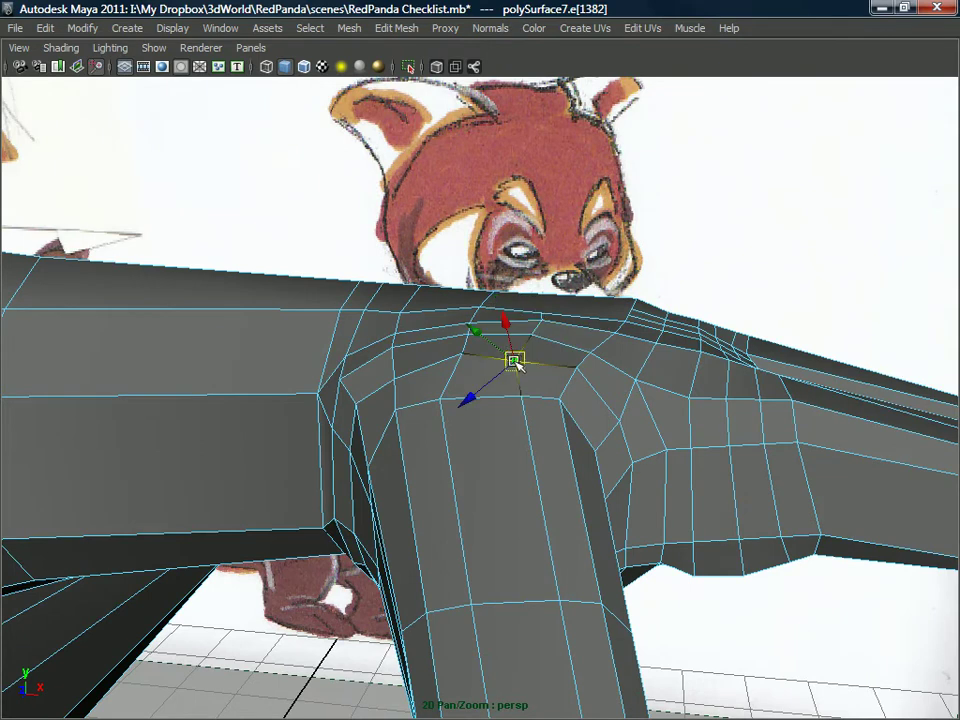
pyautogui.keyDown('alt'); pyautogui.moveTo(518, 362); pyautogui.dragTo(514, 366); pyautogui.keyUp('alt')
# - Reposition the vertices across the thumb's base and around its wrist side to smooth the transition into the hand
pyautogui.click(457, 360)
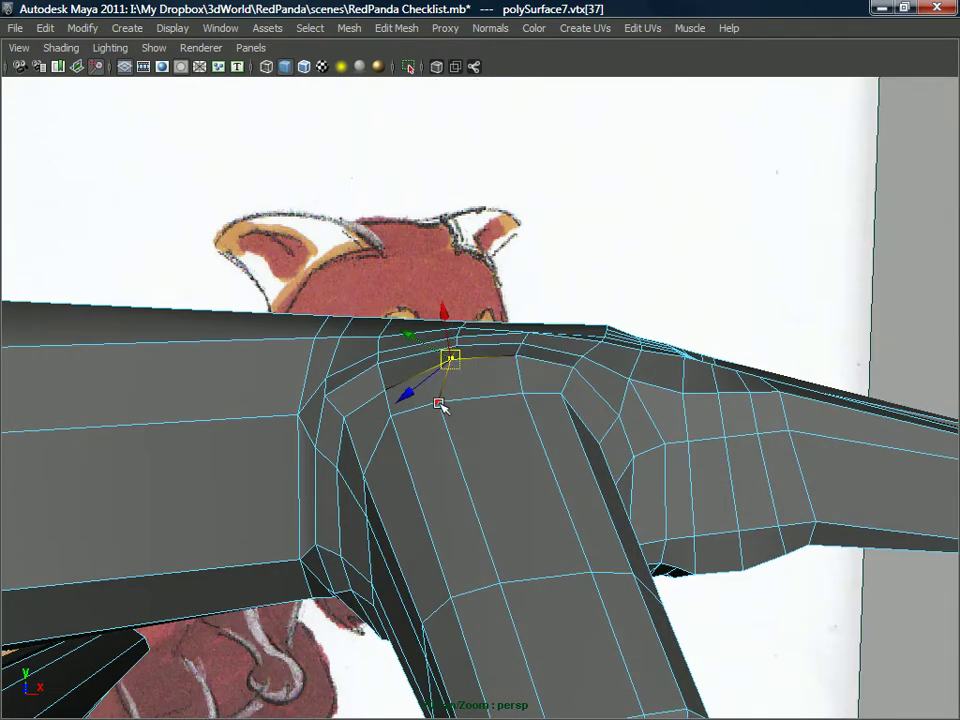
pyautogui.click(439, 403)
pyautogui.moveTo(440, 402); pyautogui.dragTo(452, 399)
pyautogui.keyDown('alt'); pyautogui.moveTo(507, 364); pyautogui.dragTo(470, 354); pyautogui.keyUp('alt')
pyautogui.click(467, 349)
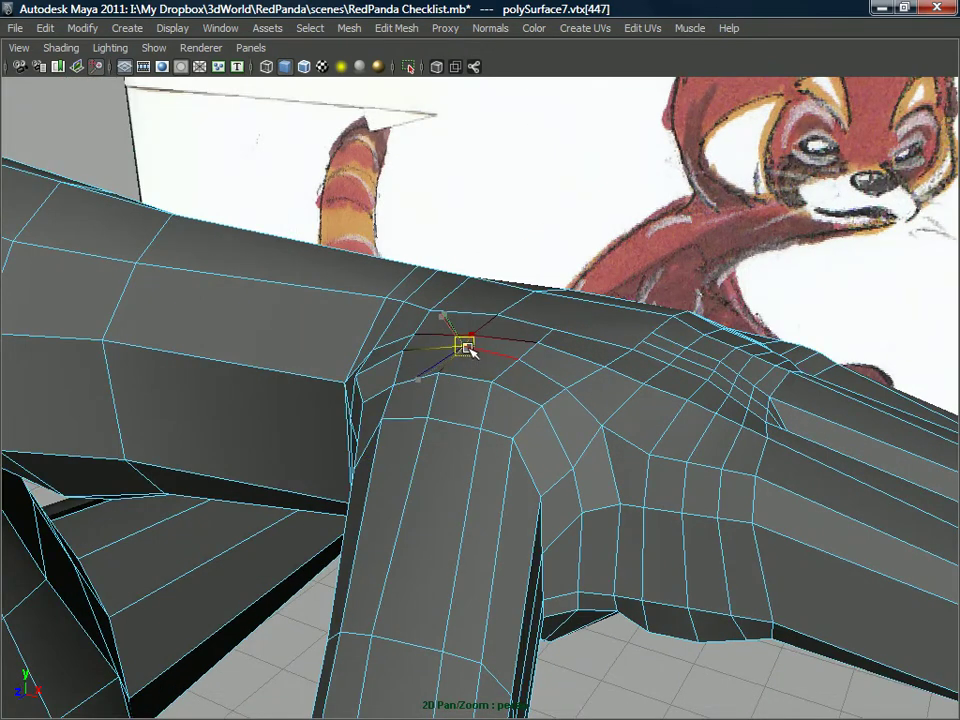
pyautogui.keyDown('alt'); pyautogui.moveTo(389, 383); pyautogui.dragTo(413, 417); pyautogui.keyUp('alt')
pyautogui.click(365, 412)
pyautogui.click(434, 412)
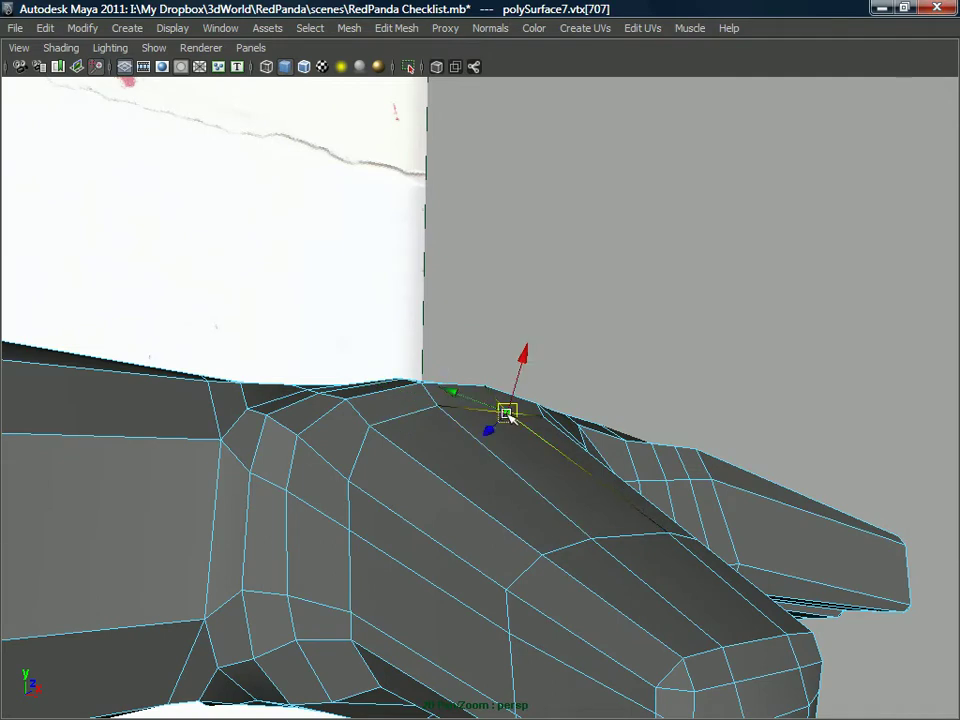
pyautogui.keyDown('alt'); pyautogui.moveTo(419, 426); pyautogui.dragTo(530, 422); pyautogui.keyUp('alt')
pyautogui.click(374, 417)
# - Split the polygons on the back of the hand to continue the unfinished crosswise edge from the thumb side
pyautogui.moveTo(598, 342); pyautogui.dragTo(598, 342, button='right')
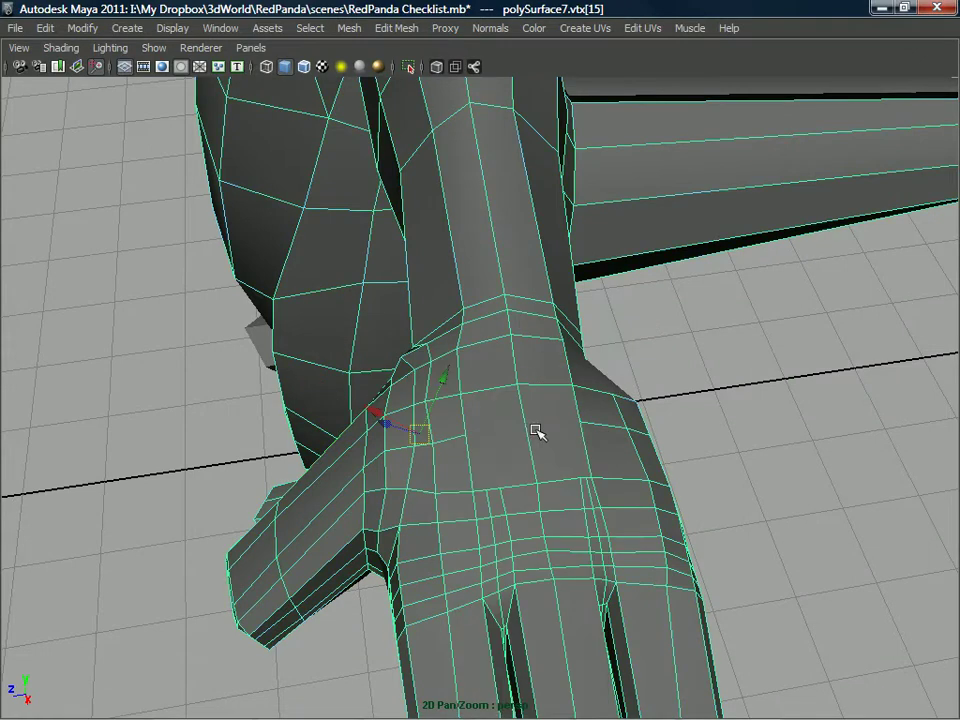
pyautogui.keyDown('shift'); pyautogui.moveTo(534, 395); pyautogui.dragTo(535, 430, button='right'); pyautogui.keyUp('shift')
pyautogui.keyDown('shift'); pyautogui.moveTo(455, 402); pyautogui.dragTo(456, 405, button='right'); pyautogui.keyUp('shift')
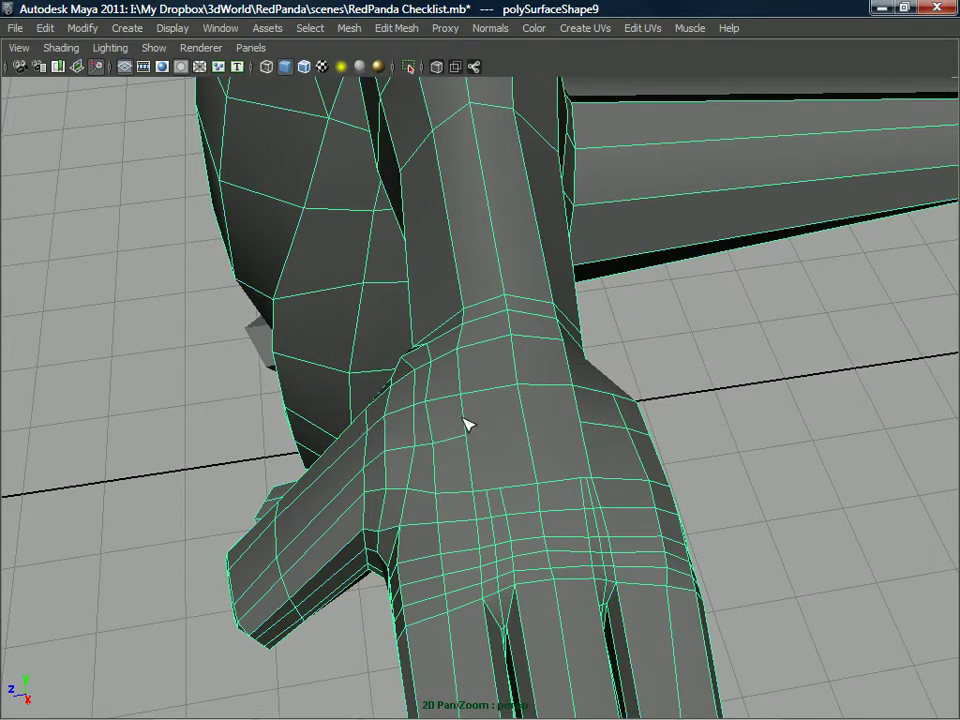
pyautogui.click(480, 452)
pyautogui.keyDown('alt'); pyautogui.moveTo(530, 445); pyautogui.dragTo(435, 471); pyautogui.keyUp('alt')
pyautogui.moveTo(425, 360); pyautogui.dragTo(493, 339, button='right')
# - Adjust the vertices and the edge between the thumb base and wrist to even the curvature of the hand's back
pyautogui.keyDown('alt'); pyautogui.moveTo(467, 463); pyautogui.dragTo(544, 461); pyautogui.keyUp('alt')
pyautogui.moveTo(543, 360); pyautogui.dragTo(602, 385, button='right')
pyautogui.keyDown('alt'); pyautogui.moveTo(560, 470); pyautogui.dragTo(545, 484); pyautogui.keyUp('alt')
pyautogui.click(547, 494)
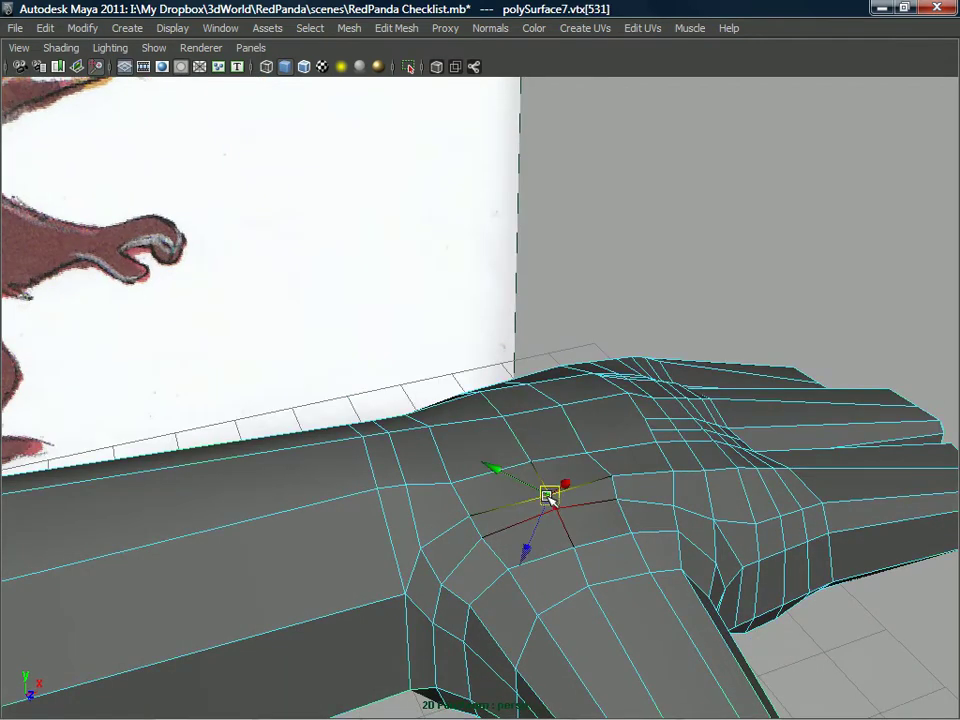
pyautogui.keyDown('alt'); pyautogui.moveTo(450, 529); pyautogui.dragTo(466, 470); pyautogui.keyUp('alt')
pyautogui.click(487, 508)
pyautogui.click(467, 479)
pyautogui.click(584, 446)
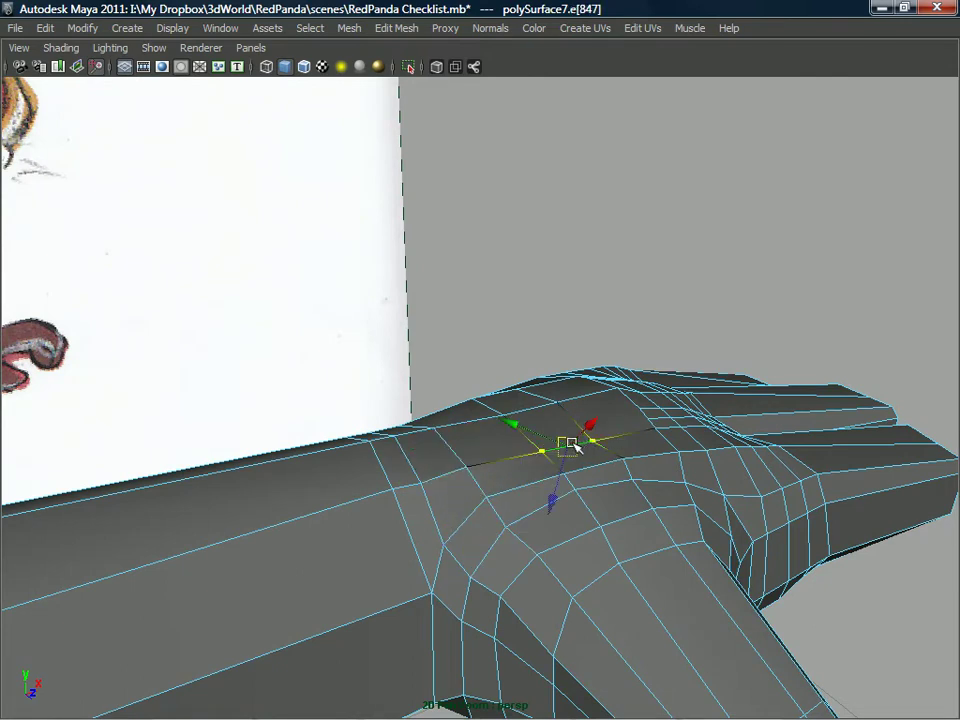
pyautogui.keyDown('alt'); pyautogui.moveTo(574, 439); pyautogui.dragTo(477, 390); pyautogui.keyUp('alt')
# - Return to object mode and examine the hand from the palm side and together with the arm and body
pyautogui.press('F8')
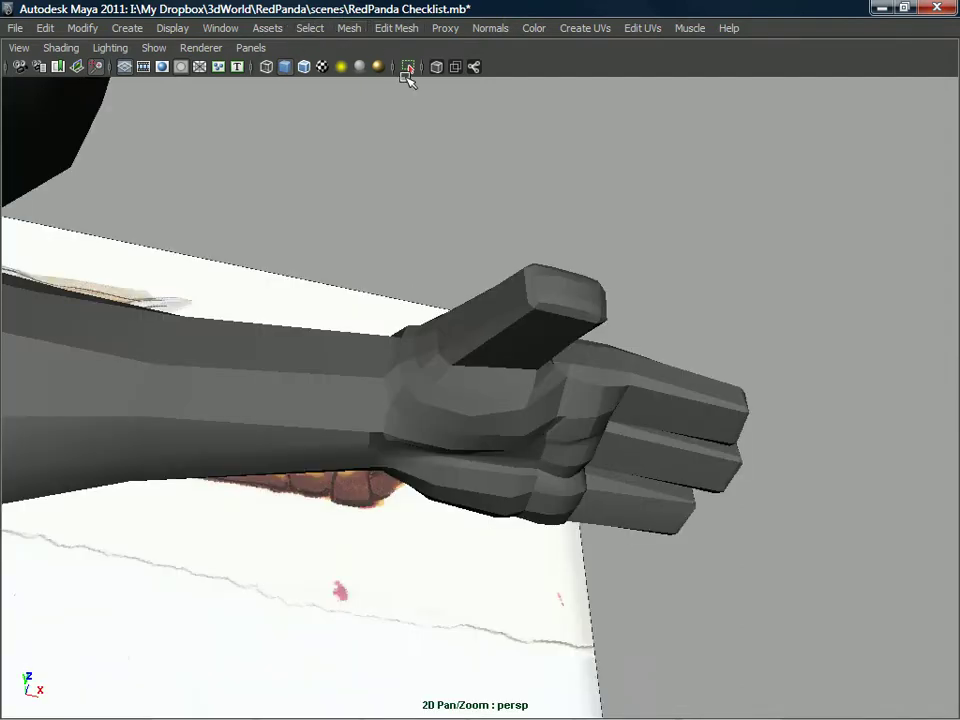
pyautogui.keyDown('alt'); pyautogui.moveTo(376, 406); pyautogui.dragTo(500, 362); pyautogui.keyUp('alt')
pyautogui.click(489, 359)
pyautogui.scroll(-4, 486, 386)
pyautogui.scroll(-3, 420, 364)
pyautogui.keyDown('alt'); pyautogui.moveTo(500, 362); pyautogui.dragTo(528, 366, button='middle'); pyautogui.keyUp('alt')
pyautogui.keyDown('alt'); pyautogui.moveTo(518, 366); pyautogui.dragTo(553, 403, button='right'); pyautogui.keyUp('alt')
pyautogui.moveTo(553, 403)
pyautogui.keyDown('alt'); pyautogui.mouseDown()
pyautogui.moveTo(488, 396)
pyautogui.moveTo(540, 436)
pyautogui.moveTo(538, 406)
pyautogui.mouseUp(); pyautogui.keyUp('alt')
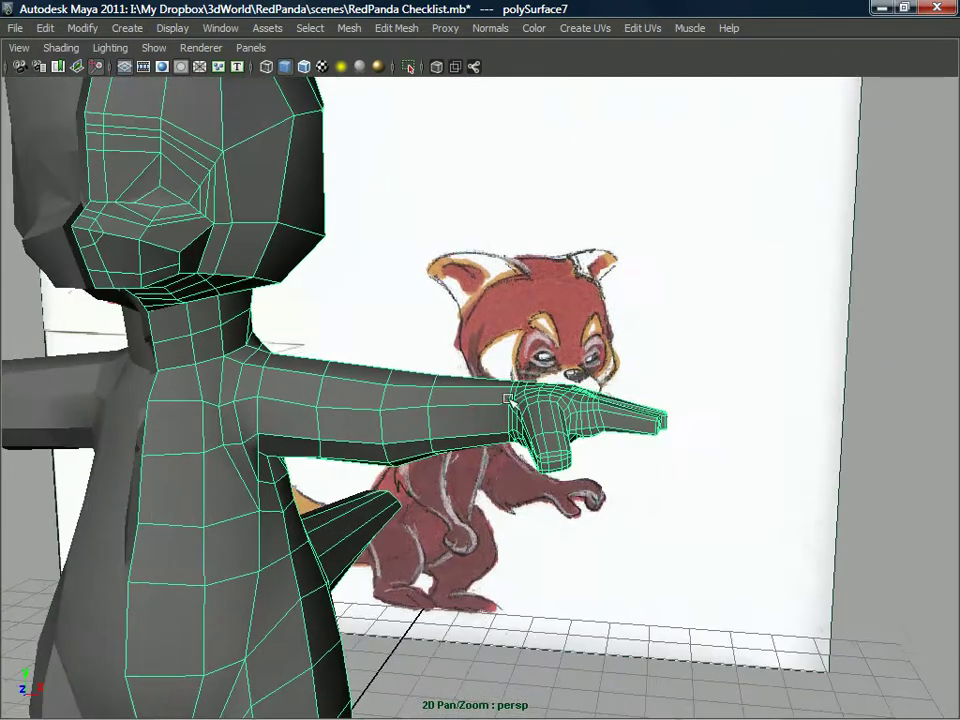
# - Save the scene under the new name RedPanda RefineHands in the scenes folder as Maya Binary
pyautogui.click(15, 28)
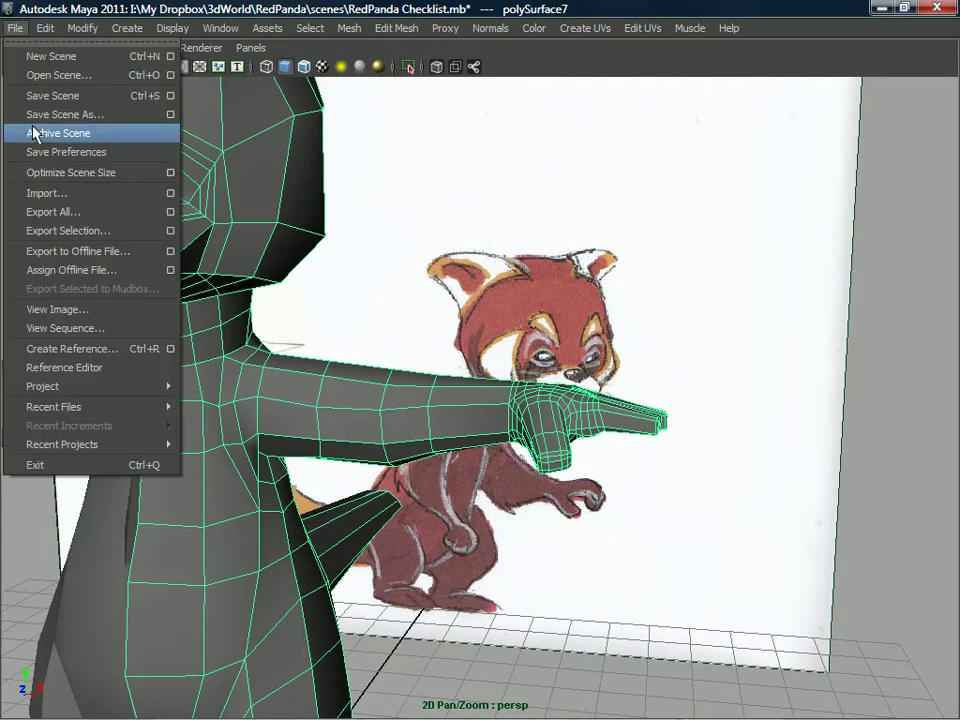
pyautogui.click(48, 116)
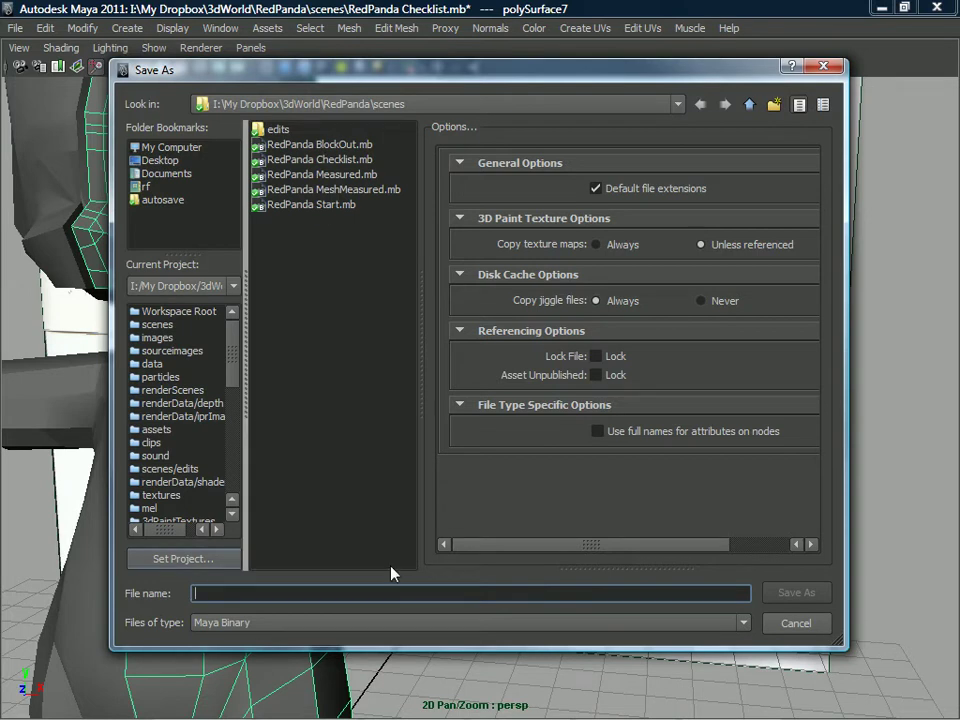
pyautogui.write('RedPanda')
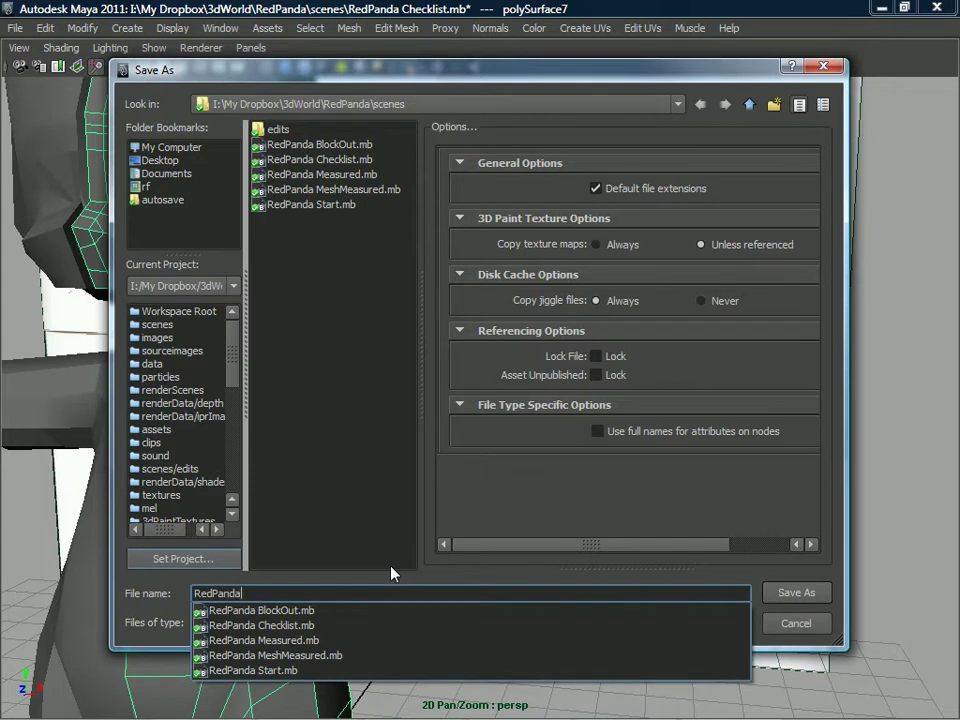
pyautogui.write(' R')
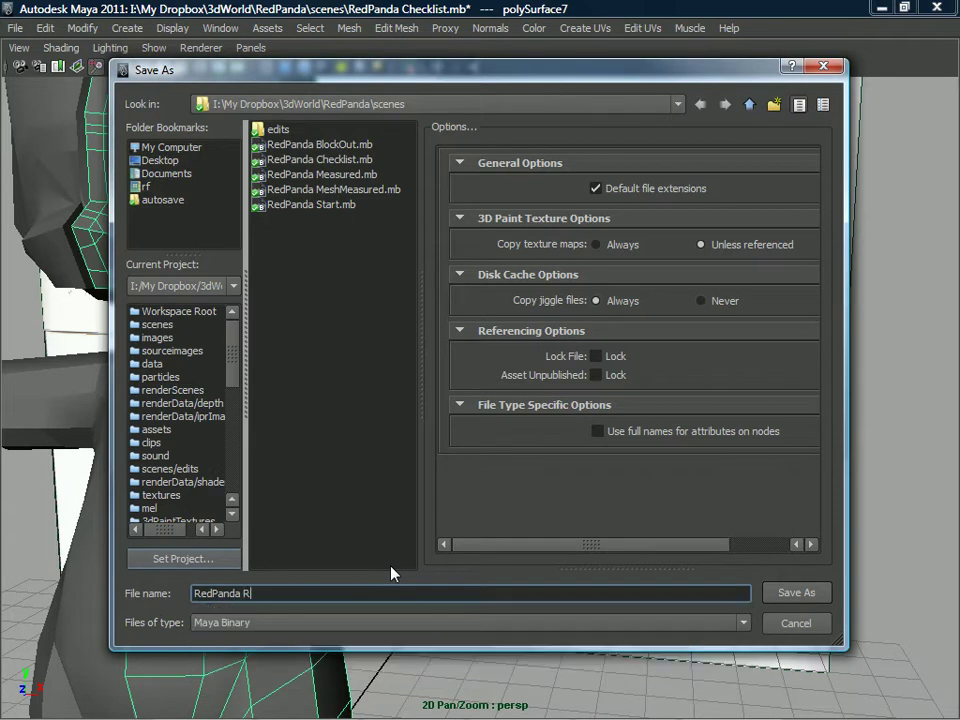
pyautogui.write('efineHands')
pyautogui.click(776, 596)
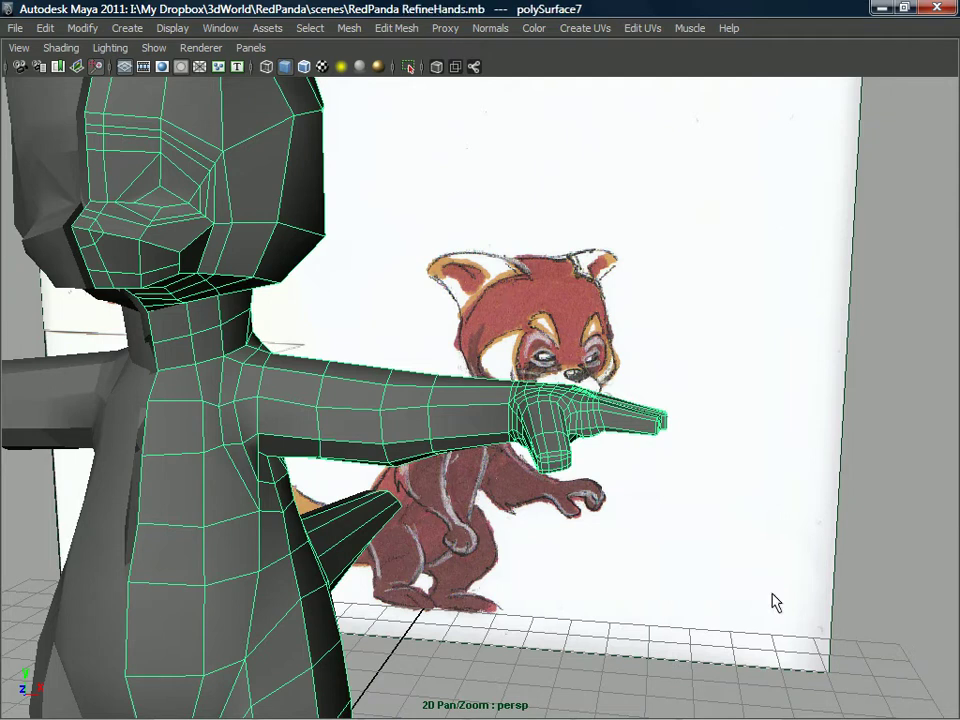
# - Set Translate X and Translate Z of the mirrored right half to 0 to close the gap along the body's centre
pyautogui.keyDown('alt'); pyautogui.moveTo(429, 314); pyautogui.dragTo(435, 386); pyautogui.keyUp('alt')
pyautogui.scroll(-6, 430, 366)
pyautogui.click(542, 514)
pyautogui.keyDown('alt'); pyautogui.moveTo(392, 332); pyautogui.dragTo(425, 453); pyautogui.keyUp('alt')
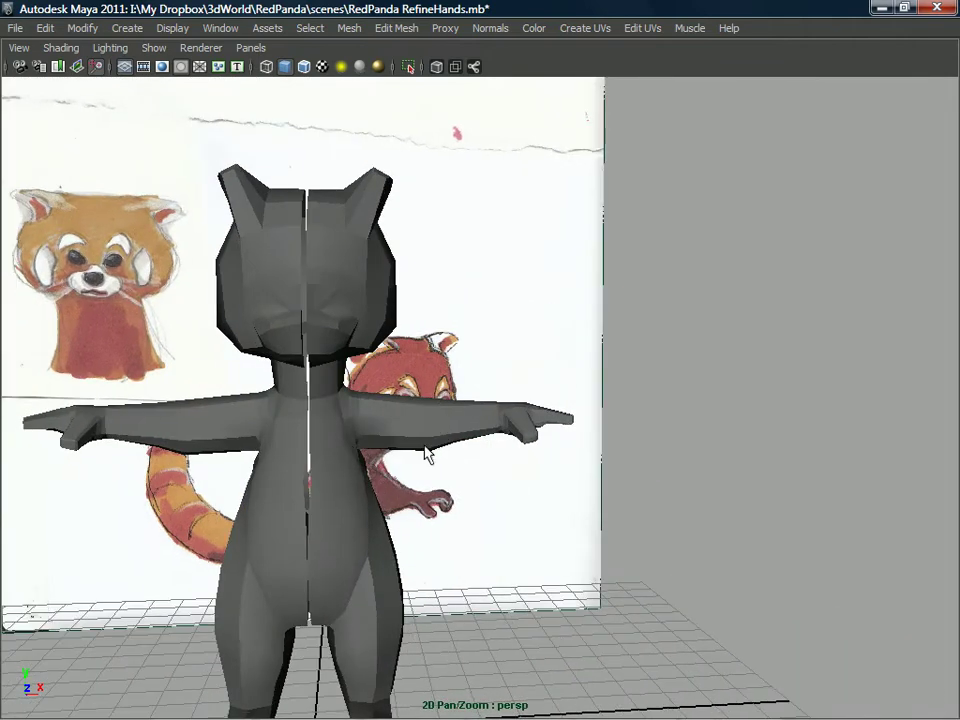
pyautogui.click(285, 449)
pyautogui.keyDown('alt'); pyautogui.moveTo(322, 445); pyautogui.dragTo(250, 448, button='right'); pyautogui.keyUp('alt')
pyautogui.keyDown('alt'); pyautogui.moveTo(250, 448); pyautogui.dragTo(453, 427, button='middle'); pyautogui.keyUp('alt')
pyautogui.hotkey('ctrl', 'a')
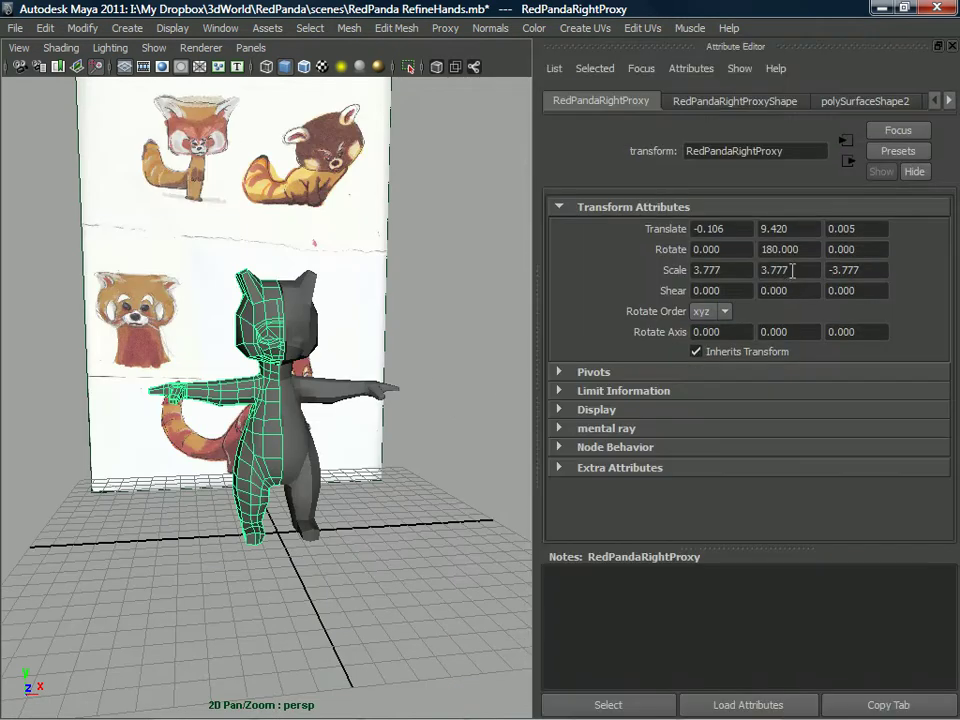
pyautogui.click(851, 228)
pyautogui.moveTo(732, 229); pyautogui.dragTo(688, 230)
pyautogui.write('0')
pyautogui.press('Return')
# - Examine the centre seam between the two body halves from the front
pyautogui.keyDown('alt'); pyautogui.moveTo(166, 361); pyautogui.dragTo(165, 392, button='middle'); pyautogui.keyUp('alt')
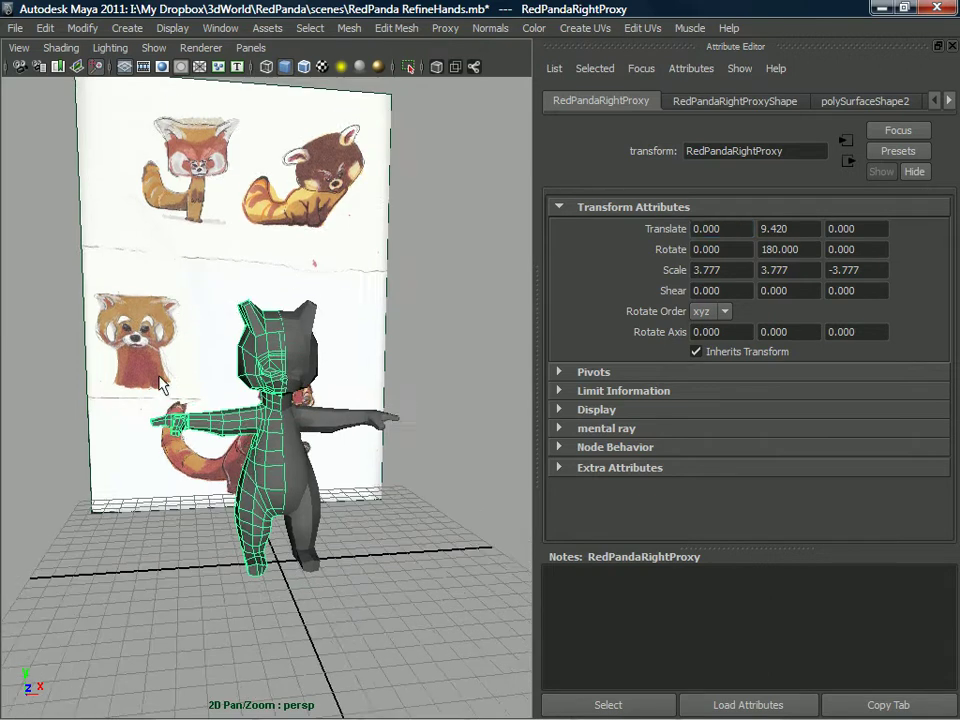
pyautogui.keyDown('alt'); pyautogui.moveTo(165, 392); pyautogui.dragTo(143, 385); pyautogui.keyUp('alt')
pyautogui.keyDown('alt'); pyautogui.moveTo(143, 385); pyautogui.dragTo(251, 366, button='right'); pyautogui.keyUp('alt')
pyautogui.keyDown('alt'); pyautogui.moveTo(251, 366); pyautogui.dragTo(266, 486, button='middle'); pyautogui.keyUp('alt')
pyautogui.keyDown('alt'); pyautogui.moveTo(266, 486); pyautogui.dragTo(190, 480, button='right'); pyautogui.keyUp('alt')
pyautogui.click(388, 554)
pyautogui.keyDown('alt'); pyautogui.moveTo(390, 555); pyautogui.dragTo(258, 501); pyautogui.keyUp('alt')
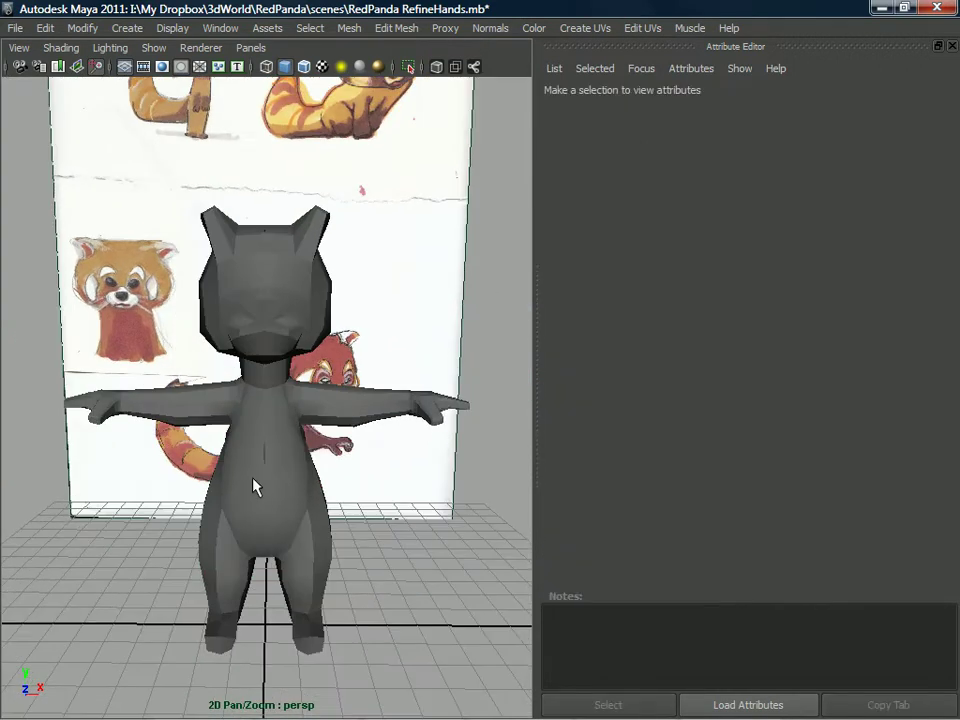
# - Select the mirrored right half and create a new display layer from it
pyautogui.click(247, 429)
pyautogui.hotkey('ctrl', 'a')
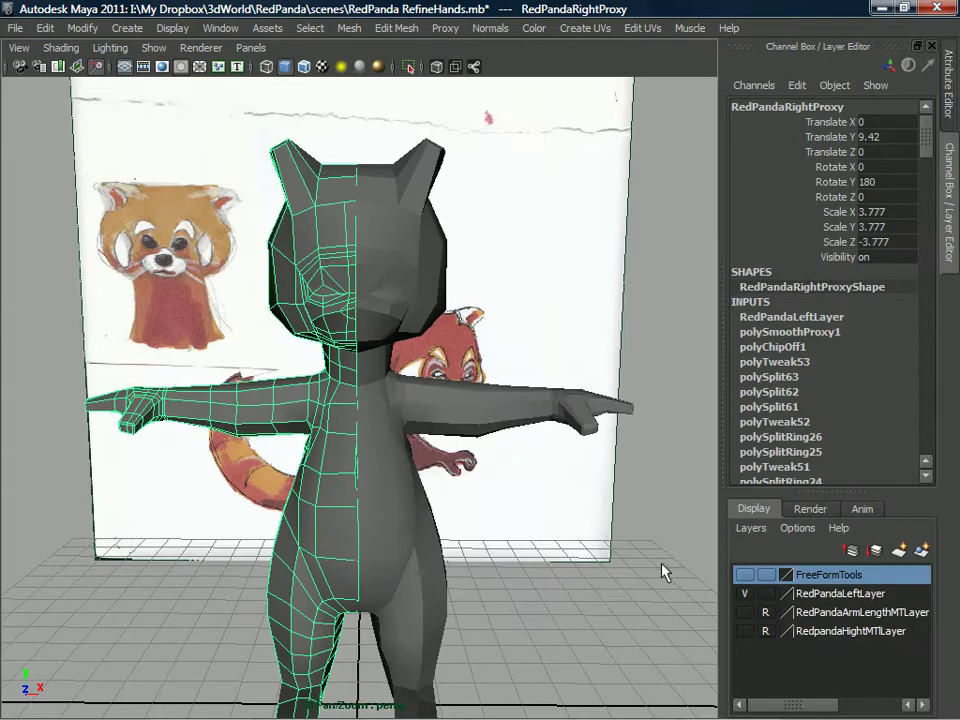
pyautogui.keyDown('alt'); pyautogui.moveTo(560, 432); pyautogui.dragTo(563, 587); pyautogui.keyUp('alt')
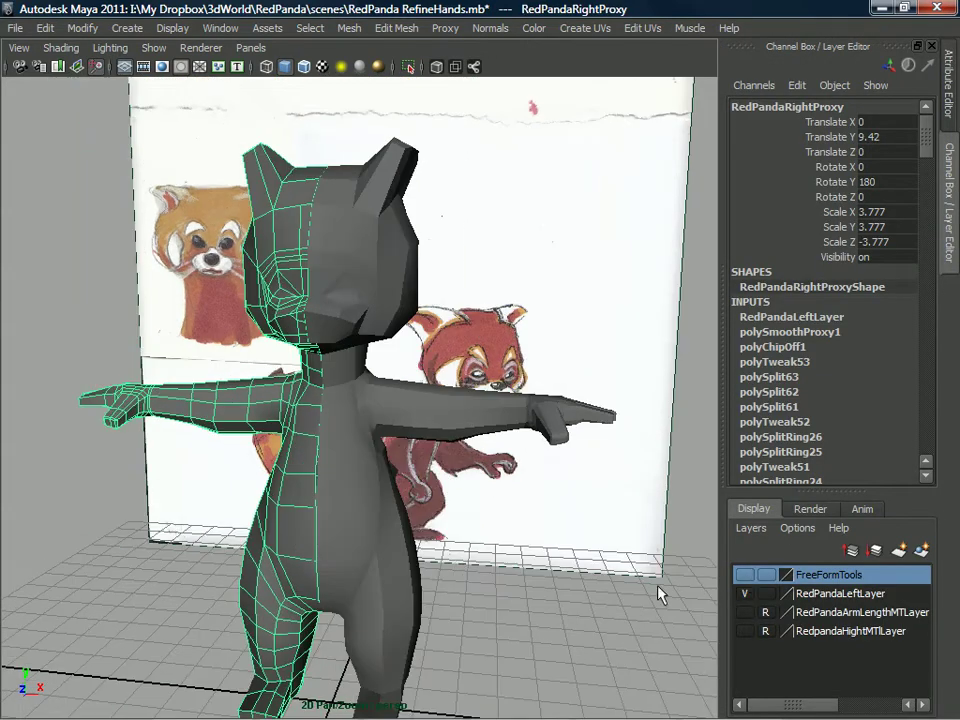
pyautogui.click(770, 535)
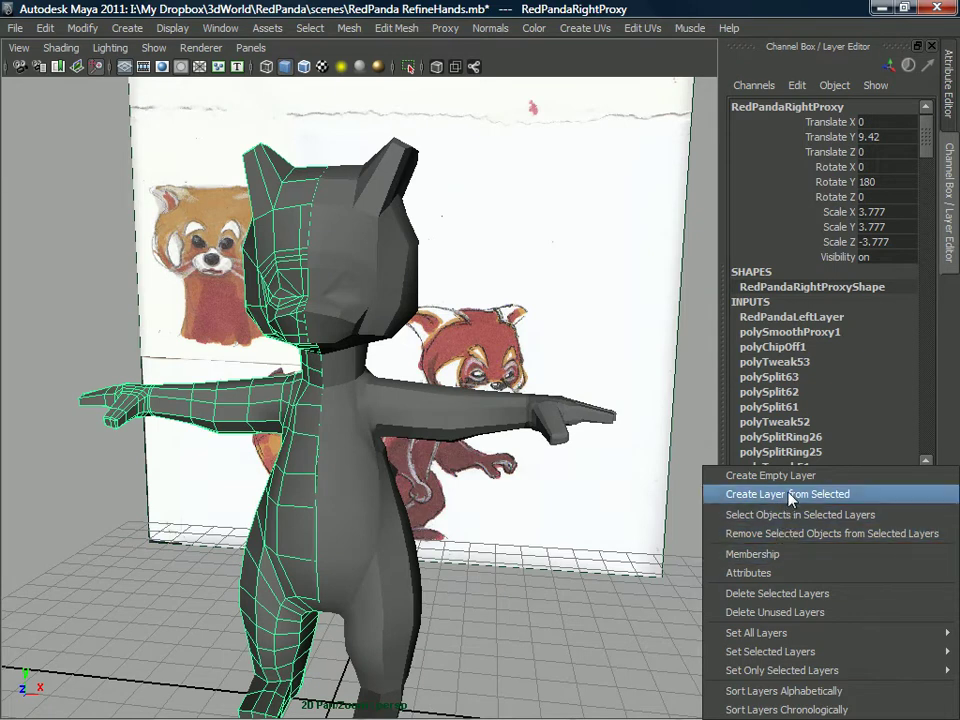
pyautogui.click(797, 491)
# - Rename the FreeFormTools layer as RedPandaRightProxyLayer
pyautogui.doubleClick(821, 594)
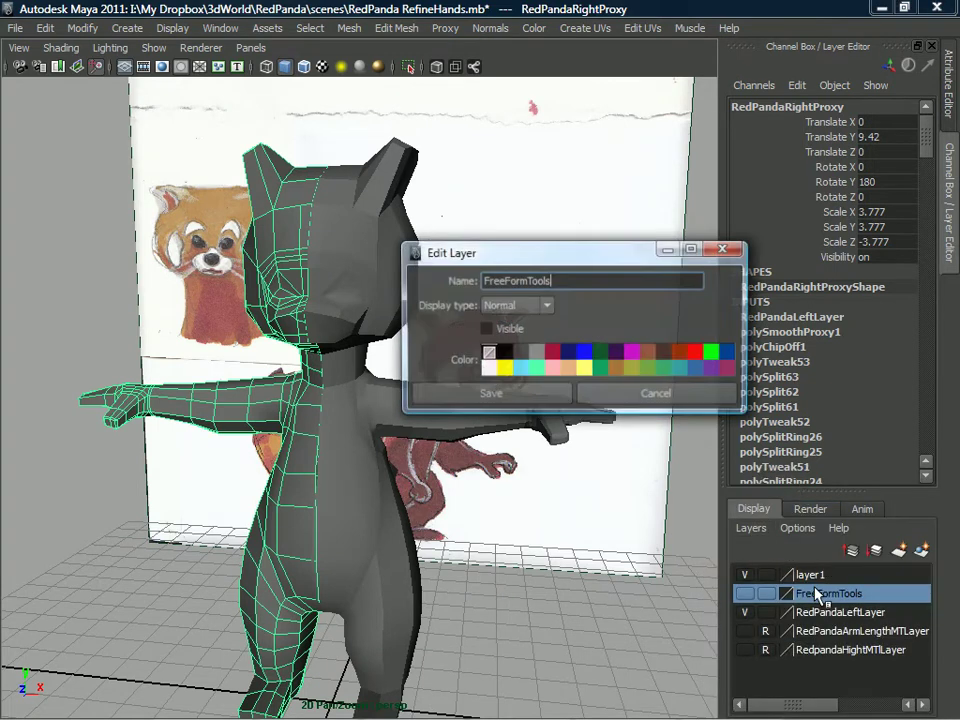
pyautogui.moveTo(571, 281); pyautogui.dragTo(482, 284)
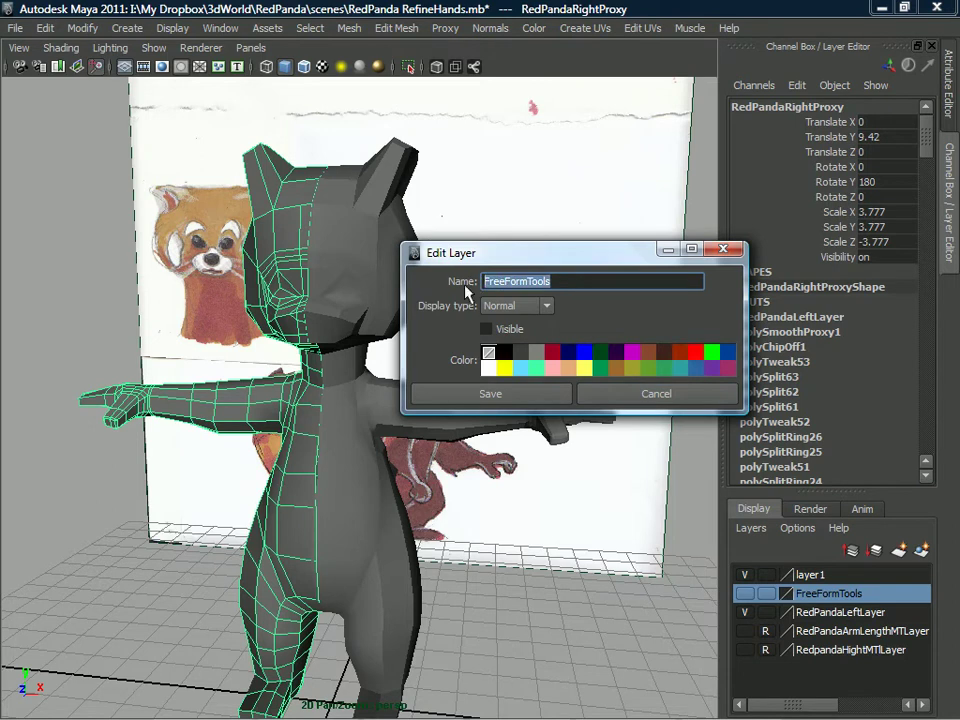
pyautogui.write('RedPandaRightProxyLayer')
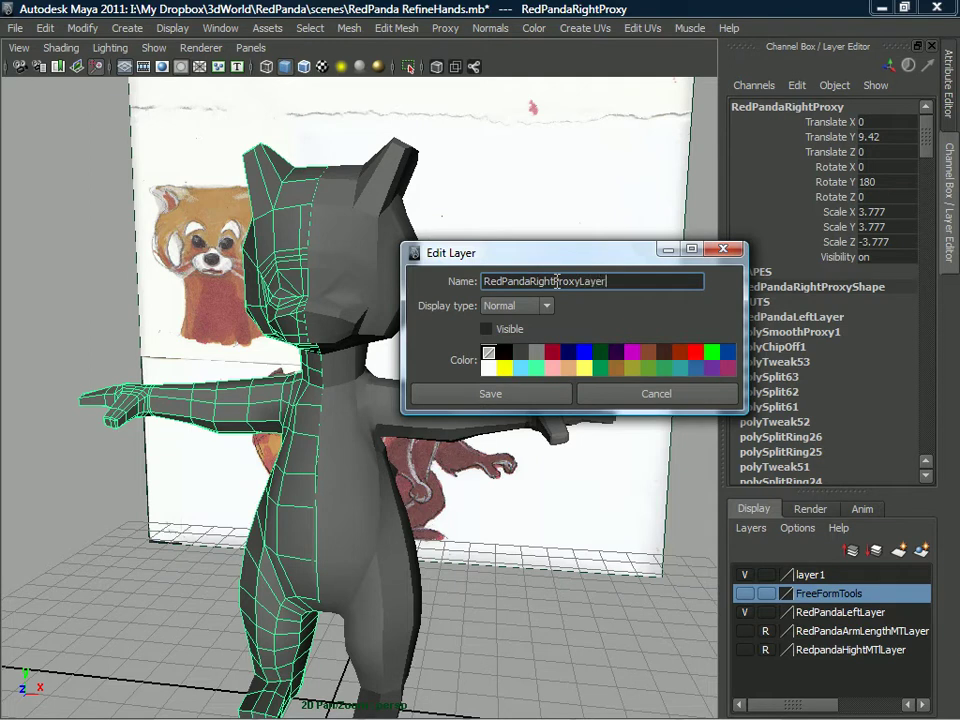
pyautogui.click(525, 397)
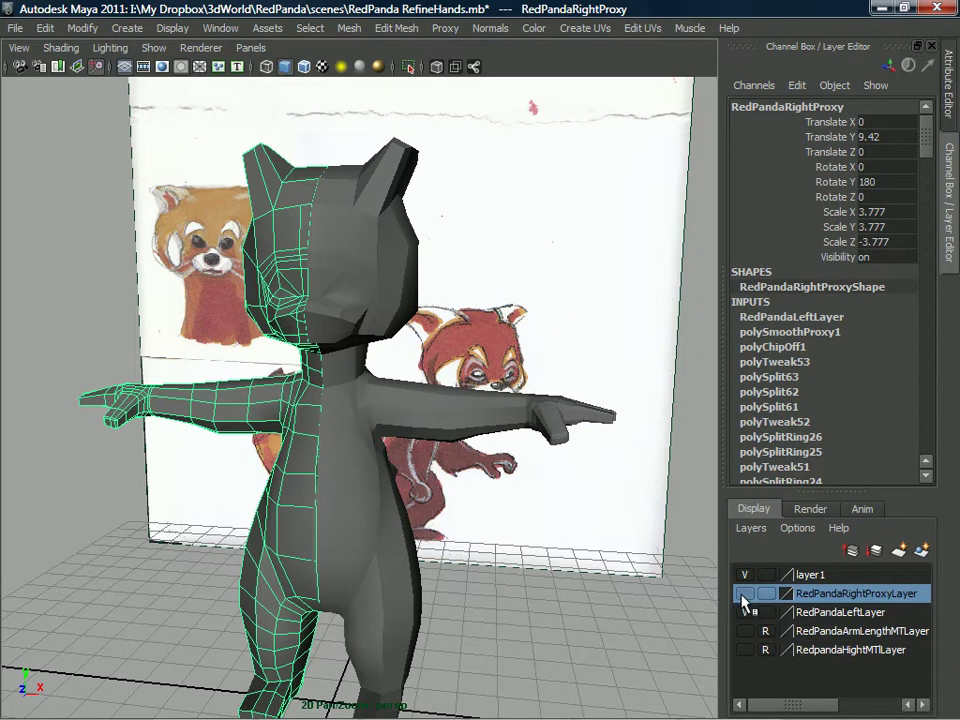
# - Copy the mistakenly renamed layer's name and restore that layer to FreeFormTools
pyautogui.doubleClick(828, 598)
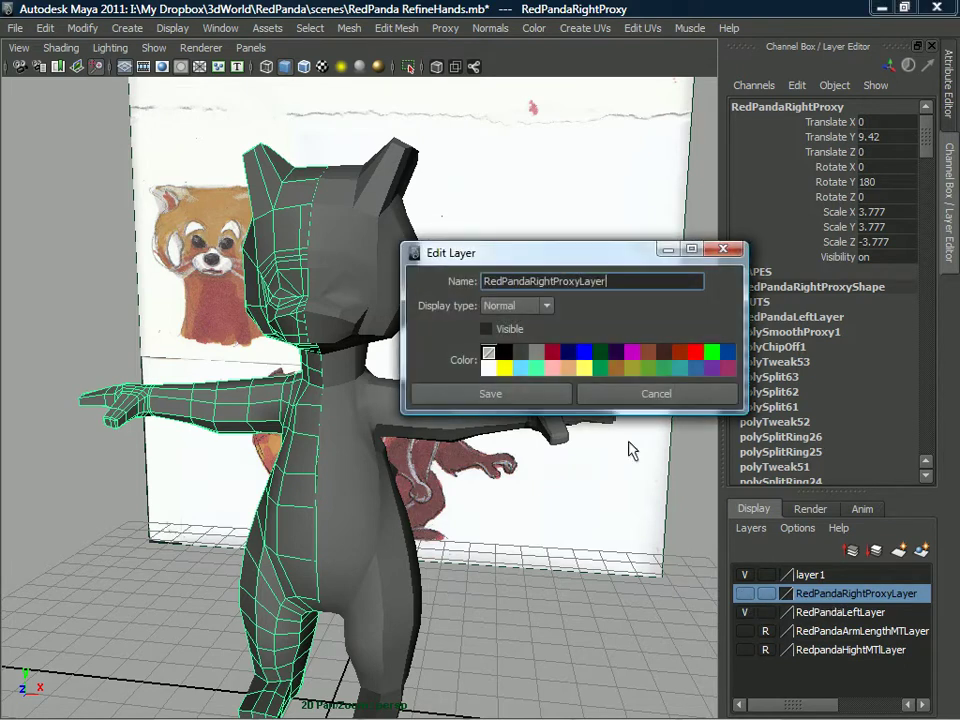
pyautogui.moveTo(641, 281); pyautogui.dragTo(457, 262)
pyautogui.hotkey('ctrl', 'c')
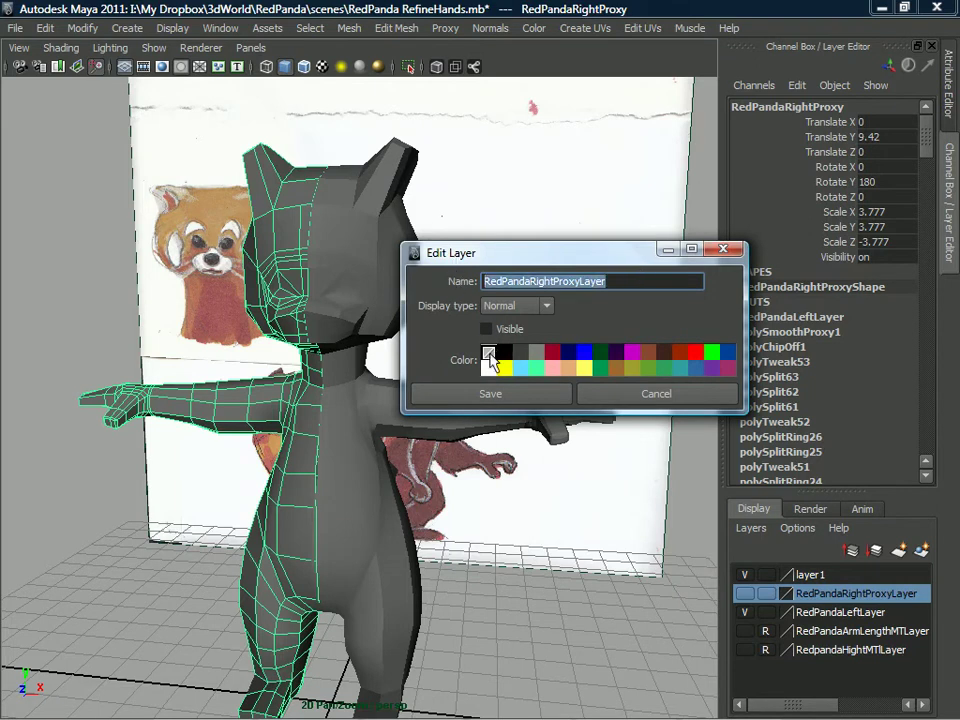
pyautogui.click(622, 396)
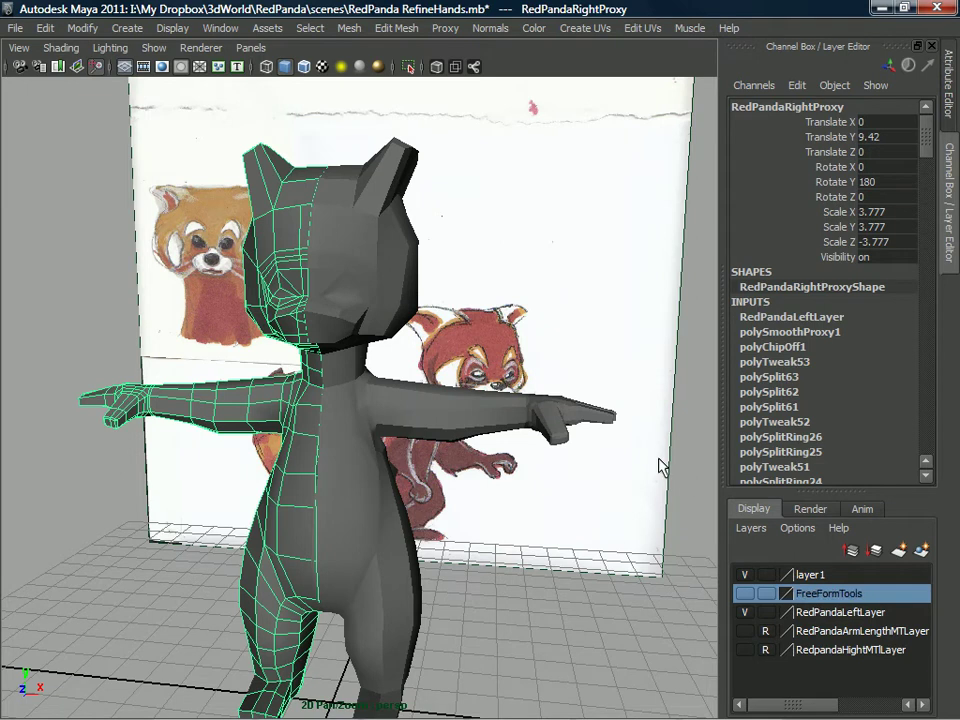
# - Rename layer1 as RedPandaRightProxyLayer, reusing the copied name
pyautogui.doubleClick(805, 575)
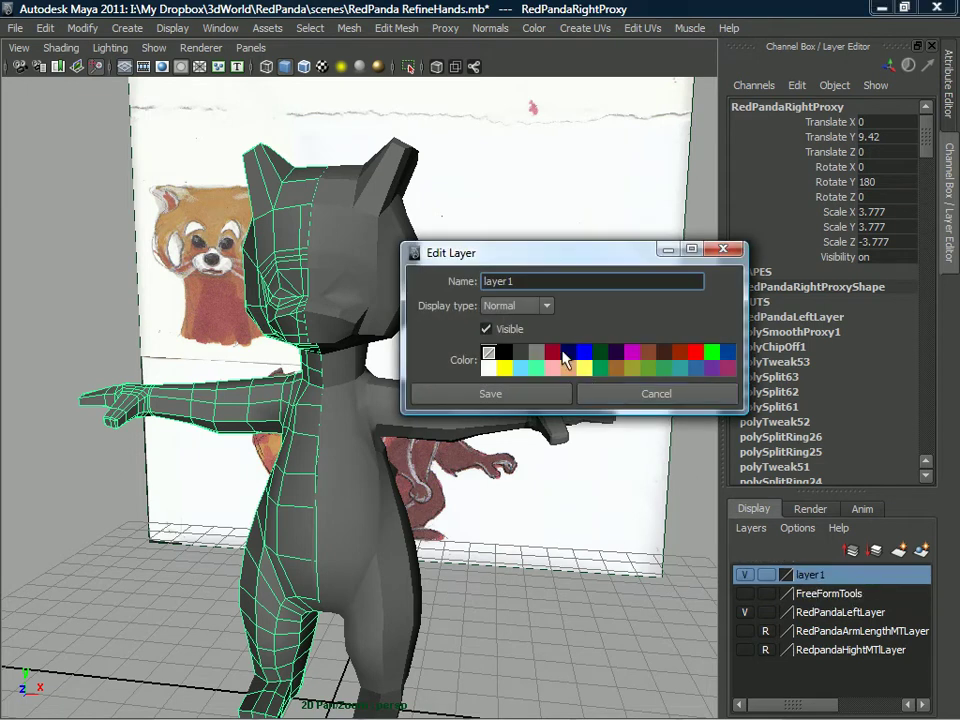
pyautogui.moveTo(533, 281); pyautogui.dragTo(451, 280)
pyautogui.hotkey('ctrl', 'v')
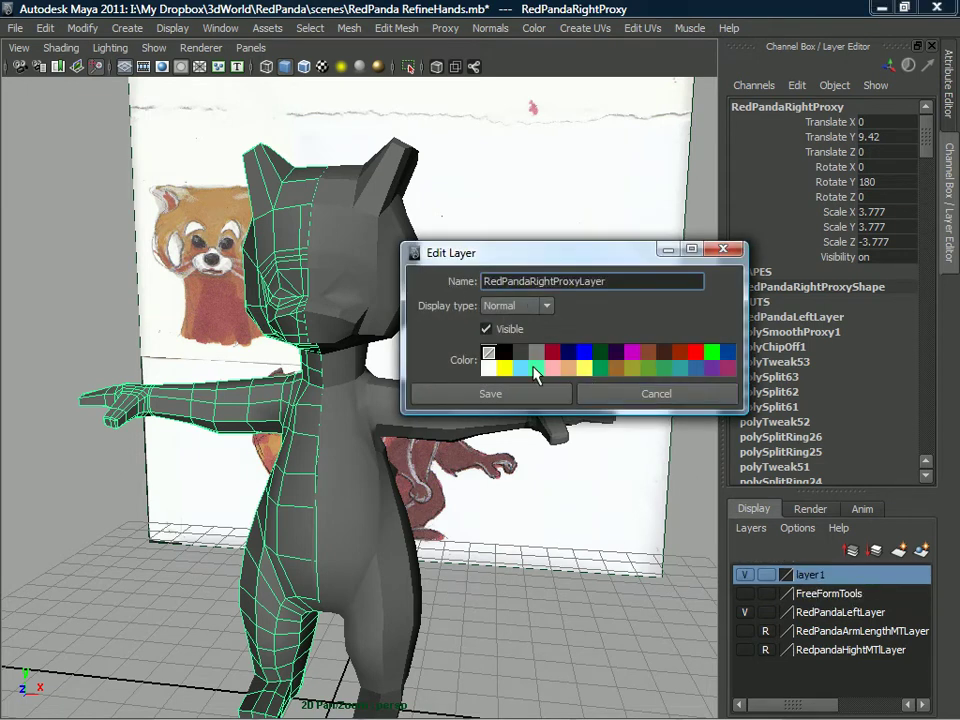
pyautogui.click(521, 395)
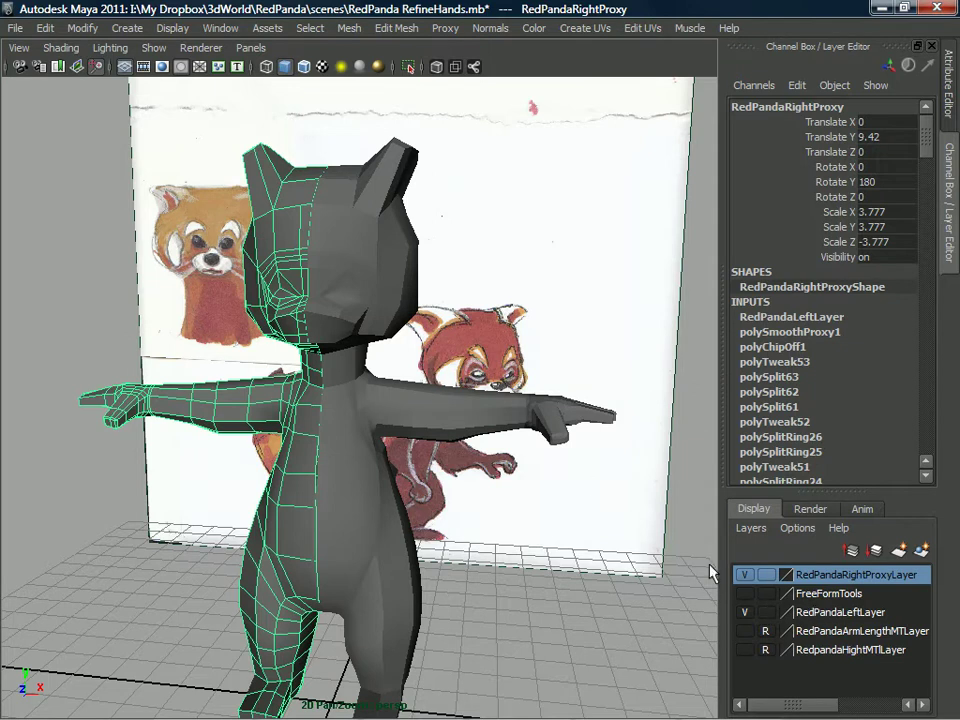
# - Add the mirrored right half to RedPandaRightProxyLayer and set the layer's display type to Reference, keeping it visible
pyautogui.click(745, 575)
pyautogui.click(745, 575)
pyautogui.rightClick(785, 573)
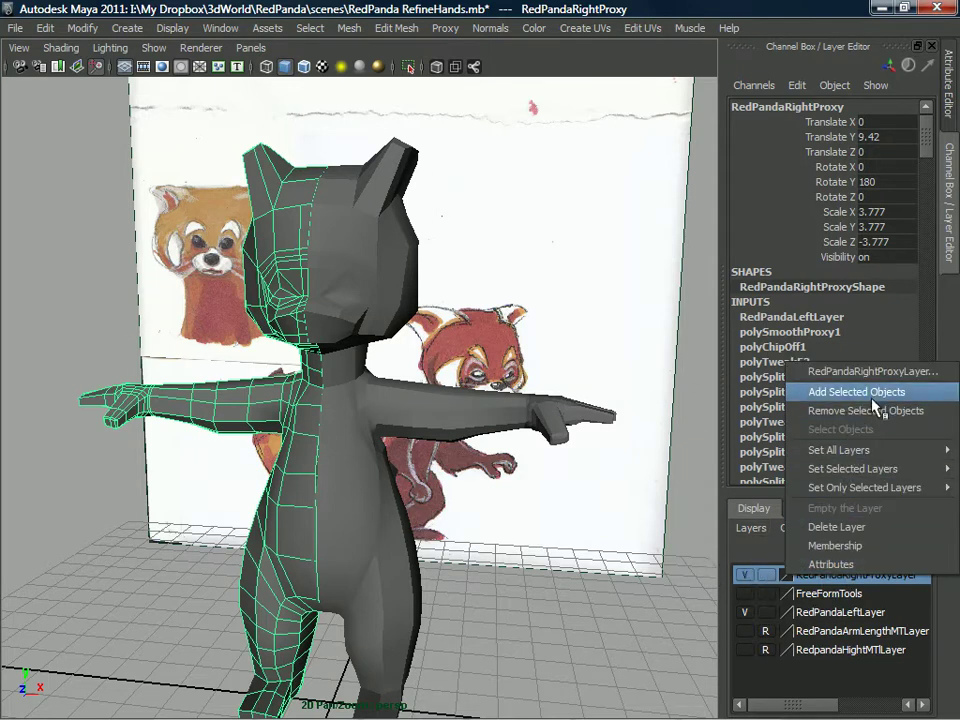
pyautogui.click(876, 400)
pyautogui.click(745, 575)
pyautogui.click(745, 575)
pyautogui.click(765, 575)
pyautogui.click(765, 575)
pyautogui.keyDown('alt'); pyautogui.moveTo(280, 358); pyautogui.dragTo(428, 418); pyautogui.keyUp('alt')
pyautogui.click(138, 308)
pyautogui.click(227, 263)
pyautogui.click(214, 249)
# - Delete the construction history of the left body half
pyautogui.keyDown('alt'); pyautogui.moveTo(419, 410); pyautogui.dragTo(407, 420, button='middle'); pyautogui.keyUp('alt')
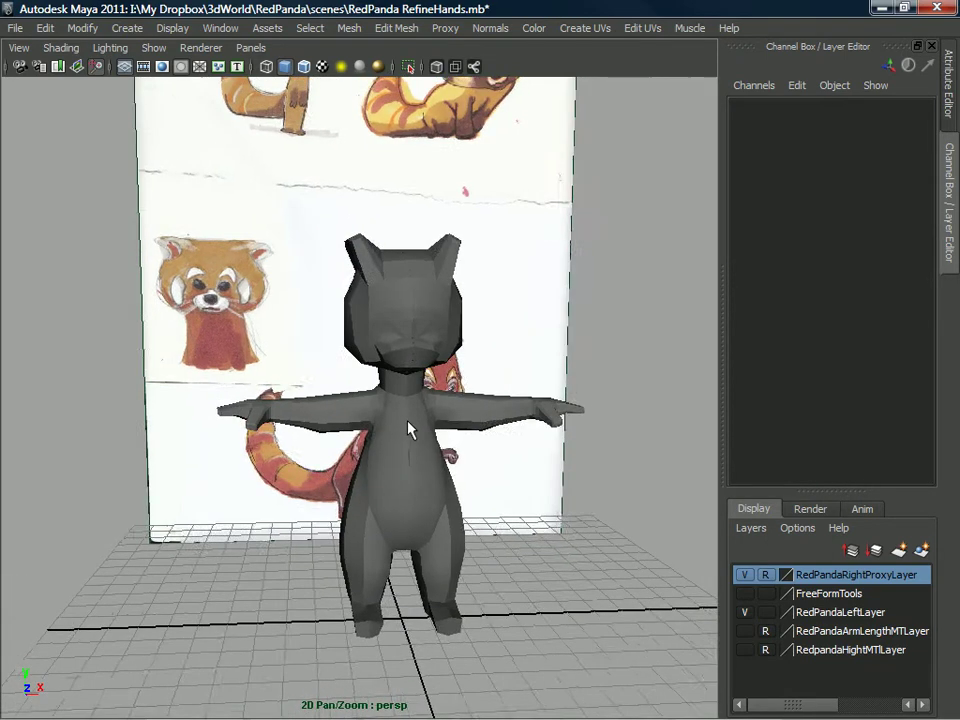
pyautogui.keyDown('alt'); pyautogui.moveTo(407, 420); pyautogui.dragTo(416, 459, button='right'); pyautogui.keyUp('alt')
pyautogui.keyDown('alt'); pyautogui.moveTo(416, 459); pyautogui.dragTo(422, 395); pyautogui.keyUp('alt')
pyautogui.click(420, 432)
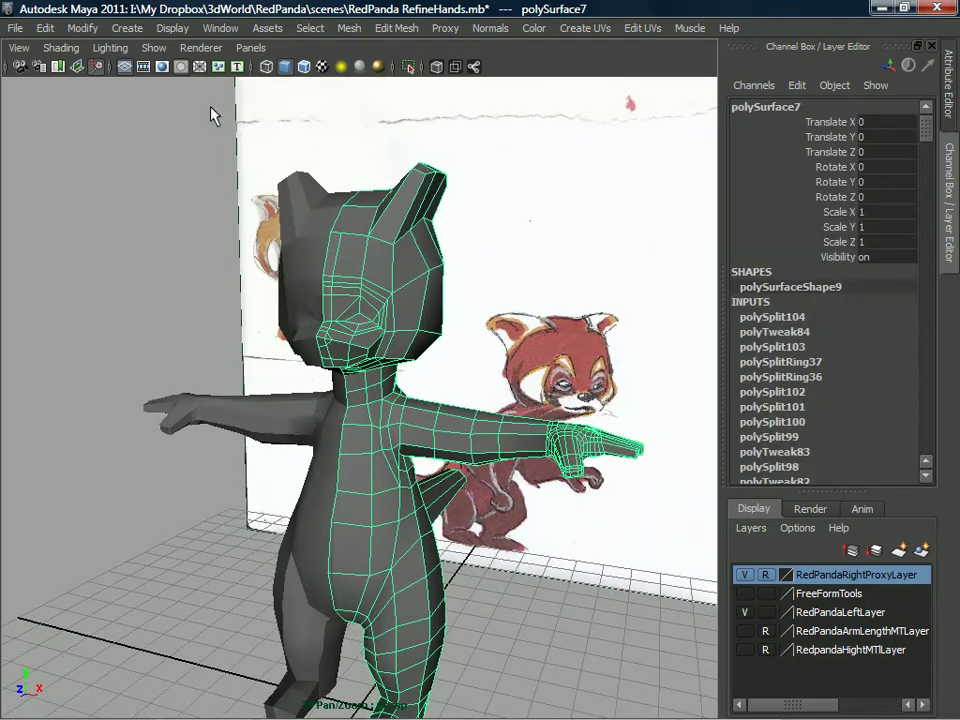
pyautogui.keyDown('alt'); pyautogui.moveTo(283, 245); pyautogui.dragTo(333, 315); pyautogui.keyUp('alt')
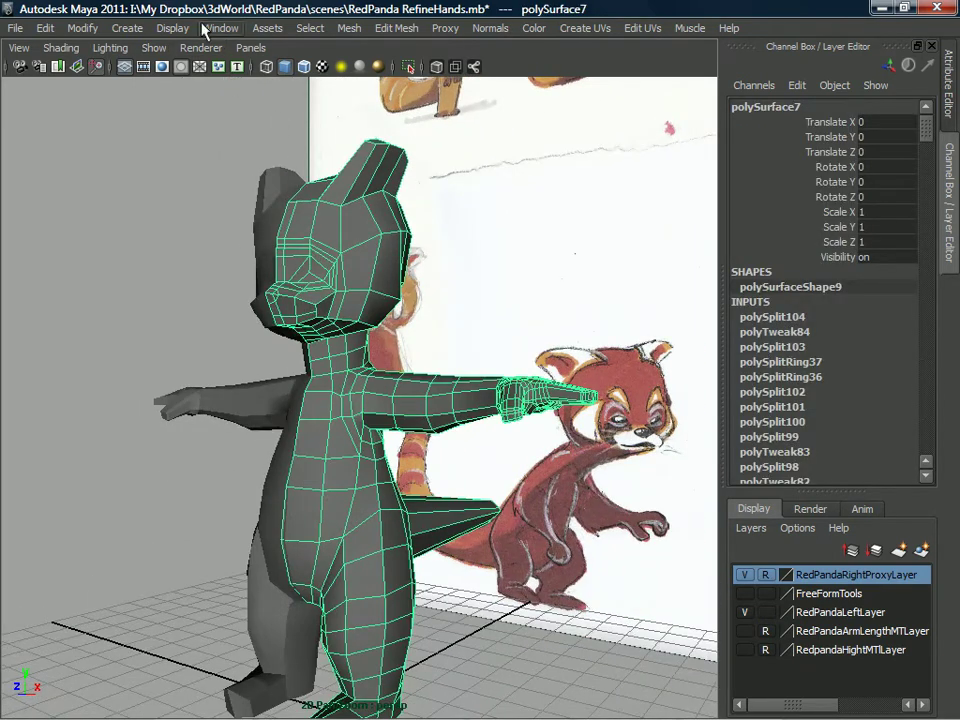
pyautogui.click(44, 28)
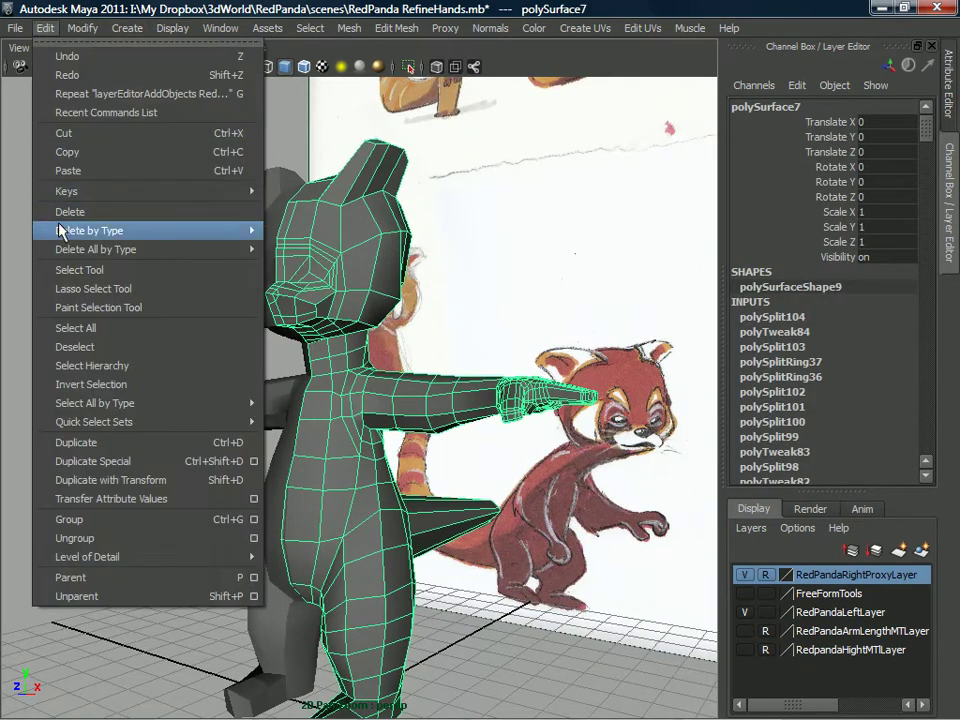
pyautogui.moveTo(250, 252)
pyautogui.click(302, 241)
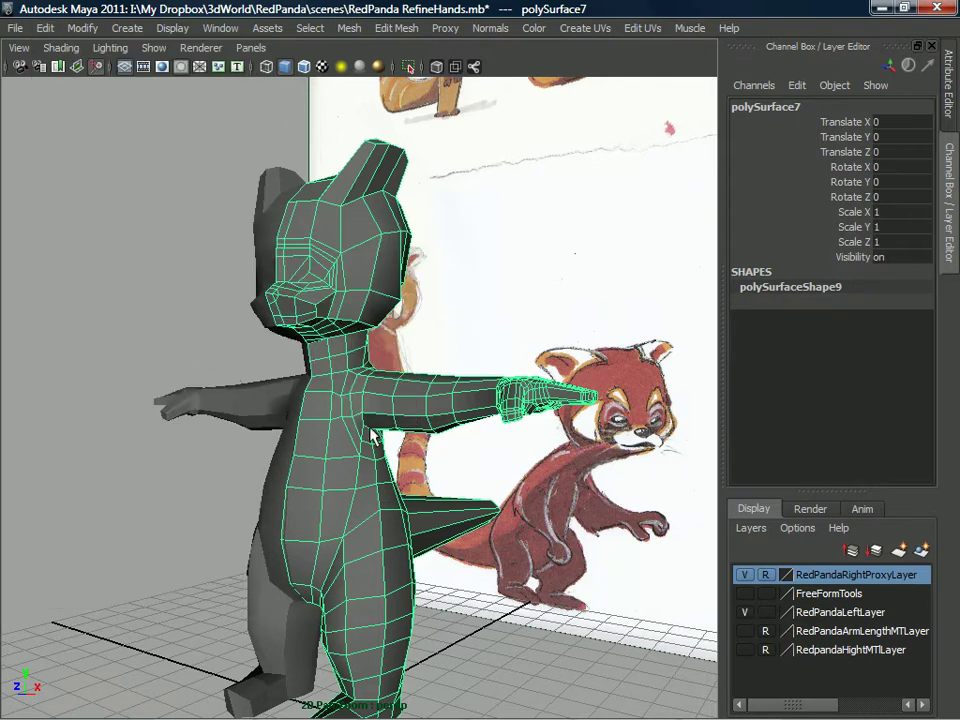
# - Examine the left half's arm and hand from the front and up close from several sides
pyautogui.keyDown('alt'); pyautogui.moveTo(365, 316); pyautogui.dragTo(440, 458); pyautogui.keyUp('alt')
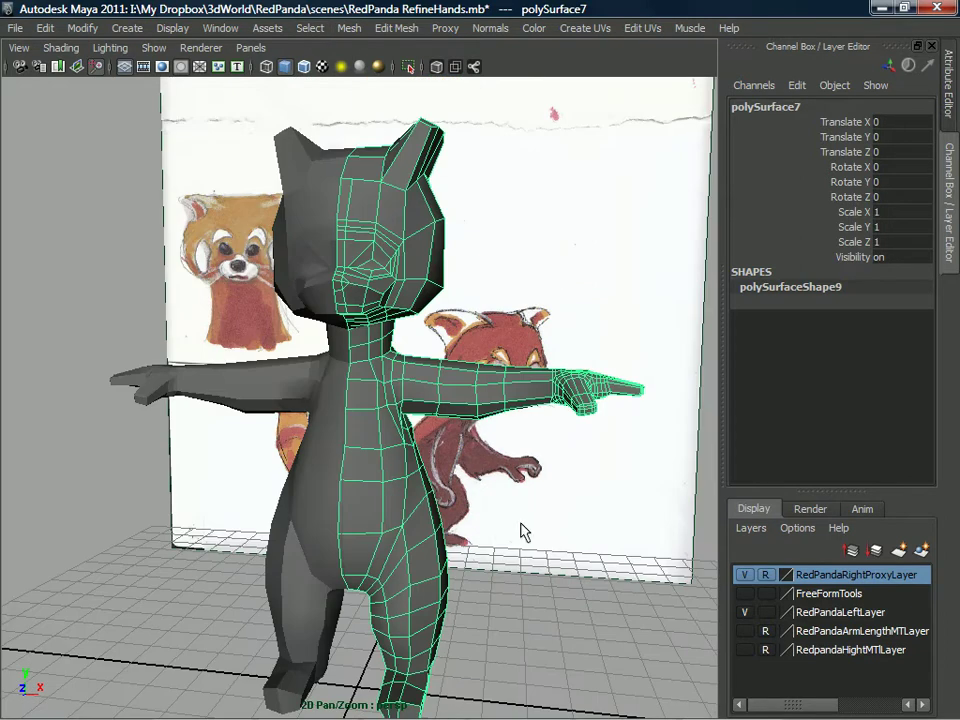
pyautogui.keyDown('alt'); pyautogui.moveTo(140, 436); pyautogui.dragTo(304, 414, button='right'); pyautogui.keyUp('alt')
pyautogui.keyDown('alt'); pyautogui.moveTo(373, 392); pyautogui.dragTo(338, 412, button='middle'); pyautogui.keyUp('alt')
pyautogui.keyDown('alt'); pyautogui.moveTo(338, 412); pyautogui.dragTo(490, 383); pyautogui.keyUp('alt')
pyautogui.keyDown('alt'); pyautogui.moveTo(490, 383); pyautogui.dragTo(439, 401, button='middle'); pyautogui.keyUp('alt')
pyautogui.moveTo(439, 401)
pyautogui.keyDown('alt'); pyautogui.mouseDown()
pyautogui.moveTo(526, 366)
pyautogui.moveTo(332, 340)
pyautogui.moveTo(266, 354)
pyautogui.moveTo(358, 405)
pyautogui.moveTo(371, 510)
pyautogui.moveTo(301, 361)
pyautogui.moveTo(238, 381)
pyautogui.moveTo(330, 410)
pyautogui.moveTo(257, 379)
pyautogui.moveTo(341, 428)
pyautogui.moveTo(288, 346)
pyautogui.moveTo(330, 300)
pyautogui.moveTo(629, 483)
pyautogui.moveTo(435, 516)
pyautogui.moveTo(439, 508)
pyautogui.moveTo(558, 553)
pyautogui.mouseUp(); pyautogui.keyUp('alt')
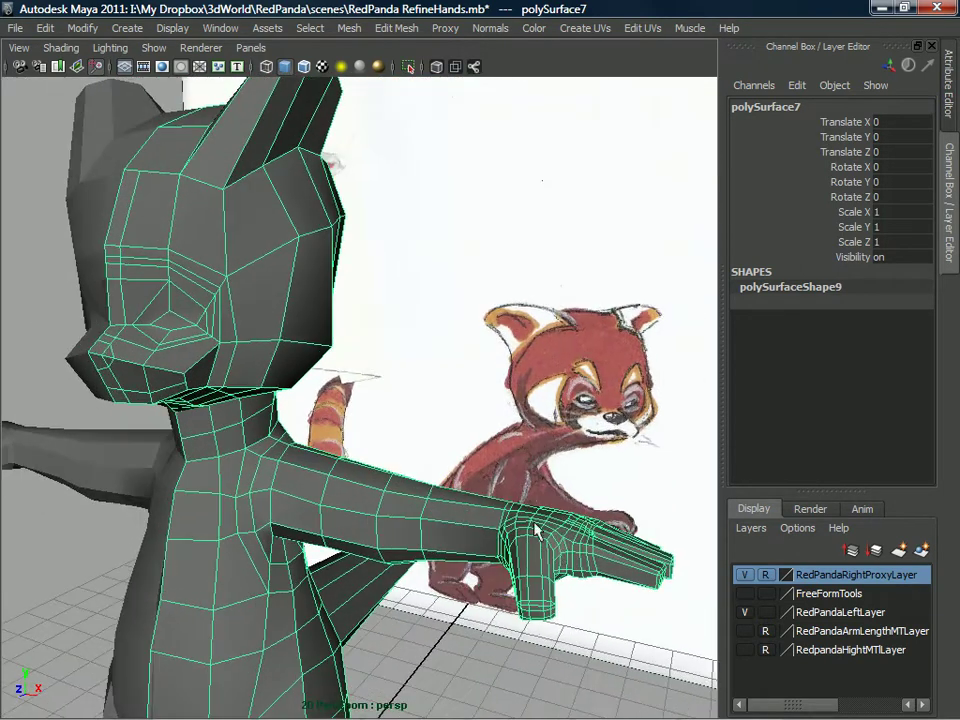
pyautogui.keyDown('alt'); pyautogui.moveTo(359, 493); pyautogui.dragTo(371, 439); pyautogui.keyUp('alt')
pyautogui.keyDown('alt'); pyautogui.moveTo(371, 439); pyautogui.dragTo(325, 489, button='middle'); pyautogui.keyUp('alt')
pyautogui.keyDown('alt'); pyautogui.moveTo(325, 489); pyautogui.dragTo(341, 467); pyautogui.keyUp('alt')
# - Insert two edge loops across the finger next to the thumb, one near the knuckle and one nearer the tip
pyautogui.moveTo(338, 361); pyautogui.dragTo(336, 477, button='right')
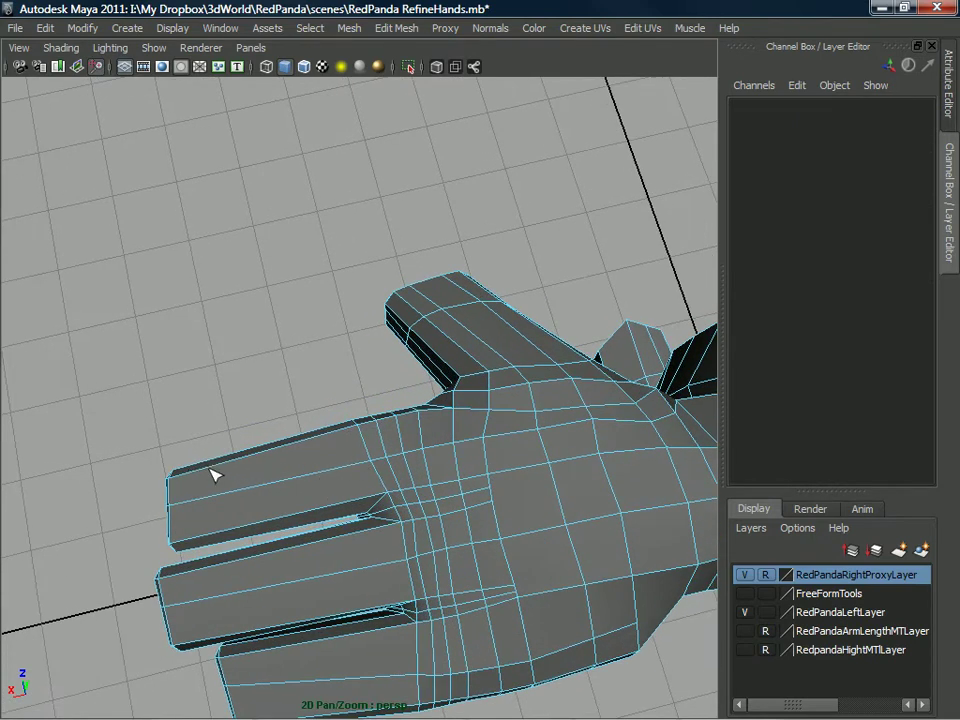
pyautogui.moveTo(302, 452); pyautogui.dragTo(306, 470)
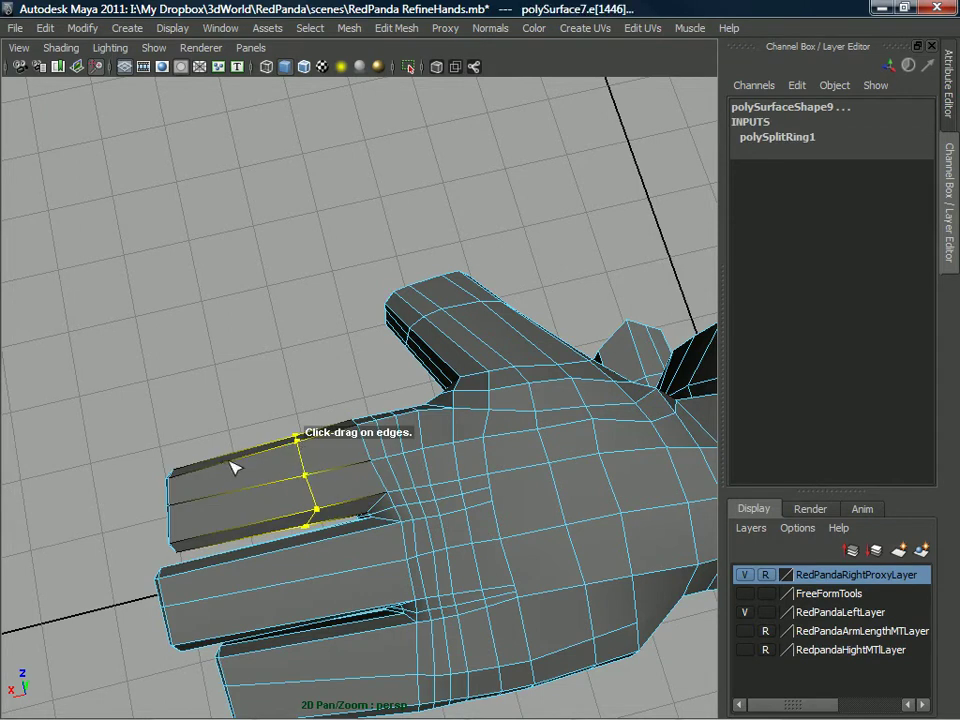
pyautogui.moveTo(224, 468); pyautogui.dragTo(226, 468)
pyautogui.keyDown('alt'); pyautogui.moveTo(226, 468); pyautogui.dragTo(574, 407); pyautogui.keyUp('alt')
pyautogui.hotkey('ctrl', 'z')
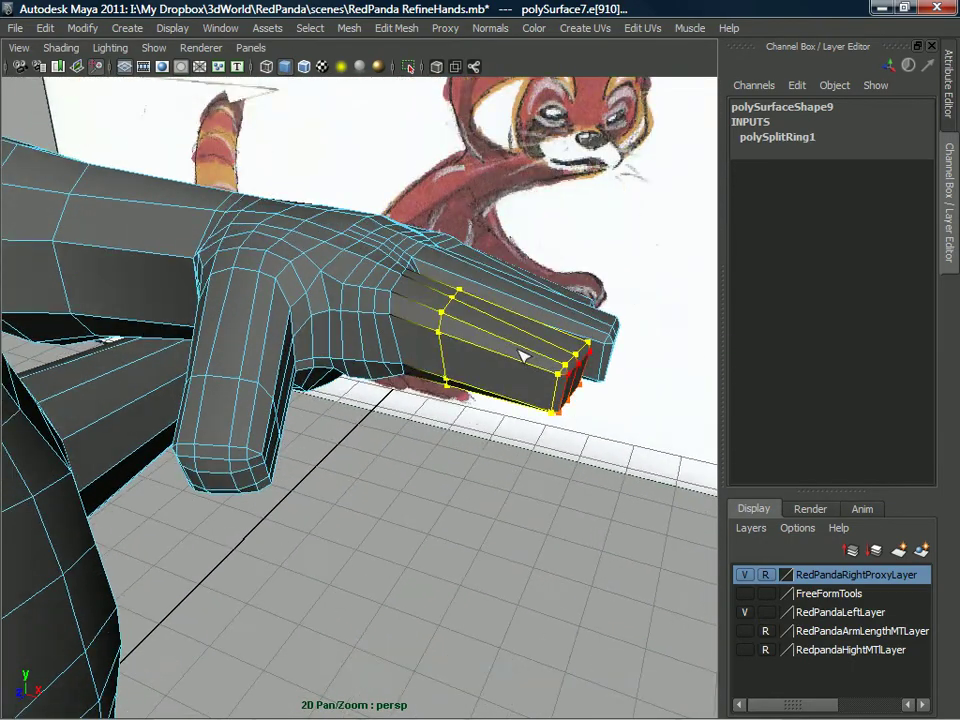
pyautogui.moveTo(516, 350); pyautogui.dragTo(518, 349)
# - Insert two edge loops across the middle finger and two across the outermost finger, spaced like those on the first finger
pyautogui.moveTo(518, 349)
pyautogui.keyDown('alt'); pyautogui.mouseDown()
pyautogui.moveTo(482, 392)
pyautogui.moveTo(480, 437)
pyautogui.moveTo(489, 446)
pyautogui.moveTo(487, 345)
pyautogui.moveTo(516, 437)
pyautogui.moveTo(490, 367)
pyautogui.moveTo(514, 343)
pyautogui.mouseUp(); pyautogui.keyUp('alt')
pyautogui.keyDown('alt'); pyautogui.moveTo(503, 394); pyautogui.dragTo(477, 375); pyautogui.keyUp('alt')
pyautogui.click(570, 412)
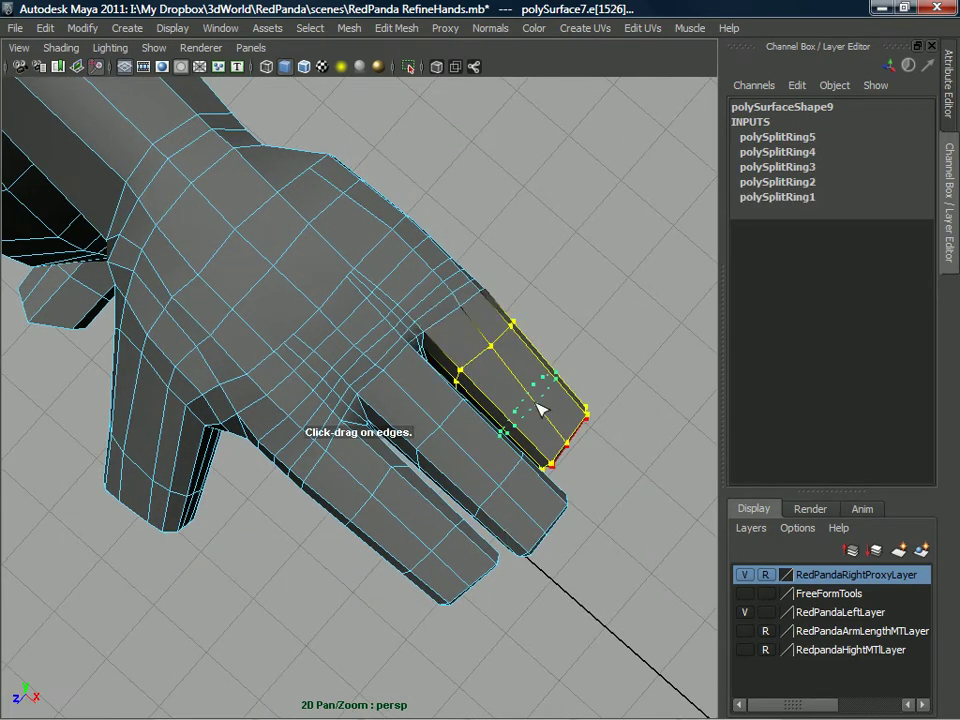
pyautogui.moveTo(541, 406); pyautogui.dragTo(508, 438)
pyautogui.hotkey('ctrl', 'z')
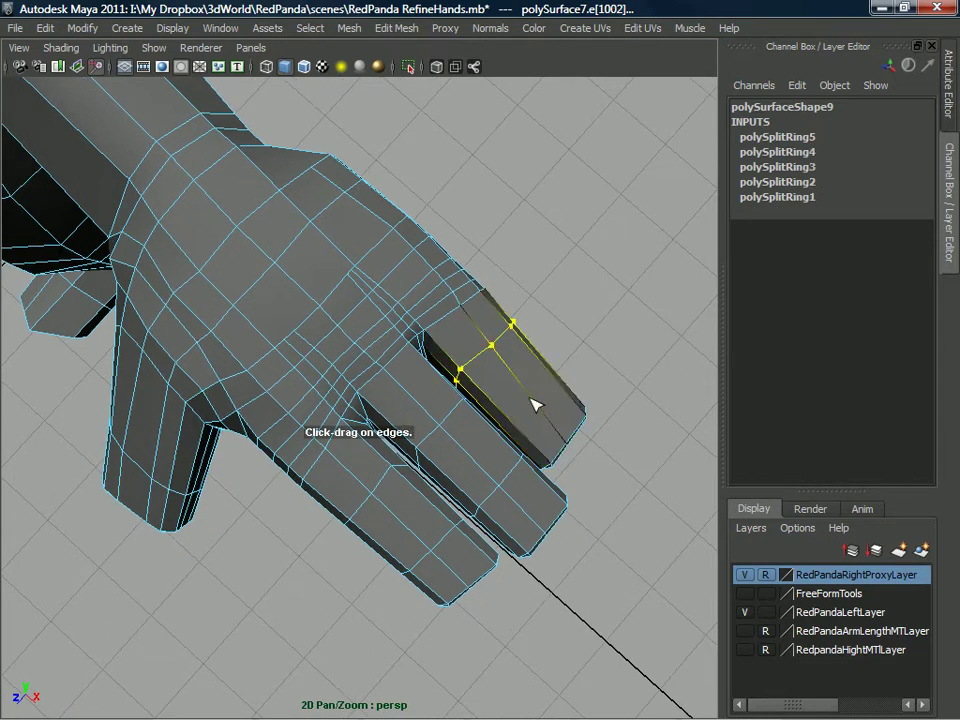
pyautogui.hotkey('ctrl', 'z')
pyautogui.click(532, 398)
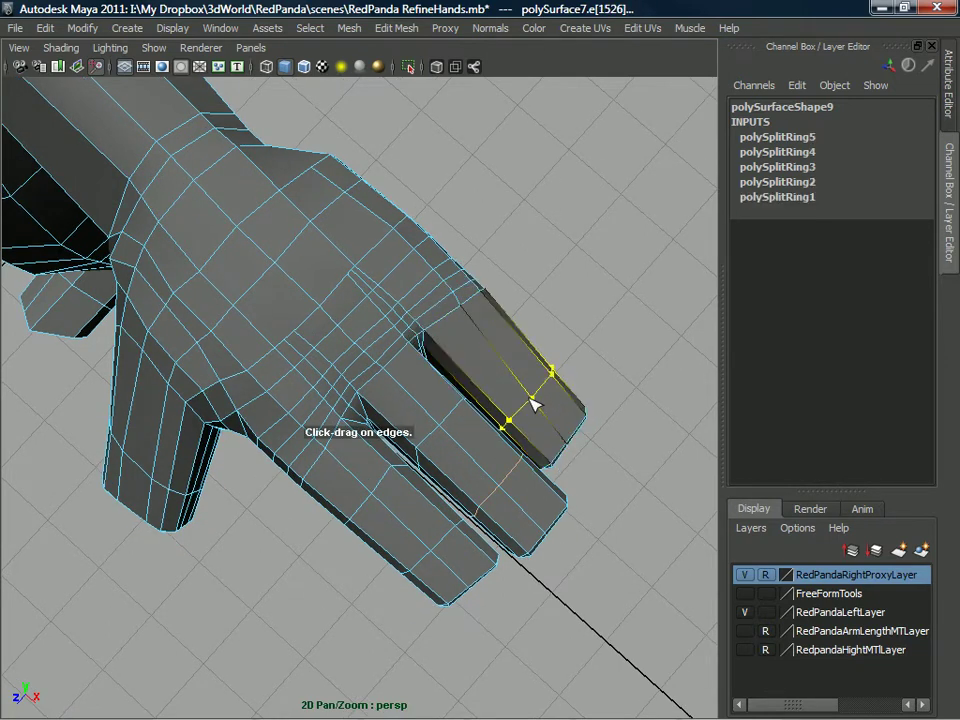
pyautogui.click(497, 350)
# - Examine the spacing of the new finger edge loops from the fingertips, the outer side and above the hand
pyautogui.keyDown('alt'); pyautogui.moveTo(484, 396); pyautogui.dragTo(414, 227); pyautogui.keyUp('alt')
pyautogui.keyDown('alt'); pyautogui.moveTo(414, 227); pyautogui.dragTo(412, 263, button='middle'); pyautogui.keyUp('alt')
pyautogui.keyDown('alt'); pyautogui.moveTo(412, 263); pyautogui.dragTo(330, 451); pyautogui.keyUp('alt')
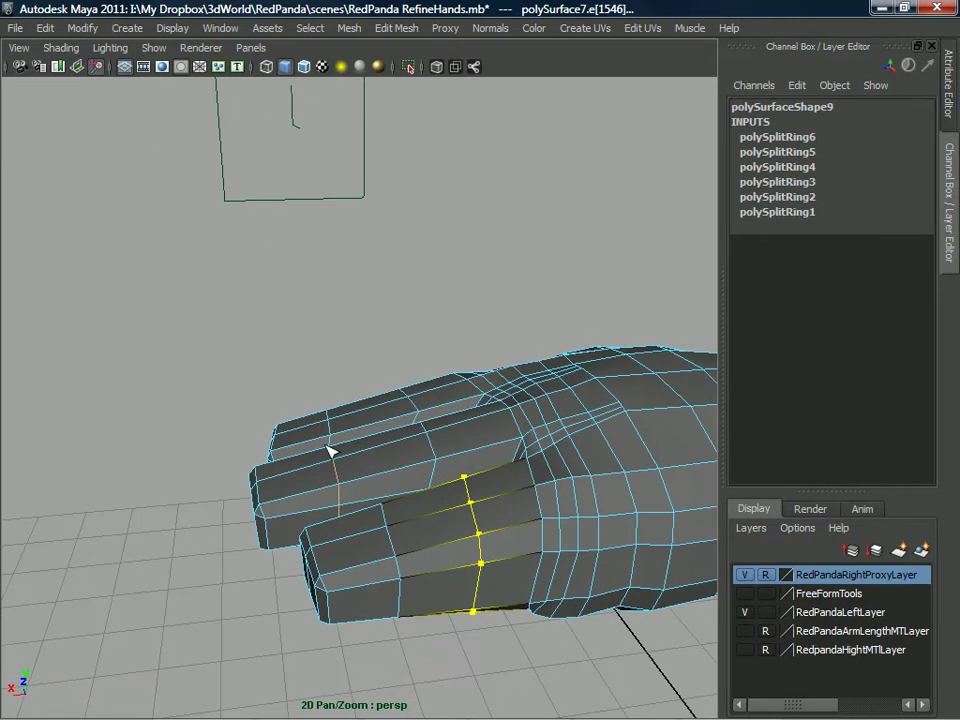
pyautogui.keyDown('alt'); pyautogui.moveTo(390, 452); pyautogui.dragTo(424, 84); pyautogui.keyUp('alt')
pyautogui.keyDown('alt'); pyautogui.moveTo(360, 433); pyautogui.dragTo(386, 465); pyautogui.keyUp('alt')
pyautogui.scroll(3, 394, 461)
pyautogui.keyDown('alt'); pyautogui.moveTo(394, 461); pyautogui.dragTo(380, 531, button='middle'); pyautogui.keyUp('alt')
pyautogui.scroll(-3, 380, 531)
pyautogui.keyDown('alt'); pyautogui.moveTo(380, 531); pyautogui.dragTo(383, 494); pyautogui.keyUp('alt')
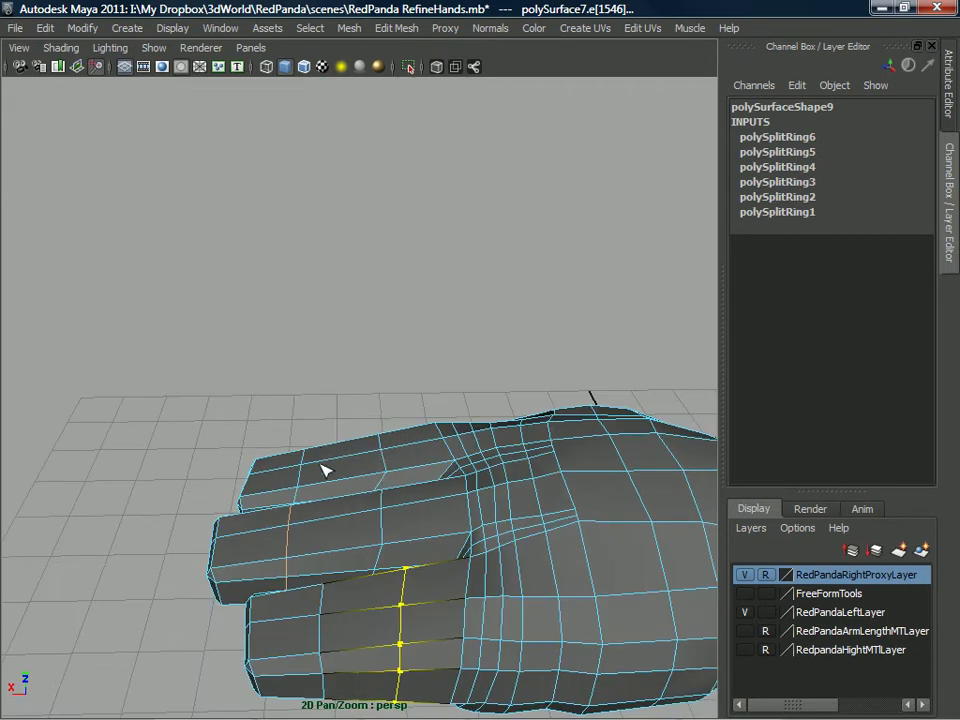
pyautogui.keyDown('alt'); pyautogui.moveTo(333, 479); pyautogui.dragTo(378, 470); pyautogui.keyUp('alt')
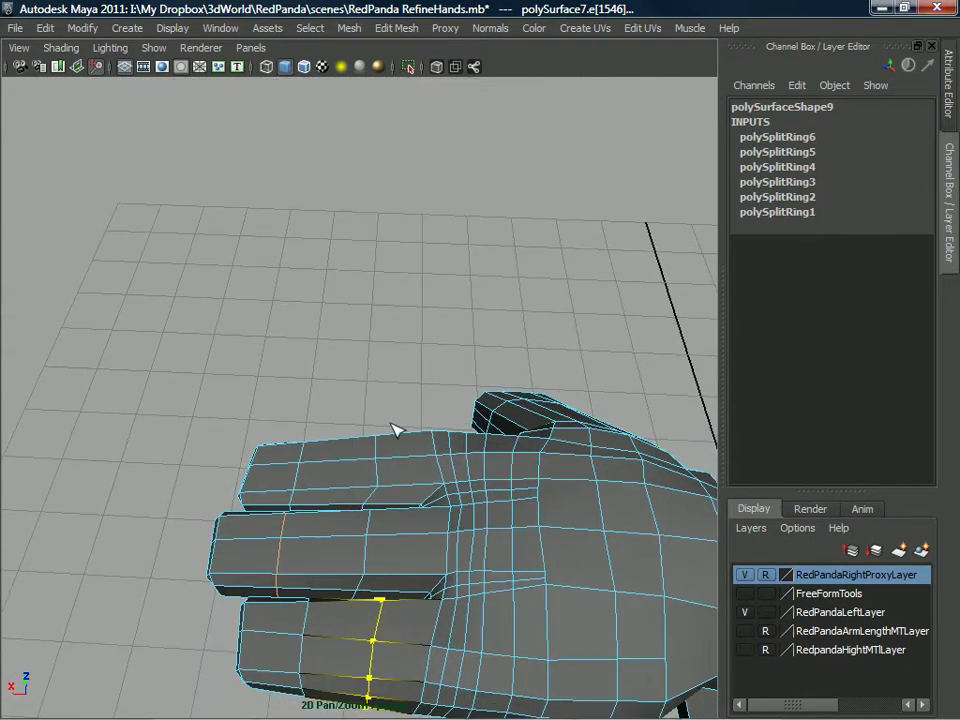
pyautogui.keyDown('alt'); pyautogui.moveTo(388, 422); pyautogui.dragTo(423, 397); pyautogui.keyUp('alt')
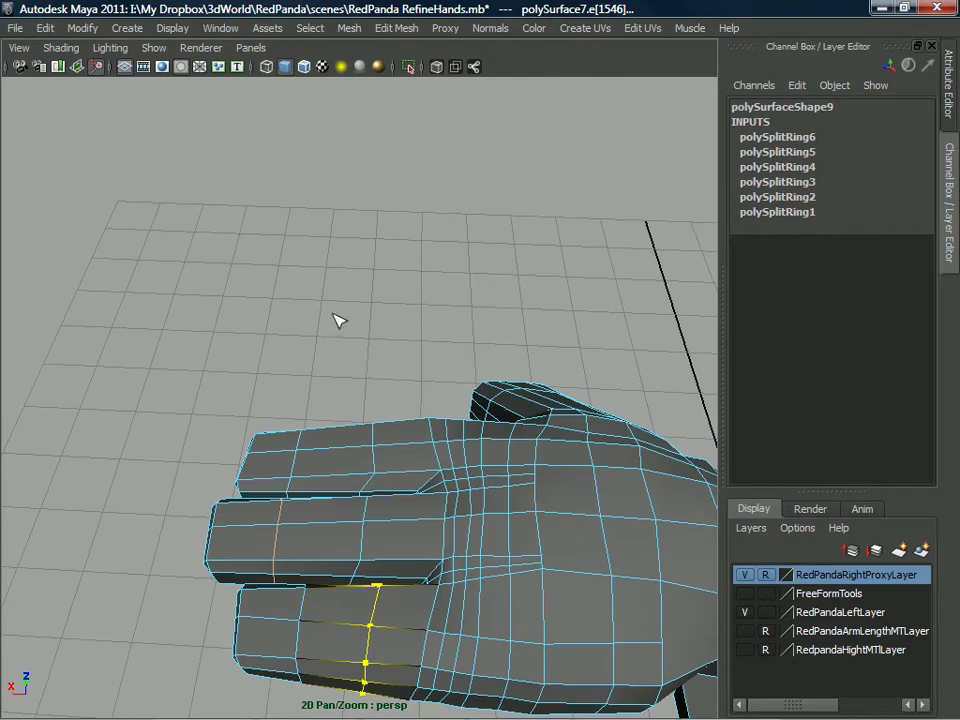
pyautogui.moveTo(350, 385)
pyautogui.keyDown('alt'); pyautogui.mouseDown()
pyautogui.moveTo(328, 407)
pyautogui.moveTo(375, 396)
pyautogui.moveTo(461, 300)
pyautogui.moveTo(418, 337)
pyautogui.moveTo(435, 392)
pyautogui.moveTo(534, 348)
pyautogui.moveTo(614, 328)
pyautogui.moveTo(654, 332)
pyautogui.moveTo(514, 463)
pyautogui.moveTo(548, 474)
pyautogui.moveTo(467, 559)
pyautogui.moveTo(429, 514)
pyautogui.moveTo(613, 509)
pyautogui.moveTo(743, 403)
pyautogui.mouseUp(); pyautogui.keyUp('alt')
pyautogui.keyDown('alt'); pyautogui.moveTo(660, 405); pyautogui.dragTo(392, 400, button='right'); pyautogui.keyUp('alt')
pyautogui.moveTo(300, 425)
pyautogui.keyDown('alt'); pyautogui.mouseDown()
pyautogui.moveTo(384, 452)
pyautogui.moveTo(380, 465)
pyautogui.moveTo(392, 429)
pyautogui.moveTo(360, 354)
pyautogui.moveTo(365, 330)
pyautogui.moveTo(396, 379)
pyautogui.moveTo(384, 456)
pyautogui.moveTo(456, 375)
pyautogui.moveTo(407, 429)
pyautogui.moveTo(407, 444)
pyautogui.moveTo(492, 427)
pyautogui.moveTo(484, 358)
pyautogui.moveTo(512, 360)
pyautogui.mouseUp(); pyautogui.keyUp('alt')
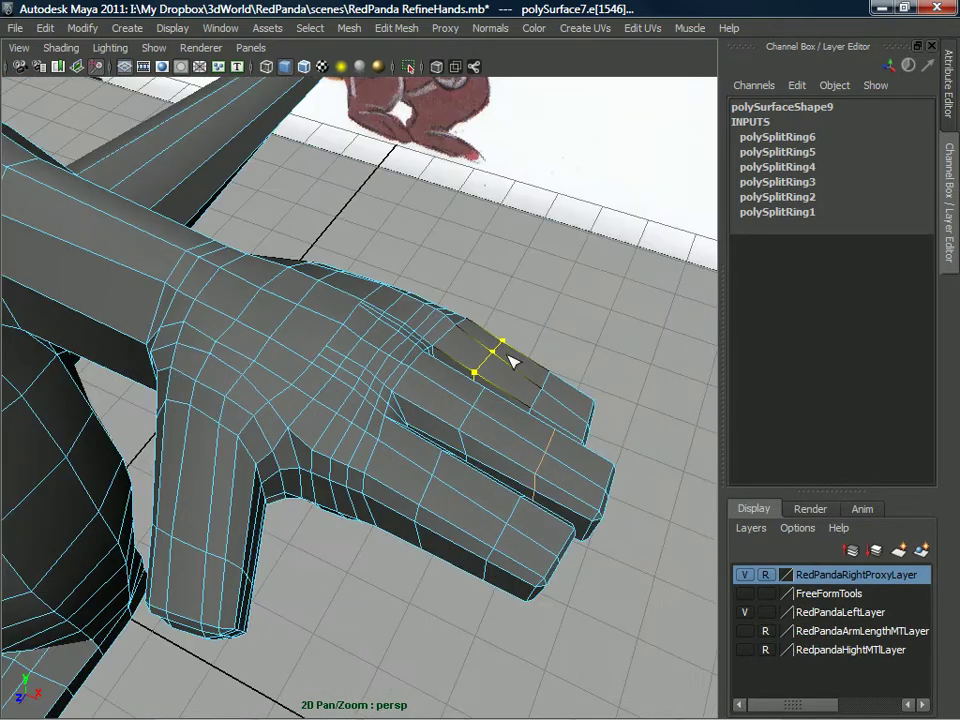
# - Return to object mode and select the left body half to view its hand topology
pyautogui.moveTo(398, 338); pyautogui.dragTo(486, 318, button='right')
pyautogui.keyDown('alt'); pyautogui.moveTo(467, 416); pyautogui.dragTo(421, 401); pyautogui.keyUp('alt')
pyautogui.click(424, 398)
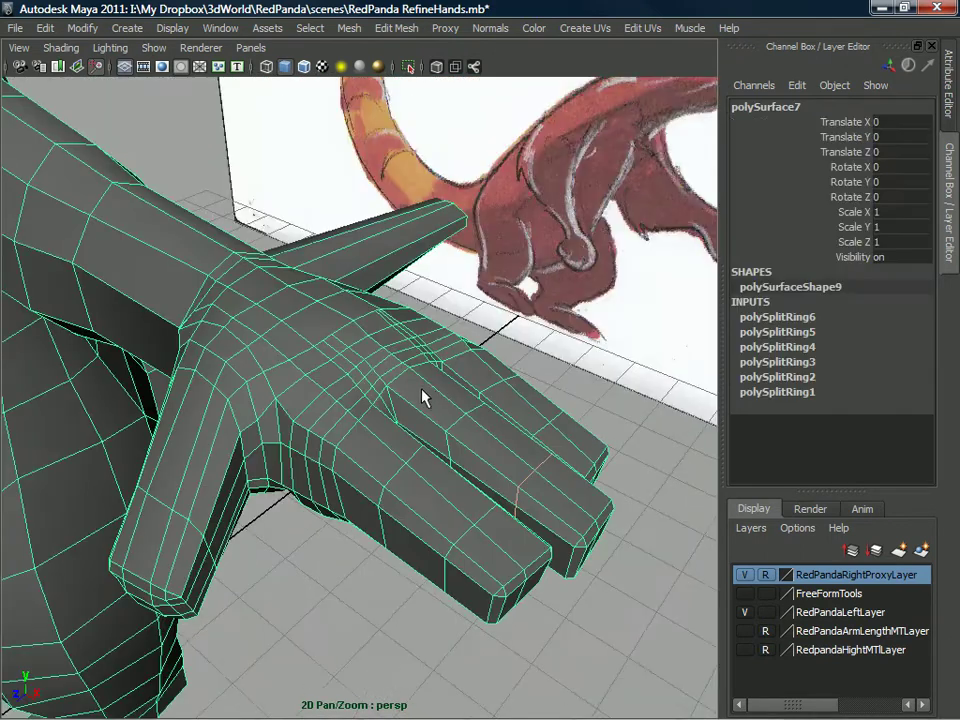
pyautogui.keyDown('alt'); pyautogui.moveTo(193, 395); pyautogui.dragTo(306, 394); pyautogui.keyUp('alt')
# - Select the lengthwise centre edges on top of the finger next to the thumb
pyautogui.moveTo(304, 360); pyautogui.dragTo(308, 320, button='right')
pyautogui.keyDown('alt'); pyautogui.moveTo(306, 363); pyautogui.dragTo(345, 392); pyautogui.keyUp('alt')
pyautogui.scroll(2, 345, 386)
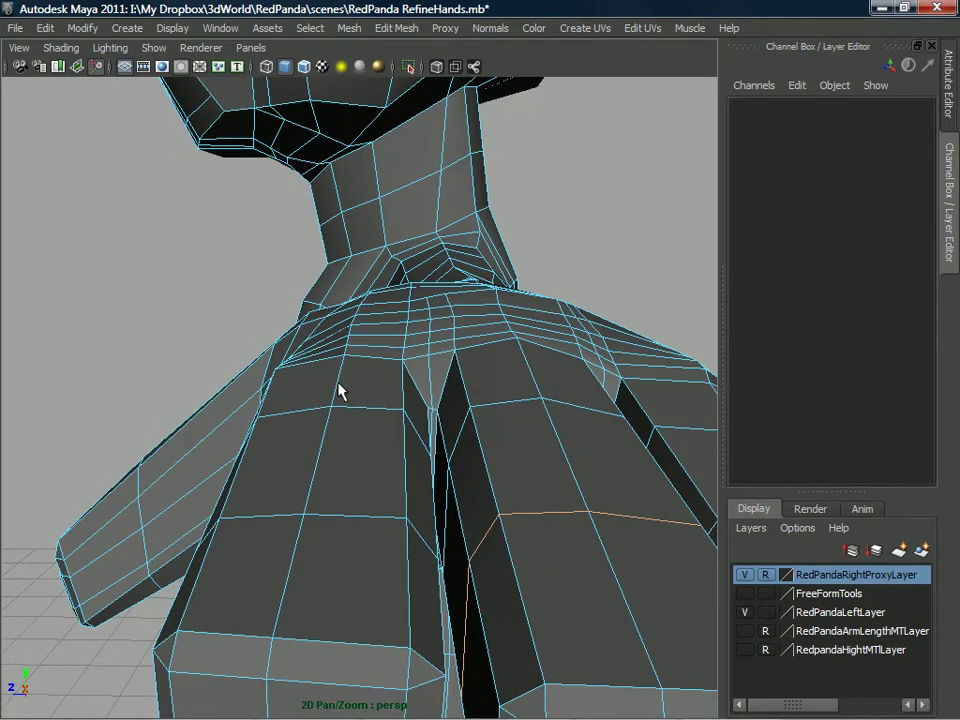
pyautogui.doubleClick(340, 391)
pyautogui.keyDown('shift'); pyautogui.doubleClick(298, 547); pyautogui.keyUp('shift')
pyautogui.keyDown('alt'); pyautogui.moveTo(330, 452); pyautogui.dragTo(352, 430); pyautogui.keyUp('alt')
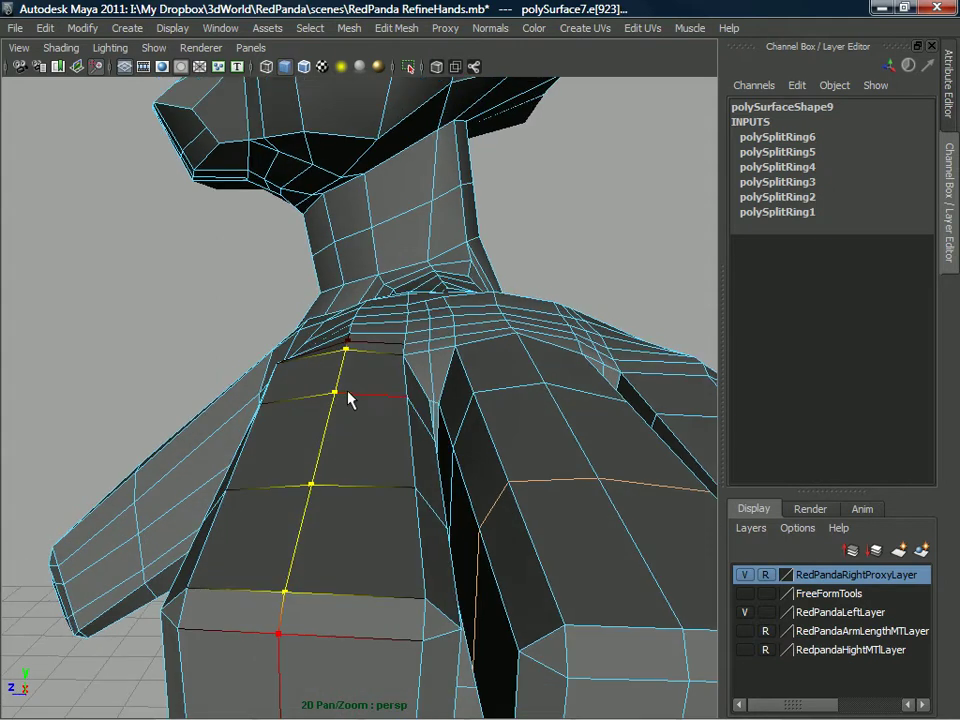
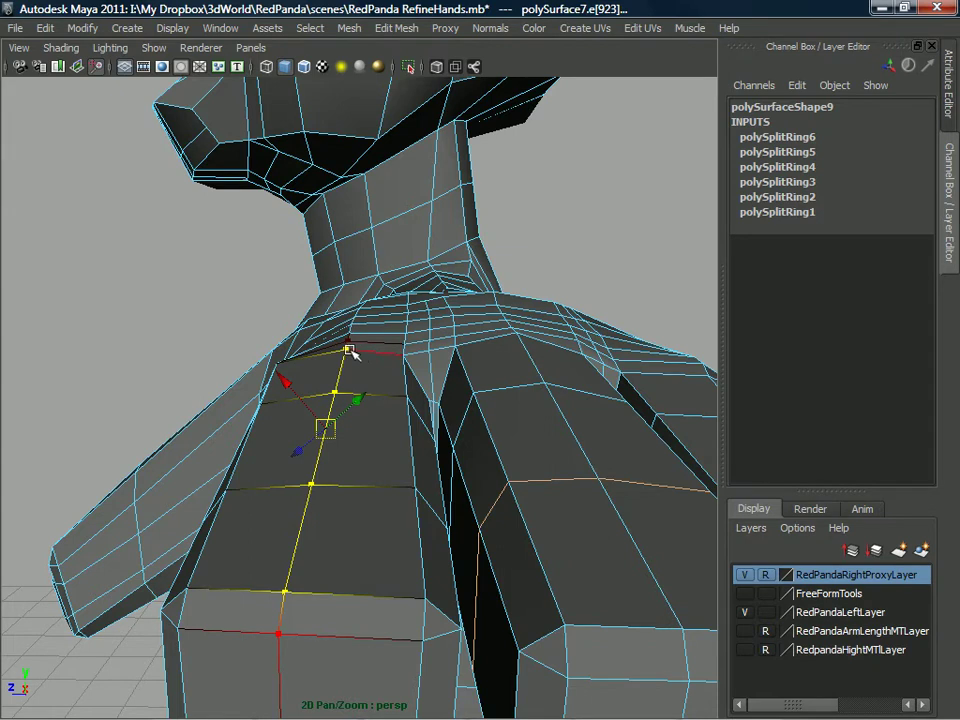
# - Orient the Move tool's custom axis to one of the finger's centre edges and raise the selected edges slightly
pyautogui.hotkey('ctrl', 'space')
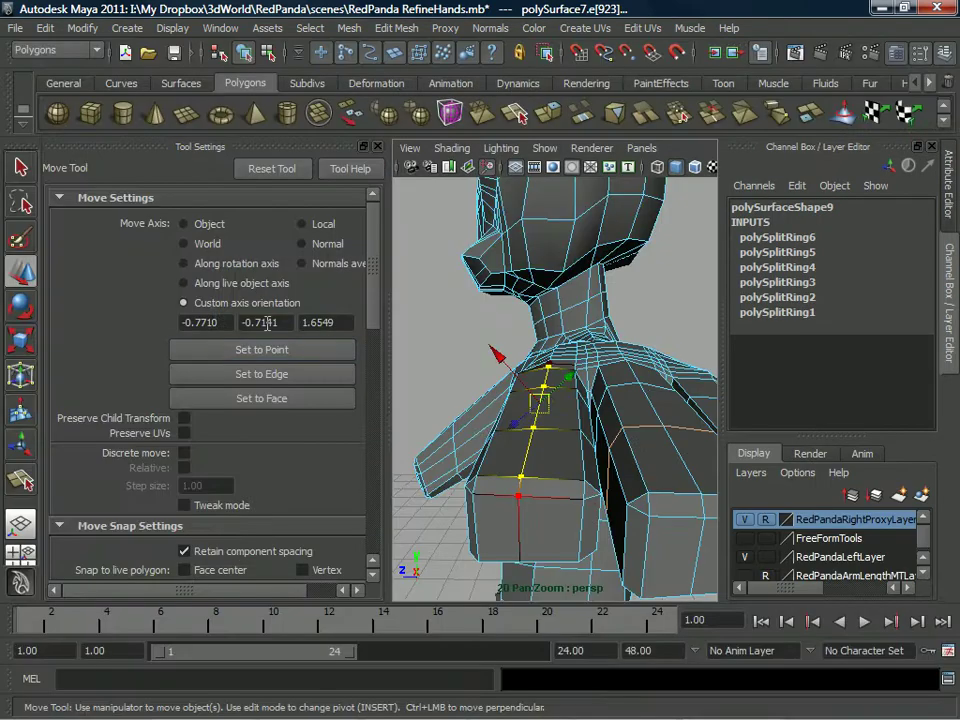
pyautogui.click(298, 373)
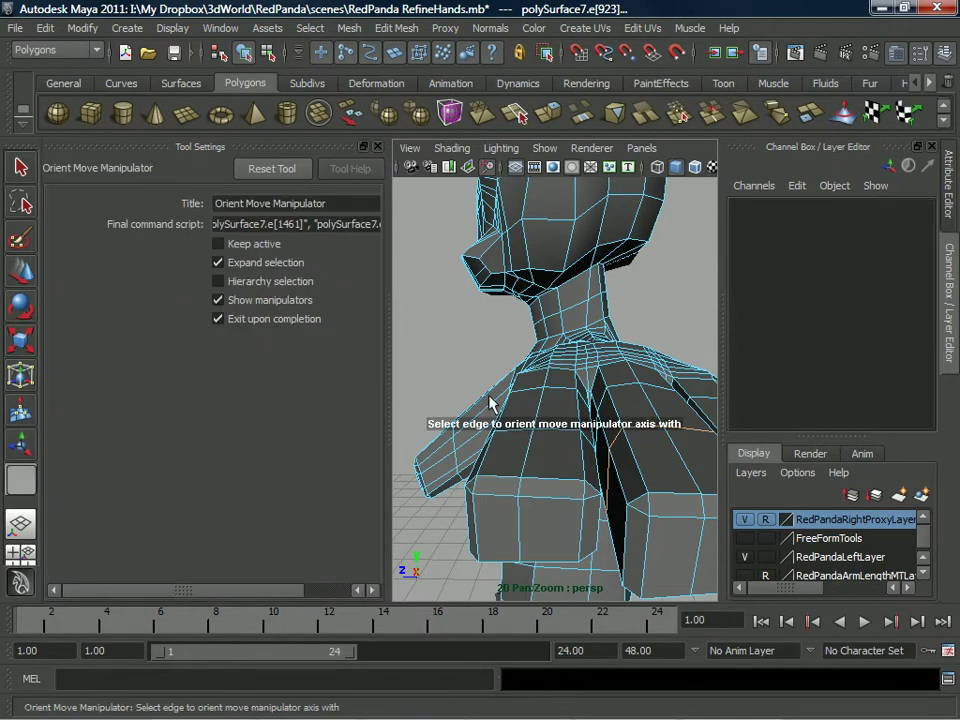
pyautogui.click(540, 406)
pyautogui.moveTo(537, 350); pyautogui.dragTo(536, 347)
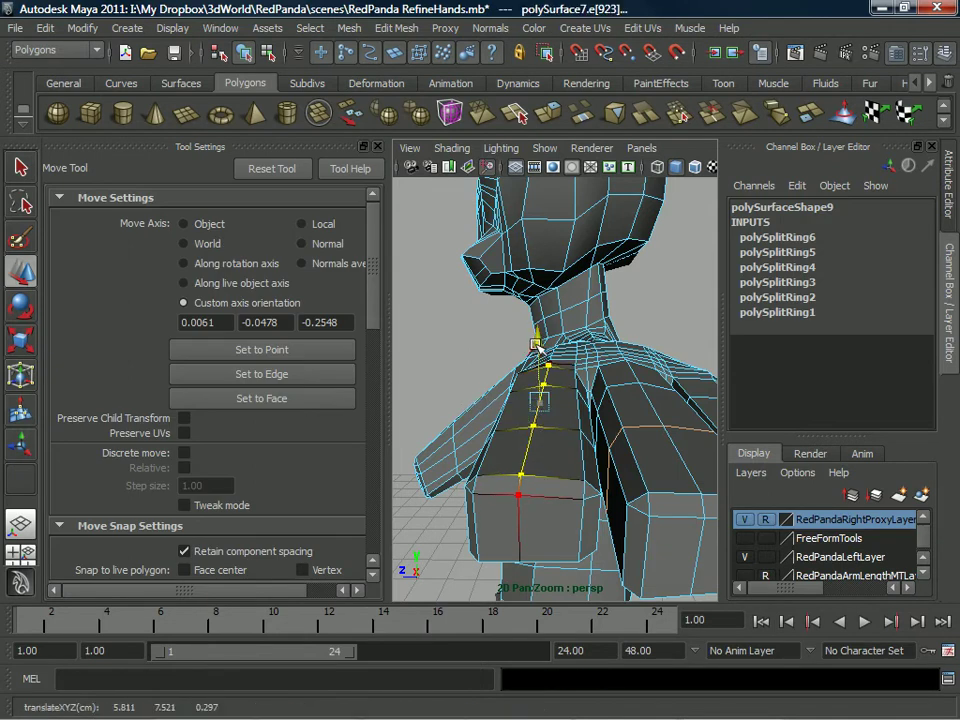
# - Raise the lengthwise centre edges on top of the middle finger slightly
pyautogui.keyDown('alt'); pyautogui.moveTo(601, 391); pyautogui.dragTo(550, 410); pyautogui.keyUp('alt')
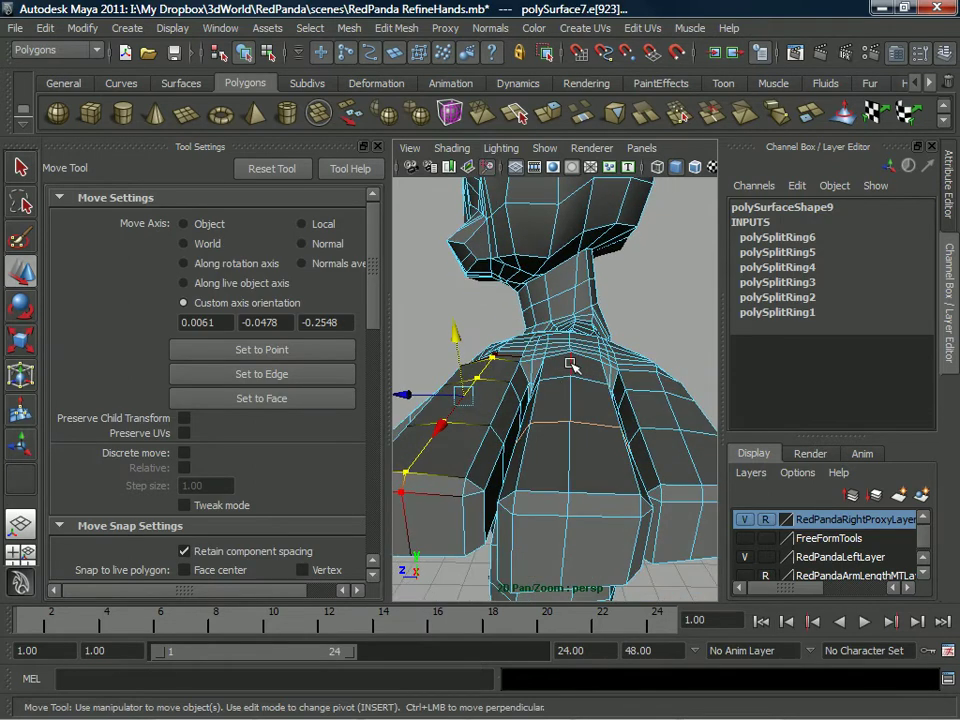
pyautogui.keyDown('shift'); pyautogui.click(568, 443); pyautogui.keyUp('shift')
pyautogui.moveTo(572, 346); pyautogui.dragTo(578, 340)
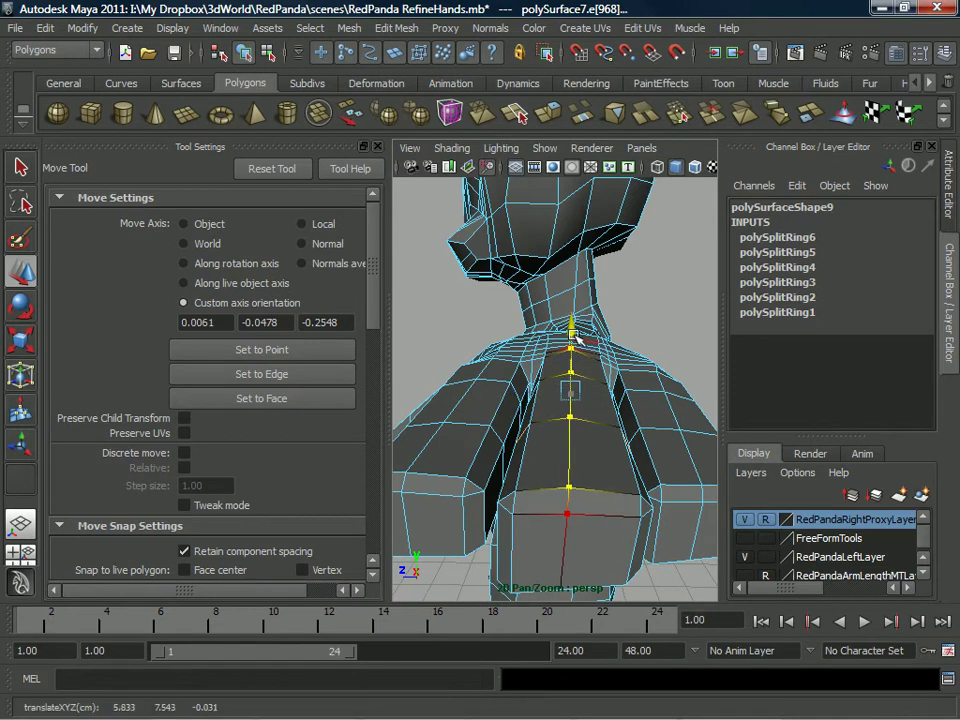
# - Select the lengthwise centre edges on top of the outermost finger and raise them slightly like the other two
pyautogui.keyDown('alt'); pyautogui.moveTo(511, 393); pyautogui.dragTo(582, 390); pyautogui.keyUp('alt')
pyautogui.click(566, 452)
pyautogui.click(585, 380)
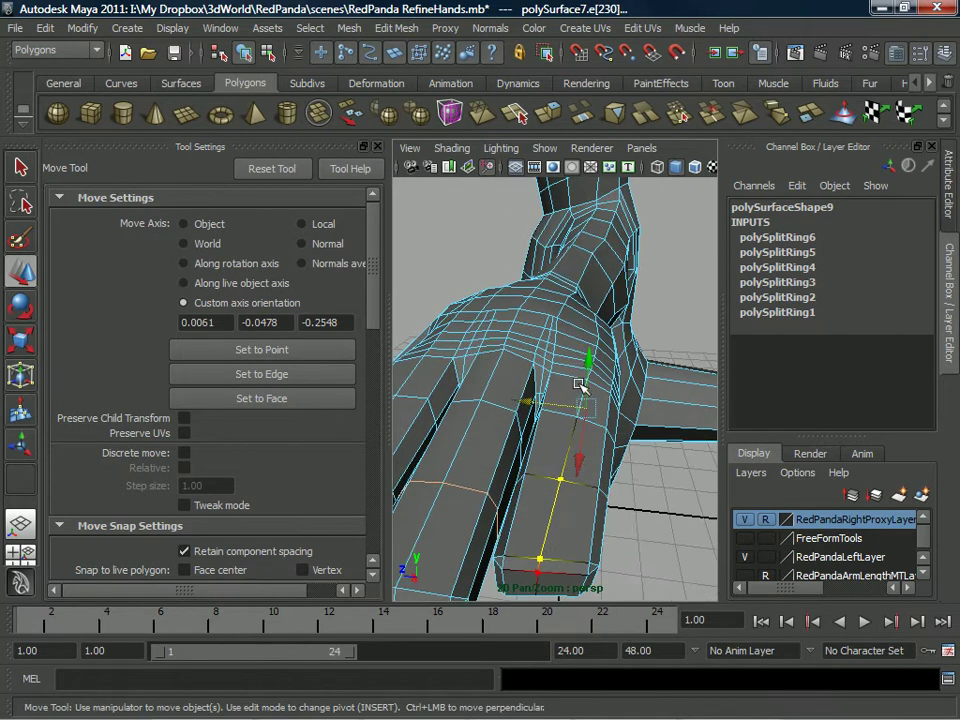
pyautogui.click(593, 392)
pyautogui.click(580, 400)
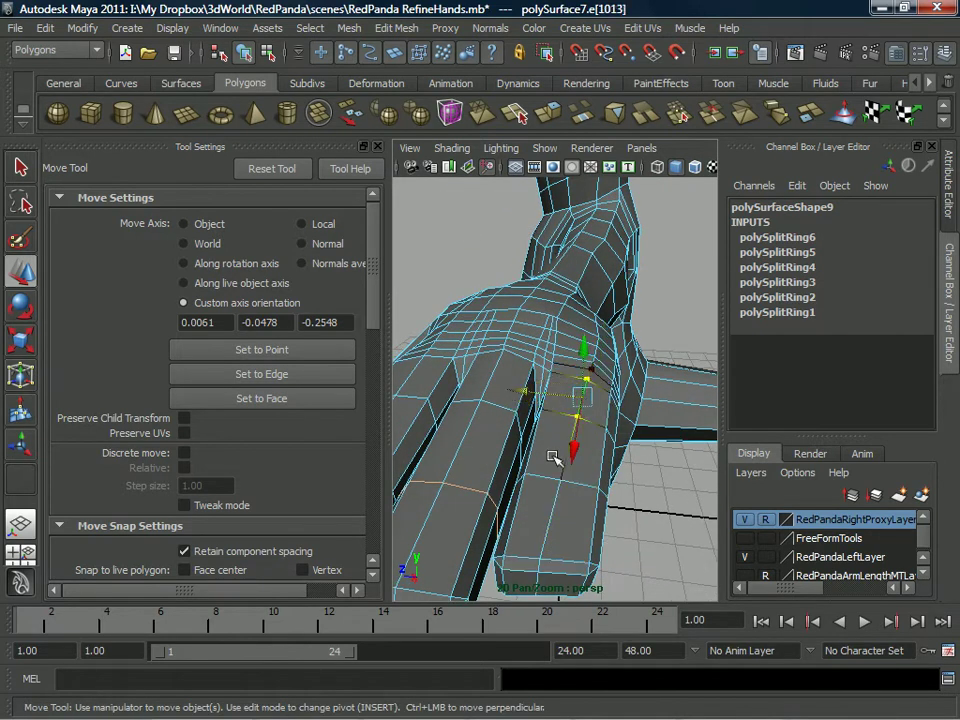
pyautogui.moveTo(562, 472); pyautogui.dragTo(556, 484)
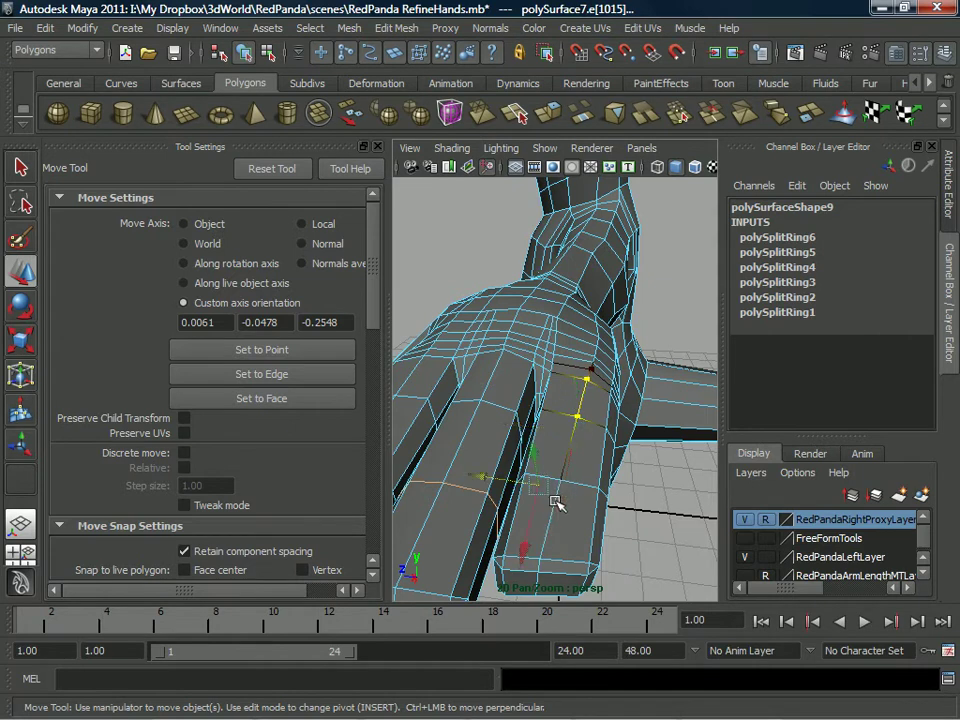
pyautogui.hotkey('ctrl', 'z')
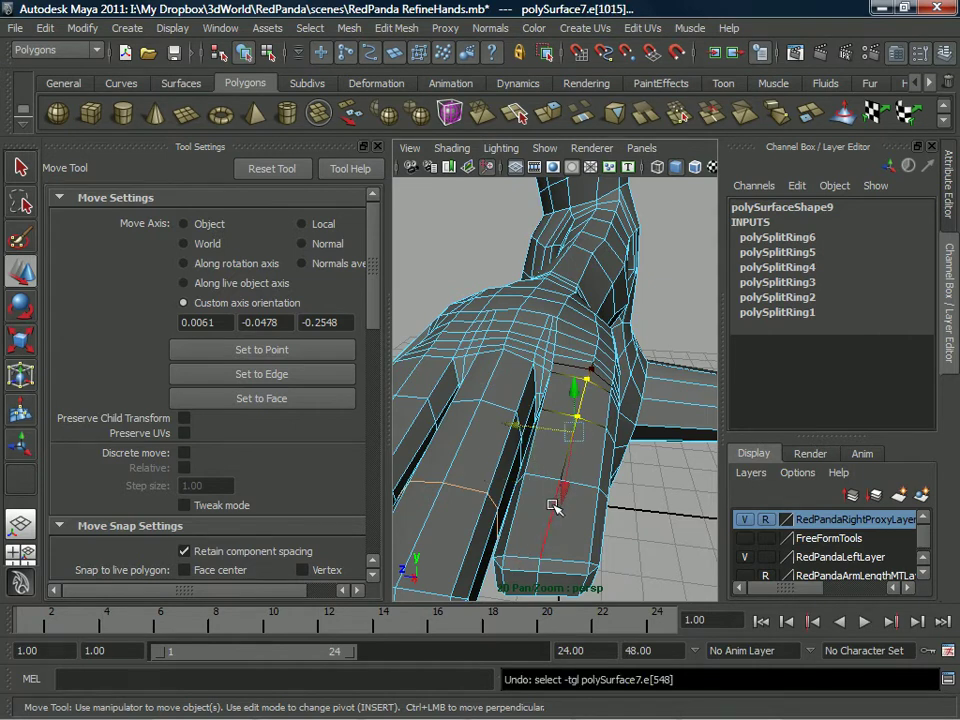
pyautogui.keyDown('alt'); pyautogui.moveTo(555, 507); pyautogui.dragTo(481, 353); pyautogui.keyUp('alt')
pyautogui.scroll(-8, 562, 435)
pyautogui.scroll(8, 542, 358)
pyautogui.keyDown('alt'); pyautogui.moveTo(530, 329); pyautogui.dragTo(585, 386, button='middle'); pyautogui.keyUp('alt')
pyautogui.scroll(-5, 587, 386)
pyautogui.keyDown('alt'); pyautogui.moveTo(608, 386); pyautogui.dragTo(597, 368); pyautogui.keyUp('alt')
pyautogui.hotkey('ctrl', 'space')
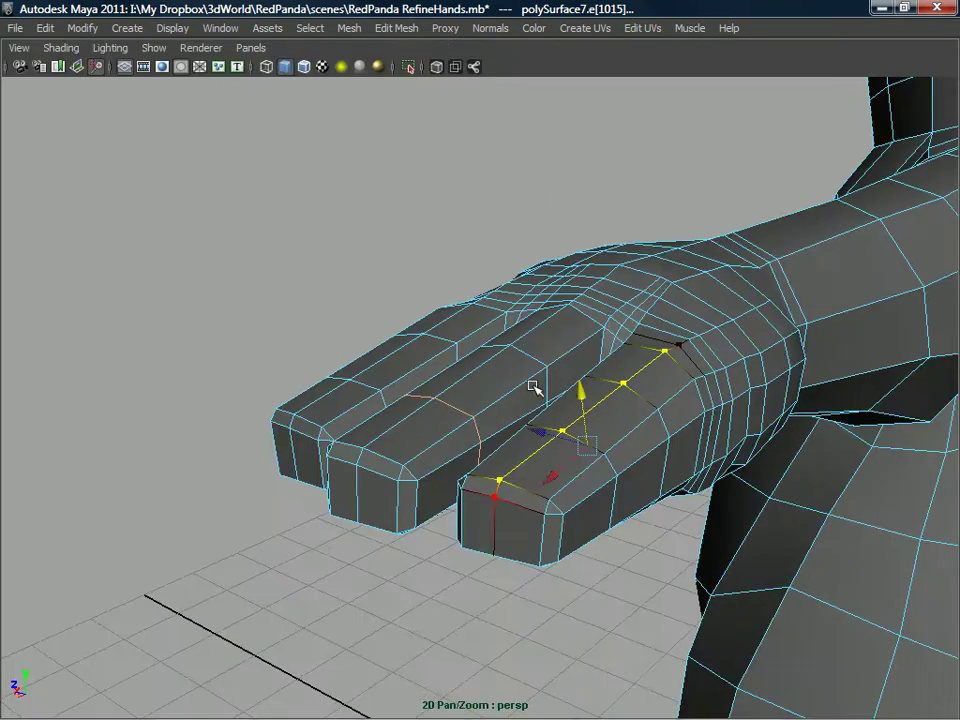
# - Examine the palm-side crease at the middle finger's base in smooth preview, picking its corner vertex on the outermost finger's side
pyautogui.keyDown('alt'); pyautogui.moveTo(547, 377); pyautogui.dragTo(510, 347); pyautogui.keyUp('alt')
pyautogui.click(372, 290)
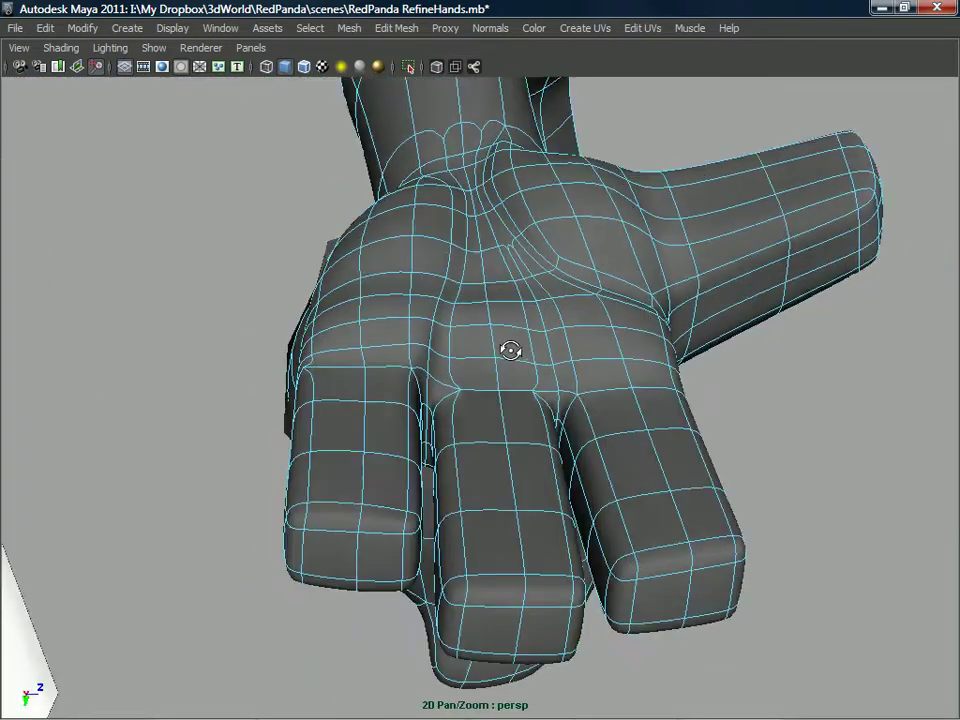
pyautogui.scroll(5, 493, 379)
pyautogui.keyDown('alt'); pyautogui.moveTo(463, 403); pyautogui.dragTo(439, 362); pyautogui.keyUp('alt')
pyautogui.rightClick(439, 362)
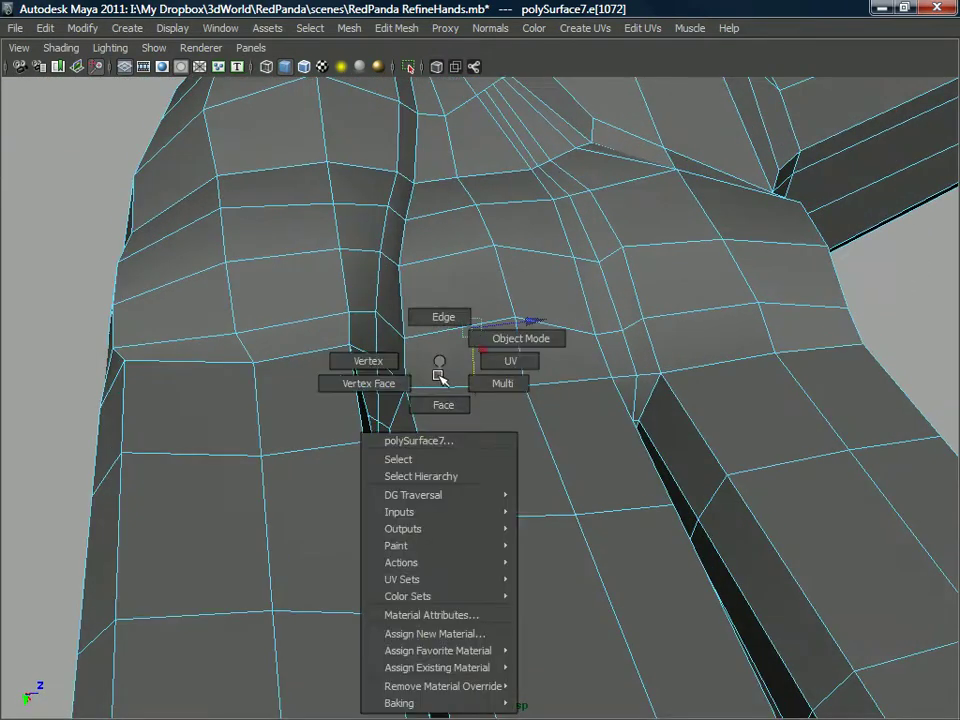
pyautogui.moveTo(439, 376); pyautogui.dragTo(384, 363, button='right')
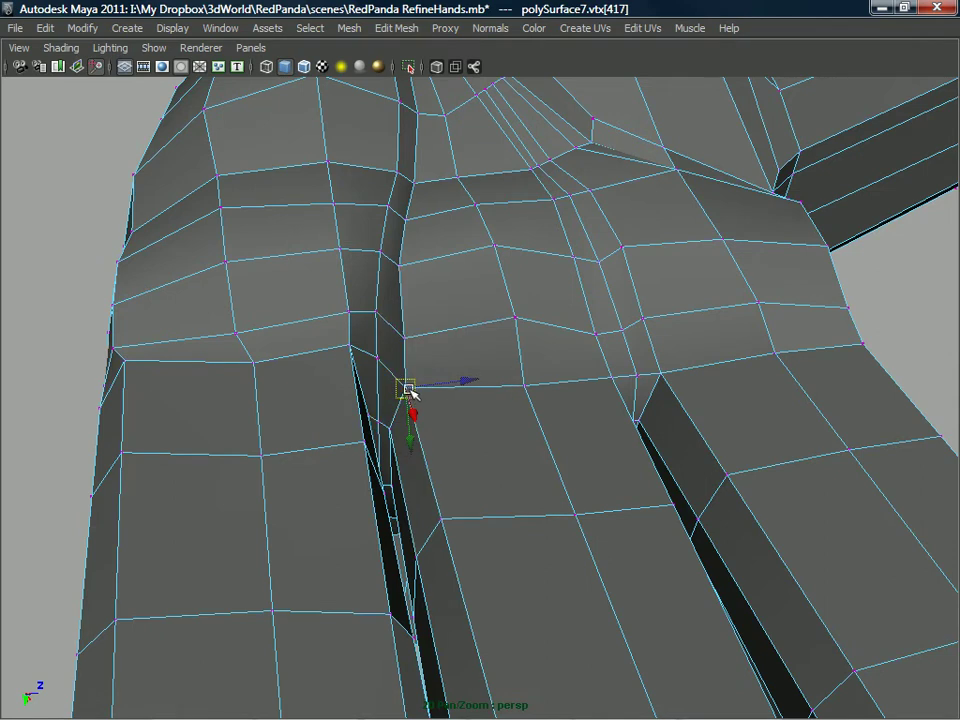
pyautogui.keyDown('alt'); pyautogui.moveTo(430, 396); pyautogui.dragTo(480, 400); pyautogui.keyUp('alt')
pyautogui.press('3')
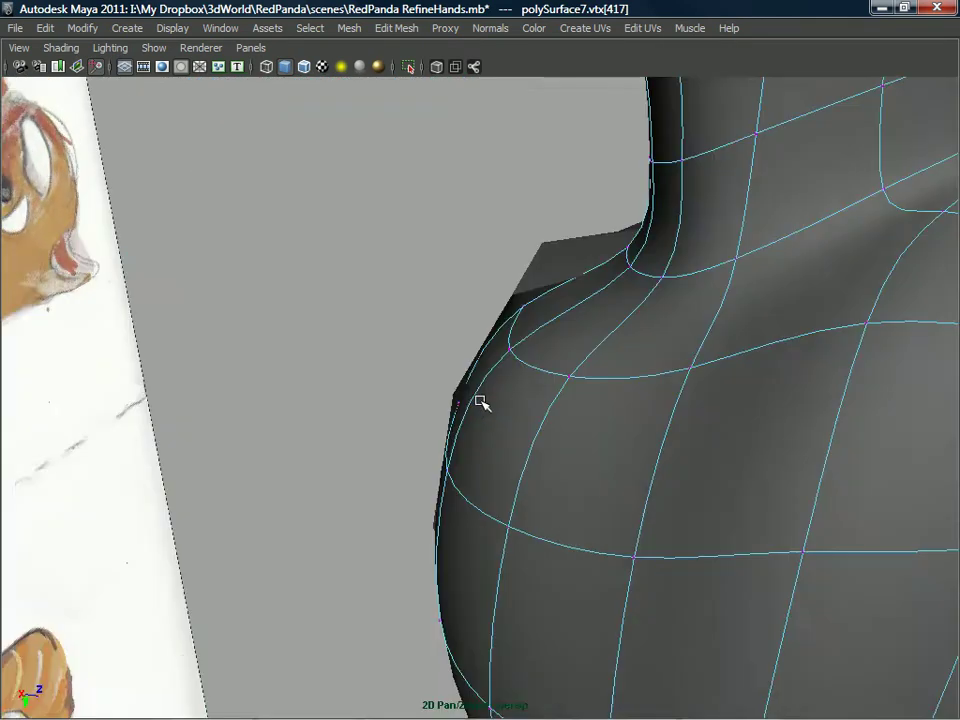
pyautogui.press('f')
pyautogui.keyDown('alt'); pyautogui.moveTo(551, 358); pyautogui.dragTo(514, 354); pyautogui.keyUp('alt')
pyautogui.keyDown('alt'); pyautogui.moveTo(514, 354); pyautogui.dragTo(562, 368, button='middle'); pyautogui.keyUp('alt')
pyautogui.keyDown('alt'); pyautogui.moveTo(480, 355); pyautogui.dragTo(549, 354); pyautogui.keyUp('alt')
# - Examine the adjoining faces at the middle finger's base from below and from inside the hand, with and without smoothing
pyautogui.press('1')
pyautogui.moveTo(555, 343); pyautogui.dragTo(561, 386, button='right')
pyautogui.click(534, 381)
pyautogui.moveTo(538, 402)
pyautogui.mouseDown()
pyautogui.moveTo(510, 426)
pyautogui.moveTo(547, 401)
pyautogui.mouseUp()
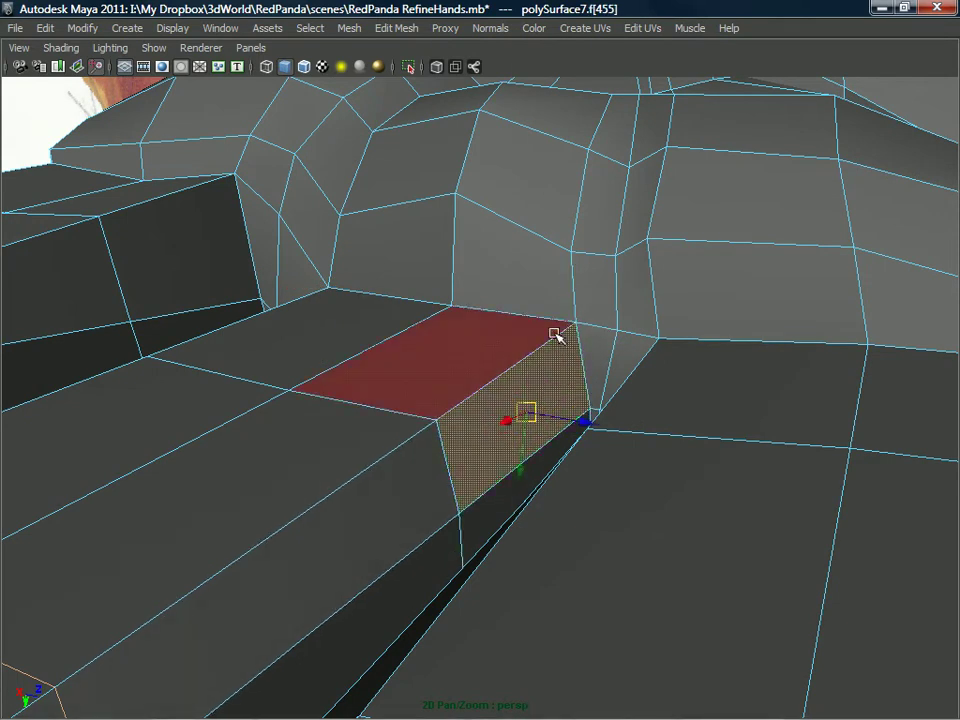
pyautogui.keyDown('alt'); pyautogui.moveTo(541, 268); pyautogui.dragTo(539, 291); pyautogui.keyUp('alt')
pyautogui.moveTo(538, 290); pyautogui.dragTo(538, 290, button='right')
pyautogui.moveTo(484, 314); pyautogui.dragTo(484, 314, button='right')
pyautogui.keyDown('alt'); pyautogui.moveTo(508, 330); pyautogui.dragTo(653, 355); pyautogui.keyUp('alt')
pyautogui.keyDown('alt'); pyautogui.moveTo(710, 309); pyautogui.dragTo(612, 359); pyautogui.keyUp('alt')
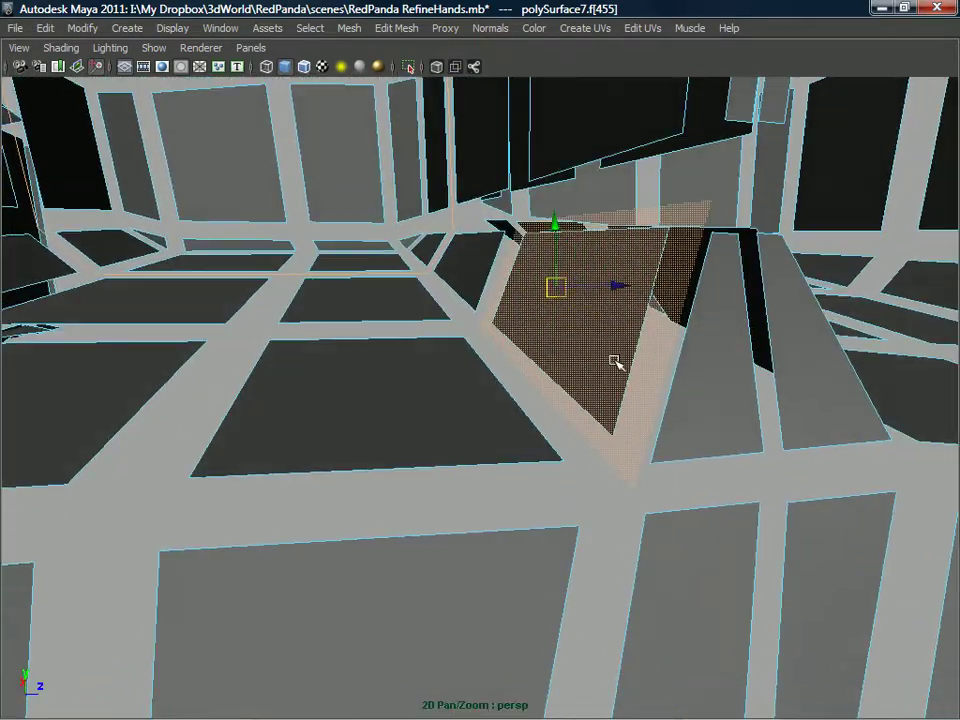
pyautogui.scroll(-4, 612, 352)
pyautogui.keyDown('alt'); pyautogui.moveTo(511, 316); pyautogui.dragTo(538, 345); pyautogui.keyUp('alt')
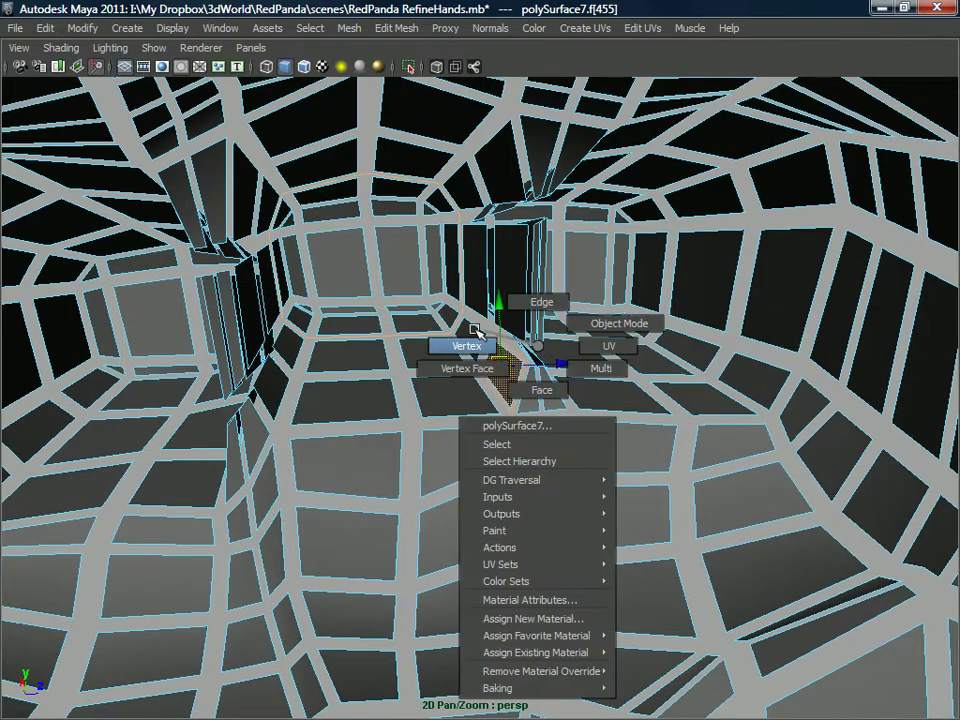
pyautogui.moveTo(507, 337); pyautogui.dragTo(484, 343, button='right')
pyautogui.keyDown('alt'); pyautogui.moveTo(484, 343); pyautogui.dragTo(503, 345); pyautogui.keyUp('alt')
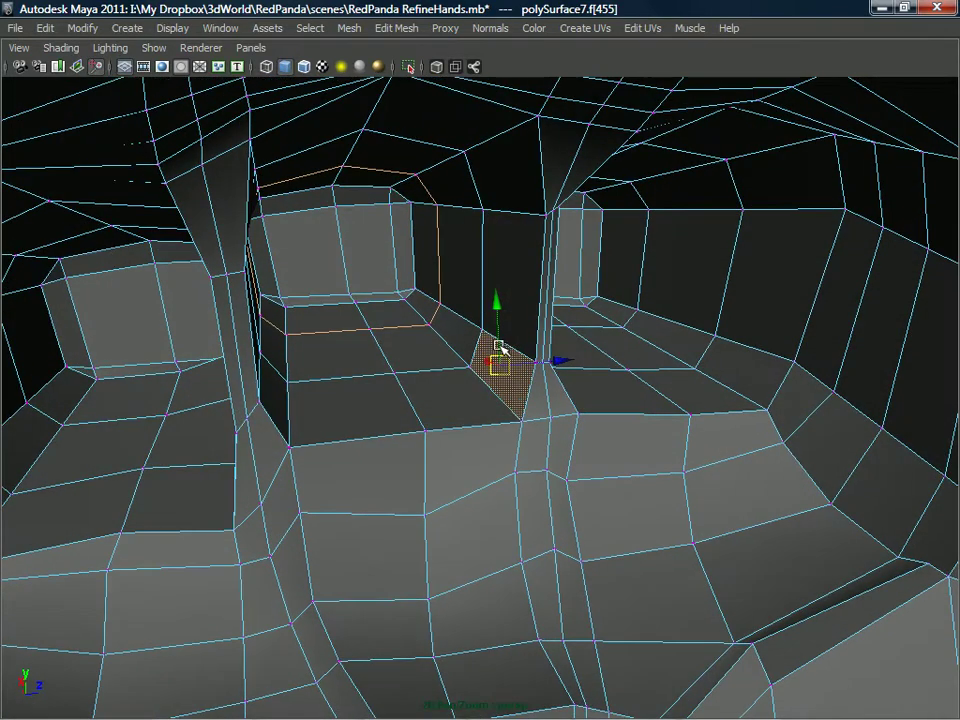
pyautogui.press('3')
pyautogui.scroll(5, 519, 338)
pyautogui.scroll(-5, 515, 336)
pyautogui.keyDown('alt'); pyautogui.moveTo(490, 407); pyautogui.dragTo(505, 479); pyautogui.keyUp('alt')
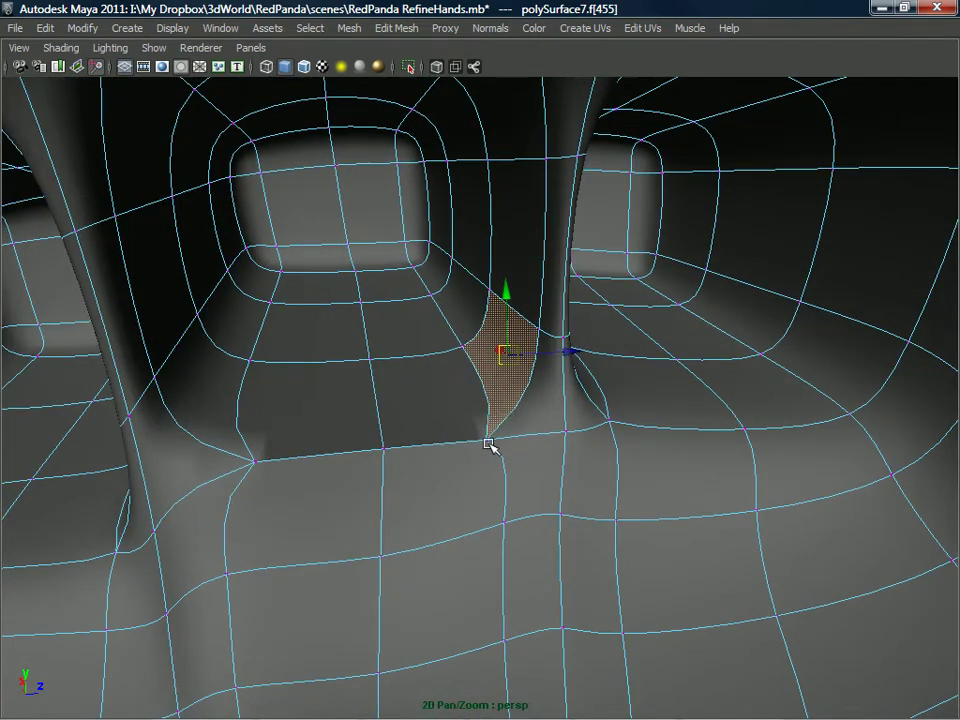
# - Try to delete the palm face just behind the middle finger's base and rebuild it from the hole's border edge
pyautogui.press('1')
pyautogui.keyDown('alt'); pyautogui.moveTo(548, 418); pyautogui.dragTo(574, 422); pyautogui.keyUp('alt')
pyautogui.moveTo(463, 360); pyautogui.dragTo(466, 448, button='right')
pyautogui.click(468, 468)
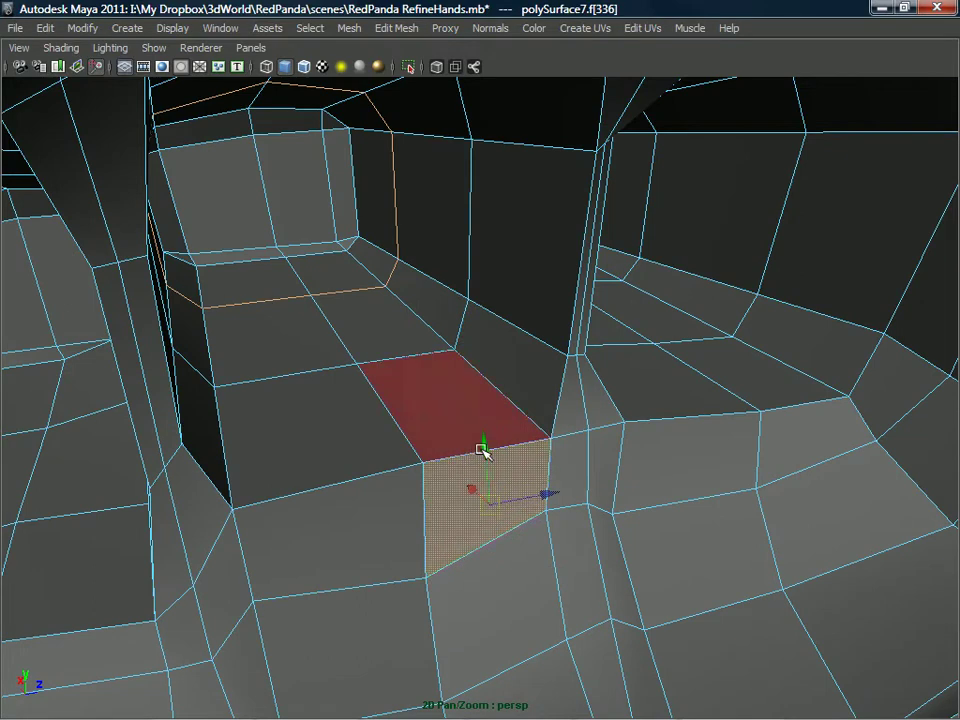
pyautogui.moveTo(500, 362); pyautogui.dragTo(561, 362, button='right')
pyautogui.moveTo(501, 364); pyautogui.dragTo(508, 318, button='right')
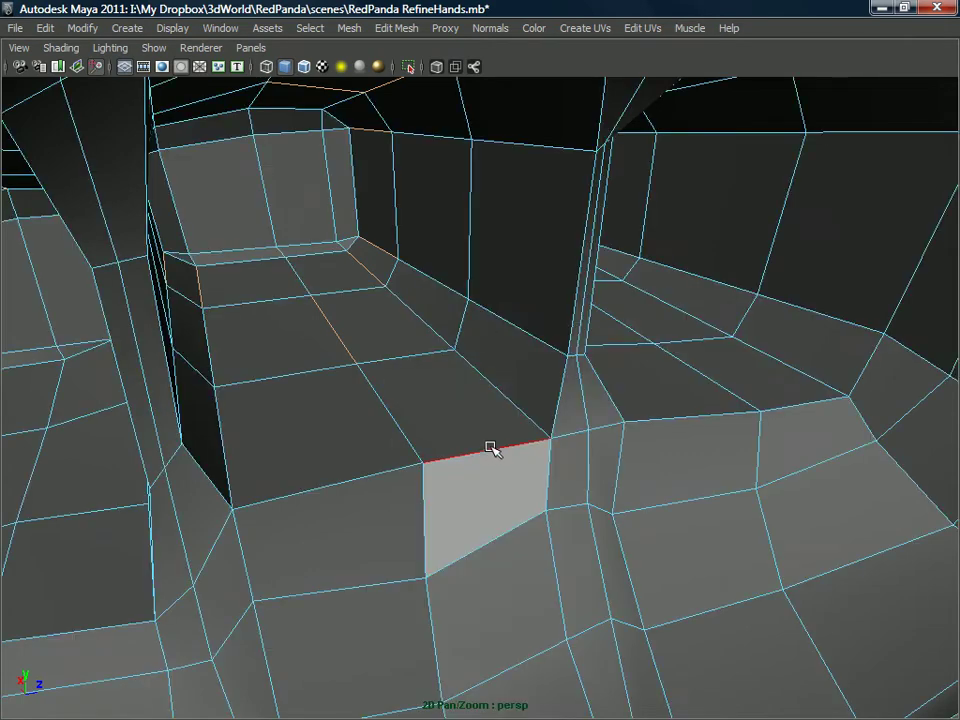
pyautogui.keyDown('shift'); pyautogui.rightClick(488, 450); pyautogui.keyUp('shift')
pyautogui.keyDown('shift'); pyautogui.moveTo(487, 450); pyautogui.dragTo(457, 636, button='right'); pyautogui.keyUp('shift')
# - Undo the palm face's deletion and the attempt to rebuild it
pyautogui.keyDown('alt'); pyautogui.moveTo(496, 486); pyautogui.dragTo(524, 461); pyautogui.keyUp('alt')
pyautogui.scroll(2, 524, 461)
pyautogui.scroll(-2, 549, 459)
pyautogui.press('z')
pyautogui.press('z')
pyautogui.press('z')
pyautogui.press('z')
pyautogui.press('z')
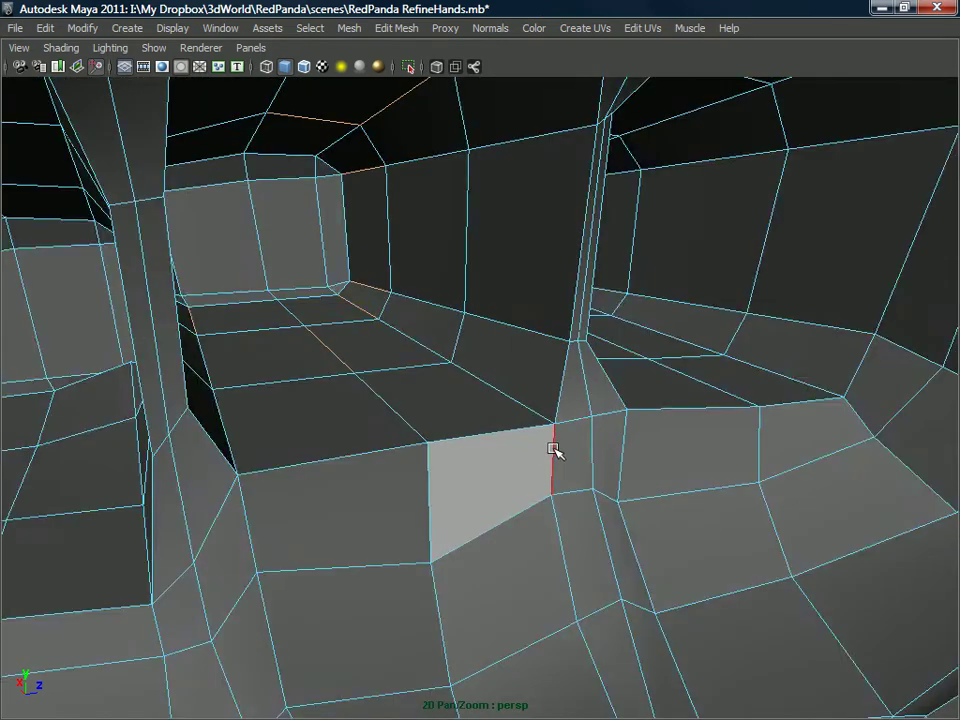
# - Check the faces around the middle finger's thumb-side base corner and try shifting their shared vertex
pyautogui.keyDown('alt'); pyautogui.moveTo(557, 432); pyautogui.dragTo(556, 458); pyautogui.keyUp('alt')
pyautogui.scroll(-2, 554, 448)
pyautogui.scroll(1, 550, 448)
pyautogui.moveTo(578, 361); pyautogui.dragTo(578, 414, button='right')
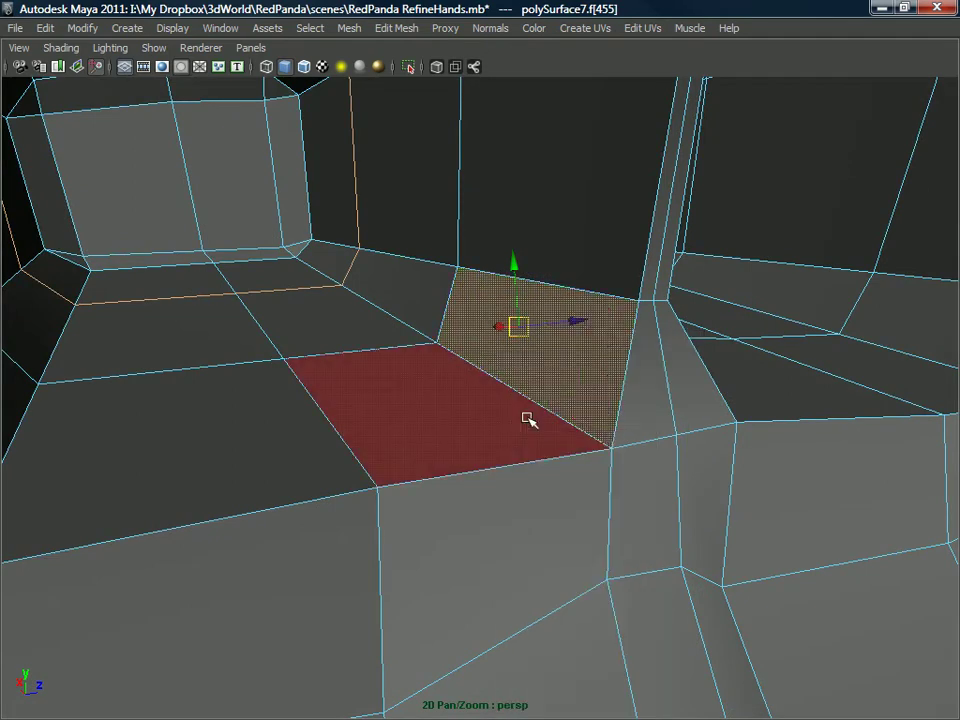
pyautogui.click(429, 414)
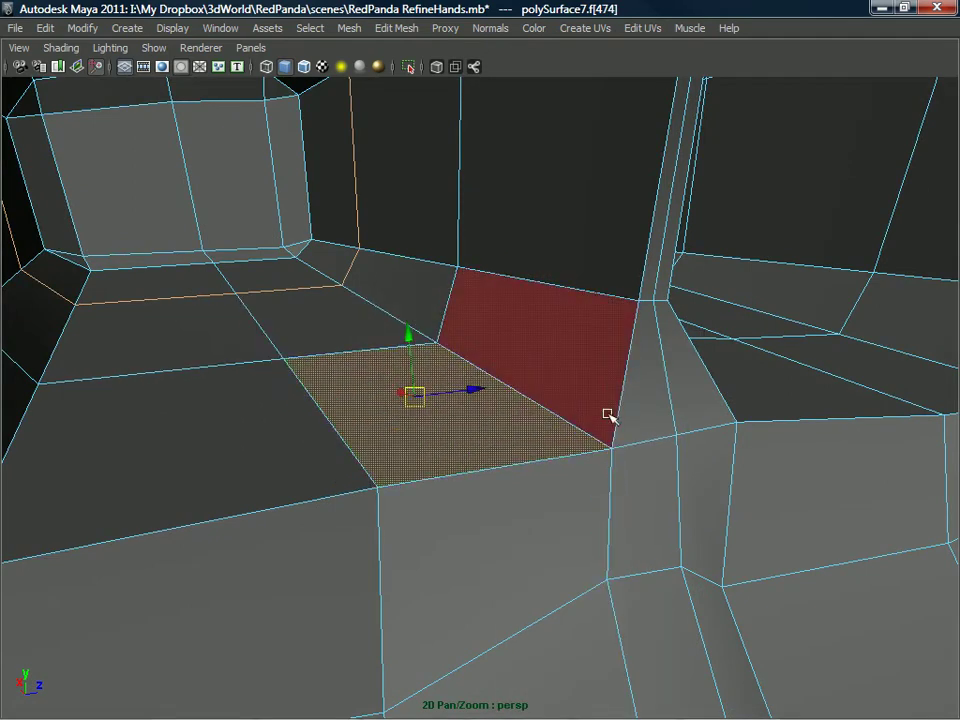
pyautogui.click(644, 411)
pyautogui.moveTo(639, 378); pyautogui.dragTo(570, 362, button='right')
pyautogui.click(609, 450)
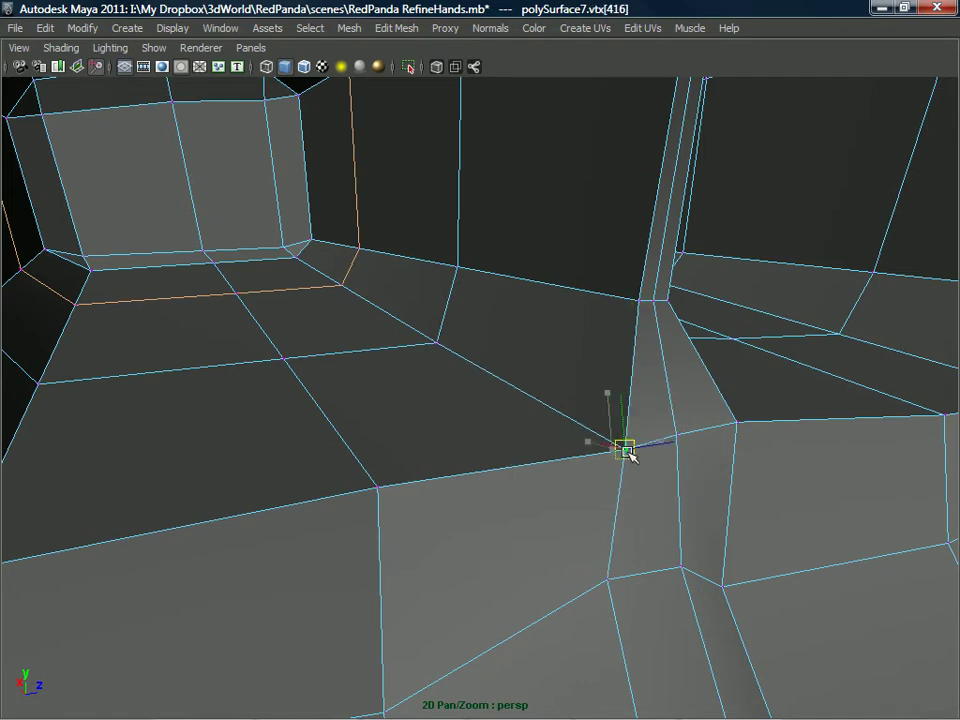
# - Delete the narrow webbing face between the middle finger and the finger next to the thumb
pyautogui.keyDown('alt'); pyautogui.moveTo(612, 431); pyautogui.dragTo(677, 385); pyautogui.keyUp('alt')
pyautogui.moveTo(707, 315); pyautogui.dragTo(708, 333, button='right')
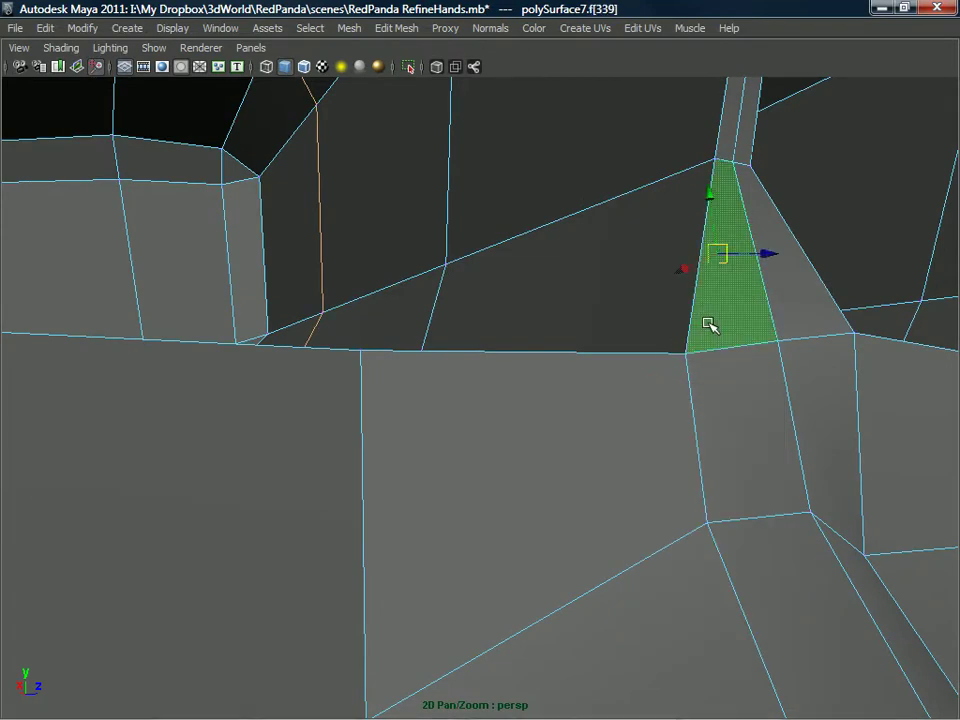
pyautogui.press('Delete')
# - Rebuild the missing webbing face beside the middle finger with Append to Polygon across the hole's opposite edges
pyautogui.moveTo(678, 294); pyautogui.dragTo(697, 250, button='right')
pyautogui.keyDown('shift'); pyautogui.moveTo(757, 258); pyautogui.dragTo(728, 439, button='right'); pyautogui.keyUp('shift')
pyautogui.moveTo(722, 352)
pyautogui.keyDown('alt'); pyautogui.mouseDown()
pyautogui.moveTo(722, 365)
pyautogui.moveTo(732, 350)
pyautogui.mouseUp(); pyautogui.keyUp('alt')
pyautogui.moveTo(650, 324); pyautogui.dragTo(676, 321, button='right')
pyautogui.click(676, 320)
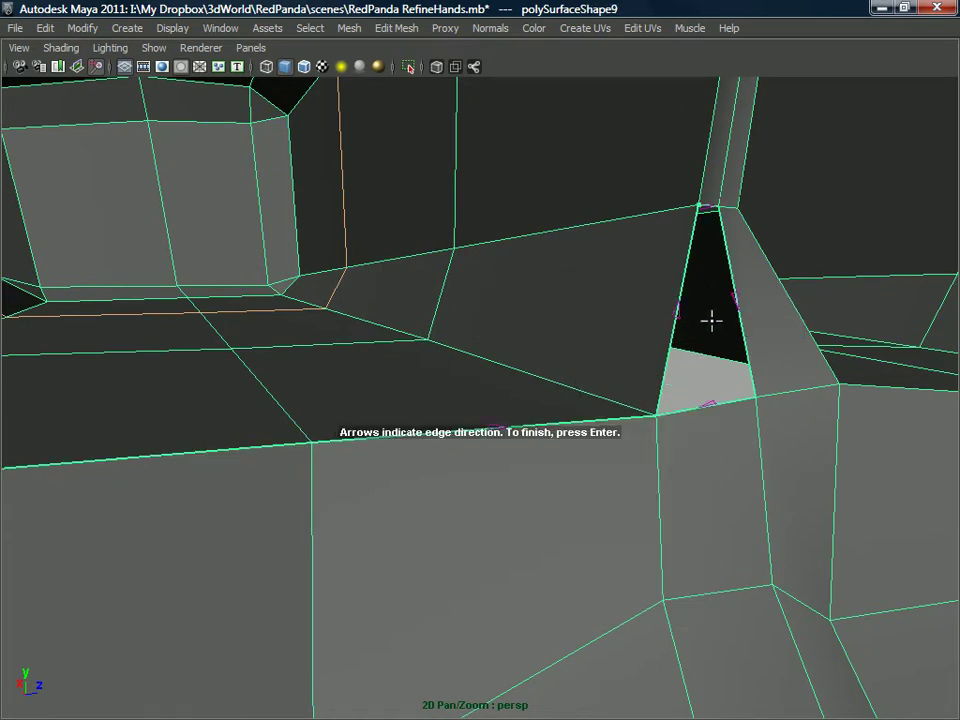
pyautogui.click(737, 306)
pyautogui.press('Return')
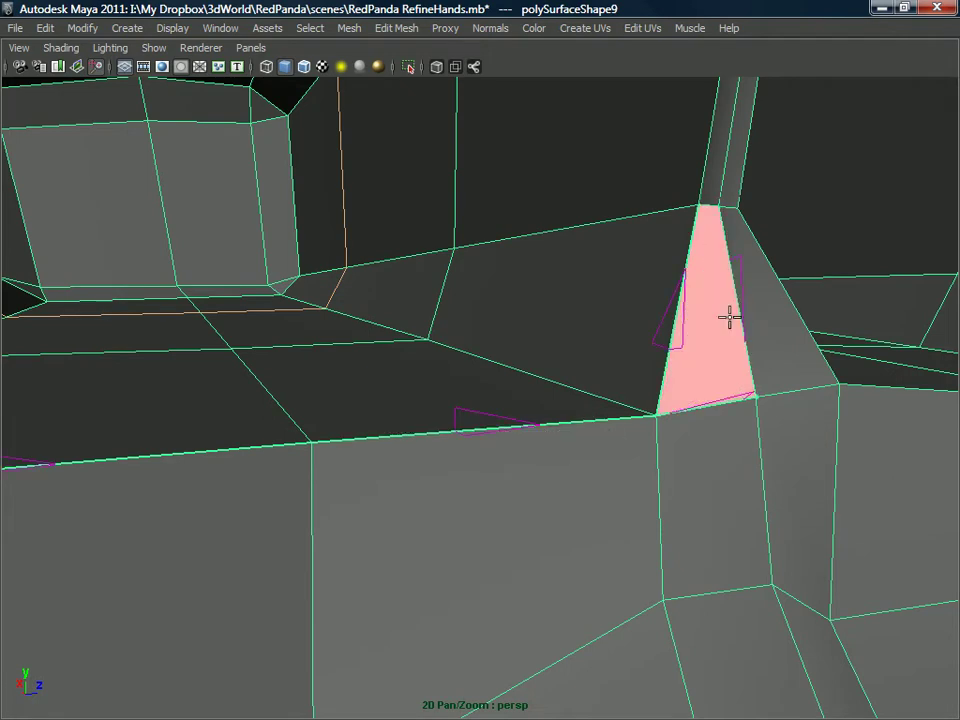
pyautogui.keyDown('alt'); pyautogui.moveTo(735, 315); pyautogui.dragTo(714, 300); pyautogui.keyUp('alt')
pyautogui.rightClick(732, 287)
pyautogui.click(732, 287)
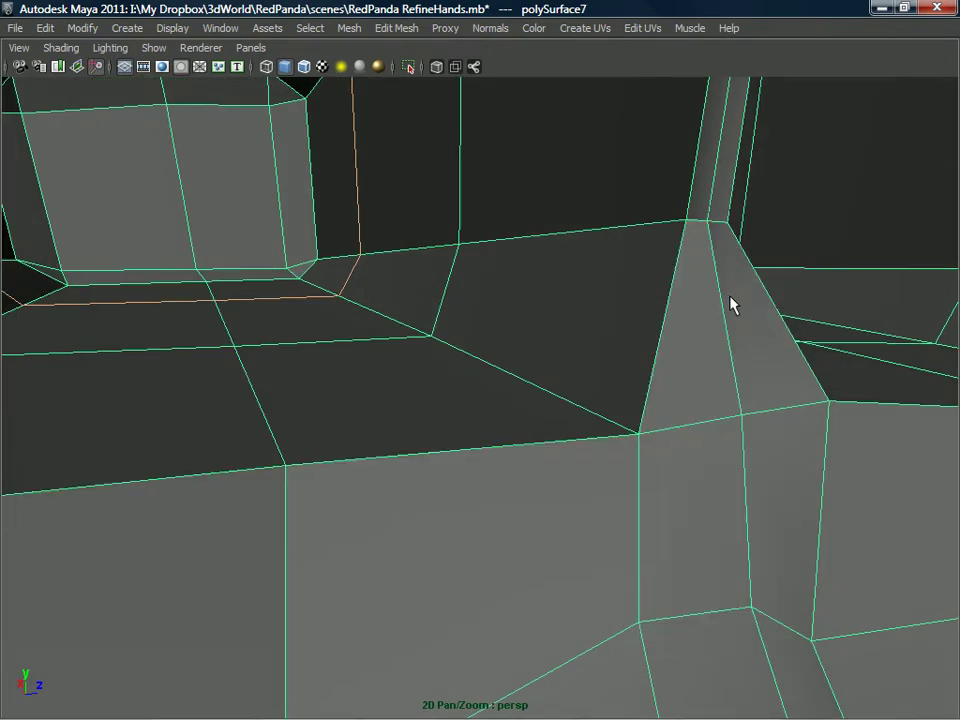
# - Compare the finger bases with and without smoothing from inside the hand, checking the two corner vertices at the middle finger's base
pyautogui.press('3')
pyautogui.scroll(-5, 692, 318)
pyautogui.keyDown('alt'); pyautogui.moveTo(692, 324); pyautogui.dragTo(551, 341); pyautogui.keyUp('alt')
pyautogui.keyDown('alt'); pyautogui.moveTo(551, 341); pyautogui.dragTo(429, 482, button='right'); pyautogui.keyUp('alt')
pyautogui.keyDown('alt'); pyautogui.moveTo(429, 482); pyautogui.dragTo(480, 428); pyautogui.keyUp('alt')
pyautogui.press('1')
pyautogui.rightClick(535, 362)
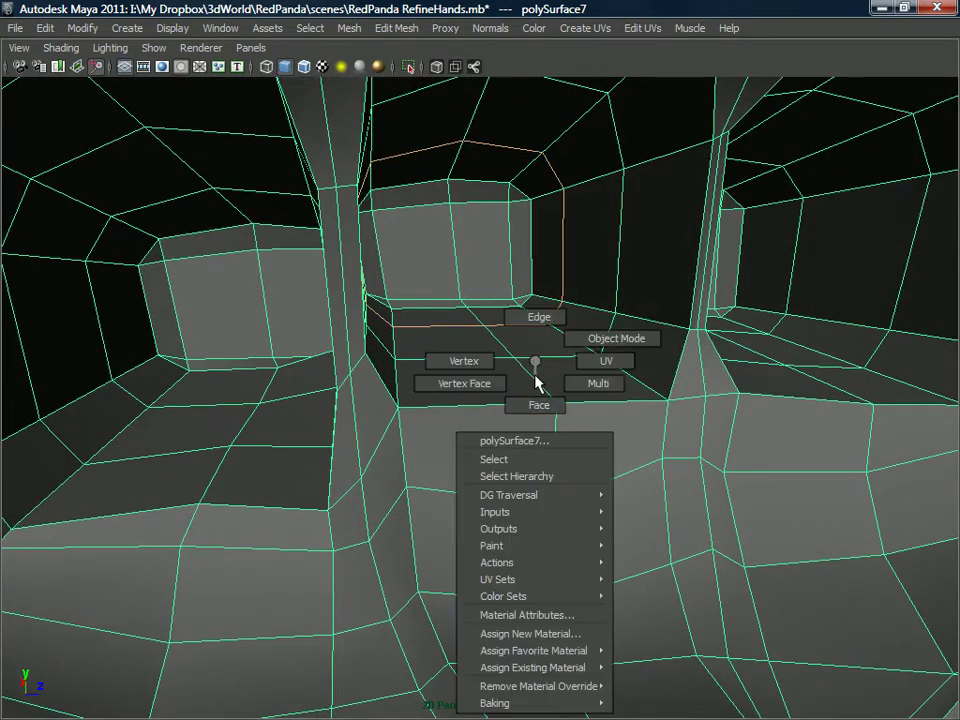
pyautogui.click(478, 363)
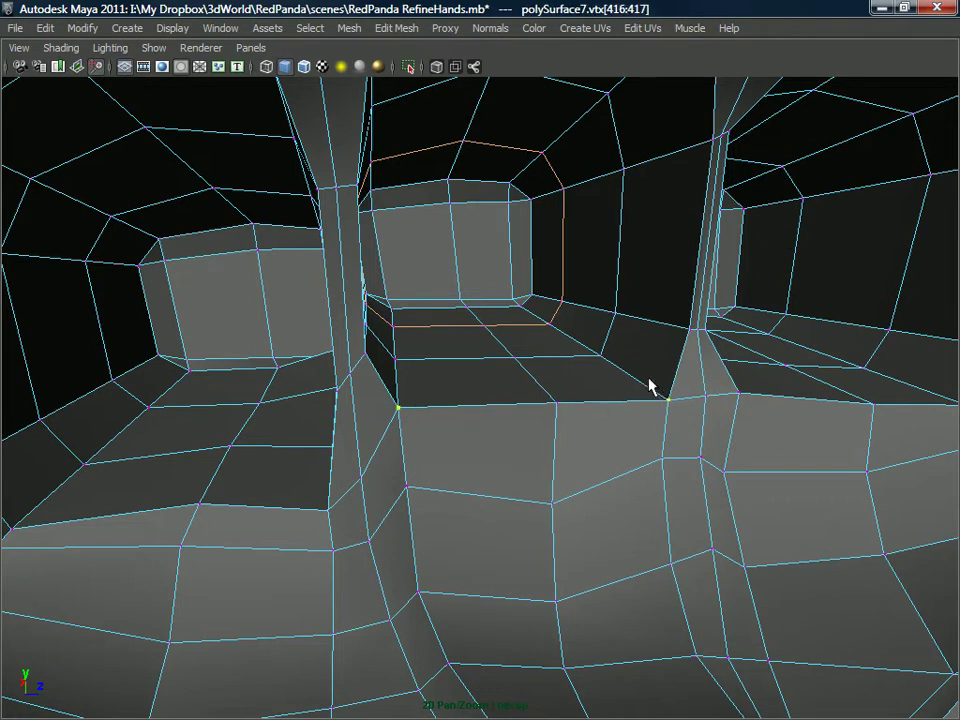
pyautogui.moveTo(541, 343); pyautogui.dragTo(520, 375)
pyautogui.press('3')
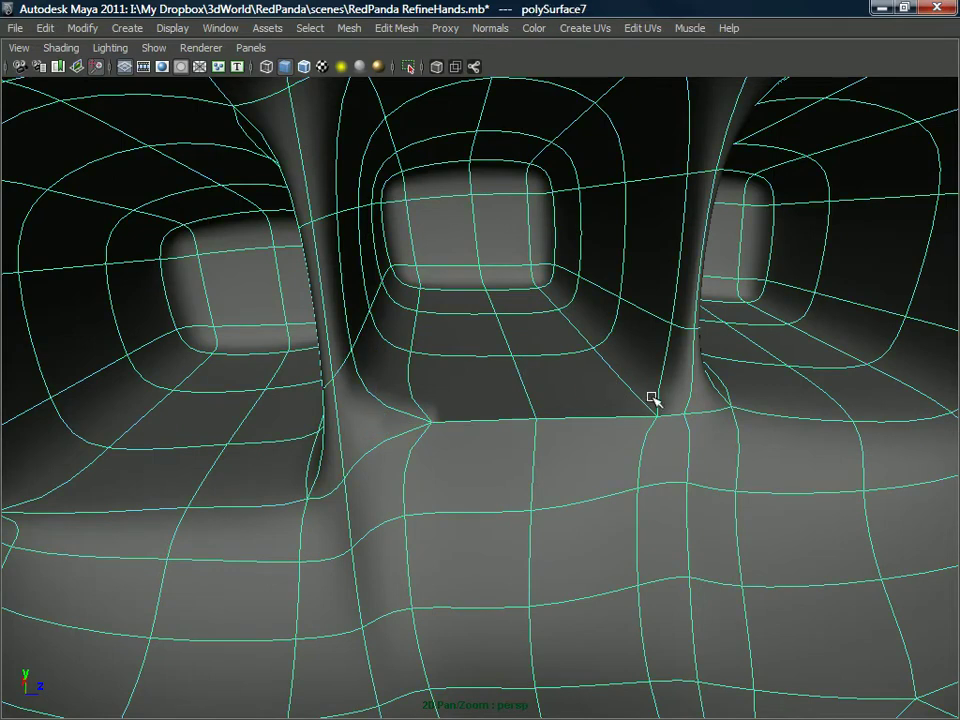
pyautogui.press('1')
pyautogui.moveTo(690, 405); pyautogui.dragTo(615, 362, button='right')
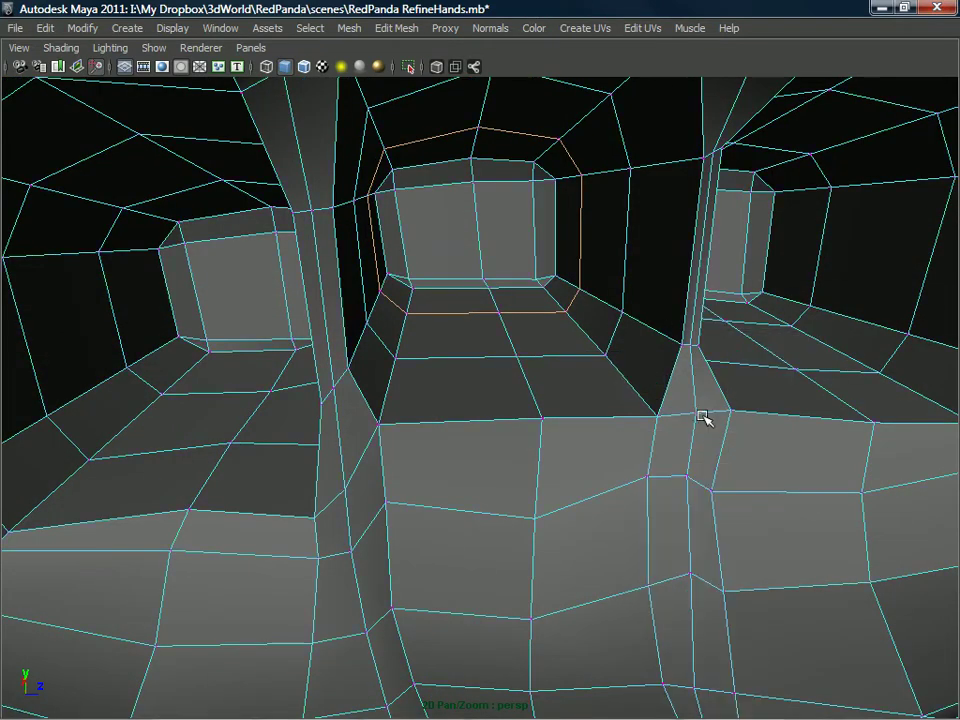
# - Return to object mode outside the hand and examine where the knuckle edges end on the back of the hand
pyautogui.keyDown('alt'); pyautogui.moveTo(694, 424); pyautogui.dragTo(626, 358); pyautogui.keyUp('alt')
pyautogui.scroll(-2, 553, 388)
pyautogui.scroll(-2, 484, 350)
pyautogui.scroll(-2, 624, 359)
pyautogui.keyDown('alt'); pyautogui.moveTo(559, 382); pyautogui.dragTo(525, 426); pyautogui.keyUp('alt')
pyautogui.keyDown('alt'); pyautogui.moveTo(525, 426); pyautogui.dragTo(491, 491, button='middle'); pyautogui.keyUp('alt')
pyautogui.scroll(-3, 491, 491)
pyautogui.keyDown('alt'); pyautogui.moveTo(491, 470); pyautogui.dragTo(531, 504); pyautogui.keyUp('alt')
pyautogui.scroll(1, 506, 463)
pyautogui.keyDown('alt'); pyautogui.moveTo(506, 463); pyautogui.dragTo(583, 396); pyautogui.keyUp('alt')
pyautogui.moveTo(585, 360); pyautogui.dragTo(626, 336, button='right')
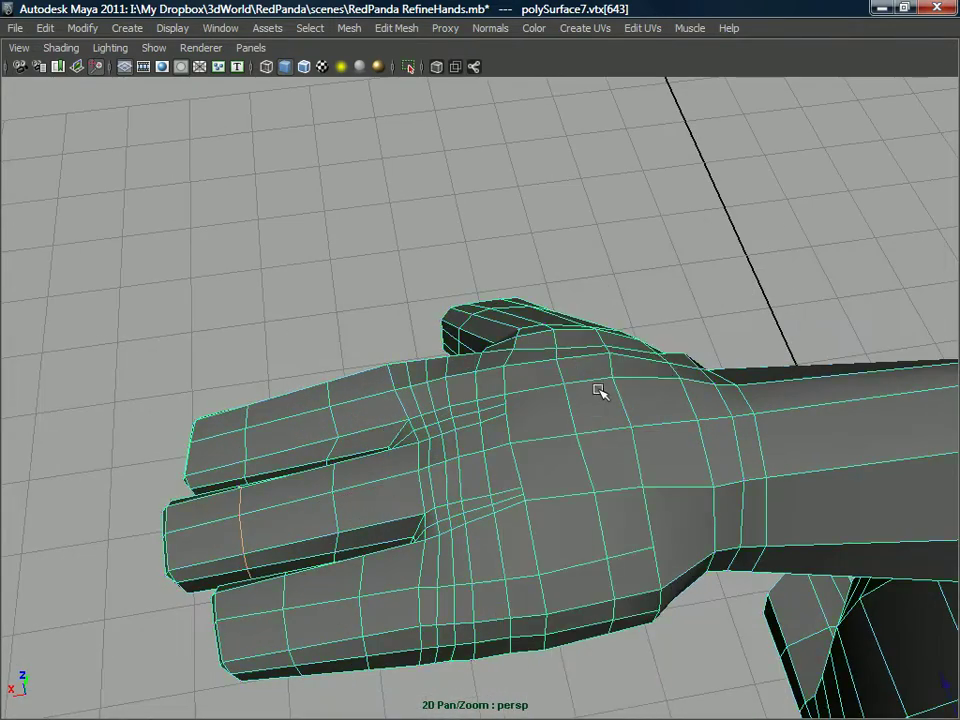
pyautogui.click(600, 388)
pyautogui.keyDown('alt'); pyautogui.moveTo(549, 422); pyautogui.dragTo(503, 404); pyautogui.keyUp('alt')
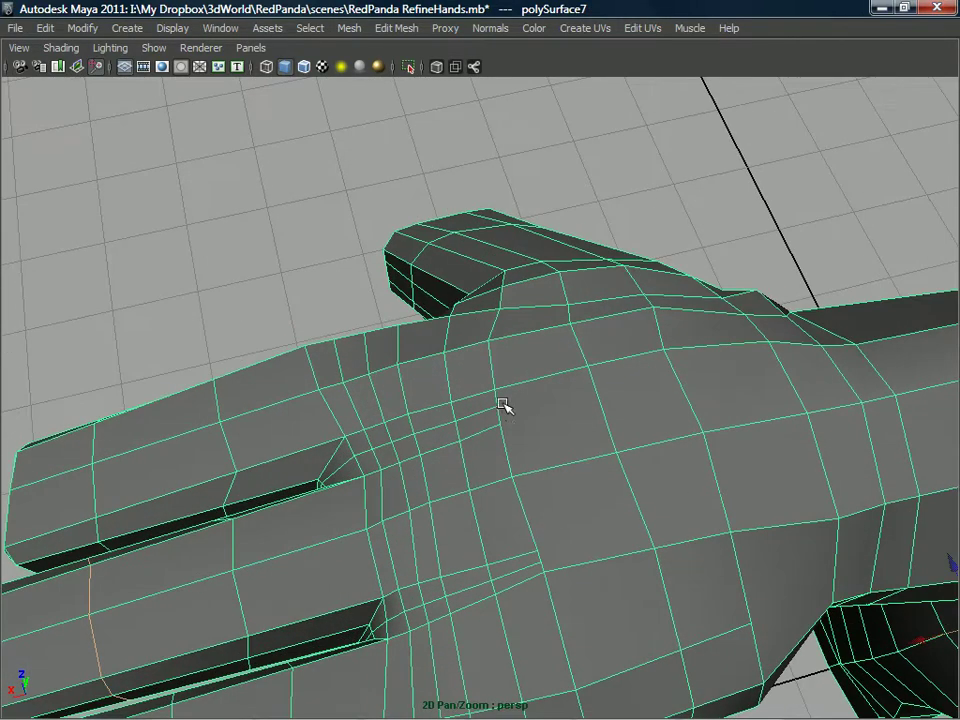
# - With the Split Polygon Tool, cut two edge lines across the back of the hand from the upper finger gap to the wrist
pyautogui.keyDown('alt'); pyautogui.moveTo(862, 366); pyautogui.dragTo(518, 386); pyautogui.keyUp('alt')
pyautogui.moveTo(518, 386); pyautogui.dragTo(591, 343, button='right')
pyautogui.keyDown('shift'); pyautogui.moveTo(555, 396); pyautogui.dragTo(470, 396, button='right'); pyautogui.keyUp('shift')
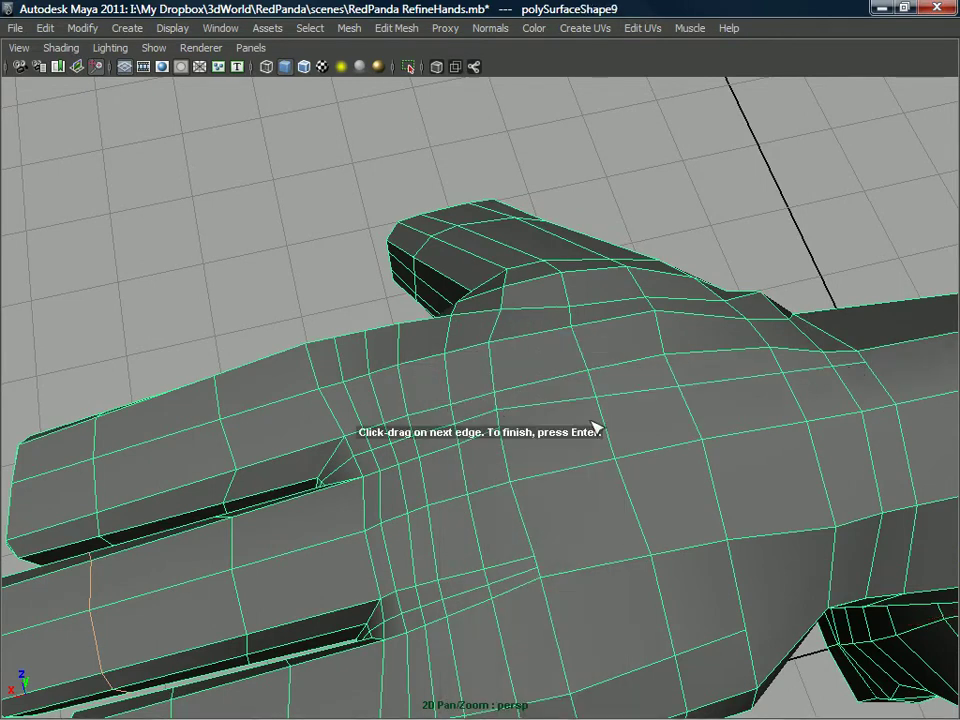
pyautogui.click(870, 378)
pyautogui.keyDown('alt'); pyautogui.moveTo(556, 548); pyautogui.dragTo(558, 530); pyautogui.keyUp('alt')
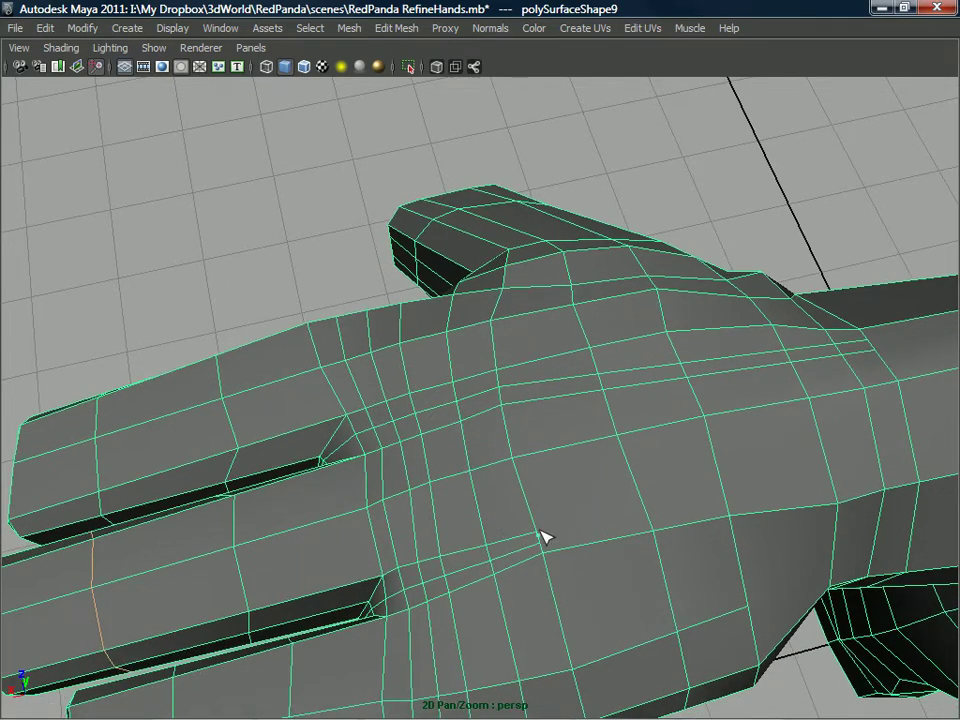
# - Cut two more edge lines across the back of the hand from the lower finger gap to the wrist
pyautogui.click(538, 533)
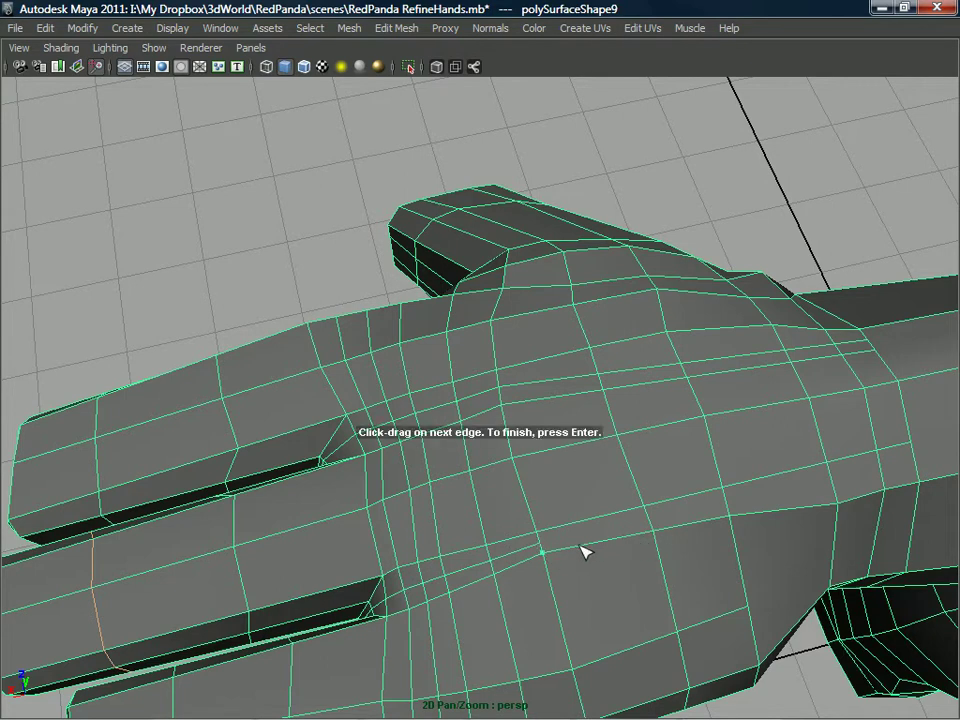
pyautogui.press('Return')
pyautogui.click(541, 545)
pyautogui.keyDown('alt'); pyautogui.moveTo(789, 508); pyautogui.dragTo(840, 496); pyautogui.keyUp('alt')
pyautogui.click(741, 516)
pyautogui.click(874, 487)
# - Return the hand mesh to object mode and activate the Sculpt Geometry Tool on it
pyautogui.keyDown('alt'); pyautogui.moveTo(620, 485); pyautogui.dragTo(484, 424); pyautogui.keyUp('alt')
pyautogui.keyDown('alt'); pyautogui.moveTo(450, 438); pyautogui.dragTo(557, 349, button='middle'); pyautogui.keyUp('alt')
pyautogui.moveTo(557, 349); pyautogui.dragTo(612, 318, button='right')
pyautogui.keyDown('shift'); pyautogui.rightClick(563, 347); pyautogui.keyUp('shift')
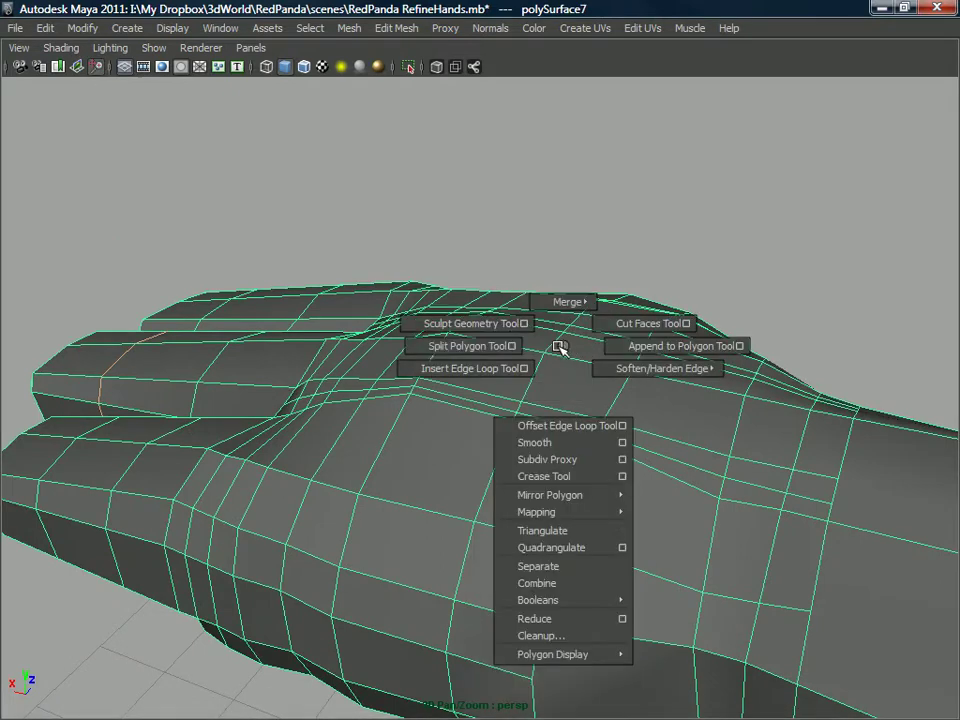
pyautogui.click(490, 345)
pyautogui.keyDown('alt'); pyautogui.moveTo(542, 364); pyautogui.dragTo(520, 385); pyautogui.keyUp('alt')
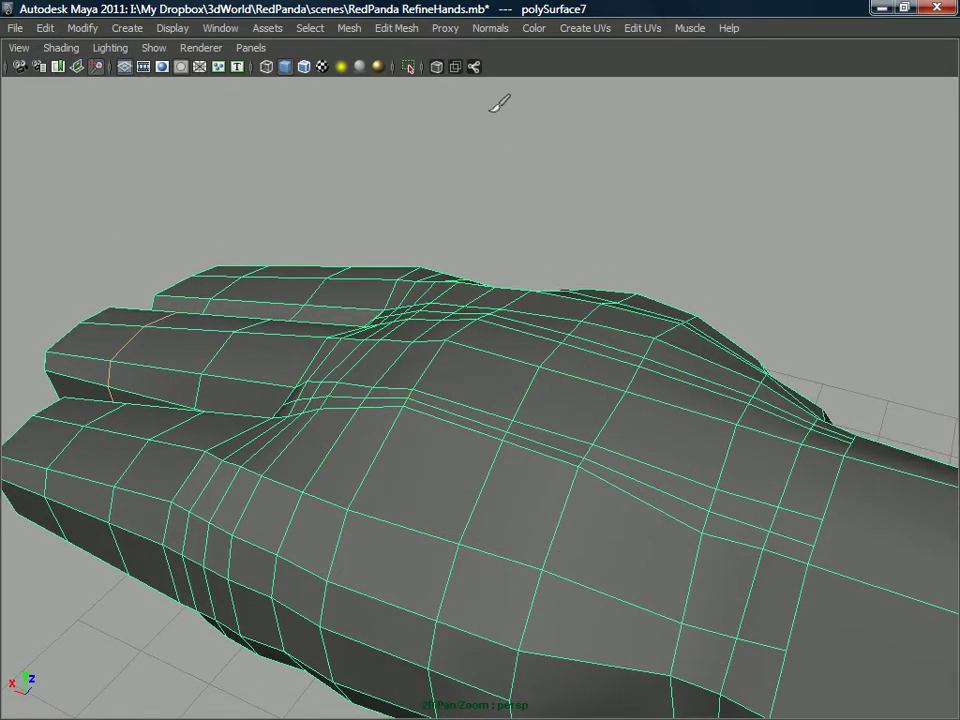
# - Open and reset the Sculpt Geometry Tool settings, choose the relax operation and set the brush's upper radius to about 0.31
pyautogui.click(352, 28)
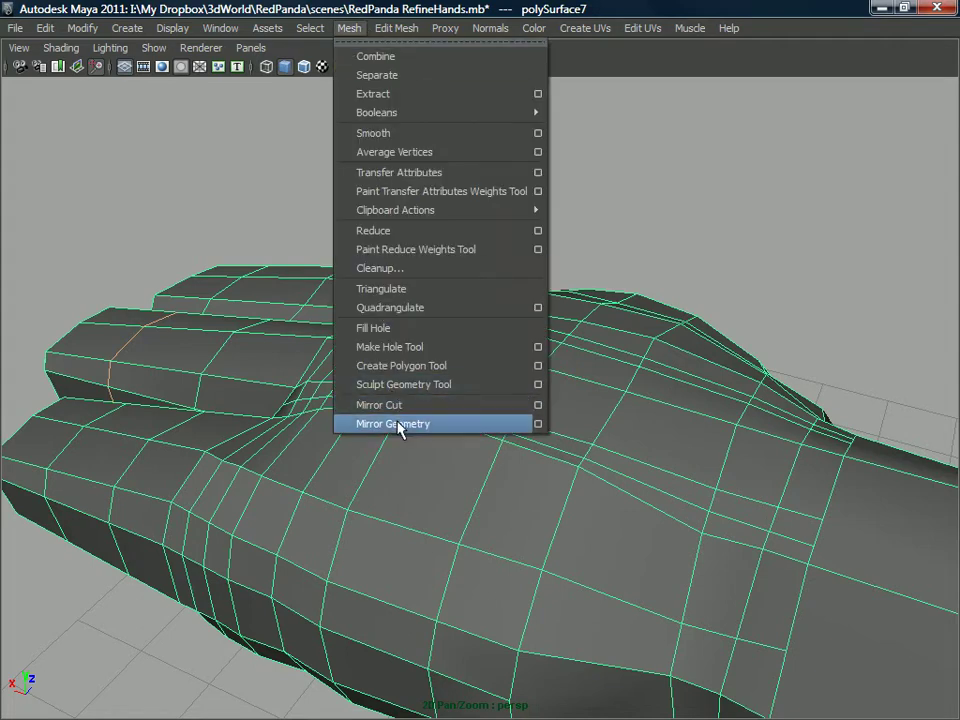
pyautogui.click(703, 6)
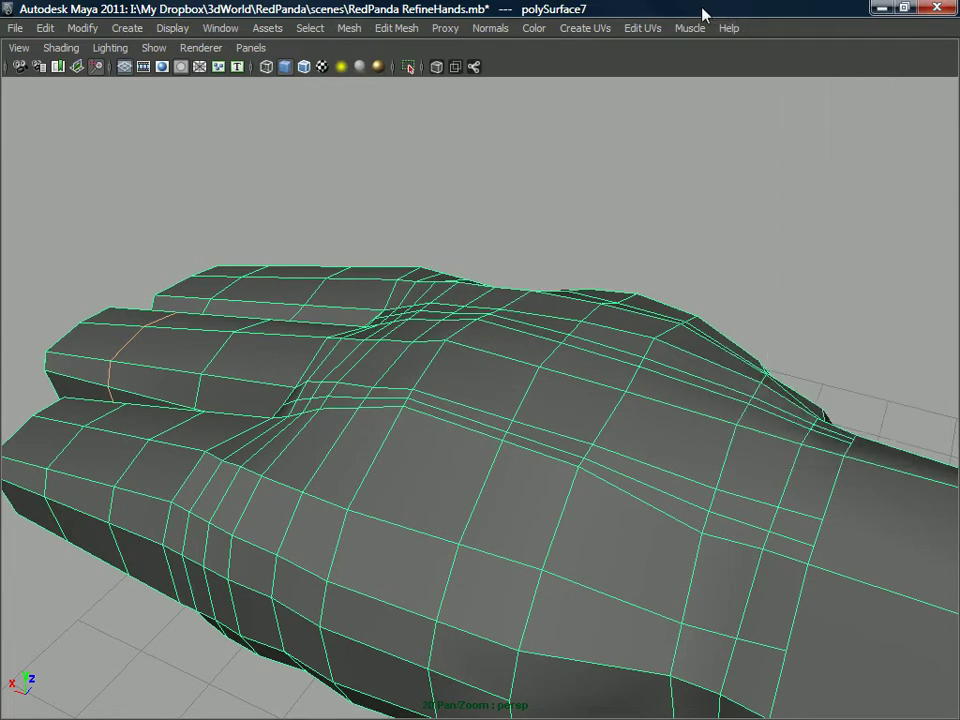
pyautogui.click(362, 31)
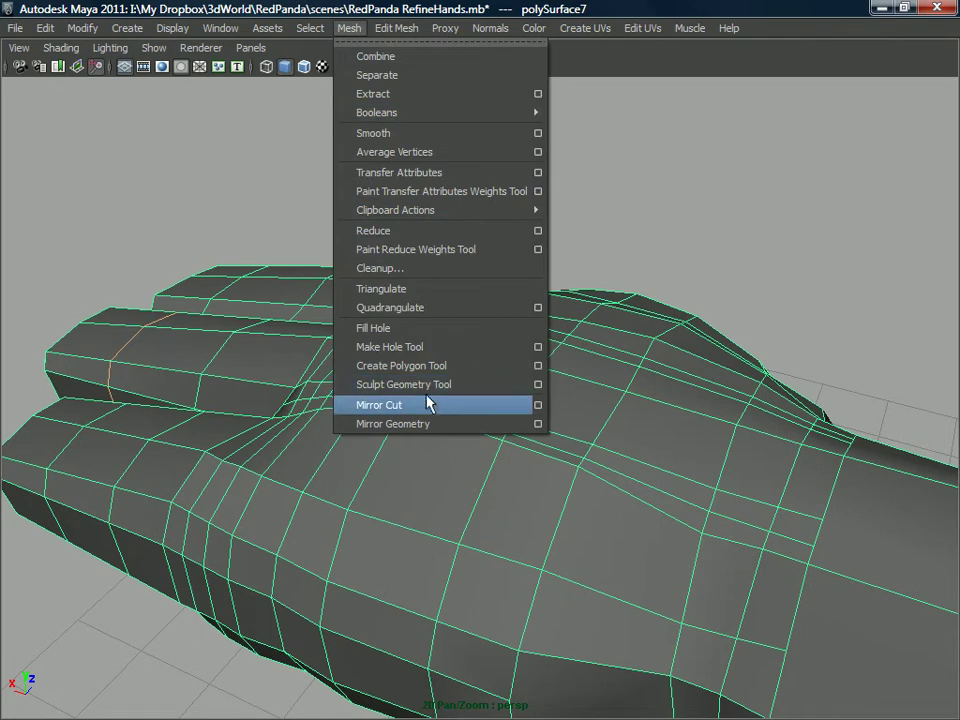
pyautogui.click(536, 383)
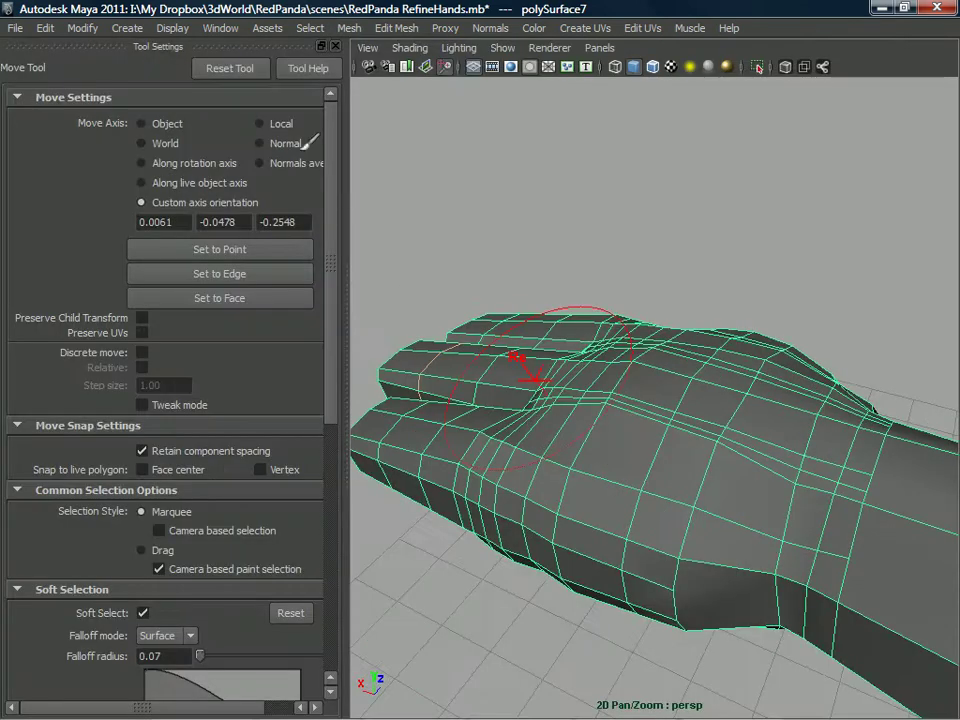
pyautogui.click(216, 67)
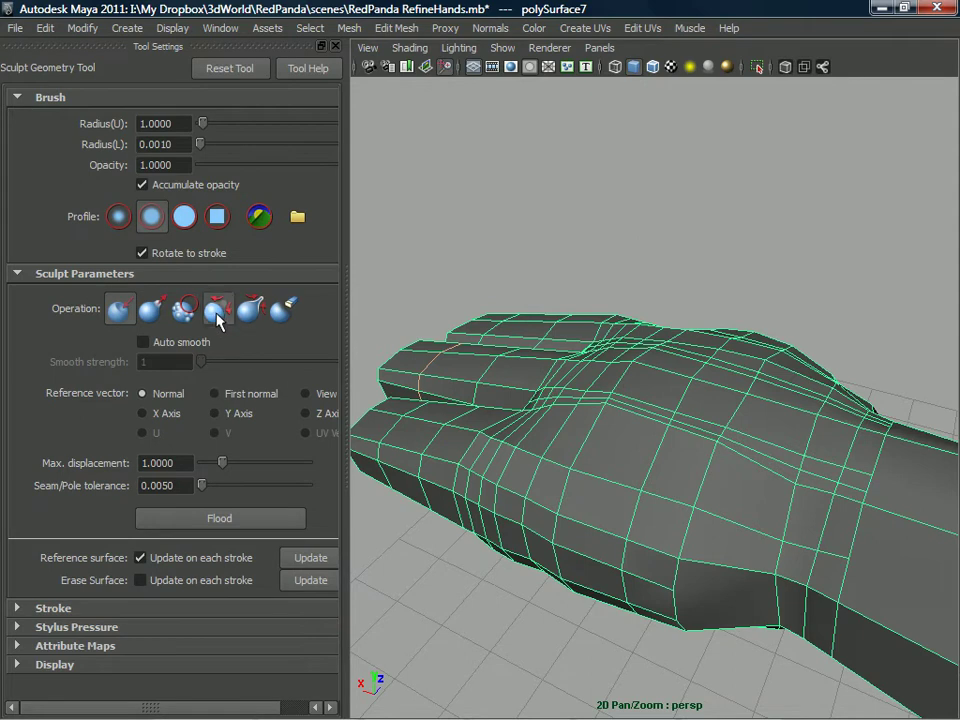
pyautogui.press('b')
pyautogui.moveTo(673, 412); pyautogui.dragTo(467, 452)
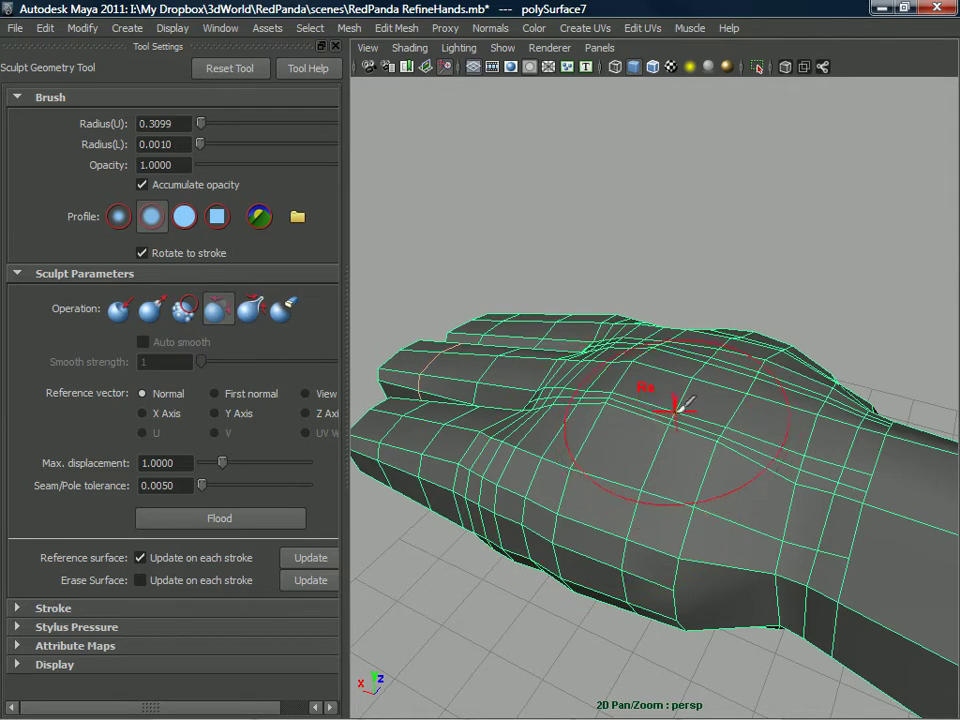
pyautogui.keyDown('alt'); pyautogui.moveTo(677, 413); pyautogui.dragTo(671, 420); pyautogui.keyUp('alt')
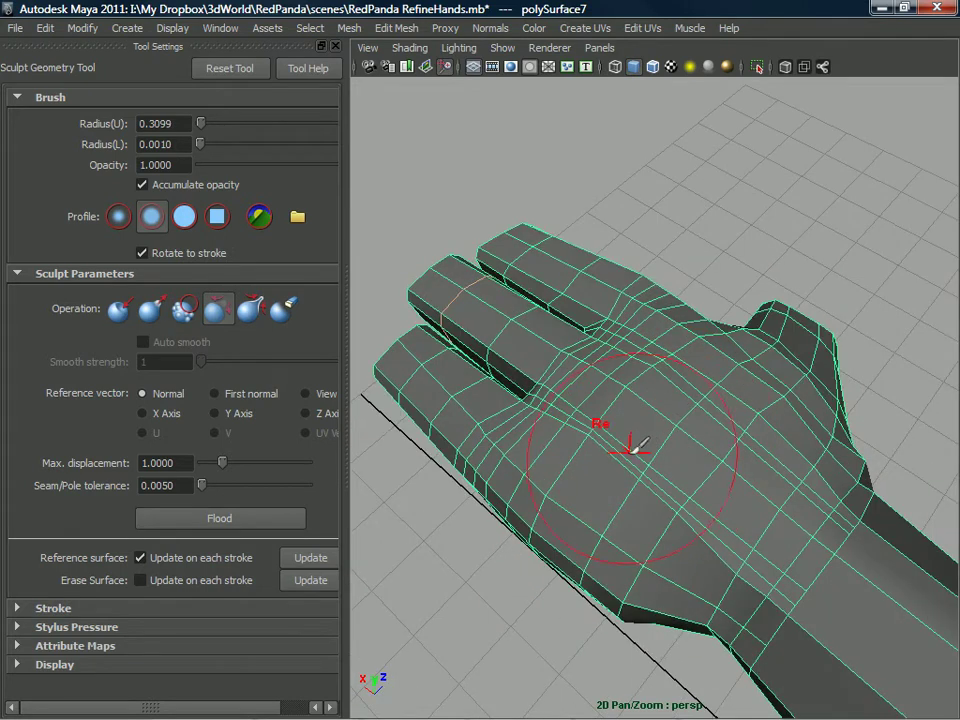
pyautogui.moveTo(714, 336); pyautogui.dragTo(790, 318, button='right')
pyautogui.click(690, 392)
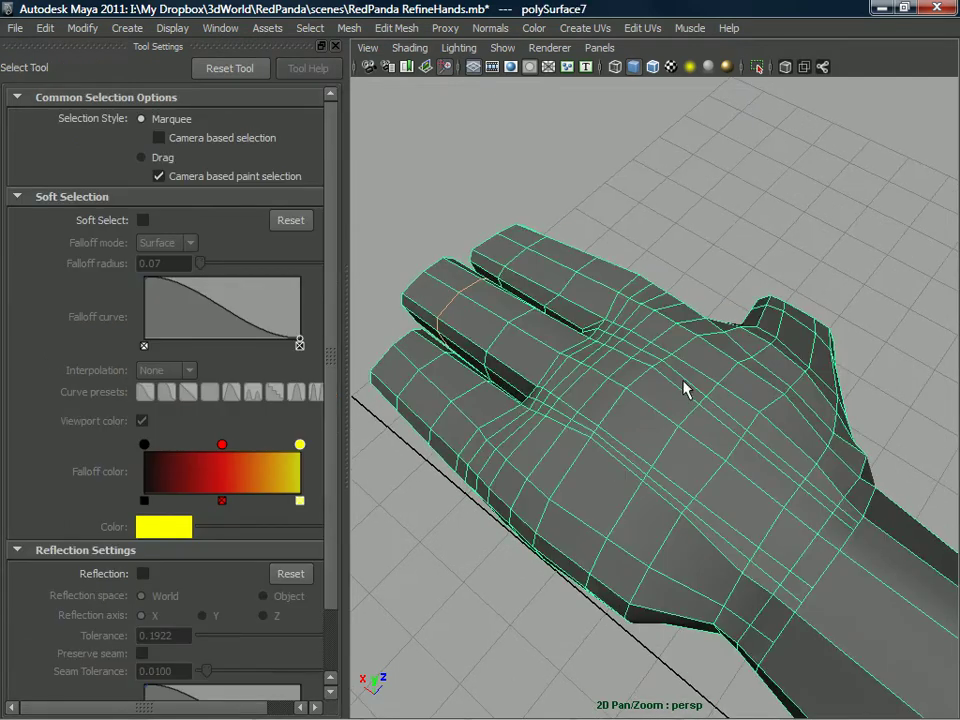
pyautogui.keyDown('shift'); pyautogui.rightClick(684, 381); pyautogui.keyUp('shift')
pyautogui.click(644, 356)
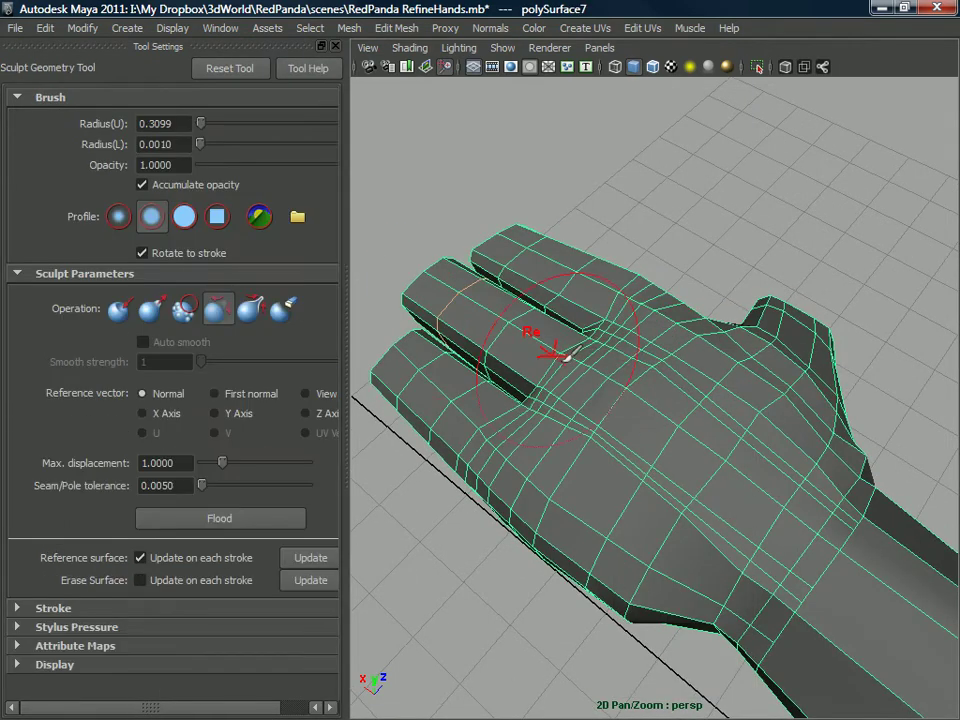
pyautogui.keyDown('alt'); pyautogui.moveTo(630, 392); pyautogui.dragTo(724, 355); pyautogui.keyUp('alt')
pyautogui.moveTo(652, 360); pyautogui.dragTo(696, 371, button='right')
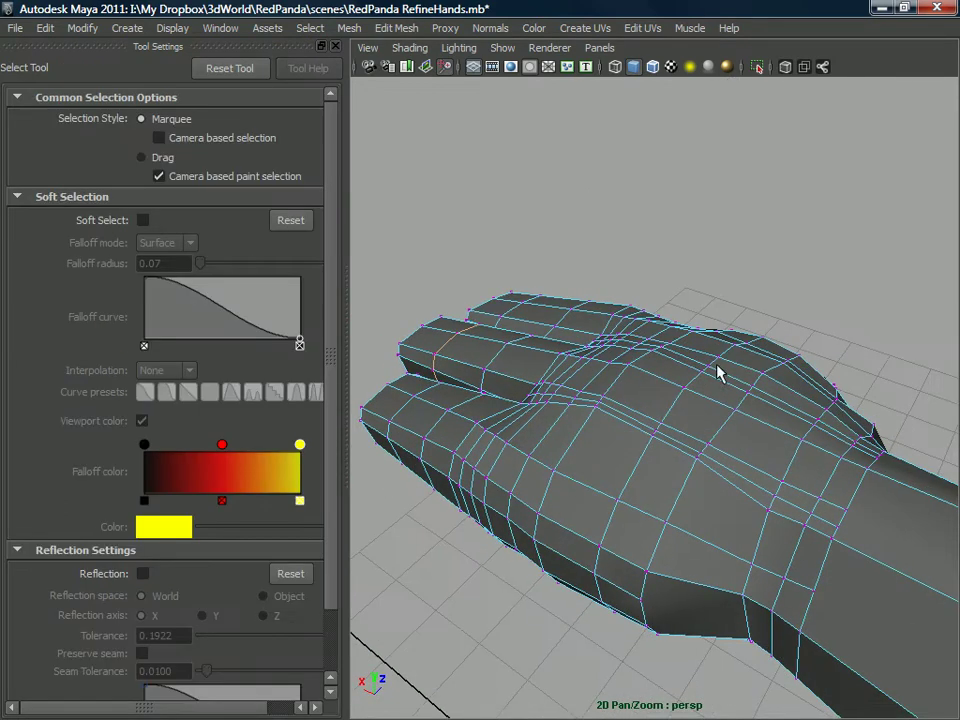
pyautogui.moveTo(567, 519); pyautogui.dragTo(493, 609)
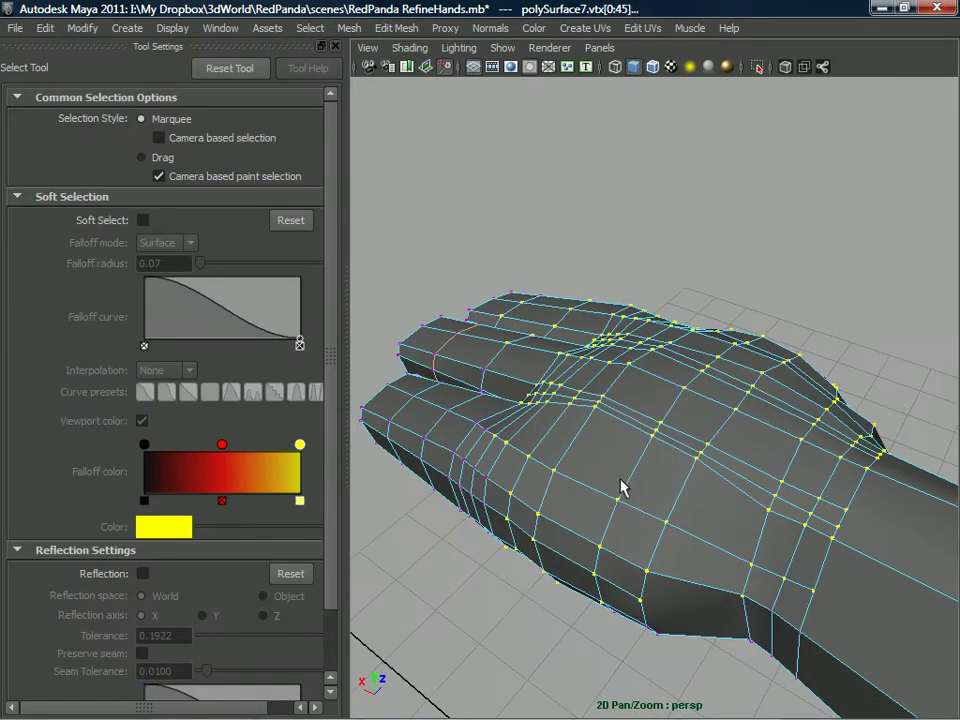
pyautogui.keyDown('alt'); pyautogui.moveTo(566, 478); pyautogui.dragTo(552, 472); pyautogui.keyUp('alt')
pyautogui.keyDown('shift'); pyautogui.moveTo(690, 337); pyautogui.dragTo(636, 329, button='right'); pyautogui.keyUp('shift')
pyautogui.click(679, 345)
pyautogui.hotkey('ctrl', 'z')
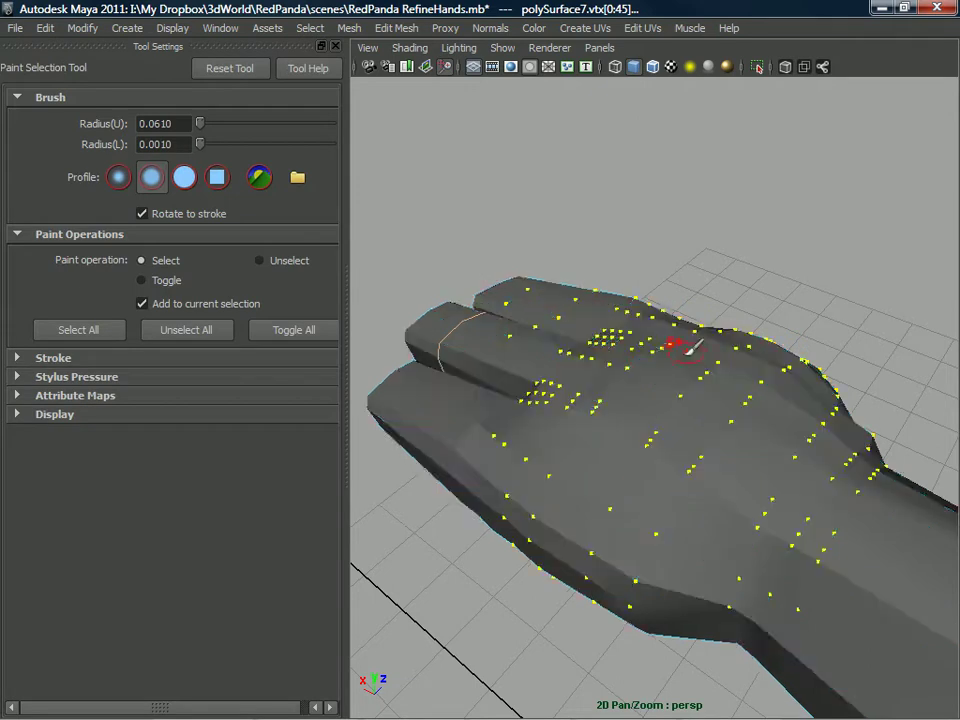
pyautogui.click(540, 244)
# - Marquee-select the hand's vertices from the finger bases towards the wrist and activate the Sculpt Geometry Tool on them
pyautogui.moveTo(675, 332); pyautogui.dragTo(600, 334, button='right')
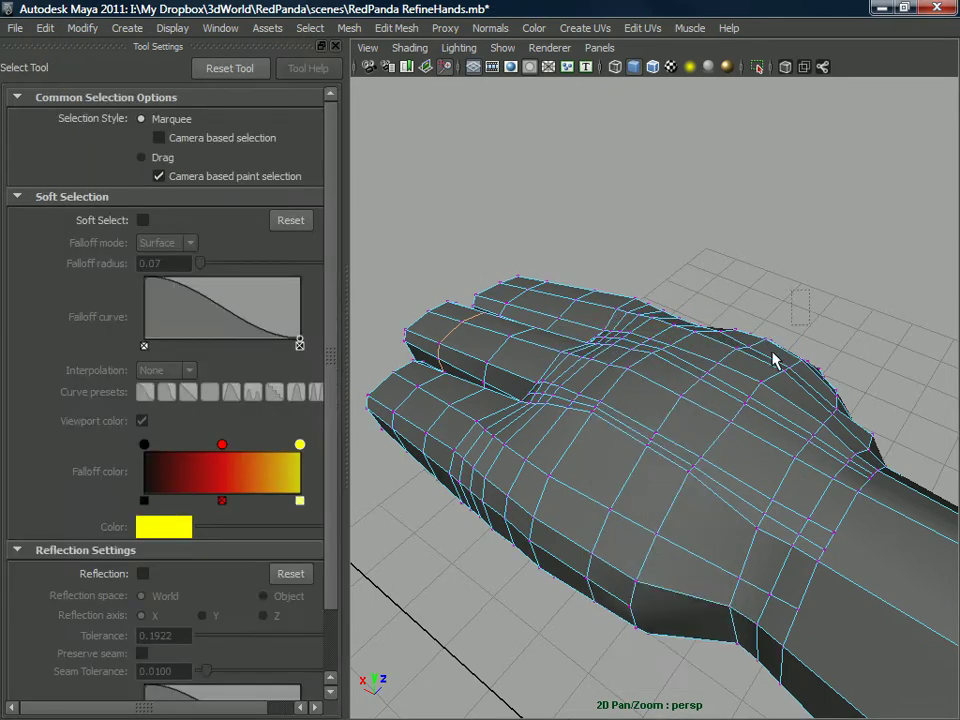
pyautogui.moveTo(551, 565); pyautogui.dragTo(465, 632)
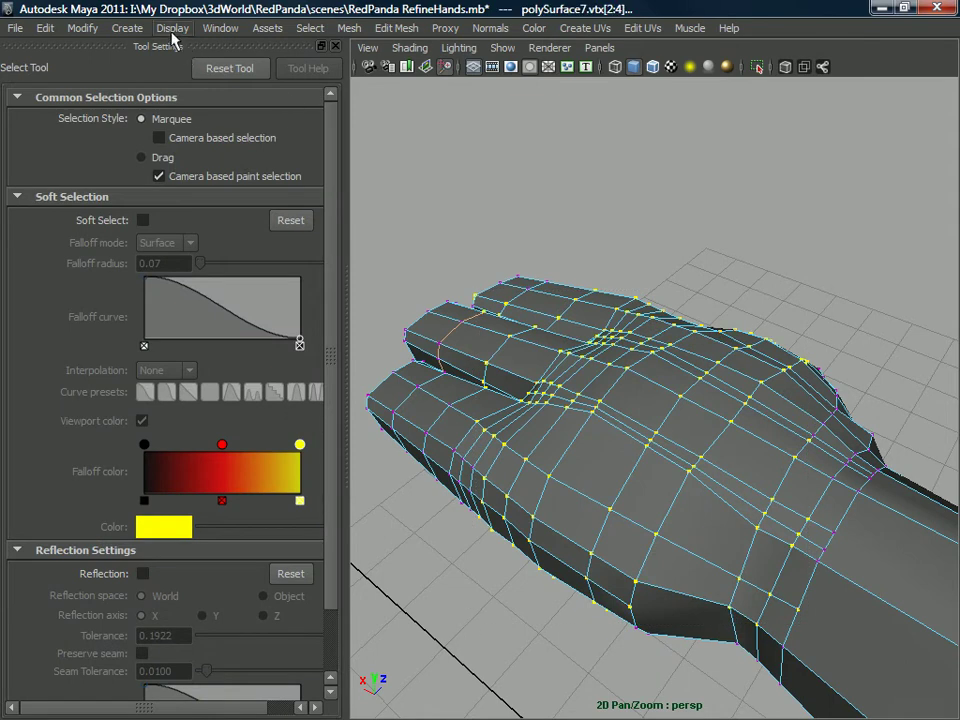
pyautogui.click(175, 29)
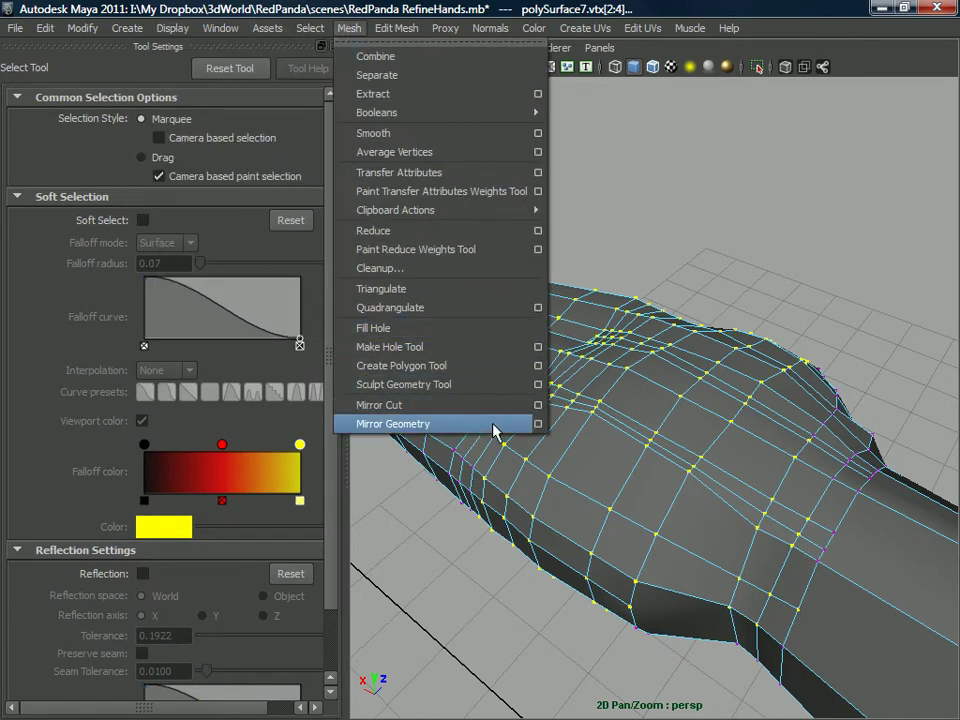
pyautogui.click(470, 385)
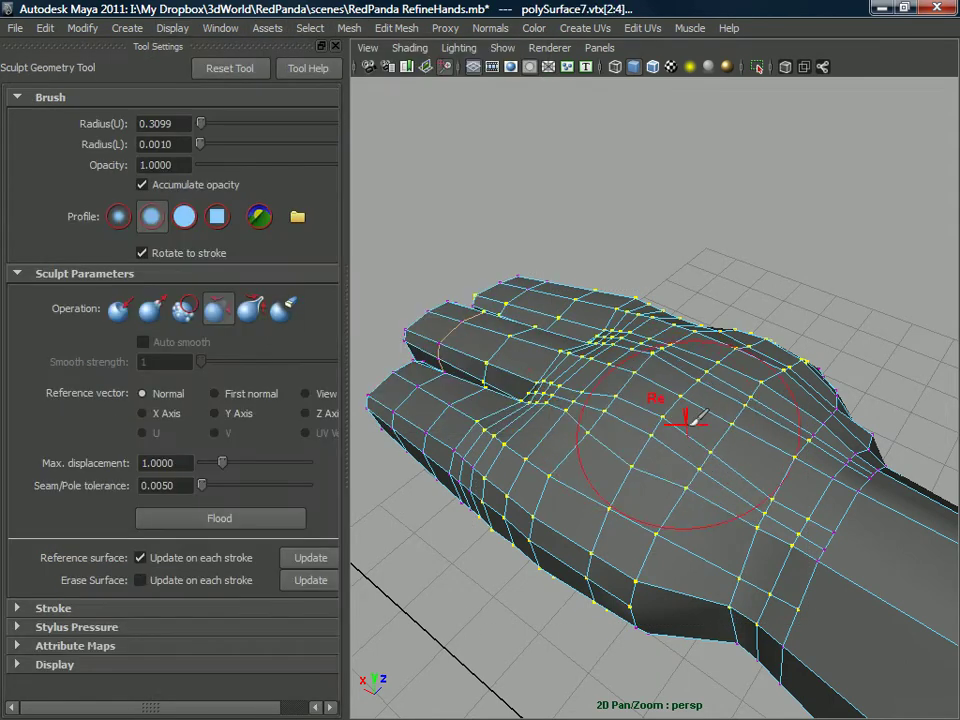
# - Relax the selected vertices over the back of the hand and the palm, reducing the brush's upper radius to about 0.16
pyautogui.moveTo(689, 415)
pyautogui.keyDown('alt'); pyautogui.mouseDown()
pyautogui.moveTo(613, 446)
pyautogui.moveTo(622, 417)
pyautogui.moveTo(583, 405)
pyautogui.mouseUp(); pyautogui.keyUp('alt')
pyautogui.moveTo(652, 410)
pyautogui.keyDown('alt'); pyautogui.mouseDown()
pyautogui.moveTo(625, 395)
pyautogui.moveTo(668, 413)
pyautogui.mouseUp(); pyautogui.keyUp('alt')
pyautogui.keyDown('alt'); pyautogui.moveTo(500, 500); pyautogui.dragTo(665, 398); pyautogui.keyUp('alt')
pyautogui.moveTo(592, 409)
pyautogui.keyDown('alt'); pyautogui.mouseDown()
pyautogui.moveTo(657, 397)
pyautogui.moveTo(677, 428)
pyautogui.mouseUp(); pyautogui.keyUp('alt')
pyautogui.moveTo(699, 374)
pyautogui.keyDown('alt'); pyautogui.mouseDown()
pyautogui.moveTo(720, 373)
pyautogui.moveTo(658, 336)
pyautogui.moveTo(643, 339)
pyautogui.moveTo(611, 429)
pyautogui.moveTo(693, 400)
pyautogui.moveTo(690, 440)
pyautogui.moveTo(716, 420)
pyautogui.moveTo(660, 431)
pyautogui.moveTo(669, 652)
pyautogui.moveTo(675, 392)
pyautogui.moveTo(707, 294)
pyautogui.moveTo(719, 331)
pyautogui.moveTo(714, 279)
pyautogui.moveTo(695, 392)
pyautogui.mouseUp(); pyautogui.keyUp('alt')
pyautogui.scroll(-5, 670, 435)
pyautogui.scroll(3, 695, 392)
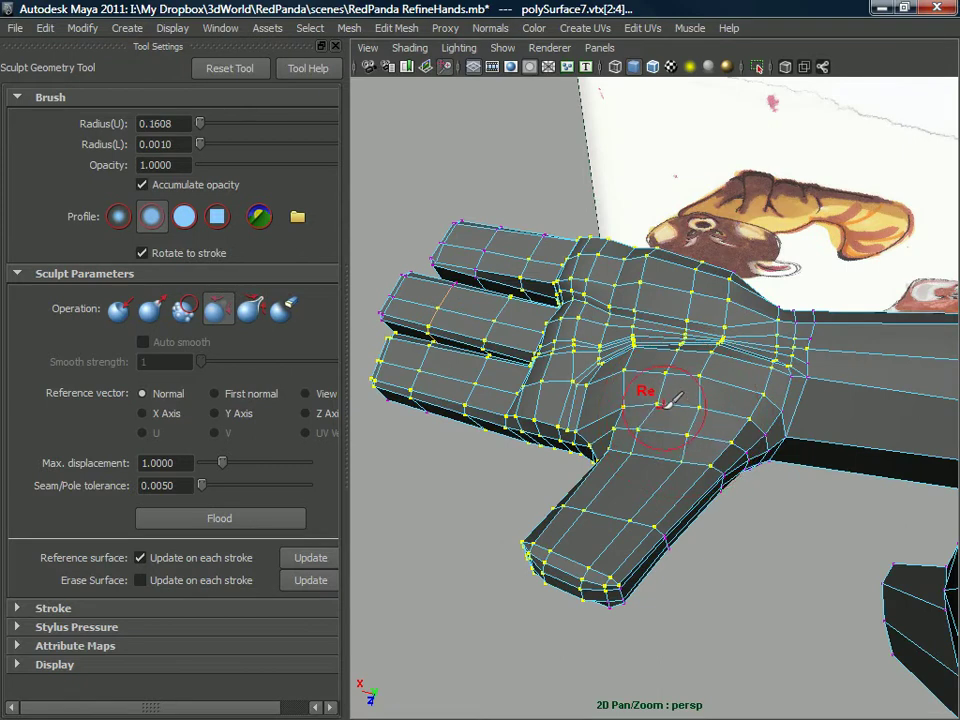
pyautogui.moveTo(676, 401)
pyautogui.keyDown('alt'); pyautogui.mouseDown()
pyautogui.moveTo(690, 395)
pyautogui.moveTo(608, 322)
pyautogui.moveTo(618, 350)
pyautogui.moveTo(600, 364)
pyautogui.moveTo(662, 381)
pyautogui.mouseUp(); pyautogui.keyUp('alt')
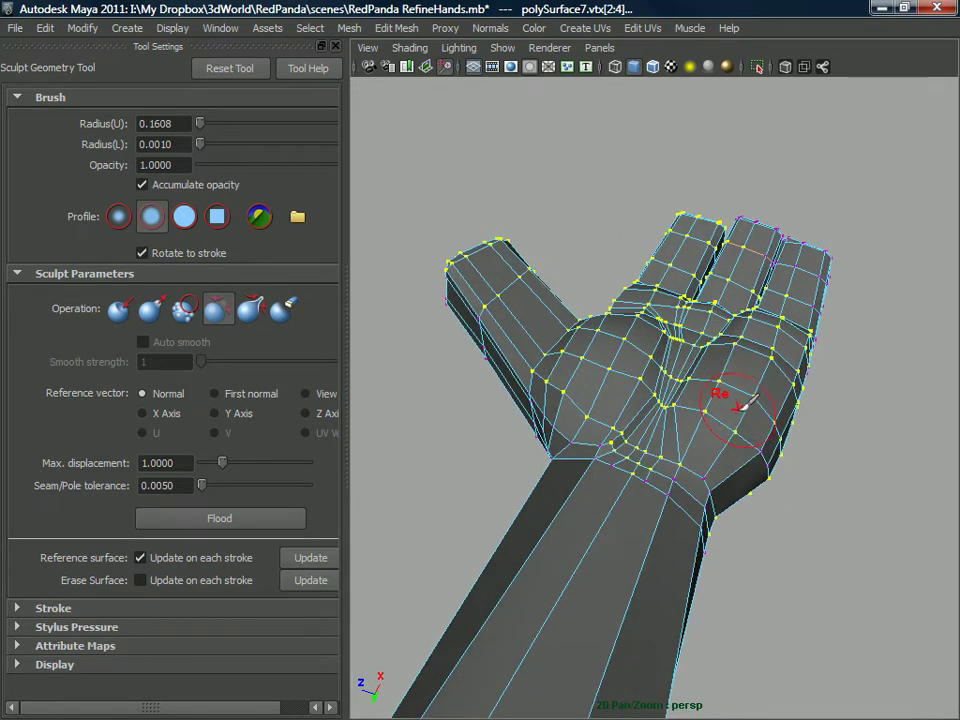
pyautogui.keyDown('alt'); pyautogui.moveTo(757, 372); pyautogui.dragTo(619, 321); pyautogui.keyUp('alt')
pyautogui.keyDown('alt'); pyautogui.moveTo(619, 390); pyautogui.dragTo(675, 366); pyautogui.keyUp('alt')
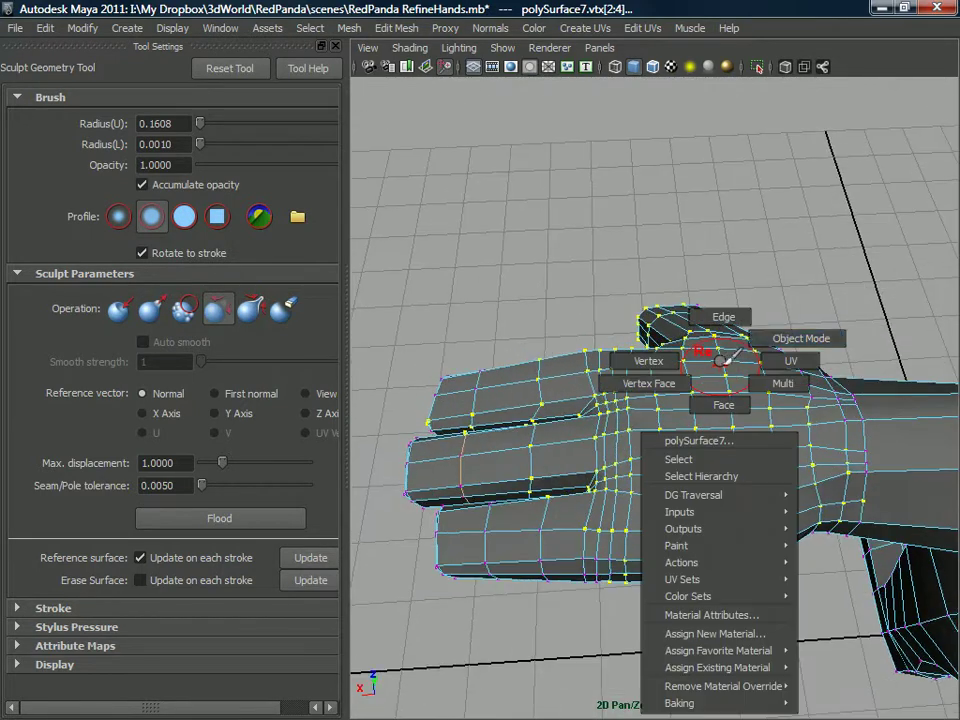
# - Leave the sculpting tool, check the hand around the thumb and switch the mesh to multi-component selection
pyautogui.press('q')
pyautogui.press('F8')
pyautogui.moveTo(771, 385)
pyautogui.keyDown('alt'); pyautogui.mouseDown()
pyautogui.moveTo(678, 434)
pyautogui.moveTo(686, 388)
pyautogui.moveTo(754, 259)
pyautogui.moveTo(727, 279)
pyautogui.moveTo(784, 343)
pyautogui.moveTo(774, 414)
pyautogui.moveTo(714, 422)
pyautogui.moveTo(699, 374)
pyautogui.moveTo(698, 404)
pyautogui.mouseUp(); pyautogui.keyUp('alt')
pyautogui.click(707, 320)
pyautogui.keyDown('alt'); pyautogui.moveTo(707, 322); pyautogui.dragTo(662, 318); pyautogui.keyUp('alt')
pyautogui.click(645, 410)
pyautogui.press('1')
pyautogui.moveTo(662, 318); pyautogui.dragTo(689, 335, button='right')
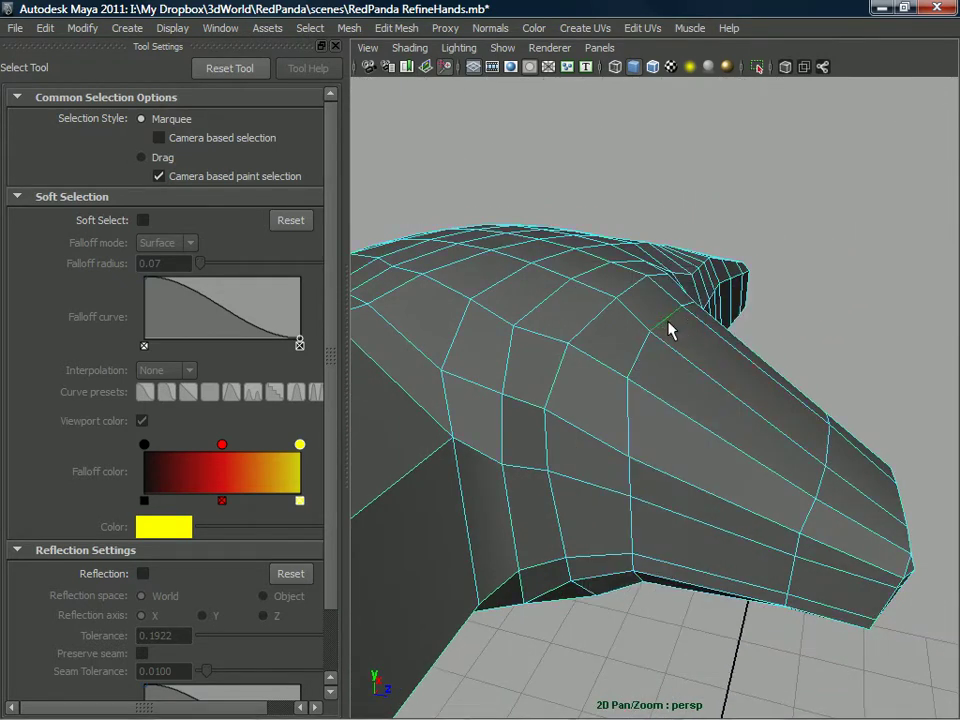
# - Move individual edges at the base of the thumb to even out its join with the hand
pyautogui.press('w')
pyautogui.click(669, 330)
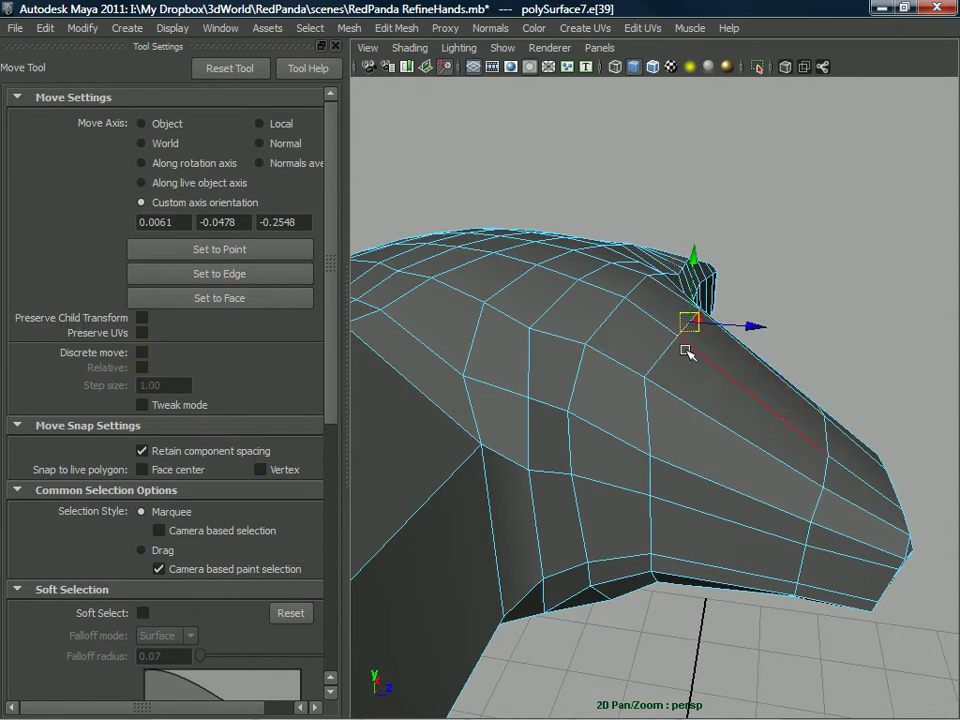
pyautogui.click(645, 378)
pyautogui.keyDown('alt'); pyautogui.moveTo(648, 380); pyautogui.dragTo(678, 370); pyautogui.keyUp('alt')
pyautogui.keyDown('alt'); pyautogui.moveTo(678, 366); pyautogui.dragTo(641, 319); pyautogui.keyUp('alt')
pyautogui.click(638, 316)
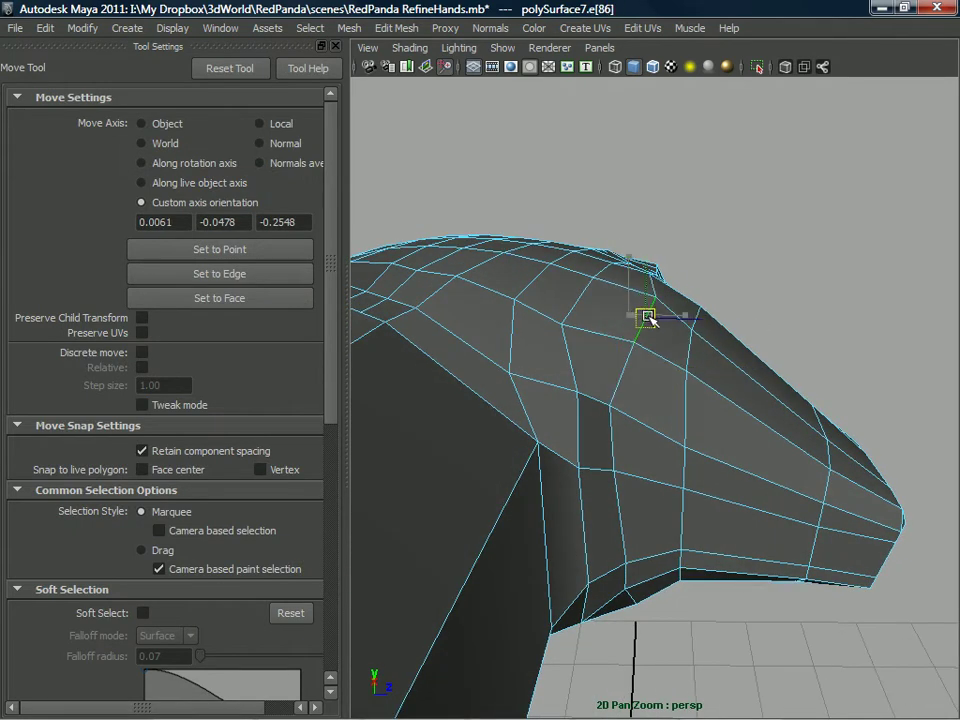
pyautogui.click(620, 438)
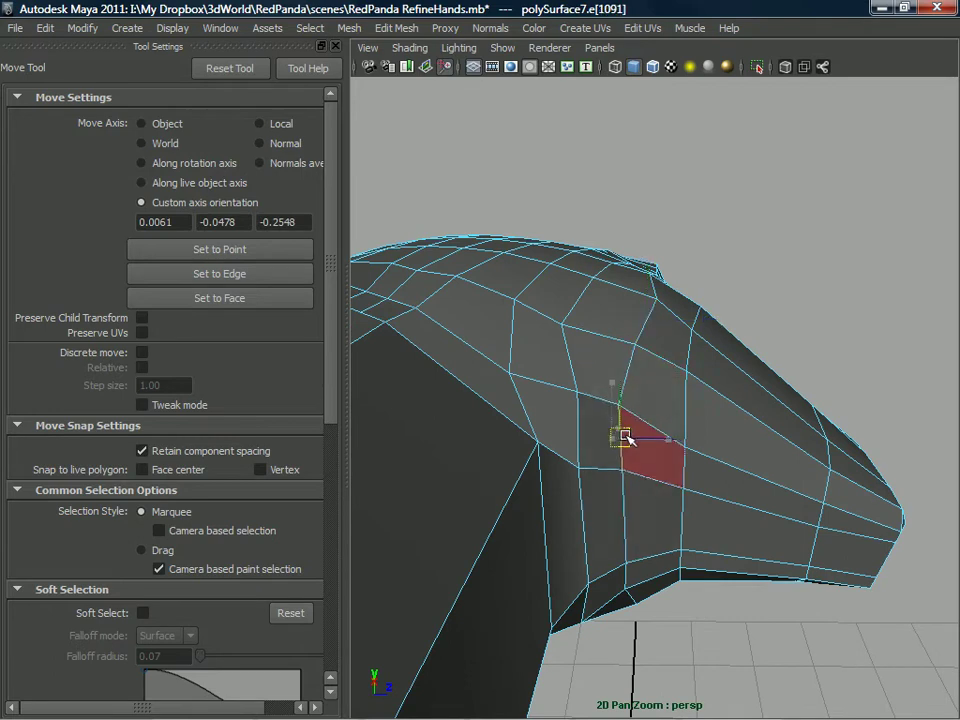
# - Reposition the edges and vertices where the thumb meets the index-finger side of the palm
pyautogui.keyDown('alt'); pyautogui.moveTo(634, 444); pyautogui.dragTo(617, 333); pyautogui.keyUp('alt')
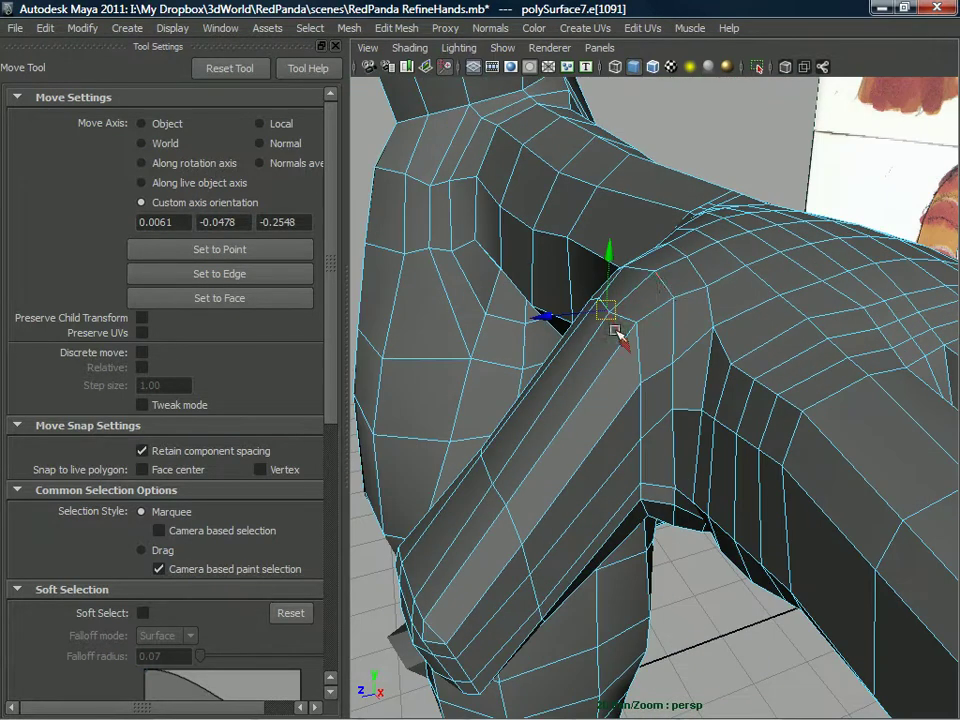
pyautogui.click(668, 294)
pyautogui.keyDown('alt'); pyautogui.moveTo(668, 294); pyautogui.dragTo(649, 298); pyautogui.keyUp('alt')
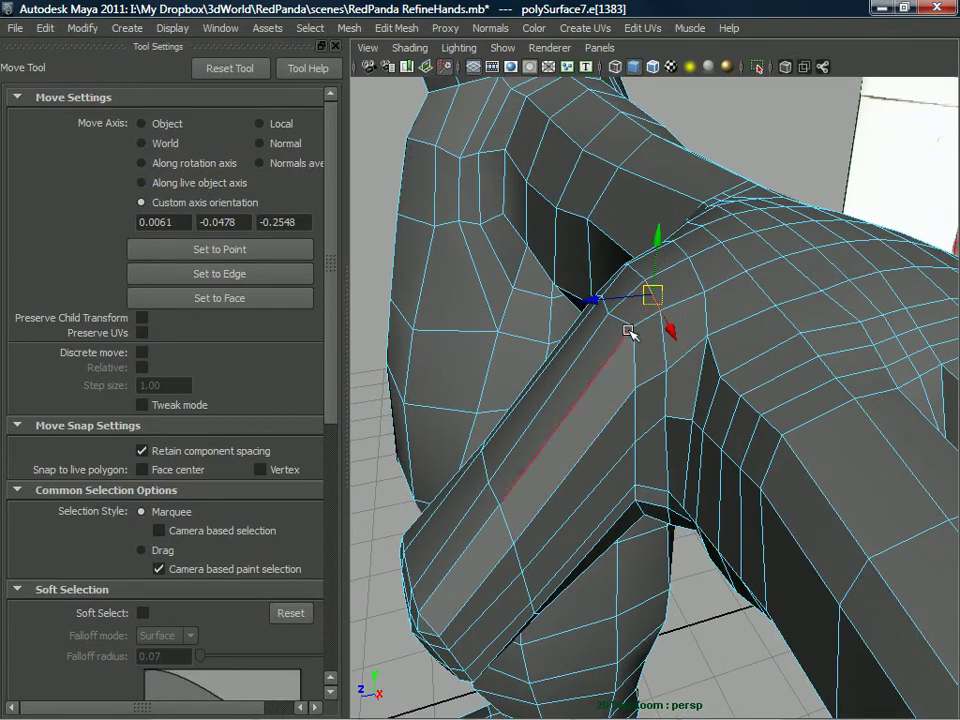
pyautogui.keyDown('alt'); pyautogui.moveTo(650, 396); pyautogui.dragTo(718, 368); pyautogui.keyUp('alt')
pyautogui.click(718, 352)
pyautogui.keyDown('alt'); pyautogui.moveTo(718, 428); pyautogui.dragTo(675, 341); pyautogui.keyUp('alt')
pyautogui.click(721, 404)
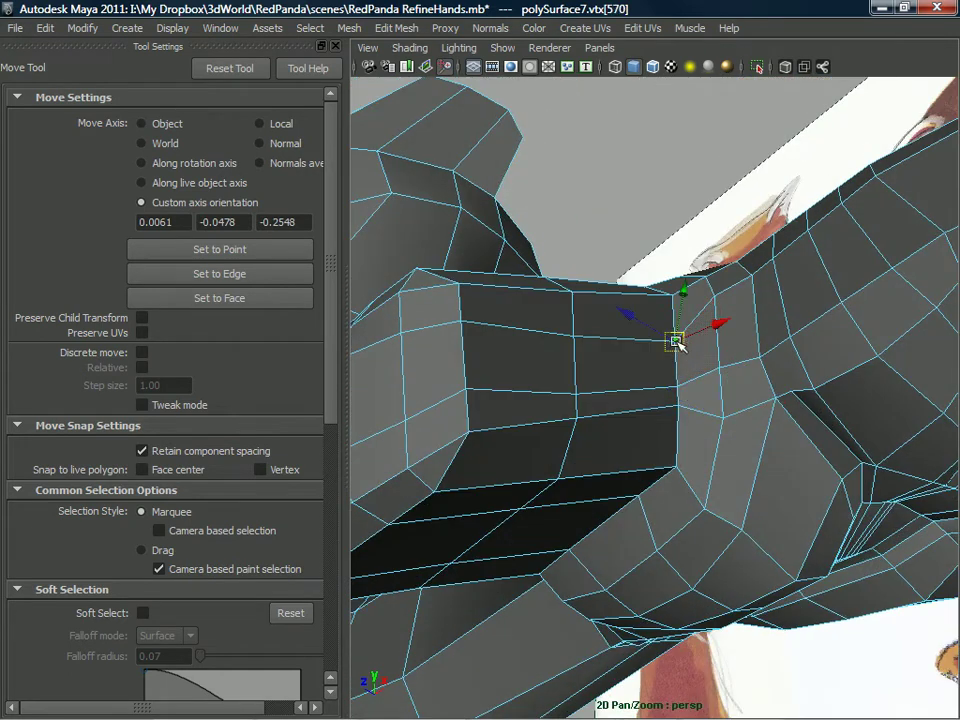
# - Move the edges along the side of the hand between the thumb's base and the wrist
pyautogui.click(574, 332)
pyautogui.keyDown('alt'); pyautogui.moveTo(574, 328); pyautogui.dragTo(660, 354); pyautogui.keyUp('alt')
pyautogui.keyDown('alt'); pyautogui.moveTo(660, 354); pyautogui.dragTo(696, 354, button='middle'); pyautogui.keyUp('alt')
pyautogui.click(691, 353)
pyautogui.keyDown('alt'); pyautogui.moveTo(692, 354); pyautogui.dragTo(740, 371); pyautogui.keyUp('alt')
pyautogui.click(740, 358)
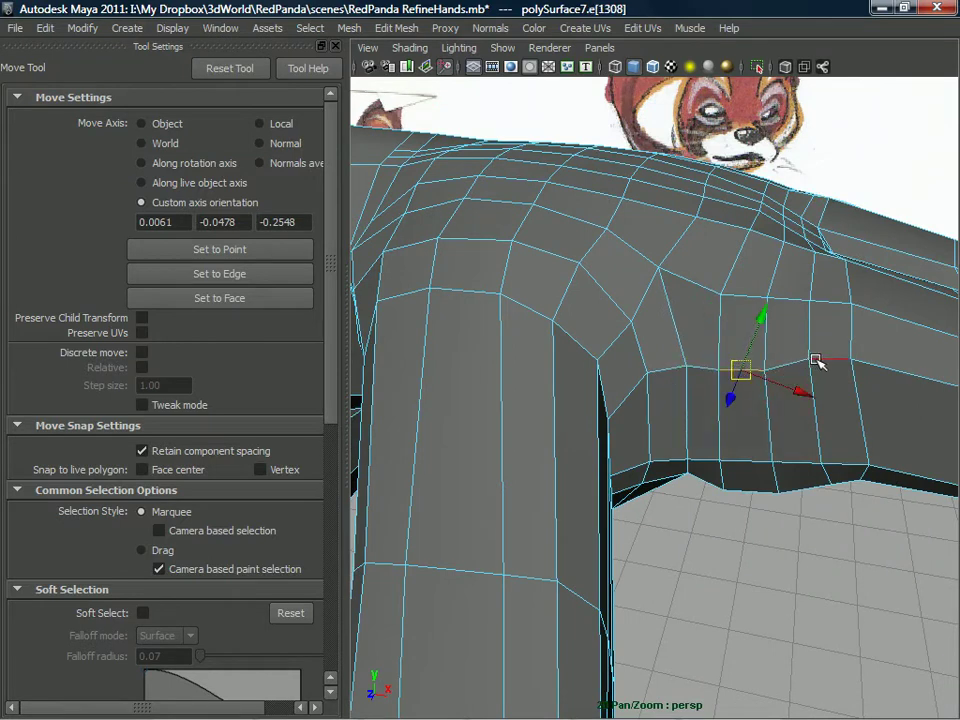
pyautogui.click(827, 360)
# - Adjust the vertices and edges where the wrist meets the thumb side of the hand
pyautogui.moveTo(828, 379)
pyautogui.keyDown('alt'); pyautogui.mouseDown()
pyautogui.moveTo(654, 364)
pyautogui.moveTo(676, 400)
pyautogui.moveTo(760, 405)
pyautogui.moveTo(571, 314)
pyautogui.moveTo(514, 386)
pyautogui.moveTo(553, 401)
pyautogui.moveTo(595, 357)
pyautogui.moveTo(555, 378)
pyautogui.moveTo(684, 332)
pyautogui.moveTo(561, 375)
pyautogui.moveTo(544, 308)
pyautogui.moveTo(467, 321)
pyautogui.moveTo(480, 332)
pyautogui.moveTo(457, 332)
pyautogui.moveTo(547, 341)
pyautogui.moveTo(509, 357)
pyautogui.moveTo(557, 365)
pyautogui.moveTo(514, 321)
pyautogui.mouseUp(); pyautogui.keyUp('alt')
pyautogui.click(674, 403)
pyautogui.click(755, 398)
pyautogui.press('F9')
pyautogui.click(585, 350)
pyautogui.click(555, 370)
pyautogui.click(557, 318)
pyautogui.click(508, 347)
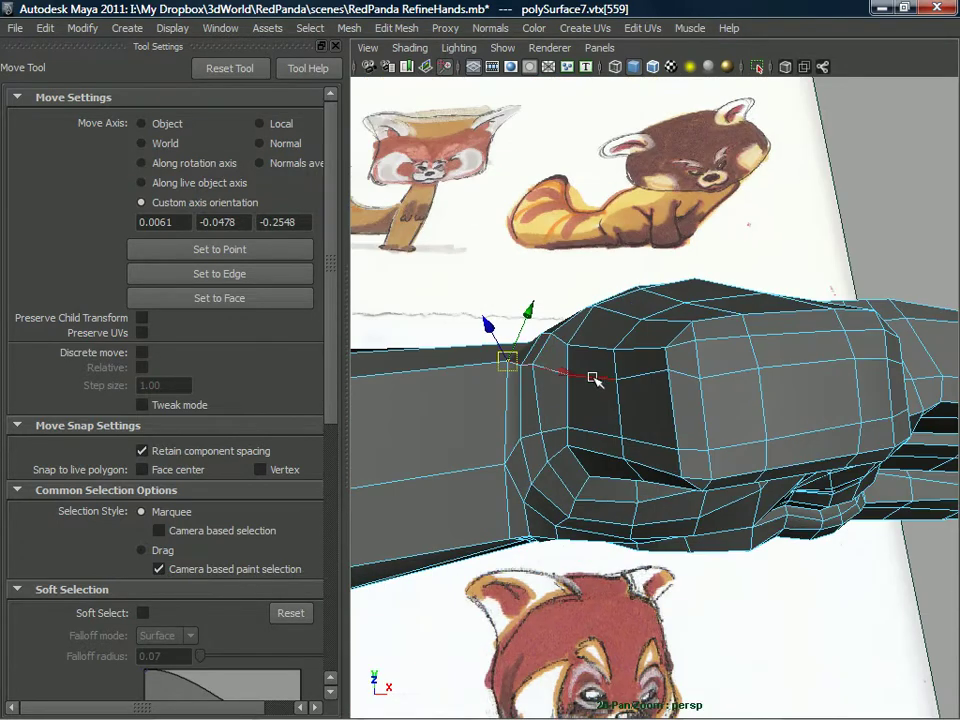
# - Move two edges in the hollow between the thumb's base and the wrist to smooth the transition
pyautogui.moveTo(595, 377)
pyautogui.keyDown('alt'); pyautogui.mouseDown()
pyautogui.moveTo(579, 379)
pyautogui.moveTo(630, 390)
pyautogui.mouseUp(); pyautogui.keyUp('alt')
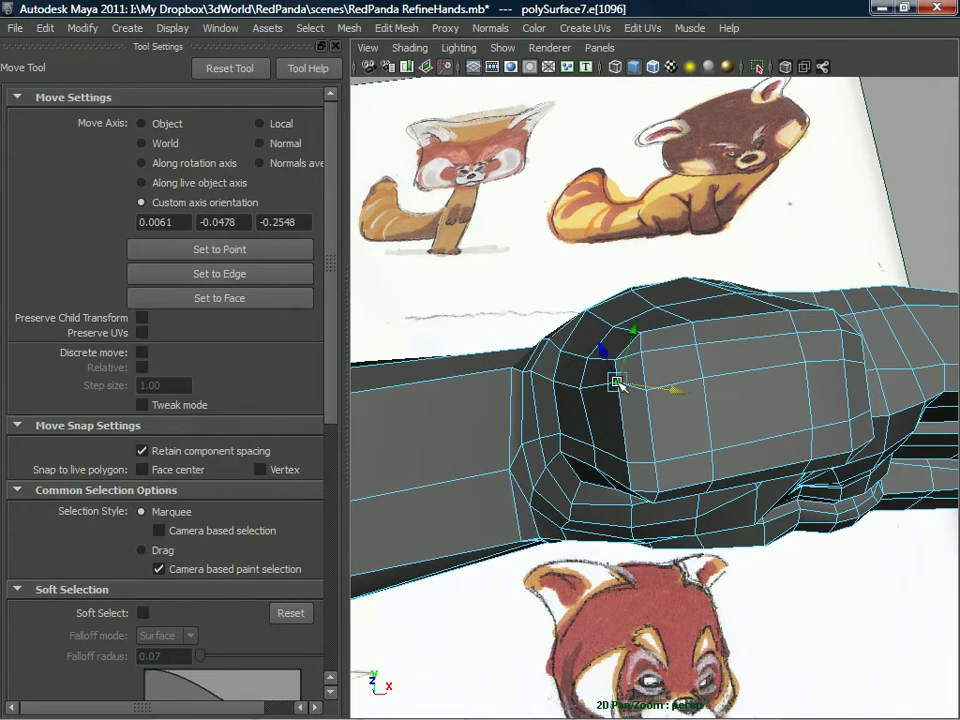
pyautogui.keyDown('alt'); pyautogui.moveTo(617, 393); pyautogui.dragTo(568, 415); pyautogui.keyUp('alt')
pyautogui.click(568, 401)
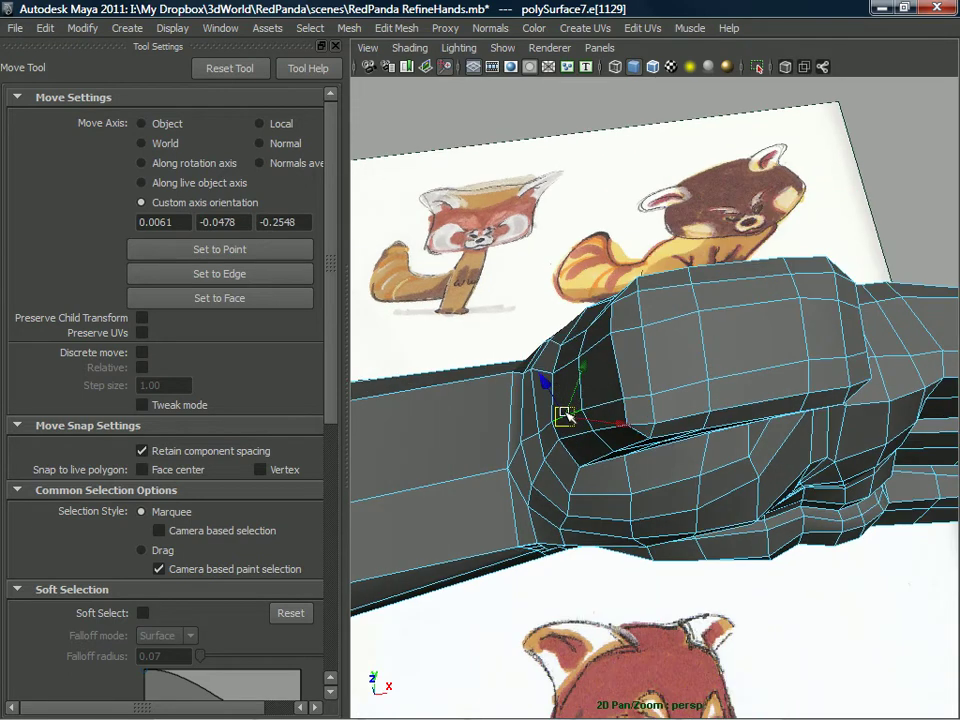
# - Move the edges around the thumb's base and along the adjoining end of the thumb
pyautogui.keyDown('alt'); pyautogui.moveTo(625, 383); pyautogui.dragTo(646, 389); pyautogui.keyUp('alt')
pyautogui.click(667, 399)
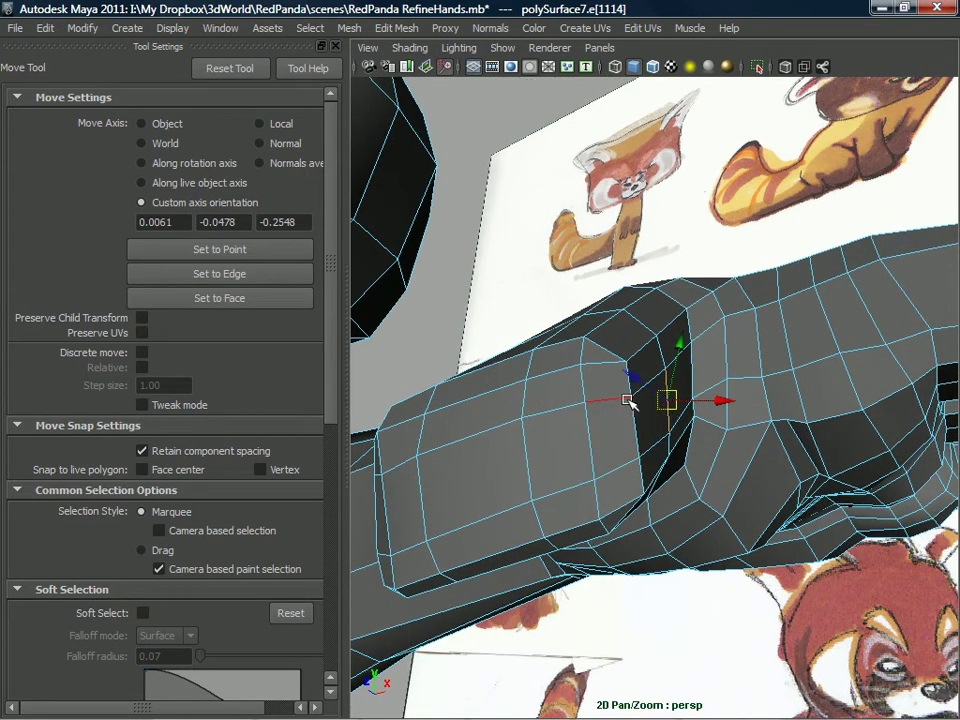
pyautogui.click(605, 402)
pyautogui.scroll(-4, 605, 402)
pyautogui.keyDown('alt'); pyautogui.moveTo(605, 402); pyautogui.dragTo(574, 424); pyautogui.keyUp('alt')
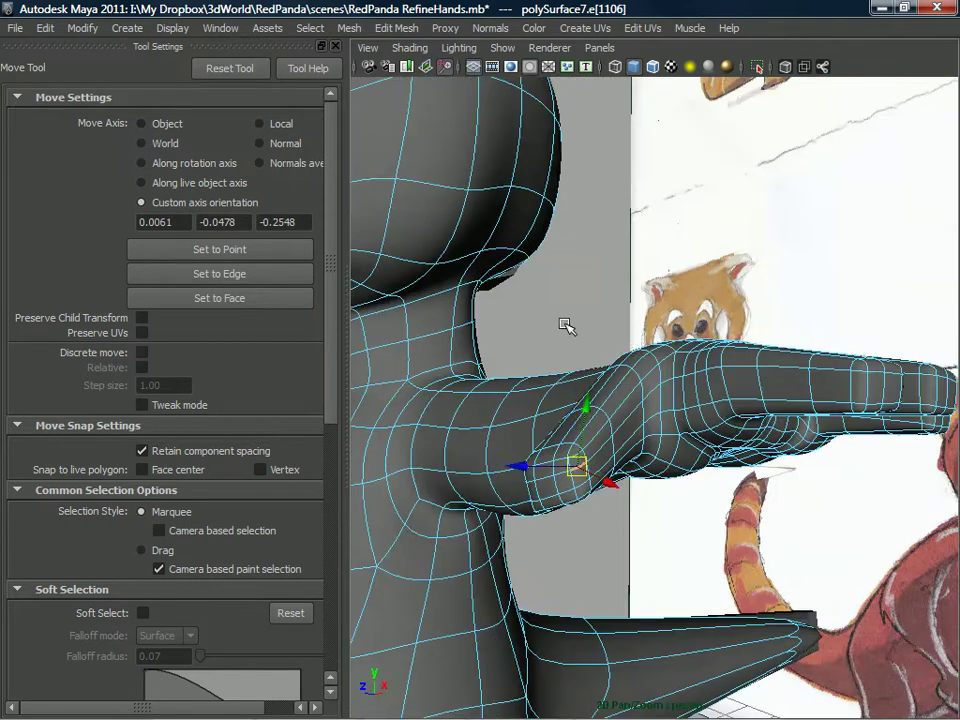
# - Examine the smoothed hand and arm from several sides with the mesh deselected
pyautogui.click(541, 313)
pyautogui.keyDown('alt'); pyautogui.moveTo(622, 338); pyautogui.dragTo(596, 413); pyautogui.keyUp('alt')
pyautogui.moveTo(655, 383); pyautogui.dragTo(707, 334, button='right')
pyautogui.keyDown('alt'); pyautogui.moveTo(707, 334); pyautogui.dragTo(702, 384); pyautogui.keyUp('alt')
pyautogui.keyDown('alt'); pyautogui.moveTo(773, 410); pyautogui.dragTo(648, 475); pyautogui.keyUp('alt')
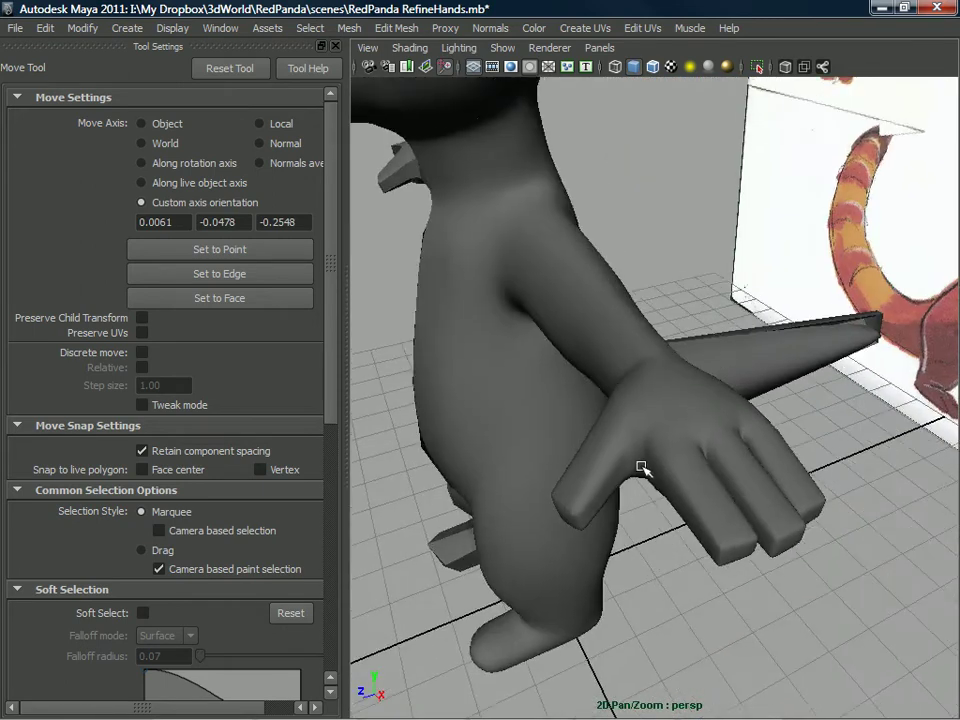
pyautogui.scroll(4, 652, 480)
# - Adjust the edges on the back of the hand just behind the gap between two fingers
pyautogui.click(700, 437)
pyautogui.keyDown('alt'); pyautogui.moveTo(688, 437); pyautogui.dragTo(613, 397); pyautogui.keyUp('alt')
pyautogui.moveTo(613, 397); pyautogui.dragTo(678, 381, button='right')
pyautogui.click(608, 416)
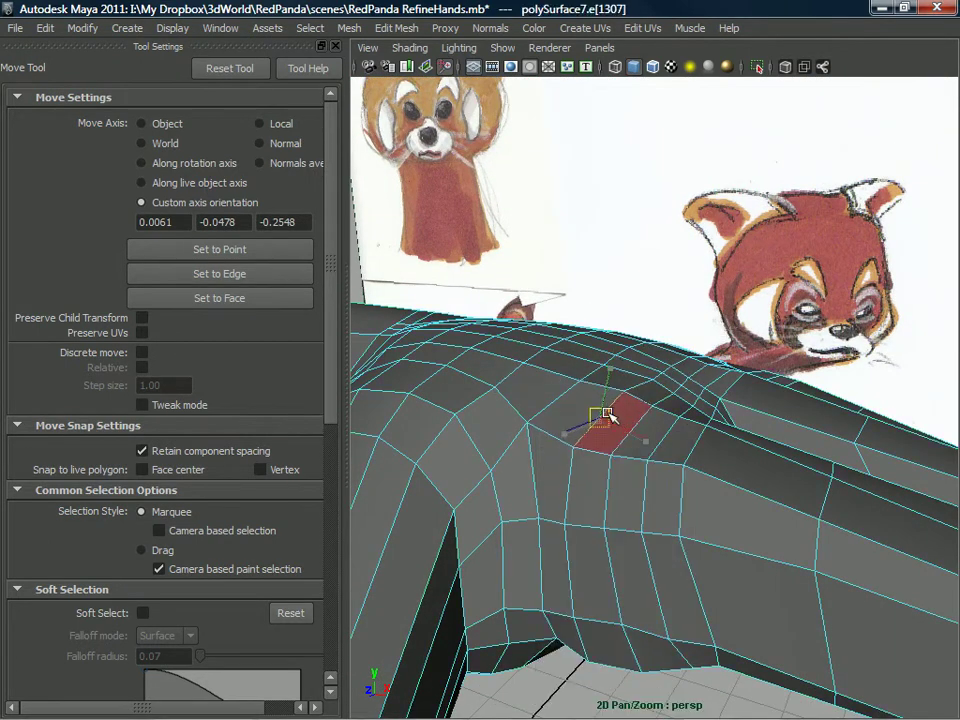
pyautogui.keyDown('alt'); pyautogui.moveTo(621, 409); pyautogui.dragTo(643, 425); pyautogui.keyUp('alt')
pyautogui.keyDown('alt'); pyautogui.moveTo(634, 377); pyautogui.dragTo(600, 382); pyautogui.keyUp('alt')
pyautogui.click(667, 360)
pyautogui.click(632, 366)
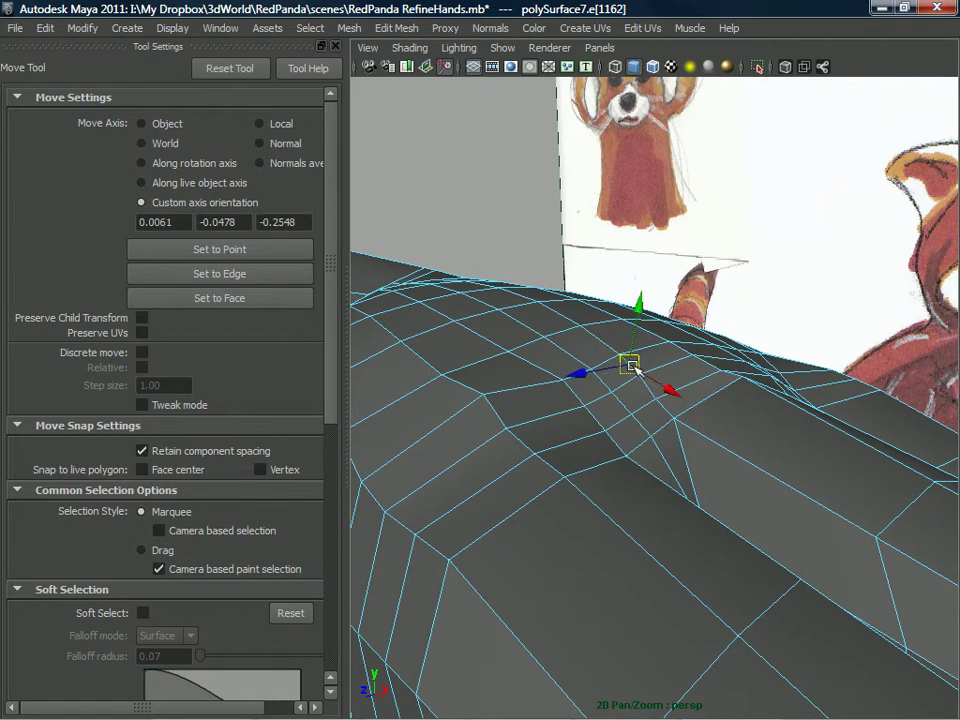
# - Reposition the vertices on the back of the hand in the dip beside the knuckle
pyautogui.click(656, 400)
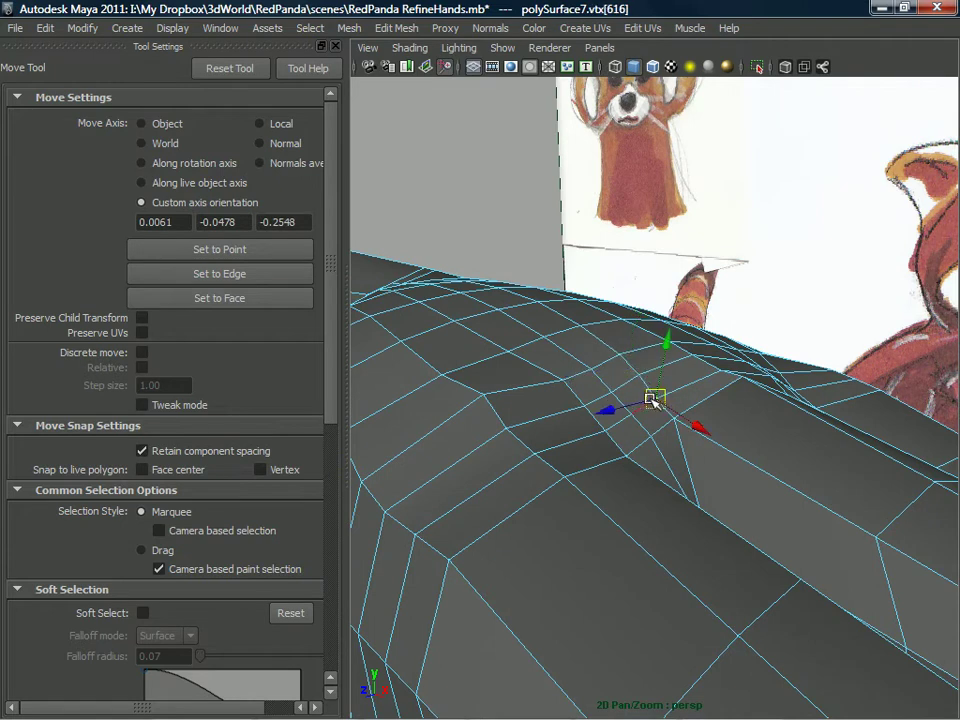
pyautogui.keyDown('alt'); pyautogui.moveTo(656, 394); pyautogui.dragTo(601, 392); pyautogui.keyUp('alt')
pyautogui.click(620, 374)
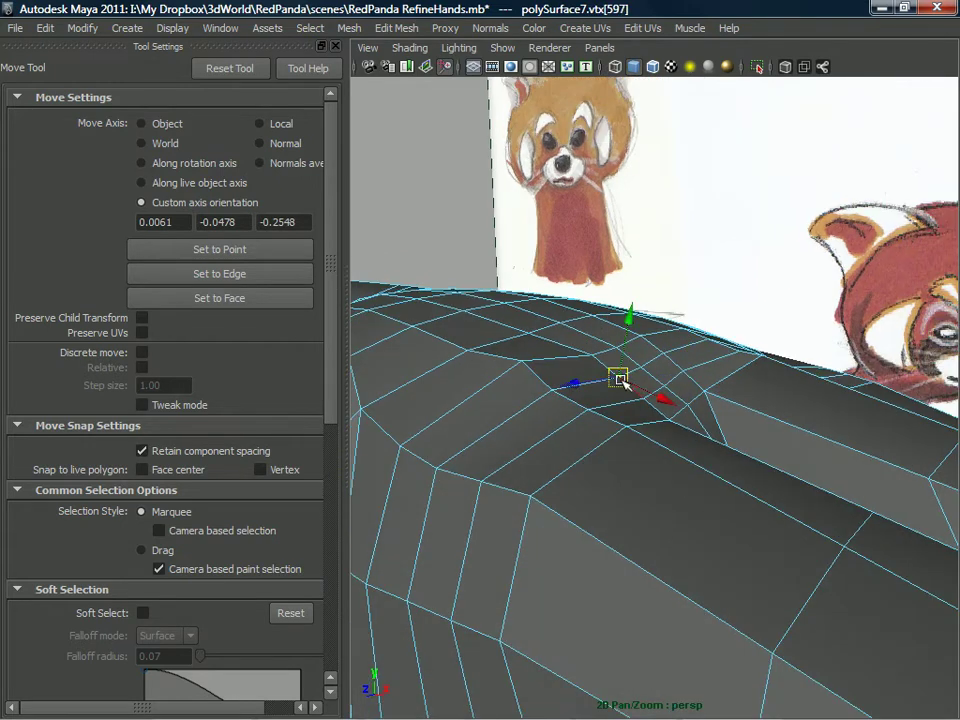
pyautogui.click(643, 398)
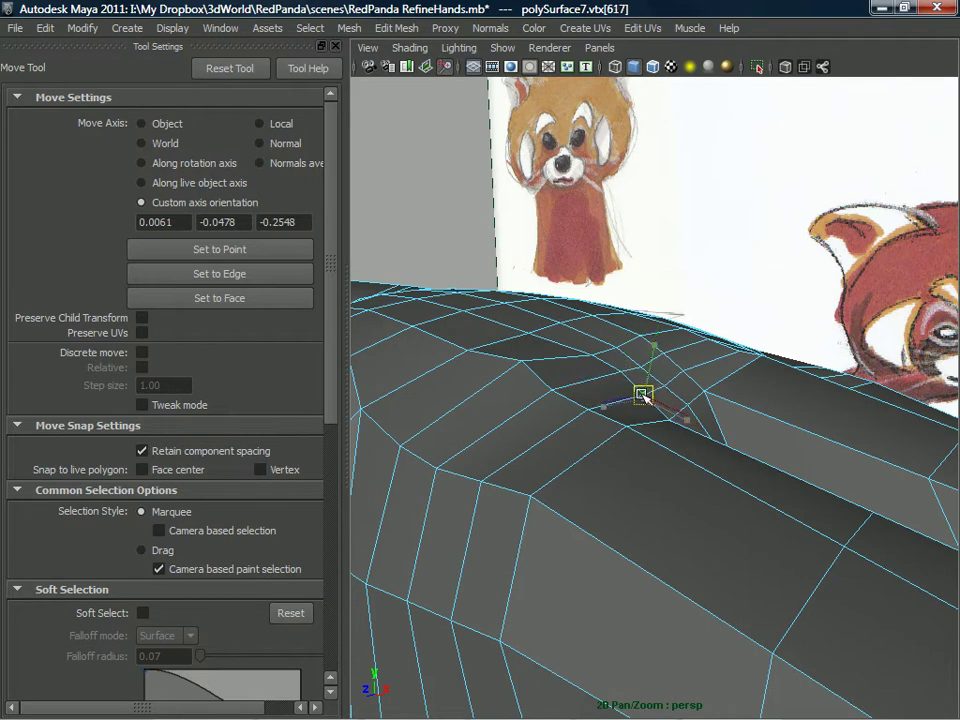
pyautogui.click(553, 390)
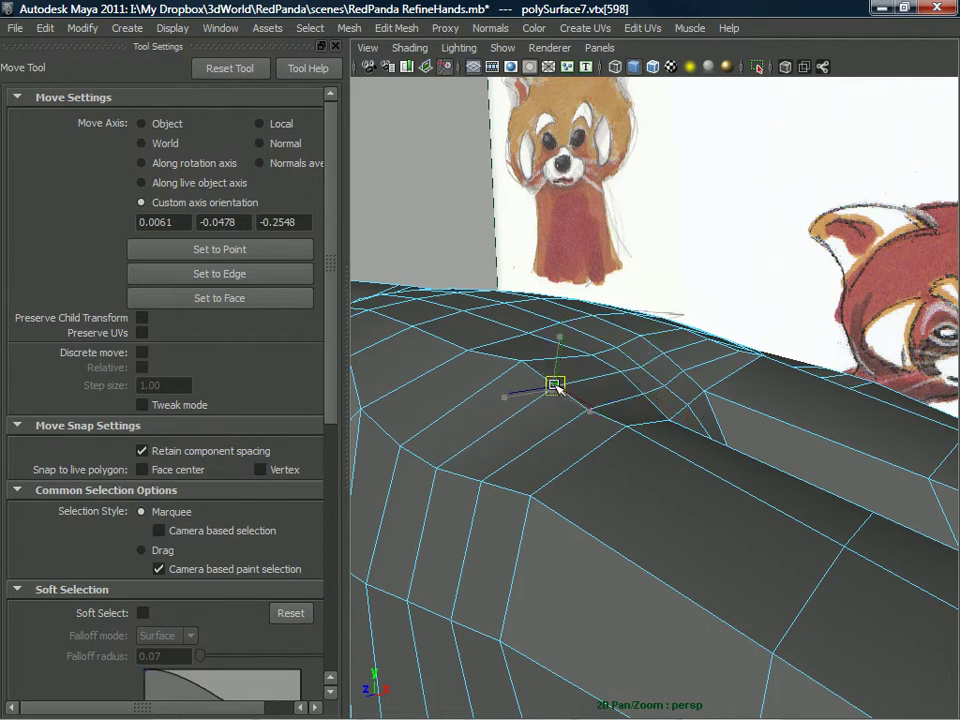
pyautogui.click(590, 413)
pyautogui.click(590, 413)
# - Even out the row of vertices where the side of the hand turns toward the thumb
pyautogui.keyDown('alt'); pyautogui.moveTo(545, 458); pyautogui.dragTo(477, 424); pyautogui.keyUp('alt')
pyautogui.click(477, 433)
pyautogui.click(429, 417)
pyautogui.moveTo(437, 405); pyautogui.dragTo(438, 405)
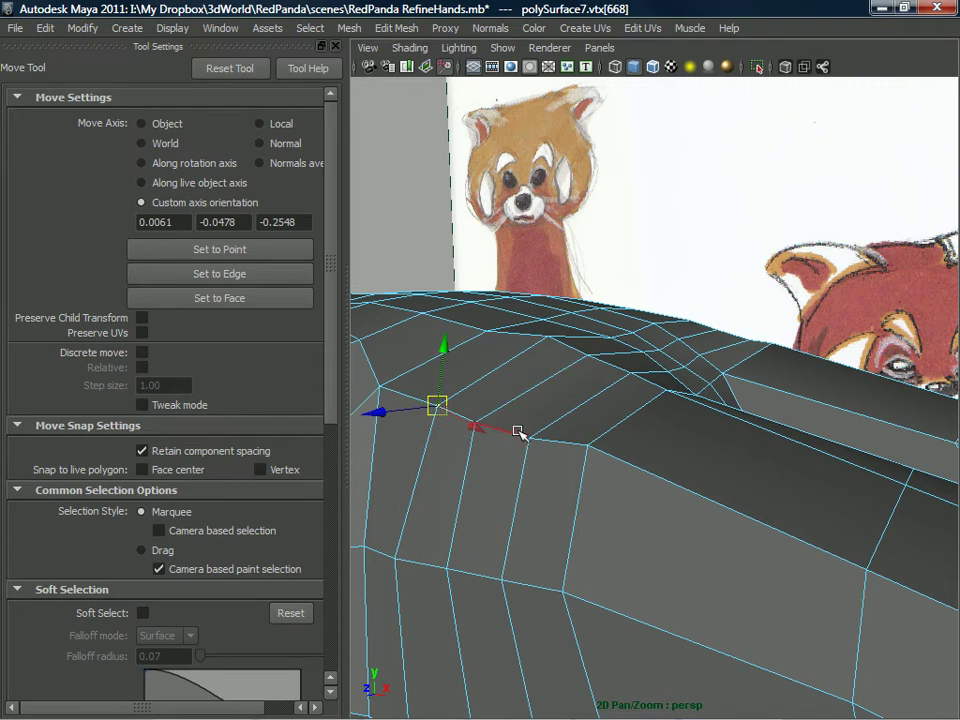
pyautogui.click(531, 444)
pyautogui.click(529, 441)
pyautogui.click(527, 437)
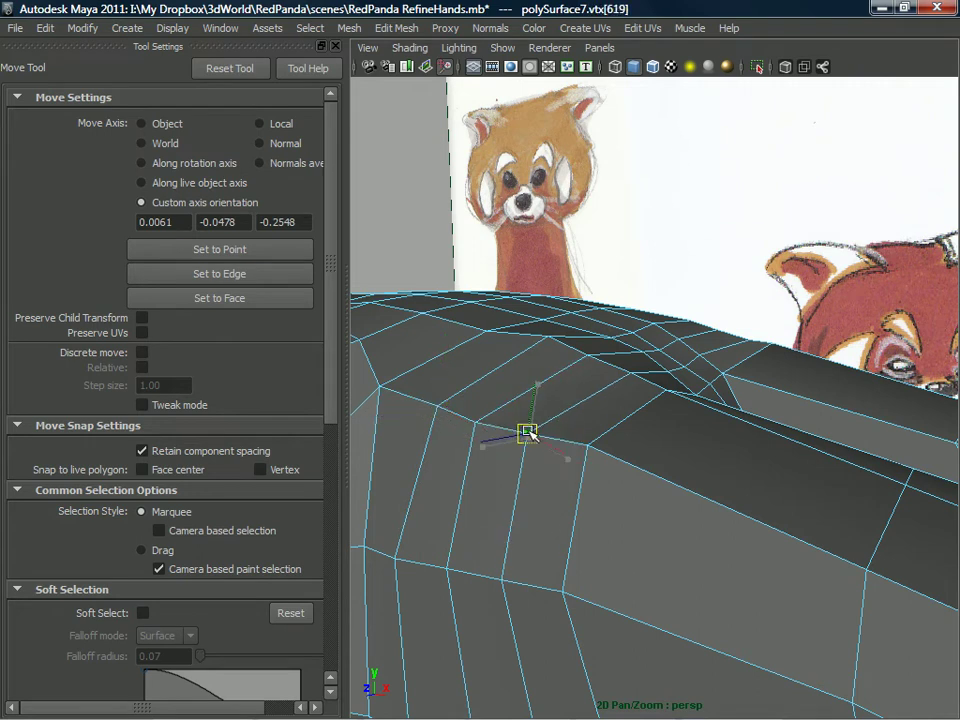
pyautogui.keyDown('alt'); pyautogui.moveTo(525, 432); pyautogui.dragTo(545, 407); pyautogui.keyUp('alt')
pyautogui.click(541, 412)
# - Reposition the vertices on top of the middle finger's knuckle to round the back of the hand
pyautogui.keyDown('alt'); pyautogui.moveTo(738, 404); pyautogui.dragTo(677, 379, button='right'); pyautogui.keyUp('alt')
pyautogui.keyDown('alt'); pyautogui.moveTo(677, 379); pyautogui.dragTo(616, 361); pyautogui.keyUp('alt')
pyautogui.click(614, 359)
pyautogui.click(660, 343)
pyautogui.click(615, 382)
pyautogui.click(602, 348)
pyautogui.click(603, 347)
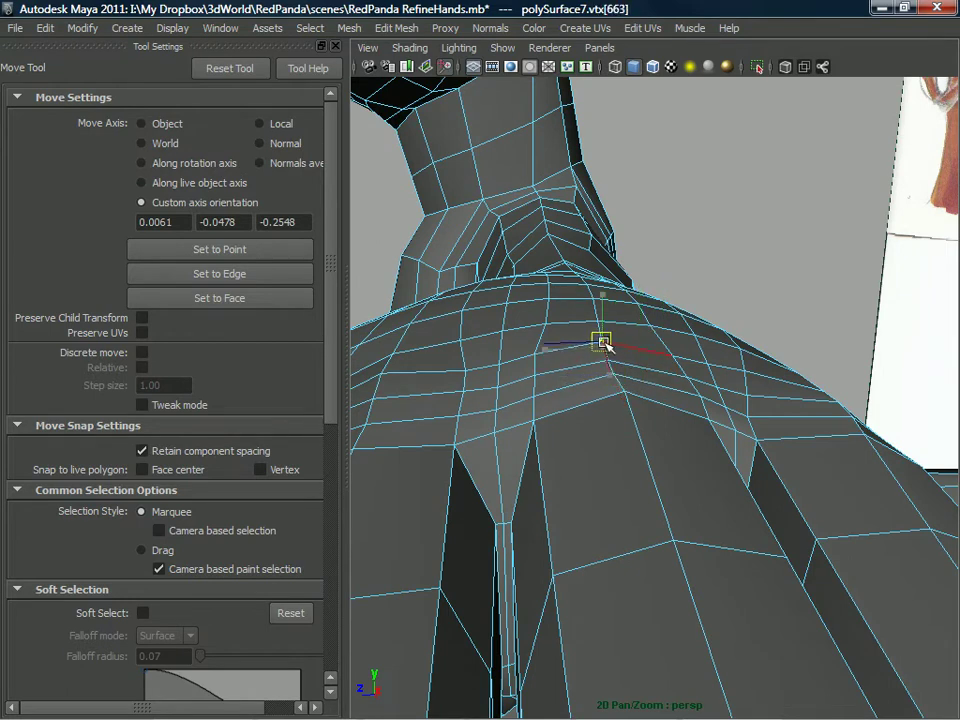
pyautogui.keyDown('alt'); pyautogui.moveTo(610, 327); pyautogui.dragTo(603, 325); pyautogui.keyUp('alt')
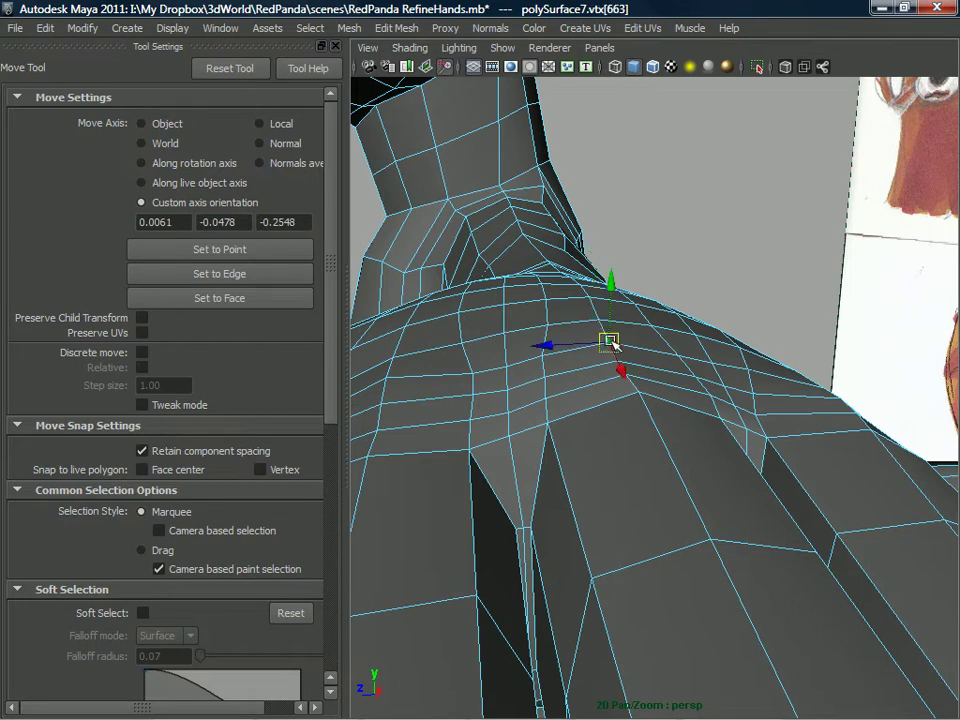
pyautogui.click(625, 347)
pyautogui.click(618, 361)
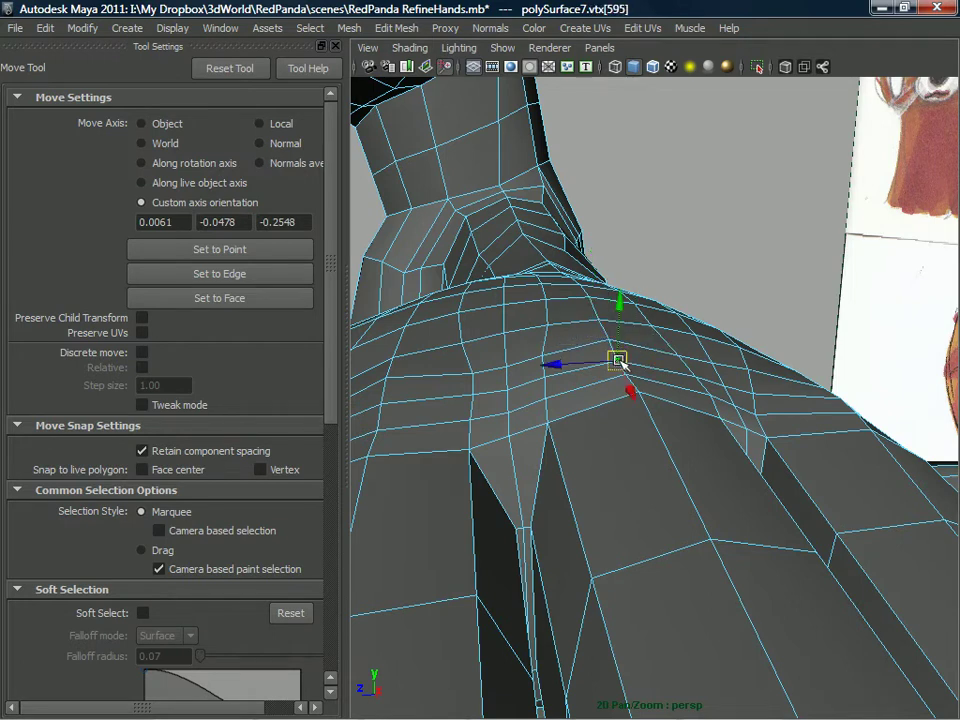
pyautogui.keyDown('alt'); pyautogui.moveTo(620, 357); pyautogui.dragTo(522, 333); pyautogui.keyUp('alt')
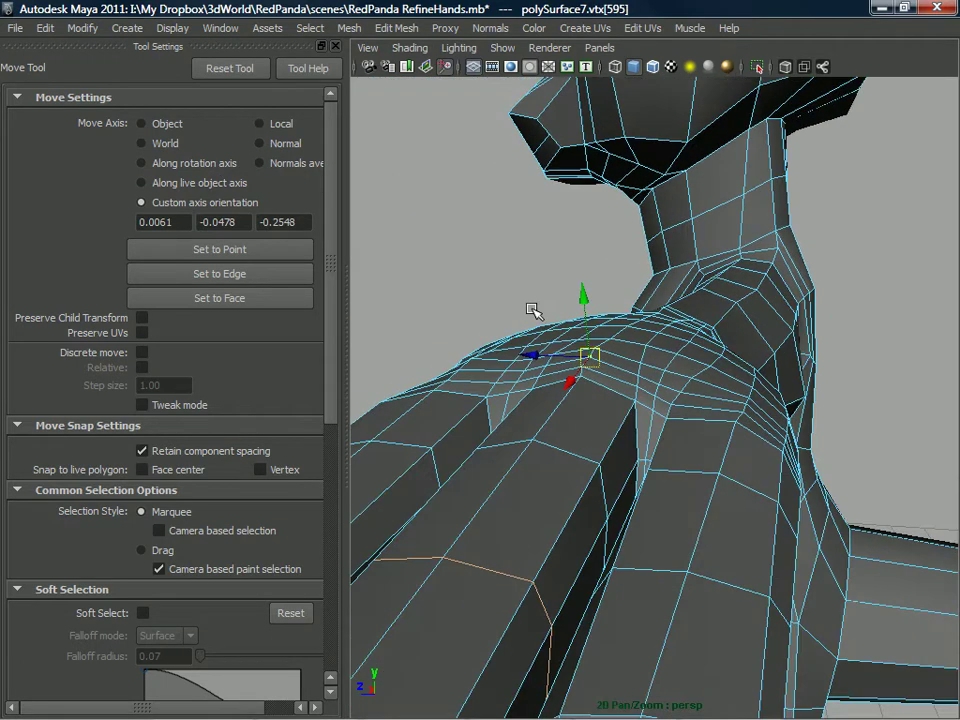
# - Select the vertices across the back of the hand and palm and activate the Sculpt Geometry Tool in relax mode for them
pyautogui.keyDown('alt'); pyautogui.moveTo(403, 302); pyautogui.dragTo(606, 368); pyautogui.keyUp('alt')
pyautogui.moveTo(606, 362); pyautogui.dragTo(645, 345, button='right')
pyautogui.click(603, 407)
pyautogui.moveTo(606, 407)
pyautogui.keyDown('shift'); pyautogui.mouseDown(button='right')
pyautogui.moveTo(611, 394)
pyautogui.moveTo(553, 375)
pyautogui.mouseUp(button='right'); pyautogui.keyUp('shift')
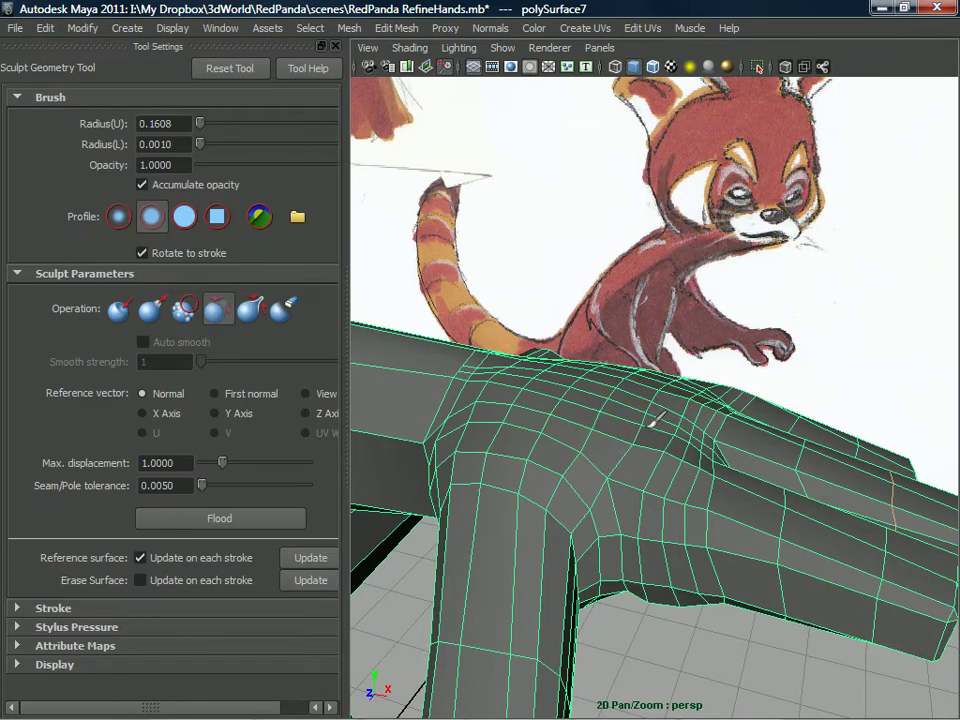
pyautogui.keyDown('alt'); pyautogui.moveTo(657, 421); pyautogui.dragTo(640, 404); pyautogui.keyUp('alt')
pyautogui.moveTo(642, 362)
pyautogui.mouseDown(button='right')
pyautogui.moveTo(609, 387)
pyautogui.moveTo(570, 364)
pyautogui.mouseUp(button='right')
pyautogui.press('q')
pyautogui.moveTo(718, 331); pyautogui.dragTo(698, 392)
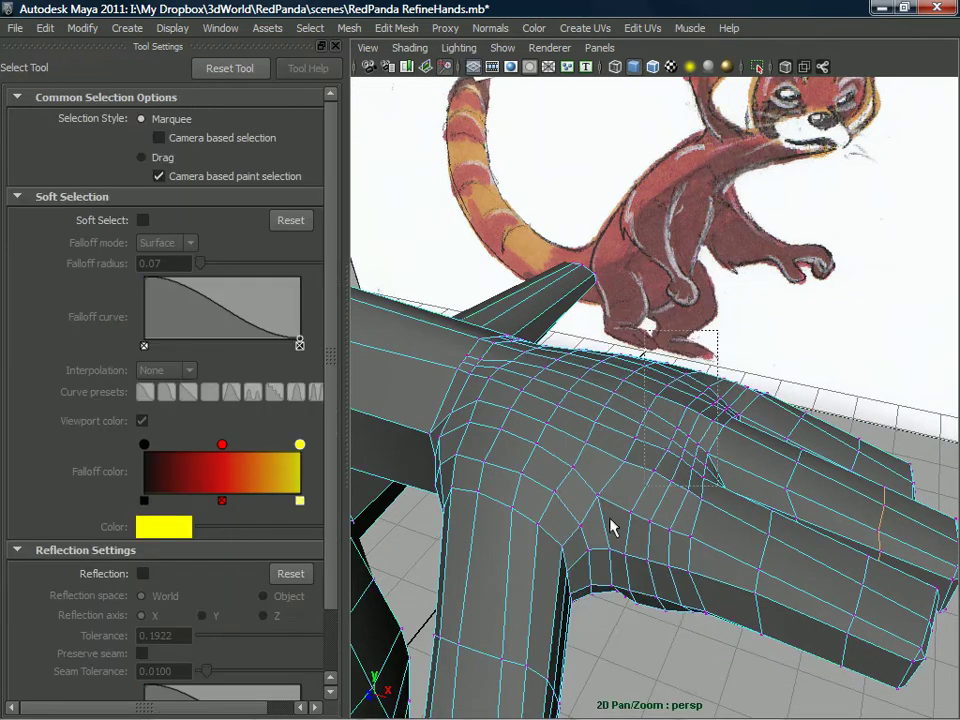
pyautogui.click(349, 28)
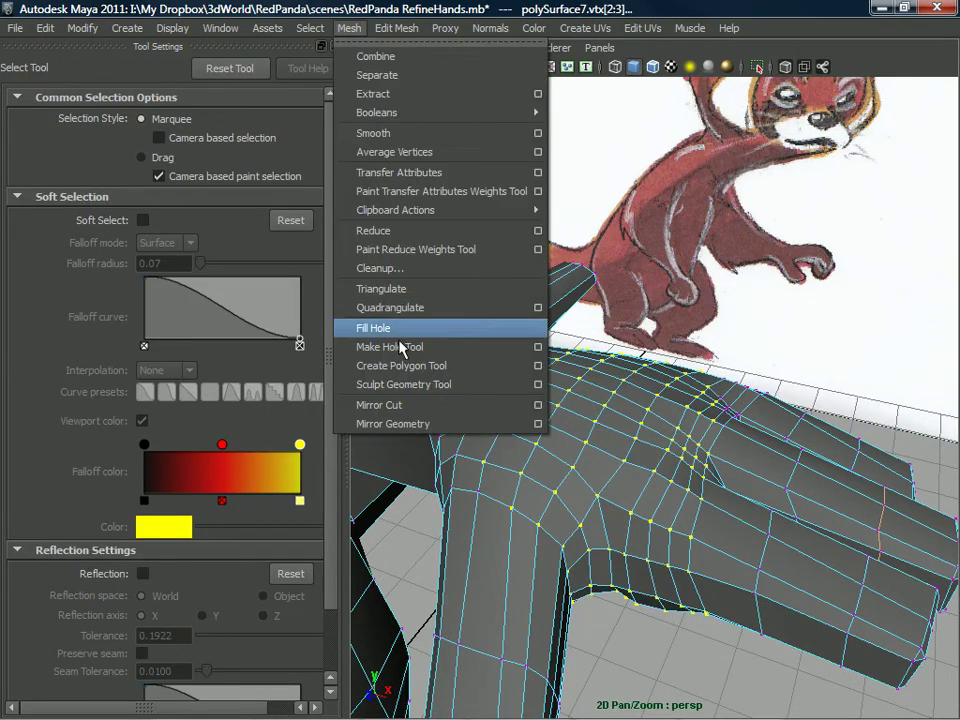
pyautogui.click(437, 384)
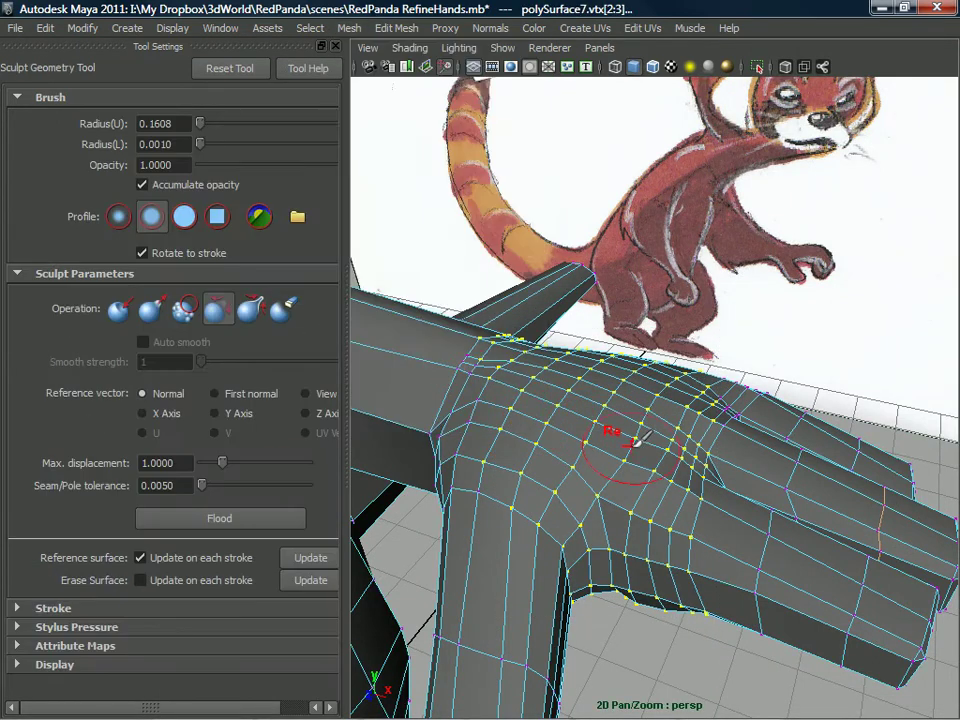
pyautogui.keyDown('alt'); pyautogui.moveTo(662, 413); pyautogui.dragTo(712, 400); pyautogui.keyUp('alt')
pyautogui.moveTo(605, 347)
pyautogui.keyDown('alt'); pyautogui.mouseDown()
pyautogui.moveTo(750, 326)
pyautogui.moveTo(557, 418)
pyautogui.moveTo(568, 257)
pyautogui.moveTo(580, 326)
pyautogui.moveTo(718, 317)
pyautogui.moveTo(604, 431)
pyautogui.moveTo(755, 395)
pyautogui.moveTo(671, 426)
pyautogui.moveTo(681, 360)
pyautogui.moveTo(649, 364)
pyautogui.moveTo(702, 358)
pyautogui.moveTo(606, 439)
pyautogui.moveTo(580, 447)
pyautogui.moveTo(598, 412)
pyautogui.moveTo(608, 416)
pyautogui.mouseUp(); pyautogui.keyUp('alt')
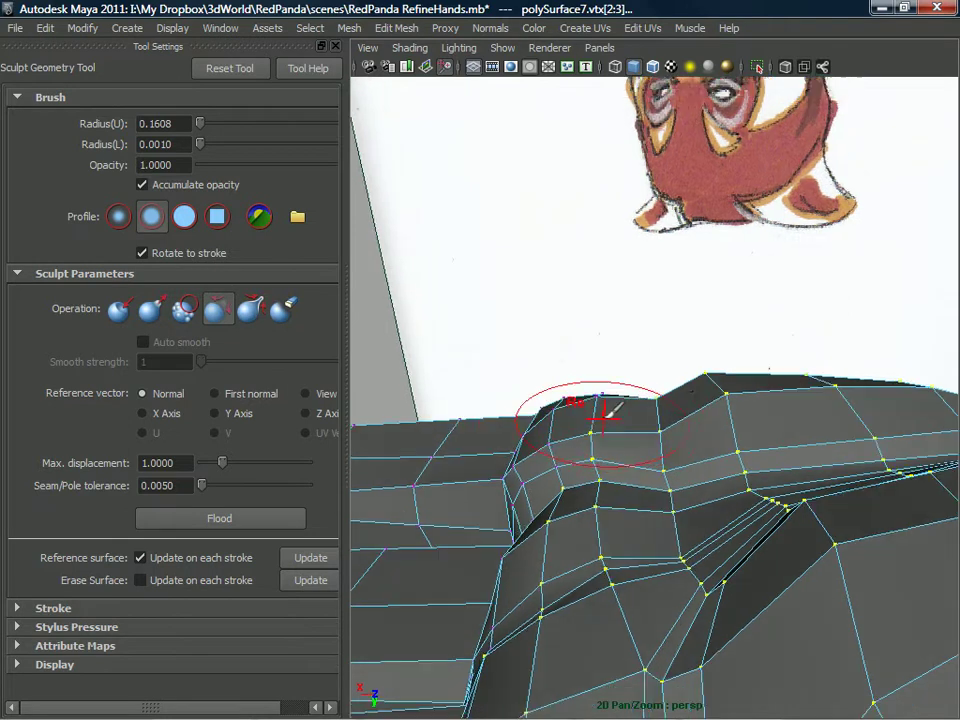
# - Move the edges and vertices of the palm's raised pads and the crease beside them
pyautogui.rightClick(605, 375)
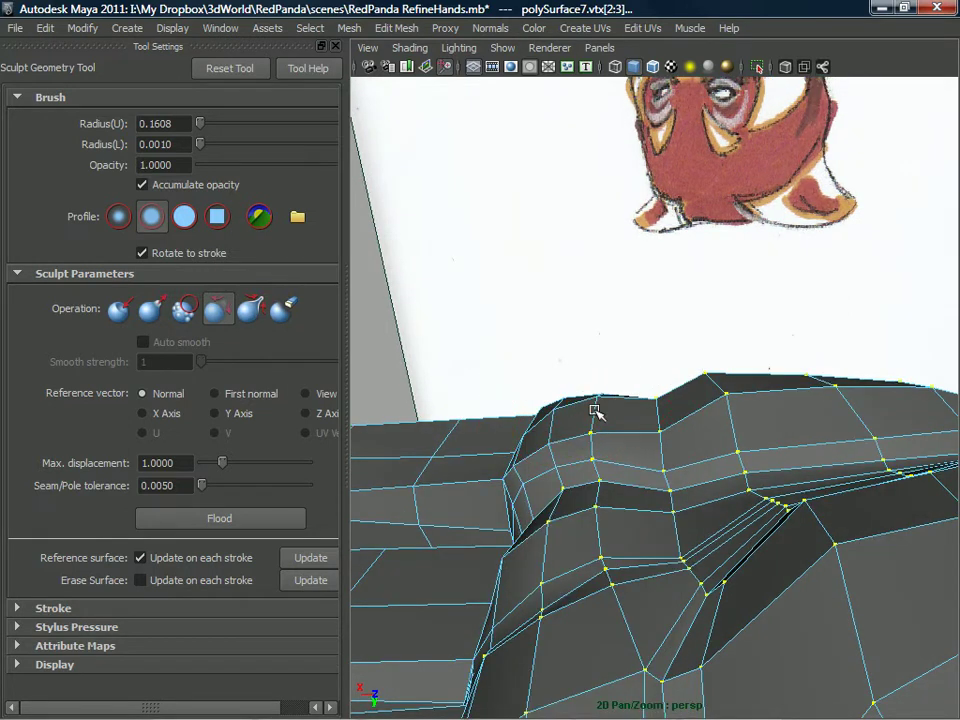
pyautogui.press('w')
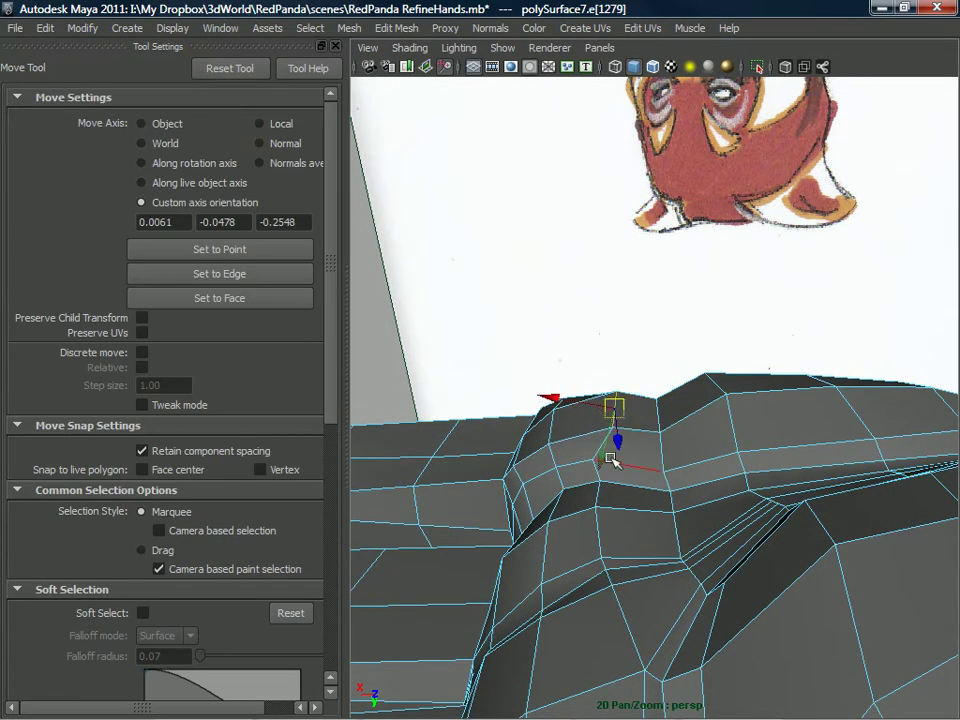
pyautogui.moveTo(618, 459)
pyautogui.keyDown('alt'); pyautogui.mouseDown()
pyautogui.moveTo(610, 457)
pyautogui.moveTo(660, 418)
pyautogui.moveTo(634, 435)
pyautogui.moveTo(641, 454)
pyautogui.moveTo(622, 470)
pyautogui.mouseUp(); pyautogui.keyUp('alt')
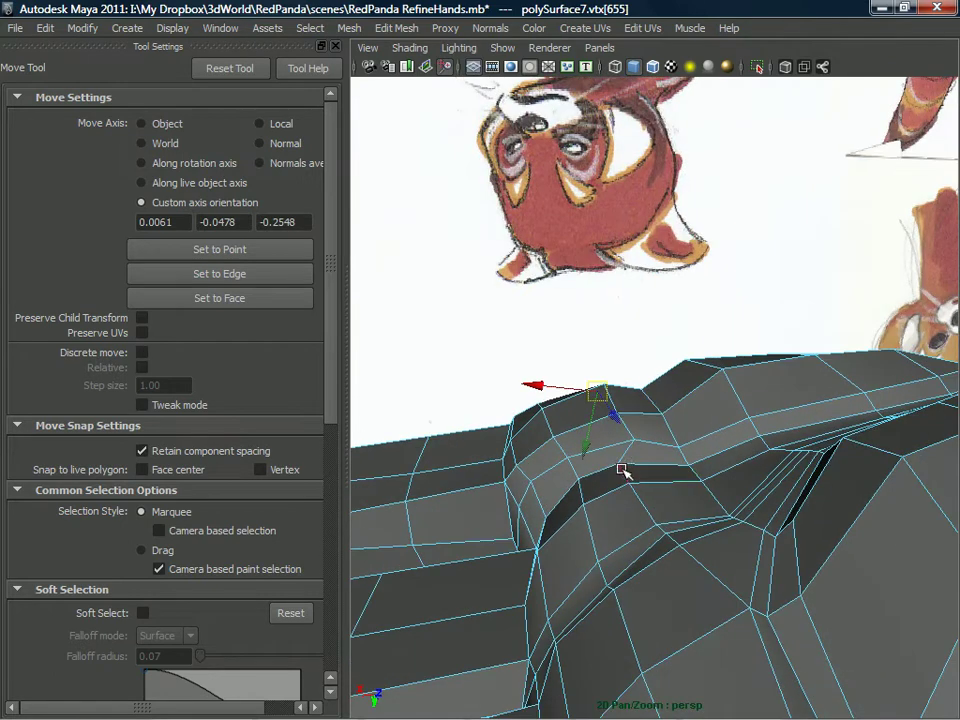
pyautogui.press('F11')
pyautogui.click(686, 505)
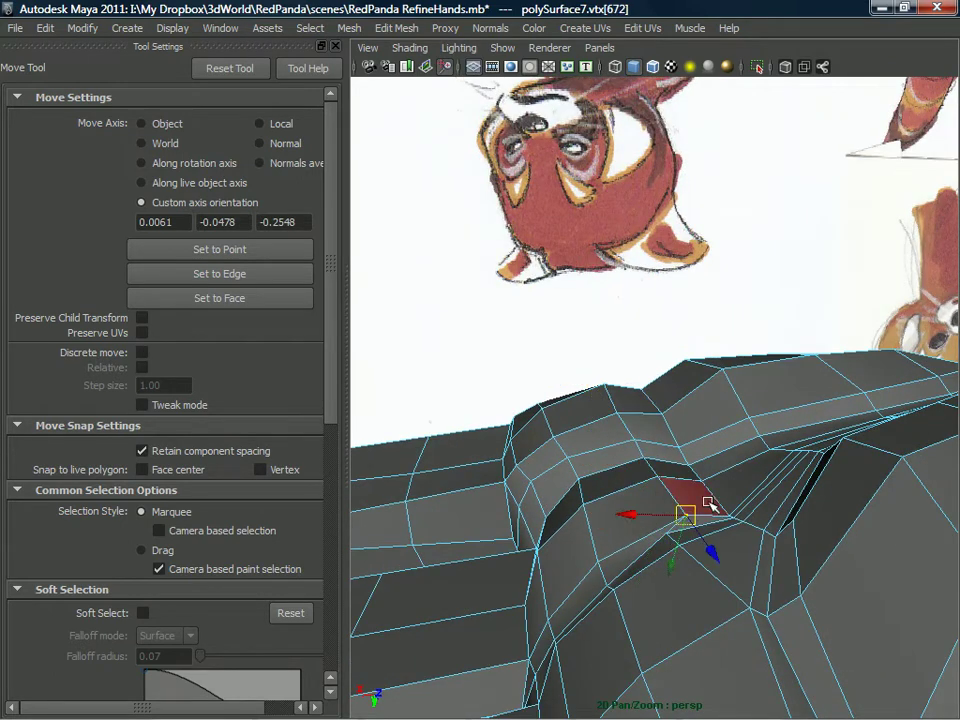
pyautogui.press('F10')
pyautogui.click(670, 537)
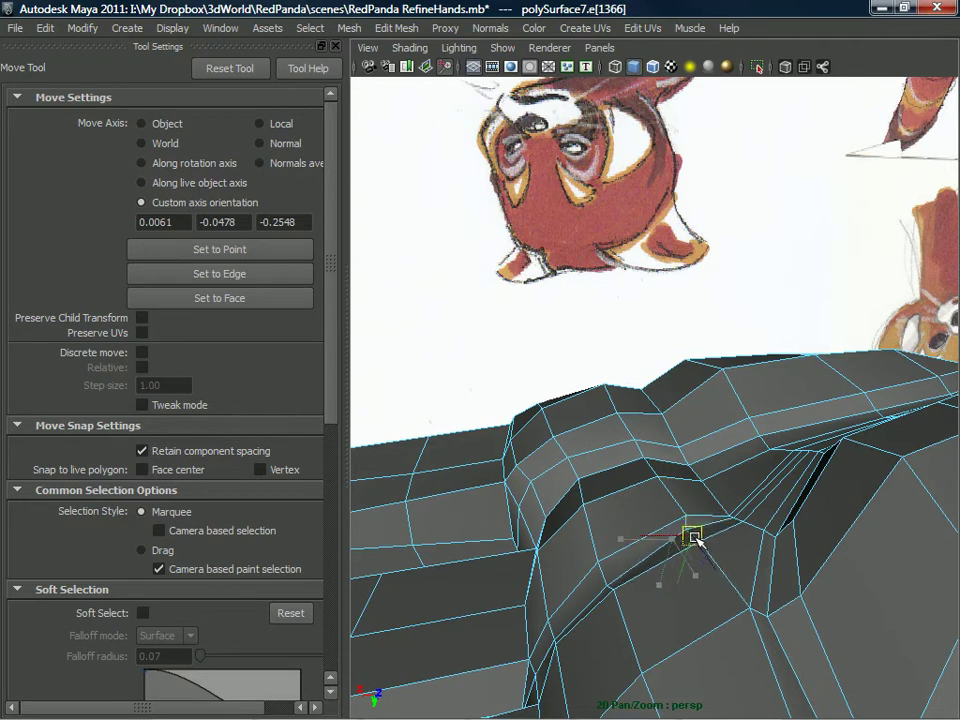
# - Rework the small faces and vertices where the outer finger meets the palm
pyautogui.keyDown('alt'); pyautogui.moveTo(705, 545); pyautogui.dragTo(644, 311); pyautogui.keyUp('alt')
pyautogui.keyDown('alt'); pyautogui.moveTo(651, 322); pyautogui.dragTo(619, 409, button='right'); pyautogui.keyUp('alt')
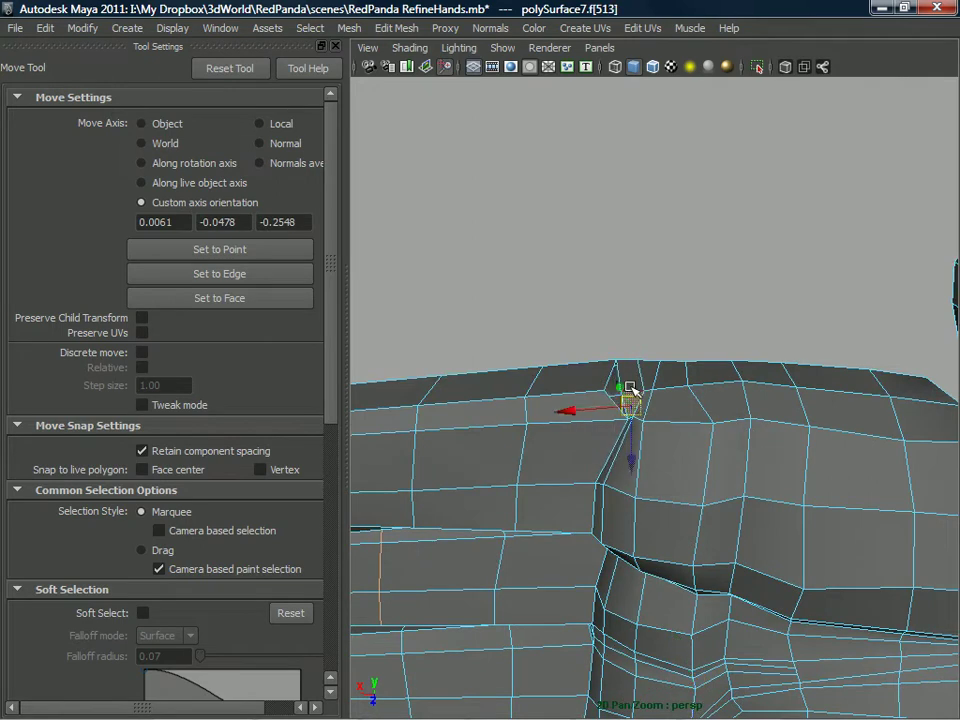
pyautogui.keyDown('alt'); pyautogui.moveTo(642, 395); pyautogui.dragTo(660, 415, button='middle'); pyautogui.keyUp('alt')
pyautogui.keyDown('alt'); pyautogui.moveTo(660, 415); pyautogui.dragTo(640, 475, button='right'); pyautogui.keyUp('alt')
pyautogui.moveTo(609, 361); pyautogui.dragTo(540, 363, button='right')
pyautogui.keyDown('alt'); pyautogui.moveTo(596, 436); pyautogui.dragTo(604, 336); pyautogui.keyUp('alt')
pyautogui.moveTo(590, 276); pyautogui.dragTo(593, 375)
pyautogui.keyDown('shift'); pyautogui.moveTo(590, 381); pyautogui.dragTo(588, 300, button='right'); pyautogui.keyUp('shift')
pyautogui.keyDown('alt'); pyautogui.moveTo(621, 370); pyautogui.dragTo(668, 537); pyautogui.keyUp('alt')
# - Move the vertex at the crease between the outer finger's underside and the palm
pyautogui.press('w')
pyautogui.keyDown('alt'); pyautogui.moveTo(670, 540); pyautogui.dragTo(612, 480, button='right'); pyautogui.keyUp('alt')
pyautogui.keyDown('alt'); pyautogui.moveTo(612, 480); pyautogui.dragTo(633, 245); pyautogui.keyUp('alt')
pyautogui.keyDown('alt'); pyautogui.moveTo(633, 245); pyautogui.dragTo(654, 411, button='right'); pyautogui.keyUp('alt')
pyautogui.keyDown('alt'); pyautogui.moveTo(654, 411); pyautogui.dragTo(654, 446); pyautogui.keyUp('alt')
pyautogui.moveTo(662, 360); pyautogui.dragTo(713, 391, button='right')
pyautogui.keyDown('alt'); pyautogui.moveTo(705, 396); pyautogui.dragTo(658, 448); pyautogui.keyUp('alt')
pyautogui.keyDown('alt'); pyautogui.moveTo(658, 448); pyautogui.dragTo(632, 514, button='right'); pyautogui.keyUp('alt')
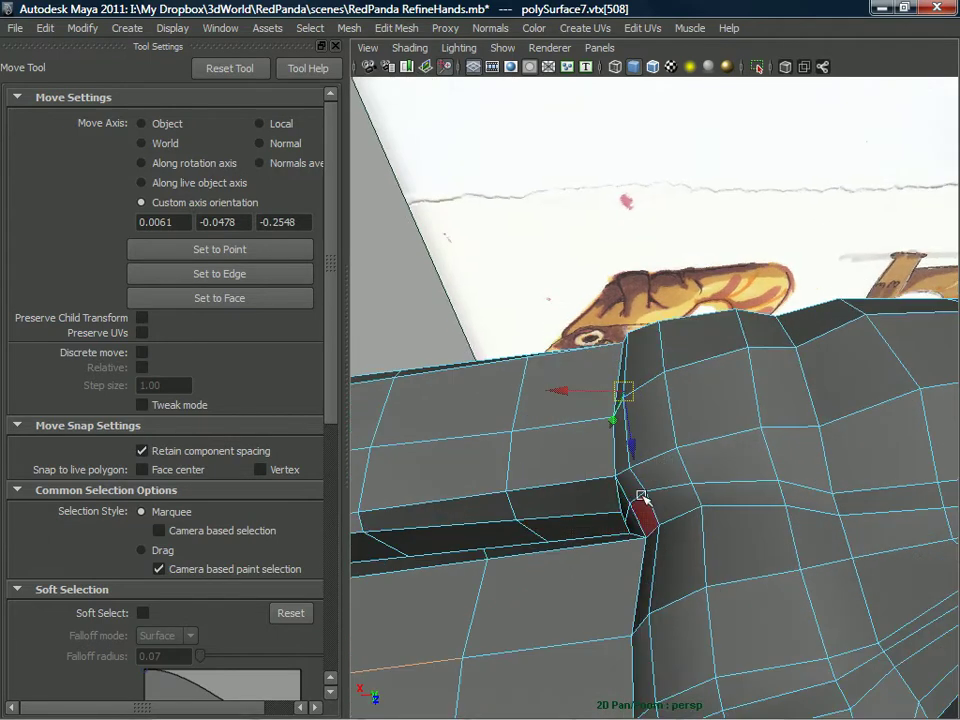
# - Inspect the outer finger's base up close from several angles
pyautogui.click(634, 484)
pyautogui.keyDown('alt'); pyautogui.moveTo(634, 484); pyautogui.dragTo(690, 426); pyautogui.keyUp('alt')
pyautogui.press('f')
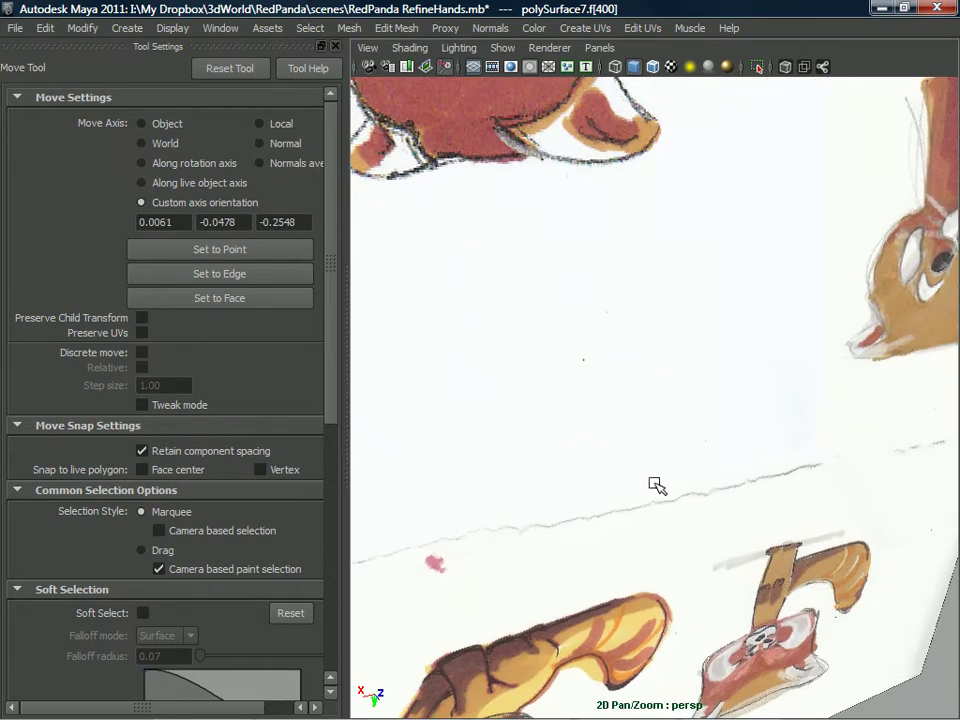
pyautogui.scroll(-3, 638, 469)
pyautogui.keyDown('alt'); pyautogui.moveTo(634, 467); pyautogui.dragTo(638, 433, button='middle'); pyautogui.keyUp('alt')
pyautogui.keyDown('alt'); pyautogui.moveTo(638, 433); pyautogui.dragTo(648, 390); pyautogui.keyUp('alt')
pyautogui.click(631, 383)
pyautogui.scroll(4, 631, 383)
pyautogui.press('f')
pyautogui.keyDown('alt'); pyautogui.moveTo(648, 390); pyautogui.dragTo(624, 433, button='right'); pyautogui.keyUp('alt')
pyautogui.keyDown('alt'); pyautogui.moveTo(624, 433); pyautogui.dragTo(669, 416, button='middle'); pyautogui.keyUp('alt')
pyautogui.keyDown('alt'); pyautogui.moveTo(669, 416); pyautogui.dragTo(660, 545, button='right'); pyautogui.keyUp('alt')
pyautogui.keyDown('alt'); pyautogui.moveTo(643, 454); pyautogui.dragTo(664, 486); pyautogui.keyUp('alt')
pyautogui.keyDown('alt'); pyautogui.moveTo(664, 486); pyautogui.dragTo(660, 425, button='middle'); pyautogui.keyUp('alt')
pyautogui.keyDown('alt'); pyautogui.moveTo(660, 425); pyautogui.dragTo(675, 563, button='right'); pyautogui.keyUp('alt')
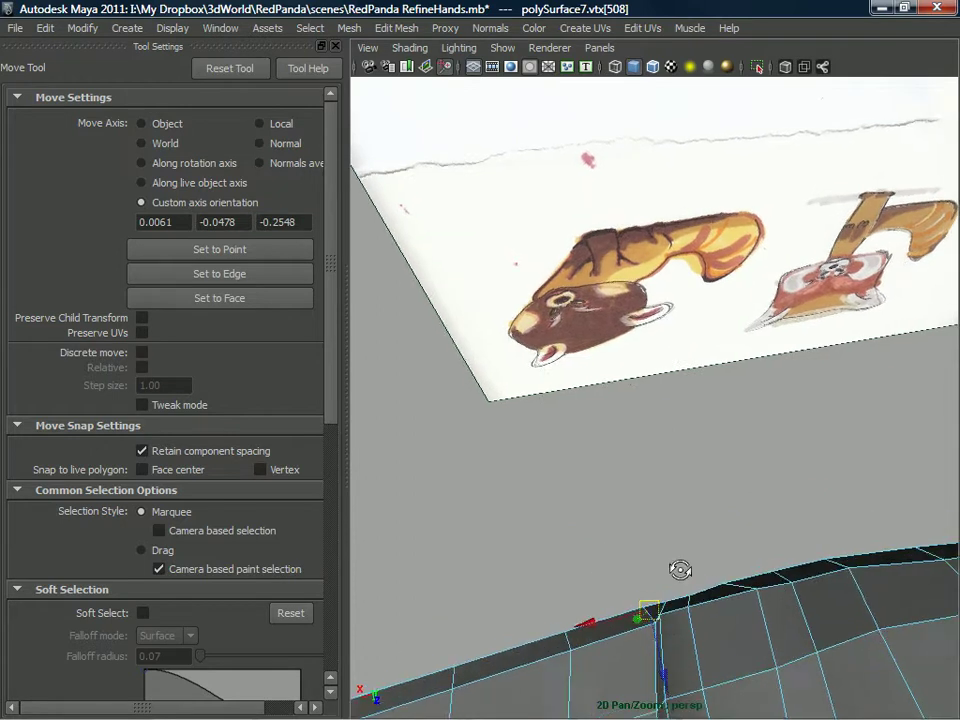
# - Move the vertex on the outer edge of that finger's base along the finger's length
pyautogui.keyDown('alt'); pyautogui.moveTo(675, 563); pyautogui.dragTo(724, 632); pyautogui.keyUp('alt')
pyautogui.keyDown('alt'); pyautogui.moveTo(724, 632); pyautogui.dragTo(715, 562, button='middle'); pyautogui.keyUp('alt')
pyautogui.moveTo(703, 527); pyautogui.dragTo(705, 526)
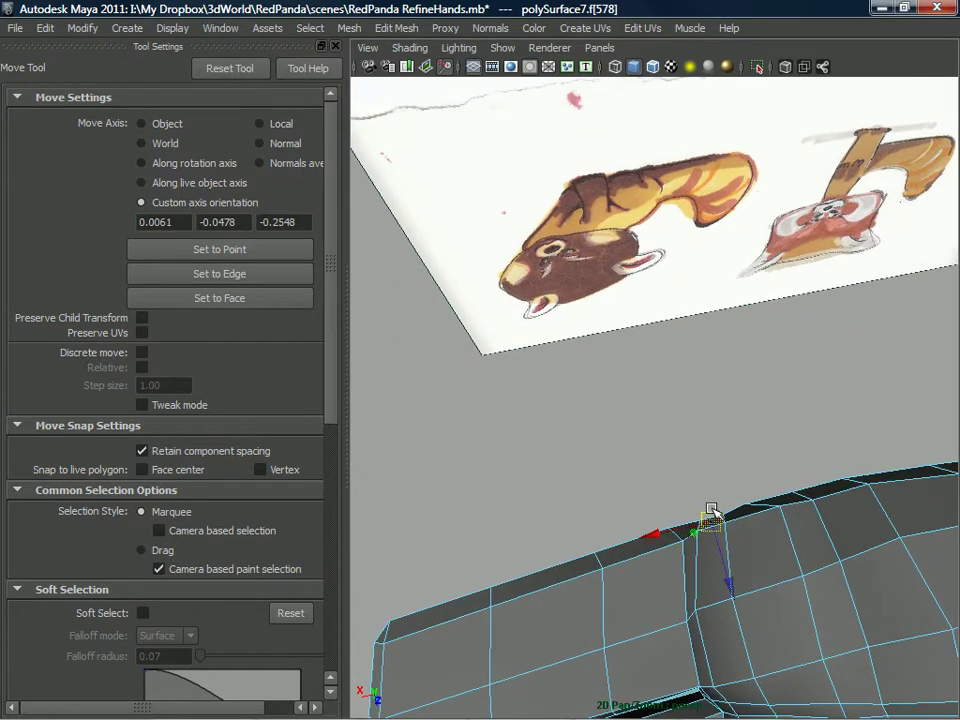
pyautogui.click(720, 519)
pyautogui.moveTo(681, 362); pyautogui.dragTo(725, 390, button='right')
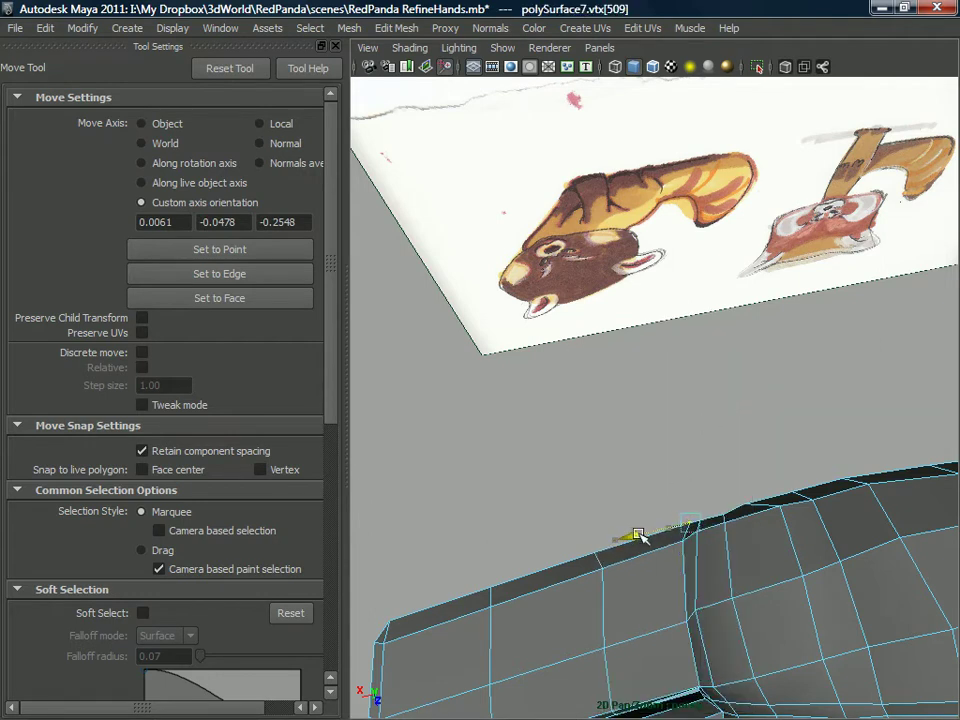
# - Move the vertices at the base of the finger on the hand's opposite edge
pyautogui.scroll(-6, 639, 530)
pyautogui.keyDown('alt'); pyautogui.moveTo(641, 490); pyautogui.dragTo(686, 360); pyautogui.keyUp('alt')
pyautogui.keyDown('alt'); pyautogui.moveTo(686, 360); pyautogui.dragTo(680, 398, button='middle'); pyautogui.keyUp('alt')
pyautogui.keyDown('alt'); pyautogui.moveTo(680, 398); pyautogui.dragTo(681, 474, button='right'); pyautogui.keyUp('alt')
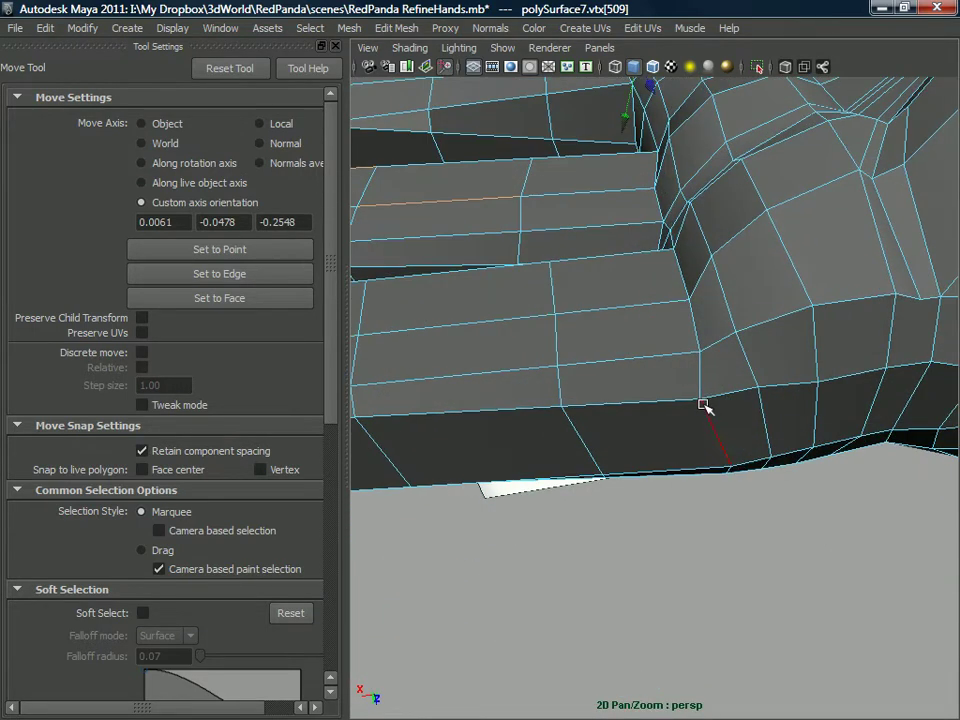
pyautogui.moveTo(648, 402); pyautogui.dragTo(690, 402)
pyautogui.keyDown('alt'); pyautogui.moveTo(703, 408); pyautogui.dragTo(697, 385); pyautogui.keyUp('alt')
pyautogui.click(678, 282)
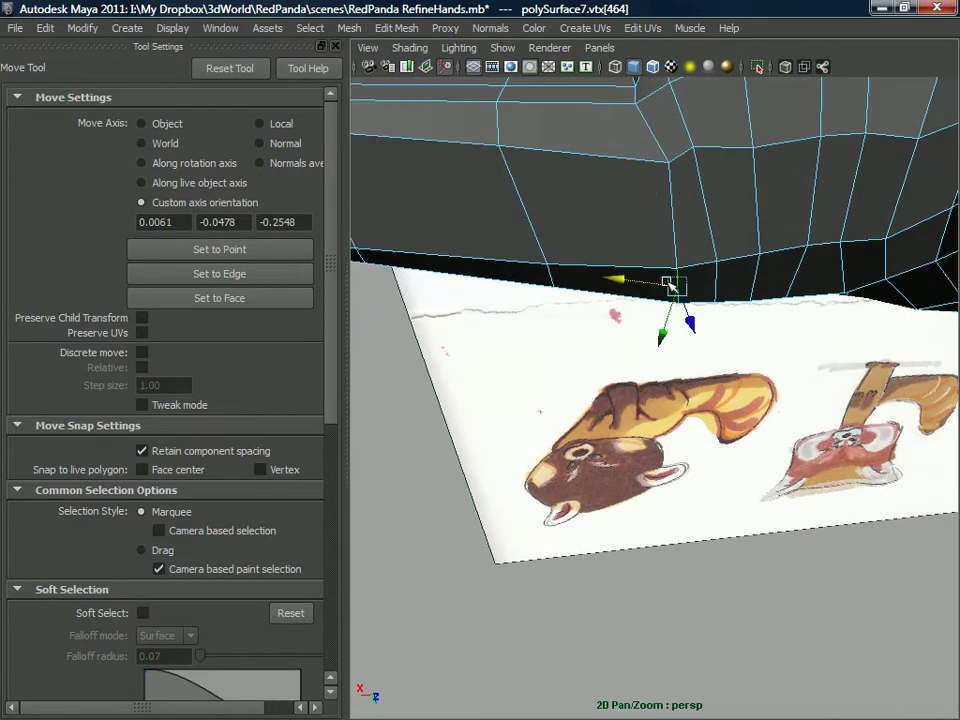
pyautogui.press('d')
pyautogui.moveTo(680, 288); pyautogui.dragTo(731, 316)
pyautogui.click(681, 321)
pyautogui.click(731, 377)
pyautogui.moveTo(729, 377); pyautogui.dragTo(691, 430)
# - Move the short edges of the palm-side crease between the outer and middle fingers
pyautogui.scroll(-5, 718, 384)
pyautogui.keyDown('alt'); pyautogui.moveTo(664, 450); pyautogui.dragTo(671, 381, button='middle'); pyautogui.keyUp('alt')
pyautogui.keyDown('alt'); pyautogui.moveTo(671, 381); pyautogui.dragTo(667, 482, button='right'); pyautogui.keyUp('alt')
pyautogui.keyDown('alt'); pyautogui.moveTo(667, 482); pyautogui.dragTo(654, 476); pyautogui.keyUp('alt')
pyautogui.keyDown('alt'); pyautogui.moveTo(642, 356); pyautogui.dragTo(649, 373); pyautogui.keyUp('alt')
pyautogui.keyDown('alt'); pyautogui.moveTo(649, 373); pyautogui.dragTo(654, 434, button='right'); pyautogui.keyUp('alt')
pyautogui.moveTo(641, 402); pyautogui.dragTo(620, 400)
pyautogui.click(612, 356)
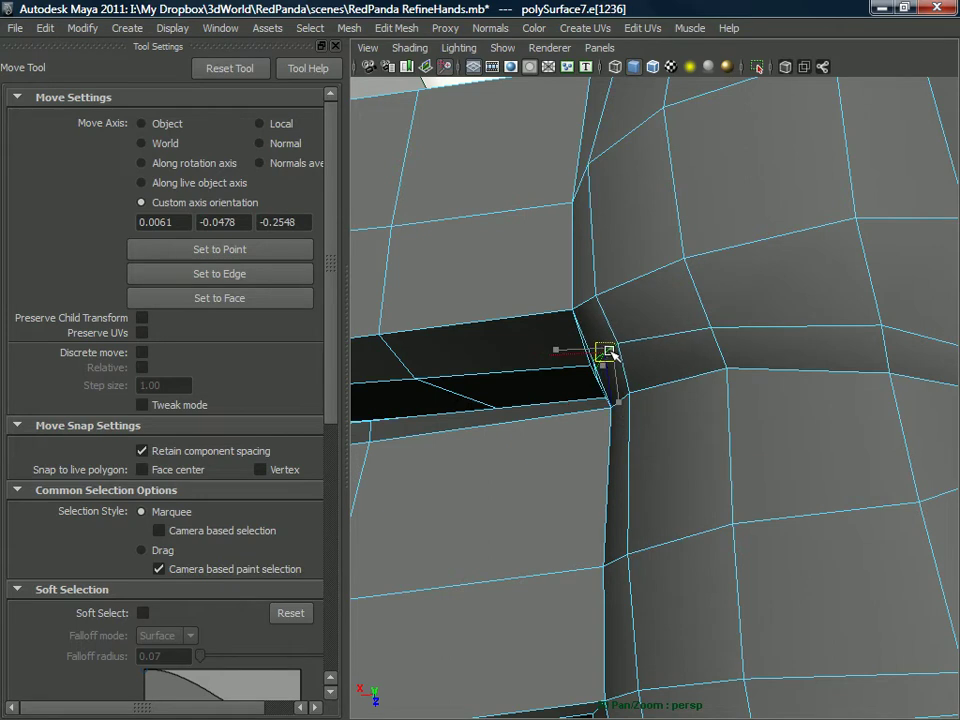
pyautogui.scroll(-3, 628, 483)
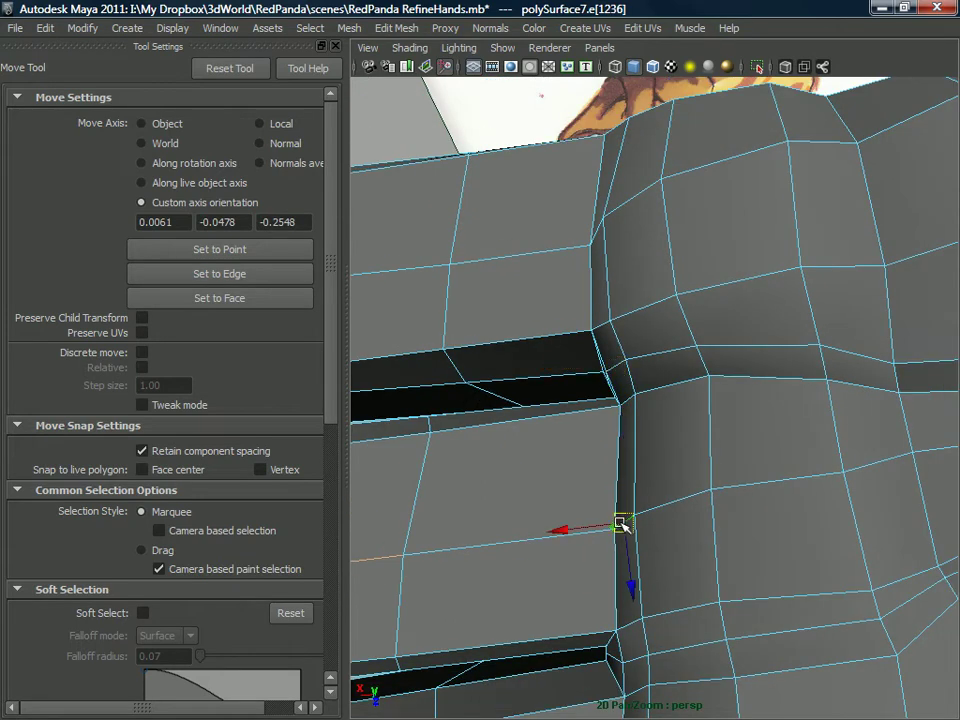
# - Merge the closely spaced vertices at the middle of the middle finger's base on the palm side
pyautogui.moveTo(621, 519); pyautogui.dragTo(642, 504)
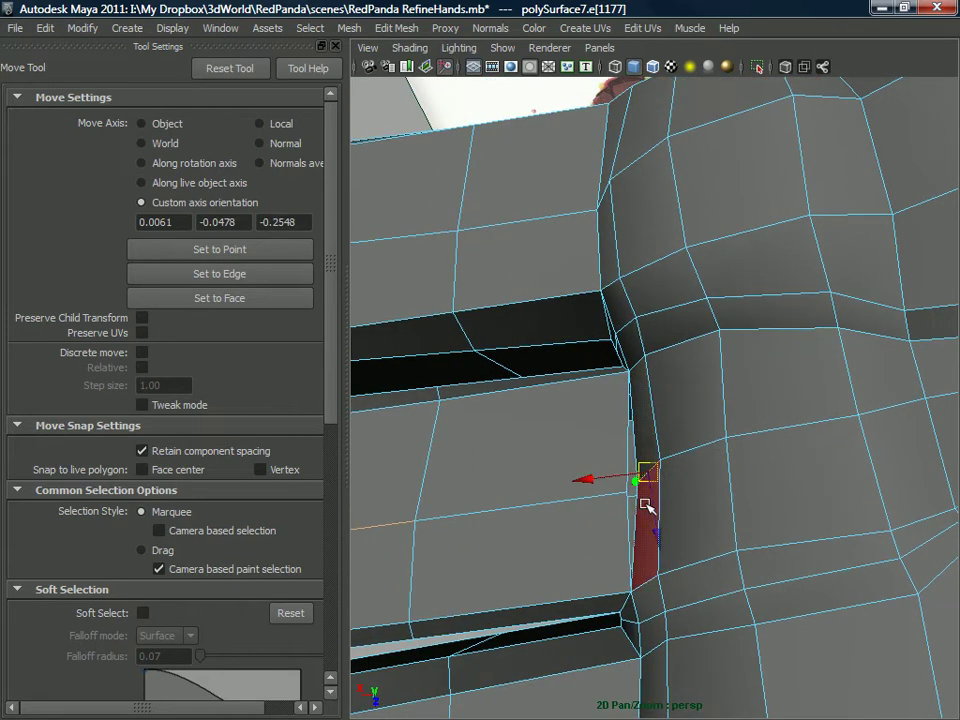
pyautogui.scroll(4, 664, 454)
pyautogui.moveTo(657, 361); pyautogui.dragTo(590, 361, button='right')
pyautogui.press('q')
pyautogui.click(620, 528)
pyautogui.keyDown('alt'); pyautogui.moveTo(620, 530); pyautogui.dragTo(655, 489); pyautogui.keyUp('alt')
pyautogui.press('w')
pyautogui.keyDown('shift'); pyautogui.moveTo(594, 385); pyautogui.dragTo(589, 248, button='right'); pyautogui.keyUp('shift')
pyautogui.keyDown('alt'); pyautogui.moveTo(632, 335); pyautogui.dragTo(632, 355); pyautogui.keyUp('alt')
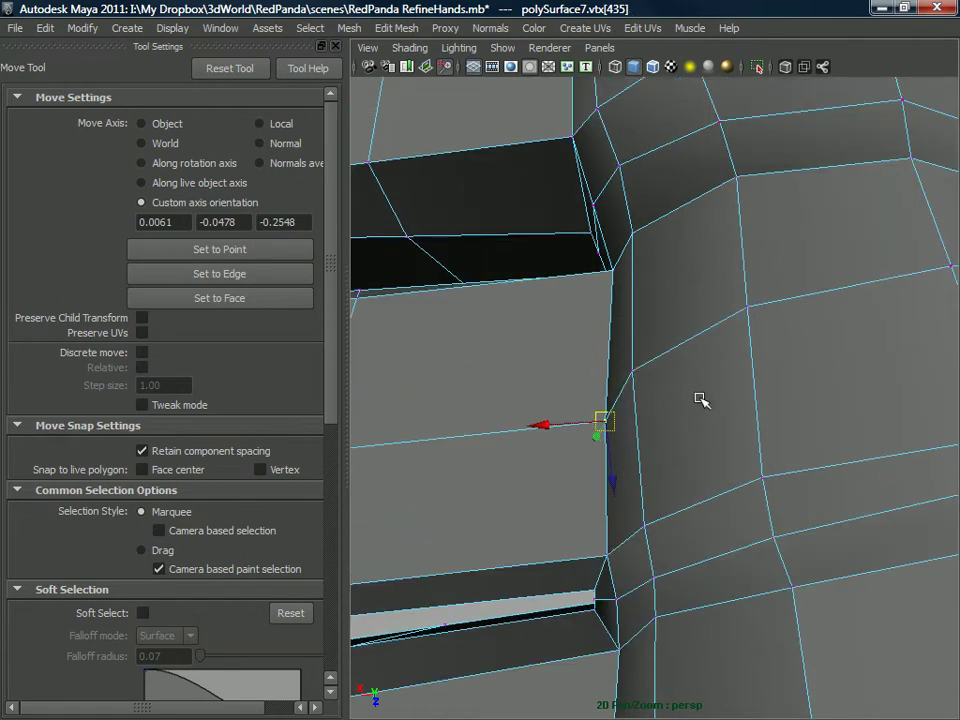
# - Move the merged vertex at the middle finger's base to even out the edge where the finger meets the palm
pyautogui.moveTo(669, 360); pyautogui.dragTo(710, 343, button='right')
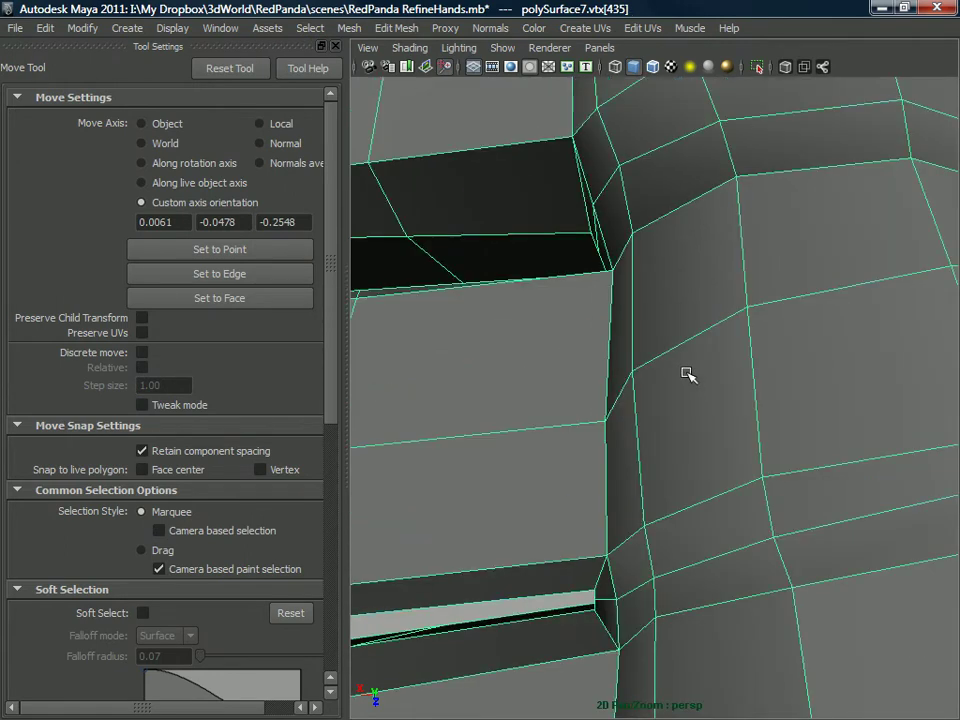
pyautogui.scroll(-5, 660, 420)
pyautogui.keyDown('alt'); pyautogui.moveTo(677, 410); pyautogui.dragTo(738, 310); pyautogui.keyUp('alt')
pyautogui.keyDown('alt'); pyautogui.moveTo(738, 310); pyautogui.dragTo(695, 481, button='middle'); pyautogui.keyUp('alt')
pyautogui.keyDown('alt'); pyautogui.moveTo(695, 481); pyautogui.dragTo(686, 390); pyautogui.keyUp('alt')
pyautogui.scroll(5, 688, 431)
pyautogui.moveTo(686, 365); pyautogui.dragTo(690, 392, button='right')
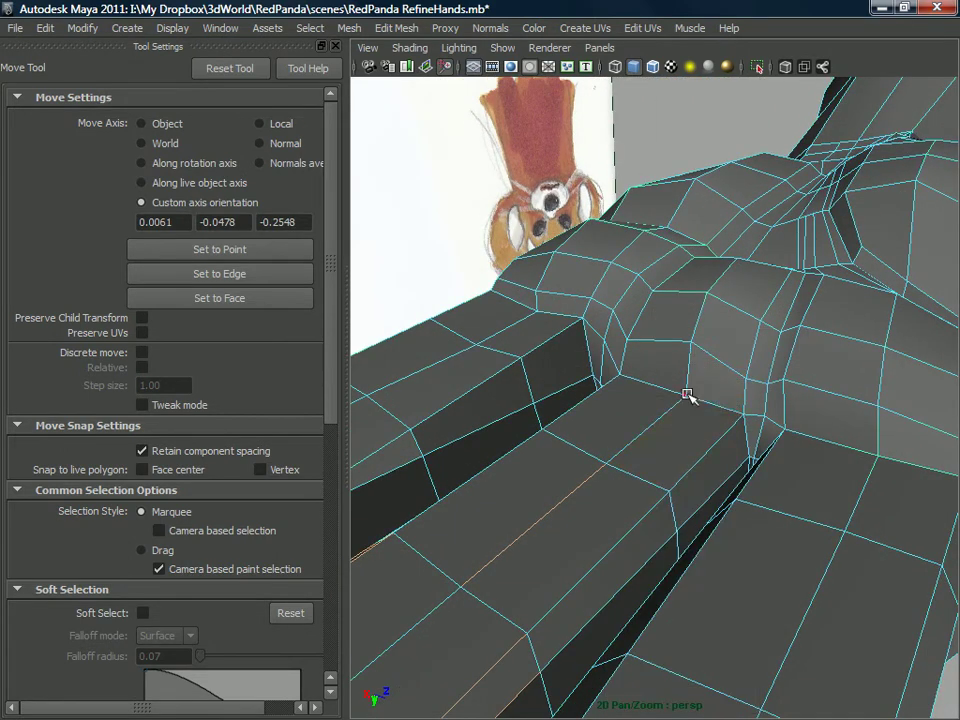
pyautogui.click(686, 383)
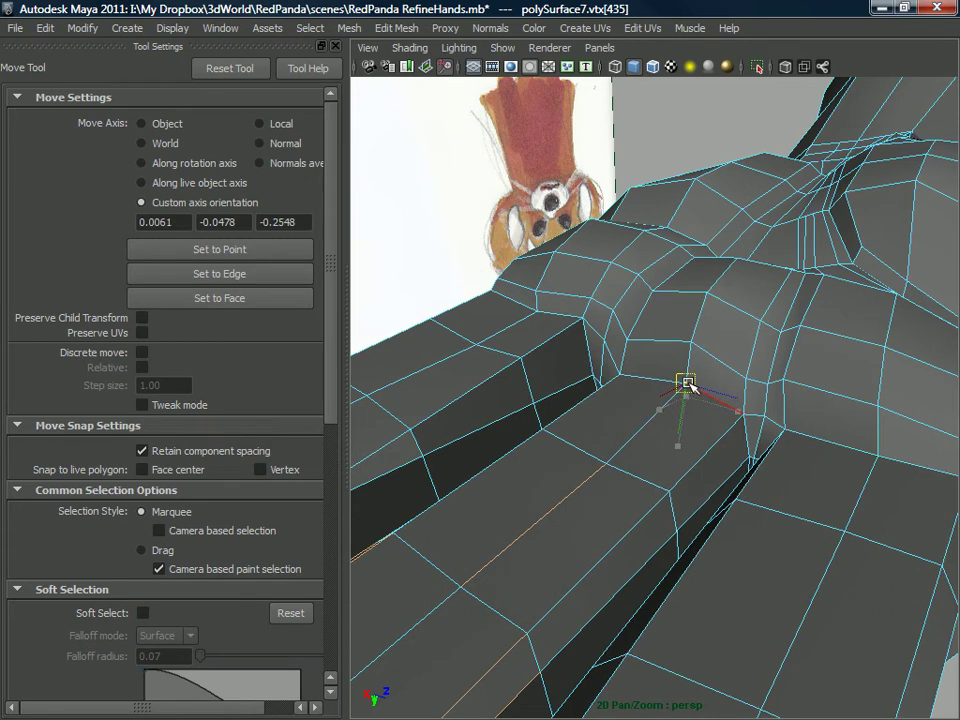
# - Adjust the vertices and edges along the lengthwise centre line of the middle finger's palm side
pyautogui.click(604, 464)
pyautogui.moveTo(604, 464)
pyautogui.keyDown('alt'); pyautogui.mouseDown()
pyautogui.moveTo(581, 489)
pyautogui.moveTo(603, 469)
pyautogui.mouseUp(); pyautogui.keyUp('alt')
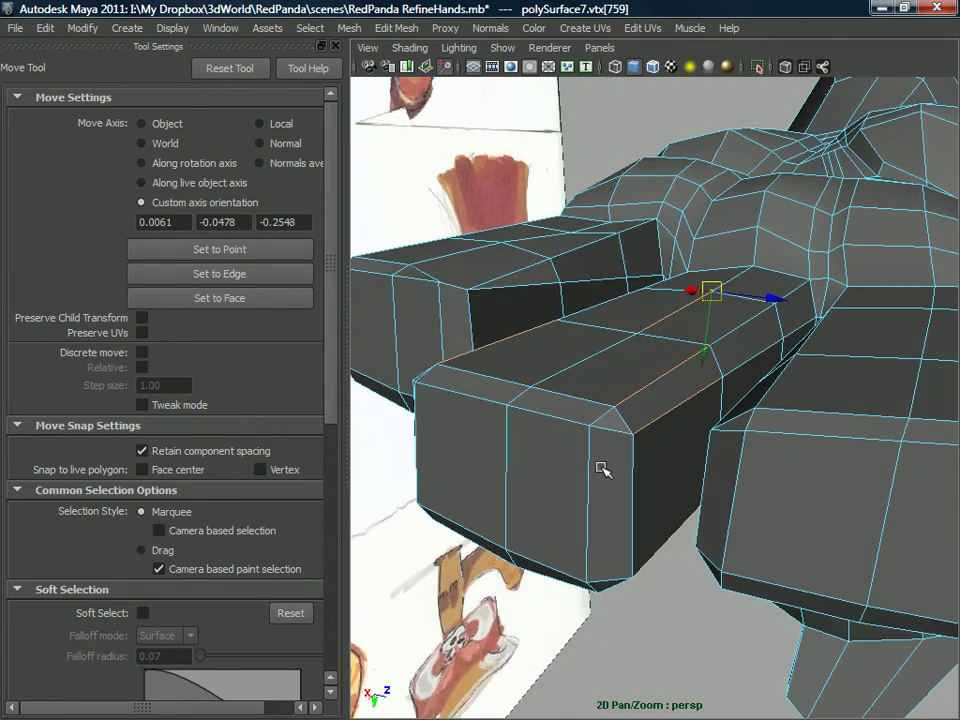
pyautogui.click(618, 347)
pyautogui.click(510, 395)
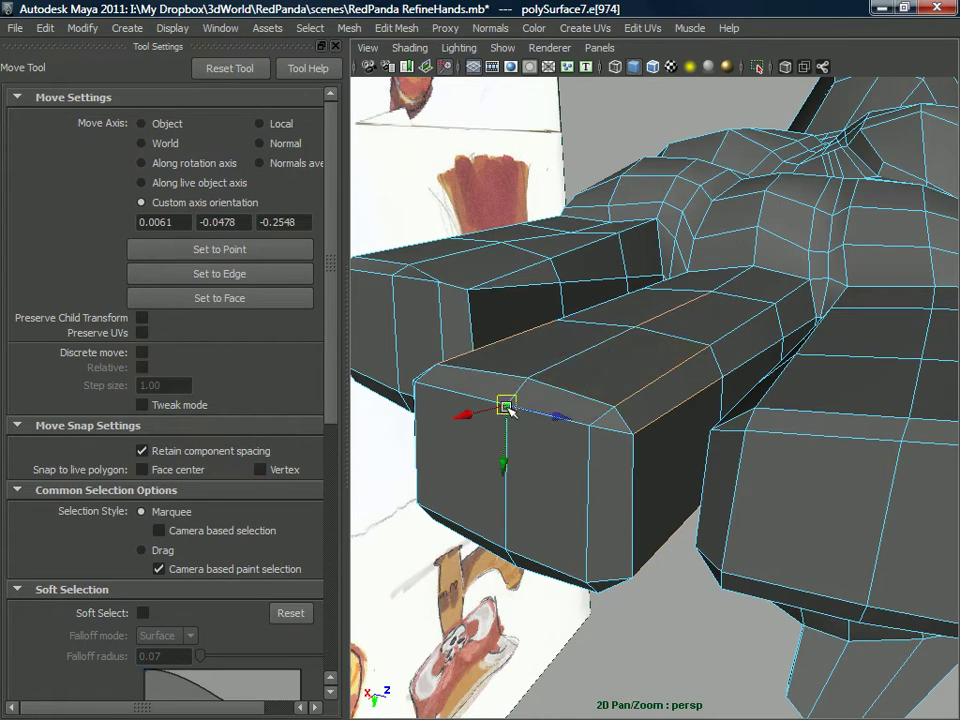
pyautogui.click(551, 367)
# - Inspect the faces around the middle finger's base and along the thumb-side edge of the hand
pyautogui.keyDown('alt'); pyautogui.moveTo(551, 367); pyautogui.dragTo(720, 352); pyautogui.keyUp('alt')
pyautogui.click(639, 339)
pyautogui.click(737, 349)
pyautogui.click(742, 425)
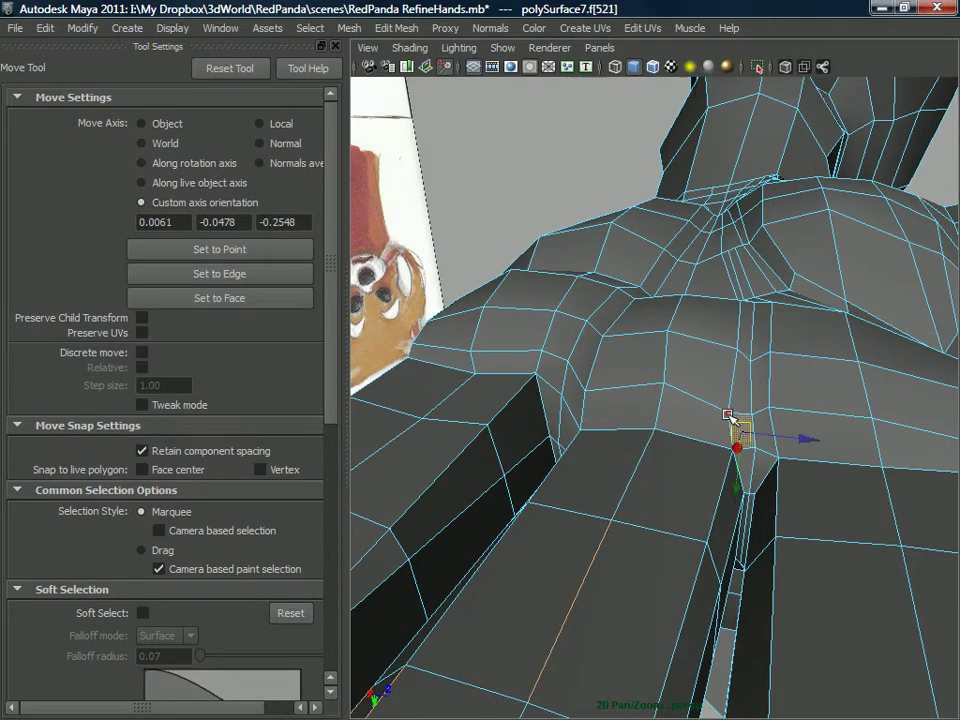
pyautogui.click(735, 409)
pyautogui.keyDown('alt'); pyautogui.moveTo(747, 408); pyautogui.dragTo(650, 481); pyautogui.keyUp('alt')
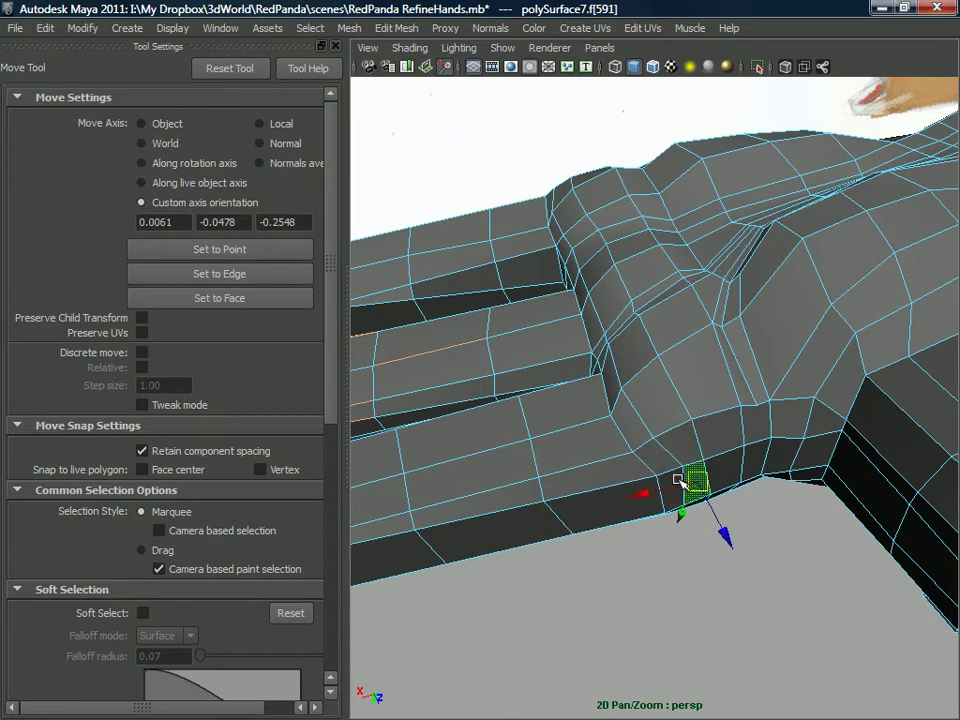
pyautogui.keyDown('alt'); pyautogui.moveTo(656, 467); pyautogui.dragTo(587, 640); pyautogui.keyUp('alt')
pyautogui.keyDown('alt'); pyautogui.moveTo(641, 560); pyautogui.dragTo(714, 360); pyautogui.keyUp('alt')
# - Preview the hand mesh smoothed and examine the palm creases and thumb mound from several angles
pyautogui.moveTo(714, 360); pyautogui.dragTo(762, 338, button='right')
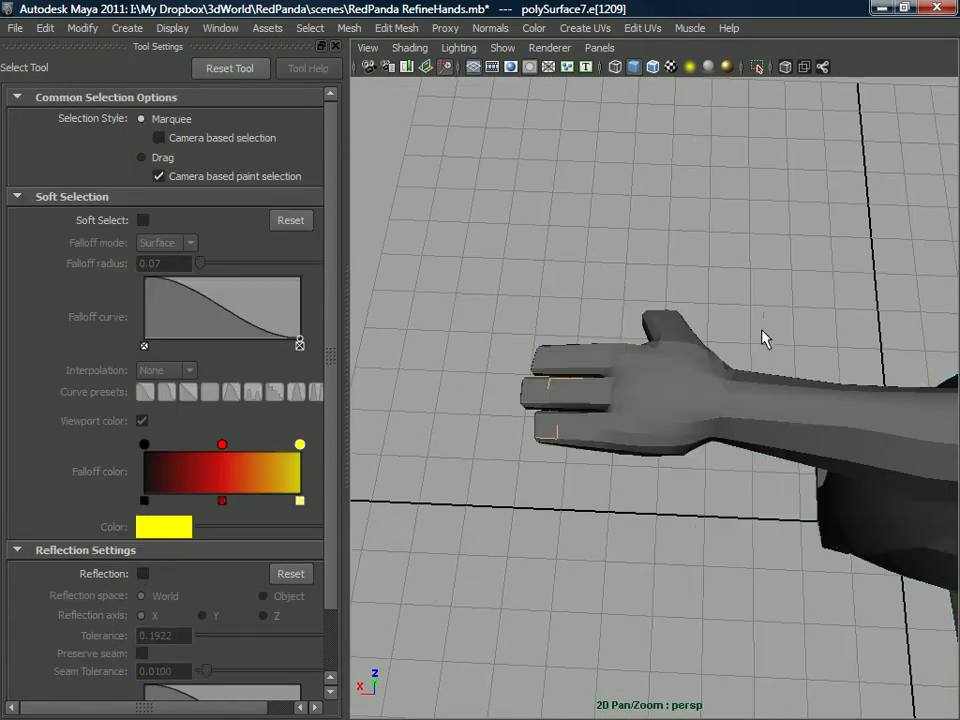
pyautogui.click(675, 368)
pyautogui.press('3')
pyautogui.keyDown('alt'); pyautogui.moveTo(684, 366); pyautogui.dragTo(690, 290); pyautogui.keyUp('alt')
pyautogui.click(690, 292)
pyautogui.keyDown('alt'); pyautogui.moveTo(686, 461); pyautogui.dragTo(637, 437); pyautogui.keyUp('alt')
pyautogui.keyDown('alt'); pyautogui.moveTo(637, 437); pyautogui.dragTo(666, 522, button='right'); pyautogui.keyUp('alt')
pyautogui.click(679, 495)
pyautogui.hotkey('ctrl', 'z')
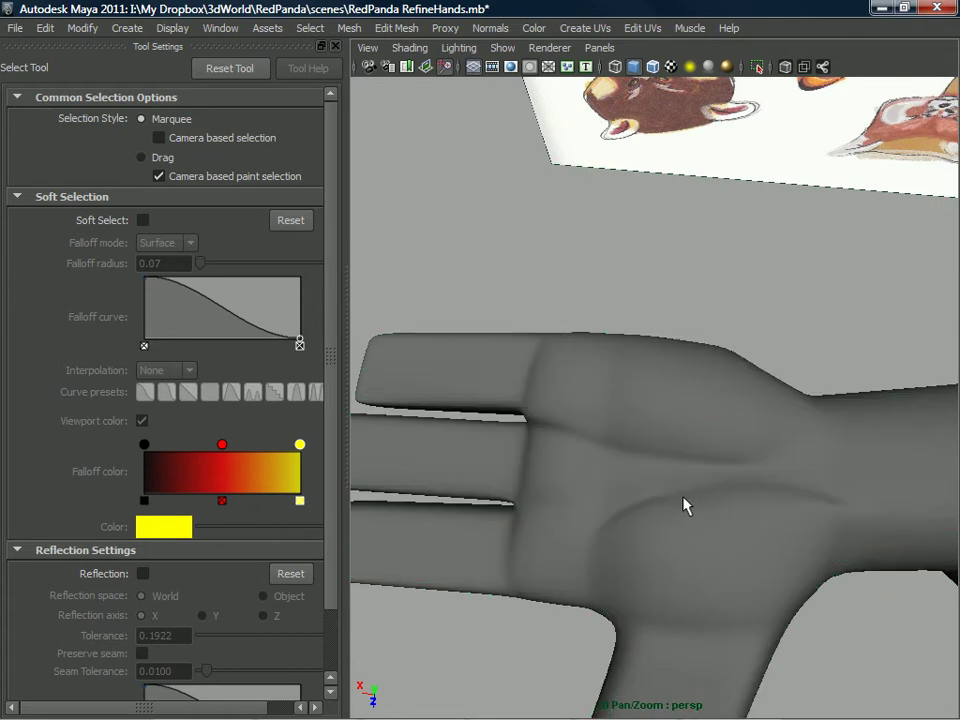
pyautogui.keyDown('alt'); pyautogui.moveTo(743, 517); pyautogui.dragTo(642, 481); pyautogui.keyUp('alt')
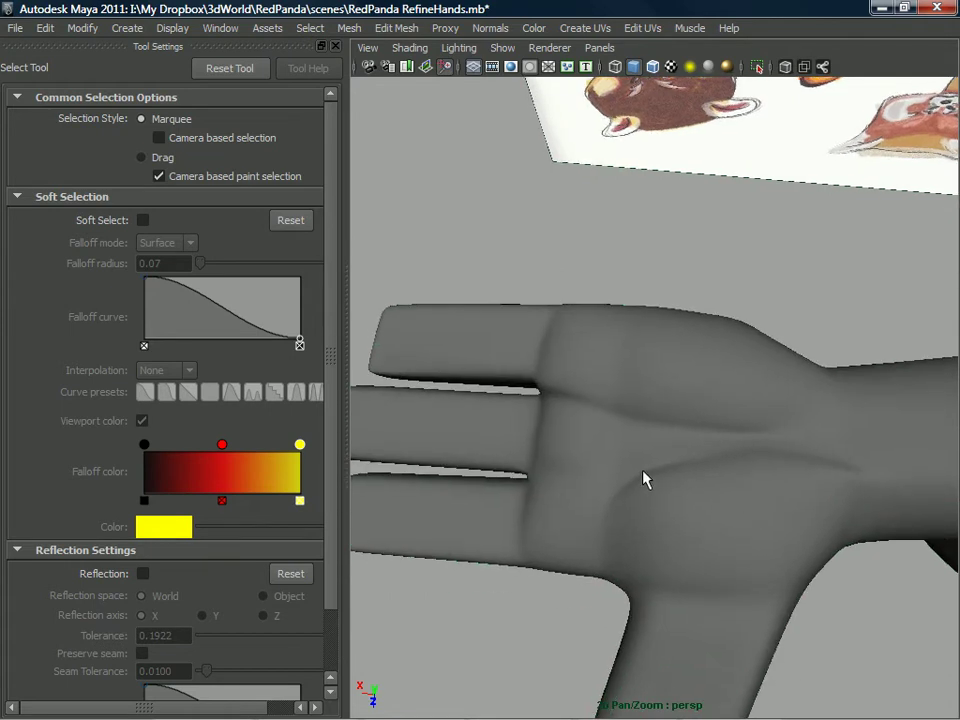
pyautogui.keyDown('alt'); pyautogui.moveTo(766, 465); pyautogui.dragTo(724, 445); pyautogui.keyUp('alt')
pyautogui.click(812, 400)
pyautogui.press('1')
# - Enable soft selection with a falloff radius of 0.21 for the narrow face along the thumb-side palm crease and move it
pyautogui.moveTo(747, 360); pyautogui.dragTo(790, 384, button='right')
pyautogui.click(759, 407)
pyautogui.click(724, 476)
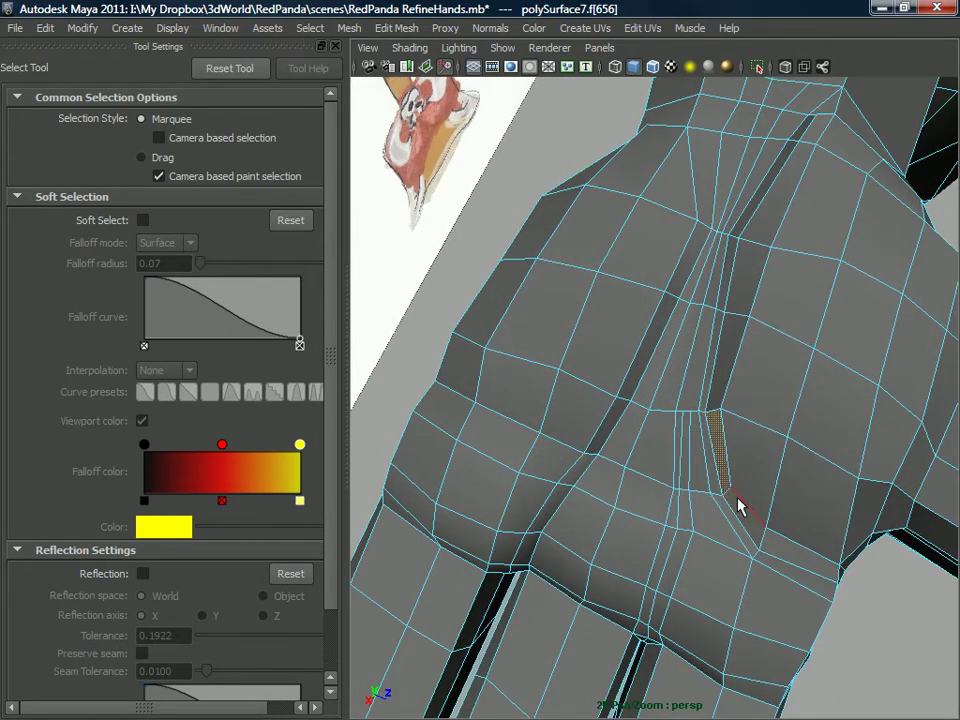
pyautogui.press('b')
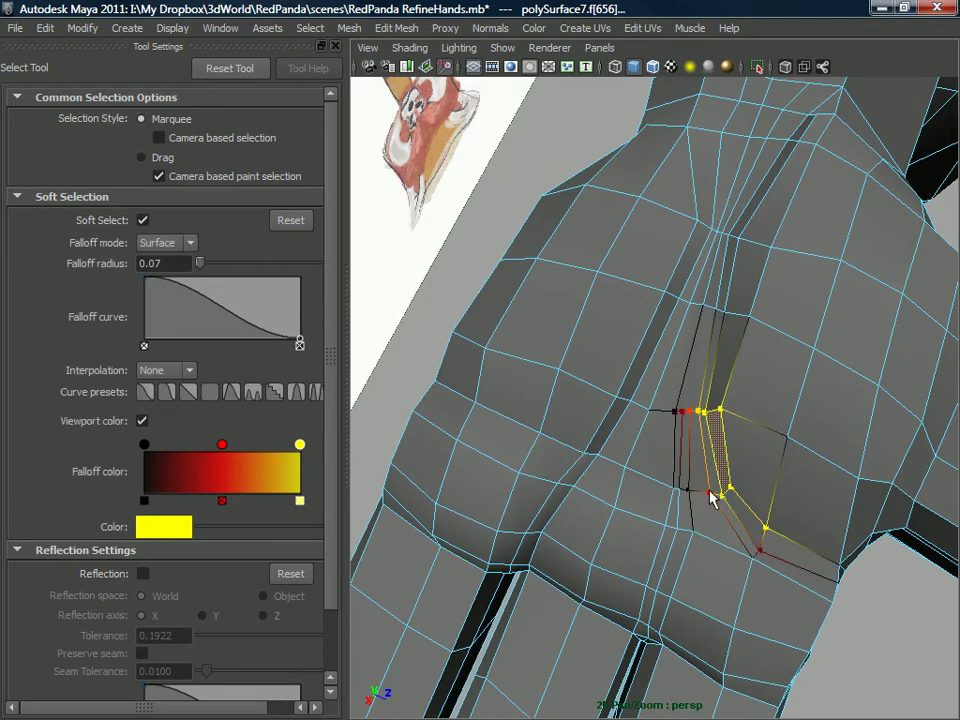
pyautogui.moveTo(731, 470); pyautogui.dragTo(773, 462)
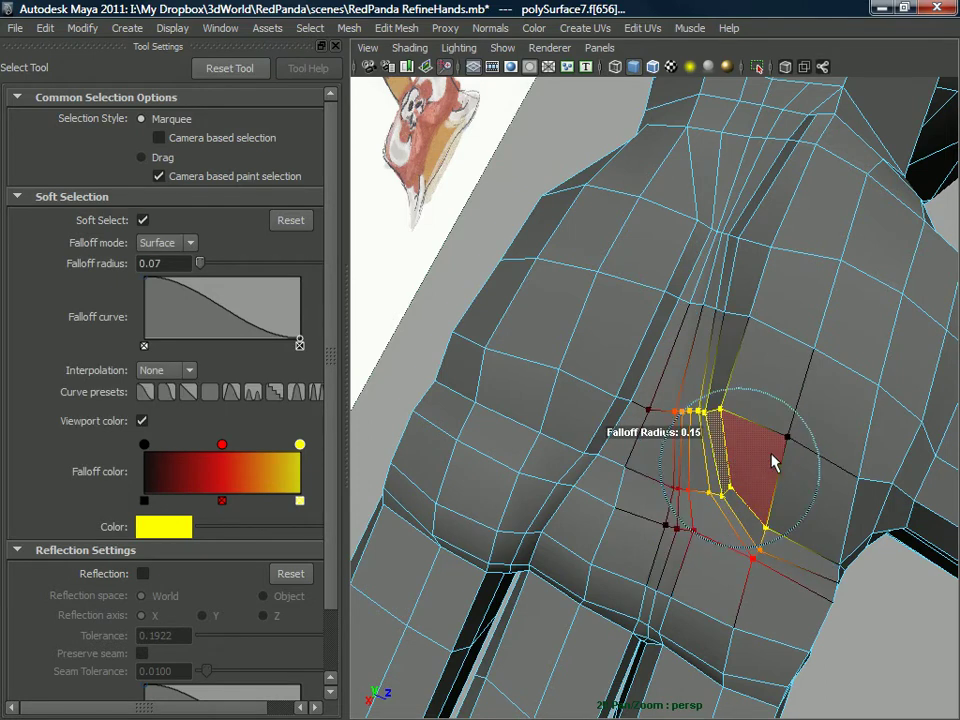
pyautogui.click(734, 490)
pyautogui.hotkey('ctrl', 'z')
pyautogui.press('w')
pyautogui.moveTo(741, 470); pyautogui.dragTo(605, 368)
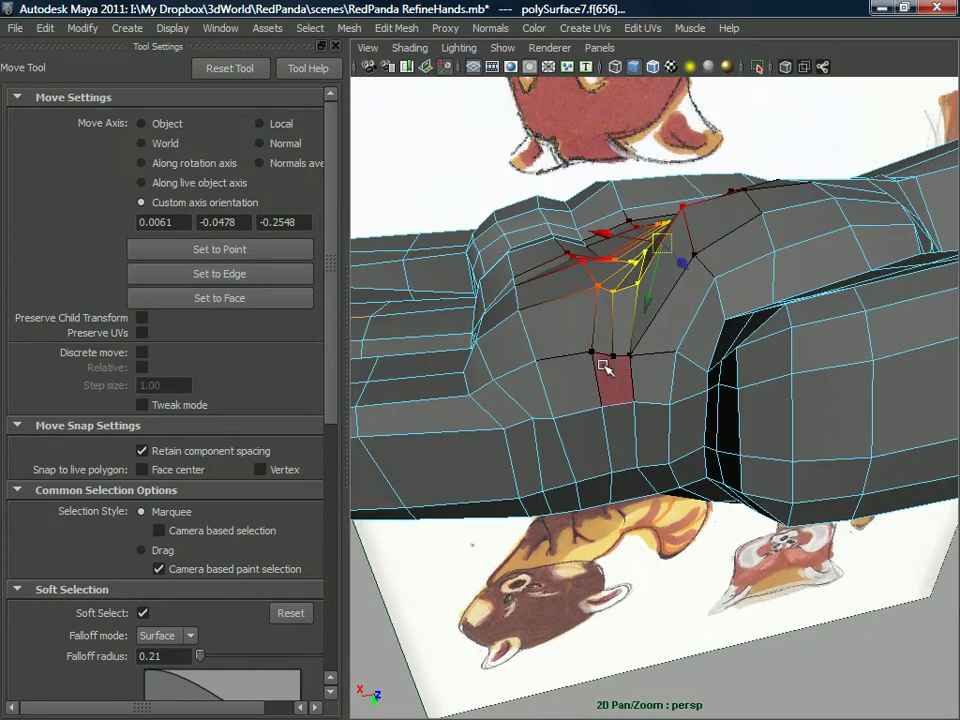
# - Reduce the soft selection falloff radius to 0.10 and move the edges near the thumb base and palm crease
pyautogui.click(598, 288)
pyautogui.moveTo(598, 288); pyautogui.dragTo(585, 307, button='middle')
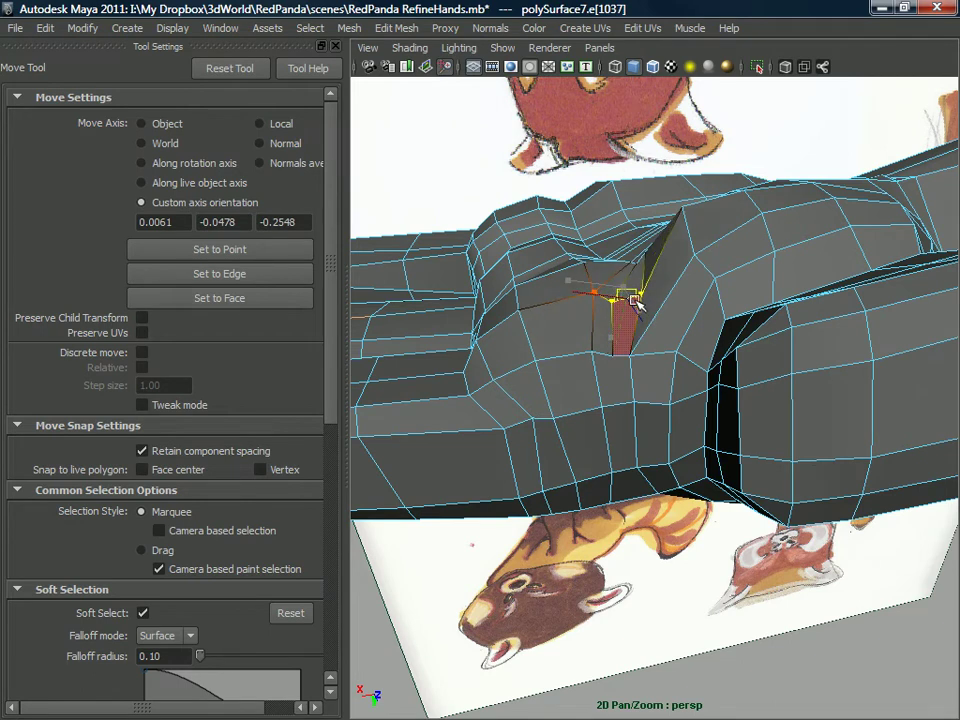
pyautogui.keyDown('alt'); pyautogui.moveTo(633, 282); pyautogui.dragTo(627, 450); pyautogui.keyUp('alt')
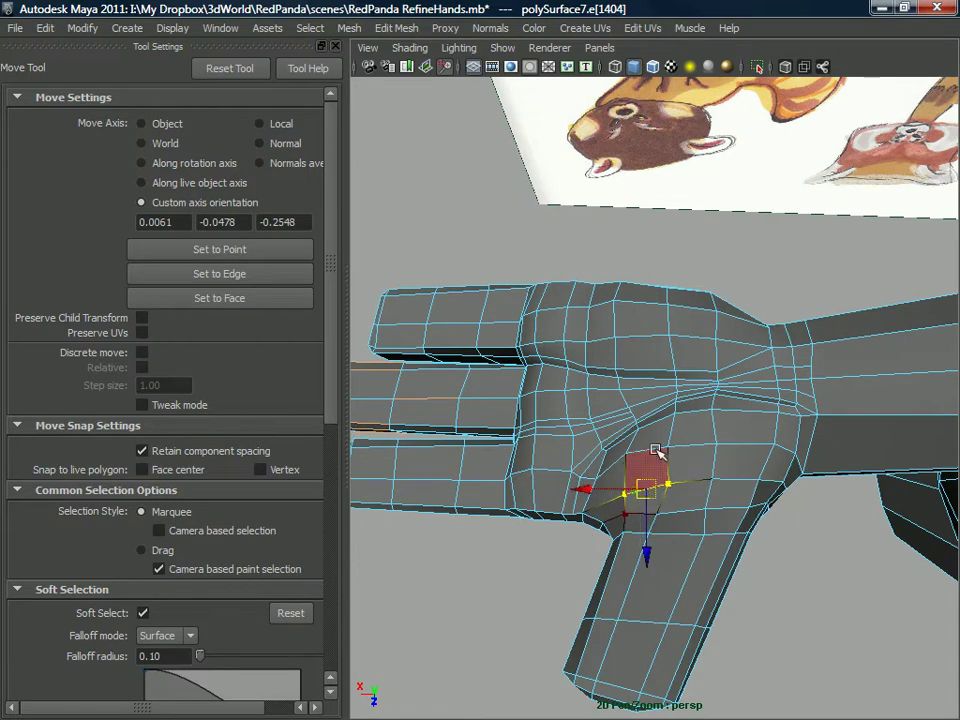
# - Inspect the whole palm, thumb base and finger bases from several angles
pyautogui.scroll(-4, 655, 445)
pyautogui.keyDown('alt'); pyautogui.moveTo(671, 429); pyautogui.dragTo(697, 360); pyautogui.keyUp('alt')
pyautogui.moveTo(697, 360); pyautogui.dragTo(741, 336, button='right')
pyautogui.press('q')
pyautogui.click(713, 308)
pyautogui.keyDown('alt'); pyautogui.moveTo(711, 312); pyautogui.dragTo(617, 390); pyautogui.keyUp('alt')
pyautogui.click(661, 406)
pyautogui.scroll(3, 636, 473)
pyautogui.keyDown('alt'); pyautogui.moveTo(636, 473); pyautogui.dragTo(596, 446); pyautogui.keyUp('alt')
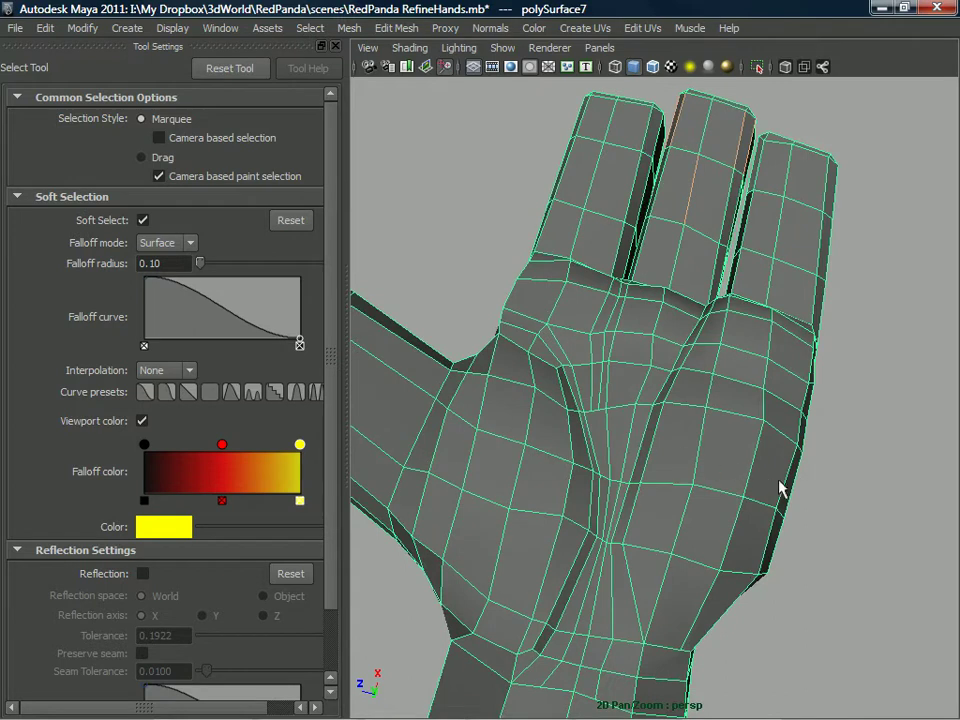
pyautogui.keyDown('alt'); pyautogui.moveTo(776, 479); pyautogui.dragTo(777, 476); pyautogui.keyUp('alt')
pyautogui.keyDown('alt'); pyautogui.moveTo(483, 418); pyautogui.dragTo(630, 465); pyautogui.keyUp('alt')
# - Collapse the short edges where the palm's lengthwise edges meet the thumb crease into a single vertex
pyautogui.scroll(5, 684, 514)
pyautogui.moveTo(650, 452); pyautogui.dragTo(690, 392, button='right')
pyautogui.keyDown('alt'); pyautogui.moveTo(672, 418); pyautogui.dragTo(666, 425); pyautogui.keyUp('alt')
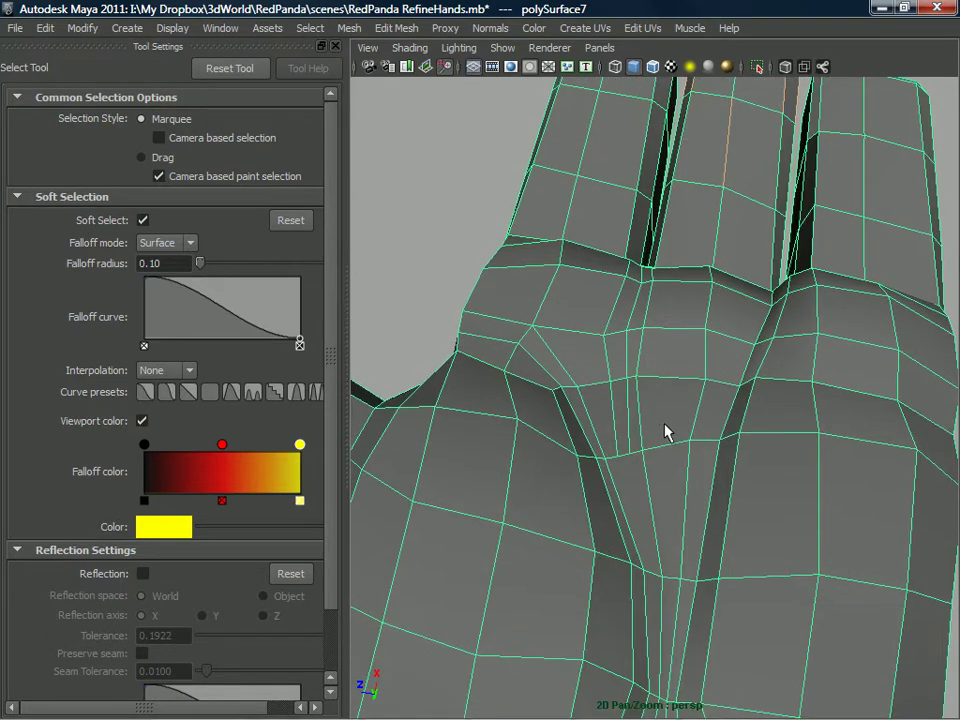
pyautogui.keyDown('alt'); pyautogui.moveTo(629, 415); pyautogui.dragTo(613, 484, button='right'); pyautogui.keyUp('alt')
pyautogui.moveTo(596, 358); pyautogui.dragTo(598, 320, button='right')
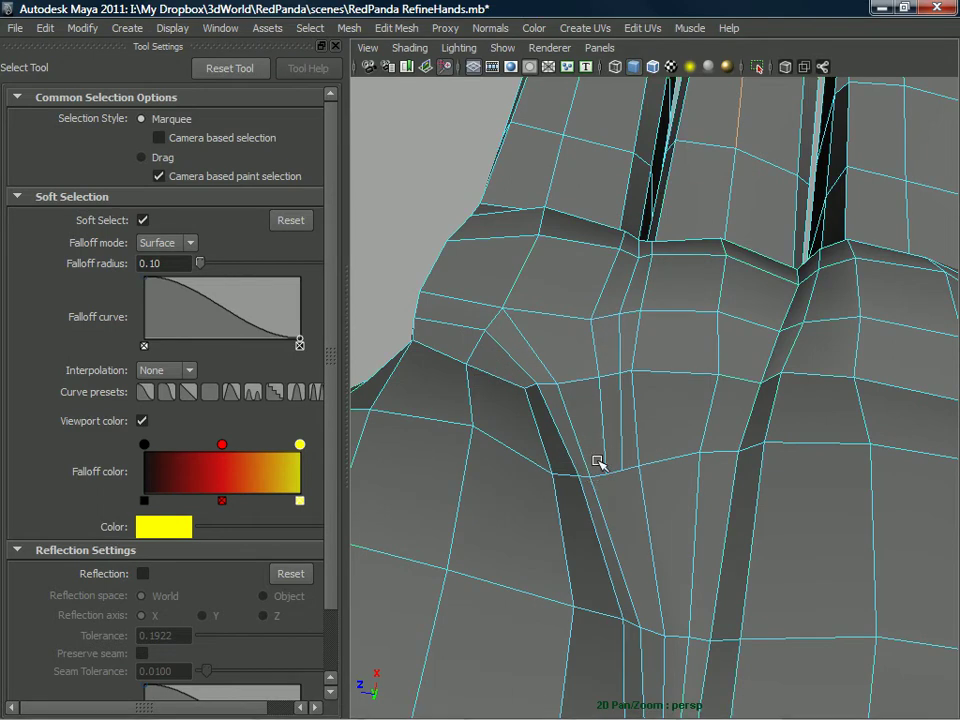
pyautogui.press('w')
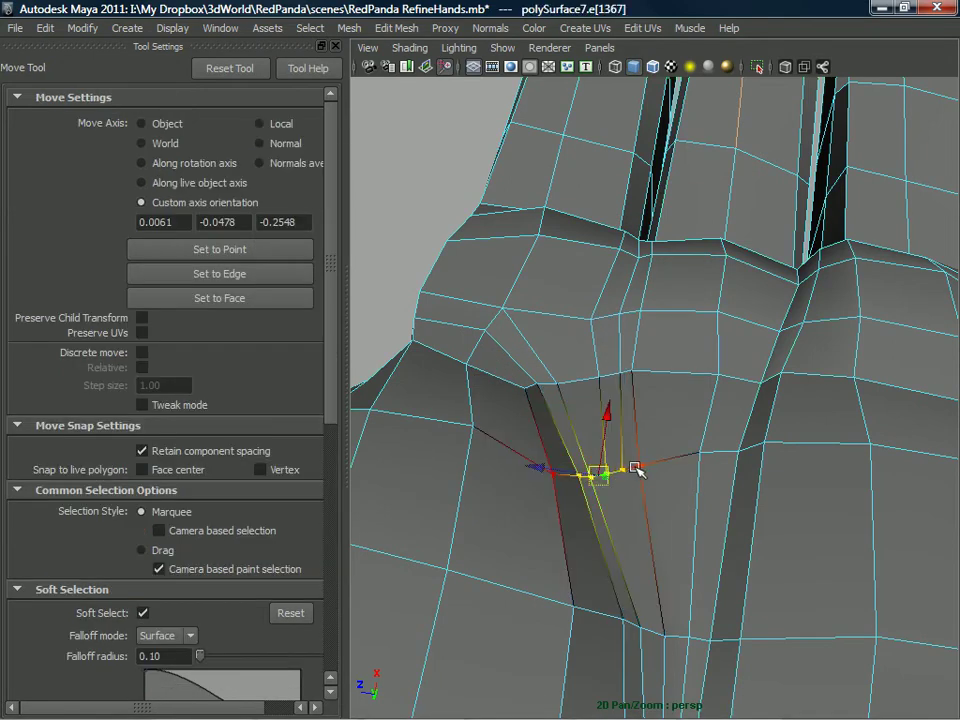
pyautogui.keyDown('shift'); pyautogui.moveTo(636, 470); pyautogui.dragTo(686, 391, button='right'); pyautogui.keyUp('shift')
pyautogui.keyDown('alt'); pyautogui.moveTo(612, 386); pyautogui.dragTo(643, 503); pyautogui.keyUp('alt')
pyautogui.scroll(-4, 620, 394)
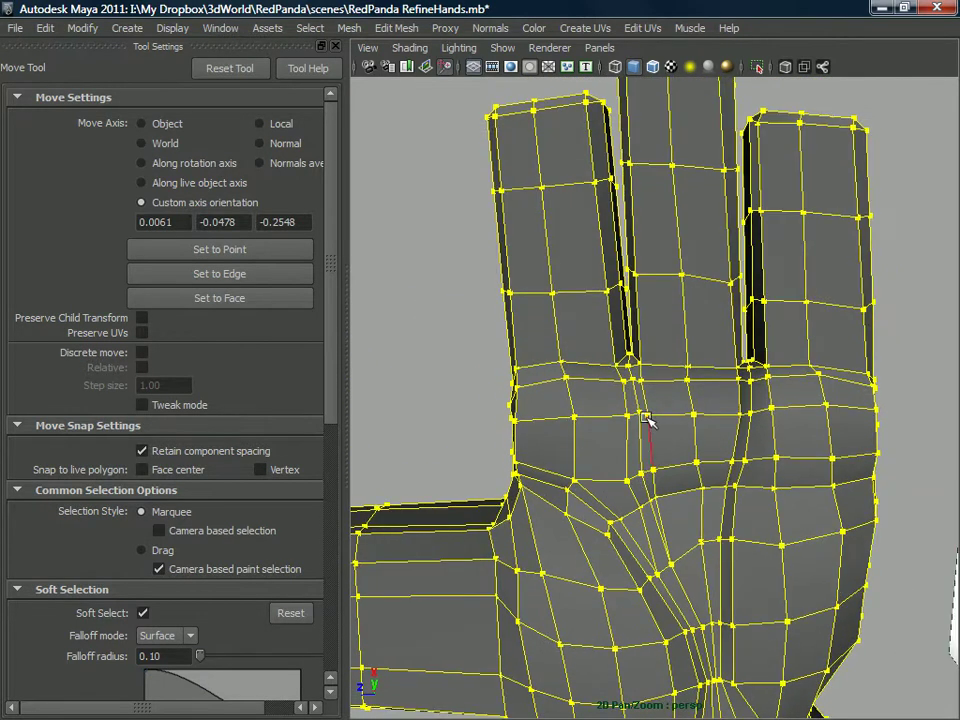
# - Examine the palm, wrist and forearm topology from several angles
pyautogui.keyDown('alt'); pyautogui.moveTo(676, 482); pyautogui.dragTo(716, 441); pyautogui.keyUp('alt')
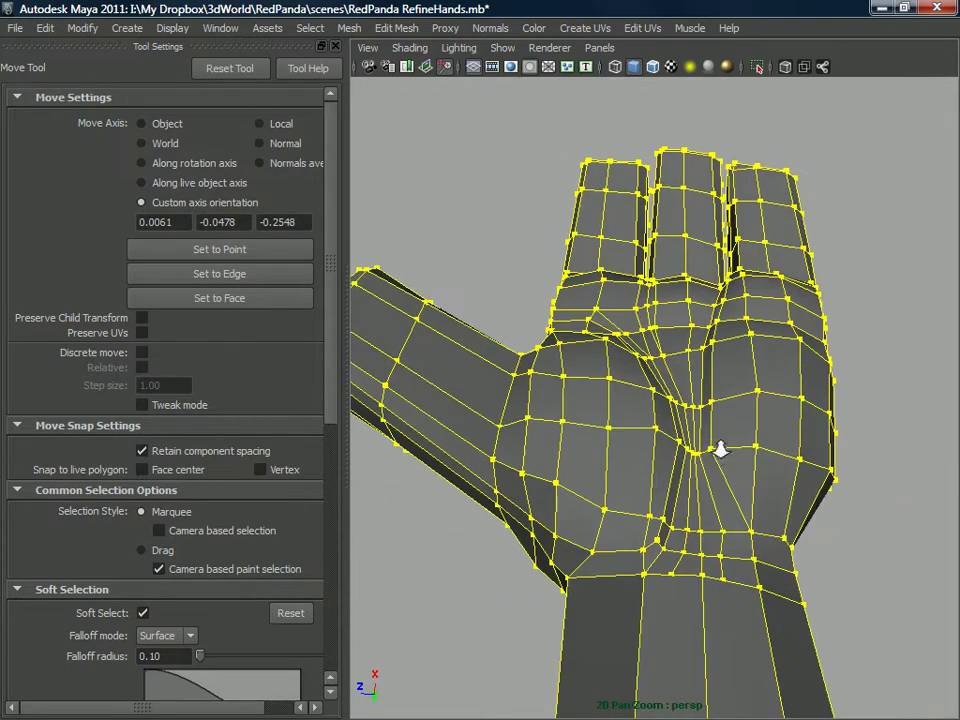
pyautogui.keyDown('alt'); pyautogui.moveTo(718, 440); pyautogui.dragTo(731, 537, button='right'); pyautogui.keyUp('alt')
pyautogui.keyDown('alt'); pyautogui.moveTo(731, 537); pyautogui.dragTo(707, 433); pyautogui.keyUp('alt')
pyautogui.keyDown('alt'); pyautogui.moveTo(708, 537); pyautogui.dragTo(649, 392, button='right'); pyautogui.keyUp('alt')
pyautogui.keyDown('alt'); pyautogui.moveTo(649, 392); pyautogui.dragTo(828, 465); pyautogui.keyUp('alt')
pyautogui.keyDown('alt'); pyautogui.moveTo(698, 458); pyautogui.dragTo(559, 489, button='middle'); pyautogui.keyUp('alt')
pyautogui.keyDown('alt'); pyautogui.moveTo(559, 489); pyautogui.dragTo(725, 462); pyautogui.keyUp('alt')
pyautogui.moveTo(736, 361); pyautogui.dragTo(805, 343, button='right')
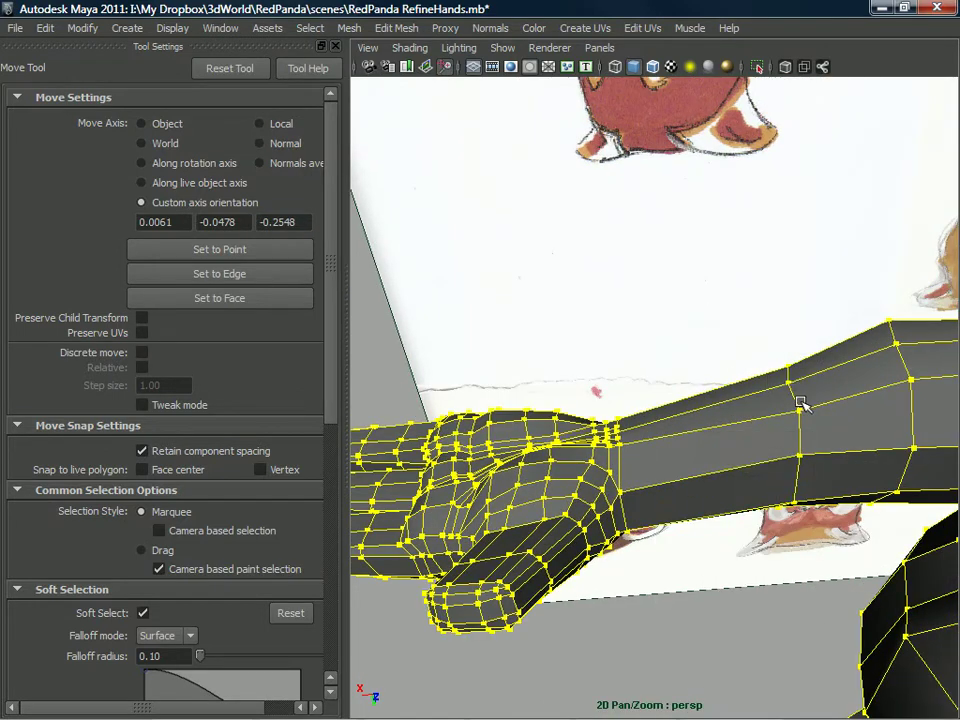
# - Move the vertices on the underside of the forearm to refine its profile
pyautogui.keyDown('alt'); pyautogui.moveTo(778, 444); pyautogui.dragTo(739, 476, button='middle'); pyautogui.keyUp('alt')
pyautogui.keyDown('alt'); pyautogui.moveTo(739, 476); pyautogui.dragTo(708, 410); pyautogui.keyUp('alt')
pyautogui.moveTo(704, 361); pyautogui.dragTo(693, 386, button='right')
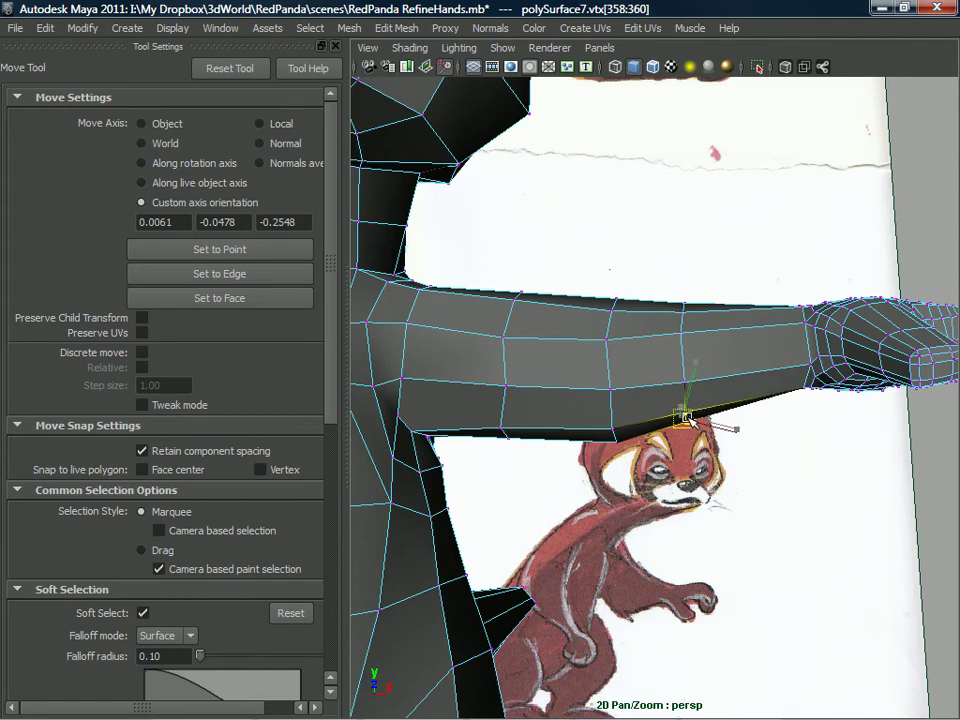
pyautogui.keyDown('alt'); pyautogui.moveTo(678, 425); pyautogui.dragTo(724, 381); pyautogui.keyUp('alt')
# - Insert additional edge loops around the upper arm and the forearm
pyautogui.moveTo(722, 377); pyautogui.dragTo(629, 371, button='right')
pyautogui.click(703, 366)
pyautogui.moveTo(710, 380); pyautogui.dragTo(713, 380)
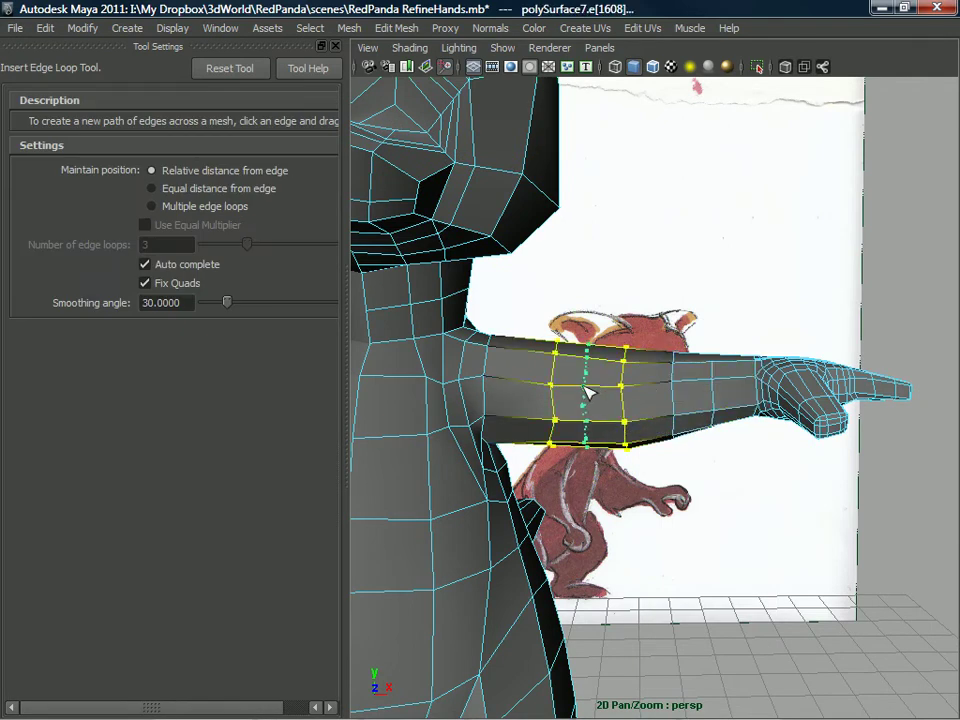
pyautogui.keyDown('alt'); pyautogui.moveTo(785, 405); pyautogui.dragTo(678, 363); pyautogui.keyUp('alt')
pyautogui.hotkey('ctrl', 'z')
pyautogui.moveTo(678, 368); pyautogui.dragTo(760, 338, button='right')
pyautogui.press('w')
pyautogui.keyDown('shift'); pyautogui.moveTo(662, 357); pyautogui.dragTo(572, 356, button='right'); pyautogui.keyUp('shift')
pyautogui.keyDown('alt'); pyautogui.moveTo(572, 356); pyautogui.dragTo(773, 348); pyautogui.keyUp('alt')
# - Delete the uneven edge loop around the forearm near the wrist
pyautogui.moveTo(660, 313); pyautogui.dragTo(675, 268, button='right')
pyautogui.press('w')
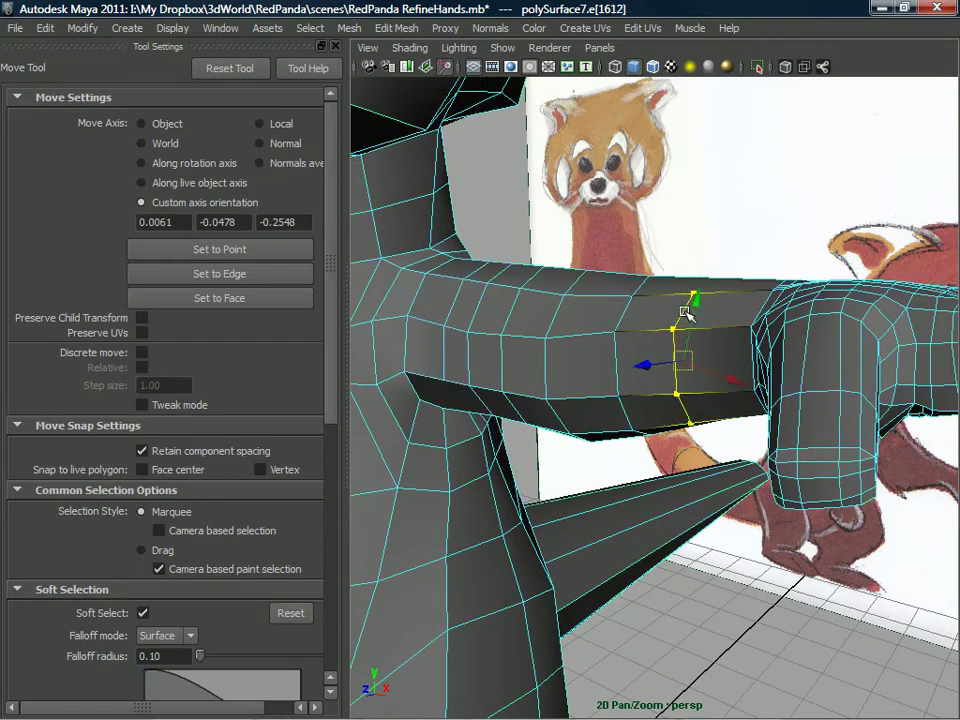
pyautogui.keyDown('shift'); pyautogui.moveTo(686, 313); pyautogui.dragTo(606, 332, button='right'); pyautogui.keyUp('shift')
pyautogui.keyDown('alt'); pyautogui.moveTo(677, 326); pyautogui.dragTo(718, 318); pyautogui.keyUp('alt')
# - Insert a replacement edge loop around the forearm and slide it toward the wrist
pyautogui.moveTo(718, 318)
pyautogui.mouseDown(button='right')
pyautogui.moveTo(724, 292)
pyautogui.moveTo(720, 304)
pyautogui.moveTo(687, 302)
pyautogui.moveTo(802, 281)
pyautogui.mouseUp(button='right')
pyautogui.moveTo(733, 253); pyautogui.dragTo(733, 319)
pyautogui.moveTo(733, 319)
pyautogui.mouseDown(button='right')
pyautogui.moveTo(729, 272)
pyautogui.moveTo(729, 299)
pyautogui.mouseUp(button='right')
pyautogui.press('w')
pyautogui.doubleClick(729, 299)
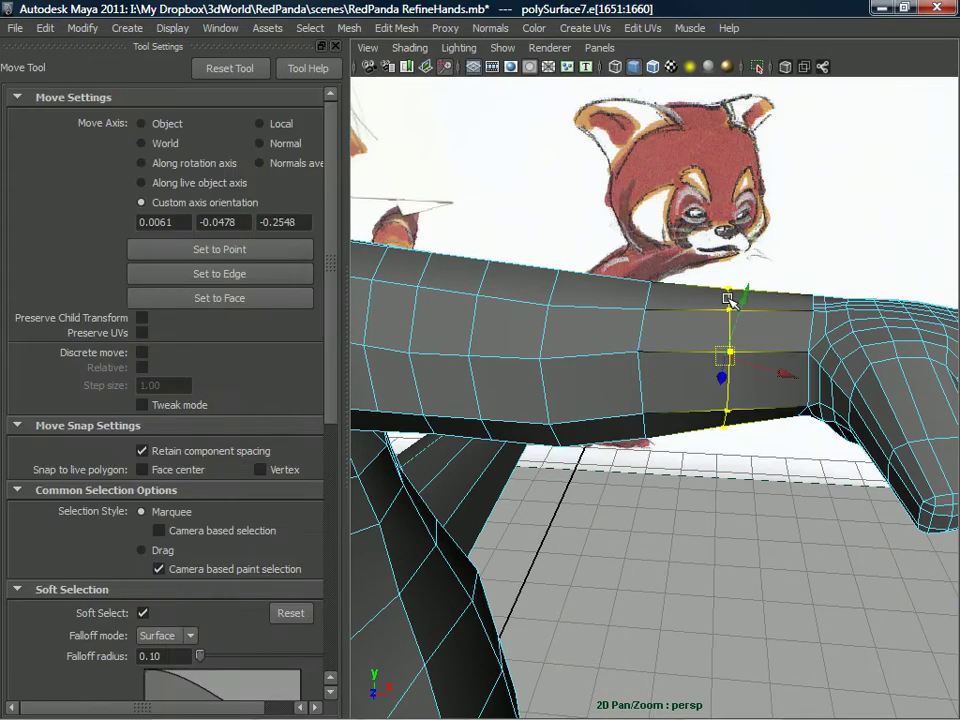
pyautogui.keyDown('shift'); pyautogui.rightClick(733, 301); pyautogui.keyUp('shift')
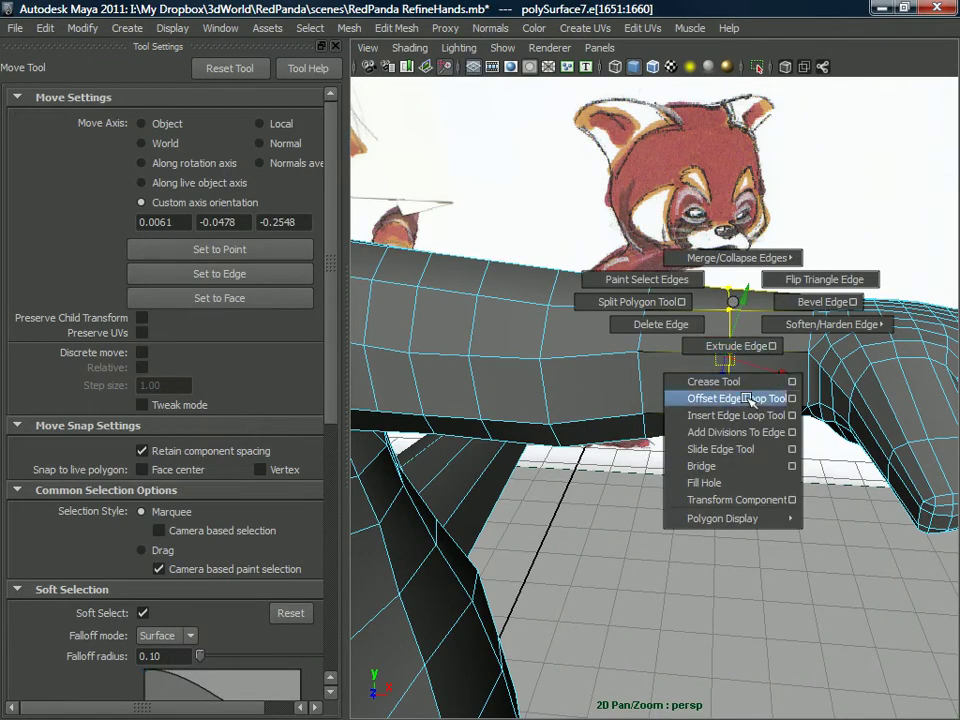
pyautogui.click(736, 449)
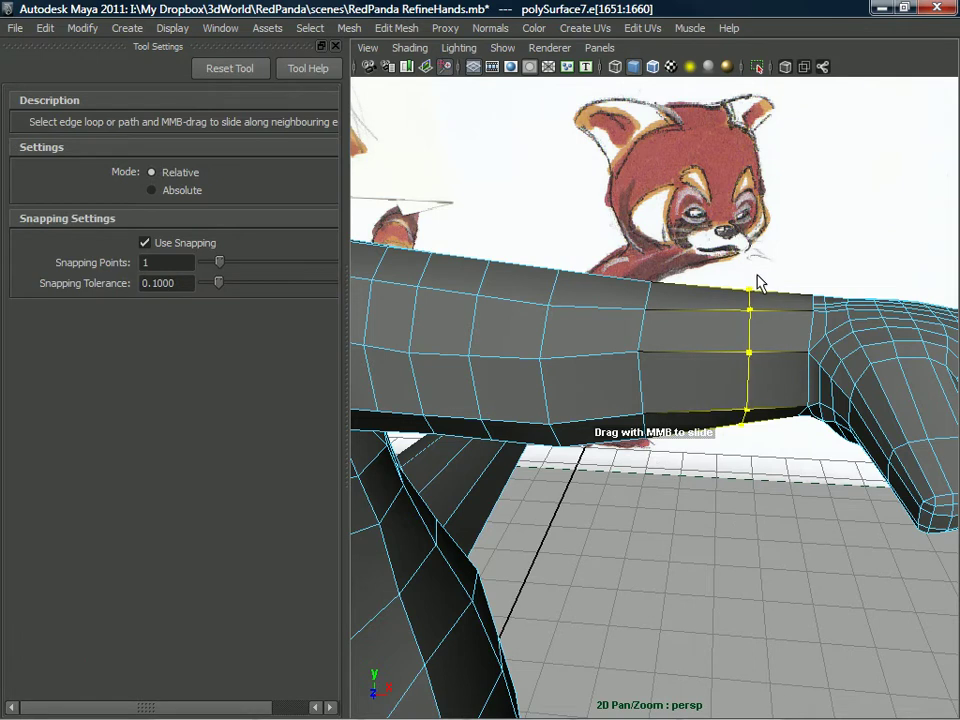
pyautogui.keyDown('alt'); pyautogui.moveTo(730, 300); pyautogui.dragTo(697, 335); pyautogui.keyUp('alt')
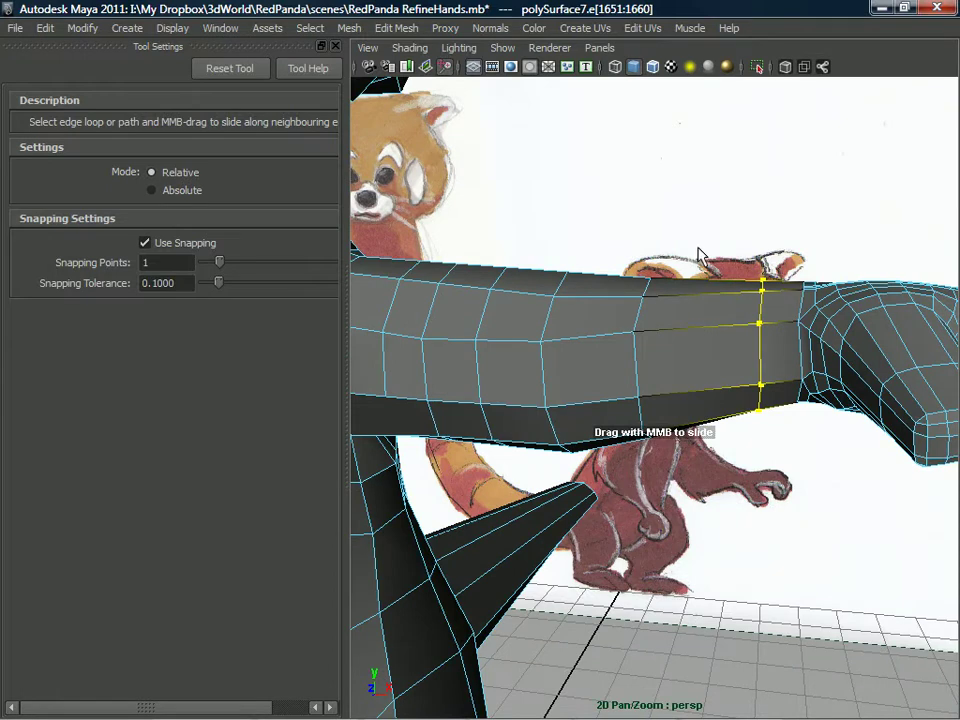
# - Insert further edge loops around the forearm between the elbow and the wrist
pyautogui.moveTo(702, 297); pyautogui.dragTo(669, 330, button='right')
pyautogui.press('w')
pyautogui.click(715, 299)
pyautogui.moveTo(670, 335); pyautogui.dragTo(660, 379)
# - Select the arm's vertices from the shoulder to the wrist, leaving out the torso vertices below the armpit
pyautogui.scroll(-5, 690, 361)
pyautogui.moveTo(660, 362)
pyautogui.mouseDown(button='right')
pyautogui.moveTo(729, 339)
pyautogui.moveTo(605, 350)
pyautogui.moveTo(568, 326)
pyautogui.moveTo(590, 325)
pyautogui.mouseUp(button='right')
pyautogui.press('w')
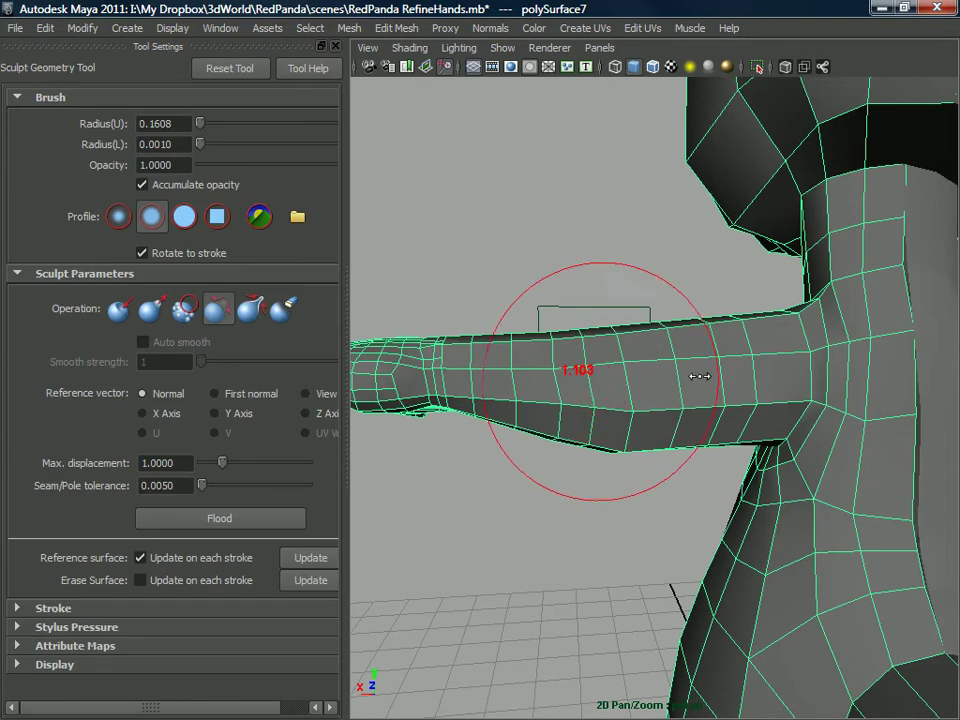
pyautogui.moveTo(700, 362); pyautogui.dragTo(612, 352, button='right')
pyautogui.moveTo(793, 530); pyautogui.dragTo(652, 435)
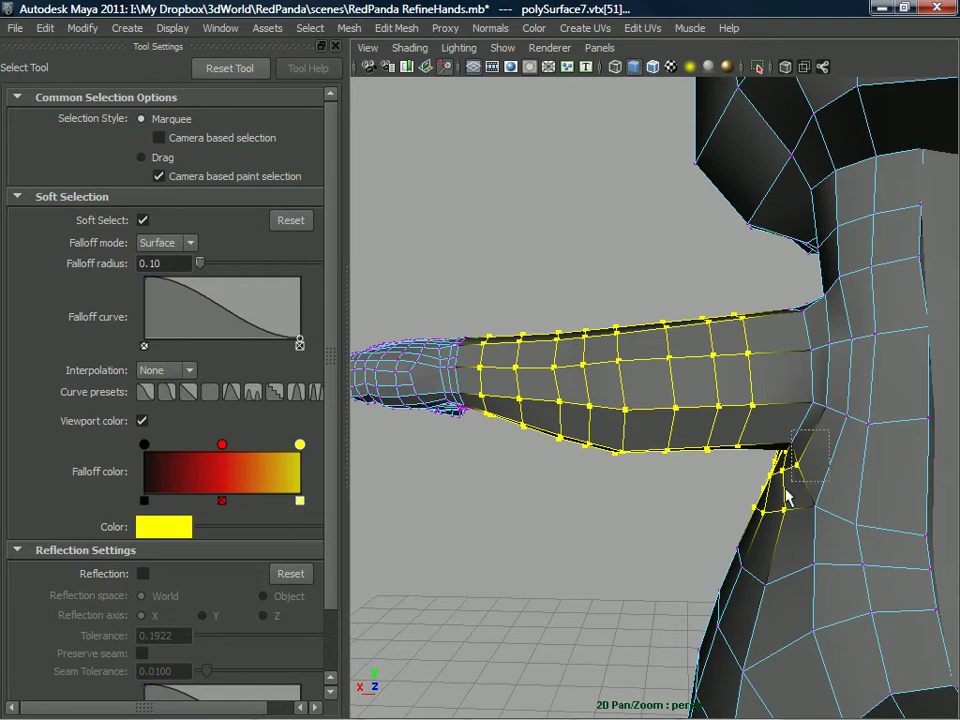
pyautogui.keyDown('ctrl'); pyautogui.moveTo(751, 543); pyautogui.dragTo(750, 542); pyautogui.keyUp('ctrl')
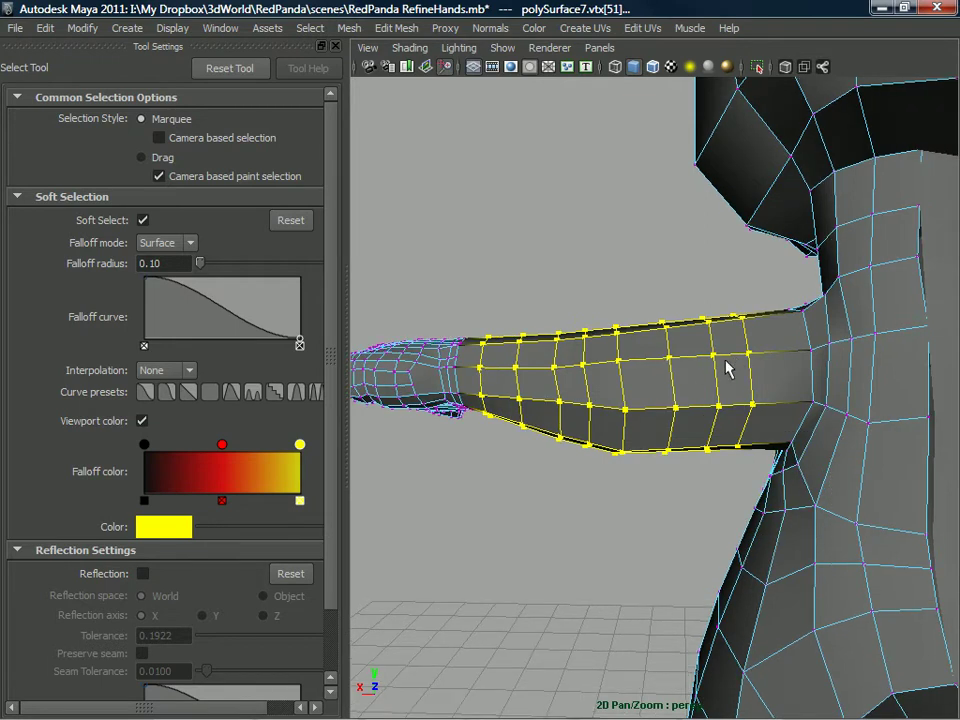
pyautogui.hotkey('shift', '.')
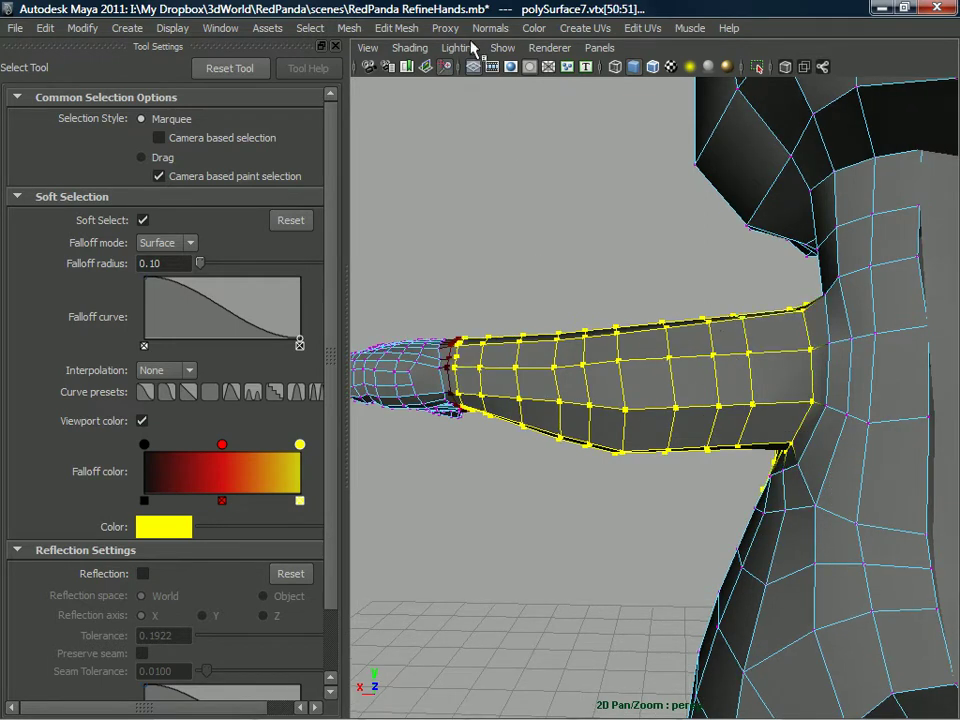
# - Relax the selected arm vertices with the Sculpt Geometry Tool to even out the edge loop spacing
pyautogui.click(345, 28)
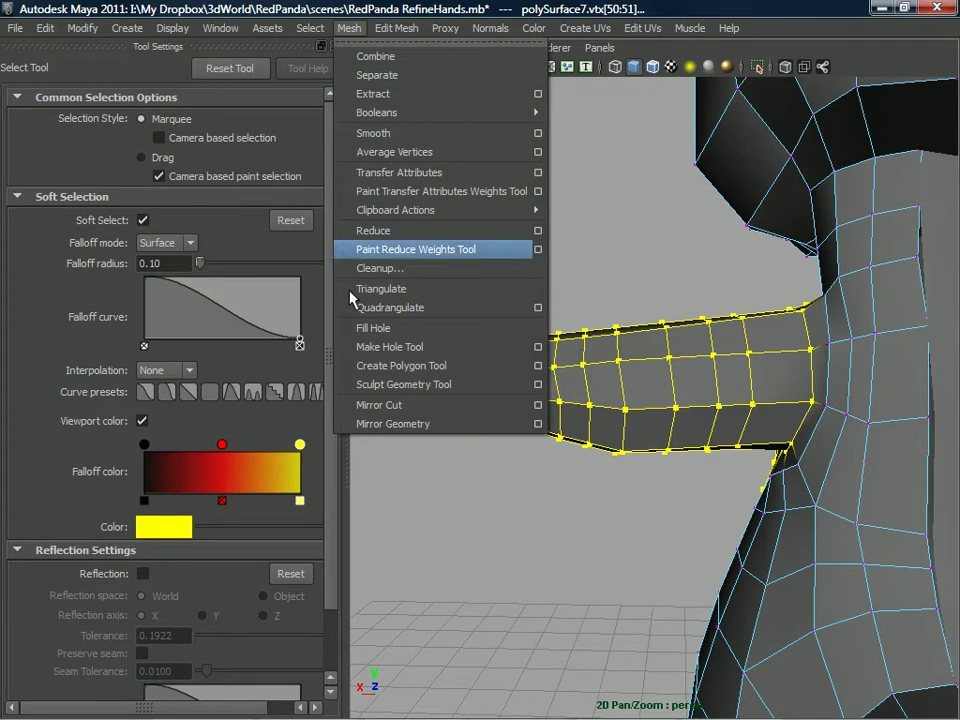
pyautogui.click(418, 384)
pyautogui.moveTo(579, 381)
pyautogui.keyDown('alt'); pyautogui.mouseDown()
pyautogui.moveTo(795, 384)
pyautogui.moveTo(642, 392)
pyautogui.mouseUp(); pyautogui.keyUp('alt')
pyautogui.keyDown('alt'); pyautogui.moveTo(702, 387); pyautogui.dragTo(687, 411); pyautogui.keyUp('alt')
pyautogui.moveTo(729, 343)
pyautogui.keyDown('alt'); pyautogui.mouseDown()
pyautogui.moveTo(621, 396)
pyautogui.moveTo(663, 372)
pyautogui.moveTo(639, 390)
pyautogui.moveTo(725, 386)
pyautogui.mouseUp(); pyautogui.keyUp('alt')
pyautogui.moveTo(576, 384)
pyautogui.keyDown('alt'); pyautogui.mouseDown()
pyautogui.moveTo(798, 382)
pyautogui.moveTo(767, 384)
pyautogui.moveTo(774, 390)
pyautogui.mouseUp(); pyautogui.keyUp('alt')
pyautogui.moveTo(768, 361); pyautogui.dragTo(833, 338, button='right')
pyautogui.press('q')
pyautogui.keyDown('alt'); pyautogui.moveTo(754, 390); pyautogui.dragTo(656, 365); pyautogui.keyUp('alt')
# - Adjust a point on the arm mesh and cut an extra edge with the Split Polygon Tool
pyautogui.scroll(3, 650, 370)
pyautogui.moveTo(617, 345); pyautogui.dragTo(563, 337, button='right')
pyautogui.press('w')
pyautogui.click(596, 346)
pyautogui.keyDown('alt'); pyautogui.moveTo(588, 408); pyautogui.dragTo(388, 350); pyautogui.keyUp('alt')
pyautogui.press('Return')
pyautogui.moveTo(690, 452)
pyautogui.keyDown('alt'); pyautogui.mouseDown()
pyautogui.moveTo(632, 489)
pyautogui.moveTo(690, 453)
pyautogui.mouseUp(); pyautogui.keyUp('alt')
pyautogui.moveTo(686, 361); pyautogui.dragTo(760, 342, button='right')
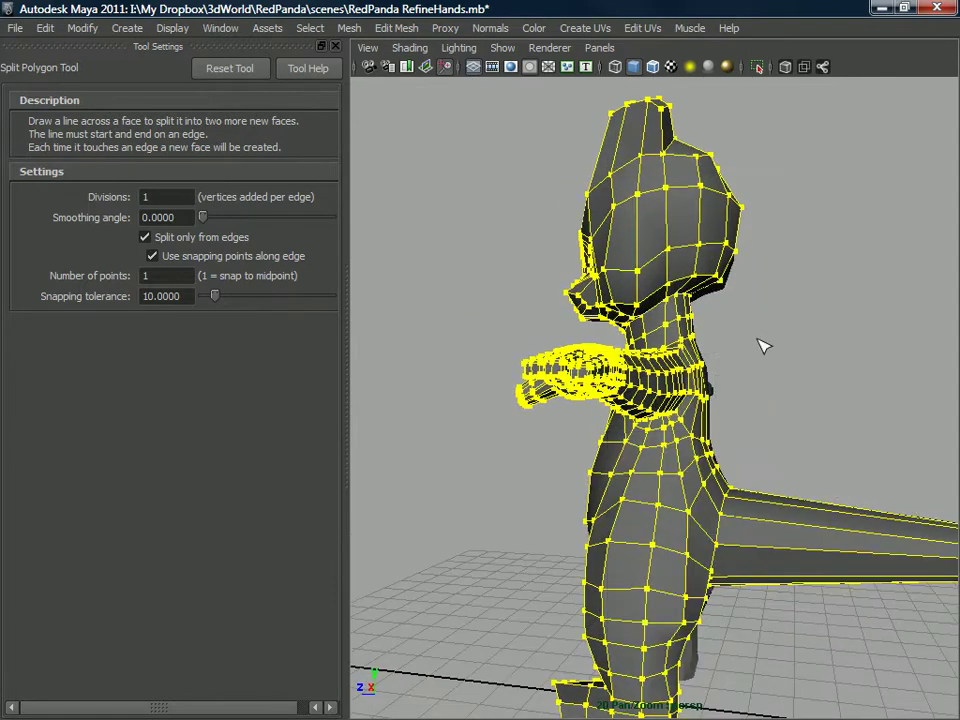
# - Clear the selection and examine the character's arms and overall proportions from several angles
pyautogui.press('q')
pyautogui.click(739, 397)
pyautogui.keyDown('alt'); pyautogui.moveTo(739, 397); pyautogui.dragTo(836, 401); pyautogui.keyUp('alt')
pyautogui.keyDown('alt'); pyautogui.moveTo(836, 401); pyautogui.dragTo(641, 407, button='right'); pyautogui.keyUp('alt')
pyautogui.keyDown('alt'); pyautogui.moveTo(641, 407); pyautogui.dragTo(725, 415); pyautogui.keyUp('alt')
pyautogui.keyDown('alt'); pyautogui.moveTo(725, 415); pyautogui.dragTo(683, 425, button='right'); pyautogui.keyUp('alt')
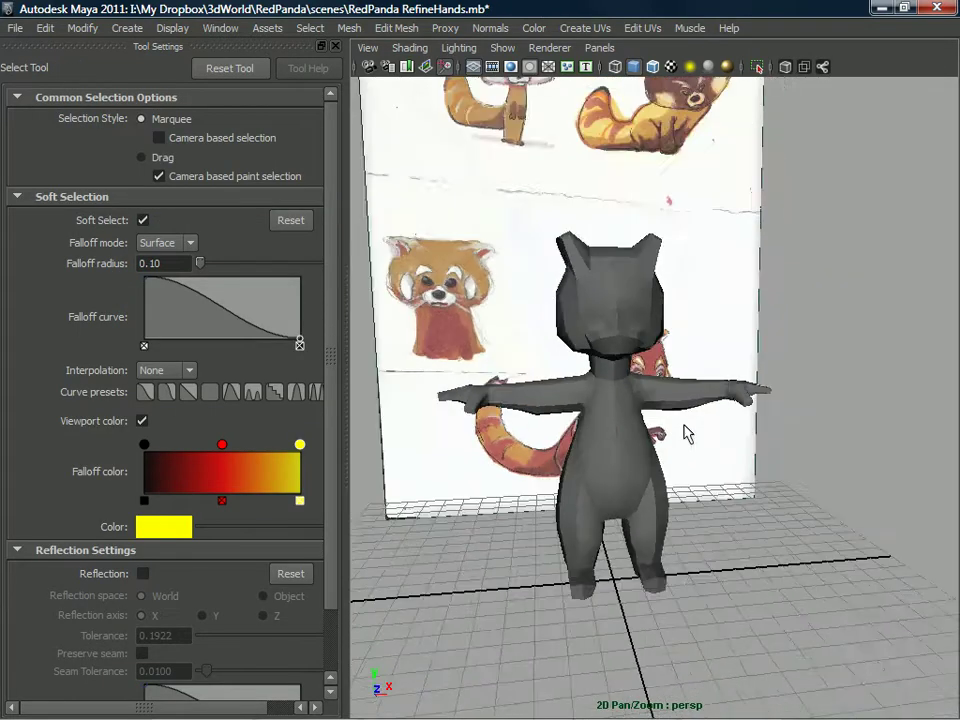
pyautogui.keyDown('alt'); pyautogui.moveTo(683, 425); pyautogui.dragTo(627, 405); pyautogui.keyUp('alt')
pyautogui.keyDown('alt'); pyautogui.moveTo(639, 424); pyautogui.dragTo(682, 409, button='right'); pyautogui.keyUp('alt')
pyautogui.keyDown('alt'); pyautogui.moveTo(682, 409); pyautogui.dragTo(687, 357); pyautogui.keyUp('alt')
pyautogui.keyDown('alt'); pyautogui.moveTo(674, 441); pyautogui.dragTo(616, 427); pyautogui.keyUp('alt')
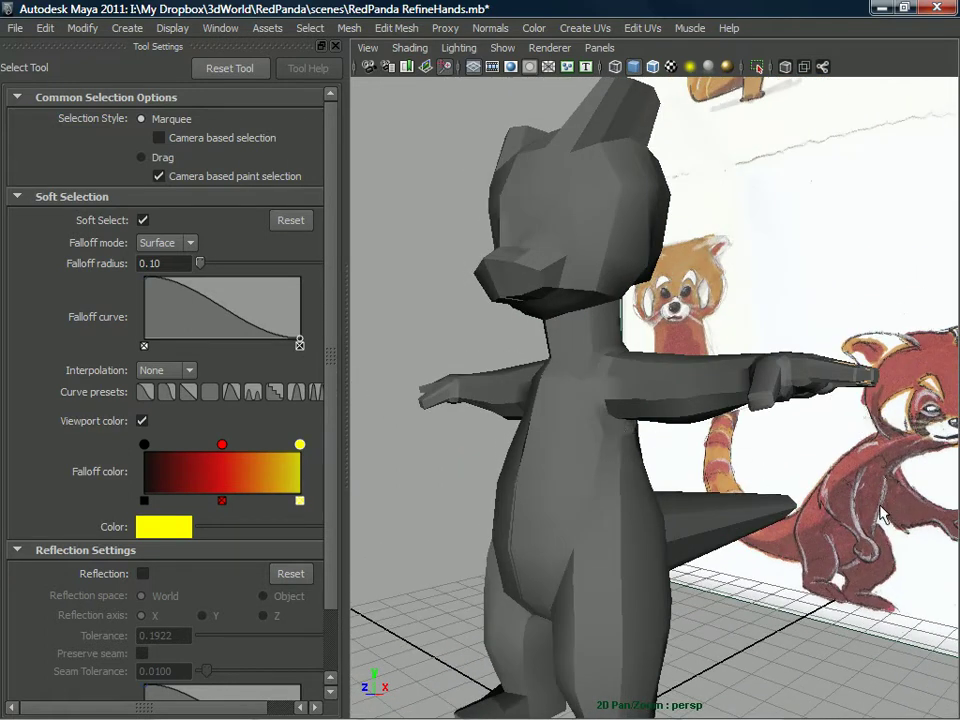
pyautogui.keyDown('alt'); pyautogui.moveTo(627, 432); pyautogui.dragTo(708, 407); pyautogui.keyUp('alt')
pyautogui.keyDown('alt'); pyautogui.moveTo(708, 407); pyautogui.dragTo(662, 424, button='right'); pyautogui.keyUp('alt')
pyautogui.keyDown('alt'); pyautogui.moveTo(662, 424); pyautogui.dragTo(760, 400); pyautogui.keyUp('alt')
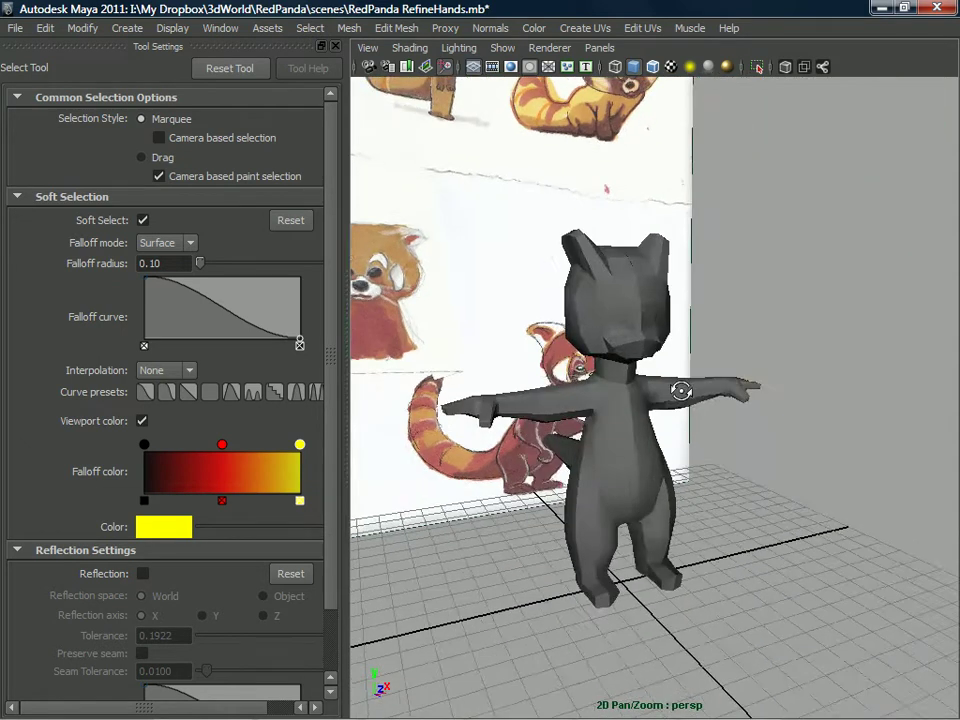
pyautogui.keyDown('alt'); pyautogui.moveTo(670, 400); pyautogui.dragTo(604, 394); pyautogui.keyUp('alt')
pyautogui.keyDown('alt'); pyautogui.moveTo(604, 394); pyautogui.dragTo(587, 463, button='right'); pyautogui.keyUp('alt')
pyautogui.keyDown('alt'); pyautogui.moveTo(587, 463); pyautogui.dragTo(643, 452); pyautogui.keyUp('alt')
# - Reposition the mesh components in the armpit, where the underside of the arm meets the torso
pyautogui.click(672, 370)
pyautogui.keyDown('alt'); pyautogui.moveTo(643, 452); pyautogui.dragTo(688, 450, button='right'); pyautogui.keyUp('alt')
pyautogui.keyDown('alt'); pyautogui.moveTo(688, 450); pyautogui.dragTo(649, 476); pyautogui.keyUp('alt')
pyautogui.moveTo(637, 361); pyautogui.dragTo(646, 413, button='right')
pyautogui.click(622, 417)
pyautogui.moveTo(622, 417)
pyautogui.keyDown('alt'); pyautogui.mouseDown()
pyautogui.moveTo(634, 427)
pyautogui.moveTo(627, 418)
pyautogui.mouseUp(); pyautogui.keyUp('alt')
pyautogui.moveTo(624, 406); pyautogui.dragTo(680, 390, button='right')
pyautogui.press('w')
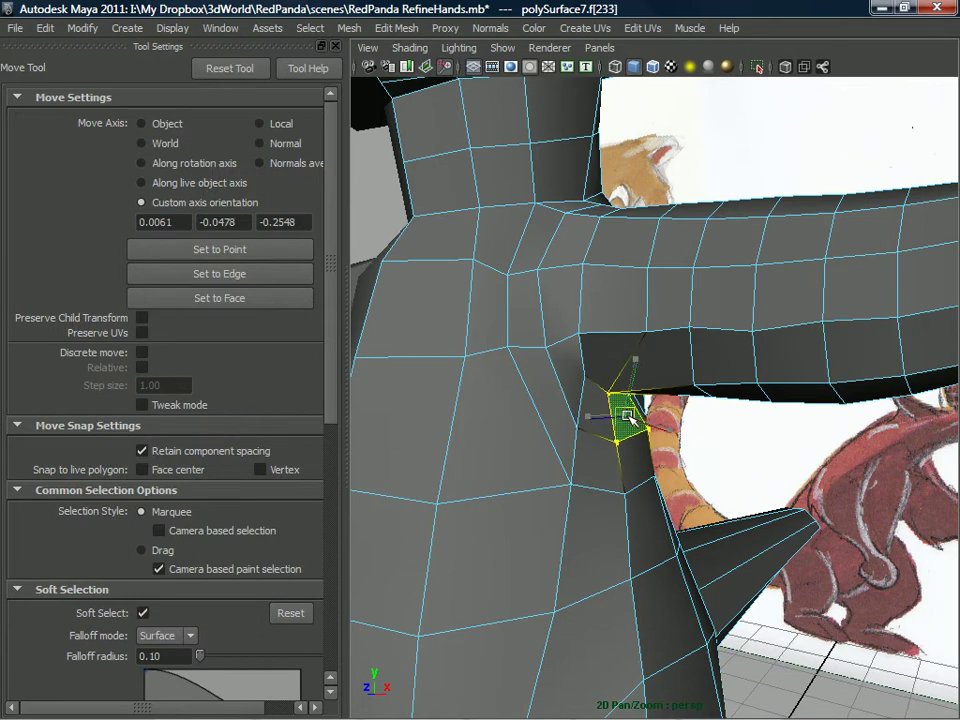
pyautogui.keyDown('alt'); pyautogui.moveTo(590, 398); pyautogui.dragTo(630, 424); pyautogui.keyUp('alt')
pyautogui.keyDown('alt'); pyautogui.moveTo(645, 417); pyautogui.dragTo(587, 384); pyautogui.keyUp('alt')
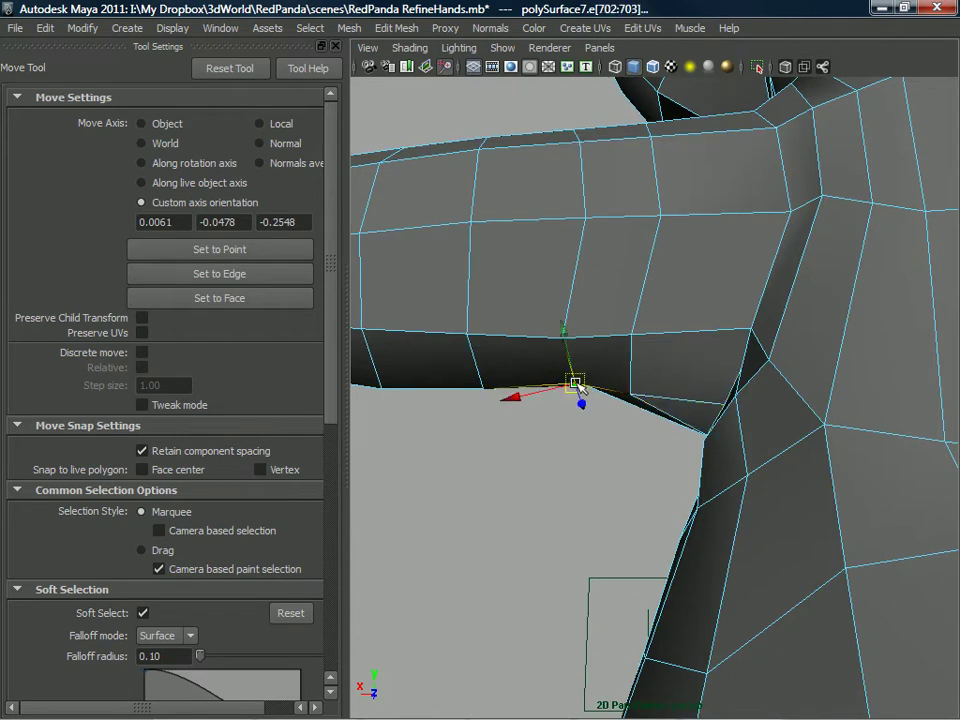
pyautogui.keyDown('alt'); pyautogui.moveTo(577, 411); pyautogui.dragTo(618, 428); pyautogui.keyUp('alt')
pyautogui.click(696, 406)
pyautogui.click(621, 405)
pyautogui.moveTo(619, 356); pyautogui.dragTo(607, 495)
pyautogui.scroll(4, 636, 460)
pyautogui.hotkey('ctrl', 'z')
pyautogui.hotkey('ctrl', 'z')
# - Cut a new edge across the large front face of the upper arm beside the shoulder with the Split Polygon Tool
pyautogui.scroll(-3, 640, 365)
pyautogui.moveTo(647, 356)
pyautogui.keyDown('alt'); pyautogui.mouseDown()
pyautogui.moveTo(720, 395)
pyautogui.moveTo(521, 264)
pyautogui.moveTo(557, 270)
pyautogui.moveTo(615, 340)
pyautogui.moveTo(638, 413)
pyautogui.moveTo(643, 343)
pyautogui.mouseUp(); pyautogui.keyUp('alt')
pyautogui.scroll(-3, 720, 395)
pyautogui.moveTo(643, 343)
pyautogui.mouseDown(button='right')
pyautogui.moveTo(637, 294)
pyautogui.moveTo(638, 323)
pyautogui.mouseUp(button='right')
pyautogui.click(633, 345)
pyautogui.keyDown('alt'); pyautogui.moveTo(633, 345); pyautogui.dragTo(651, 356); pyautogui.keyUp('alt')
pyautogui.keyDown('shift'); pyautogui.moveTo(650, 356); pyautogui.dragTo(584, 378, button='right'); pyautogui.keyUp('shift')
pyautogui.keyDown('alt'); pyautogui.moveTo(617, 388); pyautogui.dragTo(660, 328); pyautogui.keyUp('alt')
pyautogui.moveTo(660, 330); pyautogui.dragTo(640, 312, button='right')
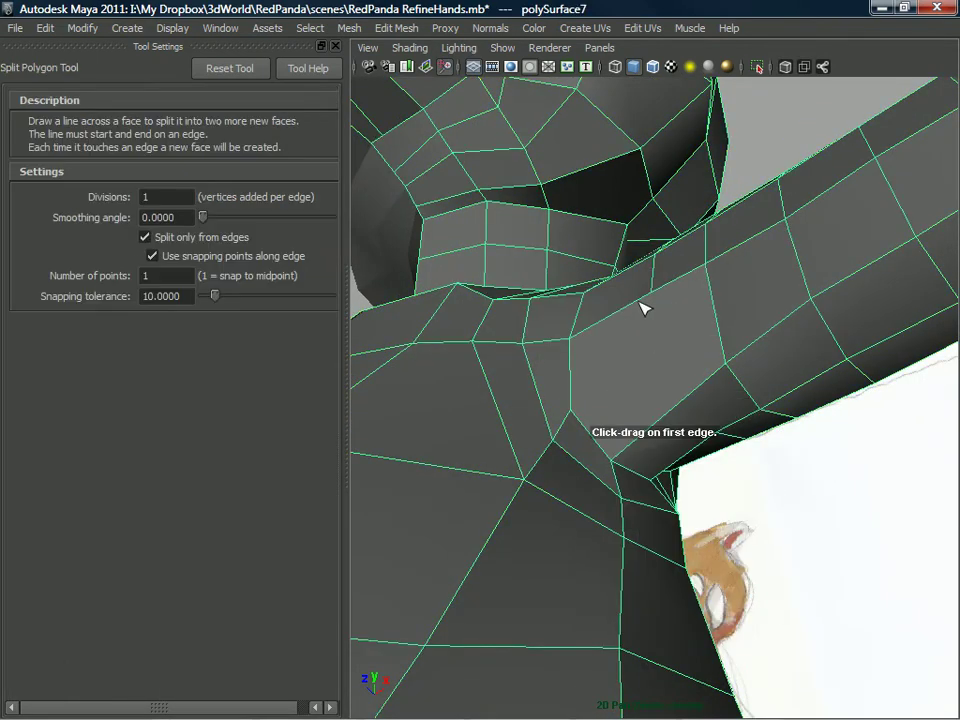
pyautogui.keyDown('alt'); pyautogui.moveTo(654, 317); pyautogui.dragTo(592, 437); pyautogui.keyUp('alt')
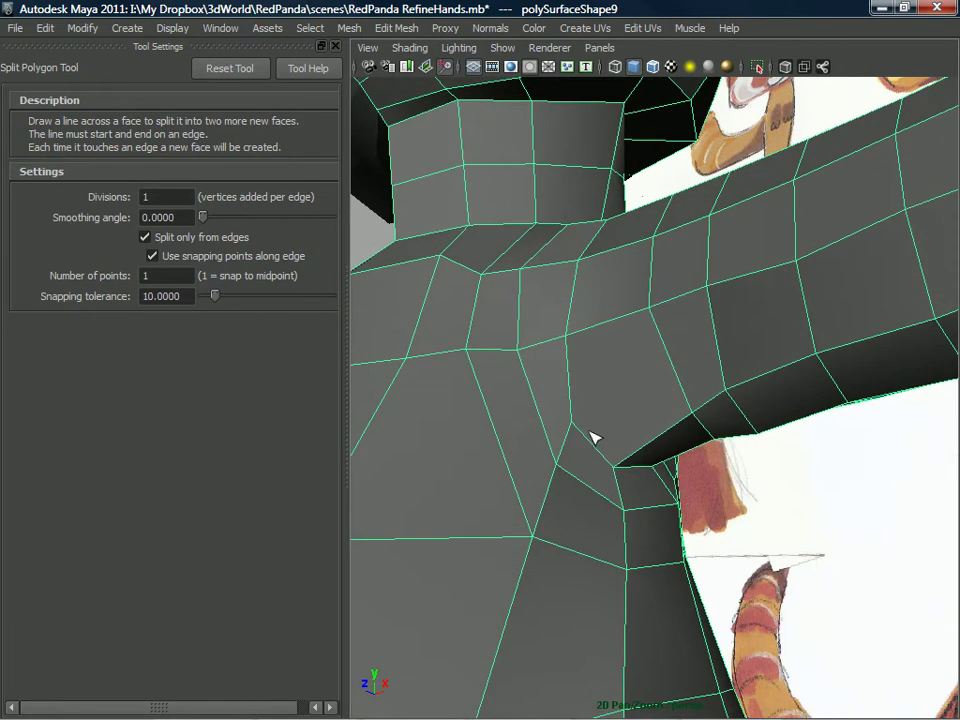
# - Cut a new lengthwise edge along the front of the arm from the shoulder crease toward the wrist
pyautogui.keyDown('alt'); pyautogui.moveTo(762, 340); pyautogui.dragTo(643, 397); pyautogui.keyUp('alt')
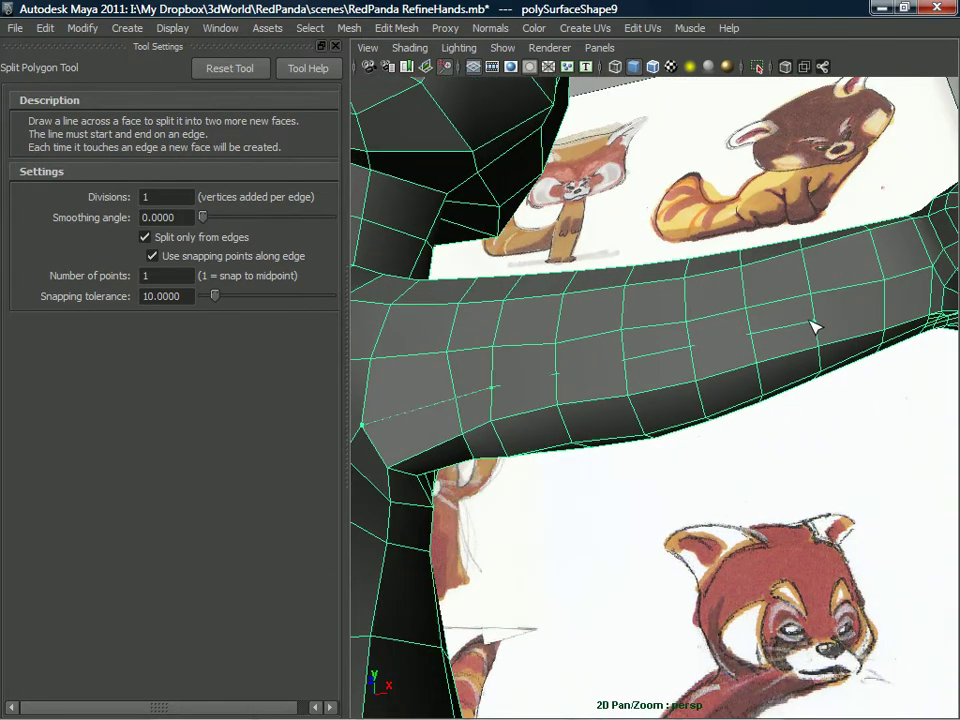
pyautogui.keyDown('alt'); pyautogui.moveTo(888, 311); pyautogui.dragTo(636, 474); pyautogui.keyUp('alt')
pyautogui.keyDown('alt'); pyautogui.moveTo(636, 474); pyautogui.dragTo(770, 495, button='middle'); pyautogui.keyUp('alt')
pyautogui.keyDown('alt'); pyautogui.moveTo(582, 533); pyautogui.dragTo(366, 530, button='middle'); pyautogui.keyUp('alt')
pyautogui.keyDown('alt'); pyautogui.moveTo(686, 458); pyautogui.dragTo(789, 422, button='middle'); pyautogui.keyUp('alt')
# - Cut a matching lengthwise edge along the back of the arm from the shoulder toward the wrist
pyautogui.keyDown('alt'); pyautogui.moveTo(789, 422); pyautogui.dragTo(448, 482, button='right'); pyautogui.keyUp('alt')
pyautogui.moveTo(448, 482)
pyautogui.keyDown('alt'); pyautogui.mouseDown()
pyautogui.moveTo(568, 549)
pyautogui.moveTo(675, 538)
pyautogui.moveTo(655, 543)
pyautogui.moveTo(662, 450)
pyautogui.moveTo(761, 471)
pyautogui.moveTo(662, 454)
pyautogui.moveTo(831, 472)
pyautogui.mouseUp(); pyautogui.keyUp('alt')
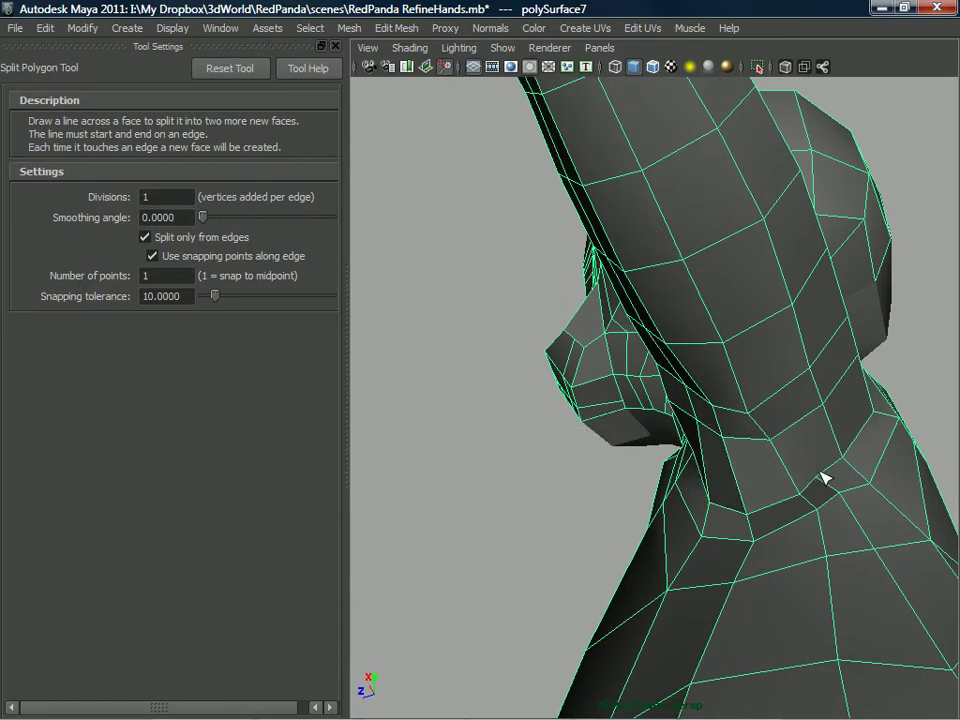
pyautogui.keyDown('alt'); pyautogui.moveTo(728, 384); pyautogui.dragTo(715, 455, button='middle'); pyautogui.keyUp('alt')
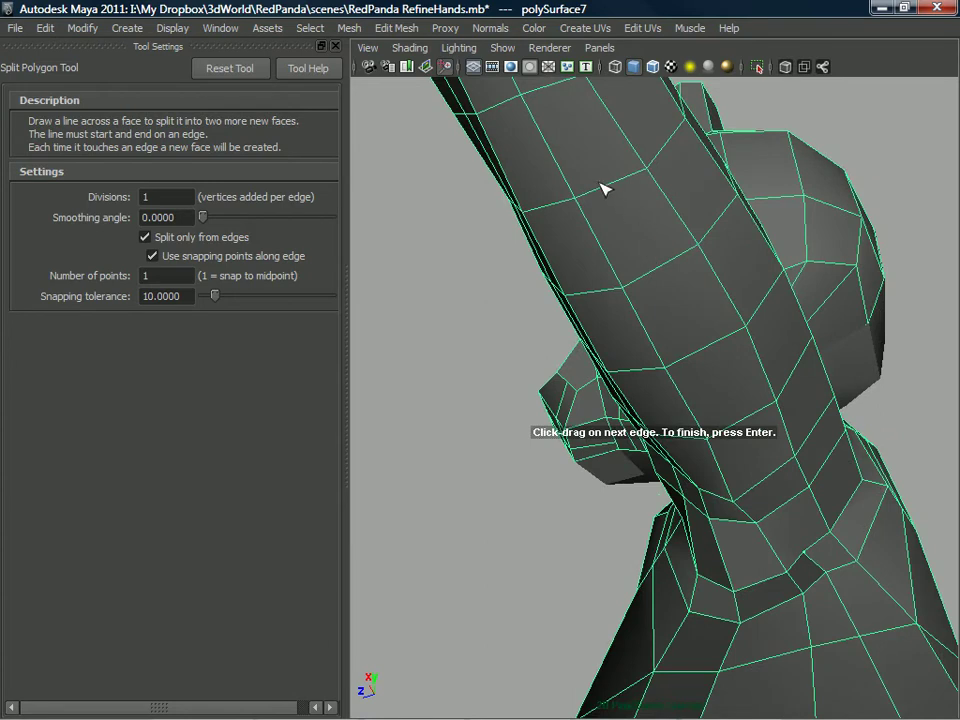
pyautogui.keyDown('alt'); pyautogui.moveTo(574, 139); pyautogui.dragTo(603, 287, button='middle'); pyautogui.keyUp('alt')
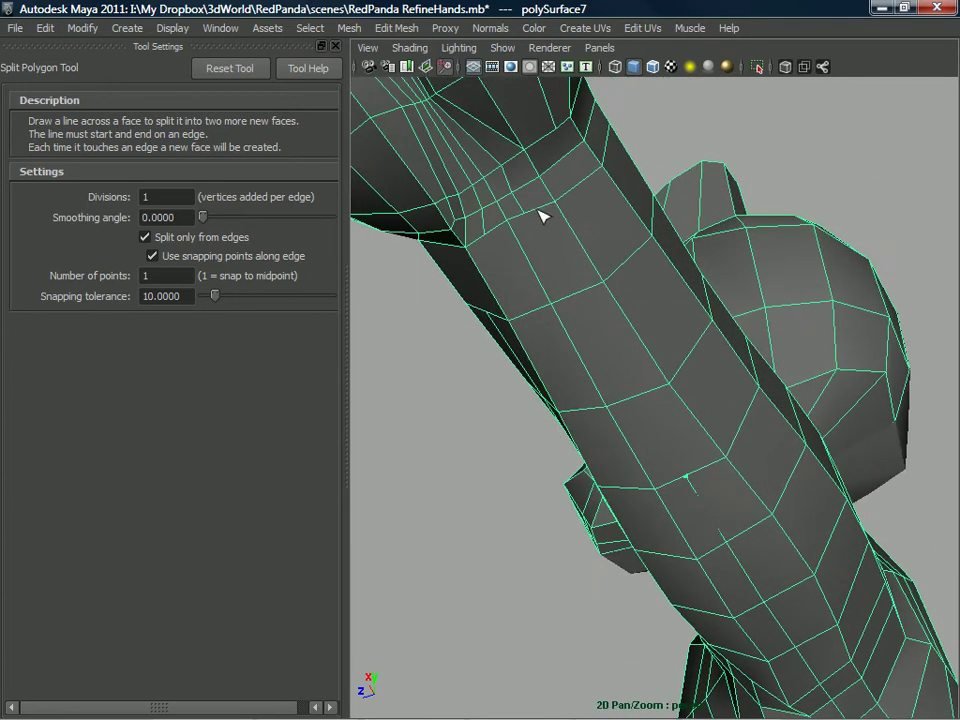
pyautogui.keyDown('alt'); pyautogui.moveTo(592, 366); pyautogui.dragTo(602, 441, button='right'); pyautogui.keyUp('alt')
# - Move the edge just below the armpit to soften the transition between the arm and the side of the torso
pyautogui.keyDown('alt'); pyautogui.moveTo(602, 441); pyautogui.dragTo(750, 422); pyautogui.keyUp('alt')
pyautogui.keyDown('alt'); pyautogui.moveTo(750, 422); pyautogui.dragTo(730, 430, button='right'); pyautogui.keyUp('alt')
pyautogui.keyDown('alt'); pyautogui.moveTo(730, 430); pyautogui.dragTo(716, 349, button='middle'); pyautogui.keyUp('alt')
pyautogui.keyDown('alt'); pyautogui.moveTo(716, 349); pyautogui.dragTo(688, 411); pyautogui.keyUp('alt')
pyautogui.moveTo(720, 360); pyautogui.dragTo(735, 334, button='right')
pyautogui.click(686, 430)
pyautogui.moveTo(686, 430)
pyautogui.keyDown('alt'); pyautogui.mouseDown()
pyautogui.moveTo(678, 425)
pyautogui.moveTo(694, 430)
pyautogui.moveTo(704, 396)
pyautogui.moveTo(732, 392)
pyautogui.moveTo(689, 420)
pyautogui.mouseUp(); pyautogui.keyUp('alt')
pyautogui.press('w')
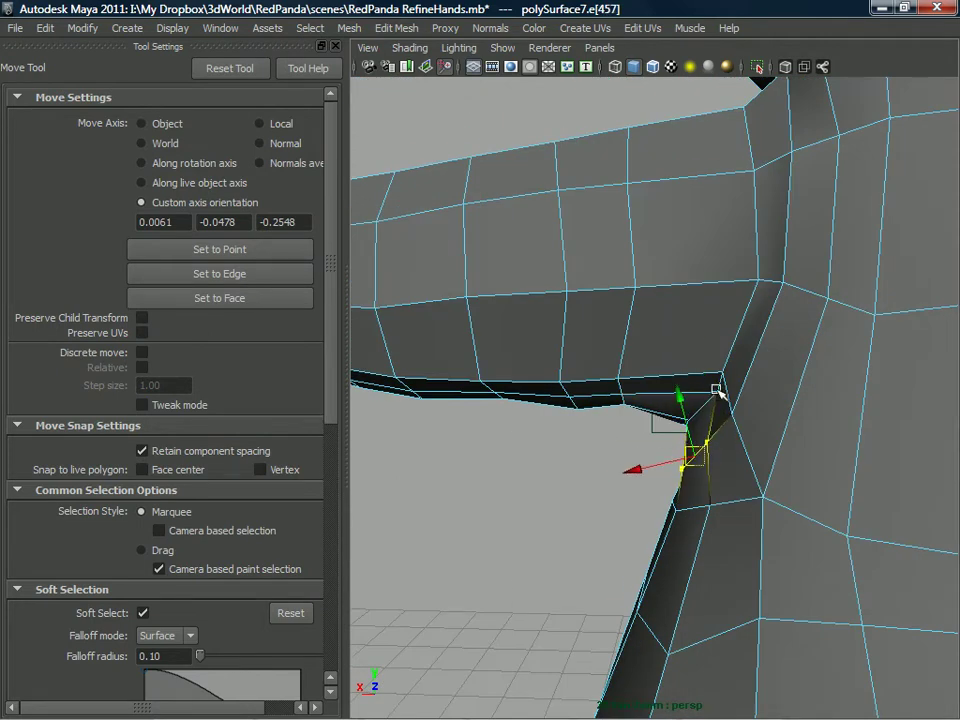
pyautogui.keyDown('alt'); pyautogui.moveTo(717, 392); pyautogui.dragTo(728, 374); pyautogui.keyUp('alt')
pyautogui.keyDown('alt'); pyautogui.moveTo(714, 422); pyautogui.dragTo(815, 338); pyautogui.keyUp('alt')
pyautogui.scroll(2, 775, 373)
# - Reposition individual vertices around the front of the armpit to round out the corner under the arm
pyautogui.moveTo(760, 361); pyautogui.dragTo(786, 372, button='right')
pyautogui.click(757, 399)
pyautogui.keyDown('alt'); pyautogui.moveTo(757, 402); pyautogui.dragTo(721, 424); pyautogui.keyUp('alt')
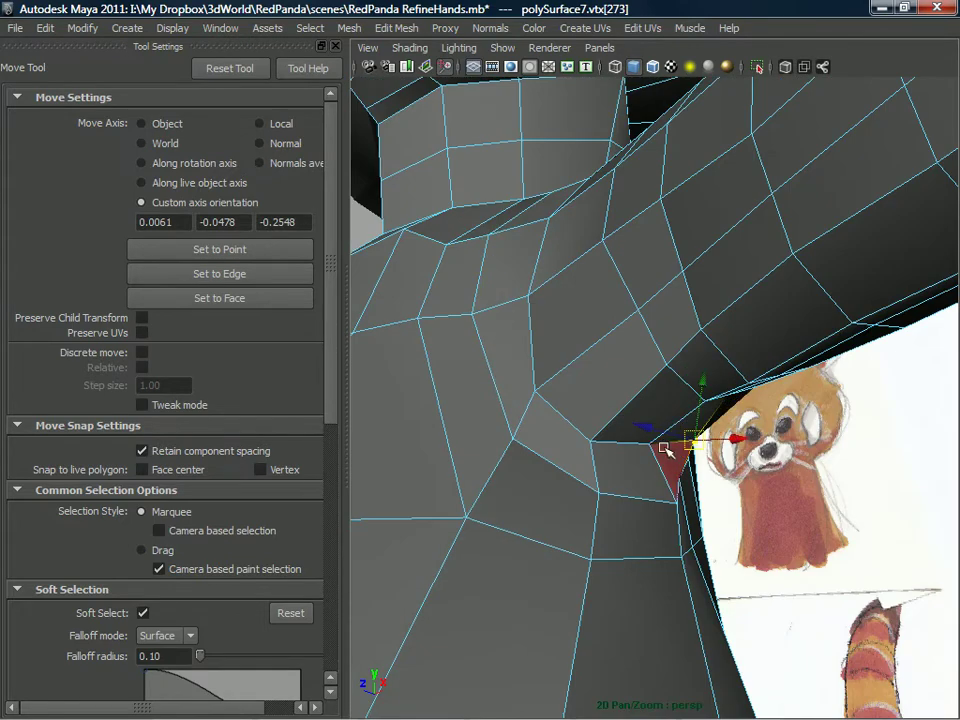
pyautogui.keyDown('alt'); pyautogui.moveTo(655, 433); pyautogui.dragTo(585, 460); pyautogui.keyUp('alt')
pyautogui.click(556, 454)
pyautogui.click(568, 399)
pyautogui.moveTo(573, 402); pyautogui.dragTo(553, 306)
# - Adjust the points at the rear of the armpit to form a smoother curve into the back
pyautogui.scroll(-5, 648, 391)
pyautogui.scroll(-5, 663, 397)
pyautogui.scroll(6, 663, 397)
pyautogui.scroll(3, 690, 345)
pyautogui.keyDown('alt'); pyautogui.moveTo(692, 343); pyautogui.dragTo(680, 313); pyautogui.keyUp('alt')
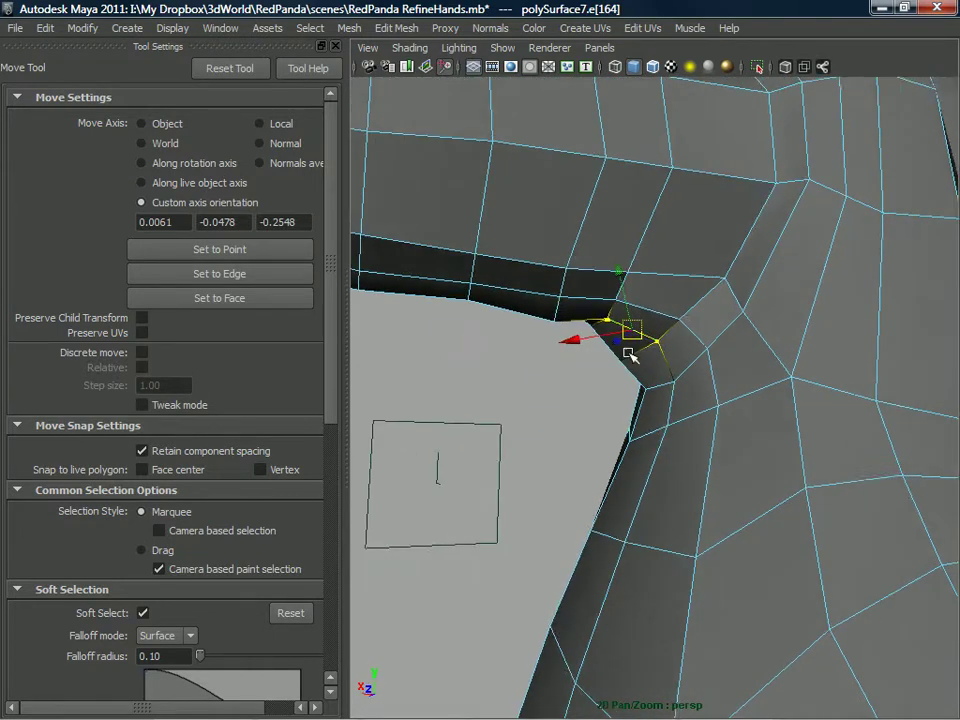
pyautogui.keyDown('alt'); pyautogui.moveTo(630, 356); pyautogui.dragTo(675, 411); pyautogui.keyUp('alt')
pyautogui.scroll(-4, 657, 372)
pyautogui.scroll(4, 658, 371)
# - Refine the small face and neighbouring points at the front of the armpit to continue the rounded curve
pyautogui.click(662, 349)
pyautogui.doubleClick(695, 409)
pyautogui.click(698, 408)
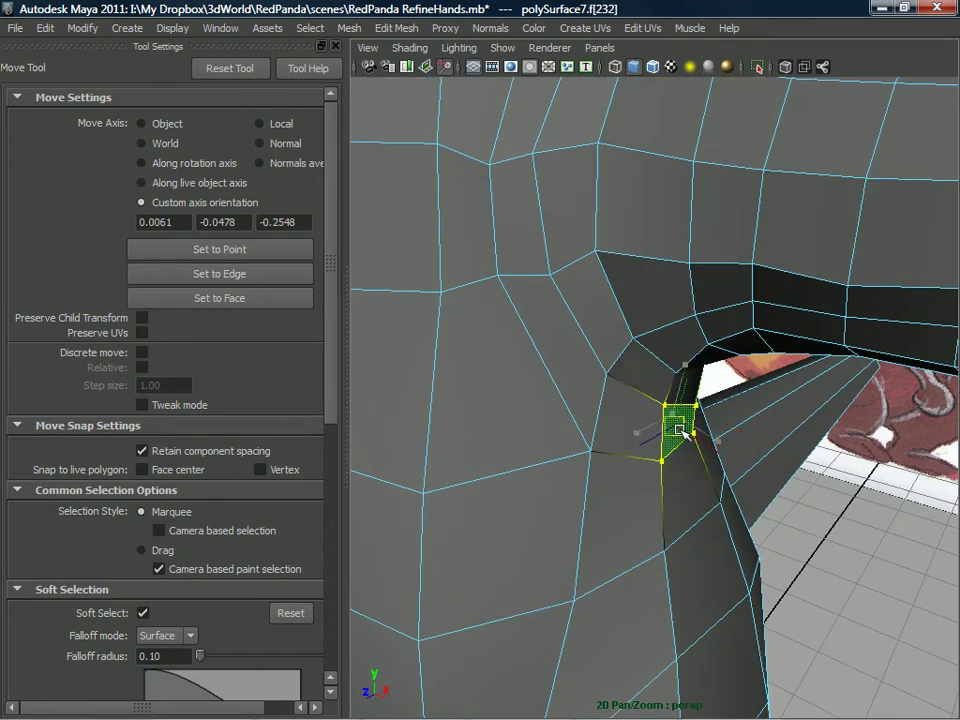
pyautogui.keyDown('alt'); pyautogui.moveTo(677, 437); pyautogui.dragTo(692, 394); pyautogui.keyUp('alt')
pyautogui.scroll(-5, 690, 390)
pyautogui.scroll(3, 646, 411)
# - Space out the vertices between the base of the neck and the front of the shoulder
pyautogui.keyDown('alt'); pyautogui.moveTo(568, 318); pyautogui.dragTo(572, 267); pyautogui.keyUp('alt')
pyautogui.keyDown('alt'); pyautogui.moveTo(605, 309); pyautogui.dragTo(606, 262); pyautogui.keyUp('alt')
pyautogui.click(601, 257)
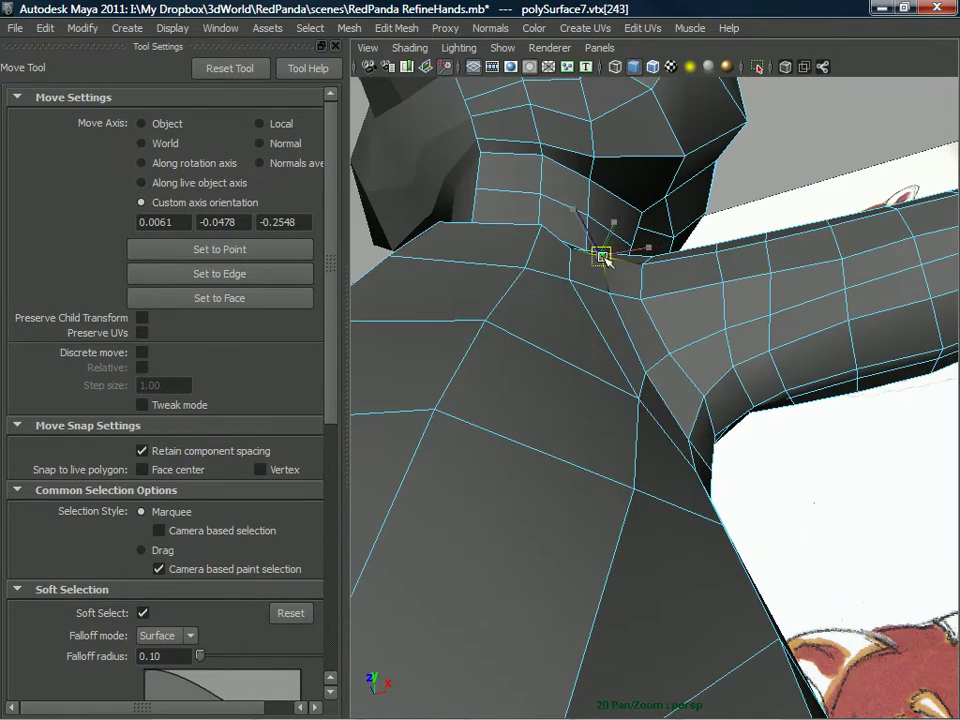
pyautogui.click(576, 247)
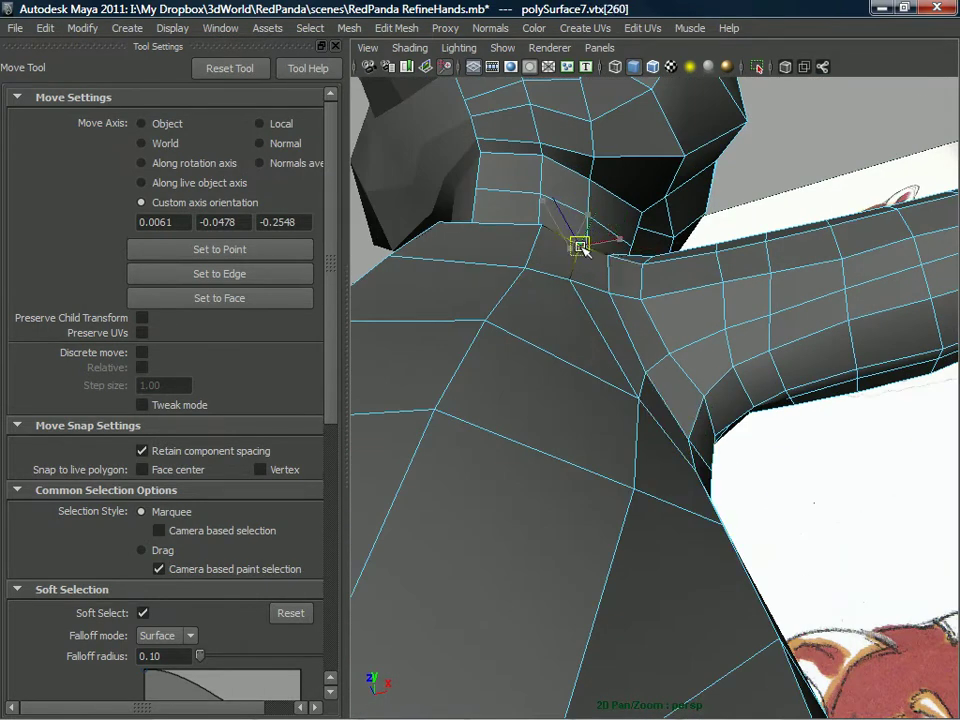
pyautogui.click(570, 279)
pyautogui.moveTo(576, 283); pyautogui.dragTo(640, 303)
pyautogui.click(612, 294)
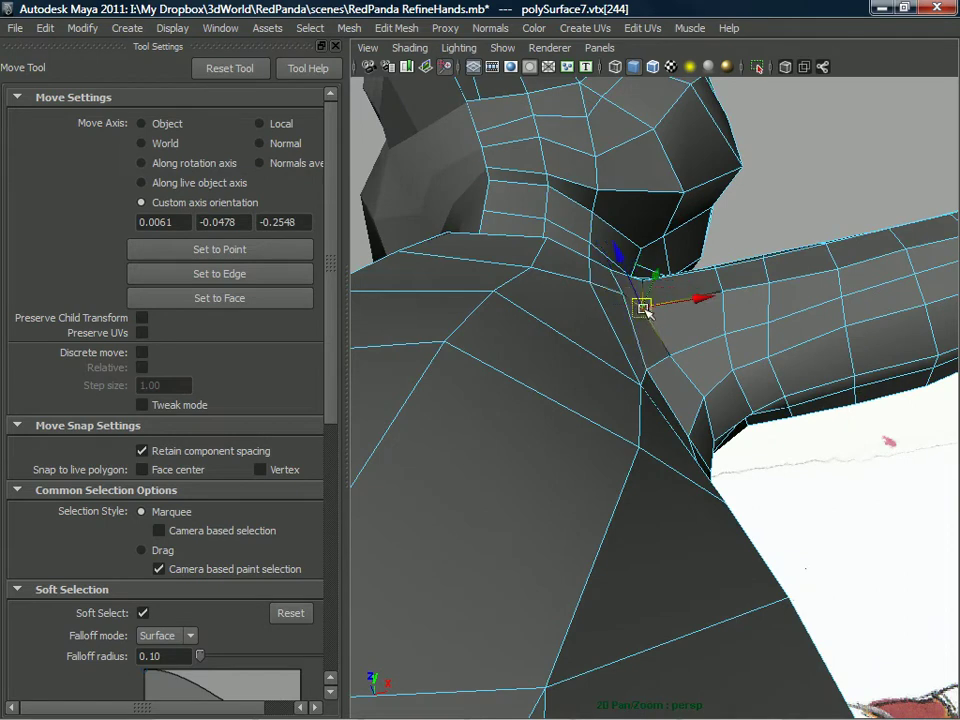
# - Reposition the vertices down the front shoulder crease to even out the faces above the armpit
pyautogui.click(668, 357)
pyautogui.keyDown('alt'); pyautogui.moveTo(668, 357); pyautogui.dragTo(698, 465); pyautogui.keyUp('alt')
pyautogui.click(643, 372)
pyautogui.scroll(5, 686, 346)
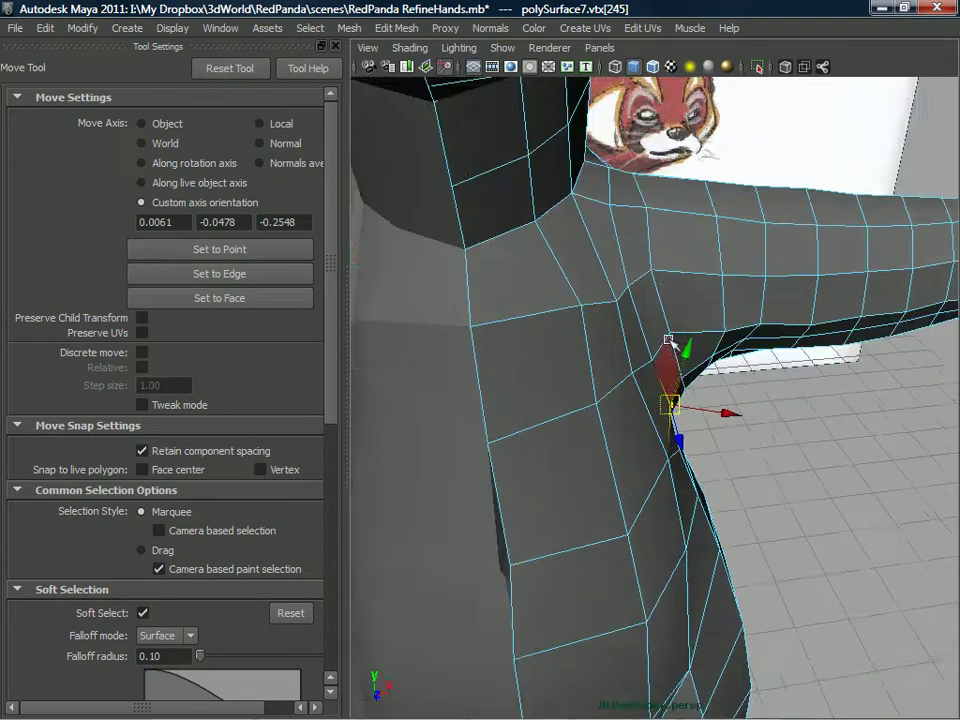
pyautogui.click(651, 286)
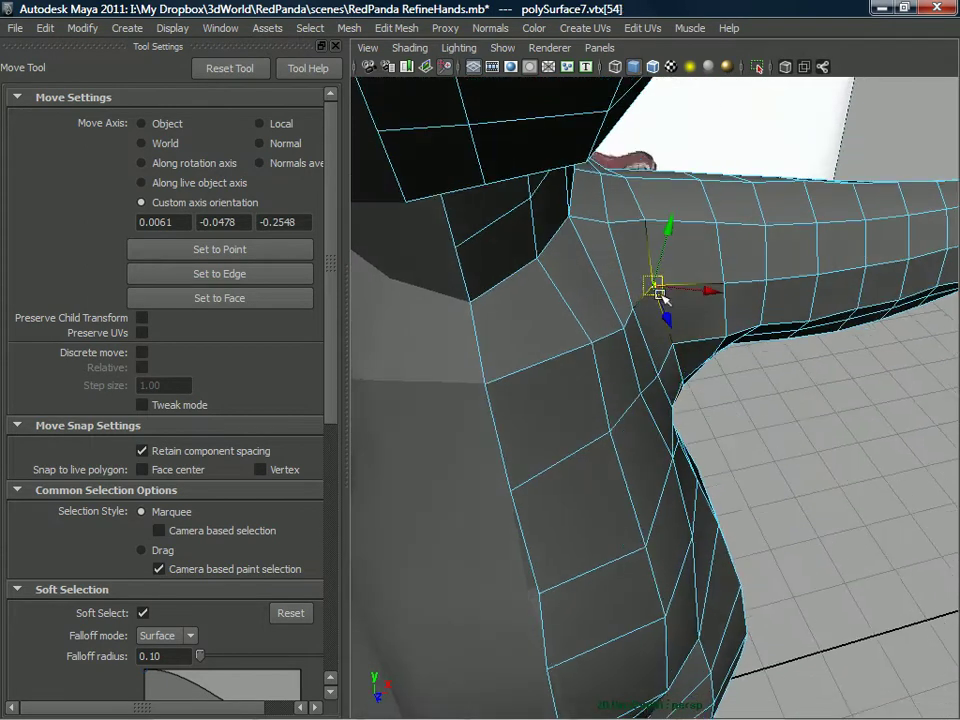
# - Even out the vertex spacing across the upper chest and the front of the shoulder
pyautogui.keyDown('alt'); pyautogui.moveTo(666, 292); pyautogui.dragTo(588, 255); pyautogui.keyUp('alt')
pyautogui.click(624, 267)
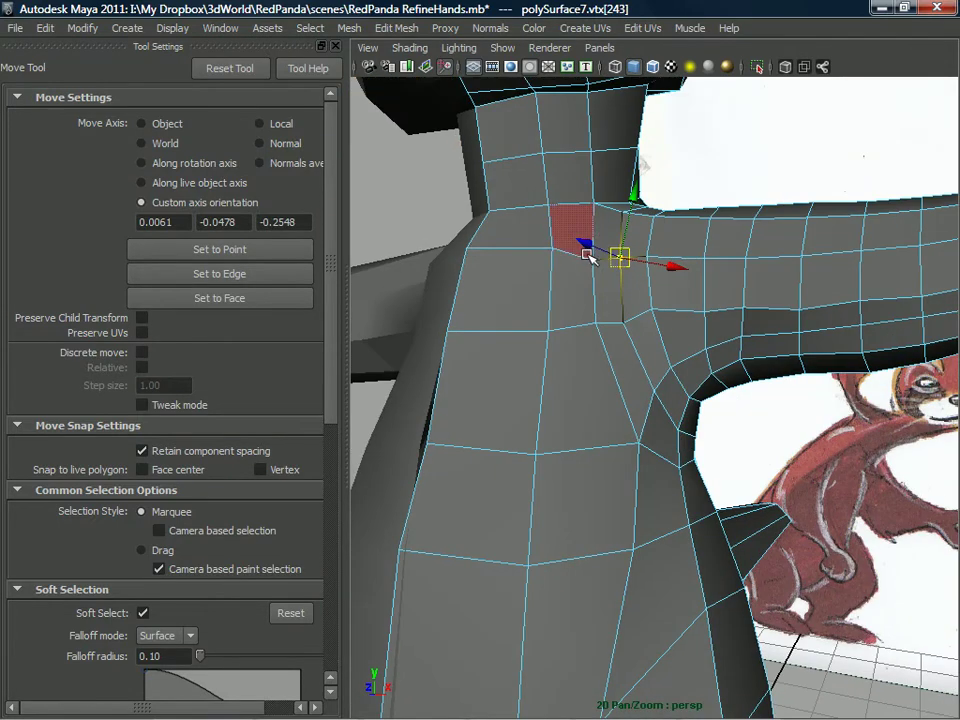
pyautogui.click(592, 262)
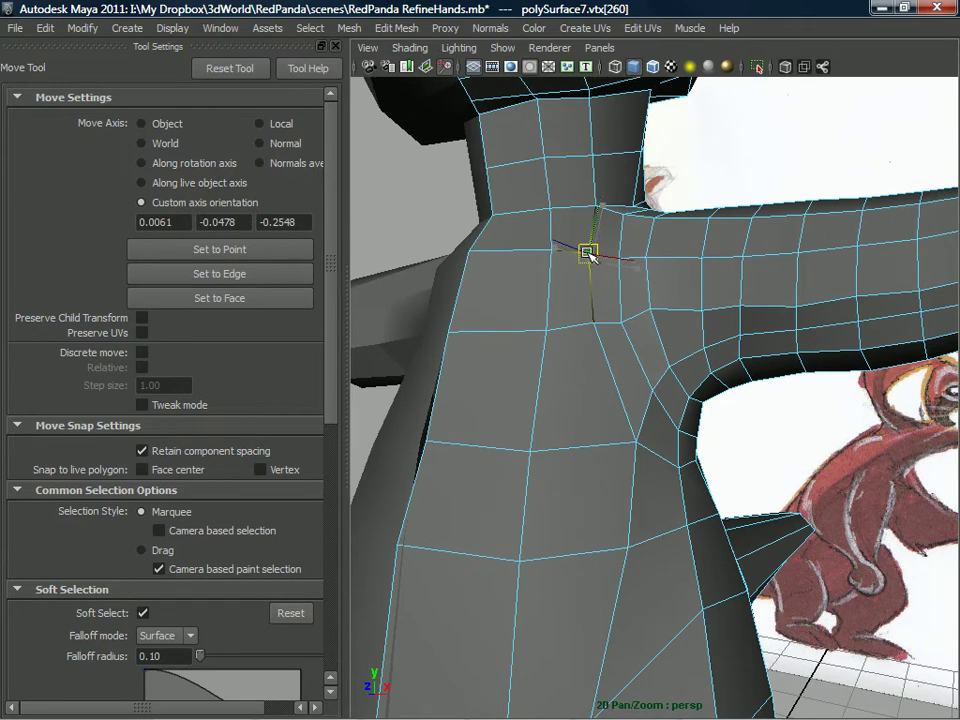
pyautogui.keyDown('alt'); pyautogui.moveTo(612, 300); pyautogui.dragTo(617, 318); pyautogui.keyUp('alt')
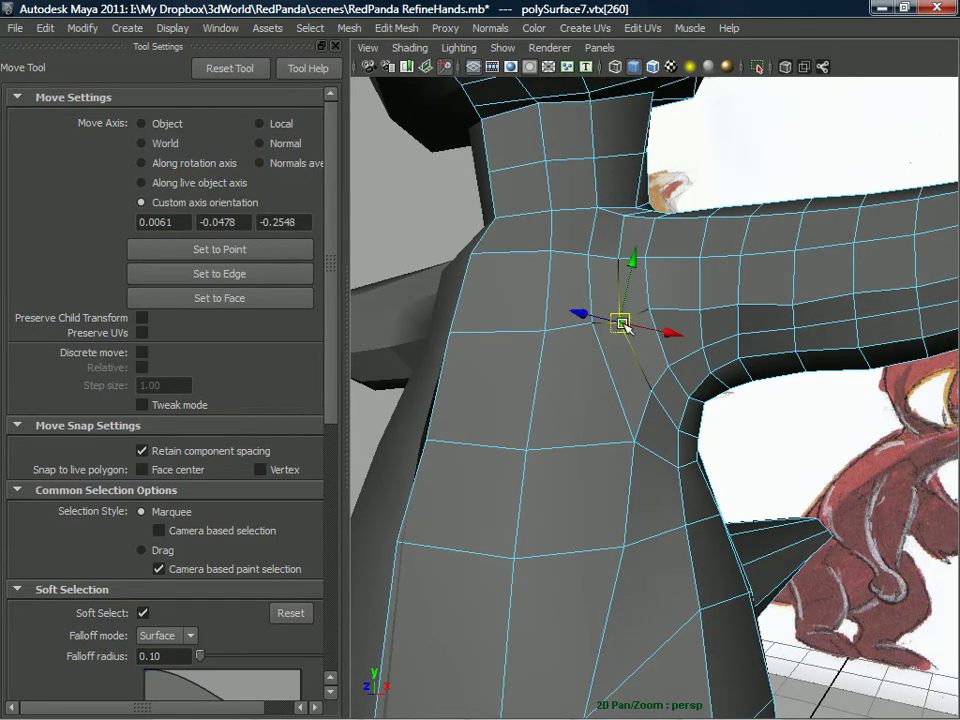
pyautogui.click(649, 311)
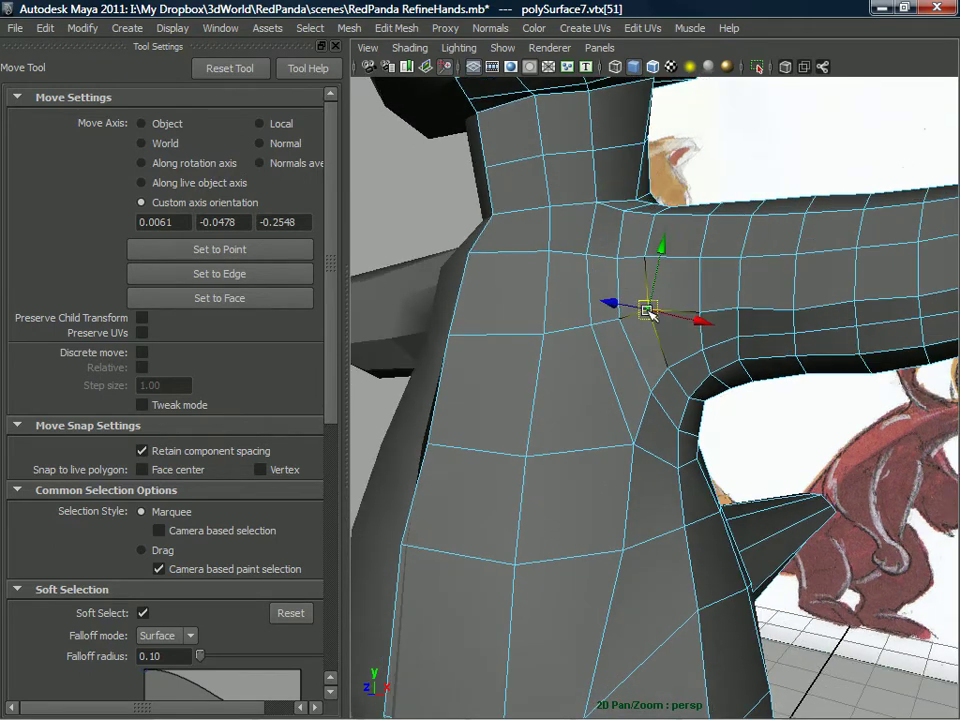
# - Reposition the vertices on the back of the shoulder above the armpit to smooth the joint
pyautogui.scroll(-5, 652, 315)
pyautogui.keyDown('alt'); pyautogui.moveTo(656, 311); pyautogui.dragTo(520, 342); pyautogui.keyUp('alt')
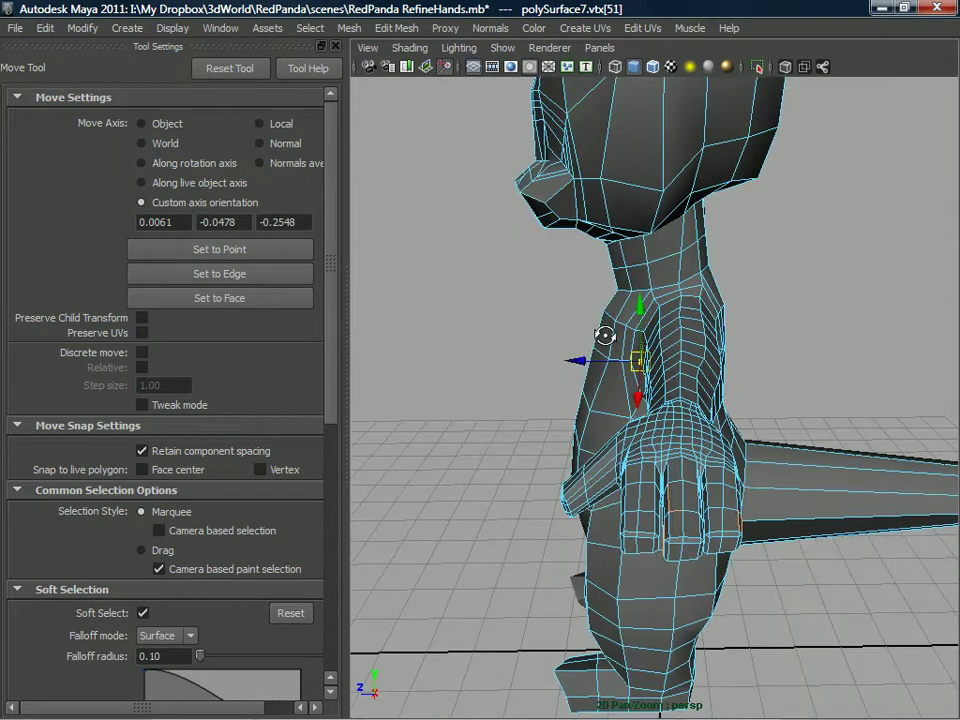
pyautogui.keyDown('alt'); pyautogui.moveTo(680, 342); pyautogui.dragTo(560, 335); pyautogui.keyUp('alt')
pyautogui.scroll(8, 555, 342)
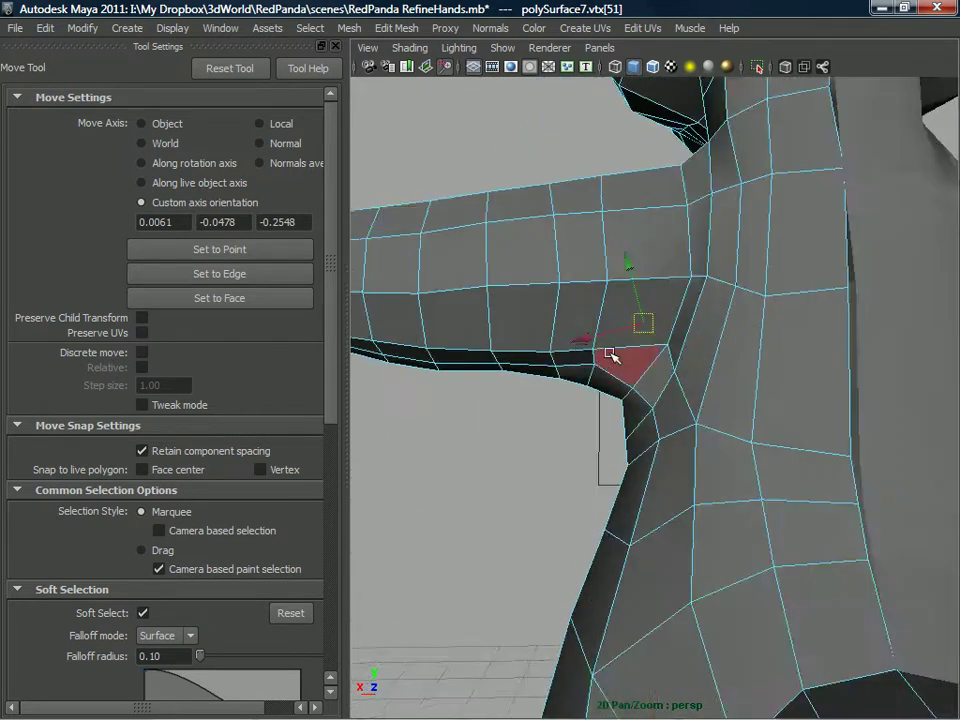
pyautogui.click(634, 374)
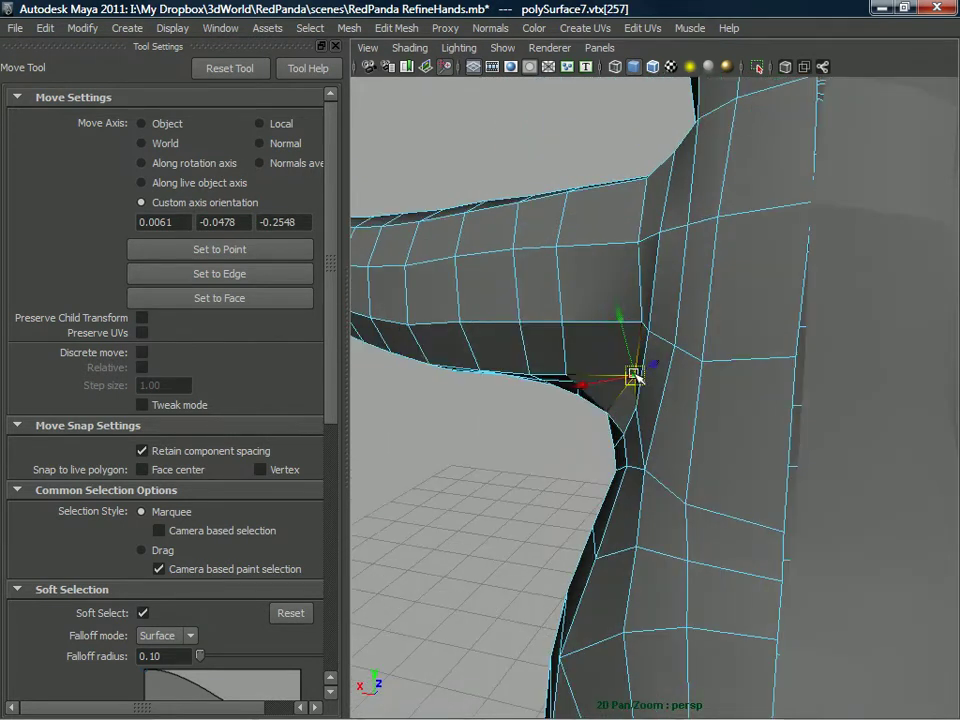
pyautogui.keyDown('alt'); pyautogui.moveTo(628, 375); pyautogui.dragTo(648, 267); pyautogui.keyUp('alt')
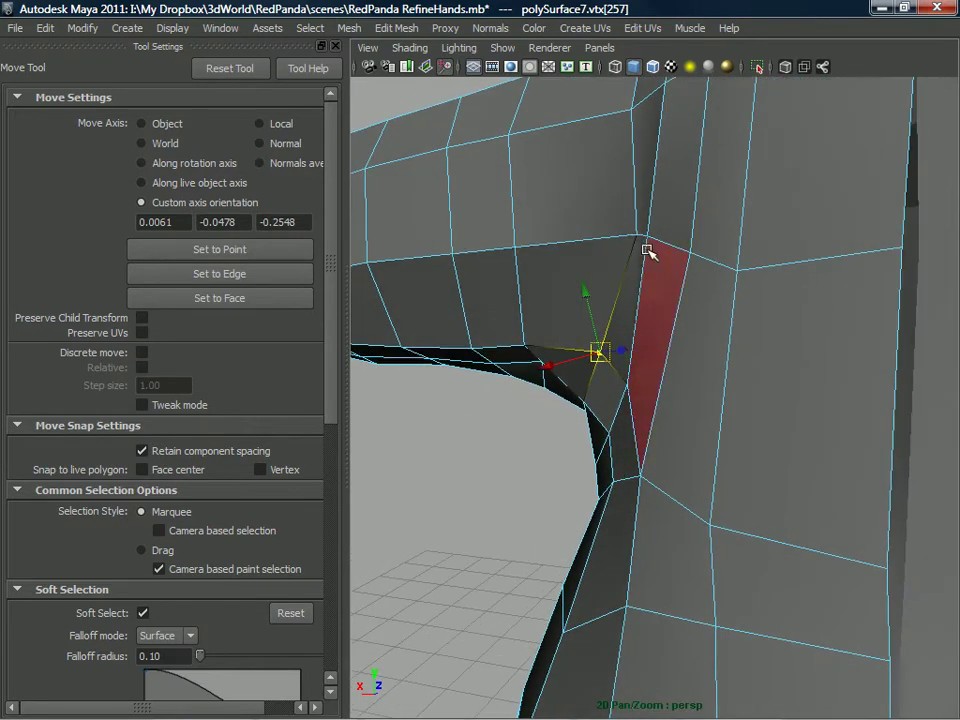
pyautogui.click(634, 236)
pyautogui.keyDown('alt'); pyautogui.moveTo(600, 215); pyautogui.dragTo(678, 200); pyautogui.keyUp('alt')
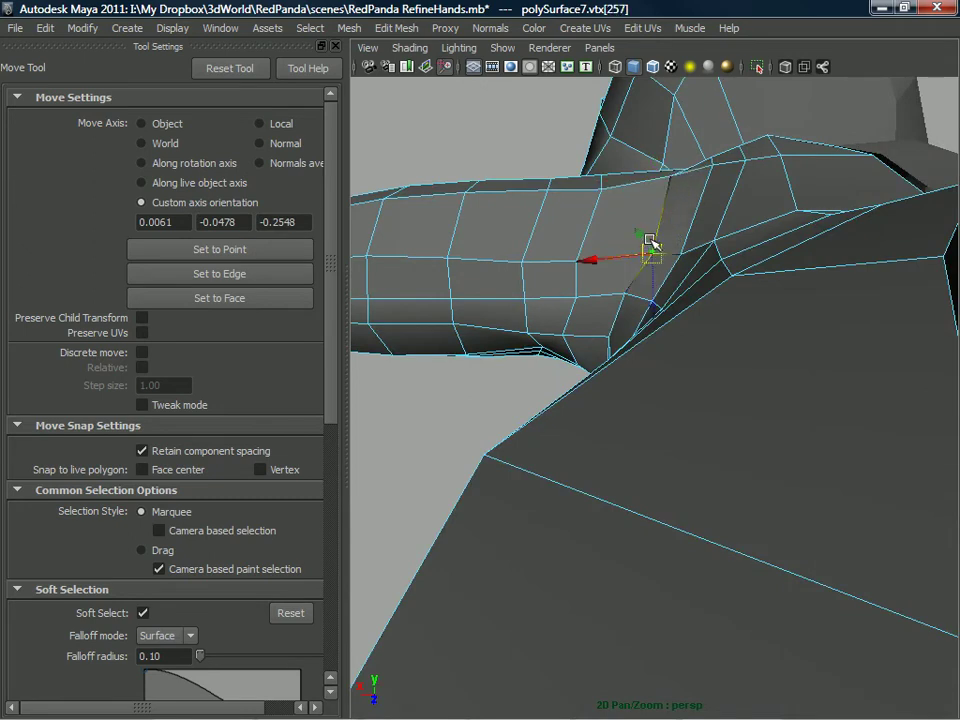
# - Turn on tweak mode for the Move tool and pull down the vertices under the upper arm beside the armpit
pyautogui.keyDown('alt'); pyautogui.moveTo(648, 238); pyautogui.dragTo(634, 406); pyautogui.keyUp('alt')
pyautogui.click(637, 403)
pyautogui.keyDown('alt'); pyautogui.moveTo(634, 406); pyautogui.dragTo(505, 348, button='right'); pyautogui.keyUp('alt')
pyautogui.keyDown('alt'); pyautogui.moveTo(505, 348); pyautogui.dragTo(727, 352); pyautogui.keyUp('alt')
pyautogui.scroll(6, 725, 400)
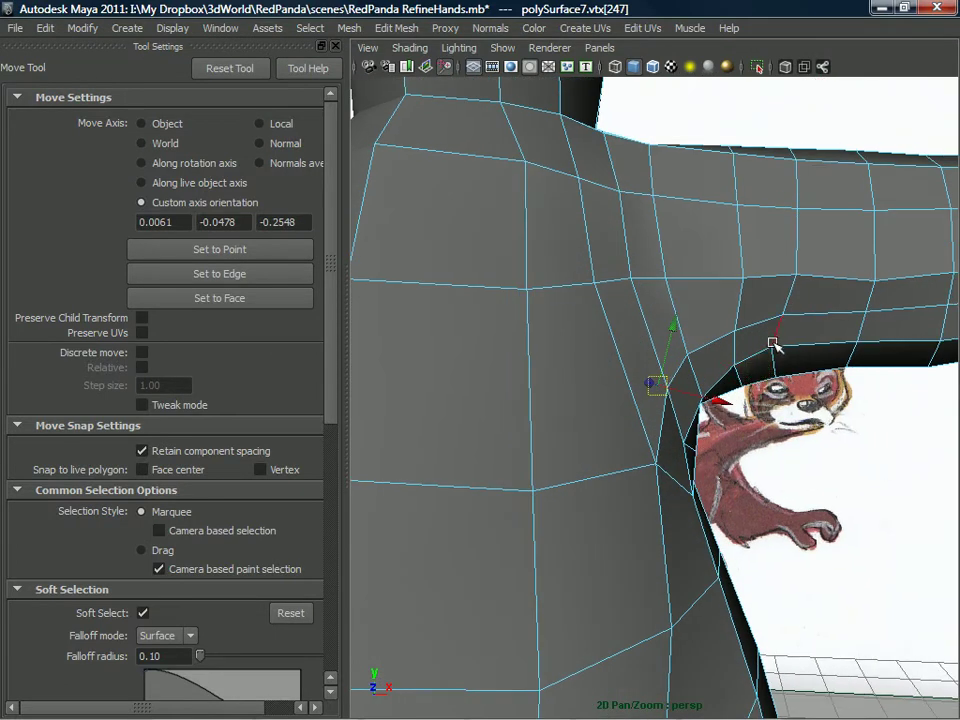
pyautogui.click(775, 351)
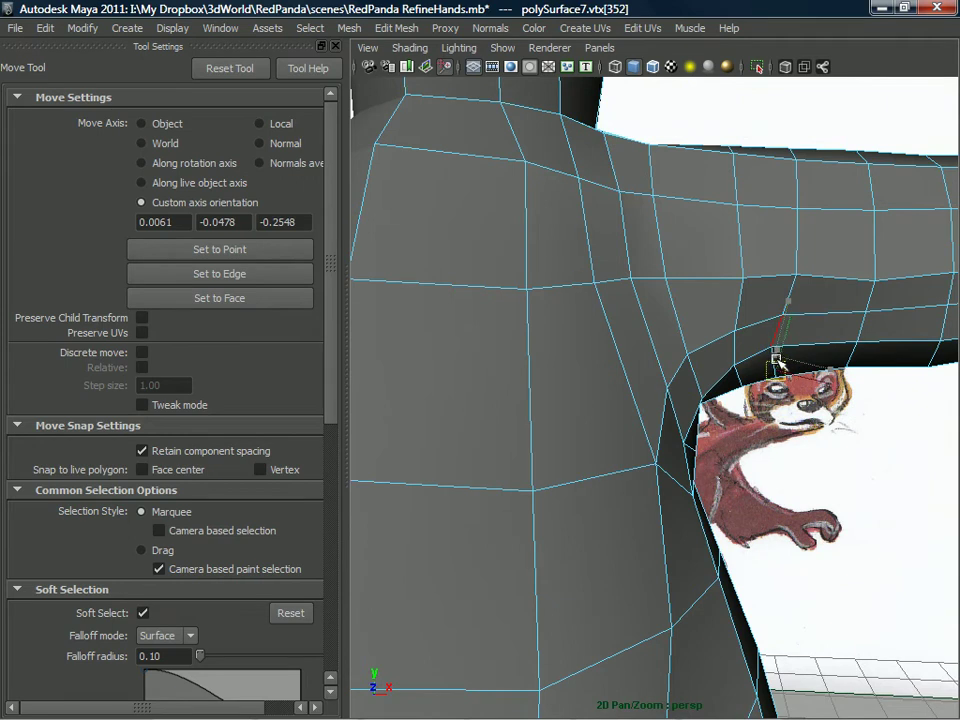
pyautogui.click(150, 403)
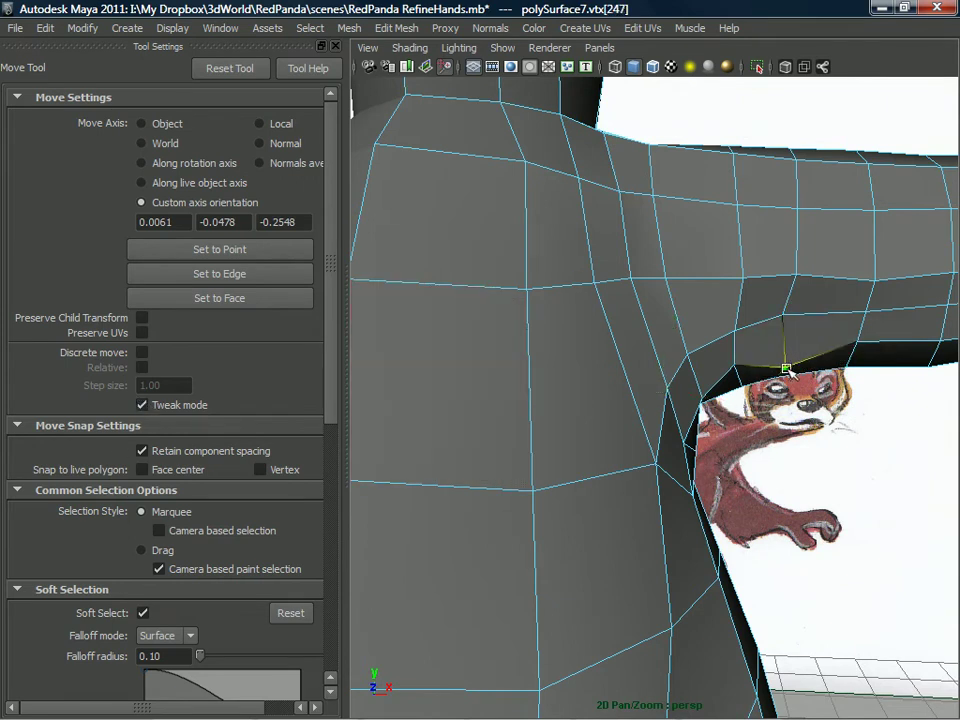
pyautogui.moveTo(783, 317); pyautogui.dragTo(786, 340)
pyautogui.moveTo(724, 334); pyautogui.dragTo(740, 384)
# - Adjust the edge on the underside of the middle of the arm to even out the edge spacing
pyautogui.keyDown('alt'); pyautogui.moveTo(776, 358); pyautogui.dragTo(715, 357, button='middle'); pyautogui.keyUp('alt')
pyautogui.moveTo(803, 324); pyautogui.dragTo(784, 336)
pyautogui.click(789, 316)
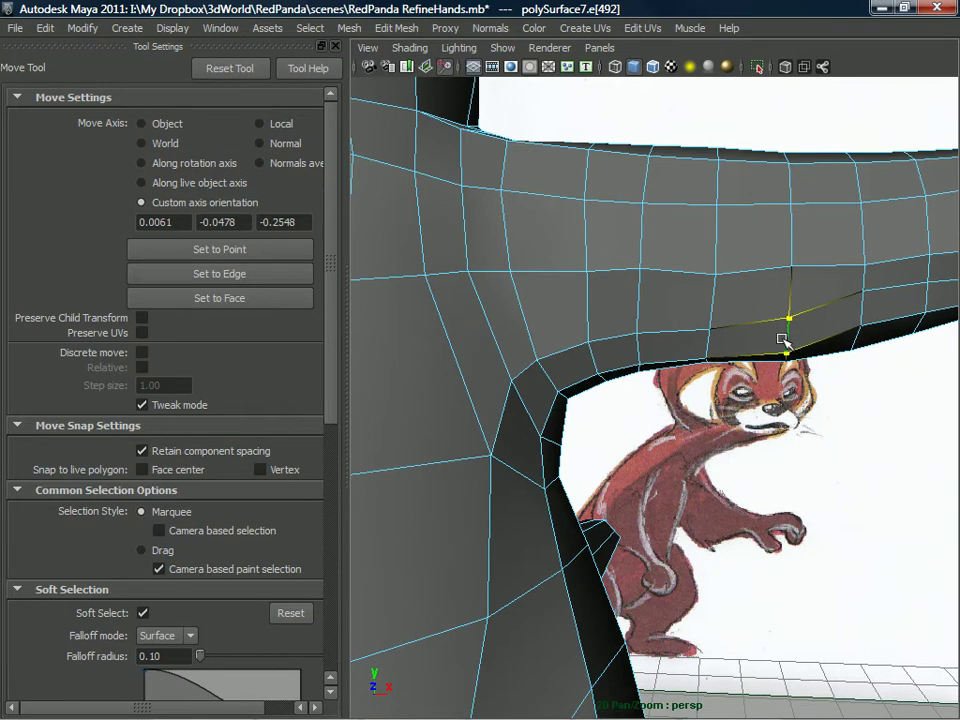
pyautogui.keyDown('alt'); pyautogui.moveTo(784, 336); pyautogui.dragTo(729, 334, button='right'); pyautogui.keyUp('alt')
pyautogui.keyDown('alt'); pyautogui.moveTo(729, 334); pyautogui.dragTo(820, 384); pyautogui.keyUp('alt')
pyautogui.scroll(3, 733, 392)
pyautogui.keyDown('alt'); pyautogui.moveTo(733, 392); pyautogui.dragTo(737, 402); pyautogui.keyUp('alt')
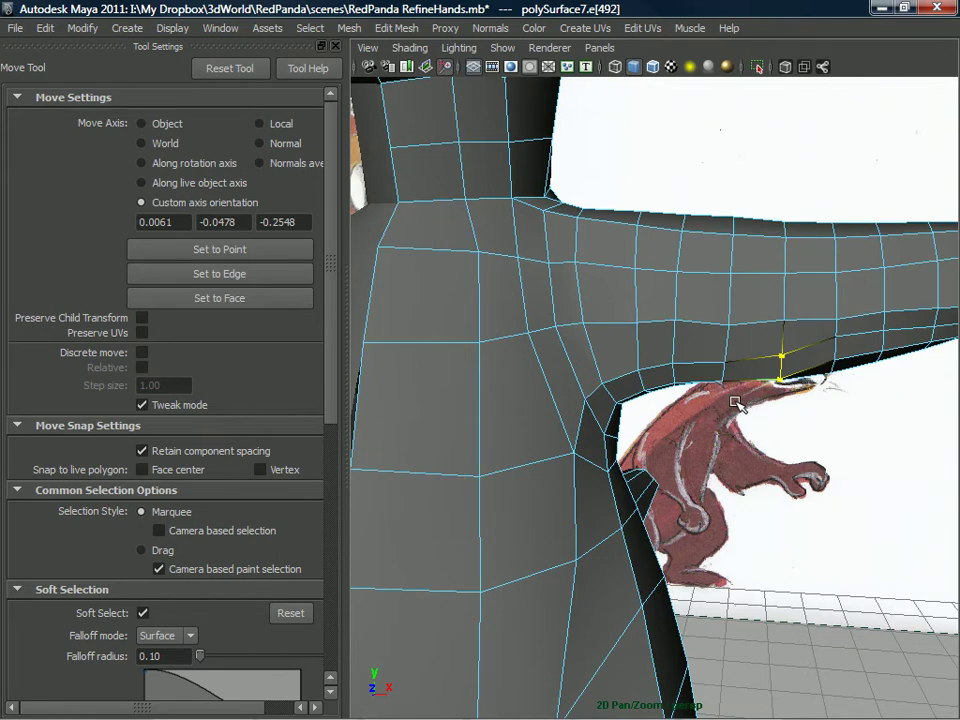
pyautogui.keyDown('alt'); pyautogui.moveTo(664, 326); pyautogui.dragTo(653, 322); pyautogui.keyUp('alt')
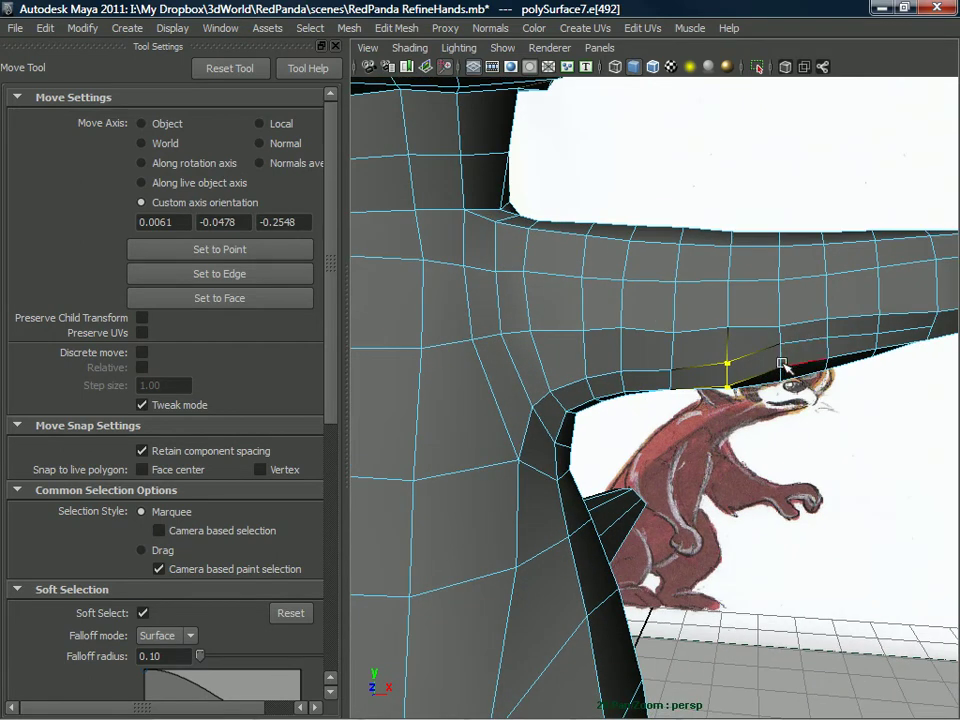
# - Reposition the faces on the underside of the forearm toward the wrist to smooth its contour
pyautogui.press('F11')
pyautogui.click(798, 350)
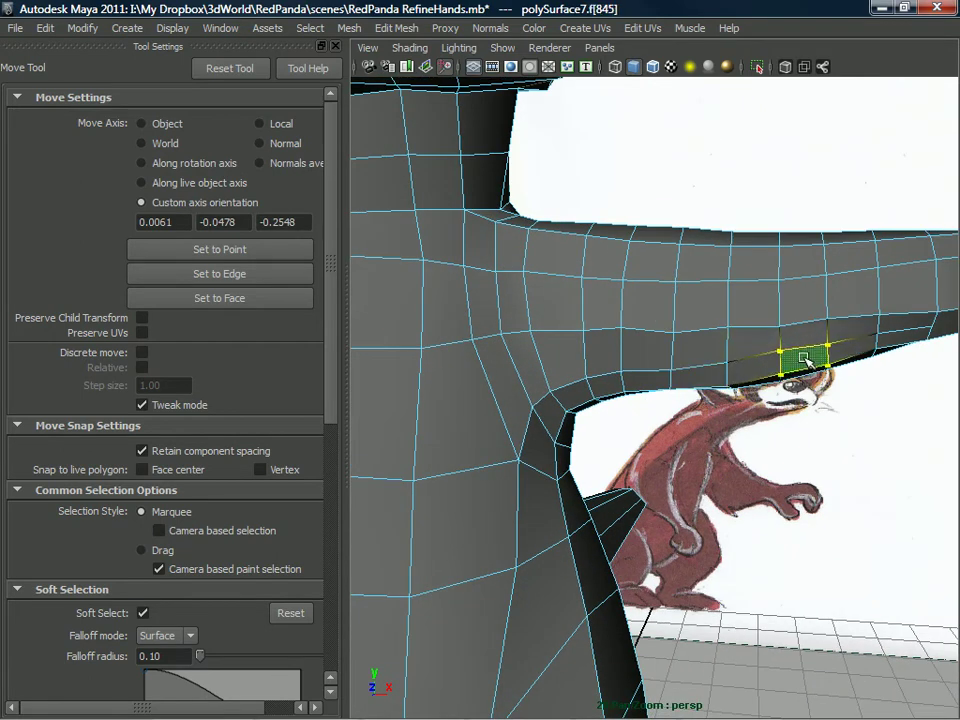
pyautogui.keyDown('alt'); pyautogui.moveTo(805, 365); pyautogui.dragTo(748, 326); pyautogui.keyUp('alt')
pyautogui.click(769, 318)
pyautogui.moveTo(748, 326); pyautogui.dragTo(698, 321, button='right')
pyautogui.keyDown('alt'); pyautogui.moveTo(698, 321); pyautogui.dragTo(722, 317); pyautogui.keyUp('alt')
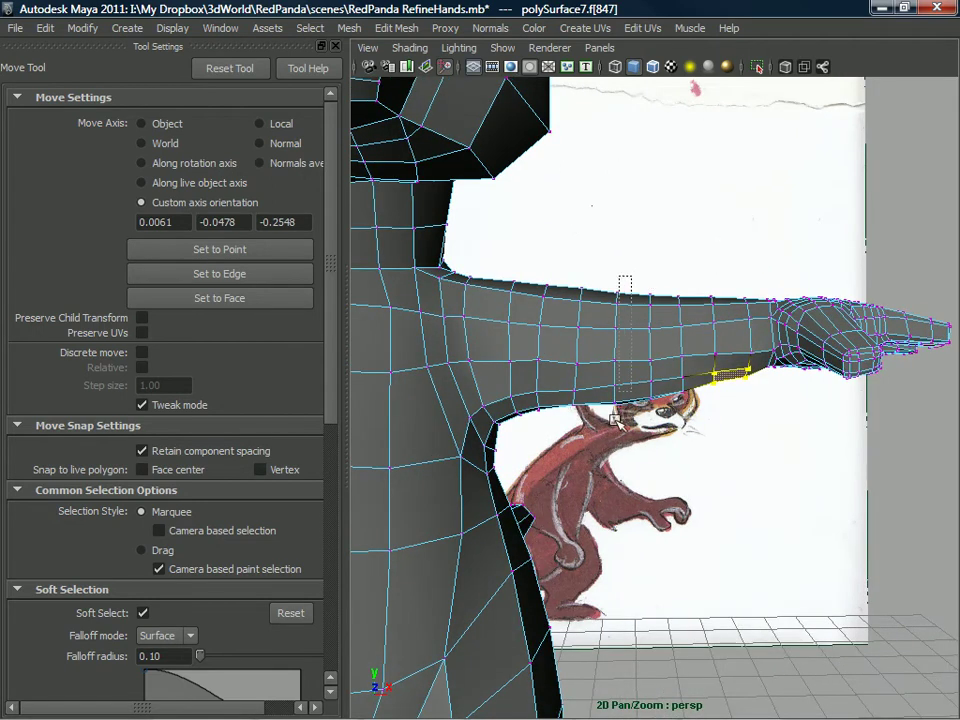
# - Select the arm's vertices from the shoulder to the wrist and apply a Lattice deformer to them
pyautogui.moveTo(630, 282); pyautogui.dragTo(606, 412)
pyautogui.hotkey('shift', '.')
pyautogui.hotkey('shift', '.')
pyautogui.hotkey('shift', '.')
pyautogui.hotkey('shift', '.')
pyautogui.hotkey('shift', '.')
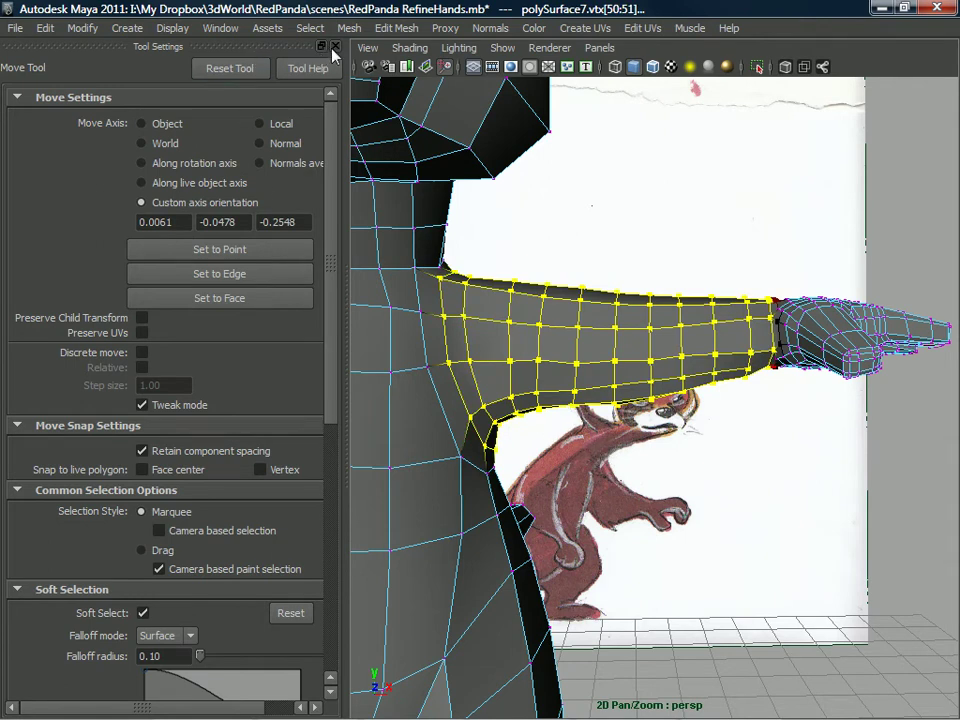
pyautogui.press('F2')
pyautogui.click(490, 29)
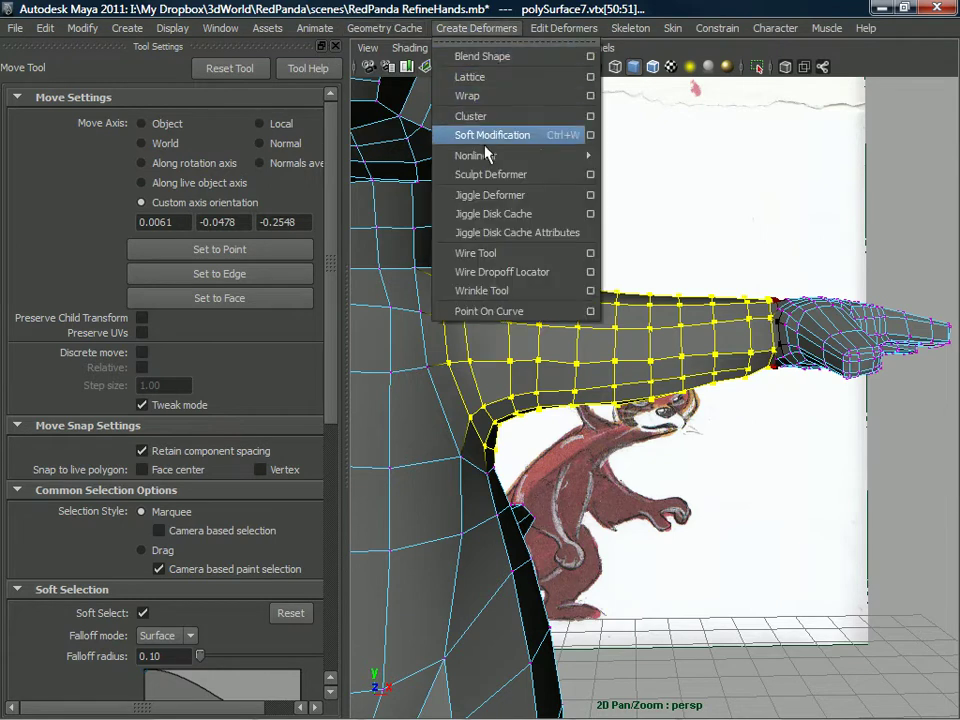
pyautogui.click(470, 76)
pyautogui.keyDown('alt'); pyautogui.moveTo(581, 334); pyautogui.dragTo(544, 325); pyautogui.keyUp('alt')
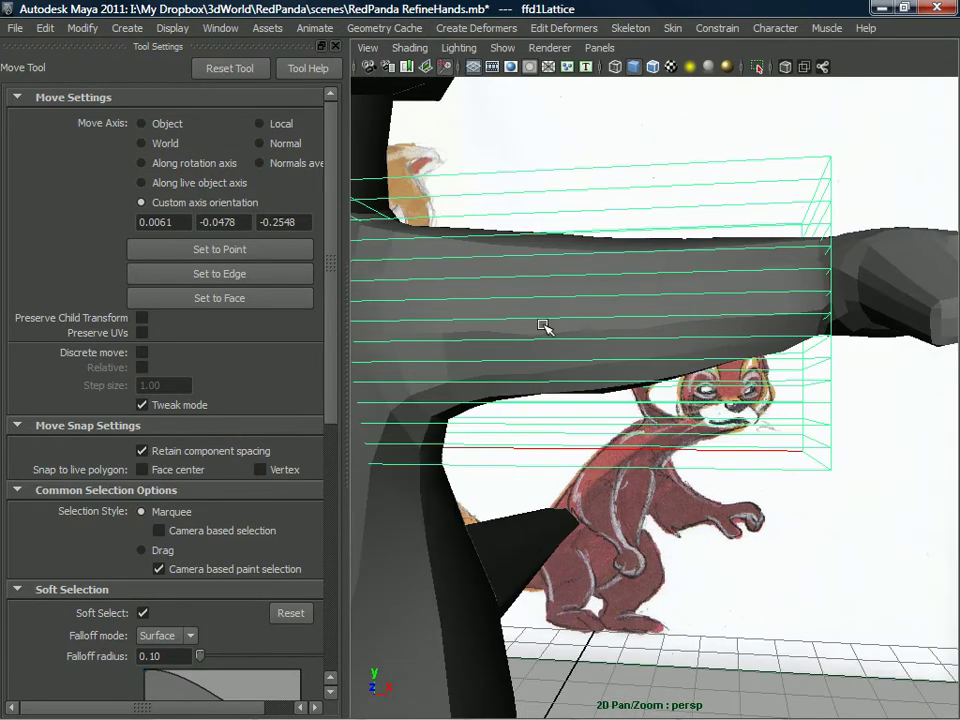
# - Set the arm lattice's S, T and U divisions to 2 each
pyautogui.hotkey('ctrl', 'a')
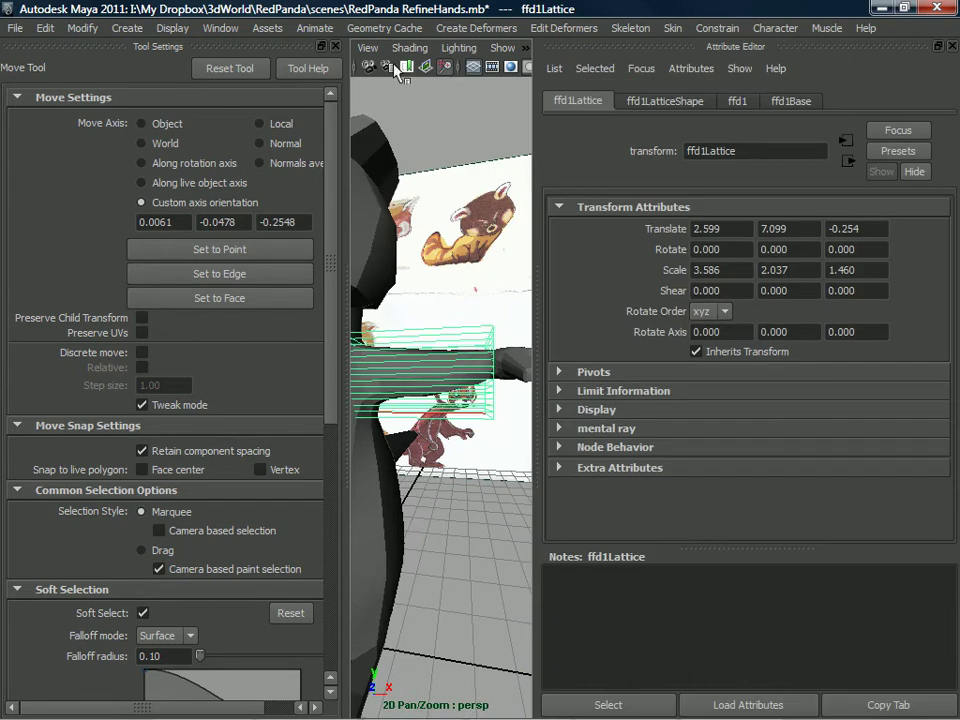
pyautogui.click(336, 46)
pyautogui.keyDown('alt'); pyautogui.moveTo(317, 226); pyautogui.dragTo(465, 240, button='middle'); pyautogui.keyUp('alt')
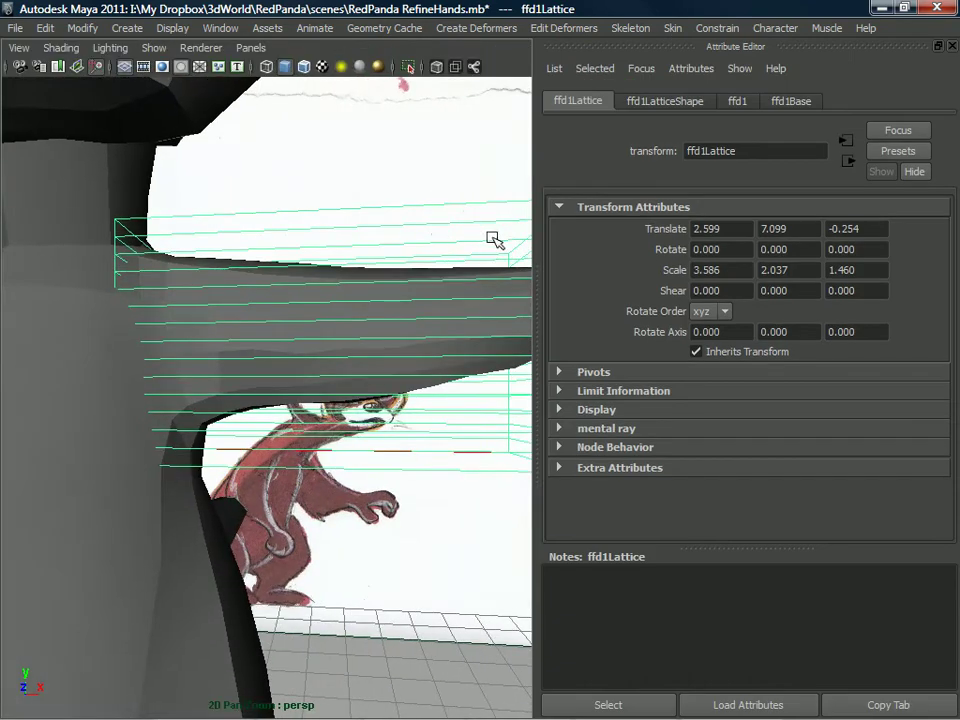
pyautogui.scroll(-3, 478, 304)
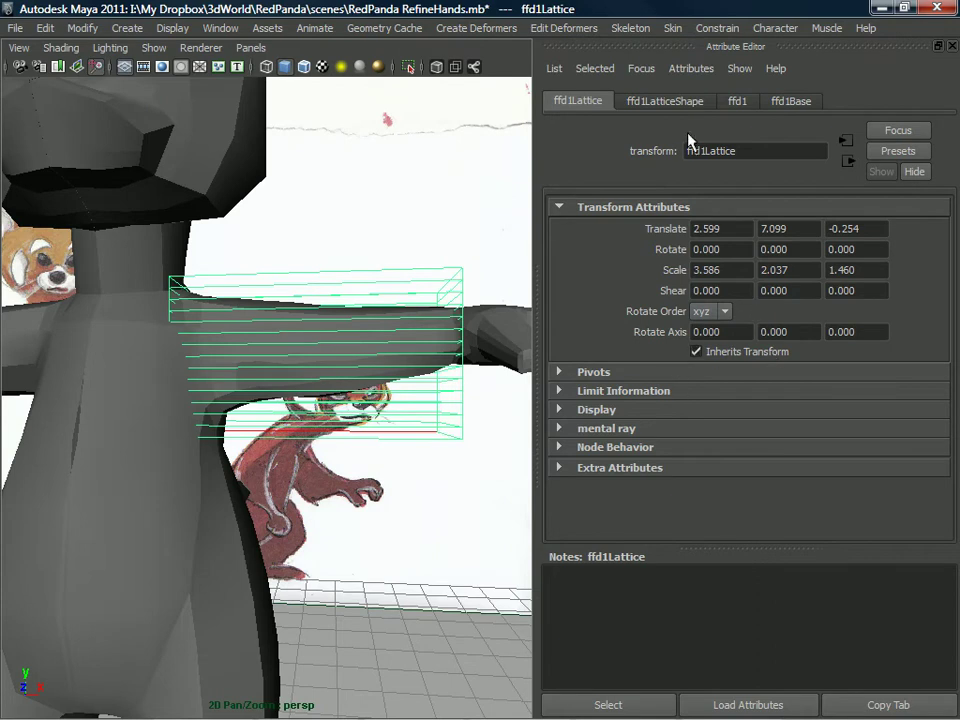
pyautogui.click(665, 101)
pyautogui.moveTo(769, 252)
pyautogui.mouseDown()
pyautogui.moveTo(759, 251)
pyautogui.moveTo(771, 231)
pyautogui.moveTo(760, 230)
pyautogui.mouseUp()
# - Try to reshape the arm by adjusting the lattice points at its wrist and shoulder ends
pyautogui.keyDown('alt'); pyautogui.moveTo(334, 344); pyautogui.dragTo(342, 331); pyautogui.keyUp('alt')
pyautogui.keyDown('alt'); pyautogui.moveTo(300, 296); pyautogui.dragTo(435, 358); pyautogui.keyUp('alt')
pyautogui.moveTo(452, 270); pyautogui.dragTo(452, 222, button='right')
pyautogui.moveTo(483, 239); pyautogui.dragTo(401, 443)
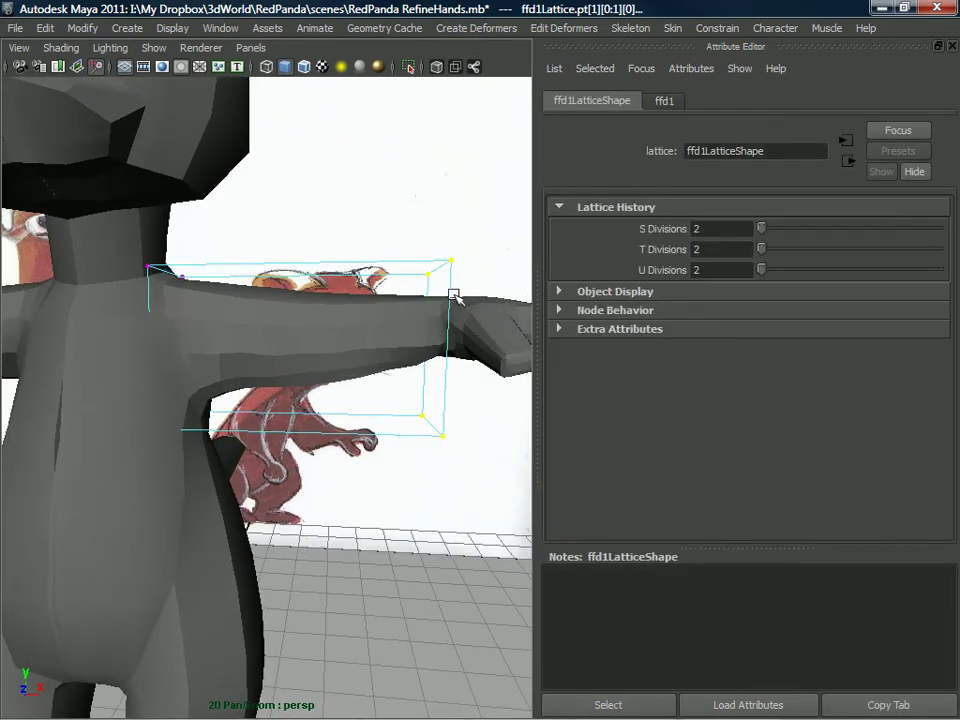
pyautogui.press('w')
pyautogui.keyDown('alt'); pyautogui.moveTo(462, 306); pyautogui.dragTo(229, 349); pyautogui.keyUp('alt')
pyautogui.moveTo(268, 221); pyautogui.dragTo(135, 443)
pyautogui.moveTo(182, 354); pyautogui.dragTo(193, 335)
pyautogui.press('q')
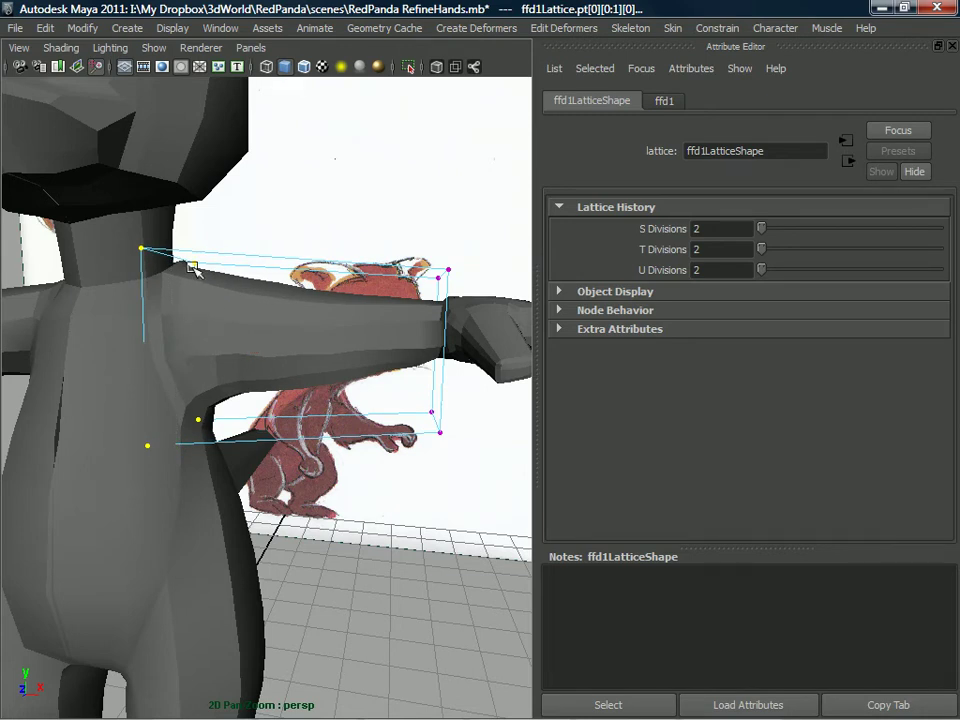
pyautogui.moveTo(195, 262); pyautogui.dragTo(203, 275)
pyautogui.scroll(-6, 234, 332)
pyautogui.keyDown('alt'); pyautogui.moveTo(263, 334); pyautogui.dragTo(271, 373); pyautogui.keyUp('alt')
pyautogui.scroll(5, 271, 373)
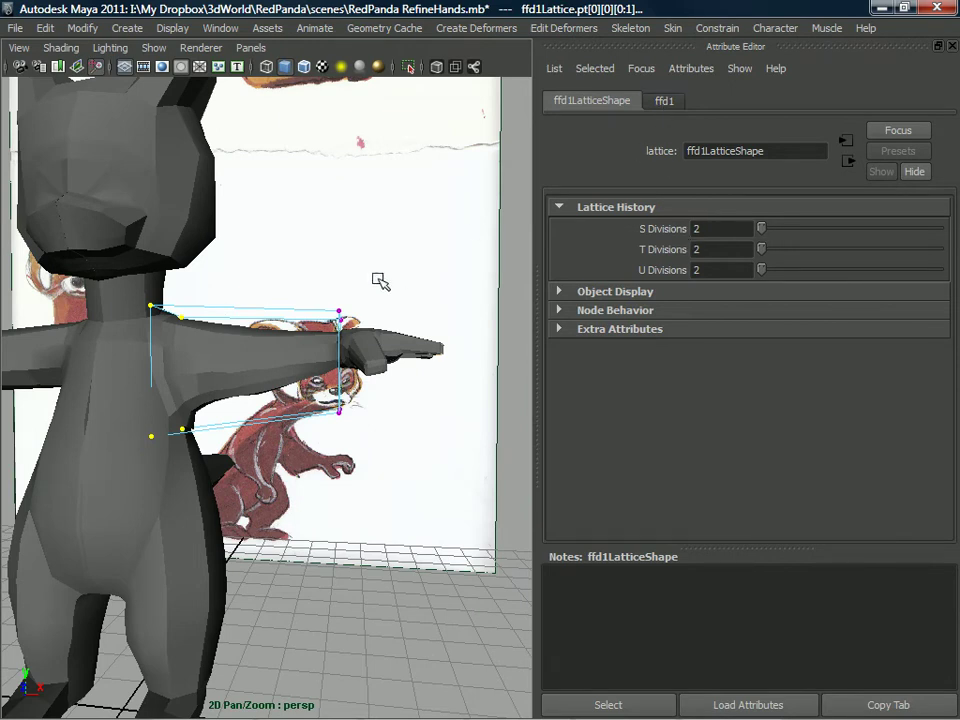
# - Undo the adjustments made to the lattice points at the wrist and shoulder ends
pyautogui.moveTo(316, 309); pyautogui.dragTo(333, 315, button='right')
pyautogui.click(333, 312)
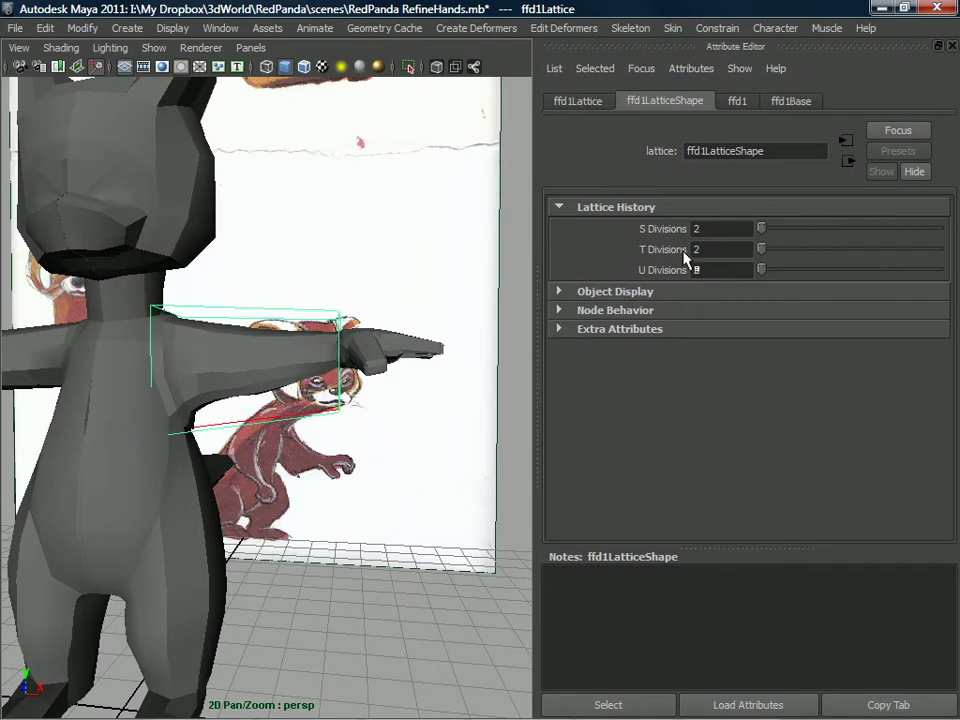
pyautogui.click(739, 103)
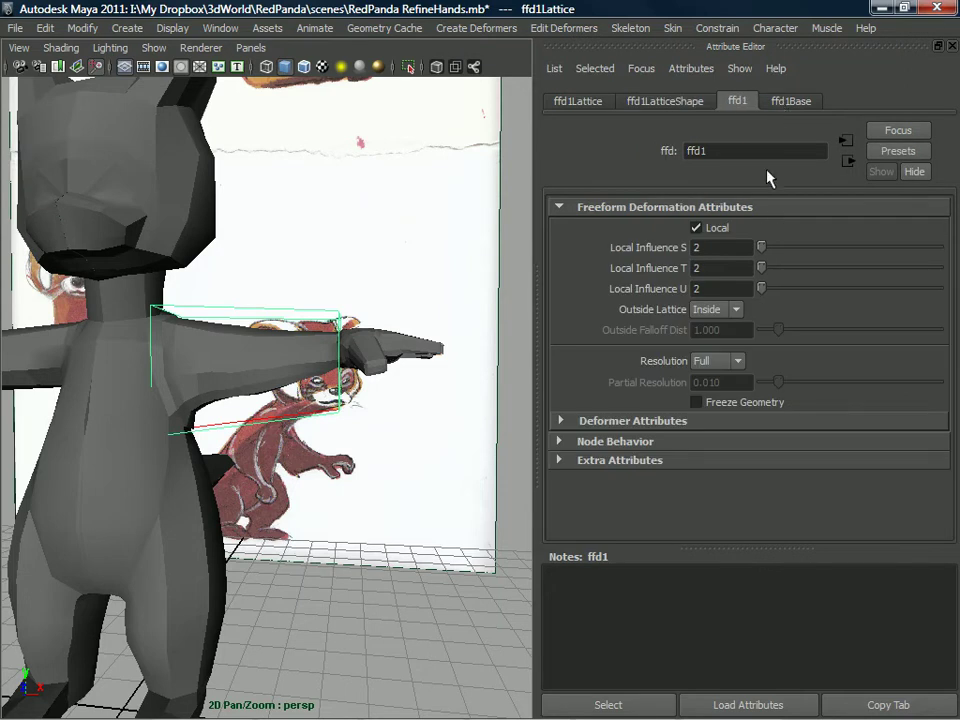
pyautogui.click(586, 104)
pyautogui.hotkey('ctrl', 'z')
pyautogui.hotkey('ctrl', 'z')
pyautogui.hotkey('ctrl', 'z')
pyautogui.hotkey('ctrl', 'z')
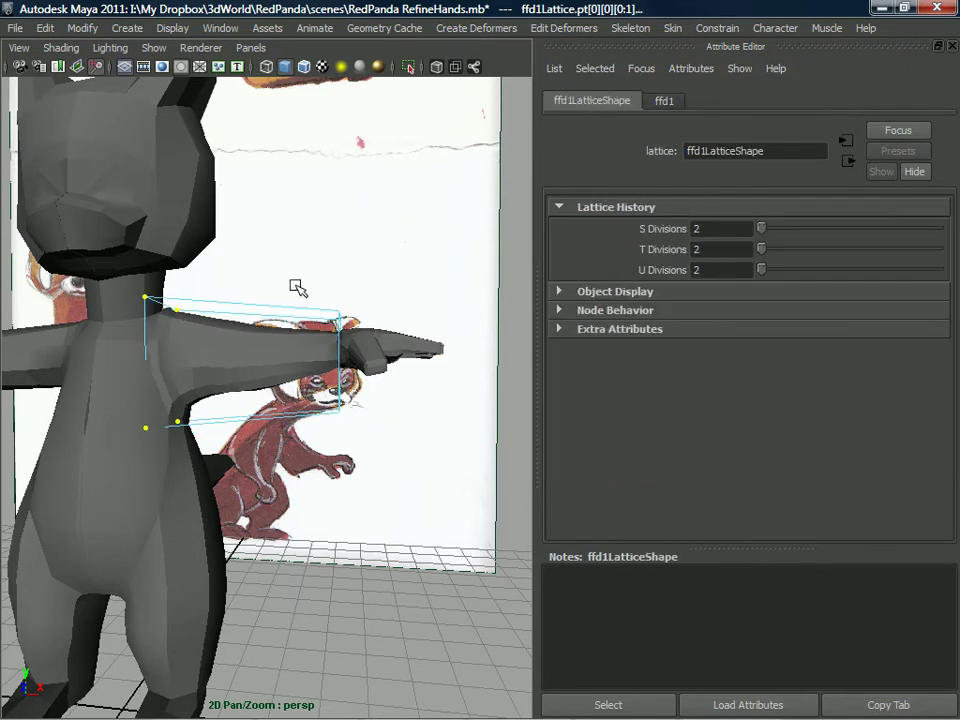
pyautogui.hotkey('ctrl', 'z')
pyautogui.hotkey('ctrl', 'z')
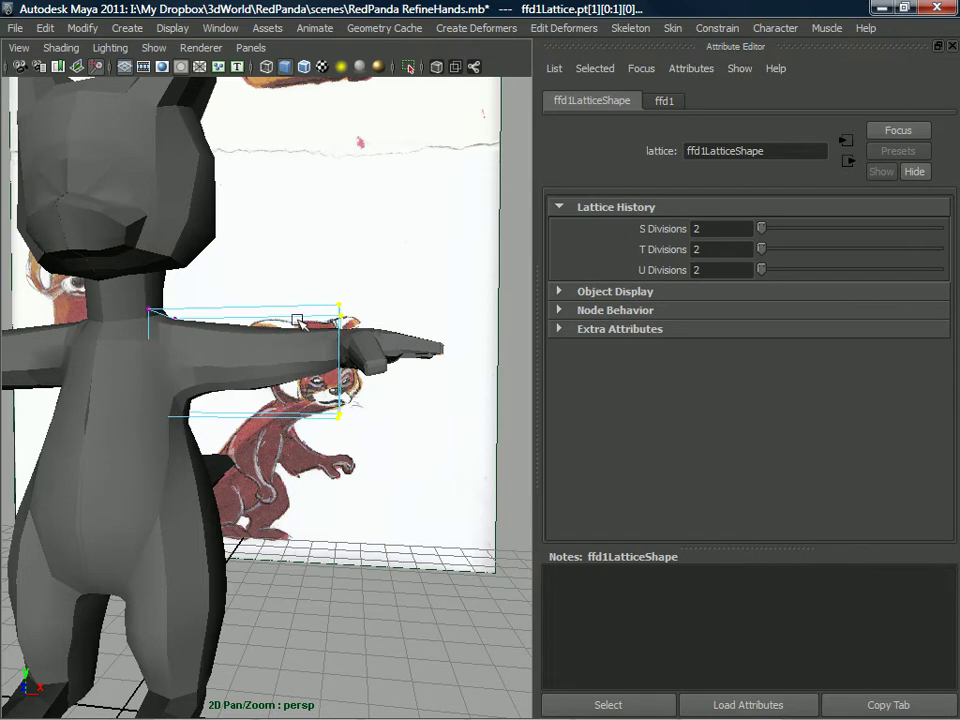
# - Set the arm lattice's S divisions to 5
pyautogui.moveTo(300, 313); pyautogui.dragTo(313, 296, button='right')
pyautogui.click(306, 304)
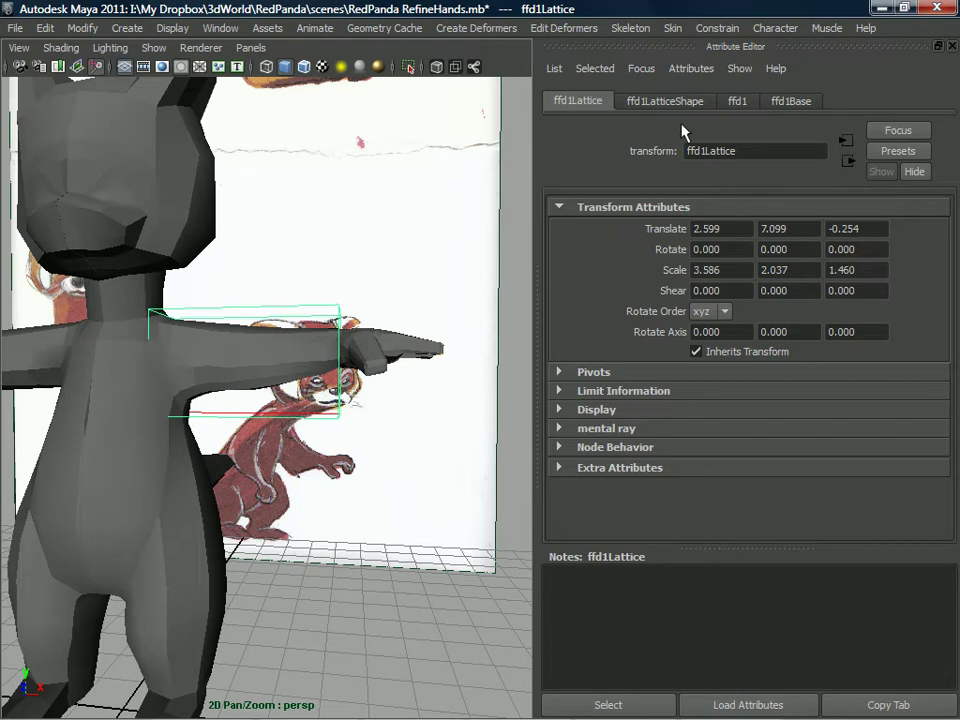
pyautogui.click(665, 101)
pyautogui.moveTo(767, 234)
pyautogui.mouseDown()
pyautogui.moveTo(789, 229)
pyautogui.moveTo(746, 236)
pyautogui.moveTo(762, 230)
pyautogui.mouseUp()
pyautogui.click(725, 228)
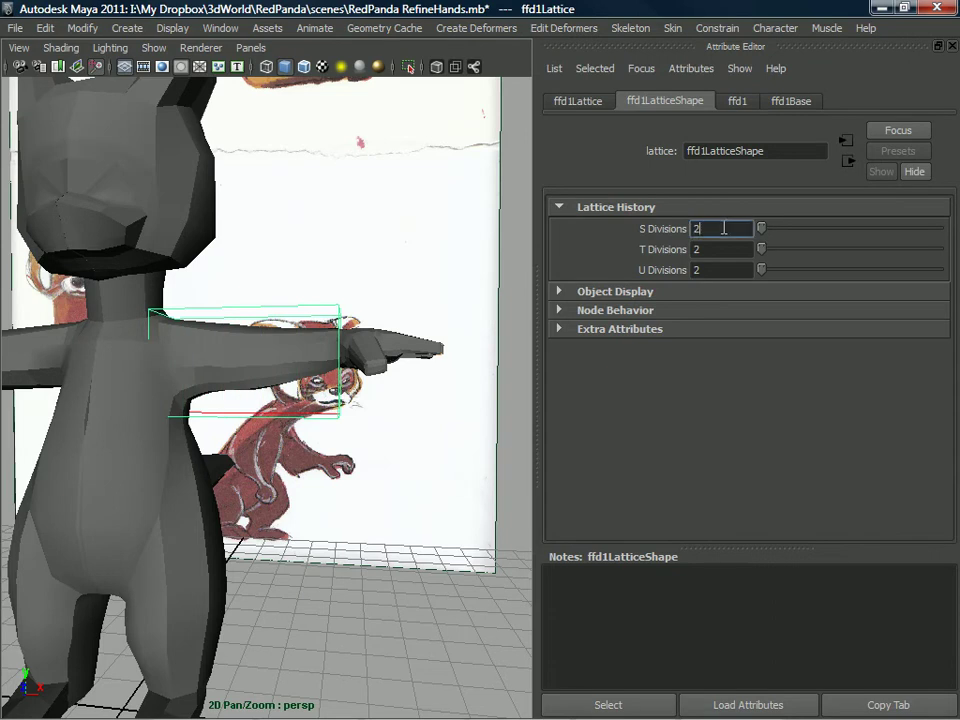
pyautogui.write('3')
pyautogui.press('Return')
pyautogui.write('5')
pyautogui.press('Return')
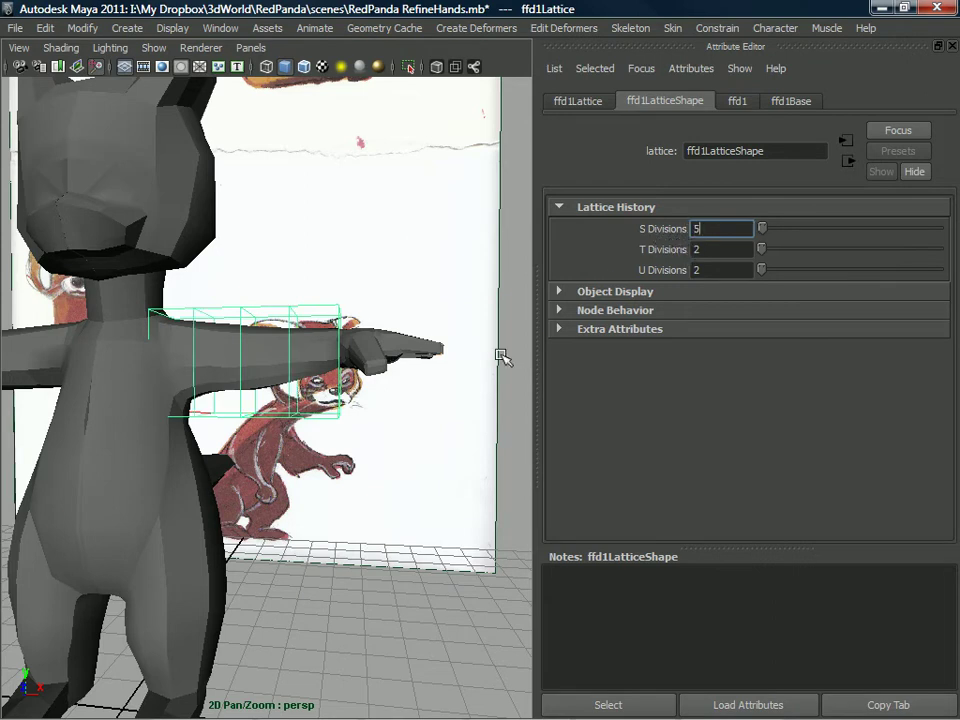
# - Scale down the lattice points at the wrist end with a soft-selection falloff to taper the forearm
pyautogui.keyDown('alt'); pyautogui.moveTo(322, 344); pyautogui.dragTo(354, 341); pyautogui.keyUp('alt')
pyautogui.moveTo(358, 322); pyautogui.dragTo(341, 281, button='right')
pyautogui.keyDown('alt'); pyautogui.moveTo(243, 384); pyautogui.dragTo(300, 400); pyautogui.keyUp('alt')
pyautogui.moveTo(392, 291); pyautogui.dragTo(340, 437)
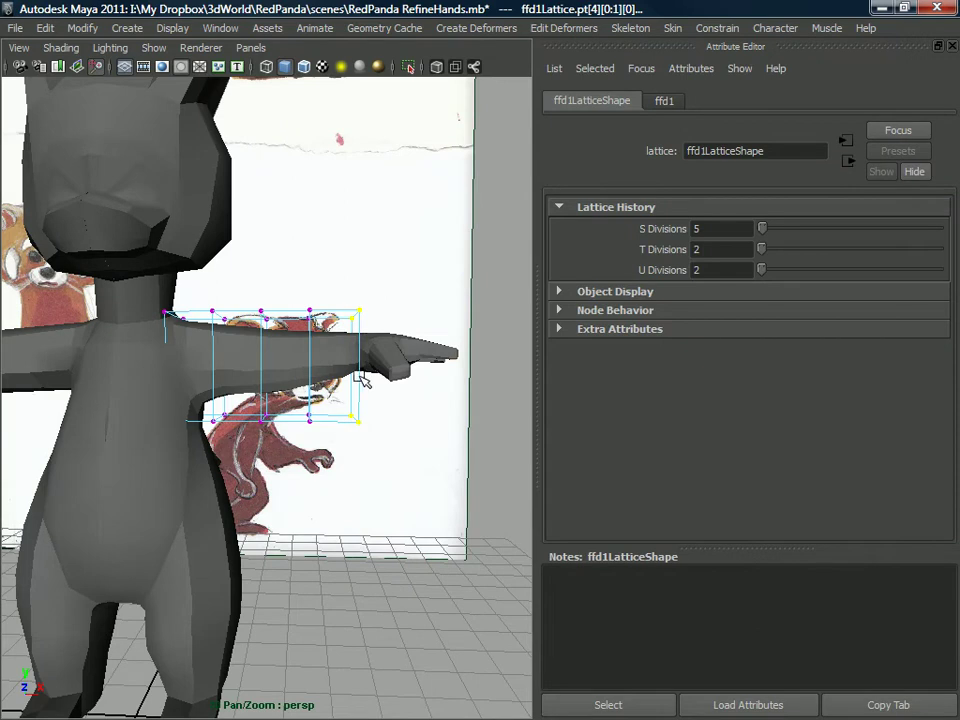
pyautogui.keyDown('alt'); pyautogui.moveTo(349, 319); pyautogui.dragTo(350, 358); pyautogui.keyUp('alt')
pyautogui.moveTo(357, 320); pyautogui.dragTo(513, 288, button='middle')
pyautogui.keyDown('alt'); pyautogui.moveTo(384, 334); pyautogui.dragTo(355, 331); pyautogui.keyUp('alt')
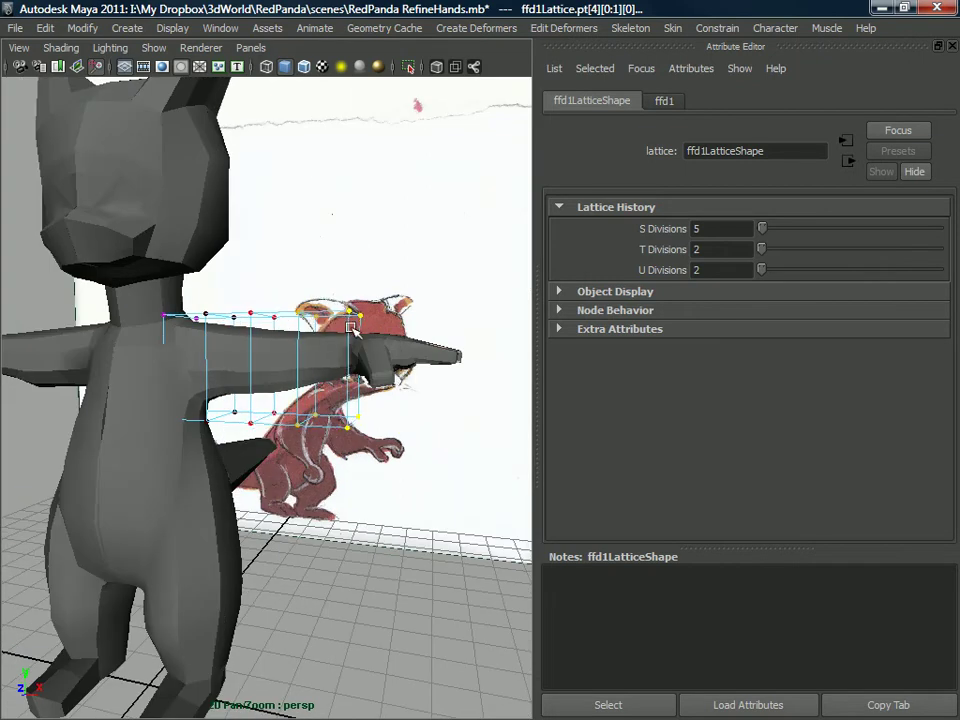
pyautogui.press('e')
pyautogui.press('r')
pyautogui.moveTo(344, 362)
pyautogui.keyDown('alt'); pyautogui.mouseDown()
pyautogui.moveTo(296, 369)
pyautogui.moveTo(331, 375)
pyautogui.moveTo(361, 364)
pyautogui.mouseUp(); pyautogui.keyUp('alt')
pyautogui.press('q')
# - Lower the lattice's middle bottom points and raise its middle top points to thicken the middle of the arm
pyautogui.moveTo(358, 411); pyautogui.dragTo(276, 412)
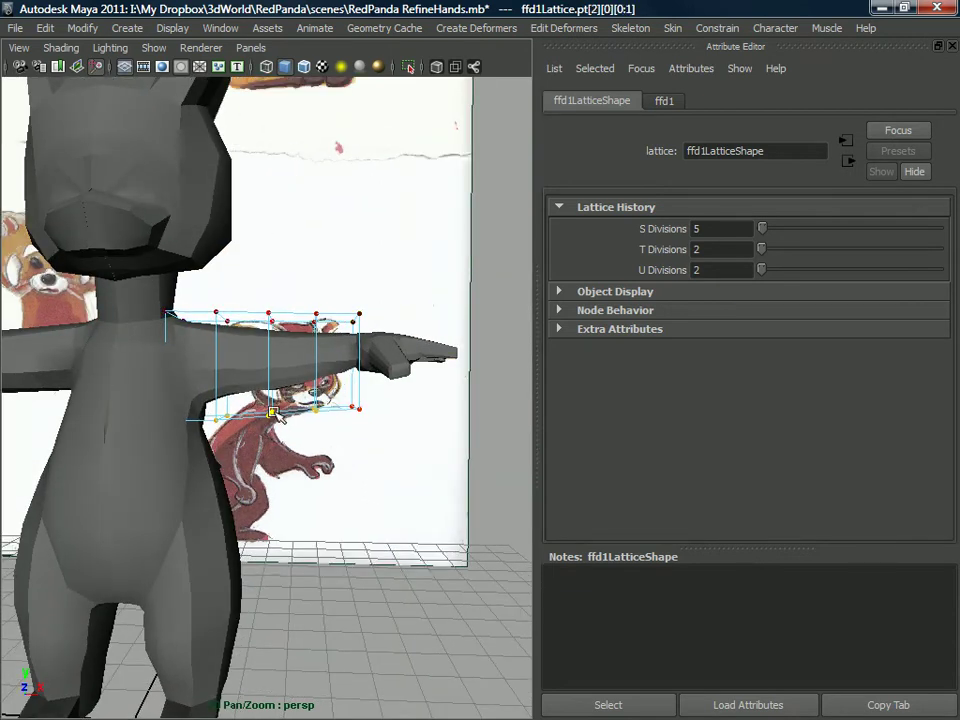
pyautogui.moveTo(268, 408); pyautogui.dragTo(200, 437, button='middle')
pyautogui.moveTo(267, 412); pyautogui.dragTo(267, 425)
pyautogui.click(271, 310)
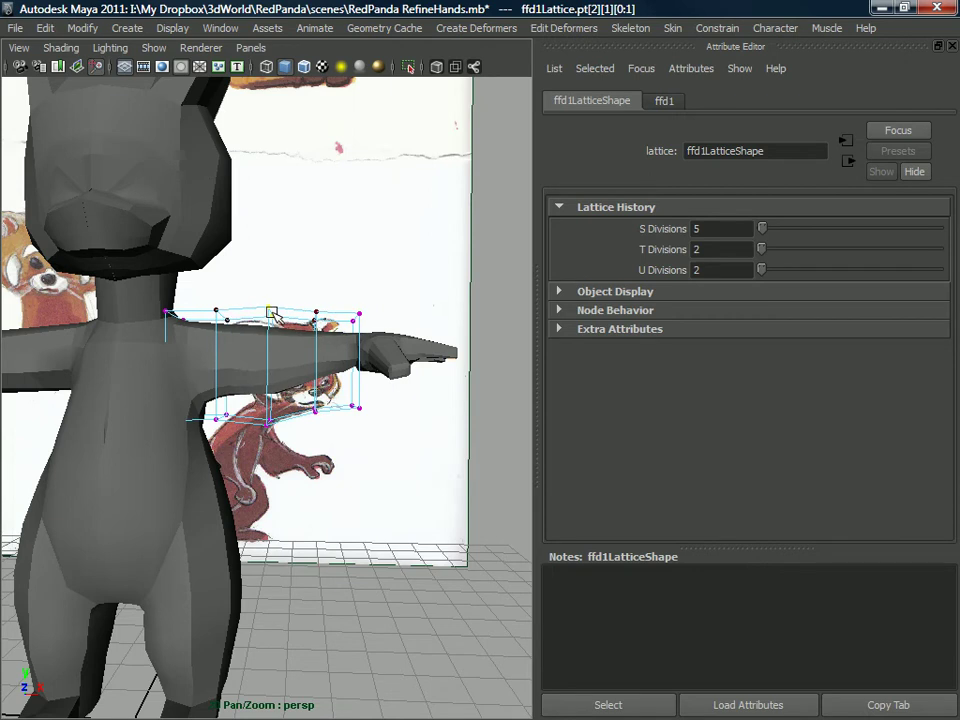
# - Lower the lattice's bottom points near the armpit and mid-arm to give the upper arm more volume
pyautogui.moveTo(231, 395); pyautogui.dragTo(231, 430)
pyautogui.hotkey('ctrl', 'z')
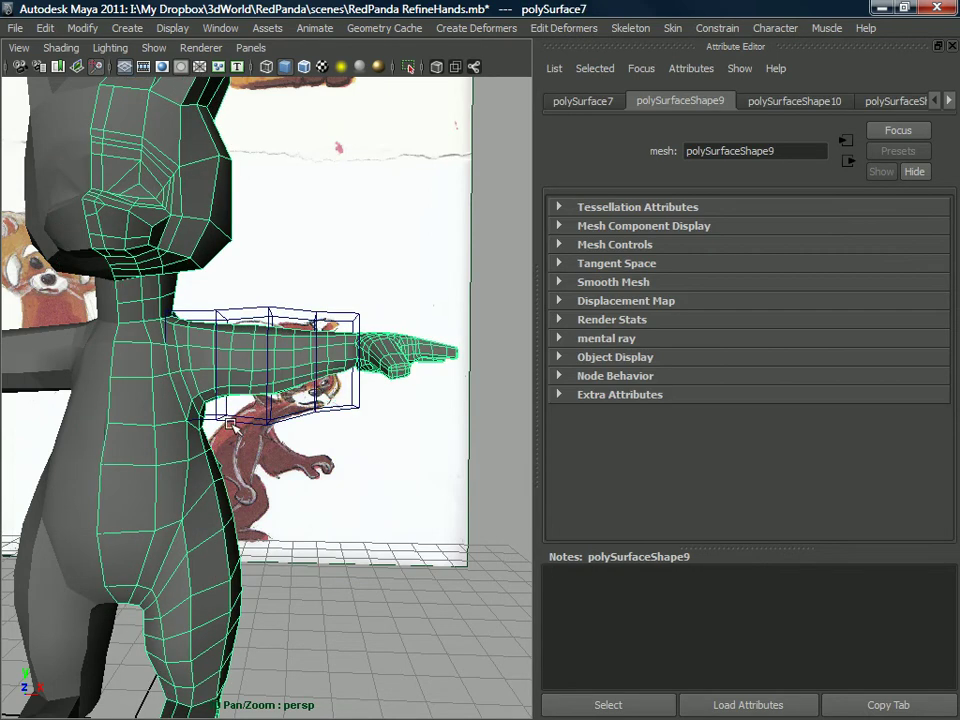
pyautogui.hotkey('ctrl', 'z')
pyautogui.moveTo(229, 416); pyautogui.dragTo(220, 418)
pyautogui.hotkey('ctrl', 'z')
pyautogui.press('b')
pyautogui.click(230, 420)
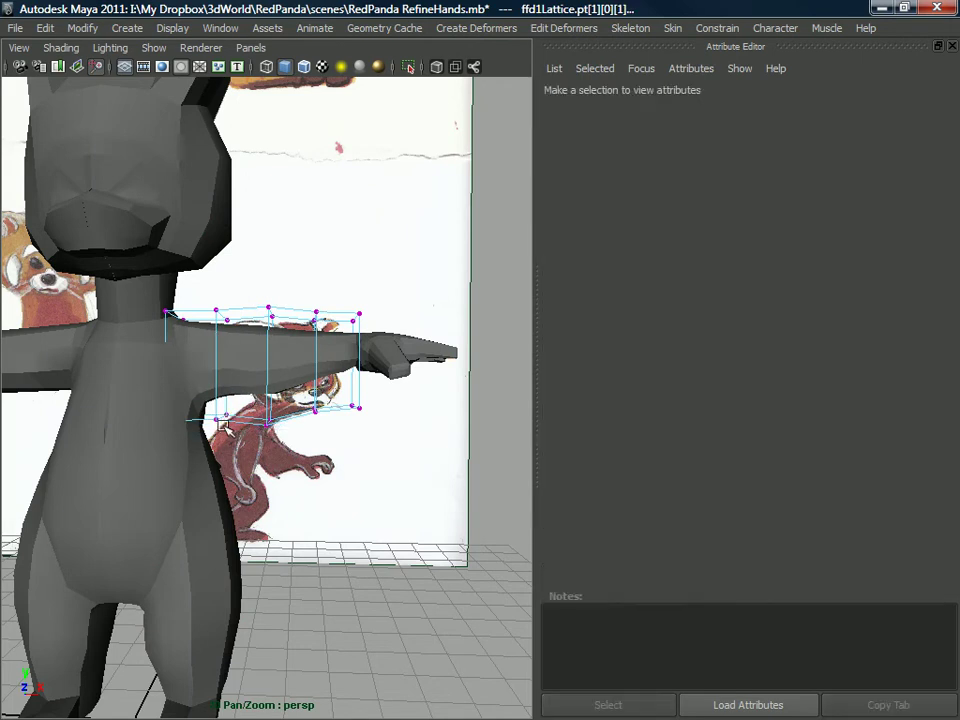
pyautogui.click(231, 416)
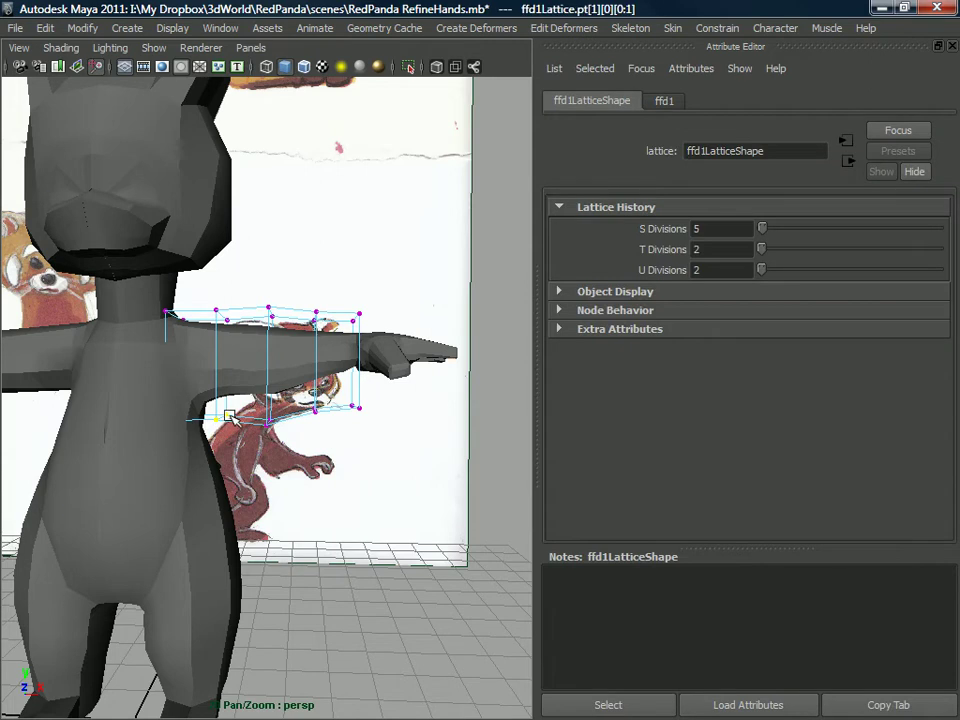
pyautogui.click(229, 420)
pyautogui.click(216, 420)
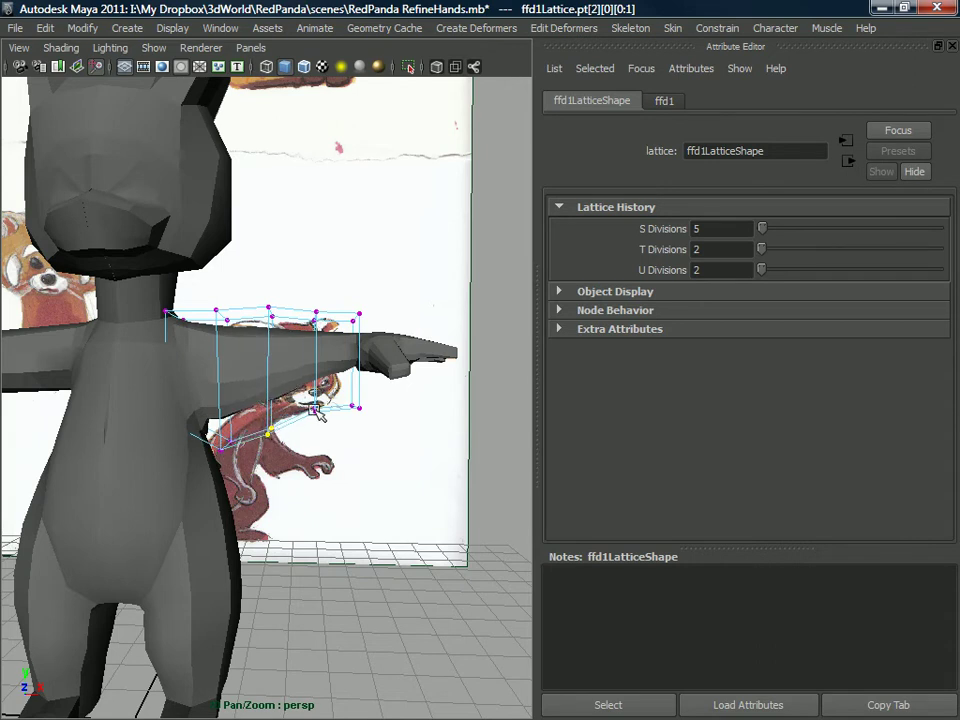
# - Select the character mesh and delete its construction history to bake in the arm's lattice deformation
pyautogui.keyDown('alt'); pyautogui.moveTo(316, 418); pyautogui.dragTo(283, 403); pyautogui.keyUp('alt')
pyautogui.keyDown('alt'); pyautogui.moveTo(283, 403); pyautogui.dragTo(373, 360, button='middle'); pyautogui.keyUp('alt')
pyautogui.keyDown('alt'); pyautogui.moveTo(281, 435); pyautogui.dragTo(335, 425, button='right'); pyautogui.keyUp('alt')
pyautogui.keyDown('alt'); pyautogui.moveTo(257, 399); pyautogui.dragTo(280, 388); pyautogui.keyUp('alt')
pyautogui.click(352, 338)
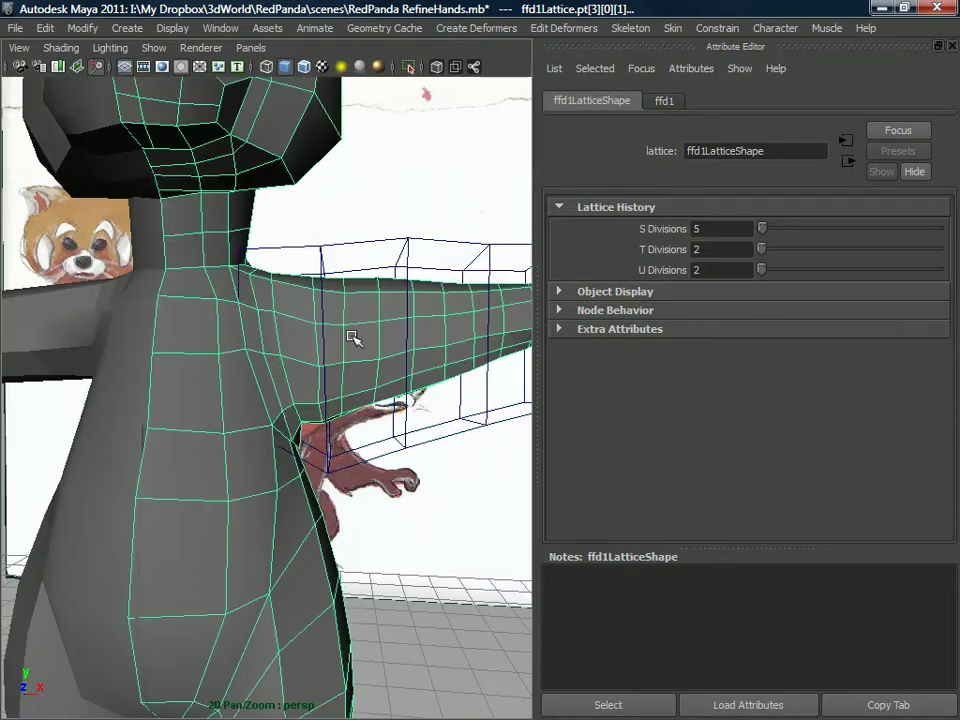
pyautogui.press('f')
pyautogui.click(207, 28)
pyautogui.click(212, 8)
pyautogui.click(45, 28)
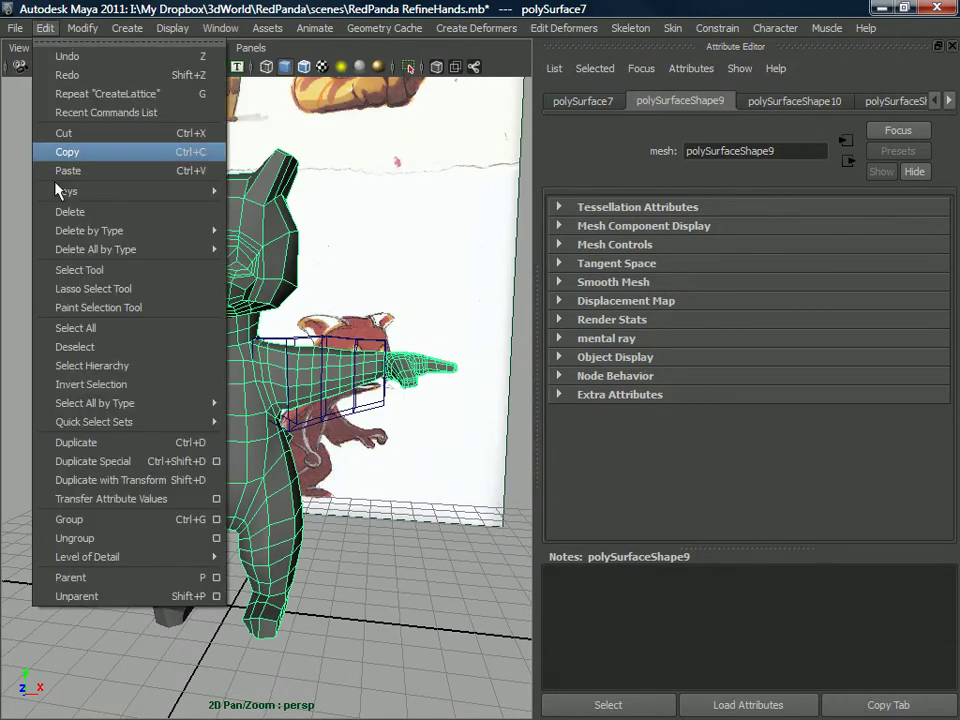
pyautogui.moveTo(120, 232)
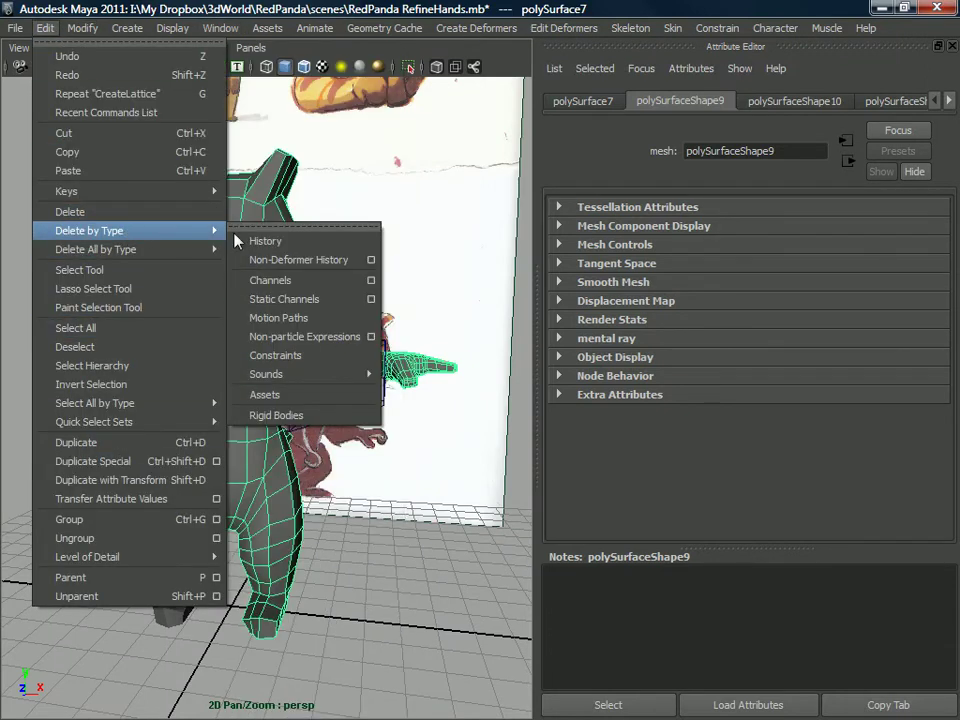
pyautogui.click(268, 240)
pyautogui.keyDown('alt'); pyautogui.moveTo(287, 388); pyautogui.dragTo(208, 332); pyautogui.keyUp('alt')
pyautogui.keyDown('alt'); pyautogui.moveTo(208, 332); pyautogui.dragTo(261, 536, button='right'); pyautogui.keyUp('alt')
pyautogui.keyDown('alt'); pyautogui.moveTo(261, 536); pyautogui.dragTo(263, 620, button='middle'); pyautogui.keyUp('alt')
pyautogui.keyDown('alt'); pyautogui.moveTo(263, 620); pyautogui.dragTo(311, 454); pyautogui.keyUp('alt')
pyautogui.moveTo(315, 360); pyautogui.dragTo(386, 347, button='right')
pyautogui.keyDown('alt'); pyautogui.moveTo(386, 347); pyautogui.dragTo(308, 488); pyautogui.keyUp('alt')
pyautogui.keyDown('shift'); pyautogui.moveTo(308, 488); pyautogui.dragTo(232, 394, button='right'); pyautogui.keyUp('shift')
pyautogui.moveTo(320, 395)
pyautogui.keyDown('shift'); pyautogui.mouseDown(button='right')
pyautogui.moveTo(366, 395)
pyautogui.moveTo(212, 373)
pyautogui.mouseUp(button='right'); pyautogui.keyUp('shift')
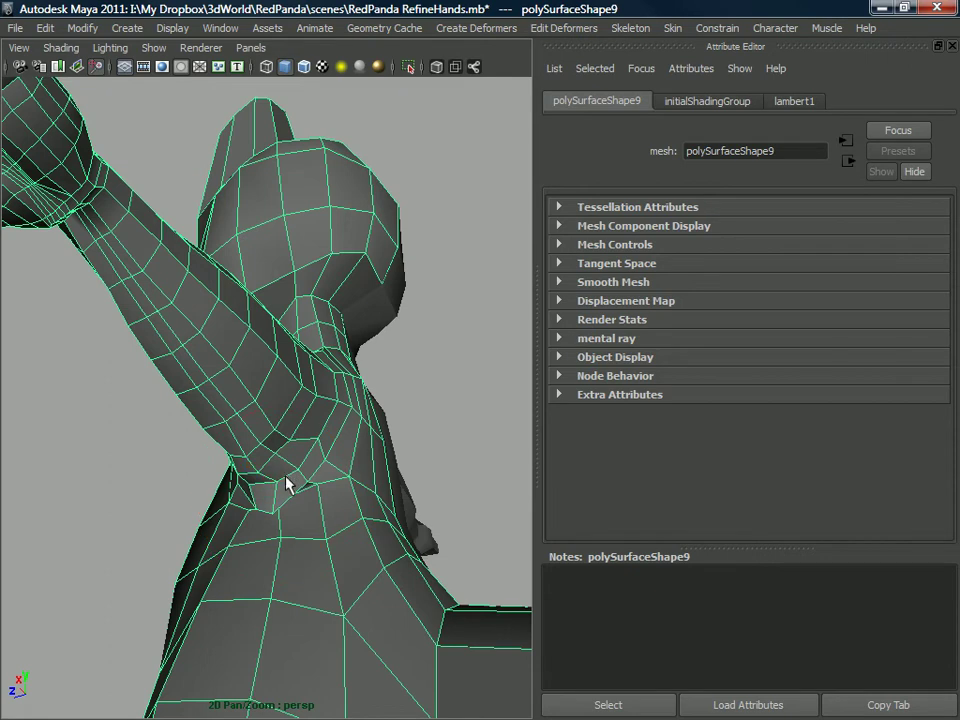
# - Select the vertices around the armpit and relax them with the Sculpt Geometry Tool from the back and the front
pyautogui.keyDown('alt'); pyautogui.moveTo(295, 480); pyautogui.dragTo(221, 503); pyautogui.keyUp('alt')
pyautogui.moveTo(268, 360); pyautogui.dragTo(186, 358, button='right')
pyautogui.moveTo(218, 498); pyautogui.dragTo(140, 572)
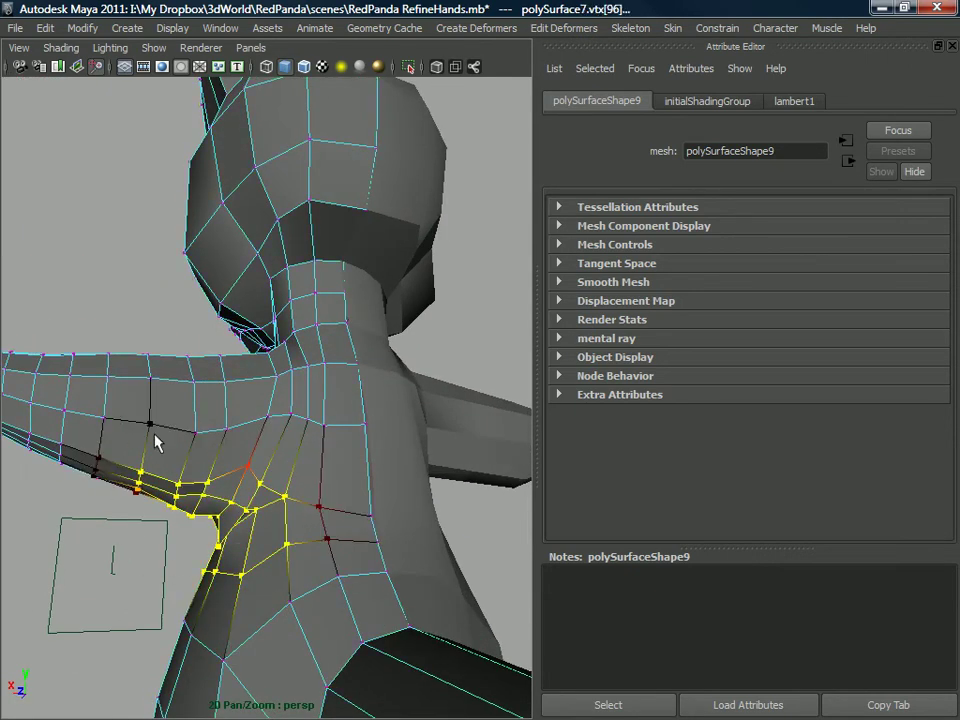
pyautogui.moveTo(240, 477)
pyautogui.mouseDown(button='right')
pyautogui.moveTo(246, 486)
pyautogui.moveTo(155, 470)
pyautogui.moveTo(240, 433)
pyautogui.moveTo(275, 113)
pyautogui.mouseUp(button='right')
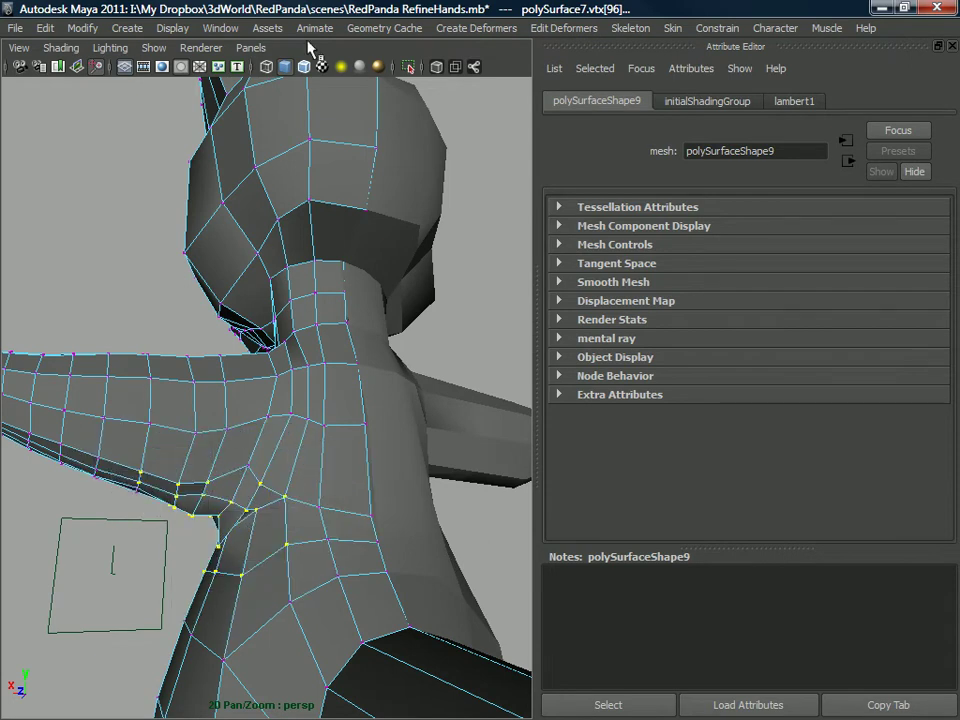
pyautogui.press('F3')
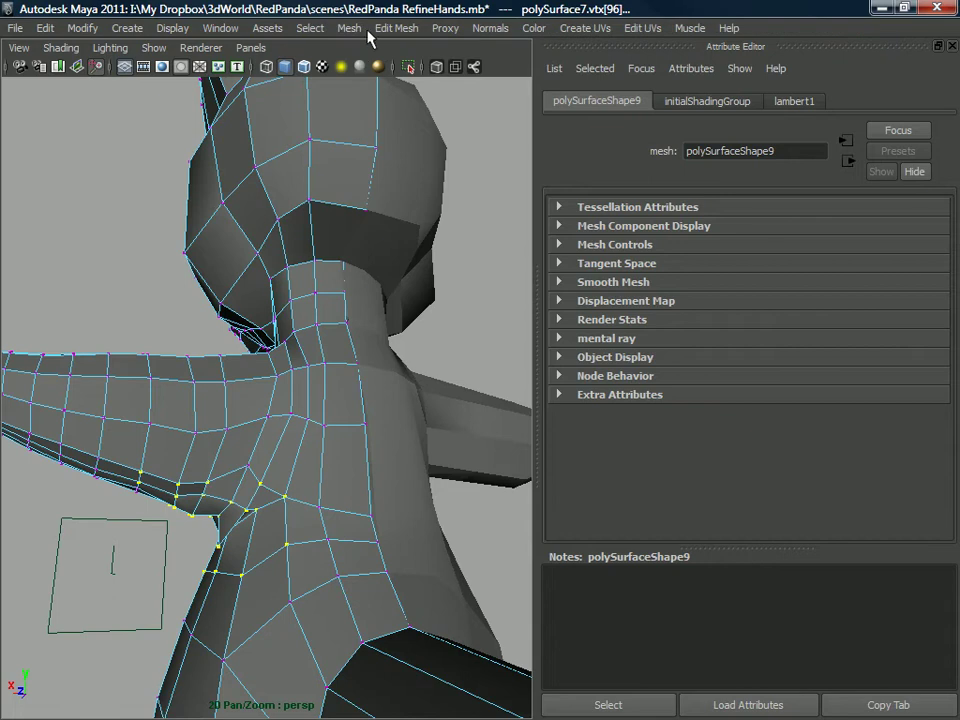
pyautogui.click(350, 28)
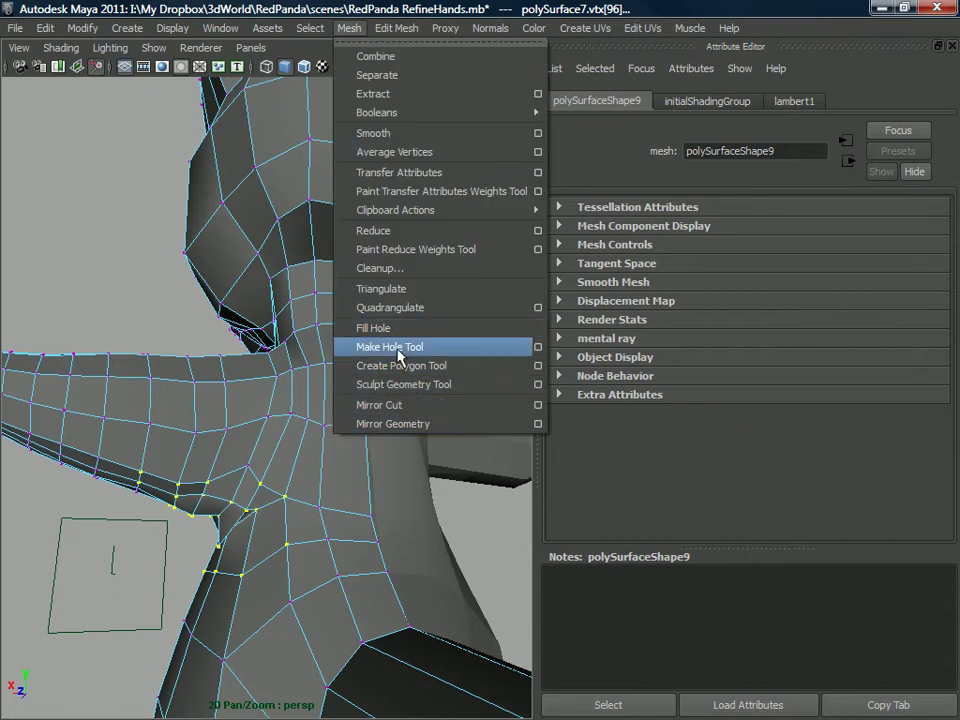
pyautogui.click(402, 385)
pyautogui.moveTo(216, 510)
pyautogui.mouseDown()
pyautogui.moveTo(227, 524)
pyautogui.moveTo(150, 476)
pyautogui.moveTo(390, 518)
pyautogui.moveTo(436, 544)
pyautogui.mouseUp()
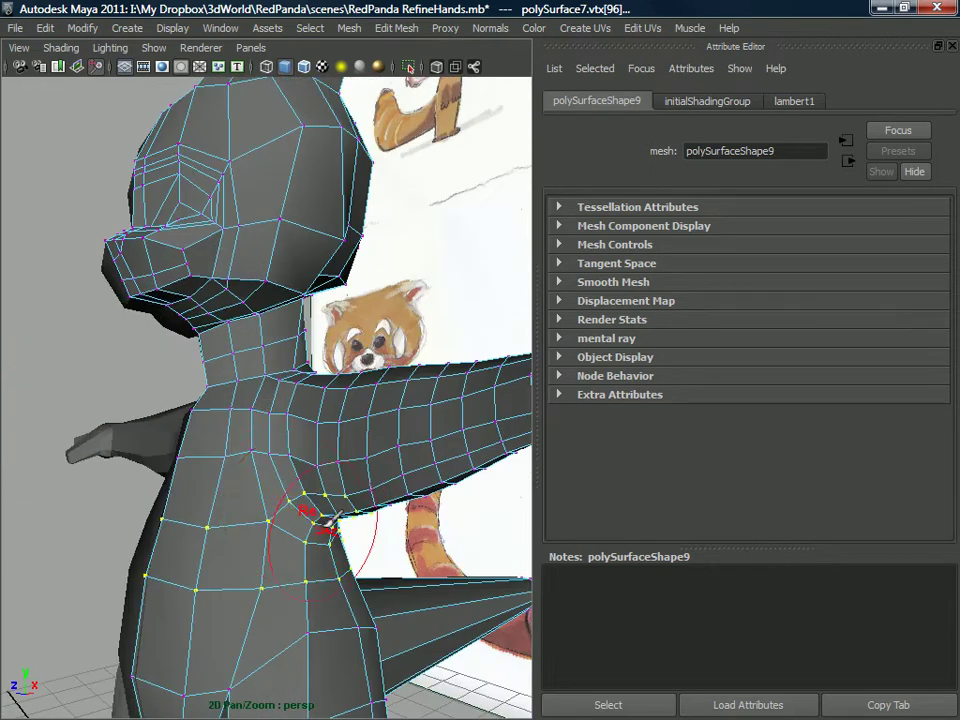
pyautogui.scroll(-5, 310, 510)
pyautogui.moveTo(312, 511)
pyautogui.keyDown('alt'); pyautogui.mouseDown()
pyautogui.moveTo(427, 526)
pyautogui.moveTo(409, 521)
pyautogui.mouseUp(); pyautogui.keyUp('alt')
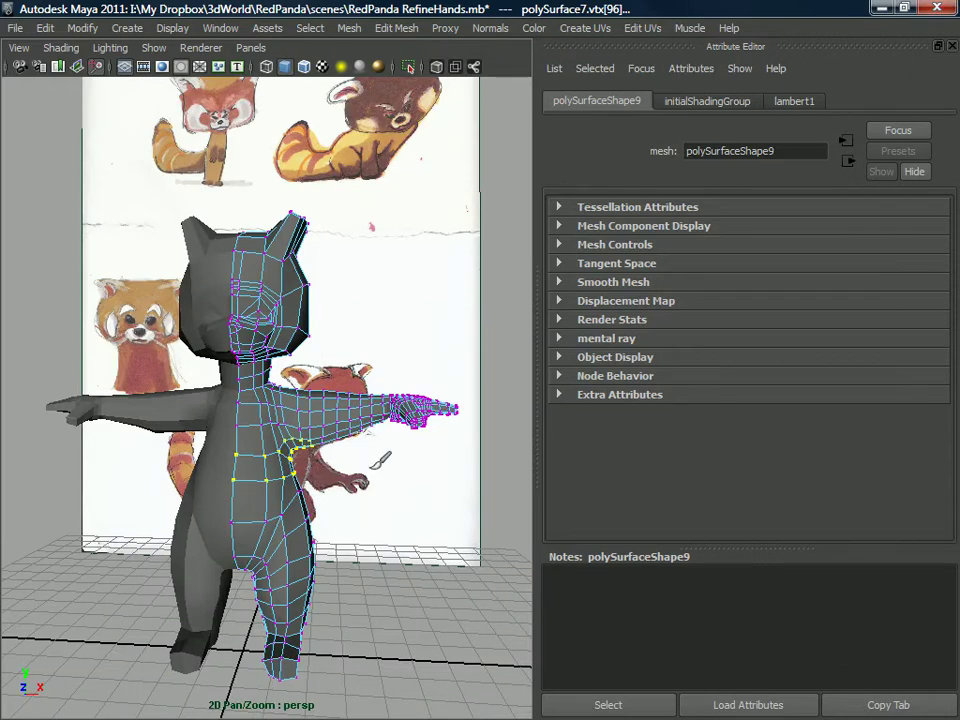
# - Select the vertices of the arm from shoulder to wrist and relax them with the Sculpt Geometry Tool
pyautogui.scroll(4, 453, 486)
pyautogui.rightClick(383, 360)
pyautogui.moveTo(405, 408); pyautogui.dragTo(434, 388, button='right')
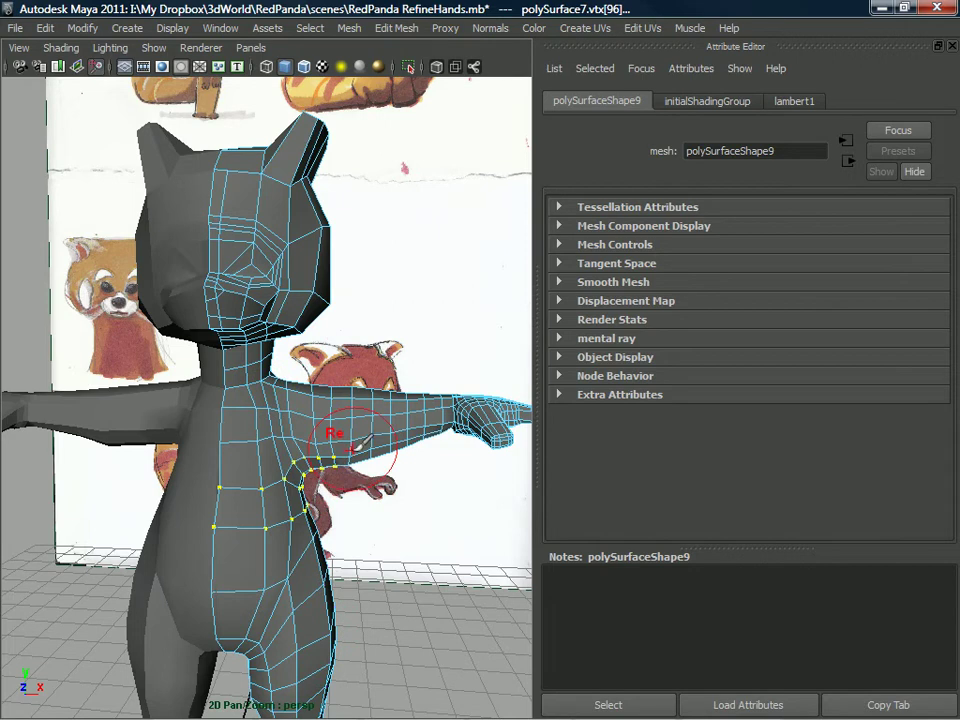
pyautogui.press('q')
pyautogui.moveTo(421, 384)
pyautogui.mouseDown()
pyautogui.moveTo(281, 547)
pyautogui.moveTo(283, 505)
pyautogui.mouseUp()
pyautogui.keyDown('shift'); pyautogui.moveTo(347, 430); pyautogui.dragTo(343, 427, button='right'); pyautogui.keyUp('shift')
pyautogui.click(349, 28)
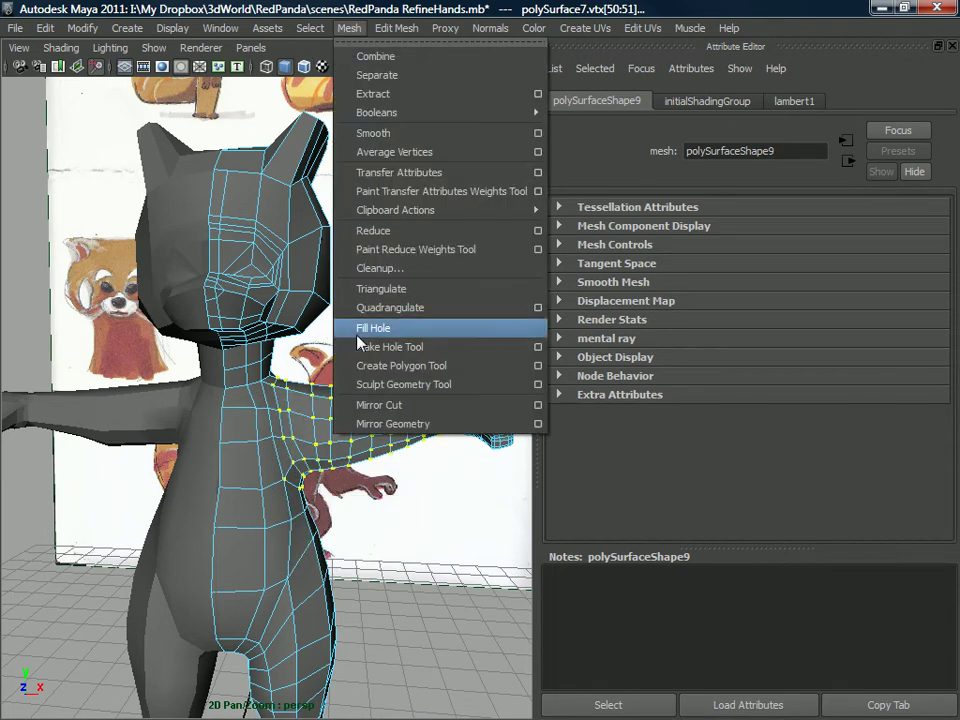
pyautogui.click(383, 403)
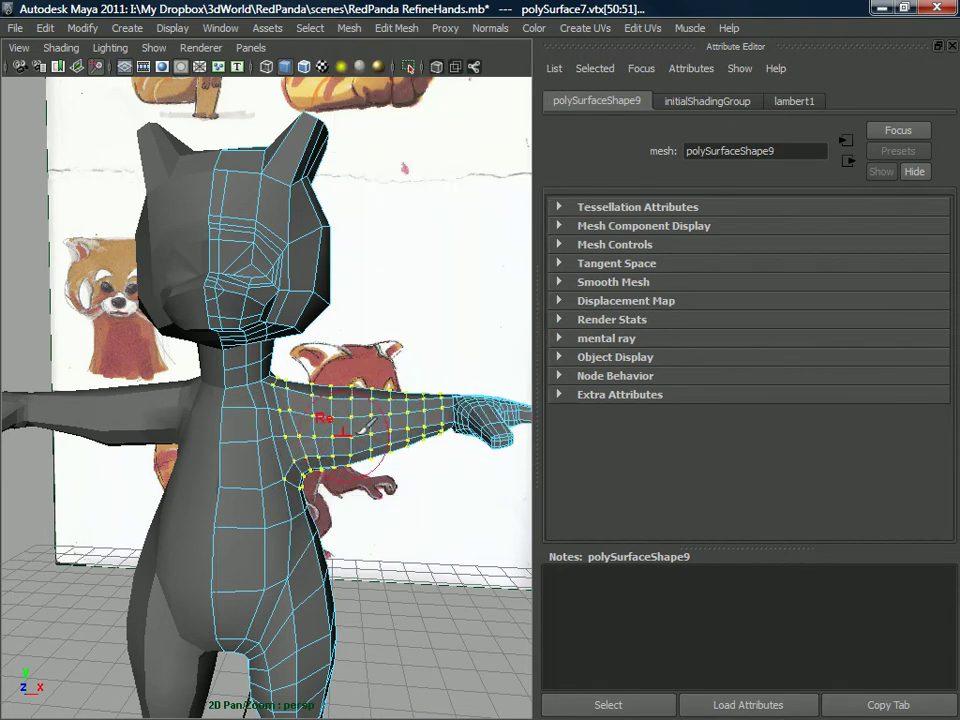
pyautogui.keyDown('alt'); pyautogui.moveTo(315, 432); pyautogui.dragTo(212, 432); pyautogui.keyUp('alt')
pyautogui.keyDown('alt'); pyautogui.moveTo(246, 396); pyautogui.dragTo(331, 437); pyautogui.keyUp('alt')
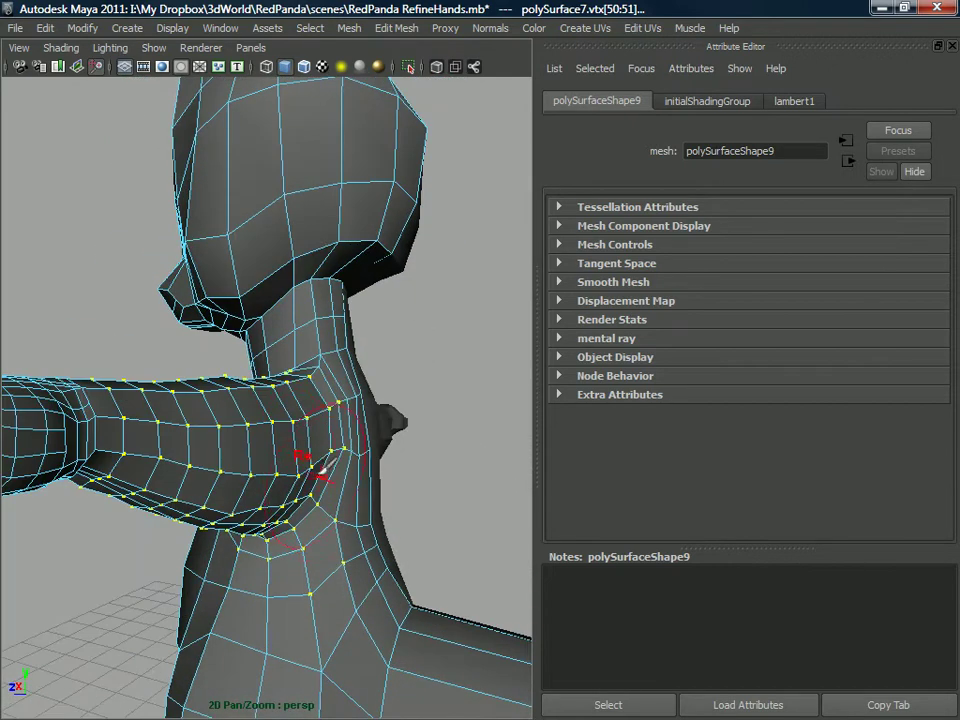
pyautogui.keyDown('alt'); pyautogui.moveTo(320, 490); pyautogui.dragTo(277, 462); pyautogui.keyUp('alt')
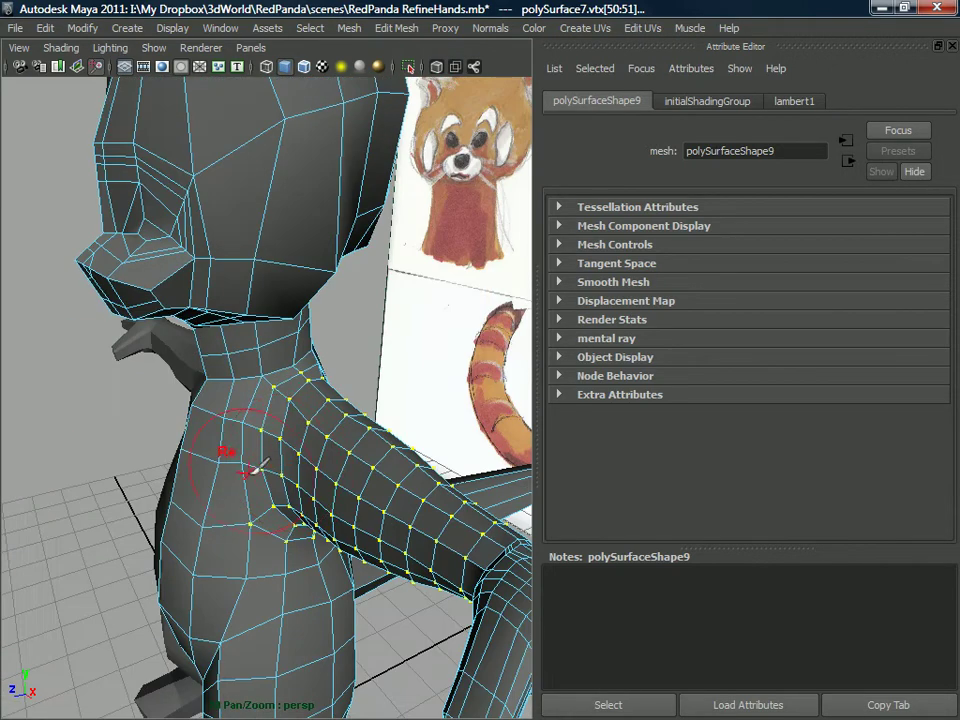
# - Adjust a face on the front of the shoulder and the edges behind it to even out the mesh flow
pyautogui.moveTo(258, 361); pyautogui.dragTo(262, 452, button='right')
pyautogui.click(263, 468)
pyautogui.keyDown('alt'); pyautogui.moveTo(263, 468); pyautogui.dragTo(272, 468); pyautogui.keyUp('alt')
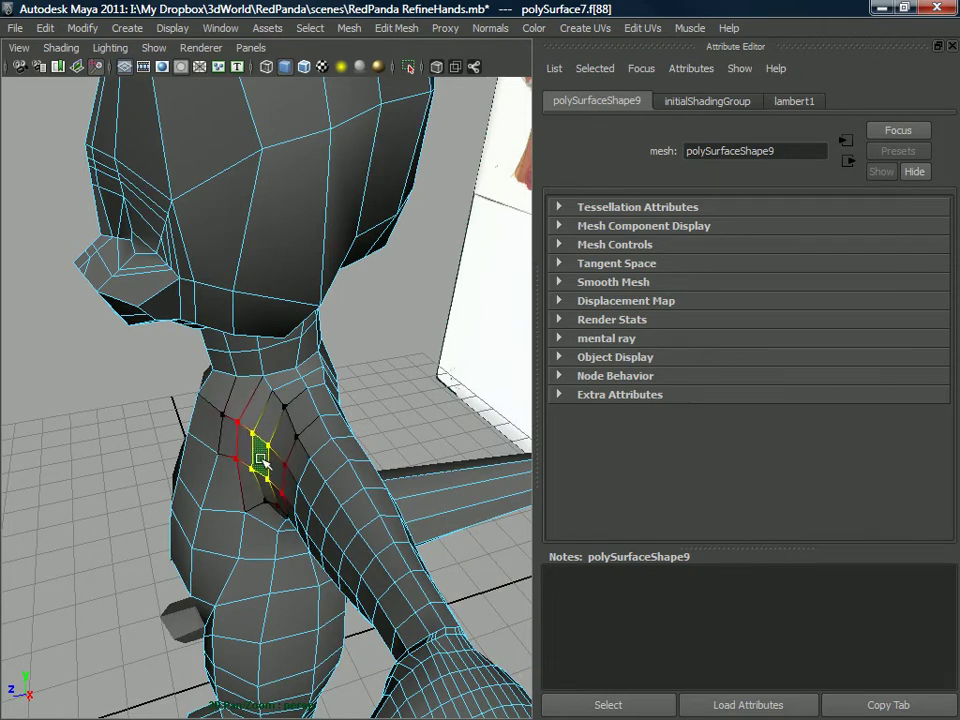
pyautogui.keyDown('alt'); pyautogui.moveTo(274, 465); pyautogui.dragTo(278, 434); pyautogui.keyUp('alt')
pyautogui.click(288, 490)
pyautogui.click(311, 403)
pyautogui.keyDown('alt'); pyautogui.moveTo(306, 472); pyautogui.dragTo(369, 437); pyautogui.keyUp('alt')
pyautogui.click(306, 488)
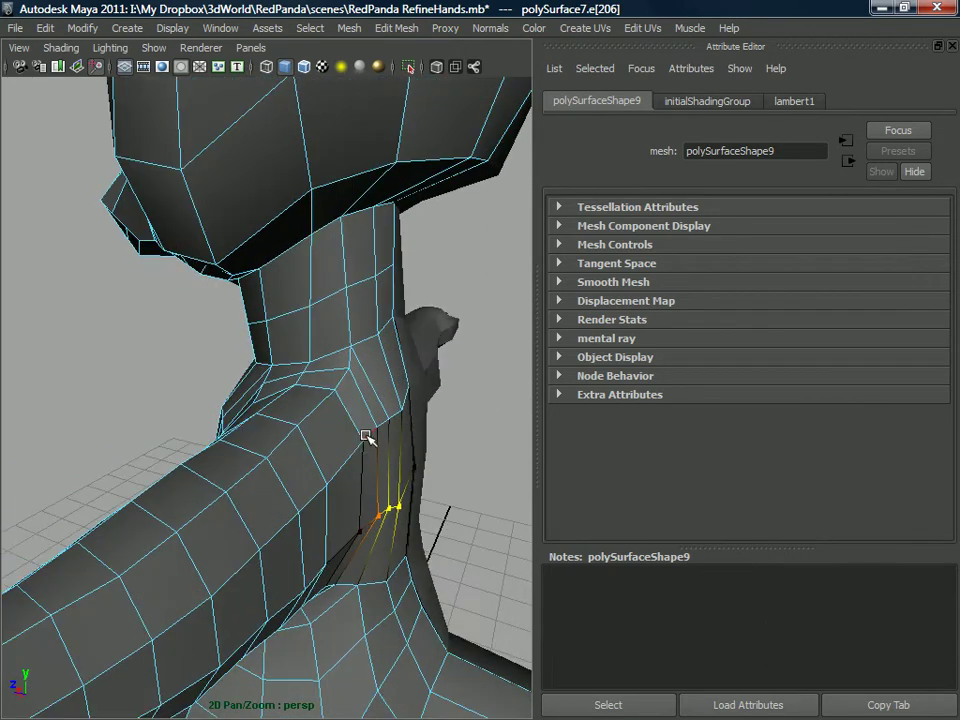
# - Reposition edges and a vertex along the top of the upper arm to smooth the shoulder's upper contour
pyautogui.scroll(-5, 305, 448)
pyautogui.keyDown('alt'); pyautogui.moveTo(305, 448); pyautogui.dragTo(345, 351); pyautogui.keyUp('alt')
pyautogui.scroll(5, 320, 458)
pyautogui.click(281, 393)
pyautogui.click(279, 395)
pyautogui.keyDown('alt'); pyautogui.moveTo(282, 412); pyautogui.dragTo(252, 409); pyautogui.keyUp('alt')
pyautogui.click(318, 443)
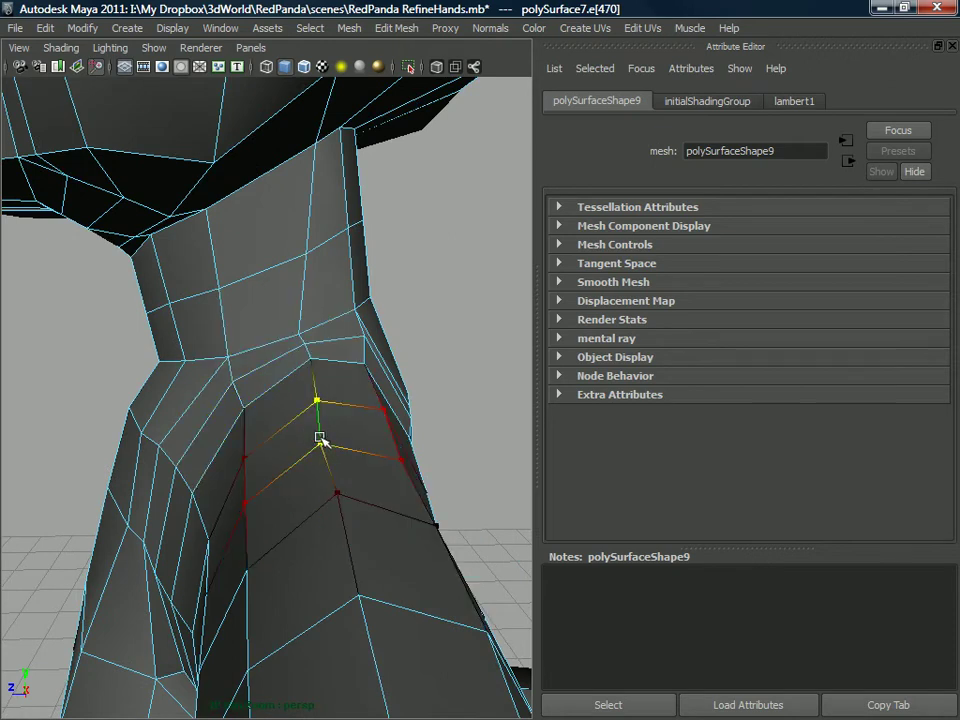
pyautogui.click(326, 448)
pyautogui.keyDown('alt'); pyautogui.moveTo(326, 448); pyautogui.dragTo(326, 439); pyautogui.keyUp('alt')
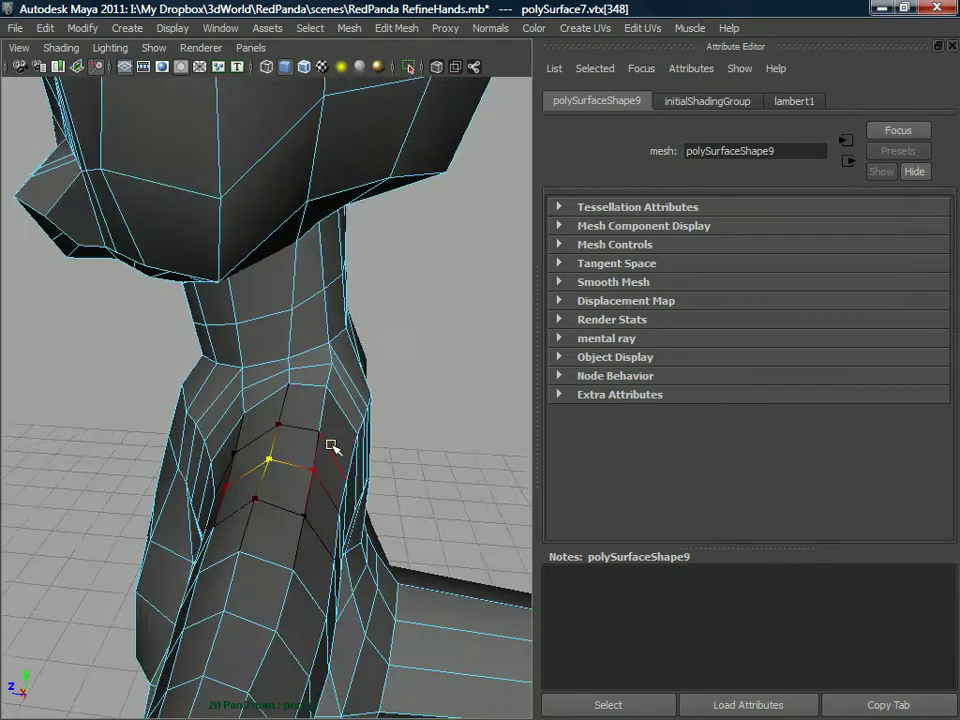
pyautogui.keyDown('alt'); pyautogui.moveTo(326, 439); pyautogui.dragTo(362, 373, button='right'); pyautogui.keyUp('alt')
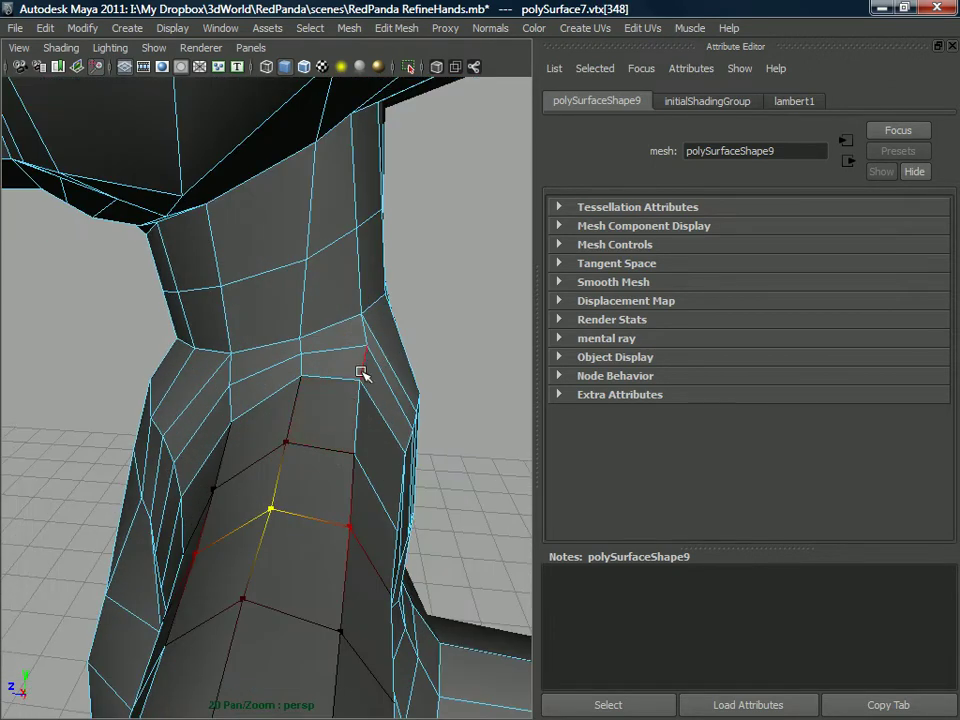
# - Shift the vertices at the back of the shoulder top and the base of the neck to round out the transition
pyautogui.click(354, 454)
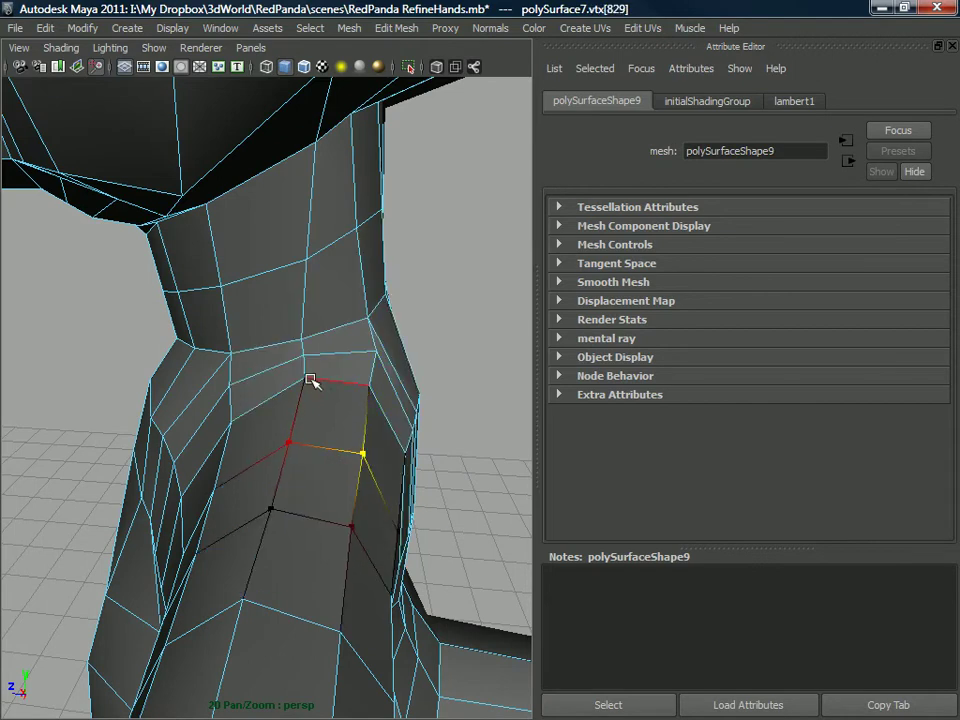
pyautogui.keyDown('alt'); pyautogui.moveTo(366, 342); pyautogui.dragTo(371, 322); pyautogui.keyUp('alt')
pyautogui.click(379, 332)
pyautogui.keyDown('alt'); pyautogui.moveTo(379, 332); pyautogui.dragTo(317, 401, button='right'); pyautogui.keyUp('alt')
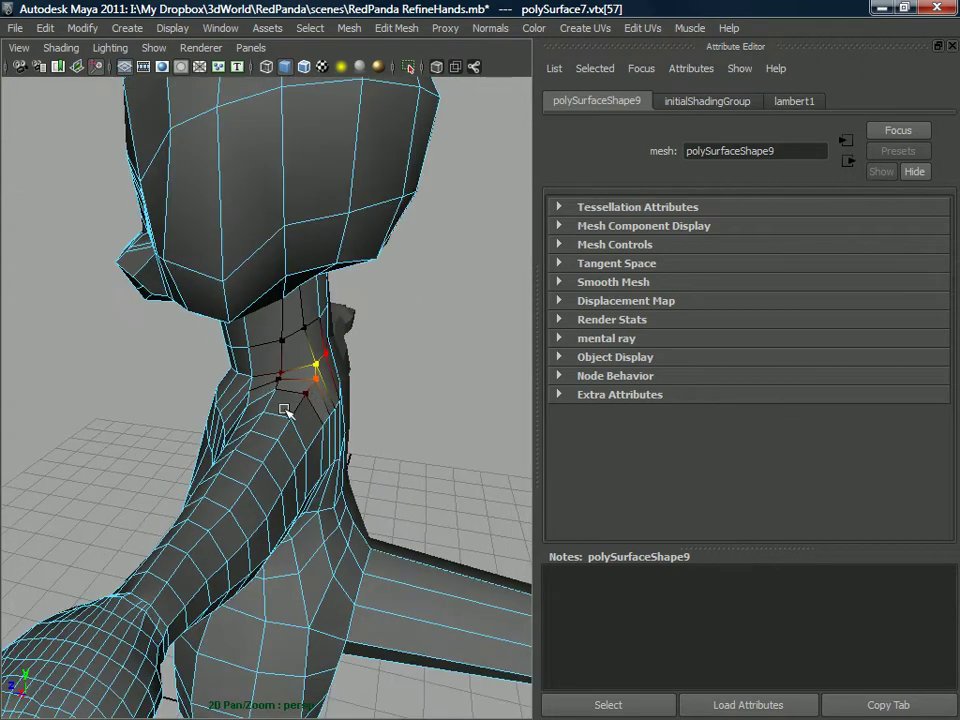
pyautogui.keyDown('alt'); pyautogui.moveTo(317, 401); pyautogui.dragTo(441, 358); pyautogui.keyUp('alt')
pyautogui.keyDown('alt'); pyautogui.moveTo(441, 358); pyautogui.dragTo(344, 440, button='right'); pyautogui.keyUp('alt')
pyautogui.keyDown('alt'); pyautogui.moveTo(344, 440); pyautogui.dragTo(310, 440); pyautogui.keyUp('alt')
pyautogui.keyDown('alt'); pyautogui.moveTo(376, 425); pyautogui.dragTo(223, 421); pyautogui.keyUp('alt')
# - Move the upper-chest edge below the neck toward the centre line and adjust the chest vertices in front of the armpit
pyautogui.scroll(5, 178, 453)
pyautogui.keyDown('alt'); pyautogui.moveTo(178, 453); pyautogui.dragTo(212, 414); pyautogui.keyUp('alt')
pyautogui.click(216, 422)
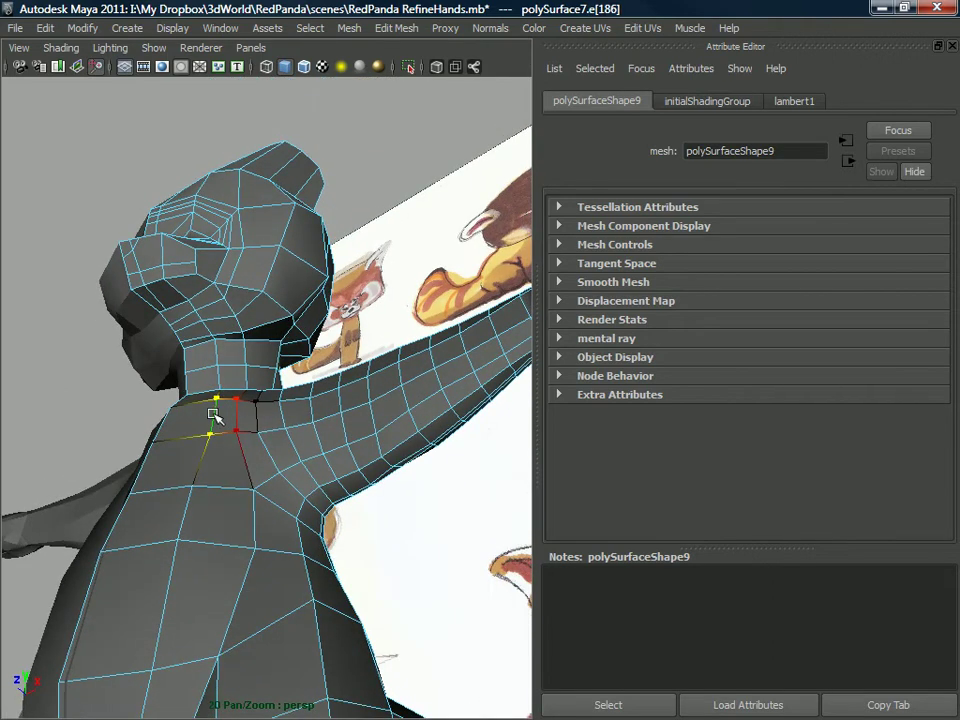
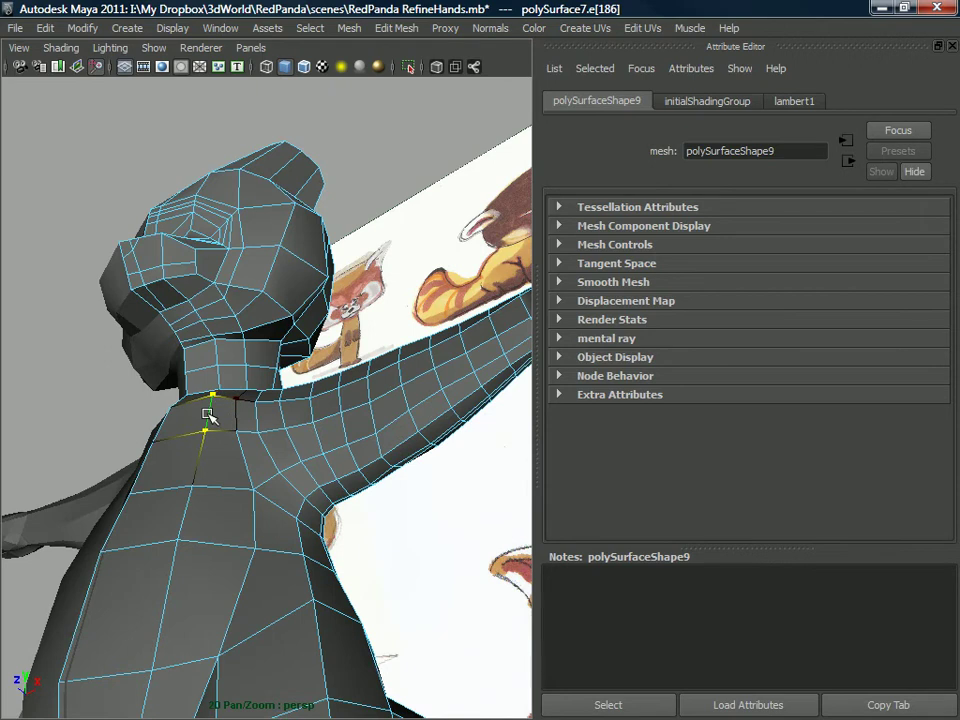
pyautogui.keyDown('alt'); pyautogui.moveTo(207, 415); pyautogui.dragTo(93, 484); pyautogui.keyUp('alt')
pyautogui.keyDown('alt'); pyautogui.moveTo(296, 472); pyautogui.dragTo(165, 493); pyautogui.keyUp('alt')
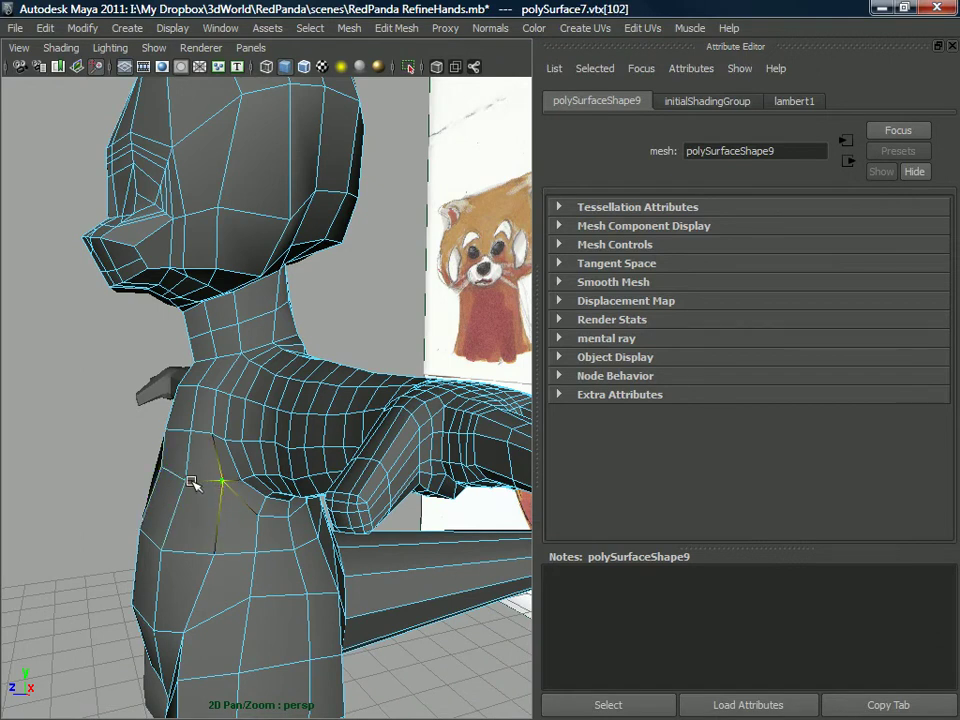
pyautogui.keyDown('alt'); pyautogui.moveTo(194, 481); pyautogui.dragTo(164, 482); pyautogui.keyUp('alt')
pyautogui.click(171, 505)
# - Insert a horizontal edge loop around the torso at armpit height
pyautogui.moveTo(250, 360); pyautogui.dragTo(328, 338, button='right')
pyautogui.keyDown('shift'); pyautogui.moveTo(289, 381); pyautogui.dragTo(208, 454, button='right'); pyautogui.keyUp('shift')
pyautogui.click(176, 514)
pyautogui.keyDown('alt'); pyautogui.moveTo(179, 518); pyautogui.dragTo(250, 504); pyautogui.keyUp('alt')
# - Raise the horizontal edges on the upper back and adjust the vertices beside the spine to even out the row spacing
pyautogui.moveTo(357, 464); pyautogui.dragTo(417, 388, button='right')
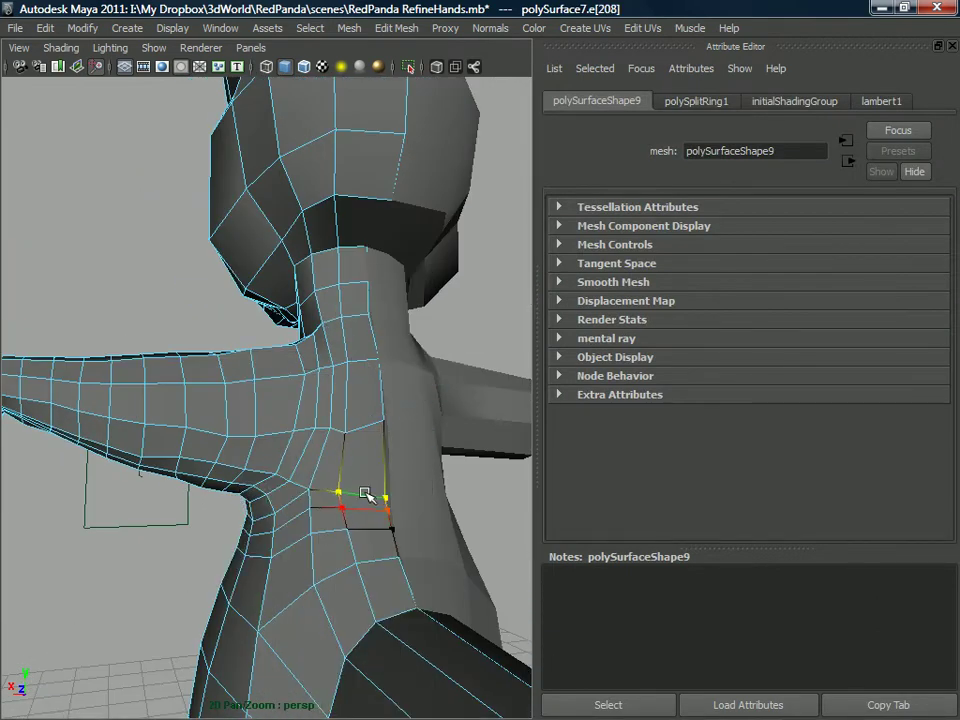
pyautogui.click(368, 480)
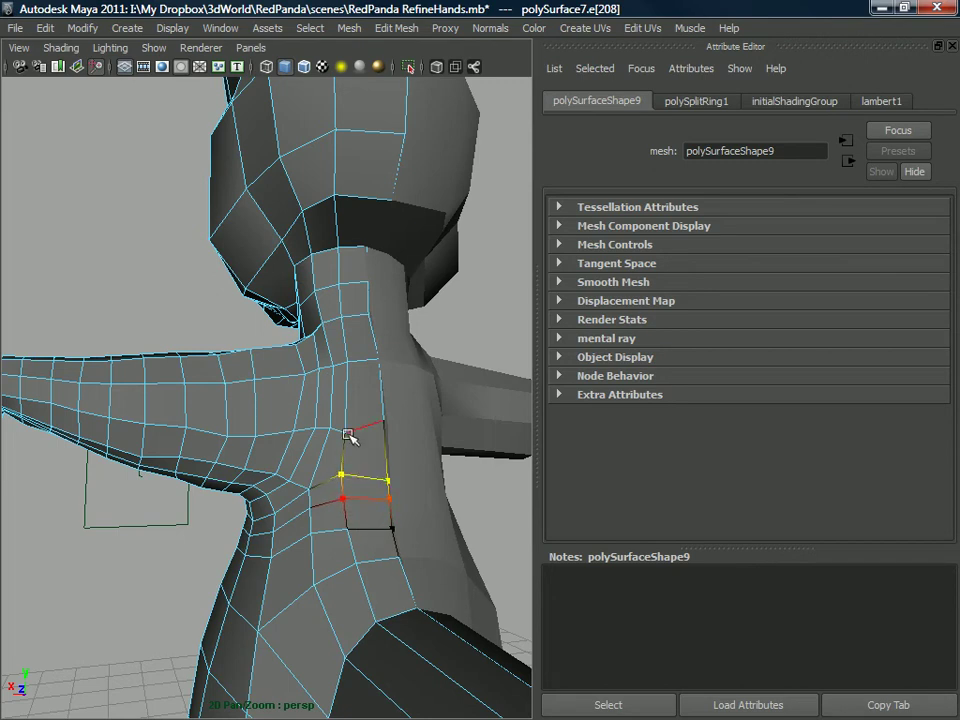
pyautogui.moveTo(348, 434); pyautogui.dragTo(350, 419)
pyautogui.moveTo(325, 480)
pyautogui.keyDown('alt'); pyautogui.mouseDown()
pyautogui.moveTo(305, 488)
pyautogui.moveTo(318, 481)
pyautogui.mouseUp(); pyautogui.keyUp('alt')
pyautogui.keyDown('alt'); pyautogui.moveTo(318, 481); pyautogui.dragTo(341, 479); pyautogui.keyUp('alt')
pyautogui.click(376, 471)
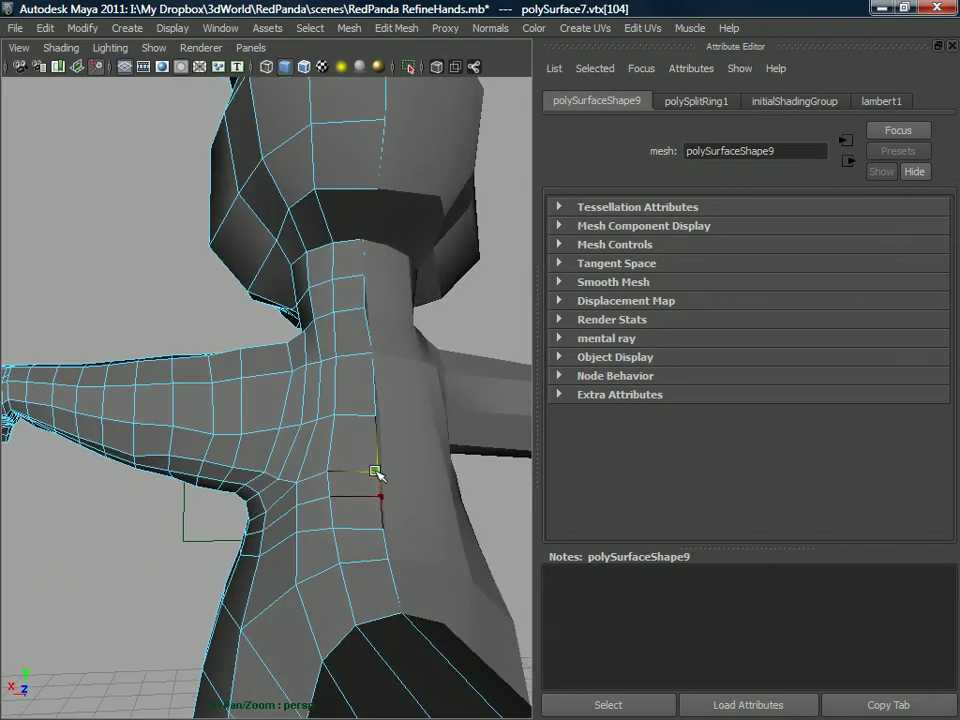
pyautogui.click(377, 416)
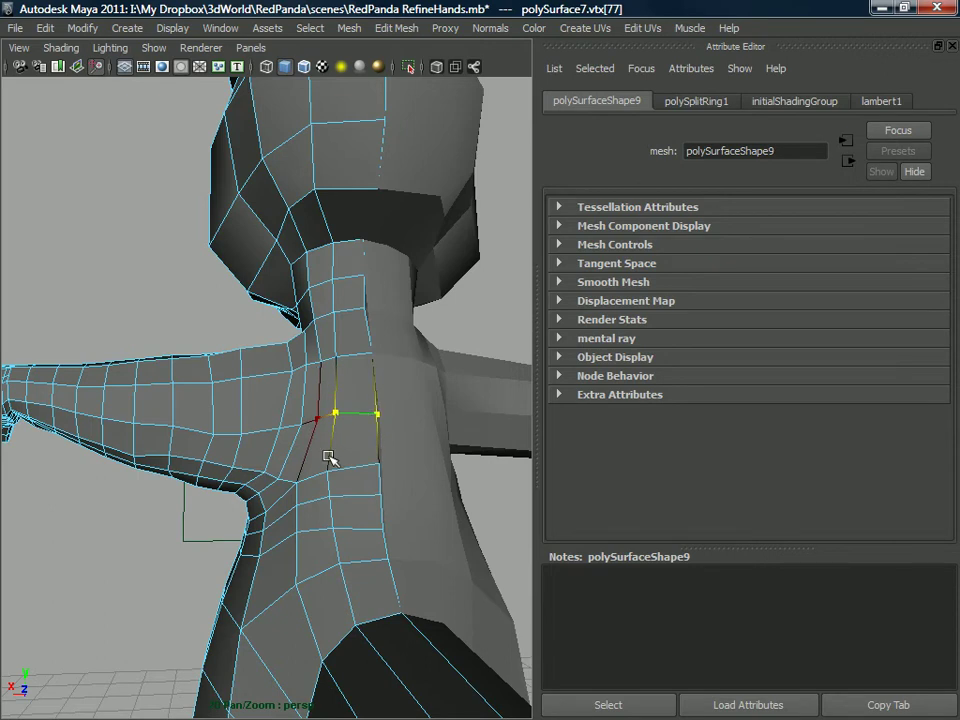
pyautogui.keyDown('alt'); pyautogui.moveTo(363, 427); pyautogui.dragTo(317, 427); pyautogui.keyUp('alt')
pyautogui.click(320, 415)
pyautogui.keyDown('alt'); pyautogui.moveTo(320, 415); pyautogui.dragTo(405, 439, button='right'); pyautogui.keyUp('alt')
pyautogui.keyDown('alt'); pyautogui.moveTo(205, 442); pyautogui.dragTo(293, 437); pyautogui.keyUp('alt')
pyautogui.keyDown('alt'); pyautogui.moveTo(293, 437); pyautogui.dragTo(340, 440, button='right'); pyautogui.keyUp('alt')
pyautogui.keyDown('alt'); pyautogui.moveTo(205, 450); pyautogui.dragTo(285, 458); pyautogui.keyUp('alt')
pyautogui.moveTo(306, 361); pyautogui.dragTo(387, 339, button='right')
pyautogui.click(345, 393)
pyautogui.keyDown('shift'); pyautogui.moveTo(339, 392); pyautogui.dragTo(262, 372, button='right'); pyautogui.keyUp('shift')
# - Select the vertices of the upper back and rear armpit and relax them with the Sculpt Geometry Tool
pyautogui.moveTo(336, 358); pyautogui.dragTo(259, 356, button='right')
pyautogui.moveTo(289, 494)
pyautogui.mouseDown()
pyautogui.moveTo(256, 493)
pyautogui.moveTo(293, 485)
pyautogui.mouseUp()
pyautogui.moveTo(317, 444); pyautogui.dragTo(247, 410, button='right')
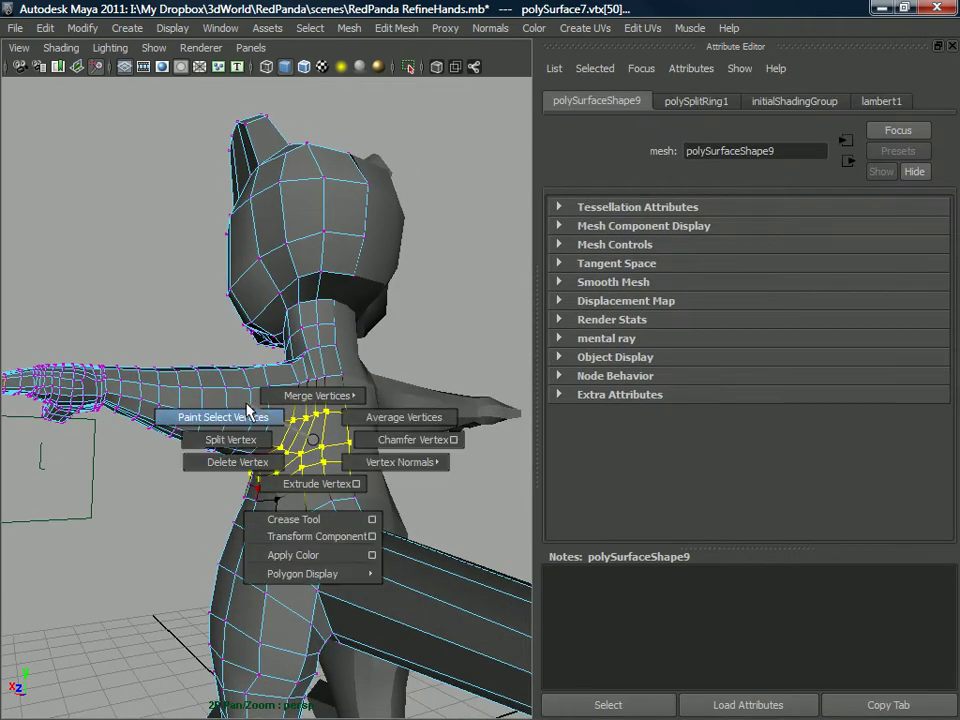
pyautogui.moveTo(305, 438); pyautogui.dragTo(305, 438, button='right')
pyautogui.click(349, 28)
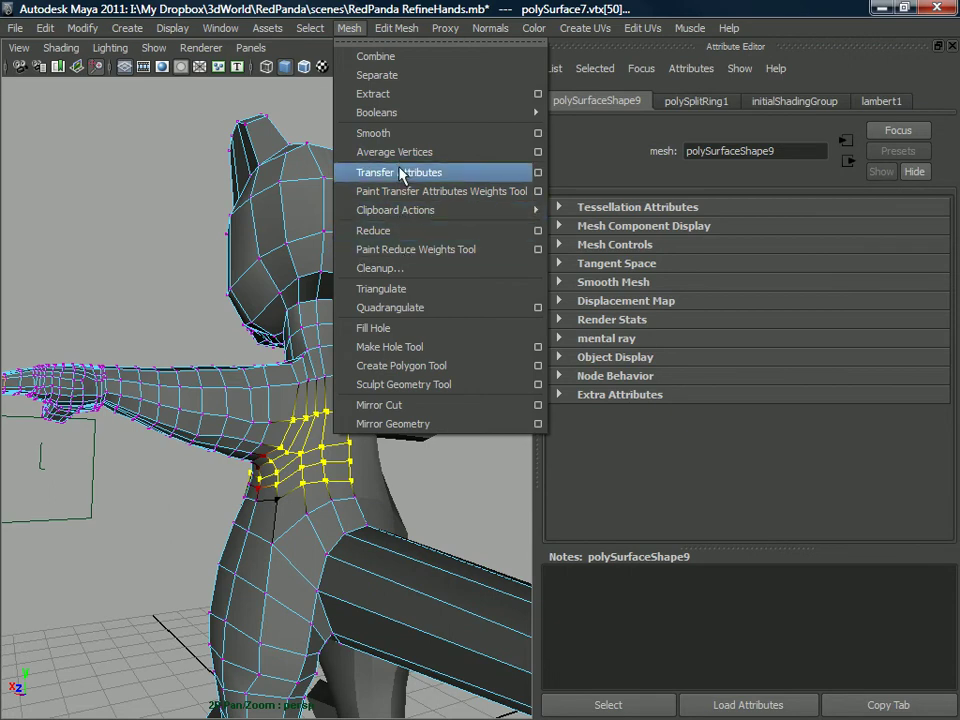
pyautogui.click(392, 385)
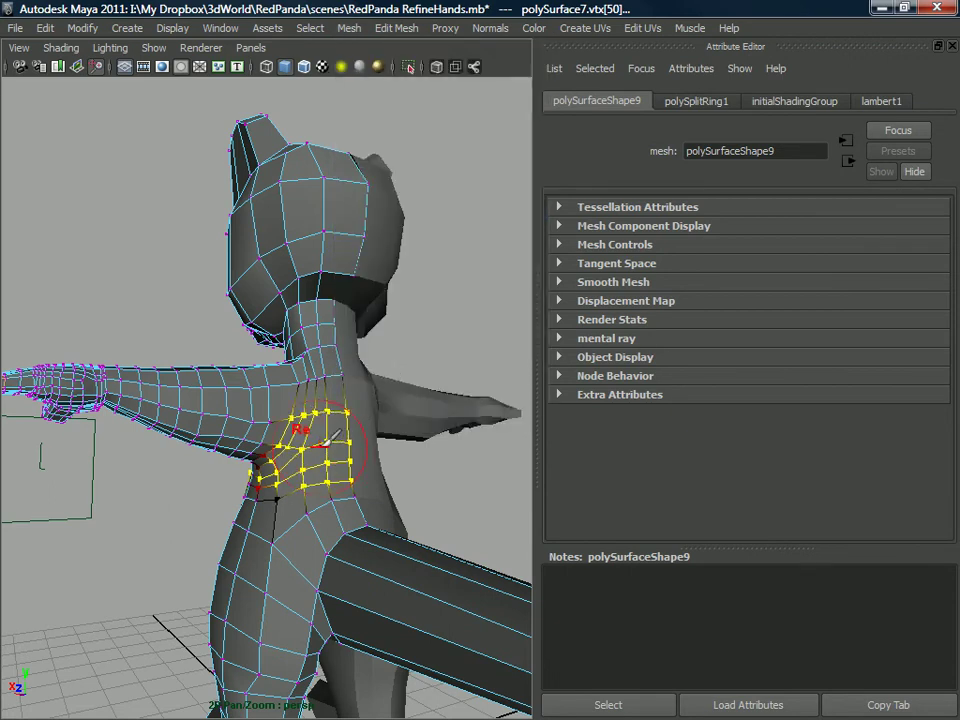
pyautogui.keyDown('alt'); pyautogui.moveTo(331, 423); pyautogui.dragTo(310, 394); pyautogui.keyUp('alt')
pyautogui.moveTo(300, 447)
pyautogui.keyDown('alt'); pyautogui.mouseDown()
pyautogui.moveTo(288, 460)
pyautogui.moveTo(299, 473)
pyautogui.moveTo(274, 480)
pyautogui.moveTo(261, 459)
pyautogui.moveTo(343, 456)
pyautogui.moveTo(284, 452)
pyautogui.mouseUp(); pyautogui.keyUp('alt')
# - Select all hand vertices from above and move the hand slightly backward with a soft falloff into the forearm
pyautogui.moveTo(296, 400); pyautogui.dragTo(375, 336, button='right')
pyautogui.click(384, 482)
pyautogui.keyDown('alt'); pyautogui.moveTo(386, 484); pyautogui.dragTo(180, 420); pyautogui.keyUp('alt')
pyautogui.click(292, 415)
pyautogui.scroll(3, 218, 487)
pyautogui.keyDown('alt'); pyautogui.moveTo(337, 413); pyautogui.dragTo(257, 489); pyautogui.keyUp('alt')
pyautogui.moveTo(254, 361); pyautogui.dragTo(165, 364, button='right')
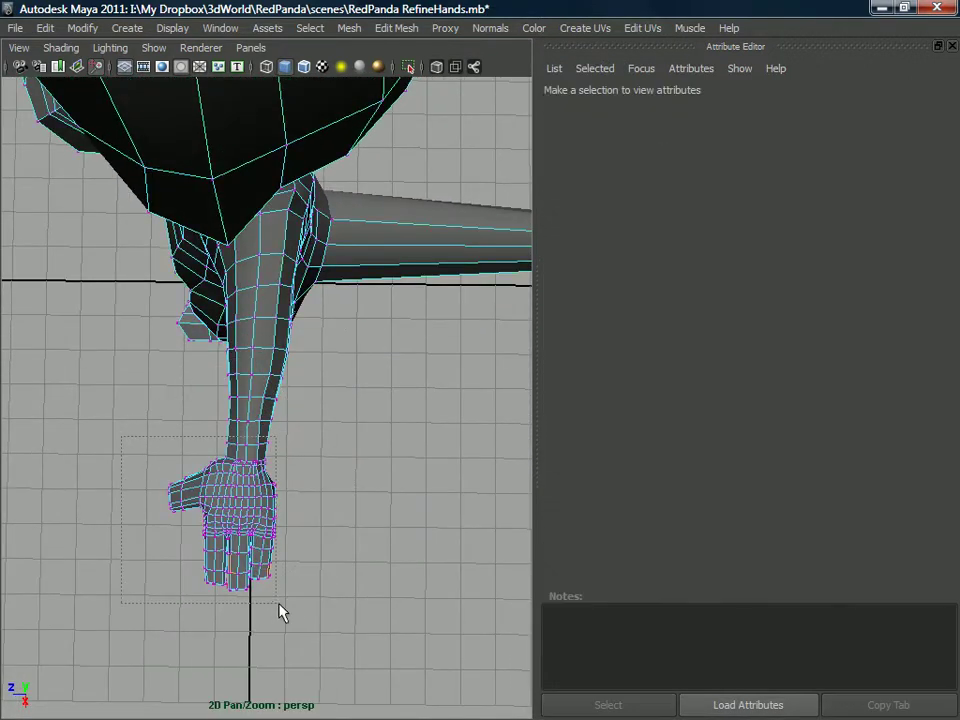
pyautogui.moveTo(266, 598); pyautogui.dragTo(297, 589)
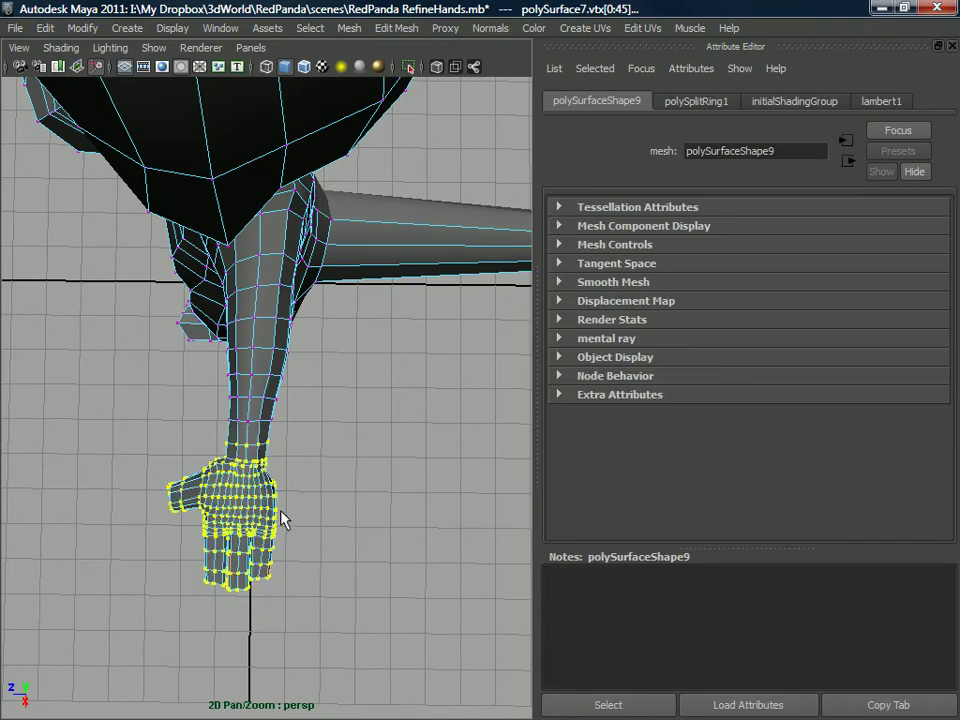
pyautogui.moveTo(238, 490)
pyautogui.mouseDown()
pyautogui.moveTo(280, 476)
pyautogui.moveTo(241, 484)
pyautogui.mouseUp()
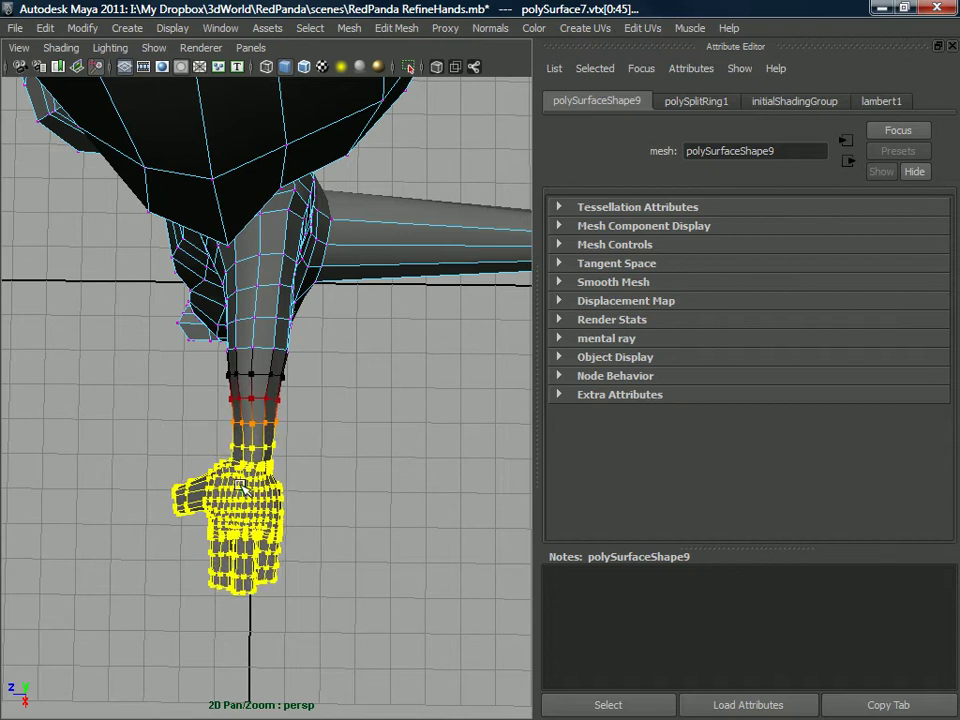
# - Return the body mesh to object mode and deselect it
pyautogui.keyDown('alt'); pyautogui.moveTo(257, 298); pyautogui.dragTo(281, 362); pyautogui.keyUp('alt')
pyautogui.moveTo(281, 362); pyautogui.dragTo(356, 339, button='right')
pyautogui.click(421, 422)
pyautogui.keyDown('alt'); pyautogui.moveTo(421, 422); pyautogui.dragTo(355, 437); pyautogui.keyUp('alt')
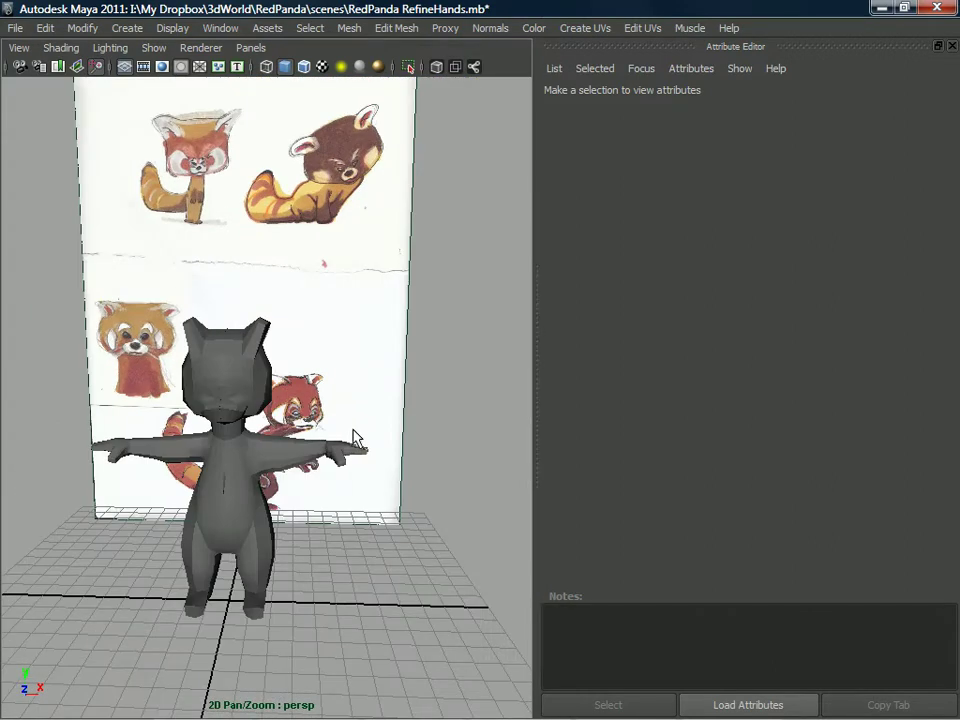
# - Select the outer edge of the cheek, turn off soft selection and pull the edge outward to widen the head
pyautogui.keyDown('alt'); pyautogui.moveTo(270, 394); pyautogui.dragTo(281, 420); pyautogui.keyUp('alt')
pyautogui.scroll(3, 274, 422)
pyautogui.scroll(3, 238, 441)
pyautogui.click(253, 405)
pyautogui.moveTo(281, 361); pyautogui.dragTo(321, 388, button='right')
pyautogui.keyDown('alt'); pyautogui.moveTo(278, 396); pyautogui.dragTo(288, 443); pyautogui.keyUp('alt')
pyautogui.click(272, 418)
pyautogui.click(268, 445)
pyautogui.click(260, 442)
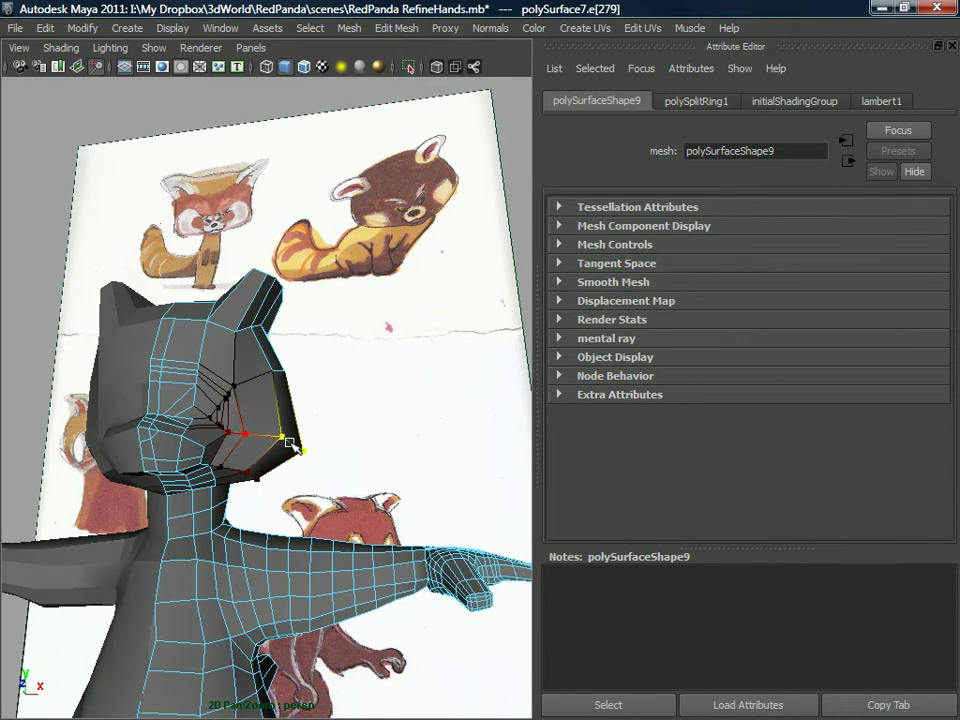
pyautogui.hotkey('ctrl', 'z')
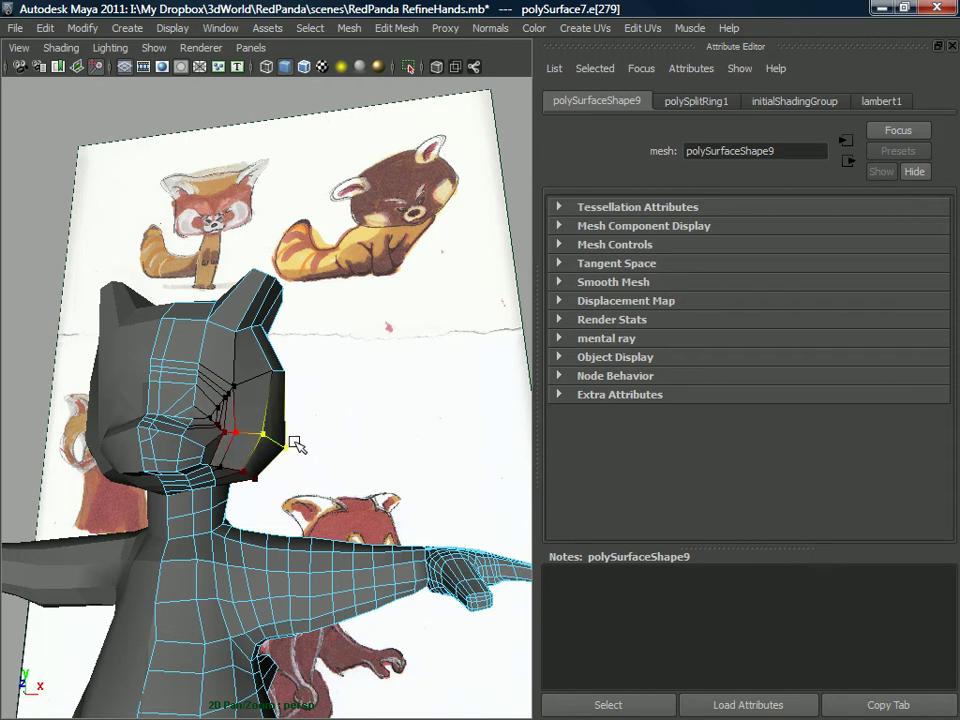
pyautogui.press('b')
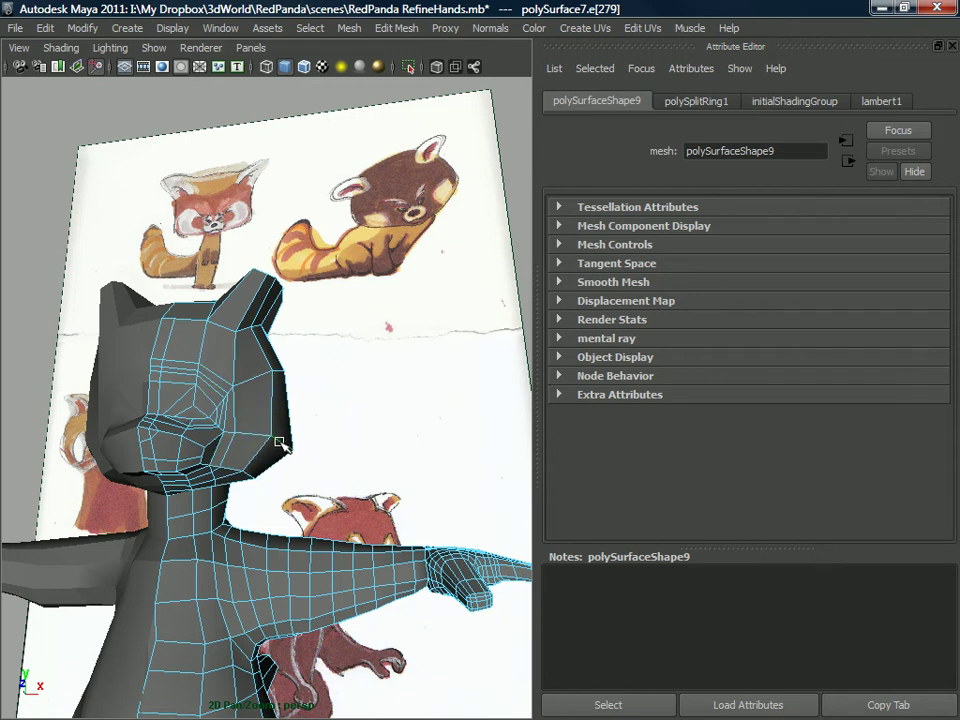
pyautogui.keyDown('alt'); pyautogui.moveTo(288, 434); pyautogui.dragTo(299, 439); pyautogui.keyUp('alt')
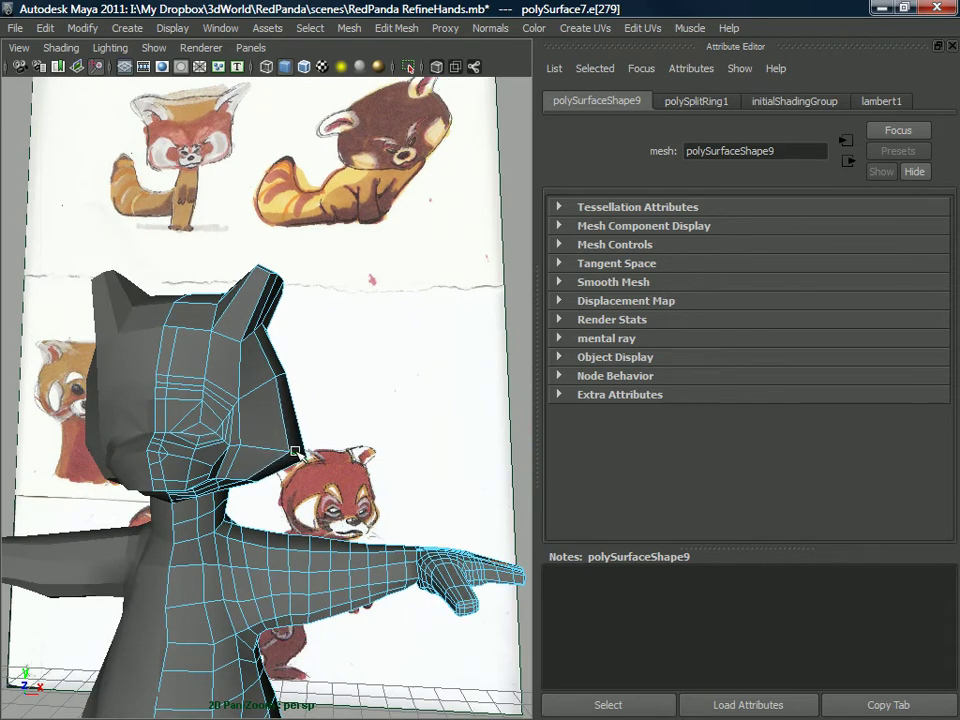
pyautogui.keyDown('alt'); pyautogui.moveTo(290, 452); pyautogui.dragTo(188, 440, button='right'); pyautogui.keyUp('alt')
pyautogui.keyDown('alt'); pyautogui.moveTo(188, 440); pyautogui.dragTo(217, 430, button='middle'); pyautogui.keyUp('alt')
pyautogui.keyDown('alt'); pyautogui.moveTo(217, 430); pyautogui.dragTo(266, 435, button='right'); pyautogui.keyUp('alt')
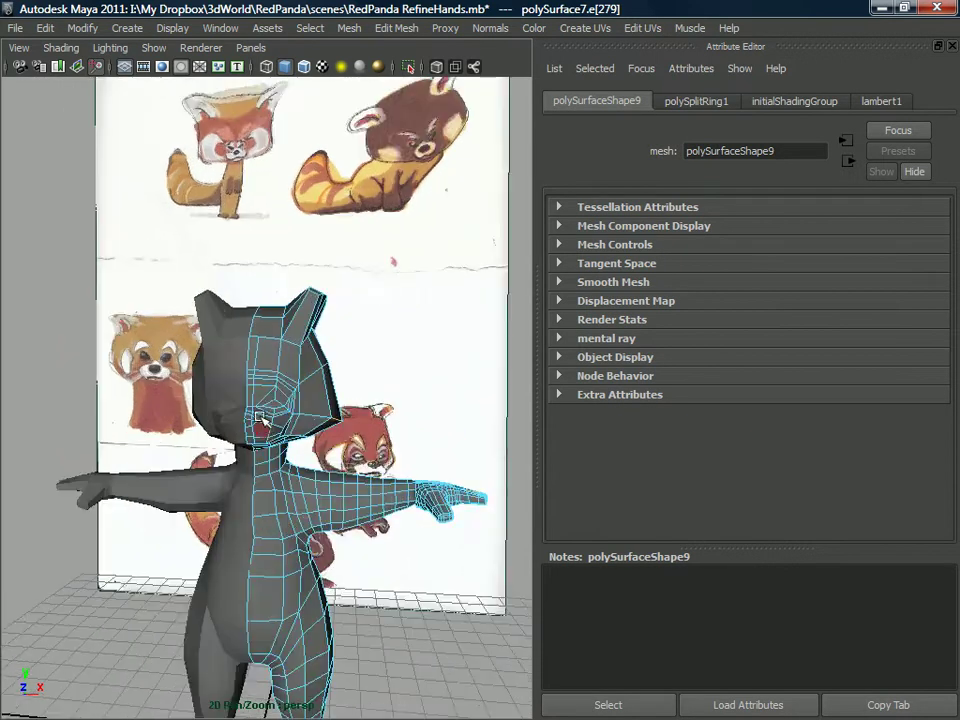
# - Return to object mode, show the Channel Box and Layer Editor, and delete the old RedPandaRightProxy half
pyautogui.keyDown('alt'); pyautogui.moveTo(266, 435); pyautogui.dragTo(311, 364); pyautogui.keyUp('alt')
pyautogui.moveTo(312, 364); pyautogui.dragTo(388, 338, button='right')
pyautogui.click(178, 347)
pyautogui.keyDown('alt'); pyautogui.moveTo(300, 390); pyautogui.dragTo(235, 375, button='right'); pyautogui.keyUp('alt')
pyautogui.keyDown('alt'); pyautogui.moveTo(235, 375); pyautogui.dragTo(317, 396); pyautogui.keyUp('alt')
pyautogui.click(298, 450)
pyautogui.click(262, 332)
pyautogui.hotkey('ctrl', 'a')
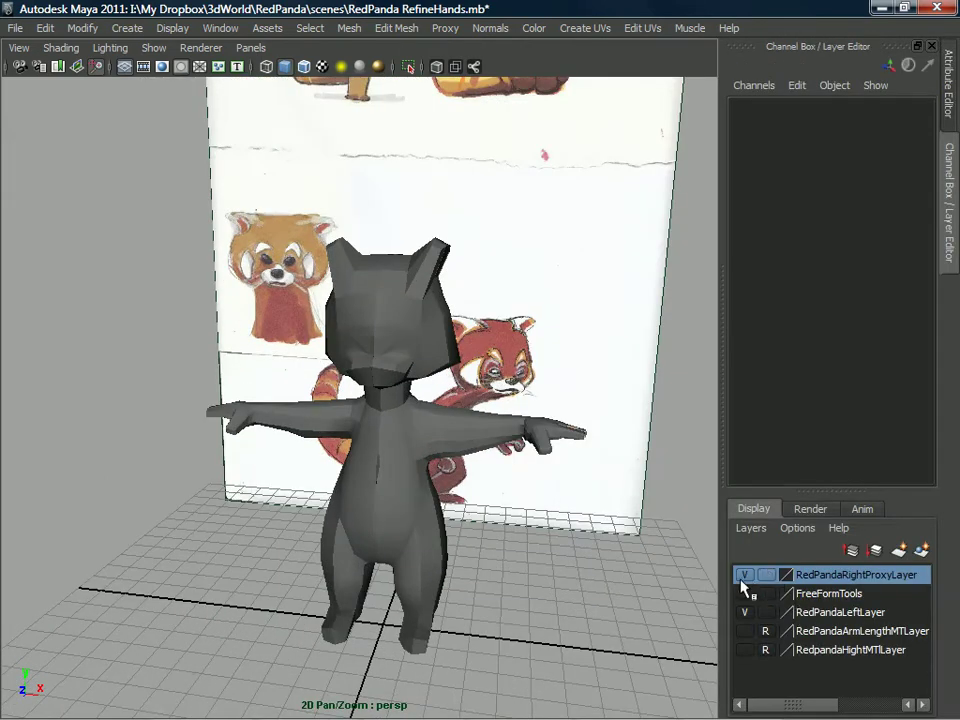
pyautogui.click(341, 319)
pyautogui.press('Delete')
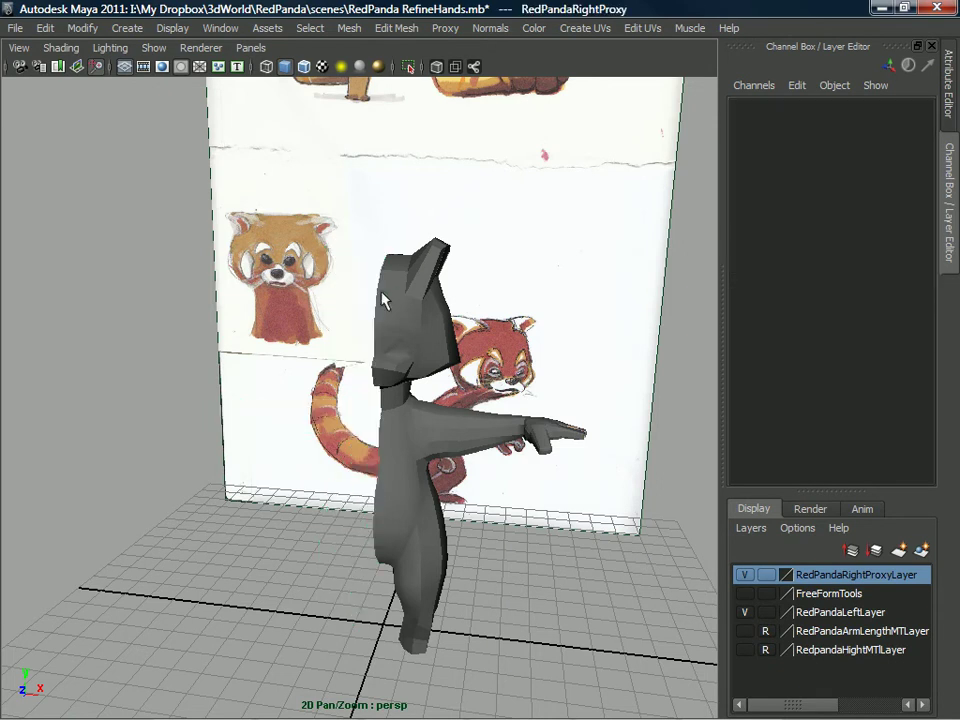
# - Create a mirrored Subdiv Proxy from the remaining half of the body
pyautogui.click(395, 298)
pyautogui.click(447, 29)
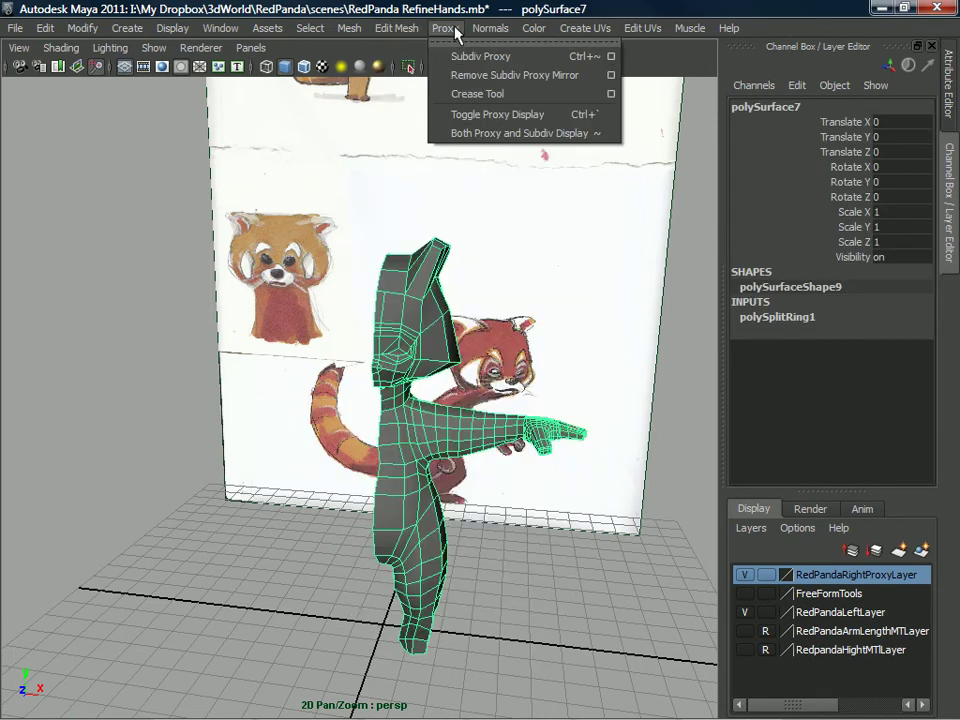
pyautogui.click(497, 58)
pyautogui.keyDown('alt'); pyautogui.moveTo(395, 313); pyautogui.dragTo(368, 311); pyautogui.keyUp('alt')
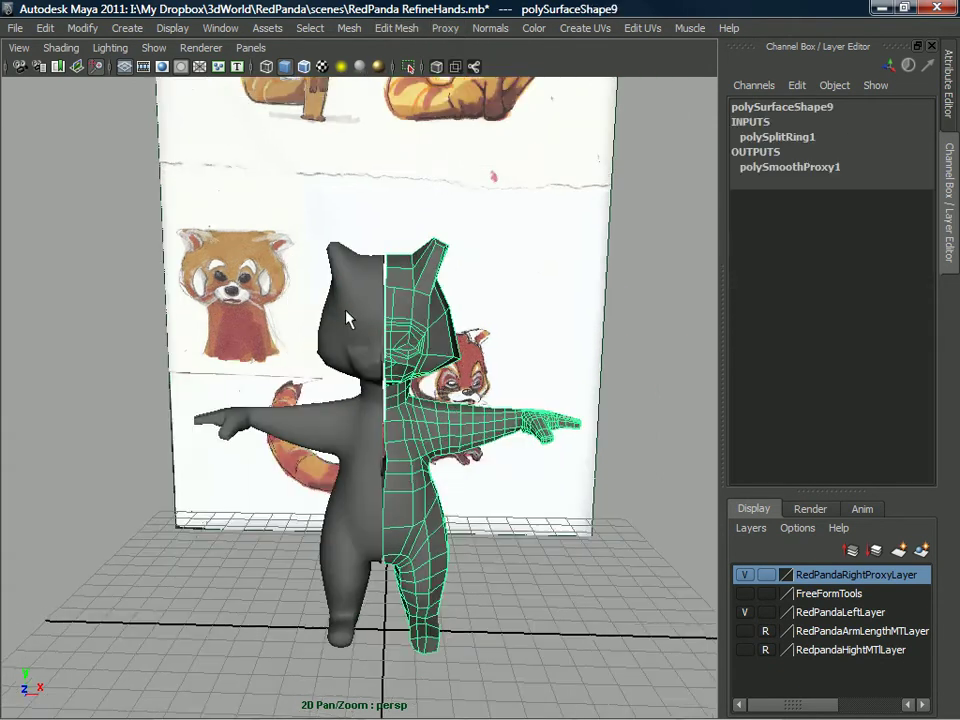
# - Set the mirrored half's polySmoothProxy1 Exponential Level to 0
pyautogui.click(365, 310)
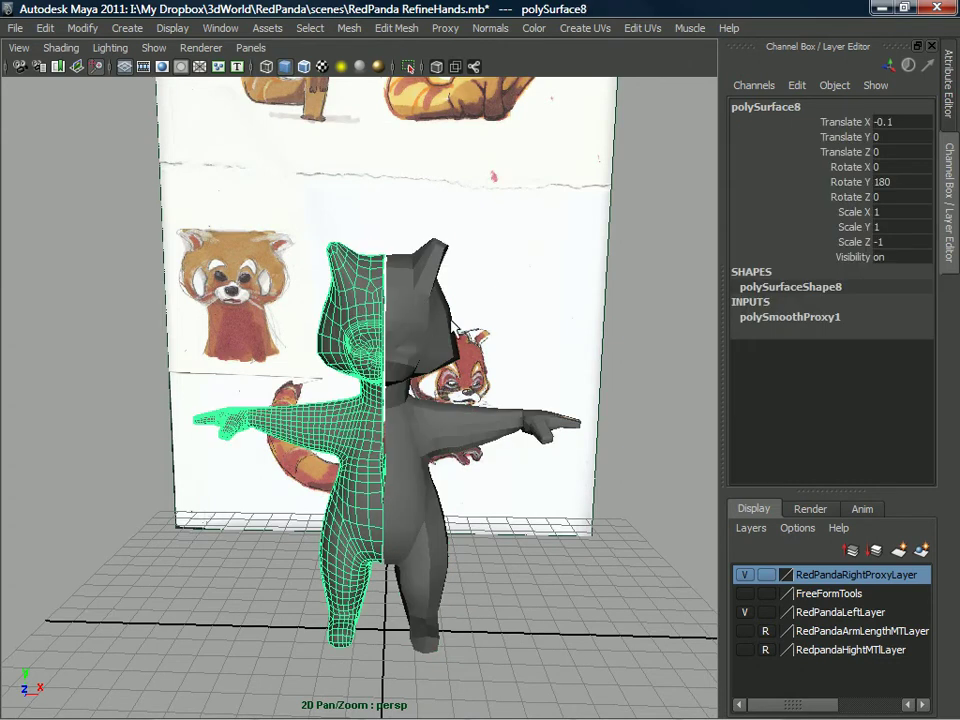
pyautogui.click(826, 318)
pyautogui.click(828, 340)
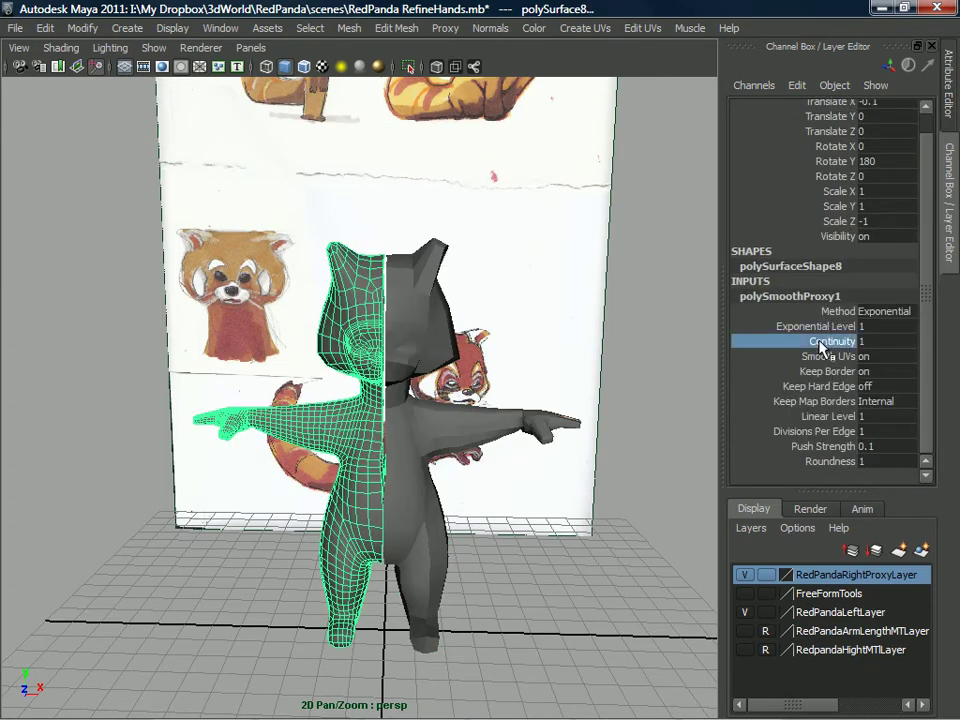
pyautogui.click(820, 326)
pyautogui.moveTo(620, 470); pyautogui.dragTo(595, 469, button='middle')
pyautogui.keyDown('alt'); pyautogui.moveTo(426, 397); pyautogui.dragTo(429, 391); pyautogui.keyUp('alt')
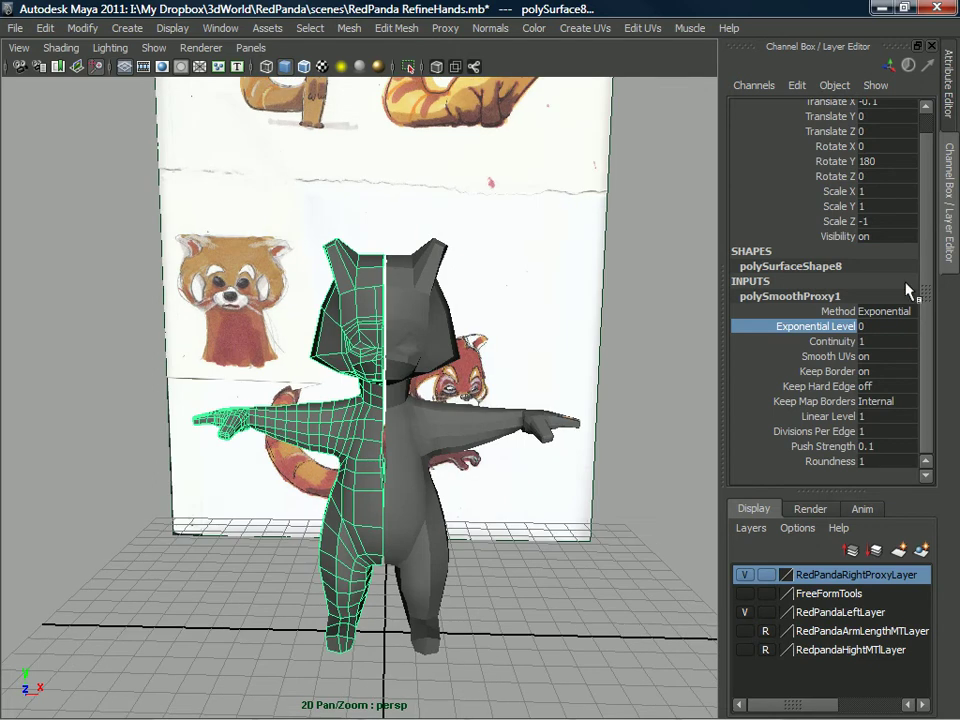
pyautogui.scroll(1, 876, 250)
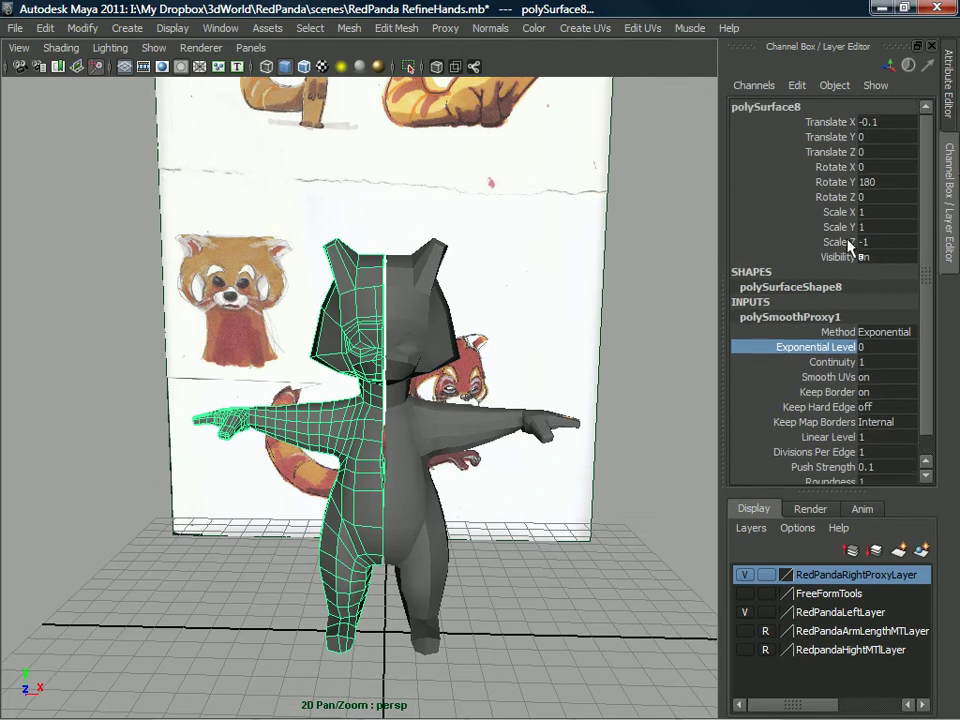
# - Set the mirrored half's Translate X to 0 to close the gap along the centre line
pyautogui.keyDown('alt'); pyautogui.moveTo(560, 411); pyautogui.dragTo(467, 516); pyautogui.keyUp('alt')
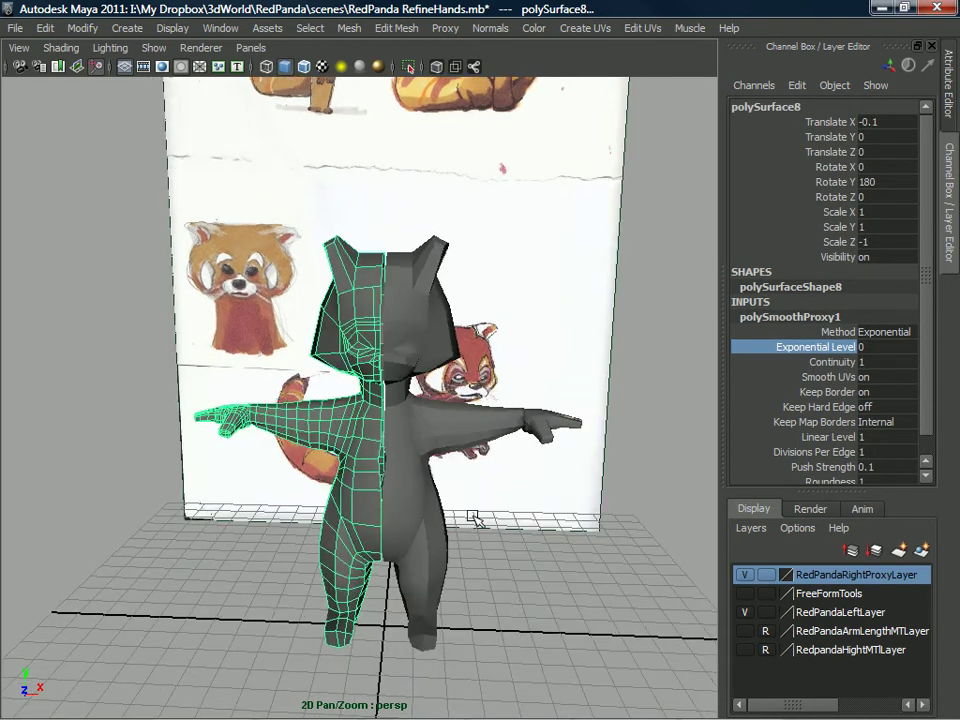
pyautogui.click(499, 583)
pyautogui.keyDown('alt'); pyautogui.moveTo(499, 583); pyautogui.dragTo(400, 484); pyautogui.keyUp('alt')
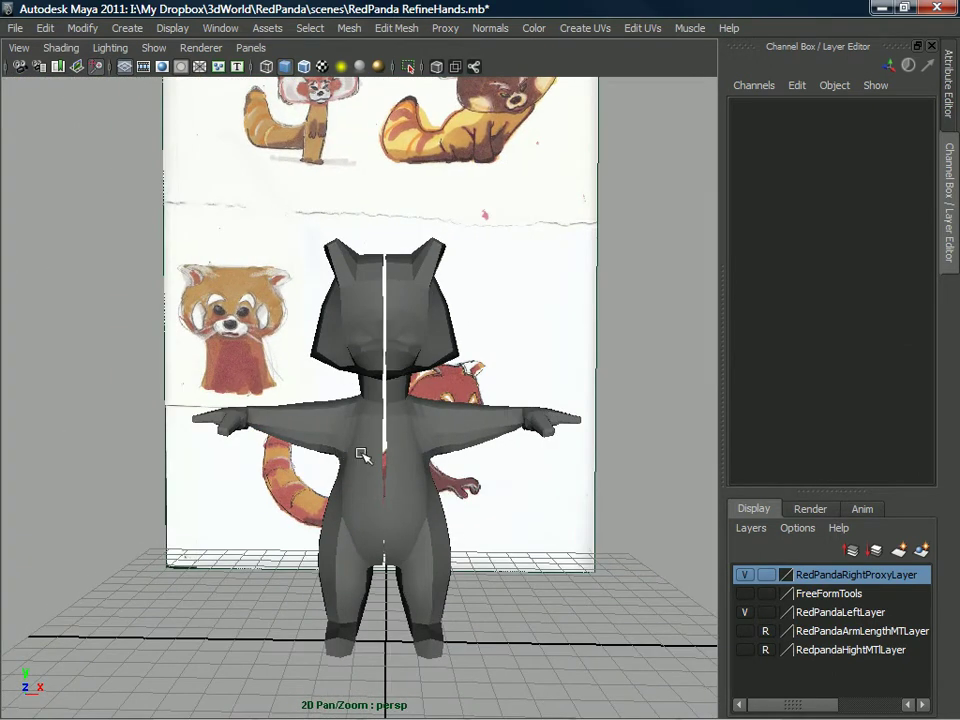
pyautogui.click(410, 458)
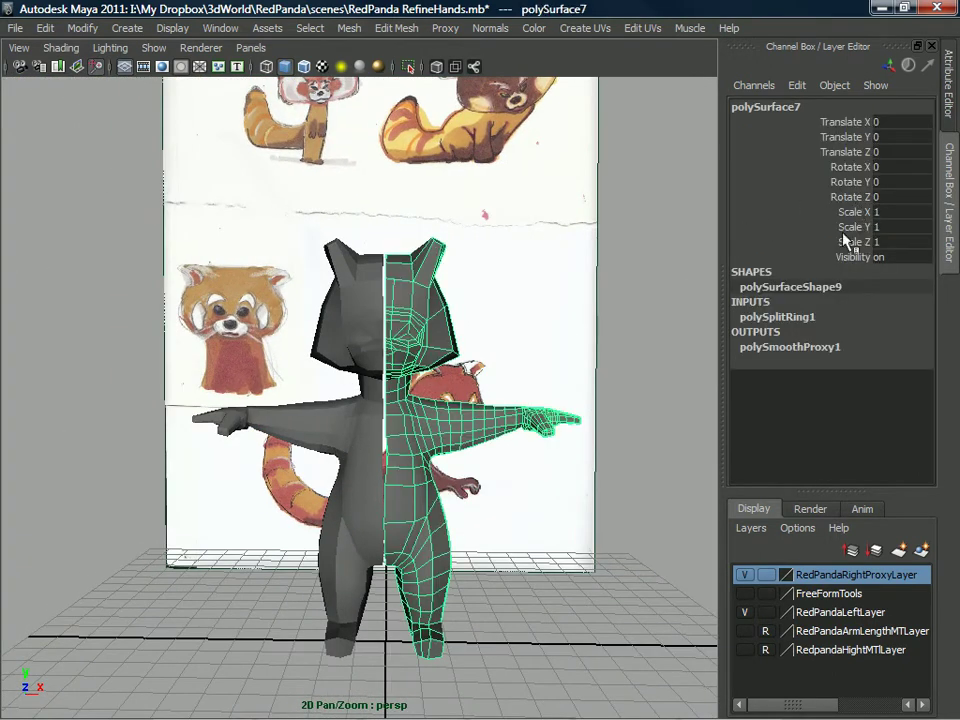
pyautogui.click(350, 446)
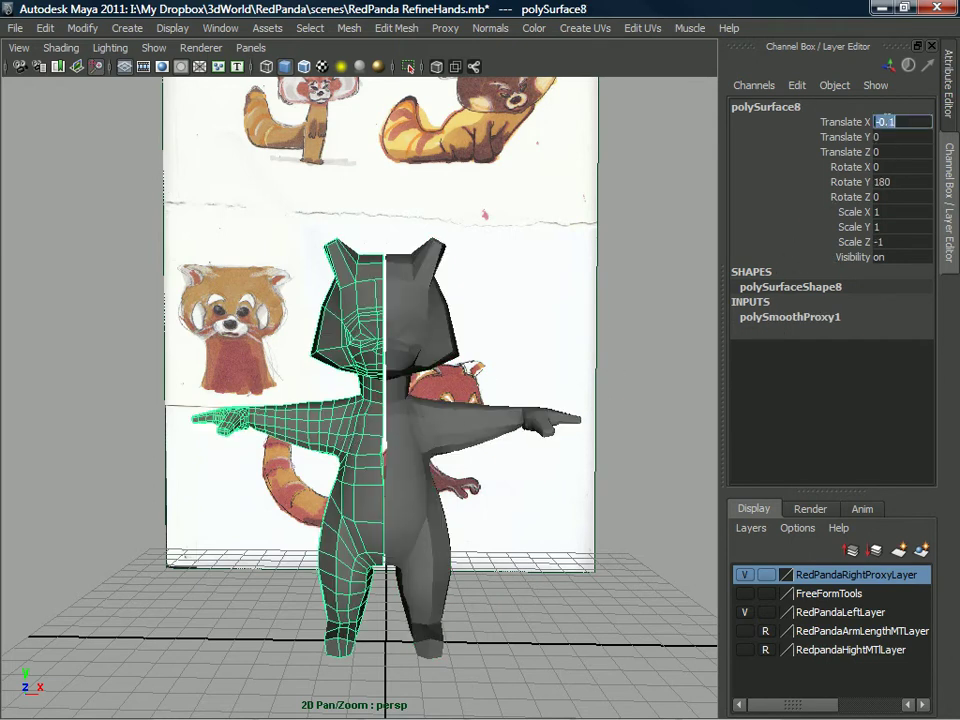
pyautogui.write('0')
pyautogui.press('Return')
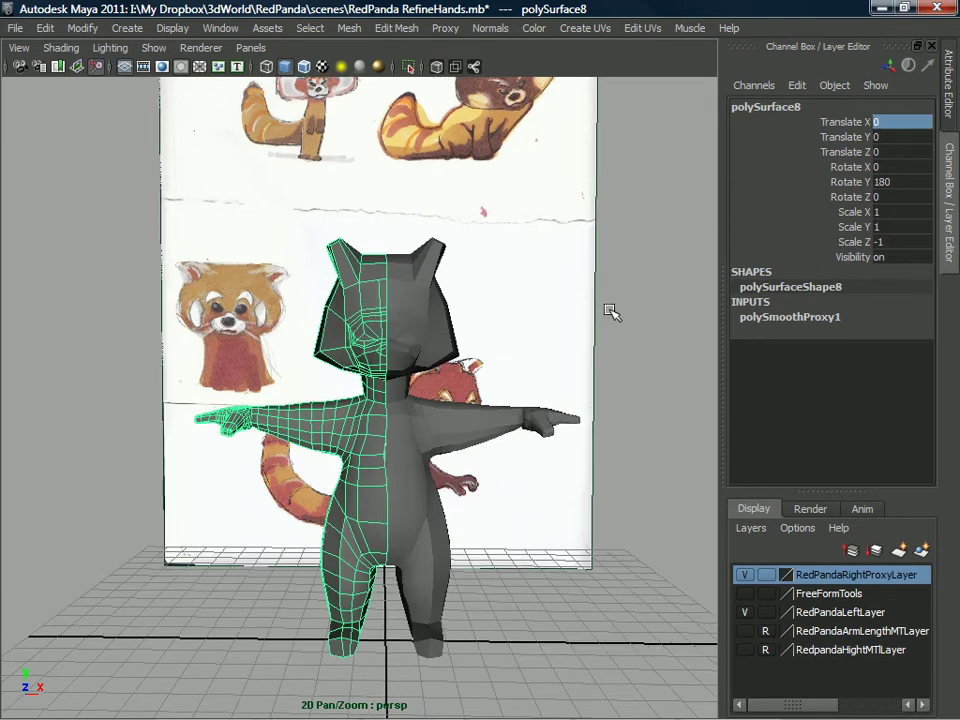
# - Add the mirrored half to RedPandaRightProxyLayer and set that layer to reference display
pyautogui.click(579, 326)
pyautogui.keyDown('alt'); pyautogui.moveTo(579, 326); pyautogui.dragTo(398, 341); pyautogui.keyUp('alt')
pyautogui.click(378, 338)
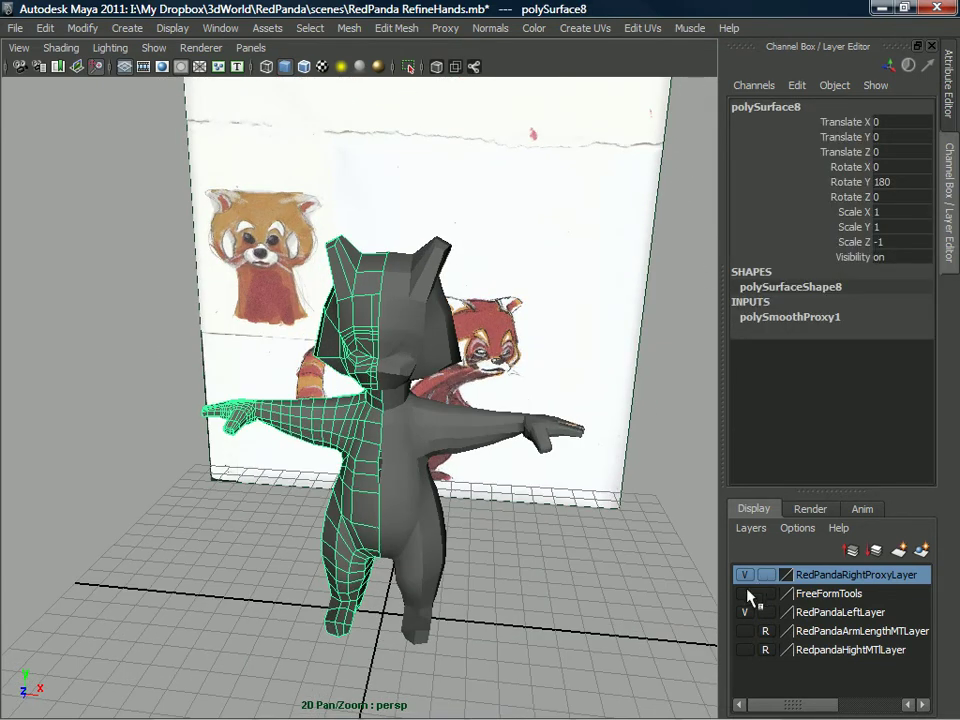
pyautogui.keyDown('alt'); pyautogui.moveTo(367, 250); pyautogui.dragTo(392, 318); pyautogui.keyUp('alt')
pyautogui.keyDown('alt'); pyautogui.moveTo(392, 318); pyautogui.dragTo(420, 340, button='right'); pyautogui.keyUp('alt')
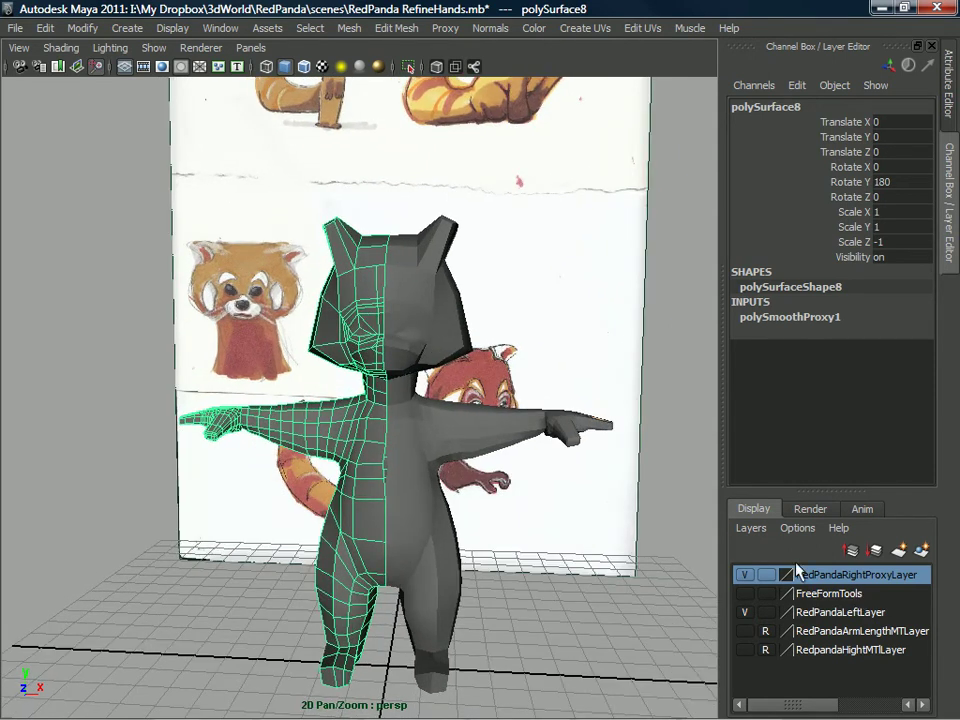
pyautogui.rightClick(845, 578)
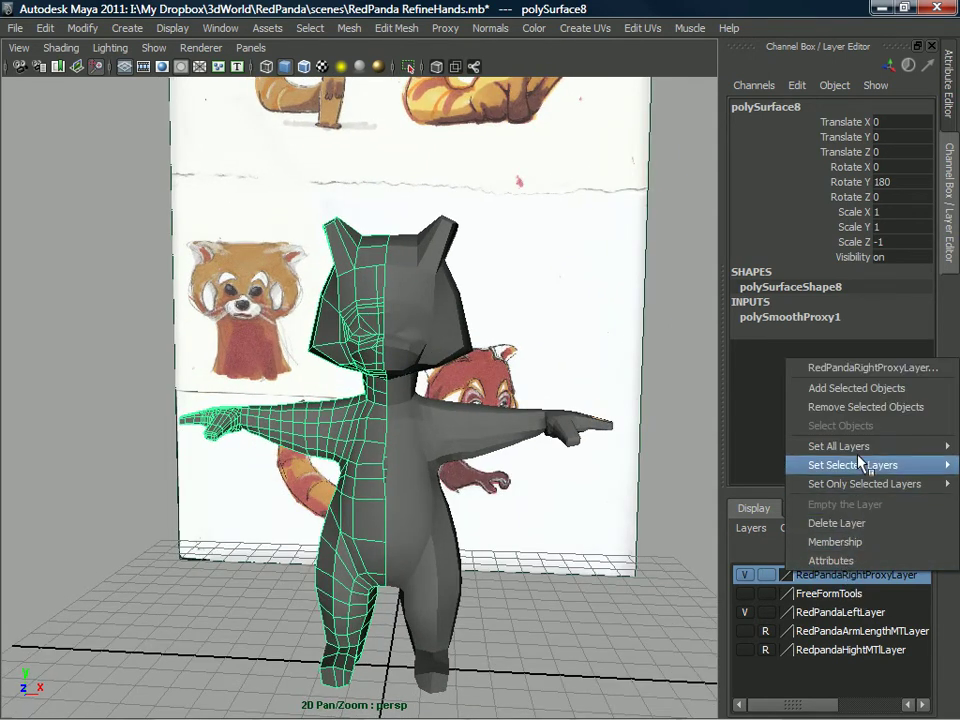
pyautogui.click(876, 389)
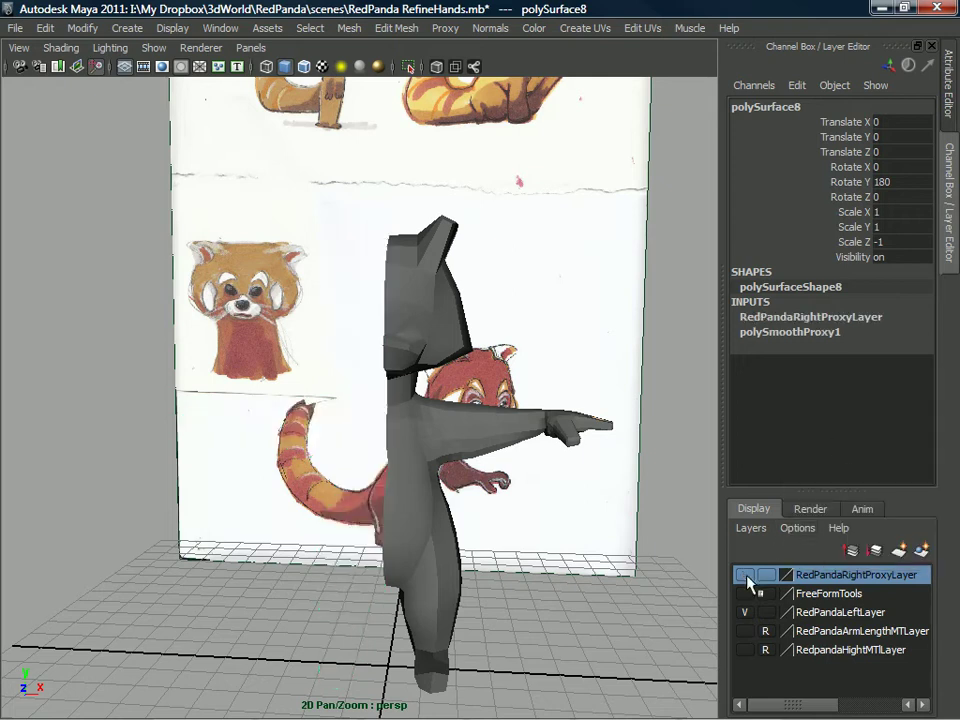
pyautogui.click(766, 575)
pyautogui.click(768, 577)
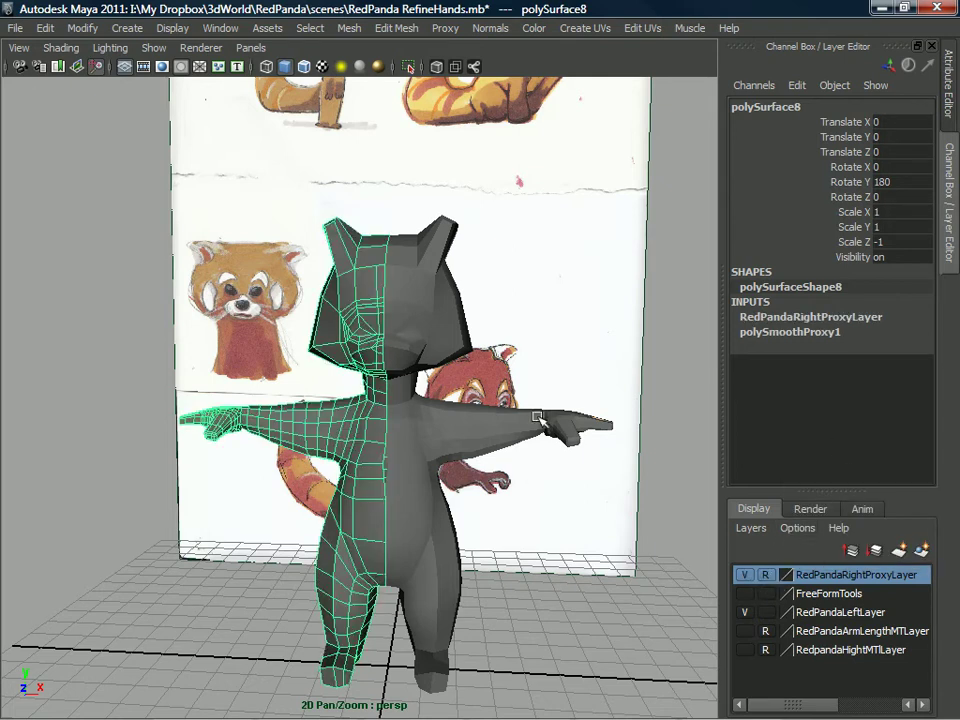
# - Try moving the face vertices of the editable half to test the mirrored proxy, and undo the move
pyautogui.click(448, 331)
pyautogui.moveTo(447, 325); pyautogui.dragTo(375, 323, button='right')
pyautogui.moveTo(450, 290); pyautogui.dragTo(397, 374)
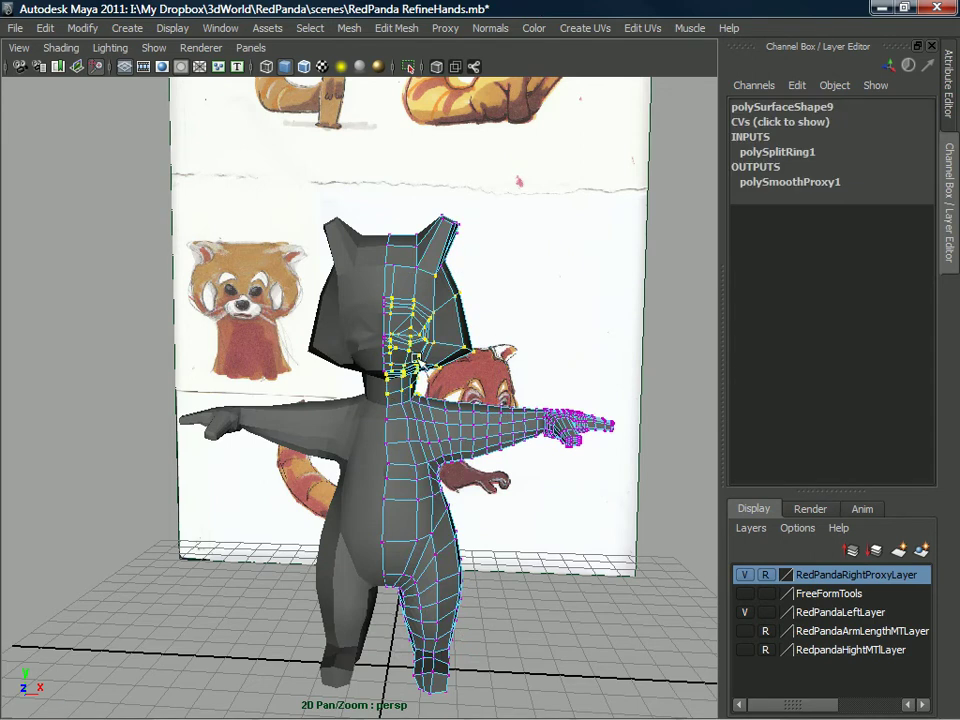
pyautogui.moveTo(427, 347)
pyautogui.mouseDown(button='middle')
pyautogui.moveTo(452, 341)
pyautogui.moveTo(441, 338)
pyautogui.mouseUp(button='middle')
pyautogui.hotkey('ctrl', 'z')
pyautogui.keyDown('alt'); pyautogui.moveTo(412, 350); pyautogui.dragTo(430, 299); pyautogui.keyUp('alt')
pyautogui.moveTo(430, 299); pyautogui.dragTo(452, 330, button='right')
pyautogui.click(546, 606)
pyautogui.keyDown('alt'); pyautogui.moveTo(546, 606); pyautogui.dragTo(463, 426); pyautogui.keyUp('alt')
# - Examine the edge flow of the neck, shoulder, armpit and arm from the front and back
pyautogui.click(476, 469)
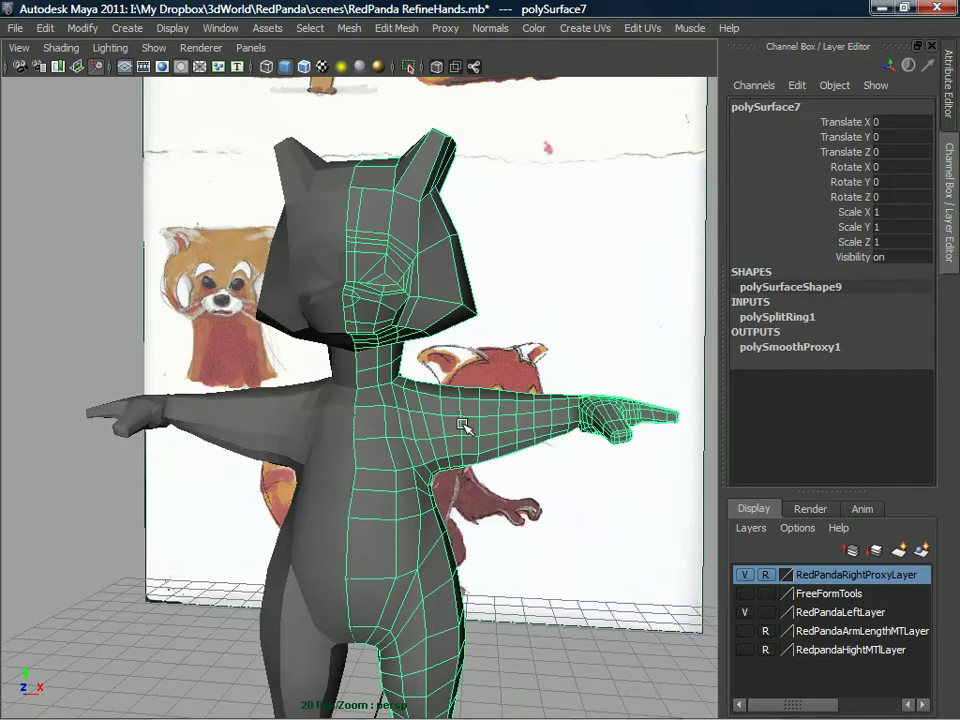
pyautogui.keyDown('alt'); pyautogui.moveTo(398, 397); pyautogui.dragTo(371, 415, button='middle'); pyautogui.keyUp('alt')
pyautogui.keyDown('alt'); pyautogui.moveTo(368, 373); pyautogui.dragTo(467, 439); pyautogui.keyUp('alt')
pyautogui.scroll(5, 360, 413)
pyautogui.scroll(3, 332, 454)
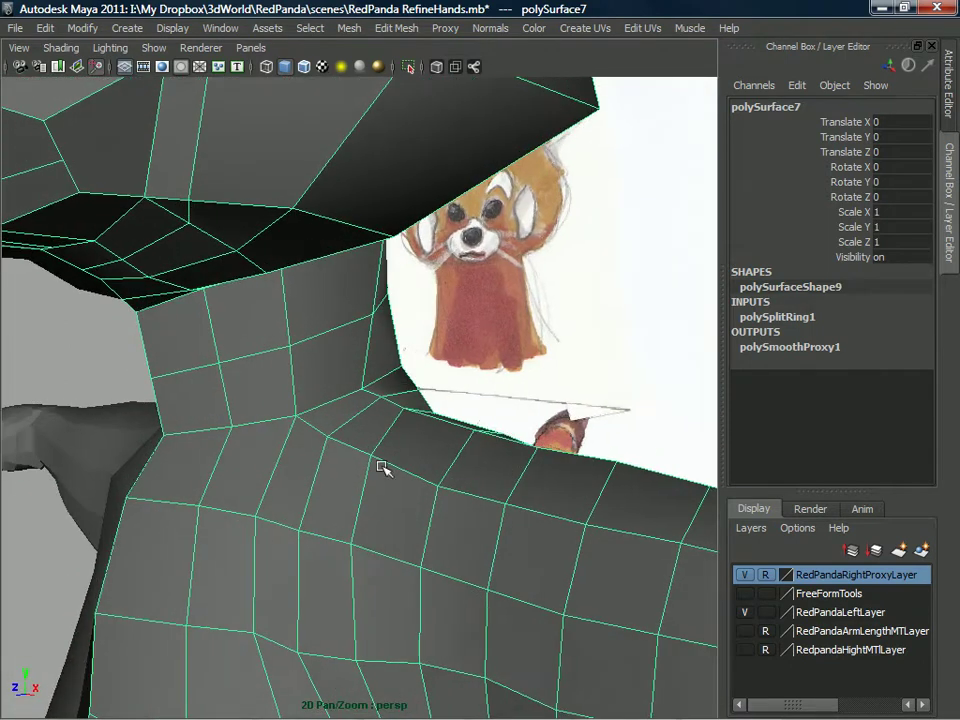
pyautogui.scroll(-3, 420, 455)
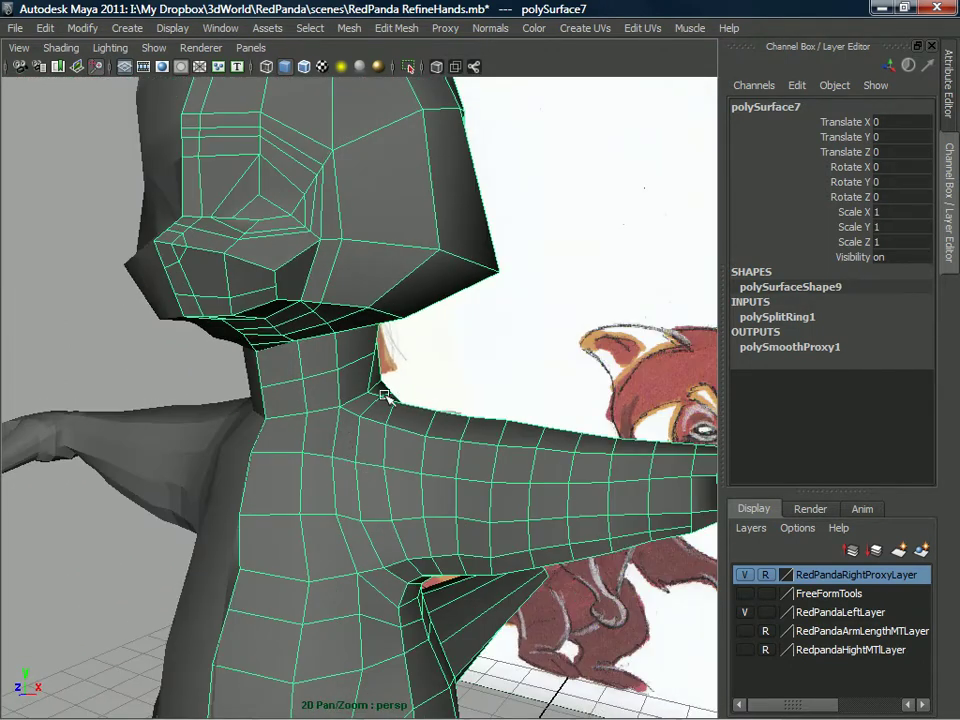
pyautogui.keyDown('alt'); pyautogui.moveTo(386, 393); pyautogui.dragTo(417, 433); pyautogui.keyUp('alt')
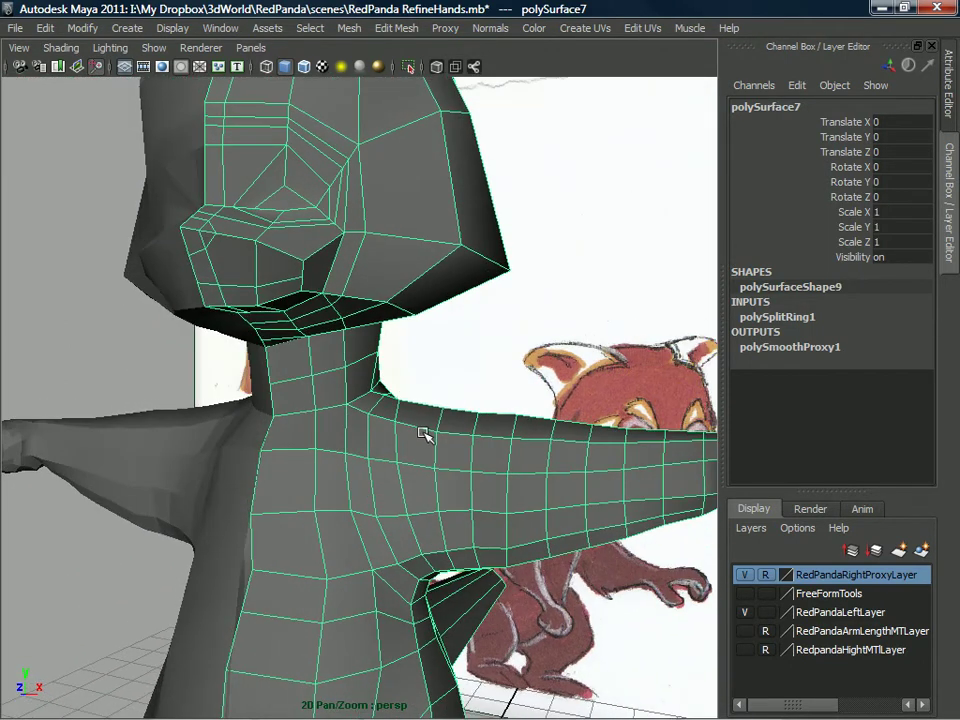
pyautogui.keyDown('alt'); pyautogui.moveTo(381, 513); pyautogui.dragTo(281, 450); pyautogui.keyUp('alt')
pyautogui.scroll(-3, 281, 450)
pyautogui.scroll(5, 281, 450)
pyautogui.moveTo(275, 450)
pyautogui.keyDown('alt'); pyautogui.mouseDown(button='middle')
pyautogui.moveTo(255, 454)
pyautogui.moveTo(262, 450)
pyautogui.mouseUp(button='middle'); pyautogui.keyUp('alt')
pyautogui.scroll(-3, 165, 462)
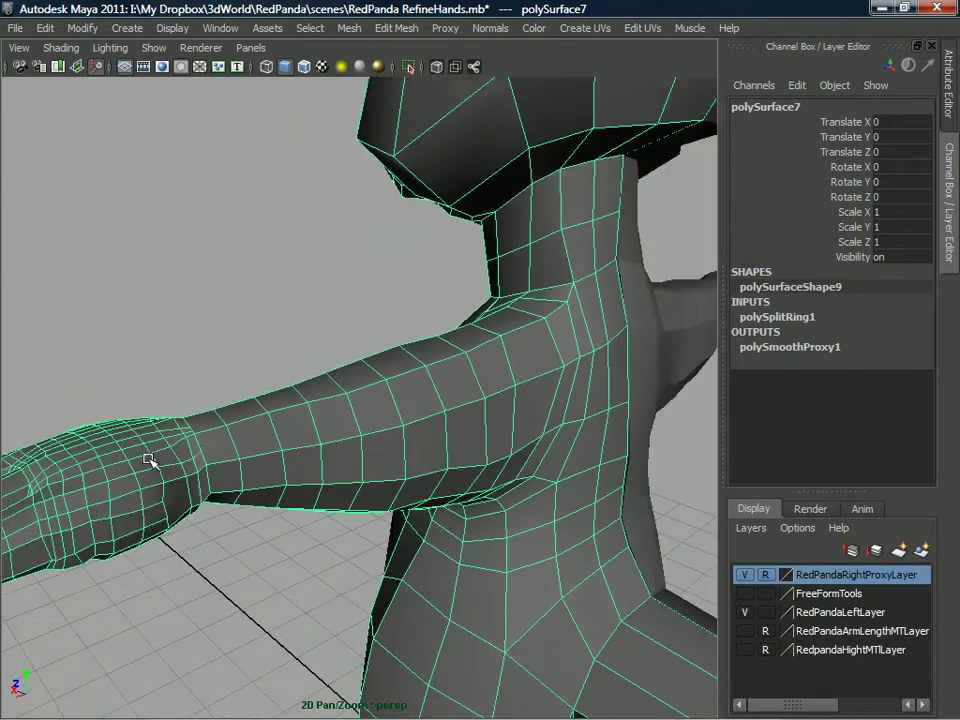
pyautogui.keyDown('alt'); pyautogui.moveTo(618, 313); pyautogui.dragTo(175, 447); pyautogui.keyUp('alt')
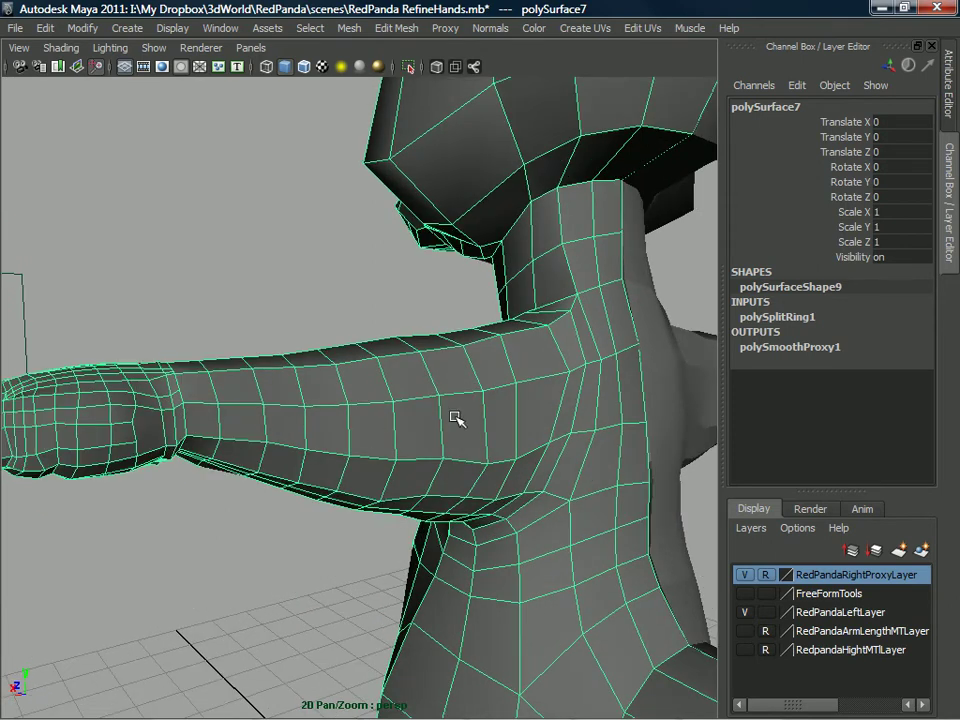
# - Insert an edge loop lengthwise along the back of the arm and across the upper back
pyautogui.moveTo(256, 360); pyautogui.dragTo(349, 341, button='right')
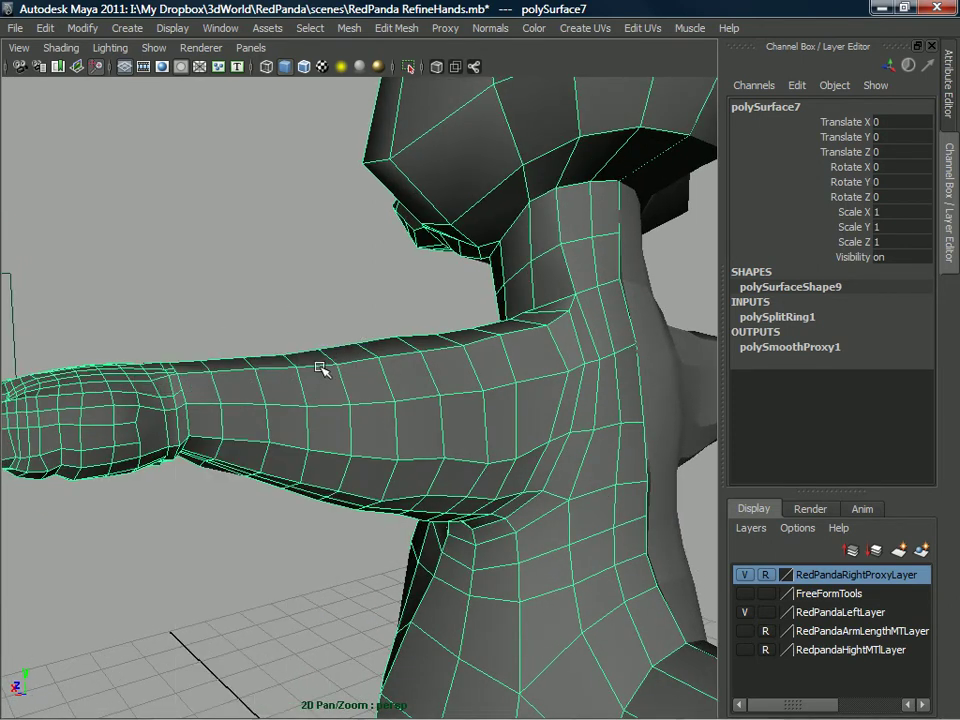
pyautogui.keyDown('shift'); pyautogui.rightClick(312, 370); pyautogui.keyUp('shift')
pyautogui.click(240, 373)
pyautogui.moveTo(258, 392); pyautogui.dragTo(266, 392)
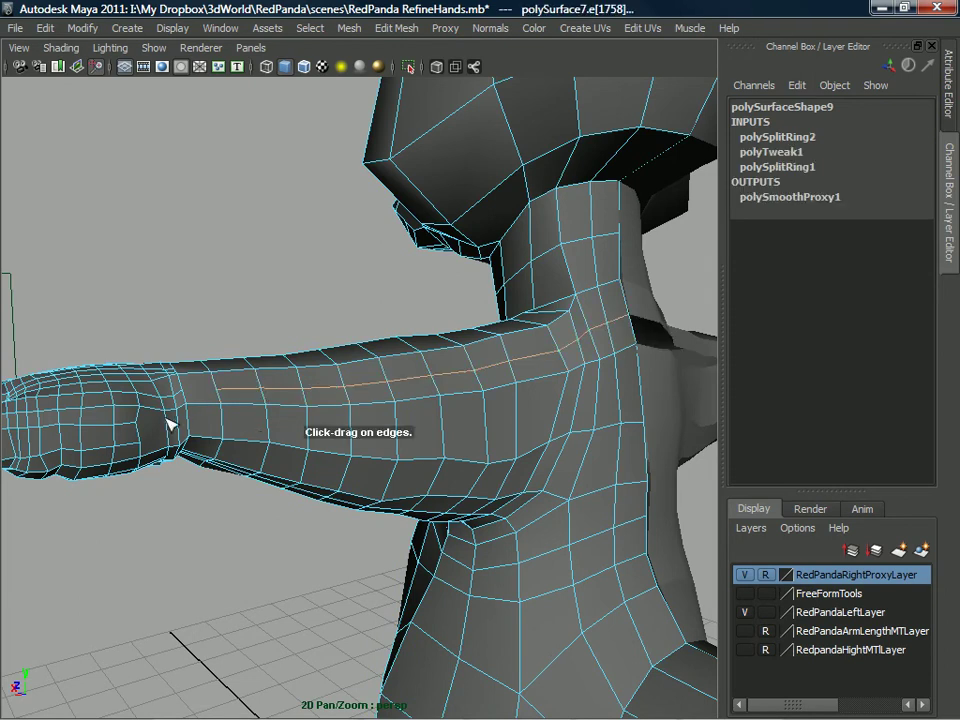
# - Set the Insert Edge Loop Tool to multiple edge loops with a count of 2 and insert them along the arm's length
pyautogui.keyDown('alt'); pyautogui.moveTo(327, 425); pyautogui.dragTo(303, 375); pyautogui.keyUp('alt')
pyautogui.moveTo(284, 388); pyautogui.dragTo(238, 417, button='right')
pyautogui.click(152, 206)
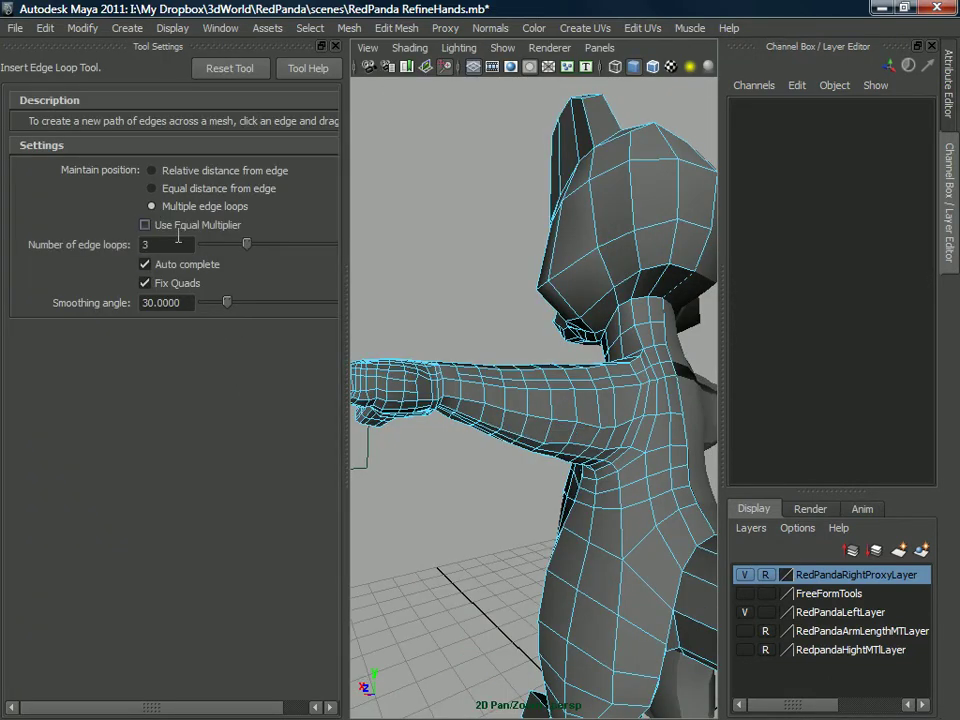
pyautogui.click(481, 397)
pyautogui.keyDown('alt'); pyautogui.moveTo(379, 394); pyautogui.dragTo(497, 415); pyautogui.keyUp('alt')
pyautogui.press('space')
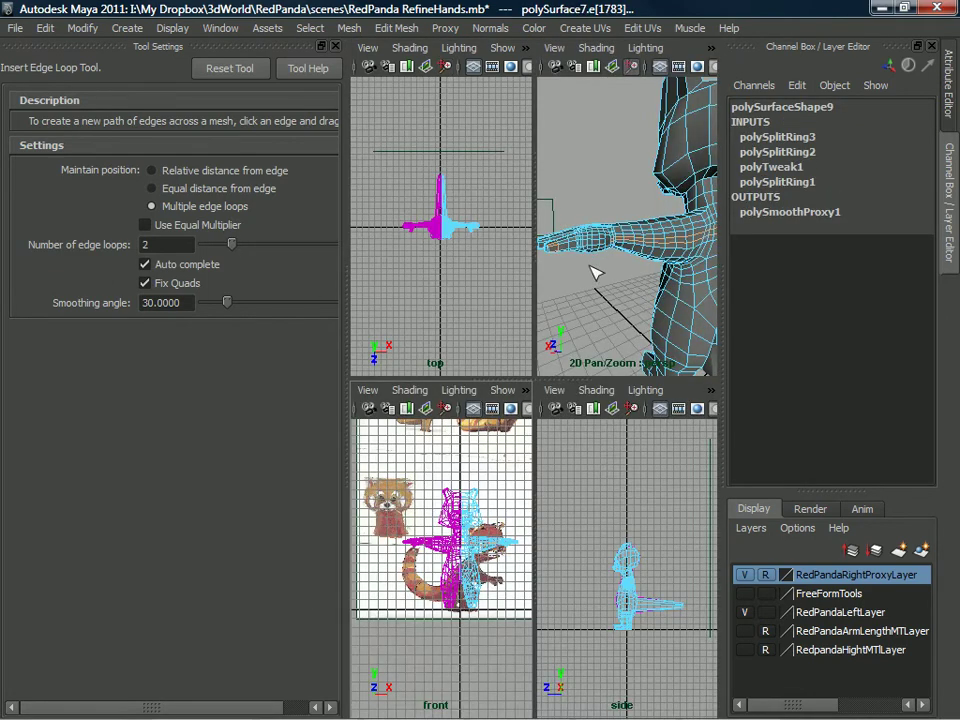
# - Split the faces at the wrist and back of the hand to extend the arm's new edge loops into the hand
pyautogui.press('space')
pyautogui.hotkey('ctrl', 'space')
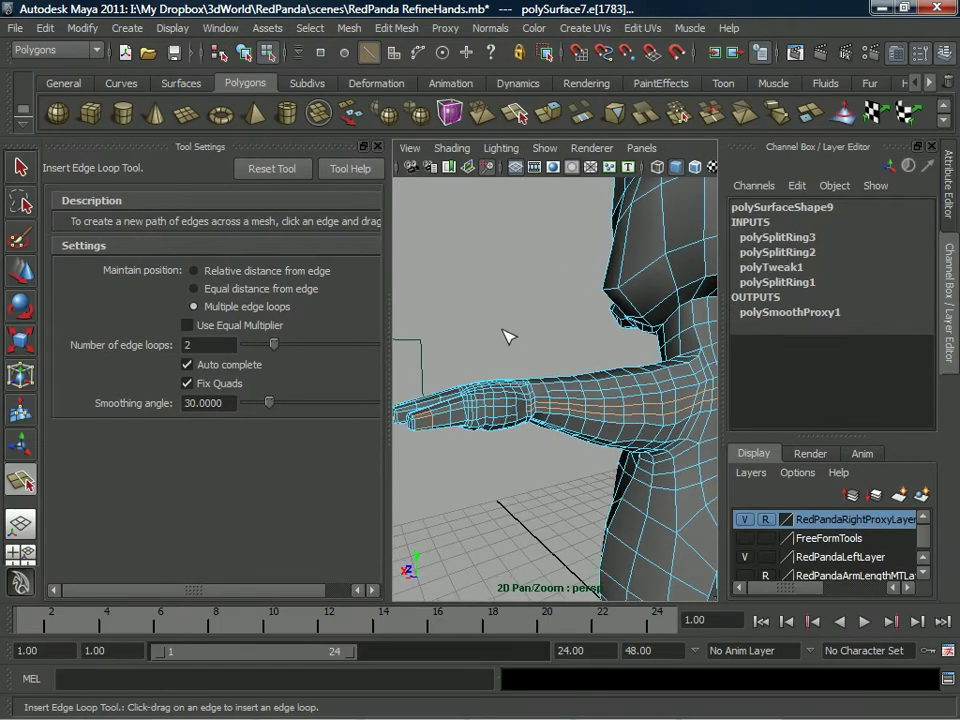
pyautogui.hotkey('ctrl', 'space')
pyautogui.moveTo(423, 451)
pyautogui.keyDown('alt'); pyautogui.mouseDown()
pyautogui.moveTo(435, 461)
pyautogui.moveTo(421, 441)
pyautogui.mouseUp(); pyautogui.keyUp('alt')
pyautogui.keyDown('alt'); pyautogui.moveTo(421, 441); pyautogui.dragTo(420, 427, button='right'); pyautogui.keyUp('alt')
pyautogui.moveTo(424, 361); pyautogui.dragTo(336, 369, button='right')
pyautogui.click(407, 406)
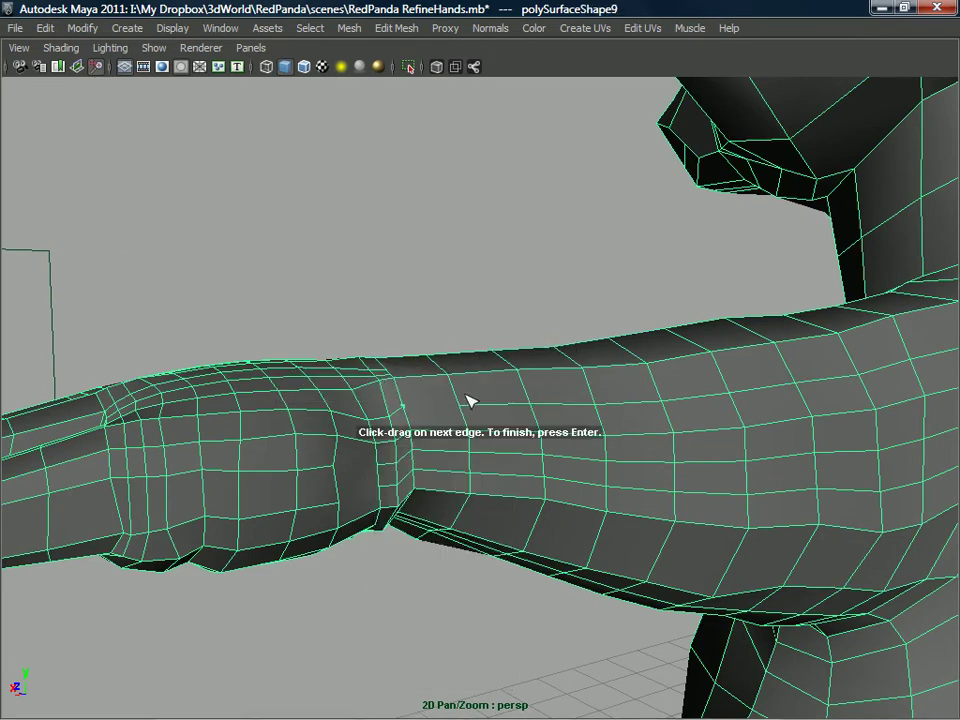
pyautogui.click(409, 441)
pyautogui.click(335, 469)
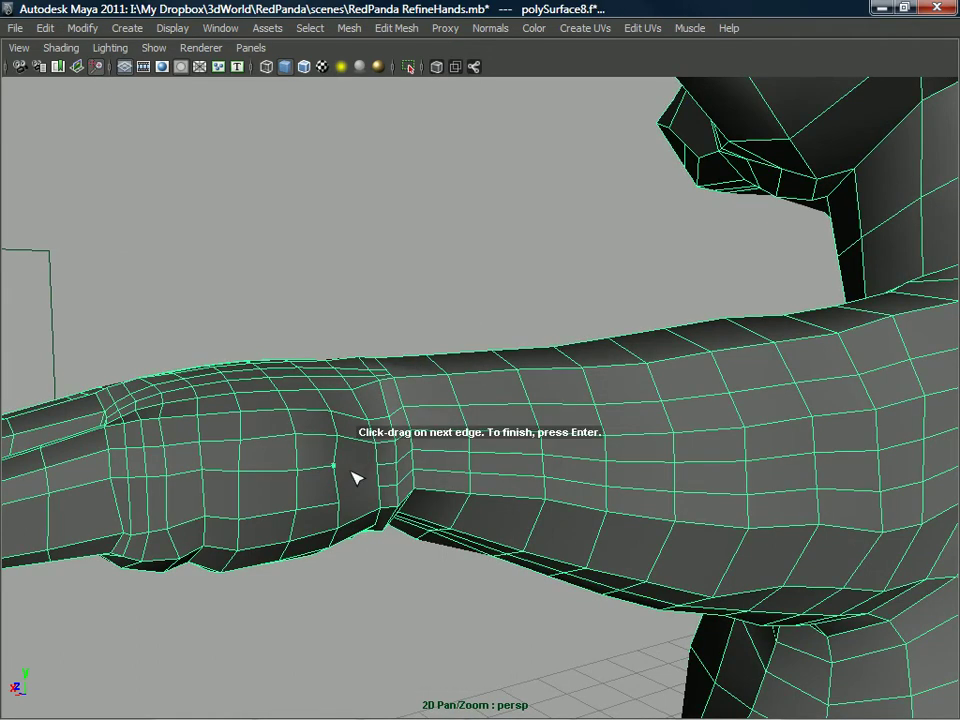
pyautogui.click(339, 501)
# - Split lengthwise edge lines along the top of the arm from the wrist to the shoulder
pyautogui.keyDown('alt'); pyautogui.moveTo(378, 497); pyautogui.dragTo(522, 572); pyautogui.keyUp('alt')
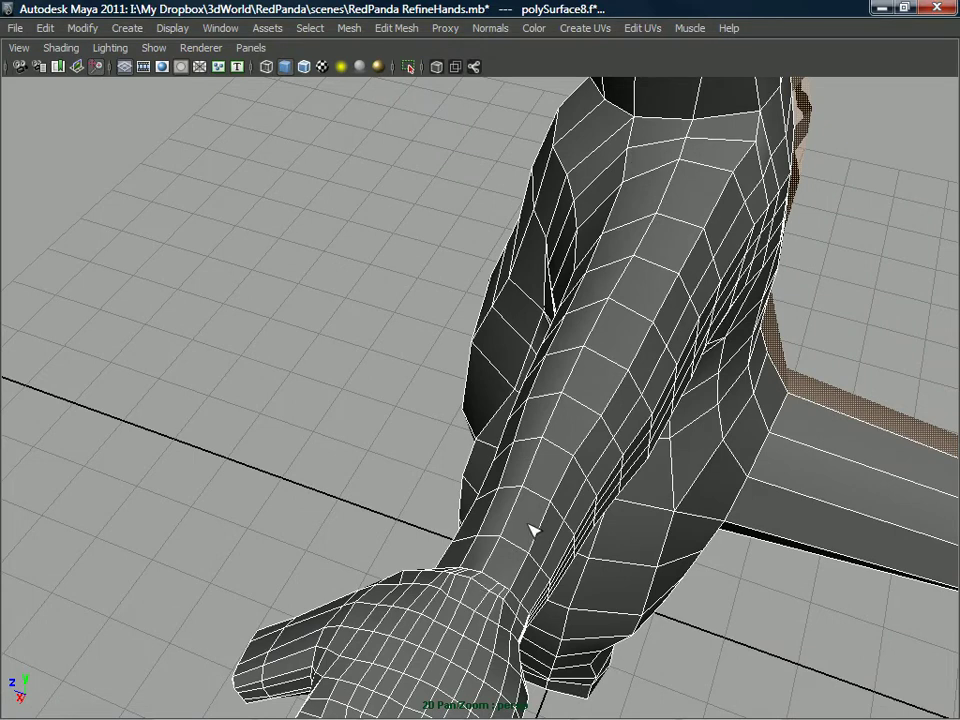
pyautogui.keyDown('alt'); pyautogui.moveTo(568, 472); pyautogui.dragTo(547, 493); pyautogui.keyUp('alt')
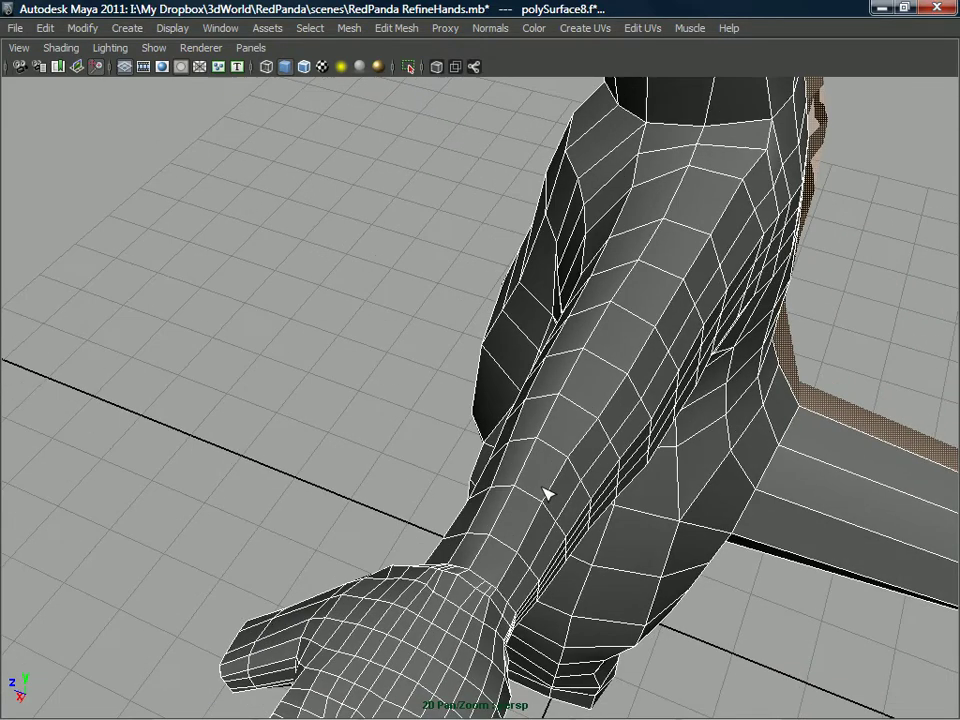
pyautogui.click(490, 579)
pyautogui.click(712, 147)
pyautogui.press('Return')
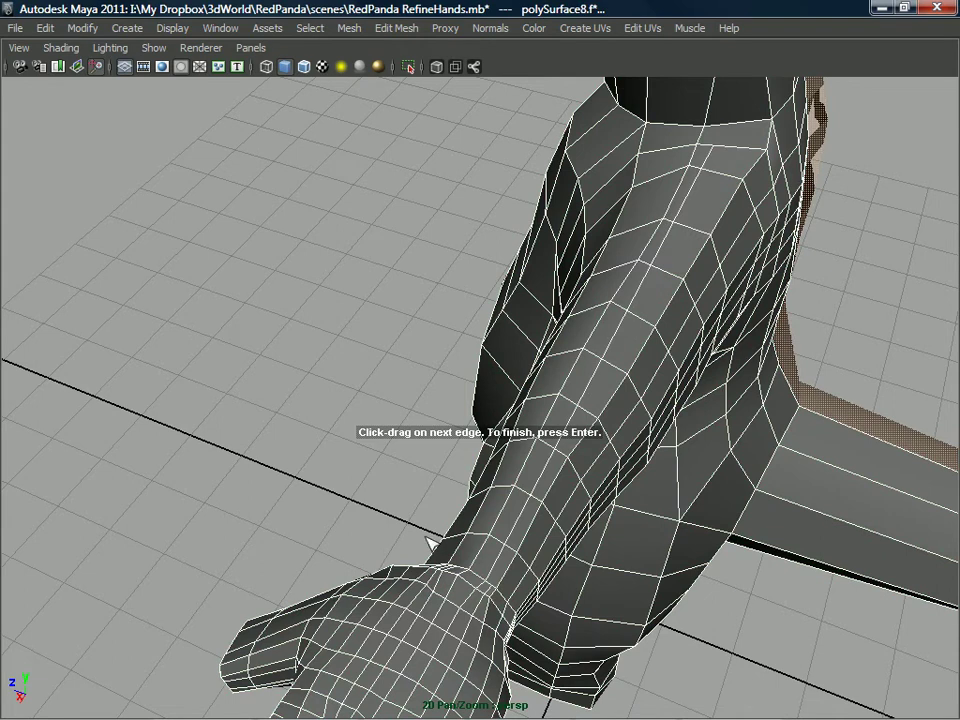
pyautogui.click(493, 590)
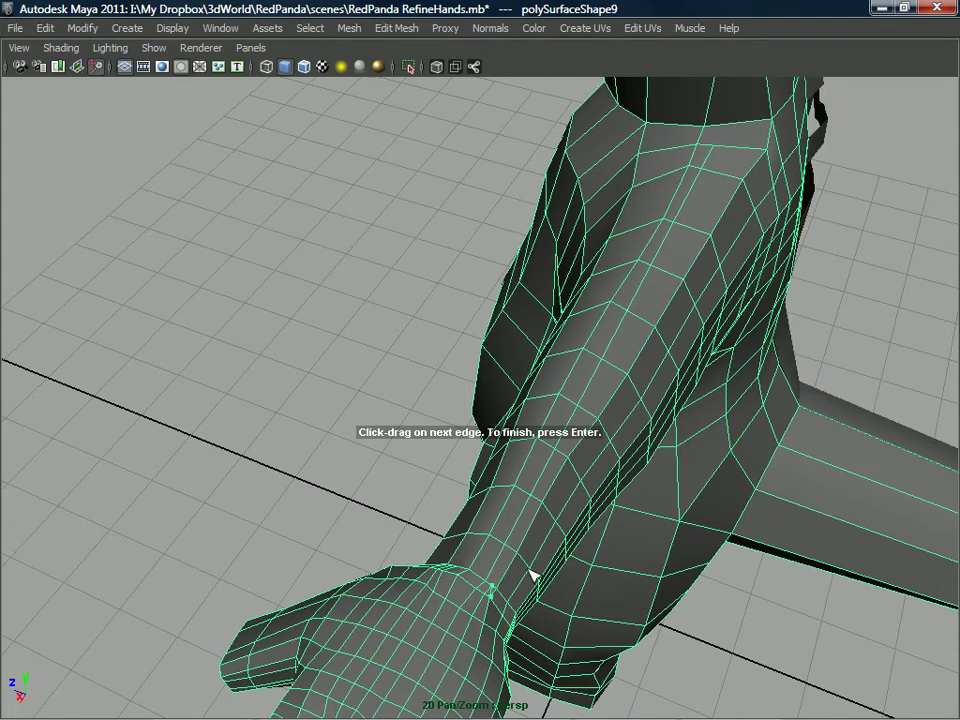
pyautogui.click(742, 158)
pyautogui.press('Return')
# - Relax the vertices of the wrist, arm, shoulder and armpit with the Sculpt Geometry Tool's Relax operation
pyautogui.keyDown('alt'); pyautogui.moveTo(612, 480); pyautogui.dragTo(502, 381); pyautogui.keyUp('alt')
pyautogui.moveTo(612, 356); pyautogui.dragTo(655, 325, button='right')
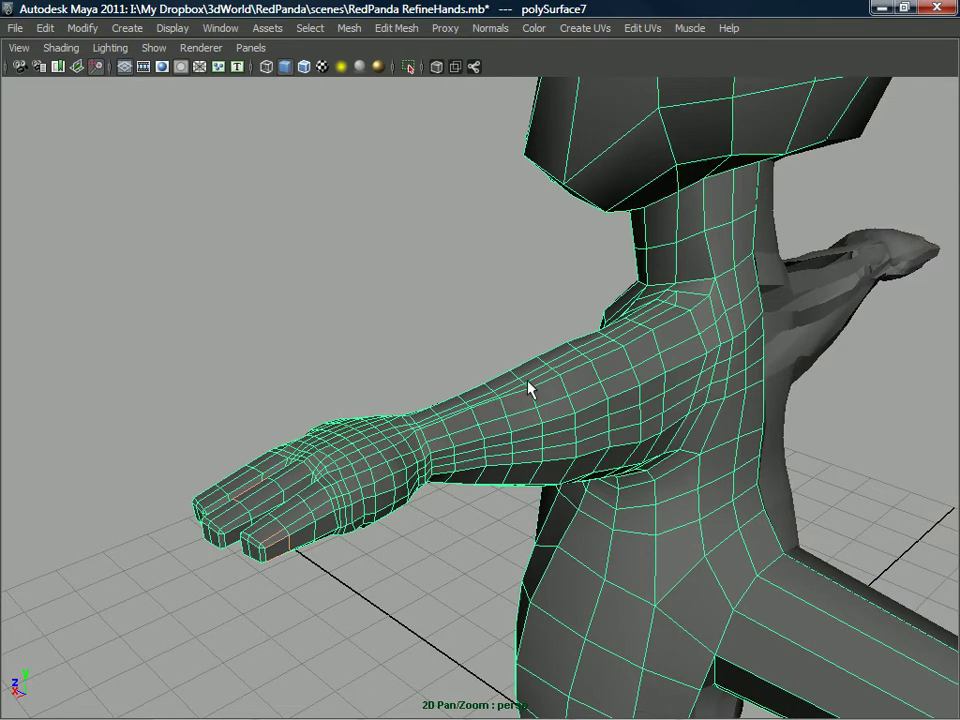
pyautogui.moveTo(590, 373); pyautogui.dragTo(532, 358, button='right')
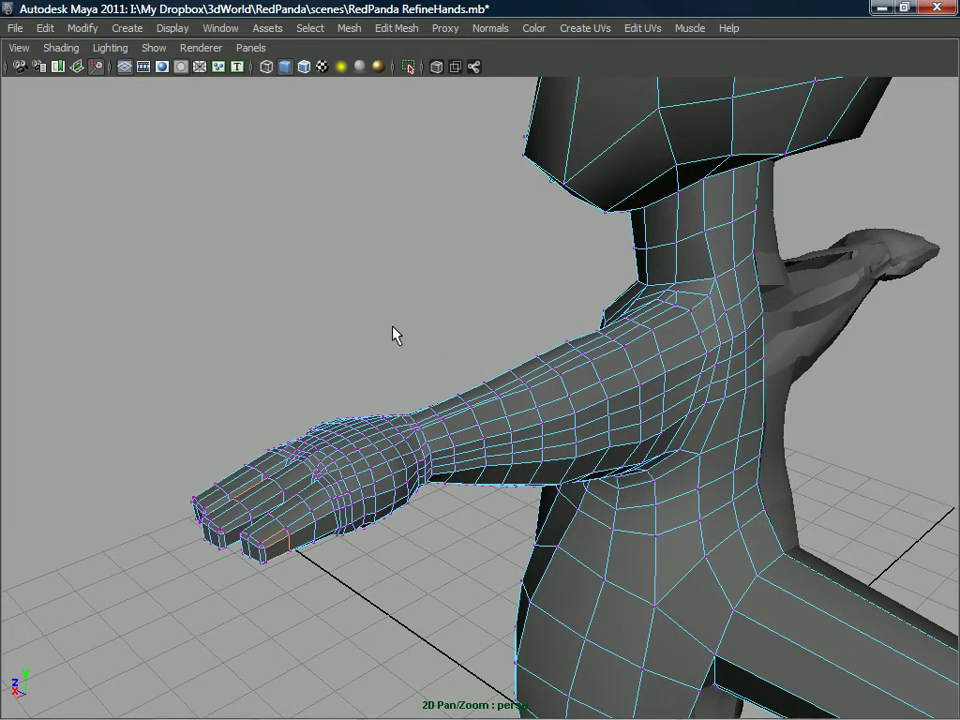
pyautogui.moveTo(742, 557); pyautogui.dragTo(742, 555)
pyautogui.moveTo(555, 408)
pyautogui.keyDown('shift'); pyautogui.mouseDown(button='right')
pyautogui.moveTo(536, 408)
pyautogui.moveTo(558, 405)
pyautogui.mouseUp(button='right'); pyautogui.keyUp('shift')
pyautogui.moveTo(562, 361); pyautogui.dragTo(585, 360, button='right')
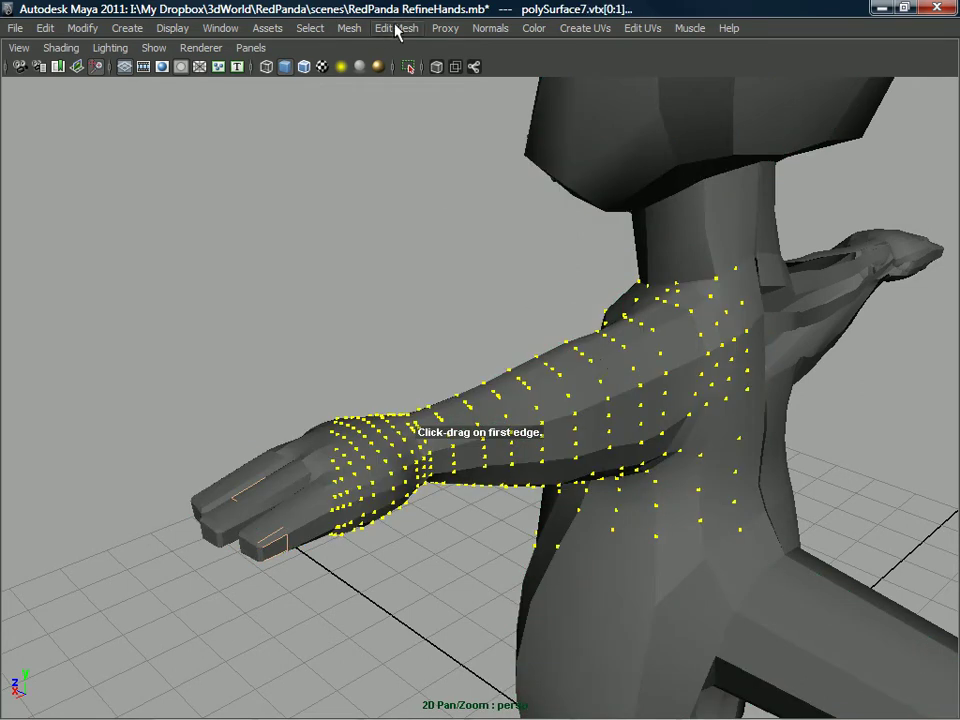
pyautogui.click(355, 30)
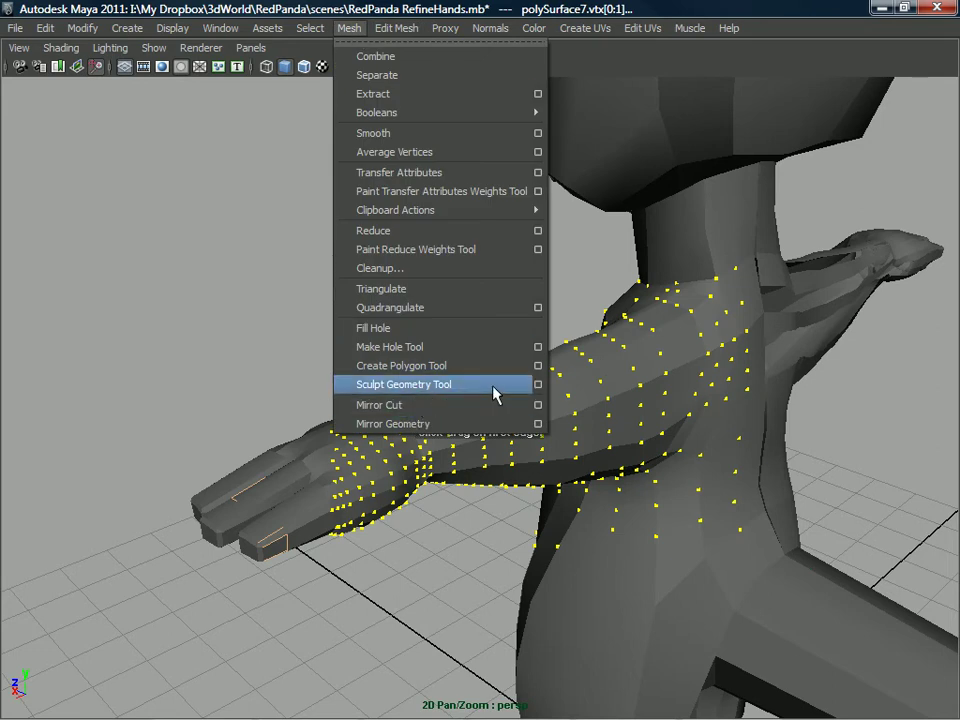
pyautogui.click(537, 385)
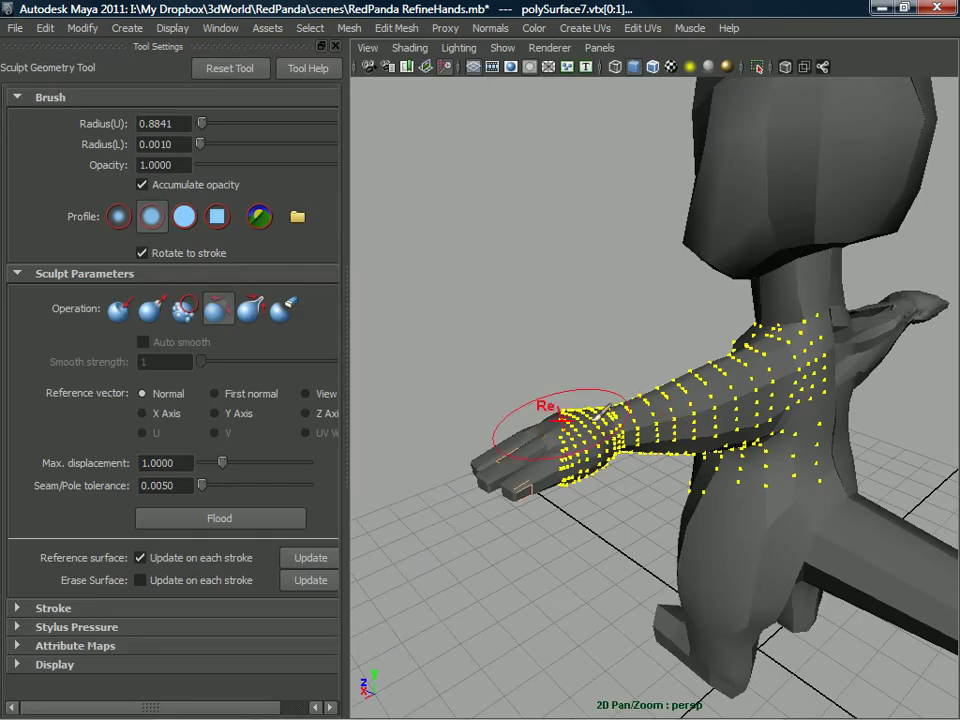
pyautogui.keyDown('alt'); pyautogui.moveTo(712, 400); pyautogui.dragTo(720, 405); pyautogui.keyUp('alt')
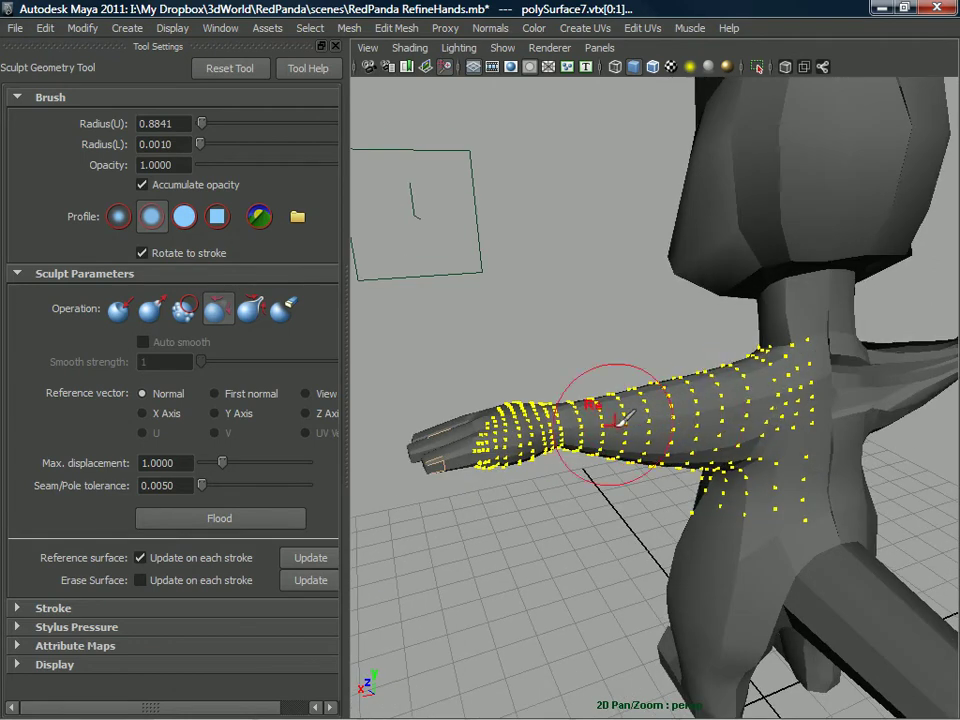
pyautogui.keyDown('alt'); pyautogui.moveTo(619, 422); pyautogui.dragTo(611, 381); pyautogui.keyUp('alt')
pyautogui.moveTo(720, 400)
pyautogui.keyDown('alt'); pyautogui.mouseDown()
pyautogui.moveTo(740, 403)
pyautogui.moveTo(636, 461)
pyautogui.moveTo(650, 450)
pyautogui.moveTo(786, 428)
pyautogui.moveTo(467, 381)
pyautogui.moveTo(628, 470)
pyautogui.mouseUp(); pyautogui.keyUp('alt')
pyautogui.keyDown('alt'); pyautogui.moveTo(628, 519); pyautogui.dragTo(620, 513); pyautogui.keyUp('alt')
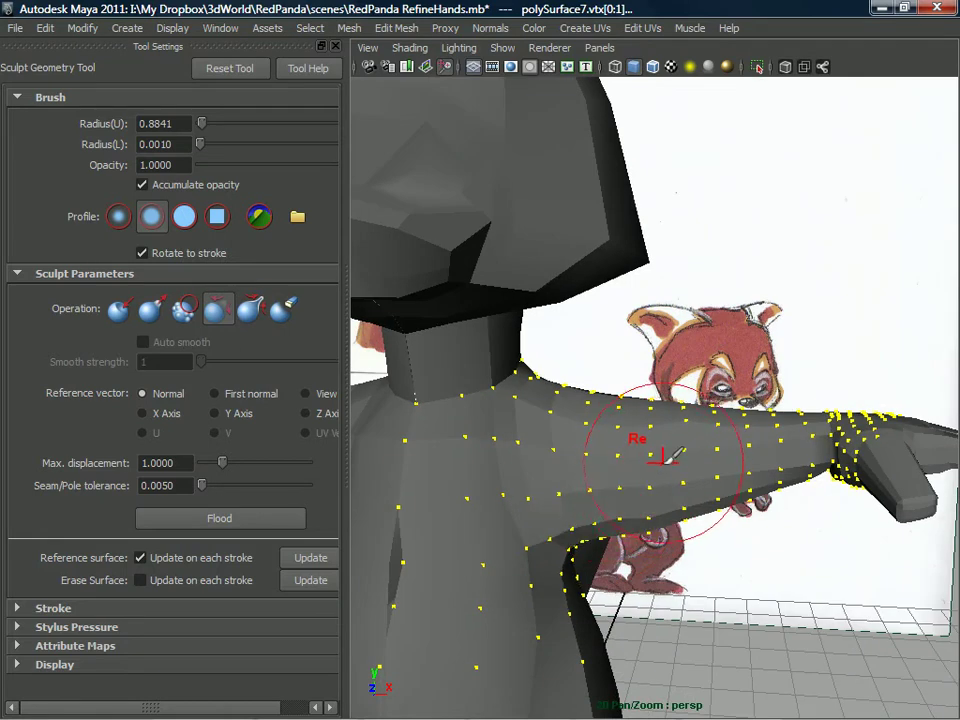
pyautogui.keyDown('alt'); pyautogui.moveTo(722, 430); pyautogui.dragTo(703, 448); pyautogui.keyUp('alt')
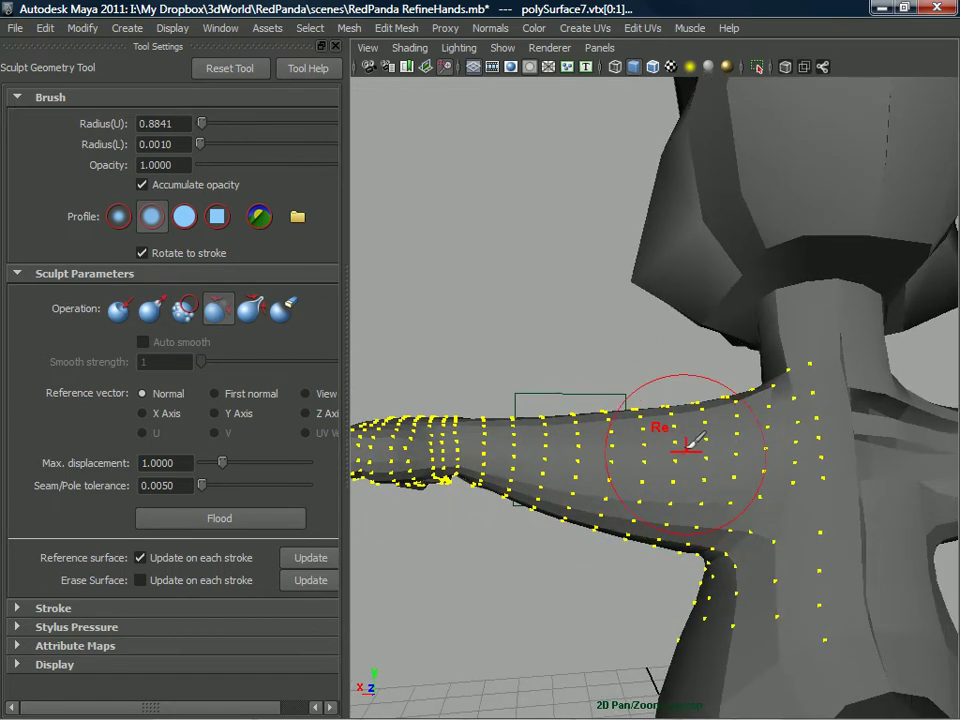
pyautogui.moveTo(606, 519)
pyautogui.keyDown('alt'); pyautogui.mouseDown()
pyautogui.moveTo(640, 505)
pyautogui.moveTo(661, 514)
pyautogui.moveTo(588, 470)
pyautogui.mouseUp(); pyautogui.keyUp('alt')
pyautogui.moveTo(643, 499)
pyautogui.keyDown('alt'); pyautogui.mouseDown()
pyautogui.moveTo(653, 509)
pyautogui.moveTo(620, 485)
pyautogui.moveTo(336, 434)
pyautogui.moveTo(450, 466)
pyautogui.mouseUp(); pyautogui.keyUp('alt')
# - Delete the side edge of the narrow triangle on the shoulder, just below the neck
pyautogui.press('q')
pyautogui.press('F8')
pyautogui.keyDown('alt'); pyautogui.moveTo(450, 466); pyautogui.dragTo(521, 493, button='middle'); pyautogui.keyUp('alt')
pyautogui.scroll(4, 521, 493)
pyautogui.keyDown('alt'); pyautogui.moveTo(521, 493); pyautogui.dragTo(533, 410); pyautogui.keyUp('alt')
pyautogui.keyDown('alt'); pyautogui.moveTo(723, 341); pyautogui.dragTo(491, 471); pyautogui.keyUp('alt')
pyautogui.keyDown('alt'); pyautogui.moveTo(491, 471); pyautogui.dragTo(566, 493, button='right'); pyautogui.keyUp('alt')
pyautogui.keyDown('alt'); pyautogui.moveTo(566, 493); pyautogui.dragTo(726, 476); pyautogui.keyUp('alt')
pyautogui.keyDown('alt'); pyautogui.moveTo(726, 476); pyautogui.dragTo(762, 488, button='right'); pyautogui.keyUp('alt')
pyautogui.keyDown('alt'); pyautogui.moveTo(762, 488); pyautogui.dragTo(680, 477); pyautogui.keyUp('alt')
pyautogui.moveTo(641, 500); pyautogui.dragTo(640, 317, button='right')
pyautogui.moveTo(660, 455); pyautogui.dragTo(722, 381, button='right')
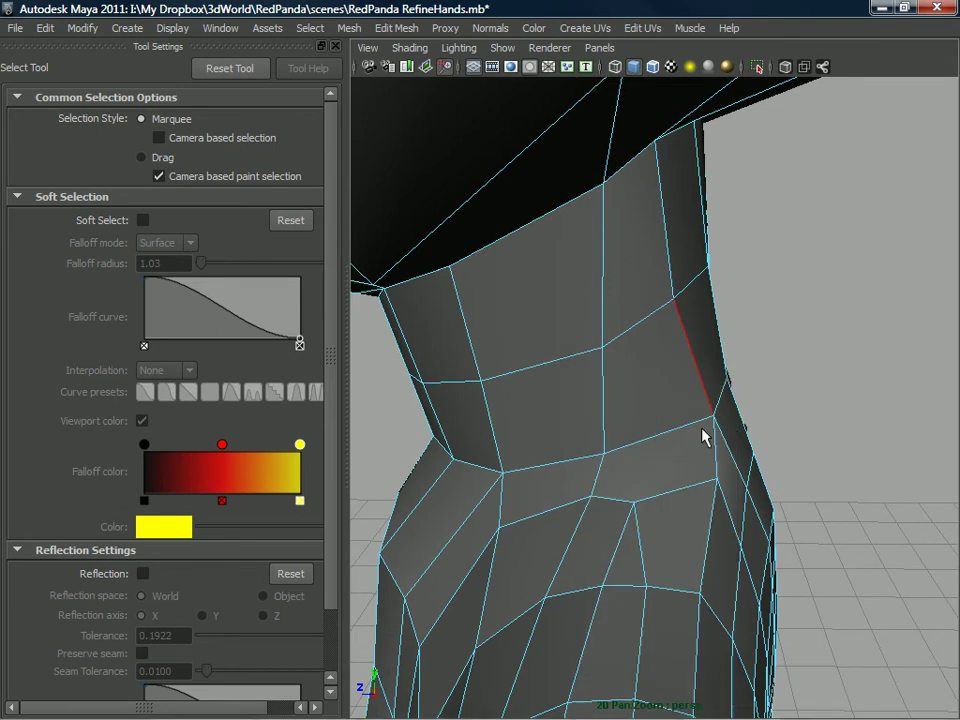
pyautogui.click(637, 540)
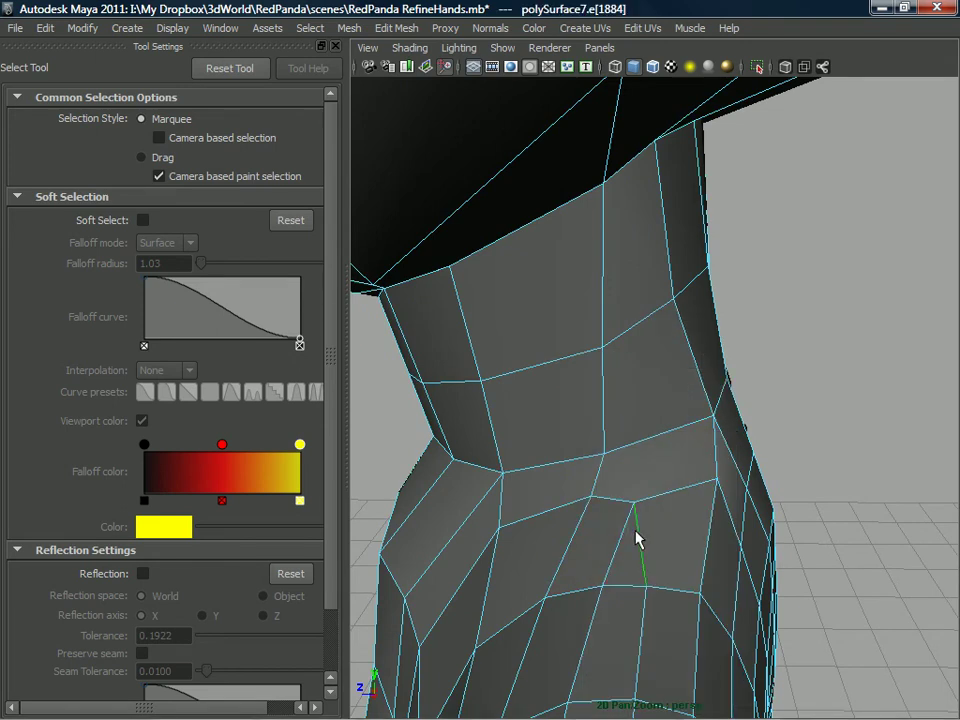
pyautogui.press('w')
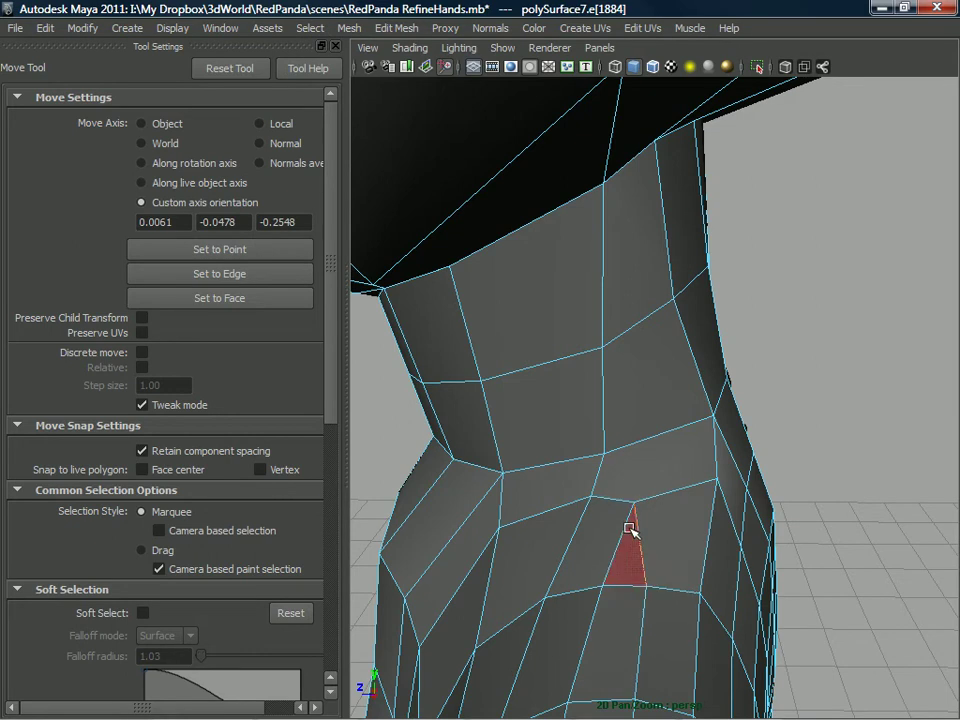
pyautogui.keyDown('shift'); pyautogui.moveTo(627, 524); pyautogui.dragTo(570, 514, button='right'); pyautogui.keyUp('shift')
# - Collapse the short edge above the former triangle on the shoulder and delete the adjoining edge running down from the merged vertex
pyautogui.keyDown('alt'); pyautogui.moveTo(604, 508); pyautogui.dragTo(655, 467); pyautogui.keyUp('alt')
pyautogui.keyDown('alt'); pyautogui.moveTo(655, 408); pyautogui.dragTo(671, 489); pyautogui.keyUp('alt')
pyautogui.keyDown('alt'); pyautogui.moveTo(671, 489); pyautogui.dragTo(638, 517, button='right'); pyautogui.keyUp('alt')
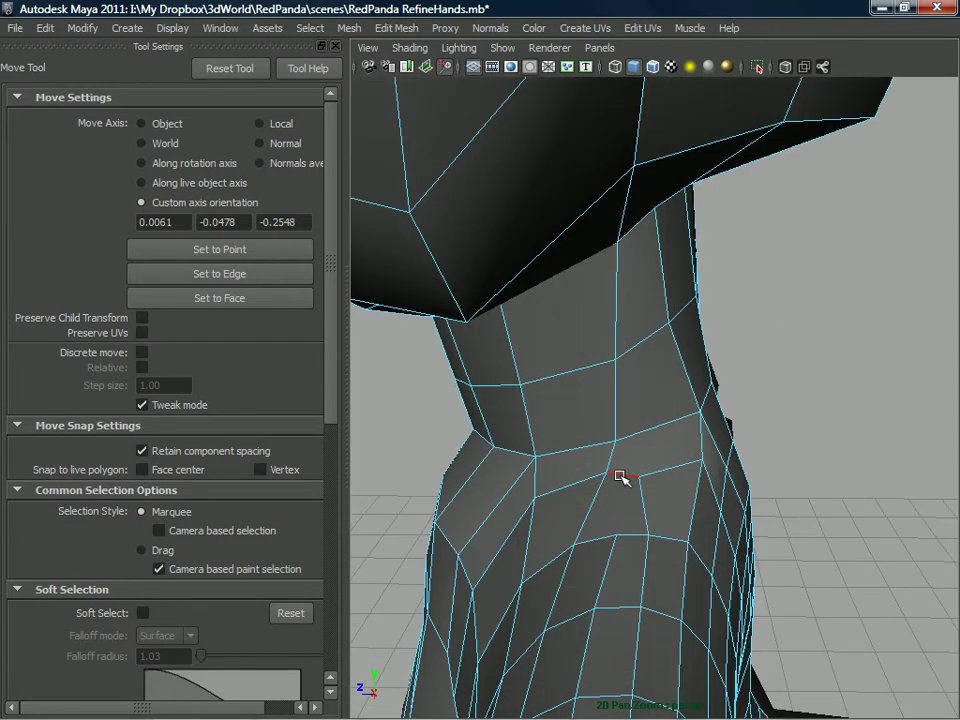
pyautogui.keyDown('shift'); pyautogui.moveTo(620, 475); pyautogui.dragTo(677, 426, button='right'); pyautogui.keyUp('shift')
pyautogui.keyDown('alt'); pyautogui.moveTo(634, 503); pyautogui.dragTo(661, 532); pyautogui.keyUp('alt')
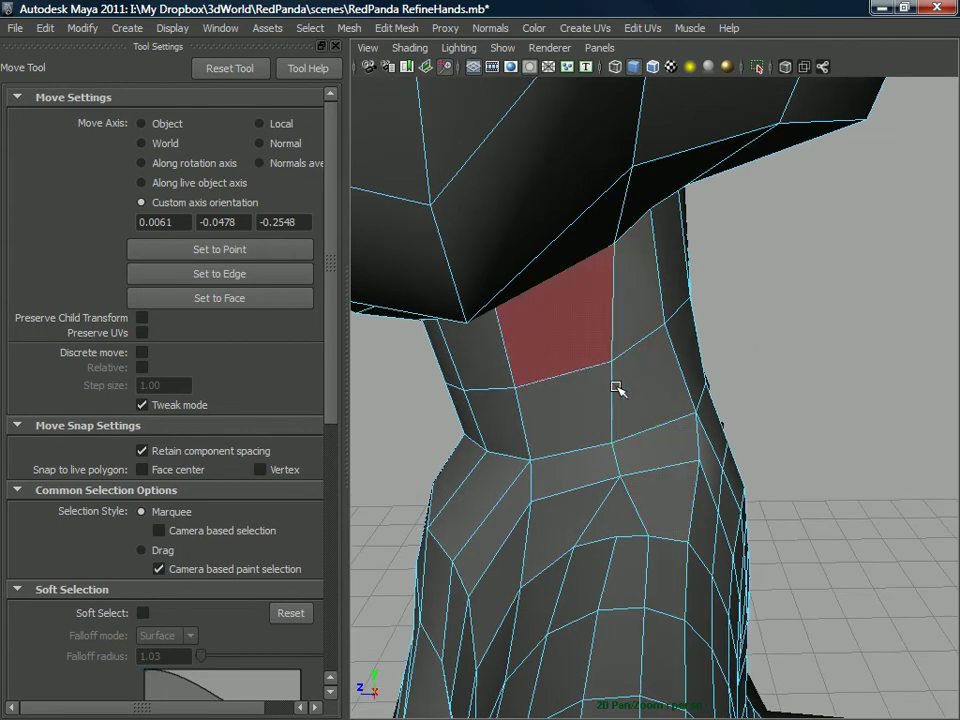
pyautogui.keyDown('alt'); pyautogui.moveTo(610, 368); pyautogui.dragTo(604, 529); pyautogui.keyUp('alt')
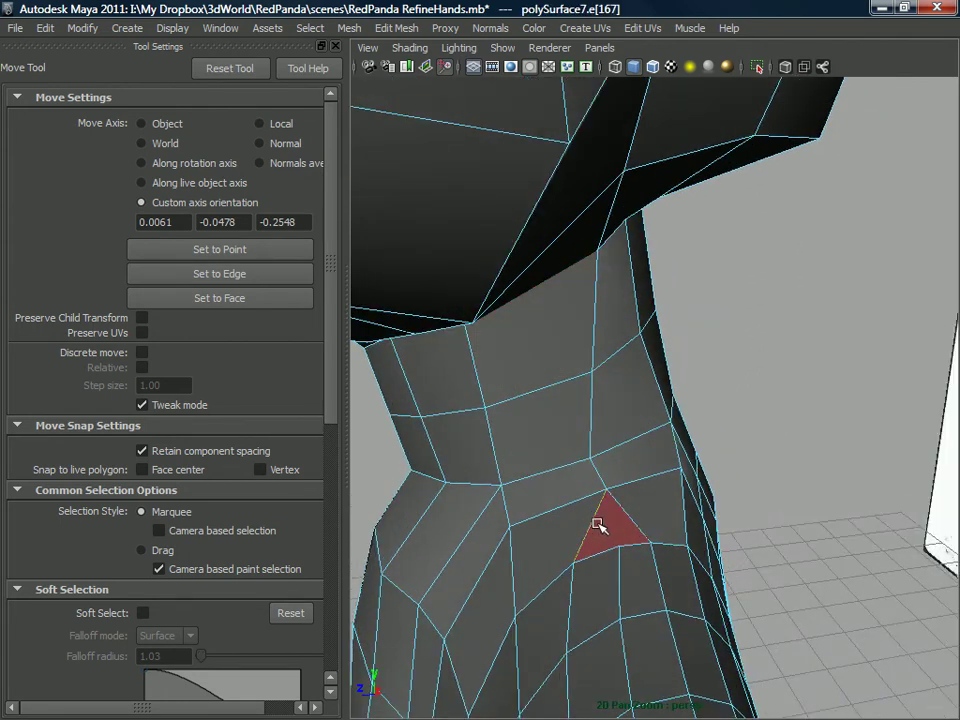
pyautogui.keyDown('alt'); pyautogui.moveTo(618, 547); pyautogui.dragTo(612, 548); pyautogui.keyUp('alt')
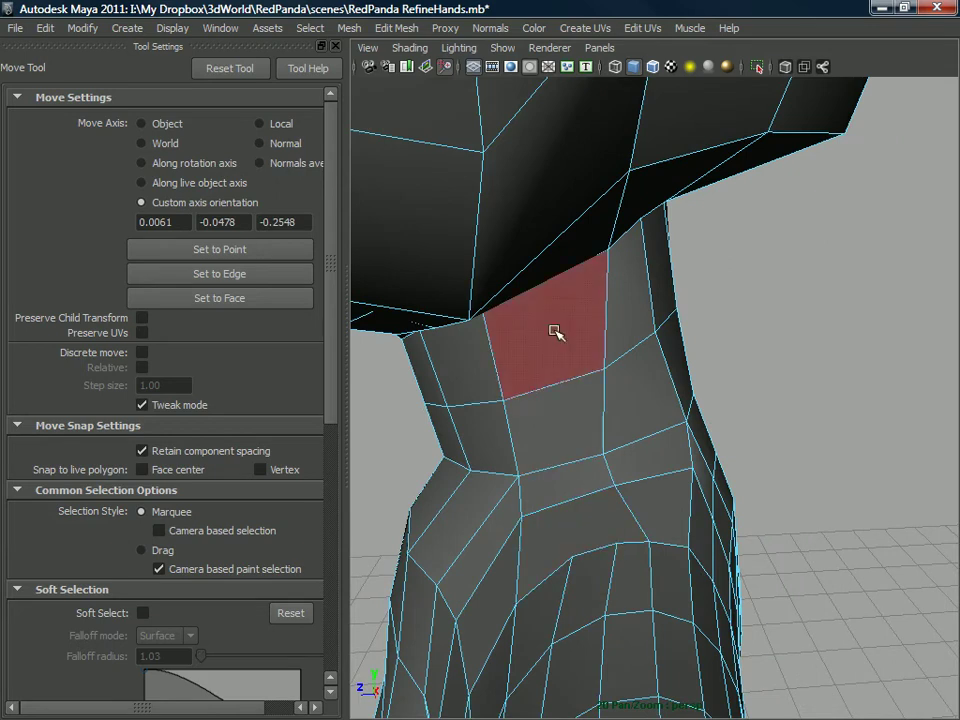
# - Examine the edge flow around the top of the shoulder and the base of the neck
pyautogui.click(578, 557)
pyautogui.keyDown('alt'); pyautogui.moveTo(578, 557); pyautogui.dragTo(664, 500); pyautogui.keyUp('alt')
pyautogui.keyDown('alt'); pyautogui.moveTo(664, 500); pyautogui.dragTo(671, 469, button='middle'); pyautogui.keyUp('alt')
pyautogui.keyDown('alt'); pyautogui.moveTo(671, 469); pyautogui.dragTo(675, 494, button='right'); pyautogui.keyUp('alt')
pyautogui.keyDown('alt'); pyautogui.moveTo(675, 494); pyautogui.dragTo(568, 498); pyautogui.keyUp('alt')
pyautogui.keyDown('alt'); pyautogui.moveTo(568, 498); pyautogui.dragTo(600, 501, button='right'); pyautogui.keyUp('alt')
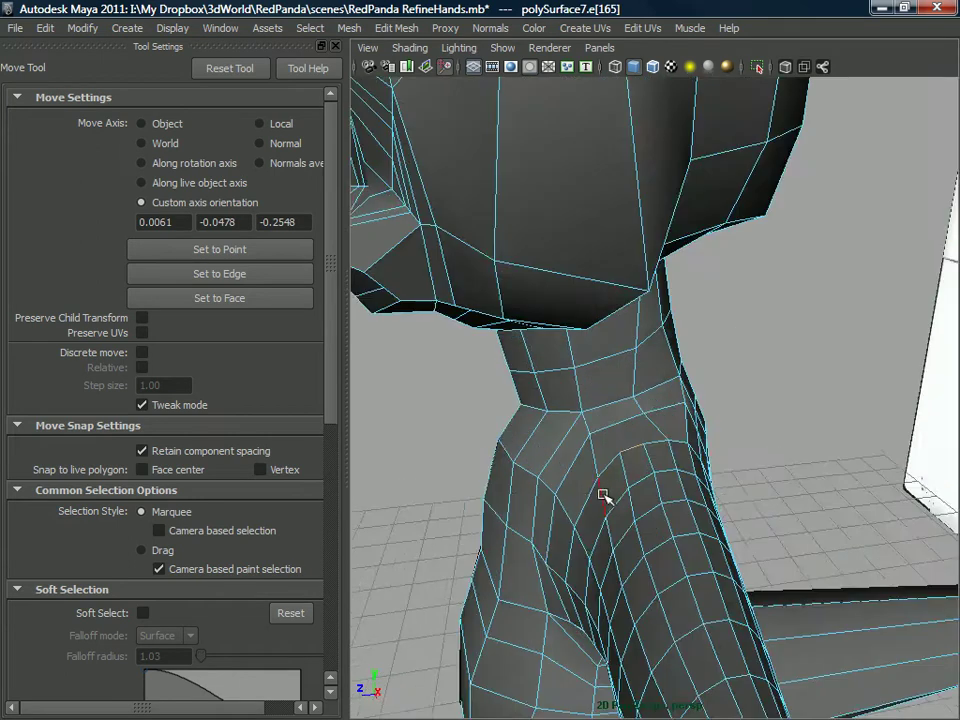
pyautogui.keyDown('alt'); pyautogui.moveTo(600, 501); pyautogui.dragTo(624, 470); pyautogui.keyUp('alt')
pyautogui.keyDown('alt'); pyautogui.moveTo(596, 428); pyautogui.dragTo(641, 458); pyautogui.keyUp('alt')
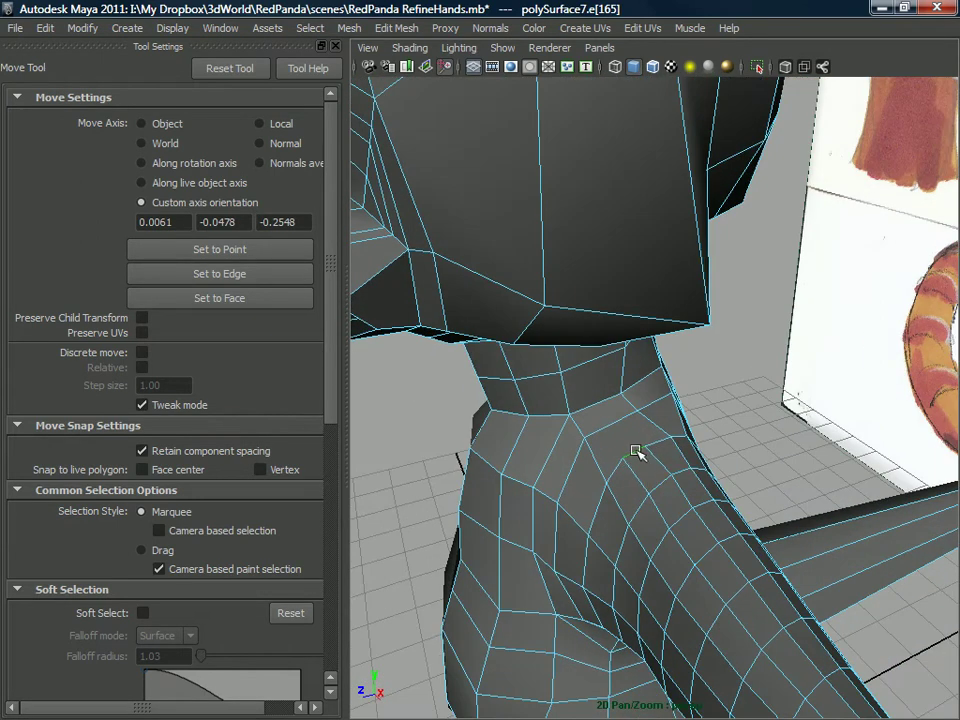
# - Split the faces from the front of the shoulder to the base of the neck and across the upper chest
pyautogui.moveTo(621, 358); pyautogui.dragTo(690, 340, button='right')
pyautogui.keyDown('shift'); pyautogui.moveTo(621, 395); pyautogui.dragTo(542, 397, button='right'); pyautogui.keyUp('shift')
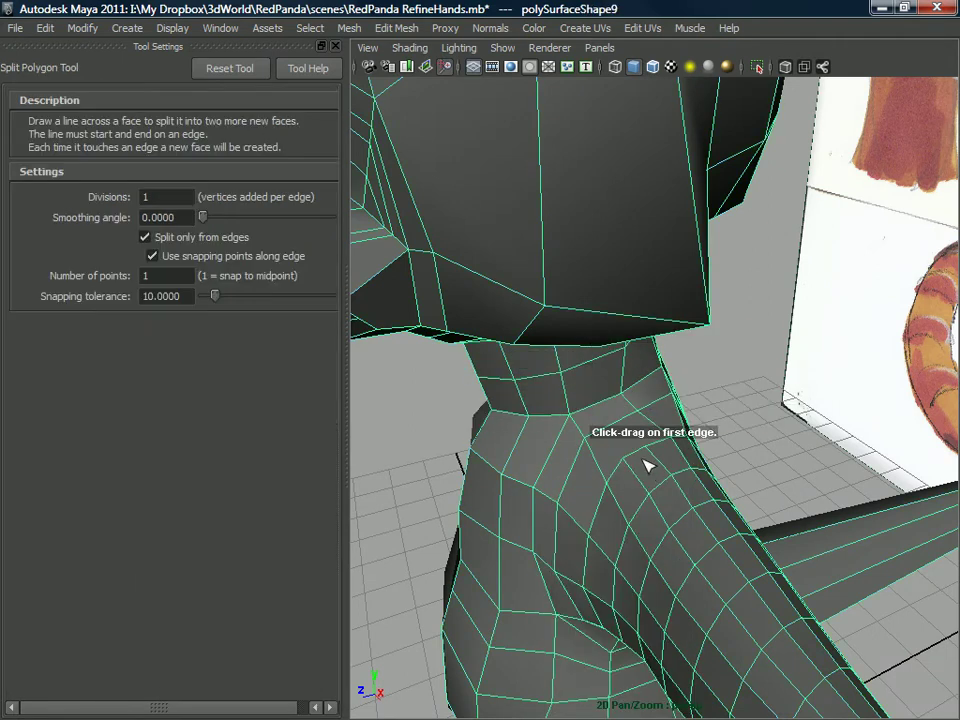
pyautogui.click(620, 460)
pyautogui.press('Return')
pyautogui.click(610, 483)
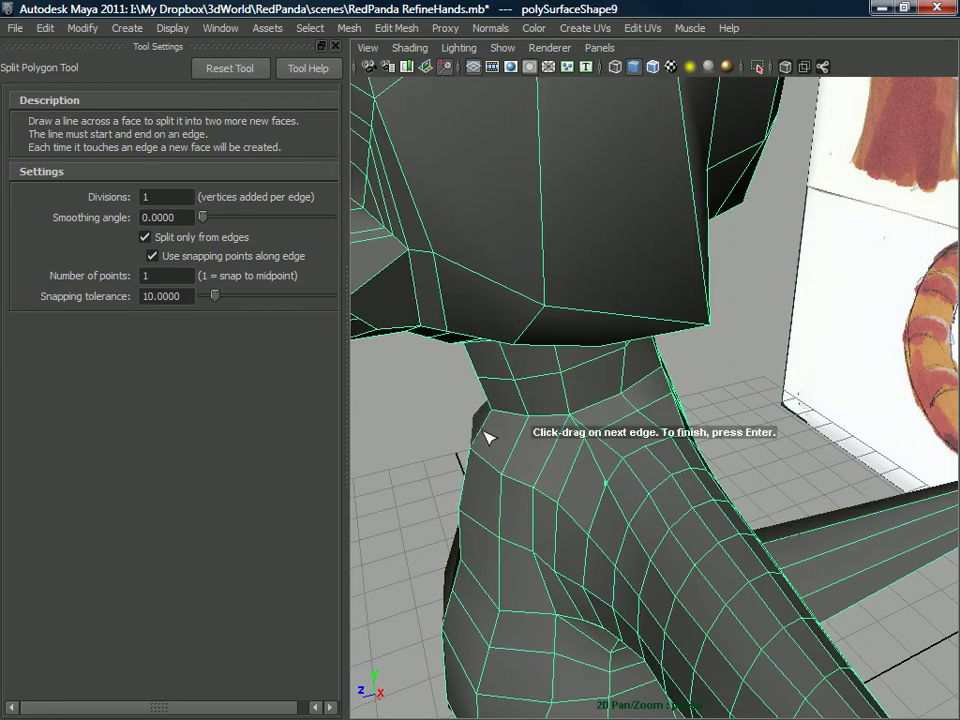
pyautogui.press('Return')
# - Delete the diagonal edge on the front of the shoulder, just below the base of the neck
pyautogui.keyDown('alt'); pyautogui.moveTo(542, 426); pyautogui.dragTo(578, 447); pyautogui.keyUp('alt')
pyautogui.moveTo(575, 370); pyautogui.dragTo(574, 343, button='right')
pyautogui.press('w')
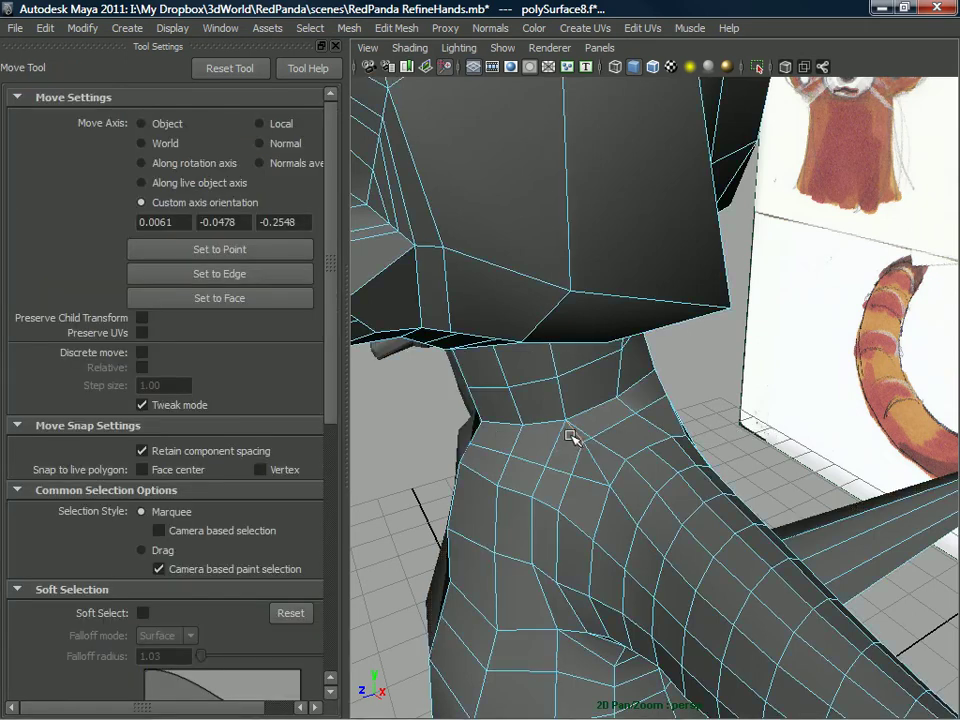
pyautogui.keyDown('shift'); pyautogui.moveTo(590, 450); pyautogui.dragTo(546, 476, button='right'); pyautogui.keyUp('shift')
pyautogui.keyDown('alt'); pyautogui.moveTo(546, 476); pyautogui.dragTo(628, 444); pyautogui.keyUp('alt')
# - Split a new edge line from the top of the shoulder up the side of the neck to the head
pyautogui.moveTo(651, 360); pyautogui.dragTo(562, 377, button='right')
pyautogui.moveTo(611, 463); pyautogui.dragTo(611, 463)
pyautogui.keyDown('alt'); pyautogui.moveTo(588, 400); pyautogui.dragTo(637, 466); pyautogui.keyUp('alt')
pyautogui.keyDown('alt'); pyautogui.moveTo(590, 262); pyautogui.dragTo(580, 263); pyautogui.keyUp('alt')
pyautogui.click(580, 282)
pyautogui.press('Return')
pyautogui.keyDown('alt'); pyautogui.moveTo(598, 335); pyautogui.dragTo(696, 403); pyautogui.keyUp('alt')
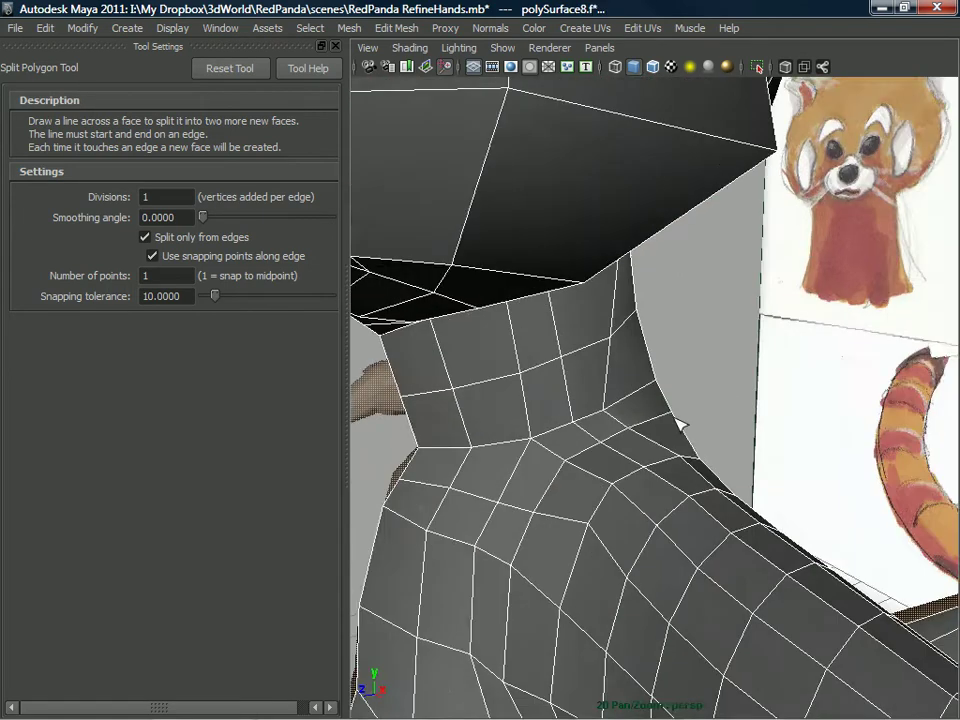
pyautogui.scroll(-5, 703, 410)
pyautogui.keyDown('alt'); pyautogui.moveTo(664, 486); pyautogui.dragTo(660, 461); pyautogui.keyUp('alt')
pyautogui.moveTo(654, 360); pyautogui.dragTo(728, 342, button='right')
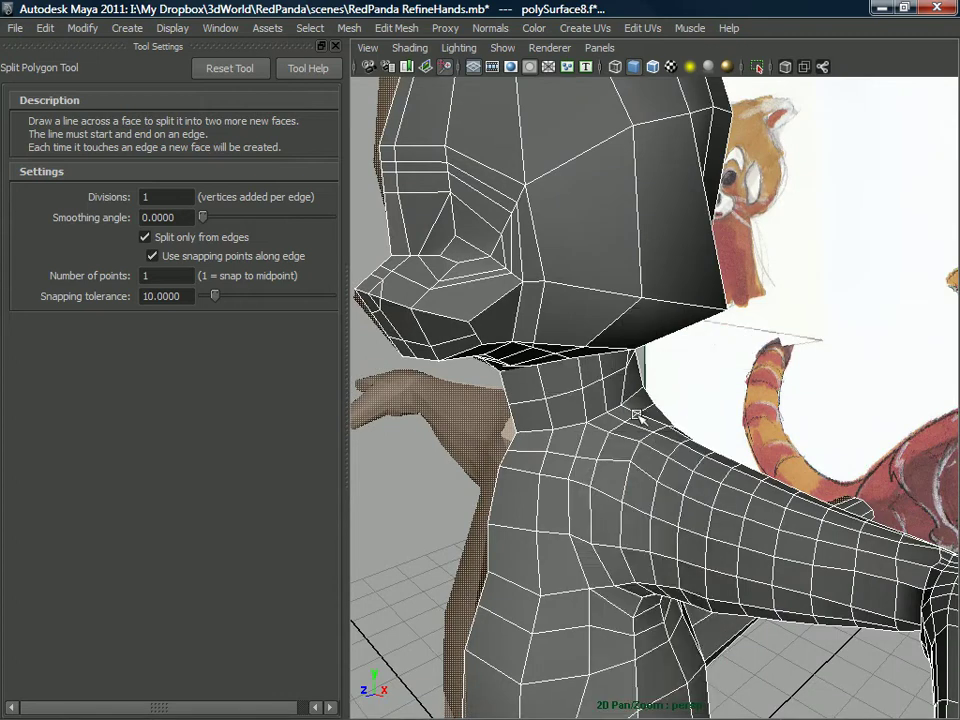
pyautogui.press('w')
pyautogui.click(631, 425)
pyautogui.keyDown('shift'); pyautogui.moveTo(632, 395); pyautogui.dragTo(545, 374, button='right'); pyautogui.keyUp('shift')
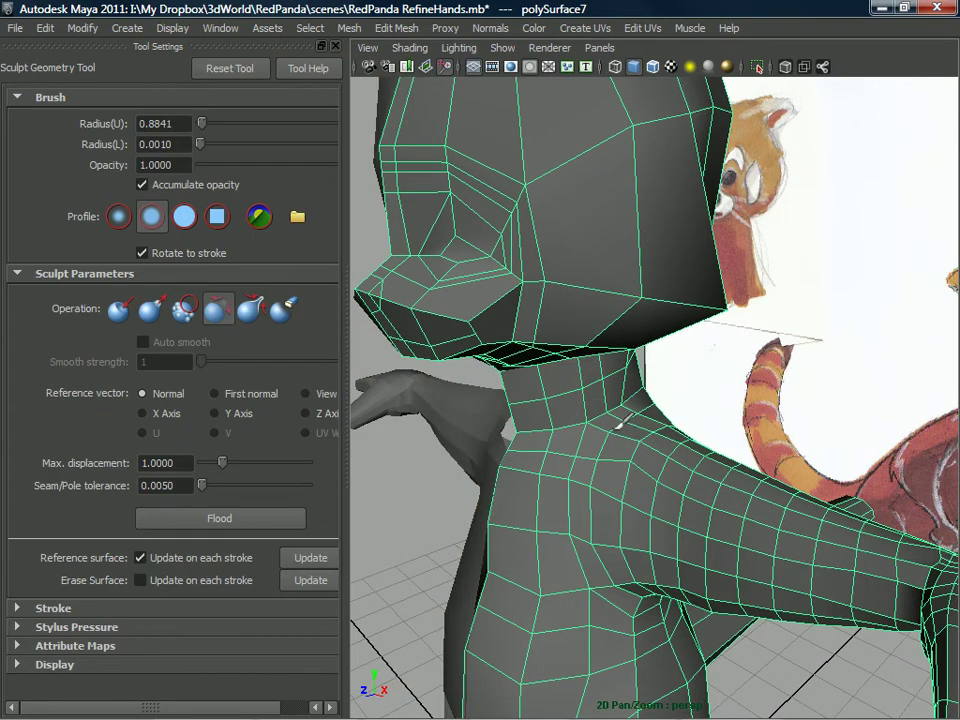
pyautogui.moveTo(615, 425)
pyautogui.keyDown('alt'); pyautogui.mouseDown()
pyautogui.moveTo(534, 471)
pyautogui.moveTo(615, 444)
pyautogui.mouseUp(); pyautogui.keyUp('alt')
pyautogui.press('q')
pyautogui.moveTo(622, 360); pyautogui.dragTo(546, 358, button='right')
pyautogui.keyDown('alt'); pyautogui.moveTo(588, 438); pyautogui.dragTo(676, 411); pyautogui.keyUp('alt')
pyautogui.keyDown('shift'); pyautogui.moveTo(626, 430); pyautogui.dragTo(613, 452, button='right'); pyautogui.keyUp('shift')
pyautogui.moveTo(607, 360); pyautogui.dragTo(685, 340, button='right')
pyautogui.press('w')
pyautogui.click(621, 413)
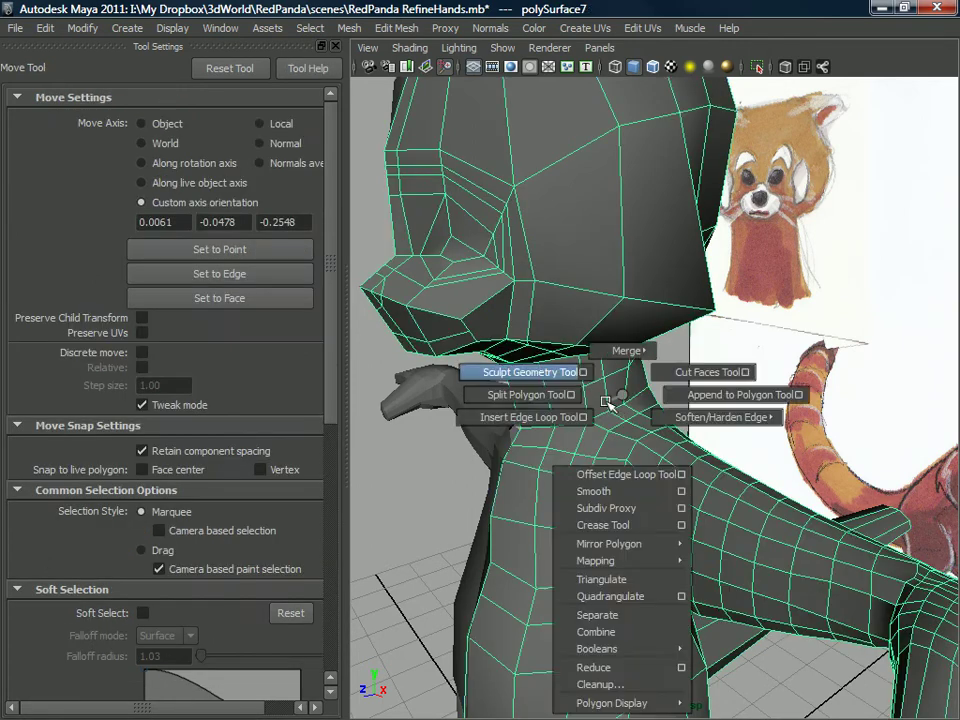
pyautogui.keyDown('shift'); pyautogui.moveTo(605, 402); pyautogui.dragTo(619, 421, button='right'); pyautogui.keyUp('shift')
pyautogui.click(617, 429)
pyautogui.click(608, 423)
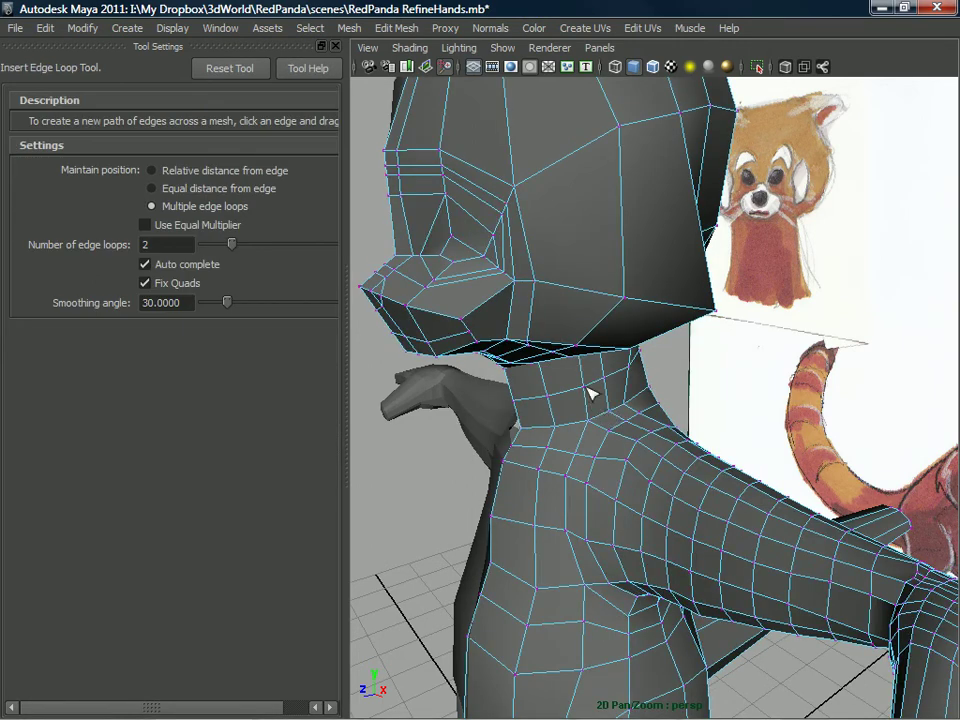
pyautogui.click(612, 398)
pyautogui.click(627, 417)
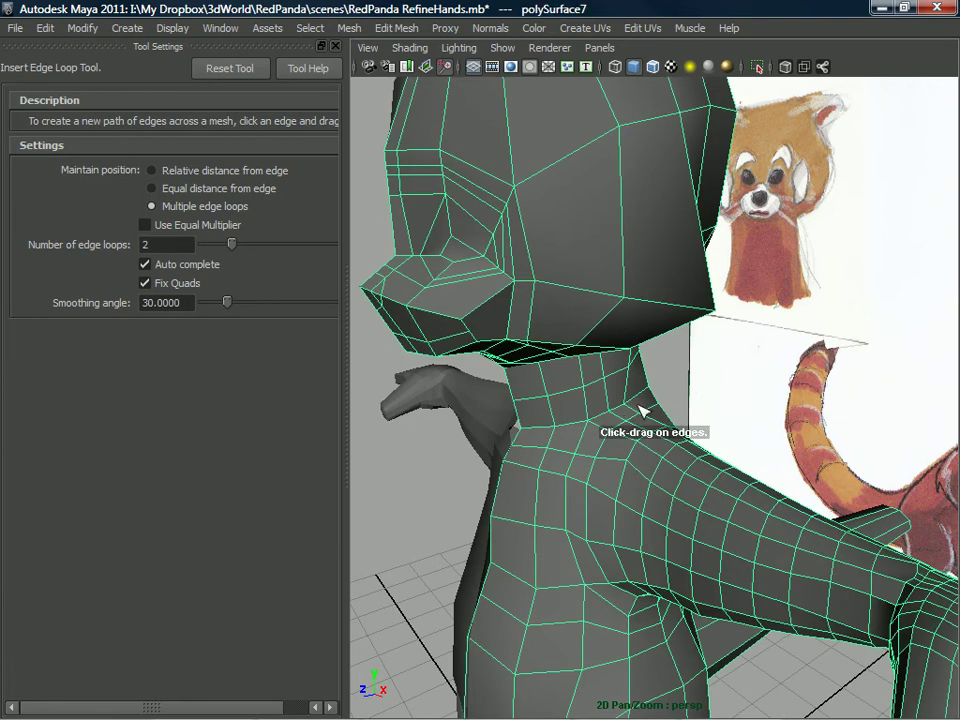
# - Select the vertices around the neck base, shoulder and upper chest and activate the Sculpt Geometry Tool with its relax operation
pyautogui.moveTo(626, 361); pyautogui.dragTo(566, 366, button='right')
pyautogui.moveTo(739, 359); pyautogui.dragTo(443, 661)
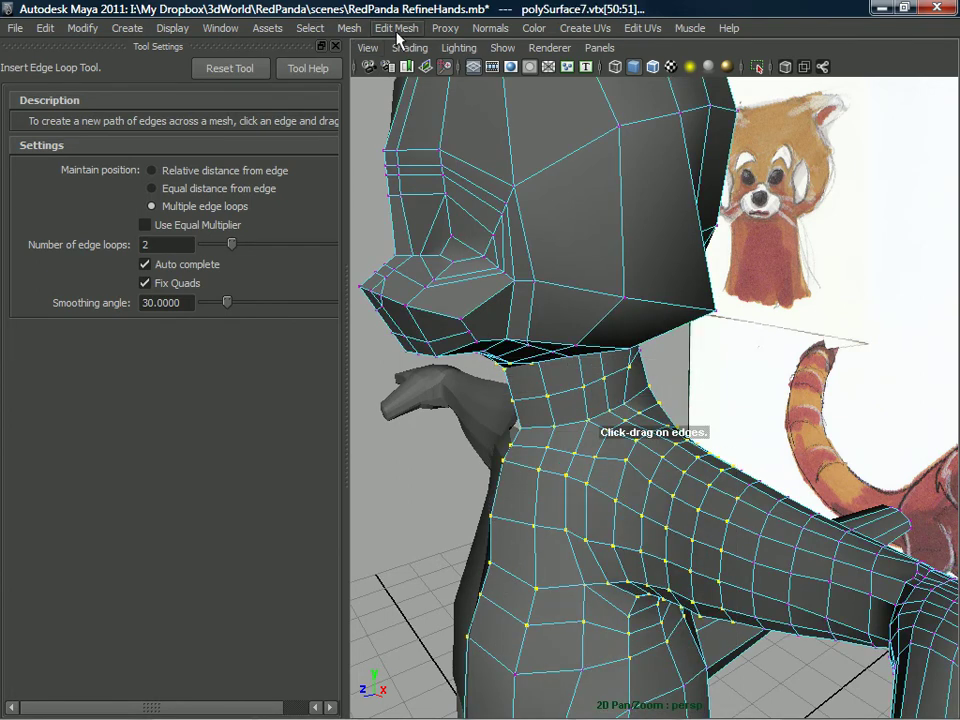
pyautogui.click(349, 28)
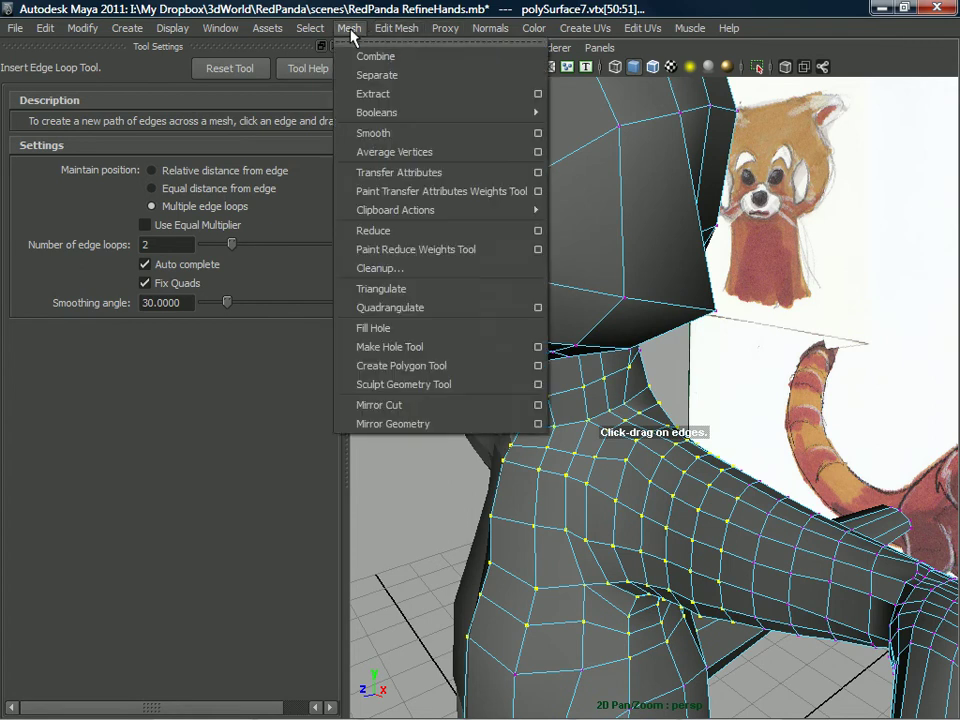
pyautogui.click(403, 385)
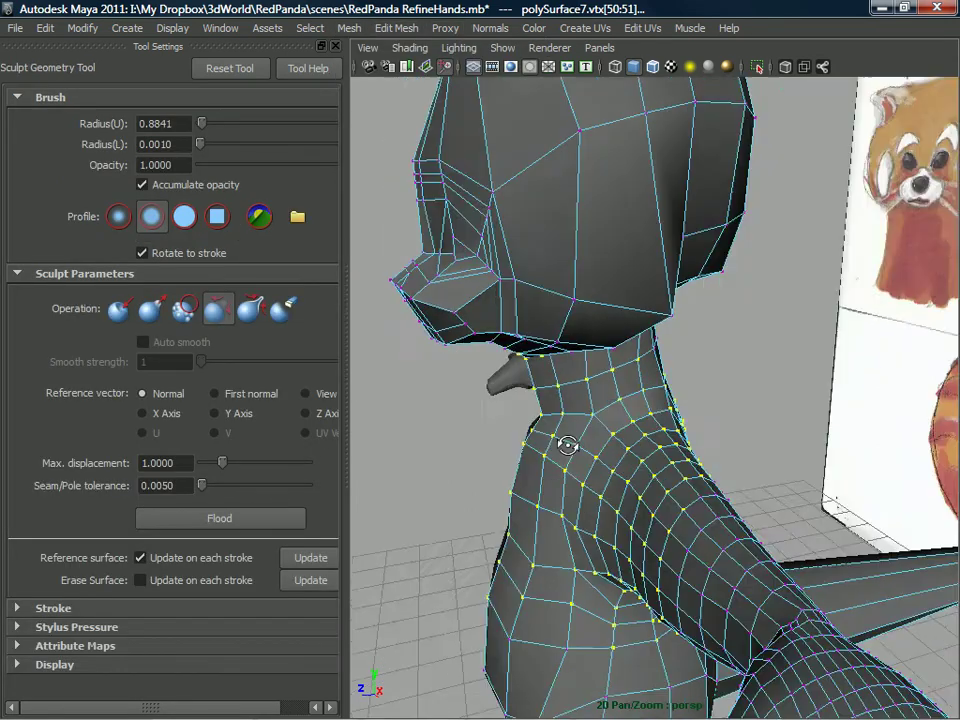
pyautogui.moveTo(567, 445)
pyautogui.keyDown('alt'); pyautogui.mouseDown()
pyautogui.moveTo(643, 430)
pyautogui.moveTo(560, 470)
pyautogui.moveTo(692, 499)
pyautogui.moveTo(671, 489)
pyautogui.moveTo(471, 486)
pyautogui.moveTo(594, 460)
pyautogui.moveTo(628, 448)
pyautogui.moveTo(615, 452)
pyautogui.moveTo(624, 434)
pyautogui.mouseUp(); pyautogui.keyUp('alt')
pyautogui.keyDown('alt'); pyautogui.moveTo(708, 362); pyautogui.dragTo(670, 497); pyautogui.keyUp('alt')
pyautogui.keyDown('alt'); pyautogui.moveTo(739, 501); pyautogui.dragTo(560, 455); pyautogui.keyUp('alt')
# - Leave the sculpt tool, return the half-body mesh to object mode and clear the selection
pyautogui.rightClick(697, 360)
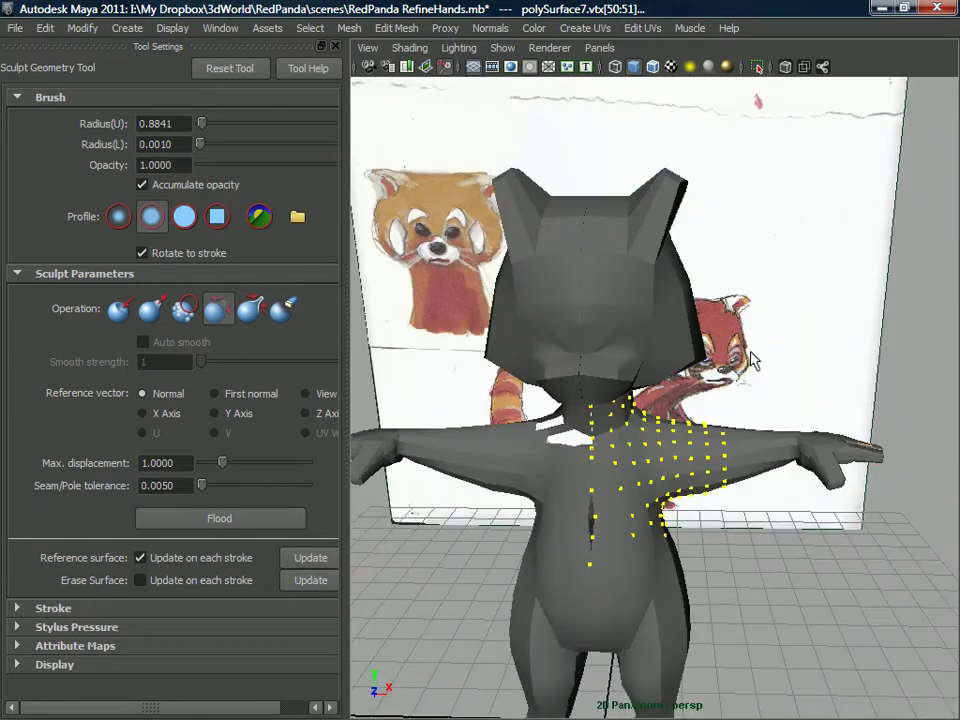
pyautogui.press('q')
pyautogui.moveTo(692, 474); pyautogui.dragTo(713, 452, button='right')
pyautogui.moveTo(713, 452)
pyautogui.keyDown('alt'); pyautogui.mouseDown()
pyautogui.moveTo(638, 442)
pyautogui.moveTo(651, 482)
pyautogui.moveTo(611, 440)
pyautogui.moveTo(636, 527)
pyautogui.moveTo(838, 514)
pyautogui.moveTo(687, 470)
pyautogui.moveTo(763, 471)
pyautogui.moveTo(707, 499)
pyautogui.moveTo(600, 465)
pyautogui.moveTo(649, 495)
pyautogui.moveTo(784, 495)
pyautogui.moveTo(708, 499)
pyautogui.moveTo(778, 484)
pyautogui.moveTo(744, 514)
pyautogui.moveTo(660, 540)
pyautogui.moveTo(699, 514)
pyautogui.moveTo(656, 541)
pyautogui.mouseUp(); pyautogui.keyUp('alt')
pyautogui.scroll(4, 625, 446)
pyautogui.click(614, 430)
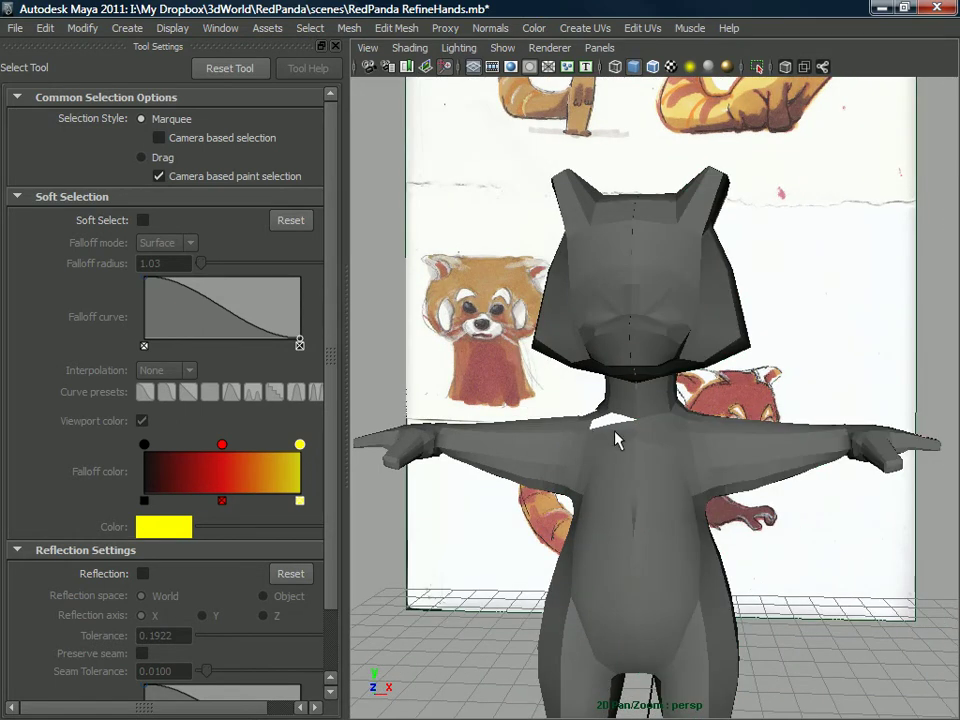
# - Show the Channel Box / Layer Editor and close the Tool Settings window
pyautogui.hotkey('ctrl', 'a')
pyautogui.hotkey('ctrl', 'a')
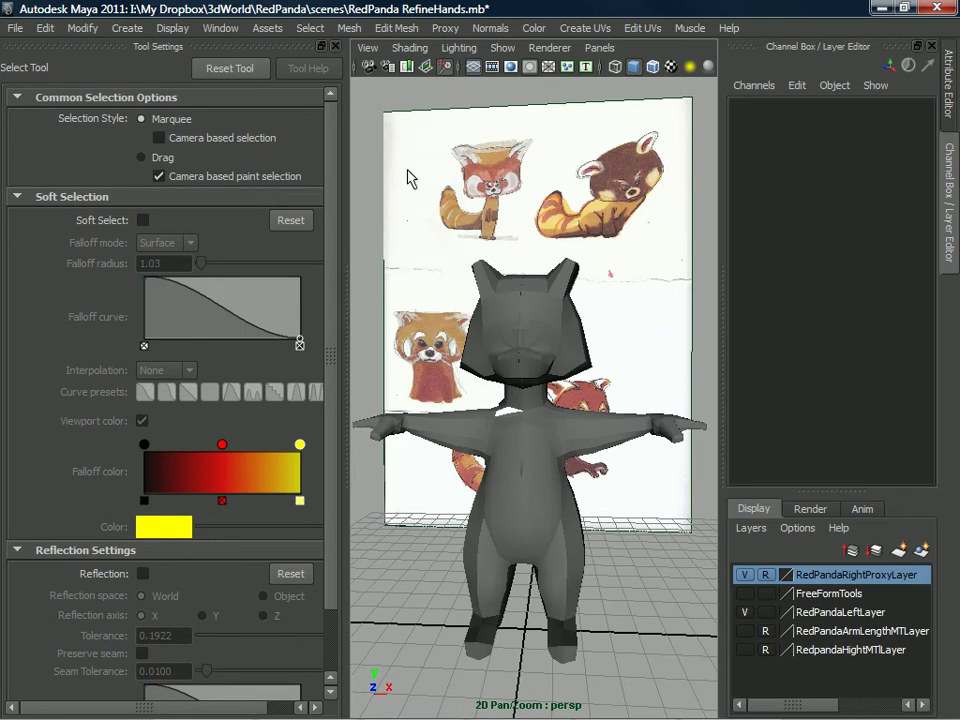
pyautogui.moveTo(330, 43); pyautogui.dragTo(373, 67)
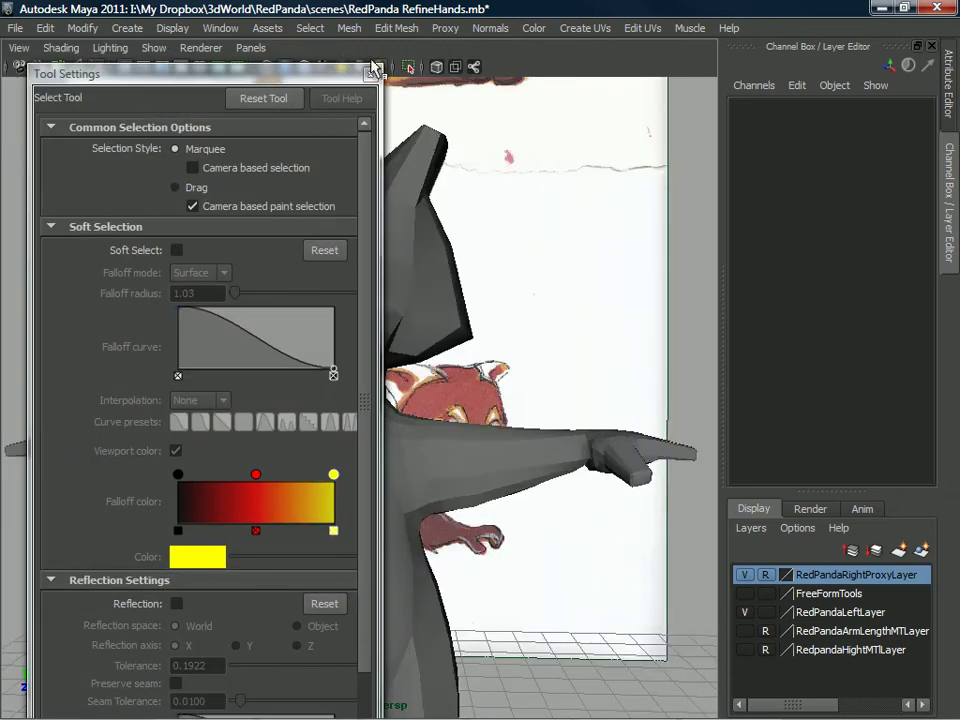
pyautogui.click(370, 73)
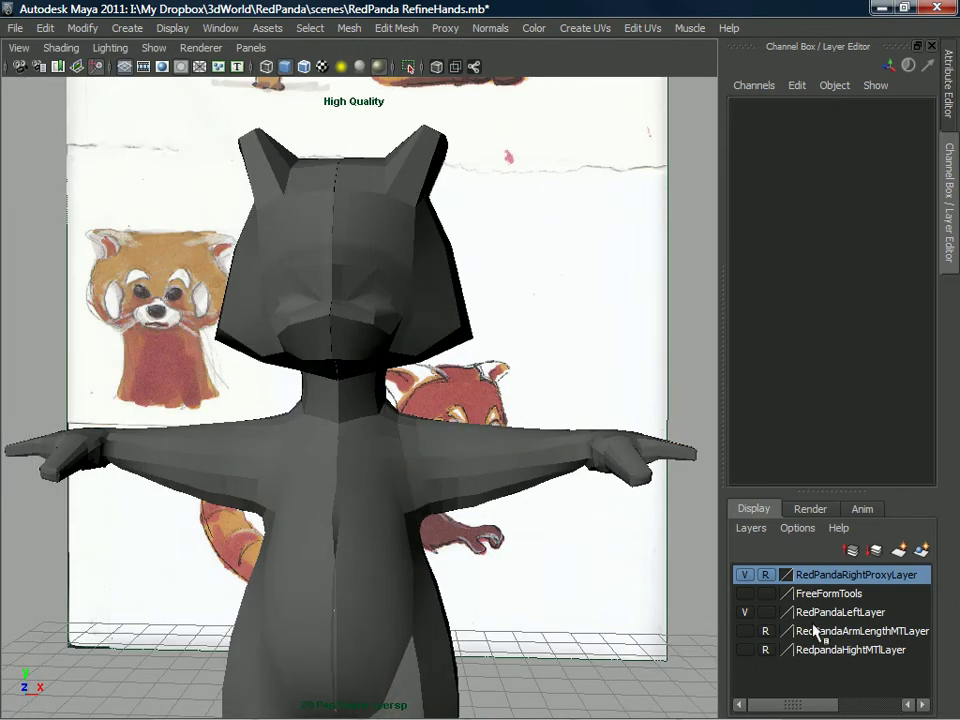
# - Take RedPandaRightProxyLayer out of reference mode and assign the existing lambert1 material to the mirrored half, then clear the selection
pyautogui.click(263, 488)
pyautogui.keyDown('alt'); pyautogui.moveTo(343, 489); pyautogui.dragTo(609, 628); pyautogui.keyUp('alt')
pyautogui.keyDown('alt'); pyautogui.moveTo(454, 583); pyautogui.dragTo(417, 563); pyautogui.keyUp('alt')
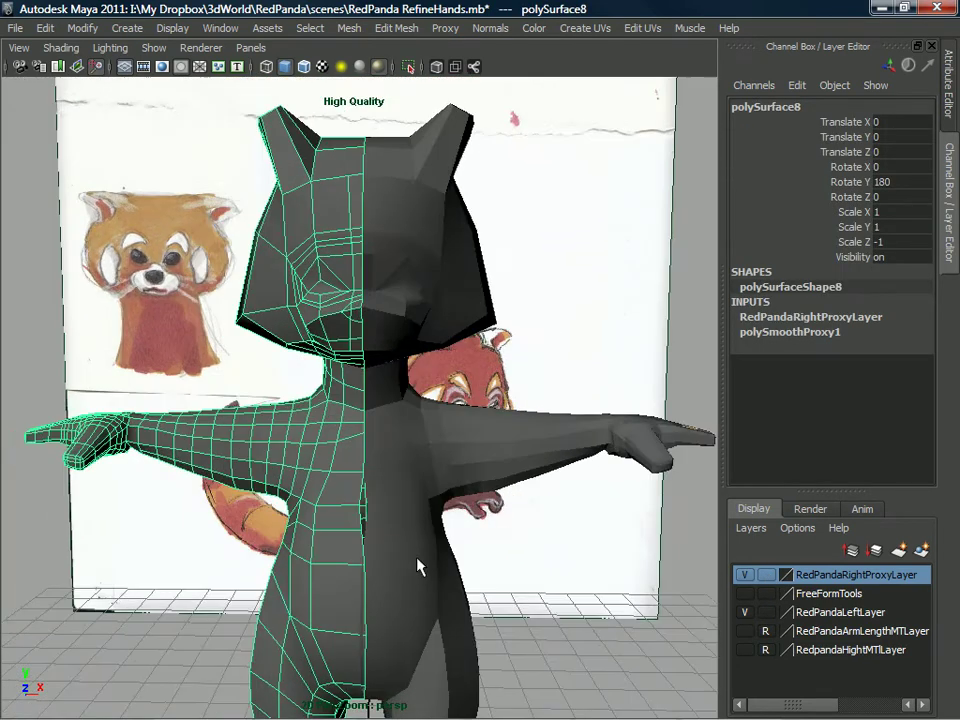
pyautogui.keyDown('alt'); pyautogui.moveTo(307, 478); pyautogui.dragTo(408, 482); pyautogui.keyUp('alt')
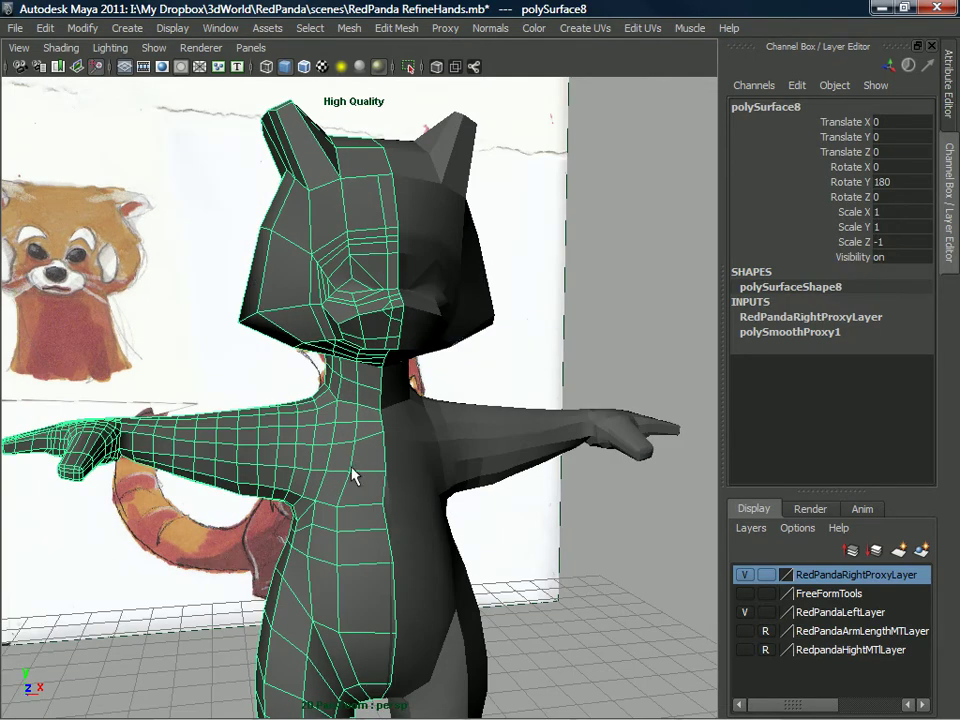
pyautogui.keyDown('shift'); pyautogui.rightClick(307, 427); pyautogui.keyUp('shift')
pyautogui.rightClick(314, 424)
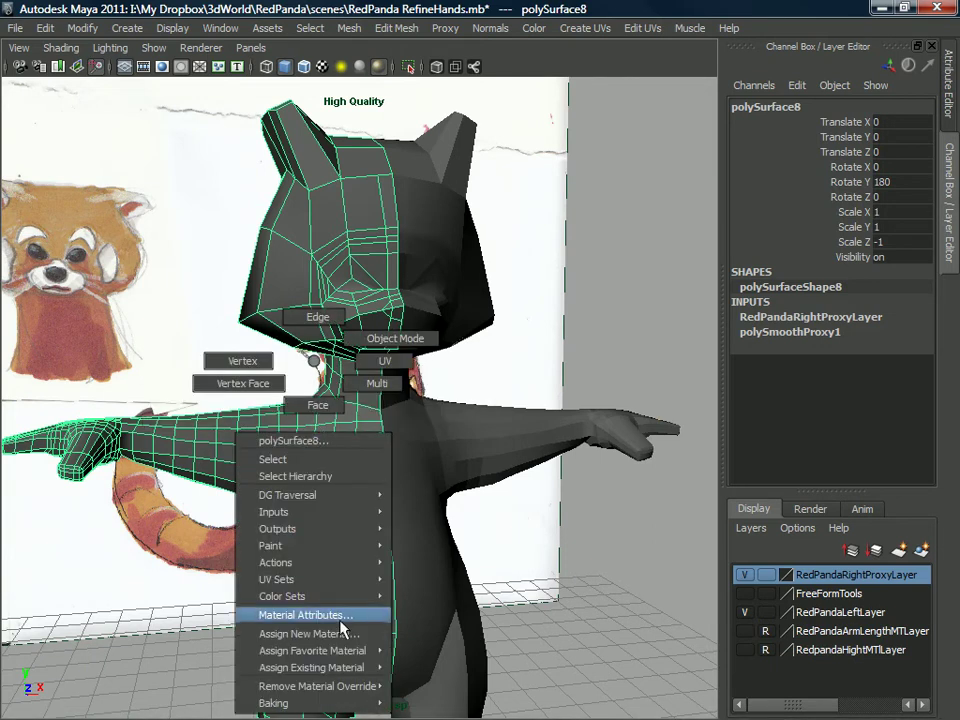
pyautogui.moveTo(343, 652)
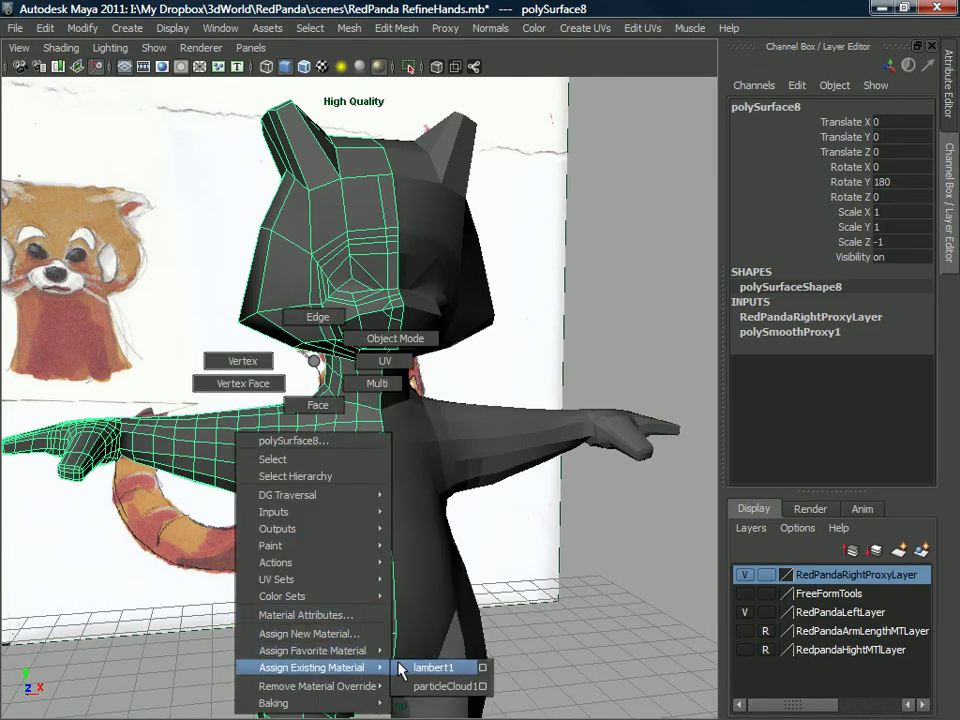
pyautogui.click(404, 669)
pyautogui.keyDown('alt'); pyautogui.moveTo(380, 370); pyautogui.dragTo(424, 526); pyautogui.keyUp('alt')
pyautogui.click(480, 613)
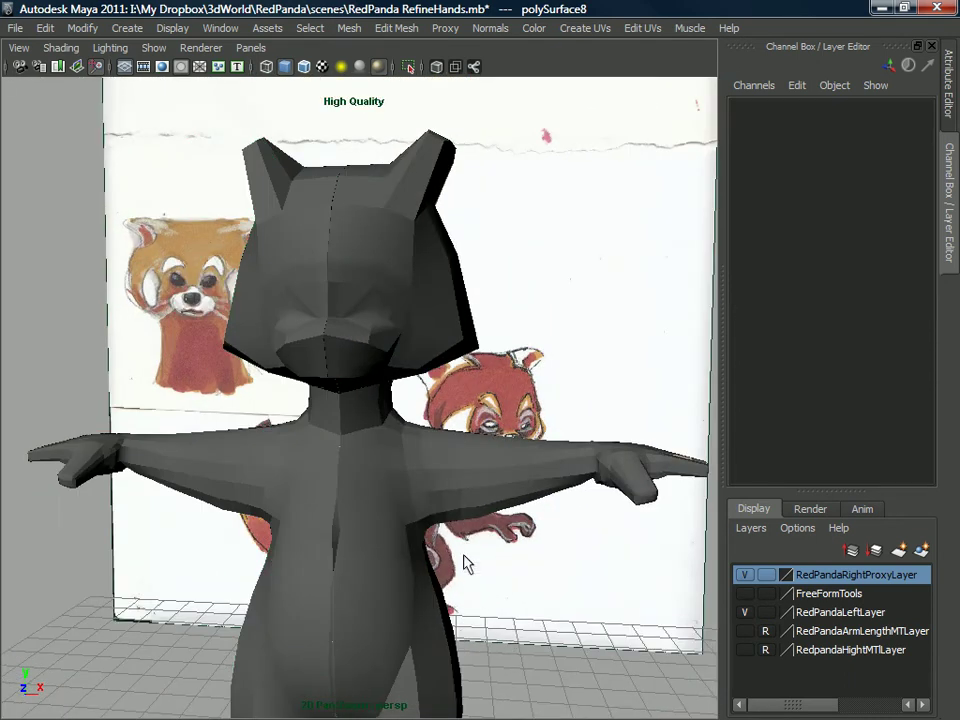
# - Select the editable half of the body and examine its mesh from several angles, down to the hand and fingers
pyautogui.keyDown('alt'); pyautogui.moveTo(478, 611); pyautogui.dragTo(400, 574, button='right'); pyautogui.keyUp('alt')
pyautogui.keyDown('alt'); pyautogui.moveTo(400, 574); pyautogui.dragTo(414, 506, button='middle'); pyautogui.keyUp('alt')
pyautogui.keyDown('alt'); pyautogui.moveTo(414, 504); pyautogui.dragTo(363, 509); pyautogui.keyUp('alt')
pyautogui.click(407, 436)
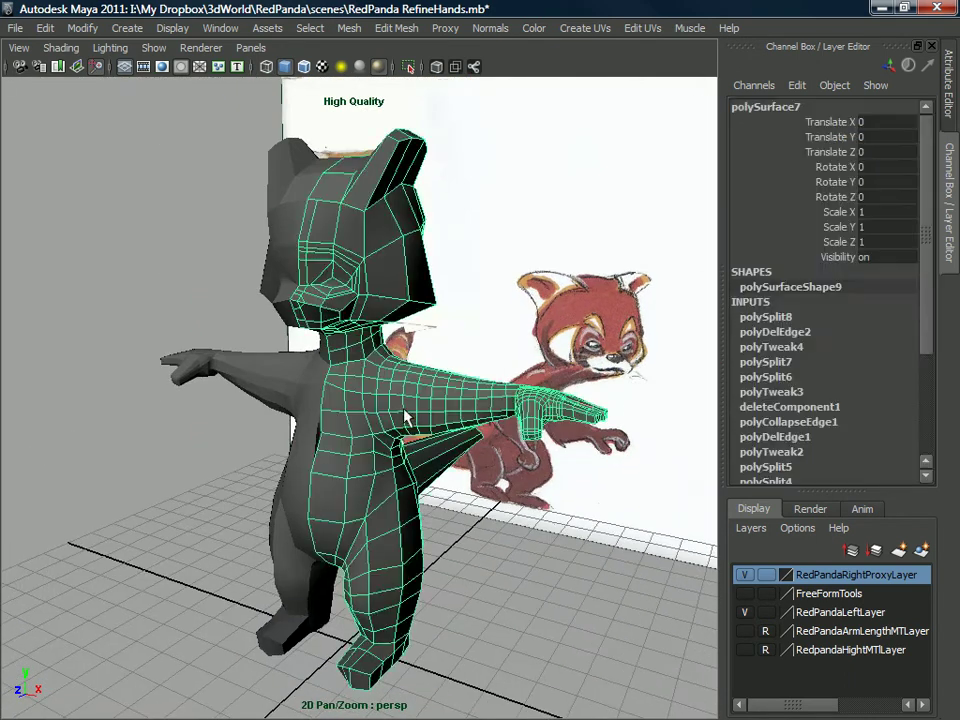
pyautogui.keyDown('alt'); pyautogui.moveTo(407, 436); pyautogui.dragTo(375, 446); pyautogui.keyUp('alt')
pyautogui.keyDown('alt'); pyautogui.moveTo(375, 446); pyautogui.dragTo(358, 475, button='right'); pyautogui.keyUp('alt')
pyautogui.keyDown('alt'); pyautogui.moveTo(358, 475); pyautogui.dragTo(352, 436, button='middle'); pyautogui.keyUp('alt')
pyautogui.keyDown('alt'); pyautogui.moveTo(352, 436); pyautogui.dragTo(358, 480); pyautogui.keyUp('alt')
pyautogui.keyDown('alt'); pyautogui.moveTo(358, 480); pyautogui.dragTo(340, 405, button='middle'); pyautogui.keyUp('alt')
pyautogui.keyDown('alt'); pyautogui.moveTo(340, 405); pyautogui.dragTo(228, 340); pyautogui.keyUp('alt')
pyautogui.keyDown('alt'); pyautogui.moveTo(228, 340); pyautogui.dragTo(416, 377, button='middle'); pyautogui.keyUp('alt')
pyautogui.keyDown('alt'); pyautogui.moveTo(416, 377); pyautogui.dragTo(342, 425); pyautogui.keyUp('alt')
pyautogui.keyDown('alt'); pyautogui.moveTo(342, 425); pyautogui.dragTo(372, 396, button='middle'); pyautogui.keyUp('alt')
pyautogui.keyDown('alt'); pyautogui.moveTo(372, 396); pyautogui.dragTo(345, 403); pyautogui.keyUp('alt')
pyautogui.keyDown('alt'); pyautogui.moveTo(345, 403); pyautogui.dragTo(395, 420, button='right'); pyautogui.keyUp('alt')
pyautogui.keyDown('alt'); pyautogui.moveTo(395, 420); pyautogui.dragTo(469, 324, button='middle'); pyautogui.keyUp('alt')
pyautogui.keyDown('alt'); pyautogui.moveTo(469, 324); pyautogui.dragTo(403, 317); pyautogui.keyUp('alt')
pyautogui.keyDown('alt'); pyautogui.moveTo(403, 317); pyautogui.dragTo(440, 319, button='middle'); pyautogui.keyUp('alt')
pyautogui.keyDown('alt'); pyautogui.moveTo(440, 319); pyautogui.dragTo(416, 362); pyautogui.keyUp('alt')
pyautogui.keyDown('alt'); pyautogui.moveTo(352, 478); pyautogui.dragTo(426, 403, button='middle'); pyautogui.keyUp('alt')
pyautogui.keyDown('alt'); pyautogui.moveTo(426, 403); pyautogui.dragTo(351, 574, button='right'); pyautogui.keyUp('alt')
# - Insert two evenly spaced edge loops in each of the inner and middle segments of the three fingers with the Insert Edge Loop Tool
pyautogui.moveTo(349, 360); pyautogui.dragTo(390, 341, button='right')
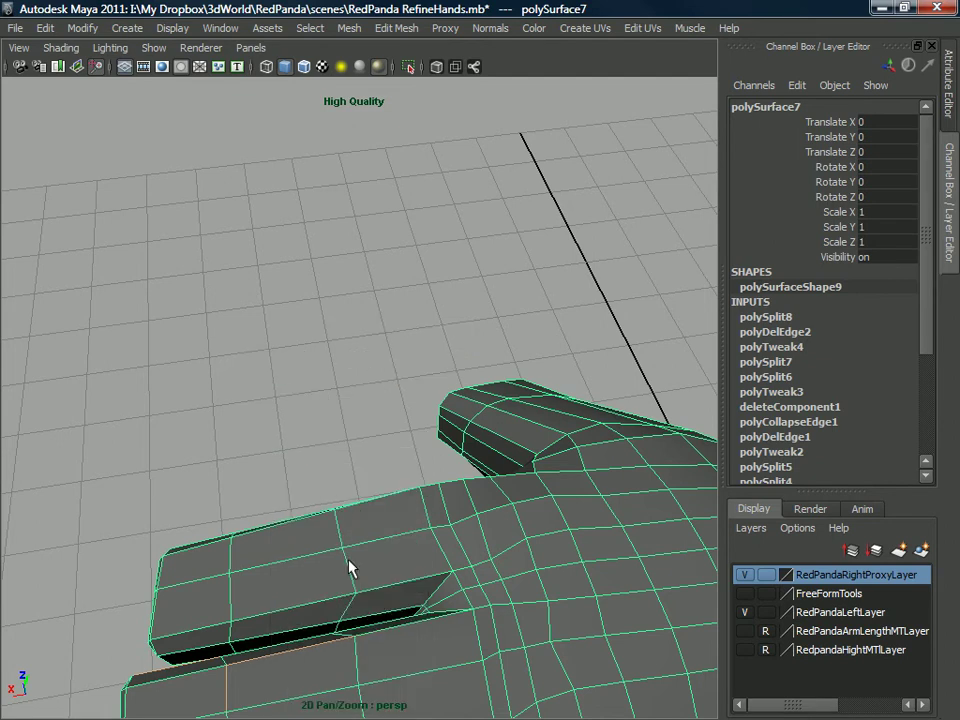
pyautogui.keyDown('shift'); pyautogui.moveTo(363, 394); pyautogui.dragTo(325, 418, button='right'); pyautogui.keyUp('shift')
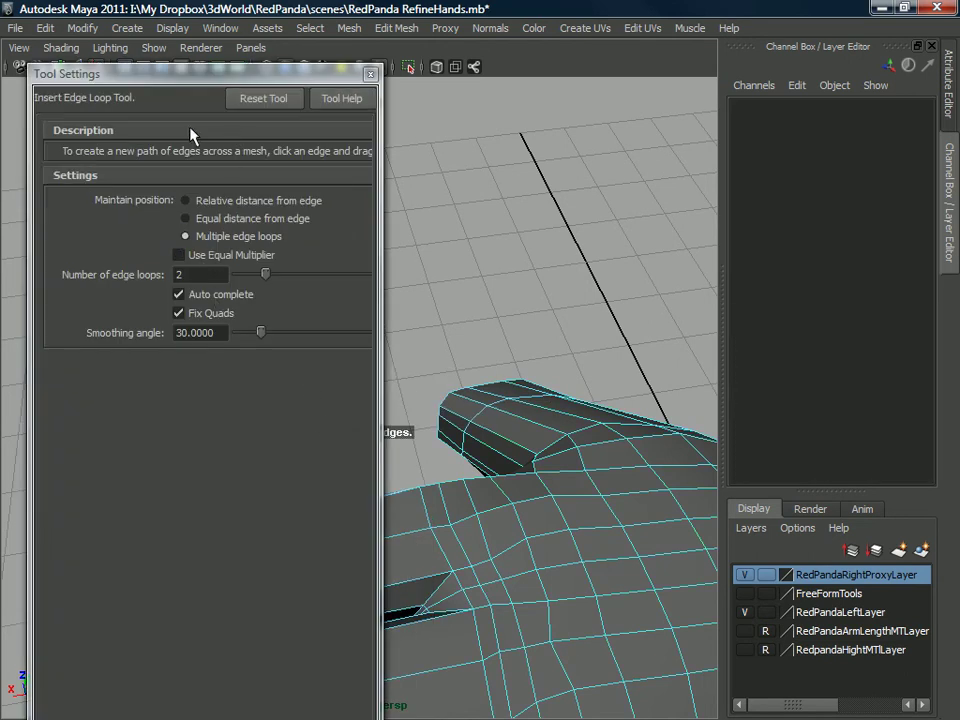
pyautogui.moveTo(240, 78); pyautogui.dragTo(303, 55)
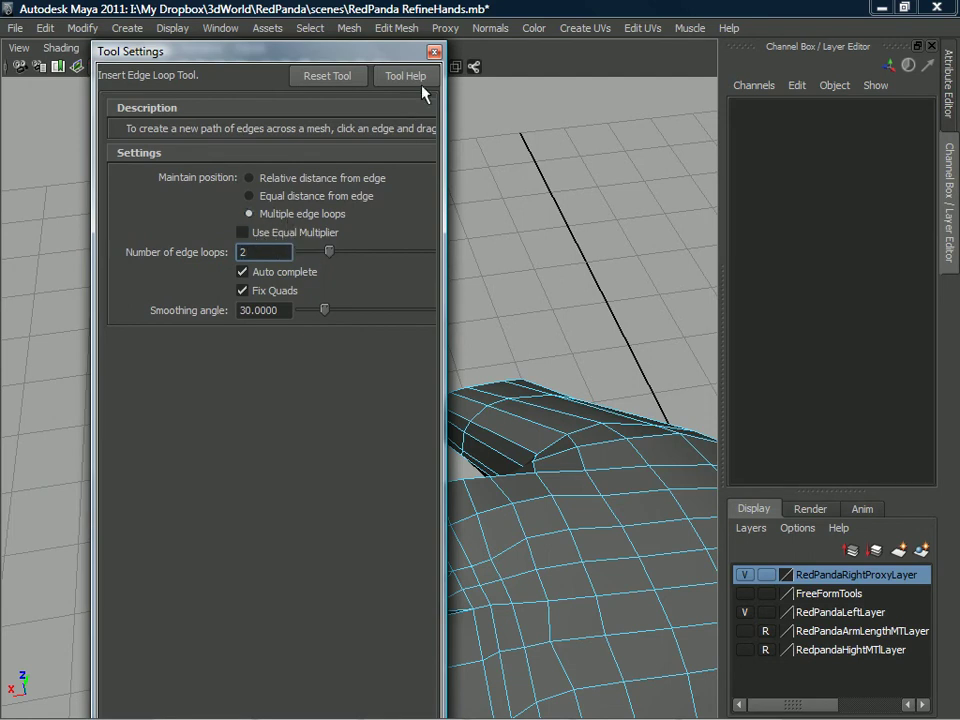
pyautogui.click(433, 51)
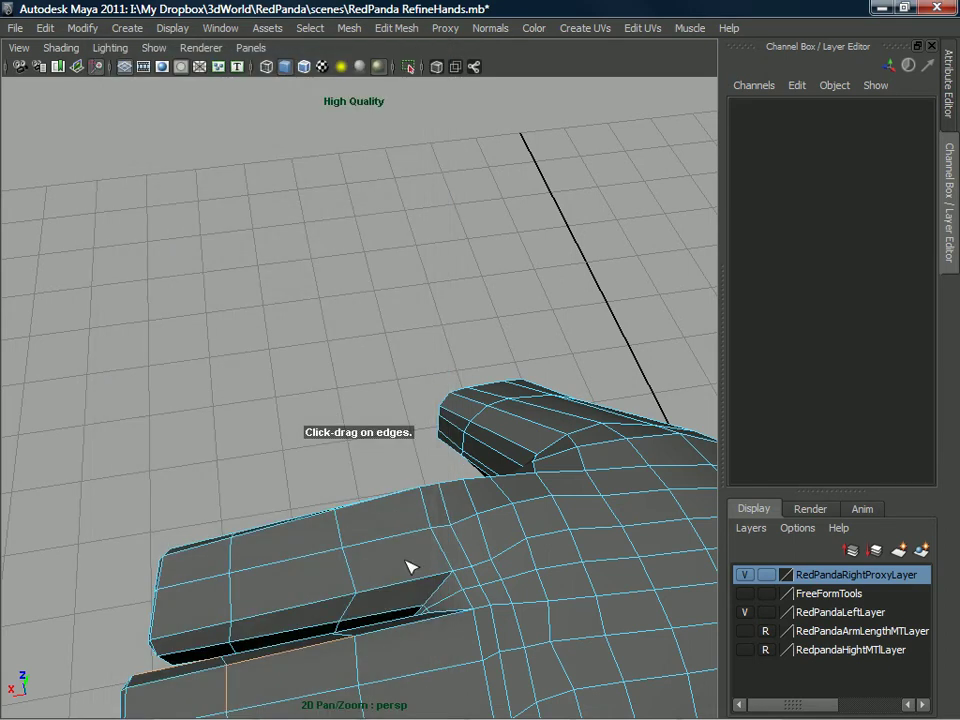
pyautogui.click(394, 539)
pyautogui.keyDown('alt'); pyautogui.moveTo(380, 562); pyautogui.dragTo(373, 542, button='middle'); pyautogui.keyUp('alt')
pyautogui.click(391, 541)
pyautogui.click(268, 445)
pyautogui.click(278, 563)
pyautogui.keyDown('alt'); pyautogui.moveTo(290, 555); pyautogui.dragTo(343, 510, button='middle'); pyautogui.keyUp('alt')
pyautogui.click(335, 511)
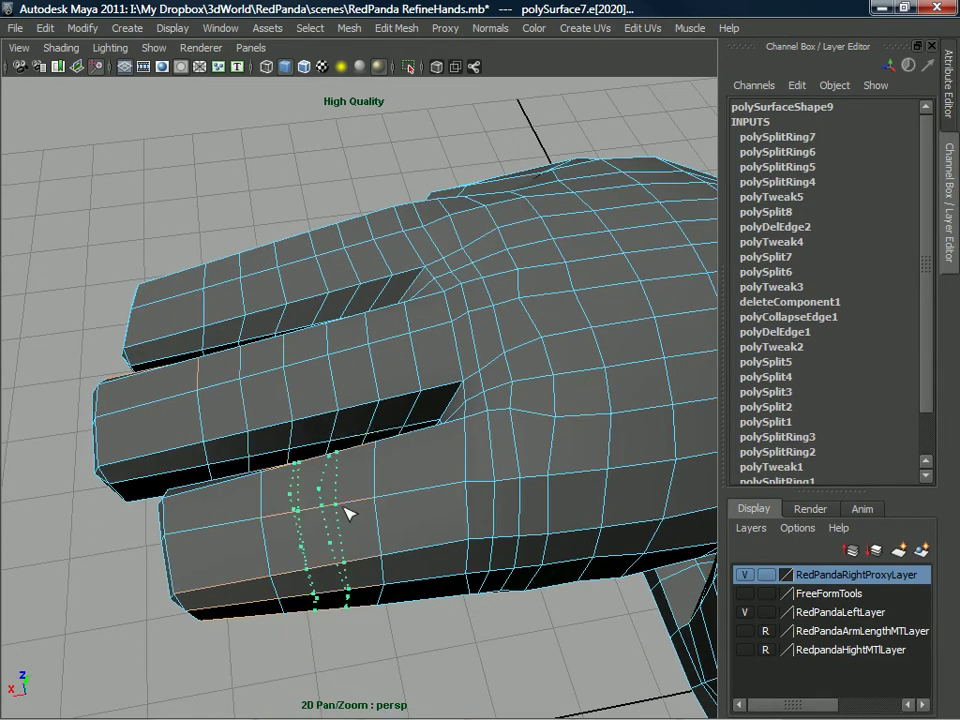
pyautogui.click(422, 509)
# - Leave the Insert Edge Loop Tool and return to edge selection on the fingers
pyautogui.keyDown('alt'); pyautogui.moveTo(420, 511); pyautogui.dragTo(390, 531); pyautogui.keyUp('alt')
pyautogui.keyDown('alt'); pyautogui.moveTo(390, 531); pyautogui.dragTo(386, 428, button='right'); pyautogui.keyUp('alt')
pyautogui.keyDown('alt'); pyautogui.moveTo(386, 428); pyautogui.dragTo(393, 521); pyautogui.keyUp('alt')
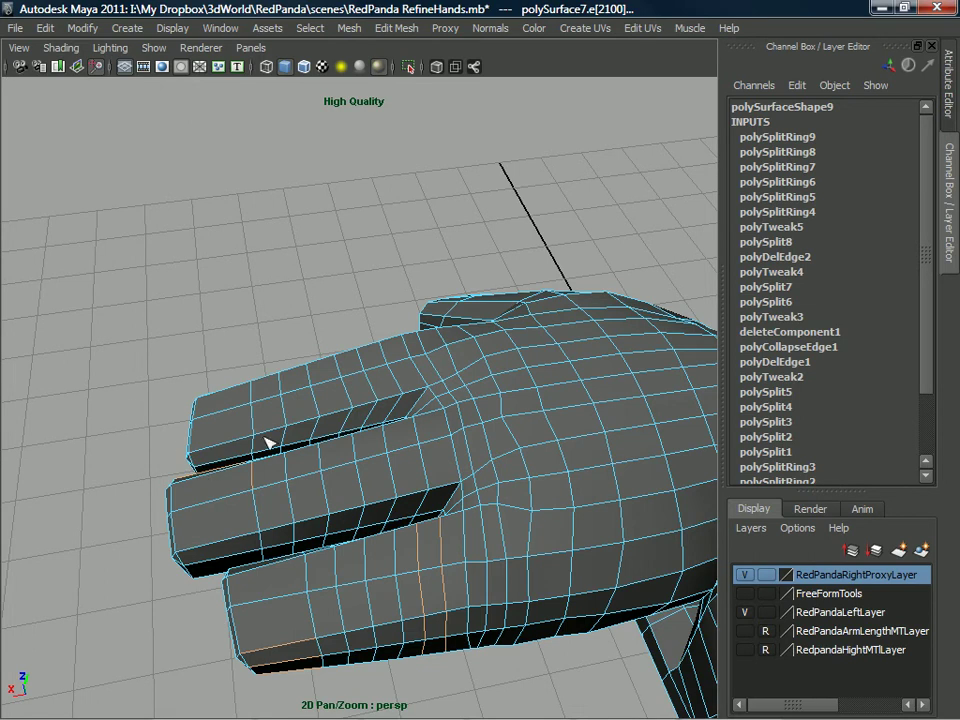
pyautogui.keyDown('alt'); pyautogui.moveTo(358, 330); pyautogui.dragTo(327, 372); pyautogui.keyUp('alt')
pyautogui.keyDown('alt'); pyautogui.moveTo(327, 372); pyautogui.dragTo(325, 362, button='right'); pyautogui.keyUp('alt')
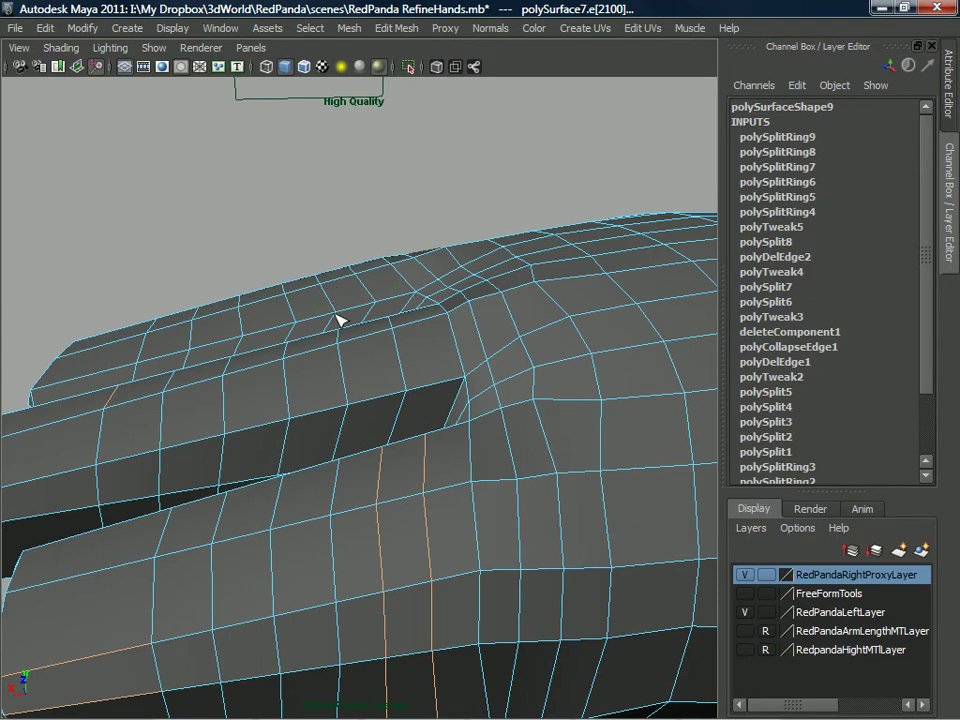
pyautogui.moveTo(343, 306)
pyautogui.keyDown('alt'); pyautogui.mouseDown()
pyautogui.moveTo(336, 321)
pyautogui.moveTo(332, 296)
pyautogui.mouseUp(); pyautogui.keyUp('alt')
pyautogui.moveTo(334, 287); pyautogui.dragTo(335, 252, button='right')
pyautogui.click(330, 288)
pyautogui.keyDown('alt'); pyautogui.moveTo(352, 365); pyautogui.dragTo(375, 437); pyautogui.keyUp('alt')
pyautogui.keyDown('shift'); pyautogui.click(353, 438); pyautogui.keyUp('shift')
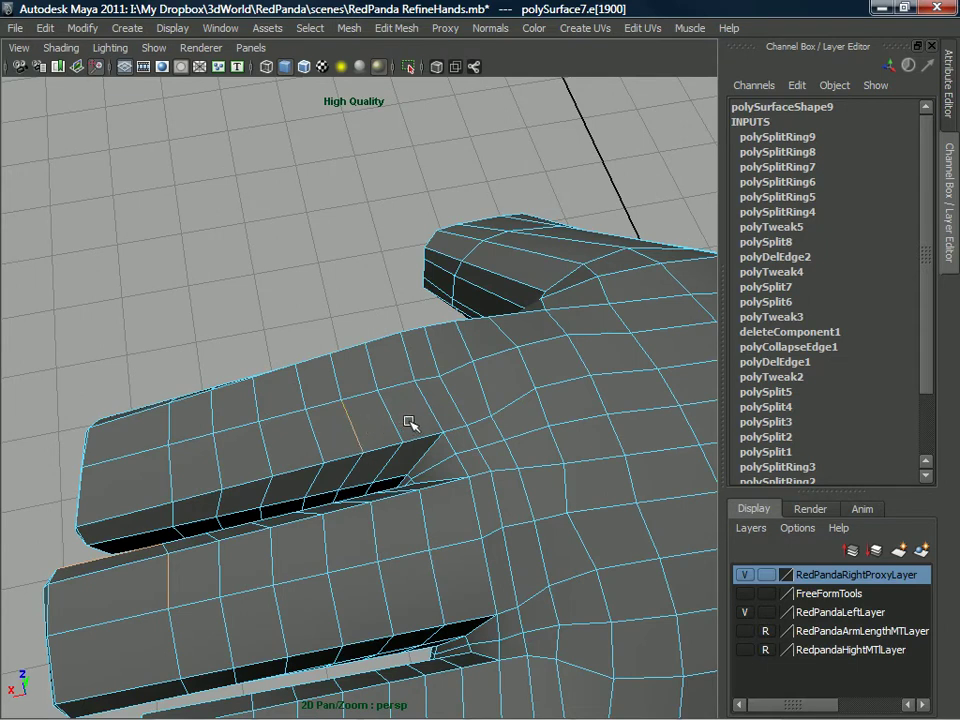
pyautogui.keyDown('alt'); pyautogui.moveTo(395, 425); pyautogui.dragTo(315, 396); pyautogui.keyUp('alt')
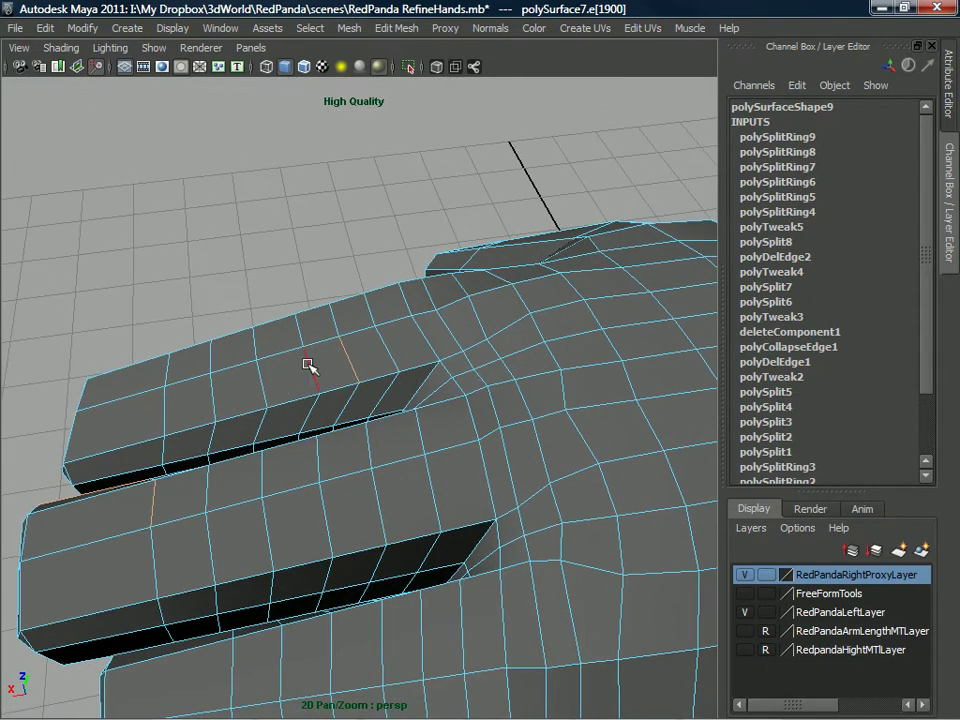
pyautogui.keyDown('shift'); pyautogui.click(311, 369); pyautogui.keyUp('shift')
pyautogui.keyDown('shift'); pyautogui.click(317, 454); pyautogui.keyUp('shift')
pyautogui.keyDown('ctrl'); pyautogui.moveTo(236, 403); pyautogui.dragTo(118, 549); pyautogui.keyUp('ctrl')
pyautogui.keyDown('ctrl'); pyautogui.moveTo(326, 388); pyautogui.dragTo(104, 556); pyautogui.keyUp('ctrl')
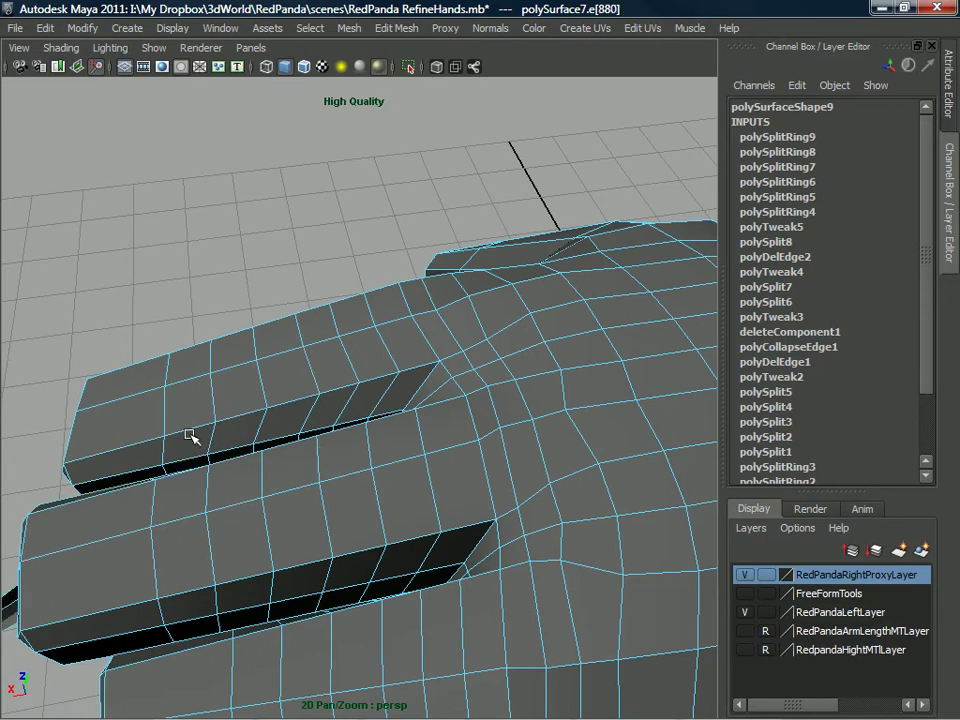
# - Select the full edge loops at both knuckle positions on each of the three fingers
pyautogui.keyDown('shift'); pyautogui.click(309, 373); pyautogui.keyUp('shift')
pyautogui.keyDown('shift'); pyautogui.click(310, 368); pyautogui.keyUp('shift')
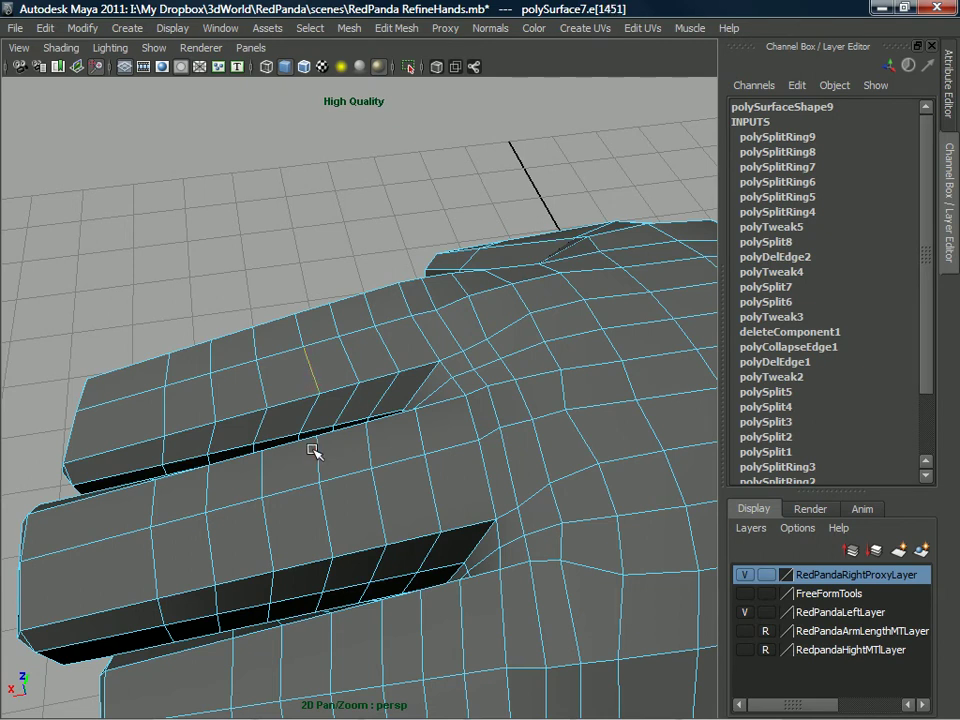
pyautogui.keyDown('alt'); pyautogui.moveTo(330, 499); pyautogui.dragTo(345, 527); pyautogui.keyUp('alt')
pyautogui.keyDown('shift'); pyautogui.click(384, 523); pyautogui.keyUp('shift')
pyautogui.keyDown('alt'); pyautogui.moveTo(358, 602); pyautogui.dragTo(296, 405); pyautogui.keyUp('alt')
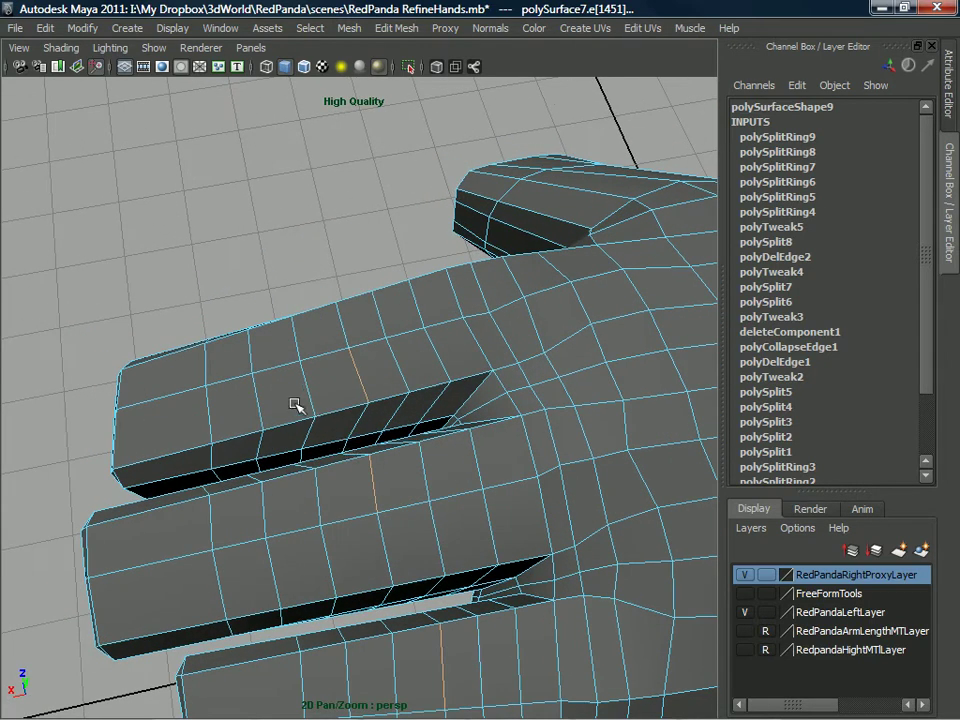
pyautogui.keyDown('shift'); pyautogui.click(208, 368); pyautogui.keyUp('shift')
pyautogui.keyDown('alt'); pyautogui.moveTo(253, 574); pyautogui.dragTo(332, 488); pyautogui.keyUp('alt')
# - Bevel the selected knuckle edge loops on the three fingers
pyautogui.keyDown('shift'); pyautogui.moveTo(332, 508); pyautogui.dragTo(442, 549, button='right'); pyautogui.keyUp('shift')
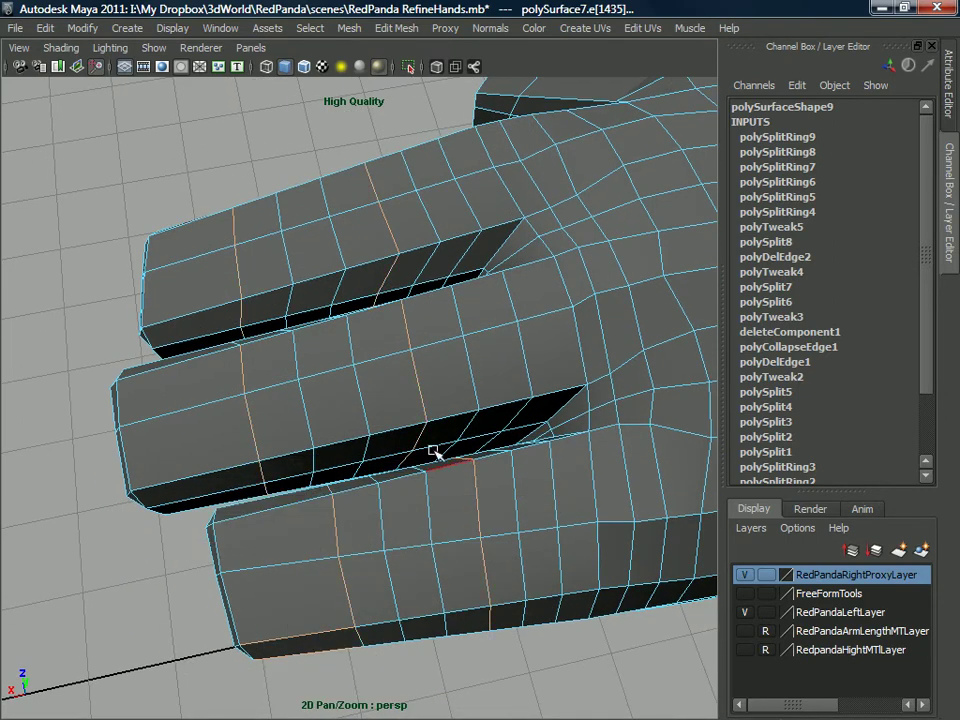
pyautogui.keyDown('shift'); pyautogui.rightClick(409, 329); pyautogui.keyUp('shift')
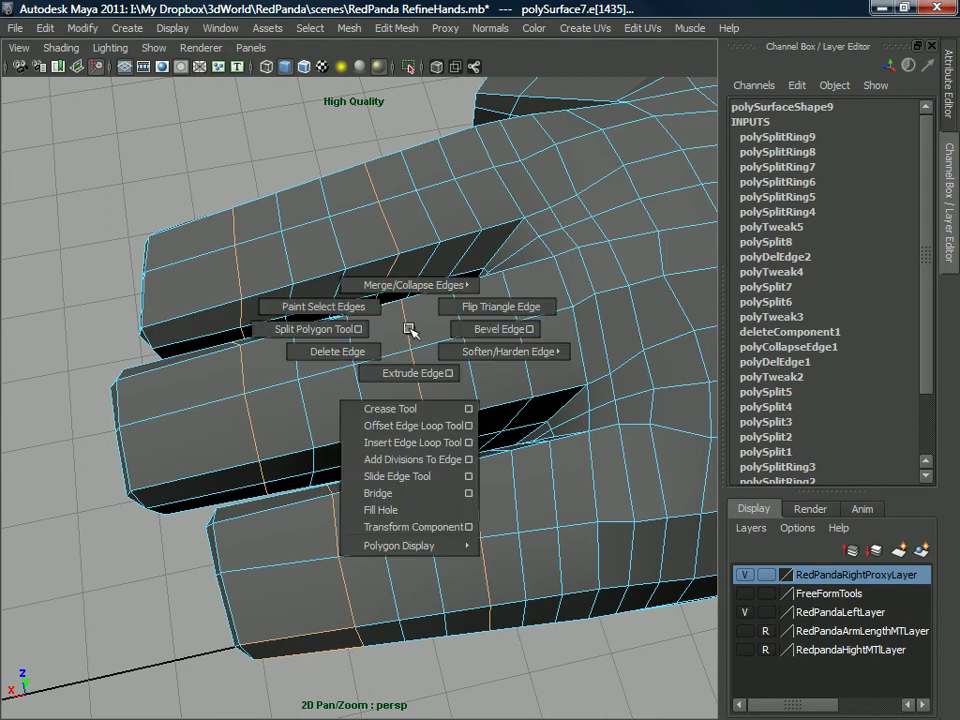
pyautogui.click(499, 328)
pyautogui.keyDown('alt'); pyautogui.moveTo(454, 371); pyautogui.dragTo(444, 386, button='middle'); pyautogui.keyUp('alt')
pyautogui.keyDown('alt'); pyautogui.moveTo(444, 386); pyautogui.dragTo(394, 333); pyautogui.keyUp('alt')
pyautogui.keyDown('alt'); pyautogui.moveTo(391, 339); pyautogui.dragTo(387, 345, button='middle'); pyautogui.keyUp('alt')
pyautogui.keyDown('alt'); pyautogui.moveTo(387, 345); pyautogui.dragTo(451, 250); pyautogui.keyUp('alt')
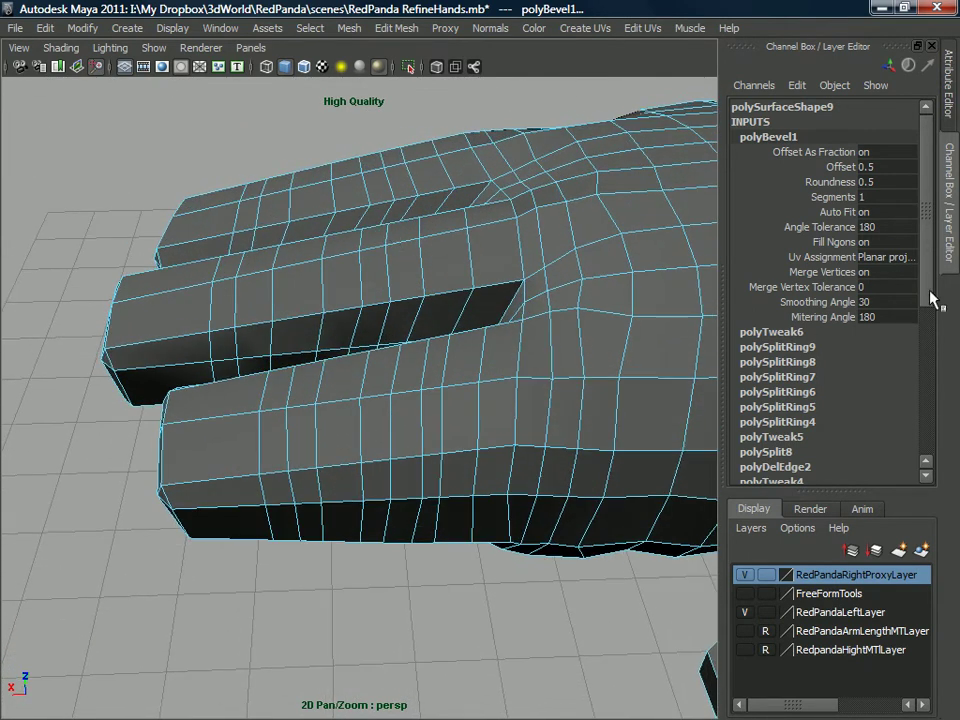
# - Set the knuckle bevel's segments to 3 and return the mesh to object mode
pyautogui.click(836, 197)
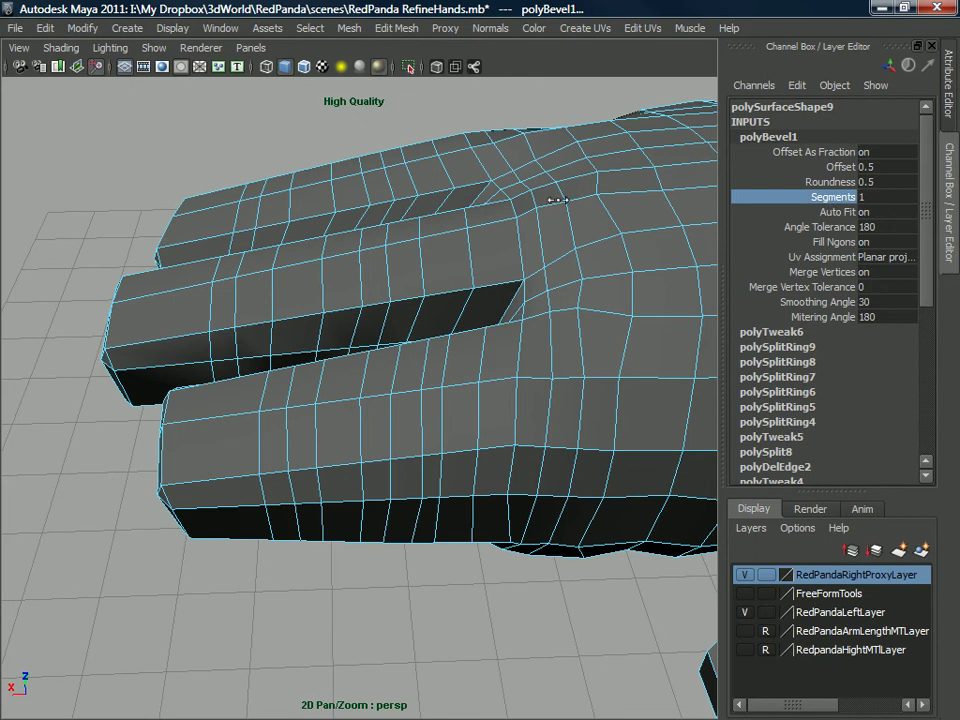
pyautogui.moveTo(557, 200); pyautogui.dragTo(563, 200, button='middle')
pyautogui.keyDown('alt'); pyautogui.moveTo(563, 203); pyautogui.dragTo(431, 287); pyautogui.keyUp('alt')
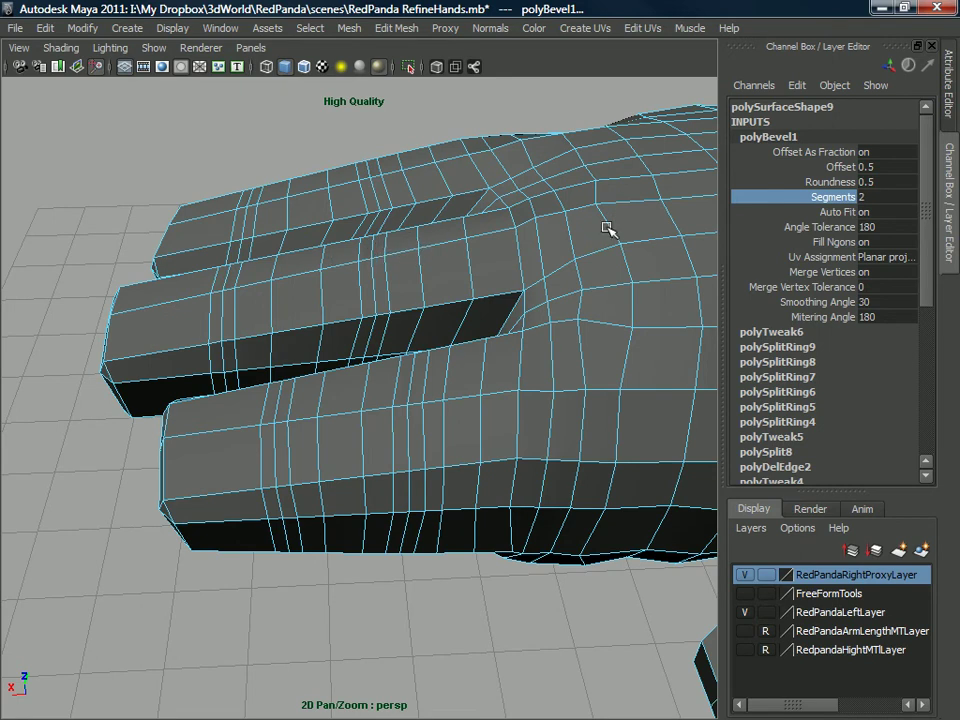
pyautogui.moveTo(597, 235)
pyautogui.mouseDown(button='middle')
pyautogui.moveTo(609, 232)
pyautogui.moveTo(600, 235)
pyautogui.mouseUp(button='middle')
pyautogui.keyDown('alt'); pyautogui.moveTo(588, 235); pyautogui.dragTo(428, 242); pyautogui.keyUp('alt')
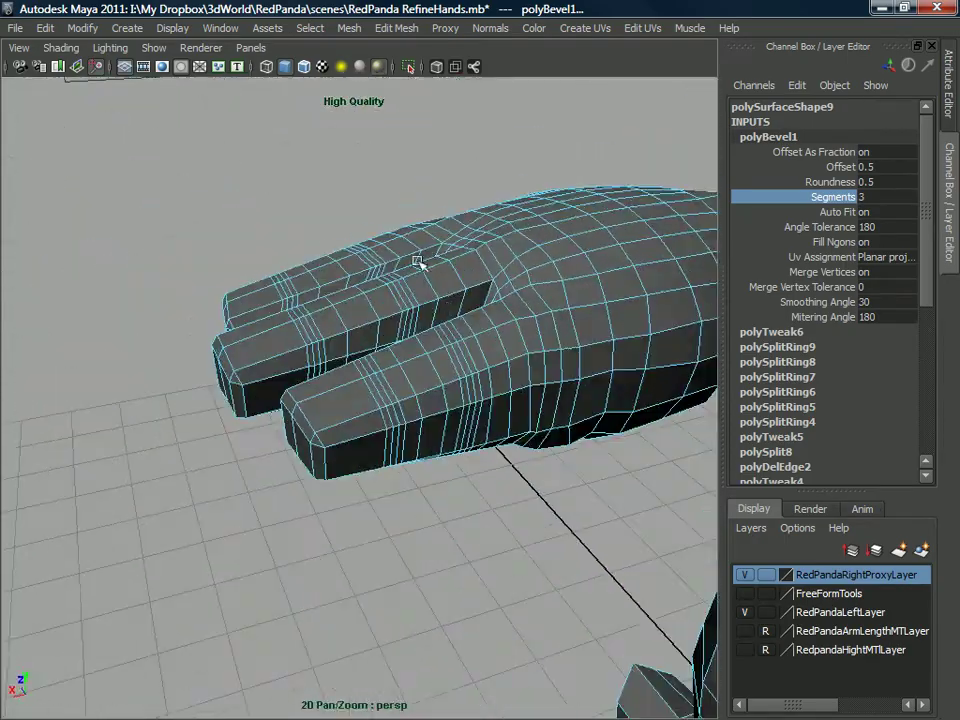
pyautogui.keyDown('alt'); pyautogui.moveTo(424, 321); pyautogui.dragTo(405, 403); pyautogui.keyUp('alt')
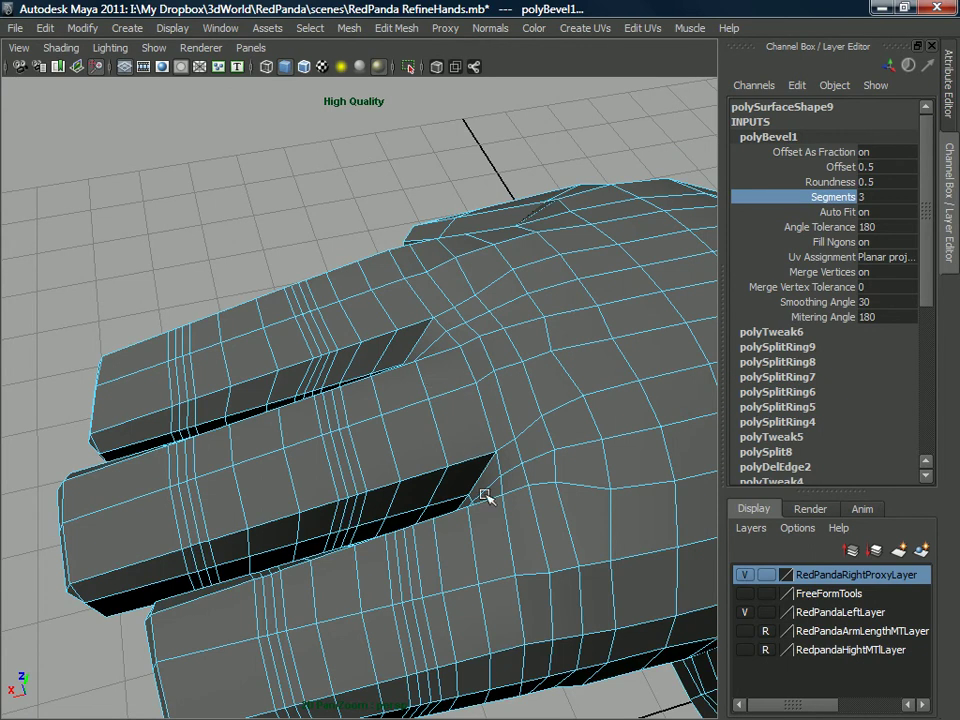
pyautogui.keyDown('alt'); pyautogui.moveTo(463, 421); pyautogui.dragTo(422, 316); pyautogui.keyUp('alt')
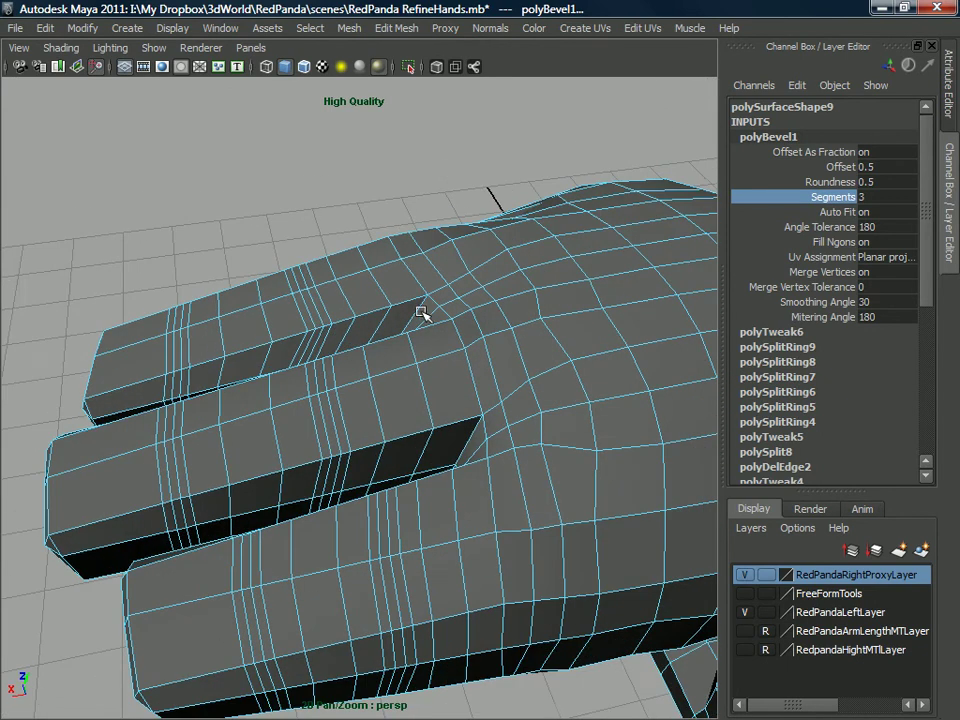
pyautogui.moveTo(441, 268)
pyautogui.mouseDown(button='right')
pyautogui.moveTo(482, 251)
pyautogui.moveTo(456, 264)
pyautogui.mouseUp(button='right')
pyautogui.click(456, 264)
pyautogui.keyDown('alt'); pyautogui.moveTo(456, 264); pyautogui.dragTo(406, 325); pyautogui.keyUp('alt')
pyautogui.keyDown('alt'); pyautogui.moveTo(347, 319); pyautogui.dragTo(360, 317); pyautogui.keyUp('alt')
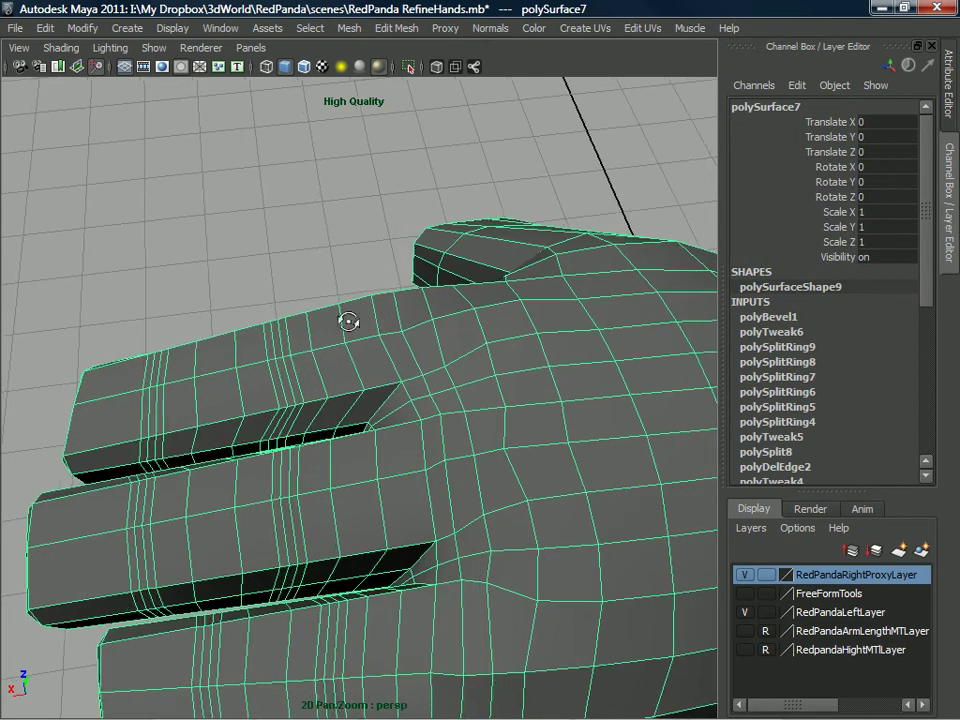
# - Set the Insert Edge Loop Tool to maintain position by relative distance from edge
pyautogui.keyDown('shift'); pyautogui.moveTo(360, 316); pyautogui.dragTo(321, 337, button='right'); pyautogui.keyUp('shift')
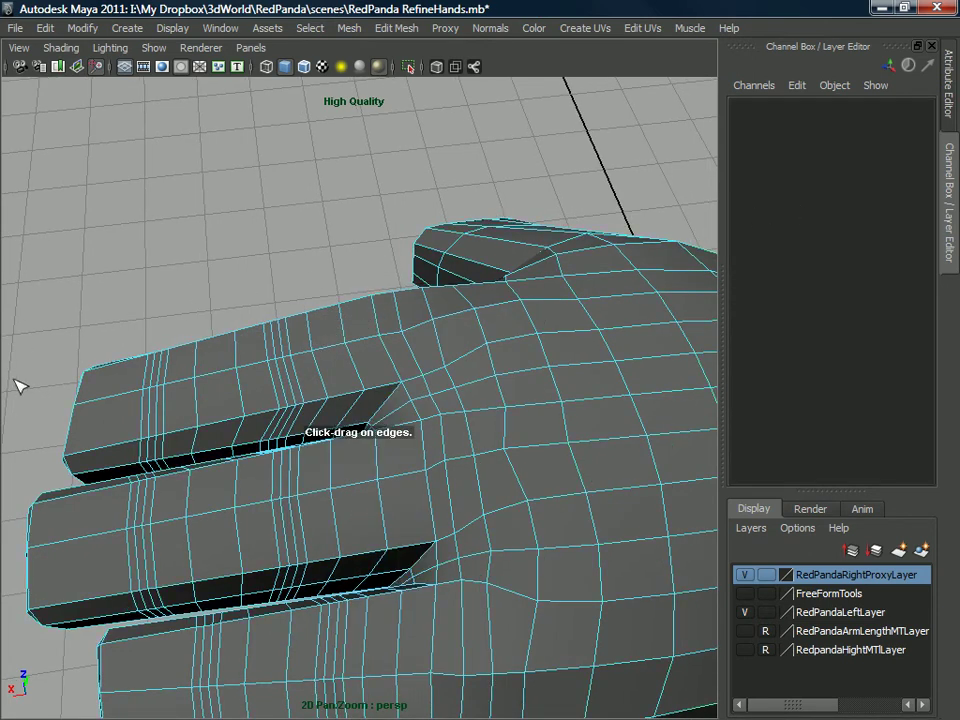
pyautogui.moveTo(380, 375)
pyautogui.keyDown('shift'); pyautogui.mouseDown(button='right')
pyautogui.moveTo(379, 360)
pyautogui.moveTo(424, 330)
pyautogui.moveTo(356, 360)
pyautogui.moveTo(371, 358)
pyautogui.mouseUp(button='right'); pyautogui.keyUp('shift')
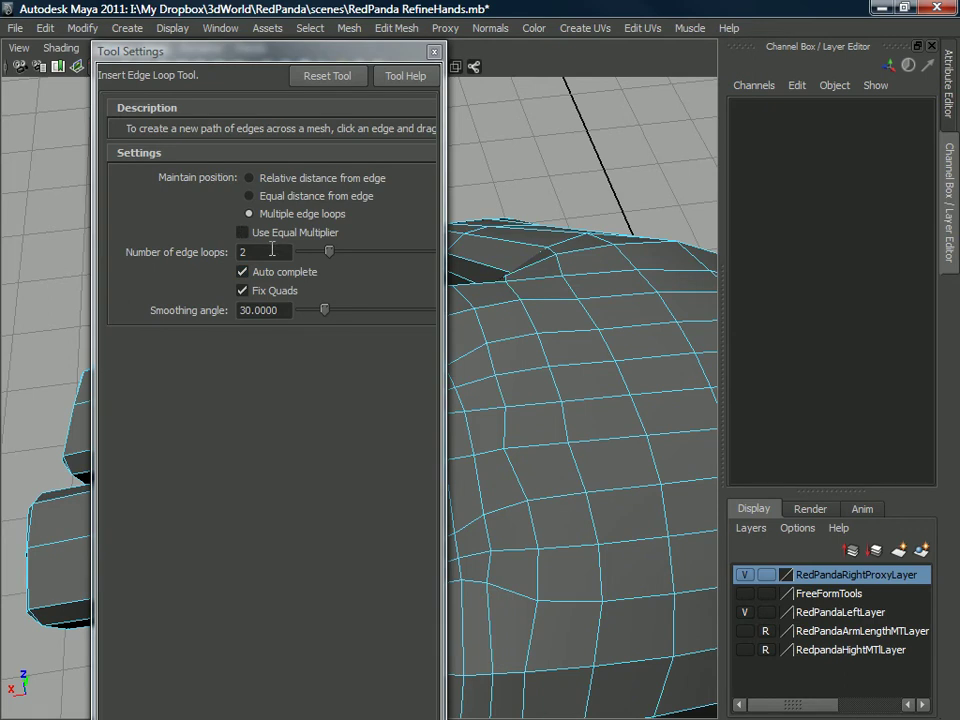
pyautogui.click(249, 178)
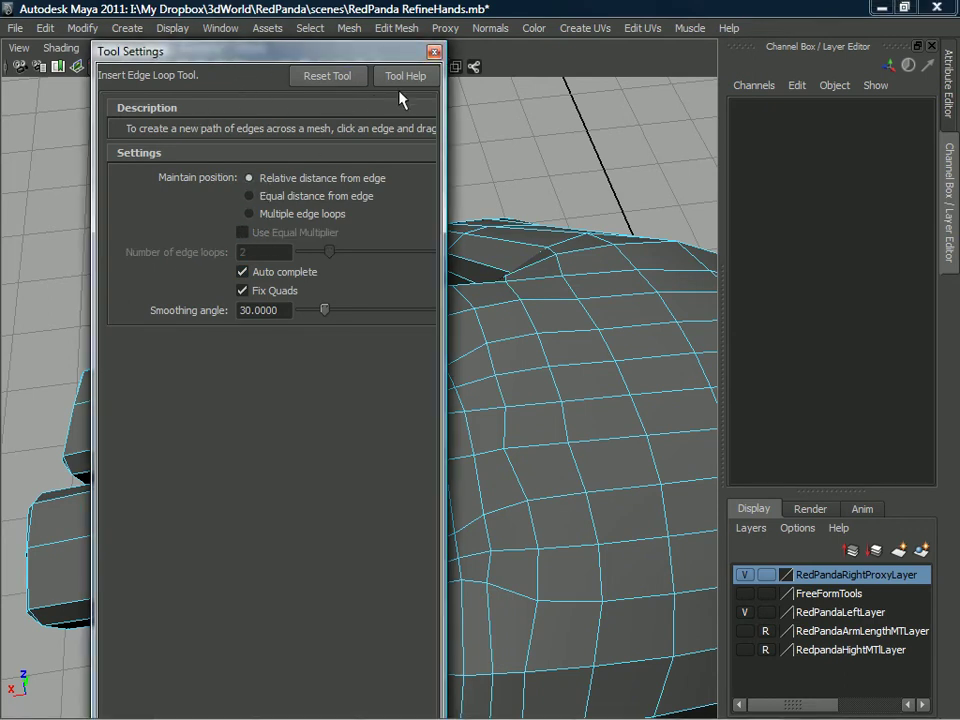
pyautogui.click(434, 52)
# - Insert single edge loops across the three fingers close to where they meet the hand
pyautogui.moveTo(360, 332); pyautogui.dragTo(370, 343)
pyautogui.moveTo(398, 503); pyautogui.dragTo(399, 503)
pyautogui.keyDown('alt'); pyautogui.moveTo(399, 503); pyautogui.dragTo(421, 557); pyautogui.keyUp('alt')
pyautogui.keyDown('alt'); pyautogui.moveTo(421, 568); pyautogui.dragTo(394, 283, button='right'); pyautogui.keyUp('alt')
pyautogui.keyDown('alt'); pyautogui.moveTo(394, 283); pyautogui.dragTo(318, 465); pyautogui.keyUp('alt')
pyautogui.keyDown('alt'); pyautogui.moveTo(318, 465); pyautogui.dragTo(343, 441, button='right'); pyautogui.keyUp('alt')
pyautogui.keyDown('alt'); pyautogui.moveTo(343, 441); pyautogui.dragTo(373, 396); pyautogui.keyUp('alt')
pyautogui.keyDown('alt'); pyautogui.moveTo(373, 396); pyautogui.dragTo(337, 417, button='right'); pyautogui.keyUp('alt')
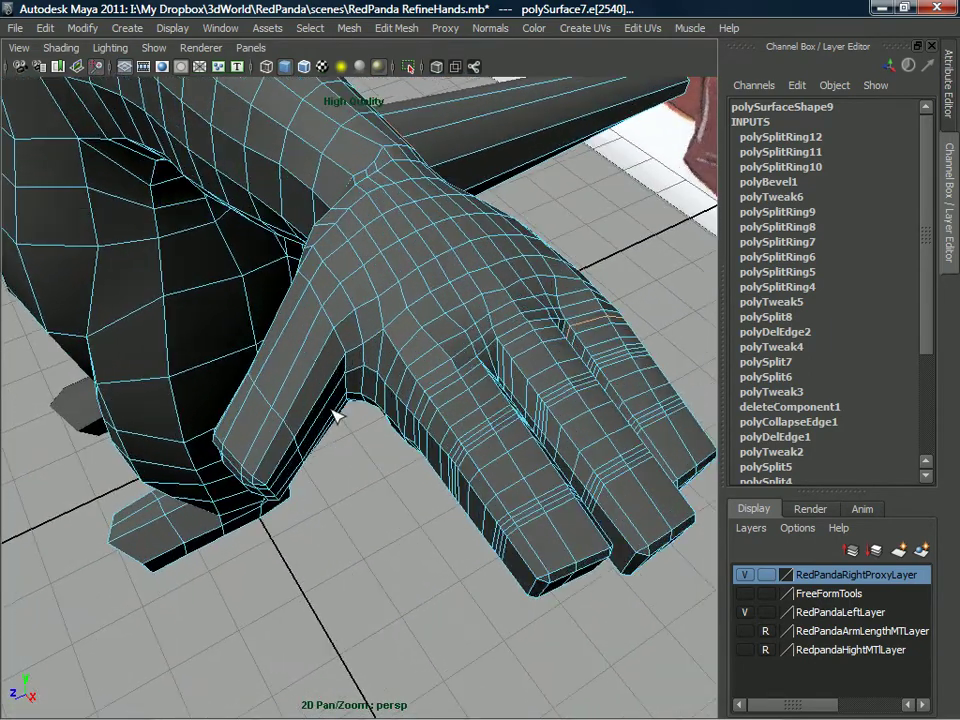
# - Select the half-body mesh in object mode and set the Insert Edge Loop Tool to multiple edge loops, with 2 loops
pyautogui.keyDown('alt'); pyautogui.moveTo(268, 449); pyautogui.dragTo(334, 261); pyautogui.keyUp('alt')
pyautogui.moveTo(332, 197); pyautogui.dragTo(356, 172, button='right')
pyautogui.click(340, 236)
pyautogui.keyDown('shift'); pyautogui.moveTo(339, 237); pyautogui.dragTo(298, 259, button='right'); pyautogui.keyUp('shift')
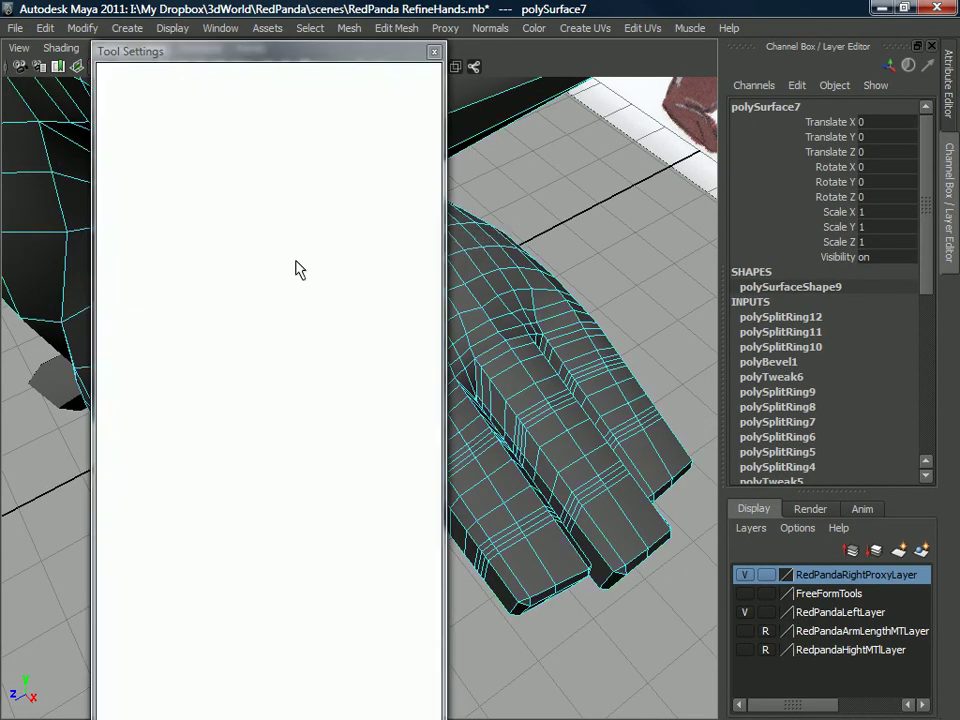
pyautogui.click(252, 214)
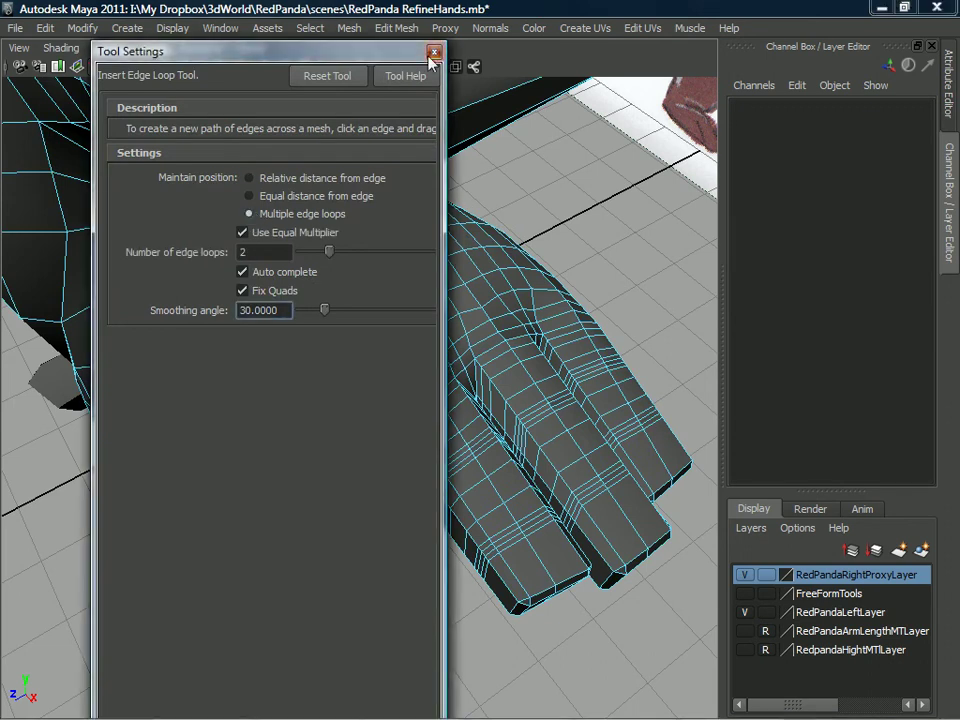
pyautogui.click(433, 52)
# - Insert edge loops across the thumb, undoing a misplaced one and adding the loops for its knuckle
pyautogui.moveTo(289, 390); pyautogui.dragTo(285, 395)
pyautogui.keyDown('alt'); pyautogui.moveTo(285, 395); pyautogui.dragTo(280, 412); pyautogui.keyUp('alt')
pyautogui.moveTo(258, 455); pyautogui.dragTo(262, 440)
pyautogui.keyDown('alt'); pyautogui.moveTo(262, 440); pyautogui.dragTo(328, 421); pyautogui.keyUp('alt')
pyautogui.hotkey('ctrl', 'z')
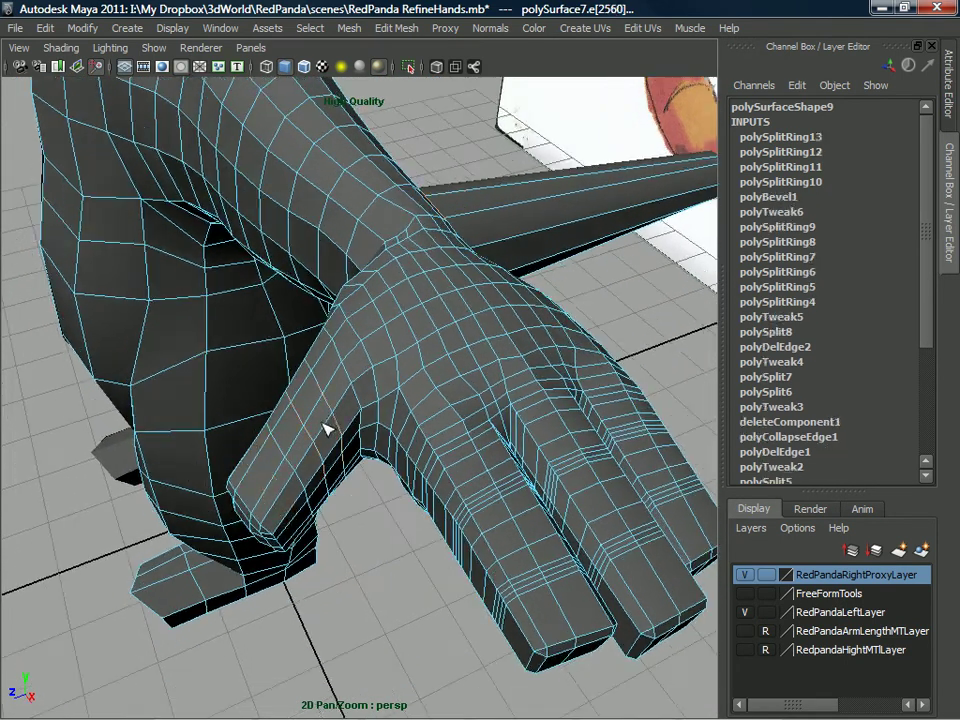
pyautogui.click(288, 455)
pyautogui.keyDown('alt'); pyautogui.moveTo(285, 456); pyautogui.dragTo(298, 435); pyautogui.keyUp('alt')
# - Bevel the thumb's knuckle edge loops with 3 segments and return the mesh to object mode
pyautogui.moveTo(293, 361); pyautogui.dragTo(300, 318, button='right')
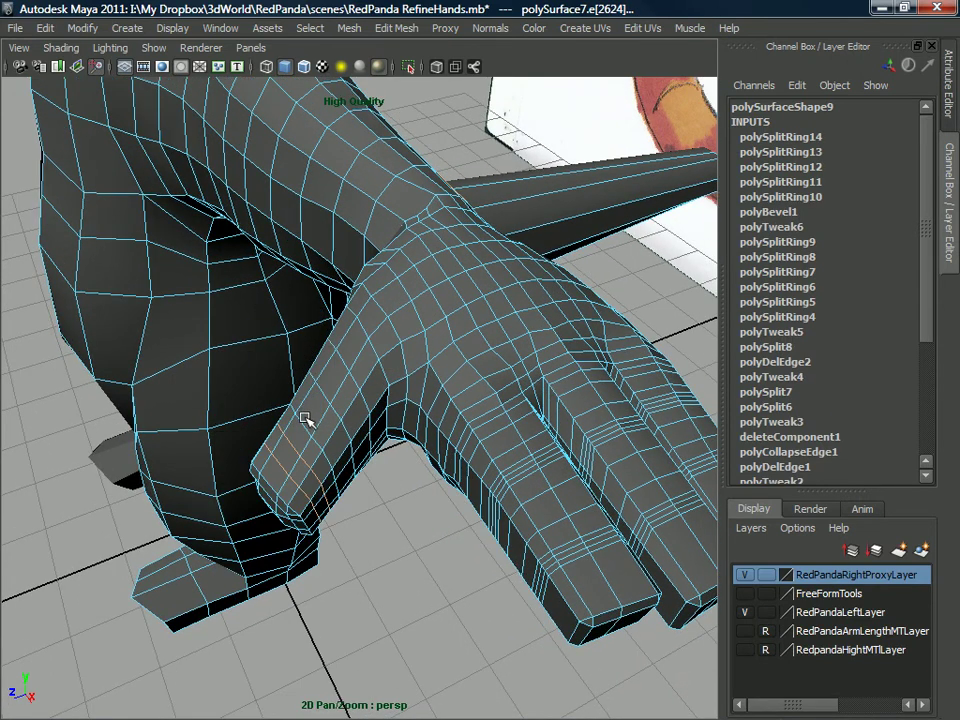
pyautogui.moveTo(303, 424)
pyautogui.keyDown('alt'); pyautogui.mouseDown()
pyautogui.moveTo(293, 420)
pyautogui.moveTo(306, 411)
pyautogui.mouseUp(); pyautogui.keyUp('alt')
pyautogui.keyDown('shift'); pyautogui.moveTo(306, 411); pyautogui.dragTo(385, 415, button='right'); pyautogui.keyUp('shift')
pyautogui.keyDown('alt'); pyautogui.moveTo(332, 411); pyautogui.dragTo(357, 373); pyautogui.keyUp('alt')
pyautogui.keyDown('alt'); pyautogui.moveTo(493, 314); pyautogui.dragTo(410, 419); pyautogui.keyUp('alt')
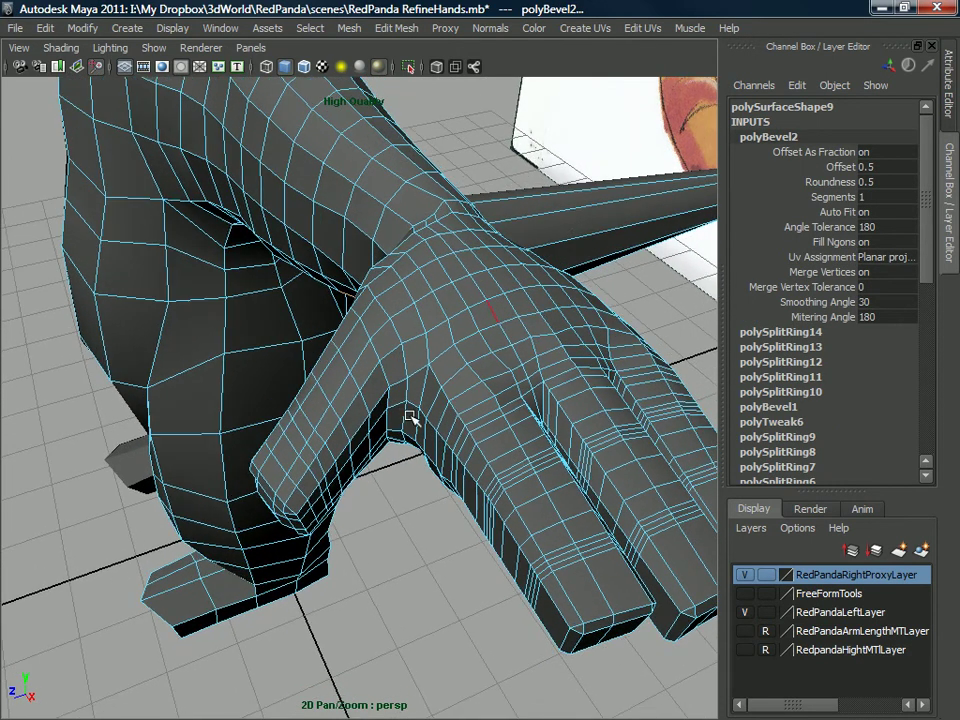
pyautogui.click(836, 197)
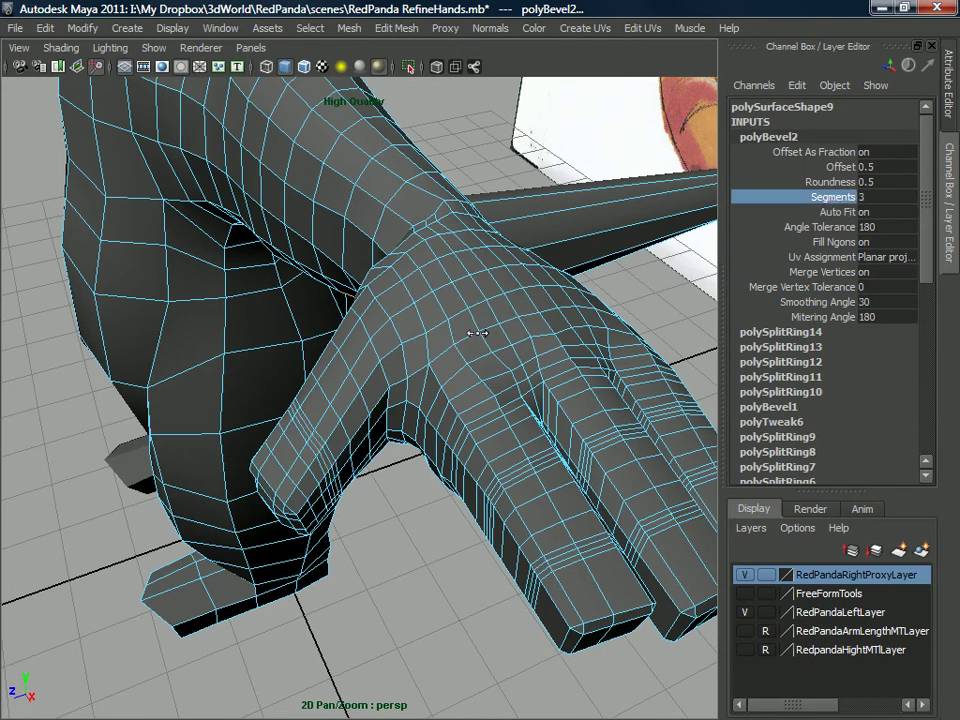
pyautogui.keyDown('alt'); pyautogui.moveTo(478, 333); pyautogui.dragTo(407, 401); pyautogui.keyUp('alt')
pyautogui.moveTo(407, 361); pyautogui.dragTo(467, 340, button='right')
pyautogui.click(383, 433)
# - Examine the mesh topology on the palm side of the hand, around the thumb pad and wrist
pyautogui.keyDown('alt'); pyautogui.moveTo(392, 429); pyautogui.dragTo(409, 361); pyautogui.keyUp('alt')
pyautogui.keyDown('alt'); pyautogui.moveTo(409, 361); pyautogui.dragTo(373, 491, button='middle'); pyautogui.keyUp('alt')
pyautogui.scroll(-4, 373, 491)
pyautogui.scroll(-5, 389, 392)
pyautogui.keyDown('alt'); pyautogui.moveTo(375, 424); pyautogui.dragTo(568, 322); pyautogui.keyUp('alt')
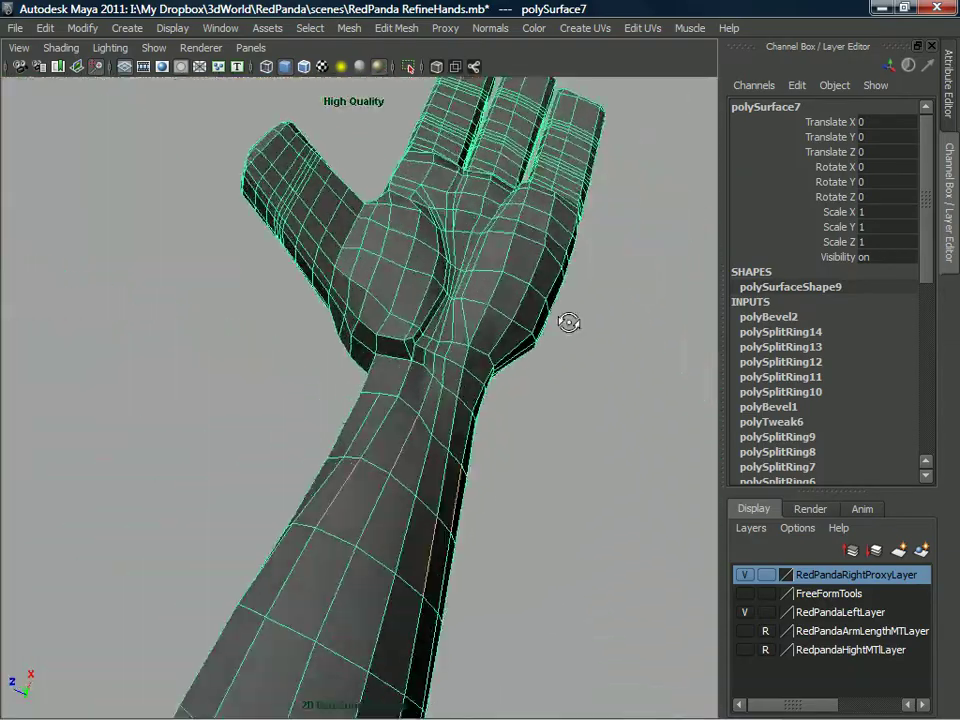
pyautogui.scroll(3, 390, 342)
pyautogui.scroll(-3, 390, 342)
pyautogui.keyDown('alt'); pyautogui.moveTo(356, 407); pyautogui.dragTo(421, 385); pyautogui.keyUp('alt')
# - Split a new edge where the thumb pad meets the wrist and delete the diagonal edge beside it
pyautogui.scroll(3, 367, 434)
pyautogui.moveTo(367, 434)
pyautogui.keyDown('alt'); pyautogui.mouseDown()
pyautogui.moveTo(338, 448)
pyautogui.moveTo(356, 417)
pyautogui.mouseUp(); pyautogui.keyUp('alt')
pyautogui.moveTo(361, 361); pyautogui.dragTo(286, 398, button='right')
pyautogui.click(346, 466)
pyautogui.keyDown('alt'); pyautogui.moveTo(343, 403); pyautogui.dragTo(369, 439); pyautogui.keyUp('alt')
pyautogui.press('Return')
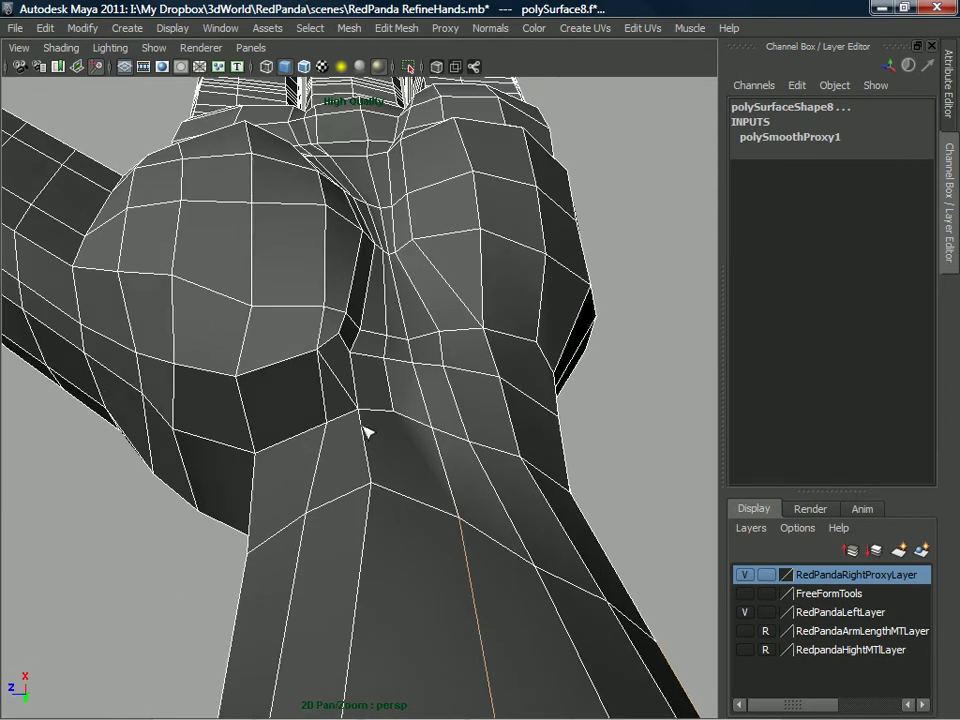
pyautogui.rightClick(347, 362)
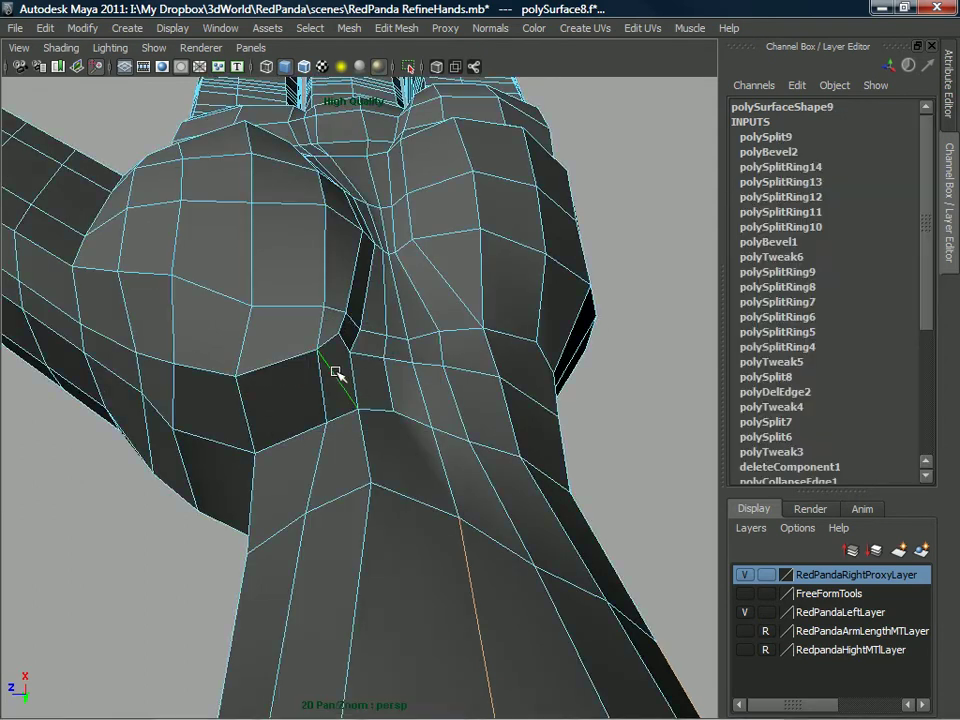
pyautogui.keyDown('shift'); pyautogui.moveTo(335, 372); pyautogui.dragTo(264, 392, button='right'); pyautogui.keyUp('shift')
# - Split a row of edges around the thumb pad's base, from the wrist crease to the outer side of the thumb
pyautogui.moveTo(347, 360); pyautogui.dragTo(330, 339, button='right')
pyautogui.keyDown('alt'); pyautogui.moveTo(325, 395); pyautogui.dragTo(293, 491); pyautogui.keyUp('alt')
pyautogui.click(322, 356)
pyautogui.click(284, 377)
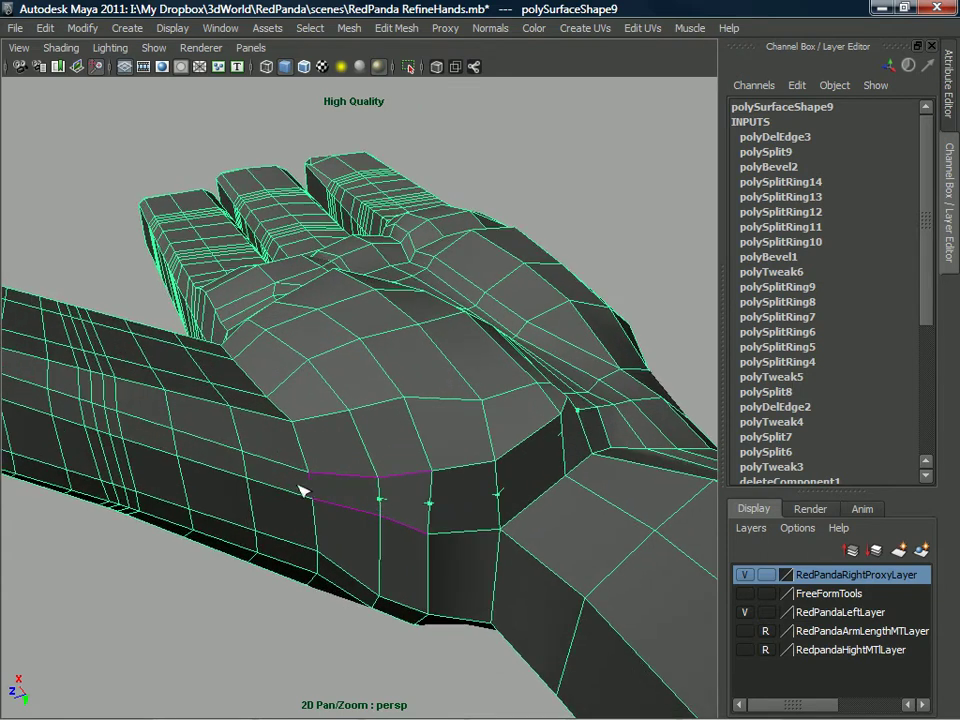
pyautogui.click(312, 488)
pyautogui.press('Return')
# - Move the new edge at the thumb pad's wrist corner lower and adjust the vertex beside the wrist crease
pyautogui.keyDown('alt'); pyautogui.moveTo(490, 440); pyautogui.dragTo(515, 432); pyautogui.keyUp('alt')
pyautogui.moveTo(567, 361); pyautogui.dragTo(580, 405, button='right')
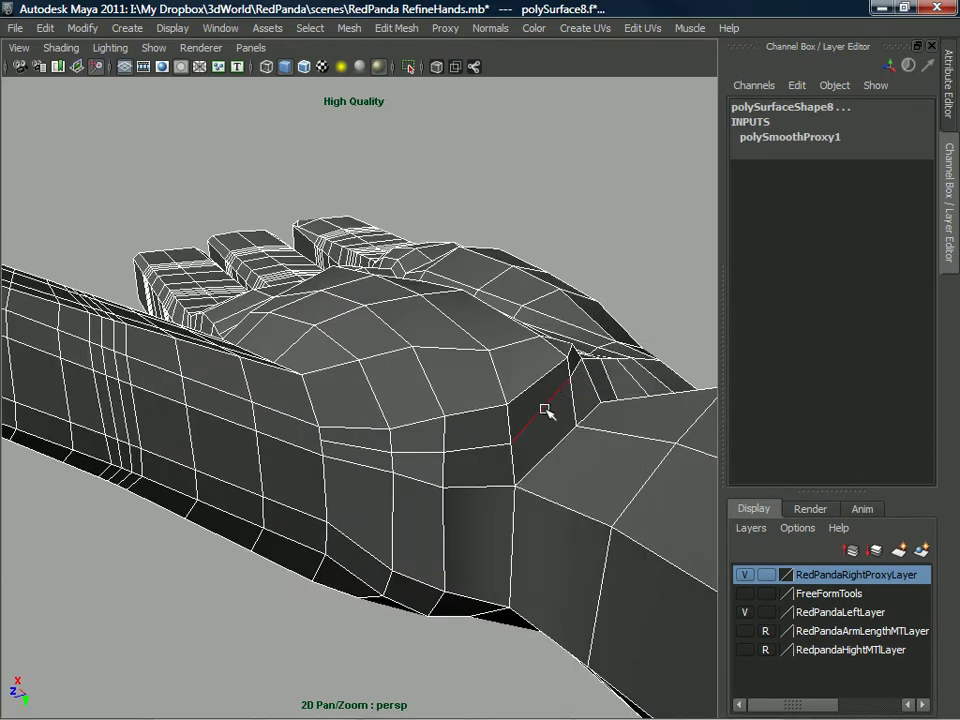
pyautogui.click(544, 409)
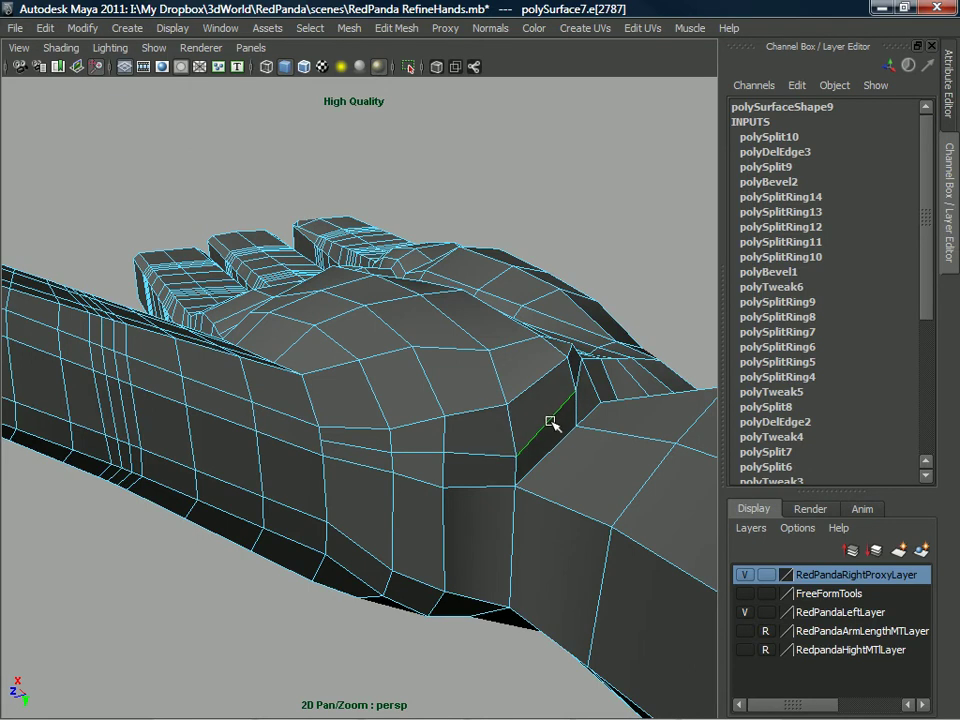
pyautogui.keyDown('alt'); pyautogui.moveTo(572, 401); pyautogui.dragTo(563, 401); pyautogui.keyUp('alt')
pyautogui.click(562, 410)
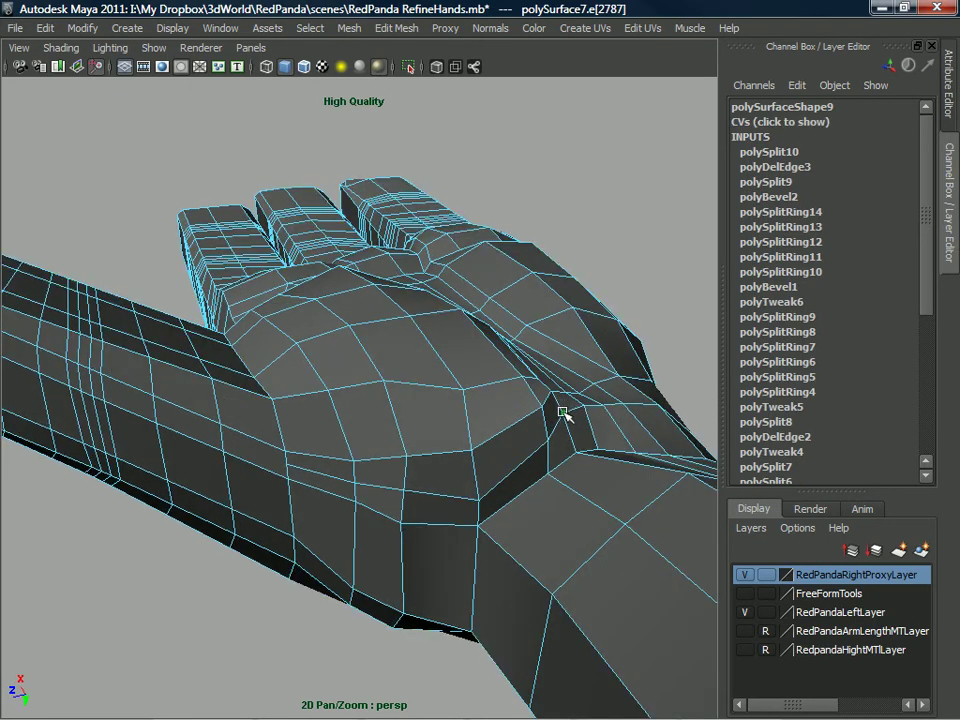
# - Reposition the edge row's vertices and edges on the outer side of the thumb base
pyautogui.keyDown('alt'); pyautogui.moveTo(484, 467); pyautogui.dragTo(541, 398); pyautogui.keyUp('alt')
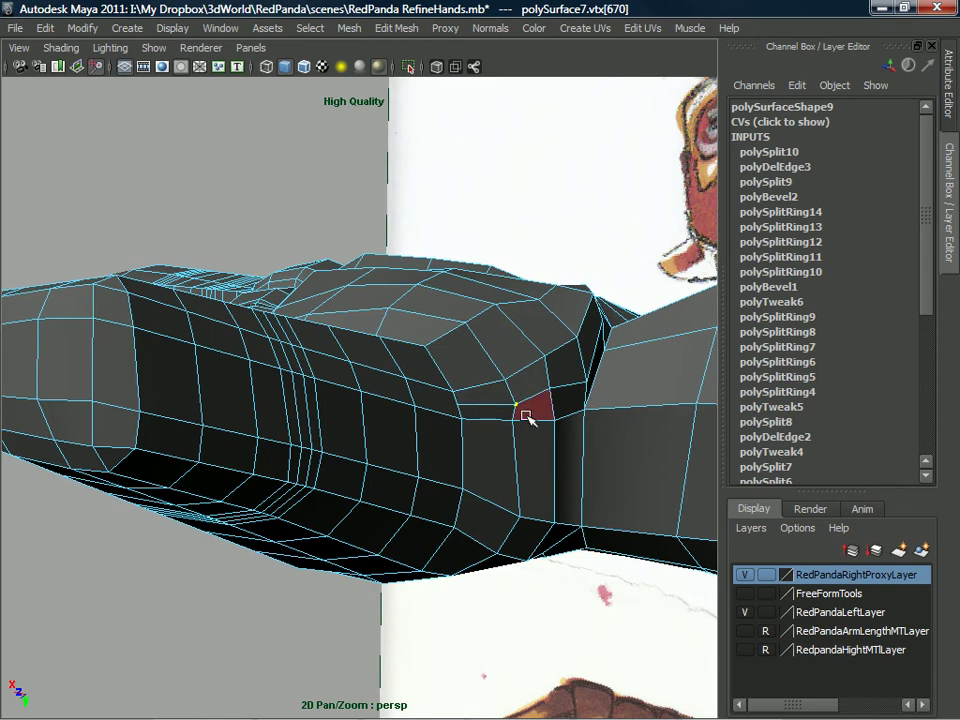
pyautogui.click(528, 420)
pyautogui.click(549, 388)
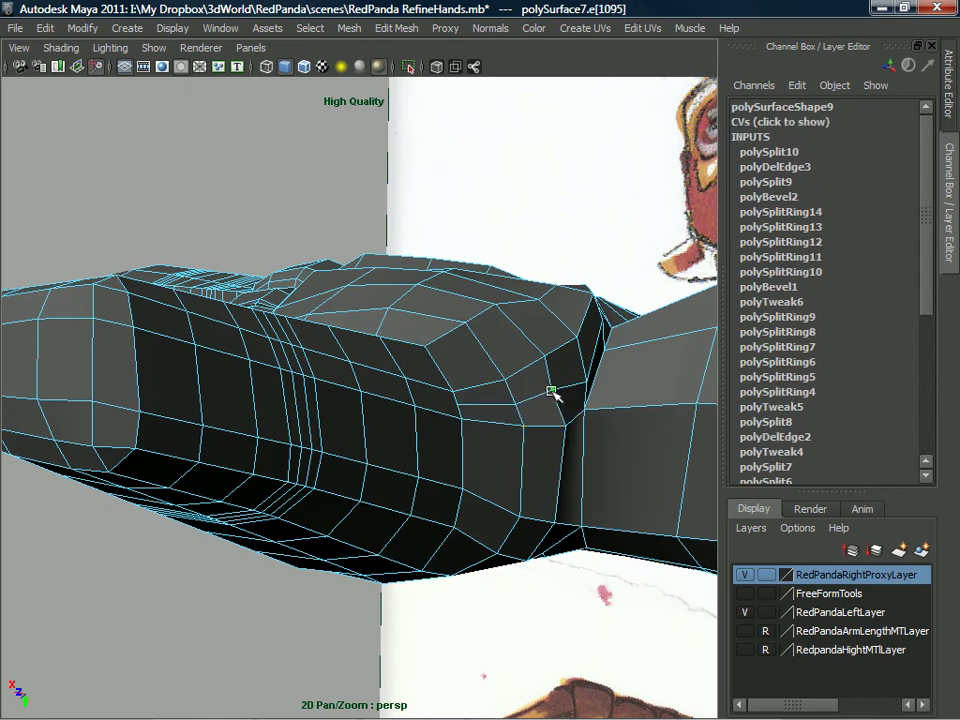
pyautogui.keyDown('alt'); pyautogui.moveTo(582, 408); pyautogui.dragTo(175, 428); pyautogui.keyUp('alt')
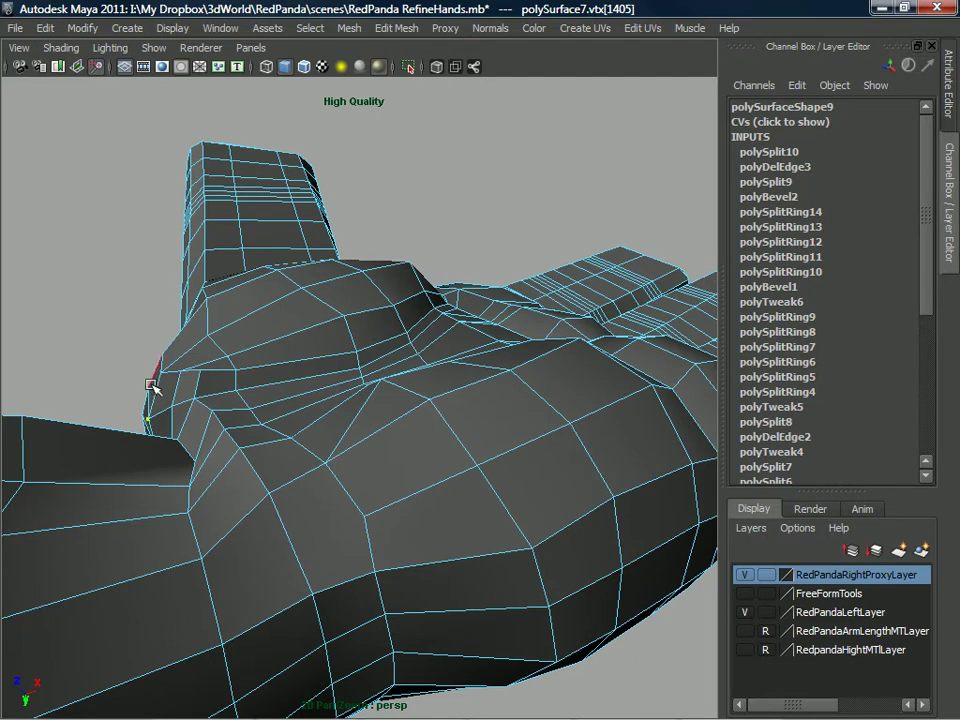
pyautogui.click(141, 396)
# - Try to even out the vertices along the crease between the thumb pad and the wrist
pyautogui.keyDown('alt'); pyautogui.moveTo(243, 406); pyautogui.dragTo(422, 399); pyautogui.keyUp('alt')
pyautogui.keyDown('alt'); pyautogui.moveTo(459, 396); pyautogui.dragTo(415, 410, button='middle'); pyautogui.keyUp('alt')
pyautogui.keyDown('alt'); pyautogui.moveTo(415, 410); pyautogui.dragTo(371, 420); pyautogui.keyUp('alt')
pyautogui.click(435, 434)
pyautogui.keyDown('alt'); pyautogui.moveTo(444, 428); pyautogui.dragTo(311, 446); pyautogui.keyUp('alt')
pyautogui.click(435, 433)
pyautogui.click(423, 418)
pyautogui.click(338, 496)
pyautogui.click(283, 427)
pyautogui.keyDown('alt'); pyautogui.moveTo(289, 388); pyautogui.dragTo(252, 489); pyautogui.keyUp('alt')
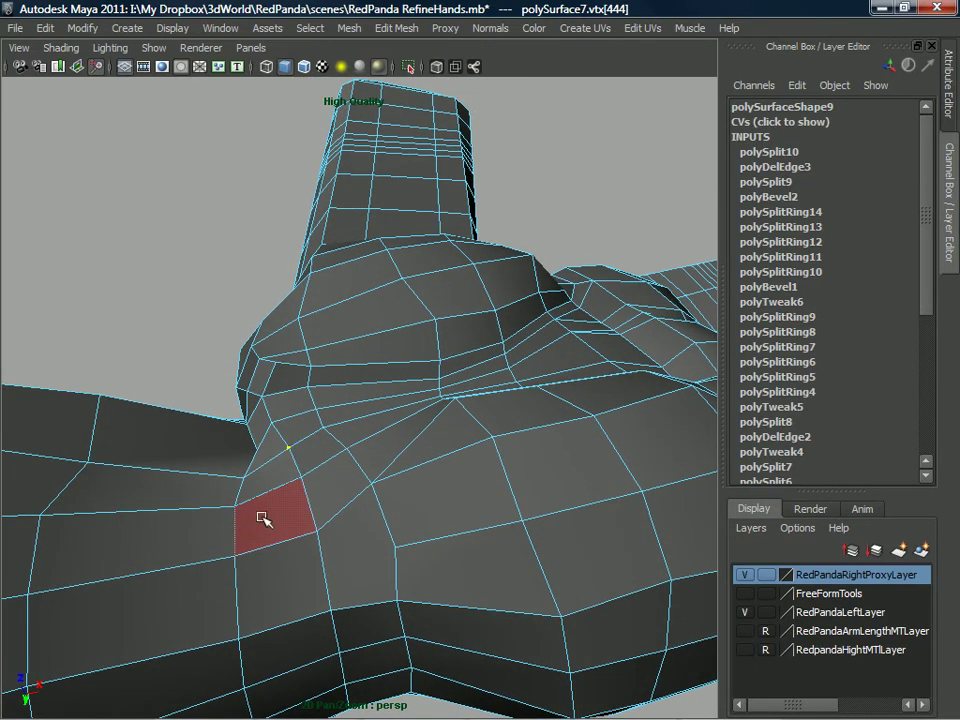
pyautogui.keyDown('alt'); pyautogui.moveTo(282, 462); pyautogui.dragTo(249, 463); pyautogui.keyUp('alt')
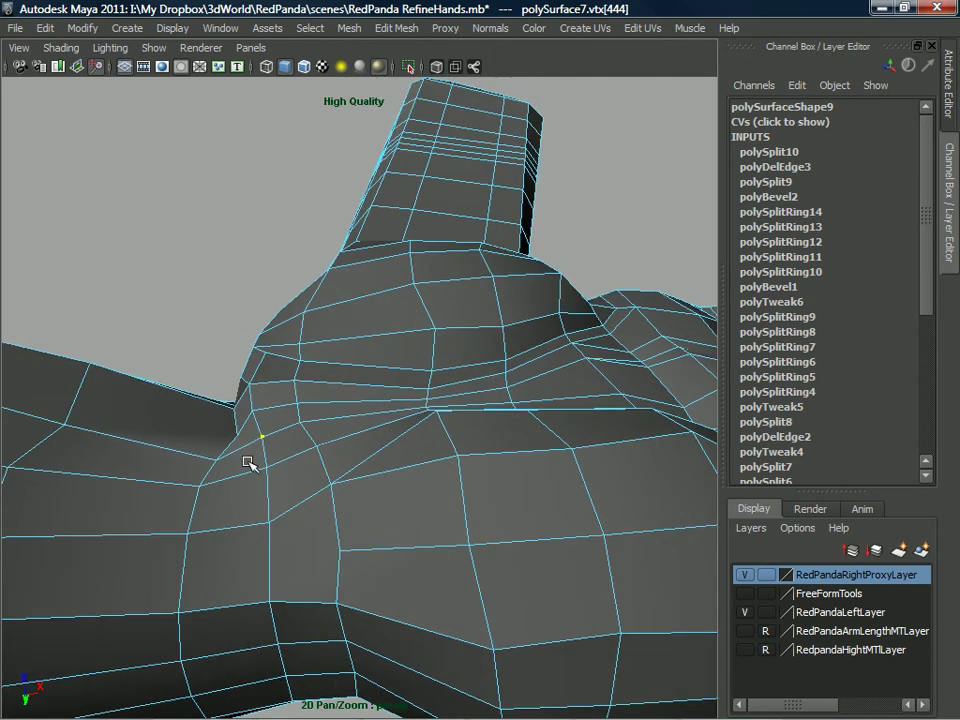
# - Try to reposition the vertices across the middle of the wrist below the palm
pyautogui.click(270, 546)
pyautogui.click(289, 546)
pyautogui.keyDown('alt'); pyautogui.moveTo(289, 546); pyautogui.dragTo(266, 588); pyautogui.keyUp('alt')
pyautogui.click(281, 620)
pyautogui.click(288, 618)
# - Try to round out the thumb pad by moving the vertices on its surface and wrist-side rim
pyautogui.scroll(-3, 324, 454)
pyautogui.keyDown('alt'); pyautogui.moveTo(324, 454); pyautogui.dragTo(405, 350); pyautogui.keyUp('alt')
pyautogui.scroll(3, 405, 380)
pyautogui.click(406, 370)
pyautogui.click(399, 408)
pyautogui.click(423, 372)
pyautogui.click(312, 320)
pyautogui.keyDown('alt'); pyautogui.moveTo(312, 320); pyautogui.dragTo(437, 358); pyautogui.keyUp('alt')
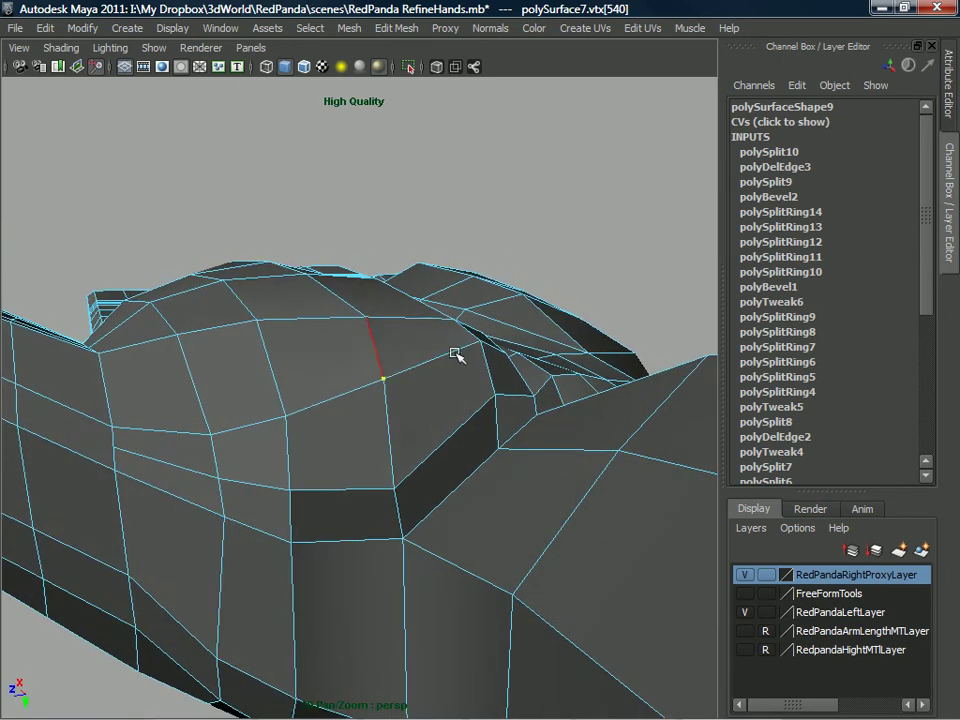
pyautogui.click(285, 409)
pyautogui.keyDown('alt'); pyautogui.moveTo(285, 409); pyautogui.dragTo(330, 424); pyautogui.keyUp('alt')
pyautogui.click(428, 404)
pyautogui.click(486, 374)
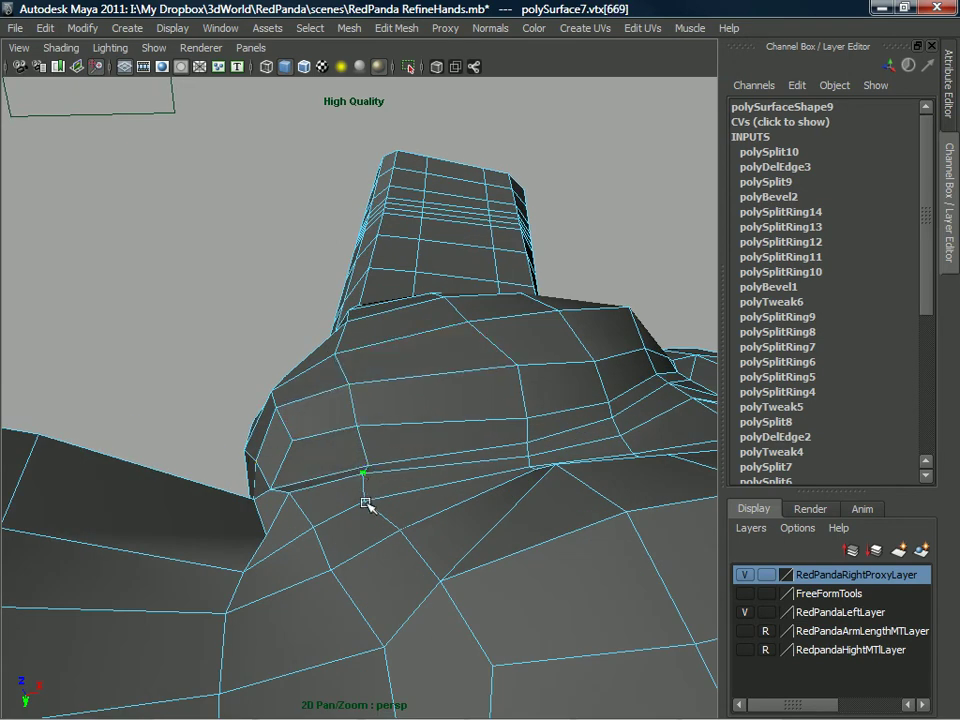
# - Try to adjust the vertices in the crease between the thumb pad and the palm
pyautogui.click(369, 488)
pyautogui.keyDown('alt'); pyautogui.moveTo(369, 488); pyautogui.dragTo(283, 378); pyautogui.keyUp('alt')
pyautogui.click(305, 500)
pyautogui.keyDown('alt'); pyautogui.moveTo(363, 380); pyautogui.dragTo(423, 418); pyautogui.keyUp('alt')
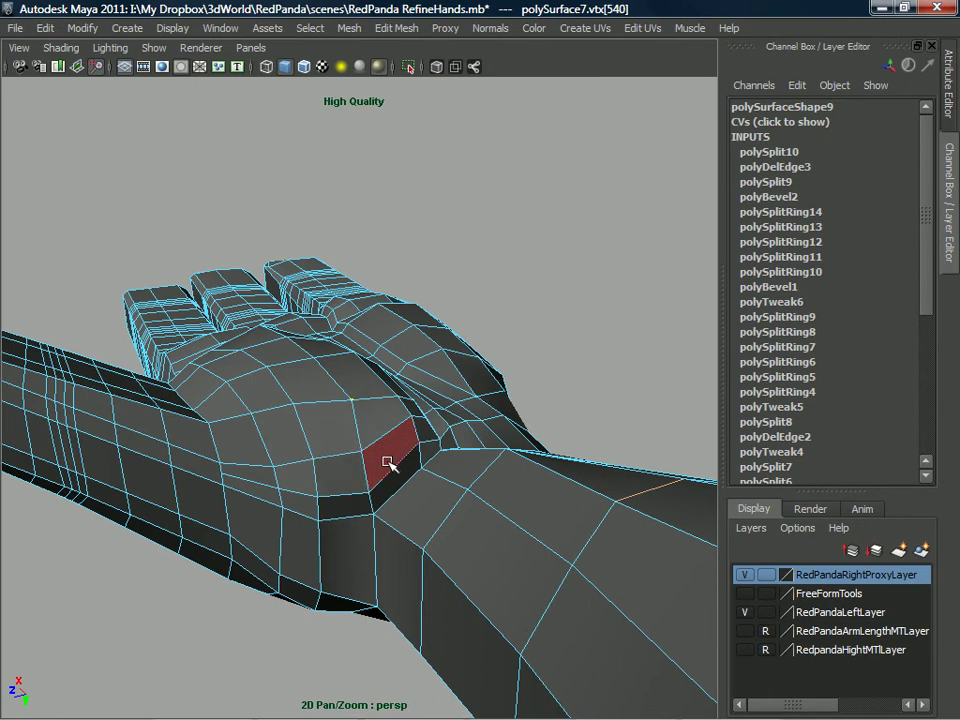
# - Undo the recent vertex adjustments around the thumb pad, palm crease and wrist
pyautogui.hotkey('ctrl', 'z')
pyautogui.hotkey('ctrl', 'z')
pyautogui.hotkey('ctrl', 'z')
pyautogui.hotkey('ctrl', 'z')
pyautogui.hotkey('ctrl', 'z')
pyautogui.hotkey('ctrl', 'z')
pyautogui.hotkey('ctrl', 'z')
pyautogui.hotkey('ctrl', 'z')
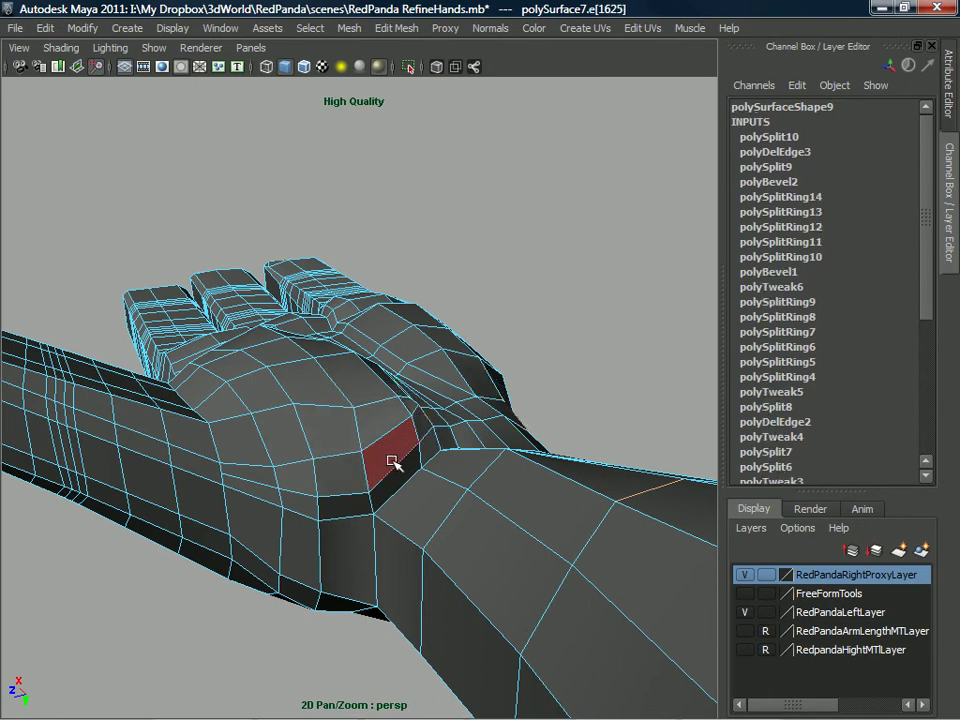
pyautogui.hotkey('ctrl', 'z')
pyautogui.hotkey('ctrl', 'z')
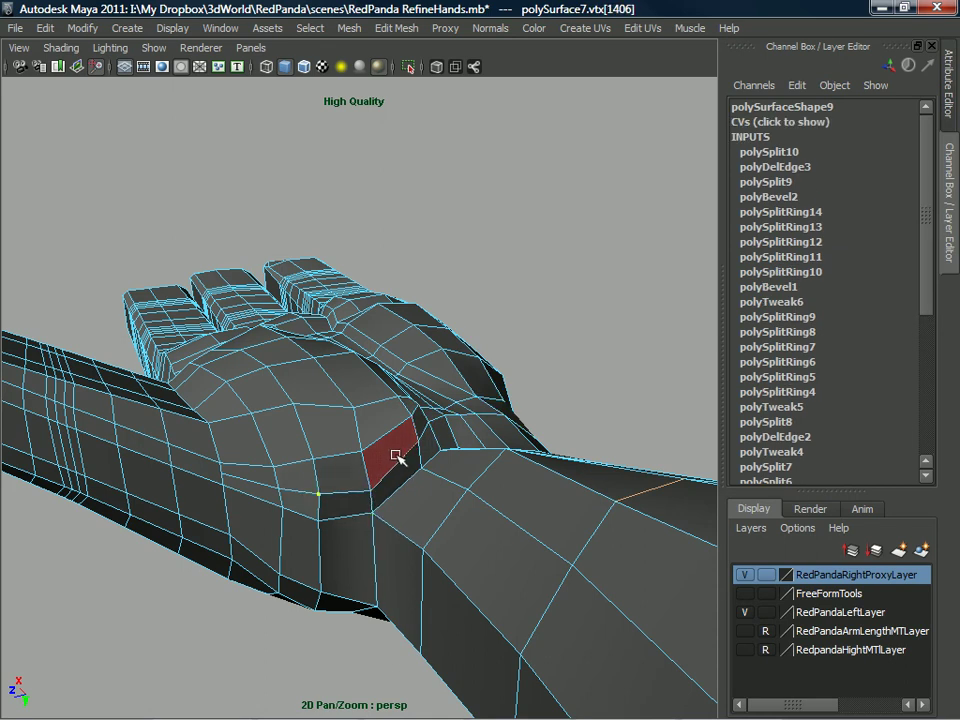
pyautogui.hotkey('ctrl', 'z')
# - Delete the added edge row around the thumb pad's base, including its remaining short piece beside the wrist crease
pyautogui.moveTo(280, 368); pyautogui.dragTo(277, 463, button='right')
pyautogui.click(247, 476)
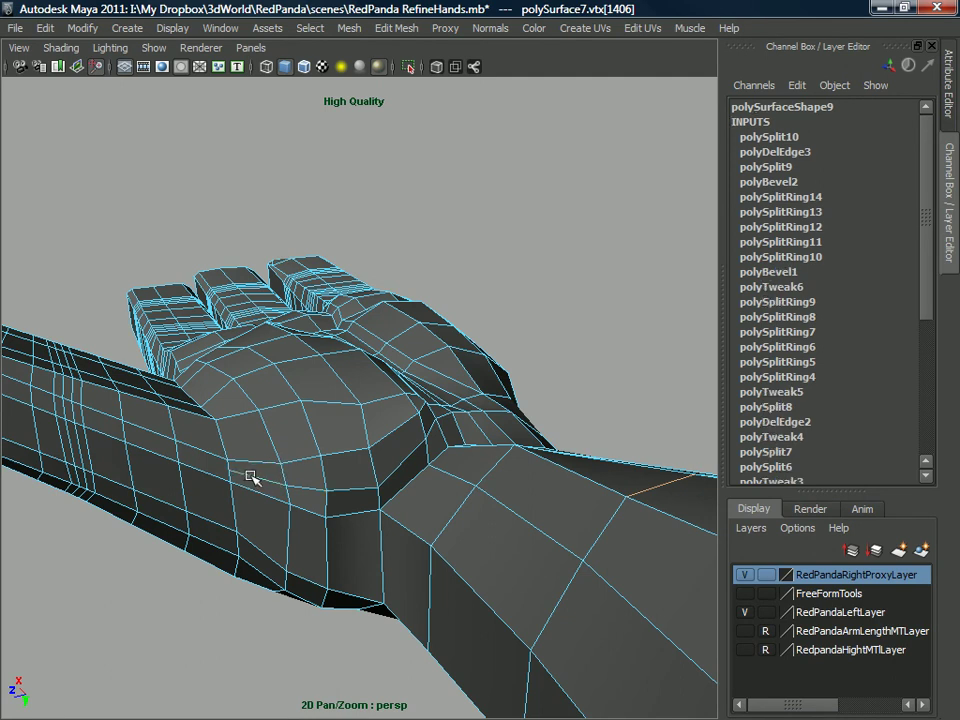
pyautogui.keyDown('alt'); pyautogui.moveTo(296, 476); pyautogui.dragTo(297, 487); pyautogui.keyUp('alt')
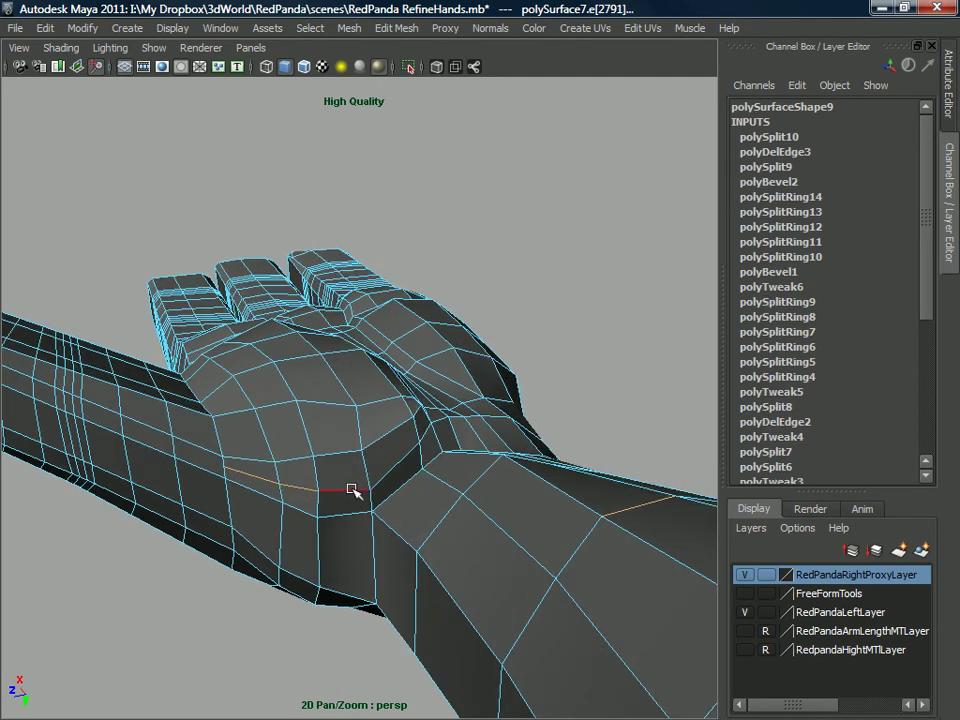
pyautogui.keyDown('alt'); pyautogui.moveTo(357, 492); pyautogui.dragTo(365, 452); pyautogui.keyUp('alt')
pyautogui.keyDown('shift'); pyautogui.moveTo(347, 456); pyautogui.dragTo(317, 476, button='right'); pyautogui.keyUp('shift')
pyautogui.keyDown('alt'); pyautogui.moveTo(317, 476); pyautogui.dragTo(381, 486); pyautogui.keyUp('alt')
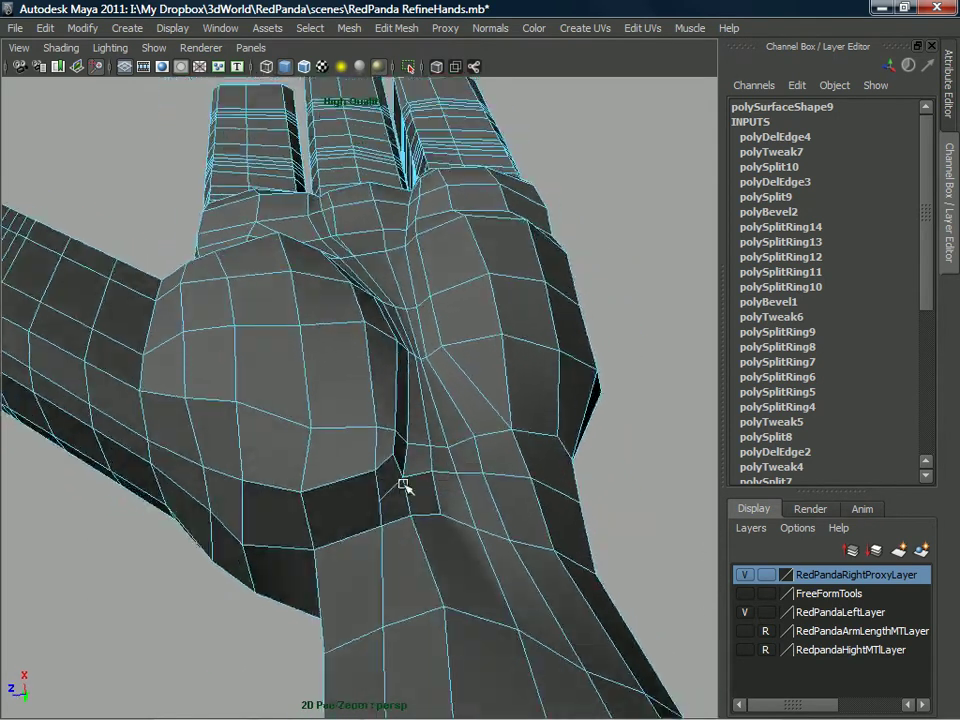
pyautogui.click(396, 489)
pyautogui.keyDown('shift'); pyautogui.rightClick(391, 491); pyautogui.keyUp('shift')
pyautogui.click(350, 508)
pyautogui.keyDown('alt'); pyautogui.moveTo(381, 480); pyautogui.dragTo(369, 428); pyautogui.keyUp('alt')
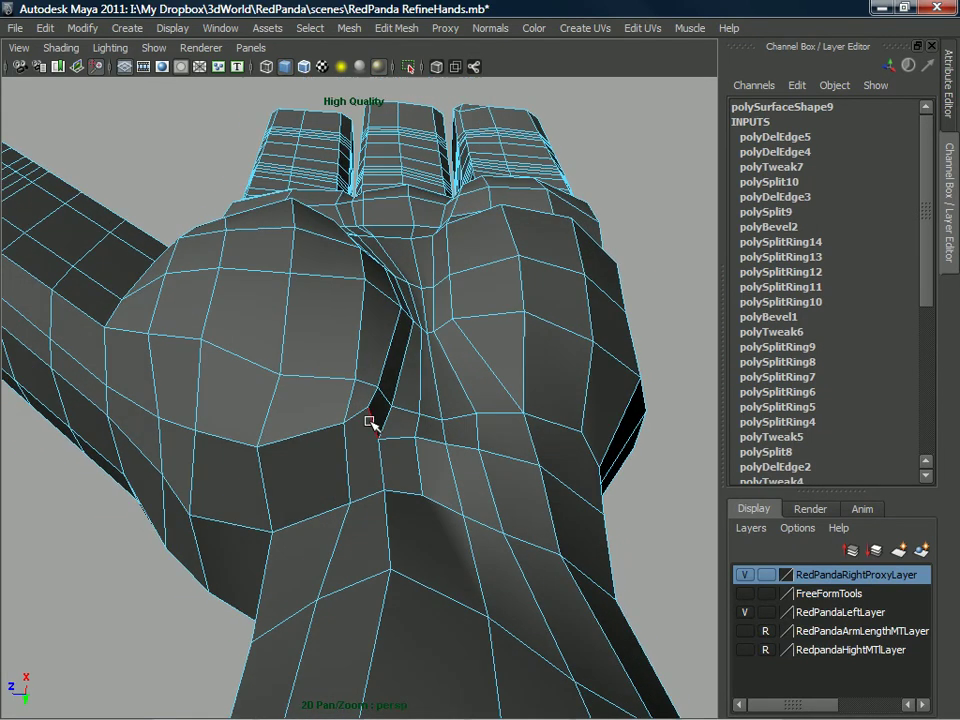
# - Collapse the two short edges at the corner where the thumb pad meets the wrist crease
pyautogui.click(373, 418)
pyautogui.keyDown('shift'); pyautogui.rightClick(375, 419); pyautogui.keyUp('shift')
pyautogui.click(381, 315)
pyautogui.click(476, 364)
pyautogui.keyDown('alt'); pyautogui.moveTo(407, 396); pyautogui.dragTo(369, 448); pyautogui.keyUp('alt')
pyautogui.click(369, 448)
pyautogui.keyDown('shift'); pyautogui.moveTo(369, 448); pyautogui.dragTo(411, 376, button='right'); pyautogui.keyUp('shift')
# - Split a new edge line from the wrist up through the narrow faces to the thumb pad's inner corner
pyautogui.keyDown('alt'); pyautogui.moveTo(390, 407); pyautogui.dragTo(390, 446); pyautogui.keyUp('alt')
pyautogui.moveTo(389, 358); pyautogui.dragTo(512, 336, button='right')
pyautogui.click(397, 416)
pyautogui.keyDown('shift'); pyautogui.moveTo(407, 394); pyautogui.dragTo(326, 396, button='right'); pyautogui.keyUp('shift')
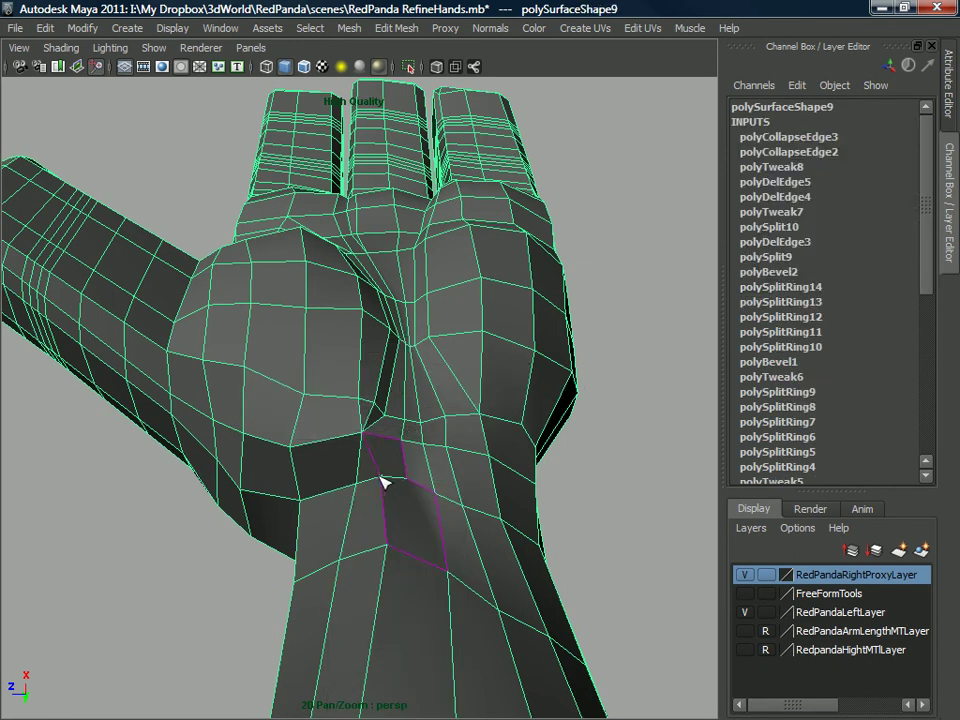
pyautogui.moveTo(394, 428); pyautogui.dragTo(380, 418)
pyautogui.press('Return')
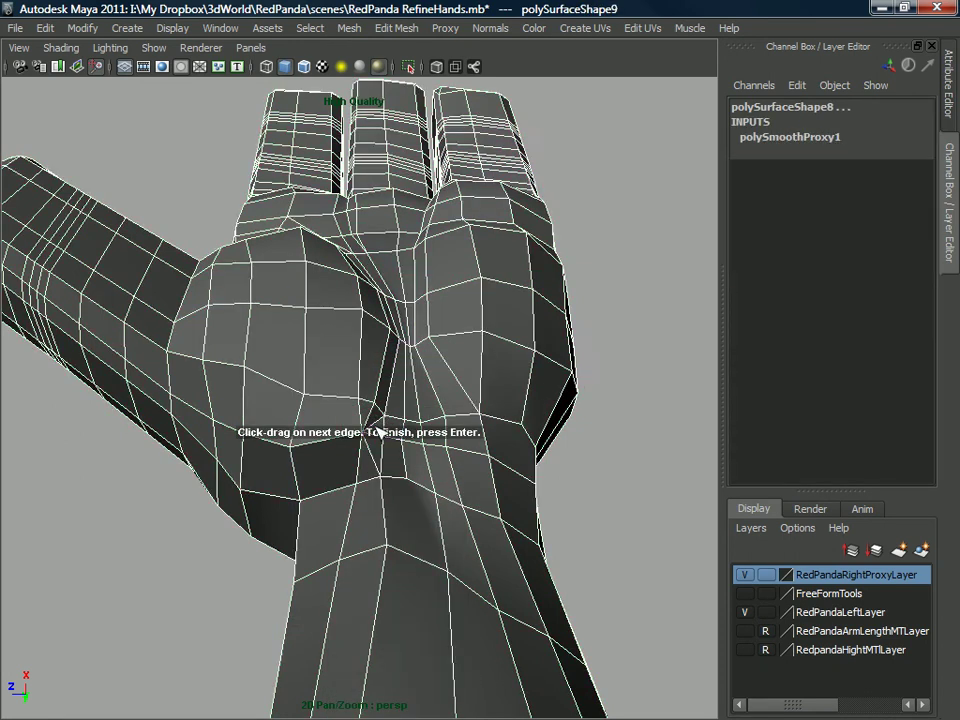
# - Delete the leftover diagonal edges at the thumb pad's wrist corner
pyautogui.scroll(2, 376, 448)
pyautogui.moveTo(371, 420); pyautogui.dragTo(375, 317, button='right')
pyautogui.click(374, 488)
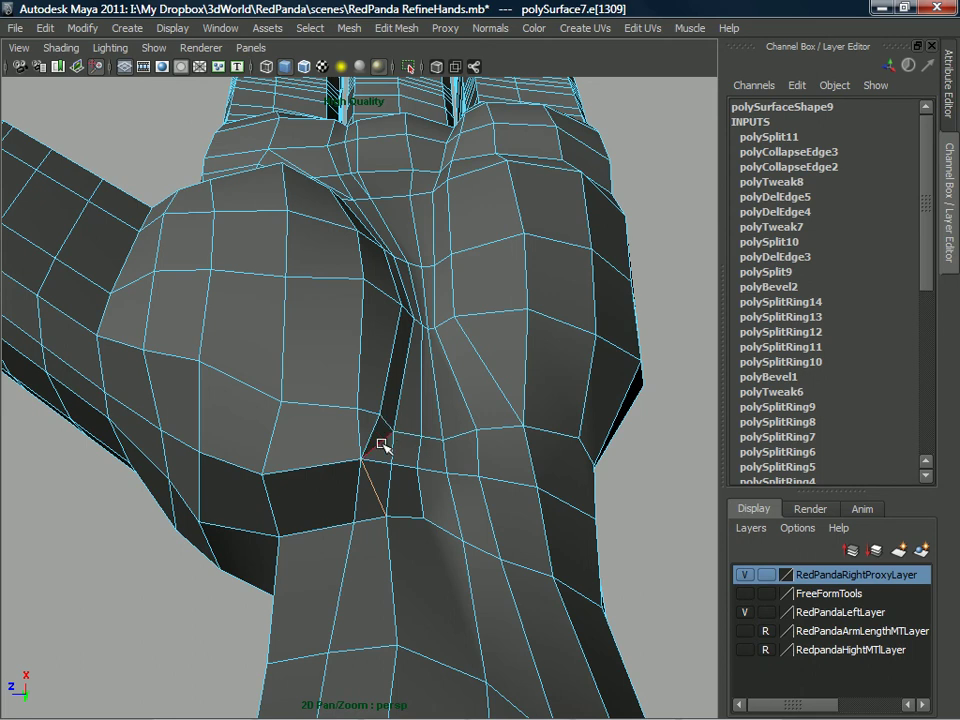
pyautogui.keyDown('shift'); pyautogui.moveTo(385, 443); pyautogui.dragTo(308, 461, button='right'); pyautogui.keyUp('shift')
pyautogui.keyDown('alt'); pyautogui.moveTo(349, 454); pyautogui.dragTo(337, 398); pyautogui.keyUp('alt')
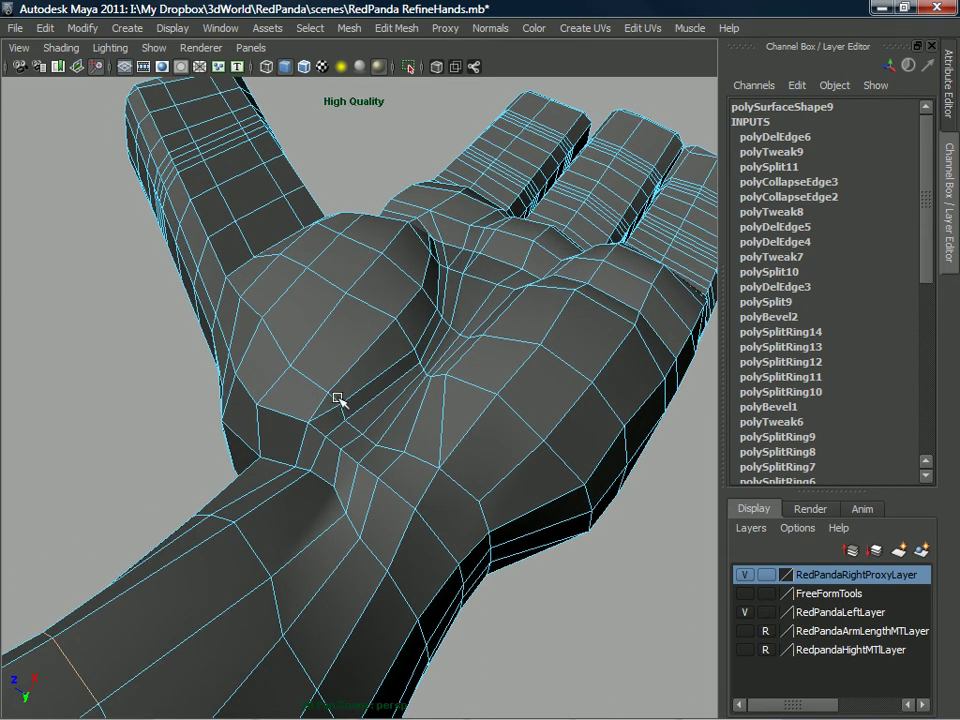
# - Collapse the short edge left at the corner where the thumb pad meets the wrist crease
pyautogui.keyDown('shift'); pyautogui.moveTo(336, 398); pyautogui.dragTo(394, 356, button='right'); pyautogui.keyUp('shift')
pyautogui.keyDown('alt'); pyautogui.moveTo(378, 377); pyautogui.dragTo(373, 374); pyautogui.keyUp('alt')
# - Split a new edge line from the thumb pad's lower edge across the fan of narrow faces to the palm's heel
pyautogui.moveTo(392, 361); pyautogui.dragTo(368, 364, button='right')
pyautogui.moveTo(362, 388); pyautogui.dragTo(361, 385)
pyautogui.moveTo(393, 447); pyautogui.dragTo(393, 447)
pyautogui.keyDown('alt'); pyautogui.moveTo(393, 447); pyautogui.dragTo(360, 439); pyautogui.keyUp('alt')
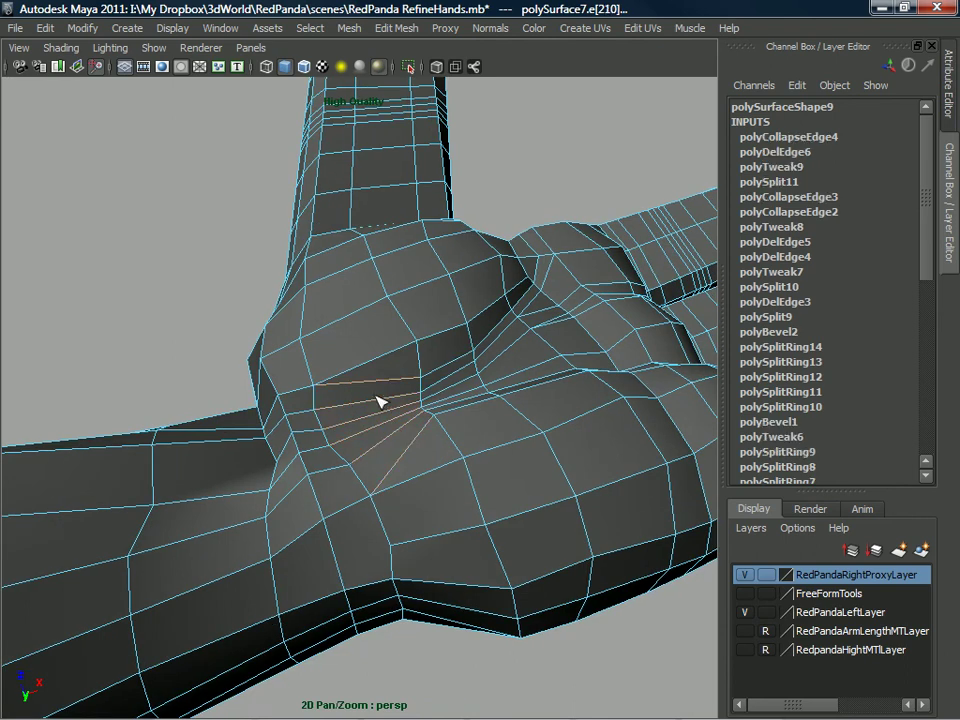
pyautogui.moveTo(377, 359)
pyautogui.mouseDown(button='right')
pyautogui.moveTo(439, 338)
pyautogui.moveTo(383, 370)
pyautogui.mouseUp(button='right')
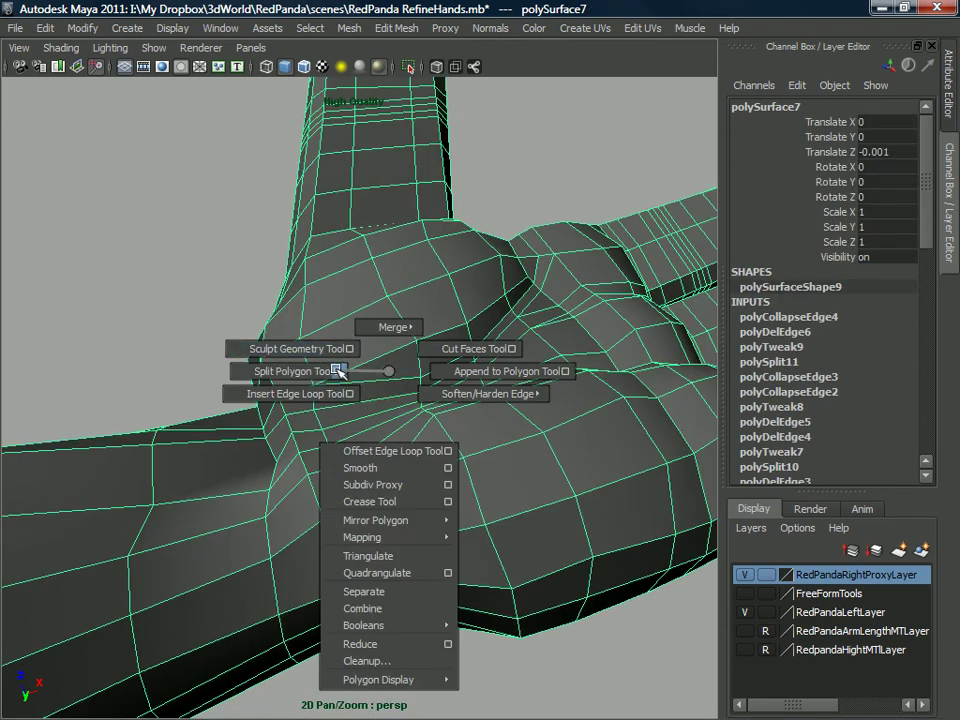
pyautogui.click(338, 371)
pyautogui.click(433, 47)
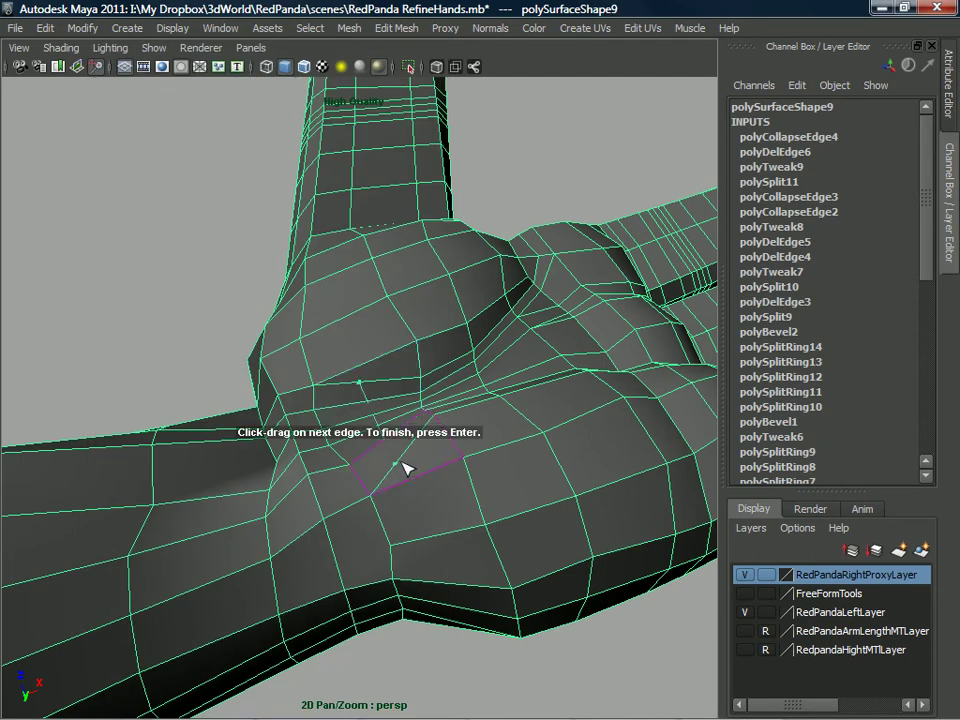
pyautogui.press('Return')
# - Adjust the edges along the wrist crease beneath the thumb pad to even out the spacing of the narrow faces
pyautogui.keyDown('alt'); pyautogui.moveTo(429, 441); pyautogui.dragTo(474, 495); pyautogui.keyUp('alt')
pyautogui.keyDown('alt'); pyautogui.moveTo(474, 495); pyautogui.dragTo(424, 381, button='middle'); pyautogui.keyUp('alt')
pyautogui.moveTo(424, 381)
pyautogui.mouseDown(button='right')
pyautogui.moveTo(437, 346)
pyautogui.moveTo(427, 374)
pyautogui.moveTo(395, 374)
pyautogui.mouseUp(button='right')
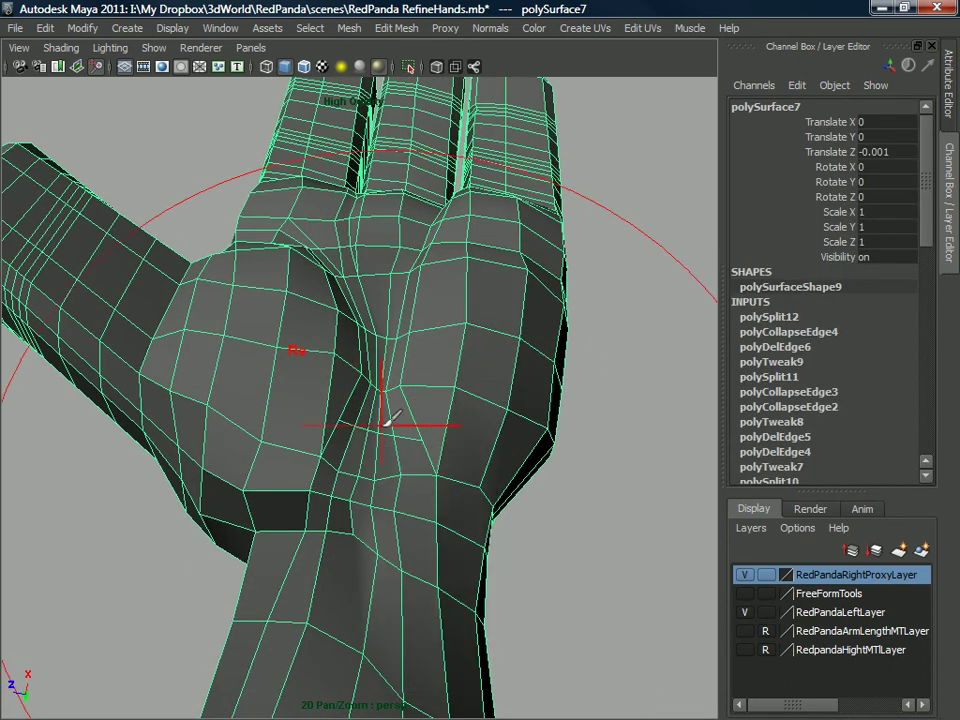
pyautogui.scroll(-5, 382, 443)
pyautogui.moveTo(414, 493)
pyautogui.keyDown('alt'); pyautogui.mouseDown()
pyautogui.moveTo(459, 429)
pyautogui.moveTo(561, 453)
pyautogui.moveTo(396, 467)
pyautogui.moveTo(375, 508)
pyautogui.moveTo(321, 514)
pyautogui.moveTo(325, 448)
pyautogui.moveTo(306, 471)
pyautogui.moveTo(274, 424)
pyautogui.moveTo(286, 362)
pyautogui.moveTo(251, 390)
pyautogui.moveTo(355, 407)
pyautogui.moveTo(387, 396)
pyautogui.moveTo(349, 396)
pyautogui.mouseUp(); pyautogui.keyUp('alt')
pyautogui.moveTo(345, 397); pyautogui.dragTo(397, 378, button='right')
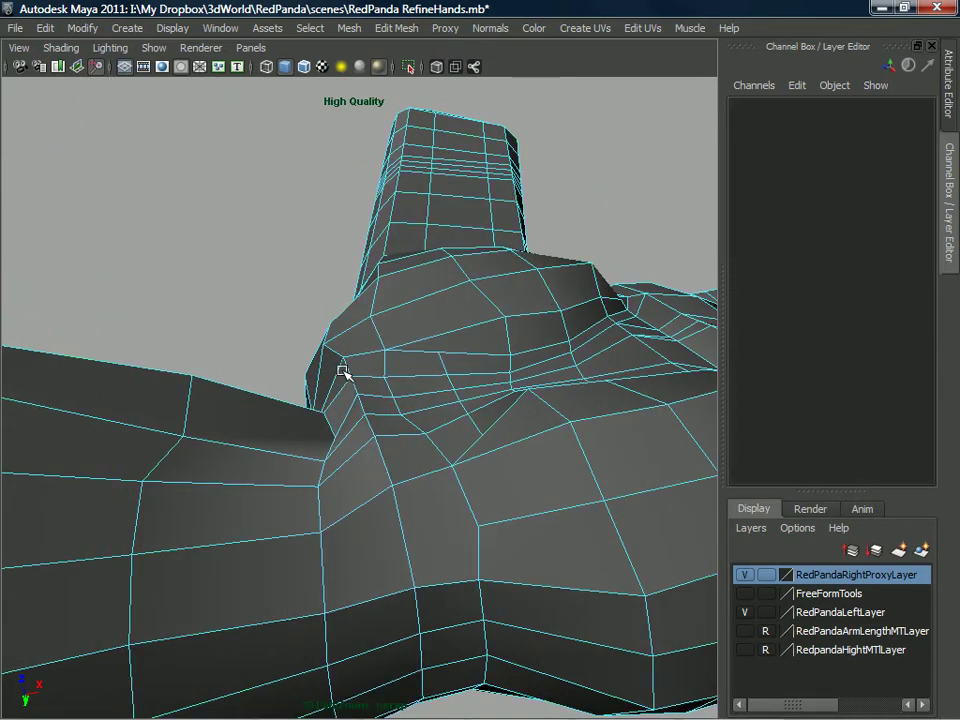
pyautogui.click(346, 371)
pyautogui.keyDown('alt'); pyautogui.moveTo(347, 389); pyautogui.dragTo(388, 401); pyautogui.keyUp('alt')
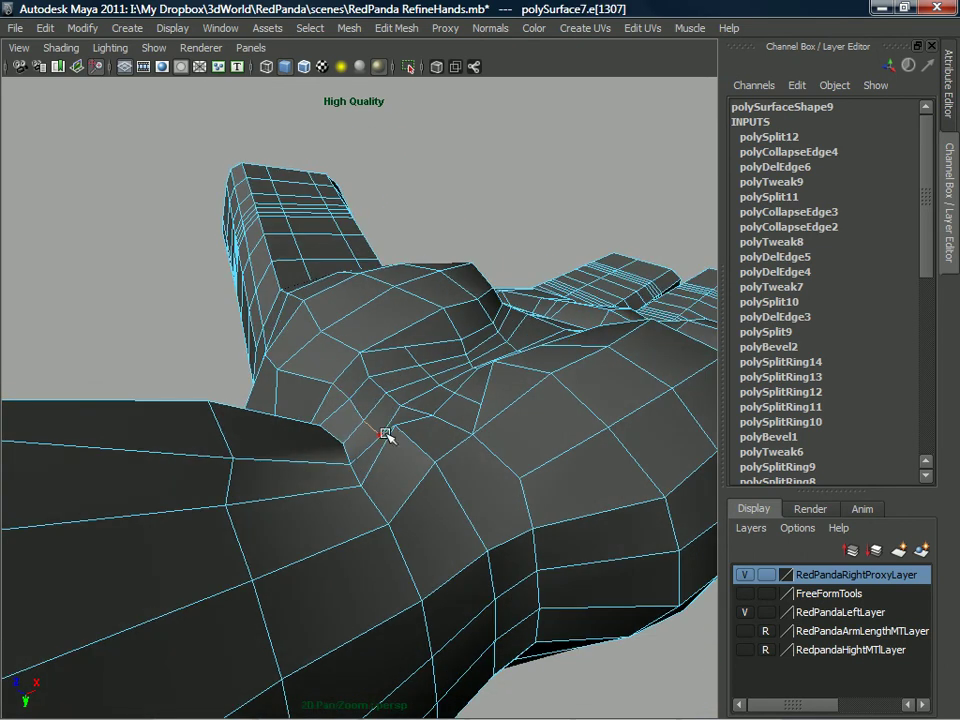
pyautogui.click(403, 476)
pyautogui.keyDown('alt'); pyautogui.moveTo(403, 476); pyautogui.dragTo(336, 444); pyautogui.keyUp('alt')
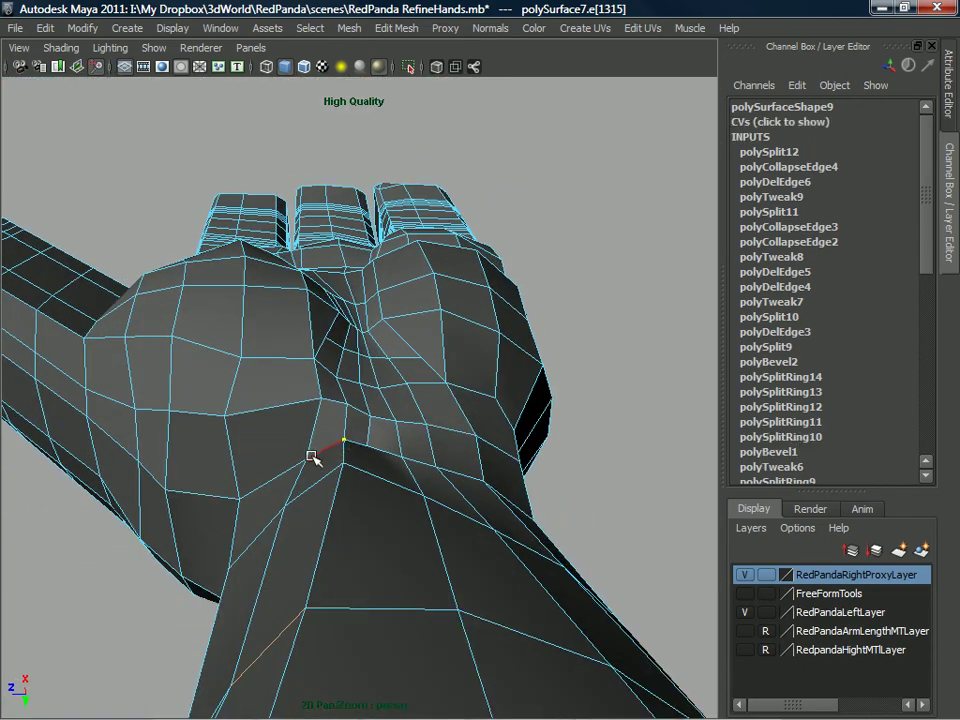
# - Reposition the thumb pad's wrist corner vertex and the neighbouring wrist points to smooth the transition into the forearm
pyautogui.click(313, 400)
pyautogui.keyDown('alt'); pyautogui.moveTo(313, 400); pyautogui.dragTo(271, 410); pyautogui.keyUp('alt')
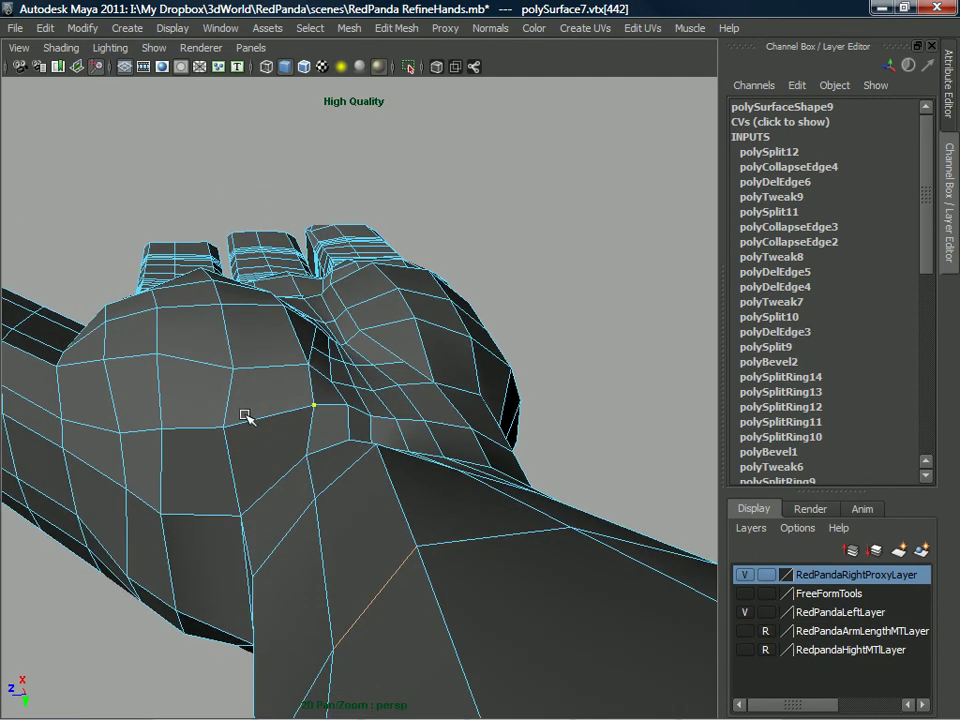
pyautogui.click(240, 356)
pyautogui.keyDown('alt'); pyautogui.moveTo(240, 356); pyautogui.dragTo(354, 416); pyautogui.keyUp('alt')
pyautogui.click(346, 442)
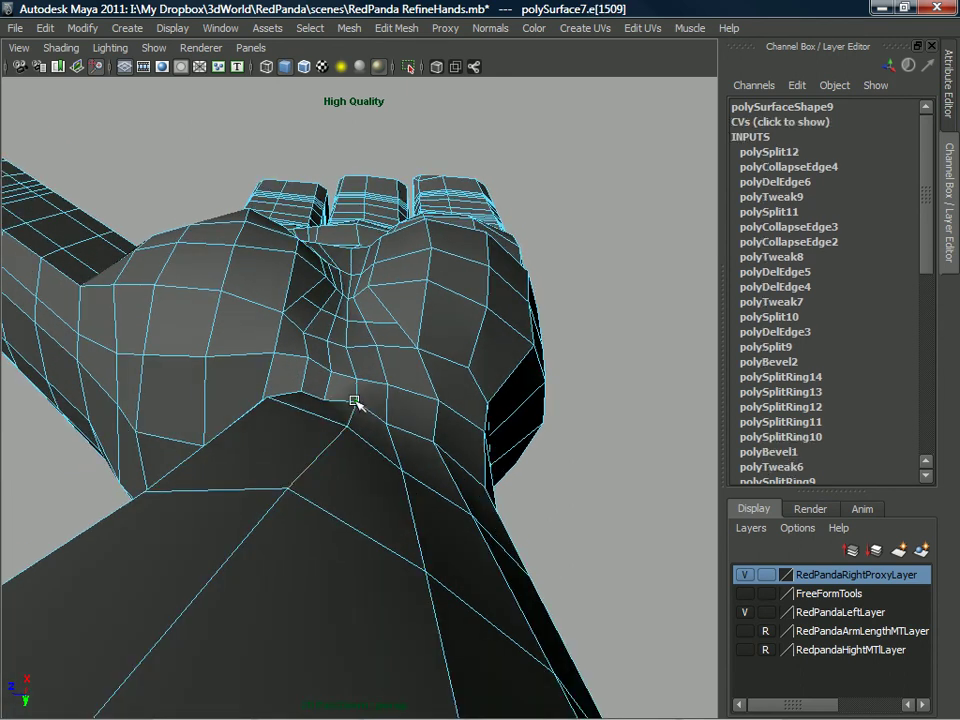
pyautogui.click(313, 430)
pyautogui.keyDown('alt'); pyautogui.moveTo(371, 422); pyautogui.dragTo(339, 408); pyautogui.keyUp('alt')
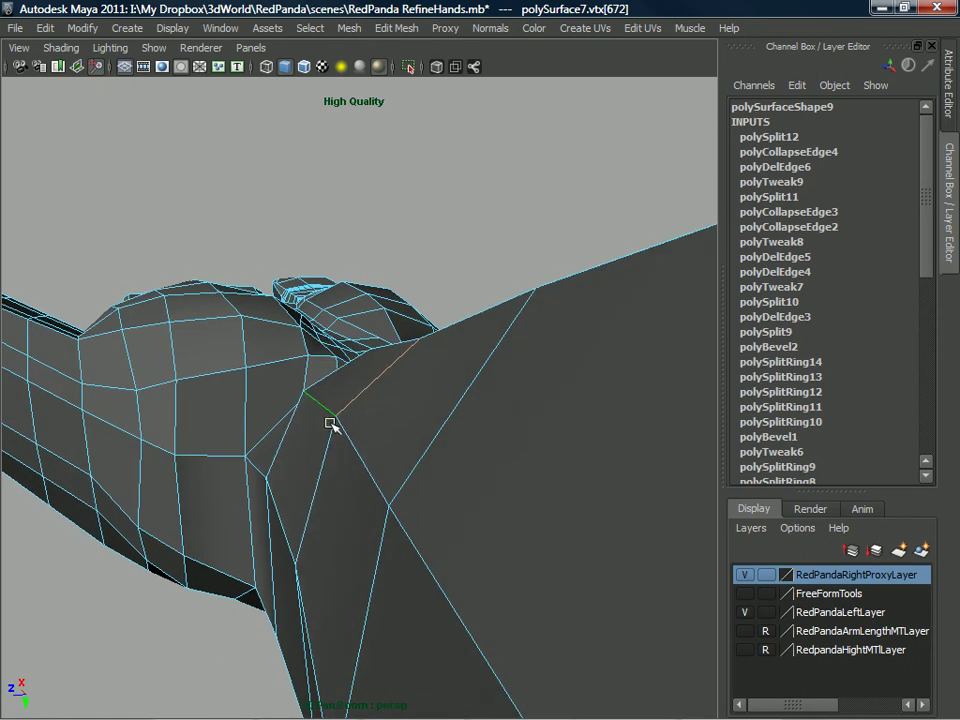
pyautogui.click(388, 505)
pyautogui.keyDown('alt'); pyautogui.moveTo(388, 501); pyautogui.dragTo(371, 458); pyautogui.keyUp('alt')
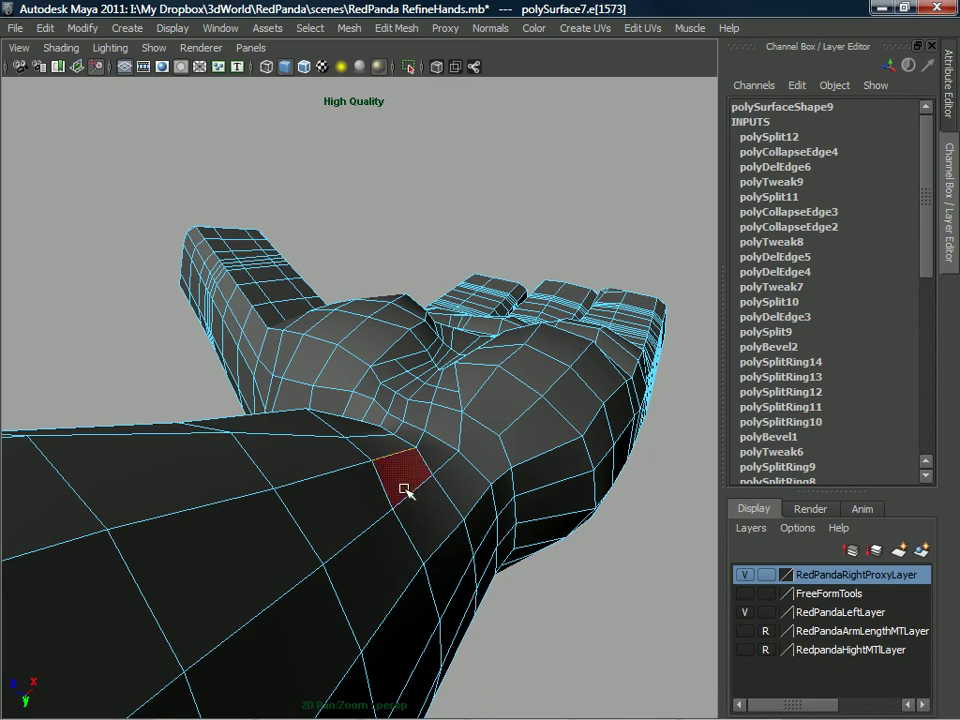
# - Move the vertices of the new split line between the thumb pad and the palm's heel to space them evenly
pyautogui.keyDown('alt'); pyautogui.moveTo(407, 507); pyautogui.dragTo(200, 464); pyautogui.keyUp('alt')
pyautogui.keyDown('alt'); pyautogui.moveTo(437, 456); pyautogui.dragTo(373, 439, button='middle'); pyautogui.keyUp('alt')
pyautogui.scroll(2, 381, 430)
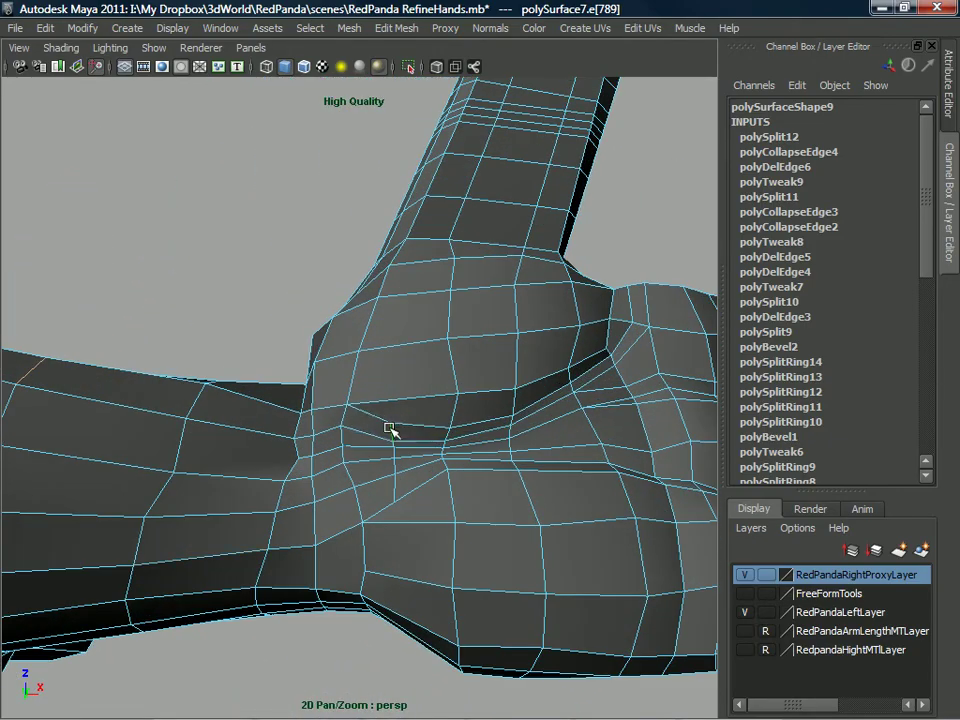
pyautogui.click(390, 456)
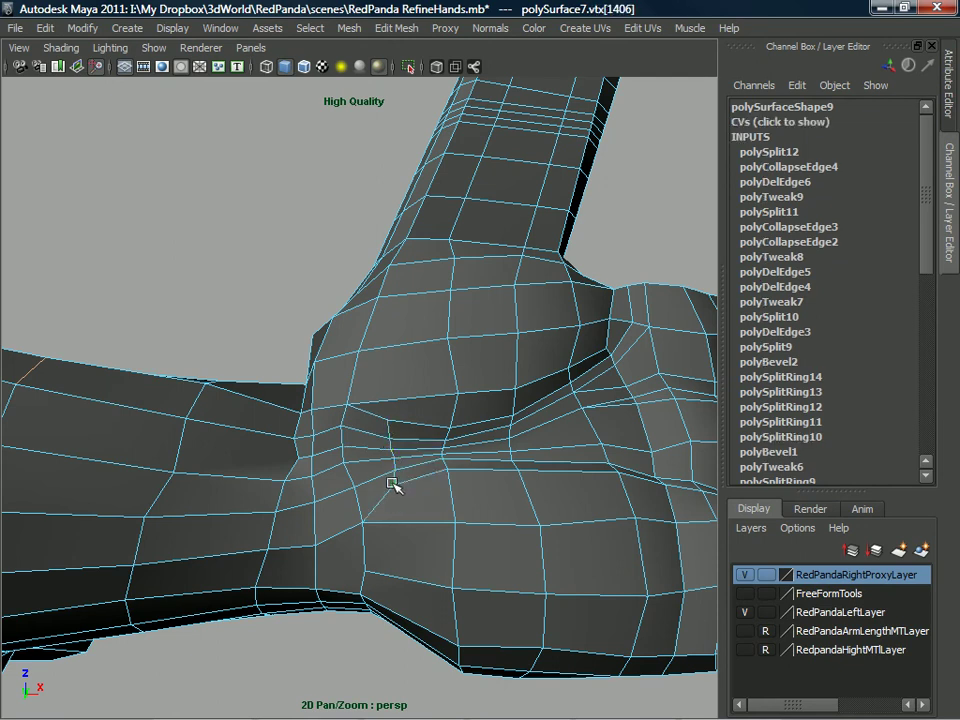
pyautogui.keyDown('alt'); pyautogui.moveTo(408, 480); pyautogui.dragTo(372, 510); pyautogui.keyUp('alt')
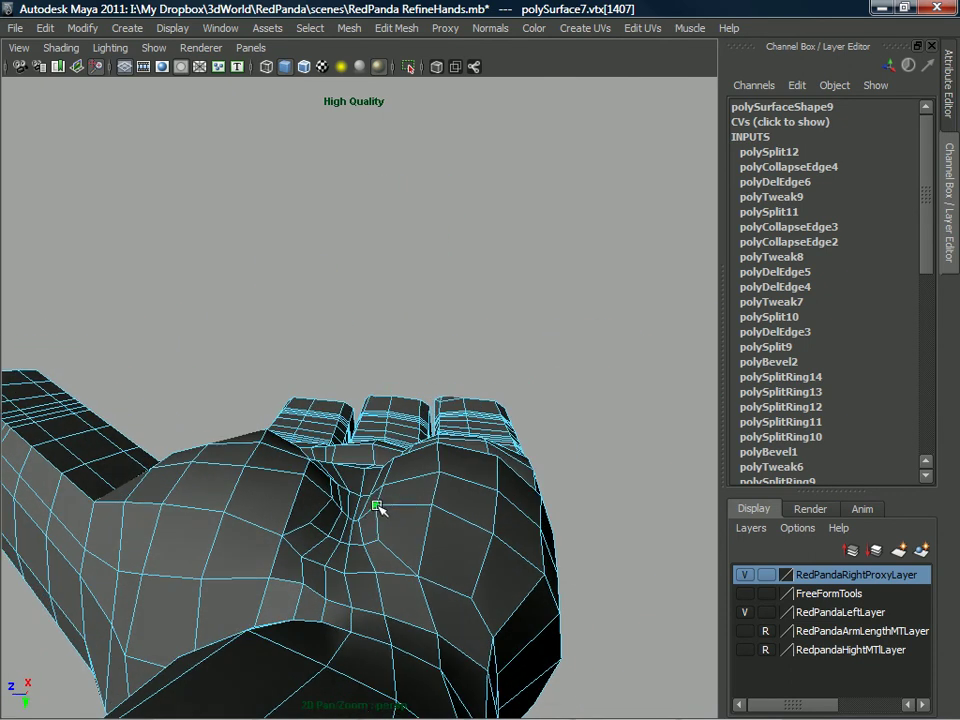
pyautogui.click(435, 469)
# - Insert an edge loop through the faces between the thumb pad and the palm's heel near the wrist
pyautogui.keyDown('alt'); pyautogui.moveTo(435, 469); pyautogui.dragTo(450, 326); pyautogui.keyUp('alt')
pyautogui.moveTo(484, 306); pyautogui.dragTo(420, 316, button='right')
pyautogui.moveTo(429, 354); pyautogui.dragTo(429, 380)
pyautogui.keyDown('alt'); pyautogui.moveTo(430, 358); pyautogui.dragTo(424, 384); pyautogui.keyUp('alt')
pyautogui.hotkey('ctrl', 'z')
pyautogui.moveTo(422, 361); pyautogui.dragTo(448, 351, button='right')
pyautogui.click(402, 390)
pyautogui.keyDown('alt'); pyautogui.moveTo(311, 414); pyautogui.dragTo(351, 488); pyautogui.keyUp('alt')
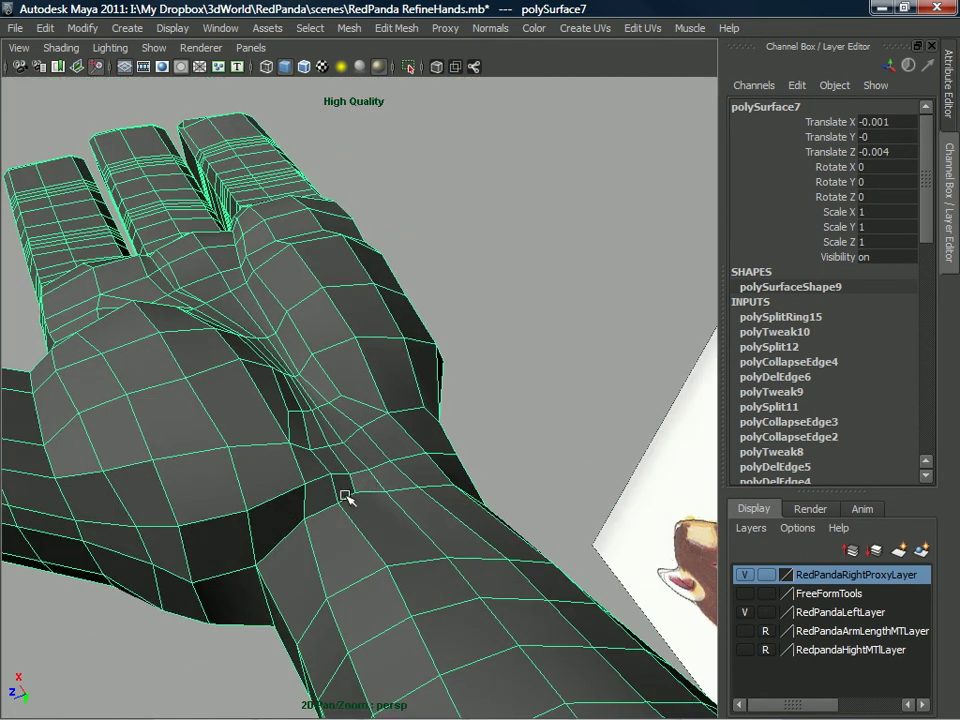
# - Collapse the short edge at the wrist crease beside the thumb pad and return the half-body mesh to object selection
pyautogui.moveTo(344, 360); pyautogui.dragTo(345, 490, button='right')
pyautogui.moveTo(348, 318); pyautogui.dragTo(348, 319, button='right')
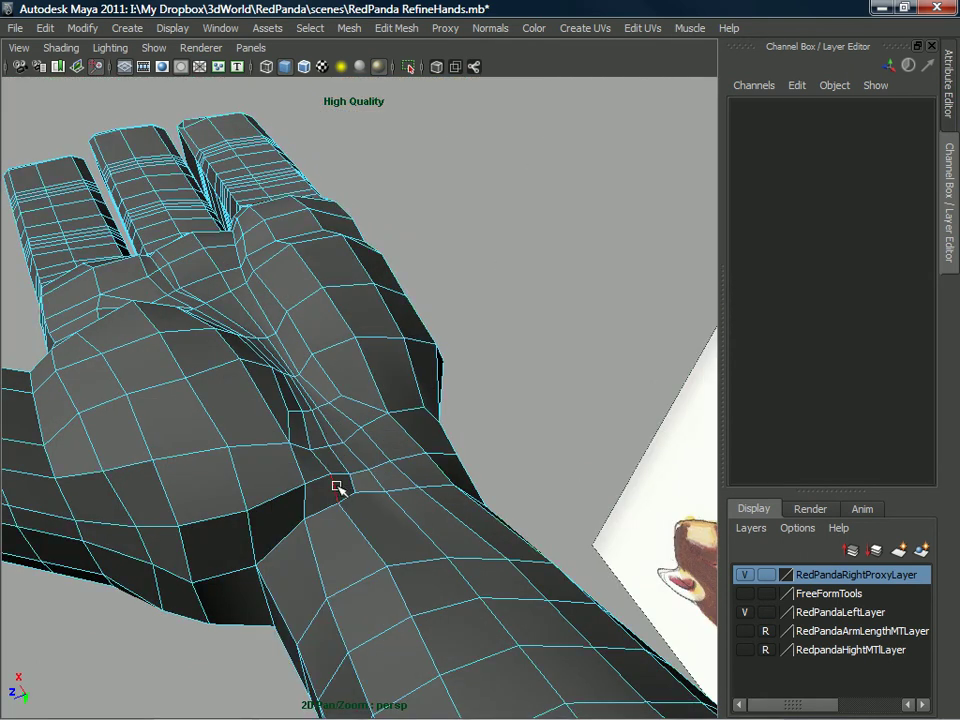
pyautogui.keyDown('shift'); pyautogui.moveTo(339, 425); pyautogui.dragTo(386, 401, button='right'); pyautogui.keyUp('shift')
pyautogui.moveTo(369, 454)
pyautogui.keyDown('alt'); pyautogui.mouseDown()
pyautogui.moveTo(369, 446)
pyautogui.moveTo(348, 466)
pyautogui.moveTo(422, 448)
pyautogui.moveTo(448, 354)
pyautogui.moveTo(489, 377)
pyautogui.mouseUp(); pyautogui.keyUp('alt')
pyautogui.moveTo(489, 361); pyautogui.dragTo(527, 341, button='right')
pyautogui.click(508, 377)
pyautogui.moveTo(508, 377)
pyautogui.keyDown('alt'); pyautogui.mouseDown()
pyautogui.moveTo(491, 388)
pyautogui.moveTo(495, 401)
pyautogui.moveTo(416, 395)
pyautogui.moveTo(426, 379)
pyautogui.moveTo(476, 510)
pyautogui.moveTo(426, 448)
pyautogui.moveTo(427, 402)
pyautogui.moveTo(437, 408)
pyautogui.moveTo(439, 438)
pyautogui.moveTo(451, 437)
pyautogui.moveTo(467, 459)
pyautogui.moveTo(392, 369)
pyautogui.moveTo(401, 450)
pyautogui.moveTo(389, 458)
pyautogui.moveTo(400, 470)
pyautogui.mouseUp(); pyautogui.keyUp('alt')
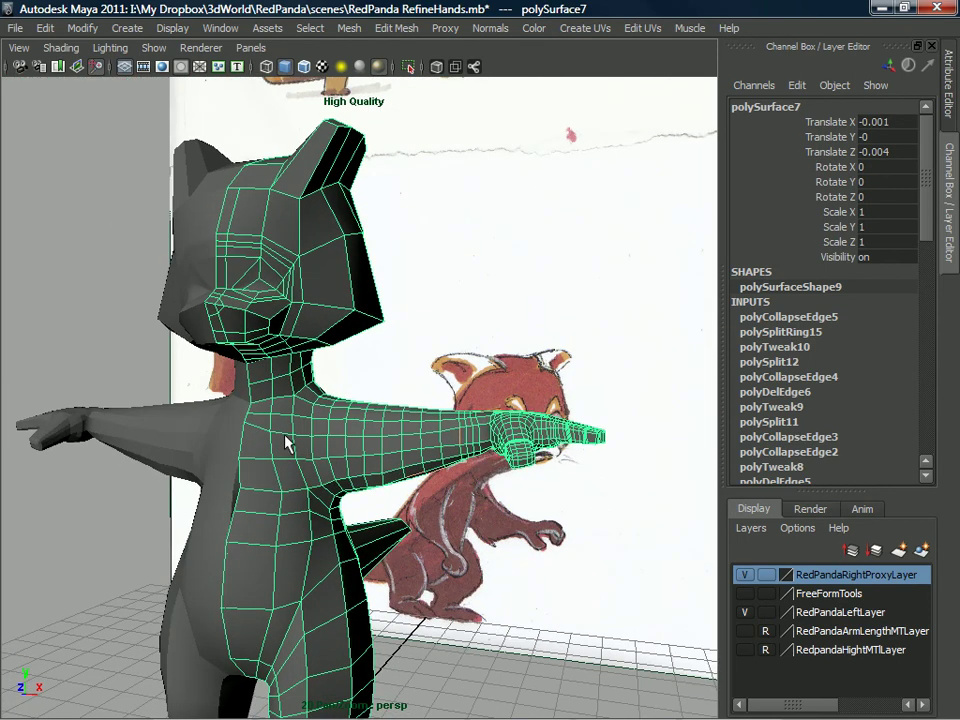
# - Save the scene under the new name RedPanda RefineArms.mb in the project's scenes folder
pyautogui.click(21, 30)
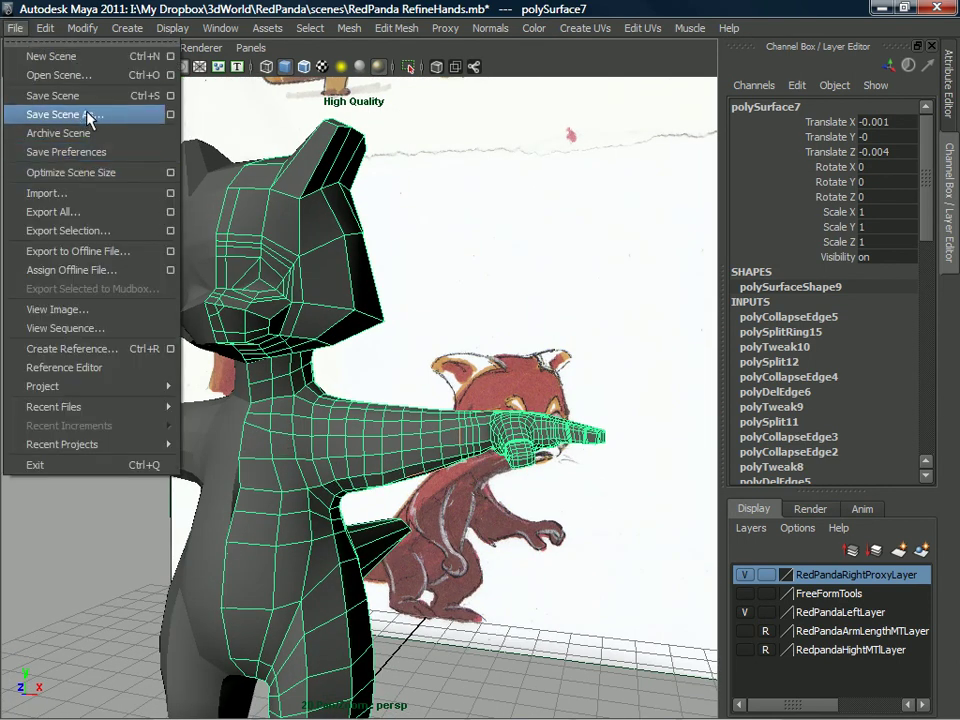
pyautogui.click(87, 118)
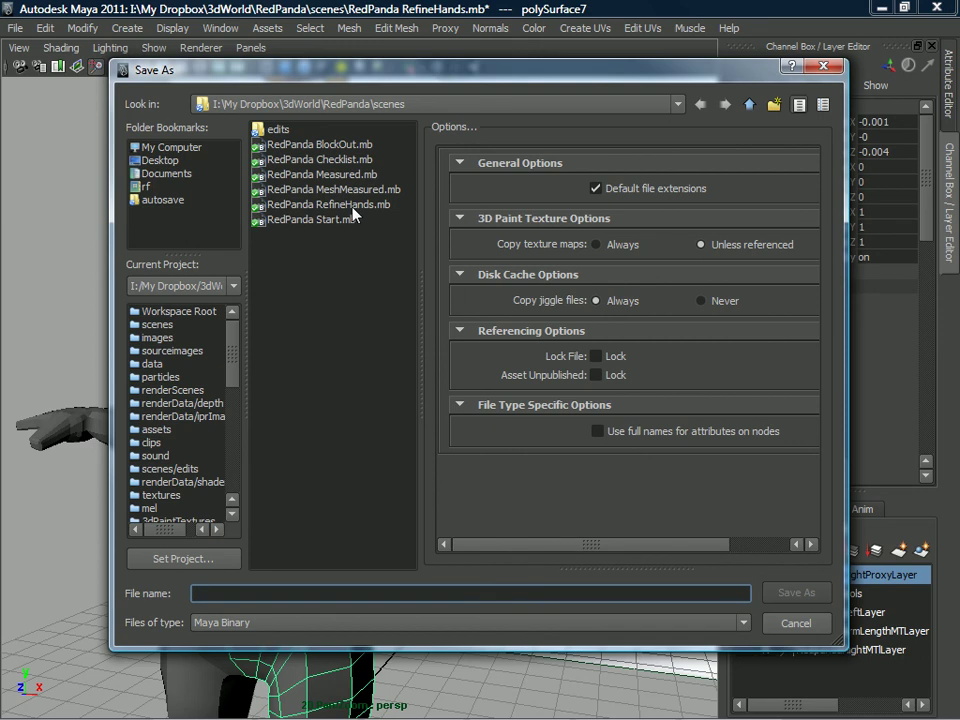
pyautogui.click(353, 205)
pyautogui.click(305, 592)
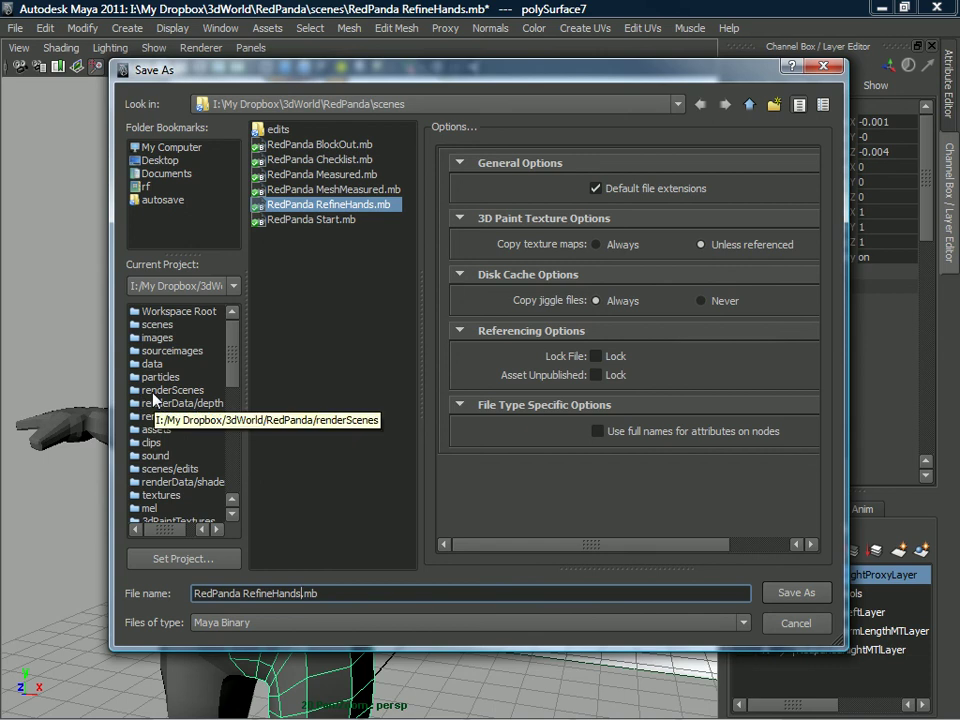
pyautogui.press('BackSpace')
pyautogui.press('BackSpace')
pyautogui.press('BackSpace')
pyautogui.press('BackSpace')
pyautogui.press('BackSpace')
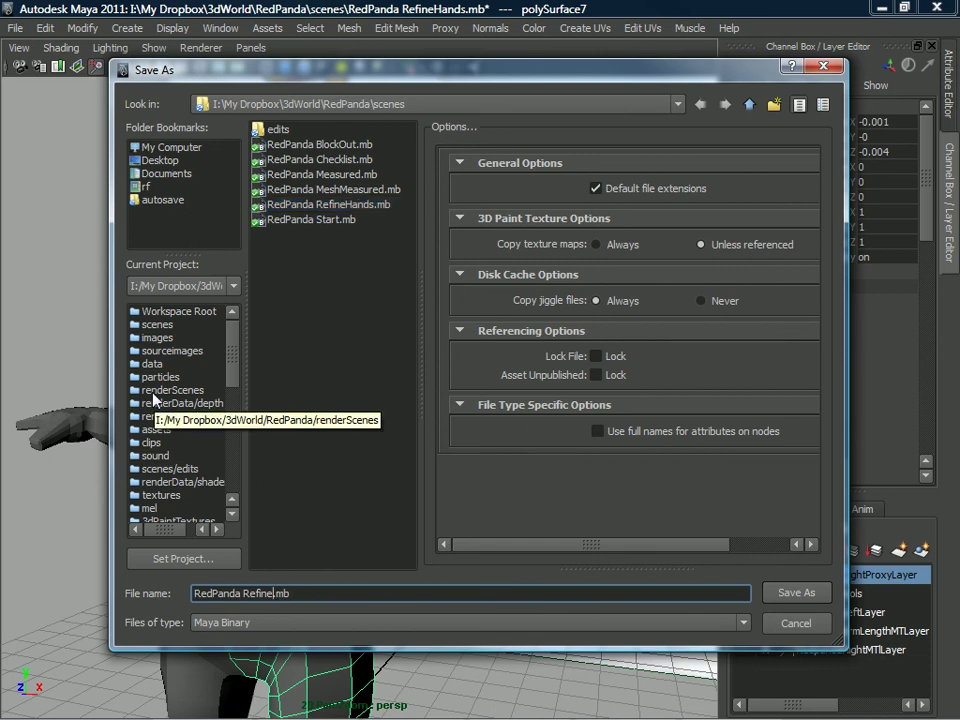
pyautogui.write('H')
pyautogui.press('BackSpace')
pyautogui.write('Arms')
pyautogui.press('Return')
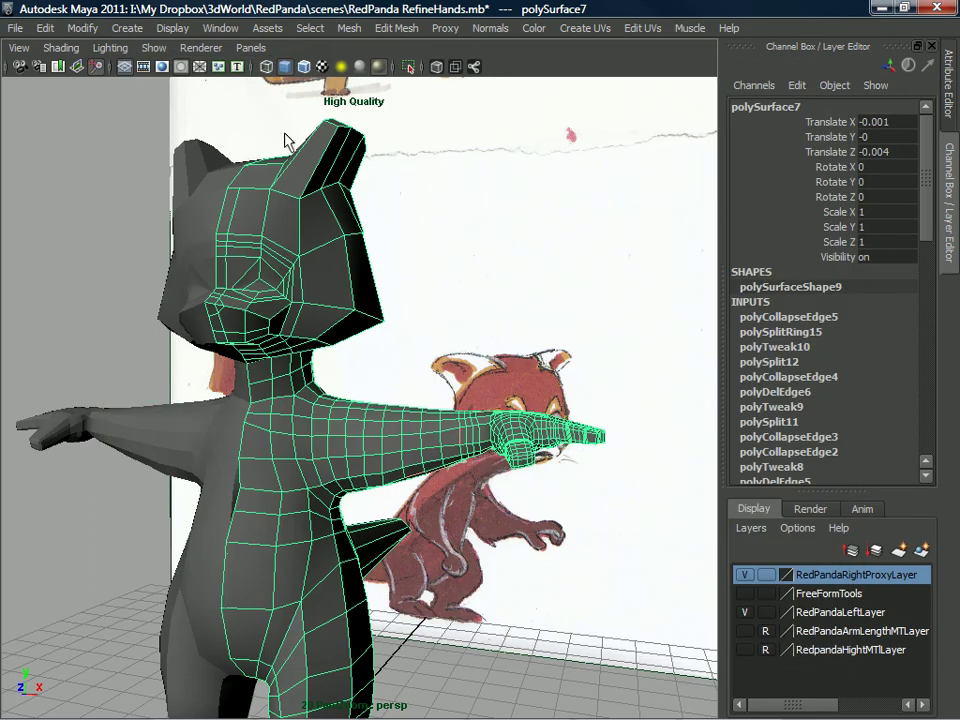